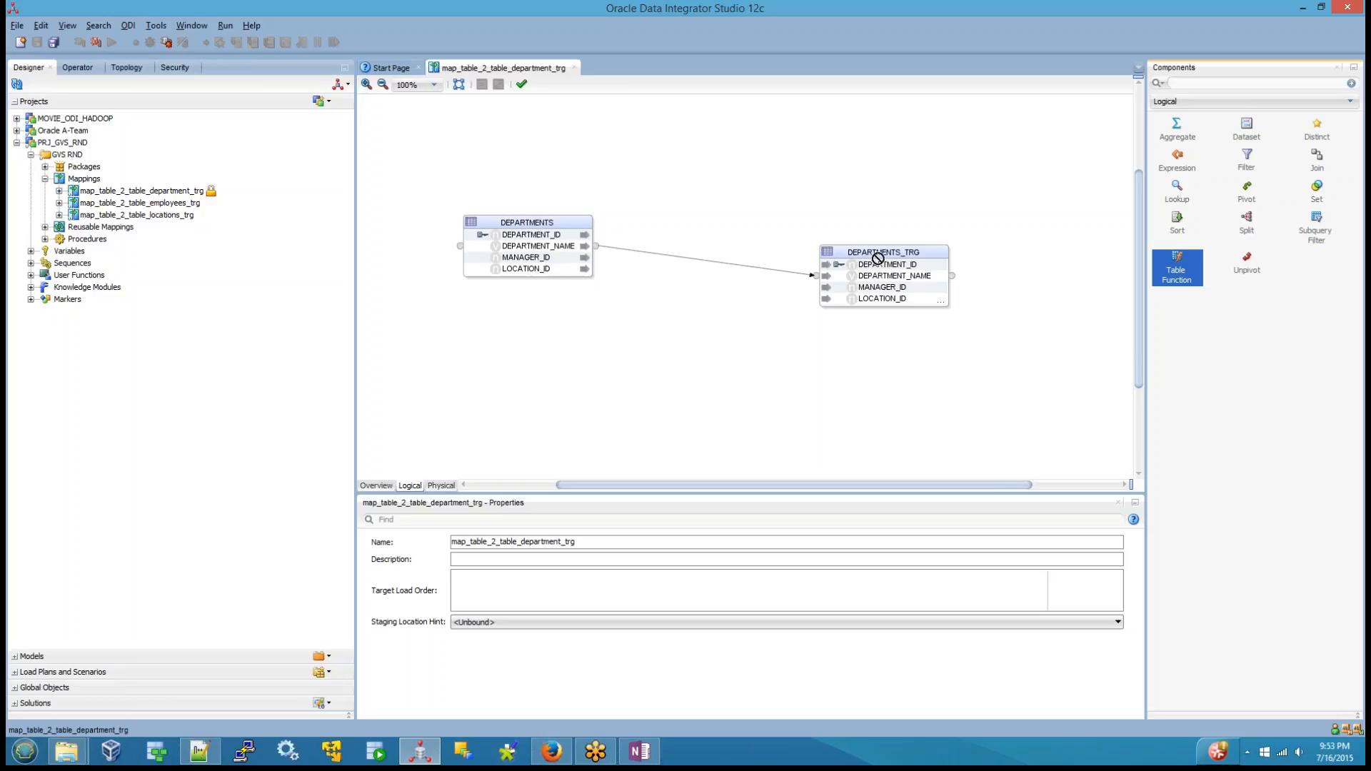
click(879, 257)
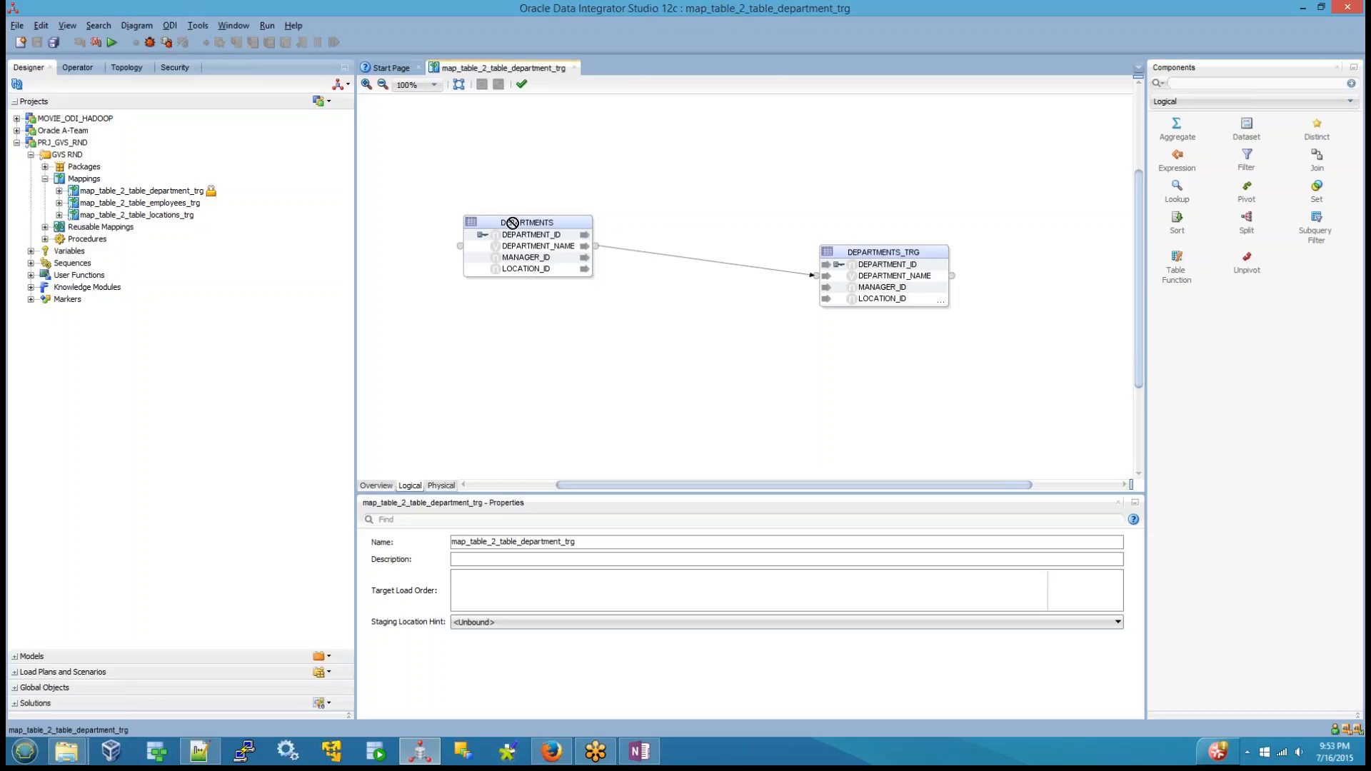
click(1303, 453)
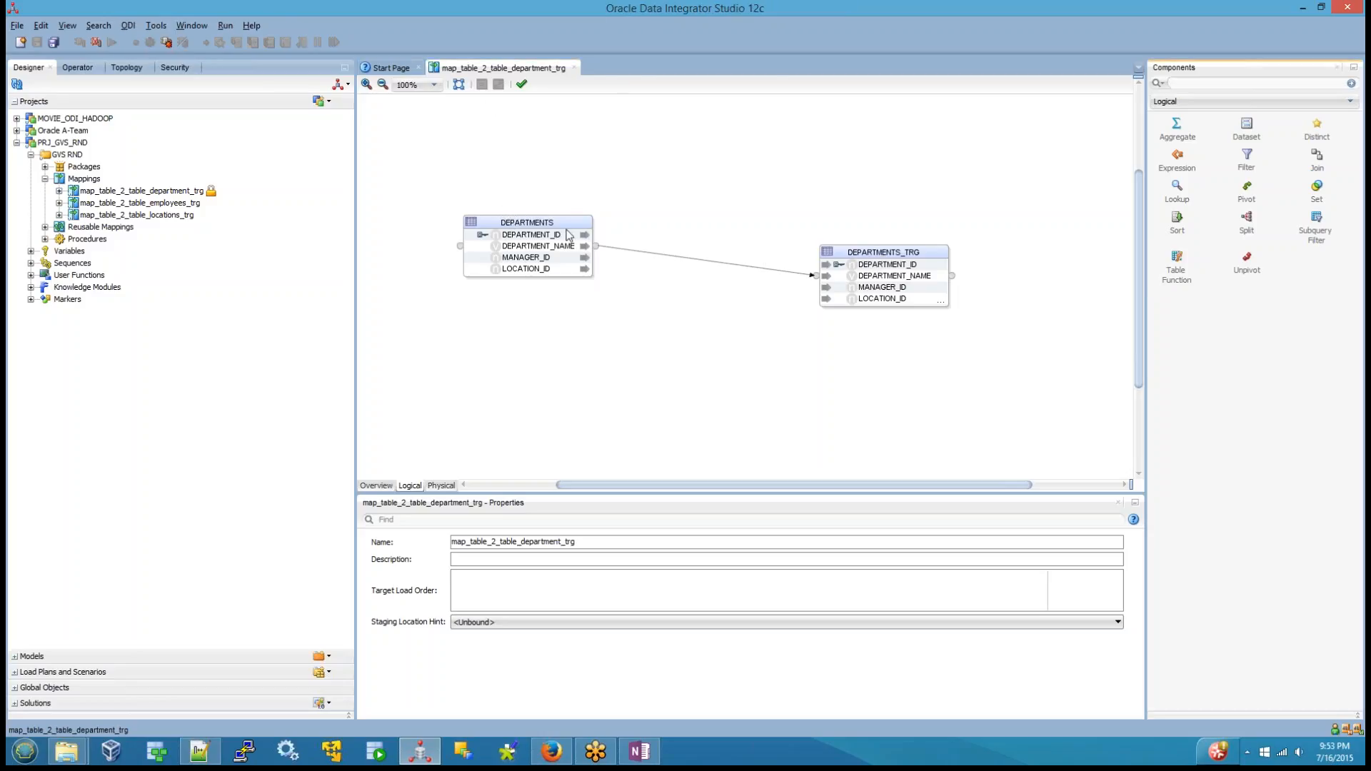
Switch to the OneNote class notes and add "-- these components,reuses attributes from preceding components." under Selector components
click(639, 752)
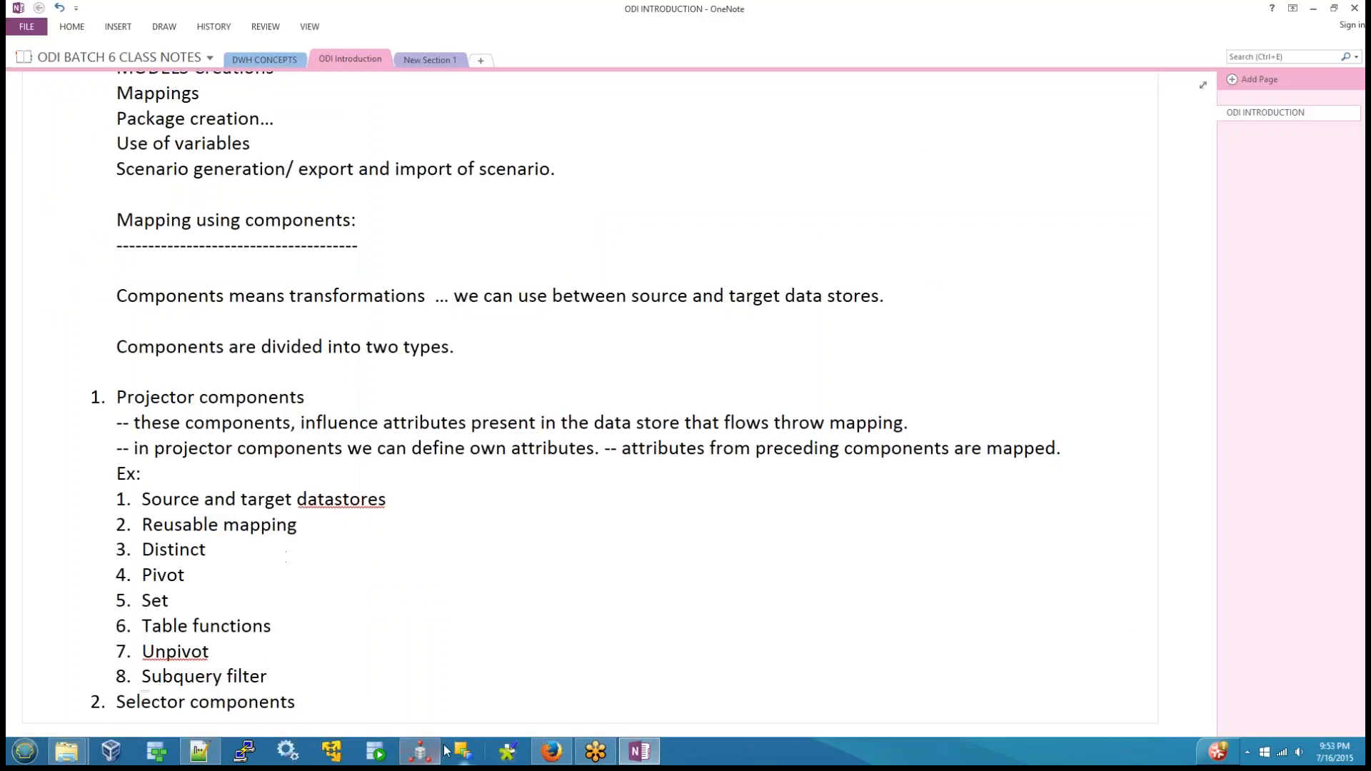
key(Return)
key(Tab)
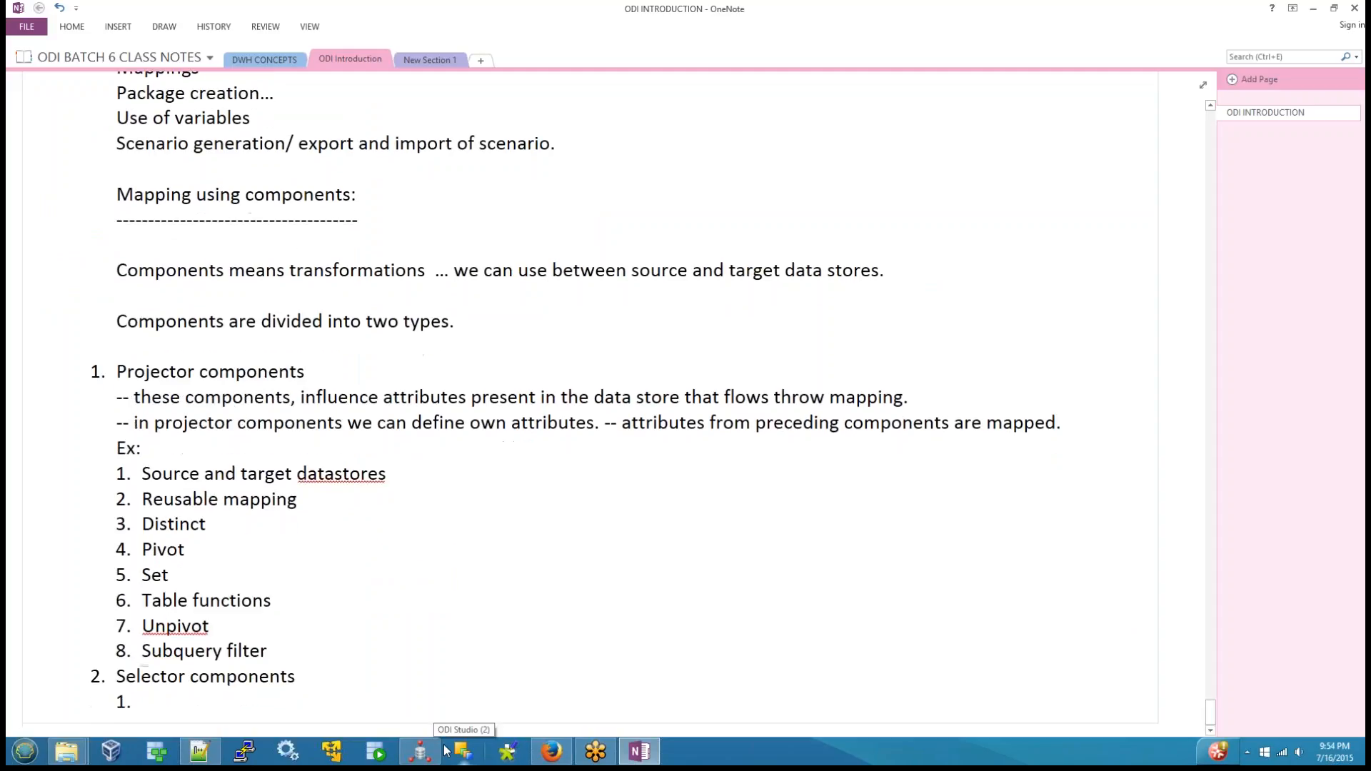
key(BackSpace)
text(-- these compone)
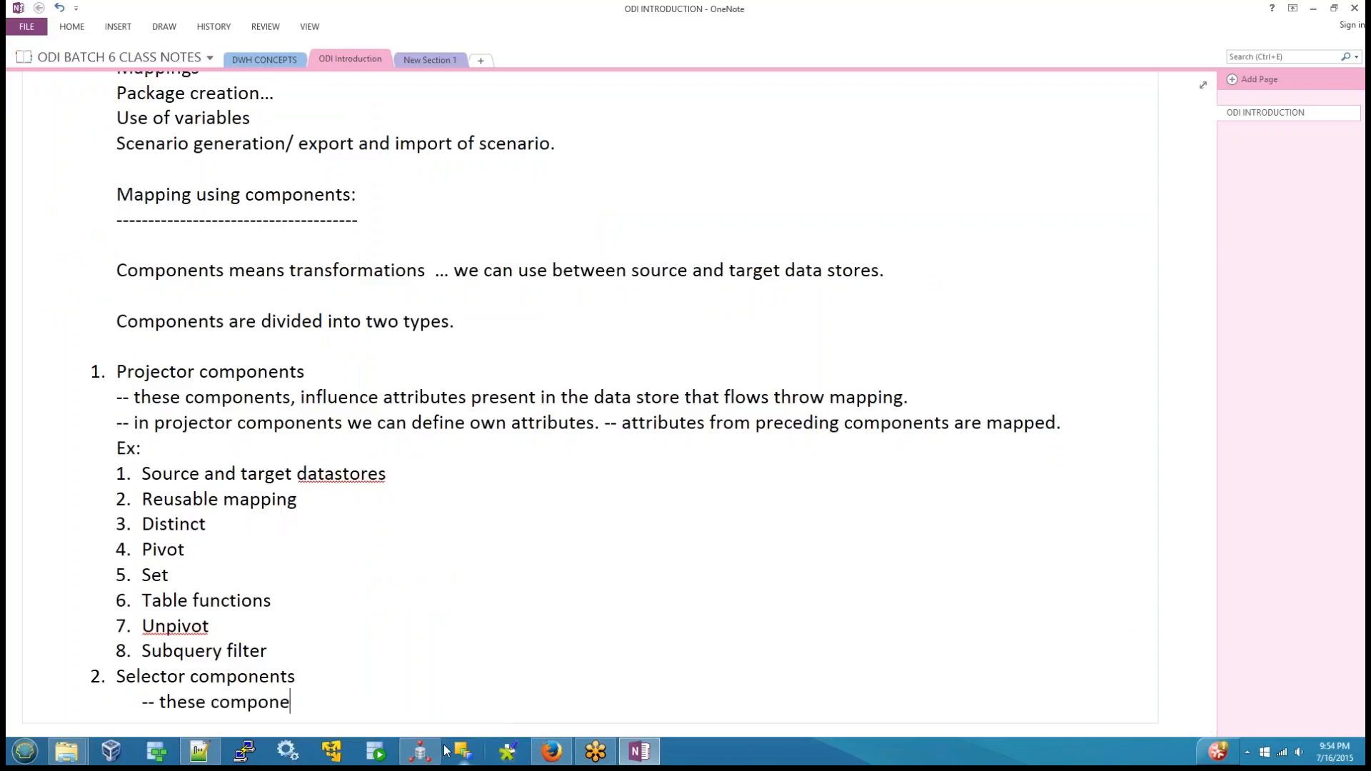
text(nts,reuses)
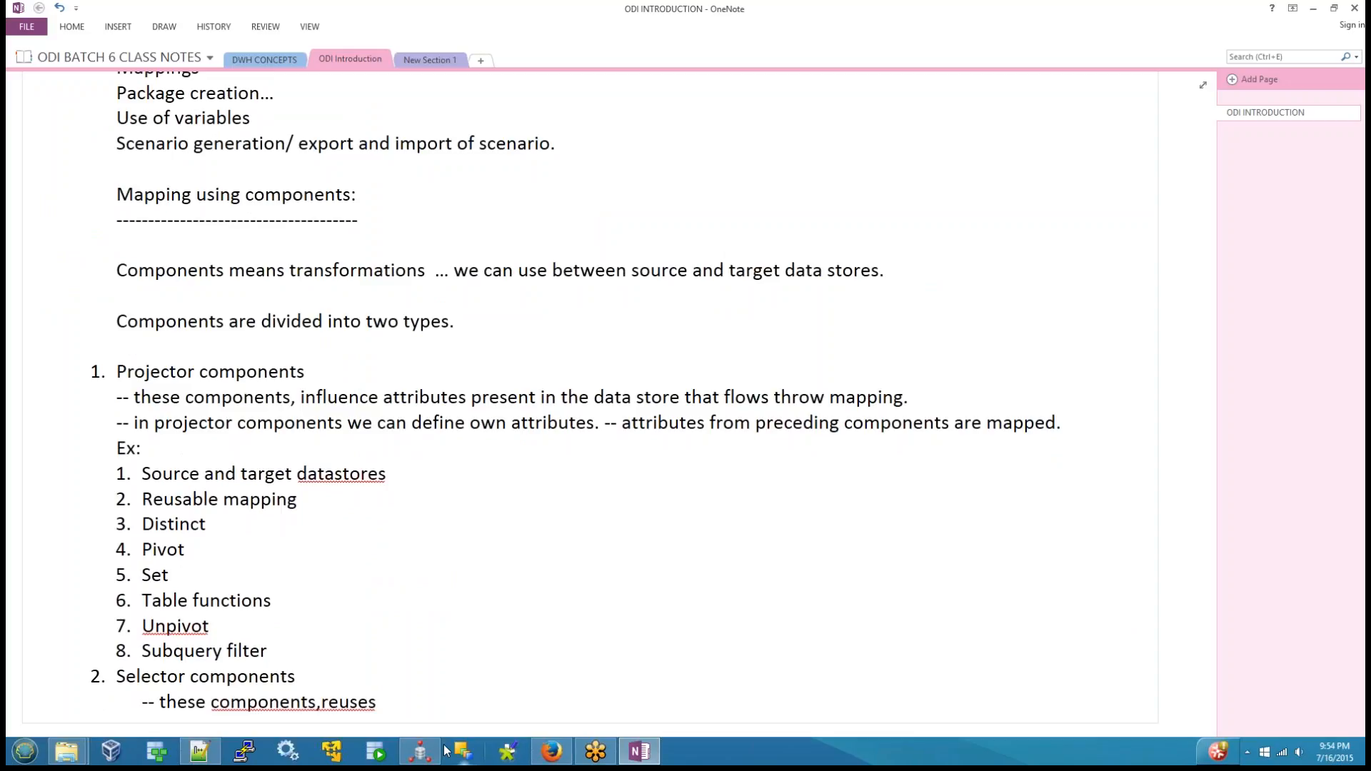
text( attributes from p)
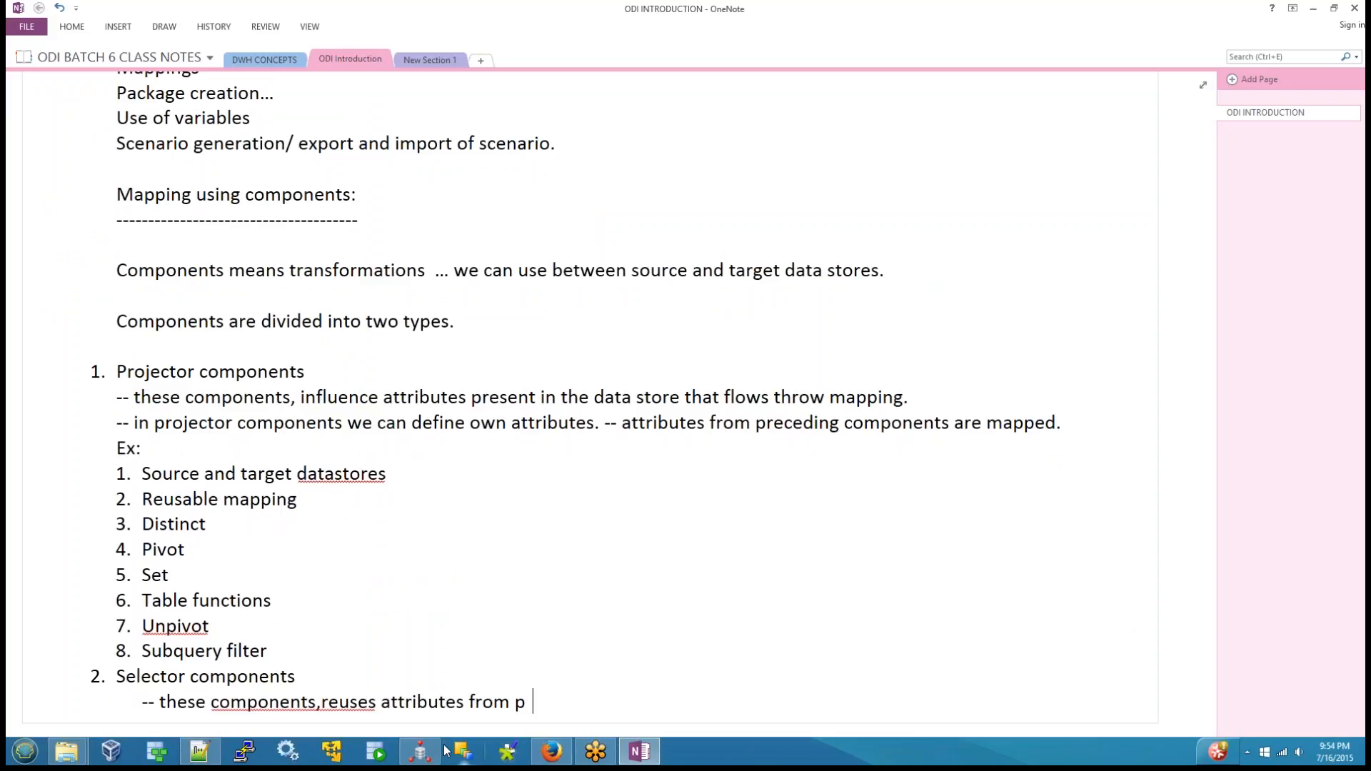
key(BackSpace)
text(red)
text(eceding comp)
text(onets.)
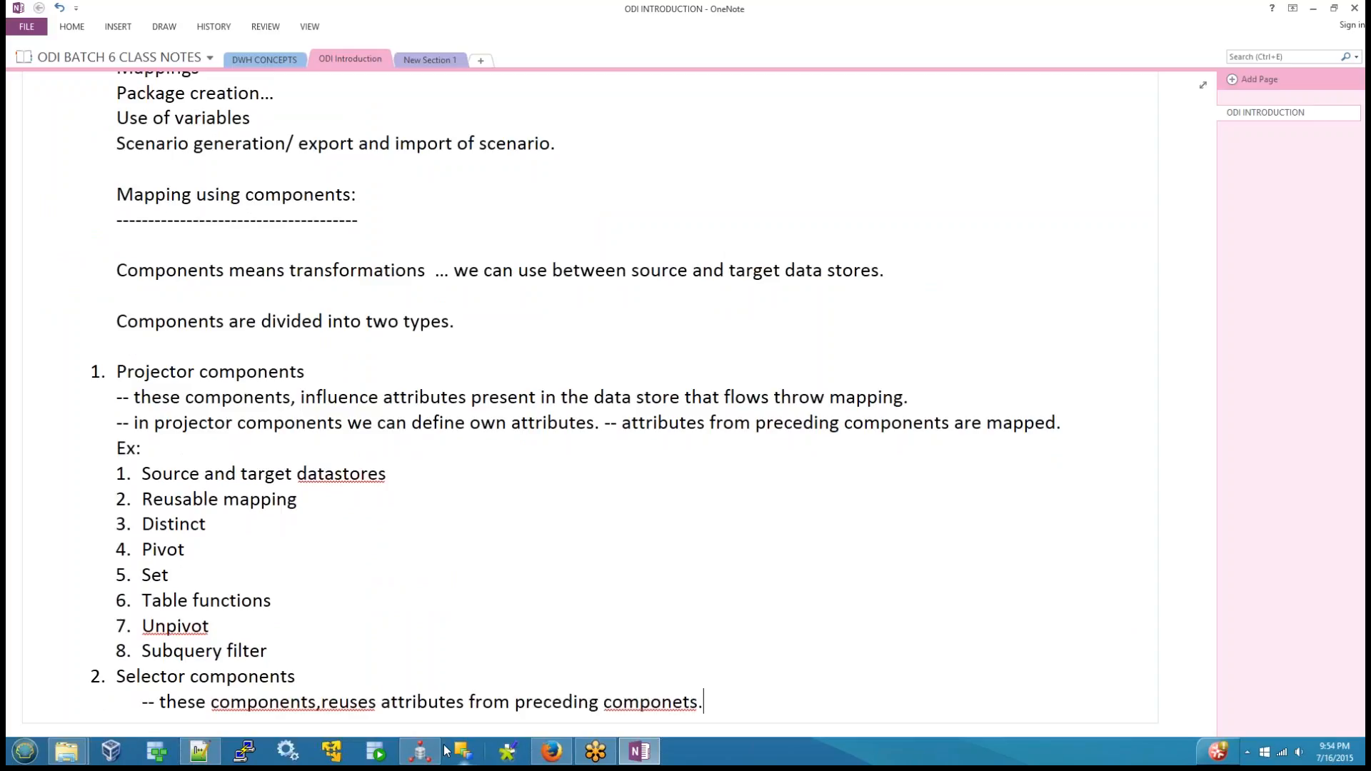
key(BackSpace)
key(BackSpace)
key(BackSpace)
key(BackSpace)
key(BackSpace)
key(BackSpace)
text(onents.)
Correct the flagged "components,reuses" in the Selector components description to "components, reuses"
click(322, 703)
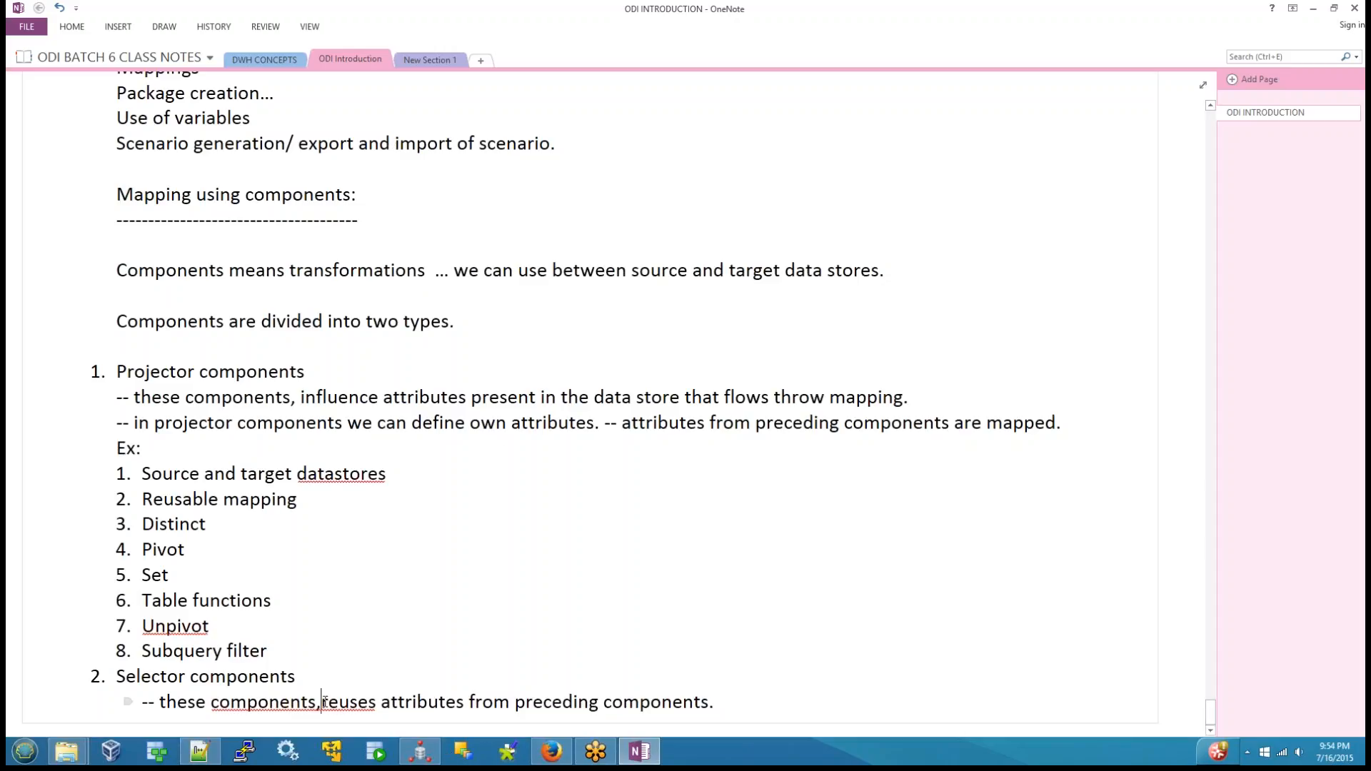
right_click(323, 703)
click(446, 382)
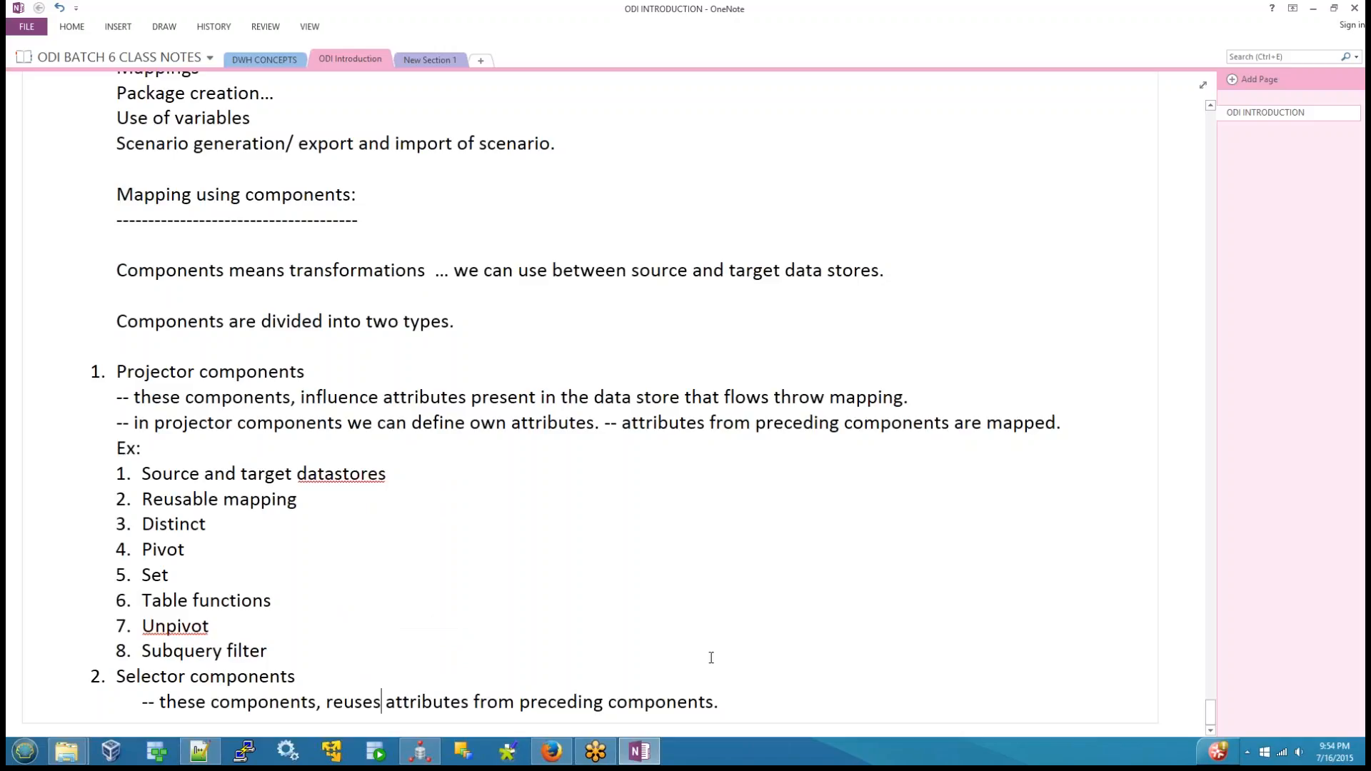
Add an "Ex:" line below the Selector components description, with Filter, Join and Expression indented beneath it
key(End)
key(Return)
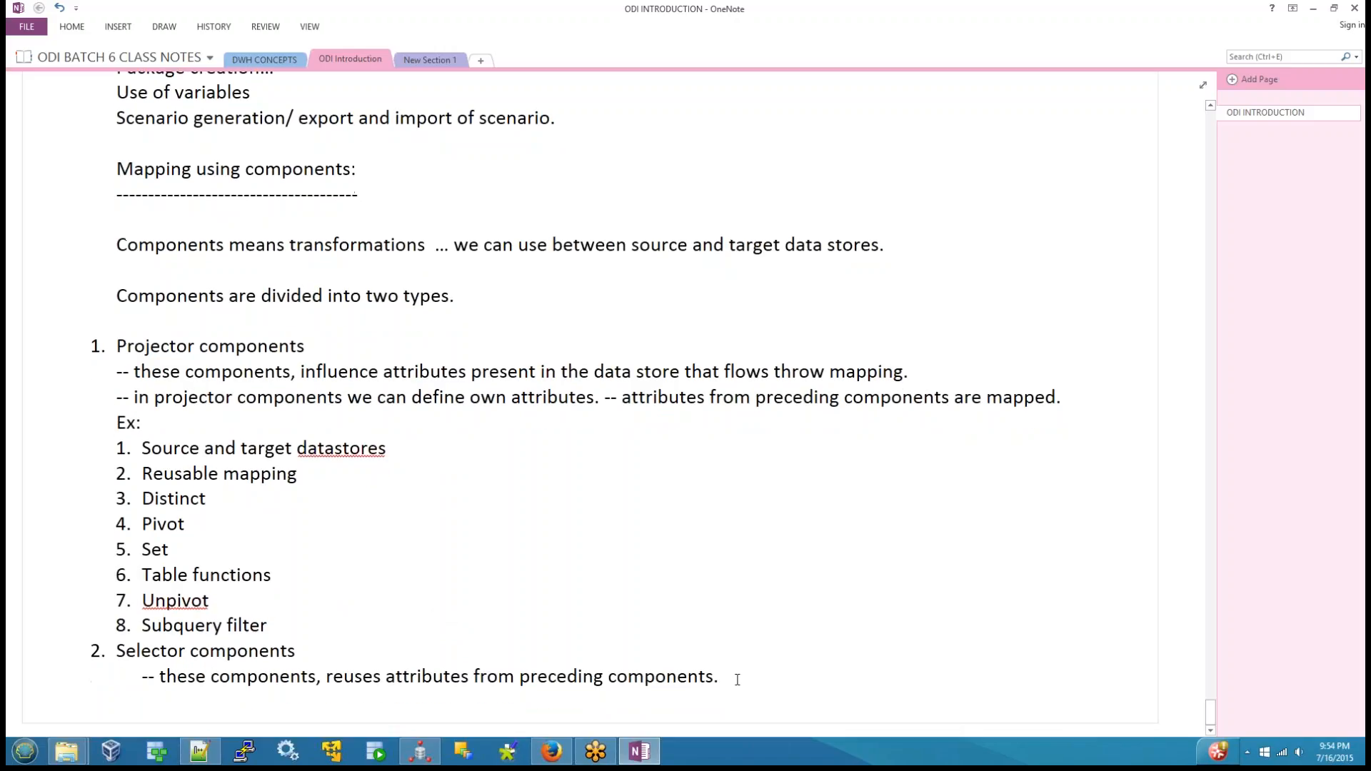
text(Ex:)
key(Return)
key(Tab)
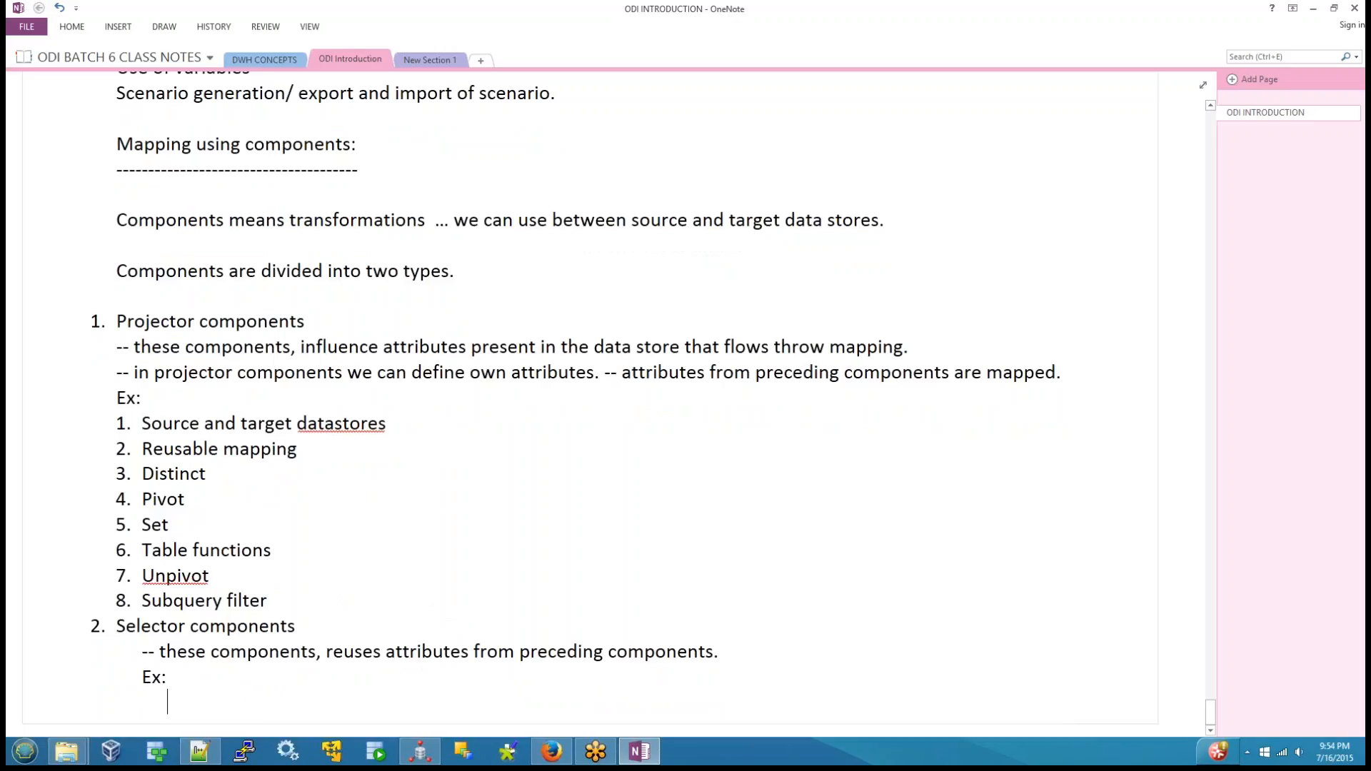
text(Filter)
key(Return)
text(Join)
key(Return)
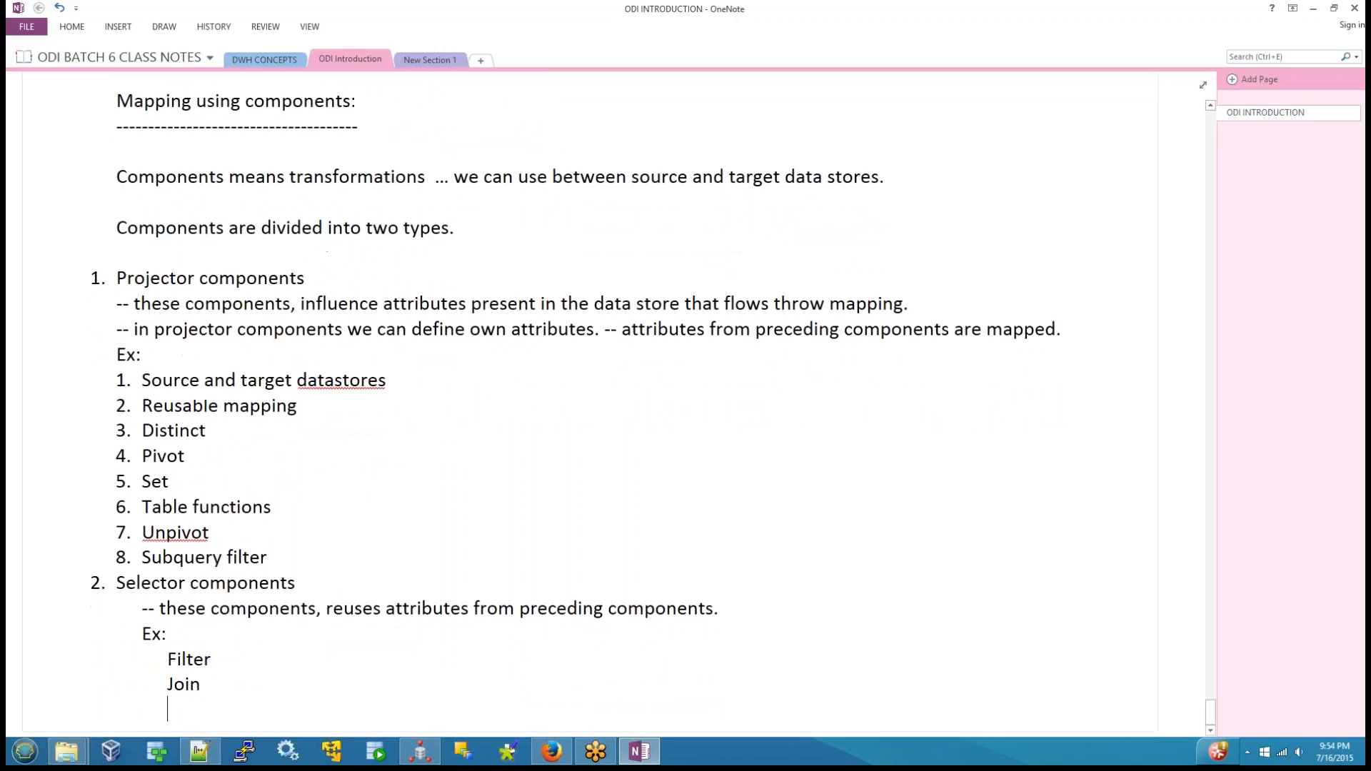
text(Expression)
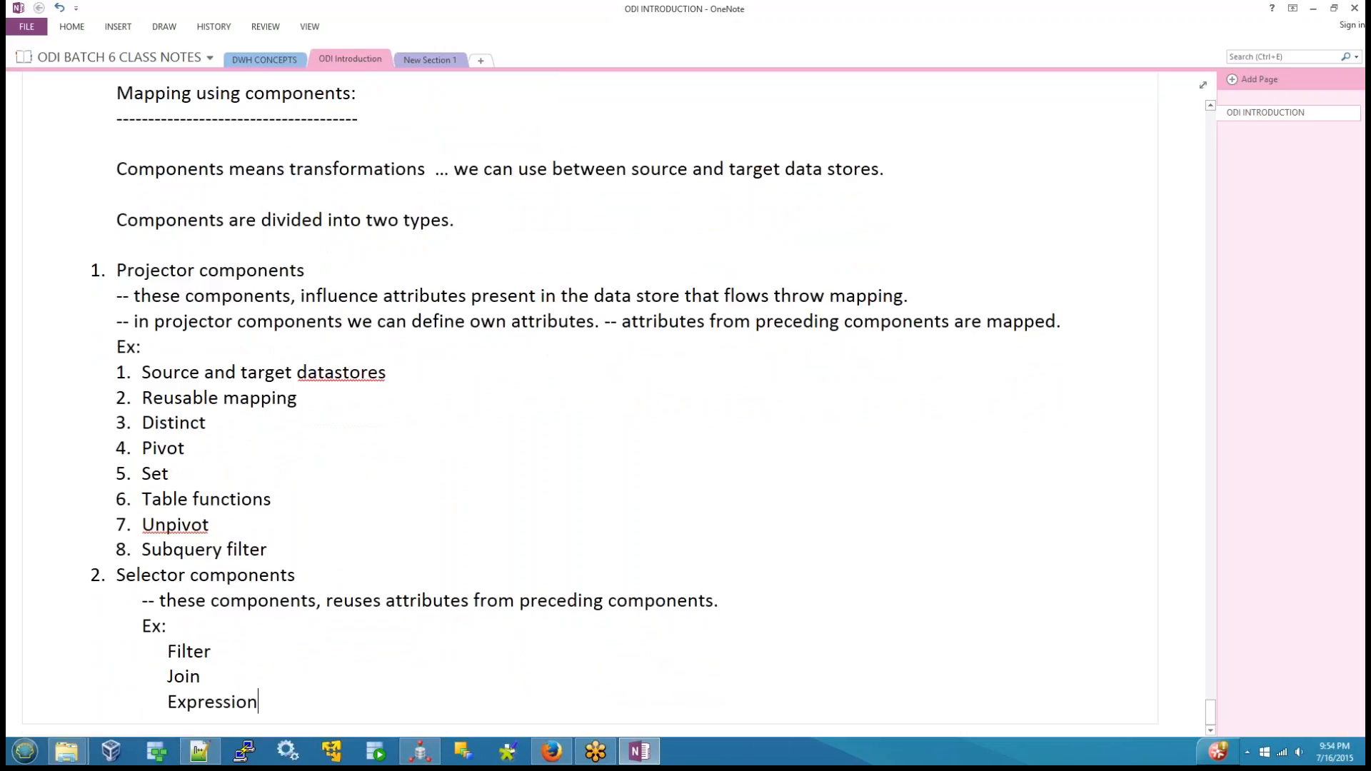
key(Return)
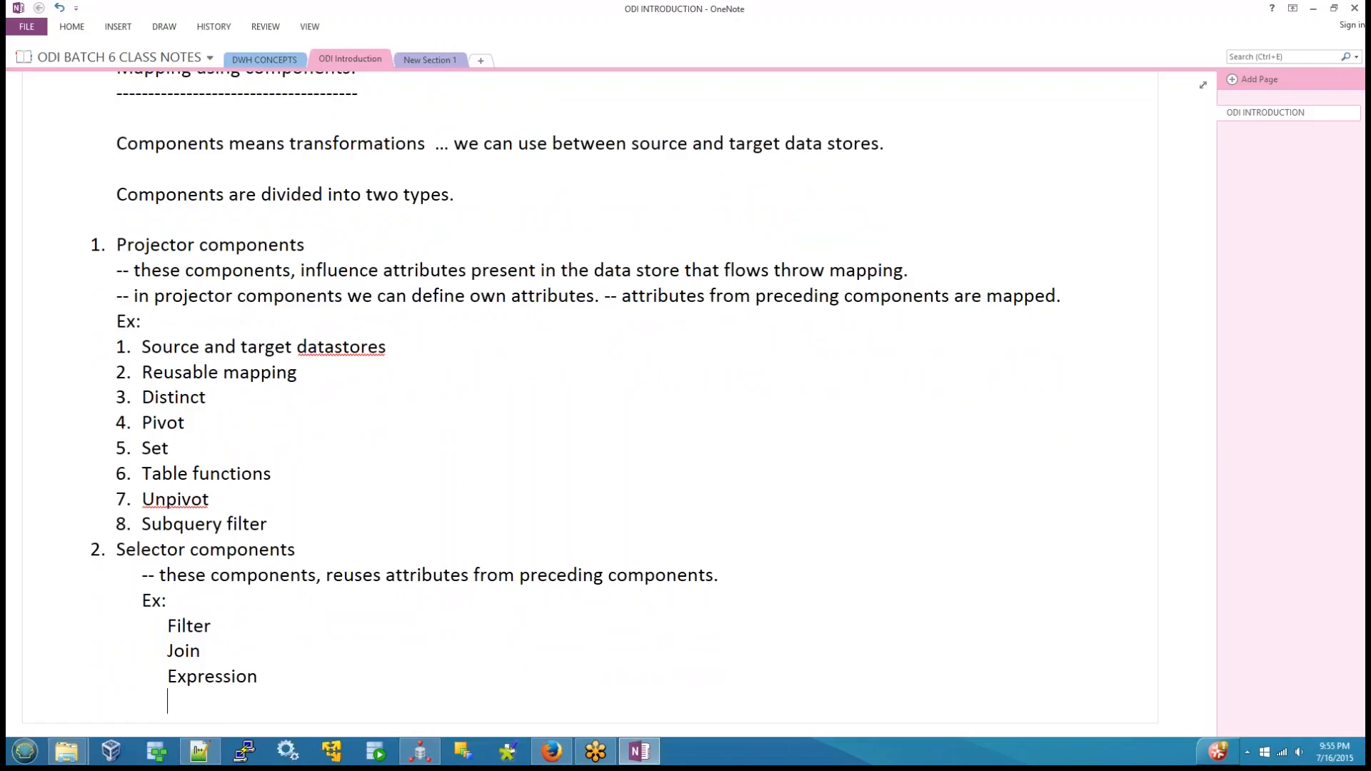
Continue the Selector components examples with Lookup, Sort and Dataset, each on its own line
text(lookup)
key(Return)
text(sort)
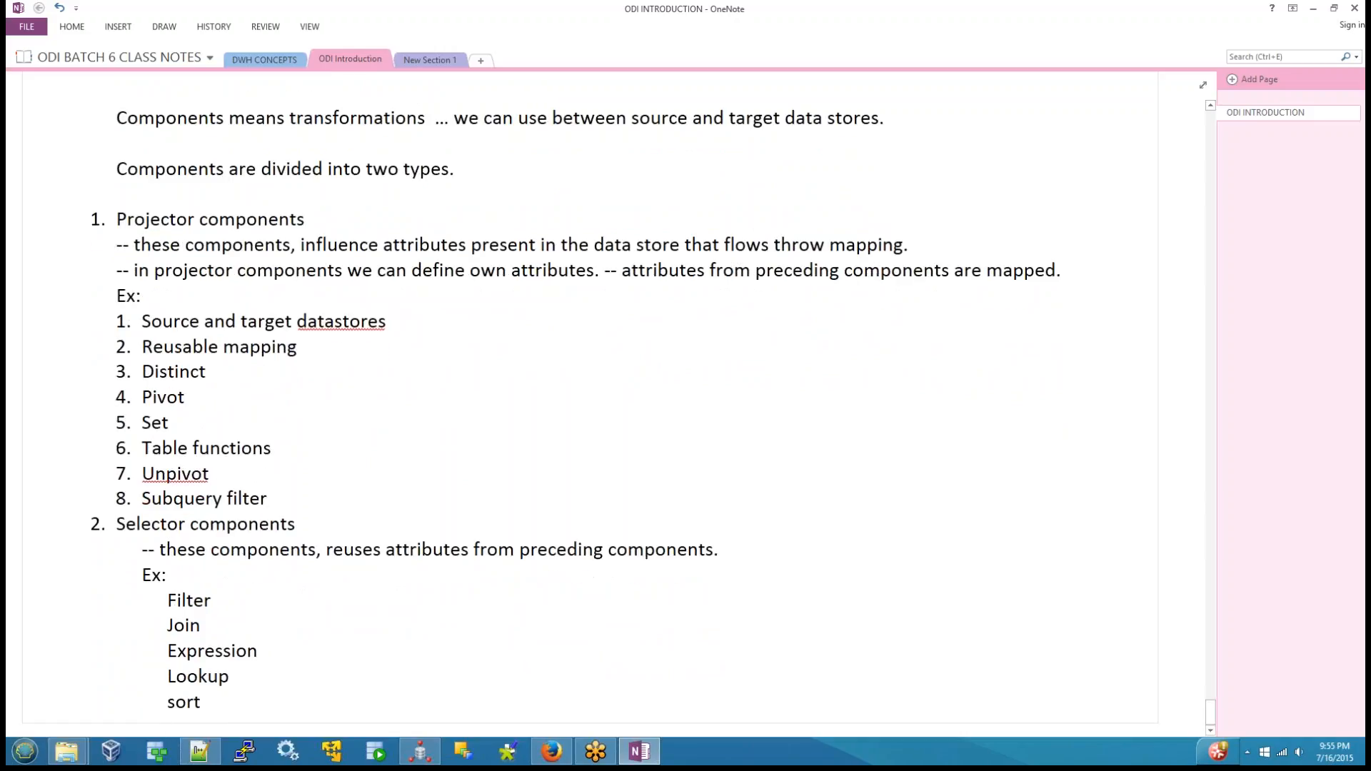
key(Return)
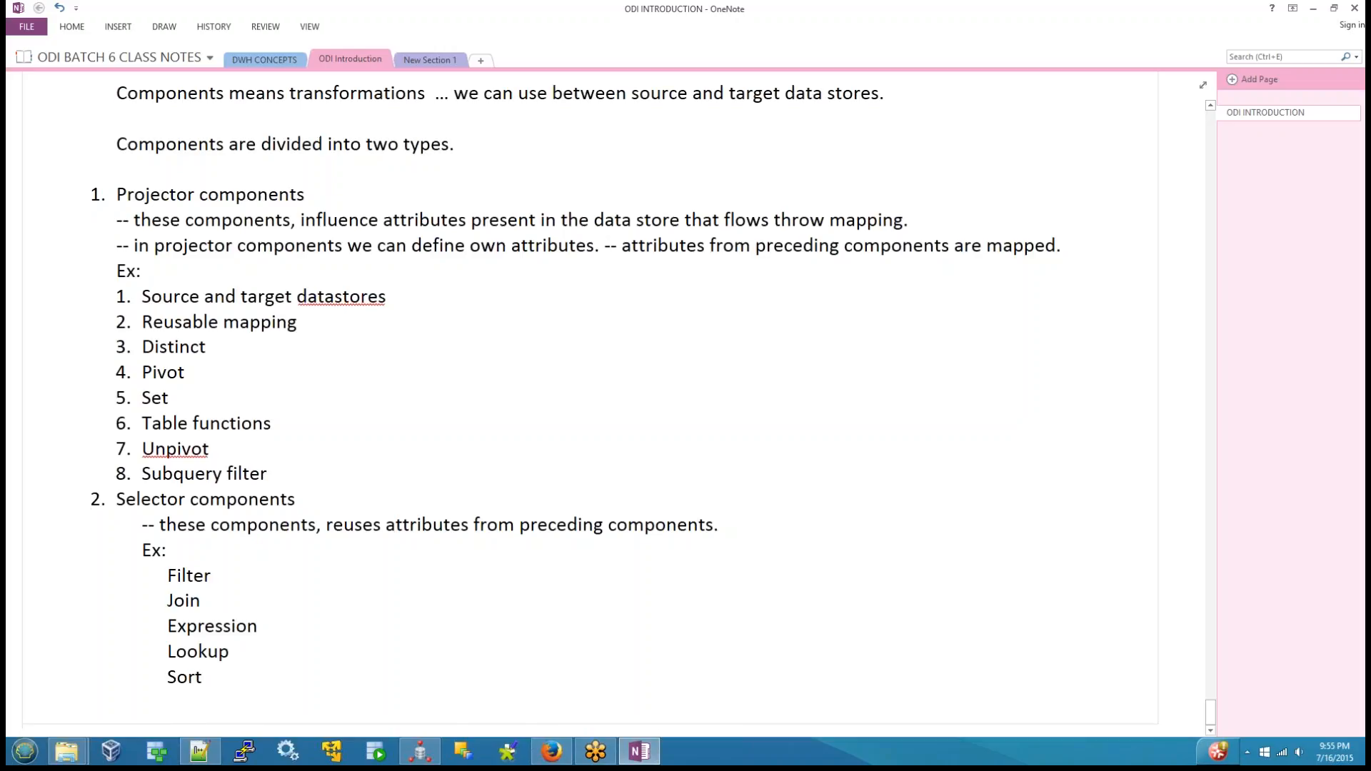
text(dataset)
key(Return)
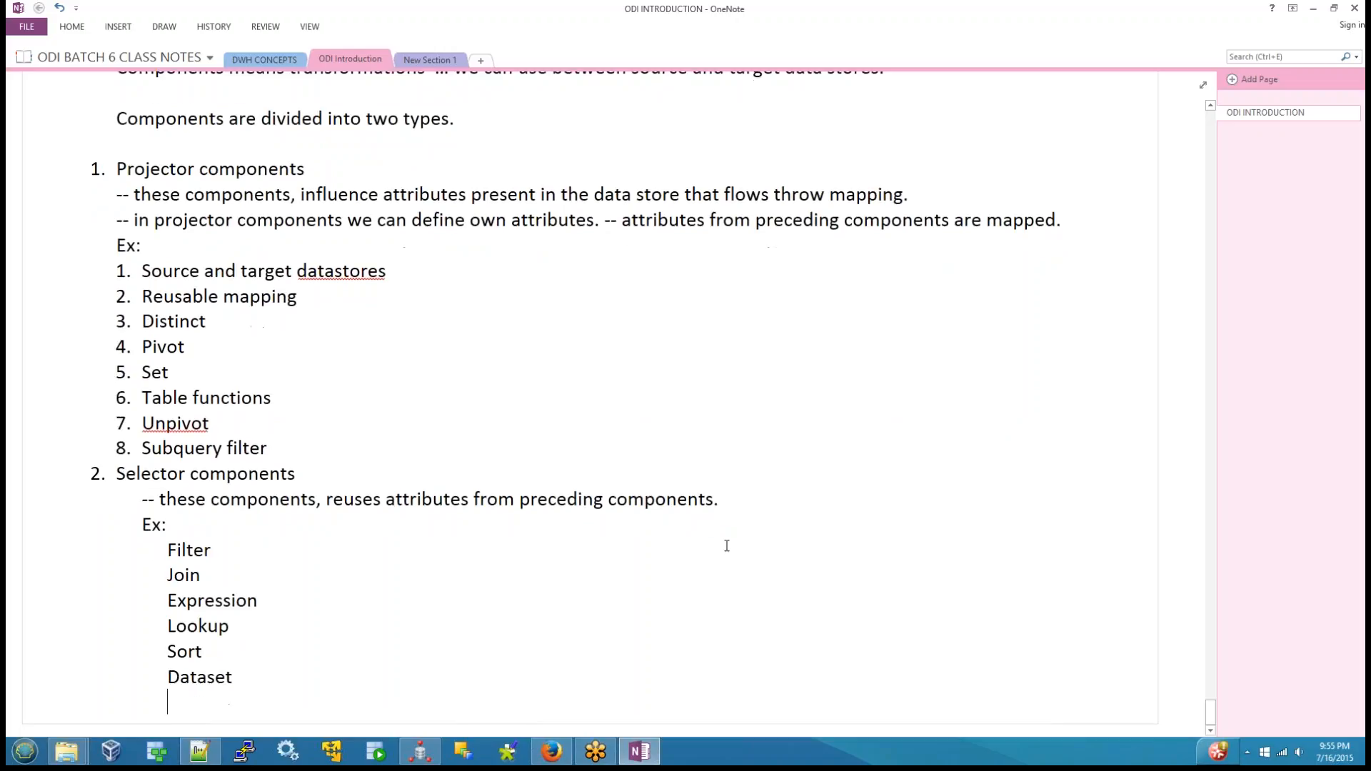
Switch to Oracle Data Integrator Studio and point out the Expression, Filter, Join, Lookup and Sort components
click(419, 751)
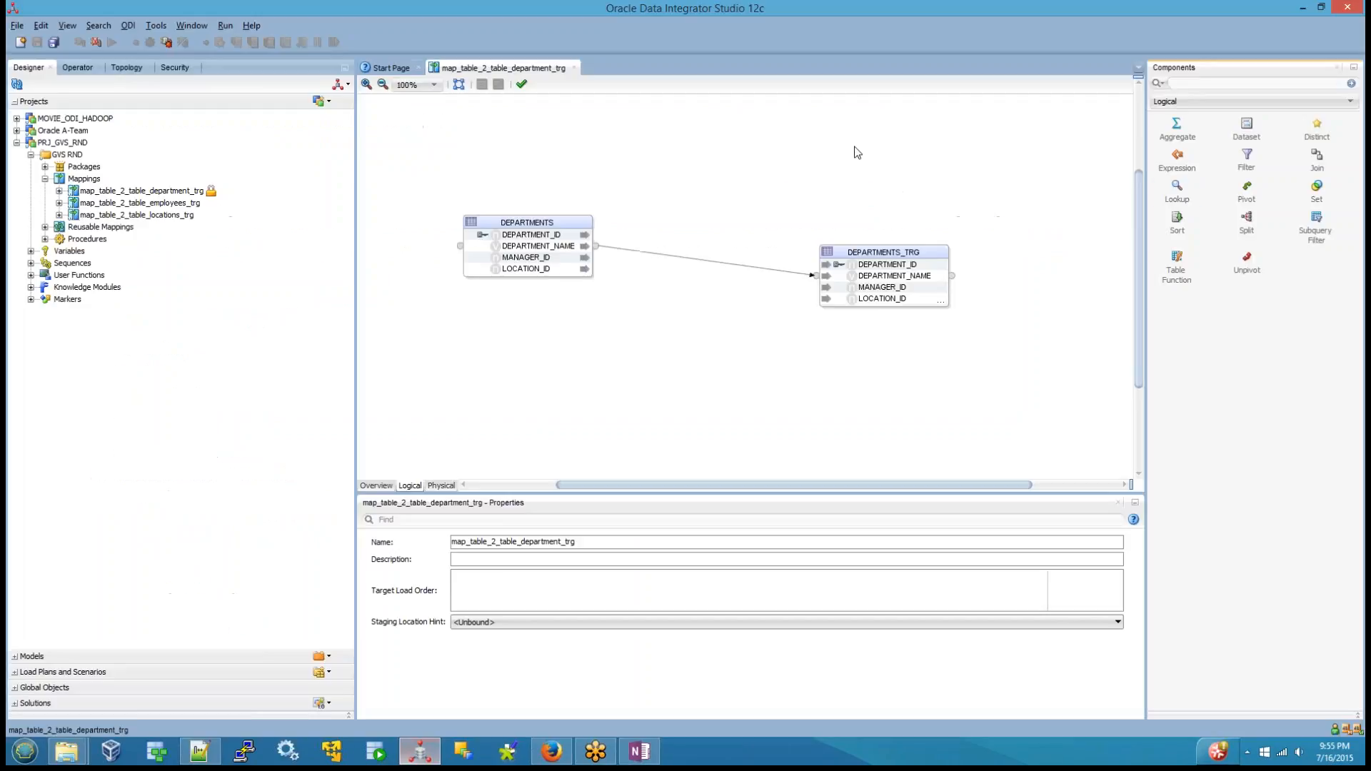
click(1177, 160)
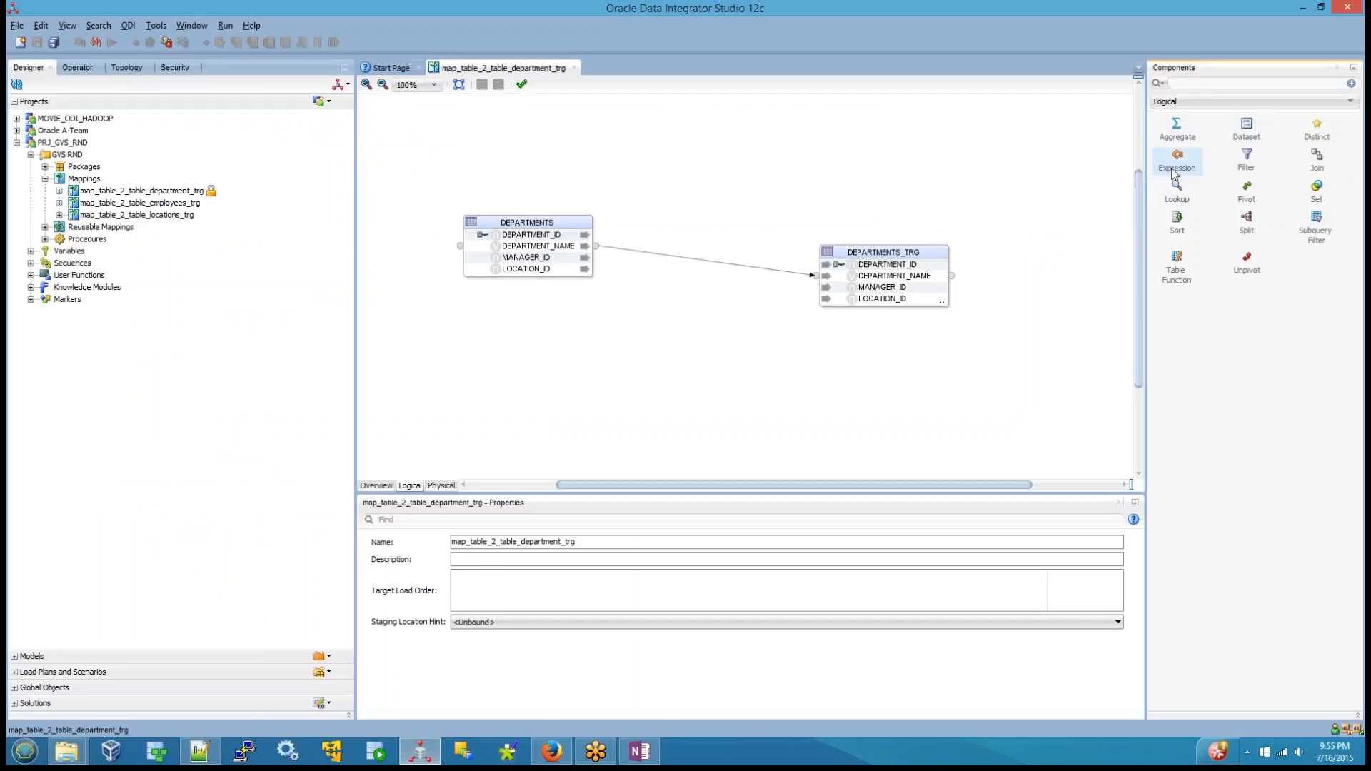
click(1246, 160)
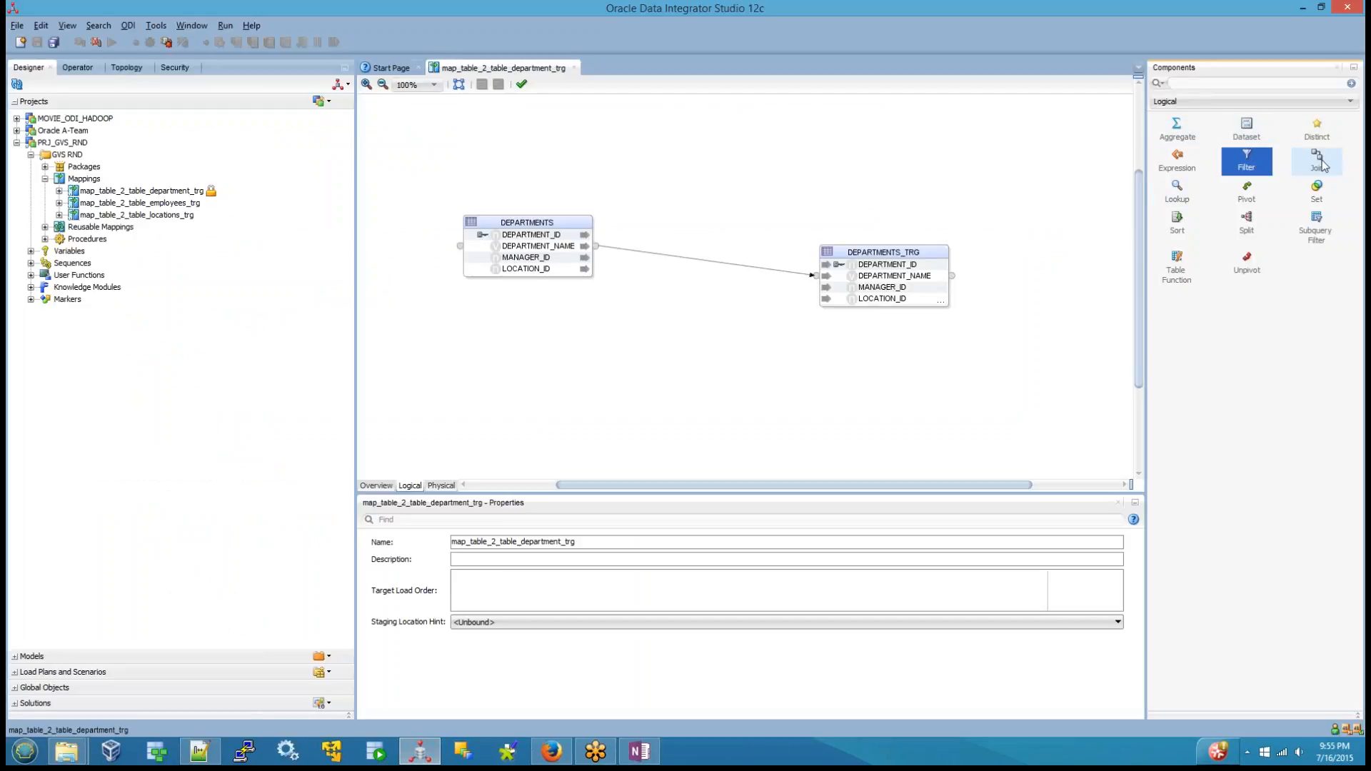
click(1308, 173)
click(1178, 195)
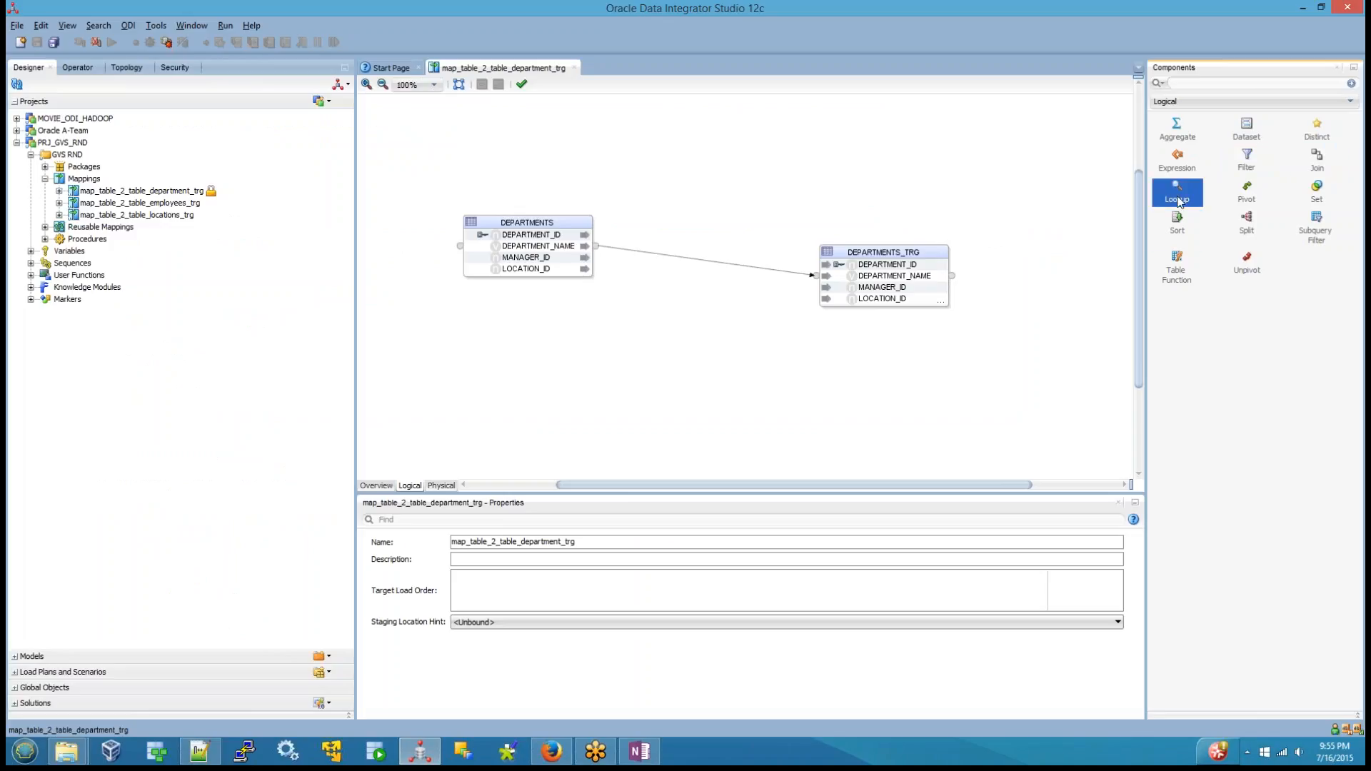
click(1177, 232)
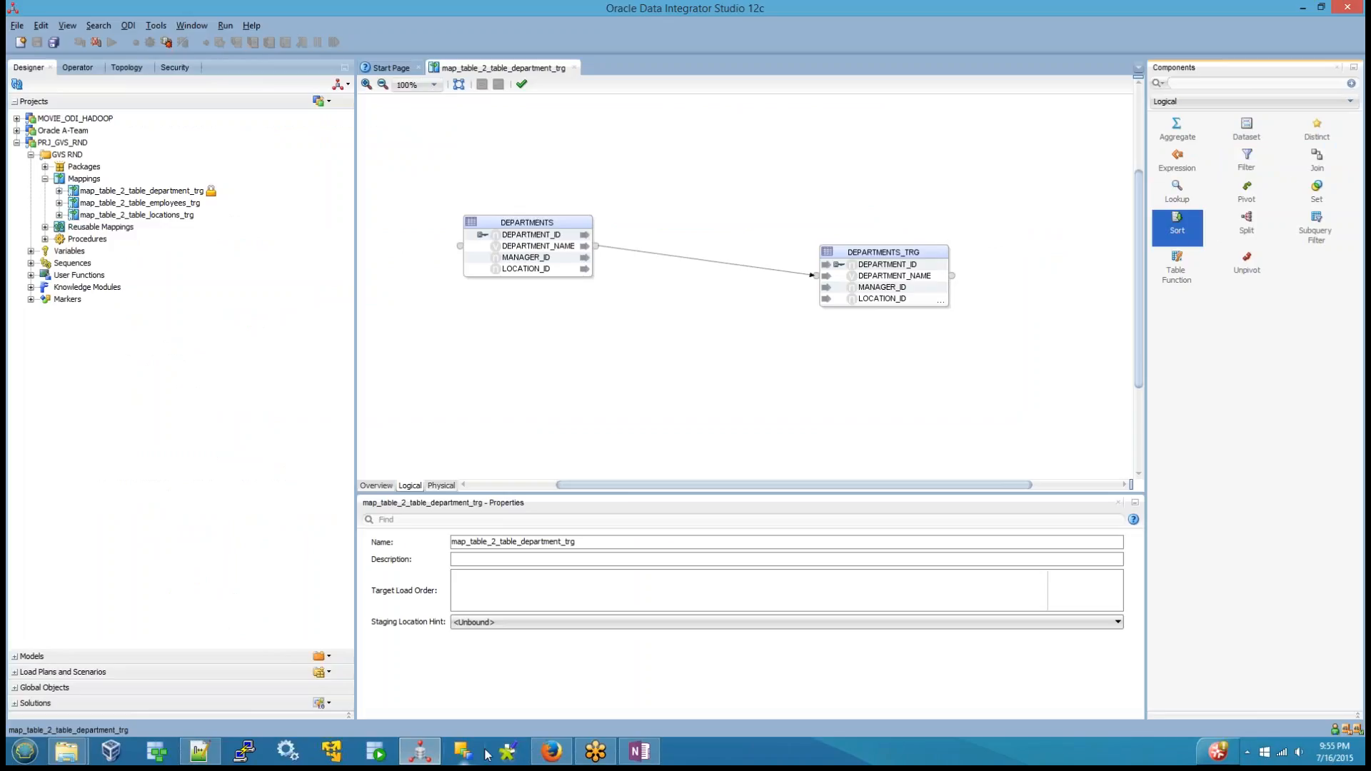
Return to the OneNote notes and review the Selector components examples from Filter to Dataset
click(642, 753)
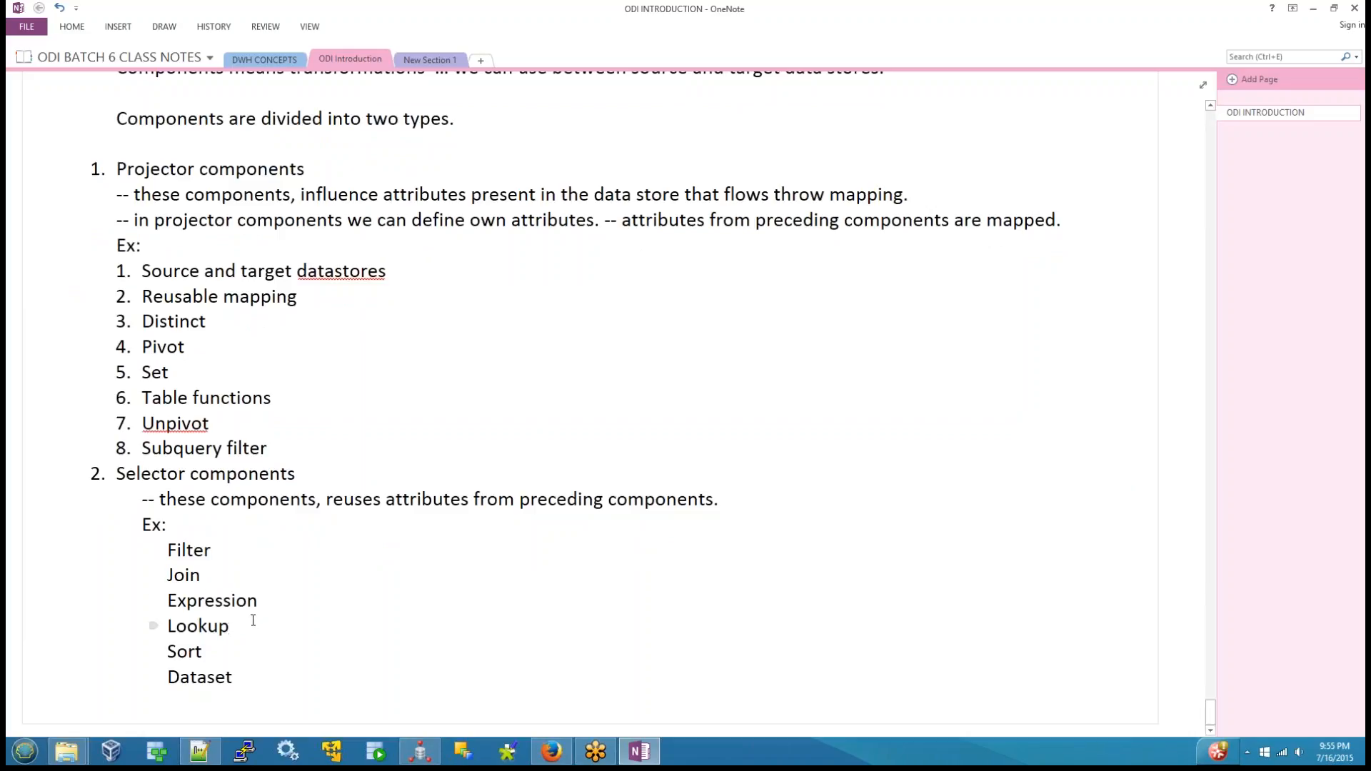
drag(246, 681, 141, 548)
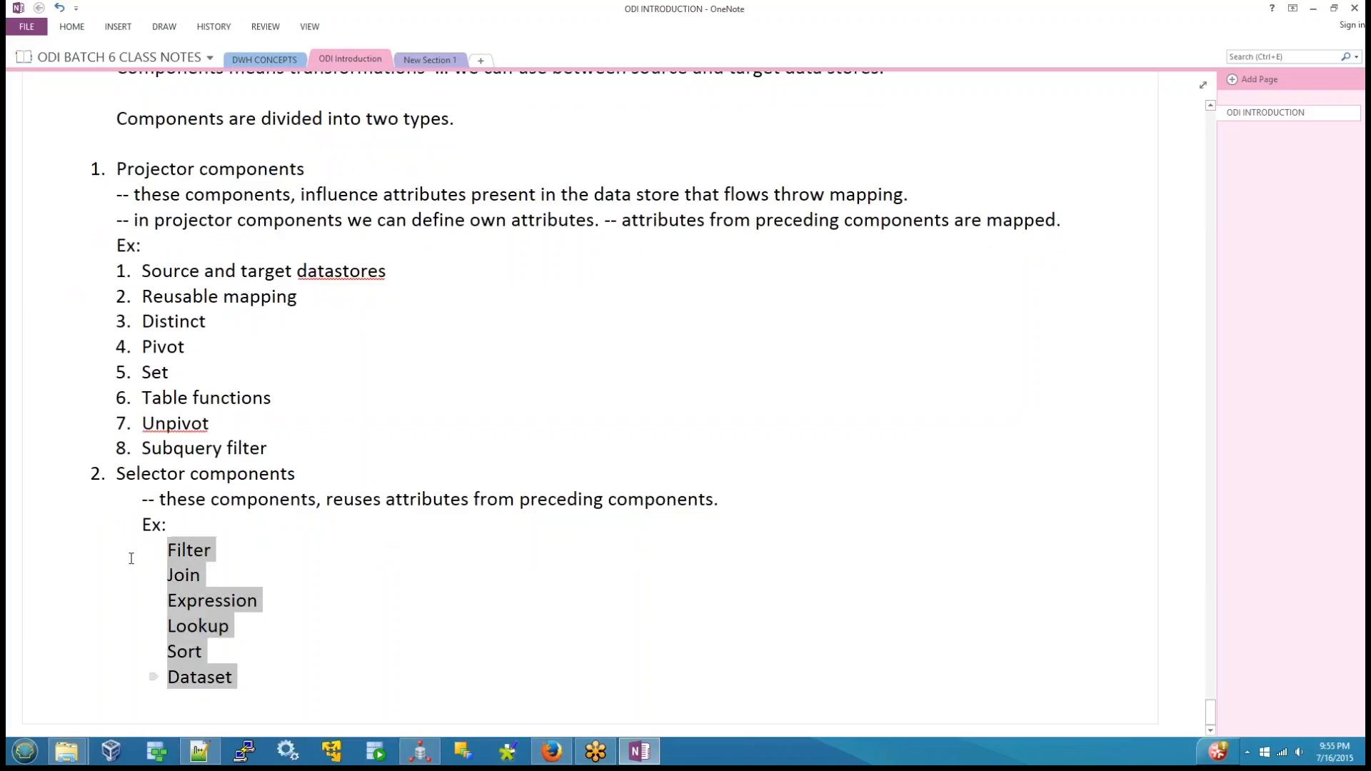
click(373, 604)
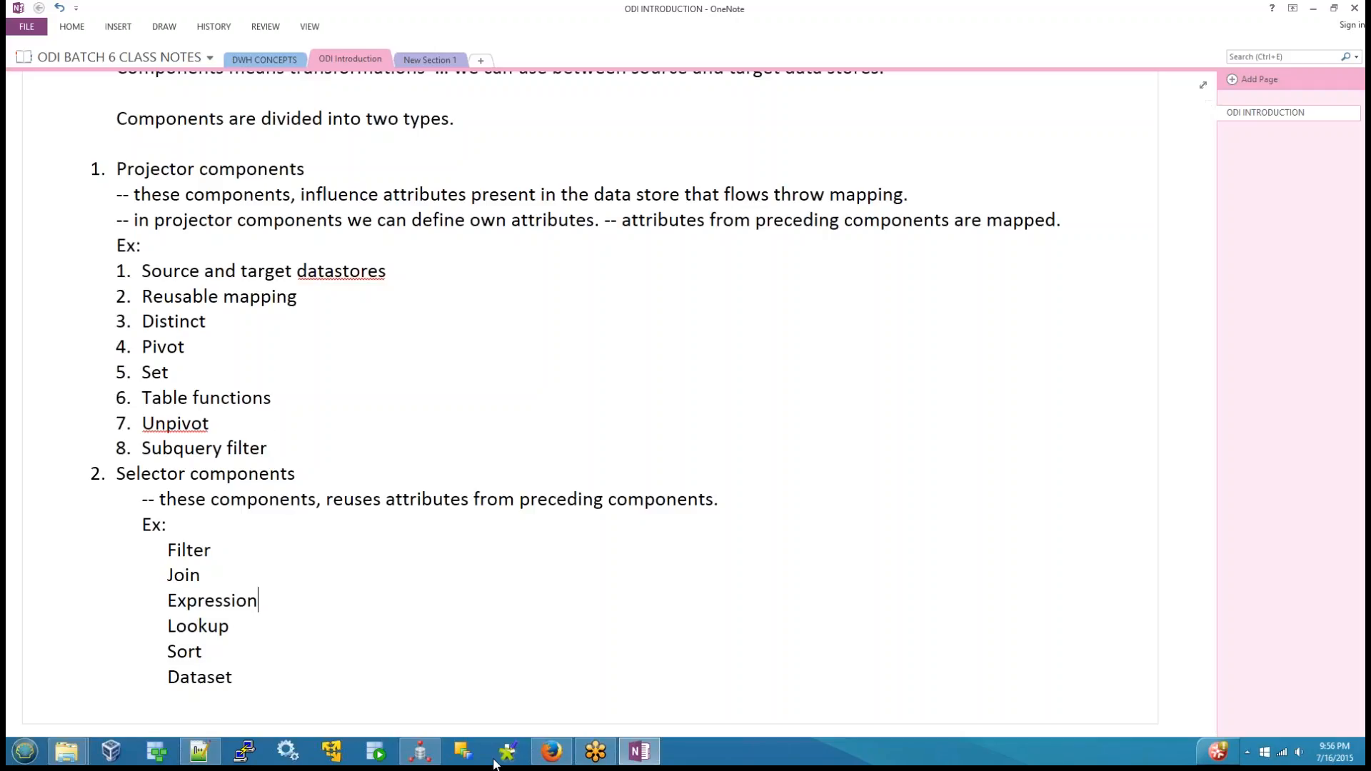
Open Oracle SQL Developer and connect to the scott@orcl@localhost database, expanding its object tree
click(377, 757)
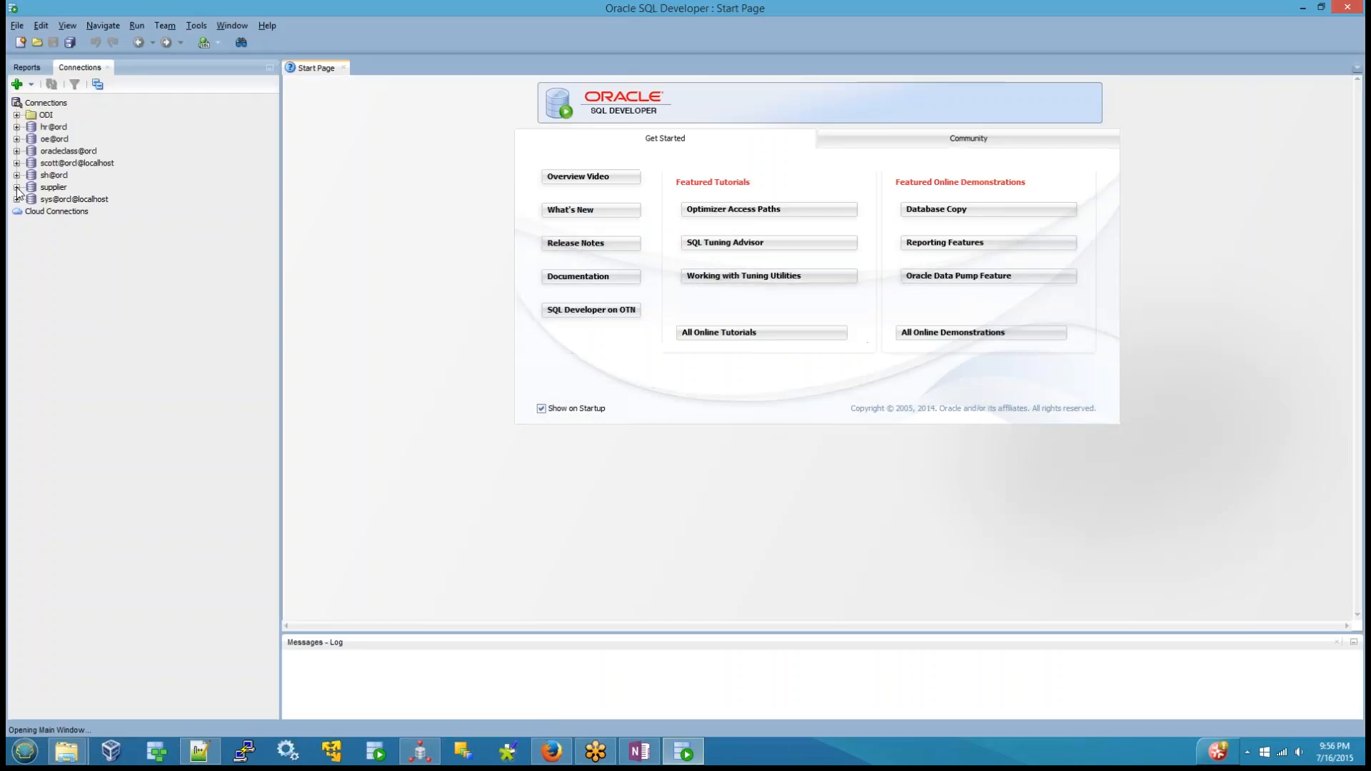
click(17, 163)
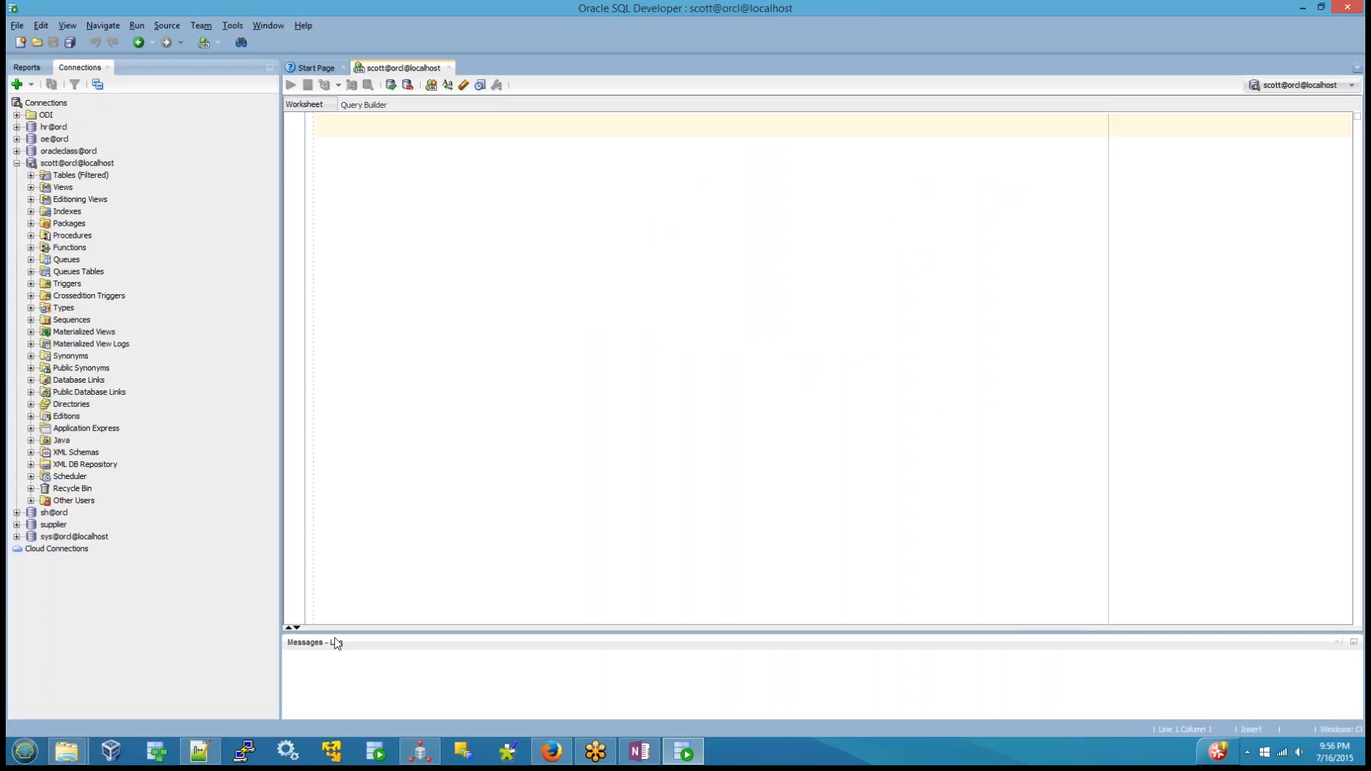
Switch to Oracle Data Integrator Studio and list the physical architecture technologies in Topology with unused ones hidden
click(437, 758)
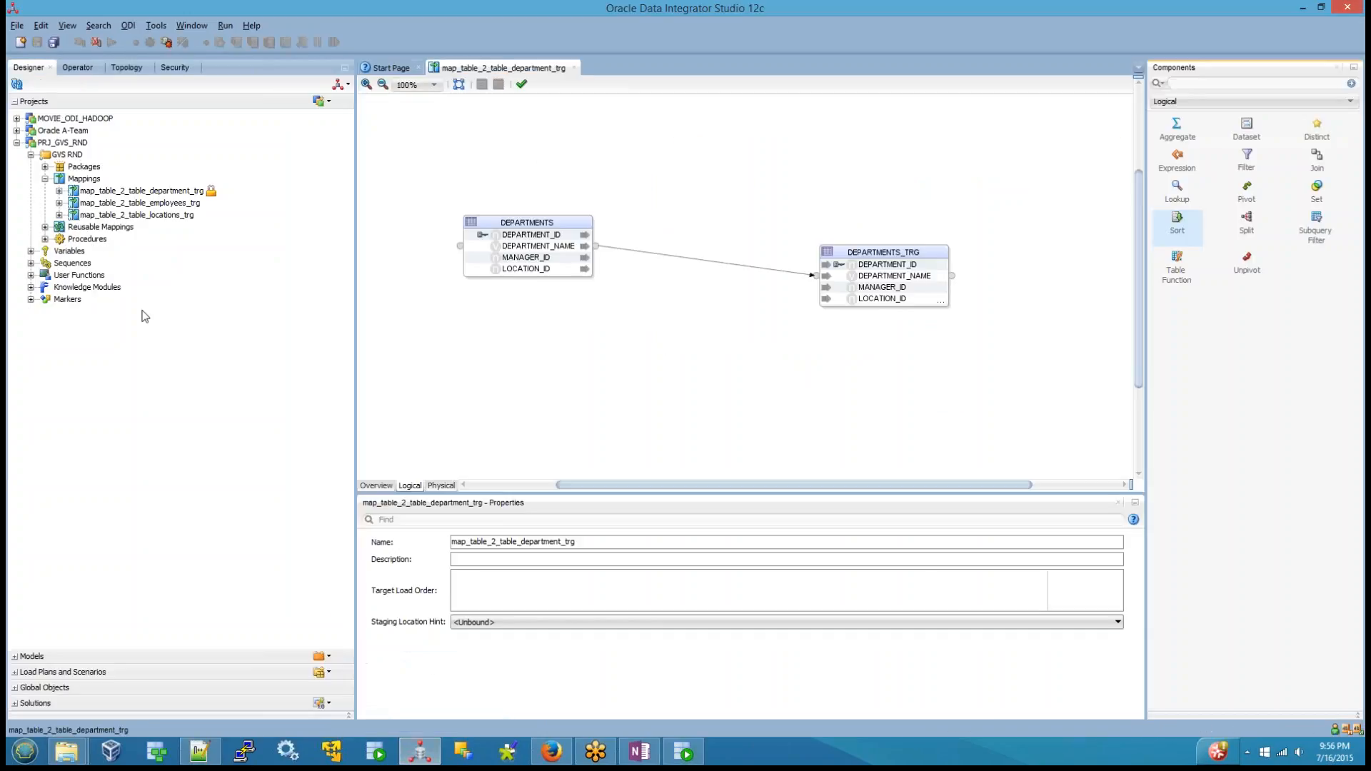
click(126, 67)
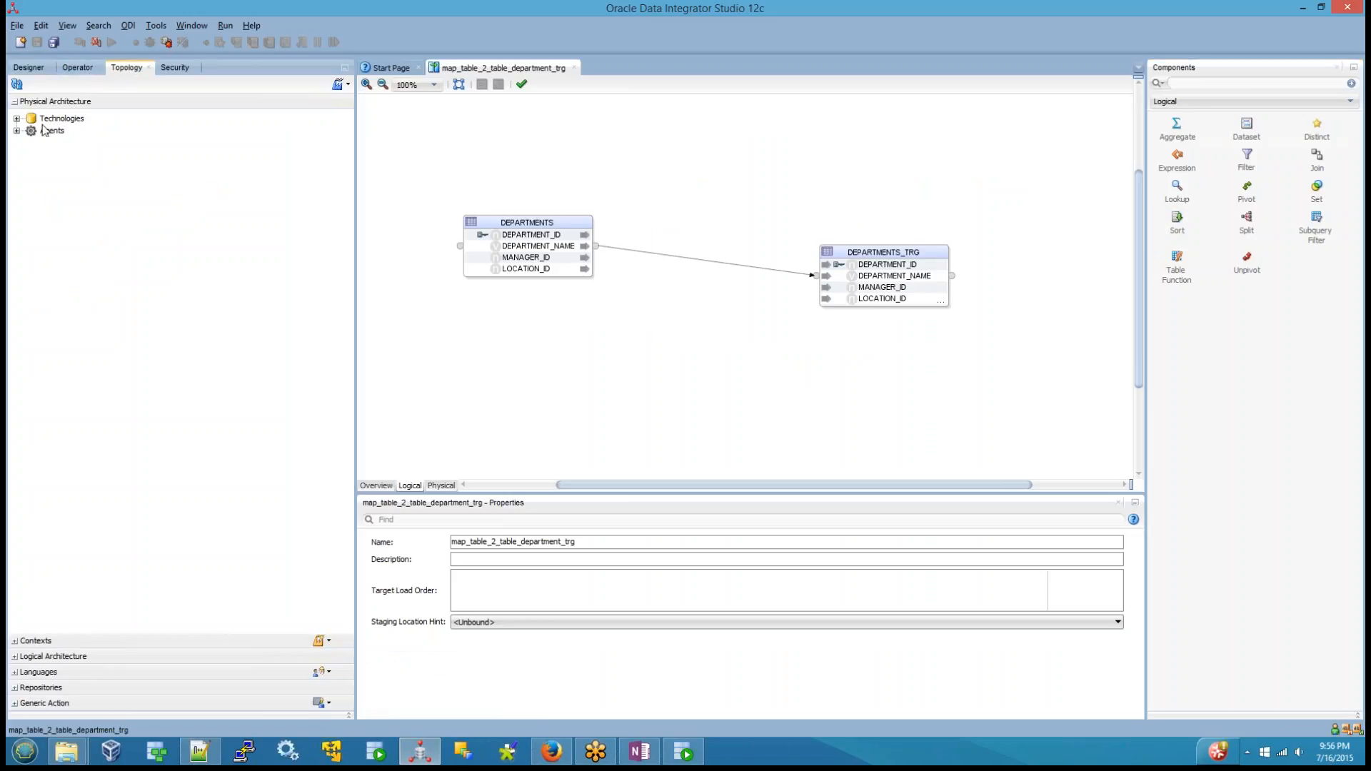
click(16, 118)
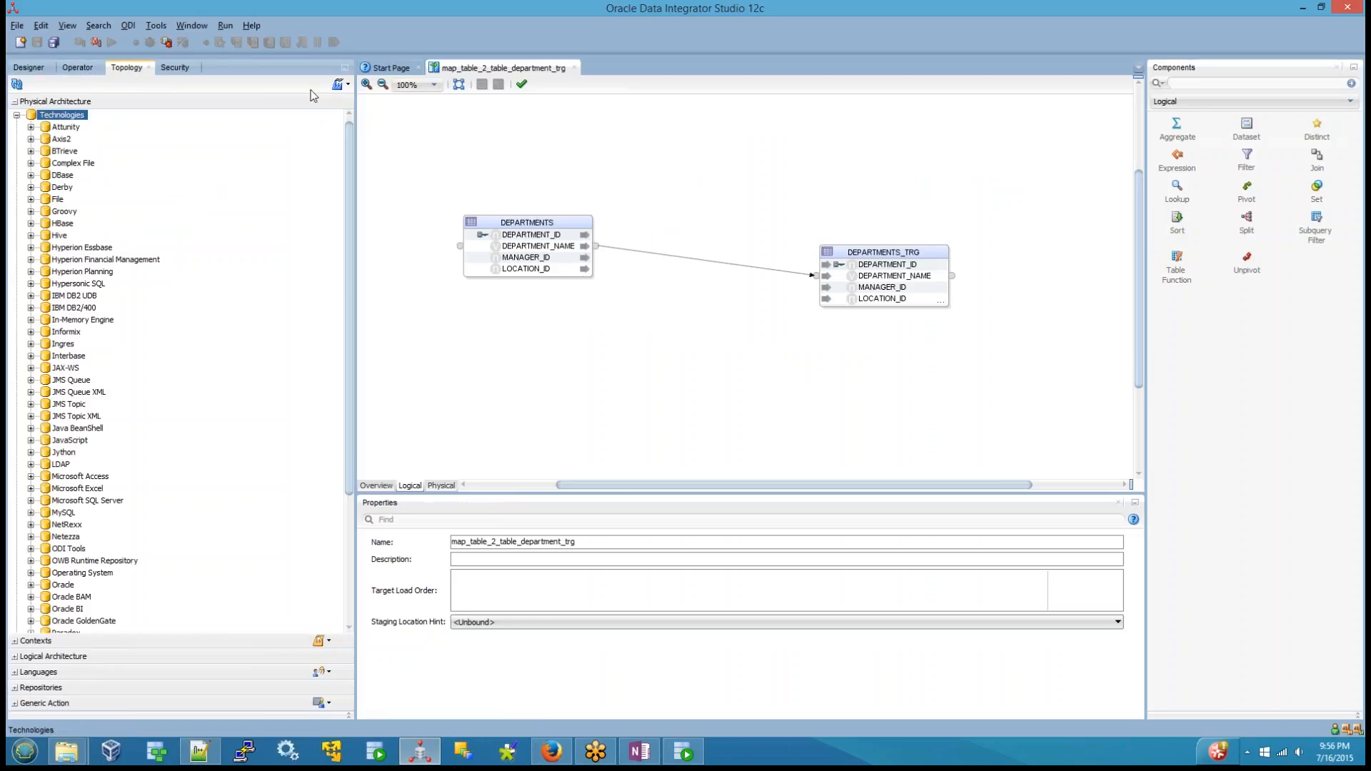
click(349, 85)
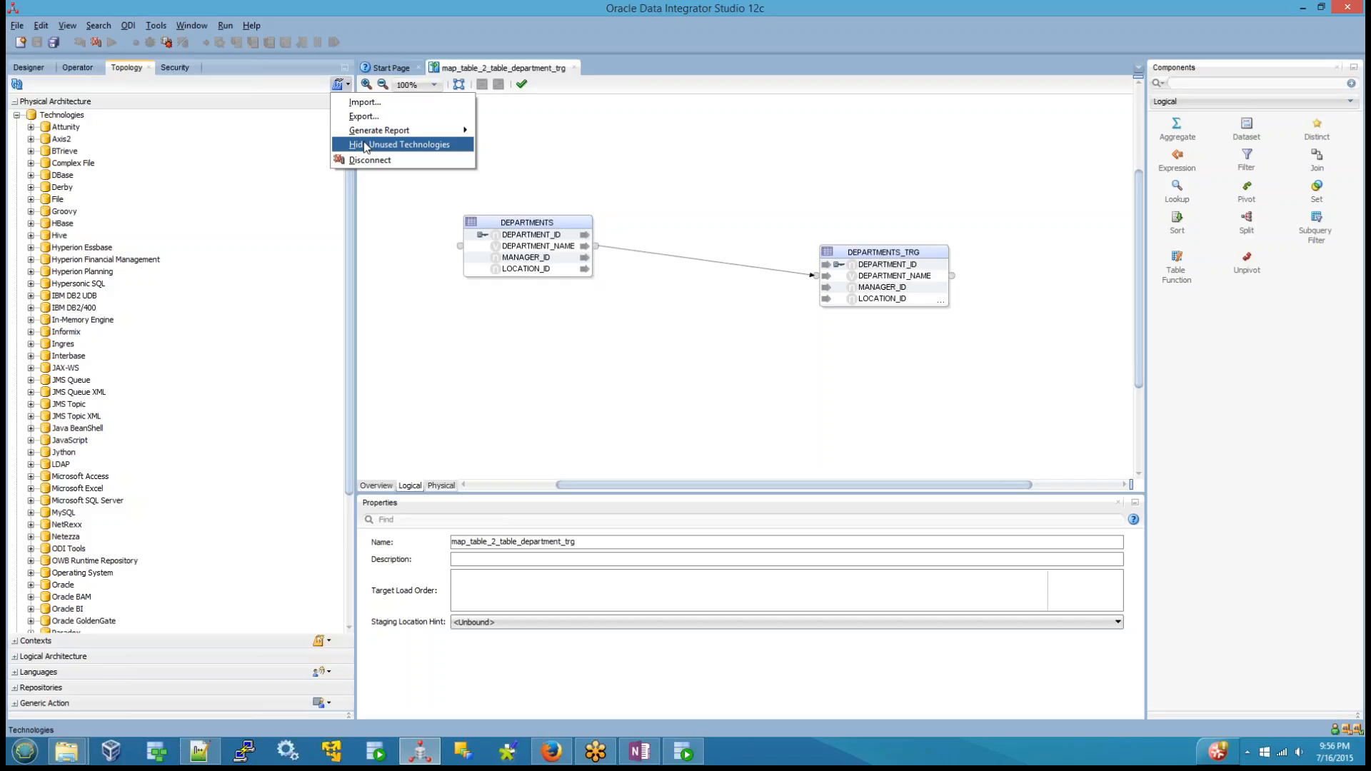
click(366, 146)
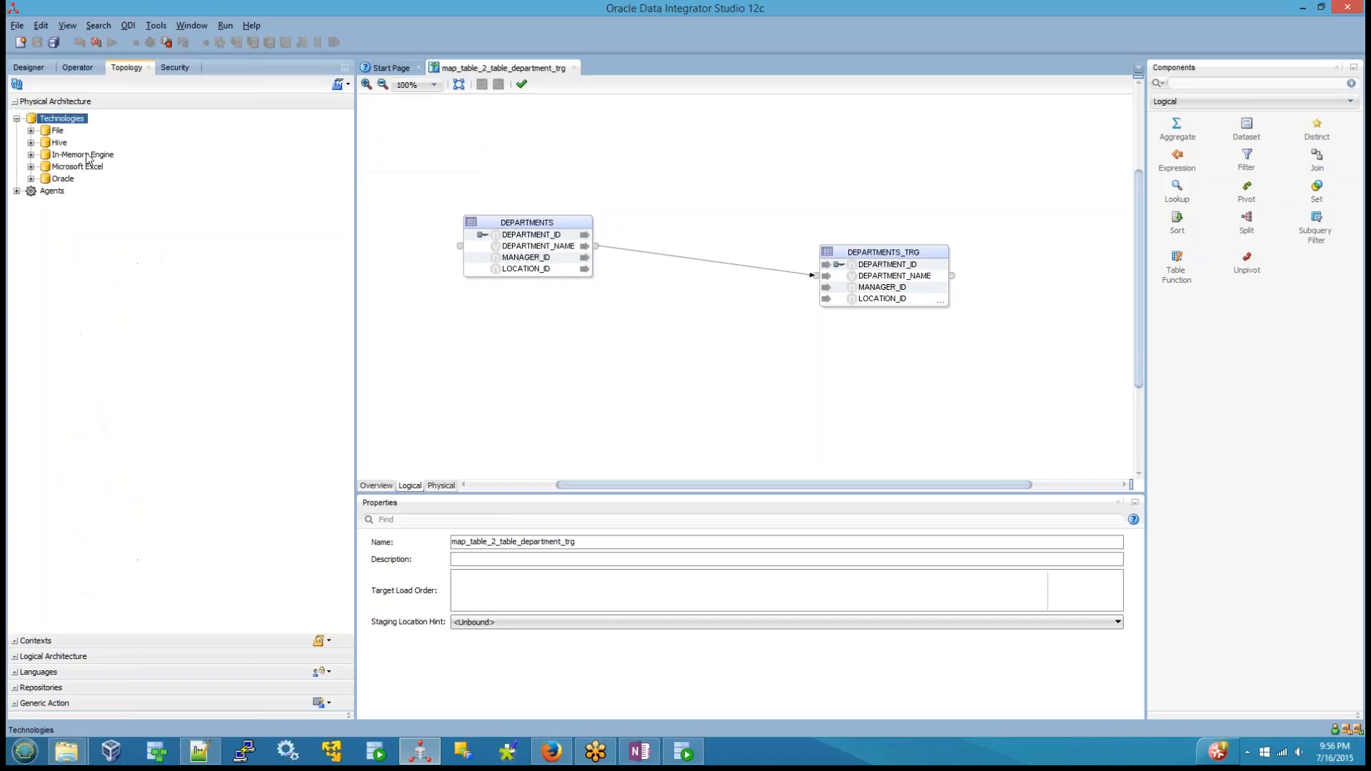
Expand the Oracle technology and its TPLG_ORACLE_SOURCE_LOCAL data server to show the physical schemas
click(31, 179)
click(150, 203)
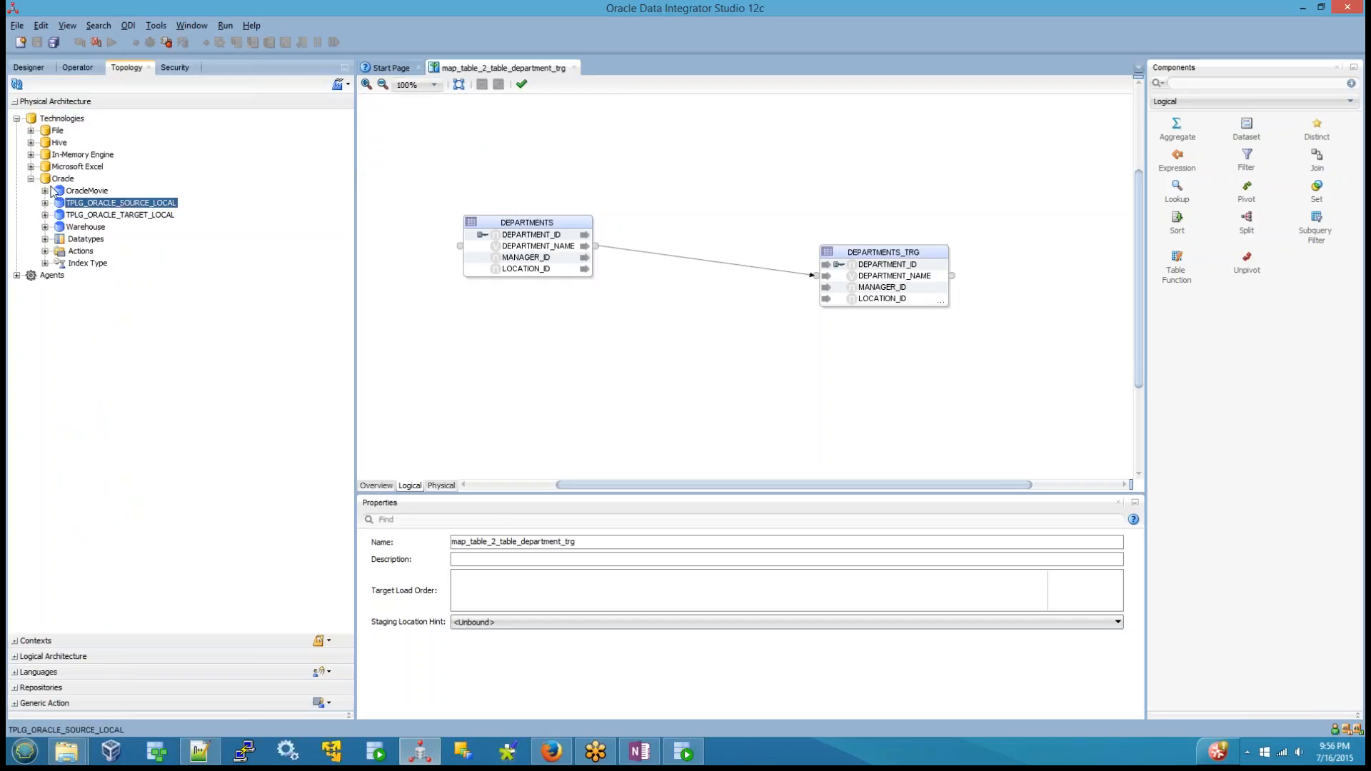
click(45, 203)
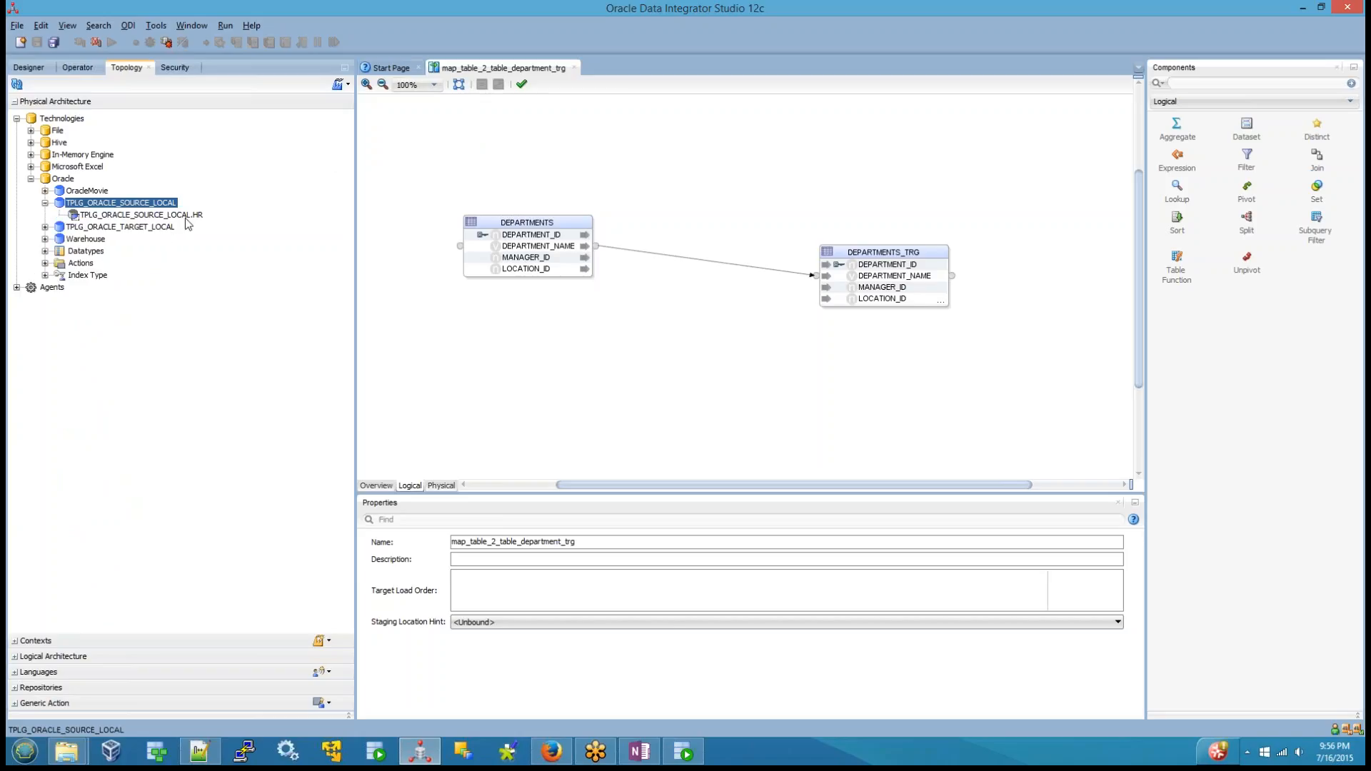
right_click(157, 206)
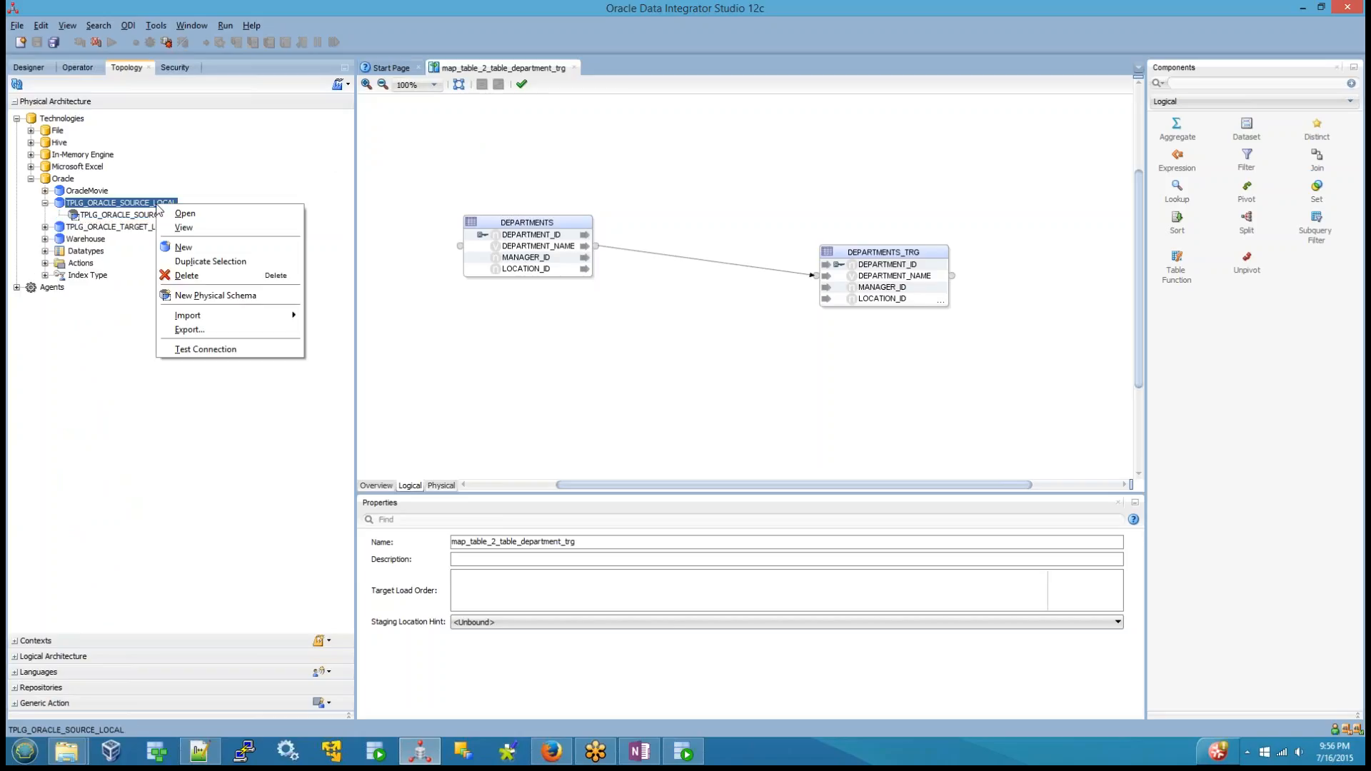
click(153, 205)
double_click(153, 205)
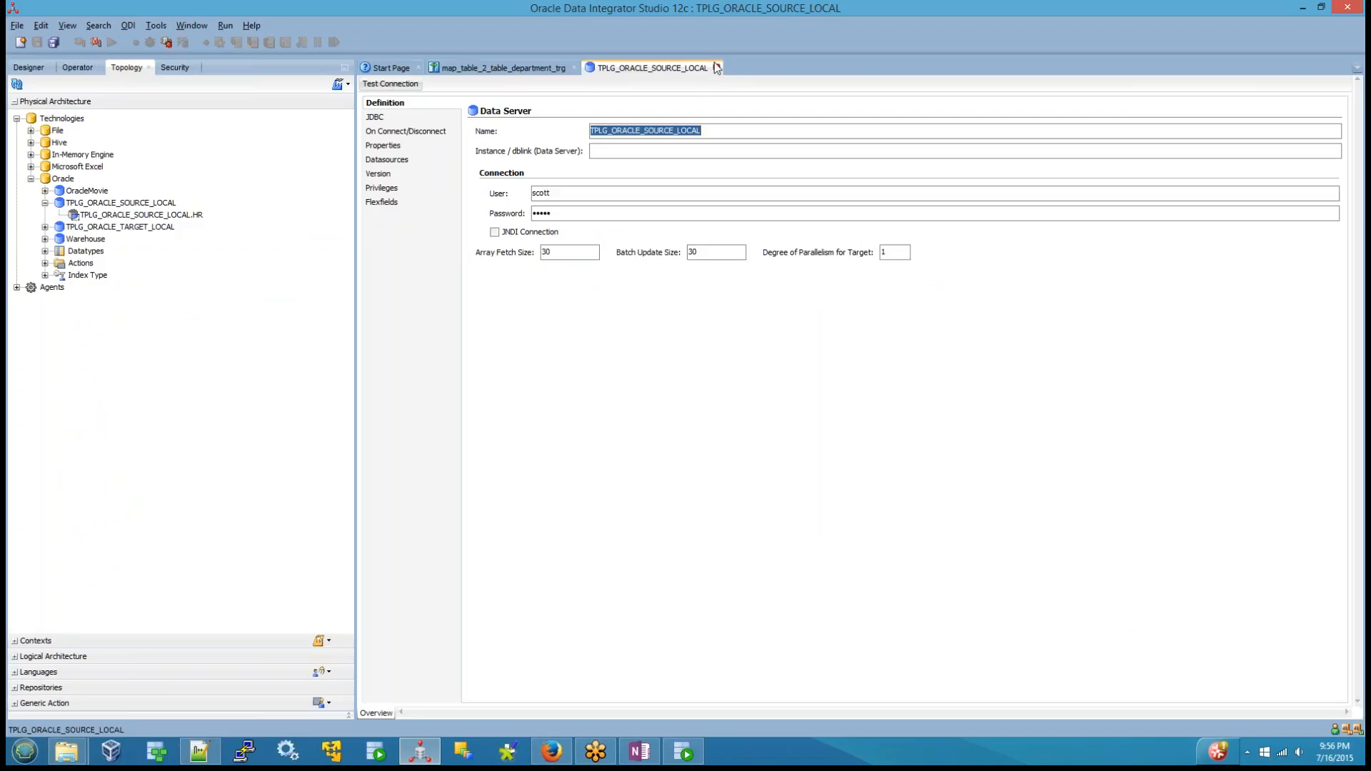
click(717, 67)
Create a physical schema under the TPLG_ORACLE_SOURCE_LOCAL data server with SCOTT as both schema and work schema
right_click(133, 206)
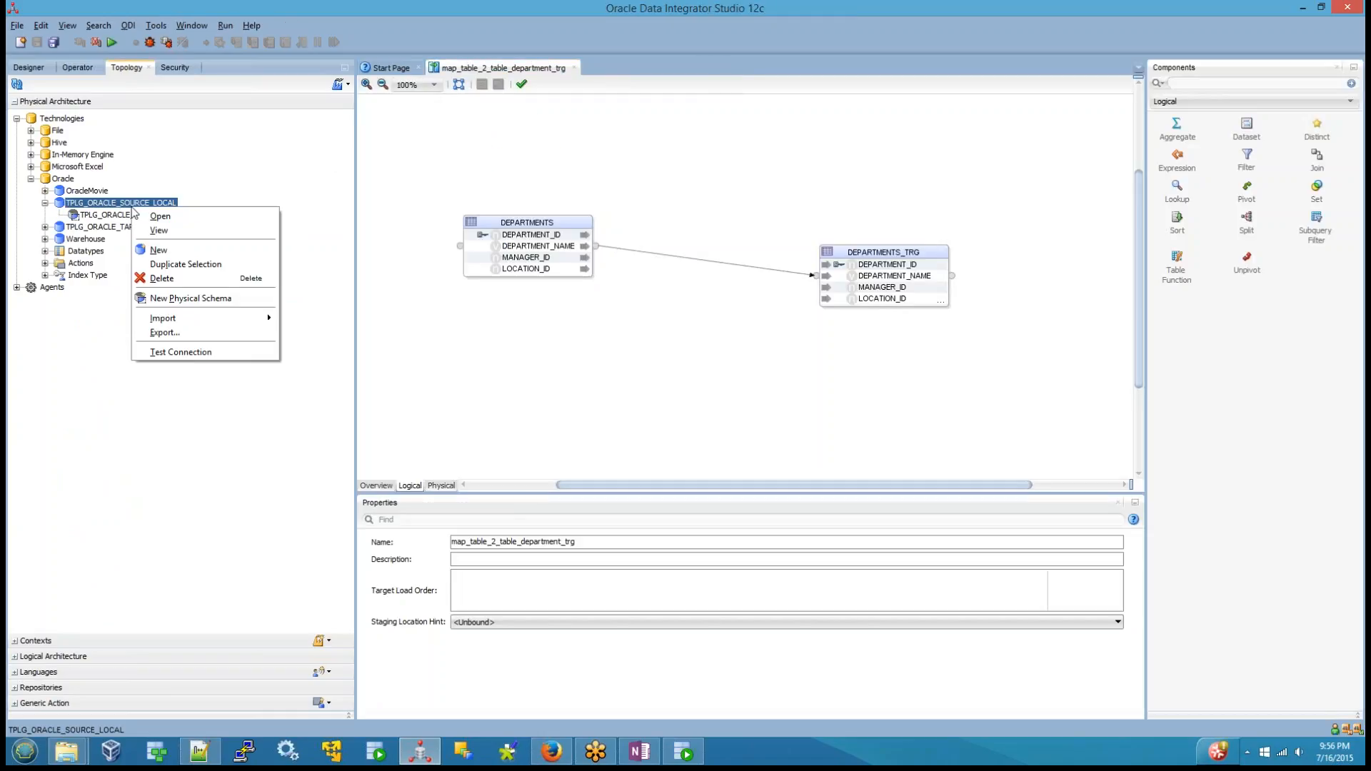
click(190, 299)
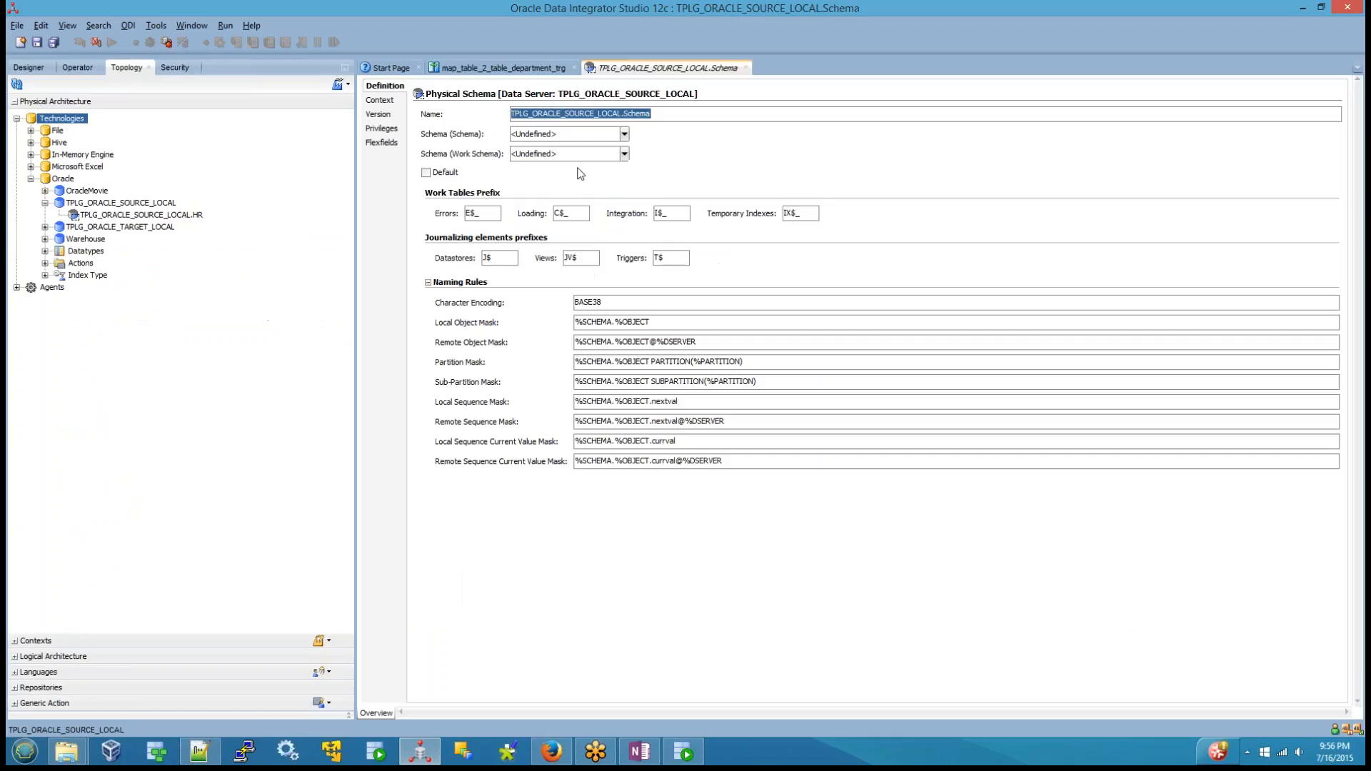
key(Tab)
text(SCOTT)
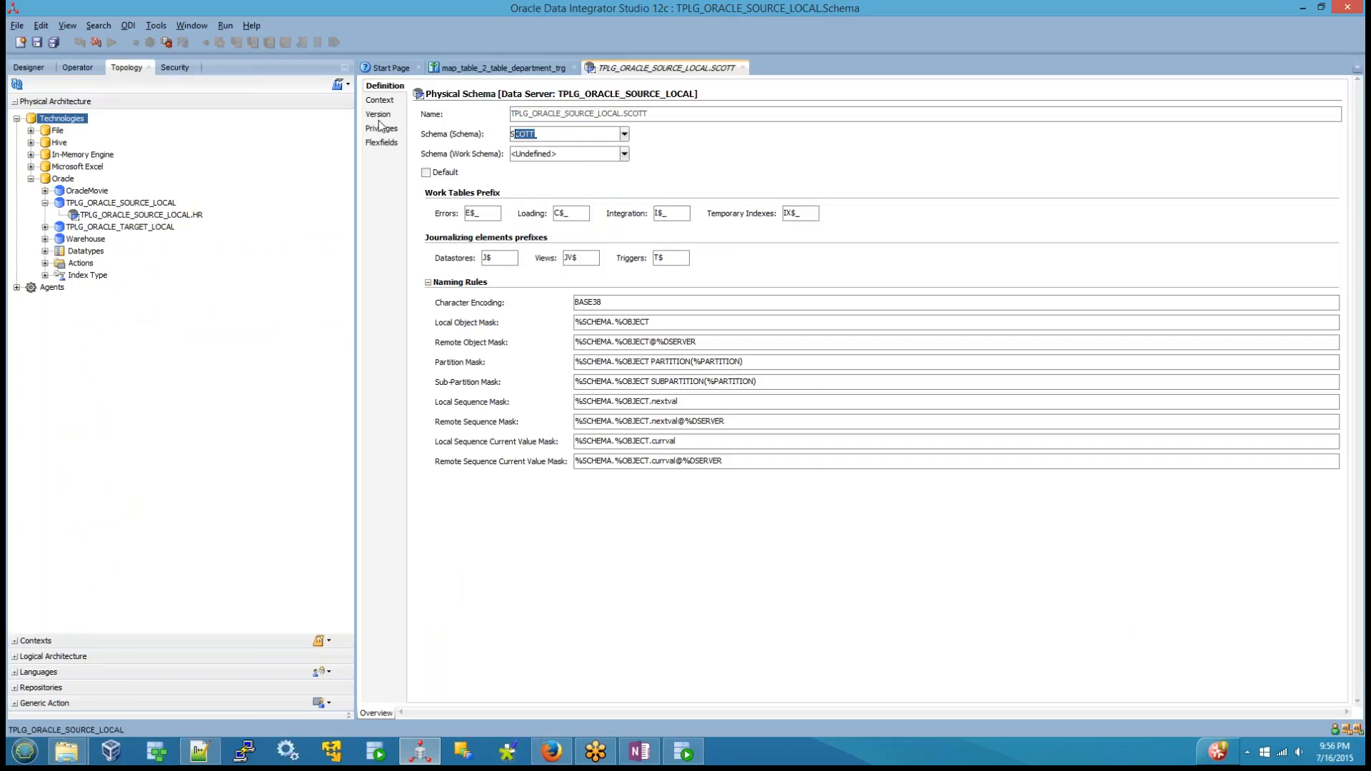
key(Tab)
key(Tab)
text(SCOT)
Map the physical schema's Global context to a new logical schema LS_ORACLE_SOURCE_LOCAL_SCOTT, then save and close it
click(385, 104)
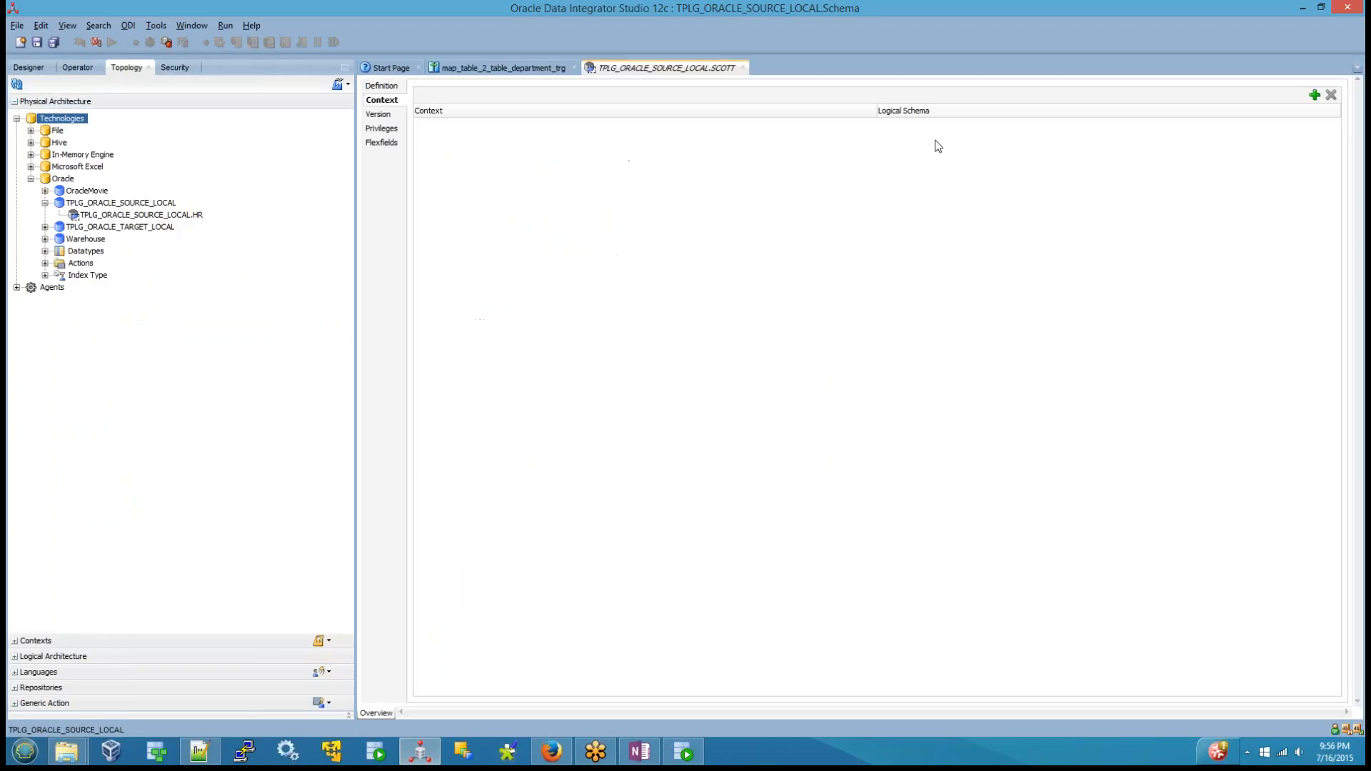
click(1315, 95)
click(1060, 130)
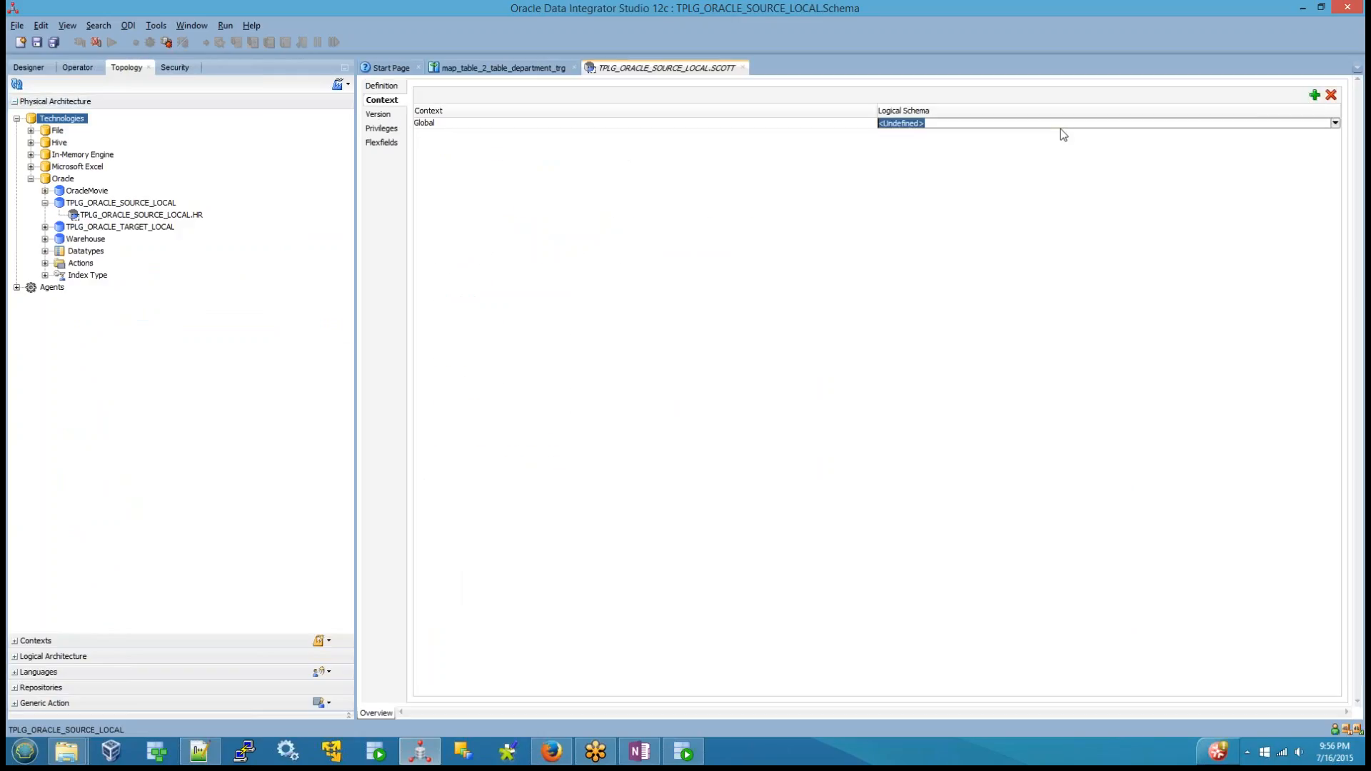
text(SL)
key(BackSpace)
text(LS_OR)
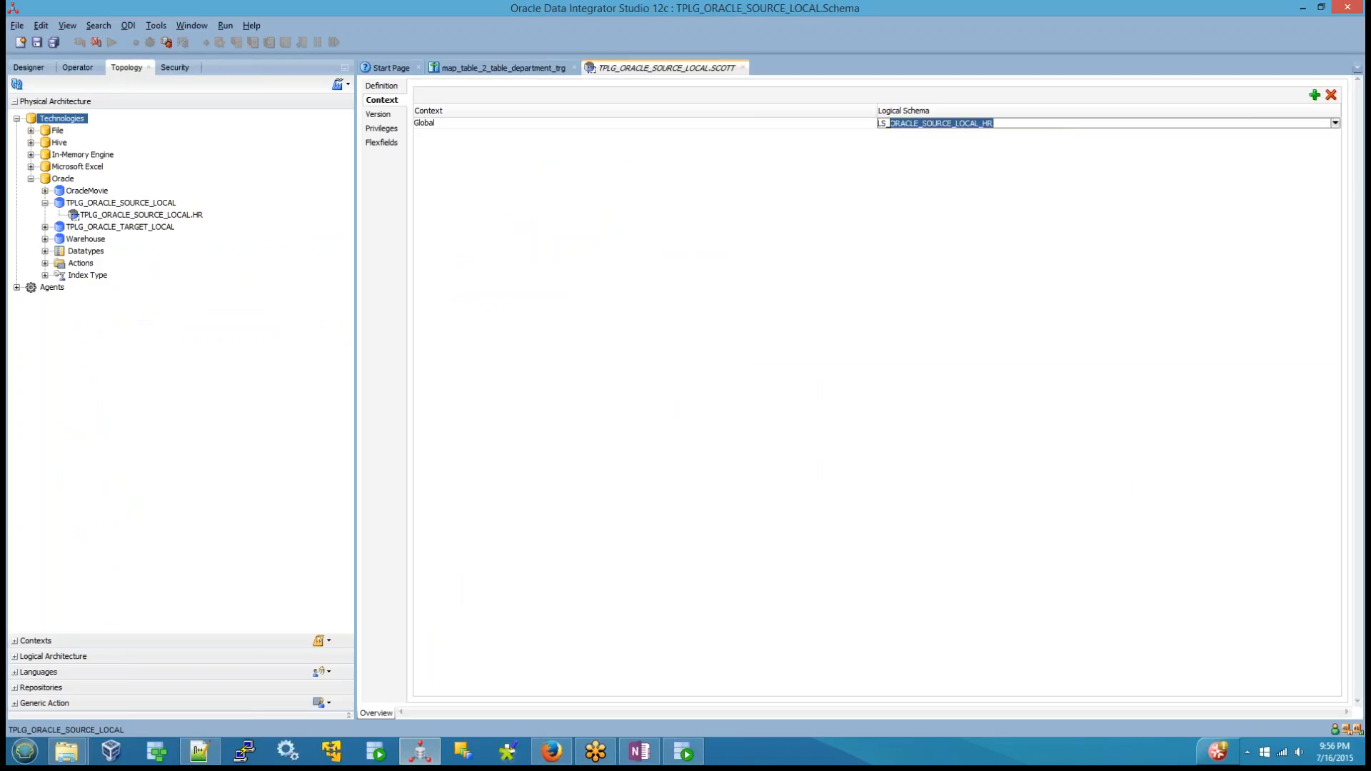
text(ACLE_SOURCE_LOCAL_SCOTT)
key(Return)
click(42, 42)
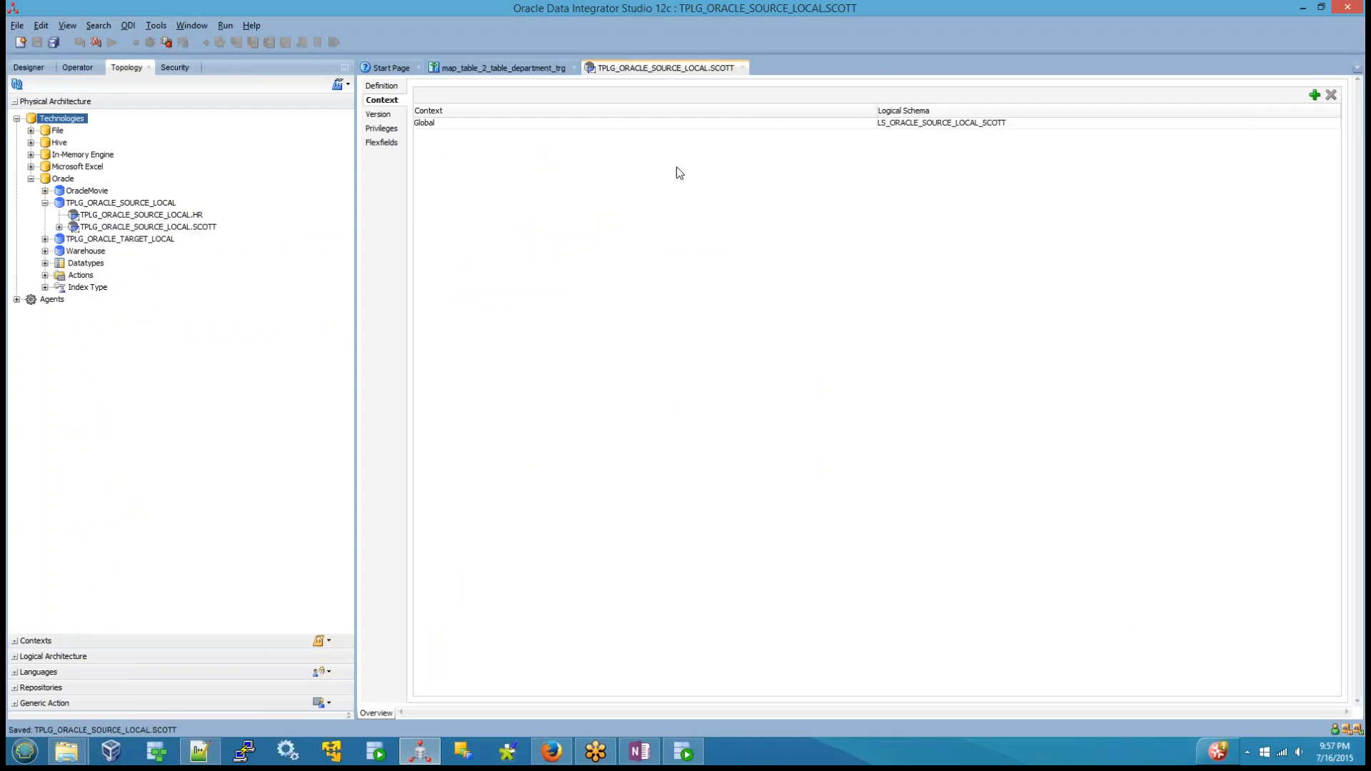
click(743, 67)
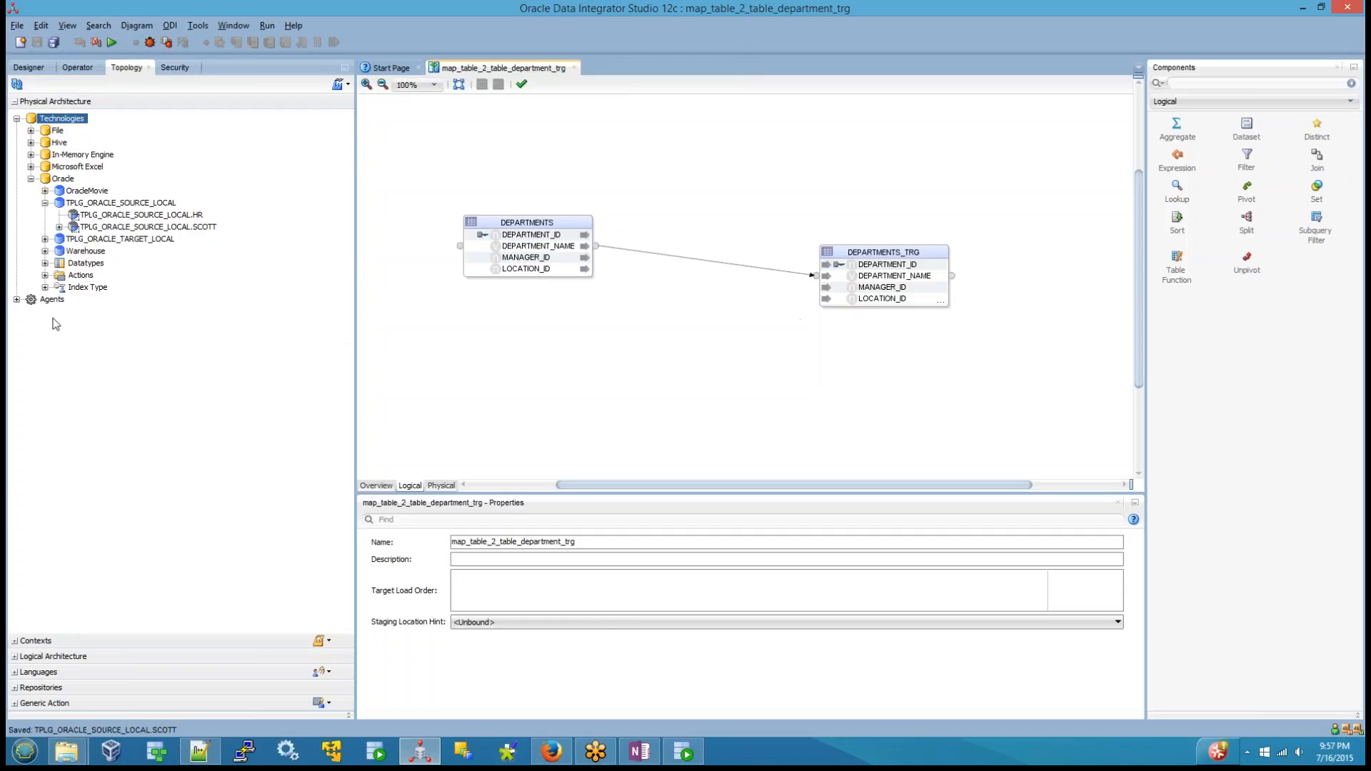
Return to the Designer navigator, close the open department mapping, and expand the SOURCES folder under Models
click(28, 68)
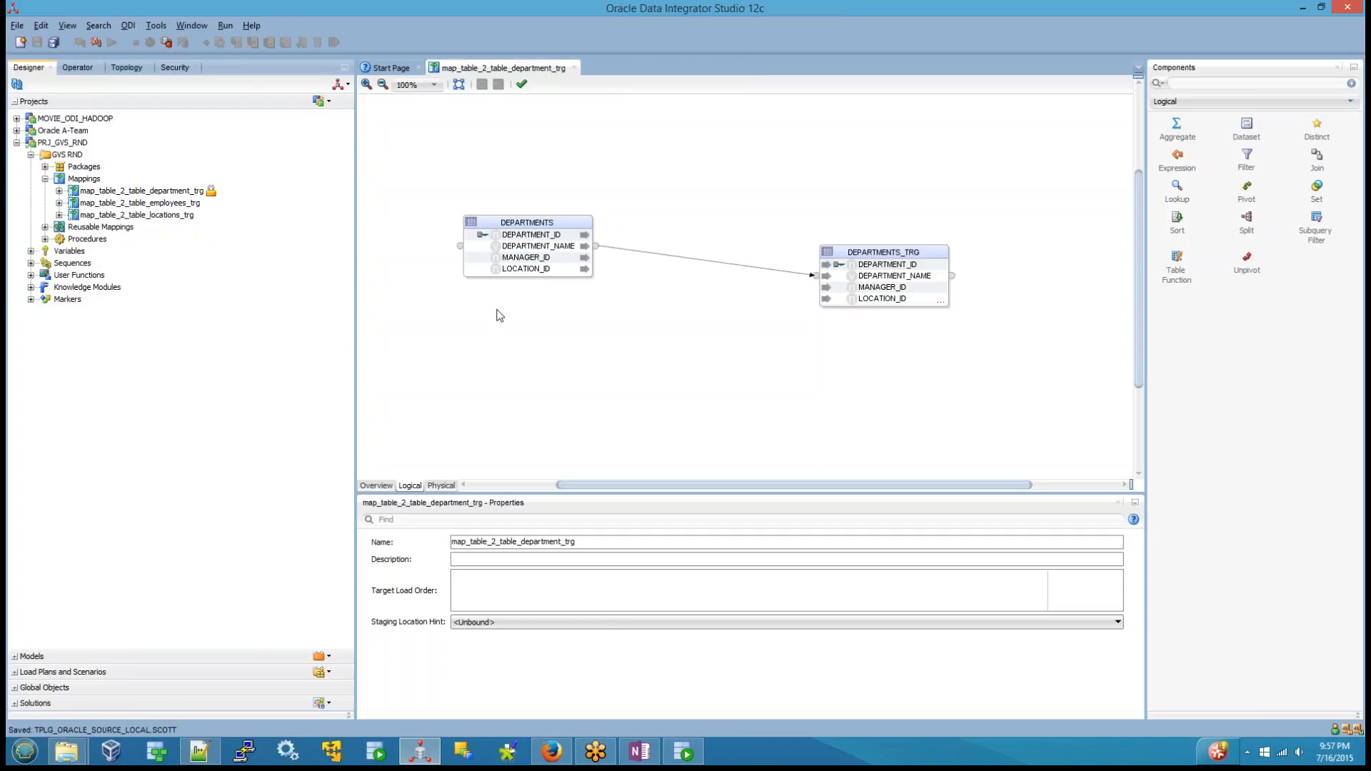
click(574, 67)
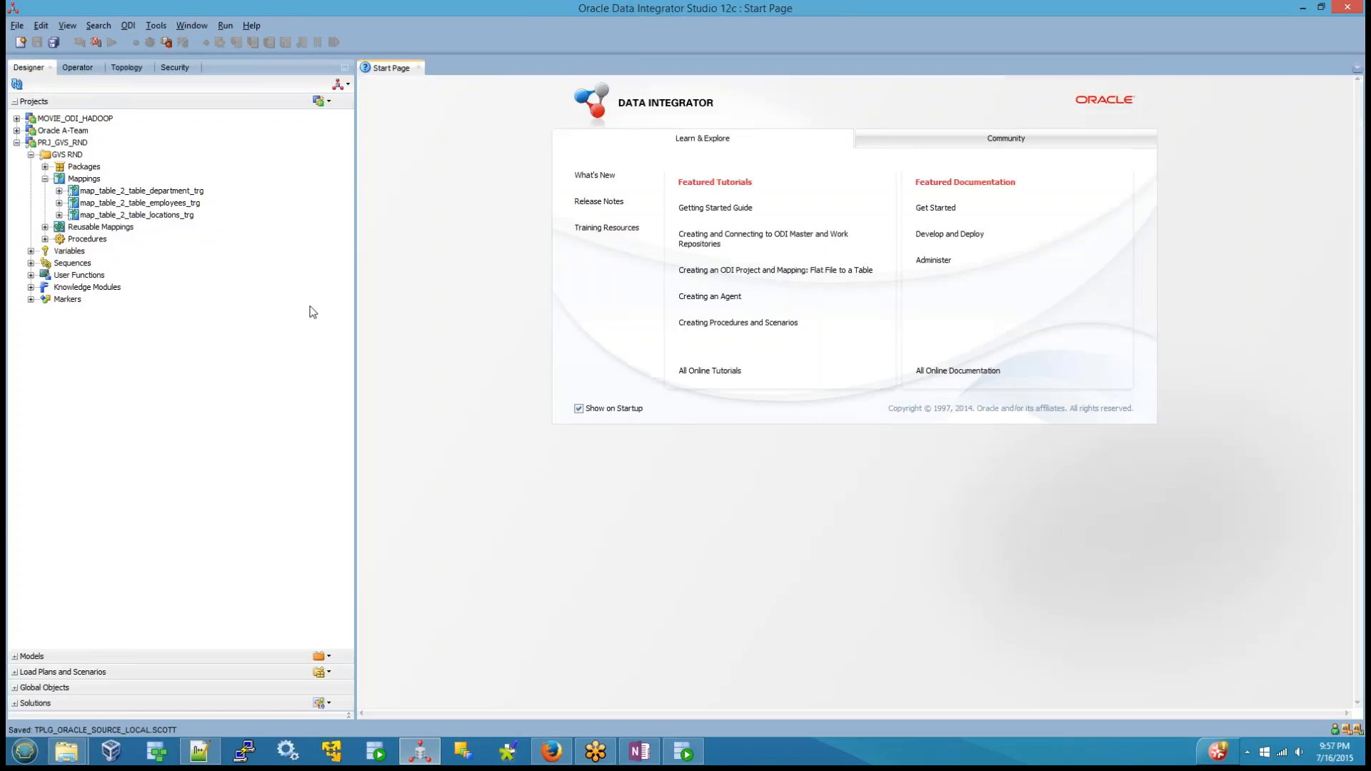
click(37, 656)
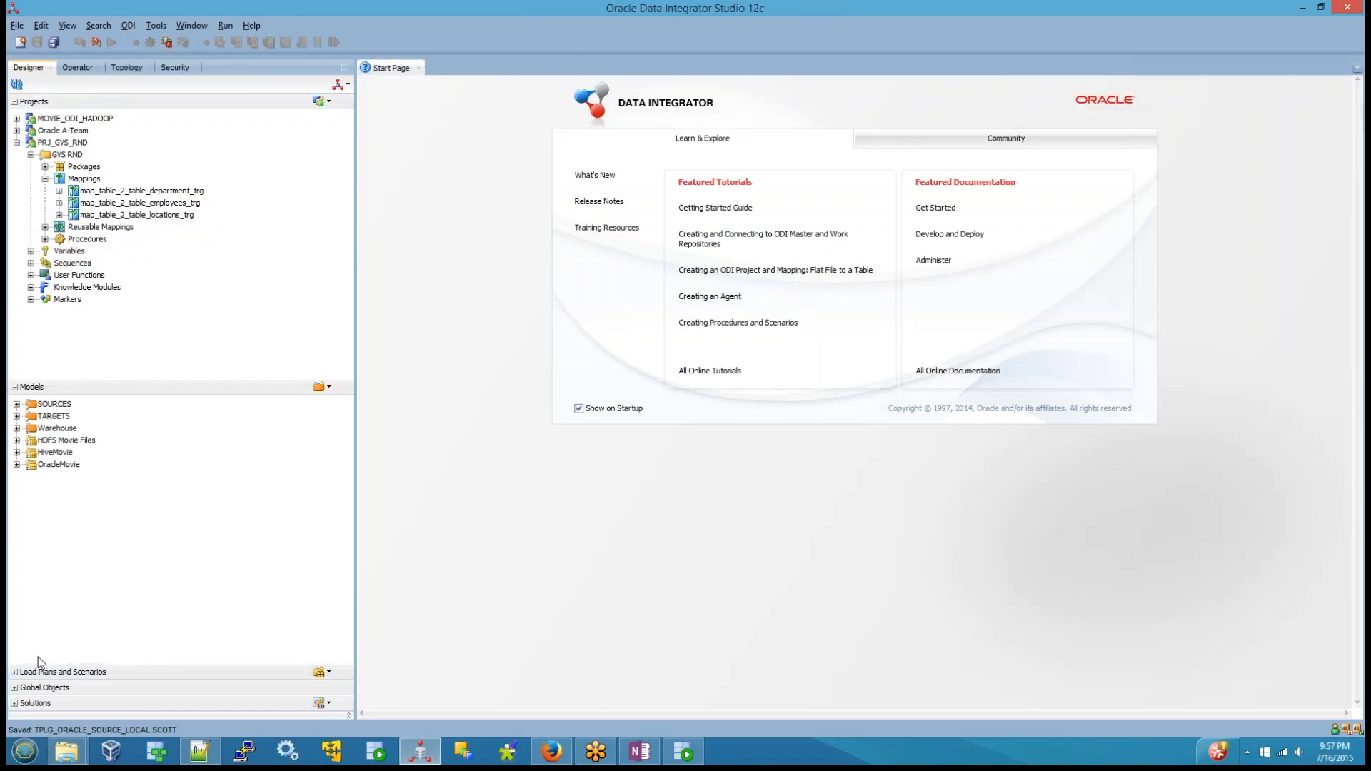
click(16, 405)
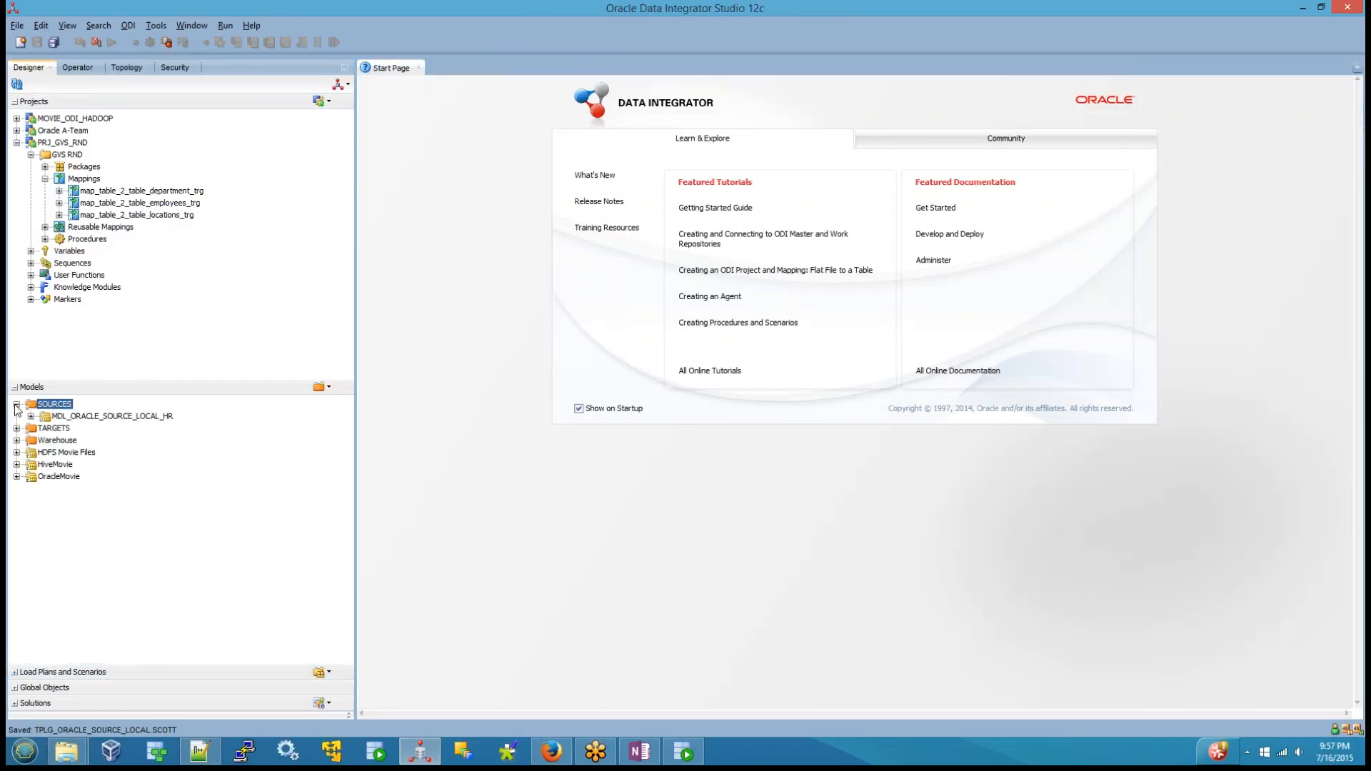
Create a new model named MDL_ORACLE_SOURCE_LOCAL_SCOTT in the SOURCES model folder
right_click(66, 413)
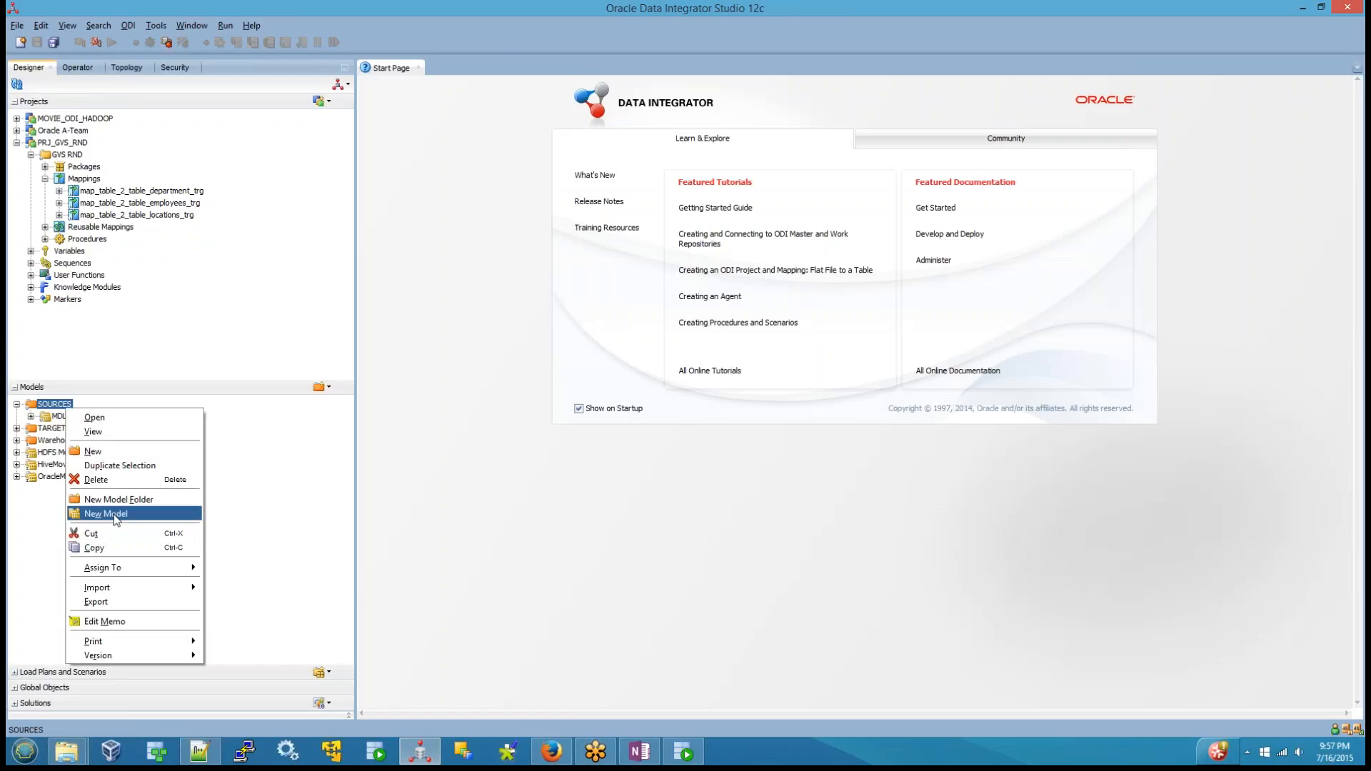
click(8, 504)
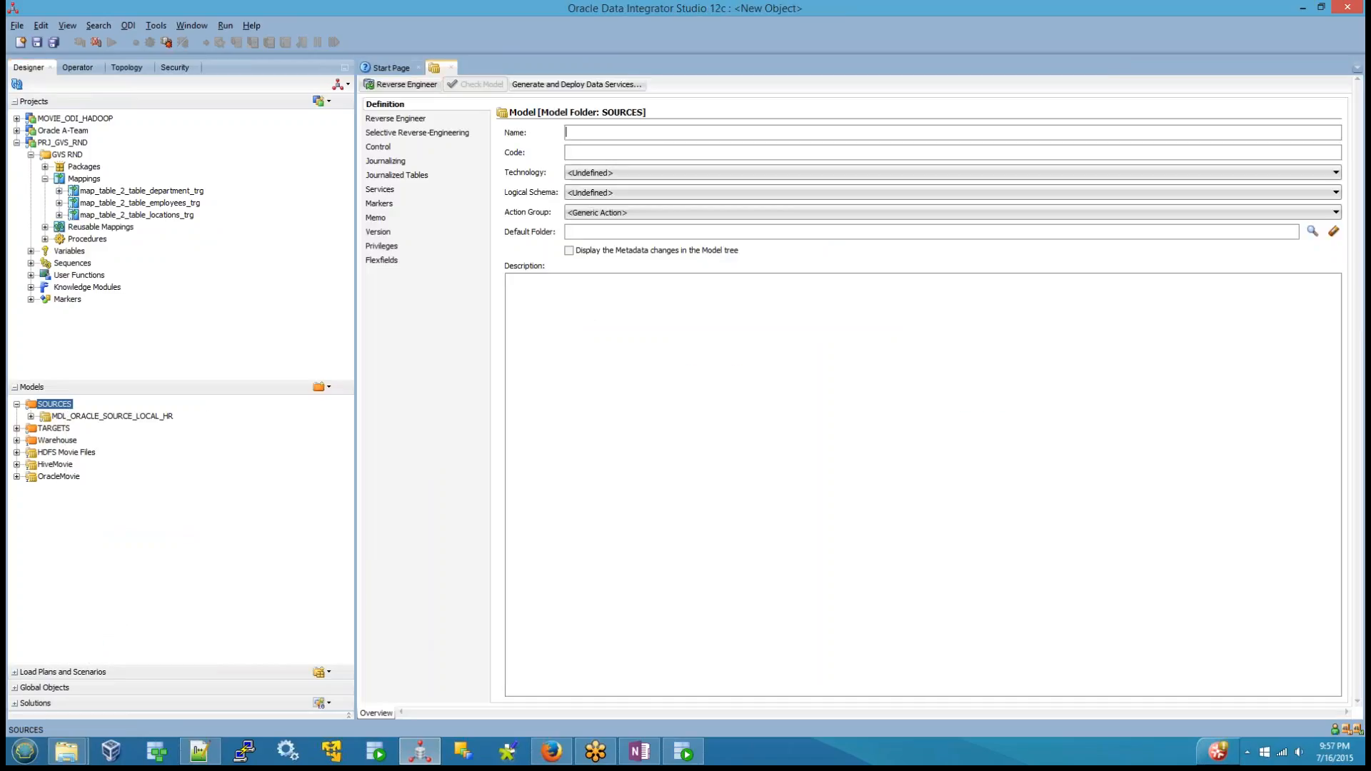
text(MDL_ORACLE_SO)
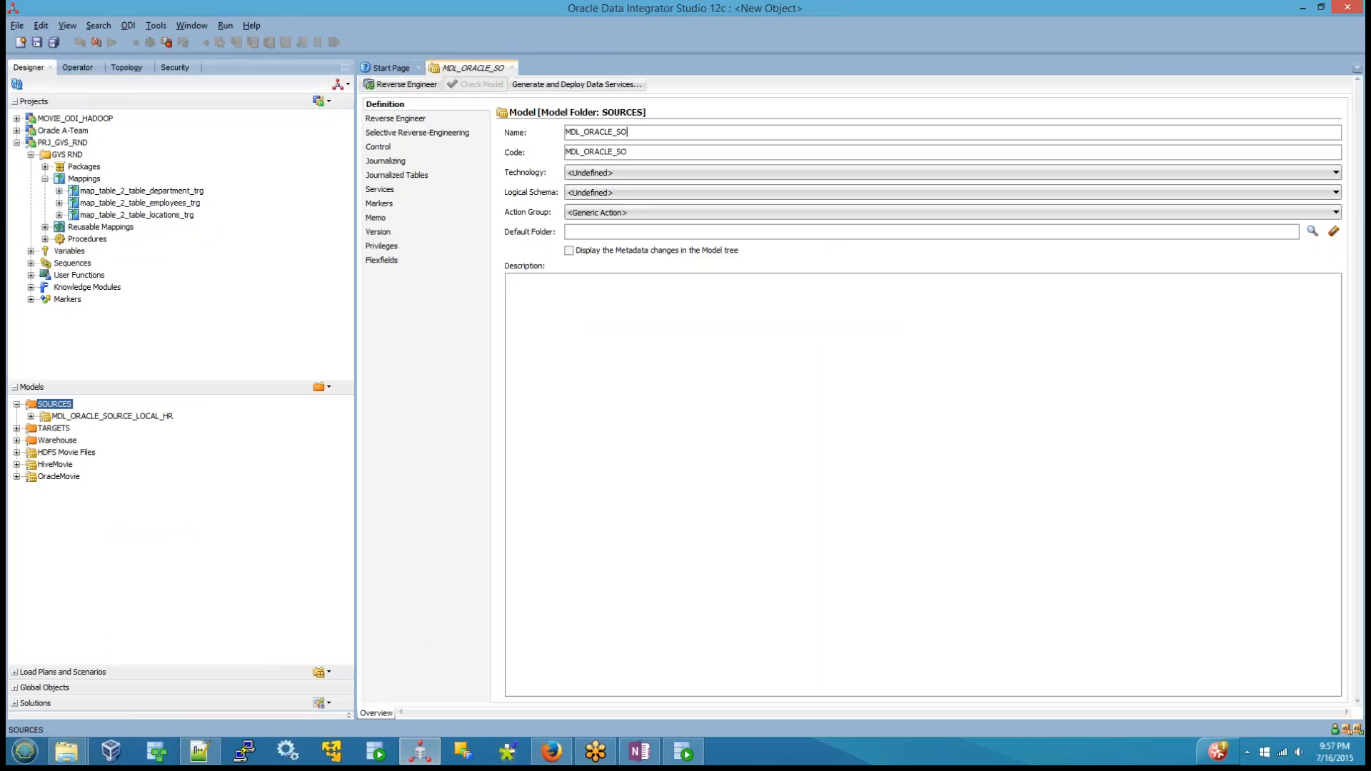
text(URCE_LOC)
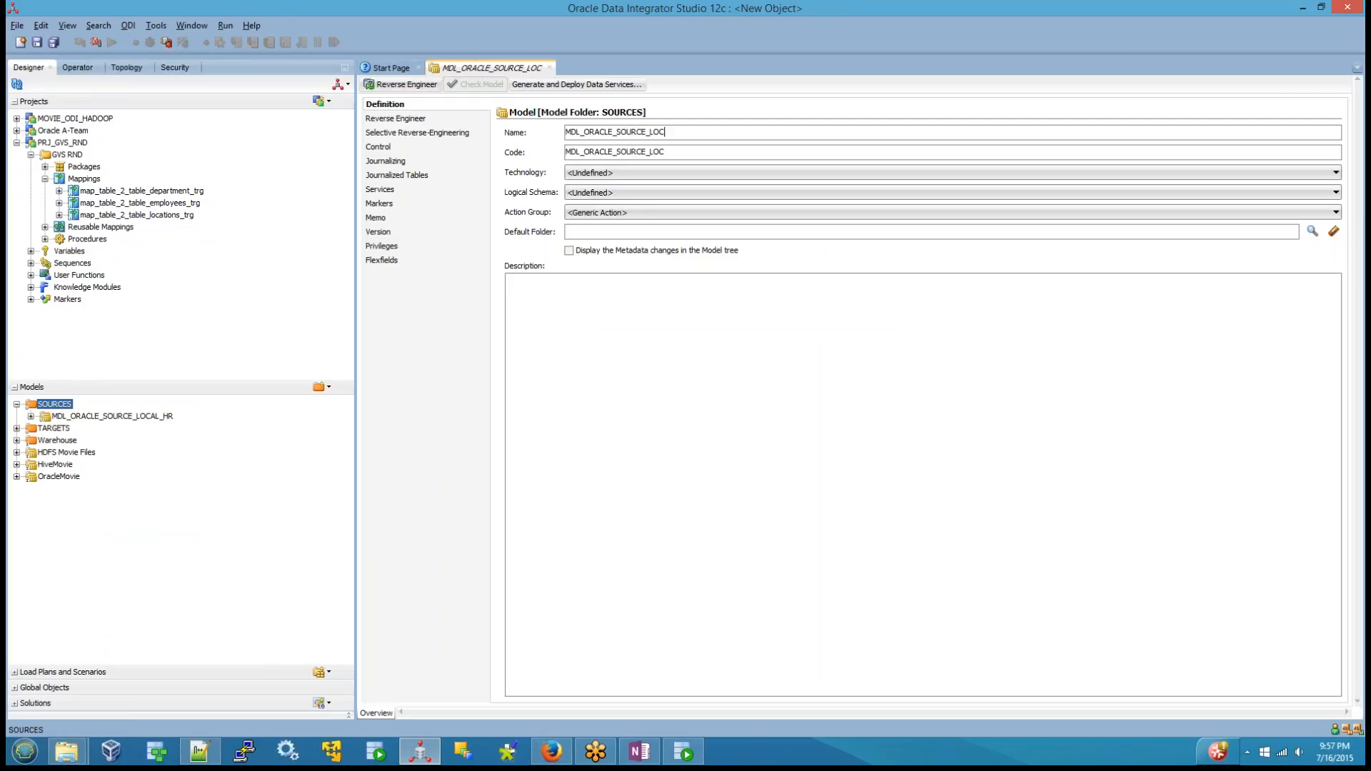
text(AL_SCOTT)
Set the model's technology to Oracle and its logical schema to LS_ORACLE_SOURCE_LOCAL_SCOTT
click(655, 174)
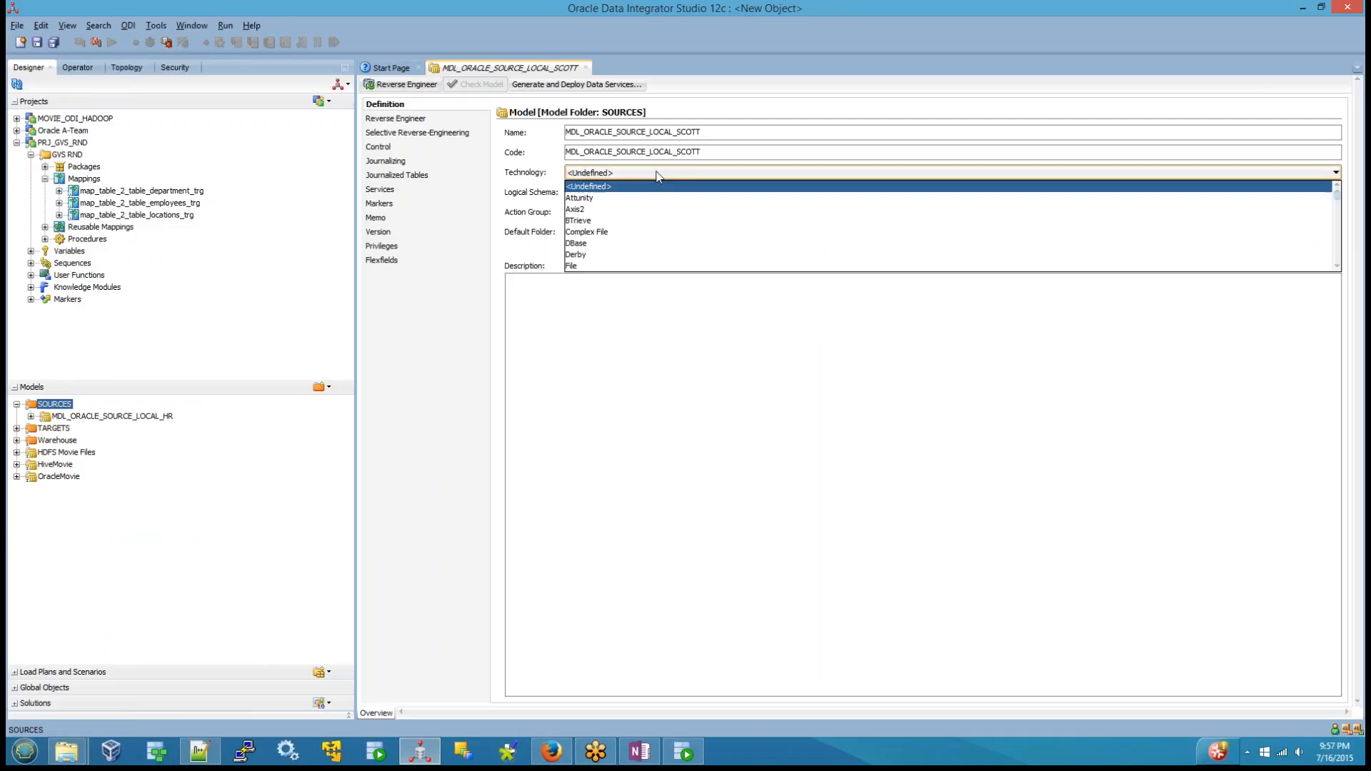
text(ooo)
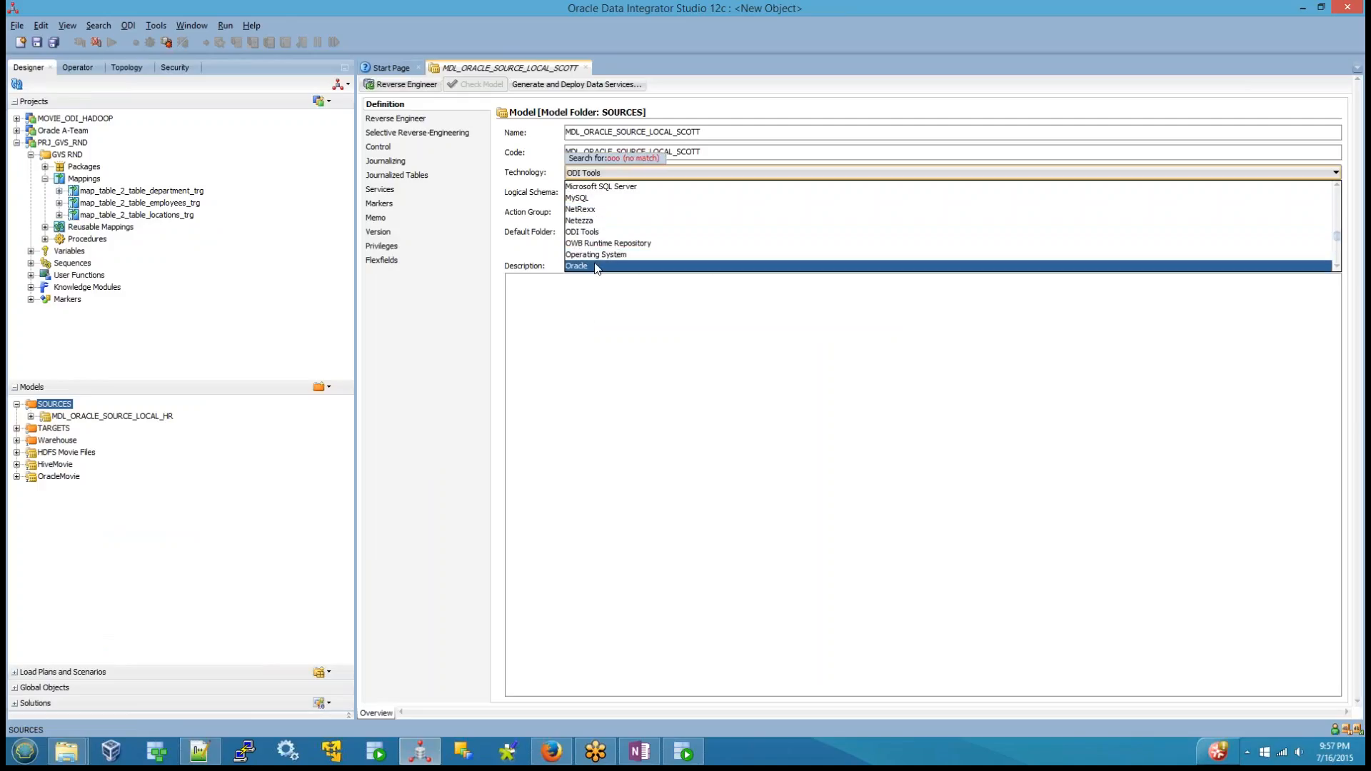
click(589, 266)
click(618, 196)
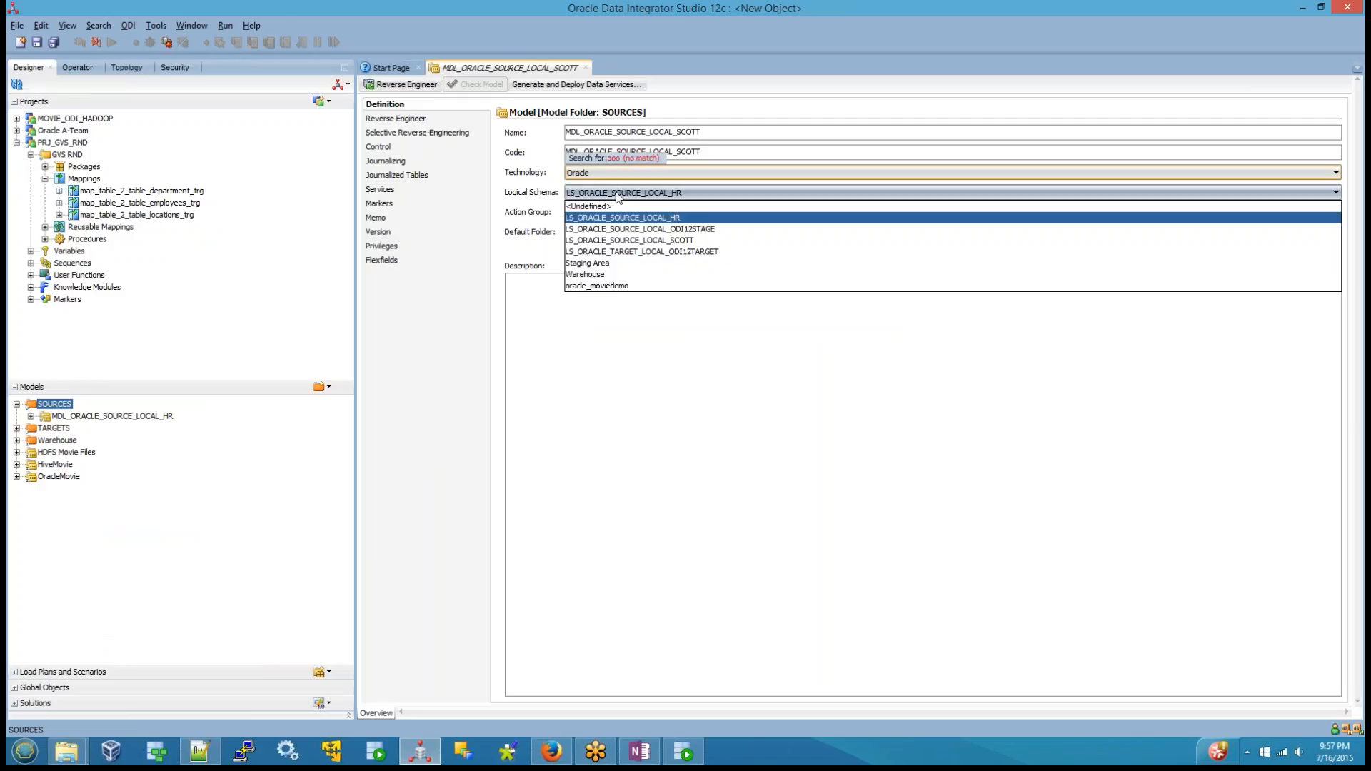
click(643, 244)
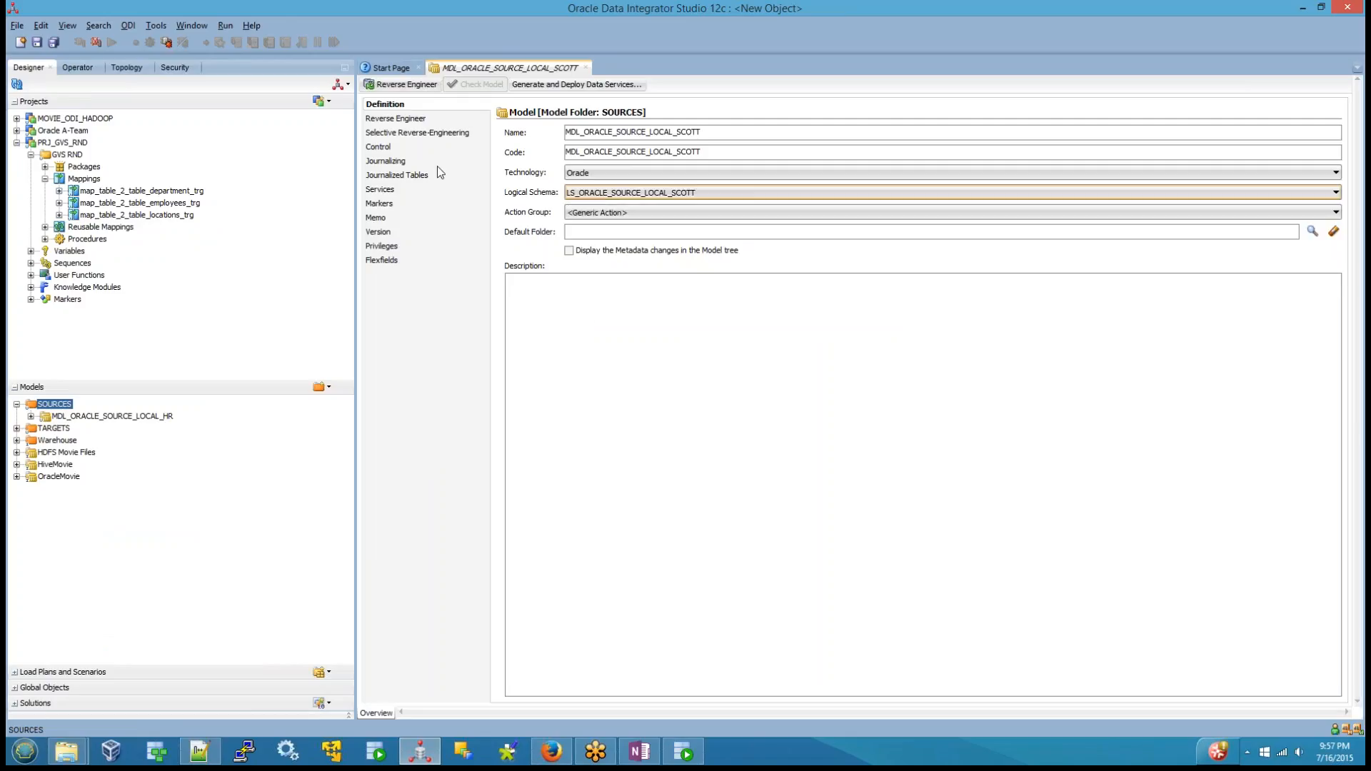
Enable selective reverse-engineering for new and existing datastores, and list the objects to reverse engineer
click(414, 133)
click(413, 120)
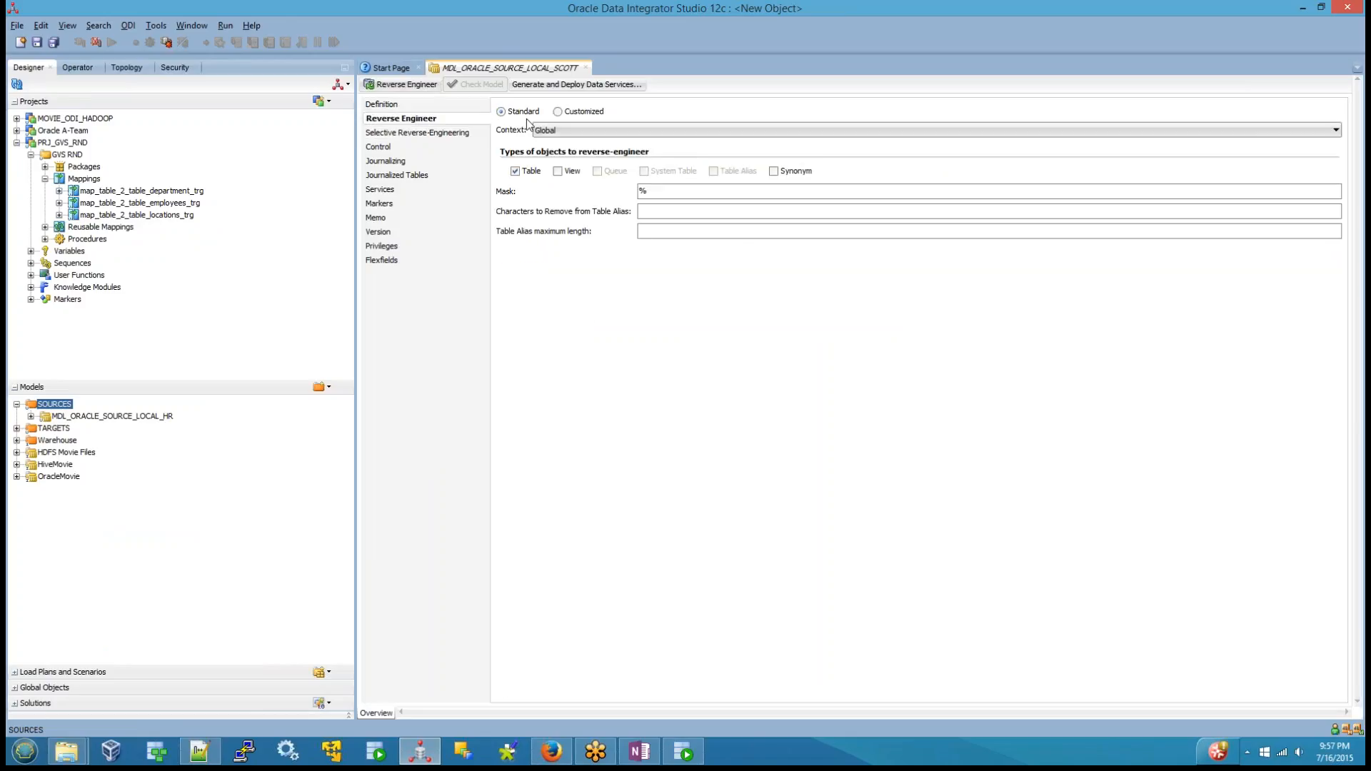
click(455, 140)
click(527, 113)
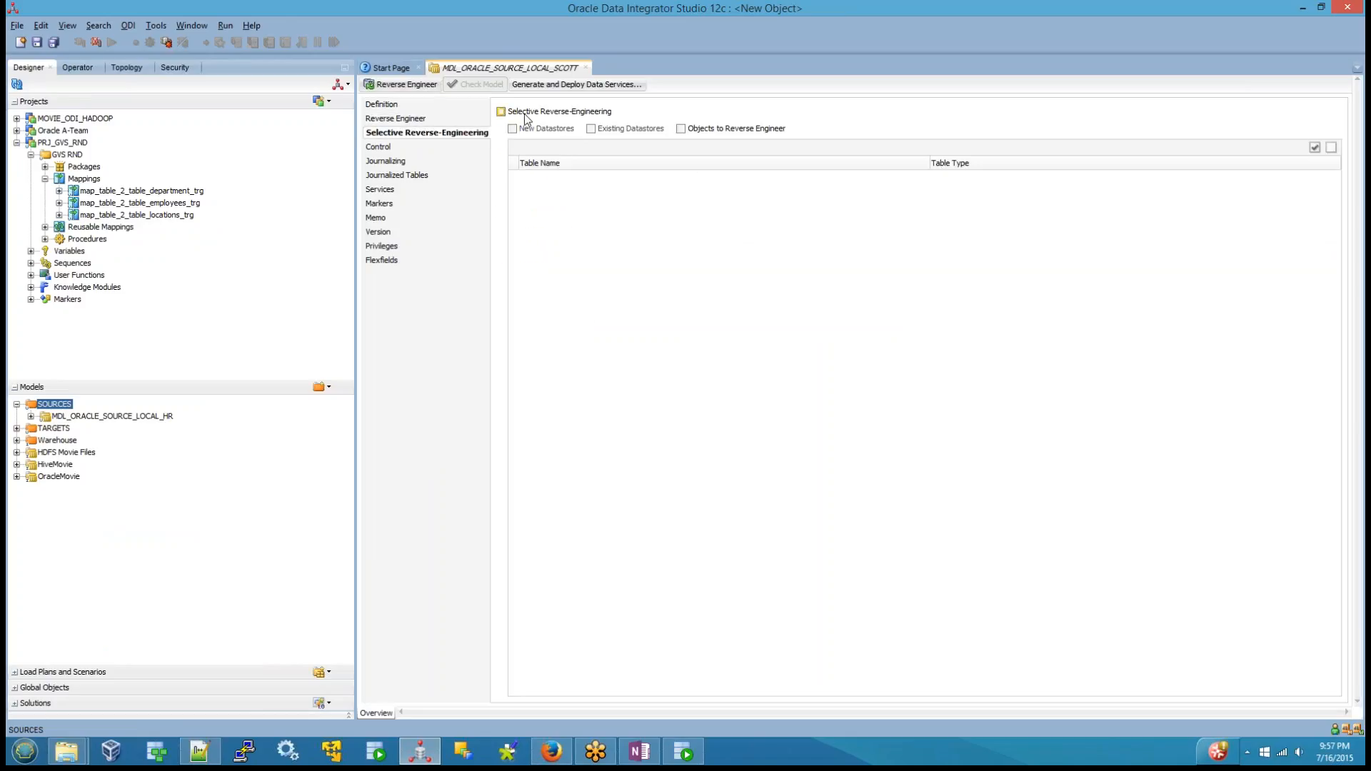
click(623, 132)
click(693, 130)
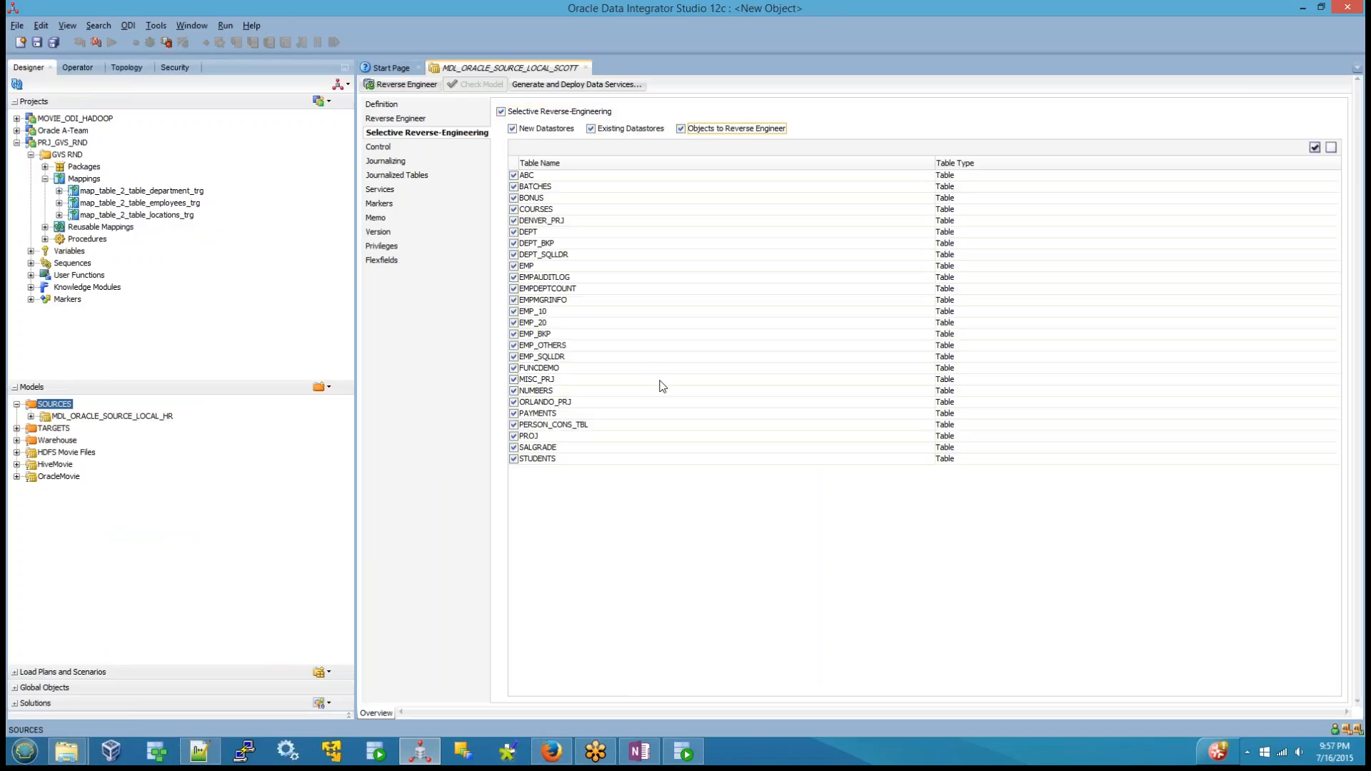
Select only the BONUS, DEPT, EMP and SALGRADE tables, then save the model and reverse-engineer them
click(1330, 148)
click(514, 232)
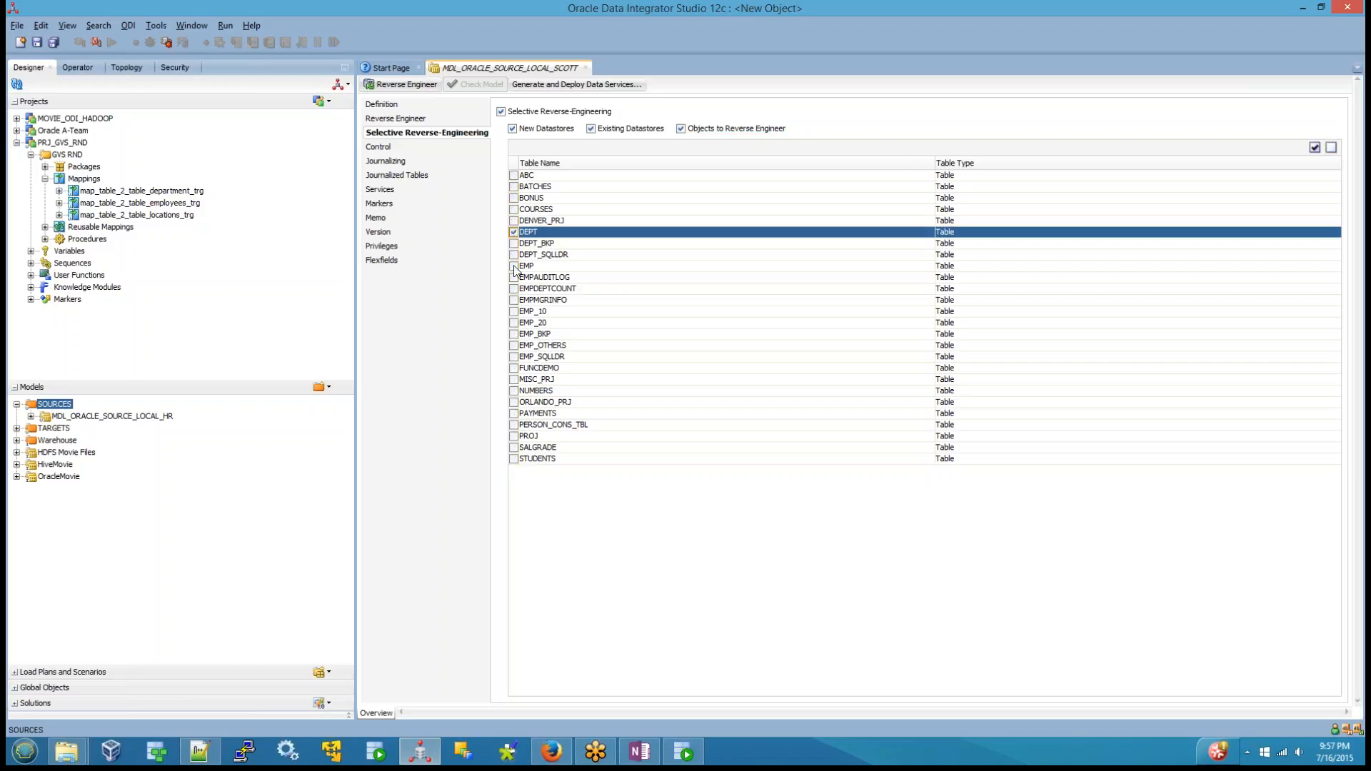
click(514, 266)
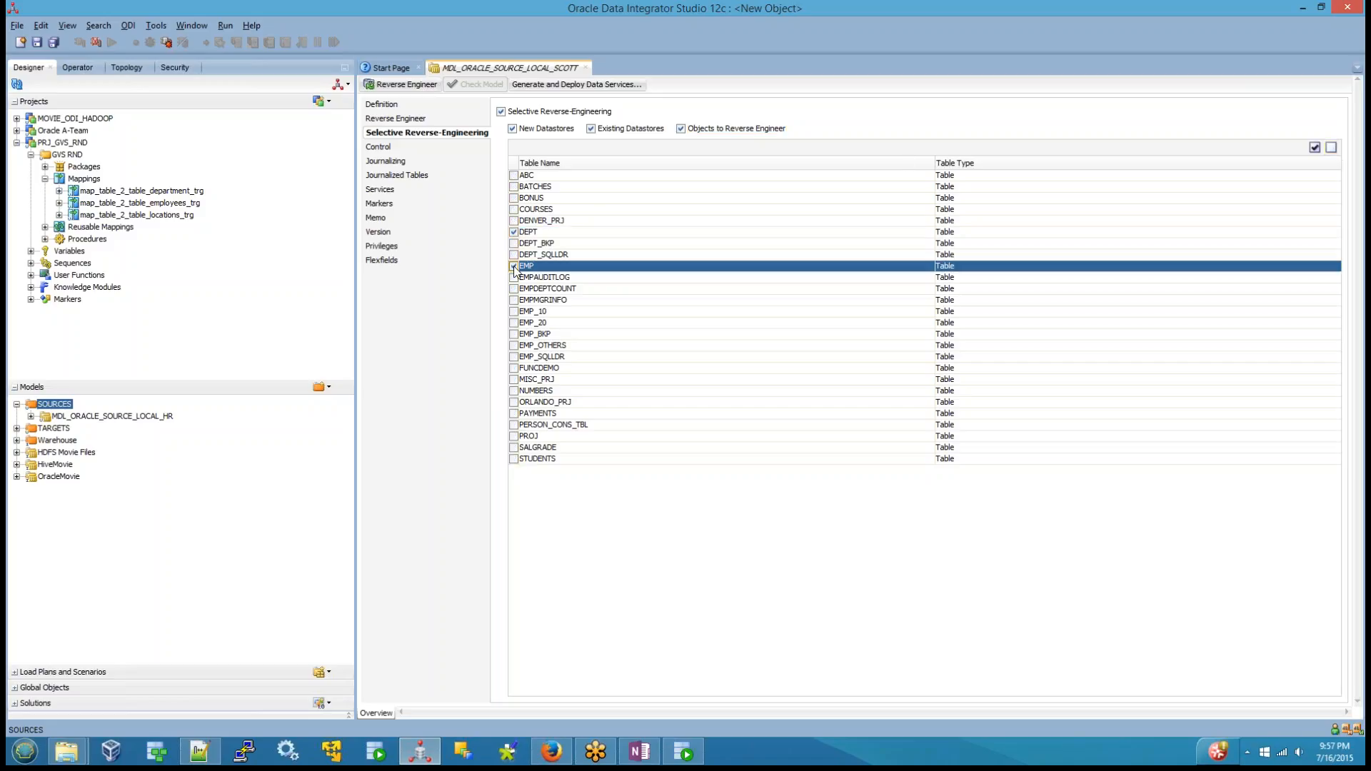
click(514, 199)
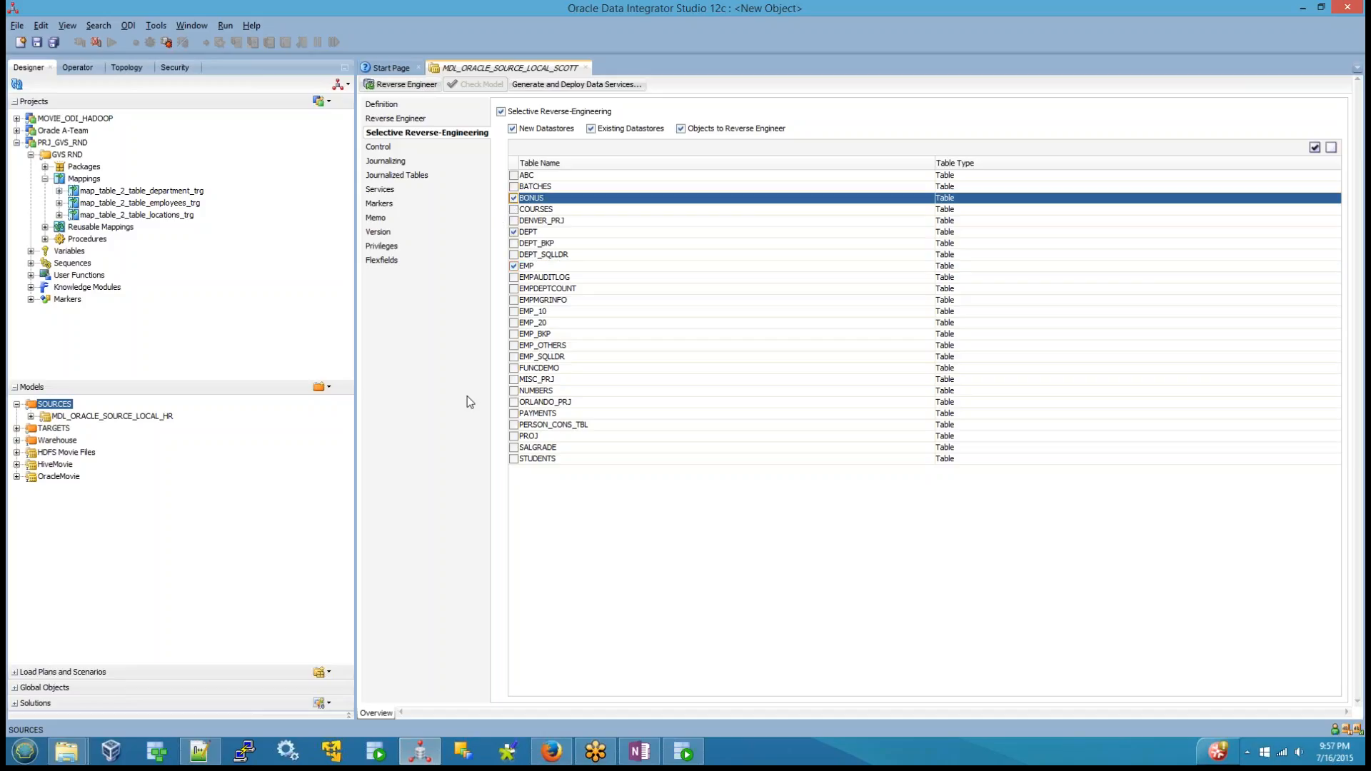
click(513, 448)
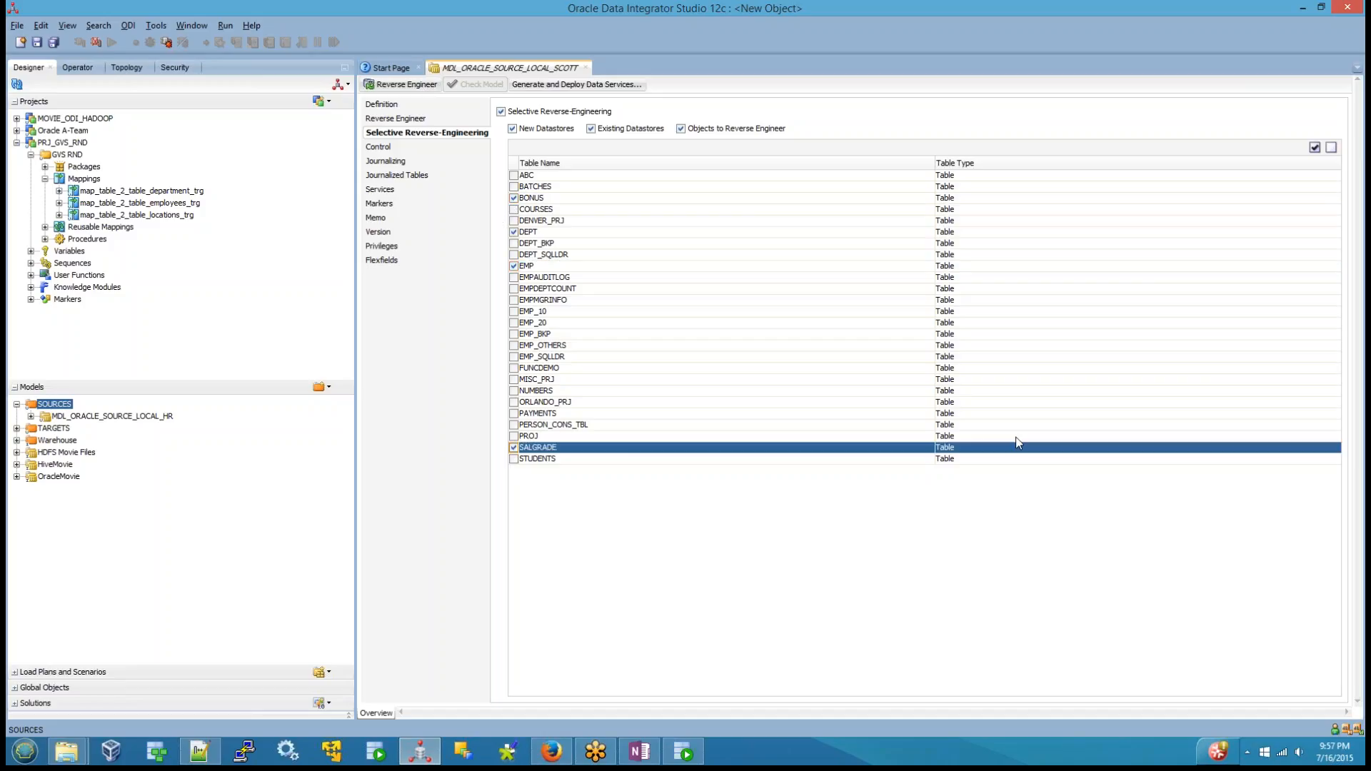
click(411, 85)
click(744, 400)
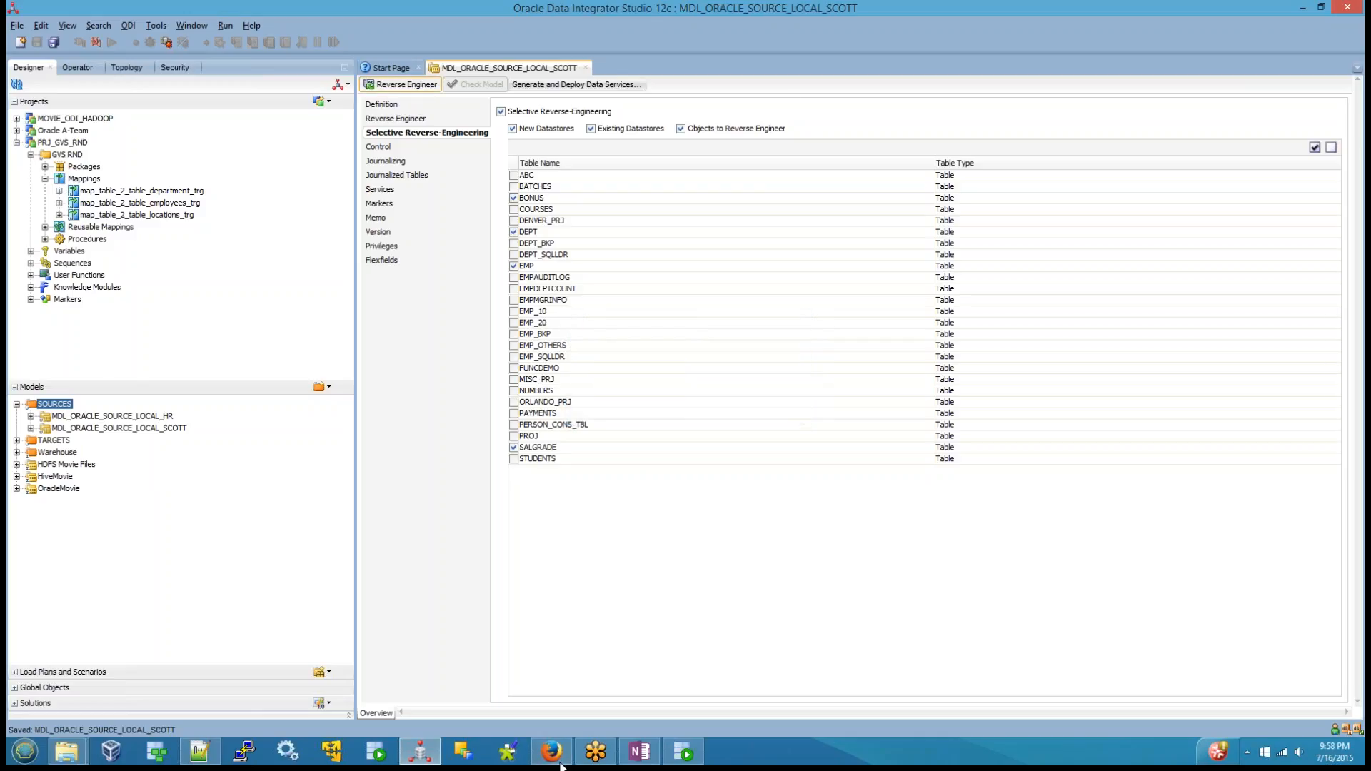
Switch to Oracle SQL Developer, collapse the scott@orcl@localhost tree, and connect to sys@orcl@localhost
click(683, 752)
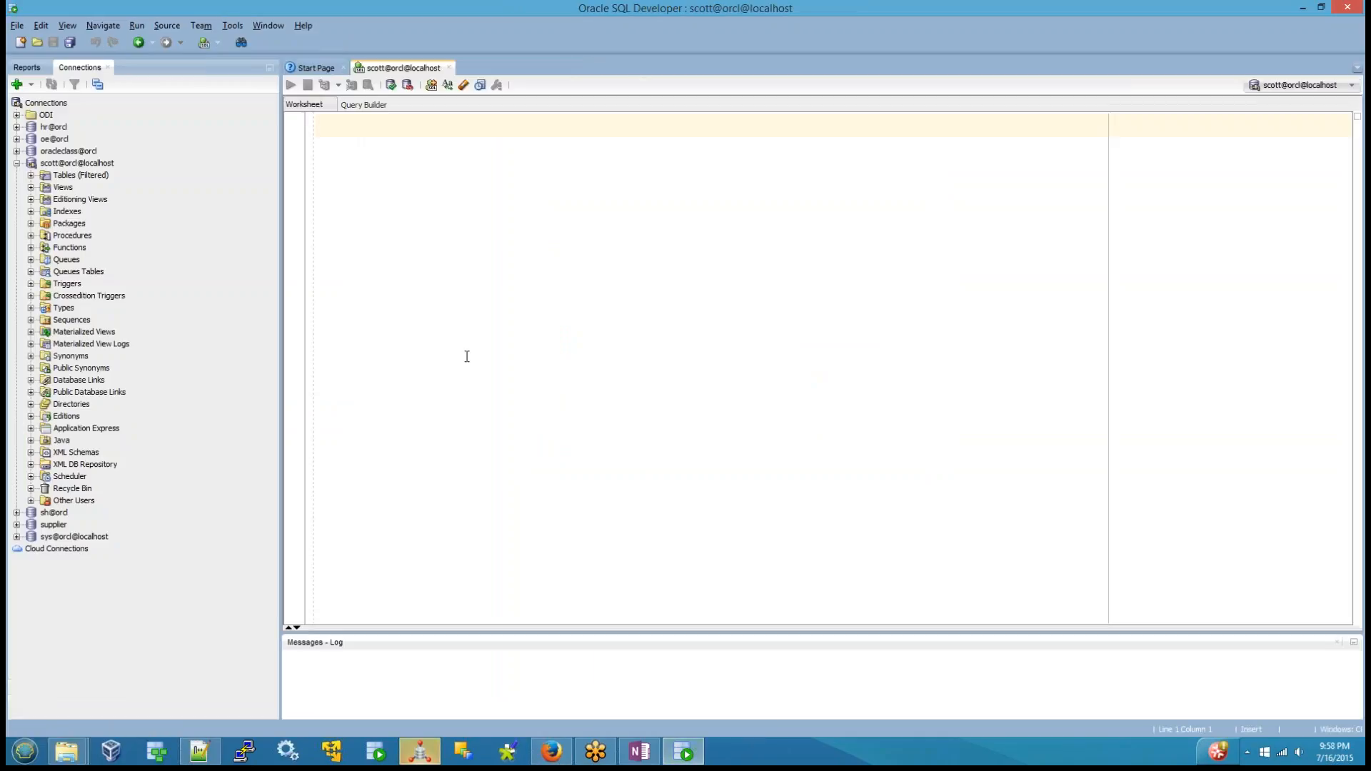
click(17, 164)
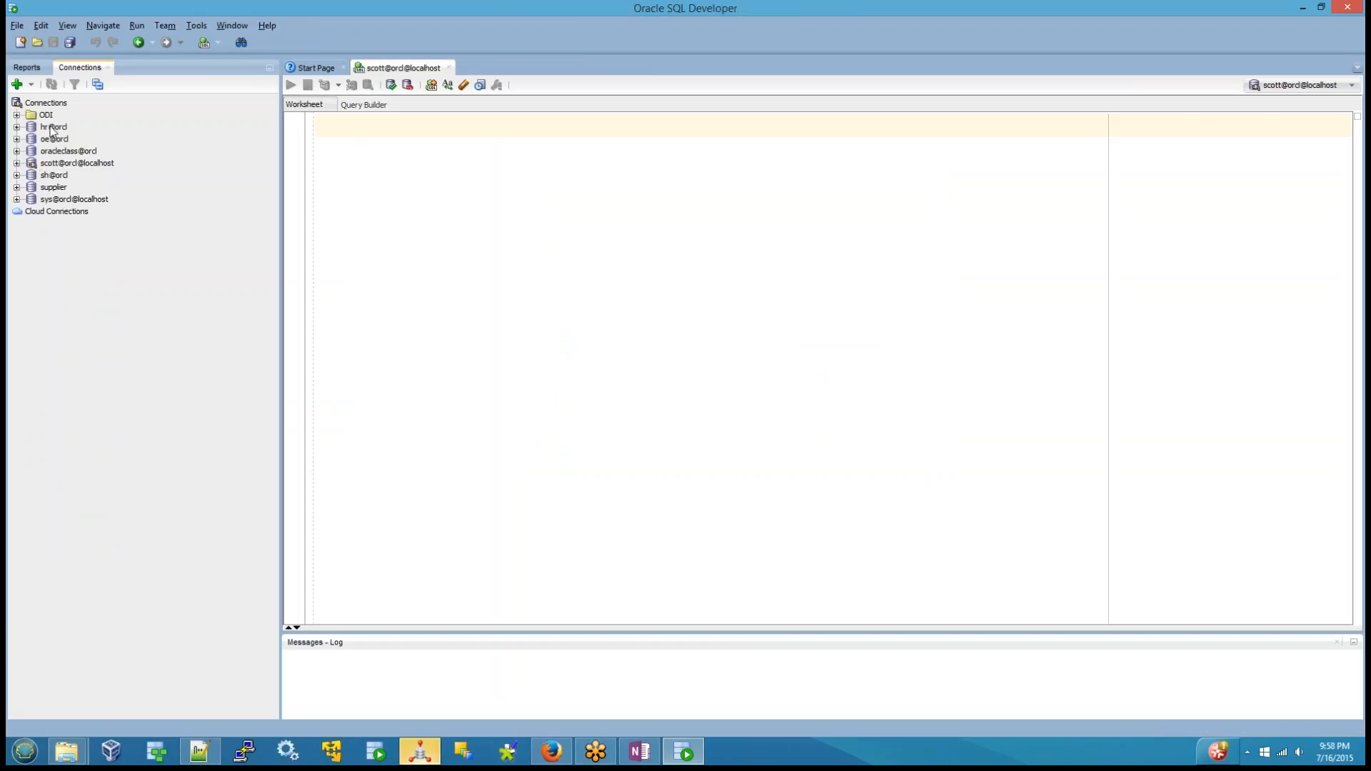
click(15, 118)
double_click(54, 200)
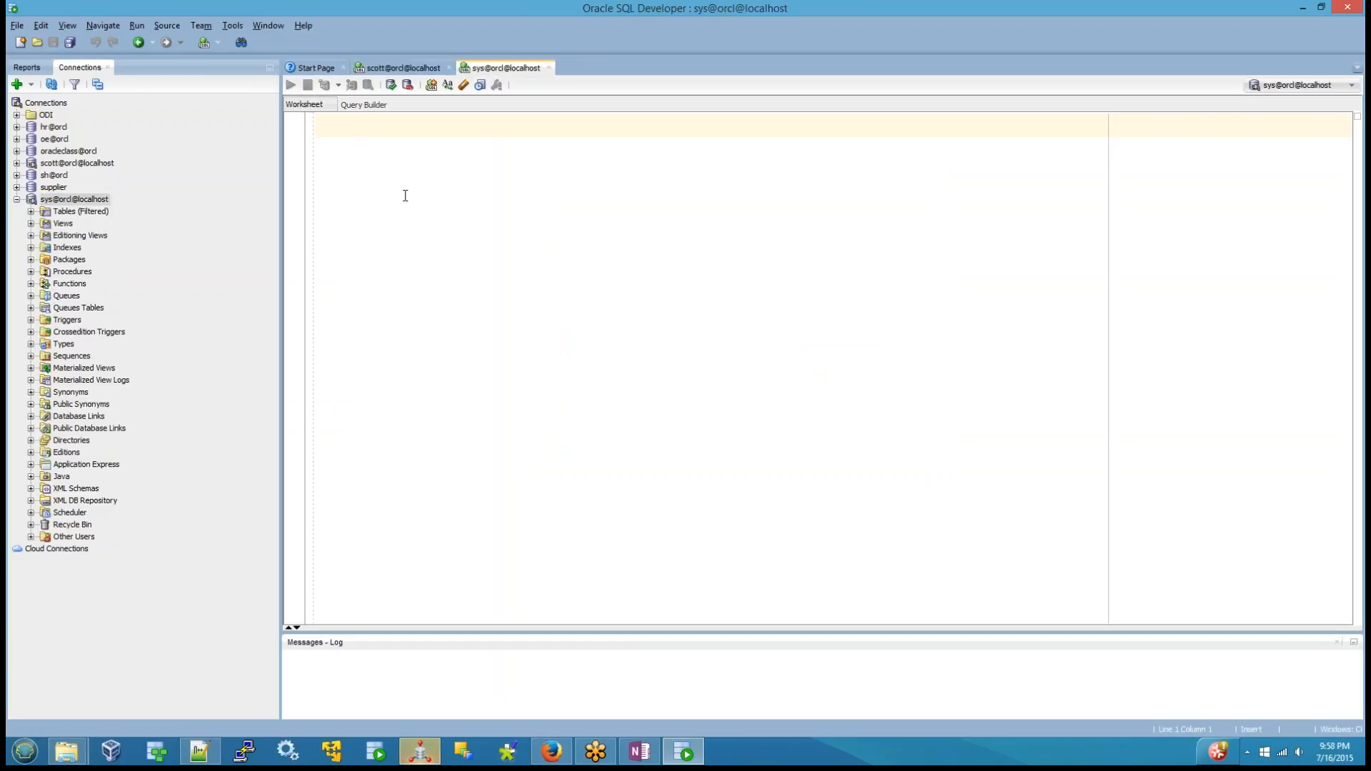
Start a create table statement for odi12target.emp_trg, expanding the ODI connections folder to check the target schema name
text(create tabe)
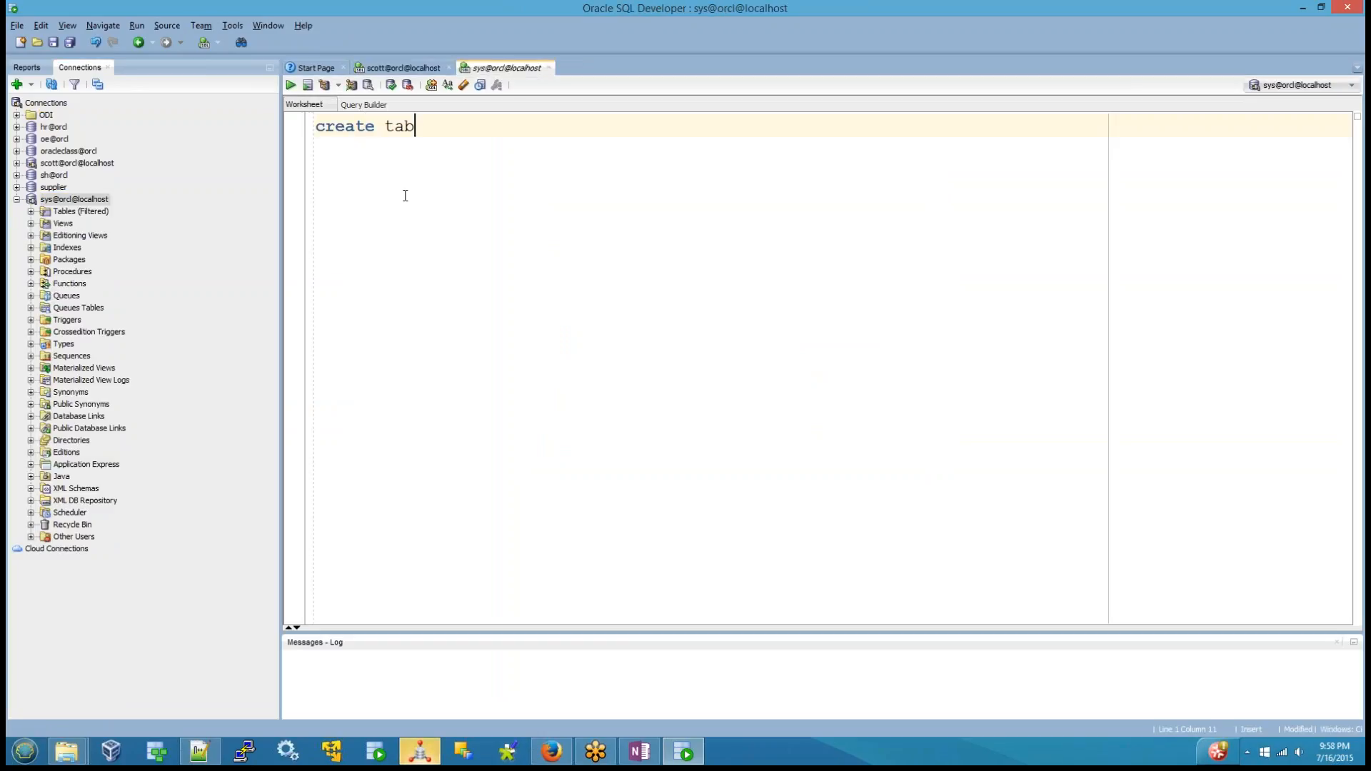
key(BackSpace)
key(BackSpace)
text(le di)
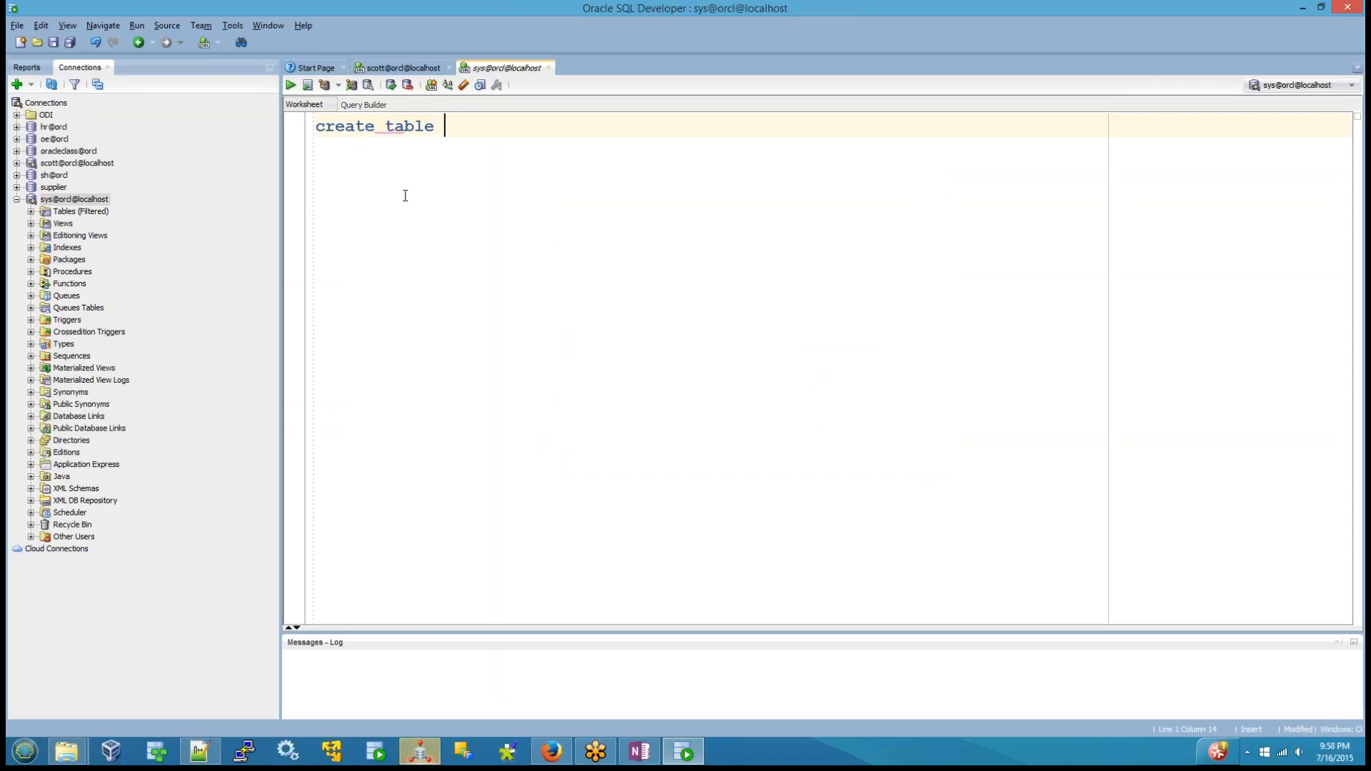
key(BackSpace)
key(BackSpace)
text(oditar)
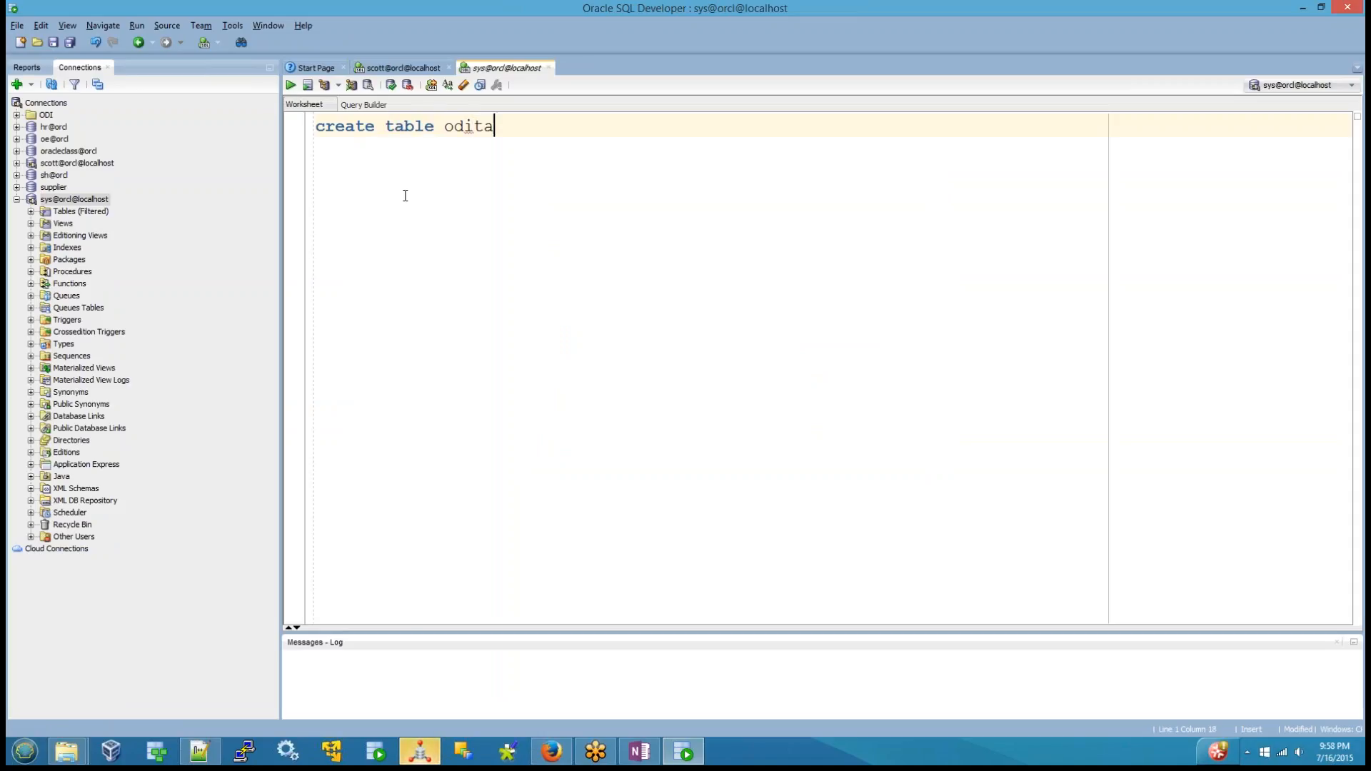
key(BackSpace)
key(BackSpace)
key(BackSpace)
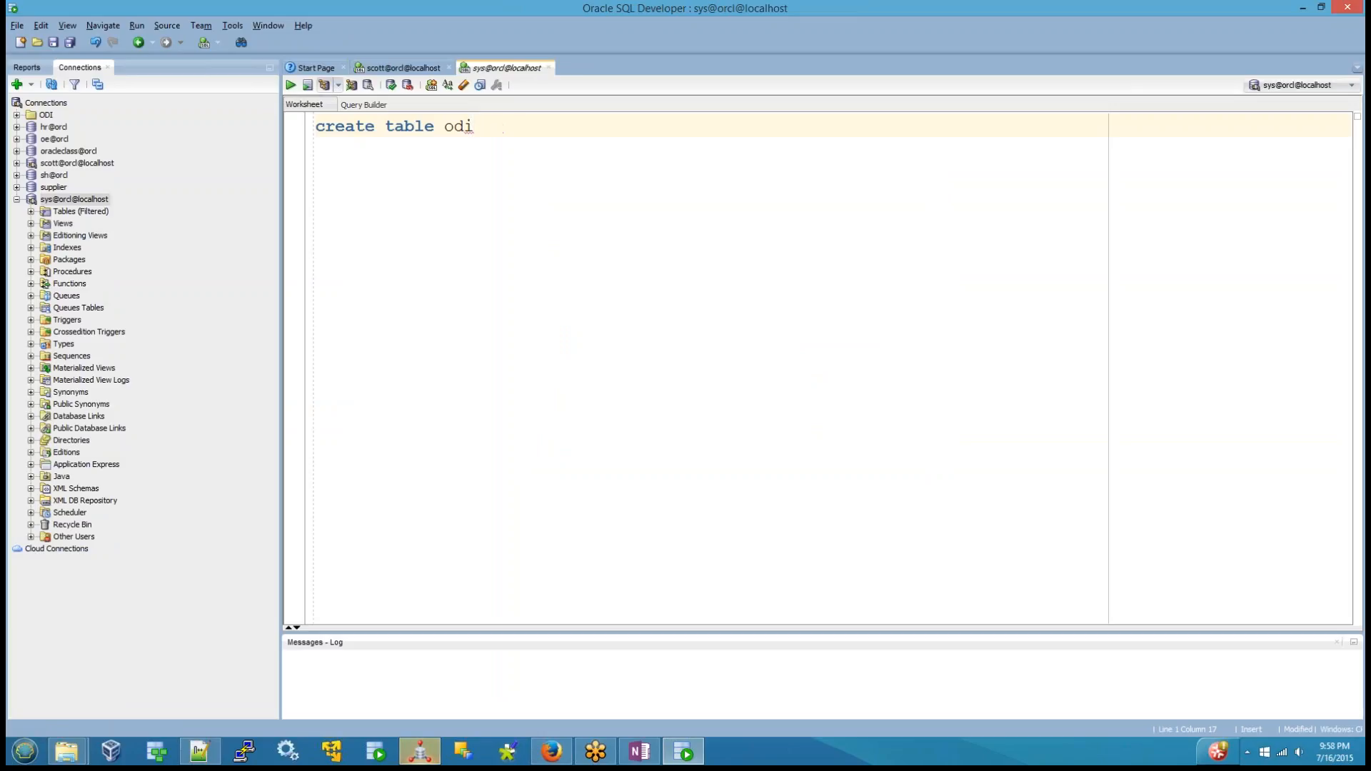
click(17, 115)
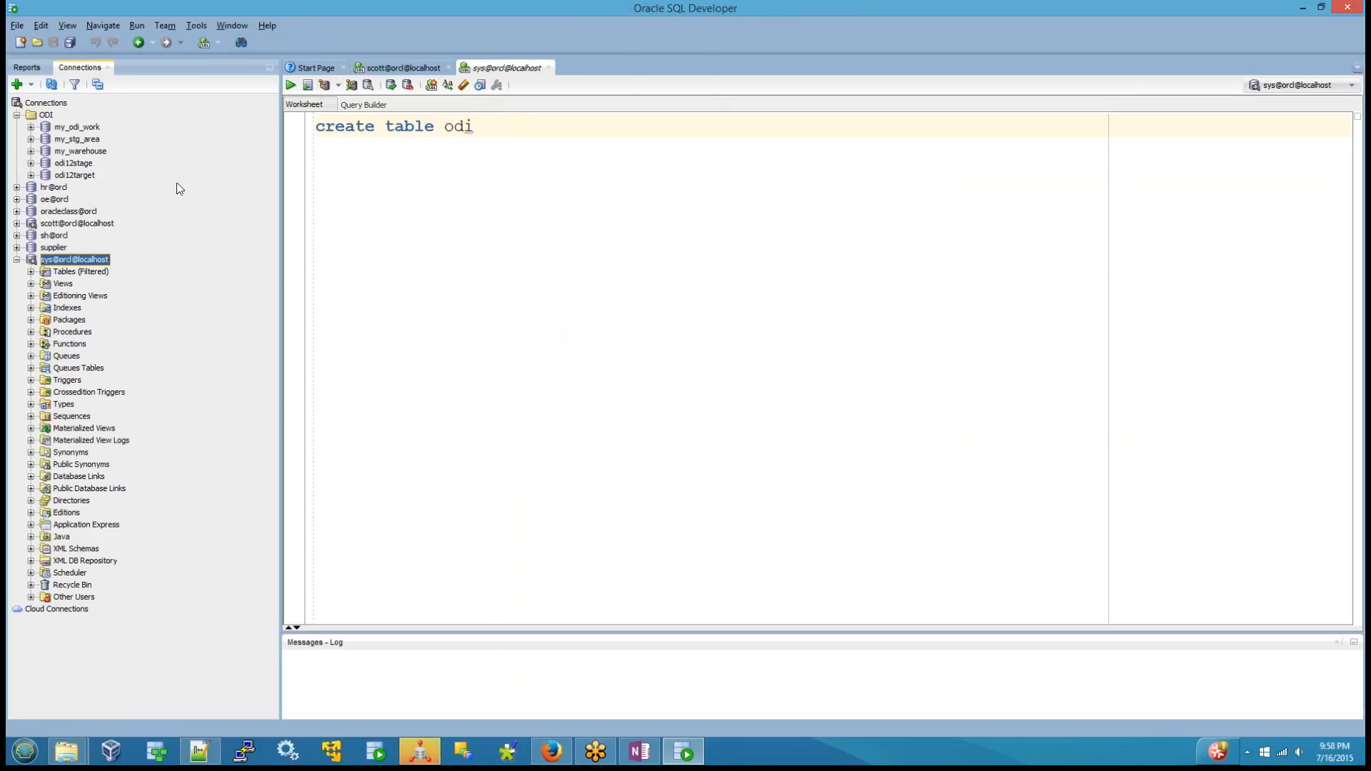
click(506, 126)
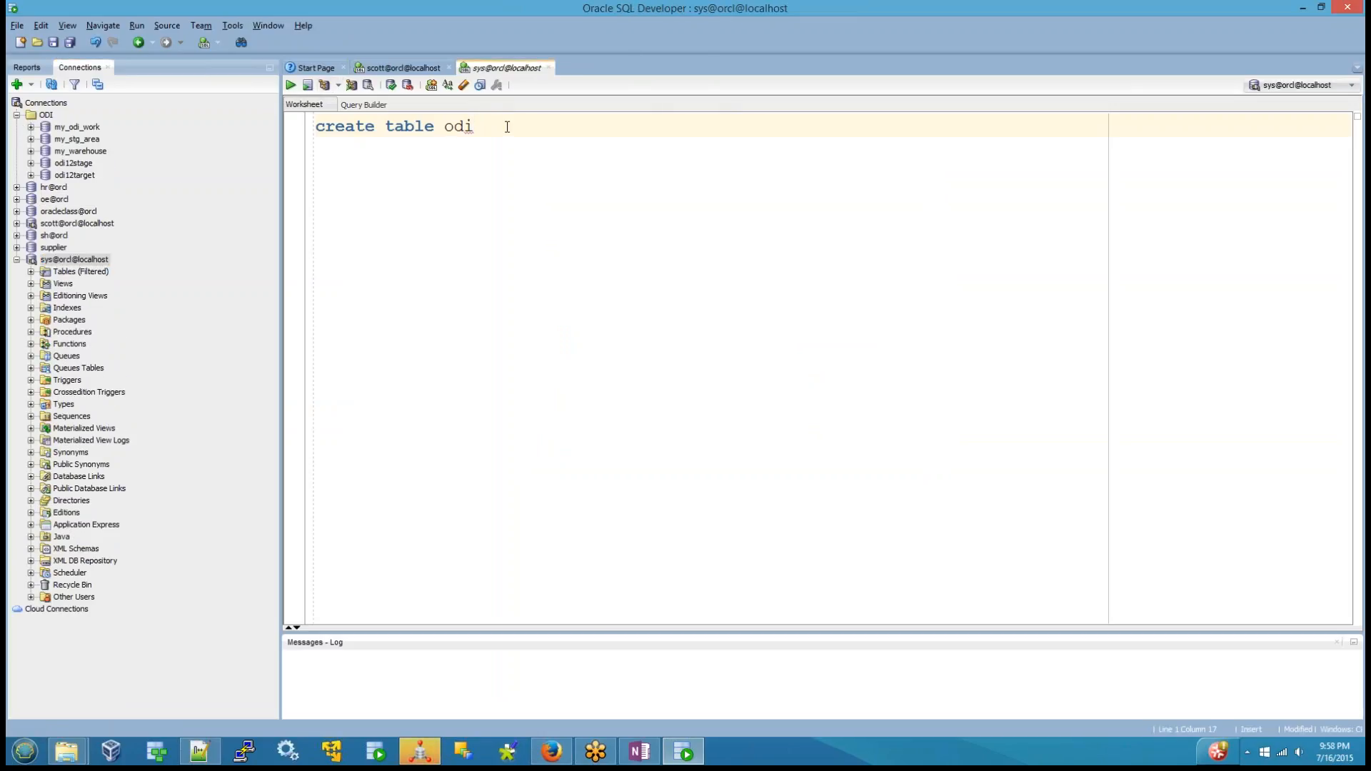
text(12target.emp_trg)
key(Return)
Complete the statement with "as select * from scott.emp where 1=2", copy it and run it
text(as selec)
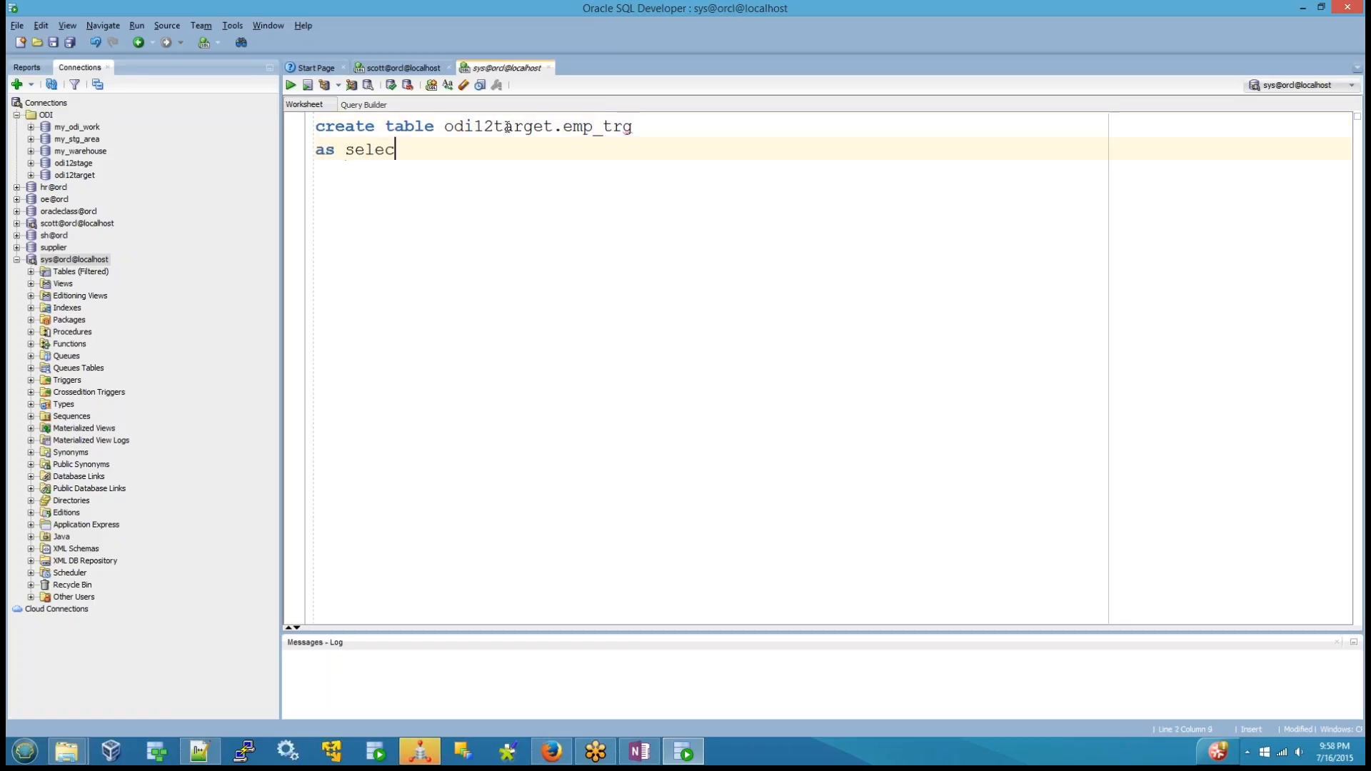
text(t * from scott.emp wehre)
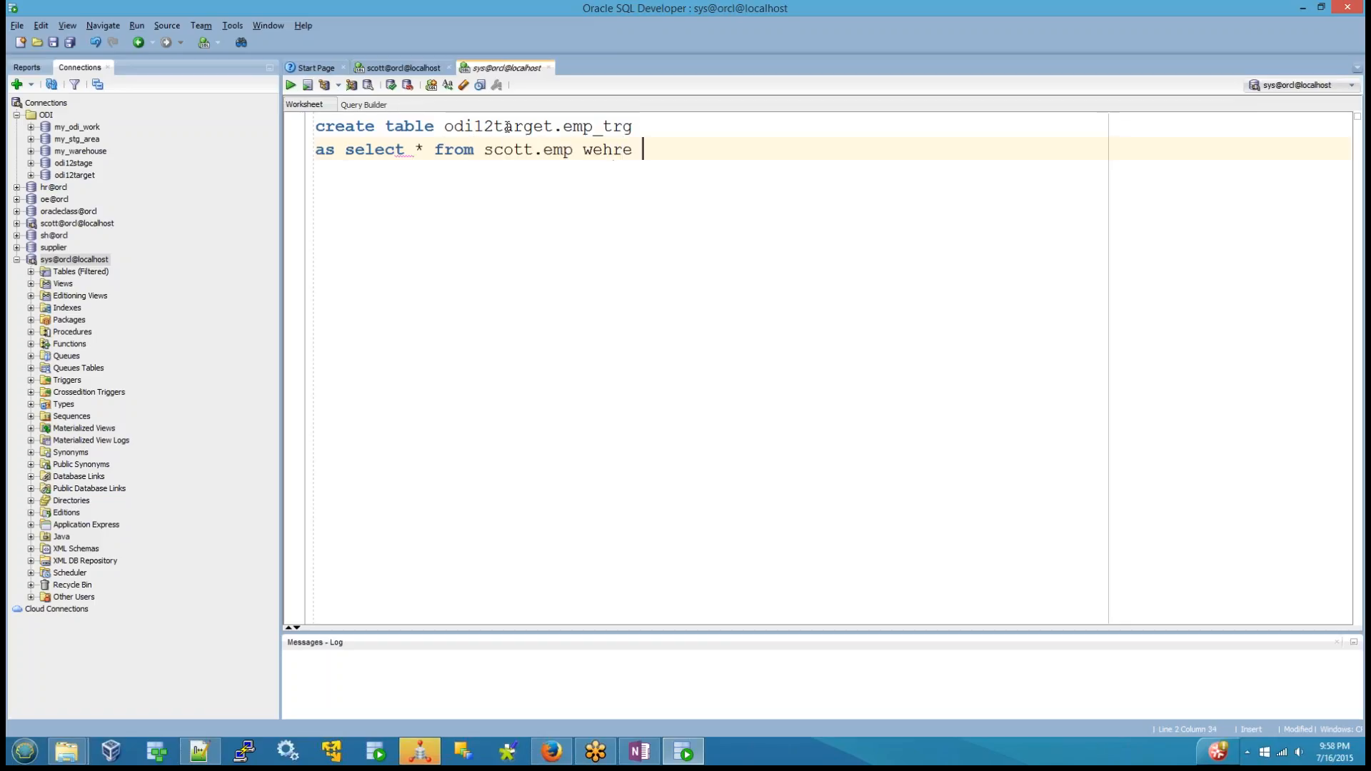
key(BackSpace)
key(BackSpace)
key(BackSpace)
key(BackSpace)
key(BackSpace)
text(here 1=2)
key(ctrl+a)
key(ctrl+c)
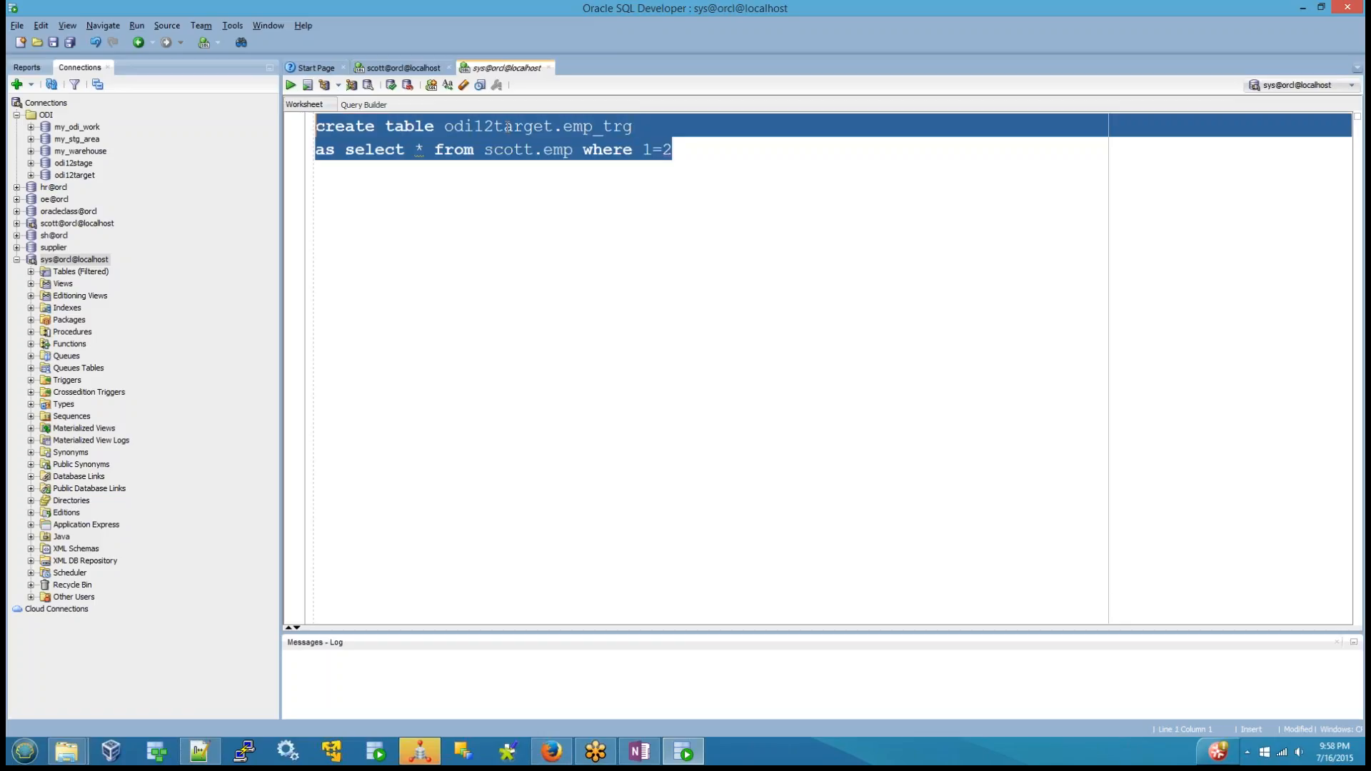
click(292, 85)
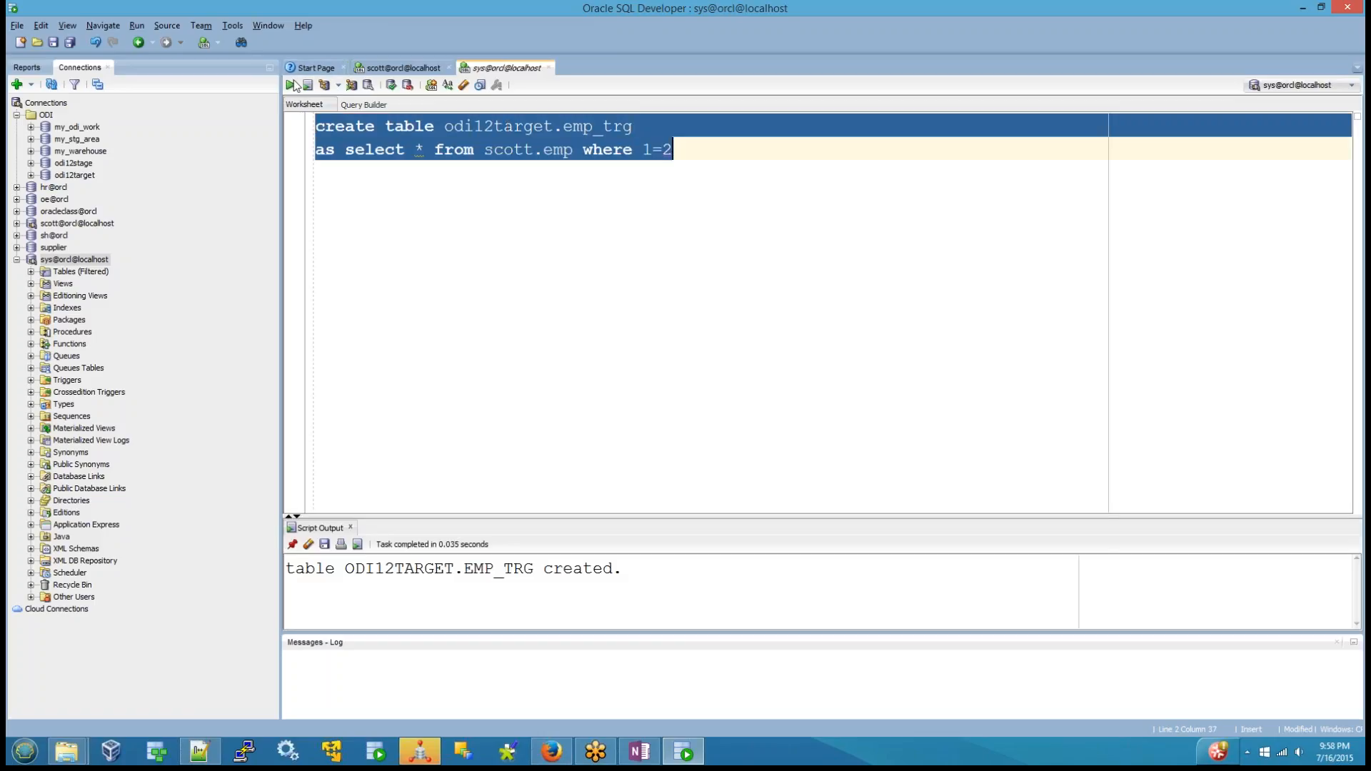
Paste a copy of the statement below the first one and change its table name to dept_trg
click(429, 252)
key(Return)
key(Return)
key(ctrl+v)
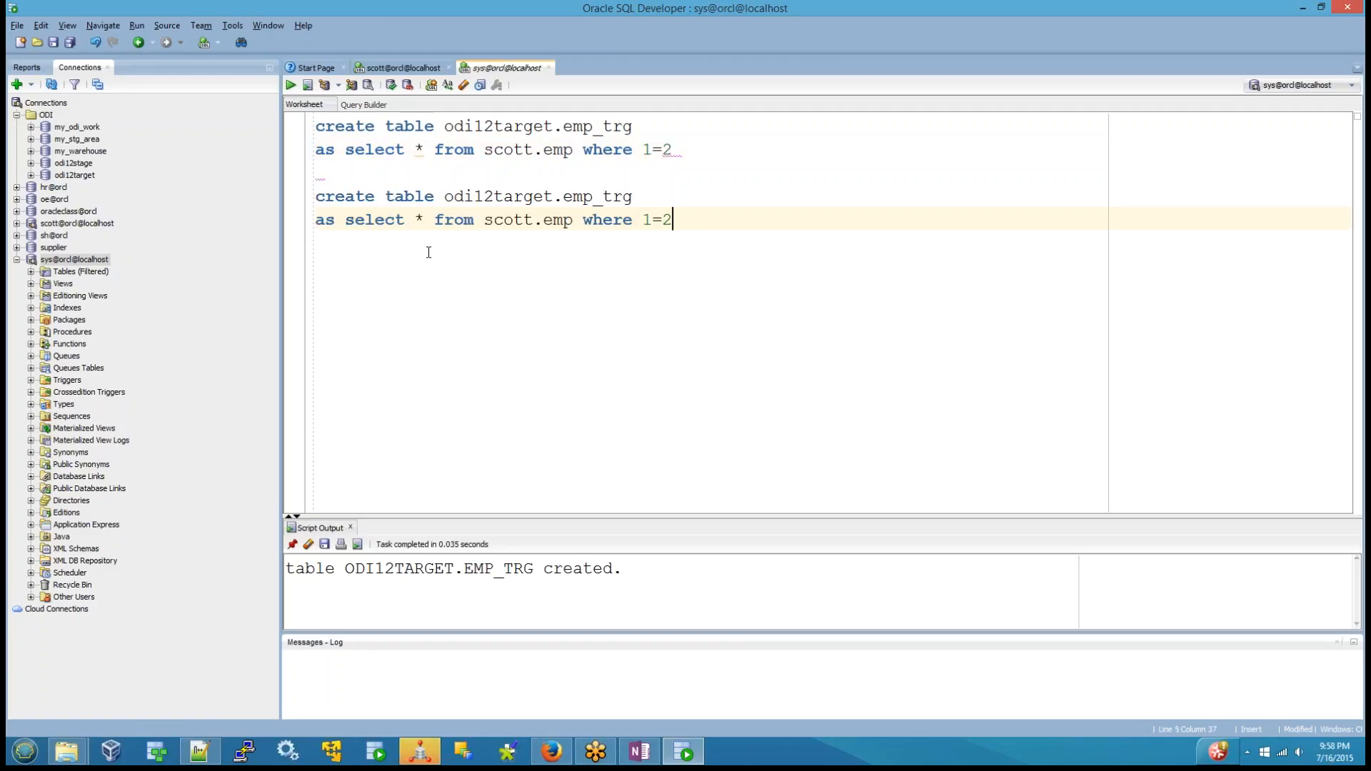
click(584, 198)
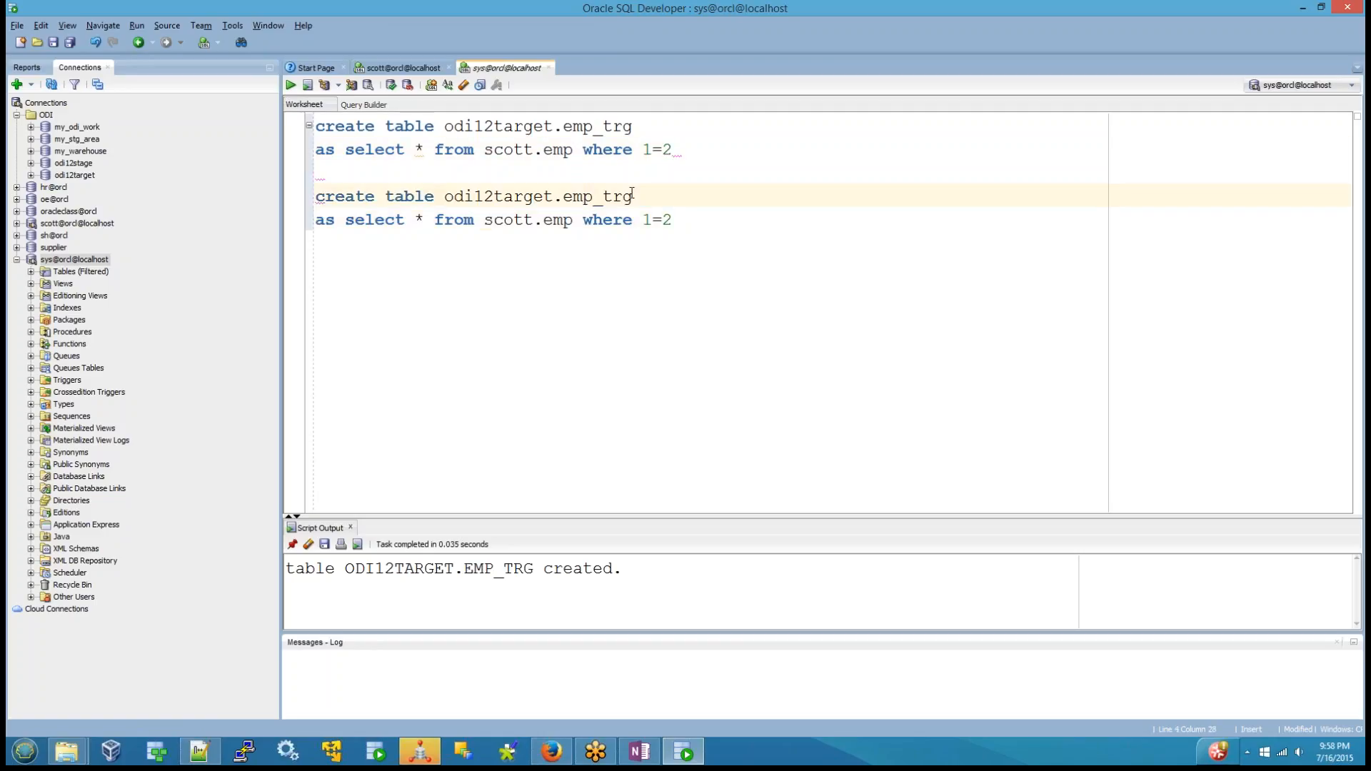
key(BackSpace)
key(BackSpace)
key(BackSpace)
text(dept)
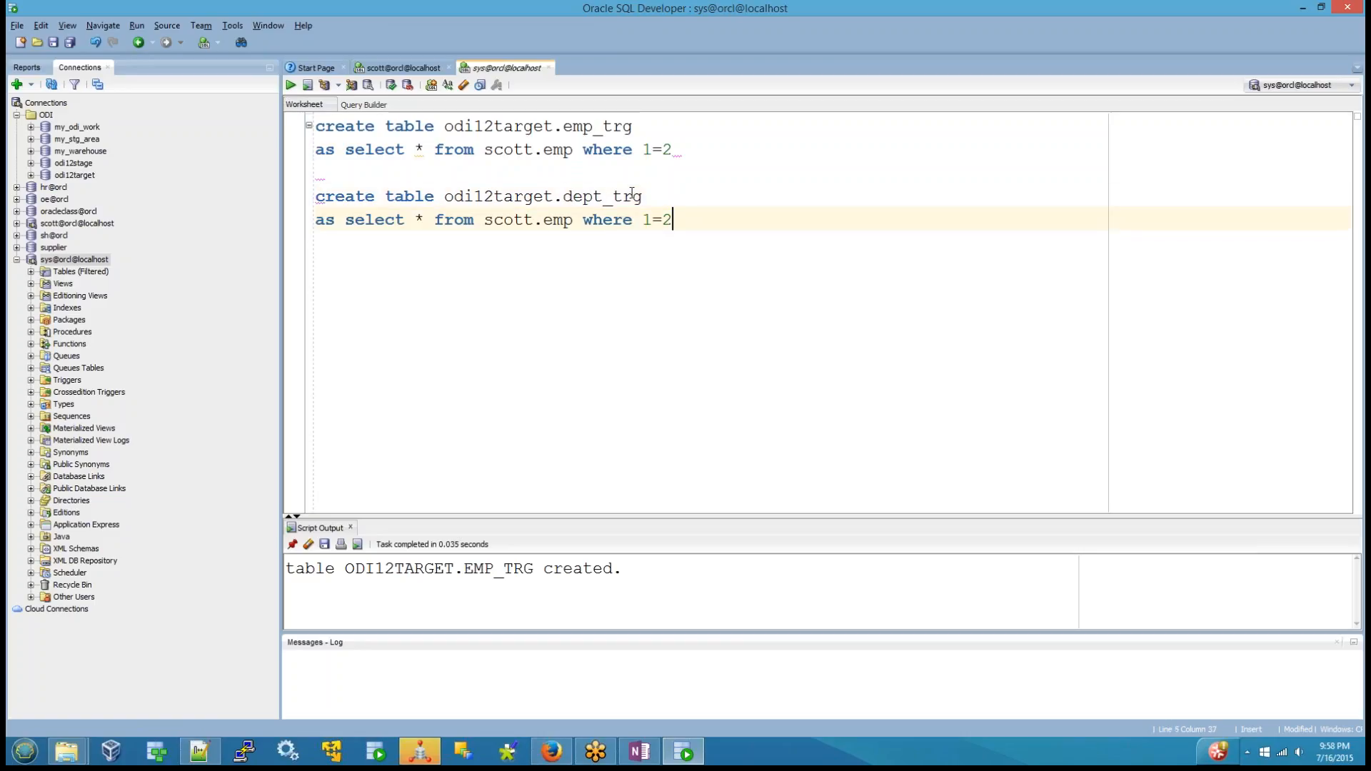
Change the second statement's source table to scott.dept and run only that statement
key(Up)
key(Down)
key(Left)
key(Left)
key(BackSpace)
key(BackSpace)
key(BackSpace)
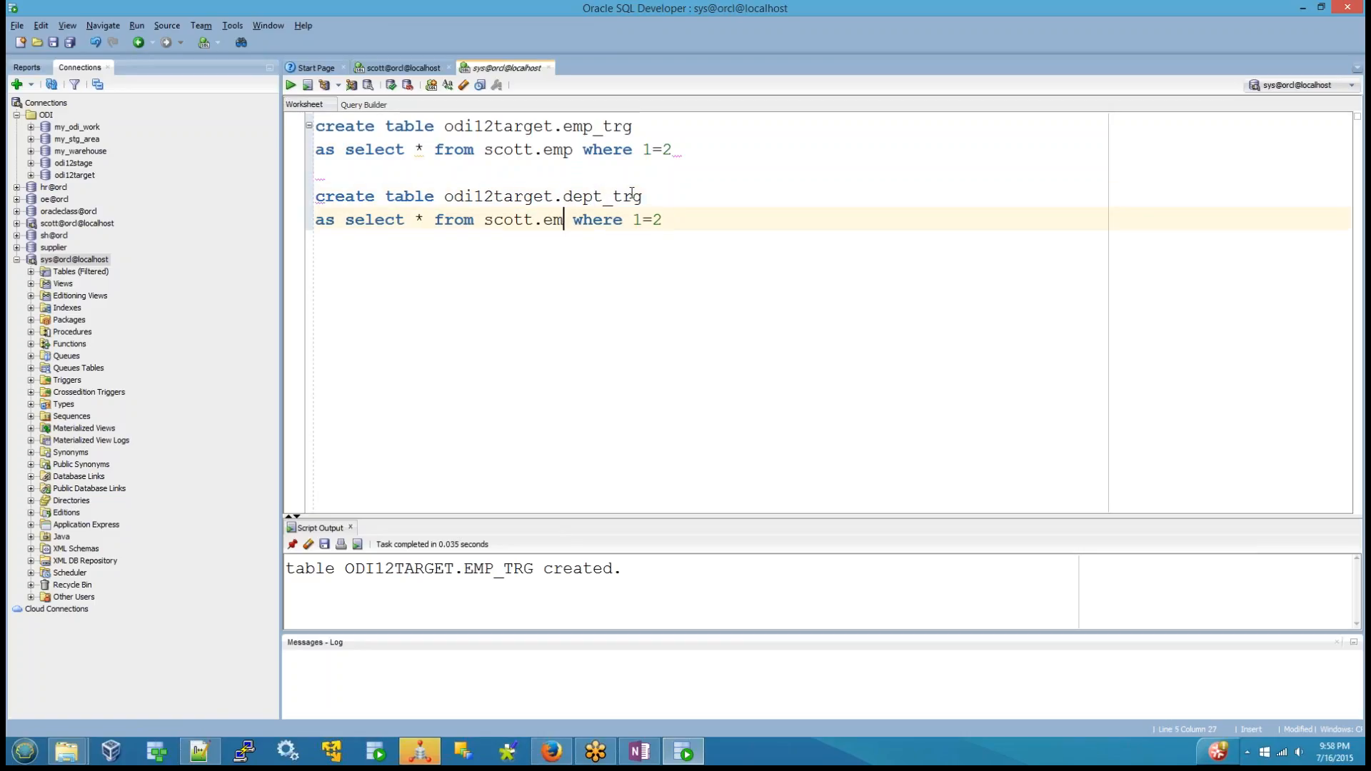
text(dept)
key(Up)
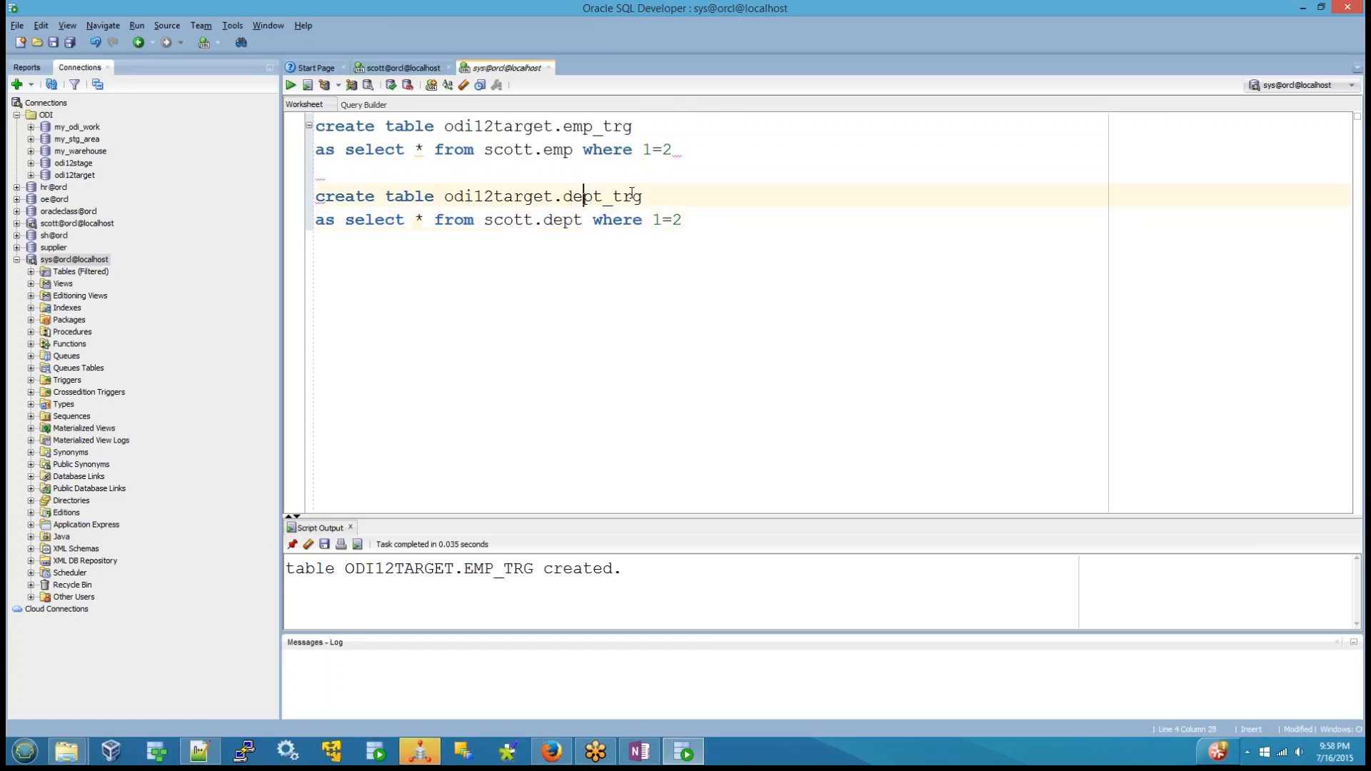
key(shift+Down)
key(shift+End)
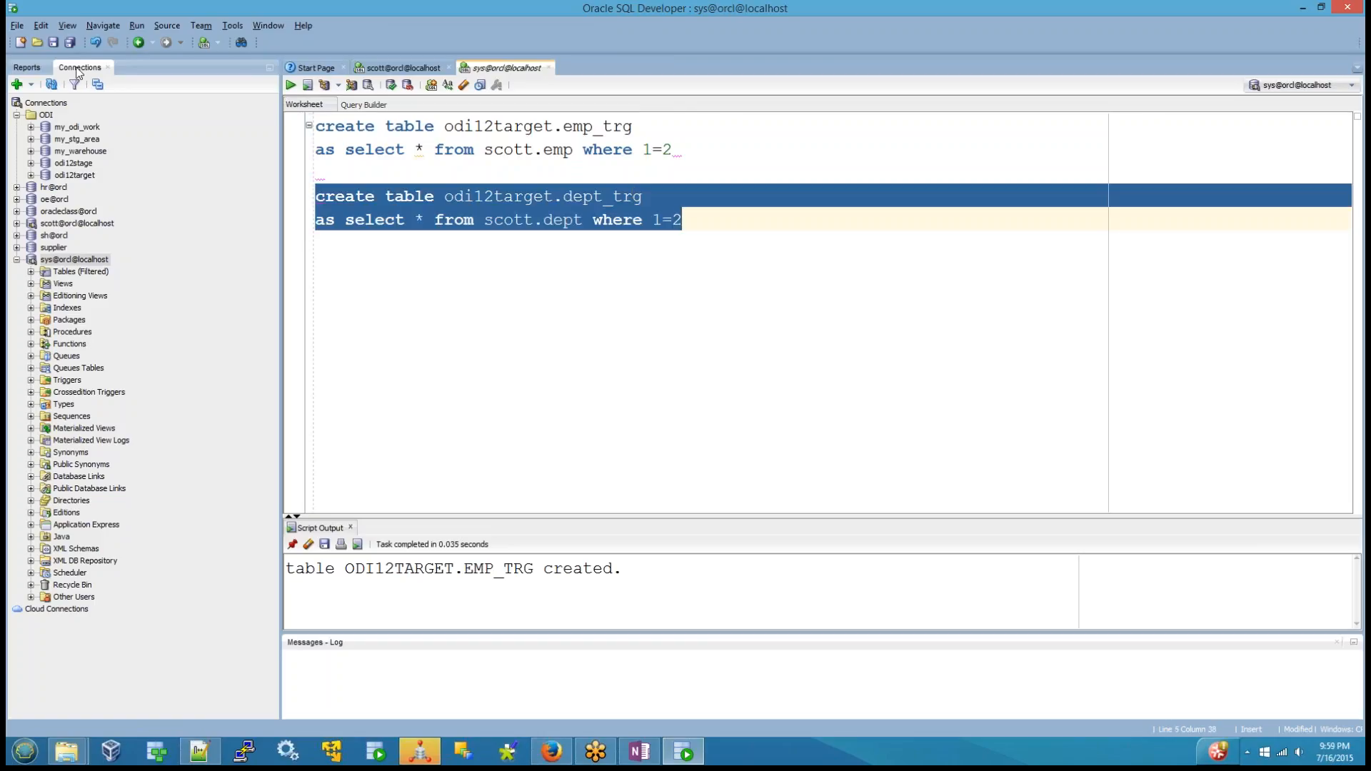
click(302, 84)
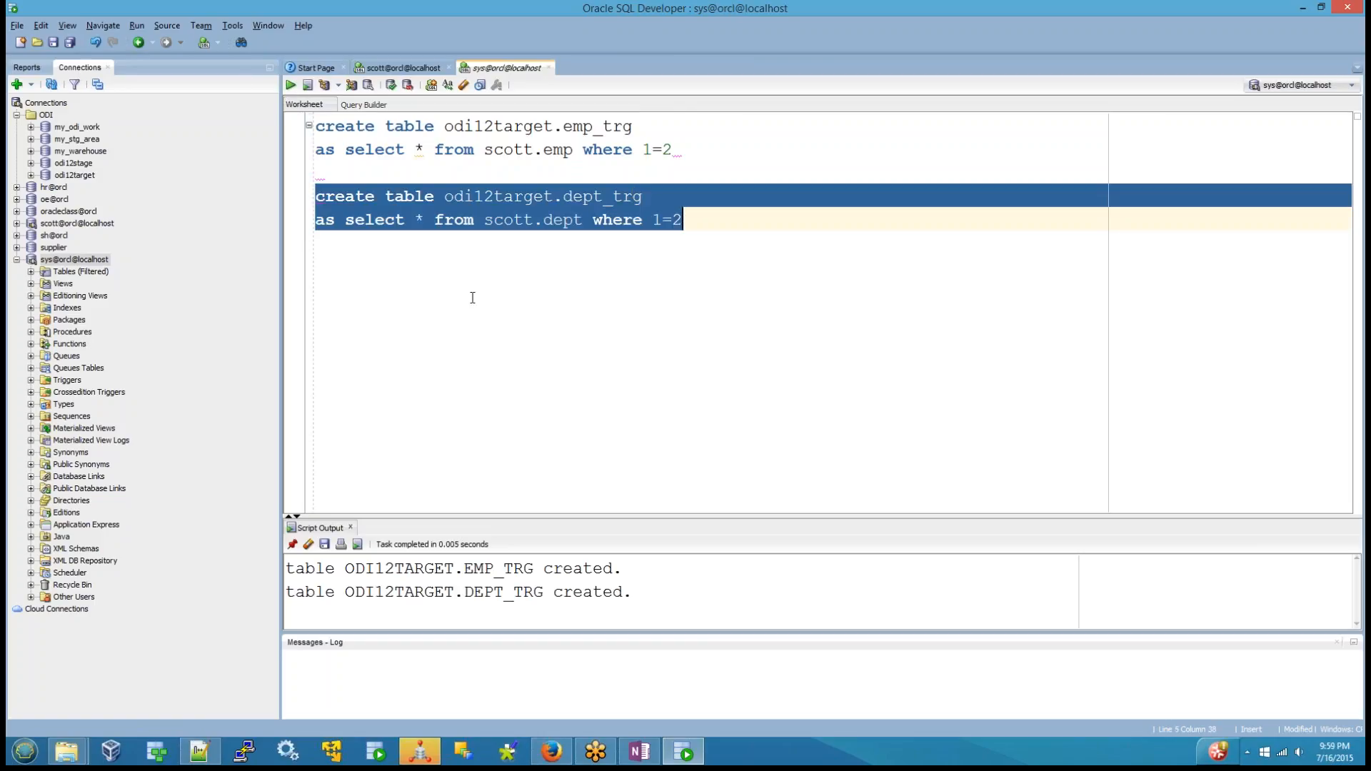
Copy the emp_trg statement and paste it below the dept_trg statement, separated by a blank line
drag(686, 149, 316, 125)
key(ctrl+c)
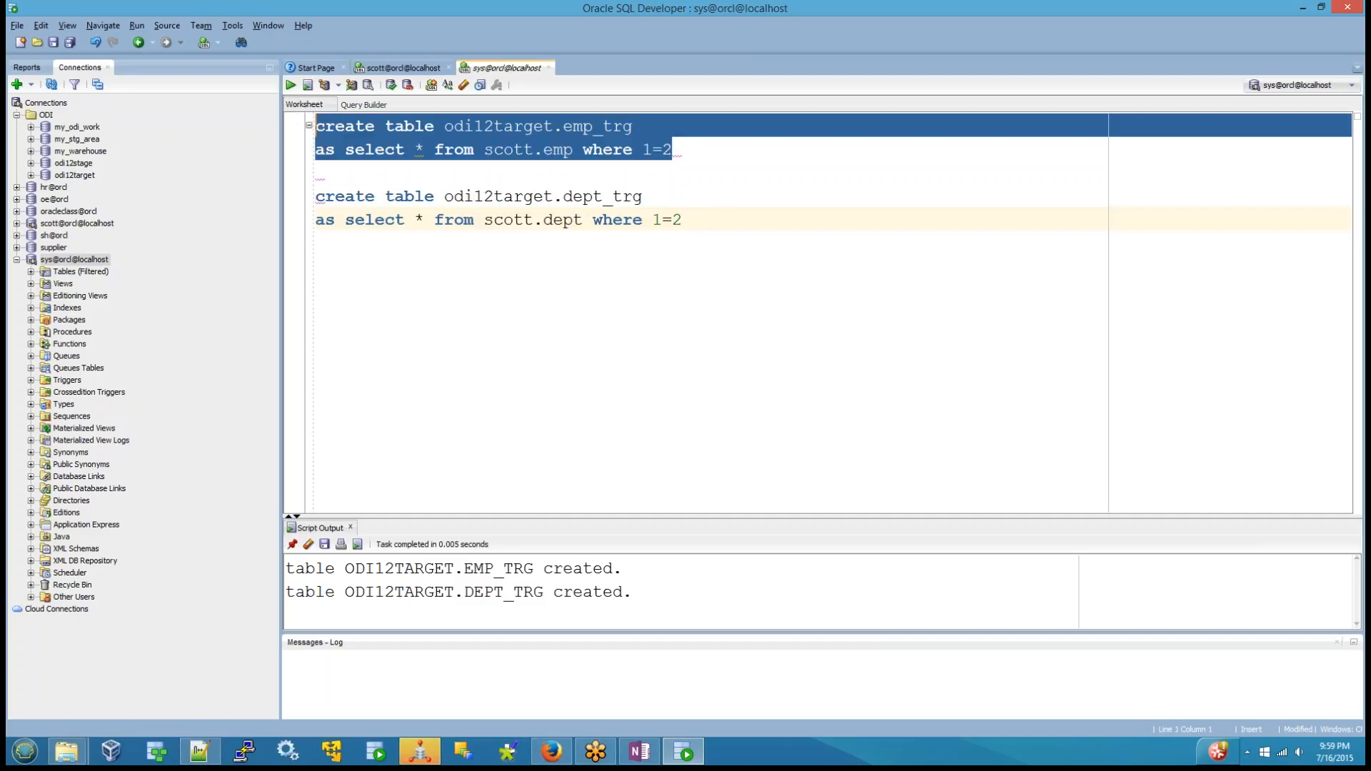
click(465, 315)
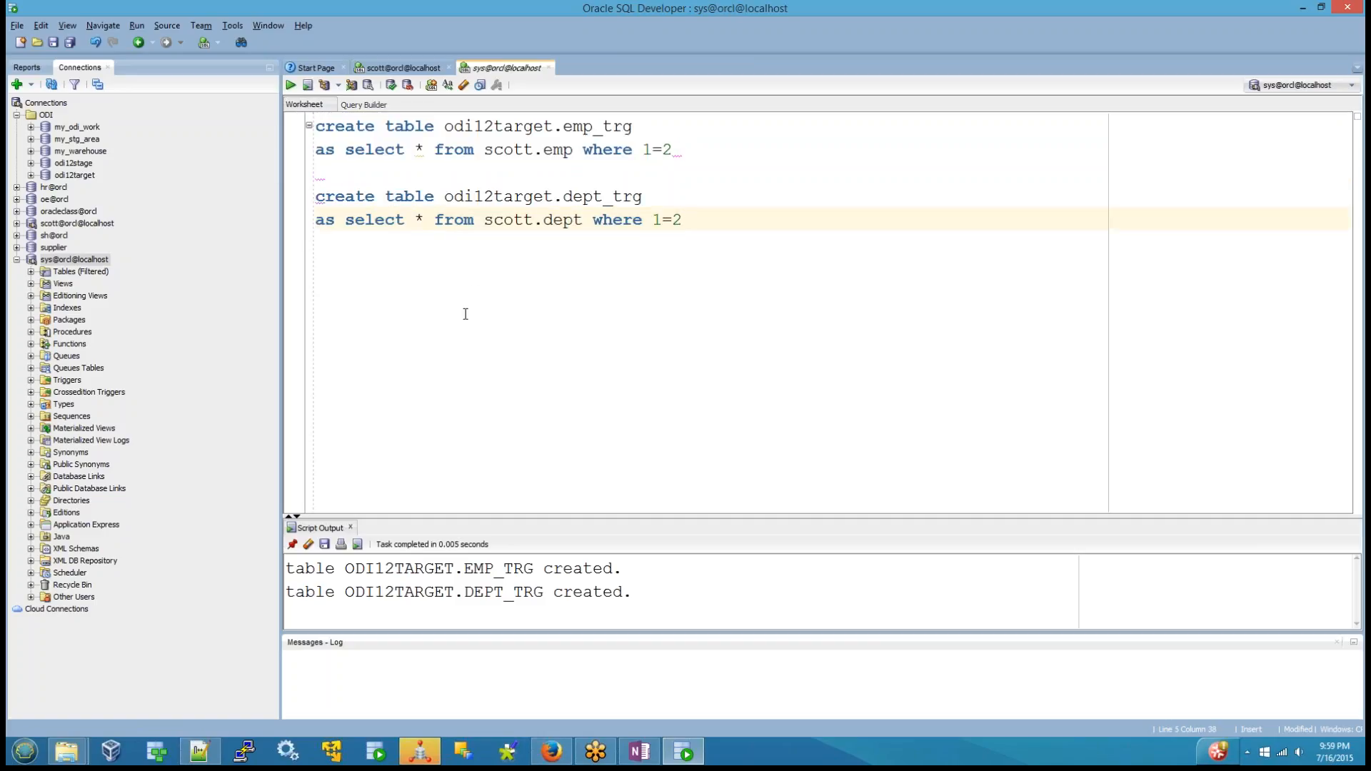
key(Return)
key(Return)
key(ctrl+v)
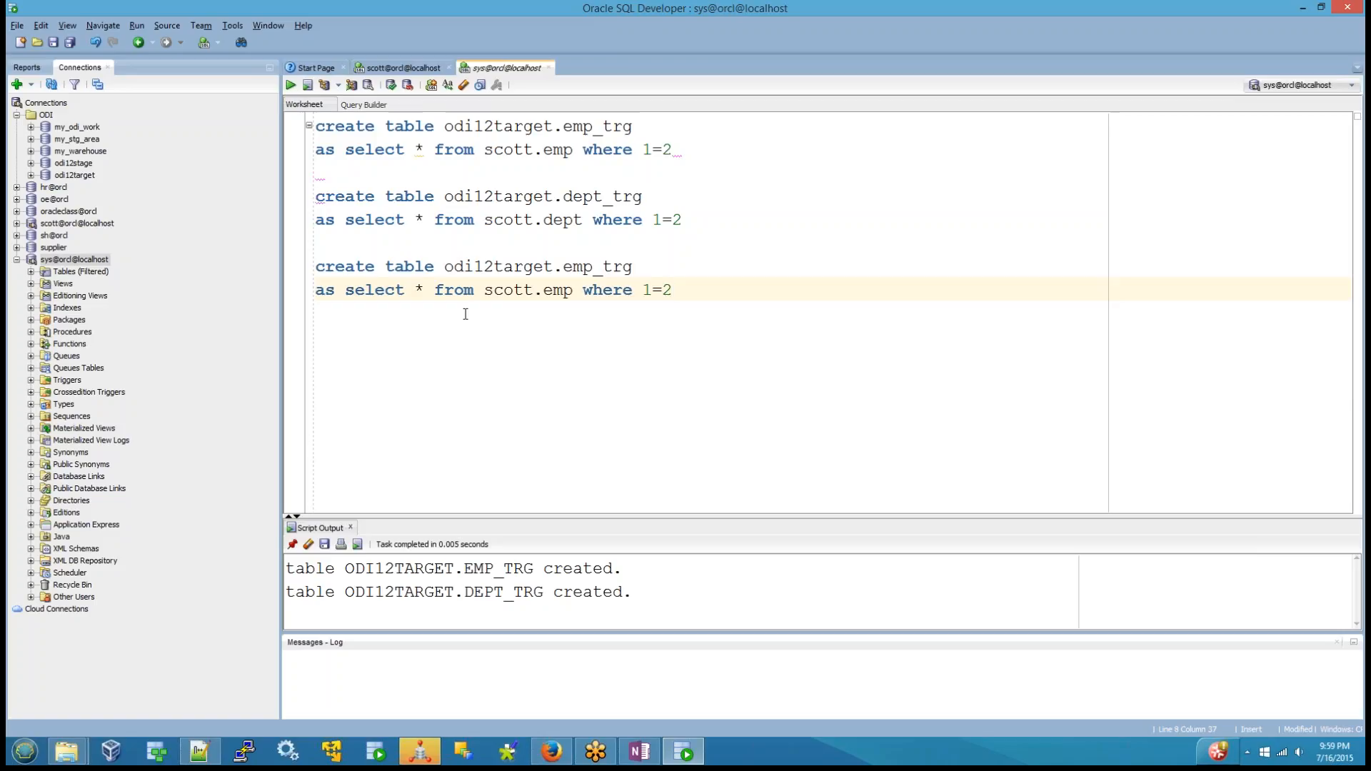
Change the table name in the third statement to emp_10_trg
key(Up)
key(BackSpace)
key(BackSpace)
key(BackSpace)
text(10)
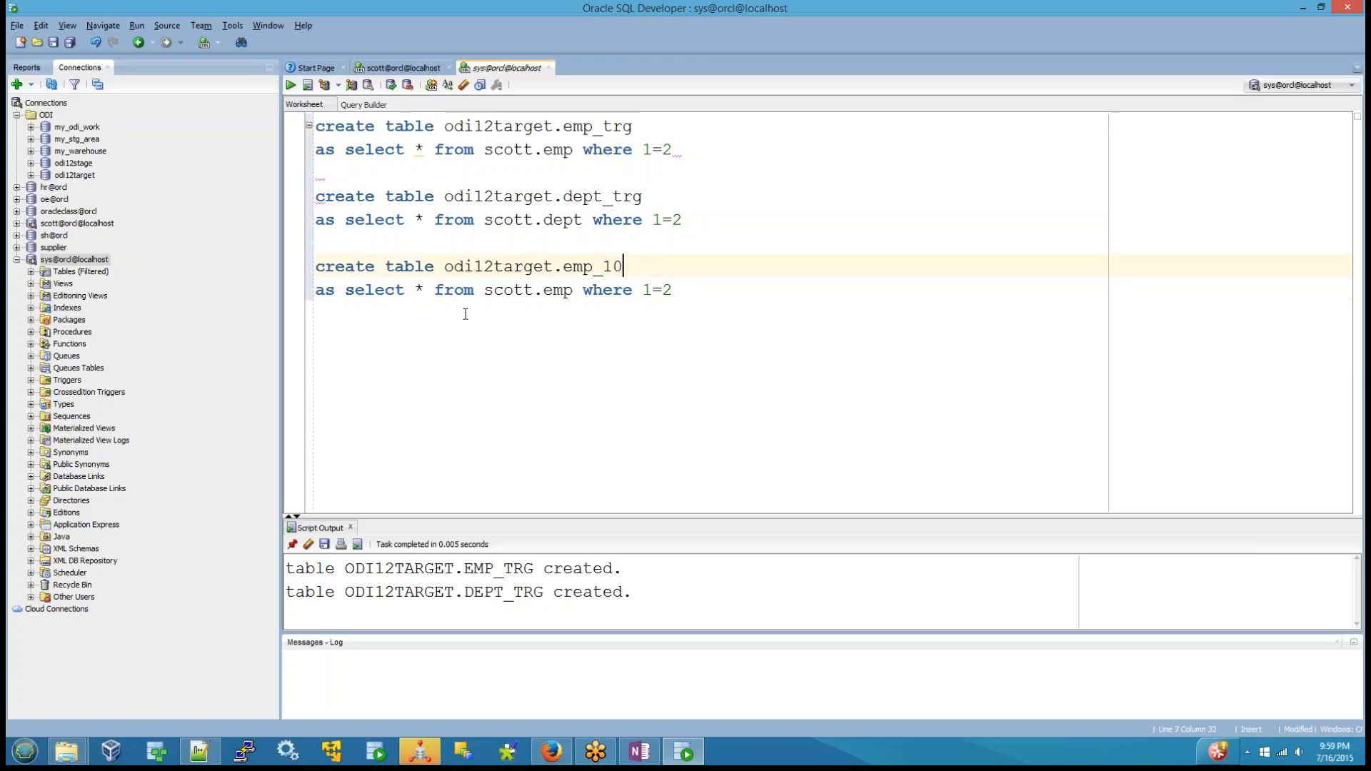
text(_Targe)
key(BackSpace)
key(BackSpace)
key(BackSpace)
key(BackSpace)
key(BackSpace)
text(tar)
key(BackSpace)
text(rg)
Select the complete emp_10_trg statement and run only that statement
key(shift+Down)
key(shift+End)
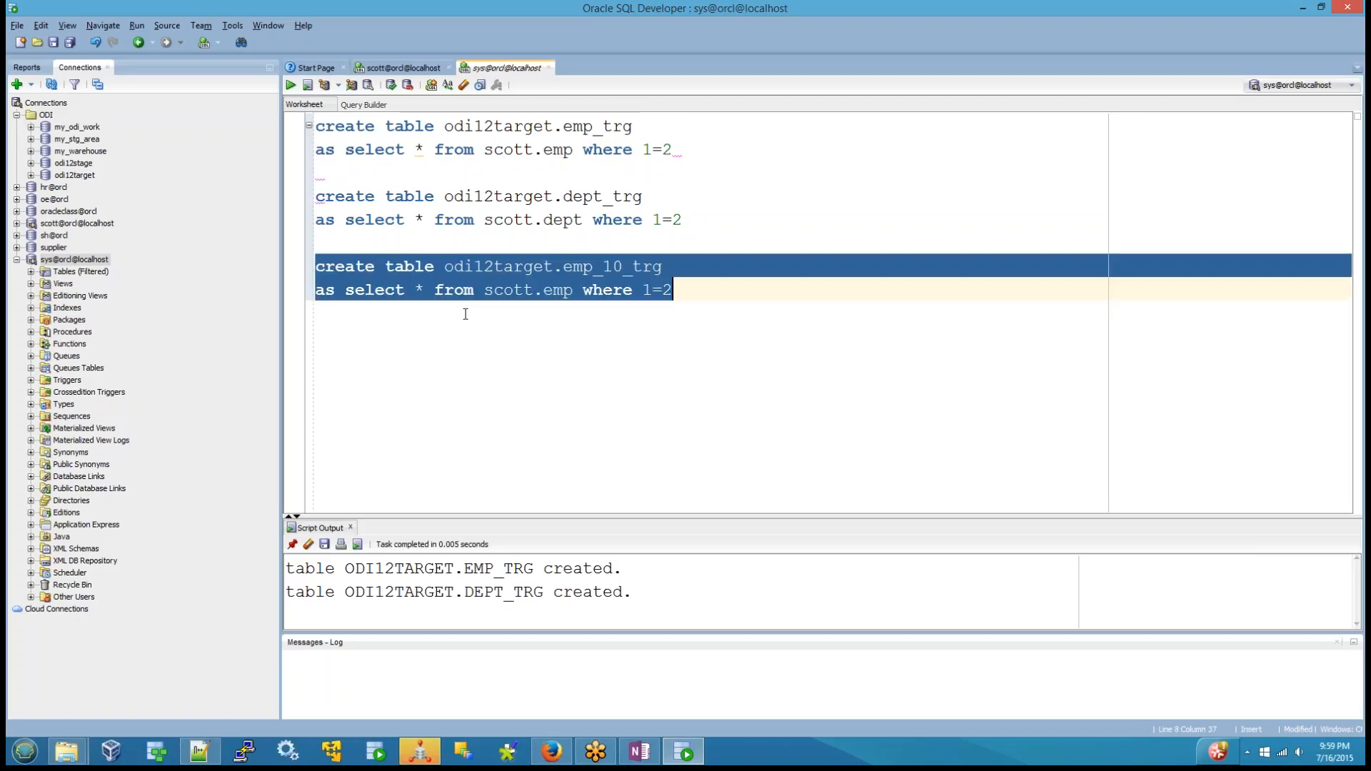
click(292, 86)
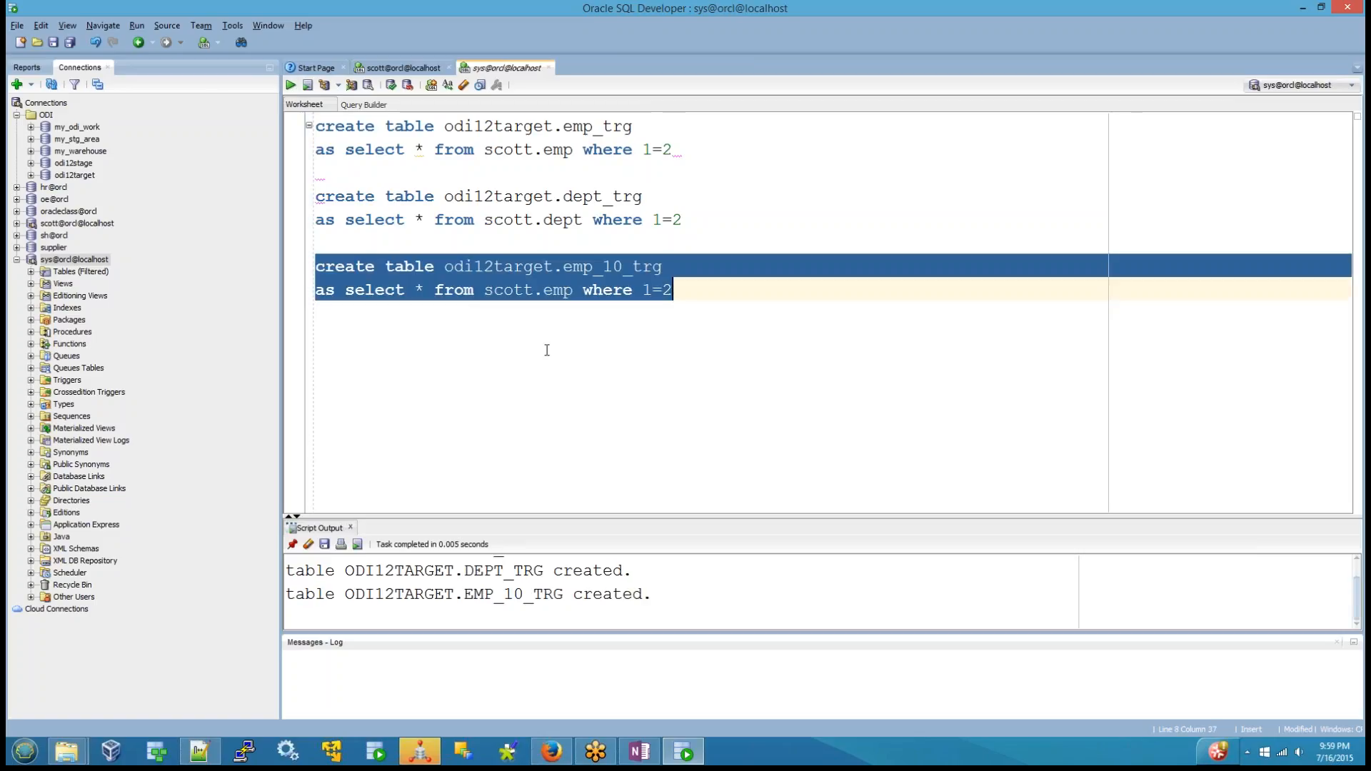
Copy the emp_10_trg statement and paste it at the end of the worksheet
click(604, 267)
shift+click(314, 249)
key(ctrl+c)
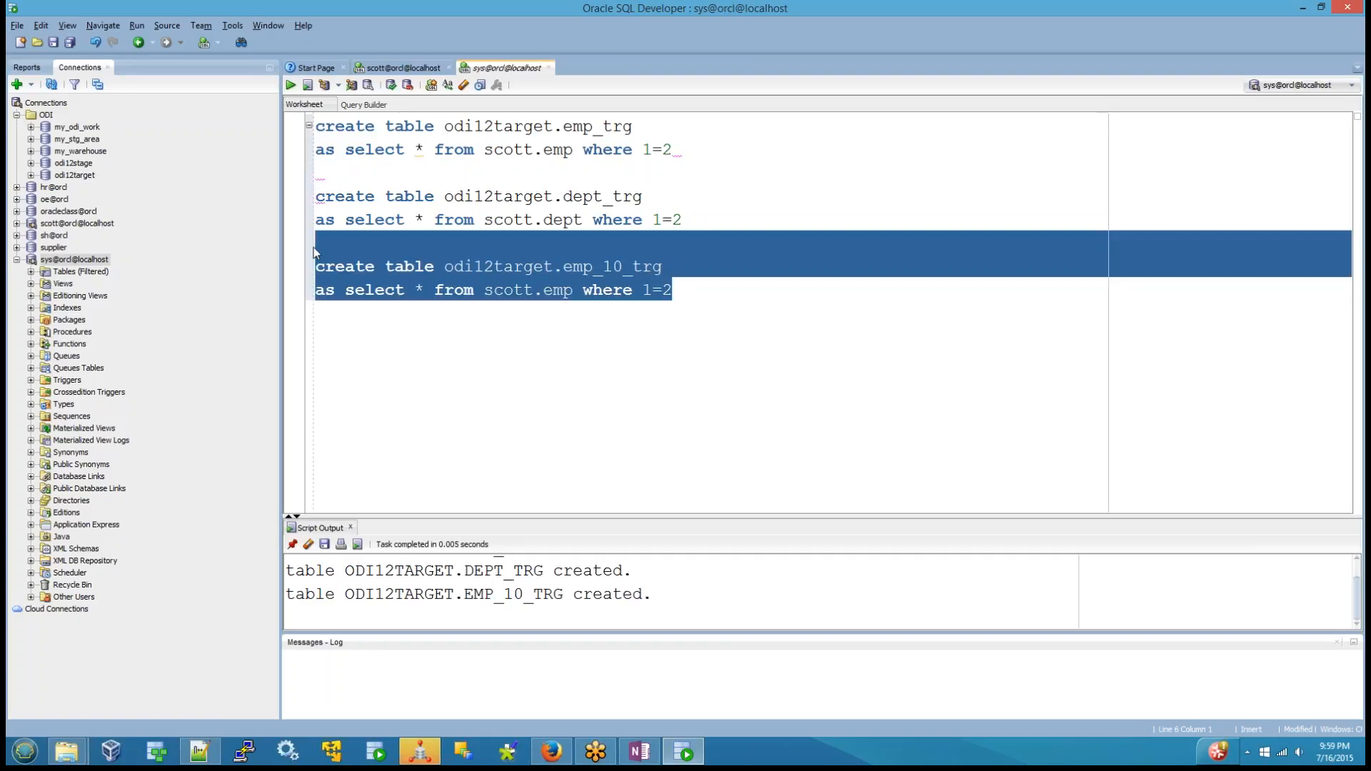
click(385, 338)
key(Return)
key(Return)
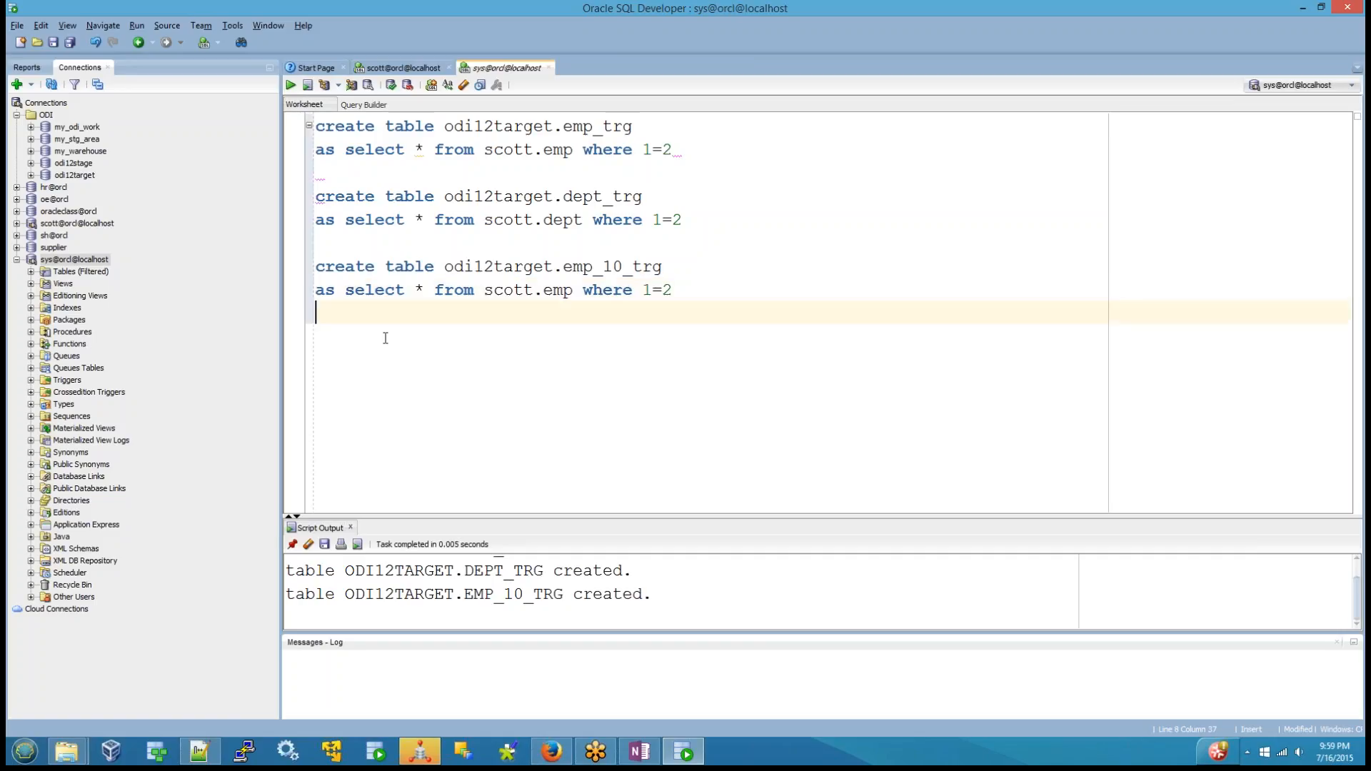
key(ctrl+v)
Try to run the pasted copy of the emp_10_trg statement
key(shift+Up)
key(shift+Up)
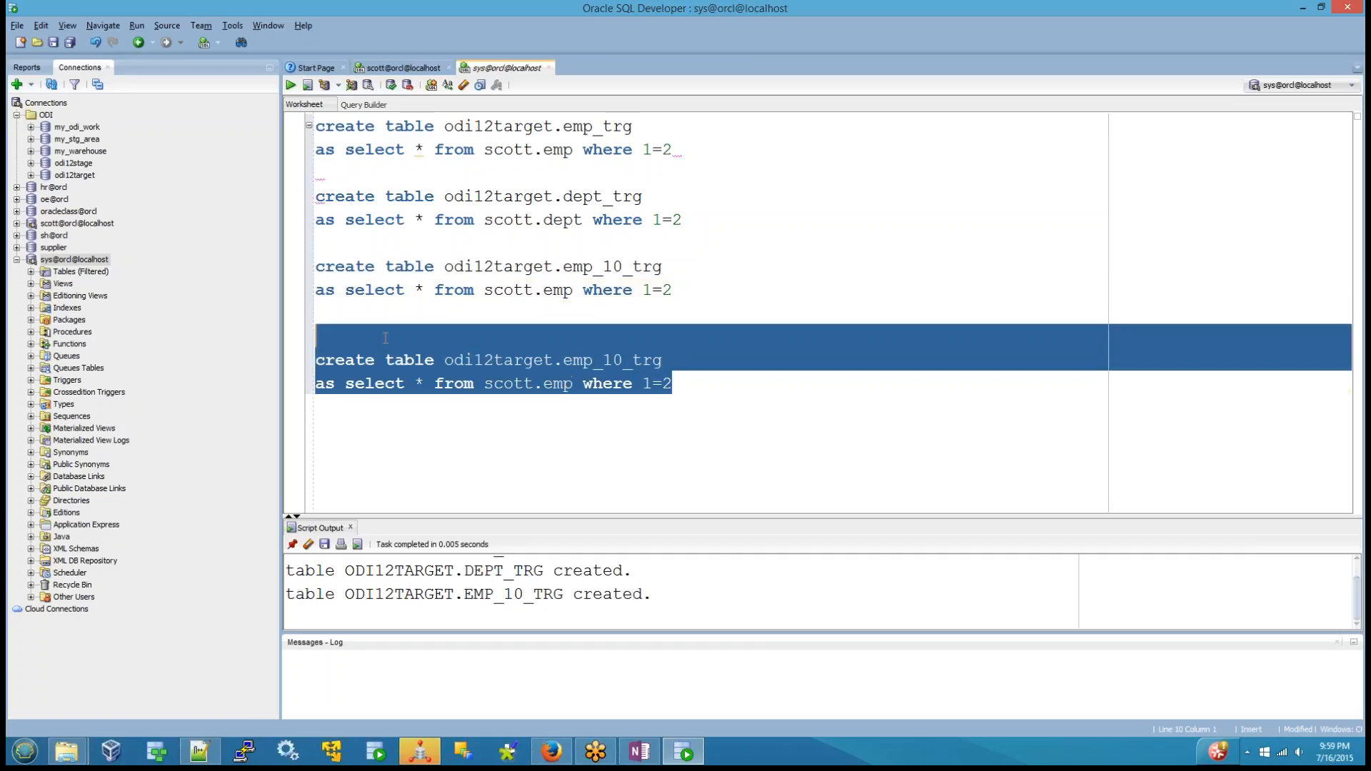
click(290, 85)
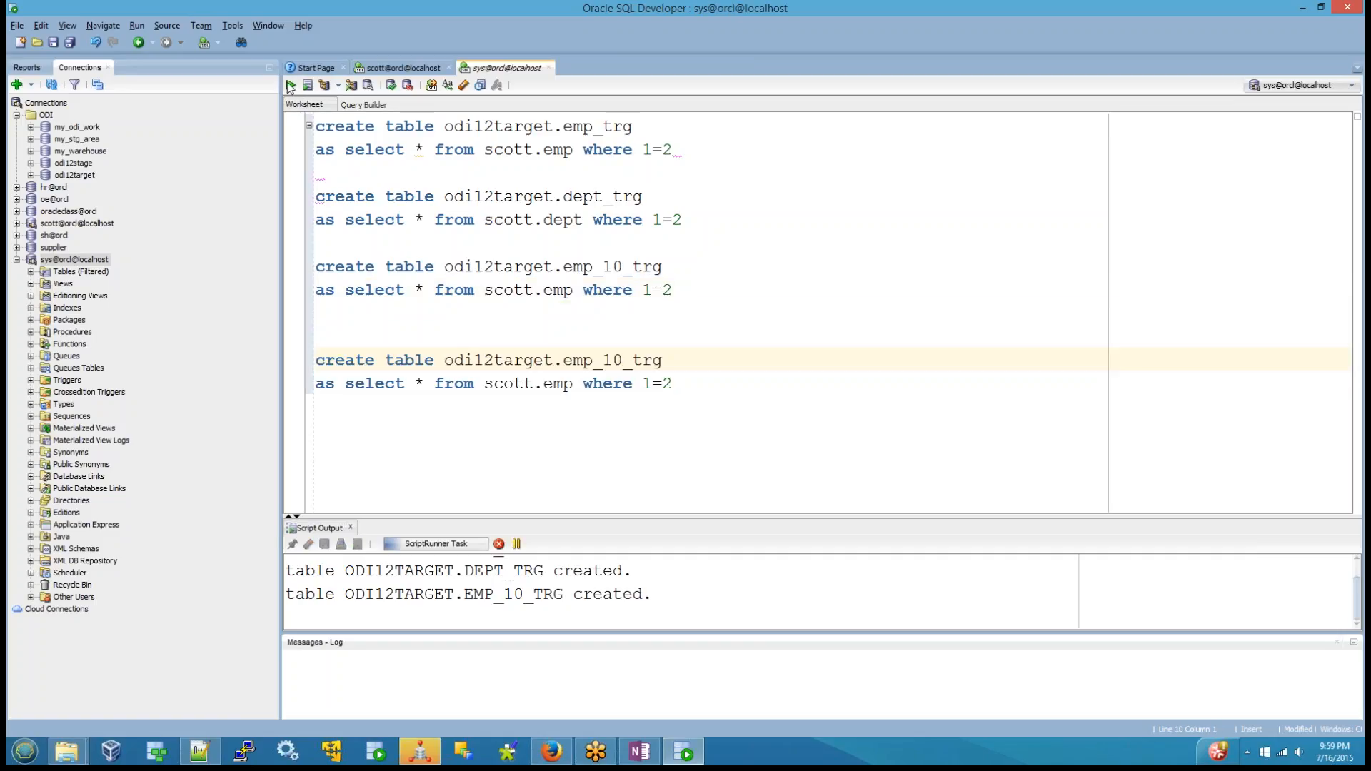
Change the fourth statement's table name to emp_20_trg and run only that statement
click(613, 358)
key(BackSpace)
text(2)
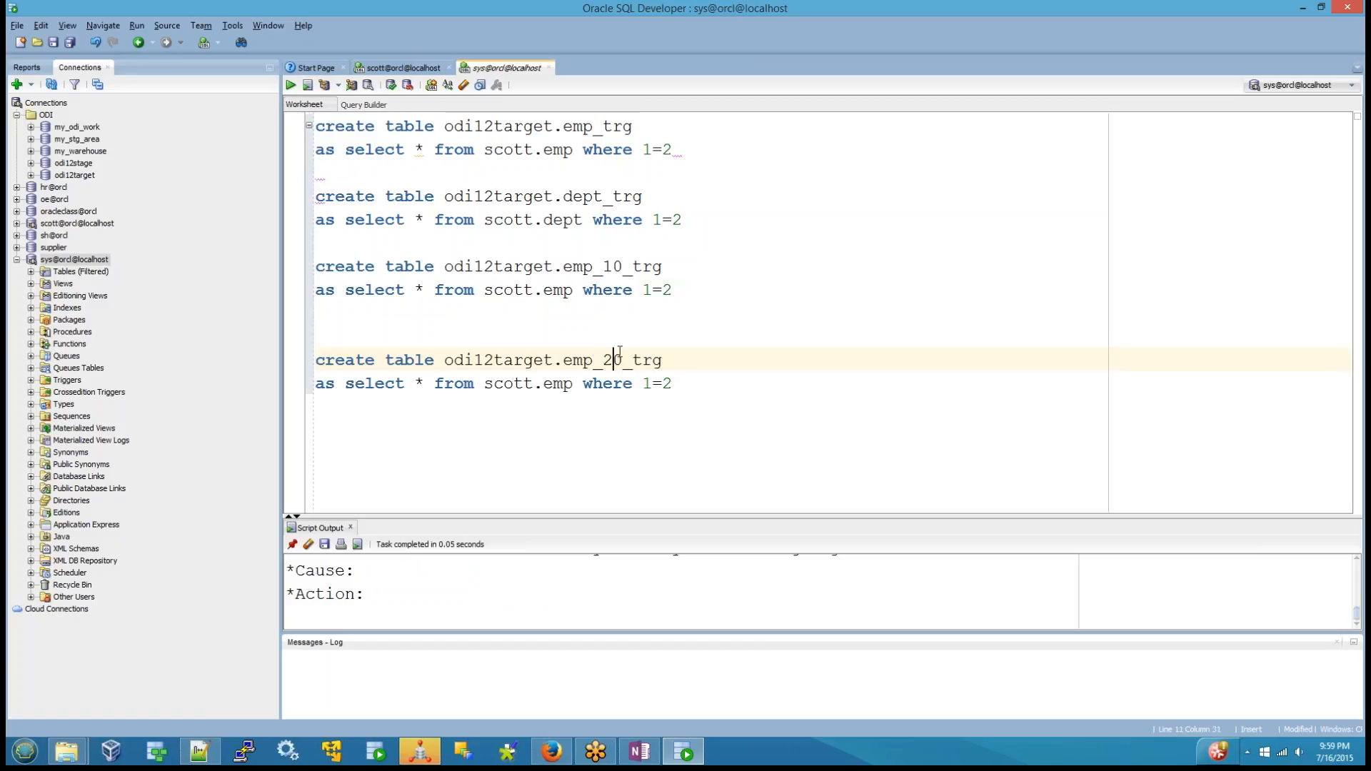
key(shift+Down)
key(shift+End)
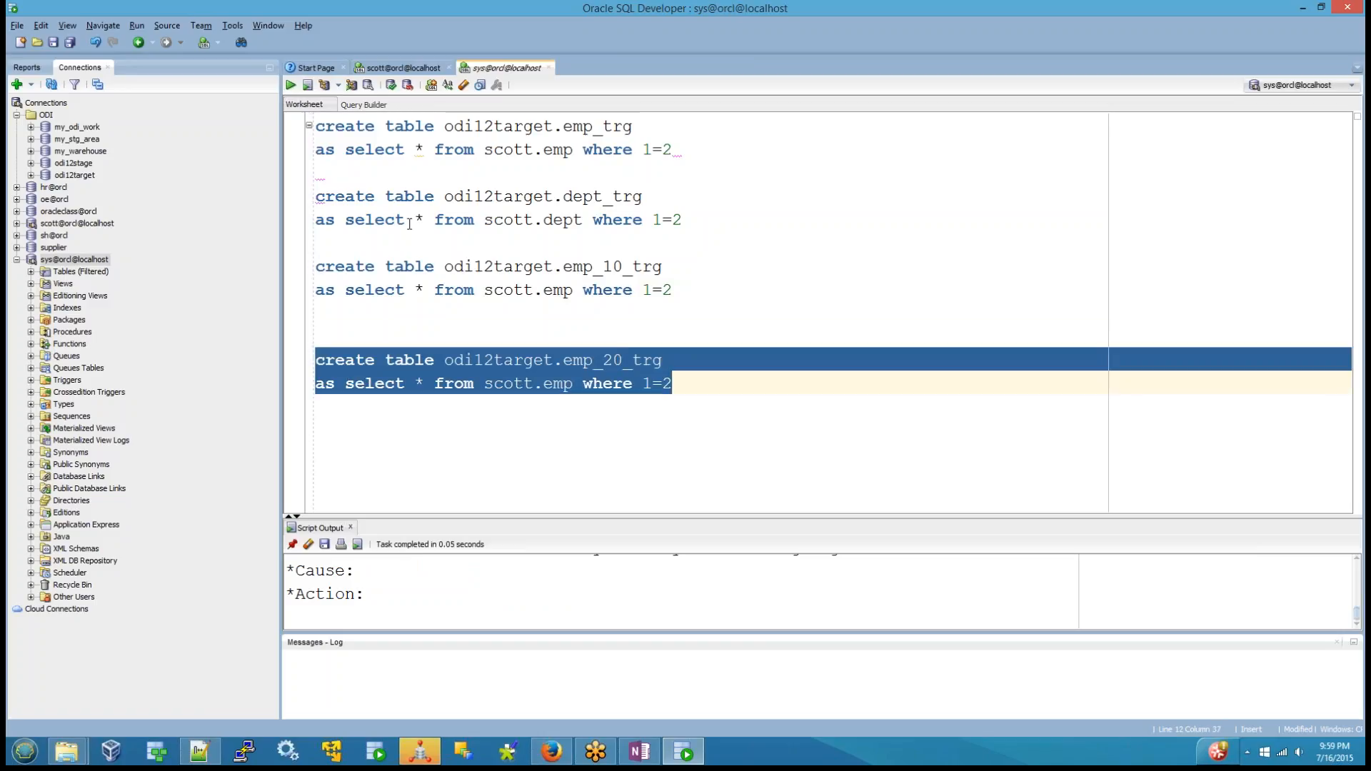
key(ctrl+Return)
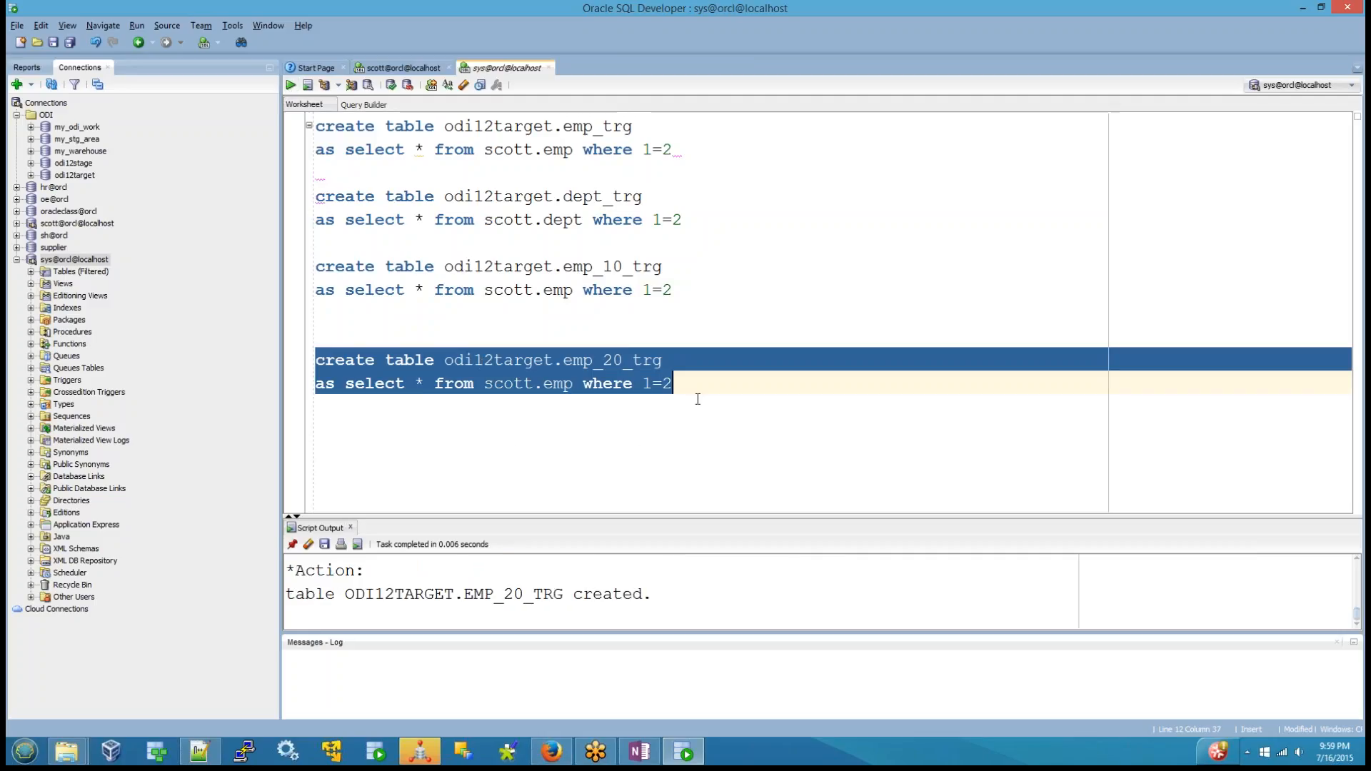
Copy the emp_20_trg statement and paste it below itself after a blank line
click(688, 388)
drag(688, 388, 318, 359)
key(ctrl+c)
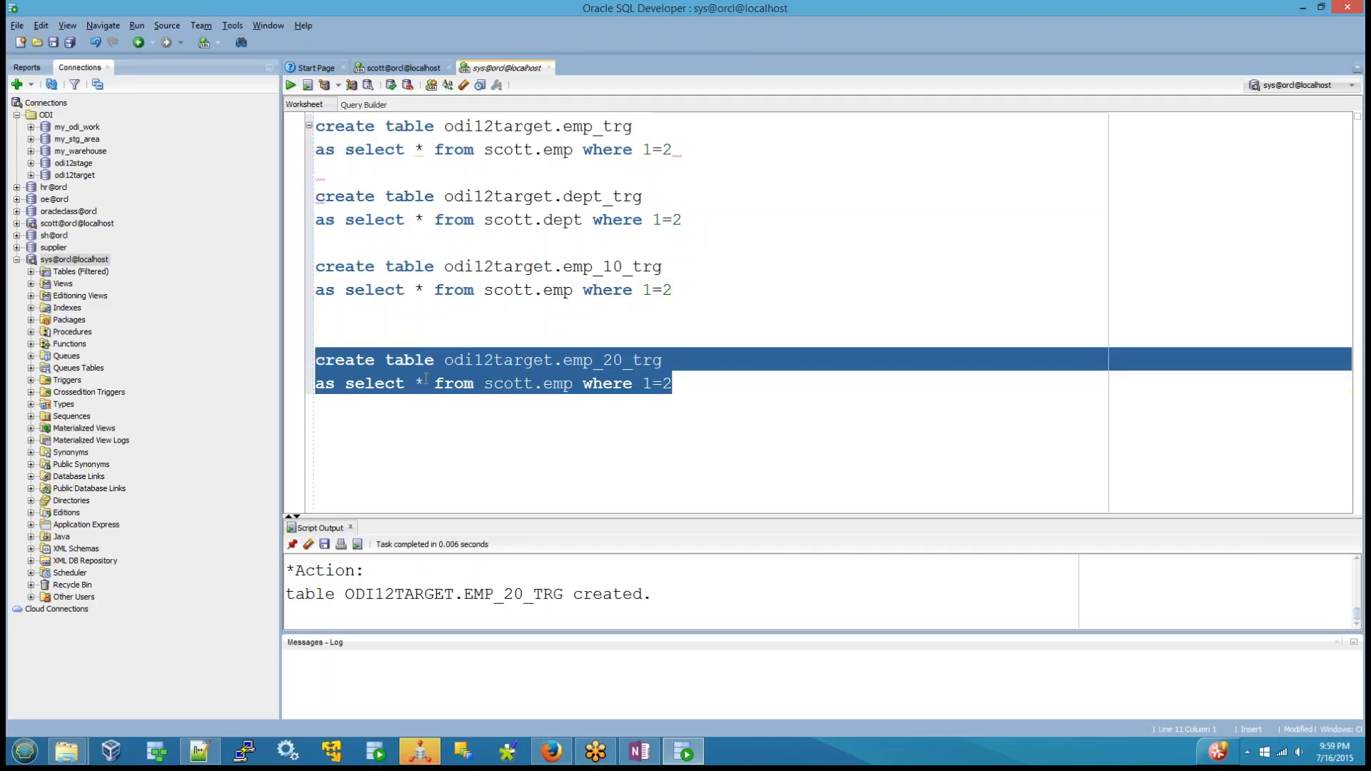
click(456, 435)
key(Return)
key(Return)
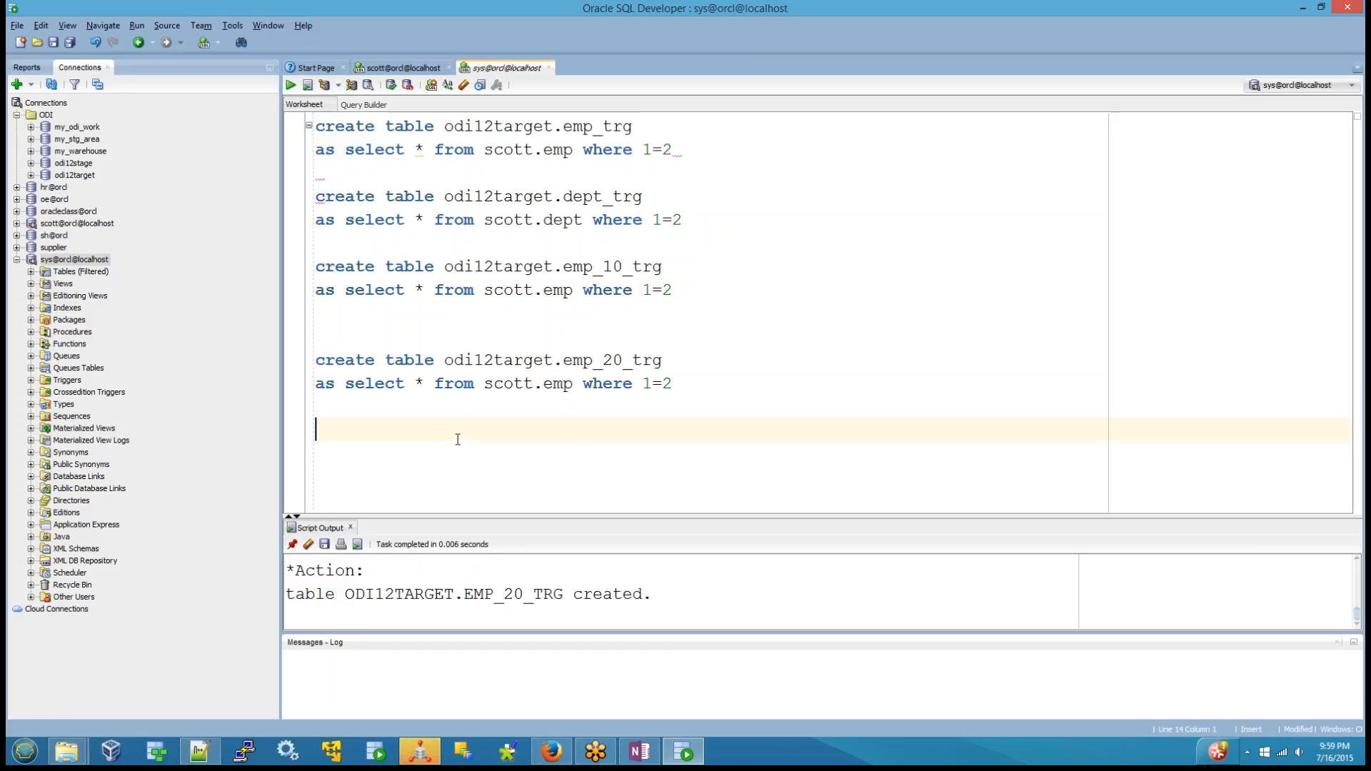
key(ctrl+v)
Change the last statement's table name to emp_30_trg, run only that statement, and slightly enlarge the worksheet area
key(Up)
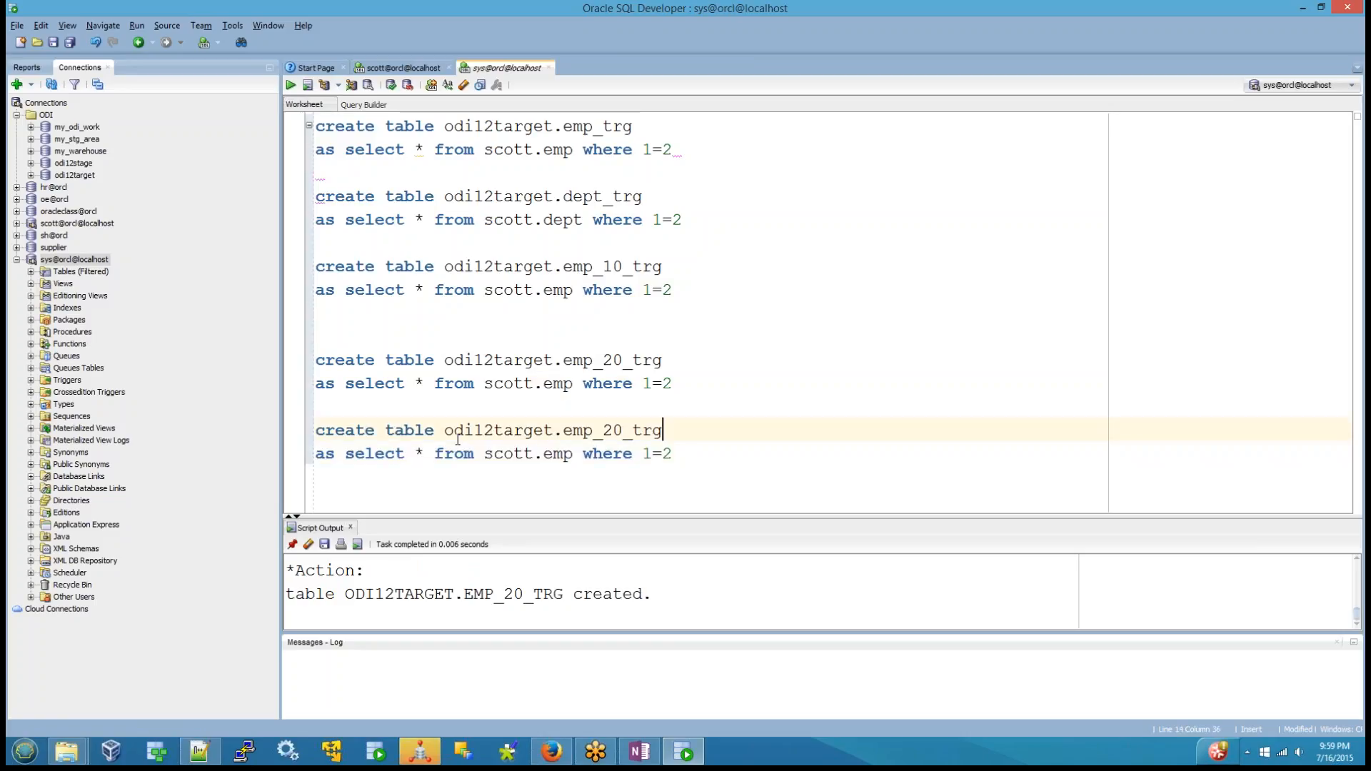
key(Left)
key(Left)
key(Left)
key(Left)
key(Left)
key(BackSpace)
text(3)
key(Home)
key(shift+Down)
key(shift+End)
key(ctrl+Return)
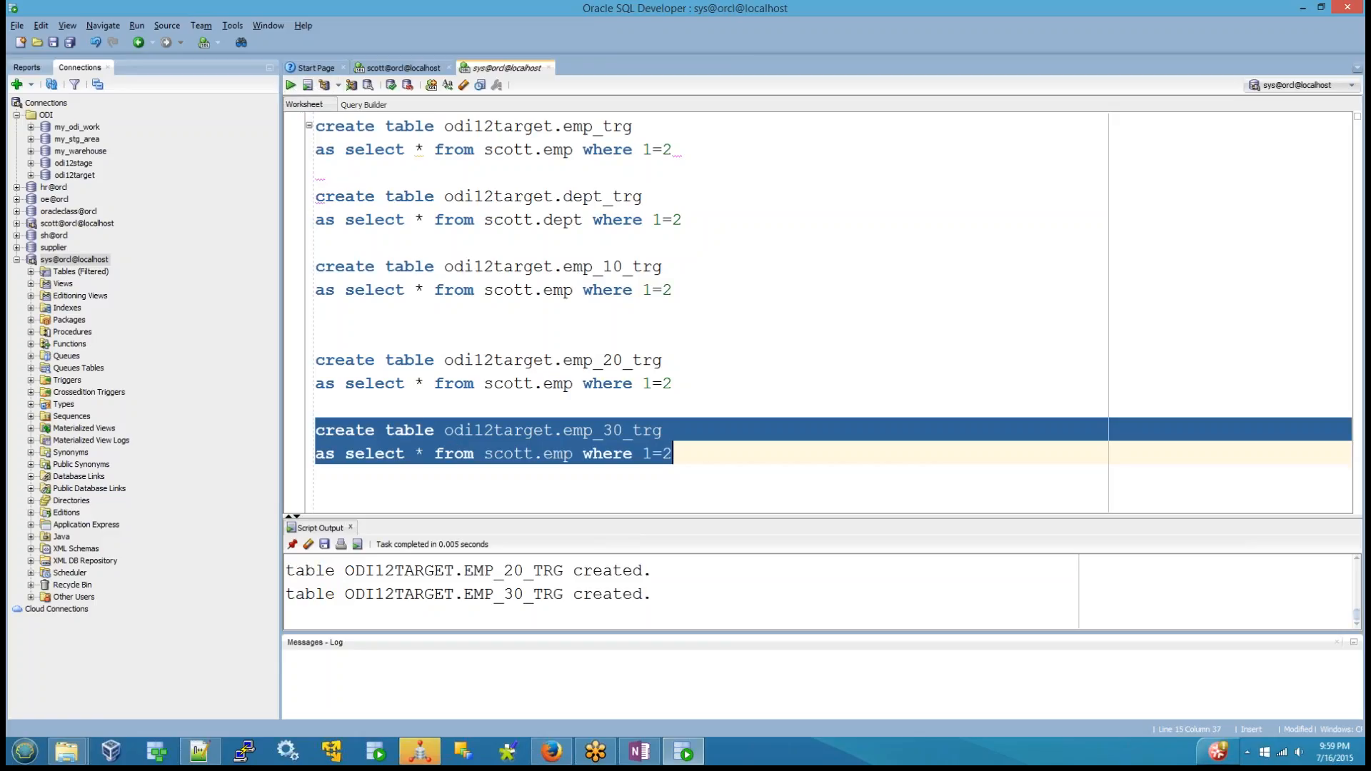
drag(636, 515, 637, 530)
click(607, 502)
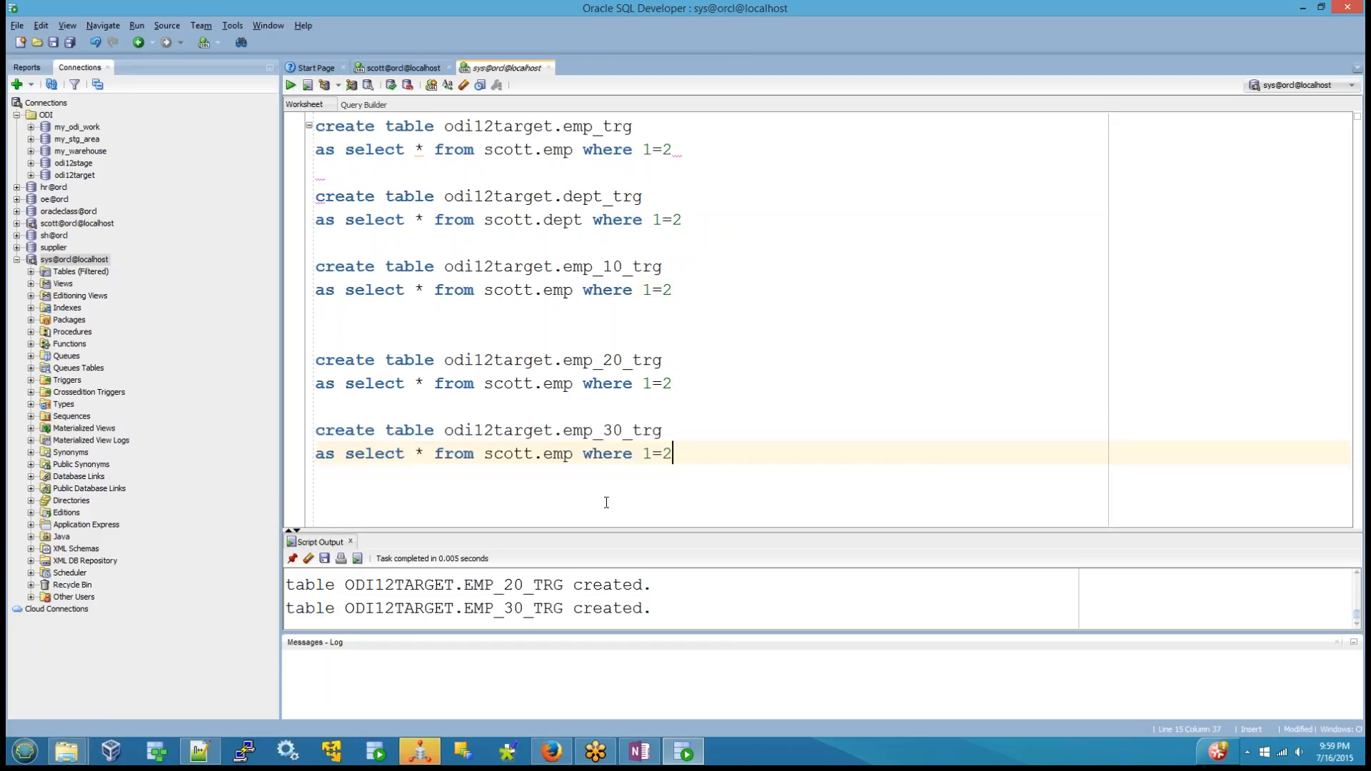
Start a new statement below the emp_30_trg one that reads create table odi12target.empdeptinfo as
key(Return)
key(Return)
key(Return)
text(create)
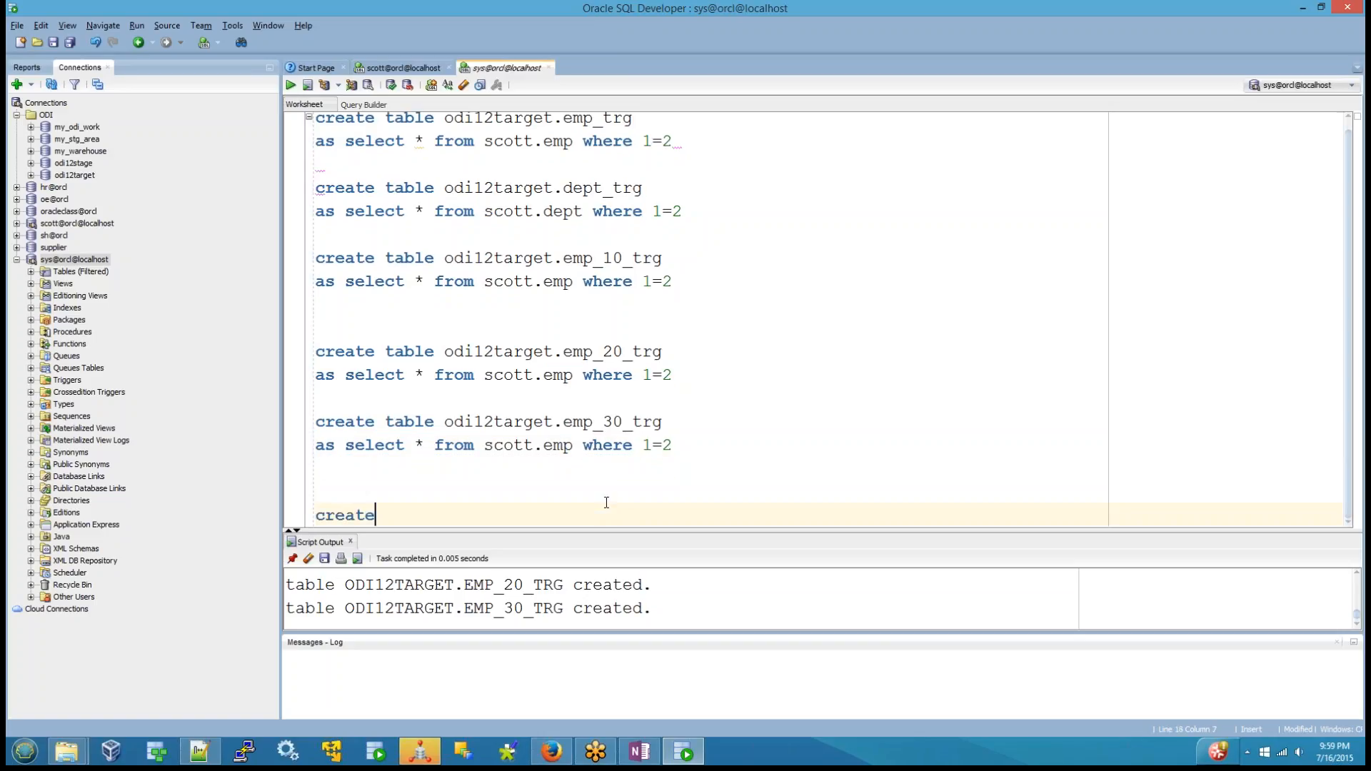
text( table todi12target.empd)
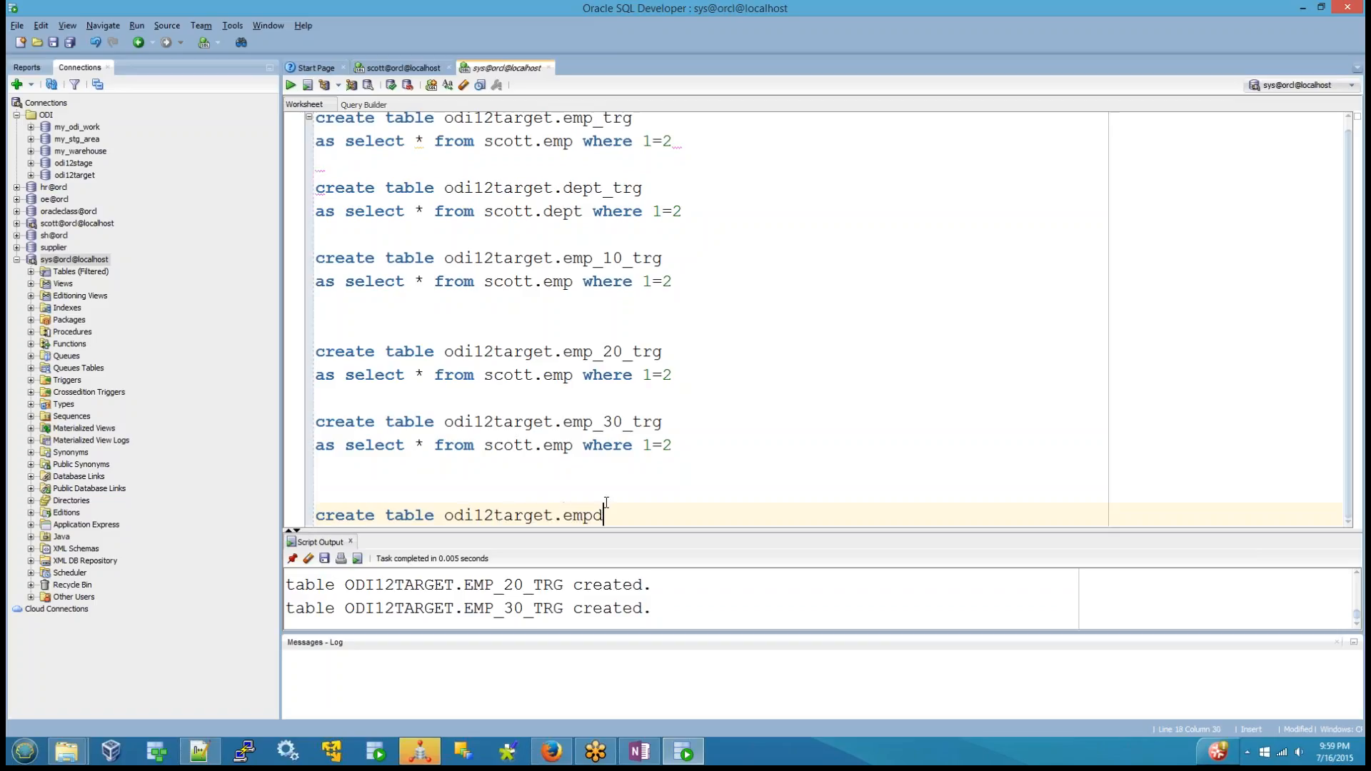
text(eptinof)
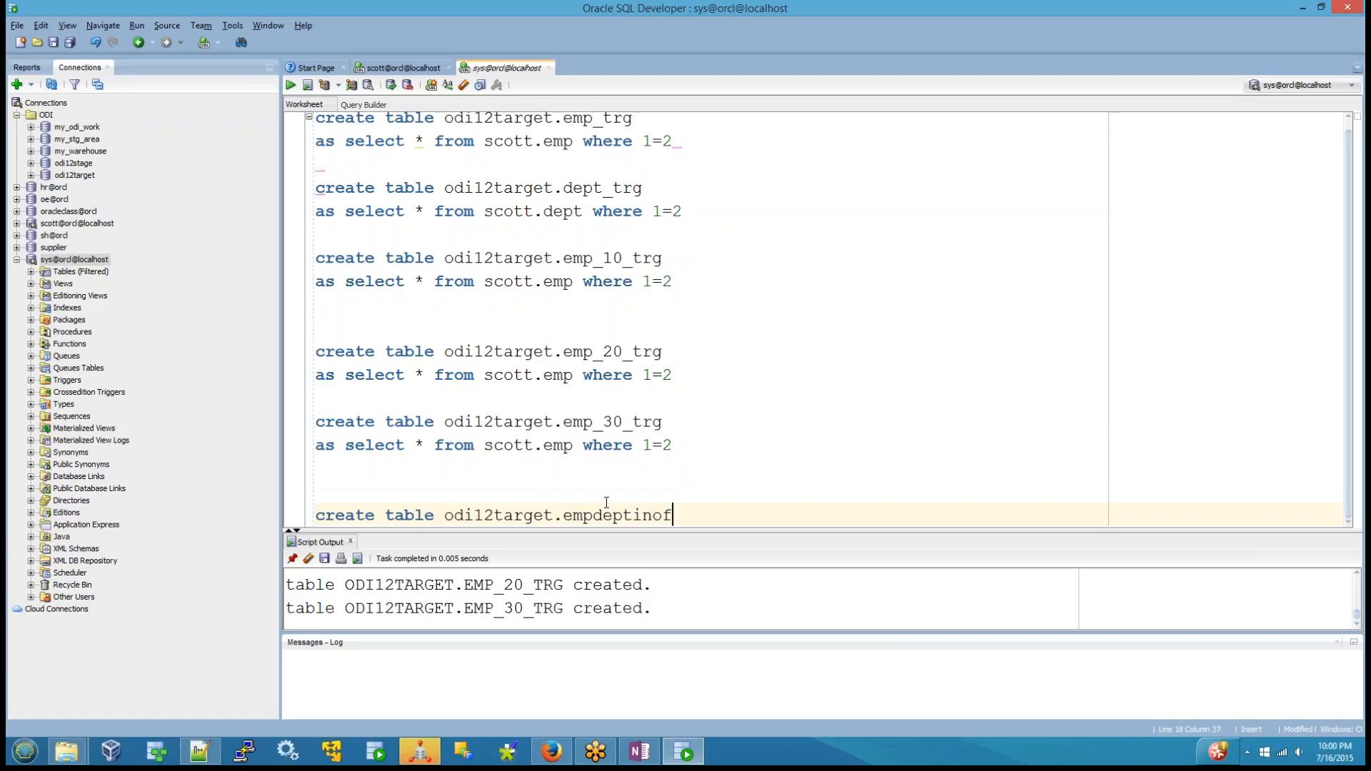
key(BackSpace)
key(BackSpace)
text(fo)
key(Return)
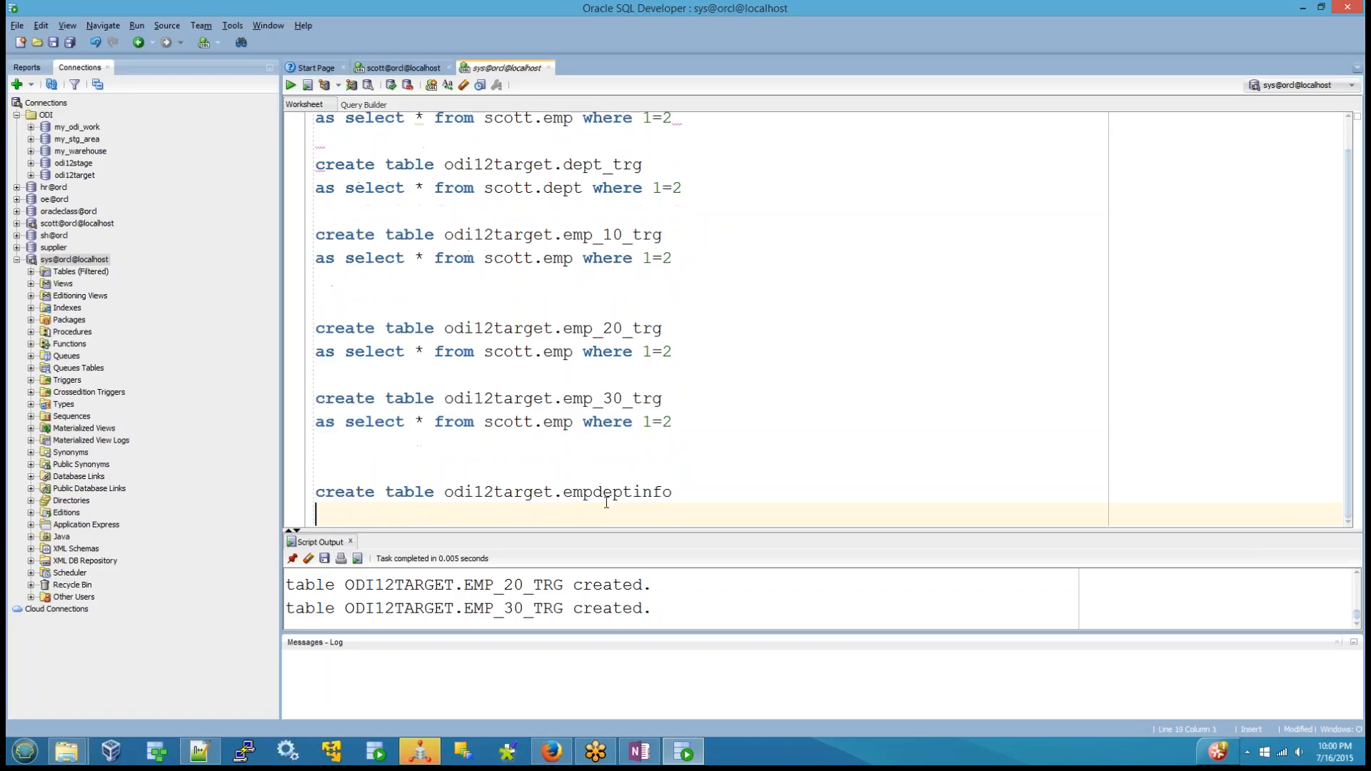
text(as)
key(Return)
Begin the statement's query by selecting a.empno, a.ename, a.job and a.hiredate
text(select 1.)
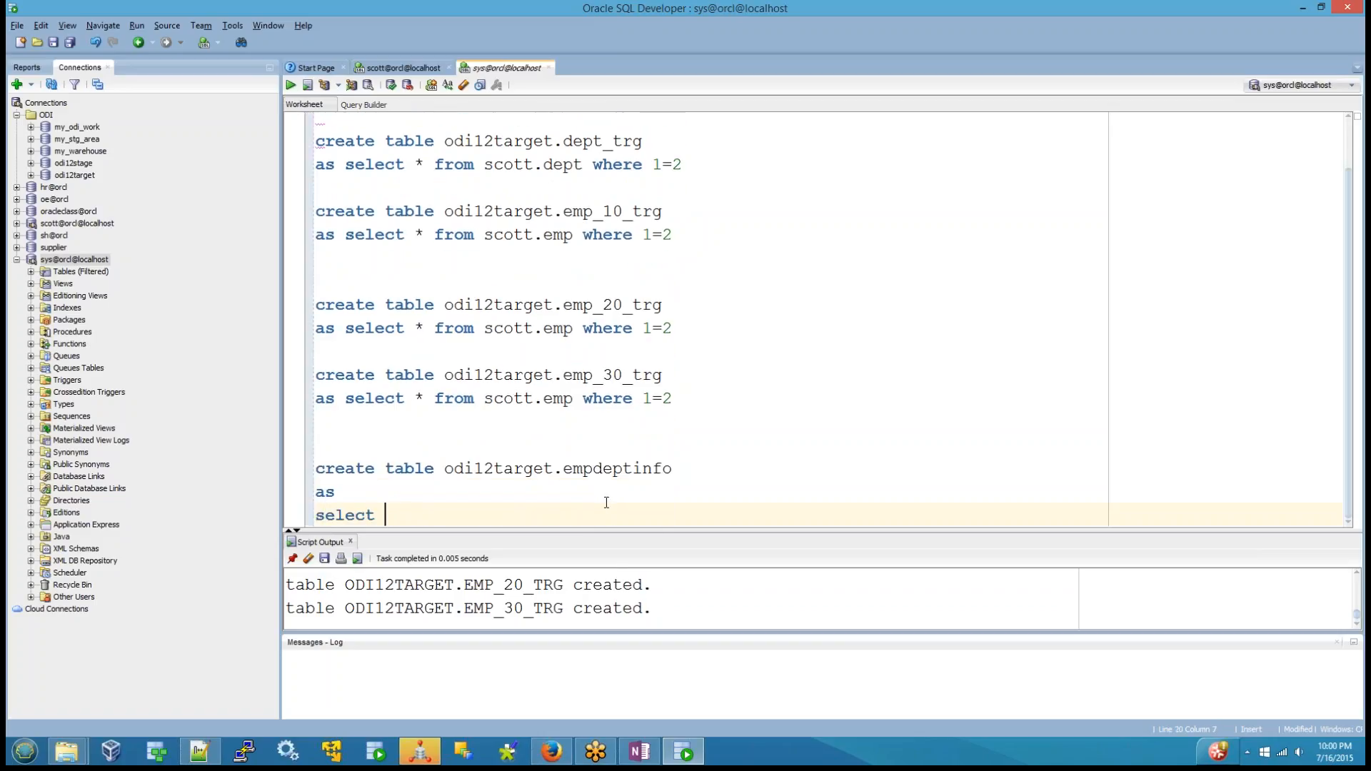
key(BackSpace)
key(BackSpace)
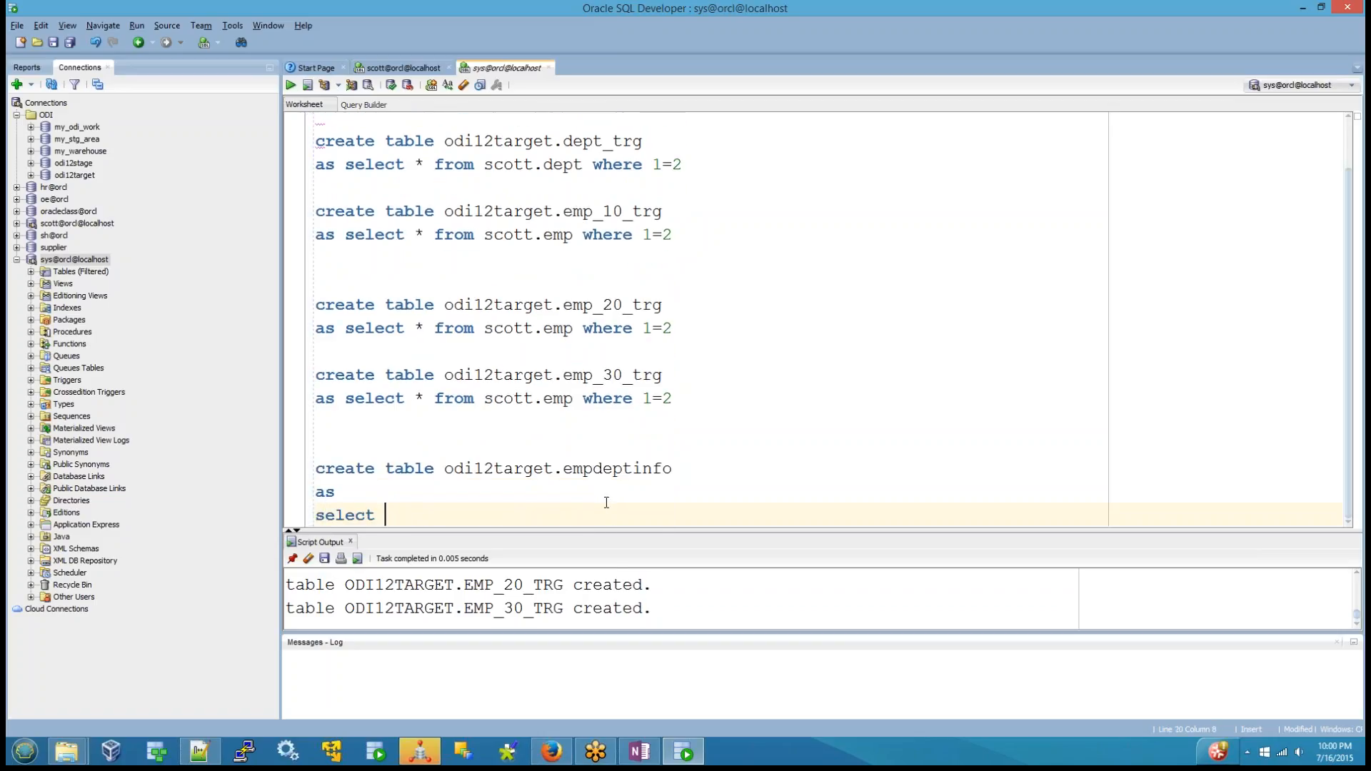
text(a.empno)
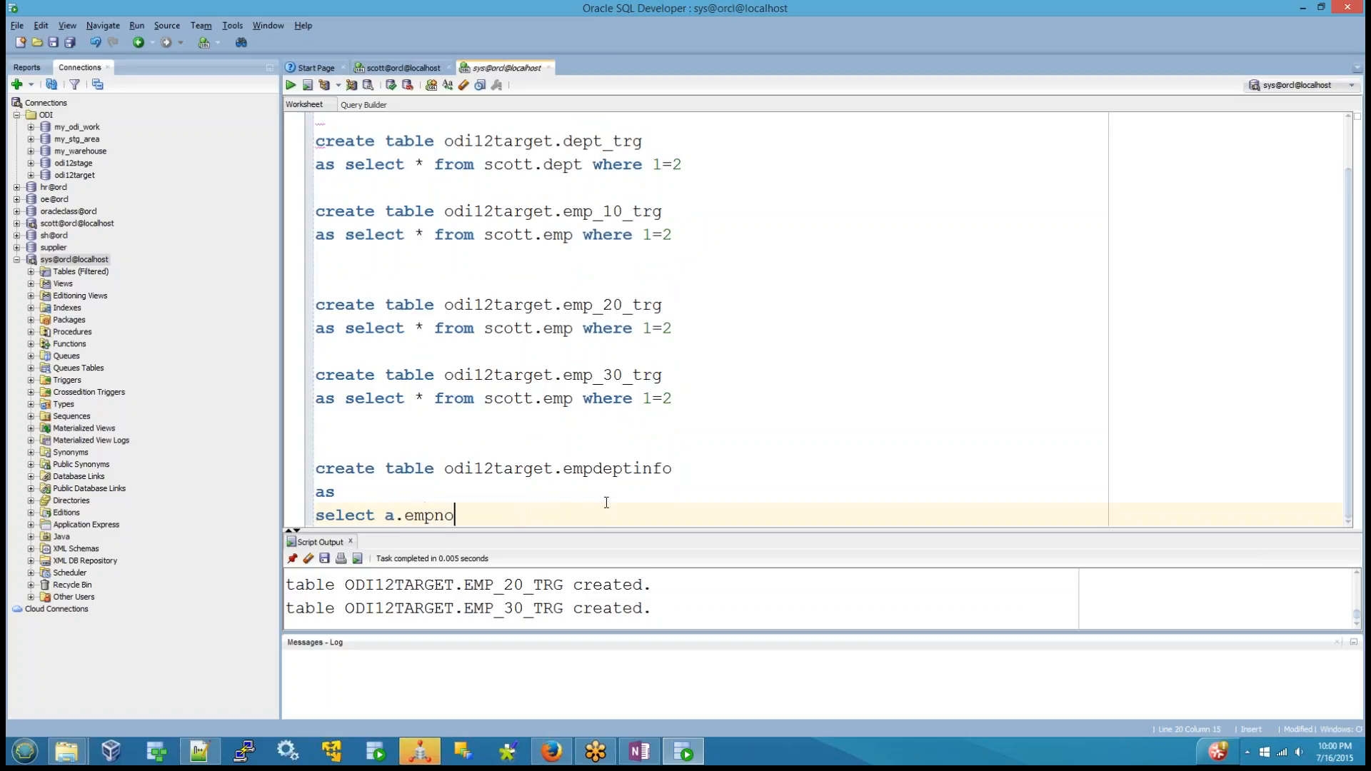
text(,a.ename)
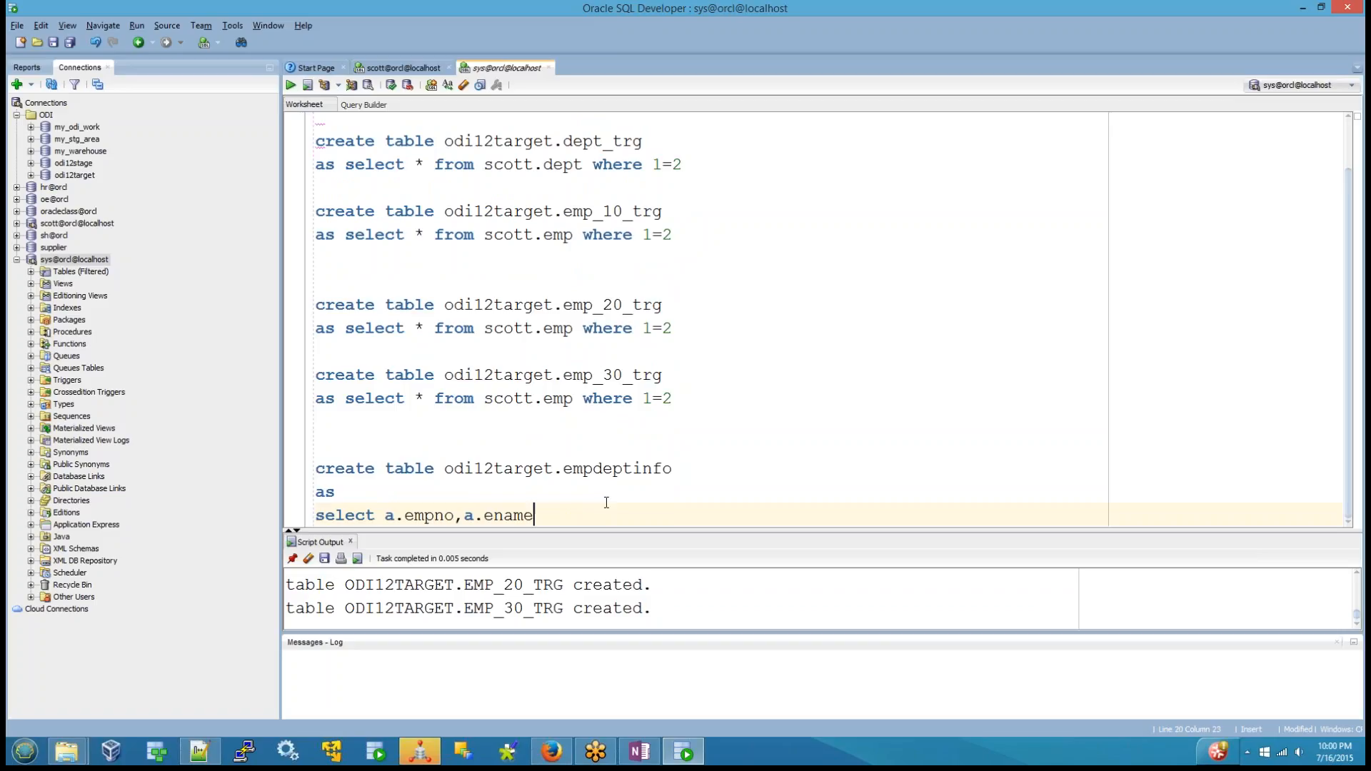
text(,a.job,a.hiredat)
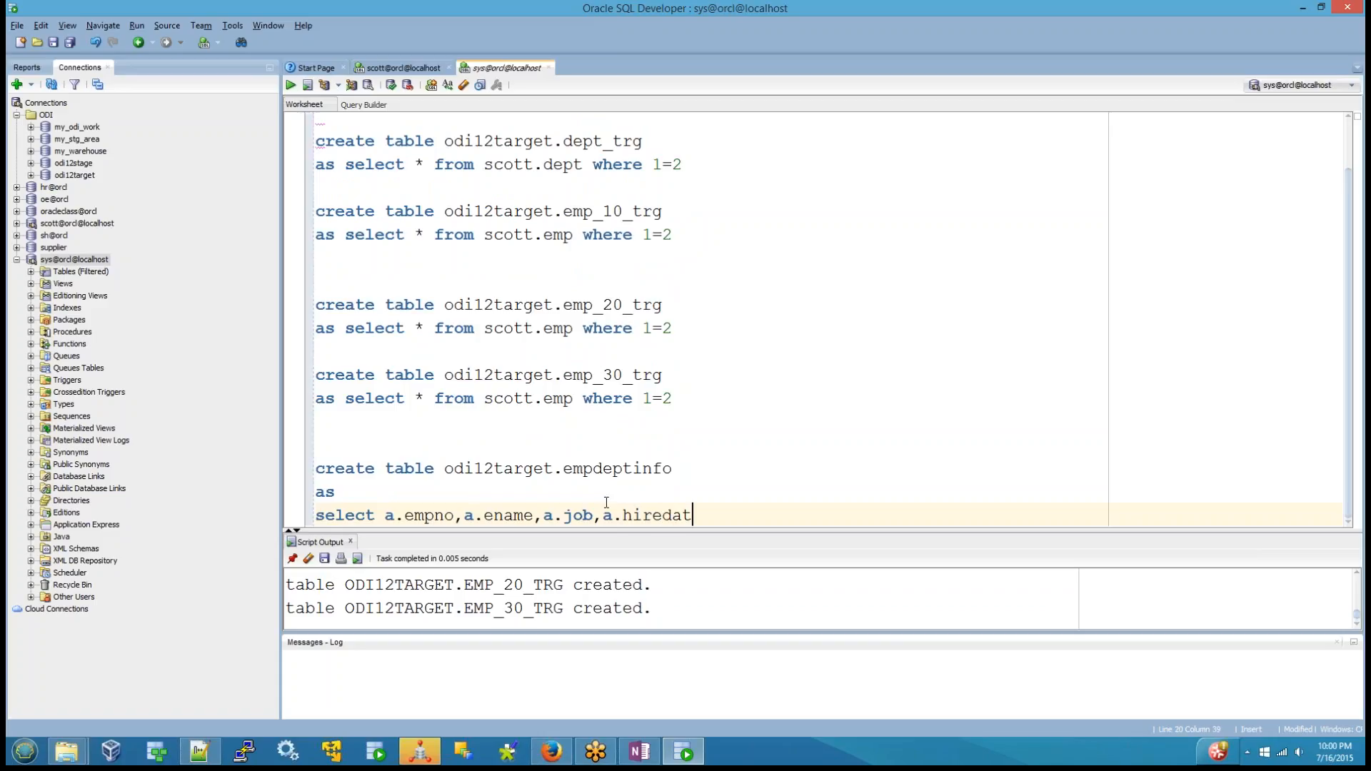
text(e,a.tot)
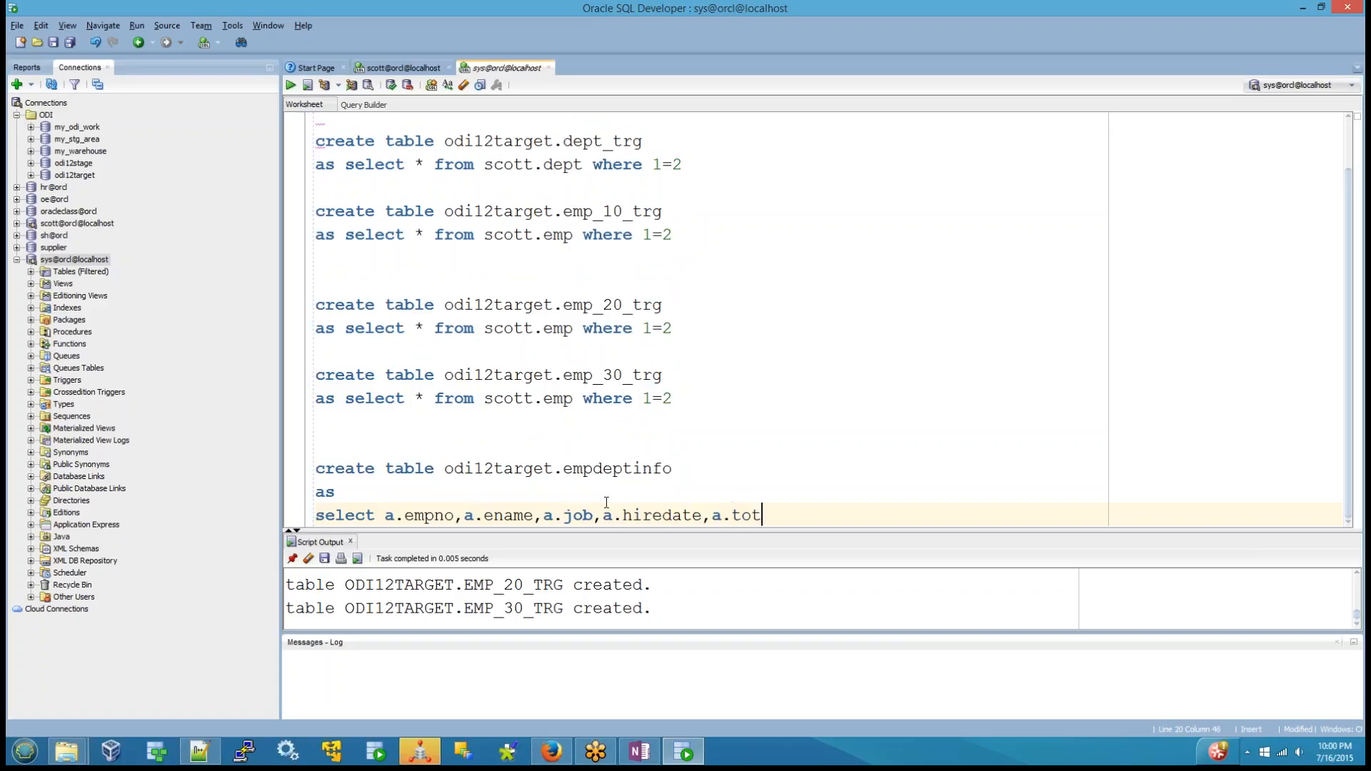
Add a.sal as totalsal to the select list after a.hiredate
key(BackSpace)
key(BackSpace)
key(BackSpace)
key(BackSpace)
key(BackSpace)
text(0 a )
text( to)
text(sal)
key(Left)
key(Left)
key(Left)
key(Left)
key(Left)
key(Left)
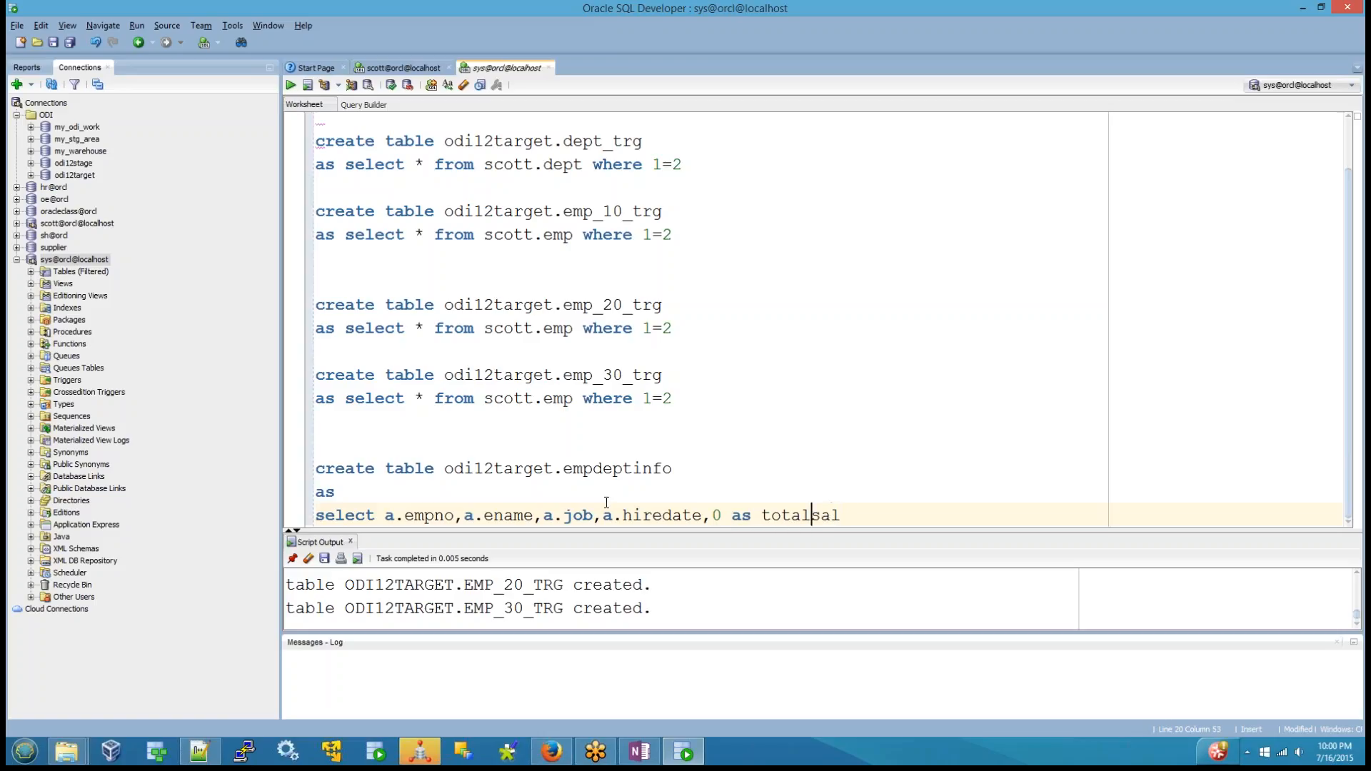
key(Left)
key(Left)
key(Left)
key(Left)
key(Left)
key(Left)
key(Left)
key(Left)
key(Left)
key(Left)
key(Left)
key(Left)
key(BackSpace)
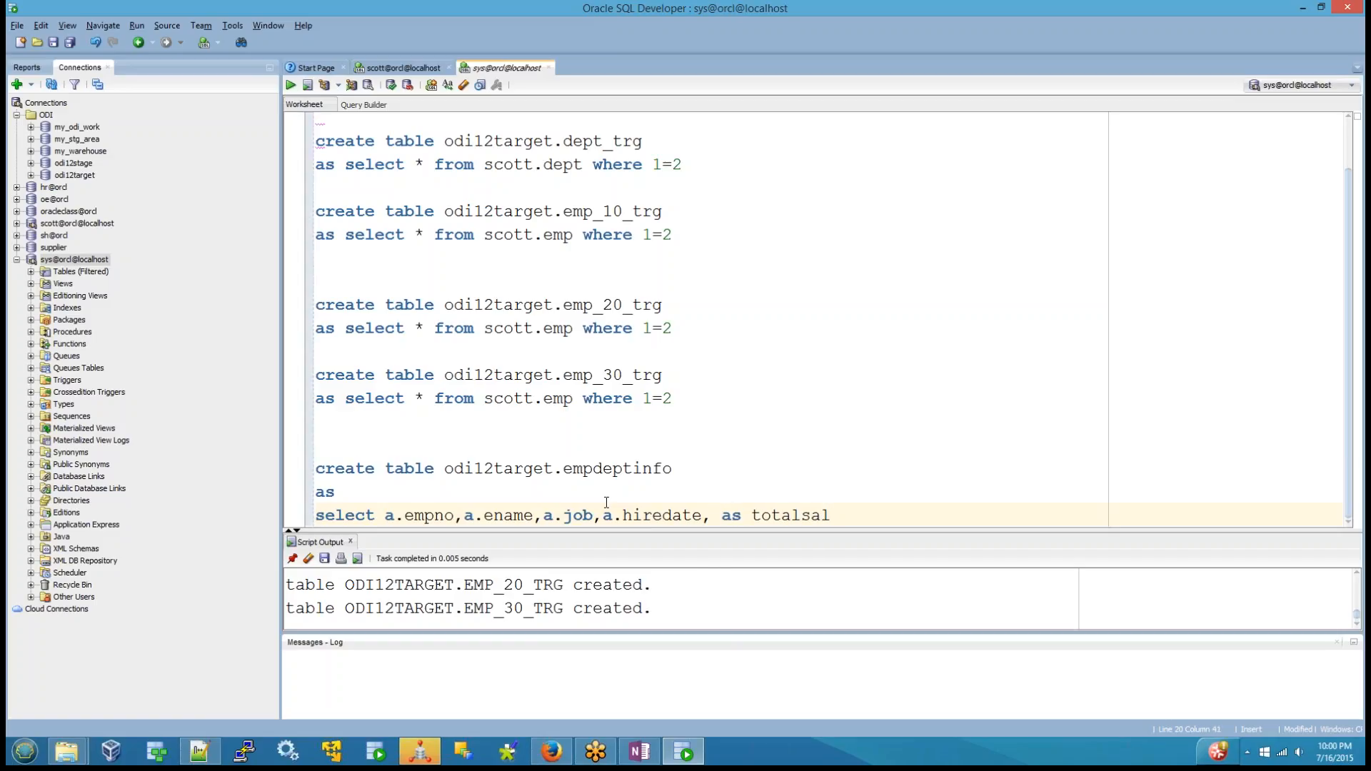
text(a.sal as totalsal)
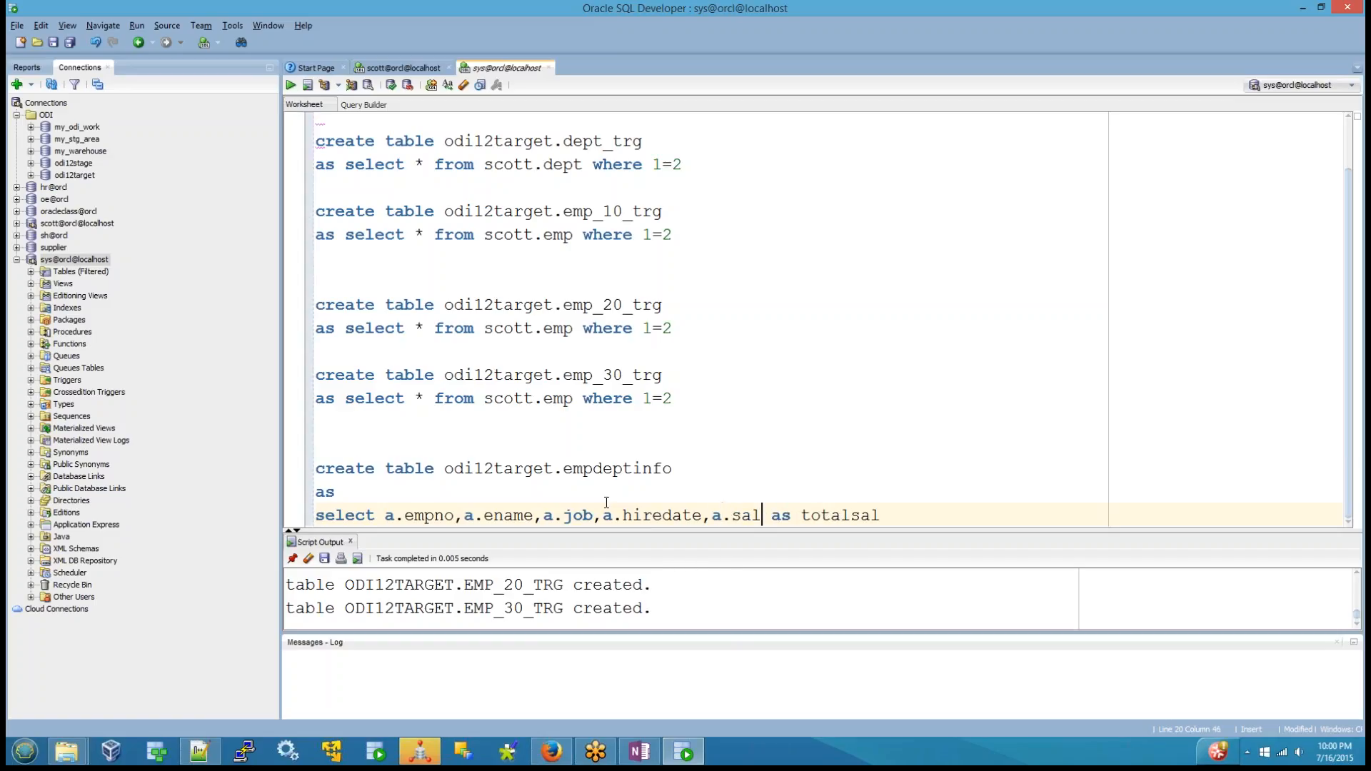
Finish the select list with the columns b.deptno, b.dname and b.loc
text(,)
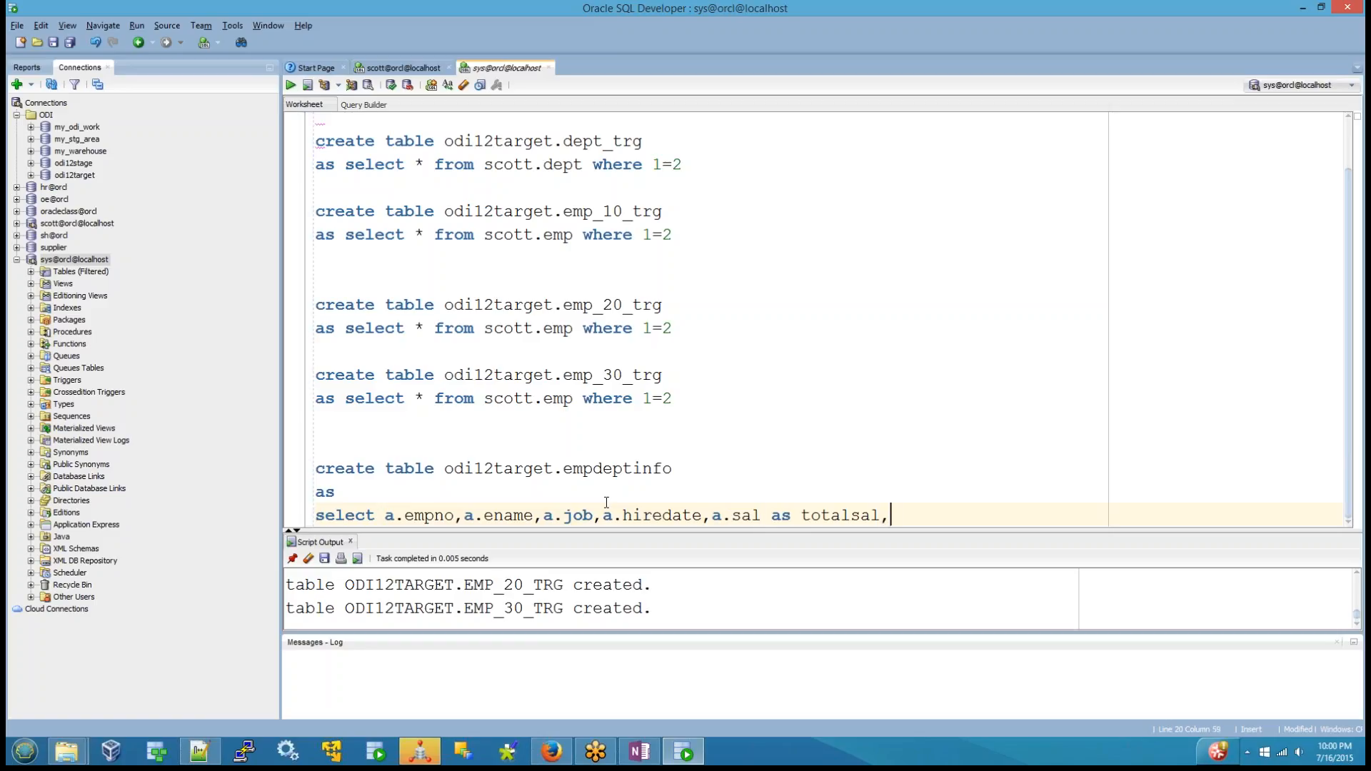
text(b.deptno,b.dname,)
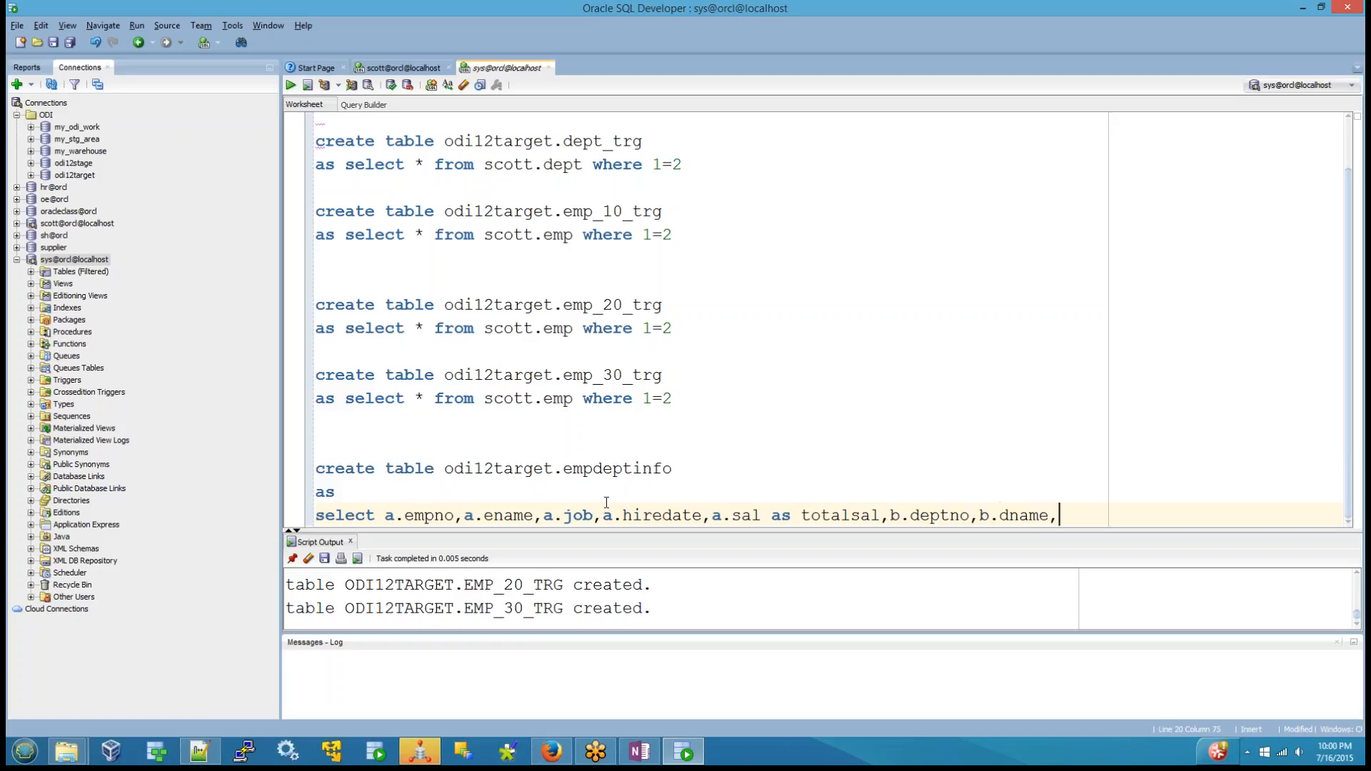
text(b.loc)
key(Return)
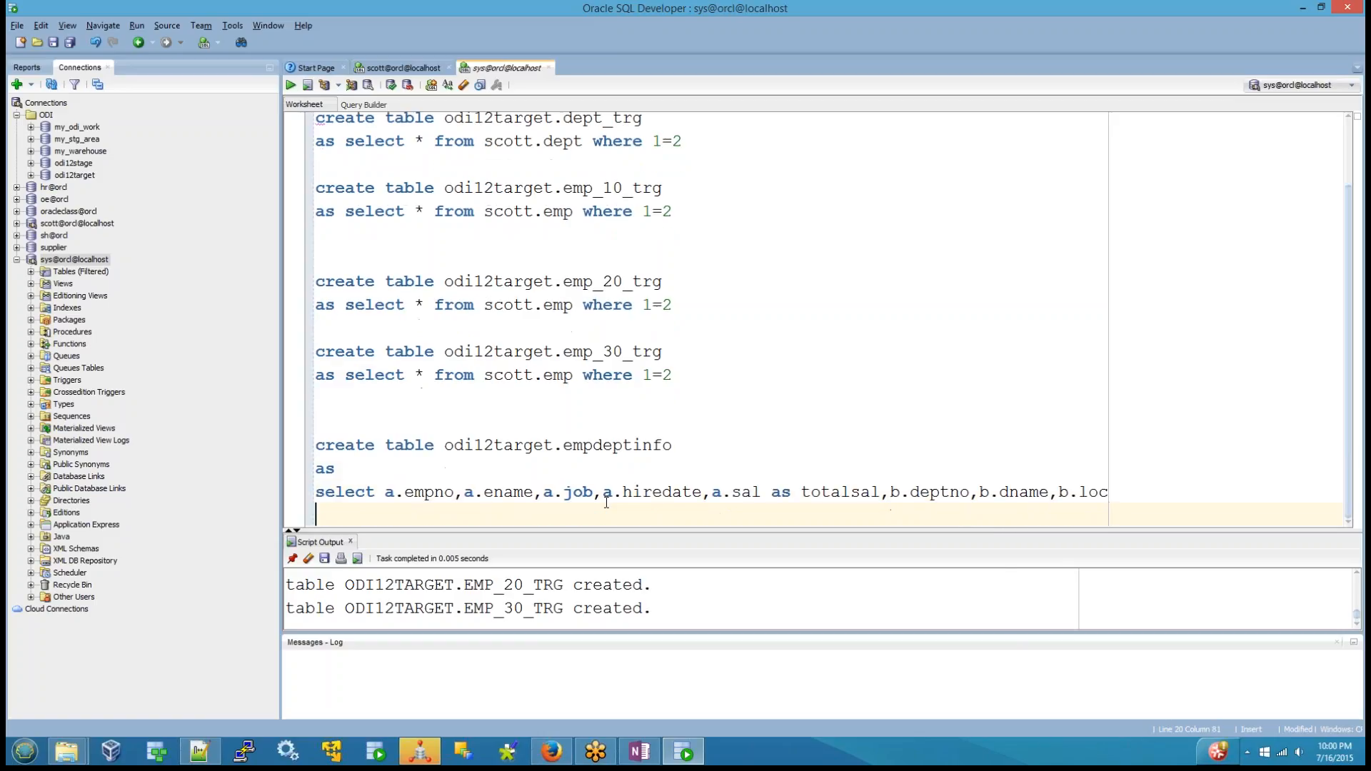
Add the from clause with tables emp aliased a and dept aliased b
text(from e)
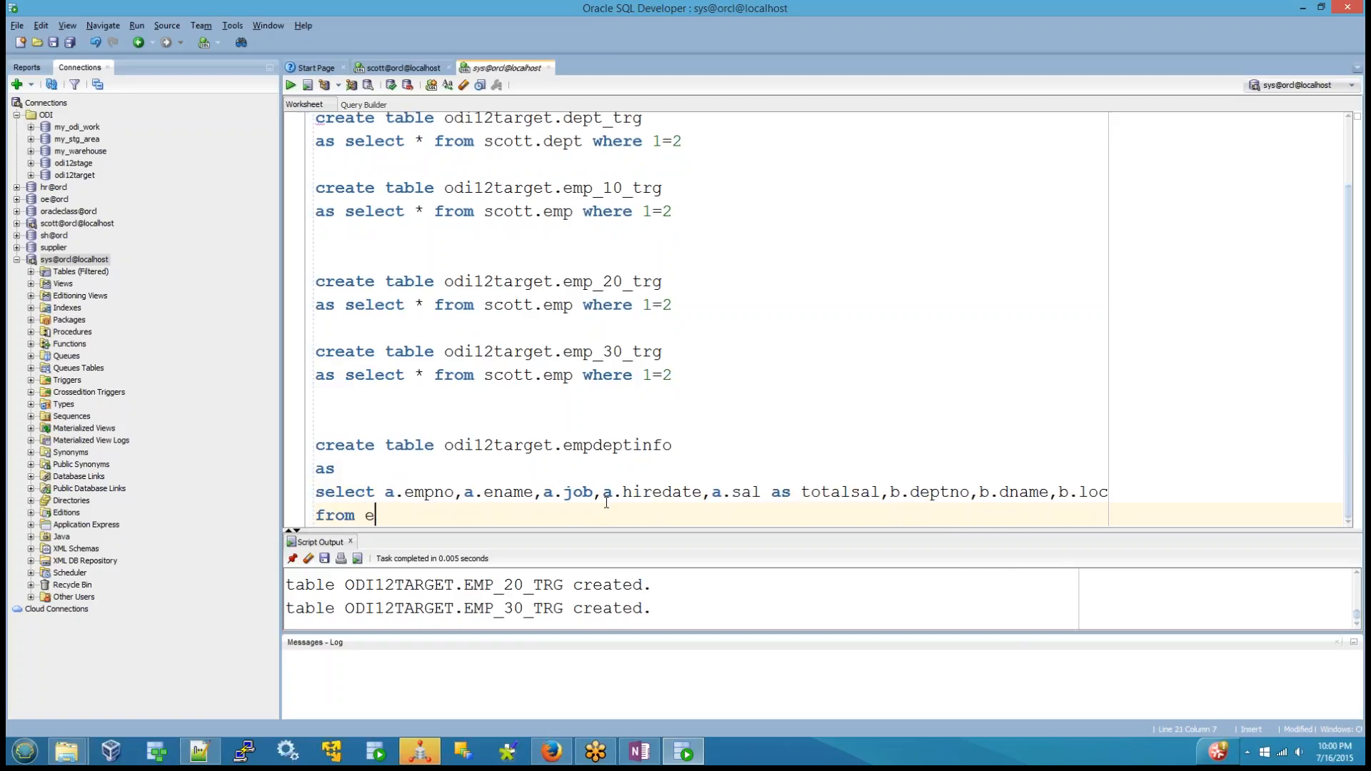
text(mp a.dept)
key(BackSpace)
key(BackSpace)
key(BackSpace)
key(BackSpace)
key(BackSpace)
text(,d)
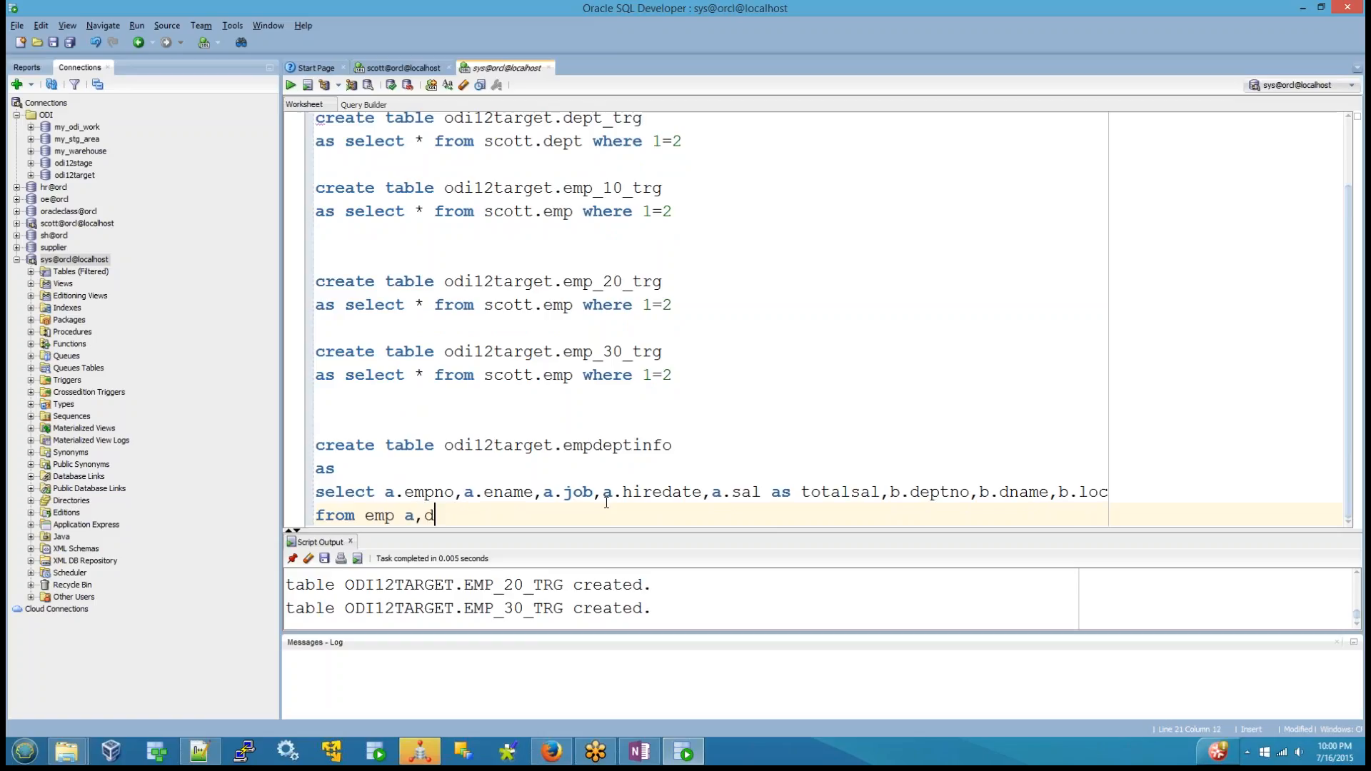
text(ept b)
key(Return)
Add the join condition where a.deptno=b.deptno to the empdeptinfo query
text(wher)
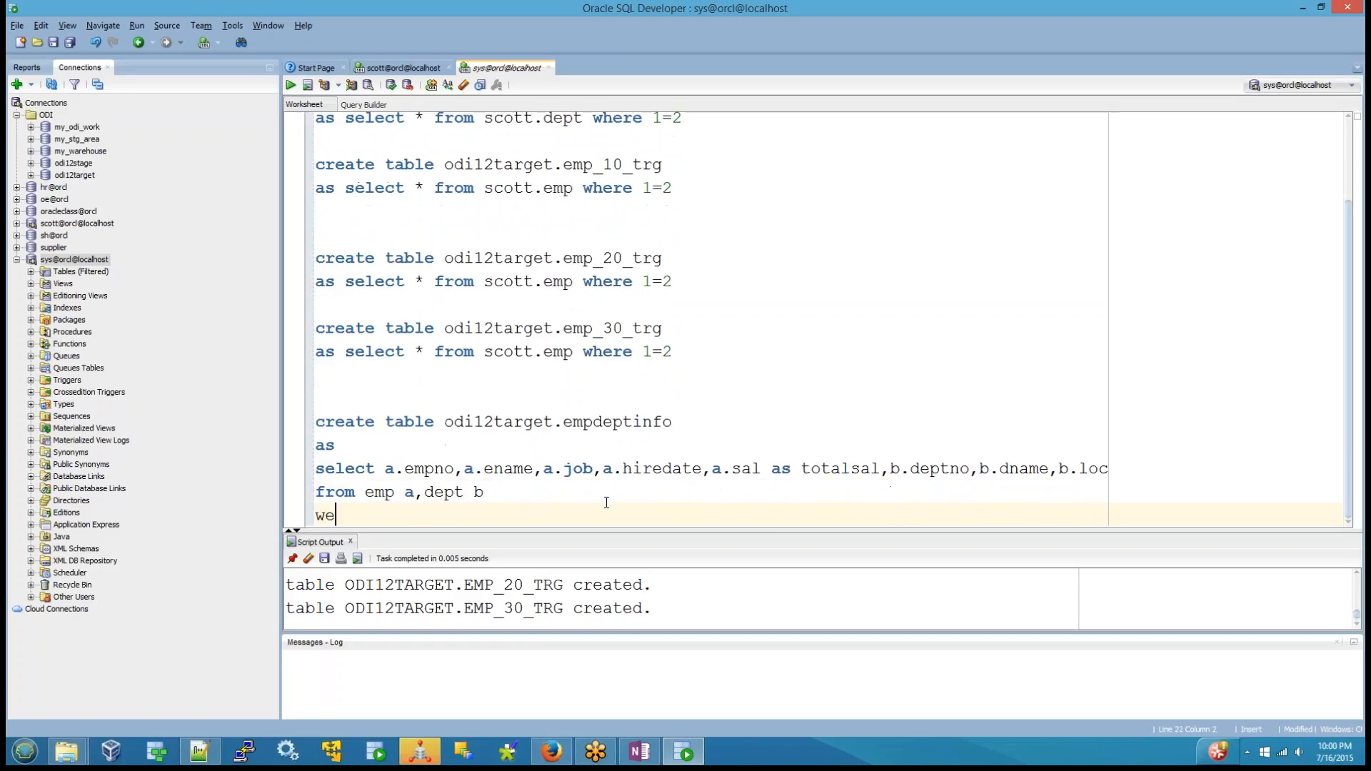
key(BackSpace)
key(BackSpace)
key(BackSpace)
text(here a.deptno=b.deptno)
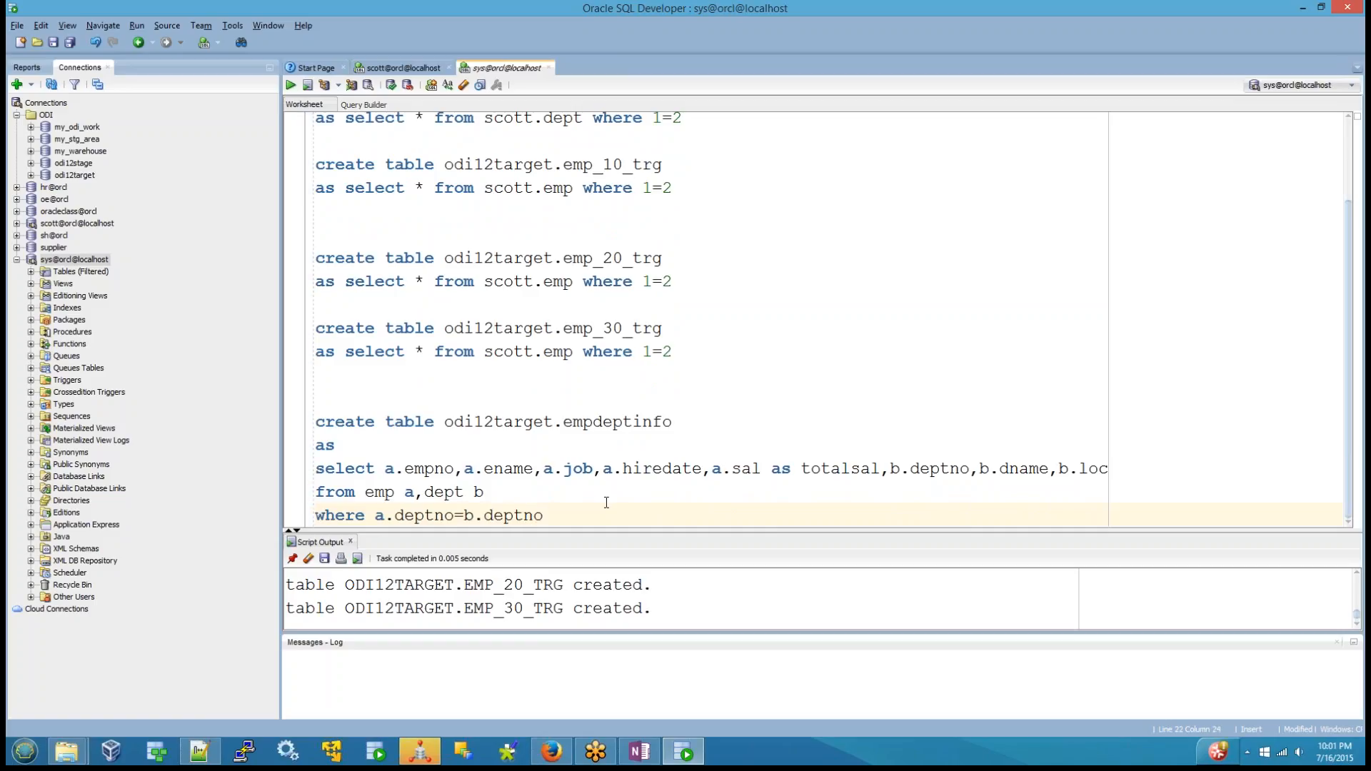
Prefix both emp and dept in the from clause with the scott schema
key(Up)
key(Left)
key(Left)
key(Left)
key(Left)
key(Left)
key(Left)
key(Left)
key(Left)
key(Left)
key(Left)
key(Left)
key(Left)
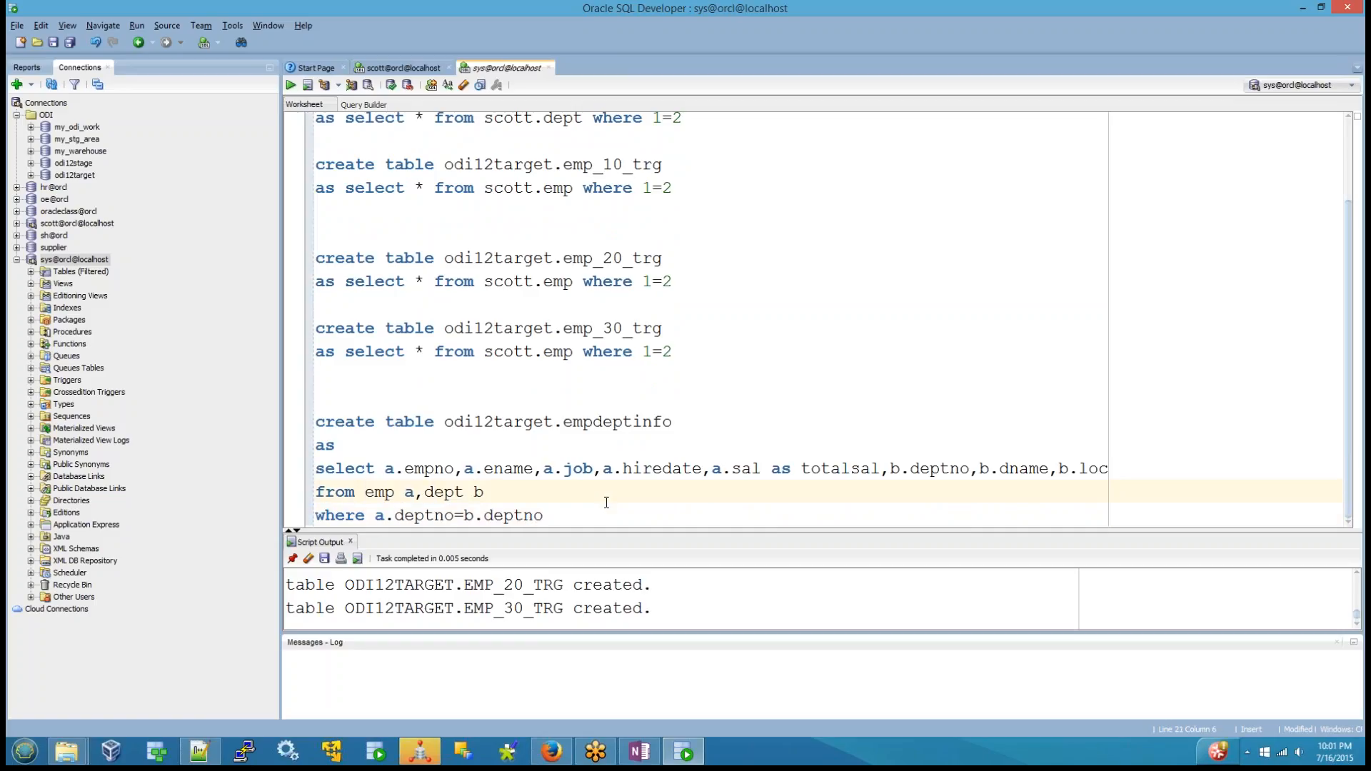
text(scott.)
key(Right)
key(Right)
key(Right)
key(Right)
key(Right)
key(Right)
text(scott.)
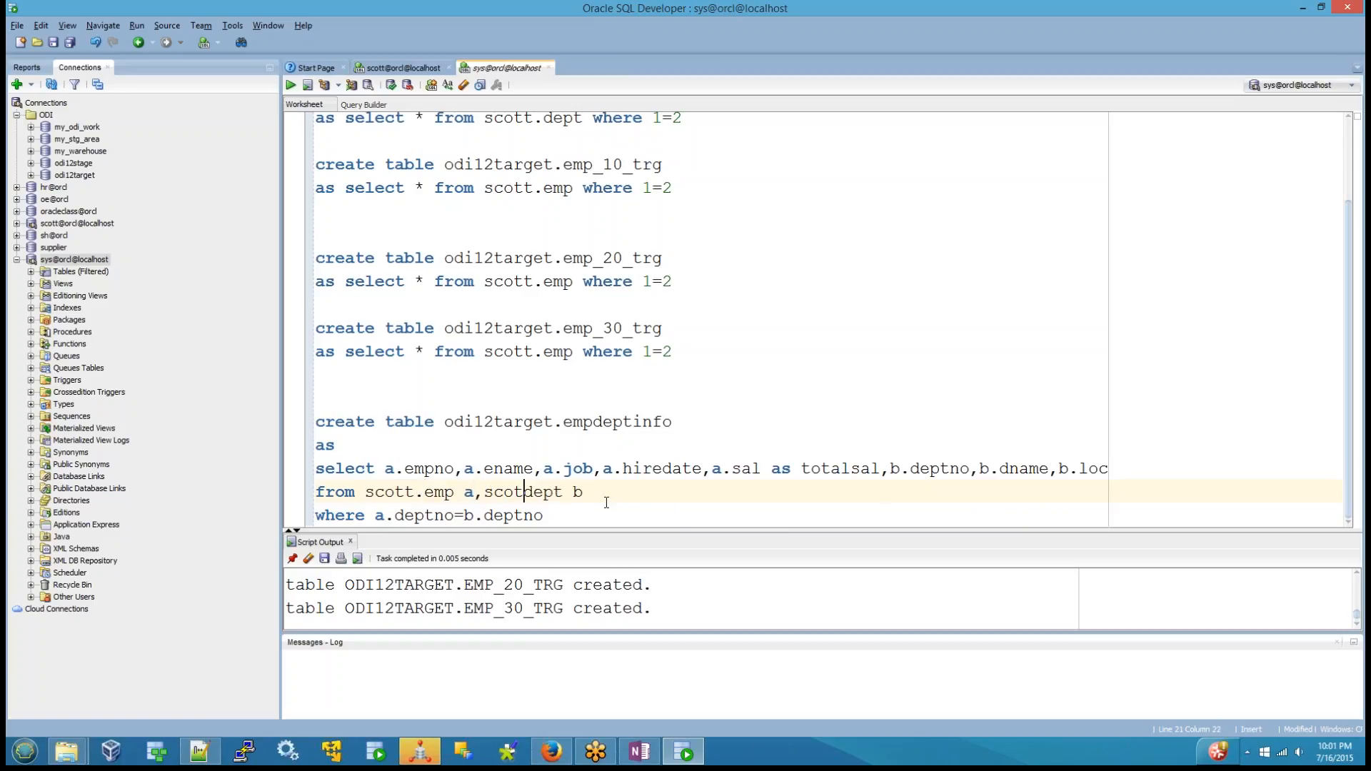
Select the whole create table odi12target.empdeptinfo statement and run only that statement
key(Down)
key(shift+Up)
key(shift+Up)
key(shift+Up)
key(shift+Up)
key(shift+Up)
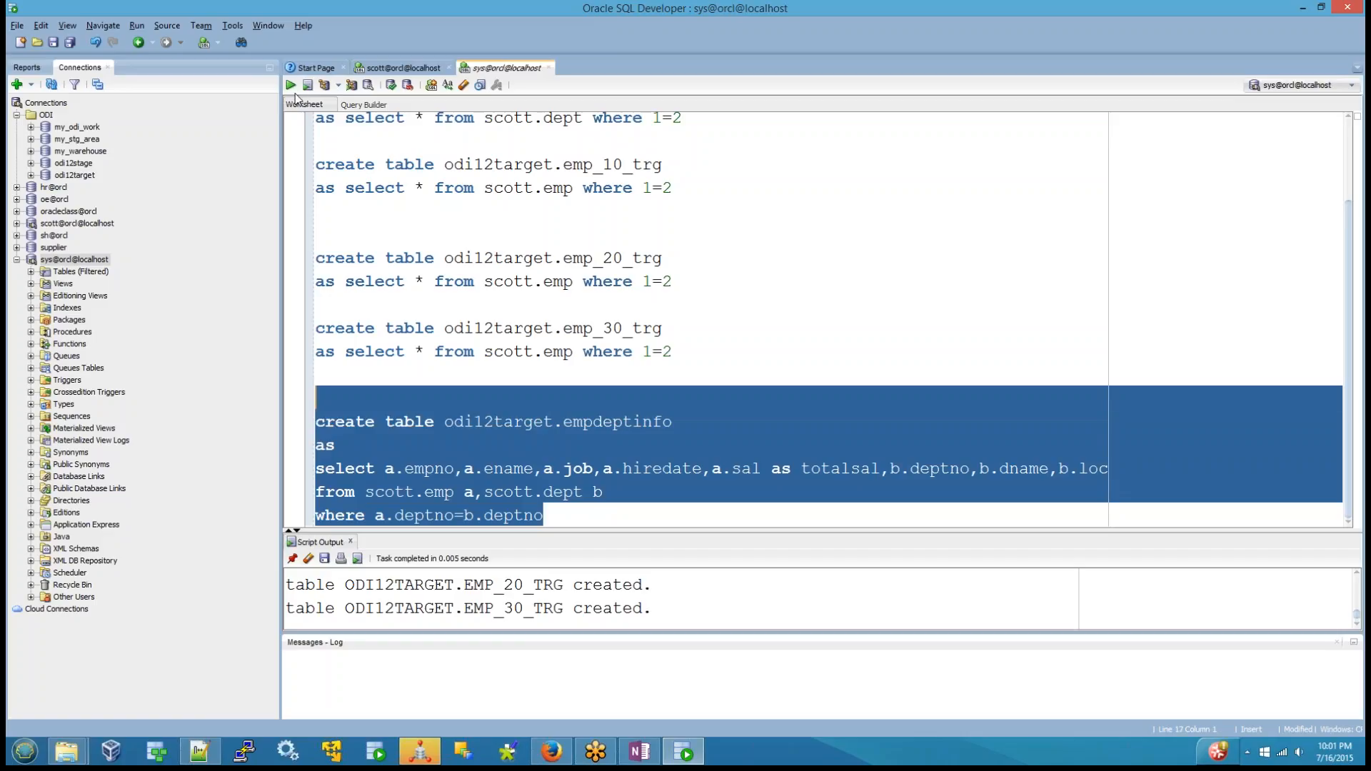
click(291, 85)
End the empdeptinfo statement with a semicolon and leave blank lines below it
click(626, 516)
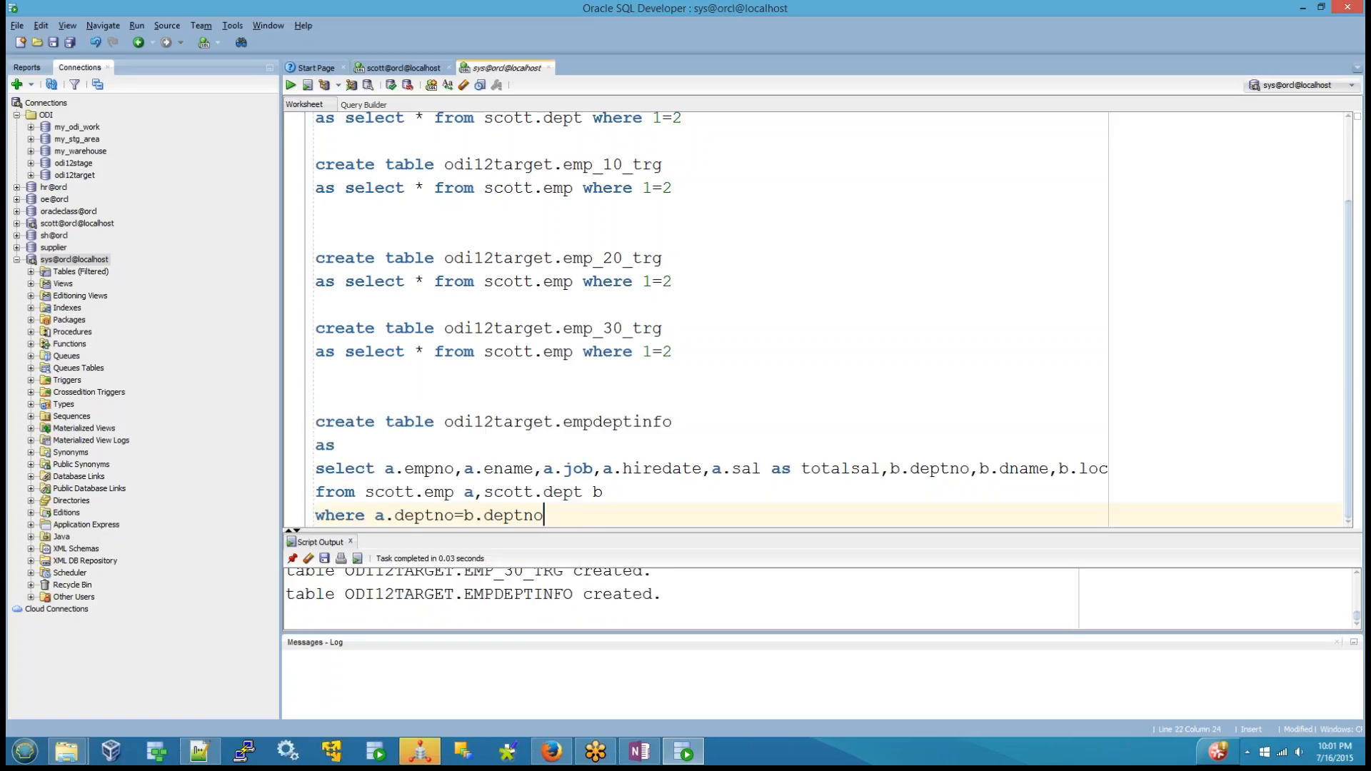
text(;)
key(Return)
key(Return)
key(Return)
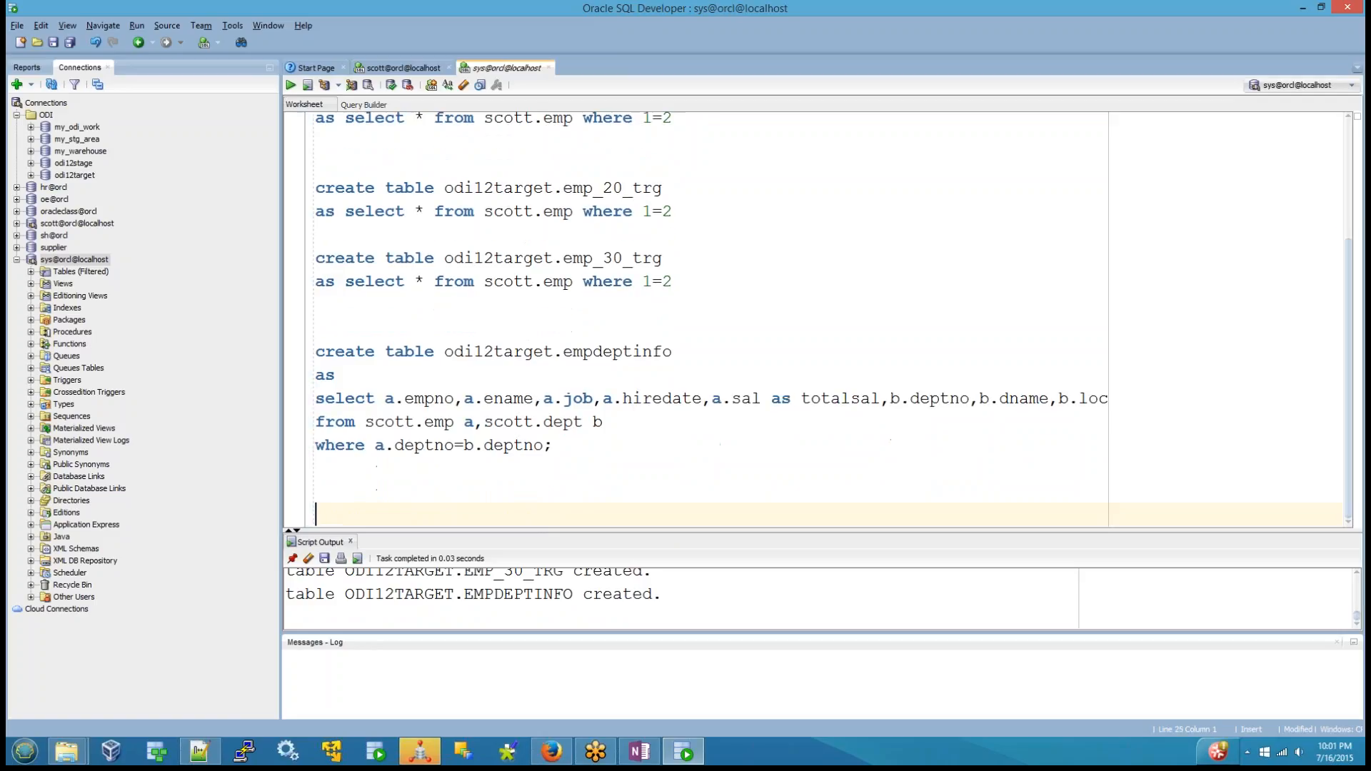
Start another statement that reads create table odi12target.deptwisedetails as
text(create table odi)
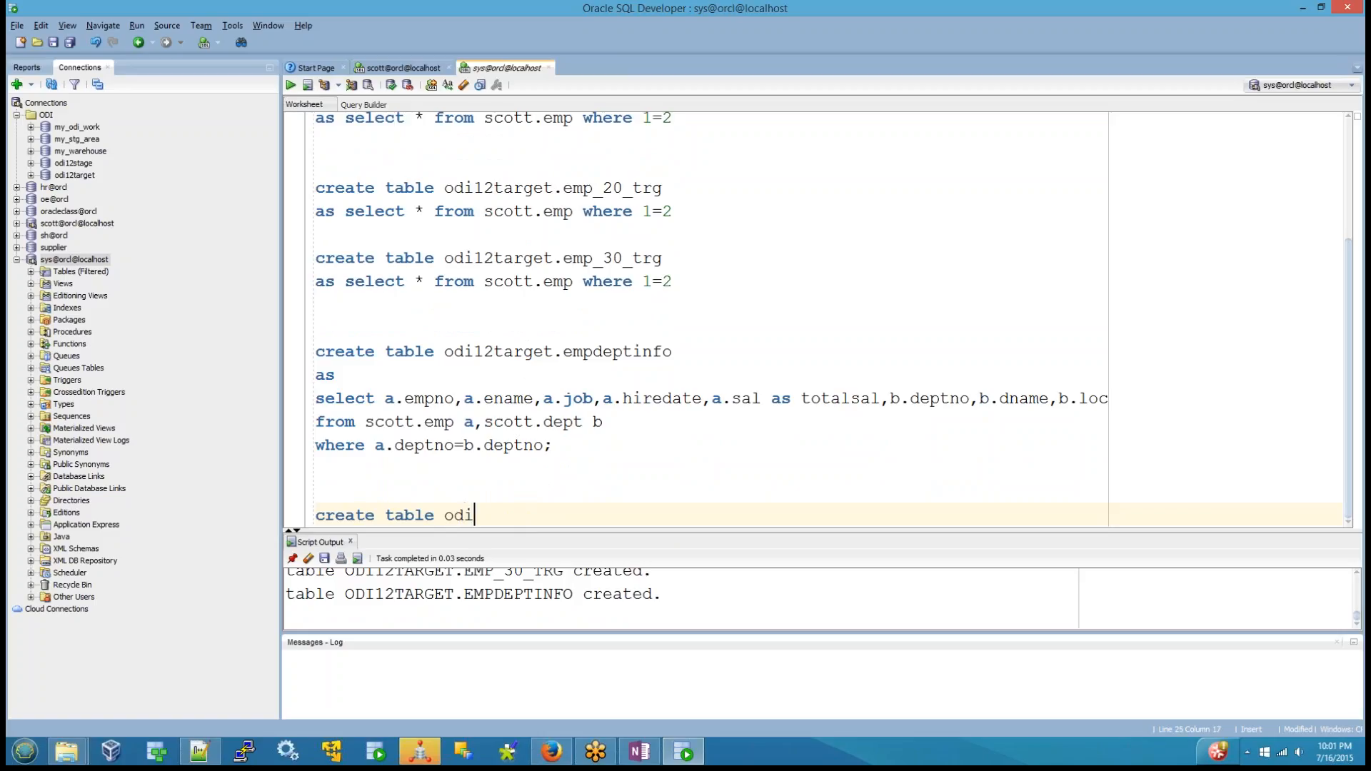
text(l2target.deptcou)
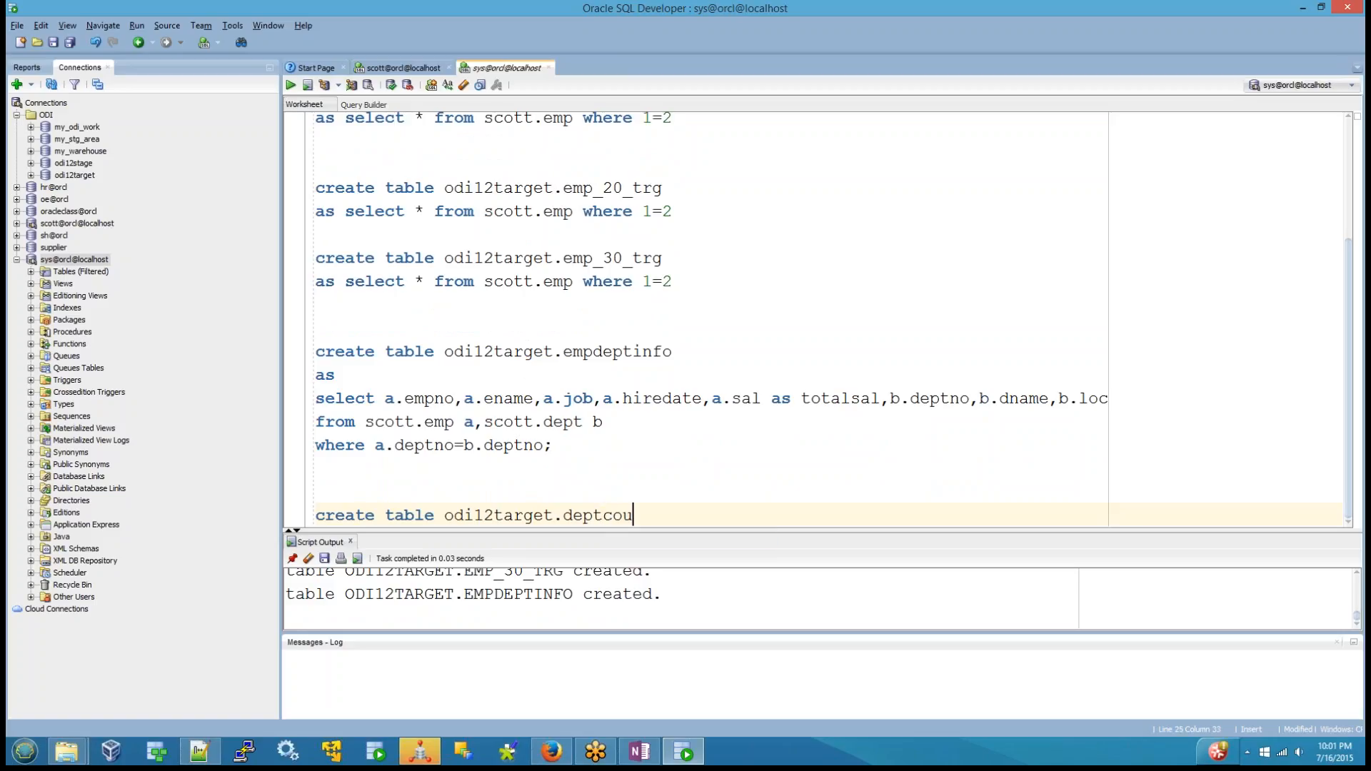
key(BackSpace)
key(BackSpace)
key(BackSpace)
key(BackSpace)
key(BackSpace)
text(ptwisedetils)
key(Left)
key(Left)
text(a)
key(Left)
key(Left)
key(Left)
key(Left)
key(Left)
key(Left)
key(Left)
key(Left)
key(Left)
key(Left)
key(Left)
key(Left)
key(End)
key(Return)
text(as)
key(Return)
Begin the deptwisedetails query by selecting deptno and count(*) with the alias empcnt
text(sele)
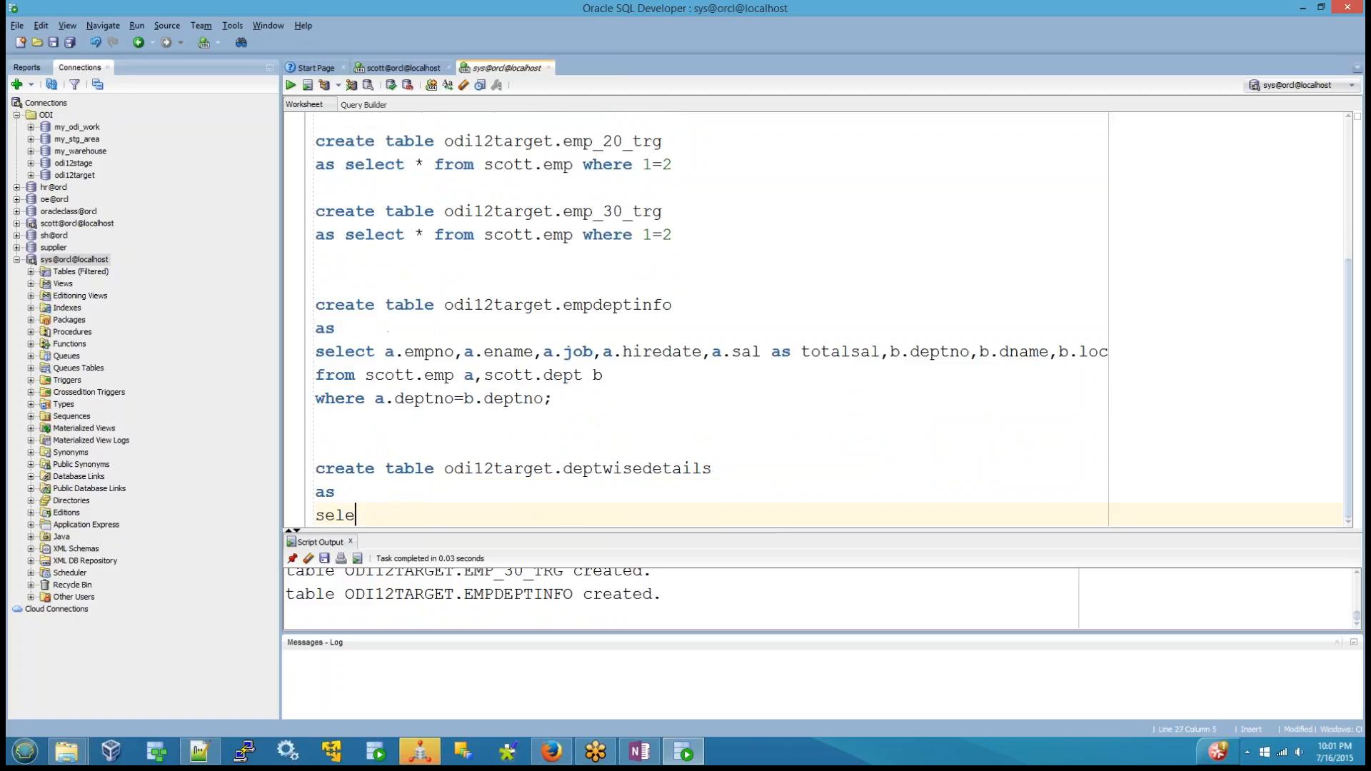
text(ct deptno,count(*) em)
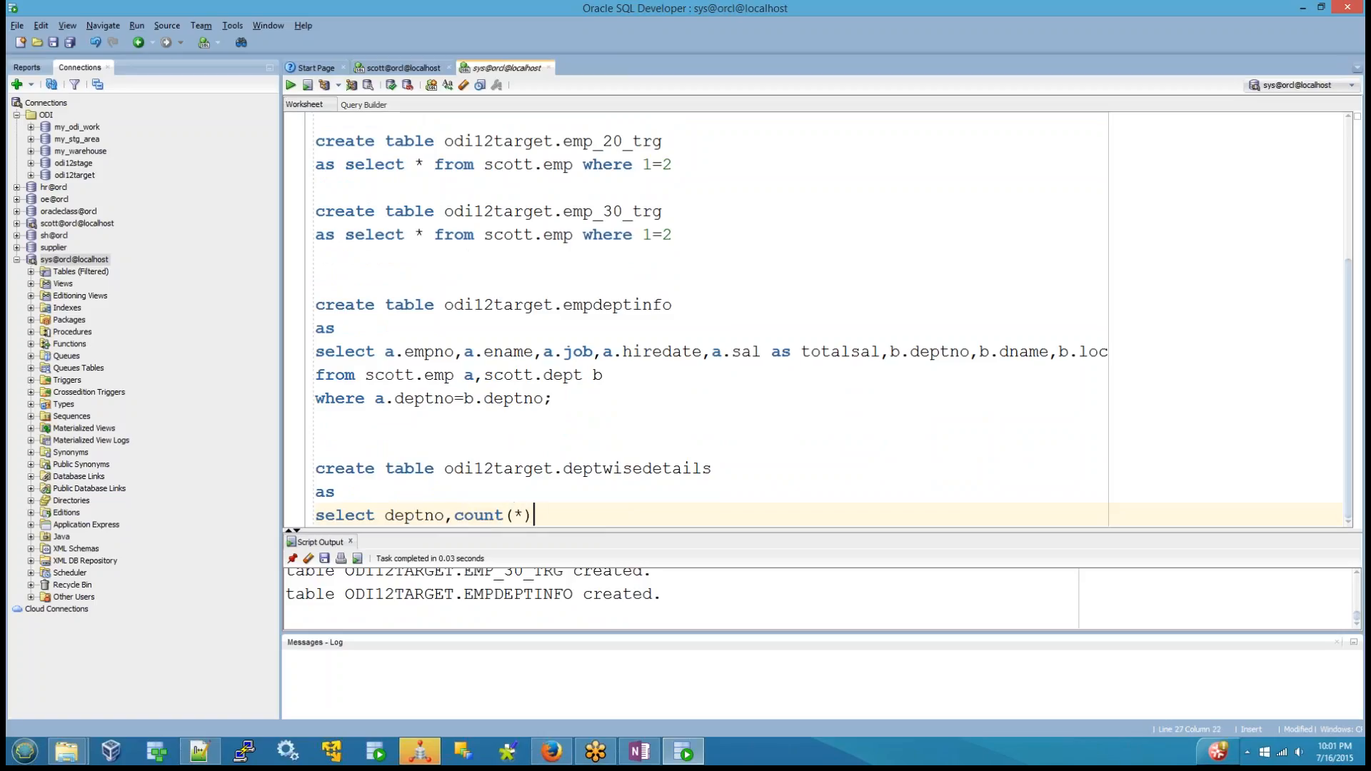
text(pc)
text(nt)
Add sum(sal) with the alias sum_of_sal to the deptwisedetails select list
text(,count)
key(BackSpace)
key(BackSpace)
key(BackSpace)
key(BackSpace)
key(BackSpace)
text(sum(sal) )
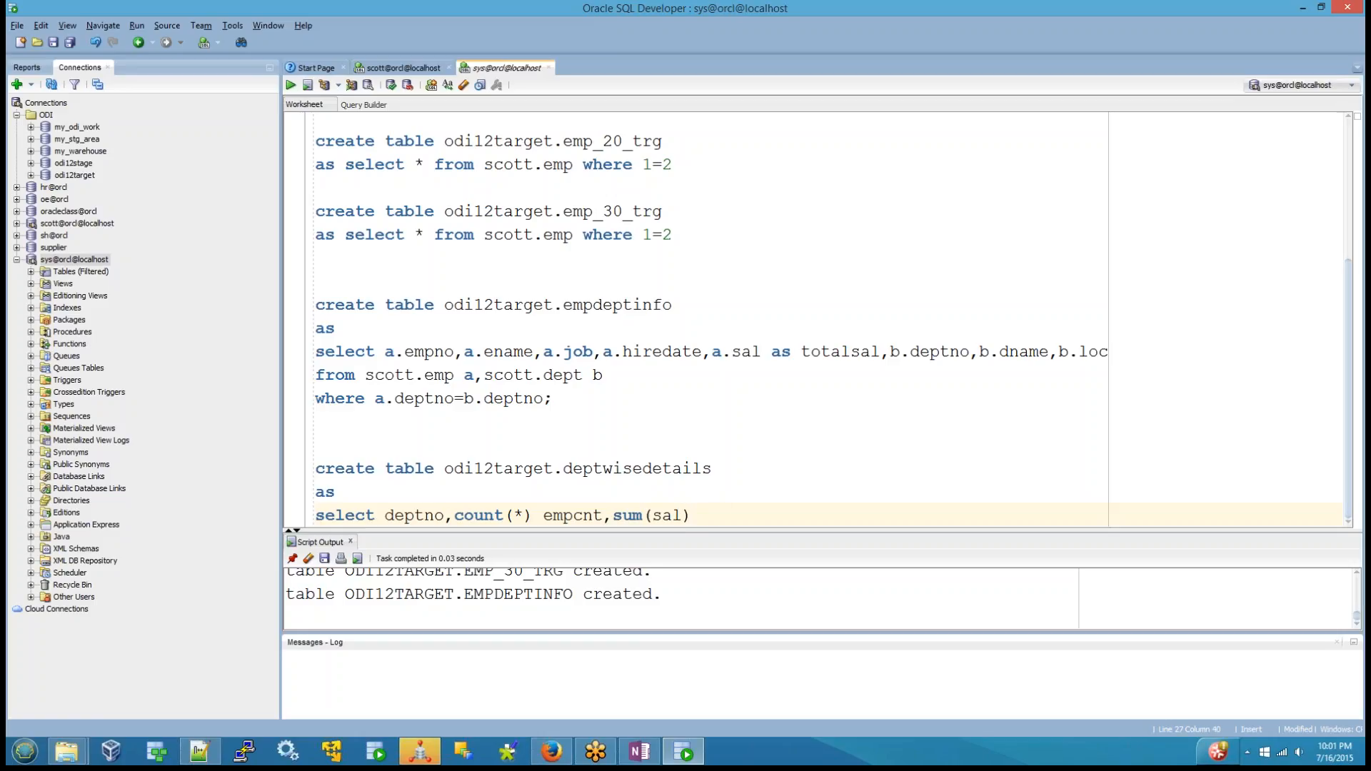
text(as)
key(BackSpace)
text(sal)
key(BackSpace)
key(BackSpace)
text(um_of_sal)
key(Return)
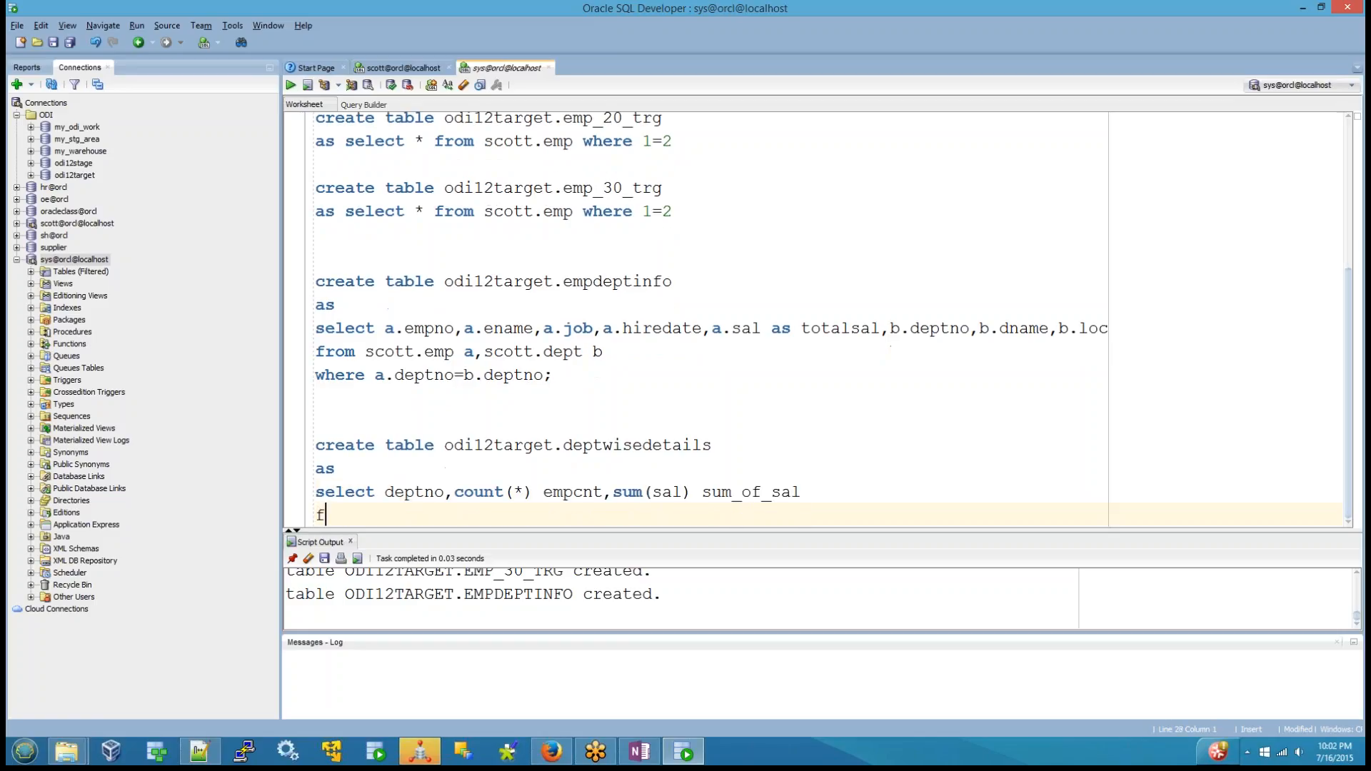
Complete the deptwisedetails query with from emp and group by deptno
text(from emp)
key(Return)
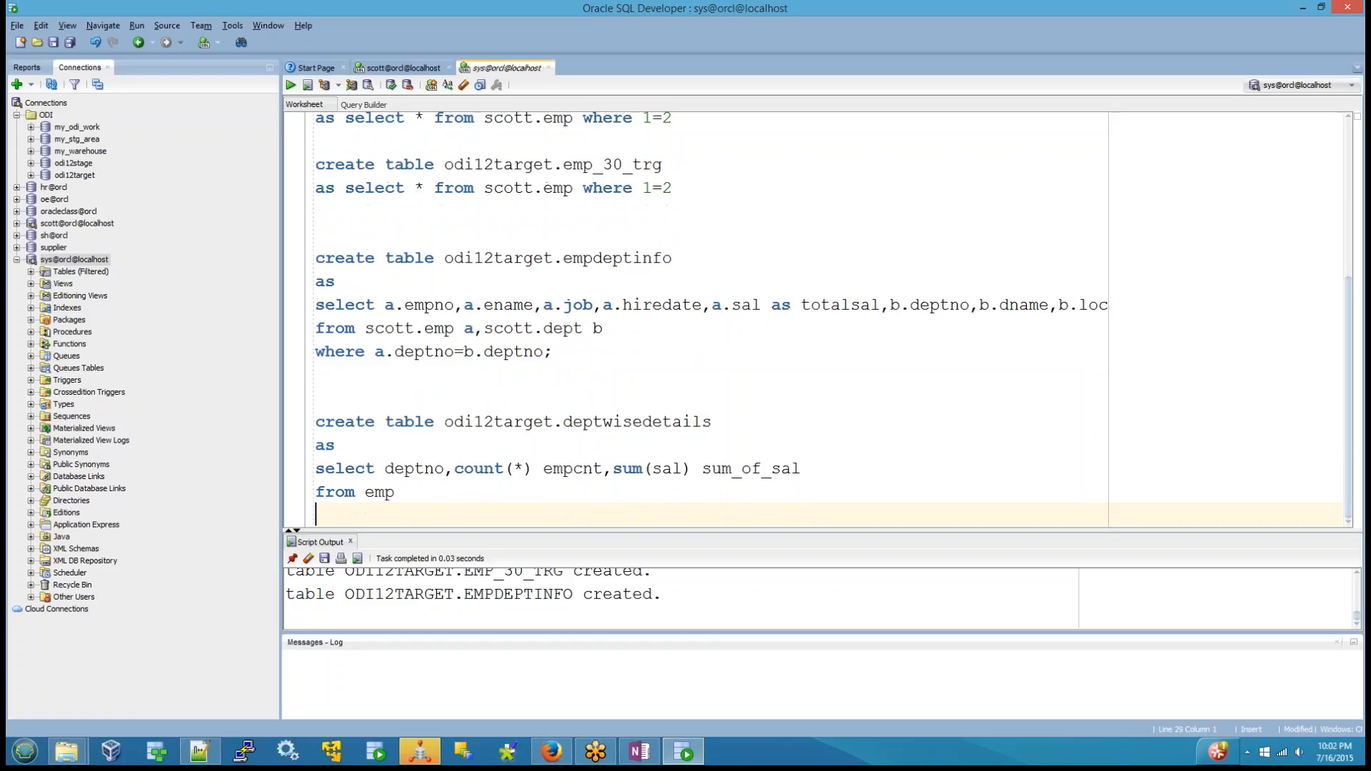
text(group by deptno)
key(Return)
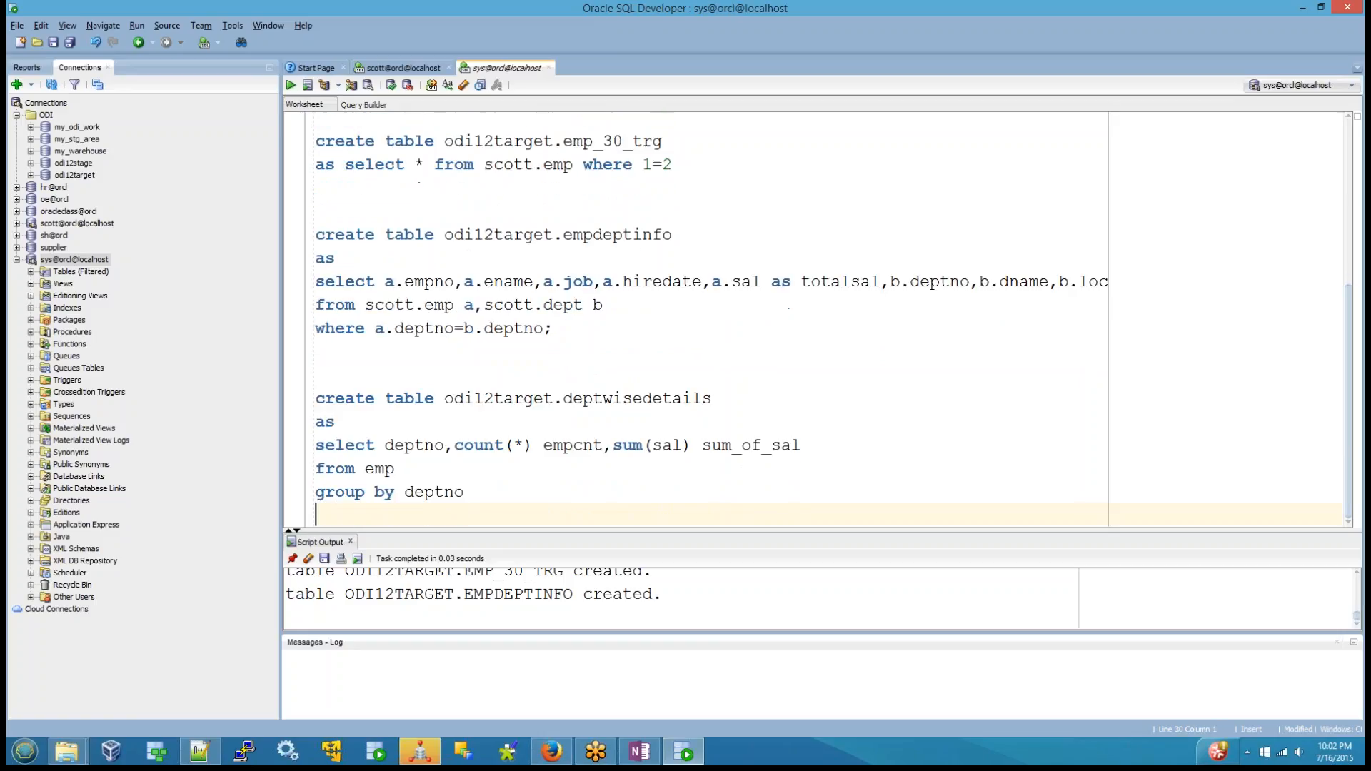
Insert the condition where 1=2 between the from and group by lines of the deptwisedetails query
click(317, 469)
key(Return)
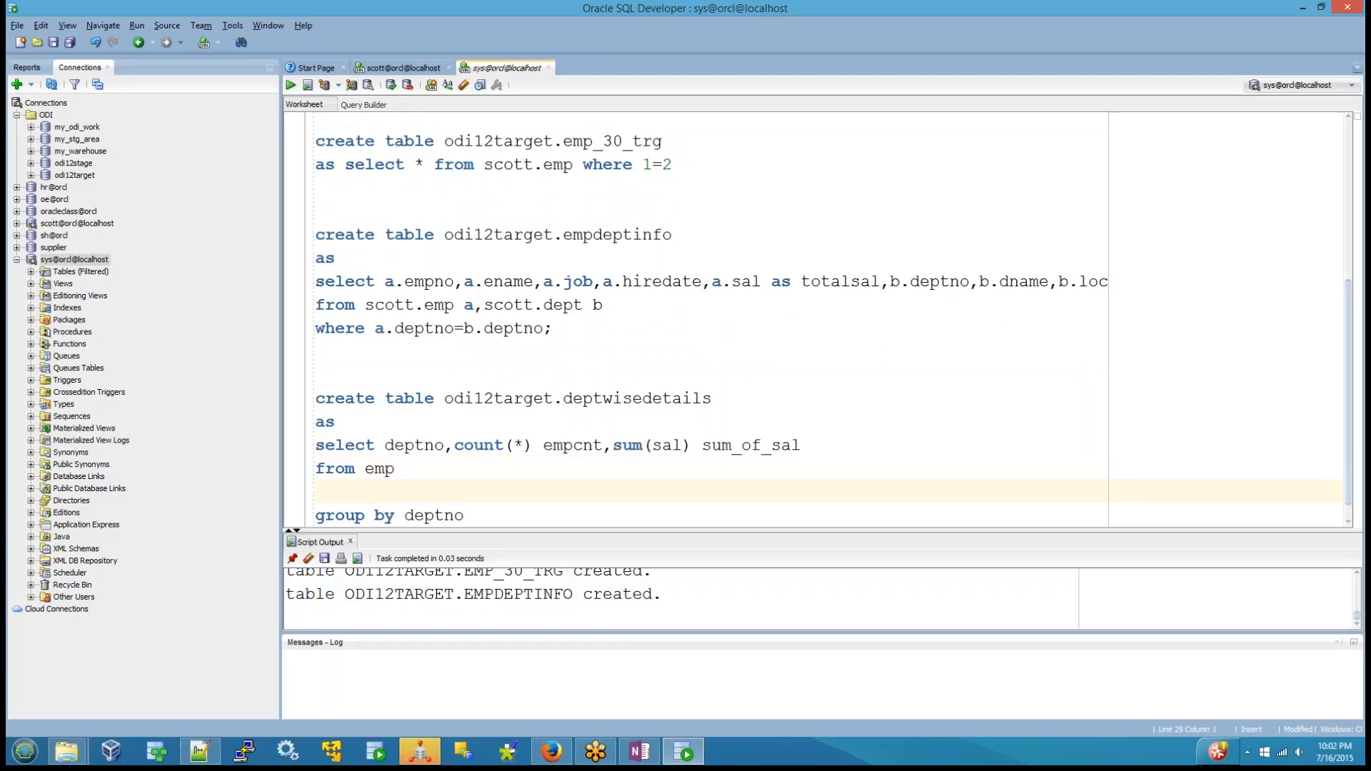
text(where )
text(1-)
text(2)
key(Down)
key(End)
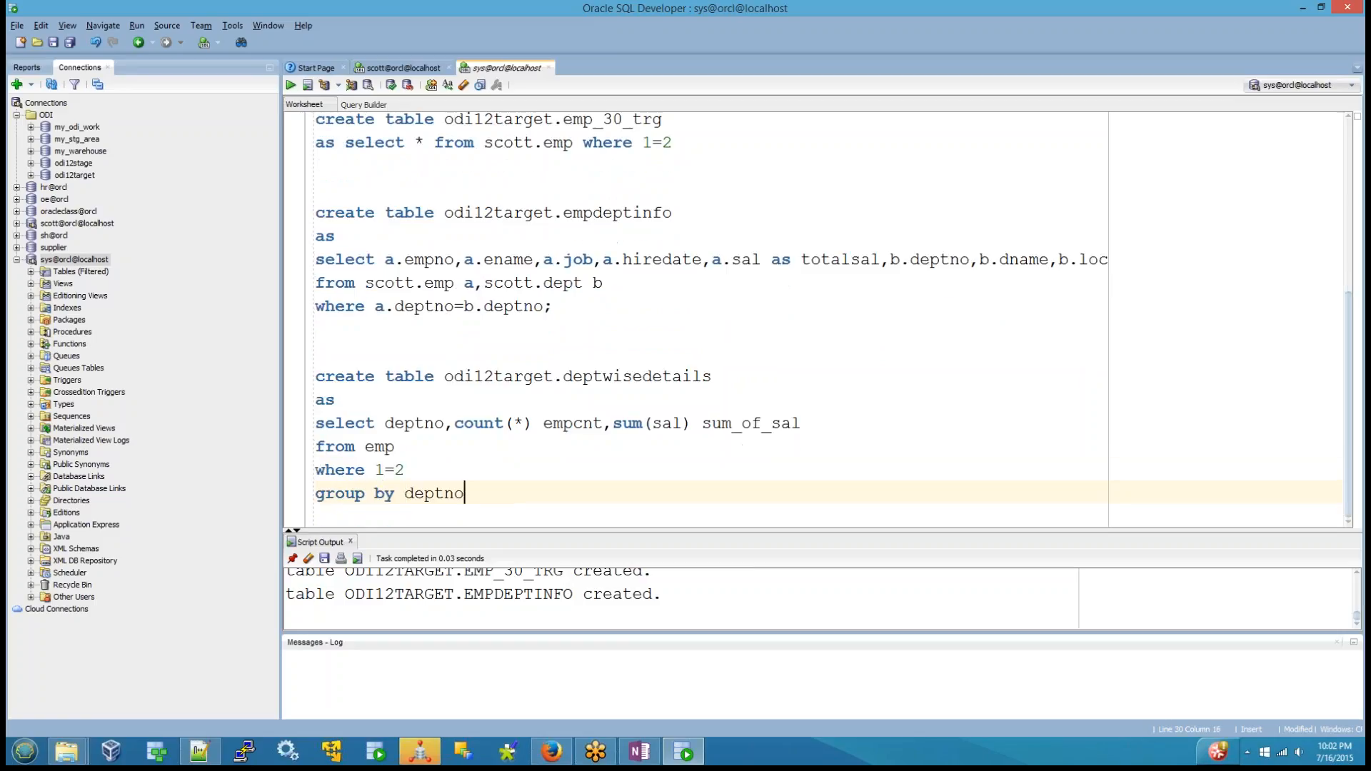
Try to run the create table odi12target.deptwisedetails statement, and enlarge the script output to read the result
key(shift+Up)
key(shift+Up)
key(shift+Up)
key(shift+Up)
key(shift+Up)
key(shift+Up)
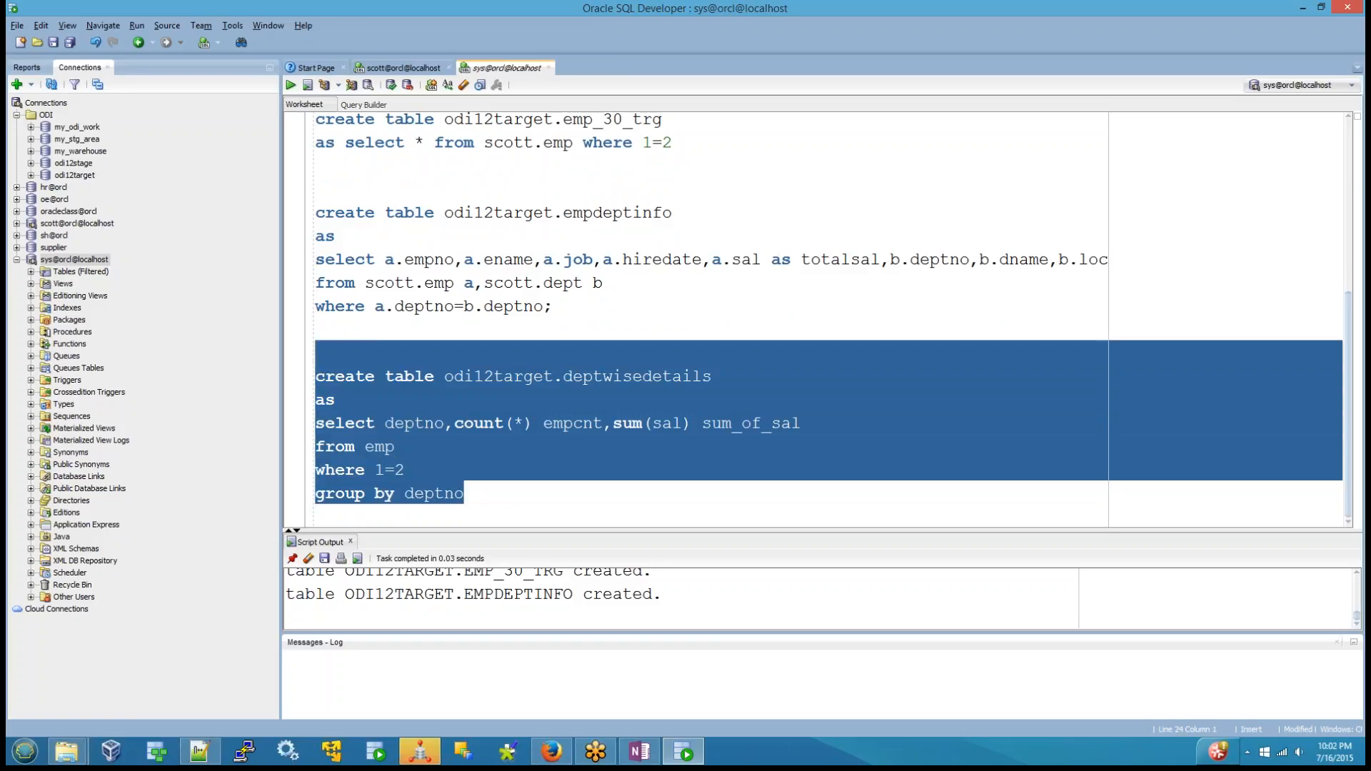
click(295, 86)
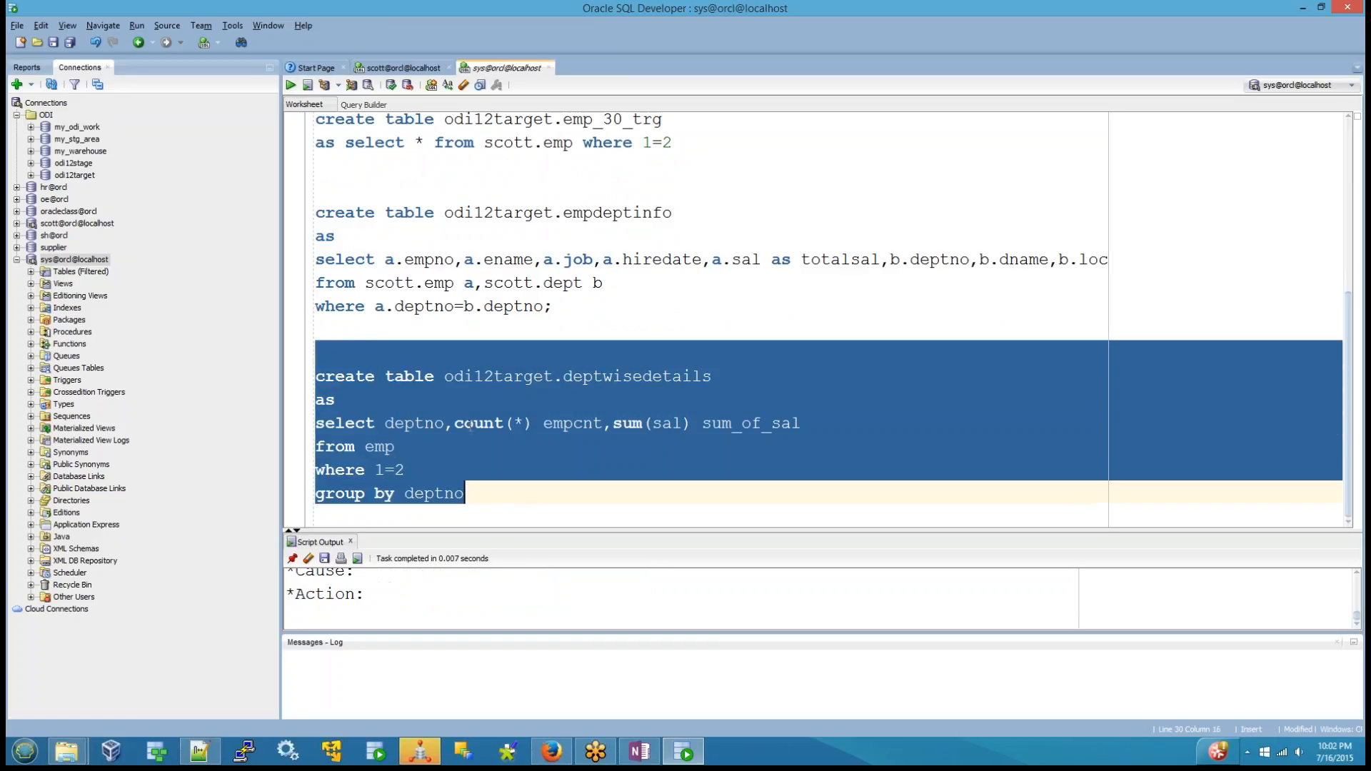
drag(532, 533, 549, 453)
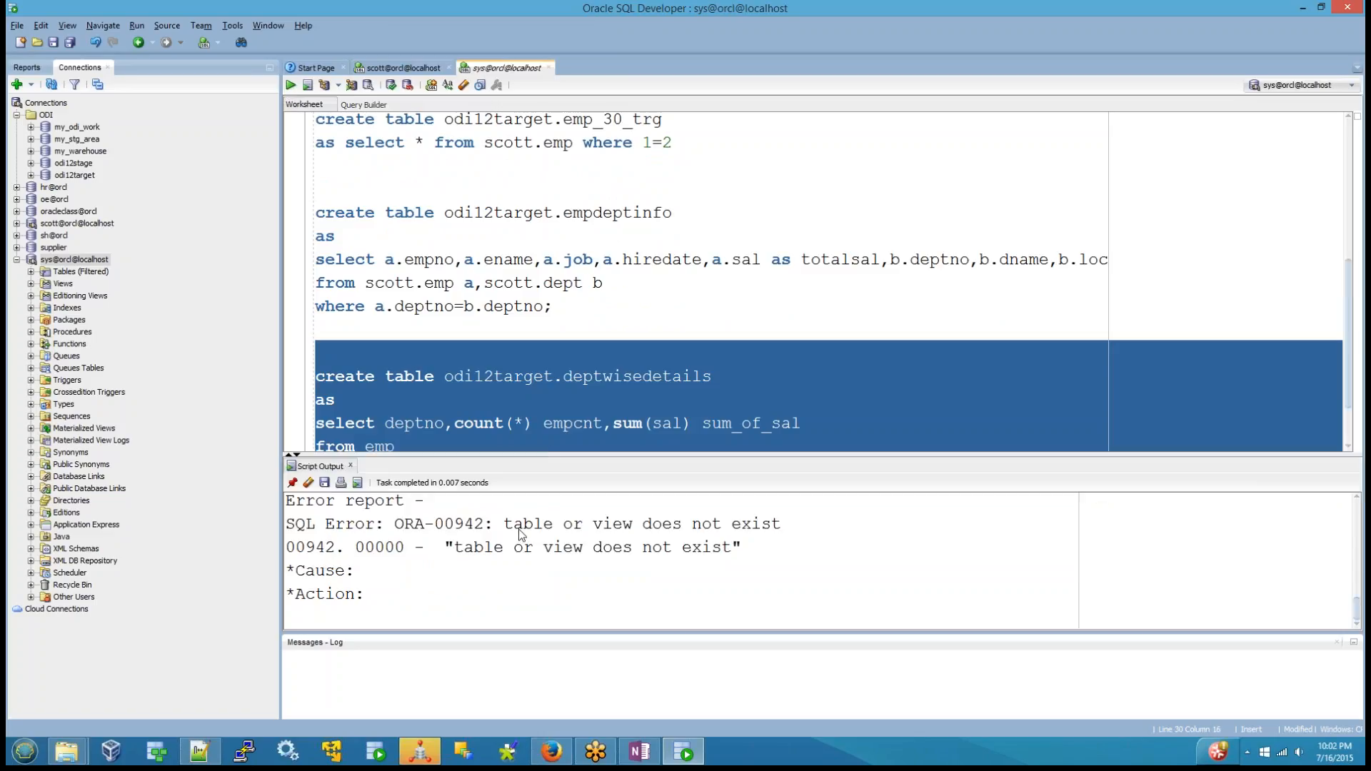
Qualify emp as scott.emp in the deptwisedetails statement, run the statement, and close the script output
scroll(447, 412, down, 1)
click(365, 369)
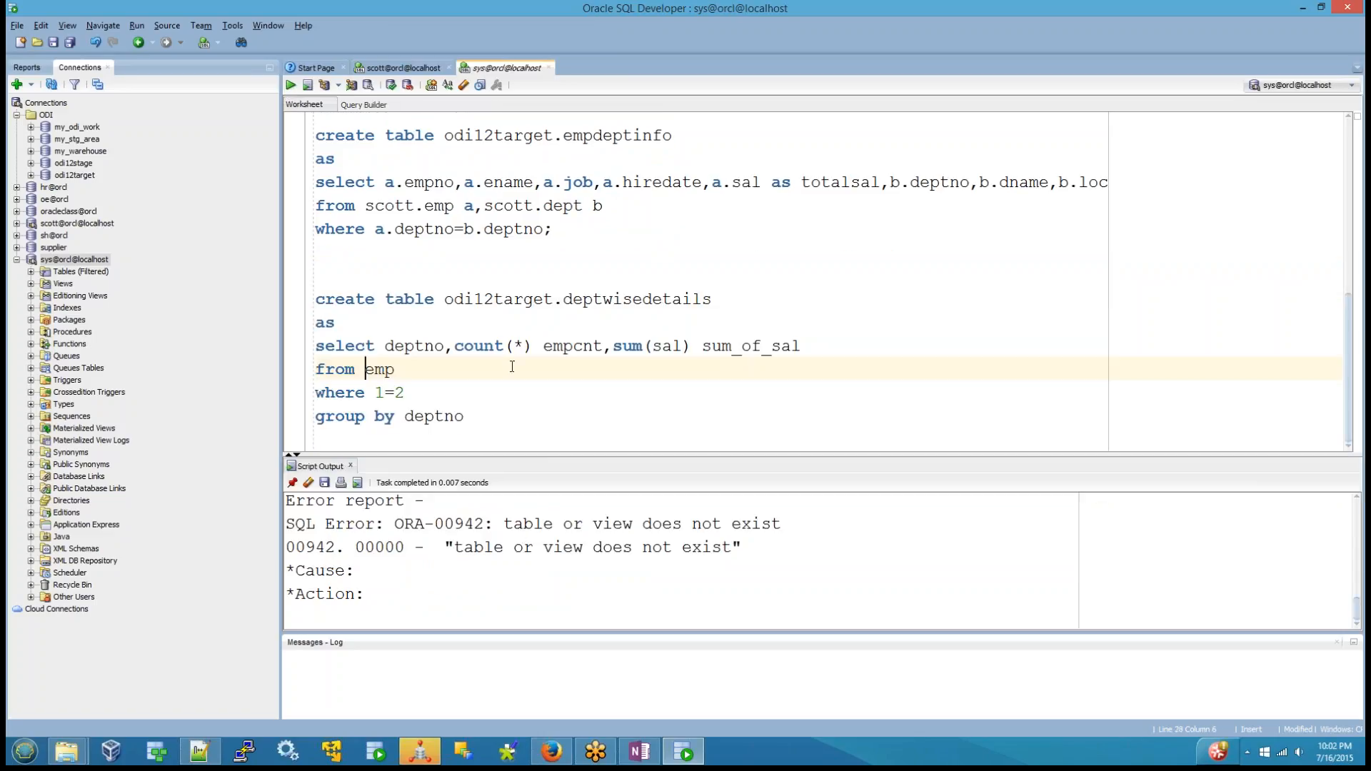
text(scott.)
drag(492, 419, 315, 298)
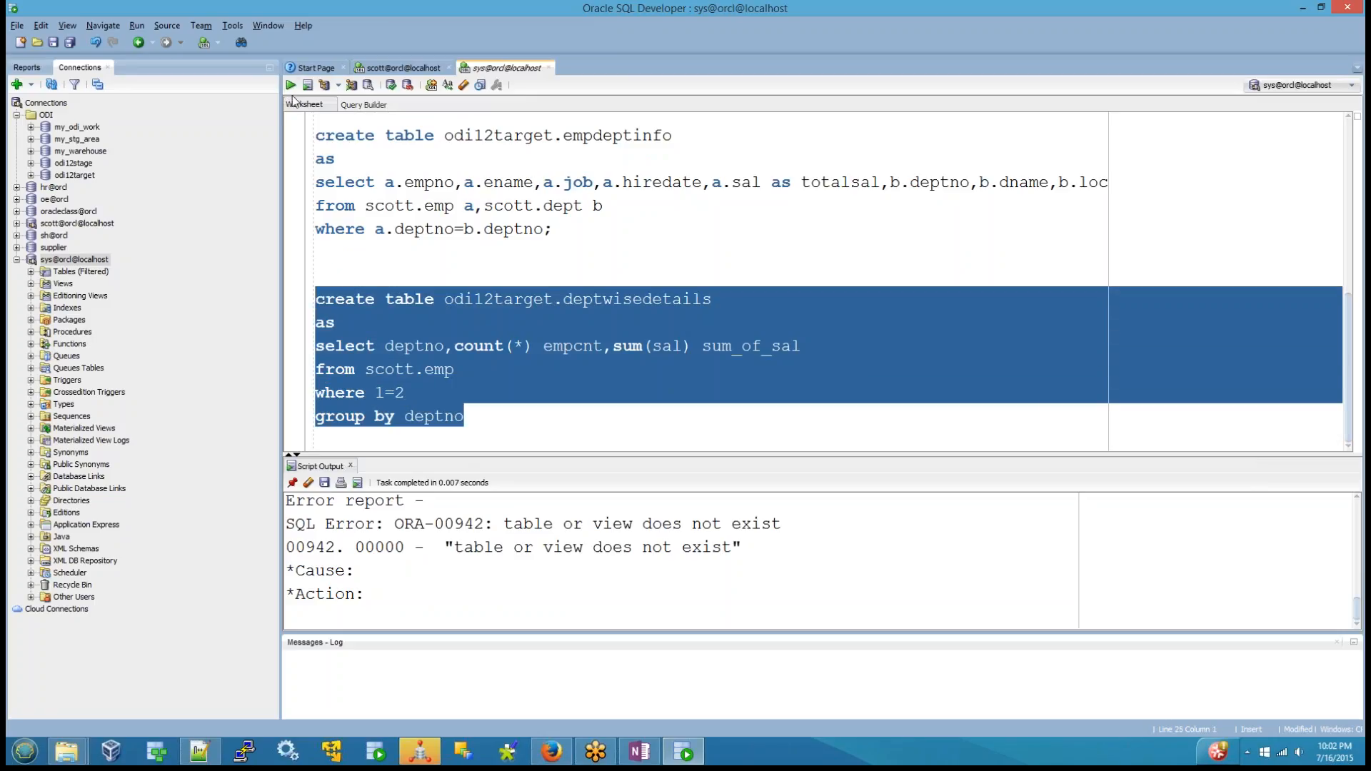
click(291, 85)
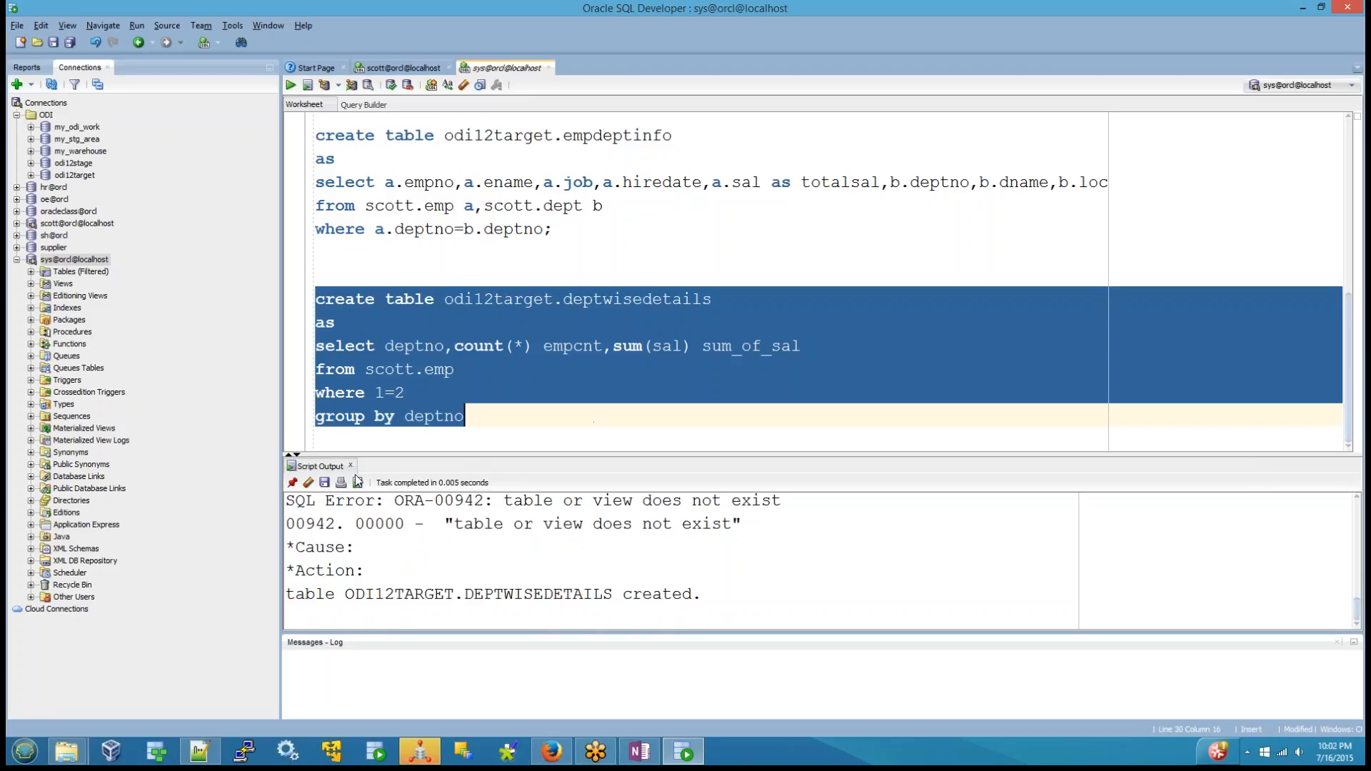
click(350, 467)
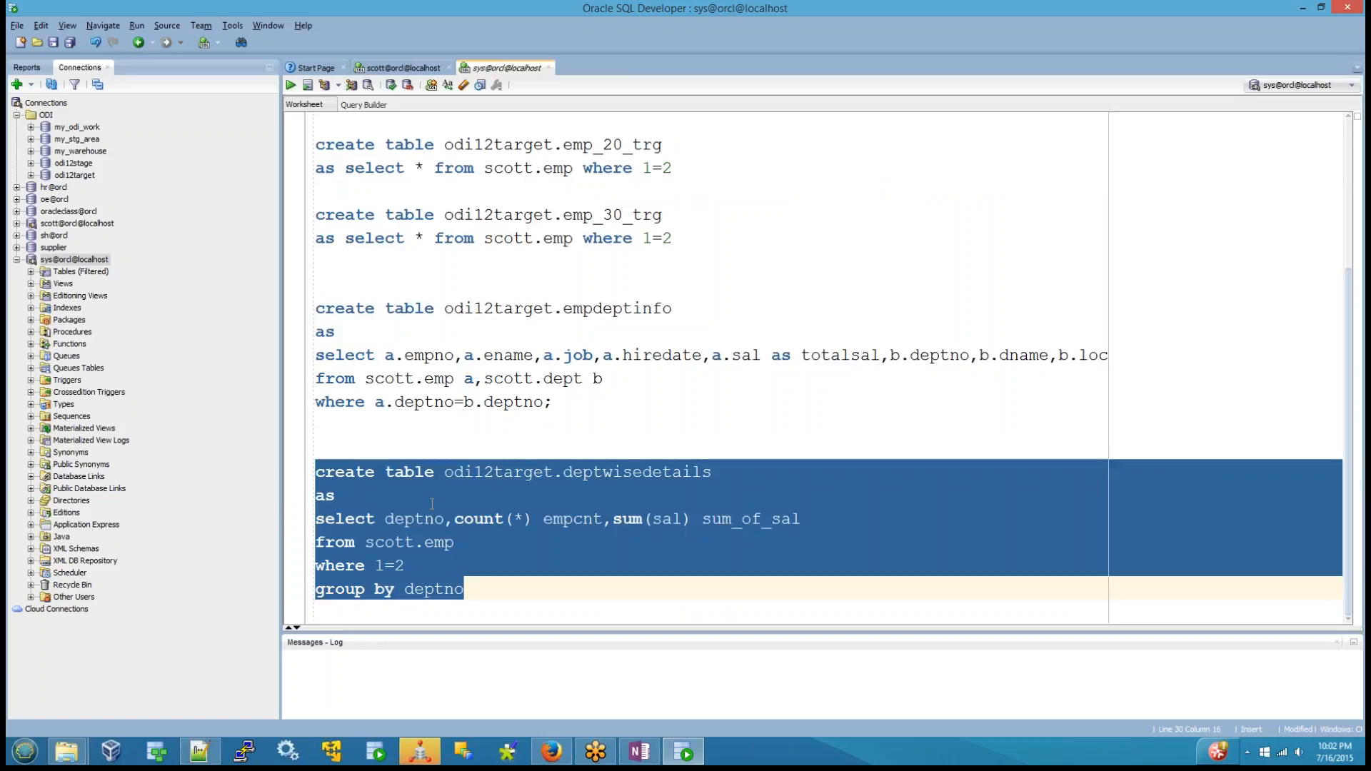
scroll(443, 500, up, 3)
scroll(460, 497, down, 3)
double_click(511, 239)
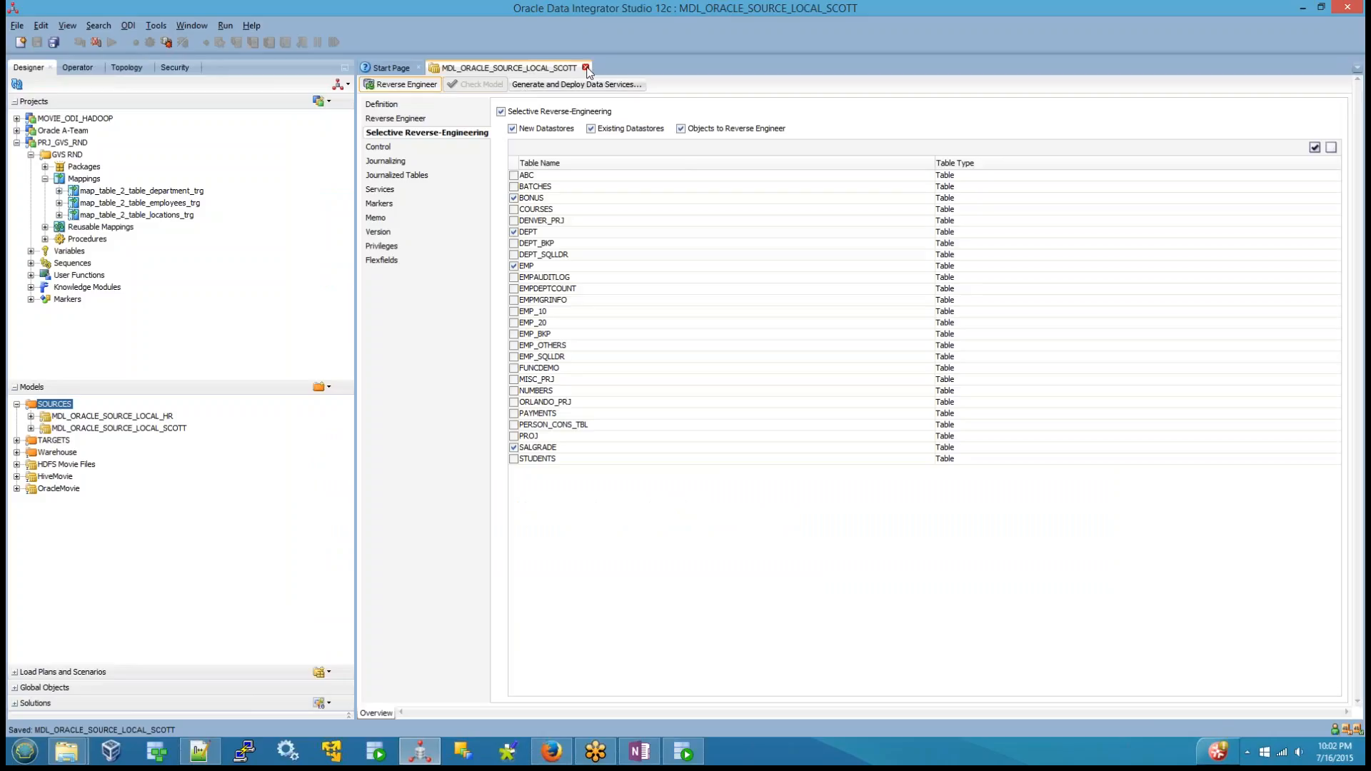
In Oracle Data Integrator Studio, close the SCOTT model and open the selective reverse-engineering settings of MDL_ORACLE_TARGET_LOCAL_ODI12TARGET
click(586, 68)
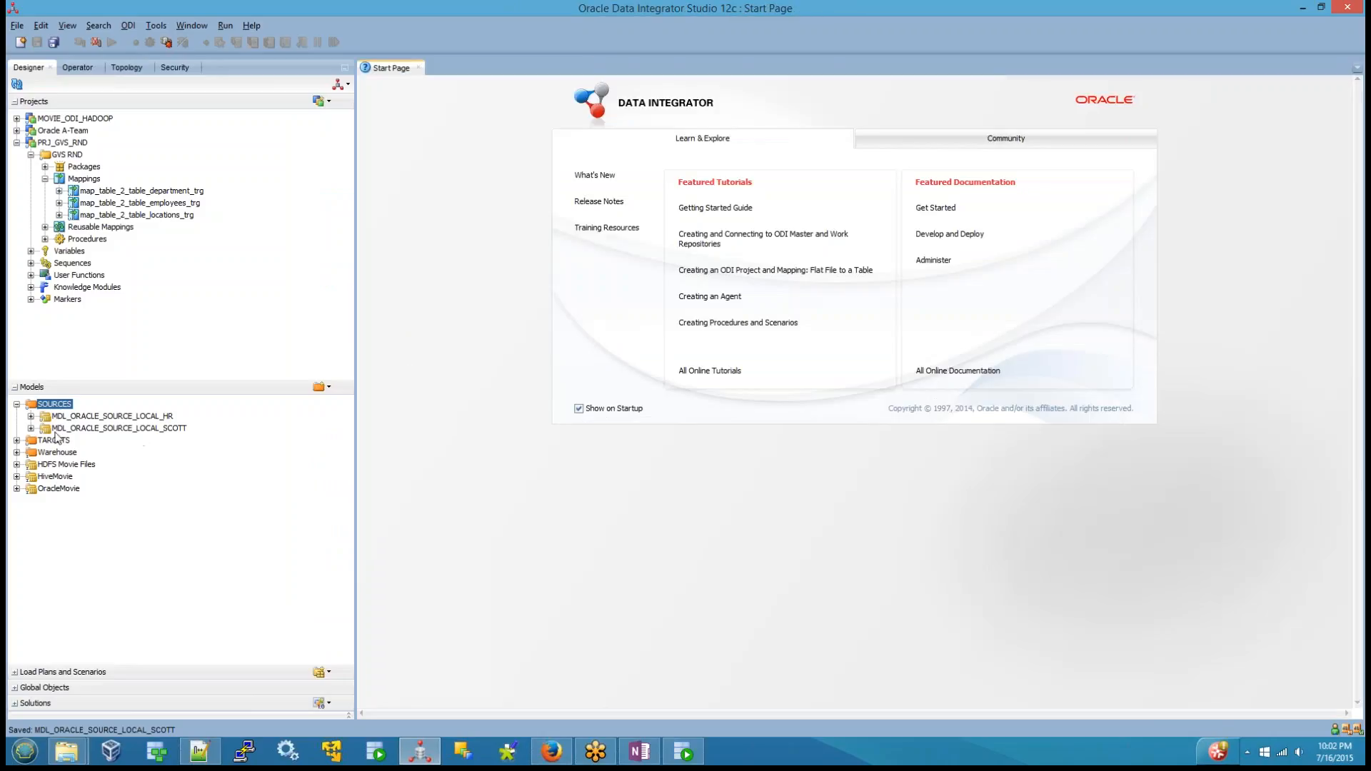
click(16, 440)
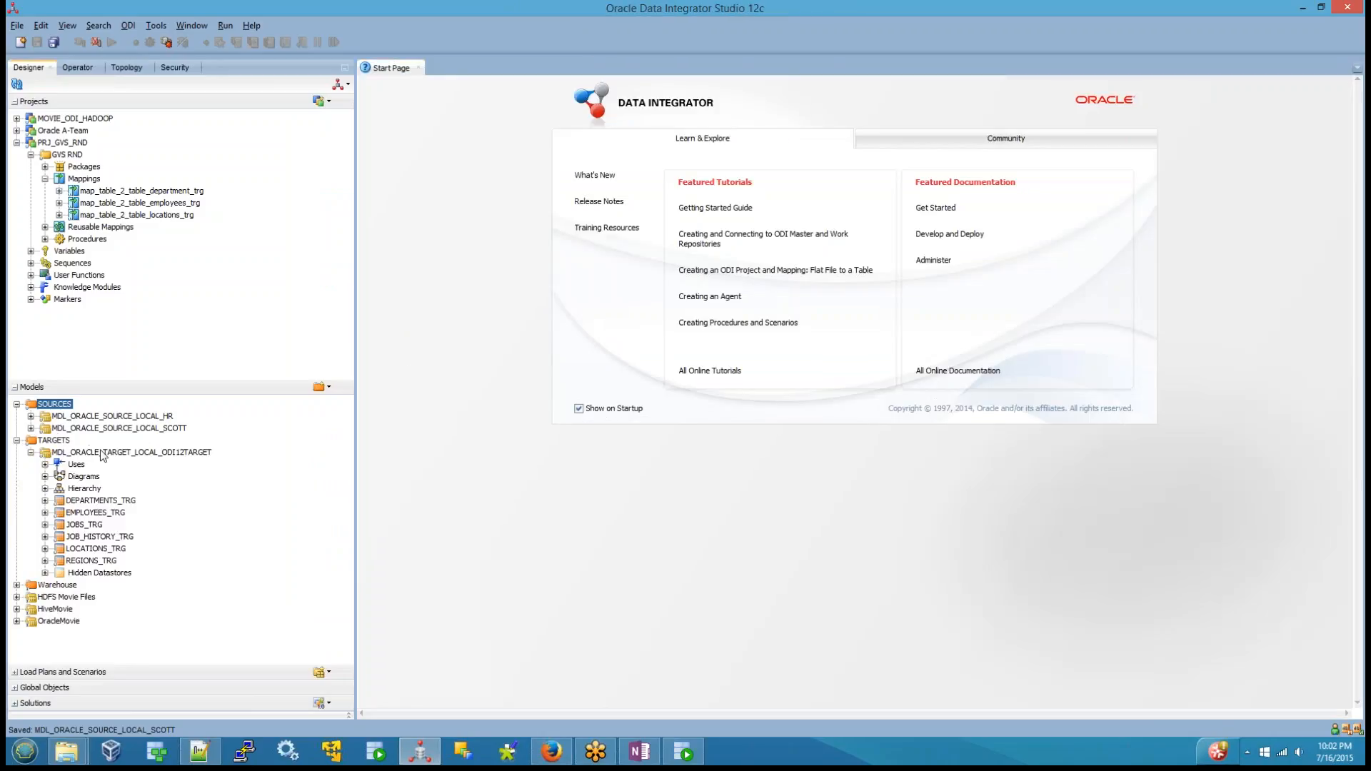
right_click(108, 454)
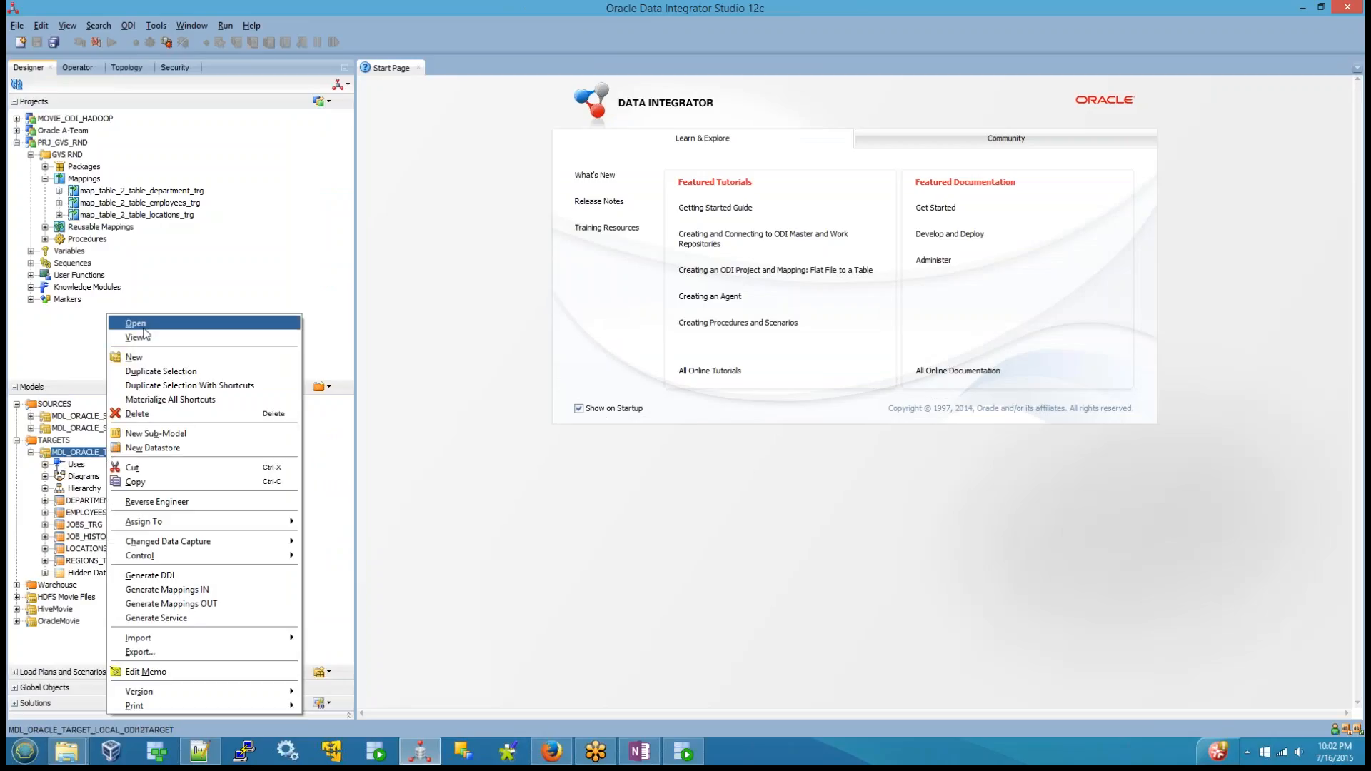
click(118, 319)
click(415, 119)
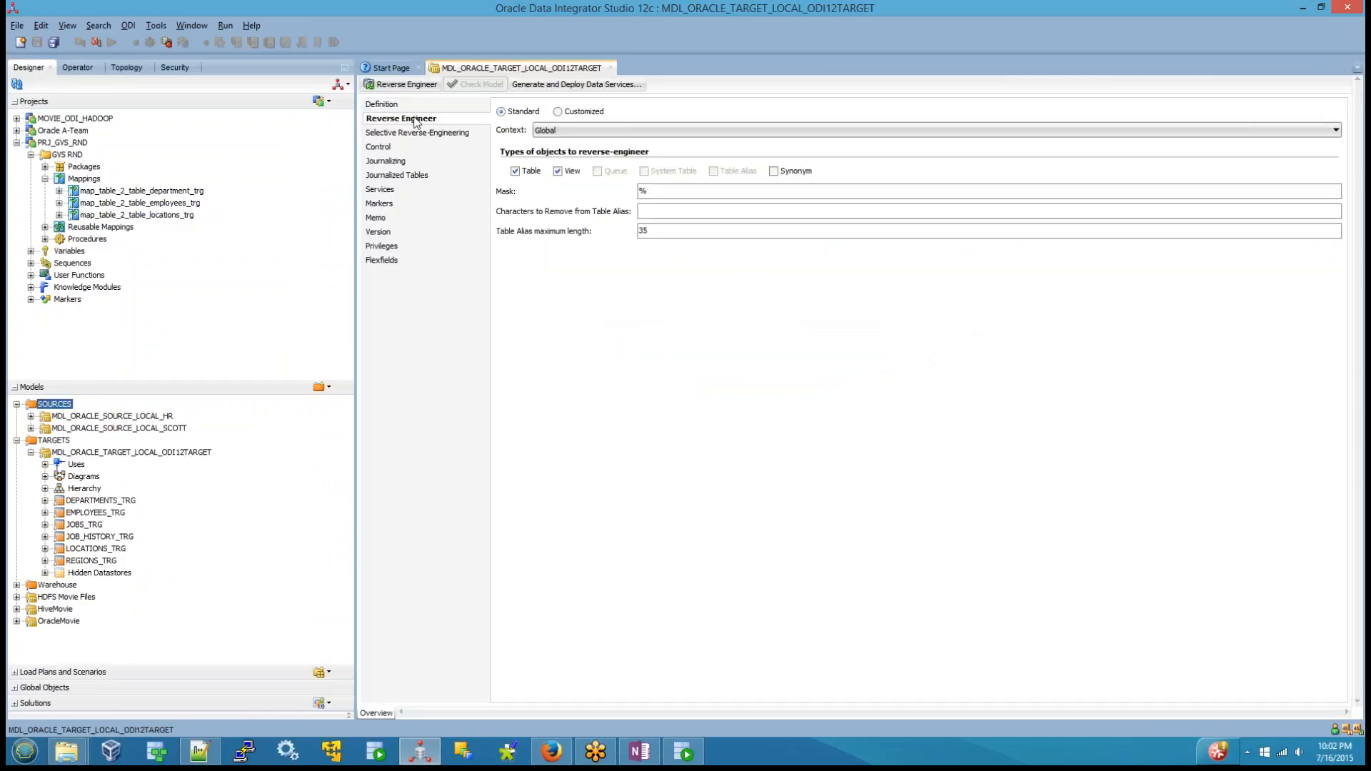
click(416, 134)
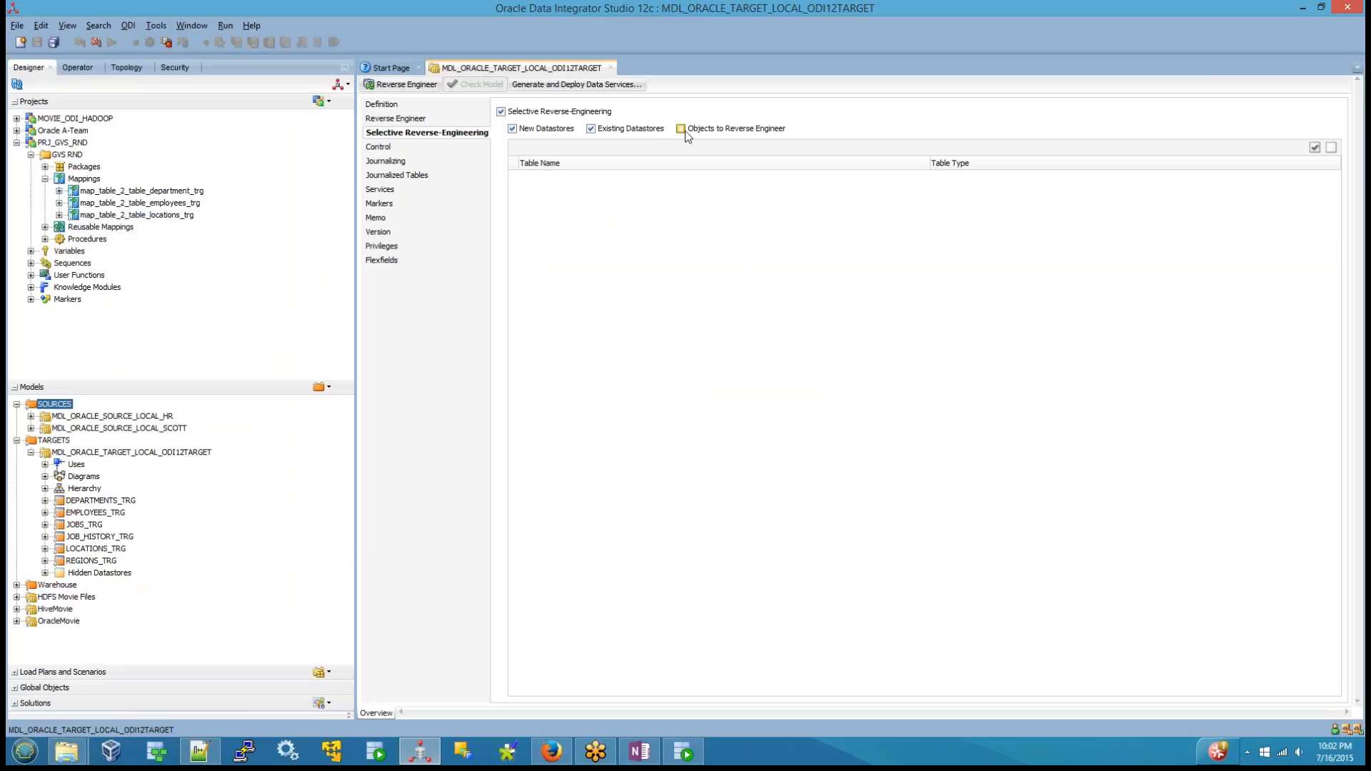
Exclude existing datastores, list the objects to reverse engineer, reverse-engineer all the new target tables with saving confirmed, and close the model
click(604, 131)
click(726, 131)
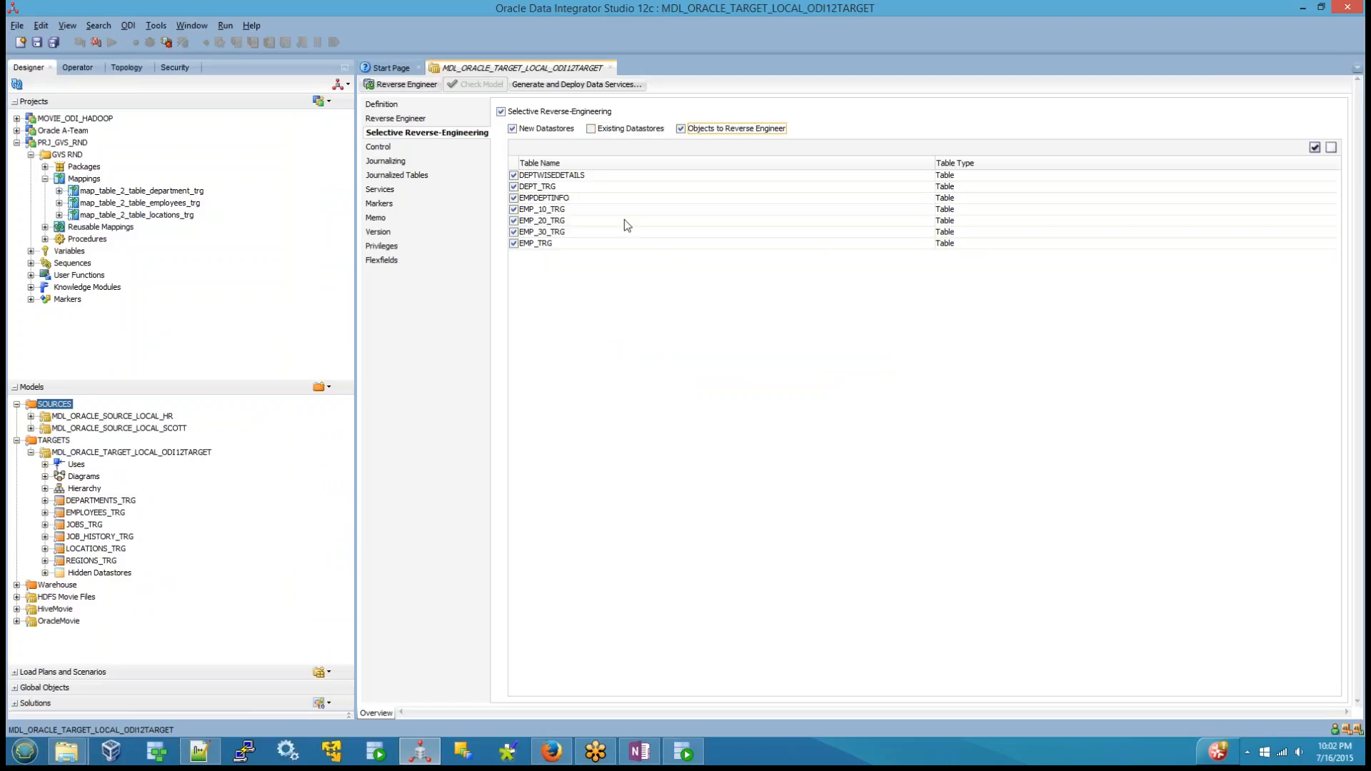
click(597, 131)
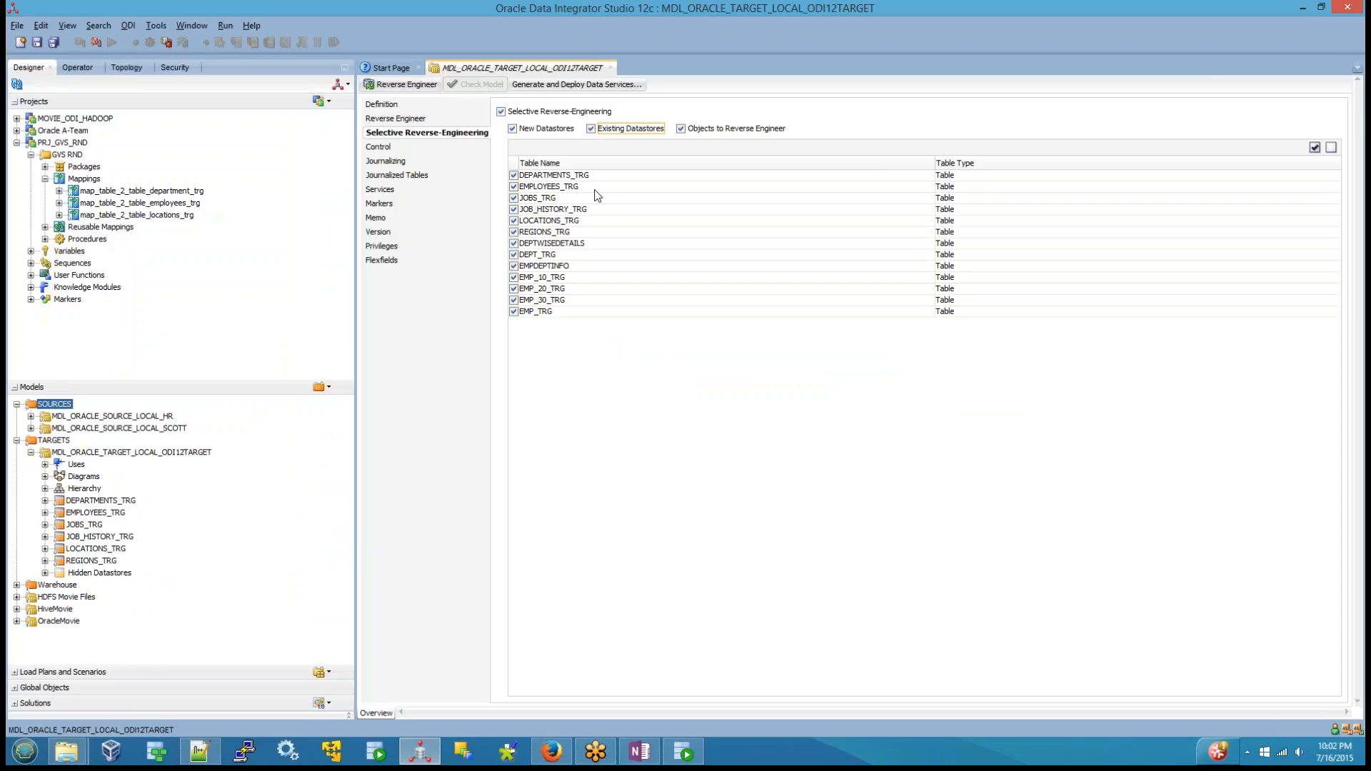
click(604, 130)
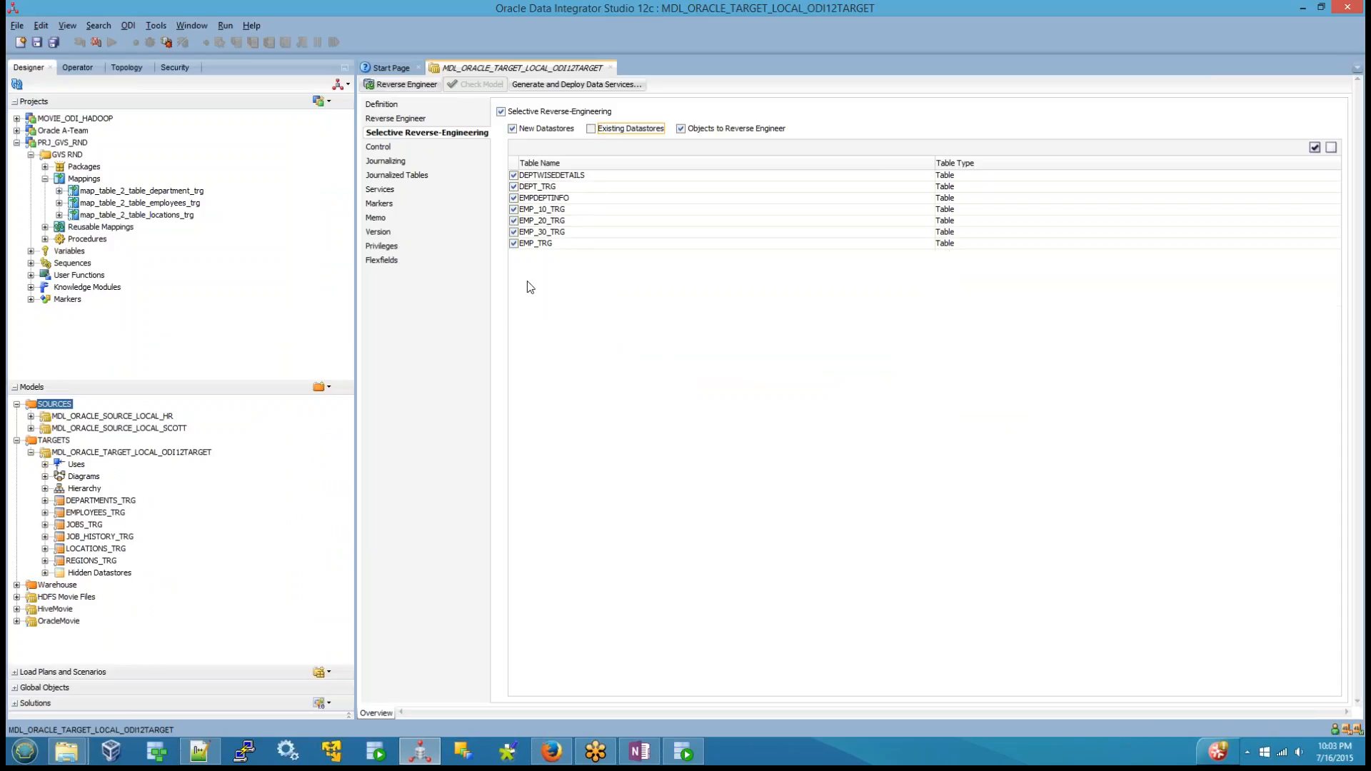
click(421, 84)
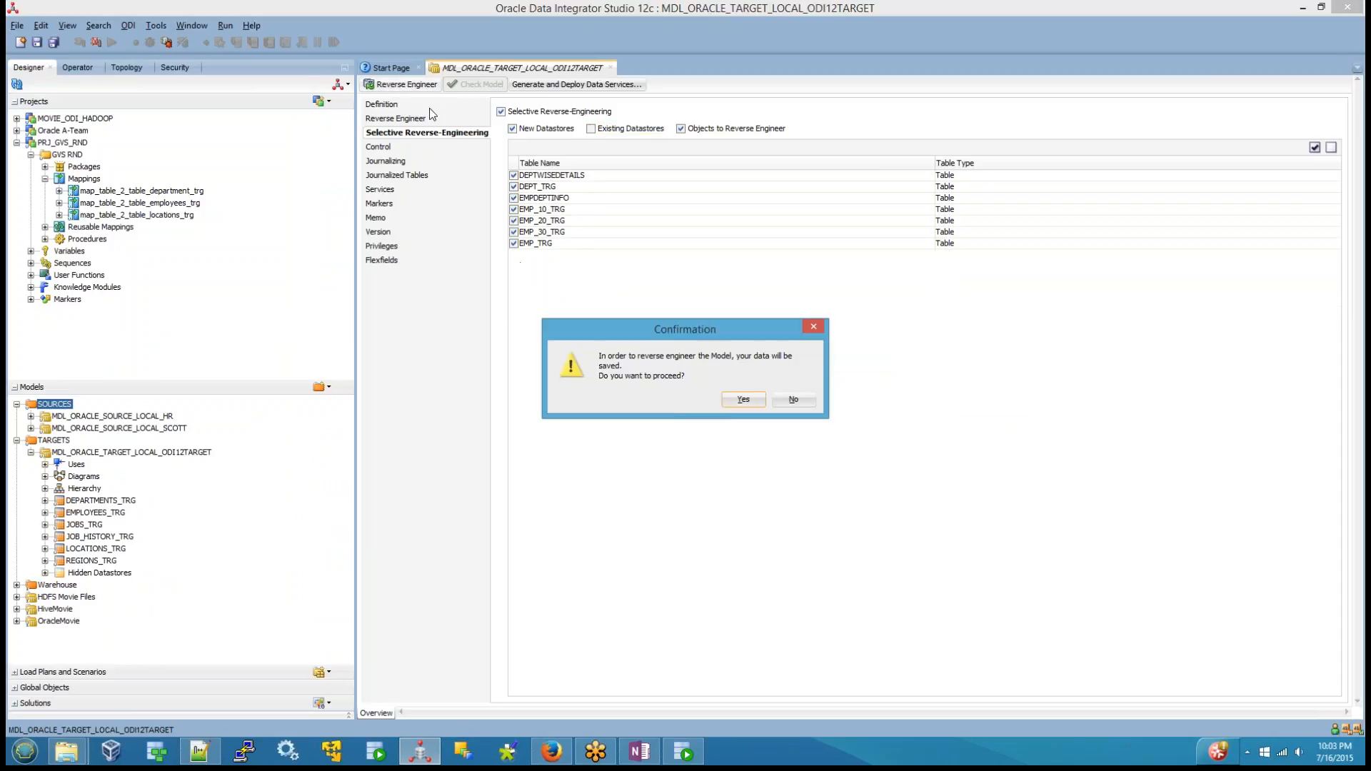
click(743, 400)
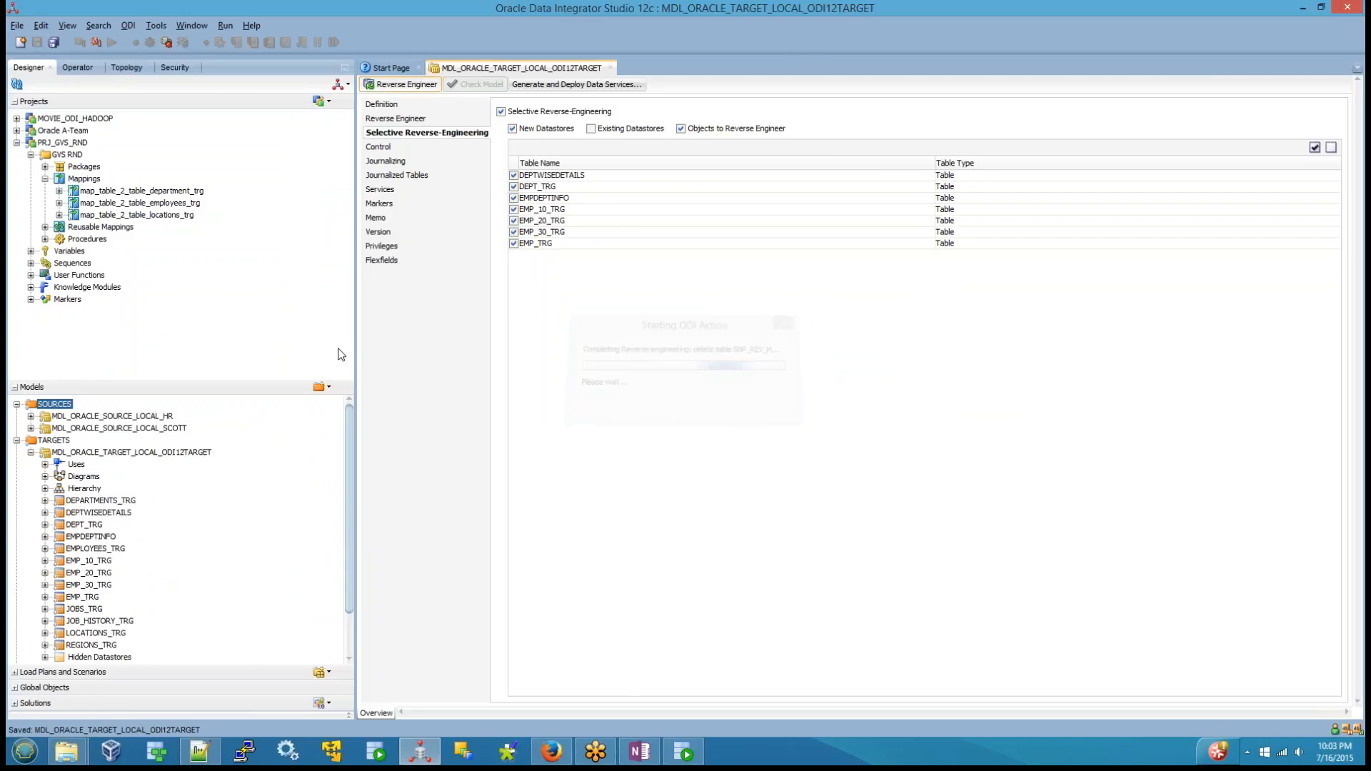
click(609, 68)
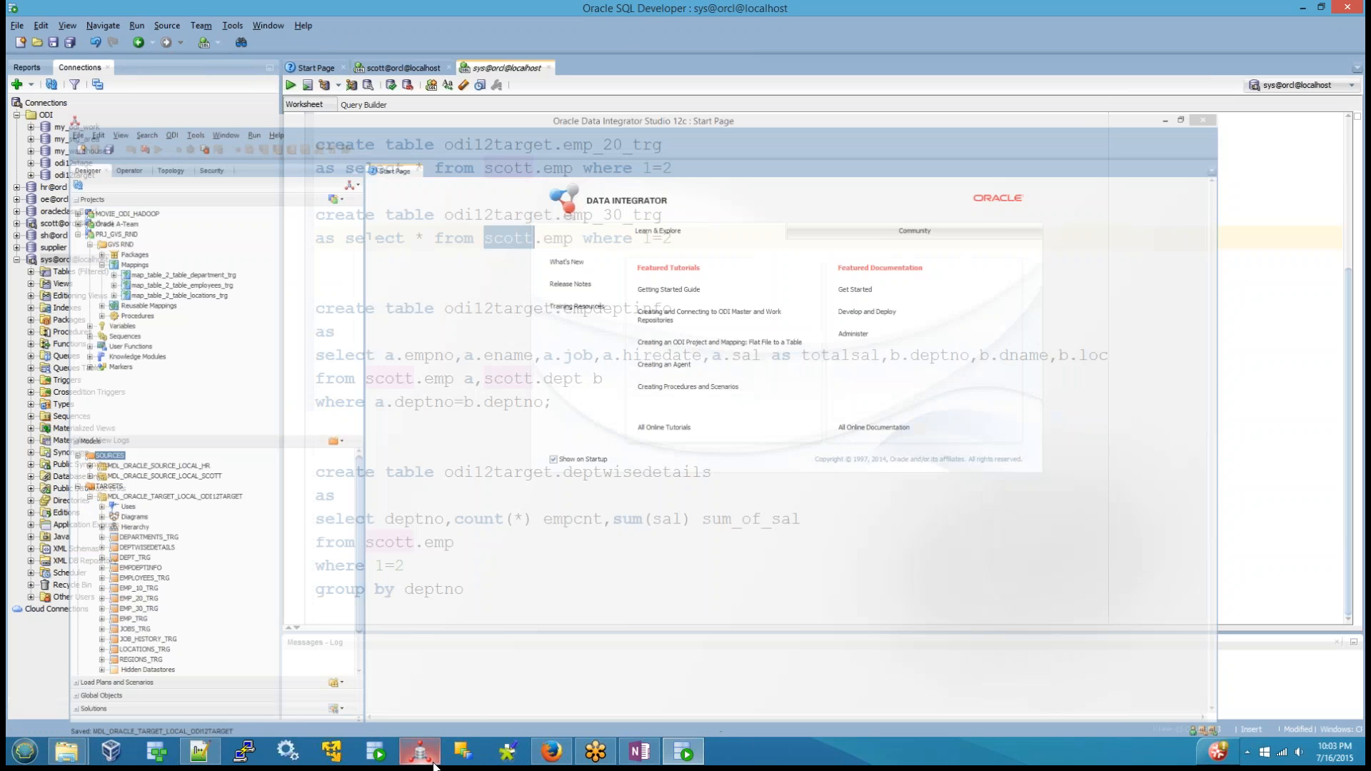
Review the scott source tables used in the create table statements in SQL Developer, and return to Oracle Data Integrator Studio
click(422, 755)
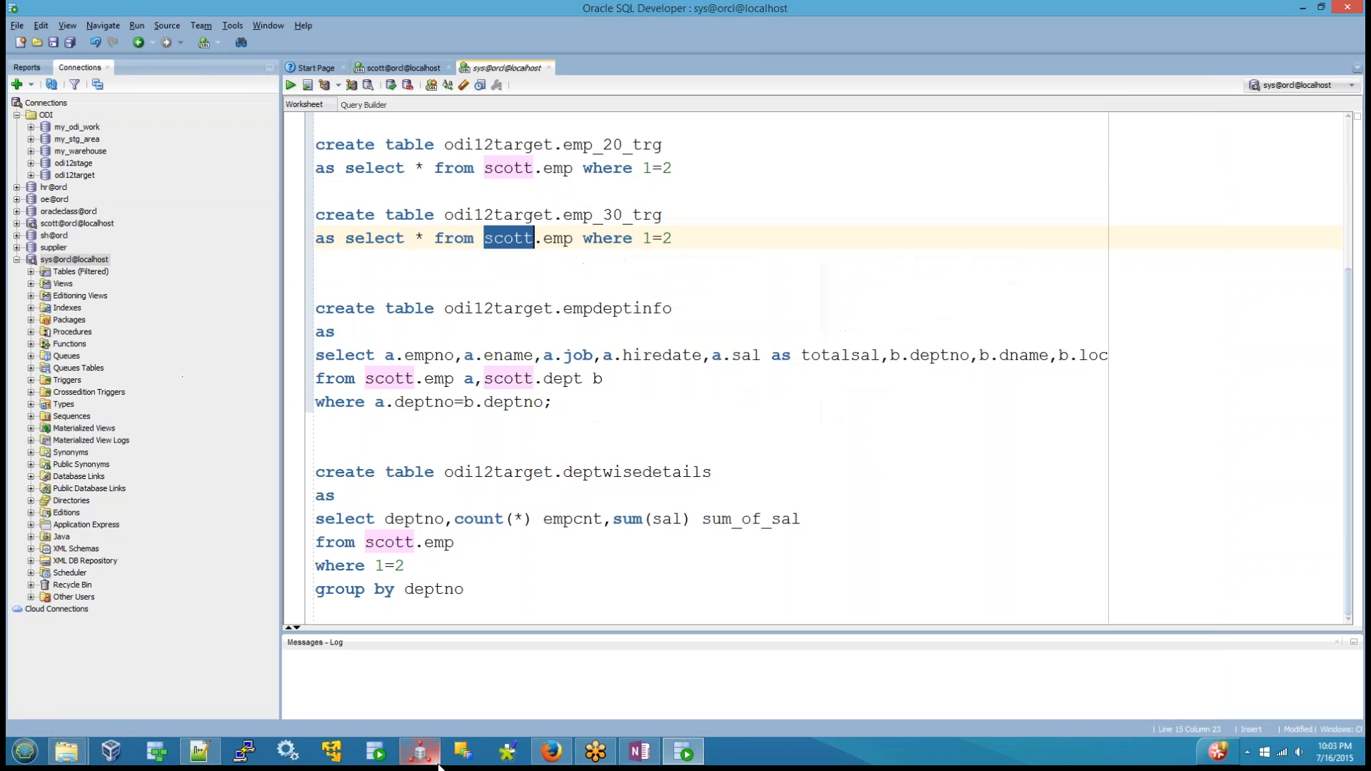
click(437, 763)
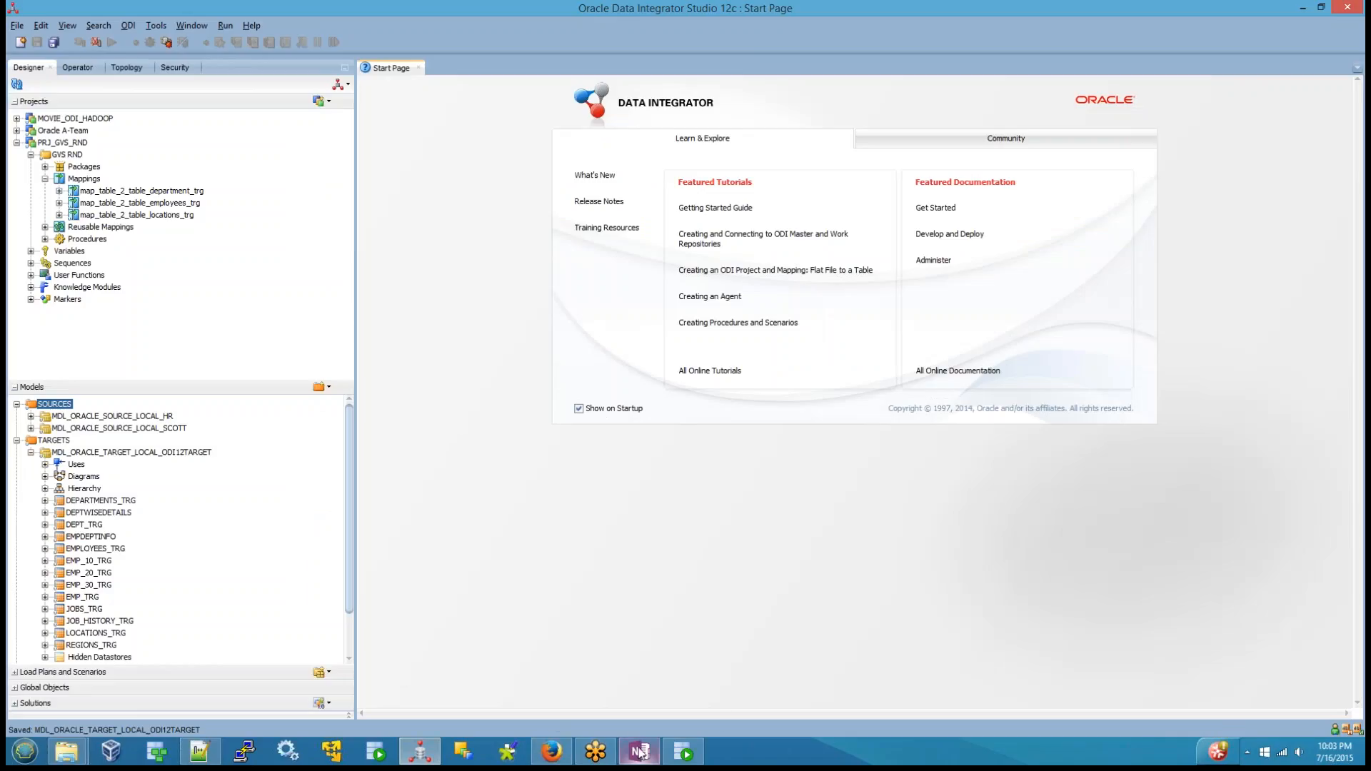
click(683, 752)
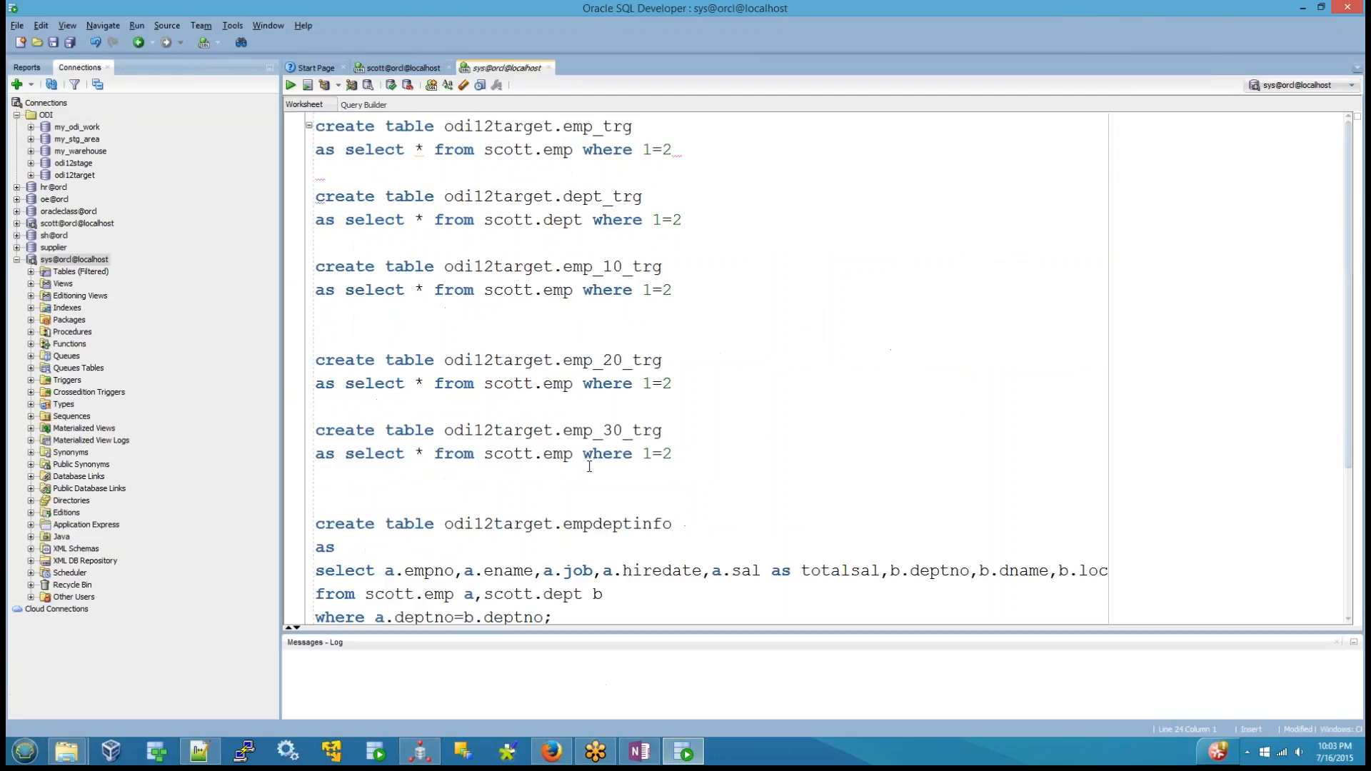
double_click(511, 149)
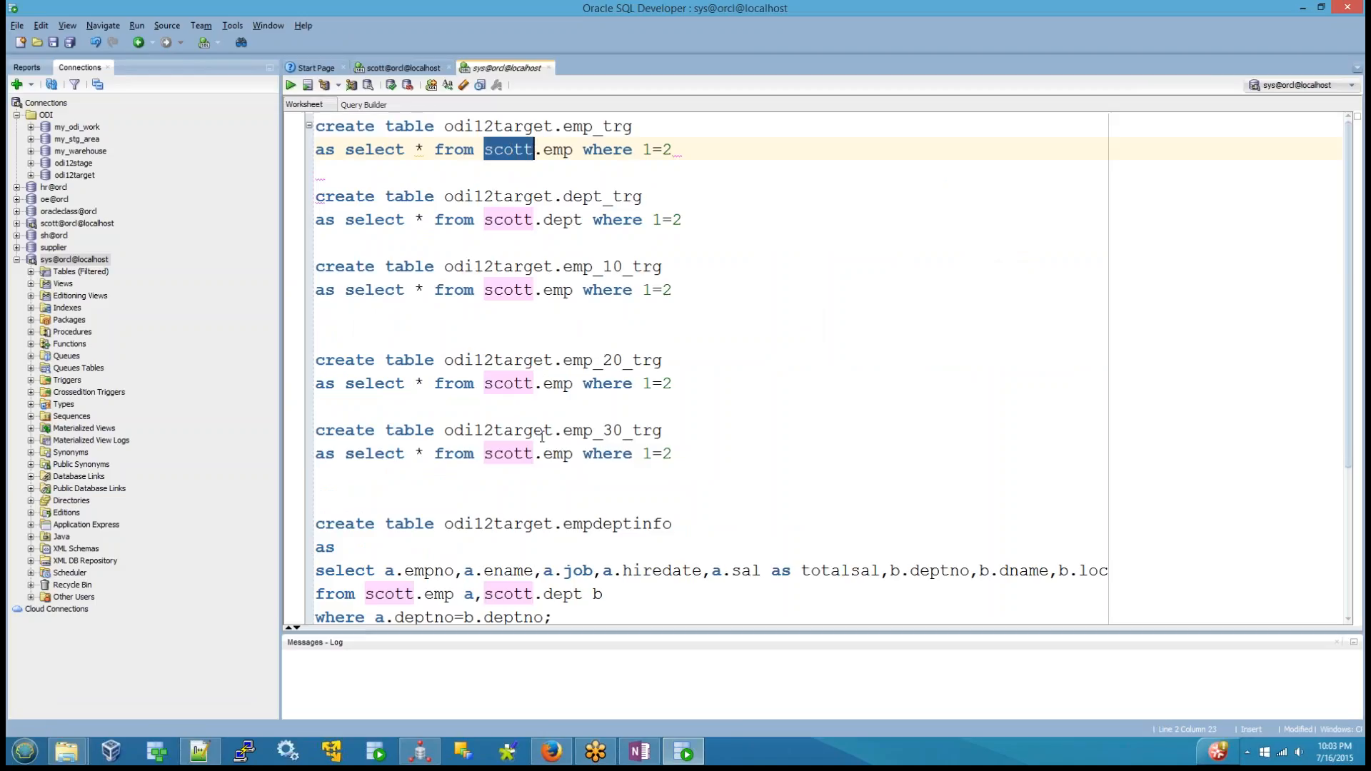
scroll(602, 437, down, 3)
click(524, 591)
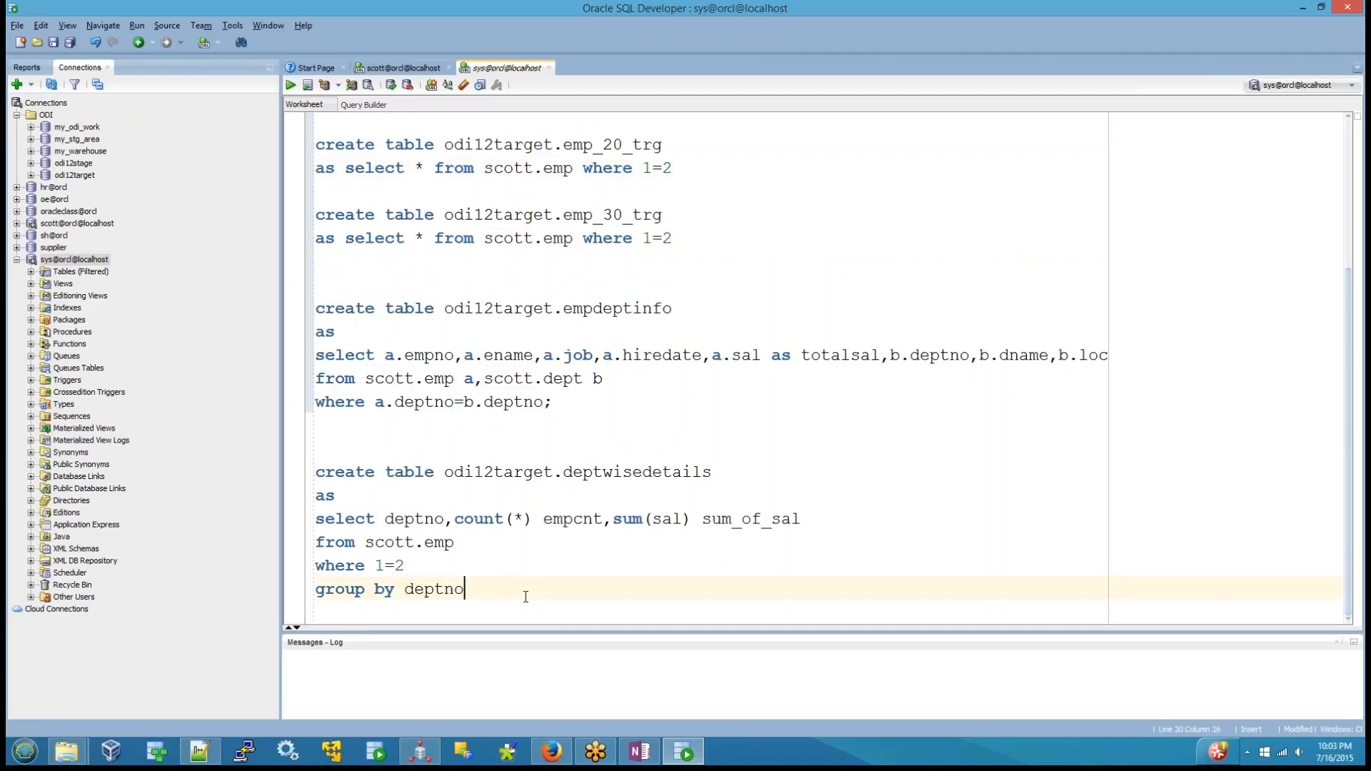
click(420, 751)
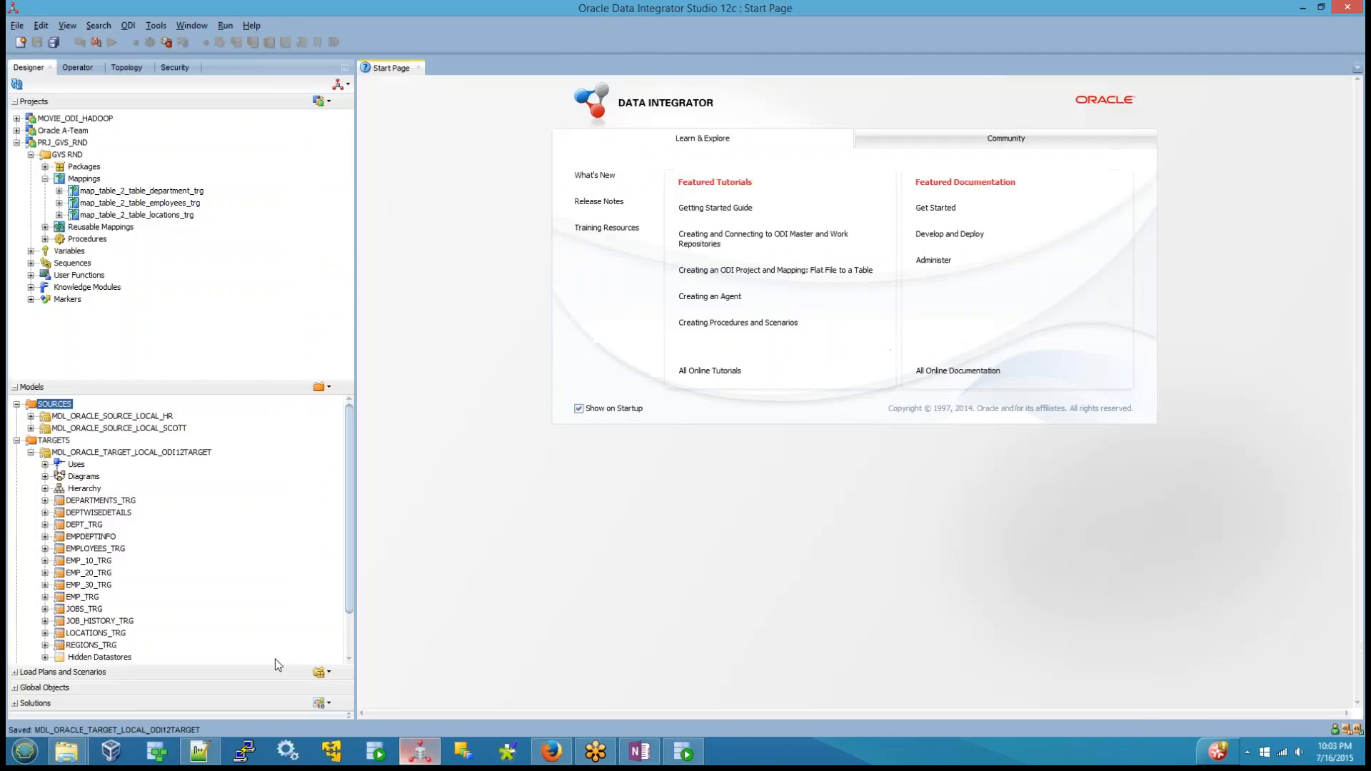
Create a mapping named map_filter_component_example in the GVS RND folder of PRJ_GVS_RND
right_click(80, 180)
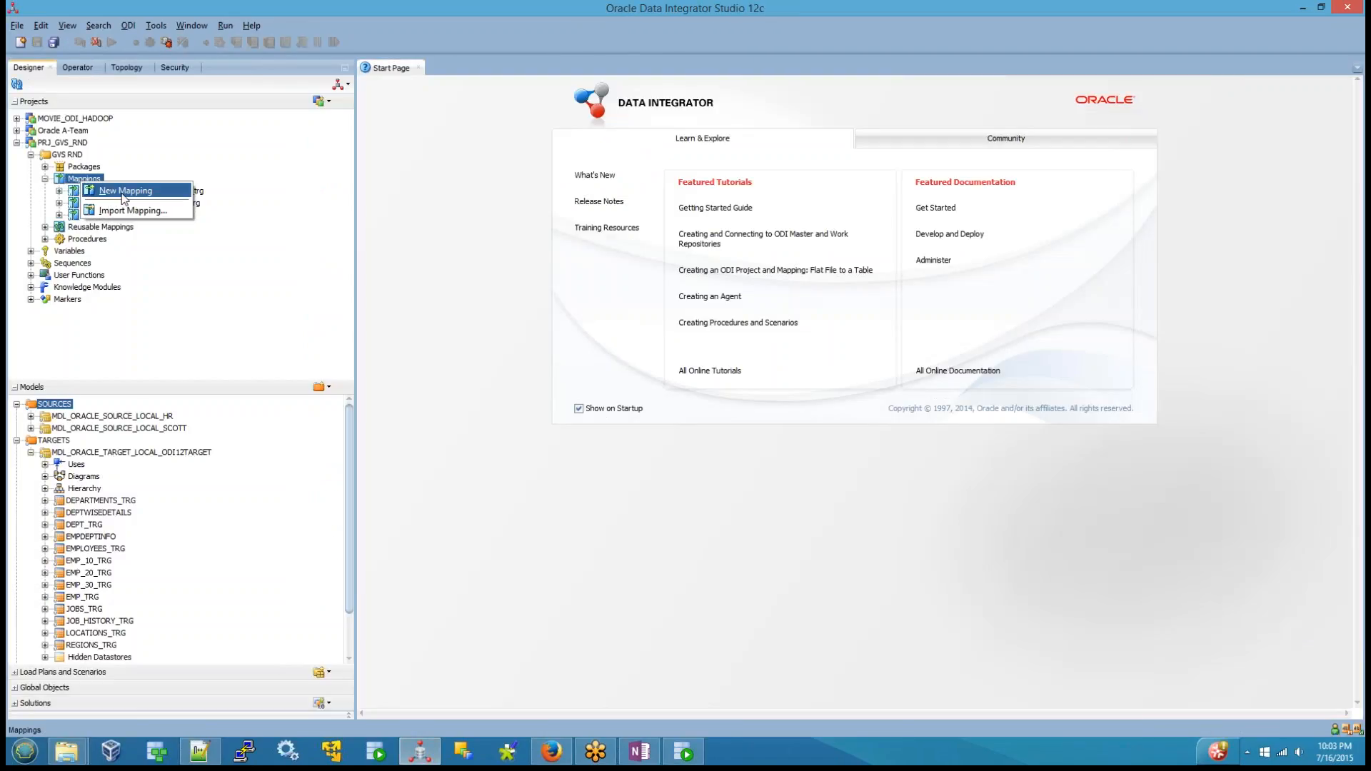
click(122, 190)
text(map_filter_component_example)
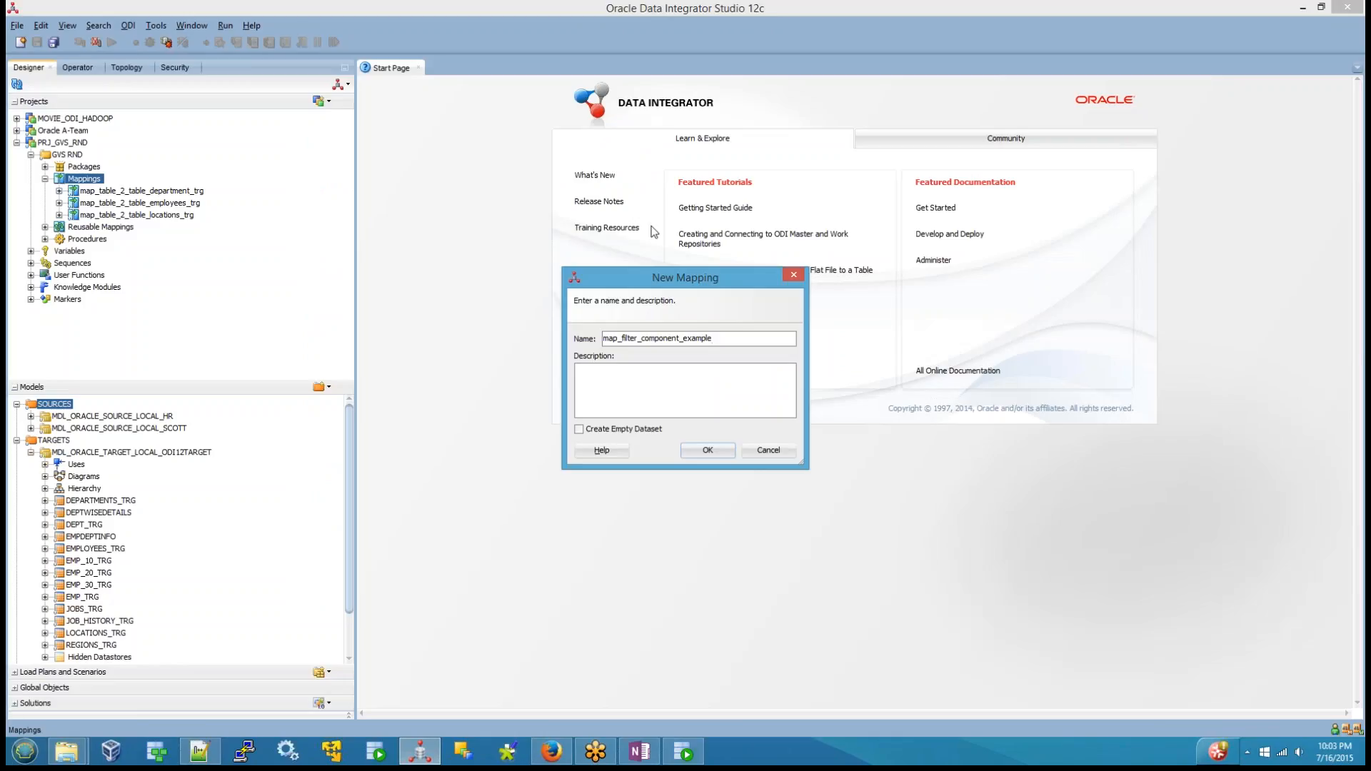
click(707, 450)
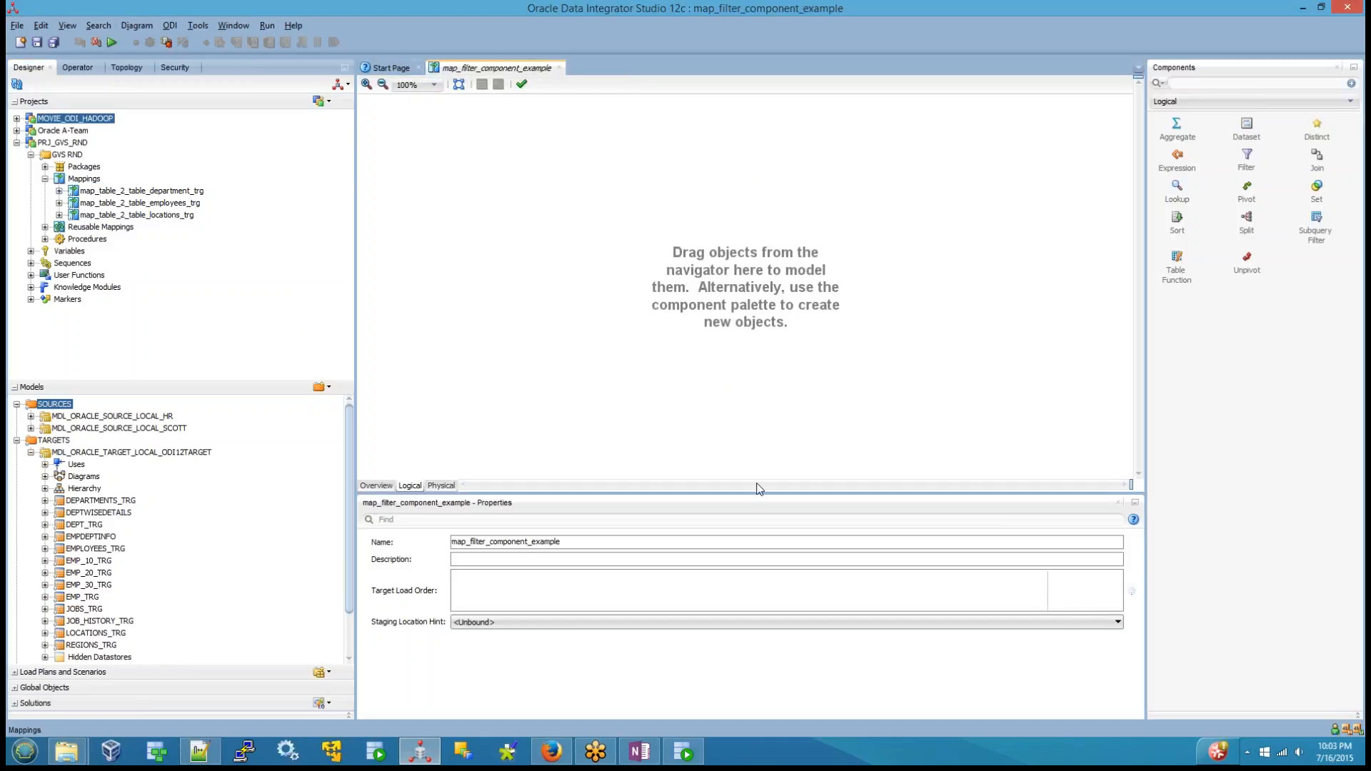
Place the SCOTT source datastore EMP and the target datastore EMP_TRG in the mapping, leaving a wide gap between them
click(30, 428)
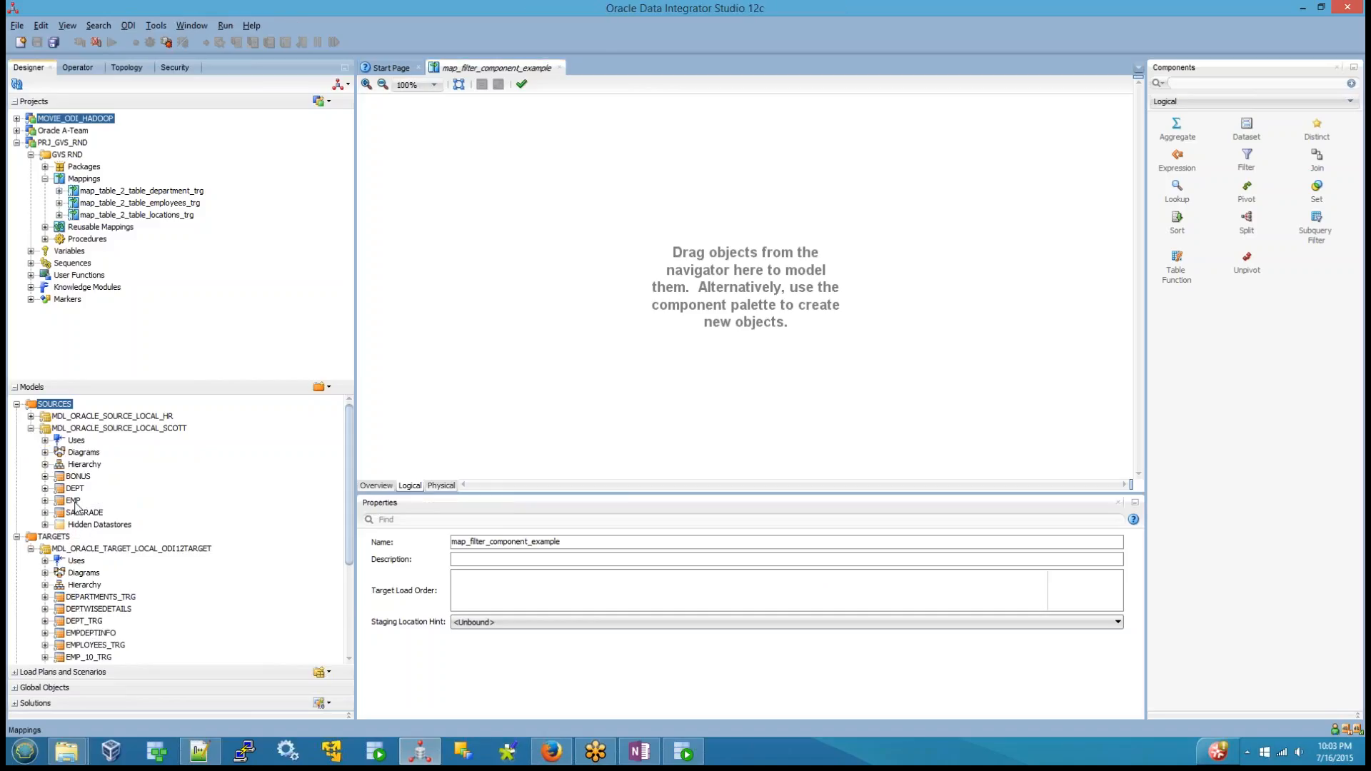
drag(75, 504, 456, 195)
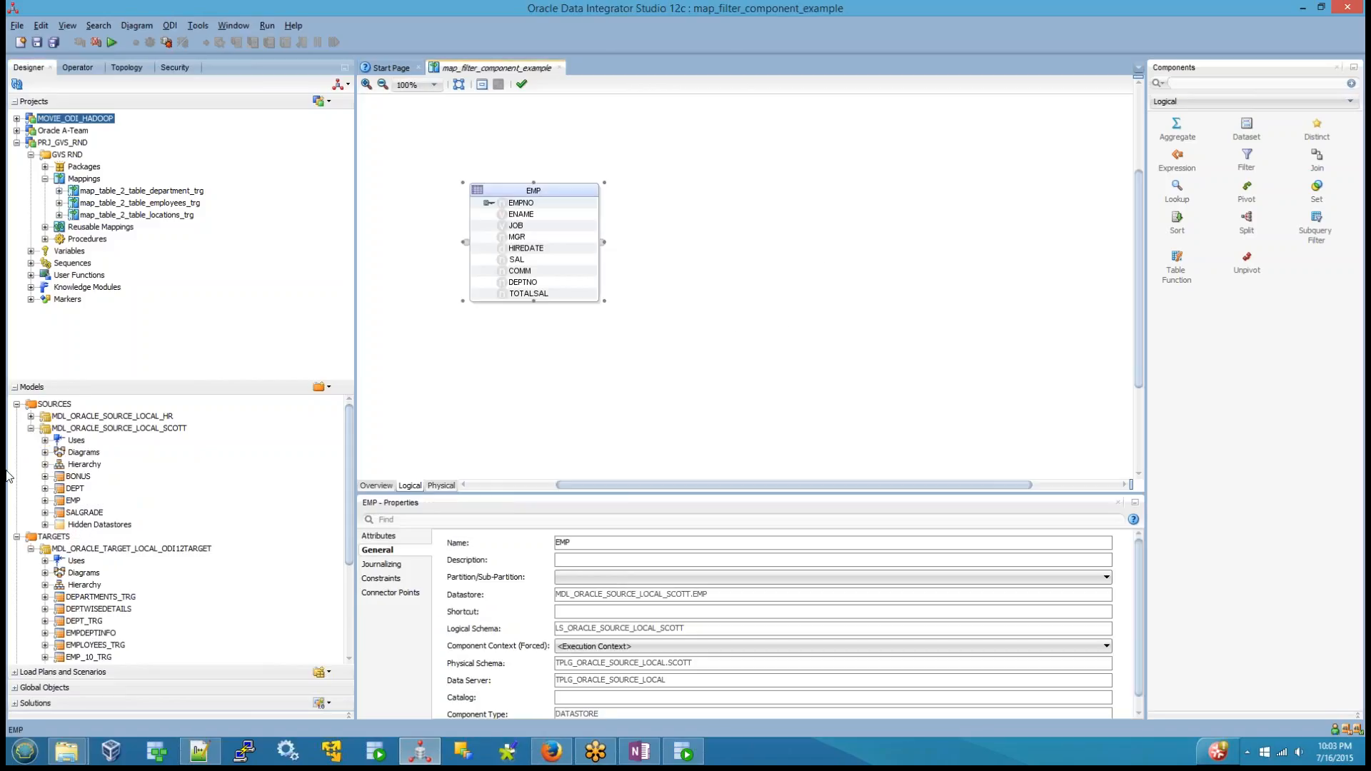
drag(348, 531, 347, 576)
drag(93, 618, 966, 177)
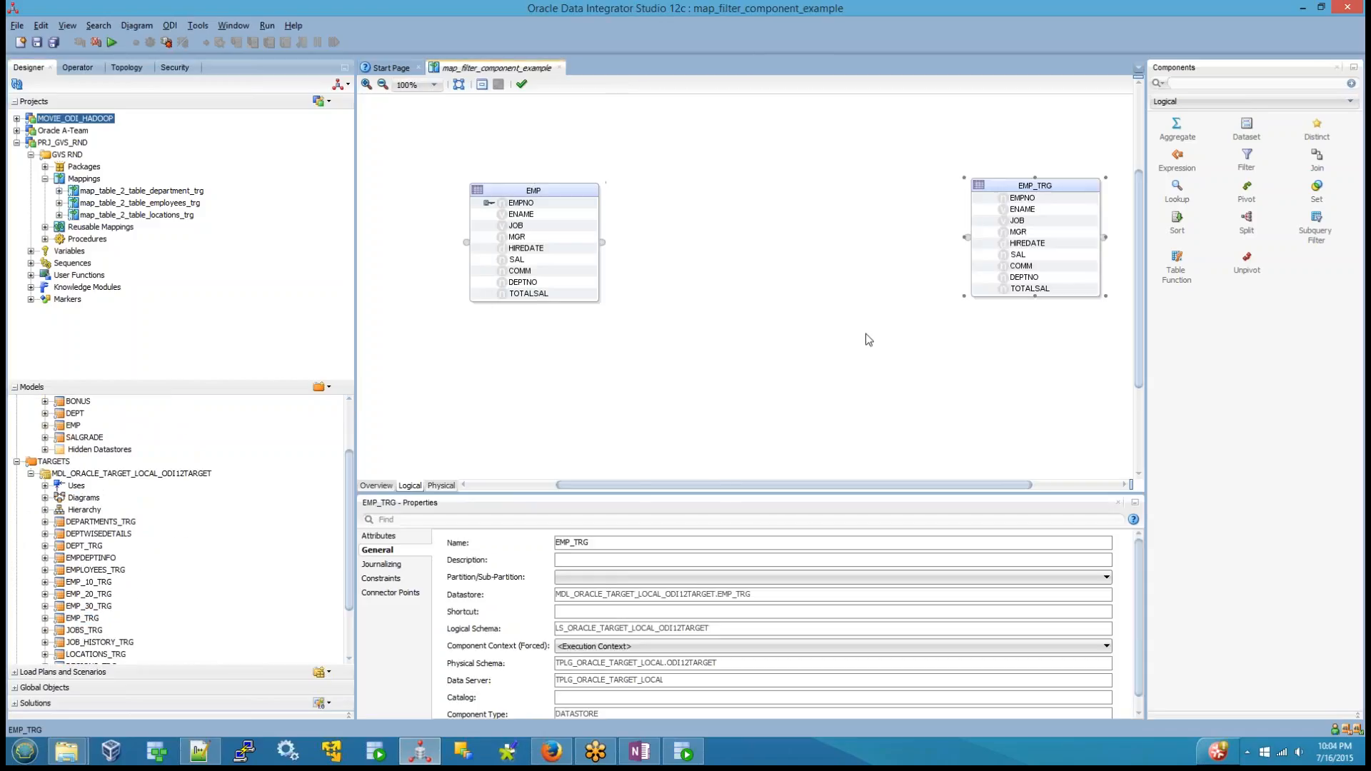
click(752, 392)
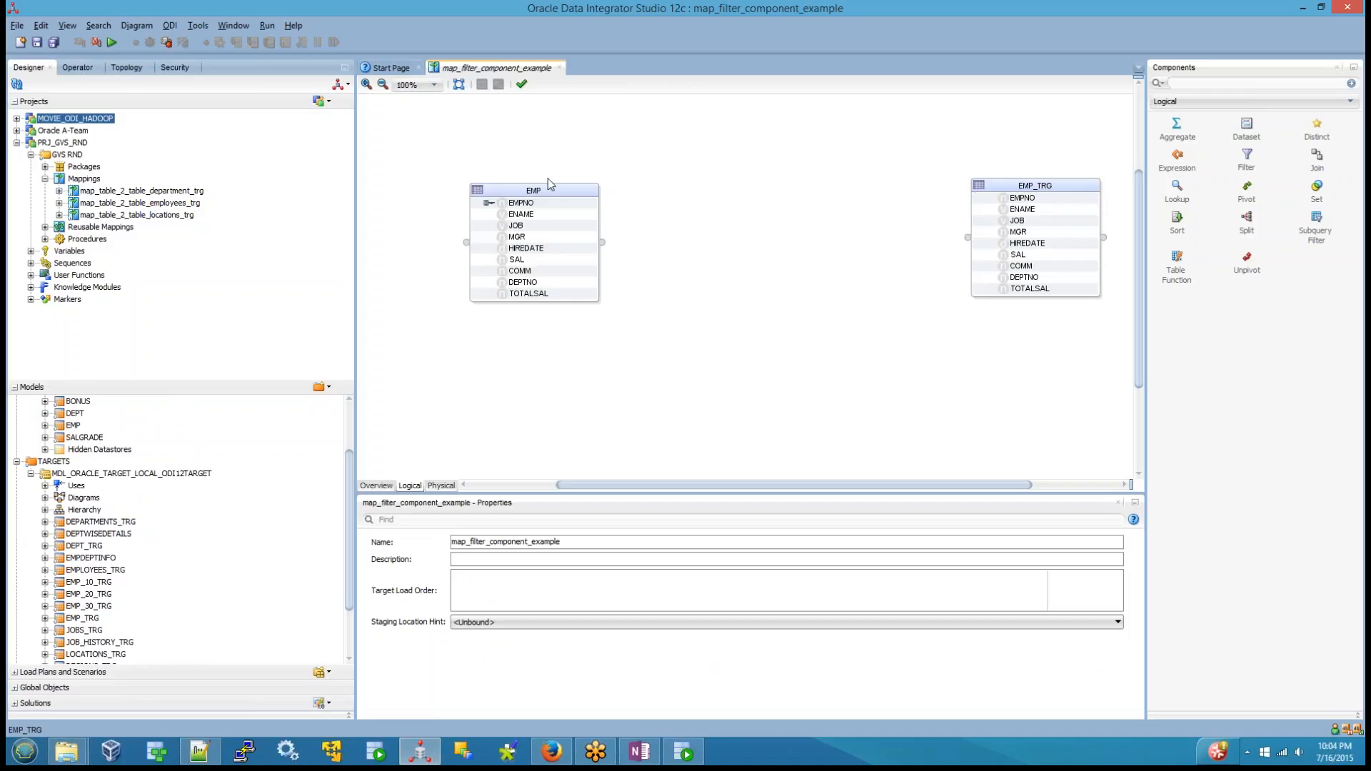
drag(547, 180, 505, 166)
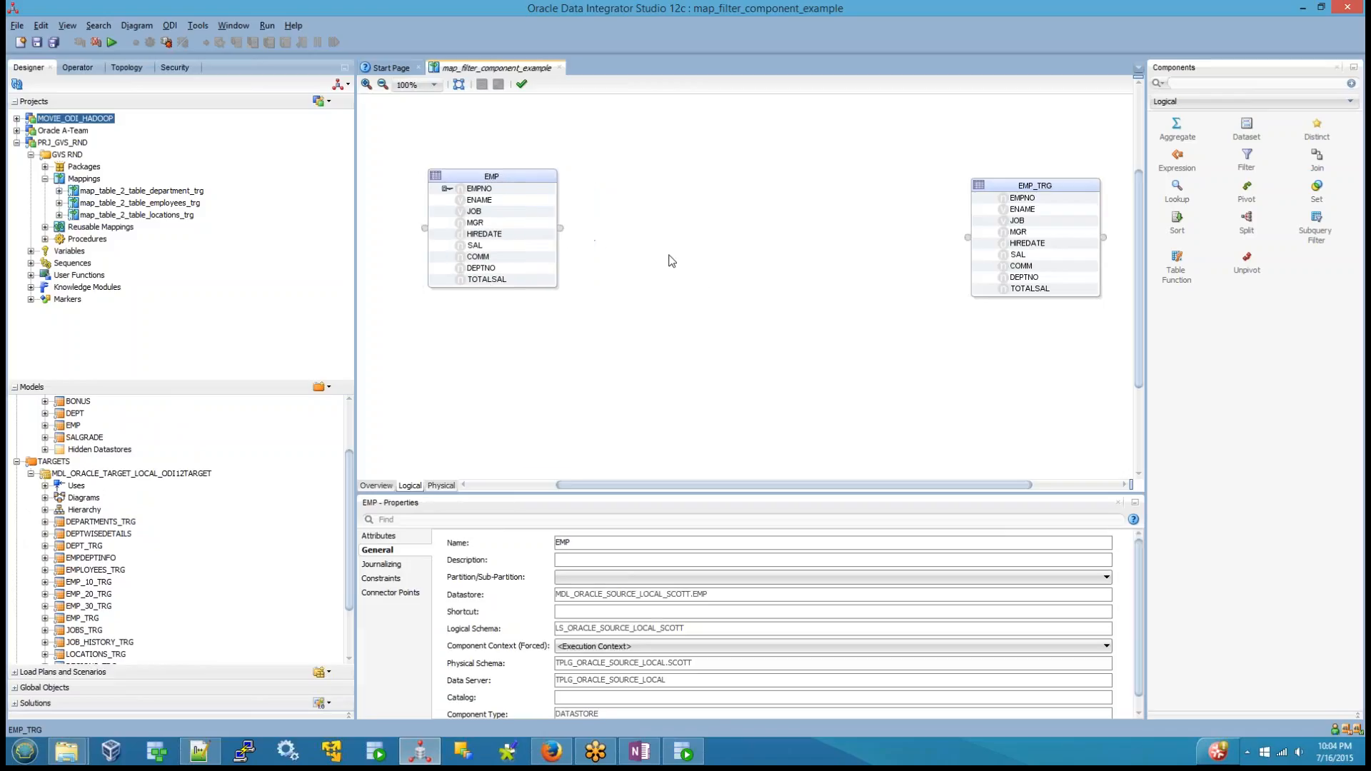
click(672, 261)
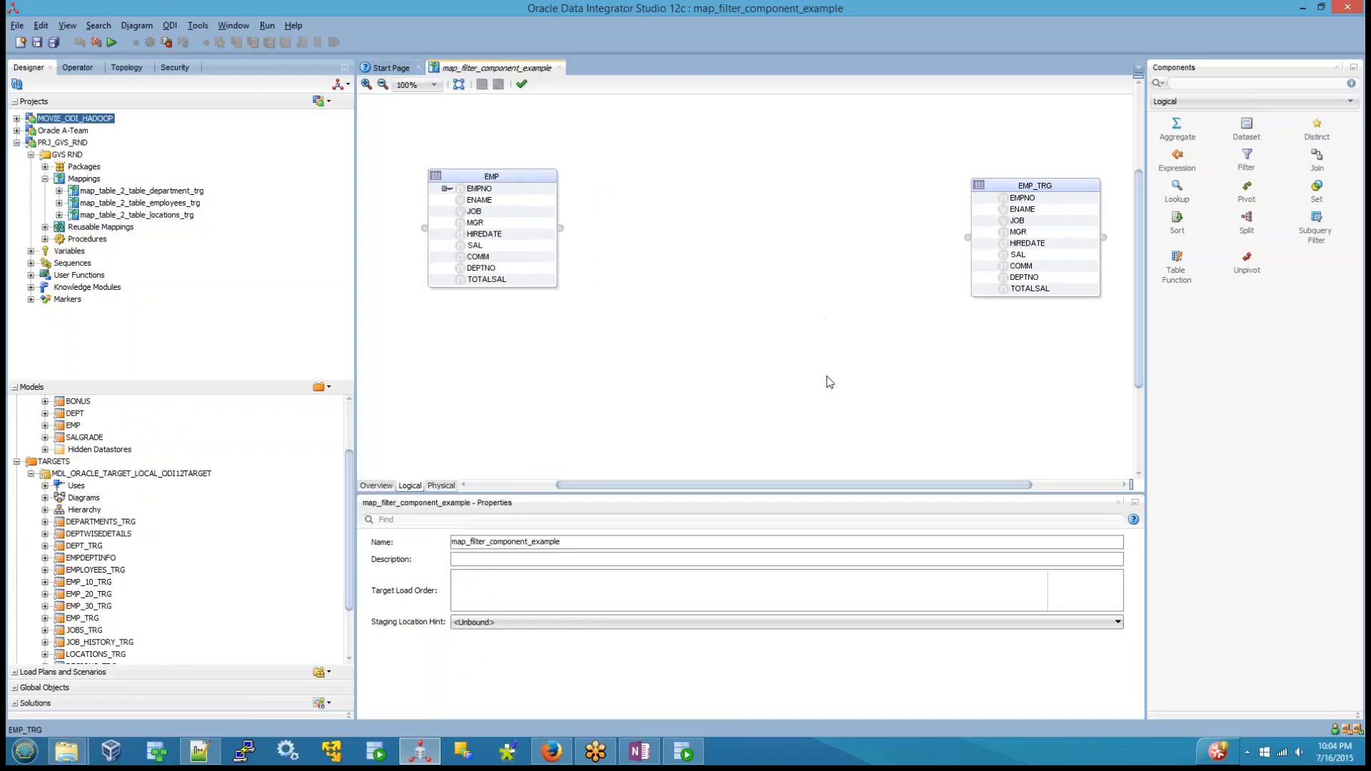
click(488, 175)
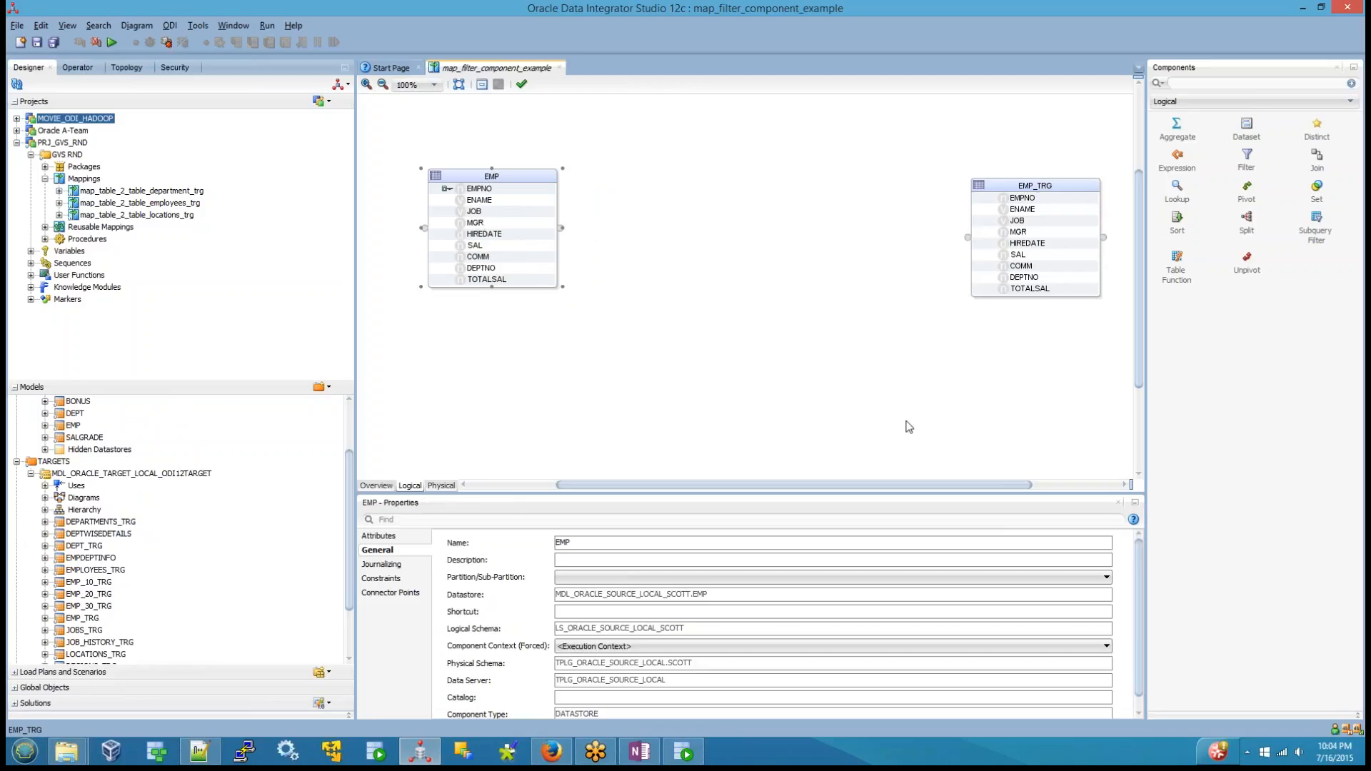
Connect the EMP source directly to EMP_TRG, matching attributes by name with case ignored and auto mapping enabled
click(613, 343)
drag(562, 234, 968, 238)
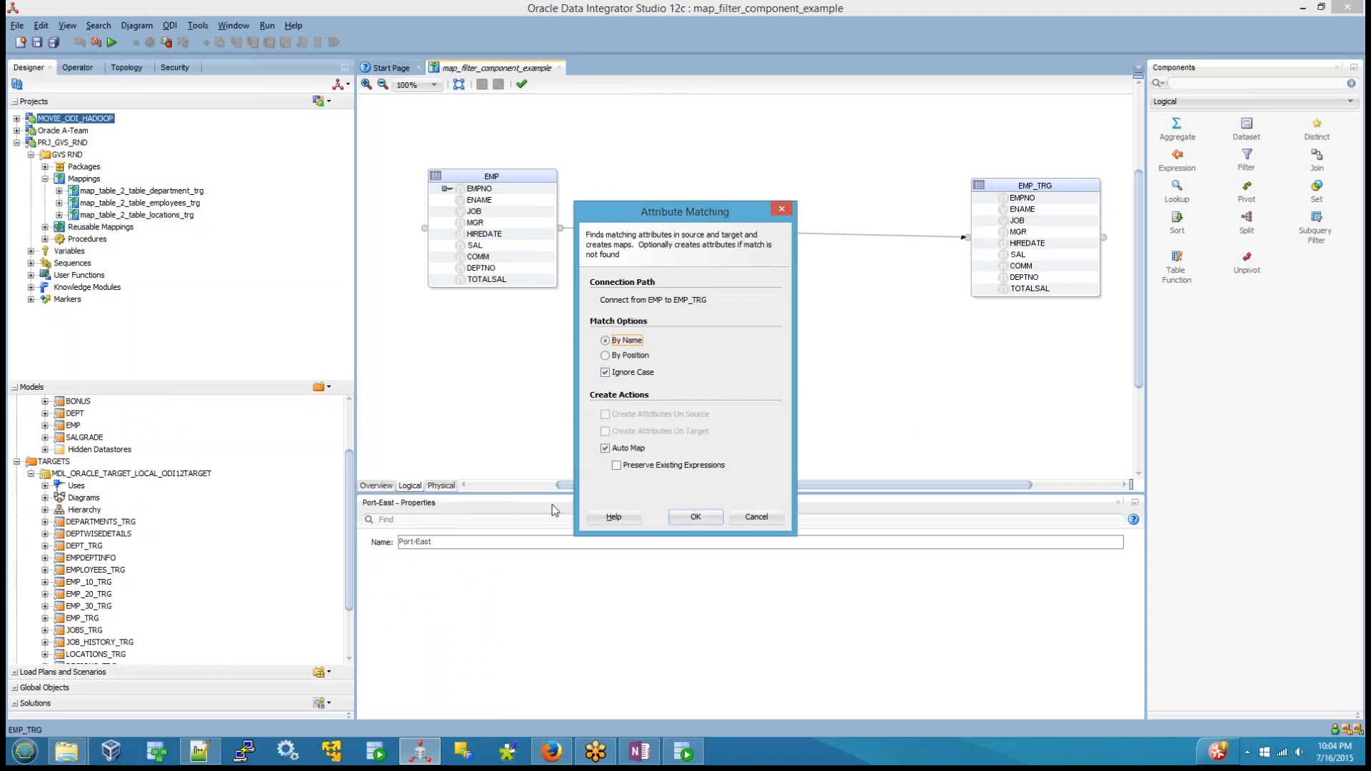
click(689, 516)
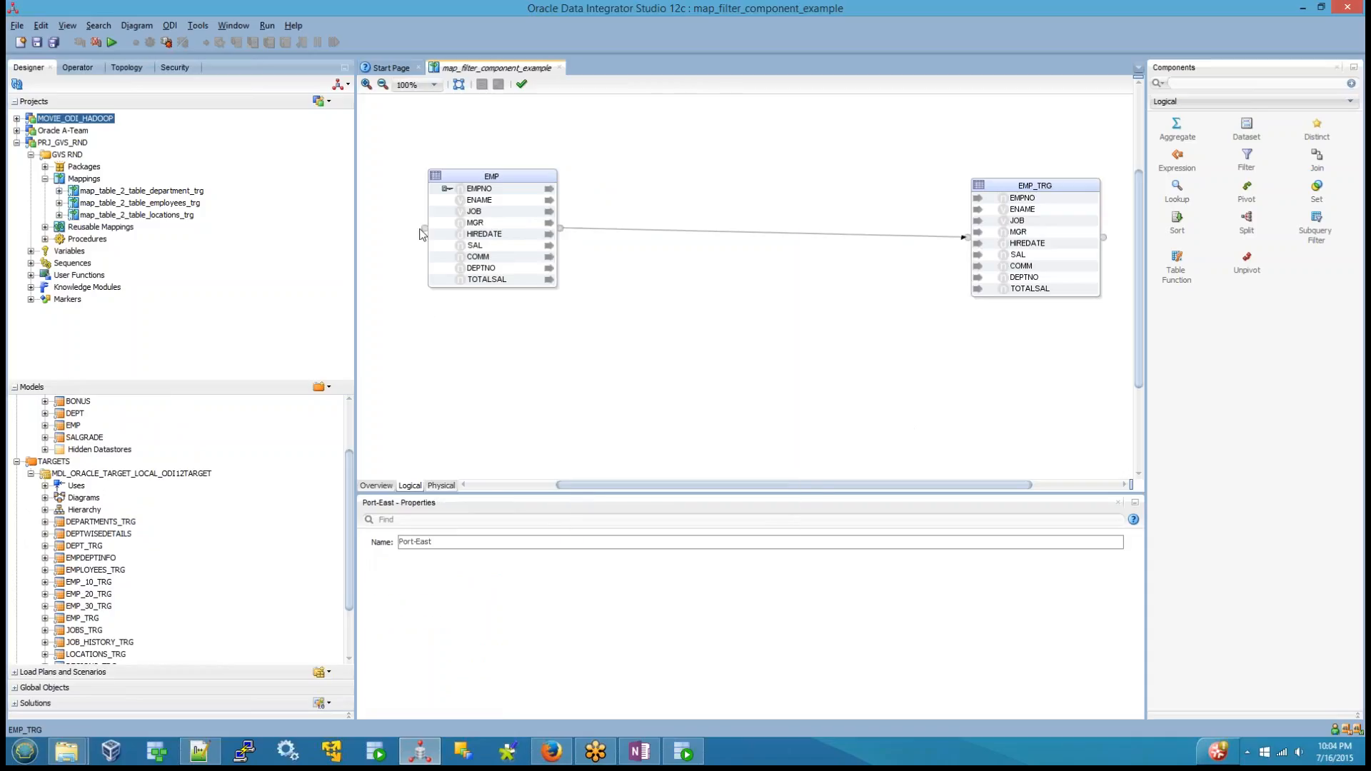
Delete the direct EMP to EMP_TRG connection, and replace EMP_TRG in the mapping with a fresh copy of the target datastore
click(815, 235)
key(Delete)
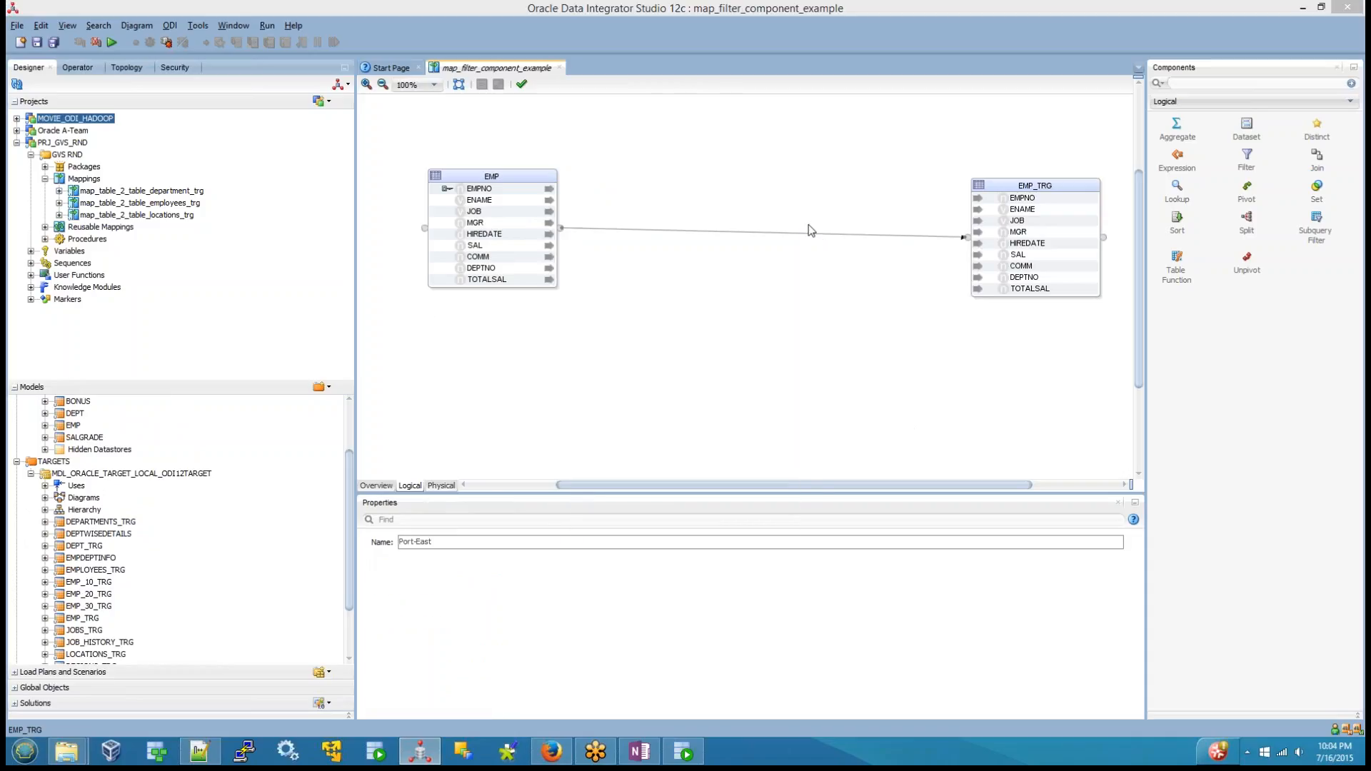
click(755, 410)
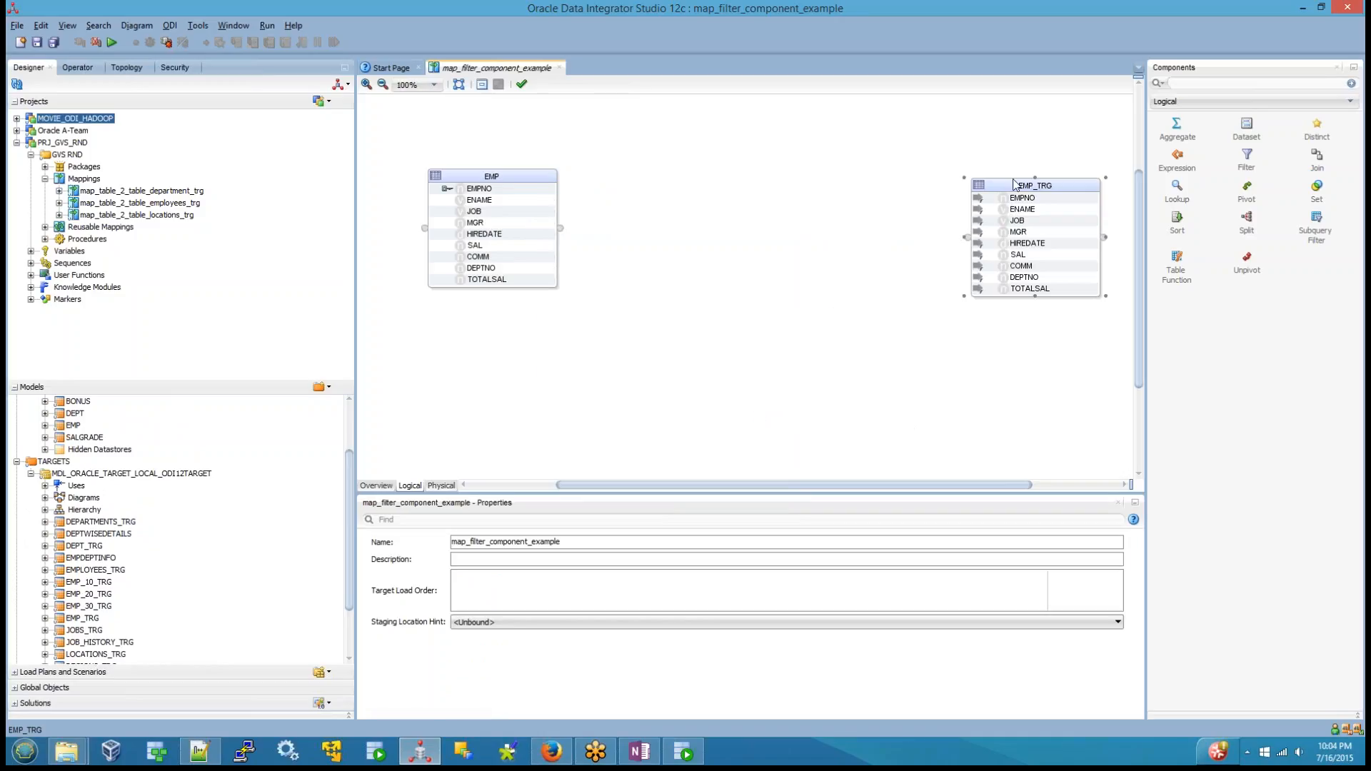
click(1014, 184)
key(Delete)
click(743, 407)
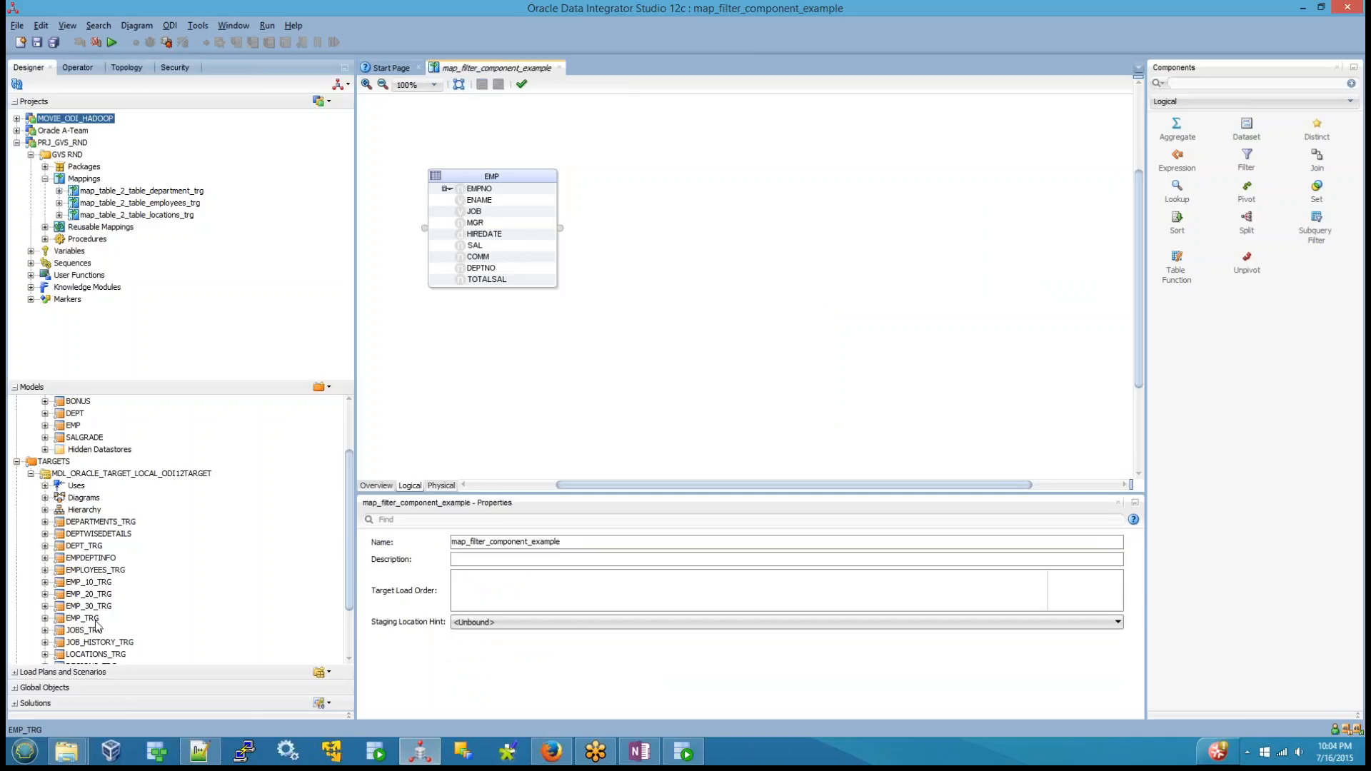
drag(94, 620, 973, 184)
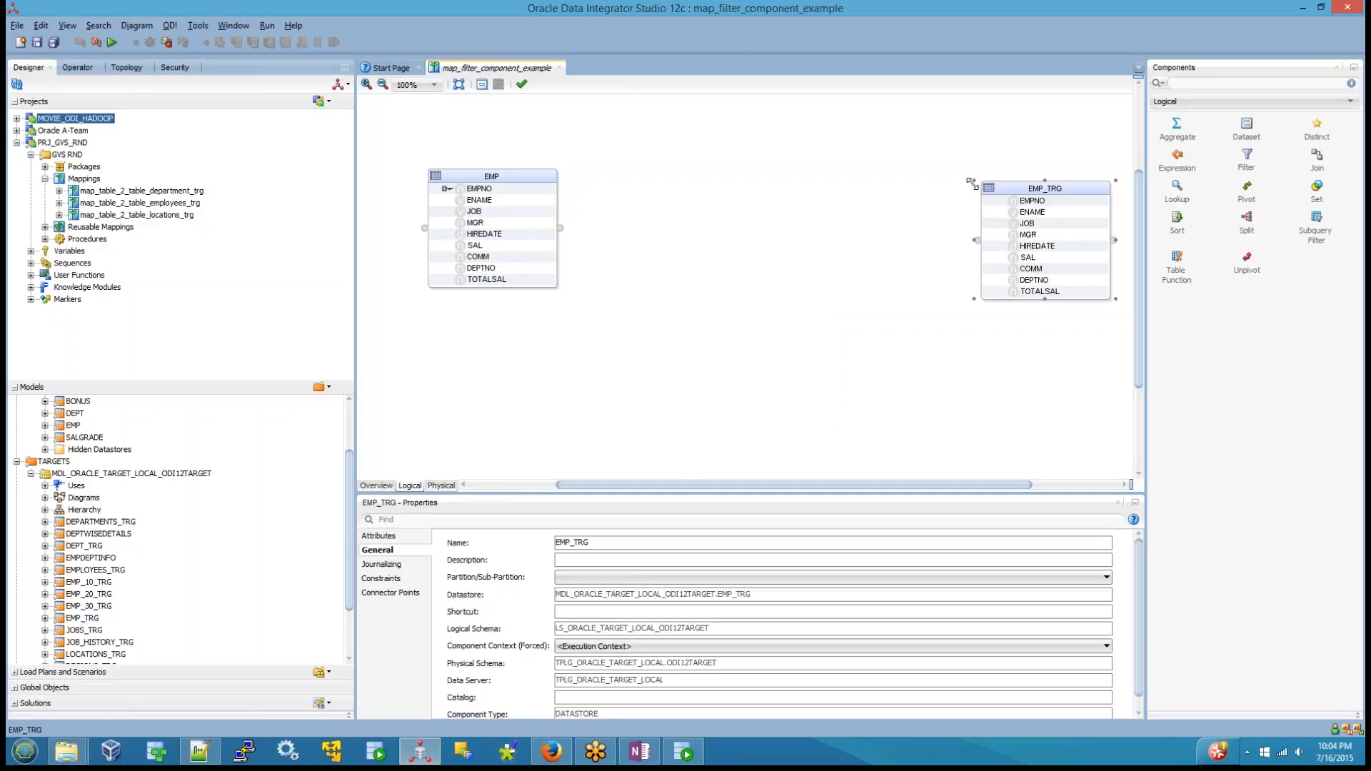
click(837, 355)
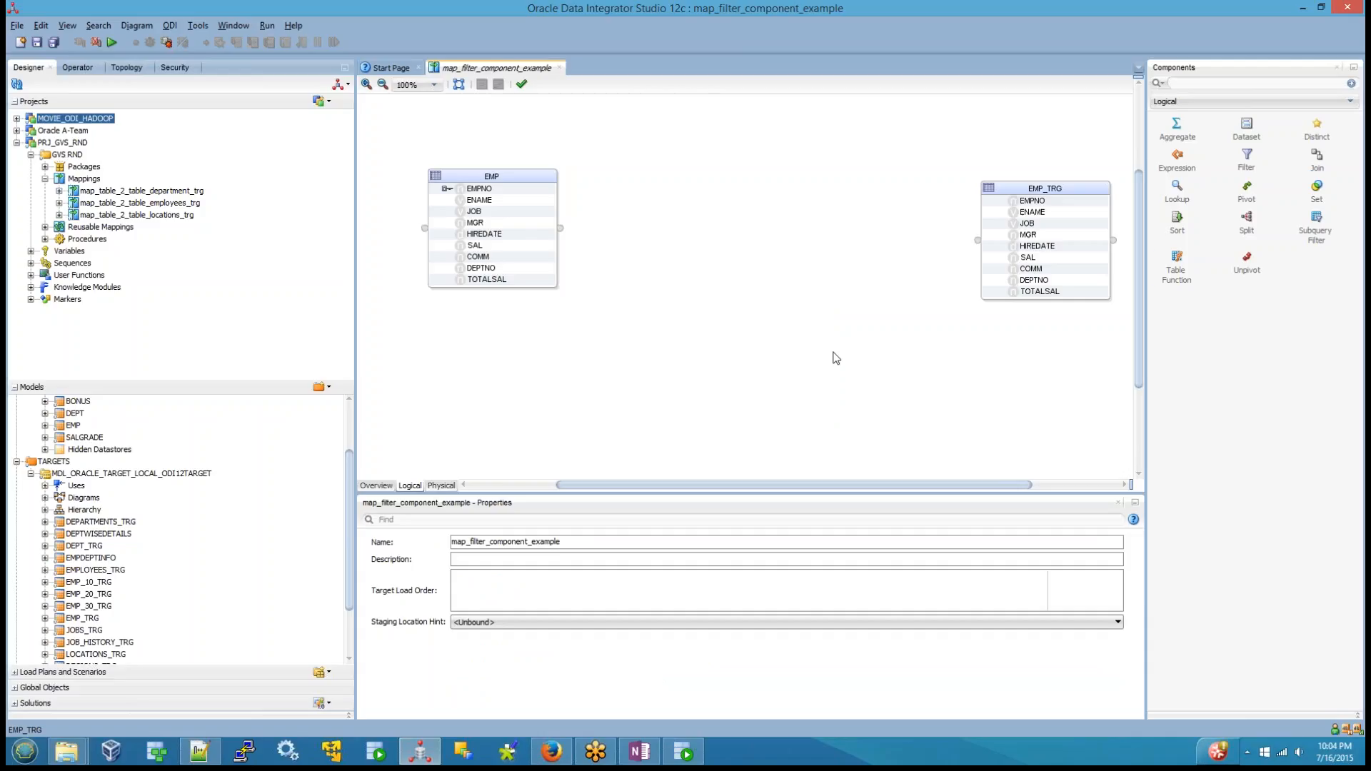
Add a Filter component to the mapping between EMP and EMP_TRG, close to the EMP source
click(1246, 157)
click(644, 268)
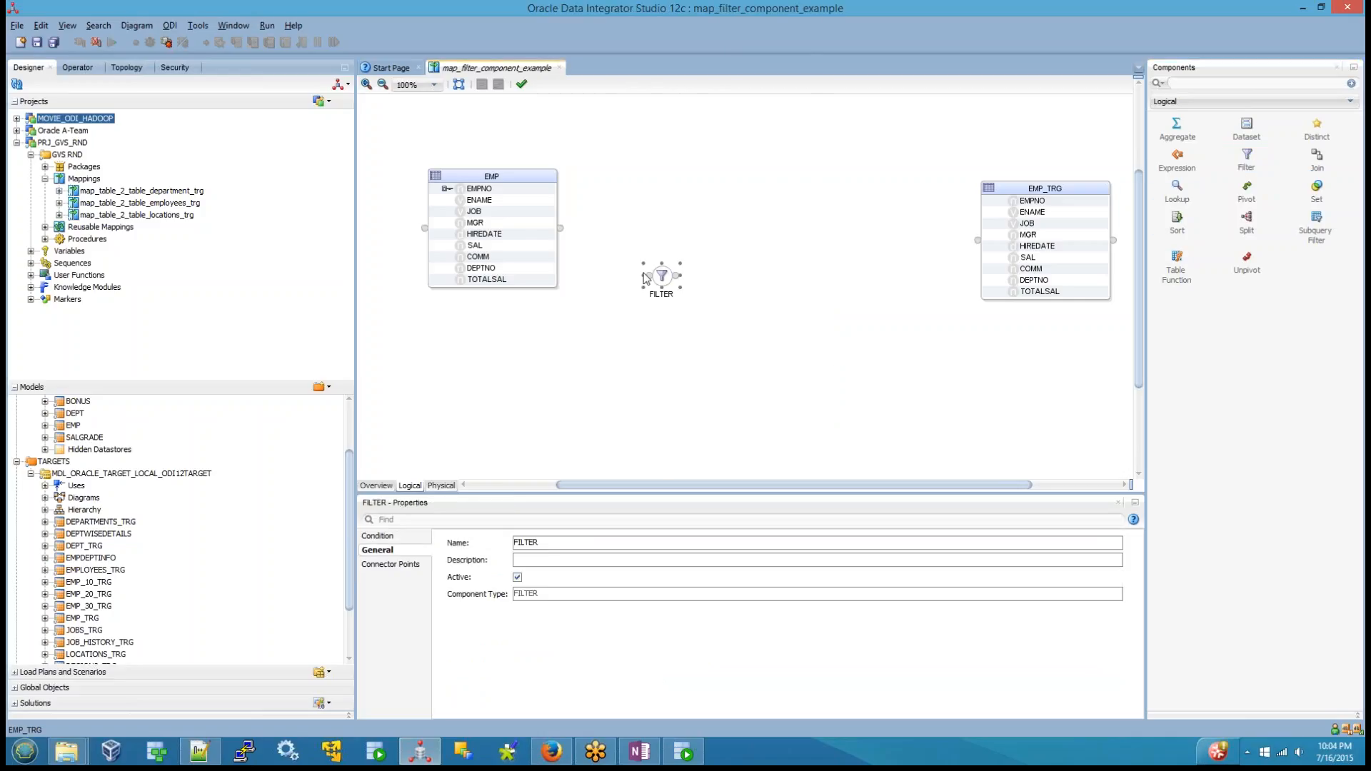
click(623, 327)
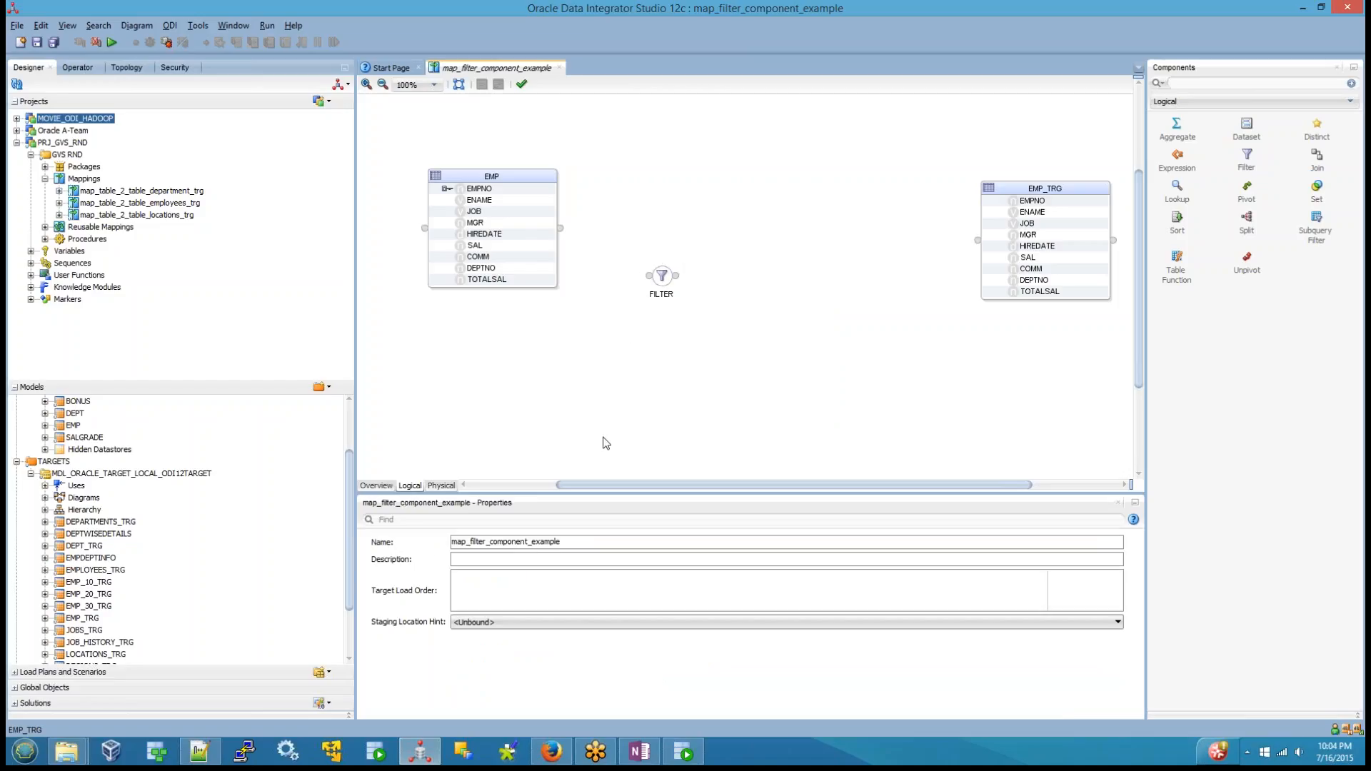
Link the DEPTNO attribute of EMP to the filter and set the filter condition to EMP.DEPTNO=30
drag(562, 227, 658, 278)
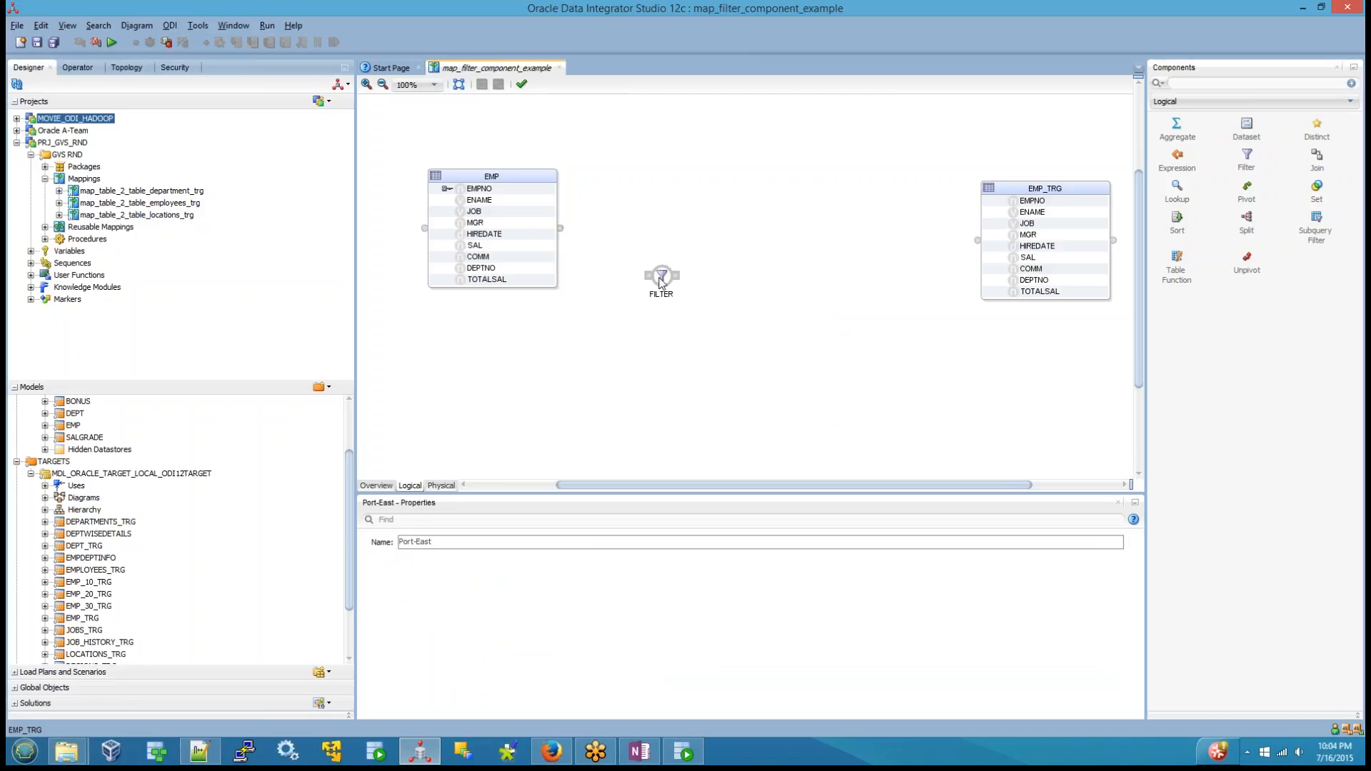
click(689, 315)
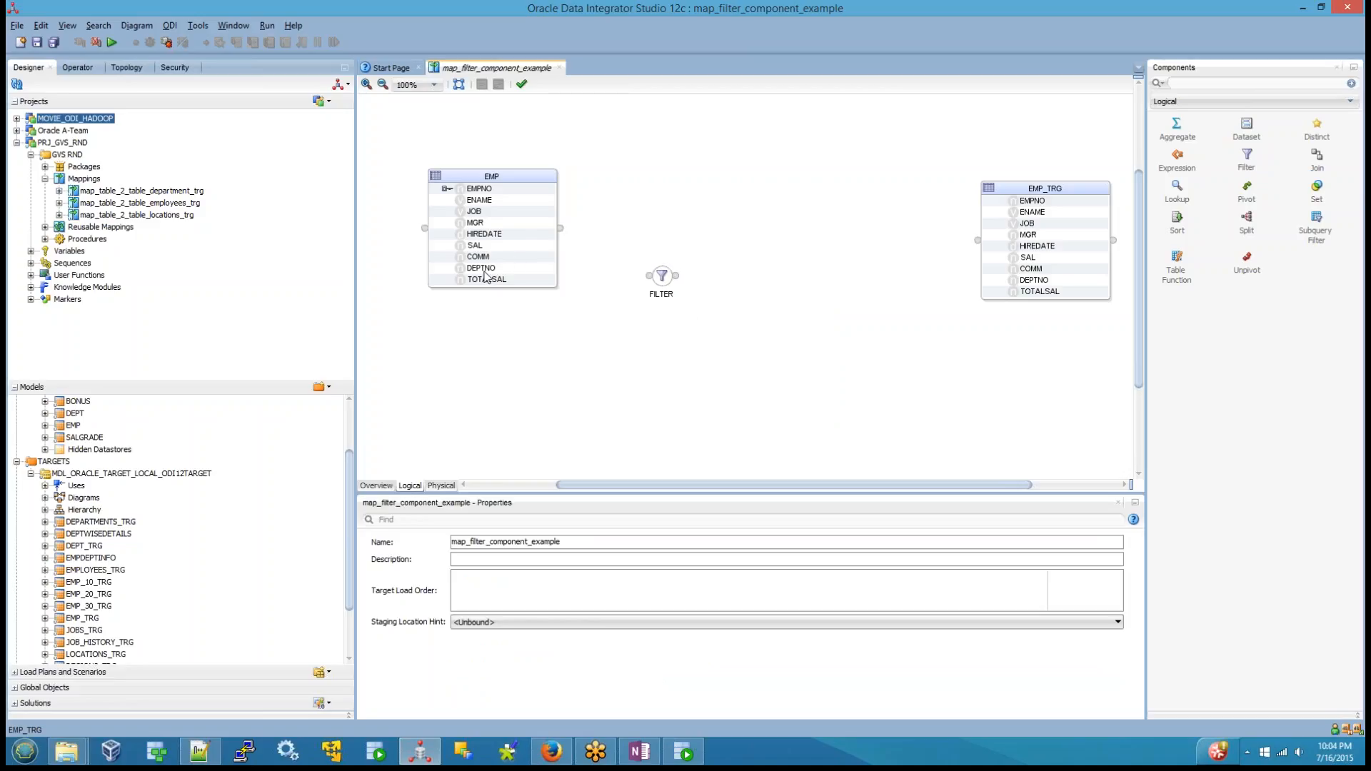
click(484, 270)
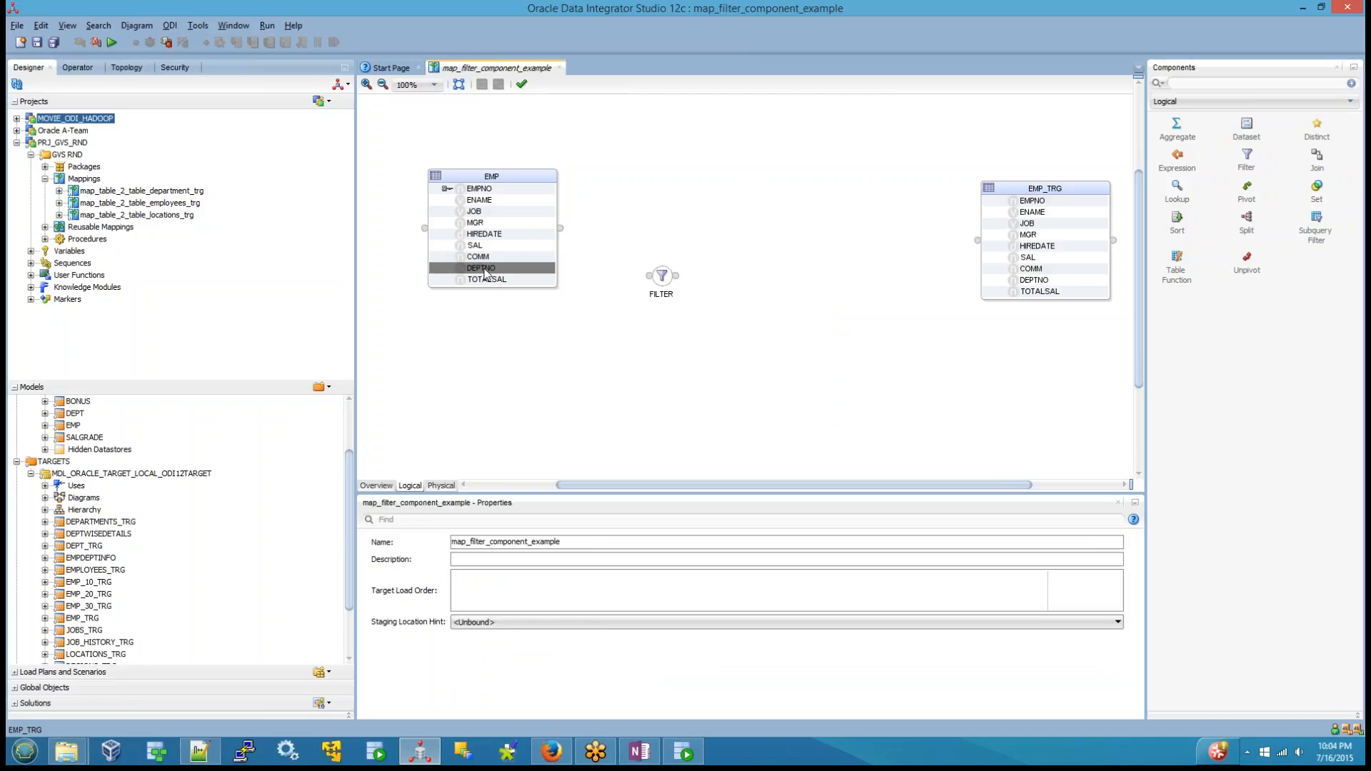
drag(484, 270, 661, 280)
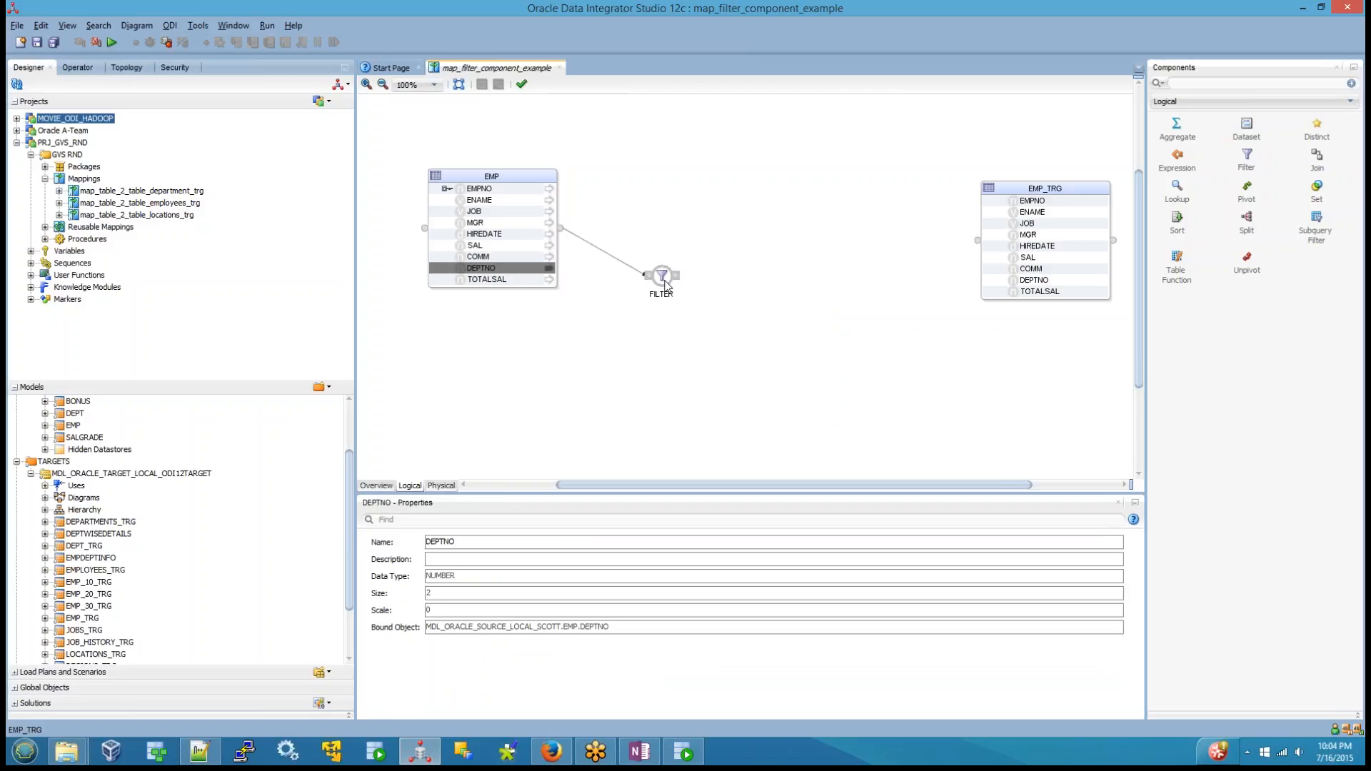
click(663, 279)
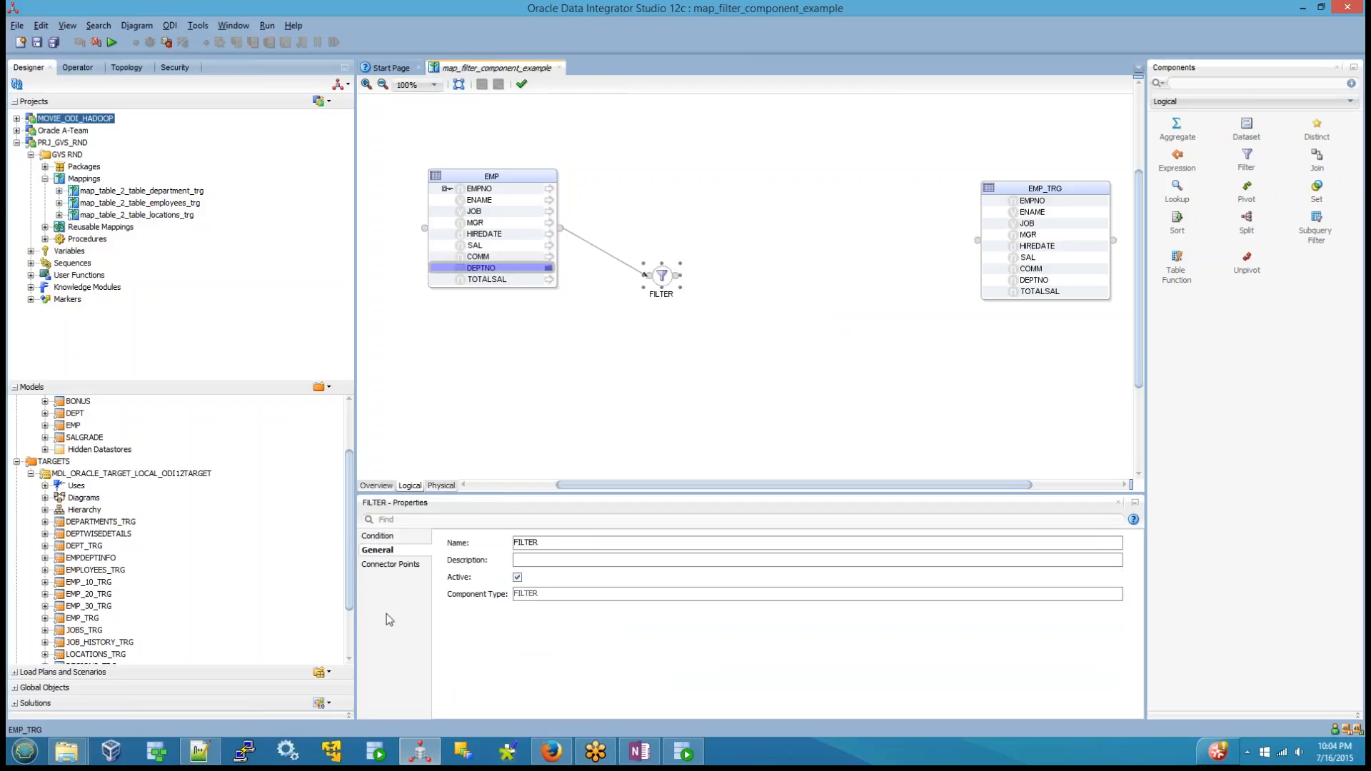
click(377, 537)
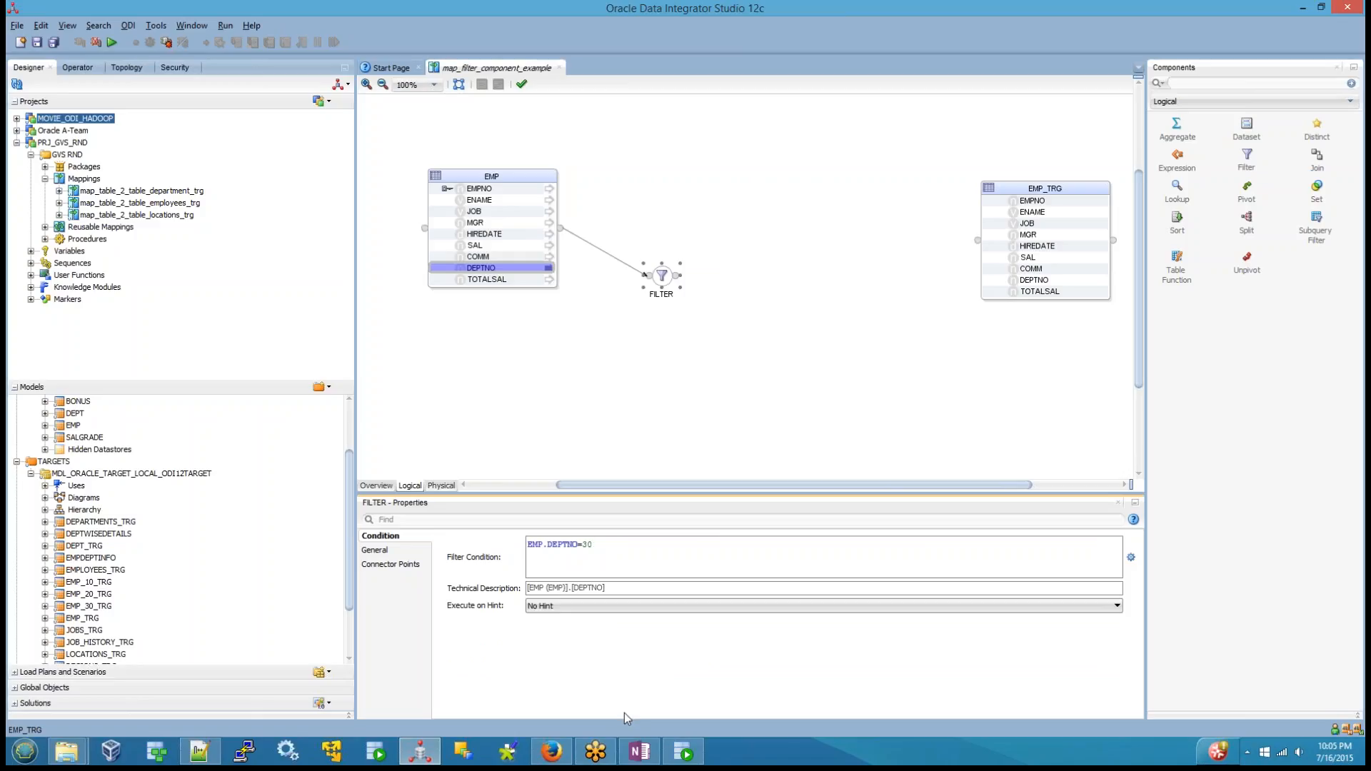
Switch to SQL Developer and run "alter table emp drop column totalsal" in the scott@orcl@localhost worksheet
click(679, 761)
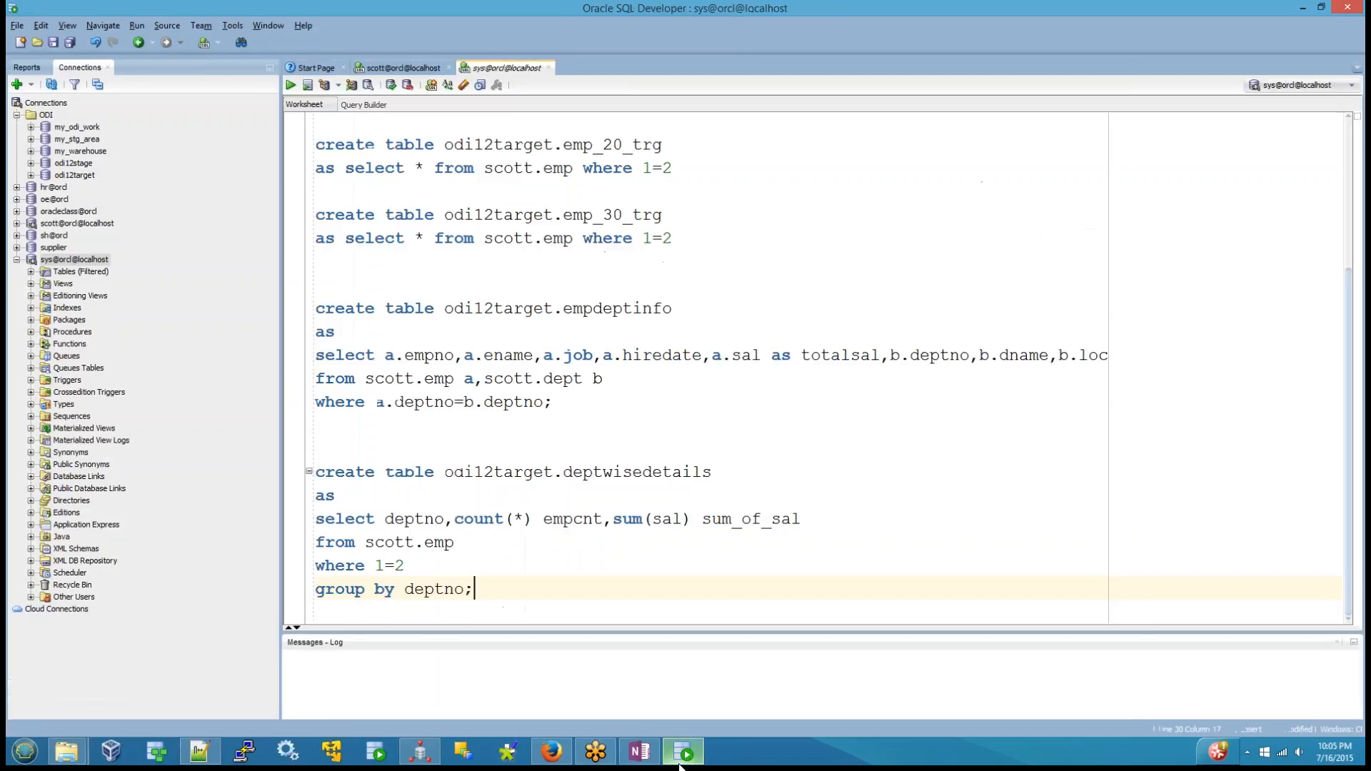
click(386, 67)
text(alter table em)
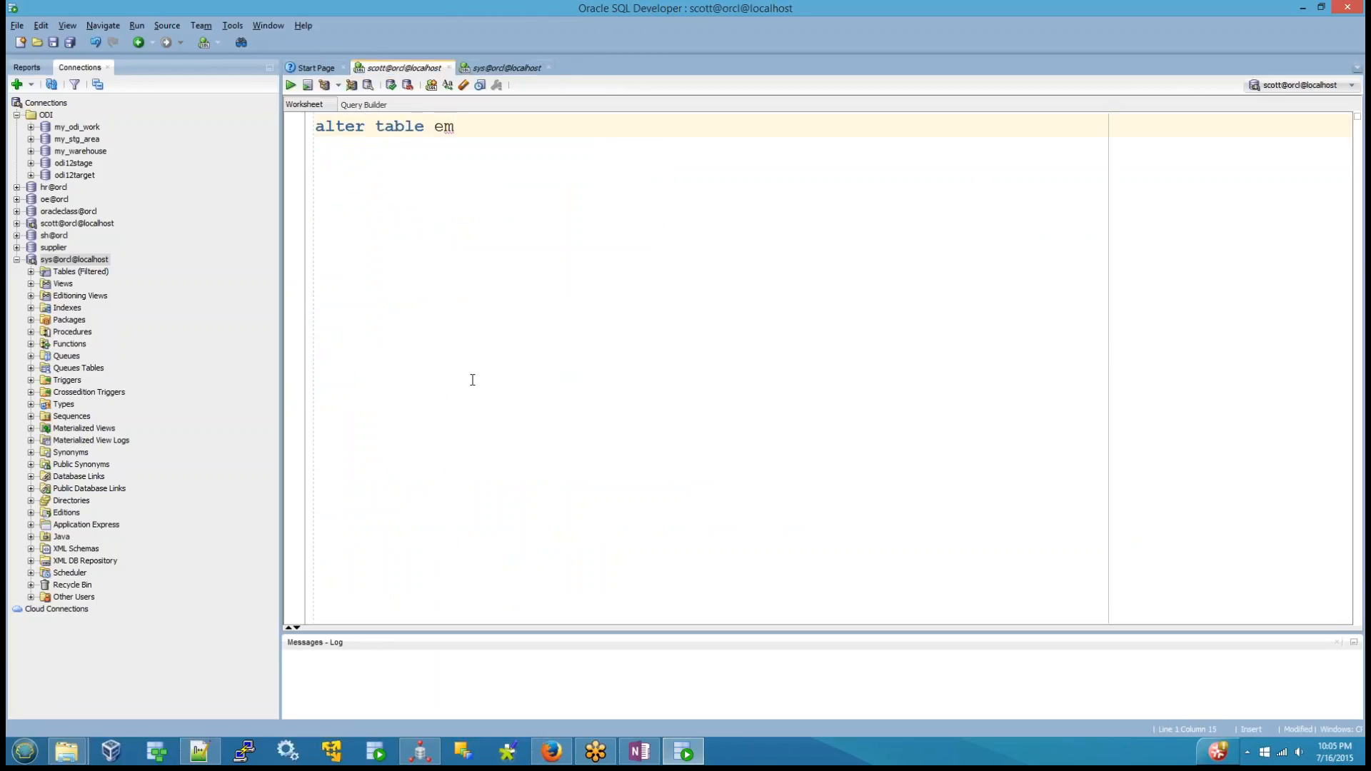
text(p drop column totasa)
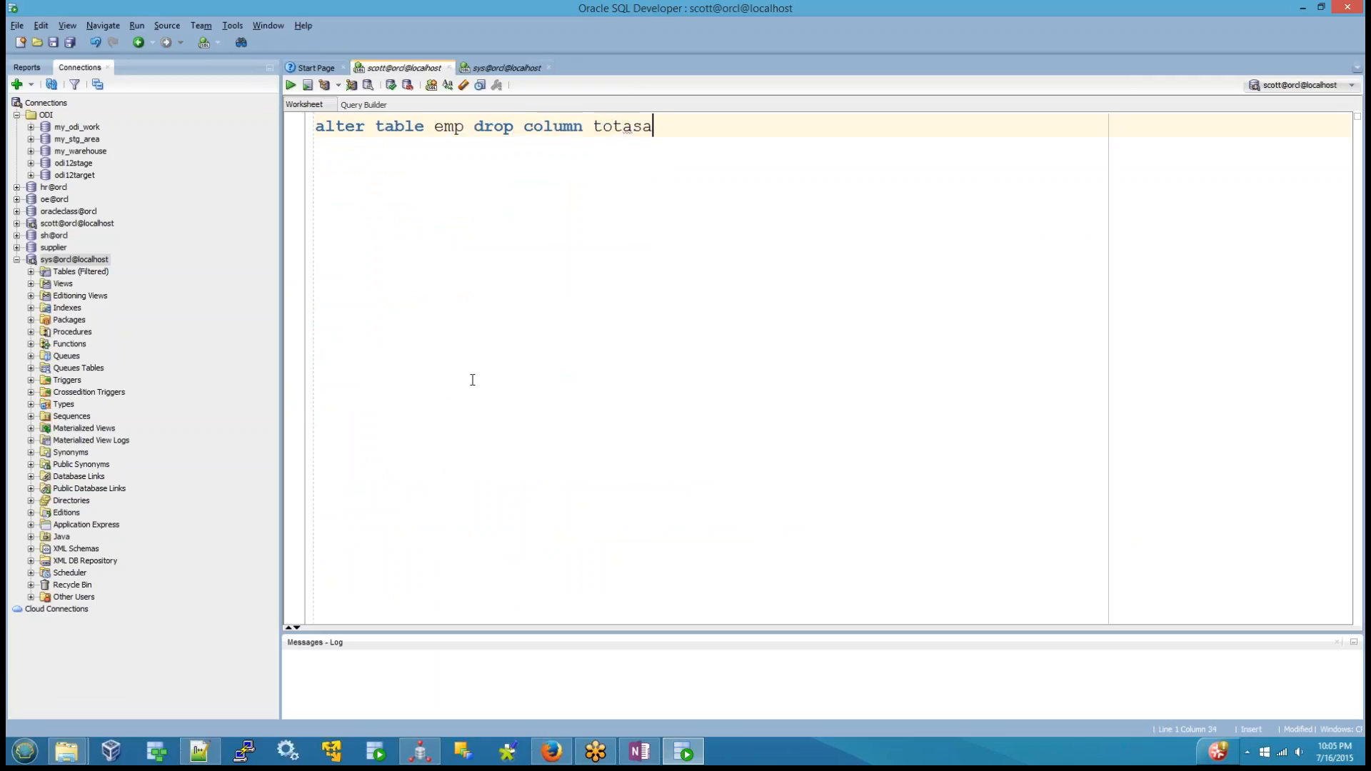
key(BackSpace)
key(BackSpace)
text(lsal)
key(ctrl+a)
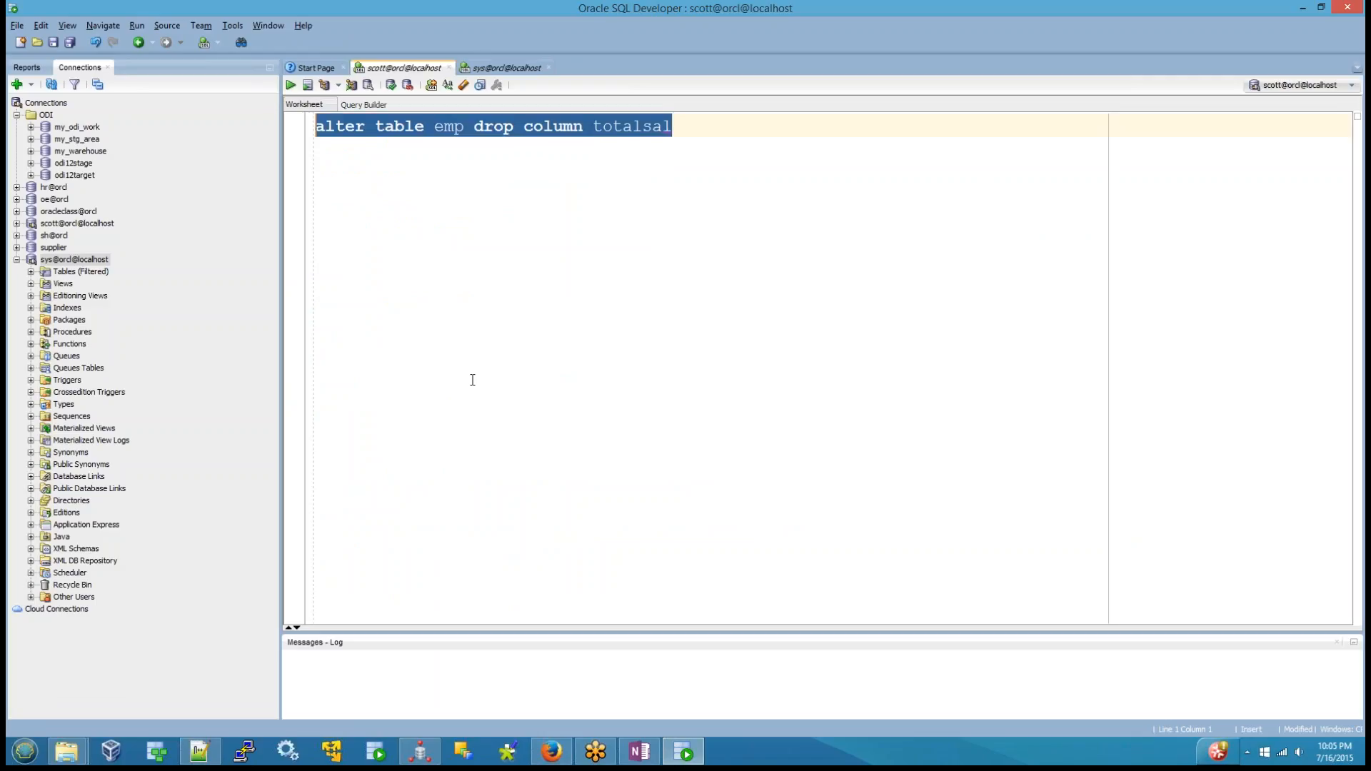
click(290, 85)
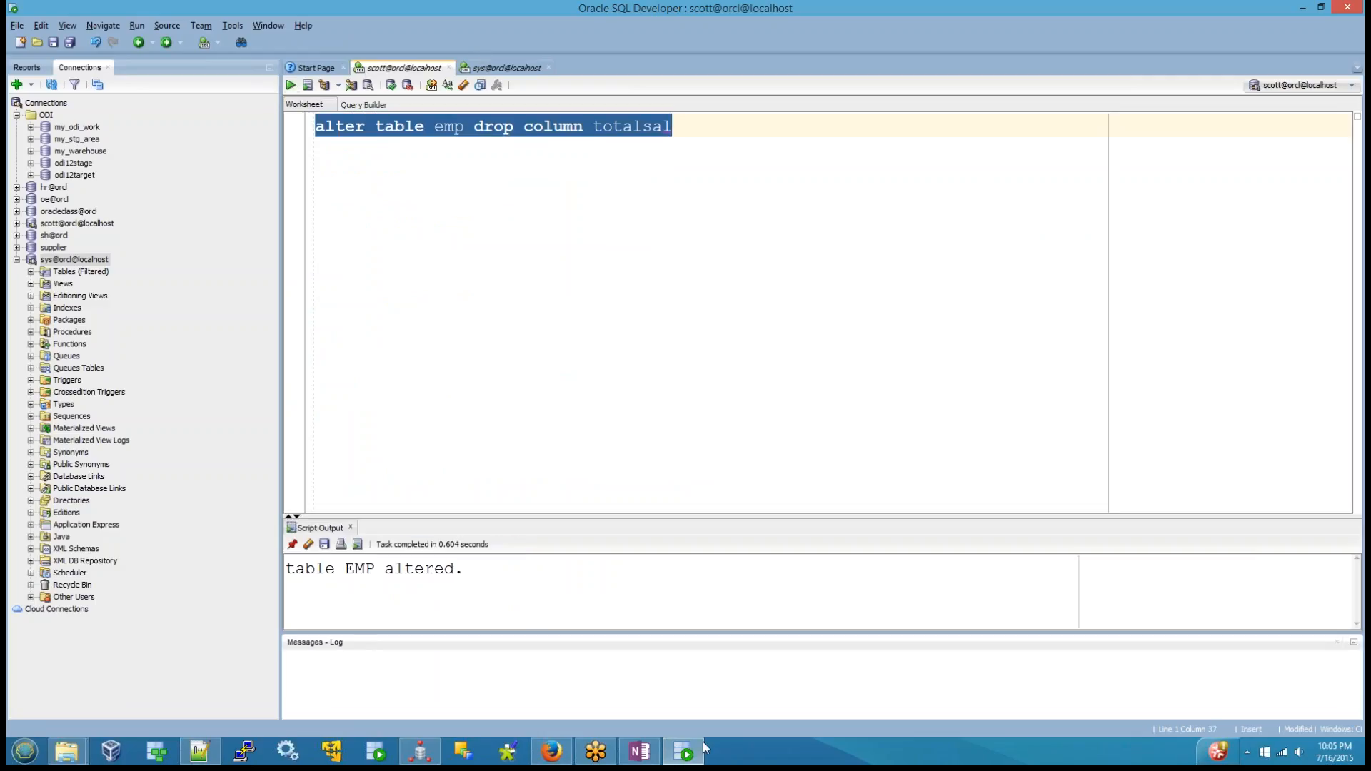
Return to Oracle Data Integrator Studio, then save and close the map_filter_component_example mapping
click(420, 751)
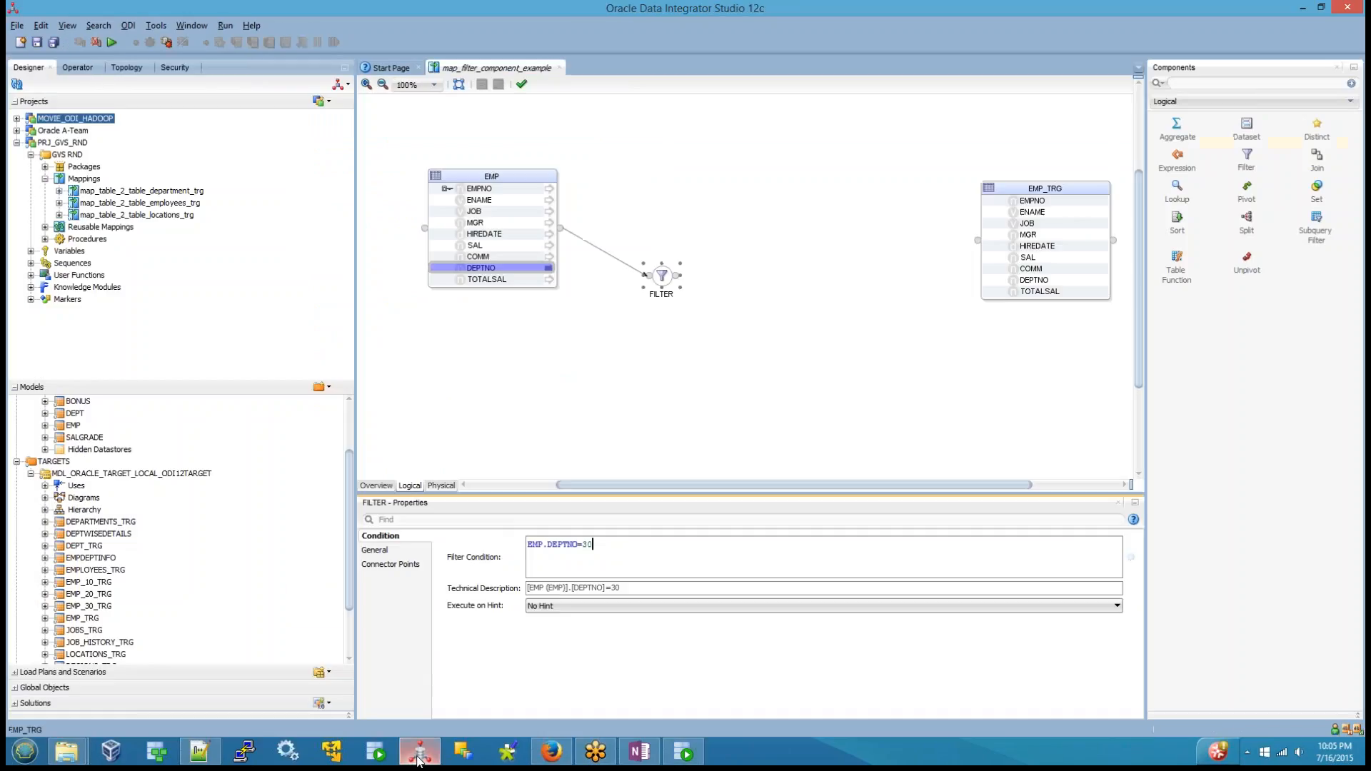
click(37, 42)
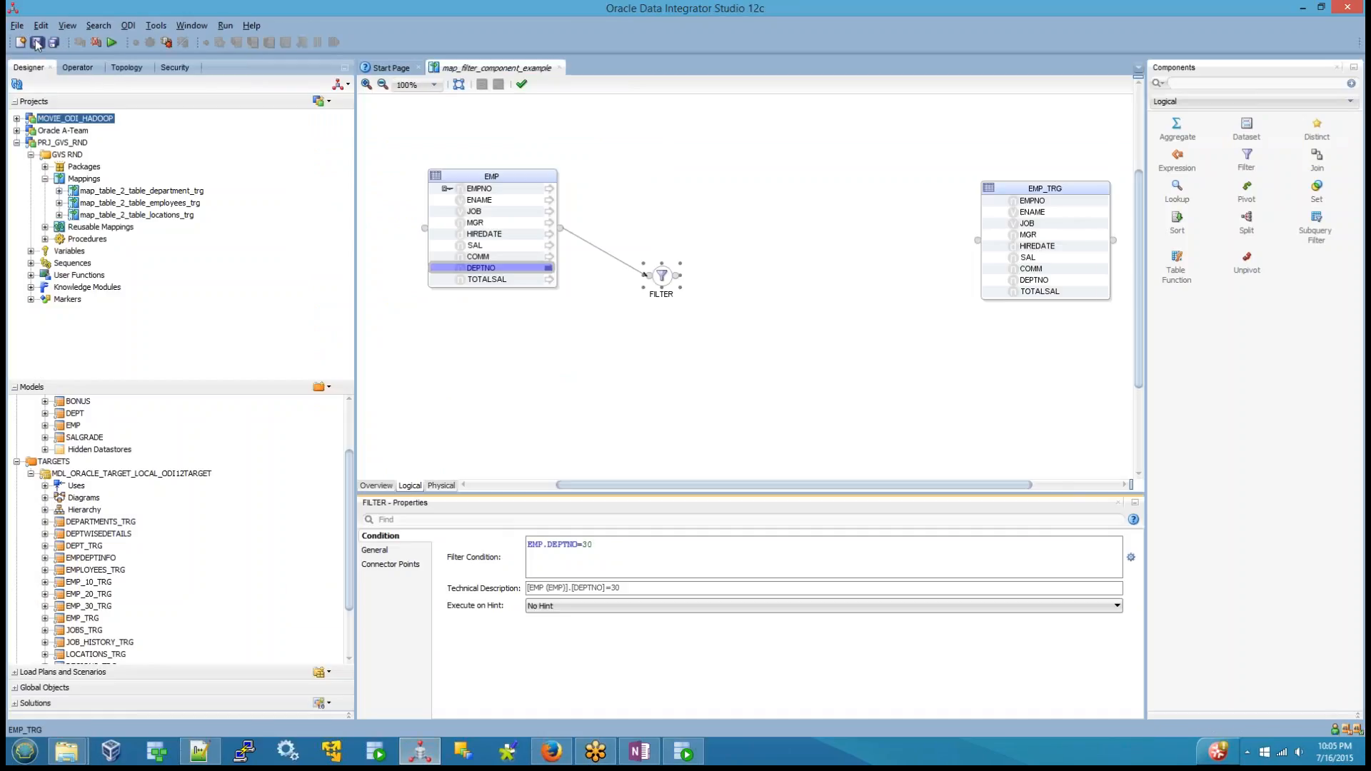
click(560, 68)
Selectively reverse-engineer only the EMP table in the MDL_ORACLE_SOURCE_LOCAL_SCOTT model, including existing datastores, and close the model
scroll(92, 488, up, 2)
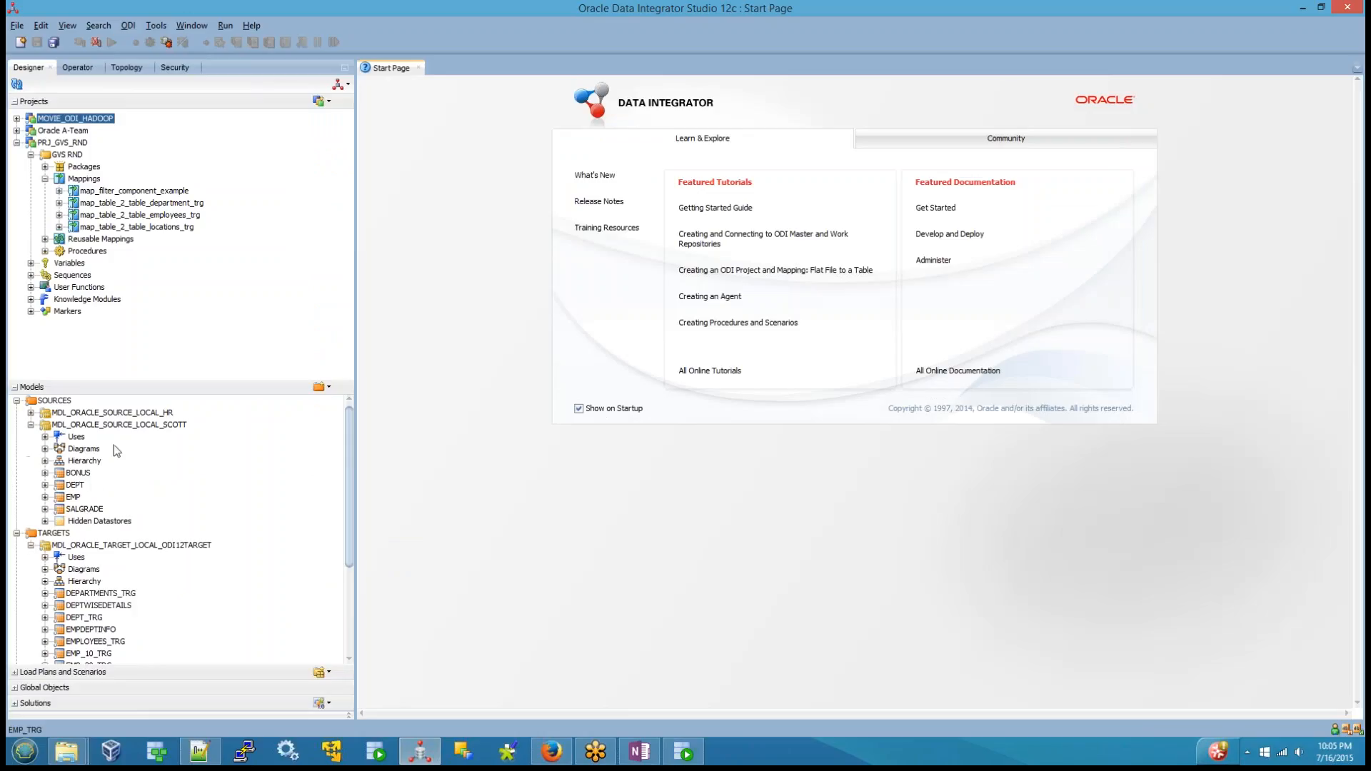
right_click(124, 427)
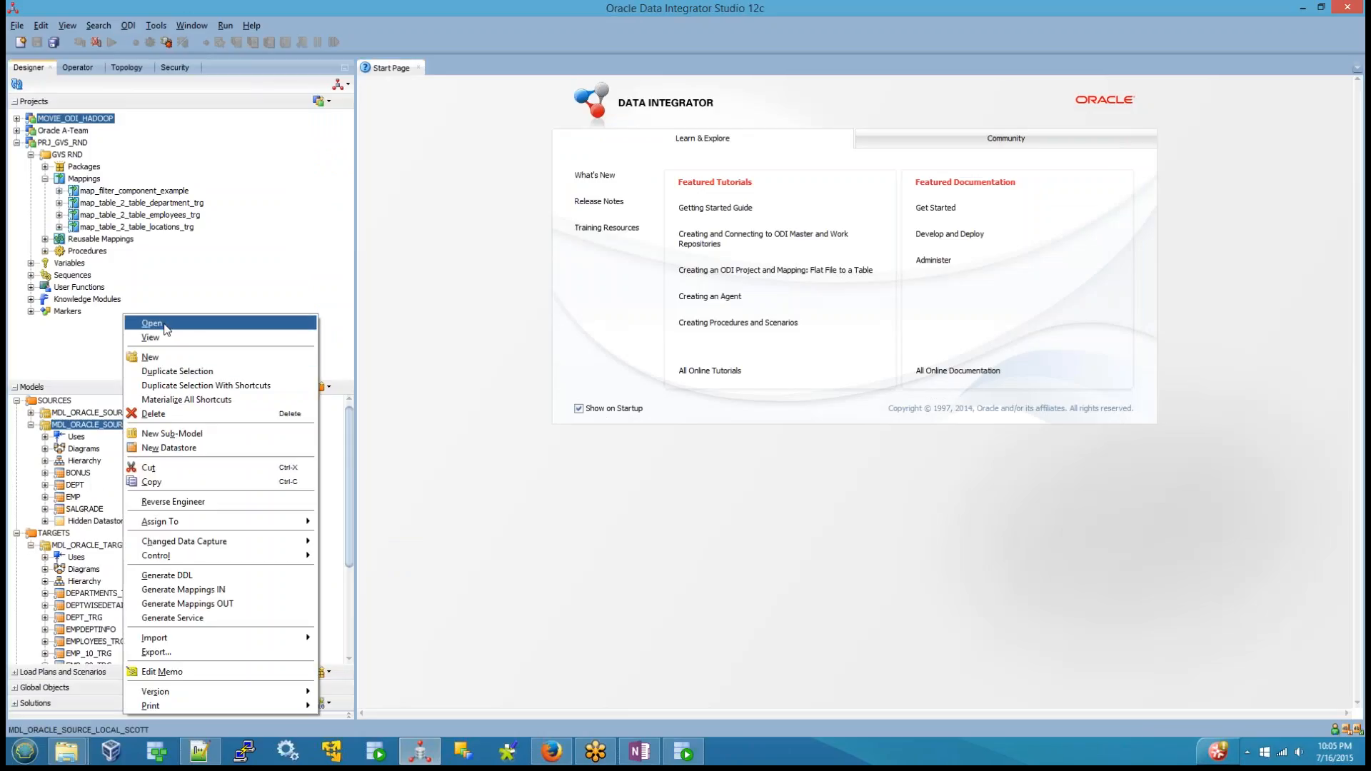
click(284, 328)
click(396, 132)
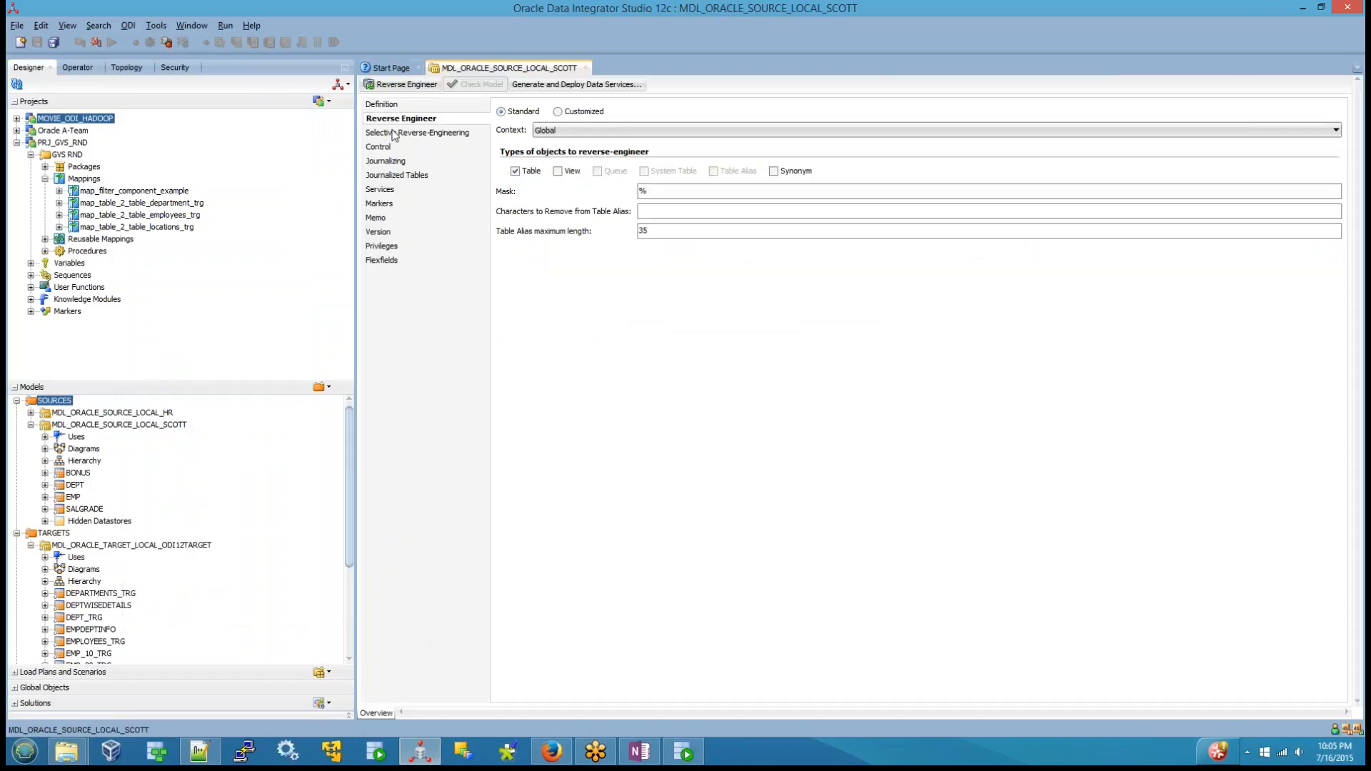
click(714, 134)
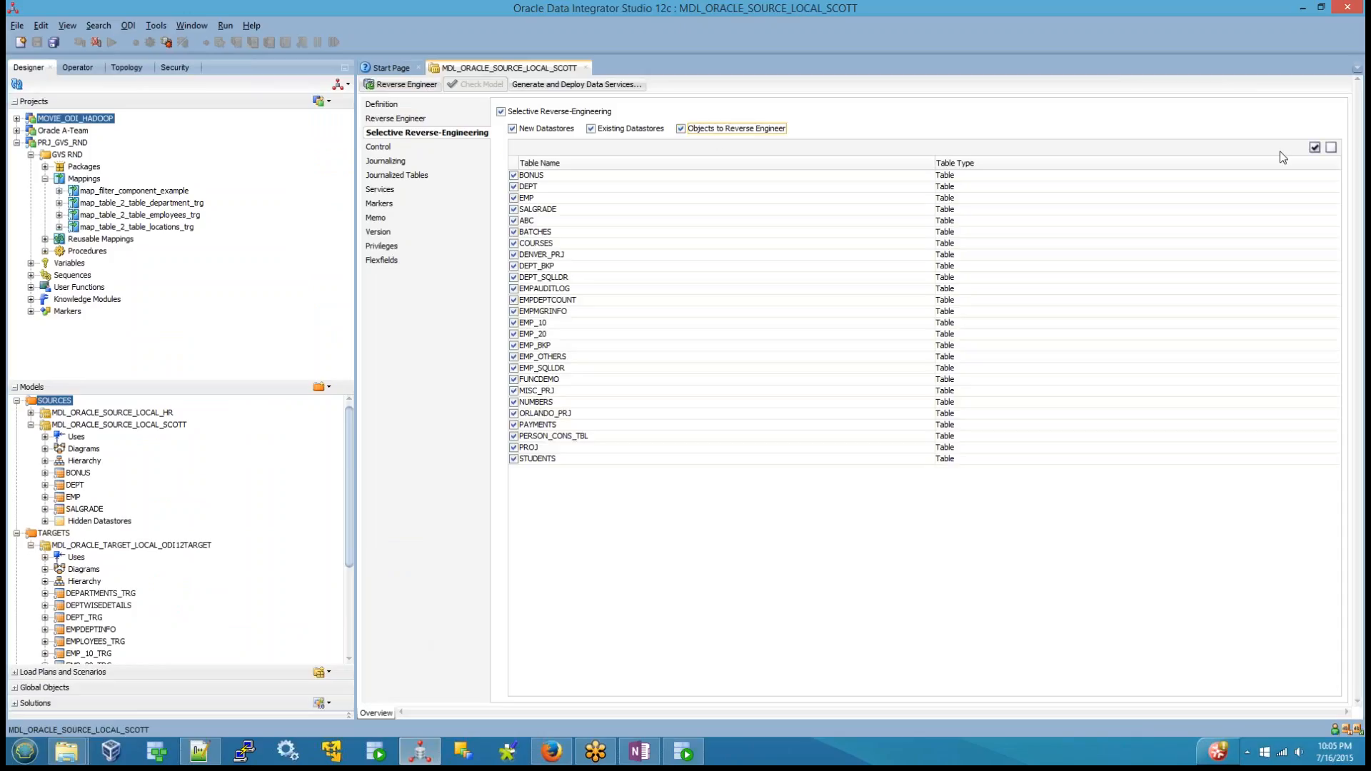
click(1331, 148)
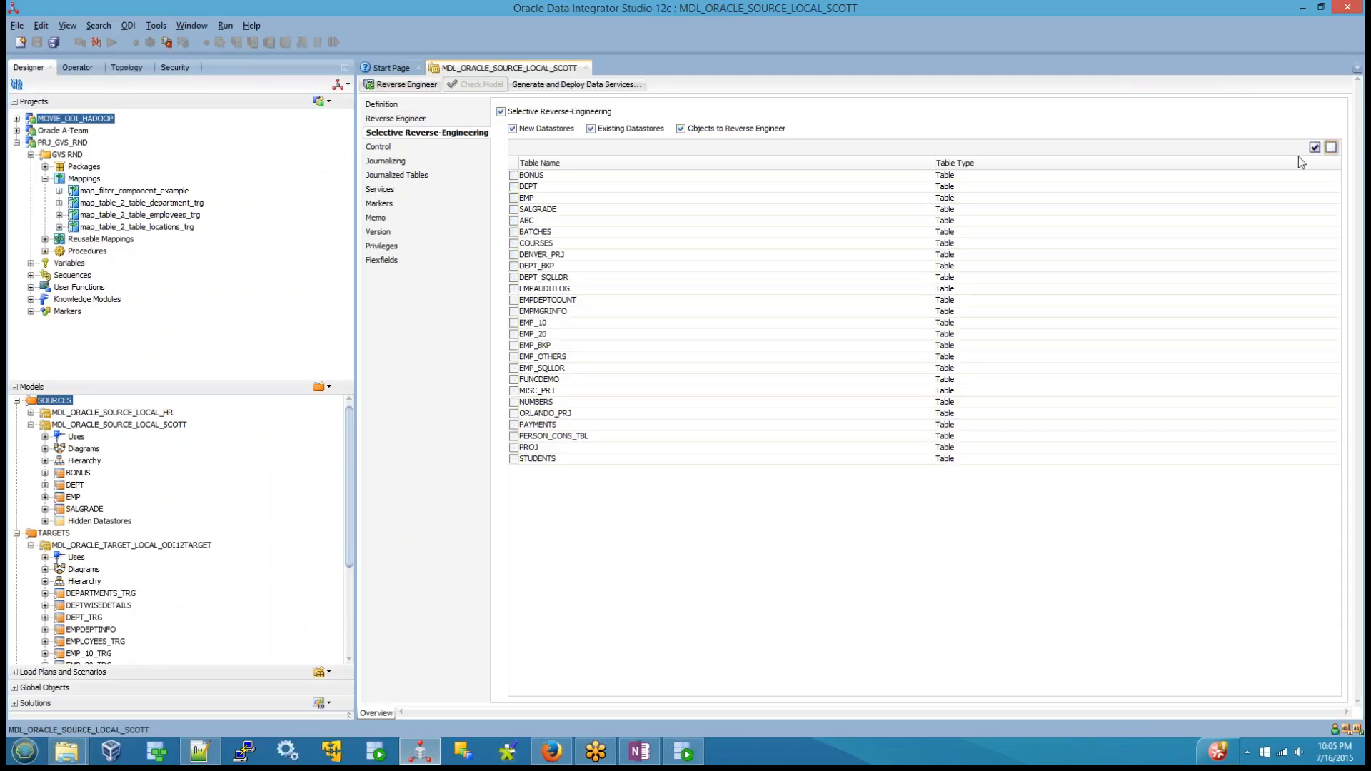
click(514, 198)
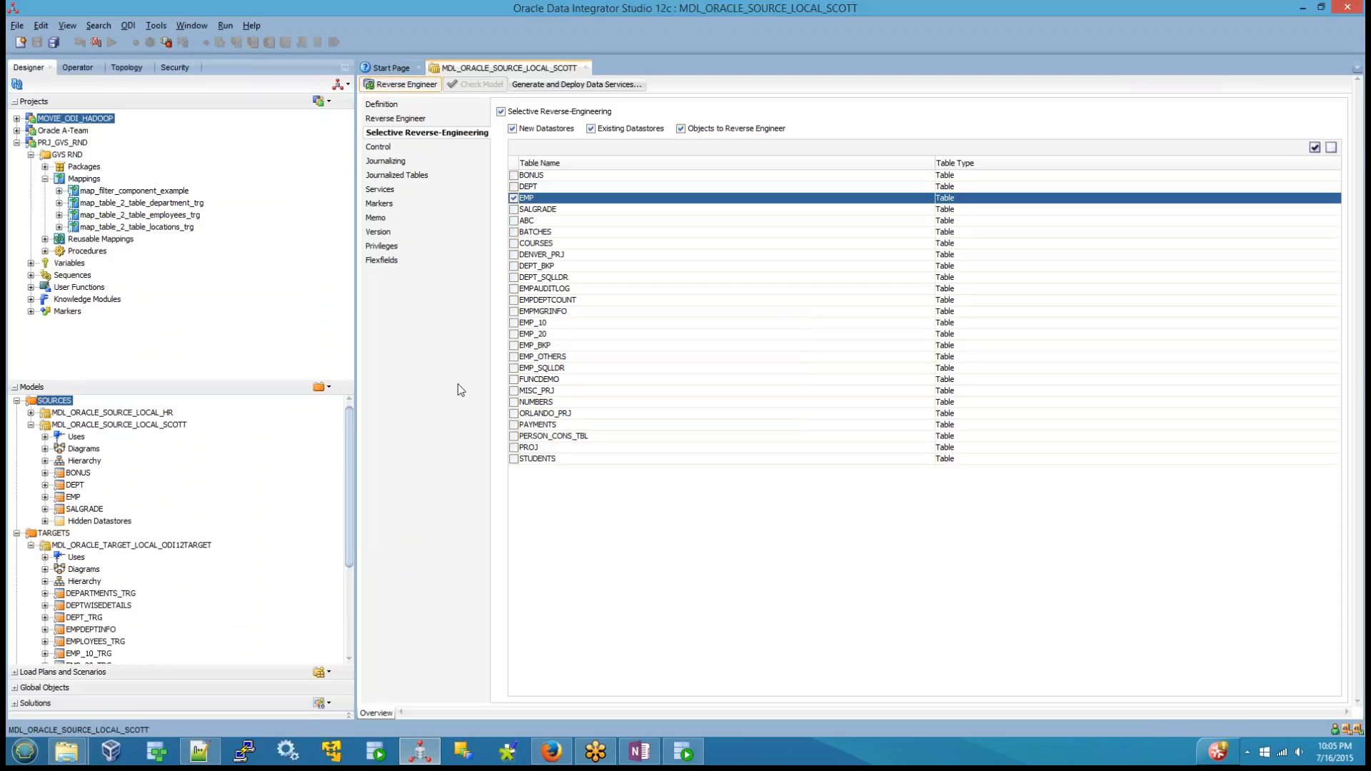
click(585, 68)
Open the EMP source datastore to check its list of attributes, and close it
double_click(73, 497)
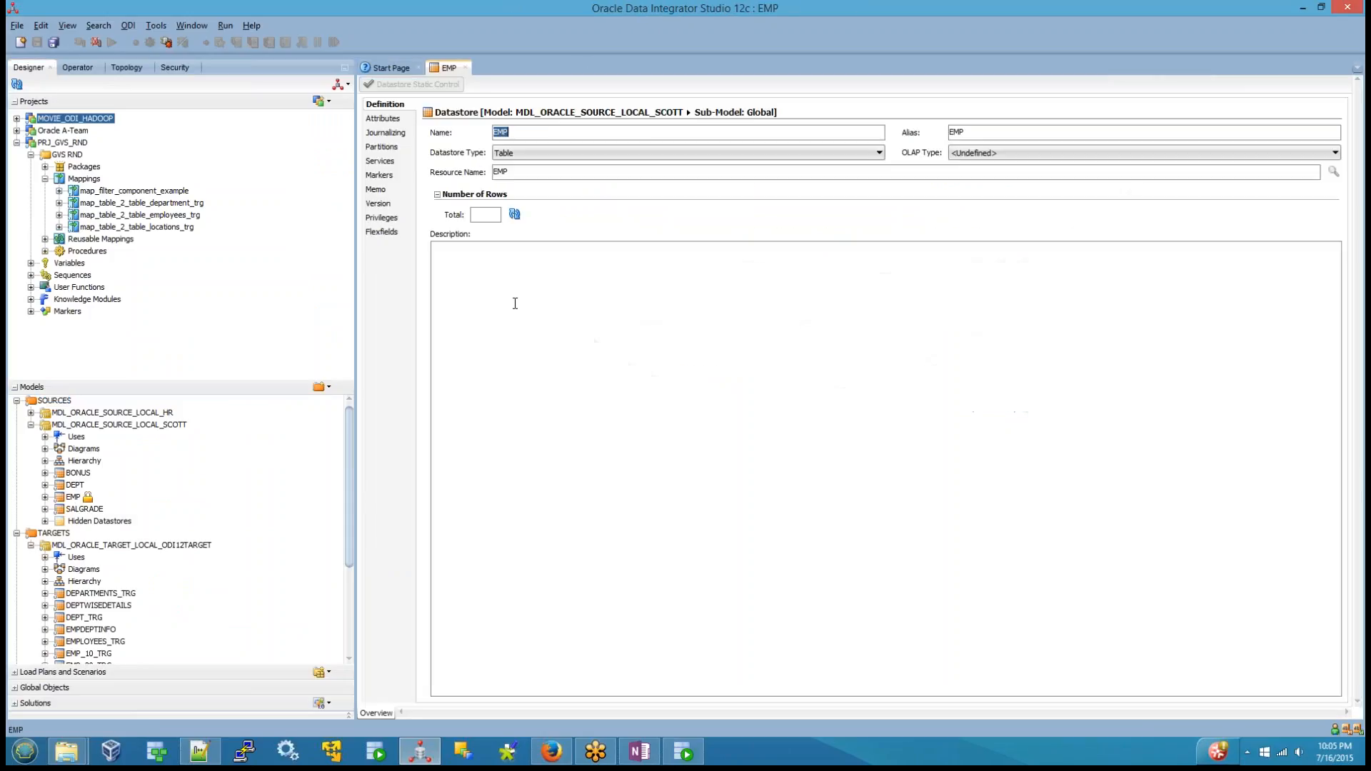
click(383, 118)
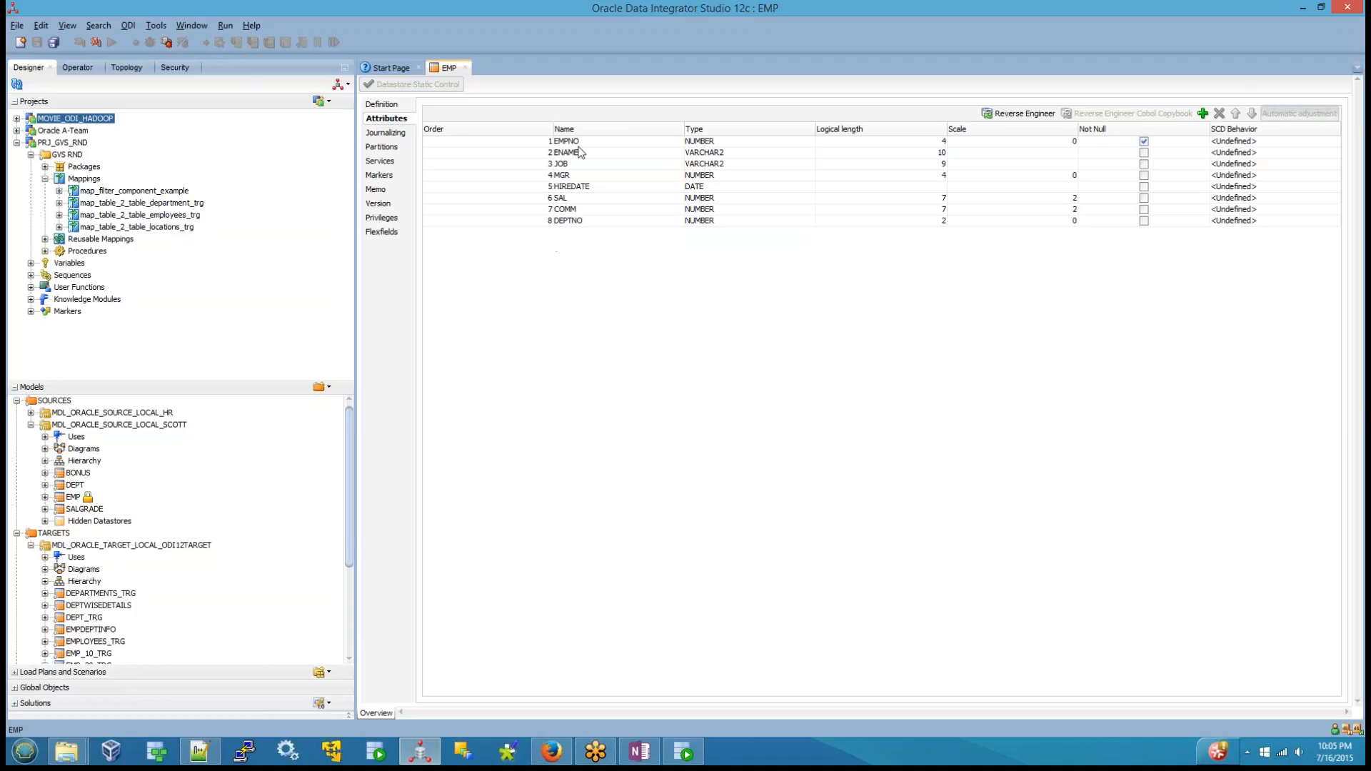
click(465, 67)
Reopen map_filter_component_example and compare EMP's TOTALSAL attribute there with the EMP datastore's attributes in the SCOTT model
click(131, 193)
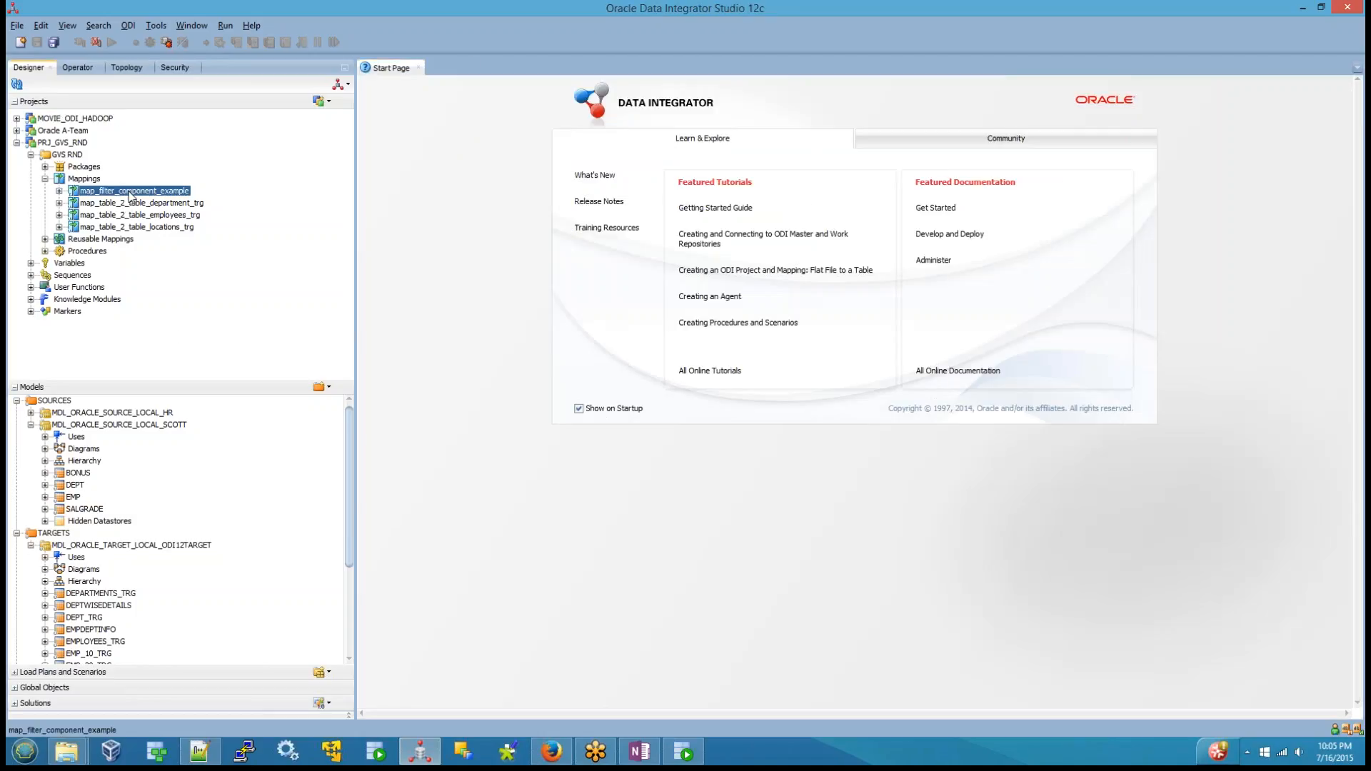
double_click(131, 191)
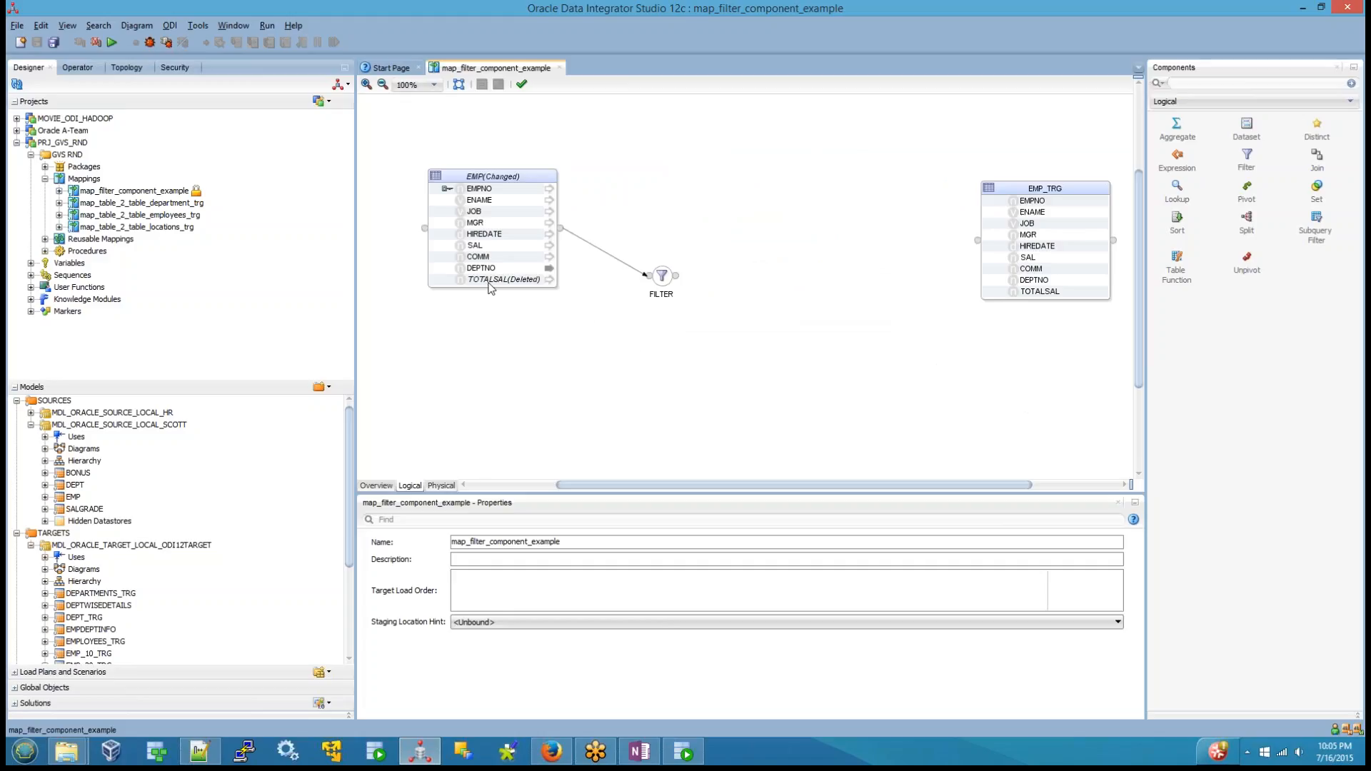
click(489, 280)
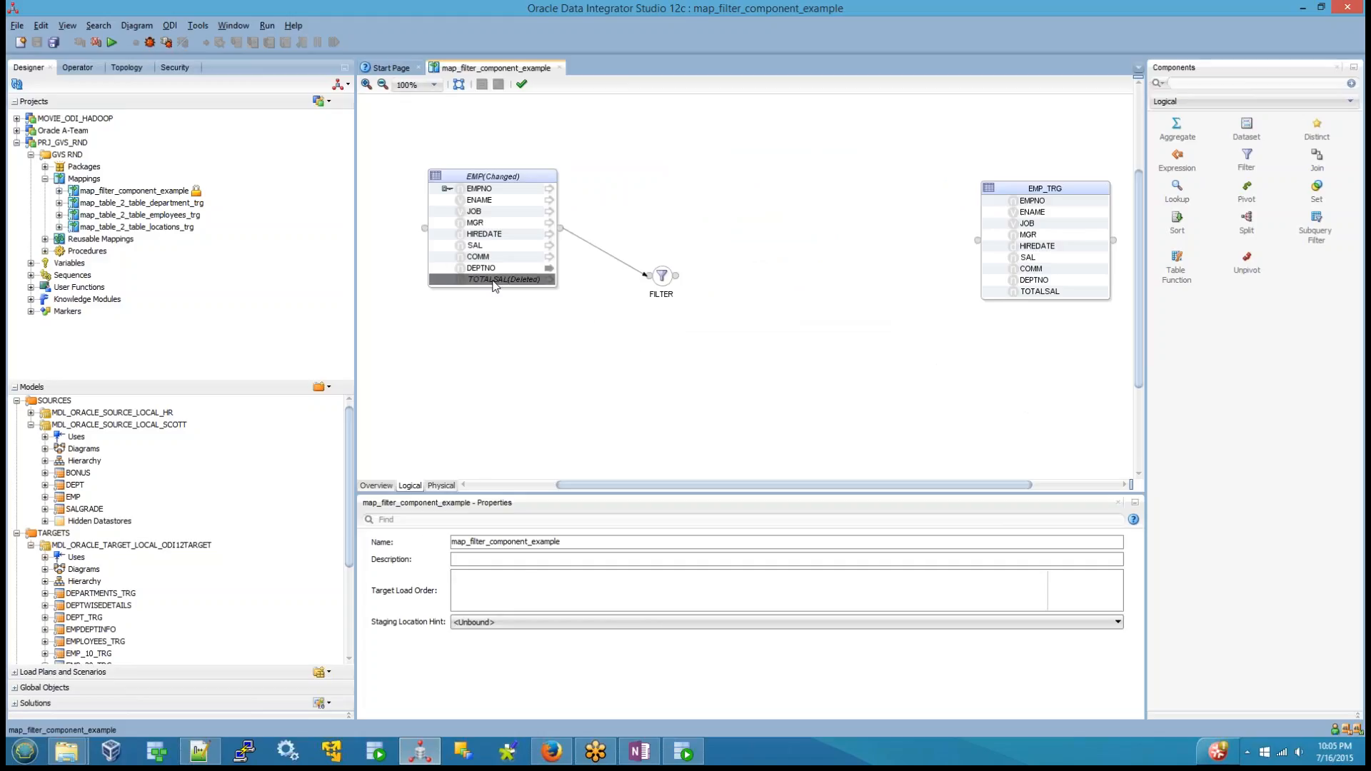
click(45, 497)
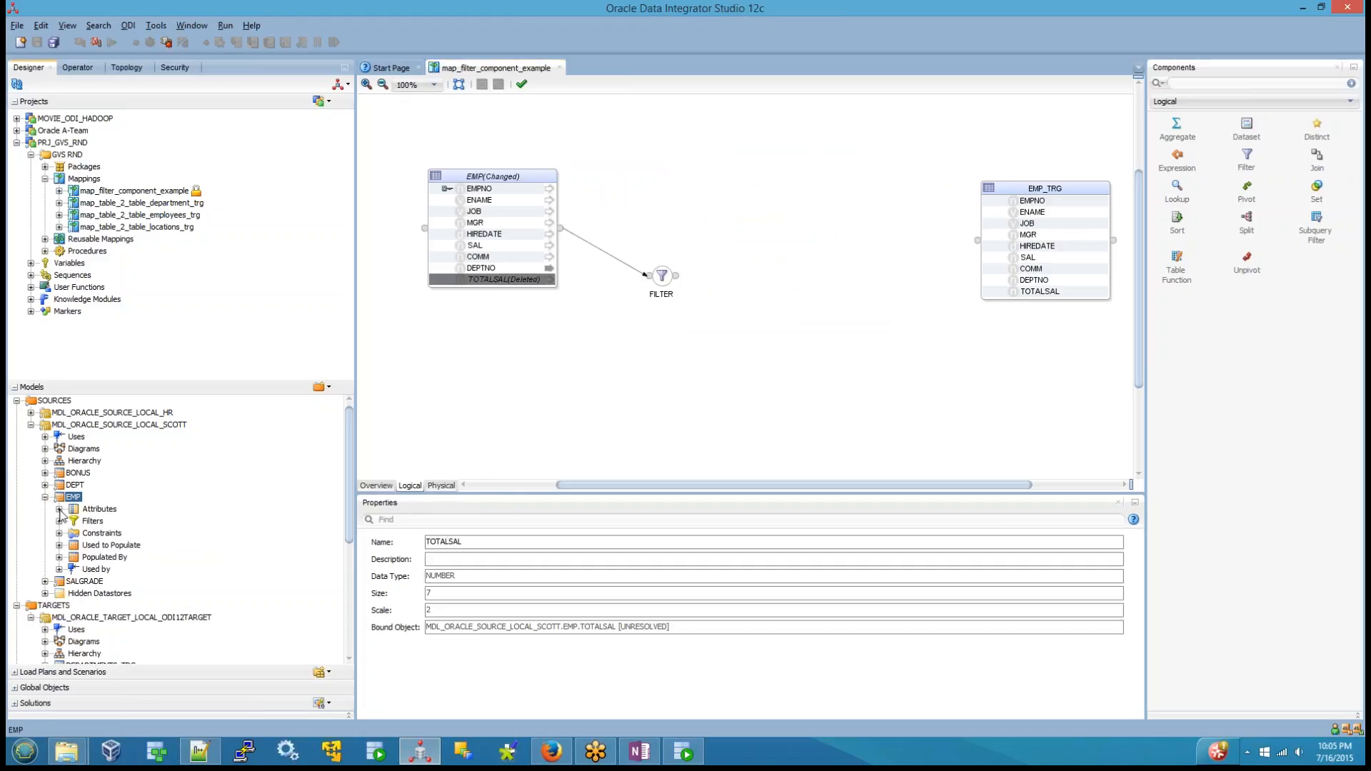
click(59, 510)
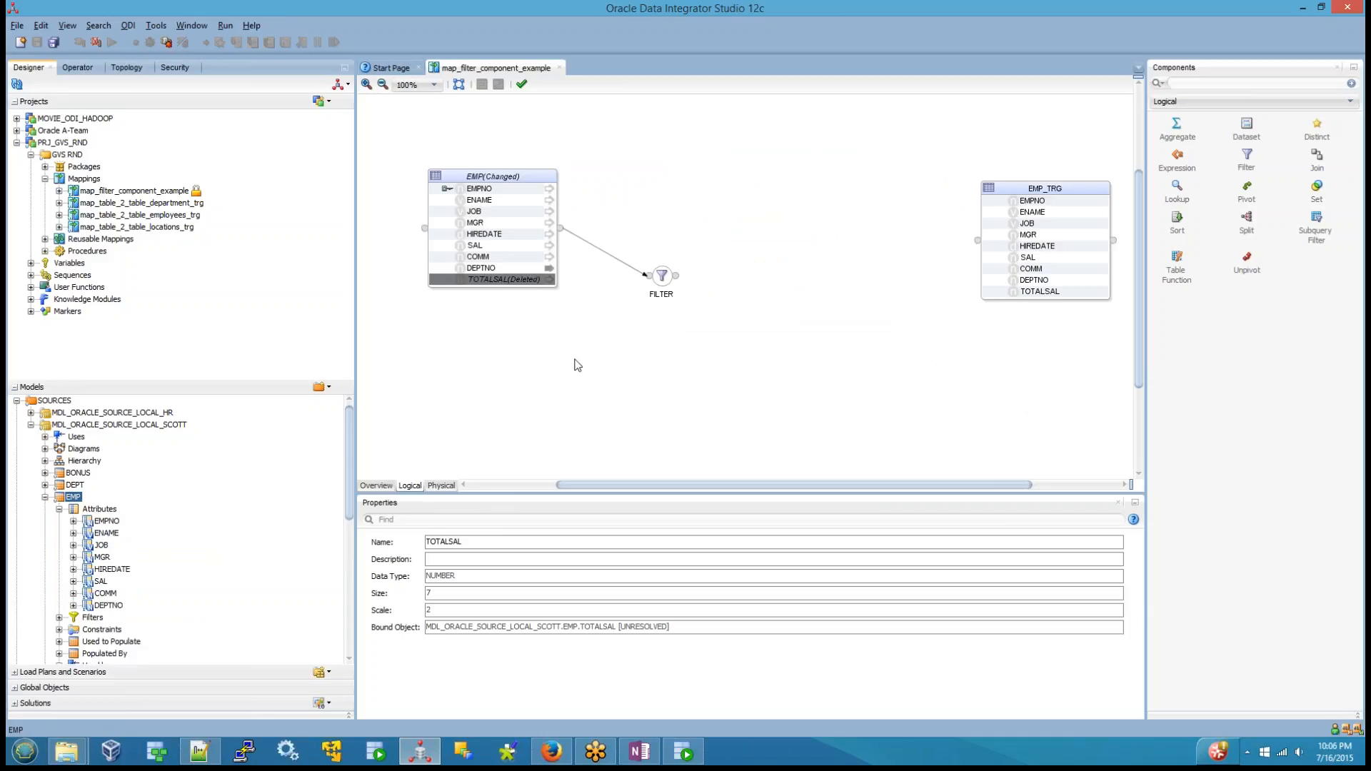
Delete the changed EMP source and the FILTER component from the mapping's logical diagram
click(569, 387)
click(505, 188)
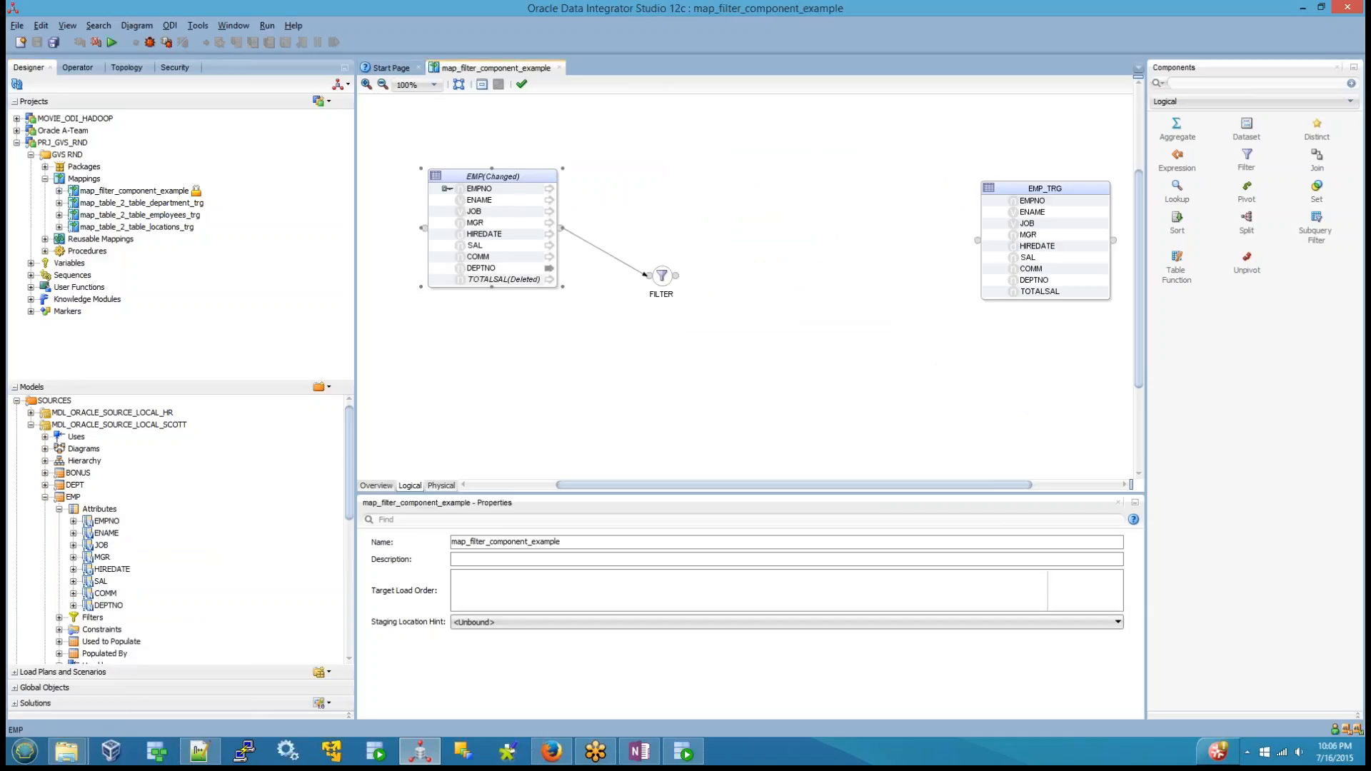
key(Delete)
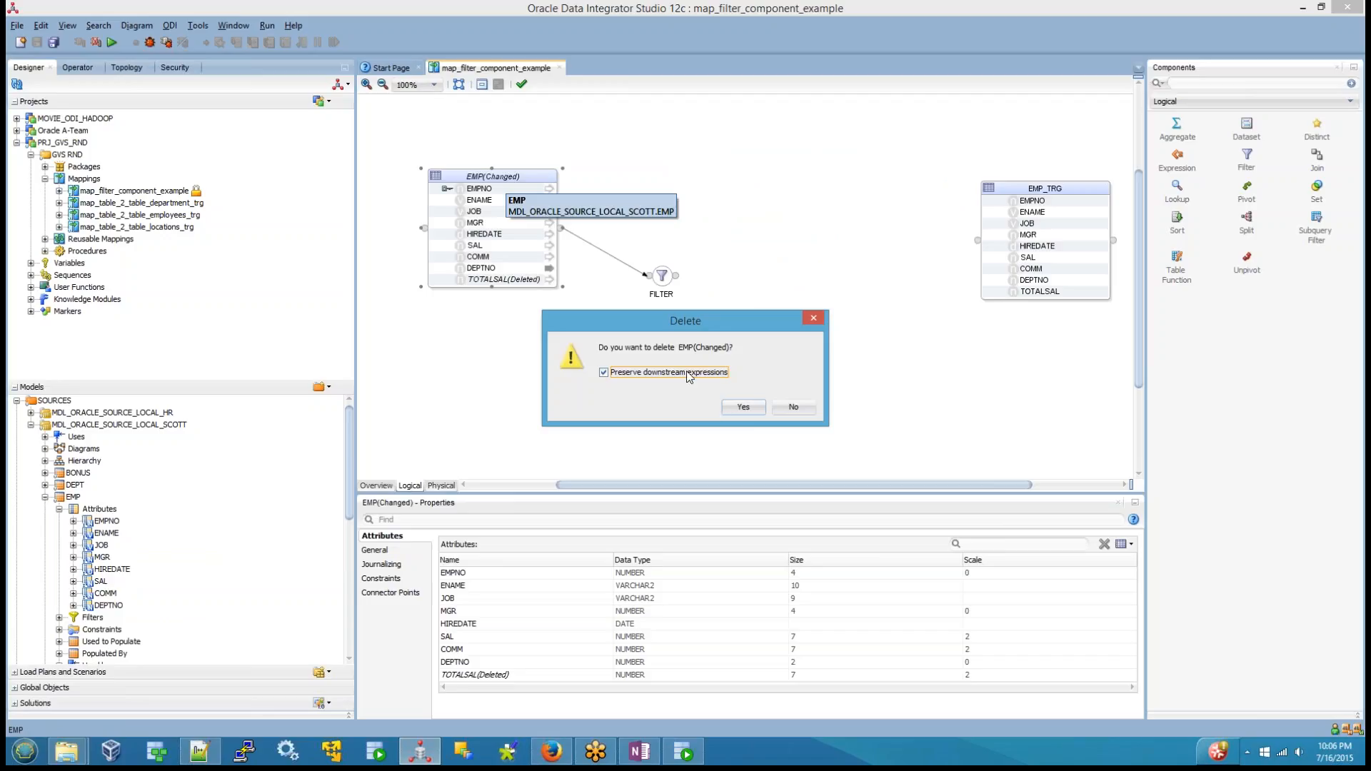
click(742, 407)
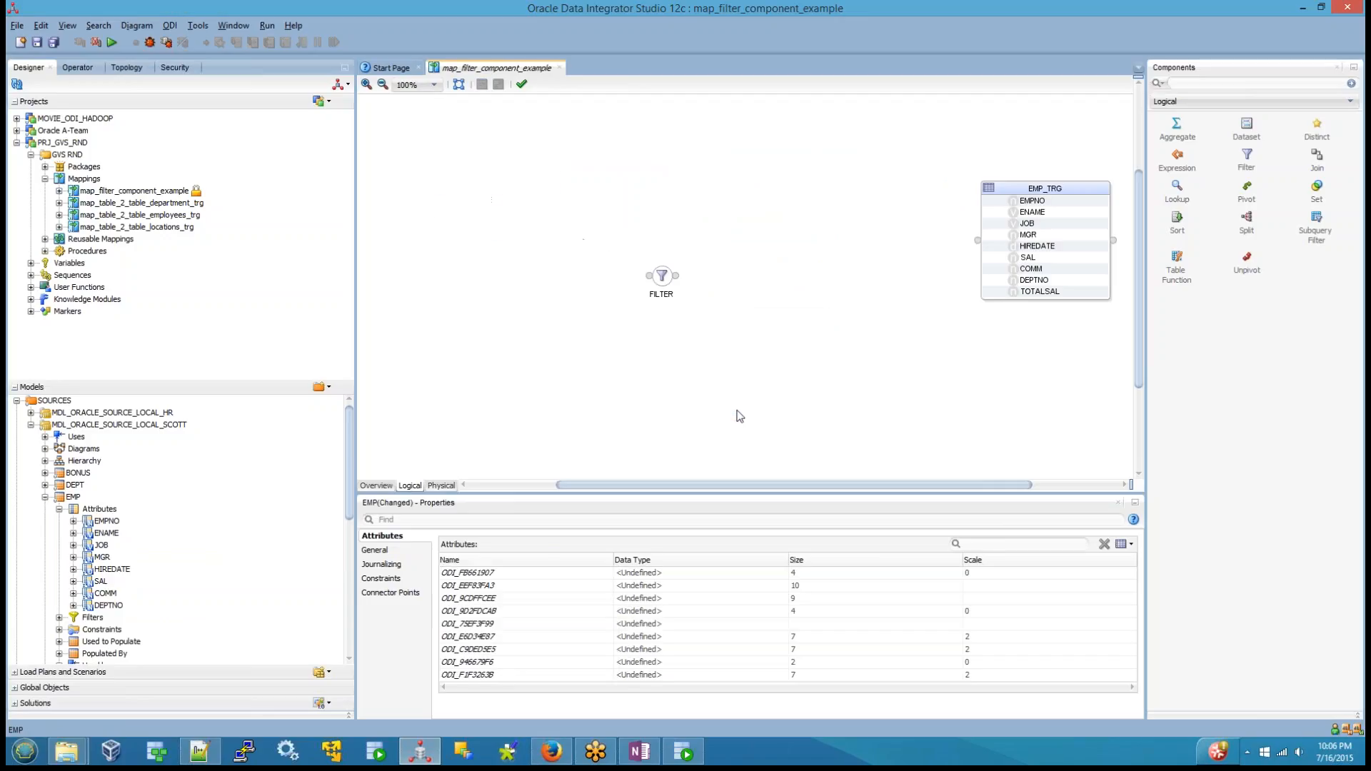
click(664, 278)
key(Delete)
click(742, 407)
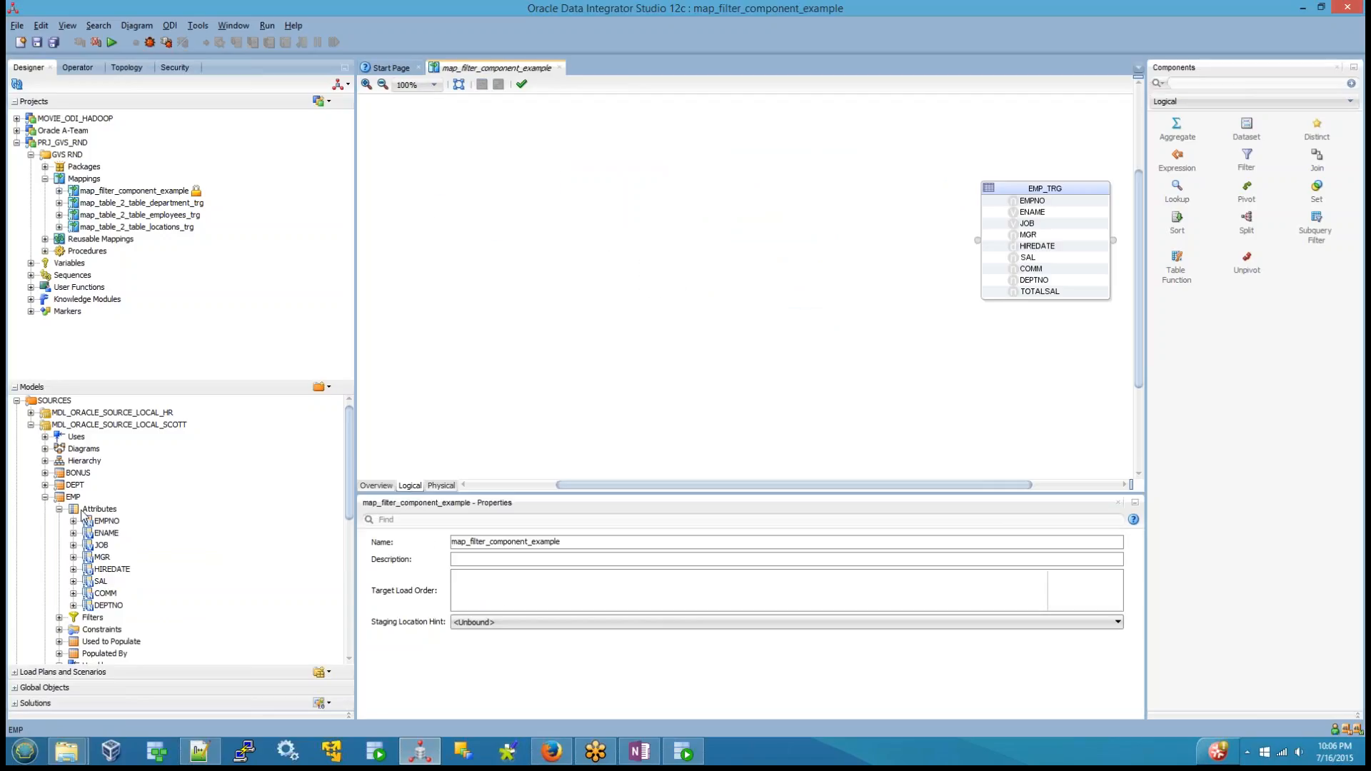
Add the EMP datastore from the MDL_ORACLE_SOURCE_LOCAL_SCOTT model and a new Filter component to the mapping
drag(73, 497, 468, 239)
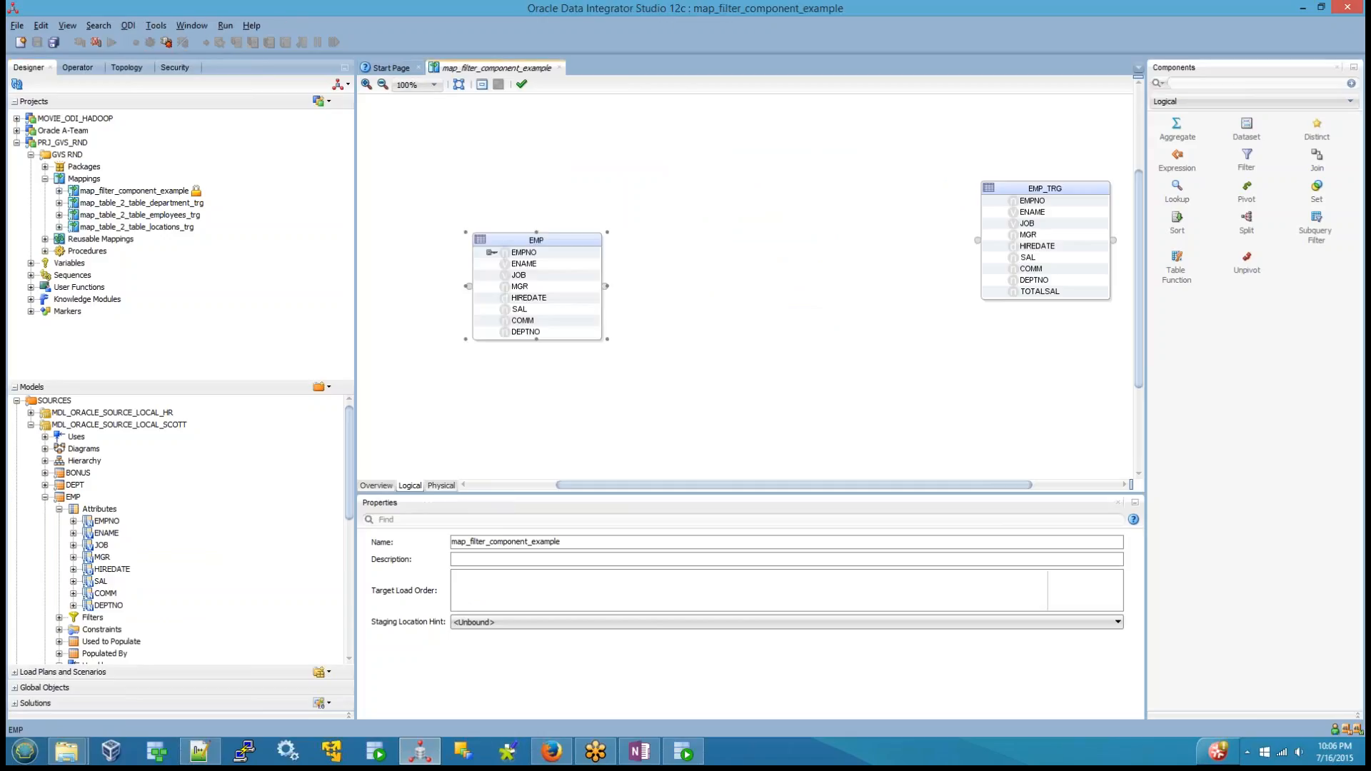
click(519, 408)
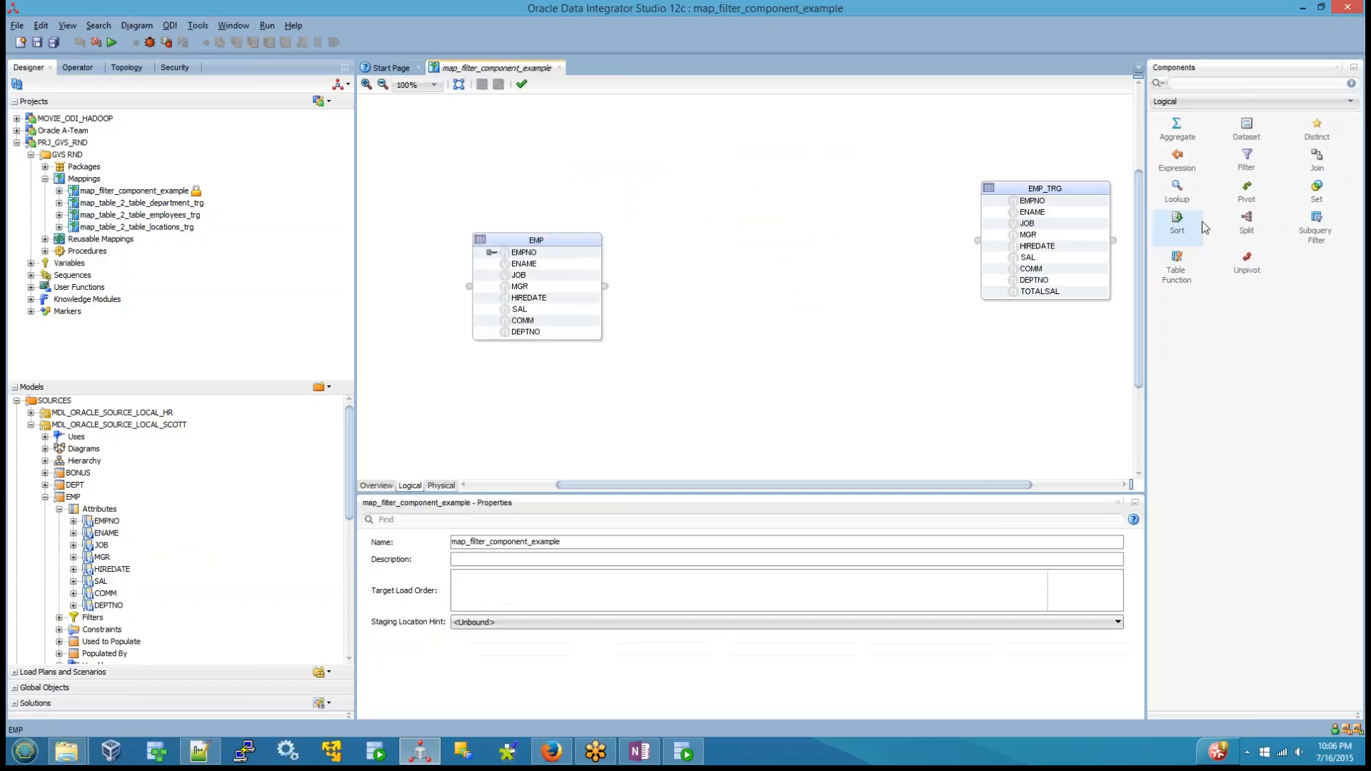
click(1246, 159)
click(758, 324)
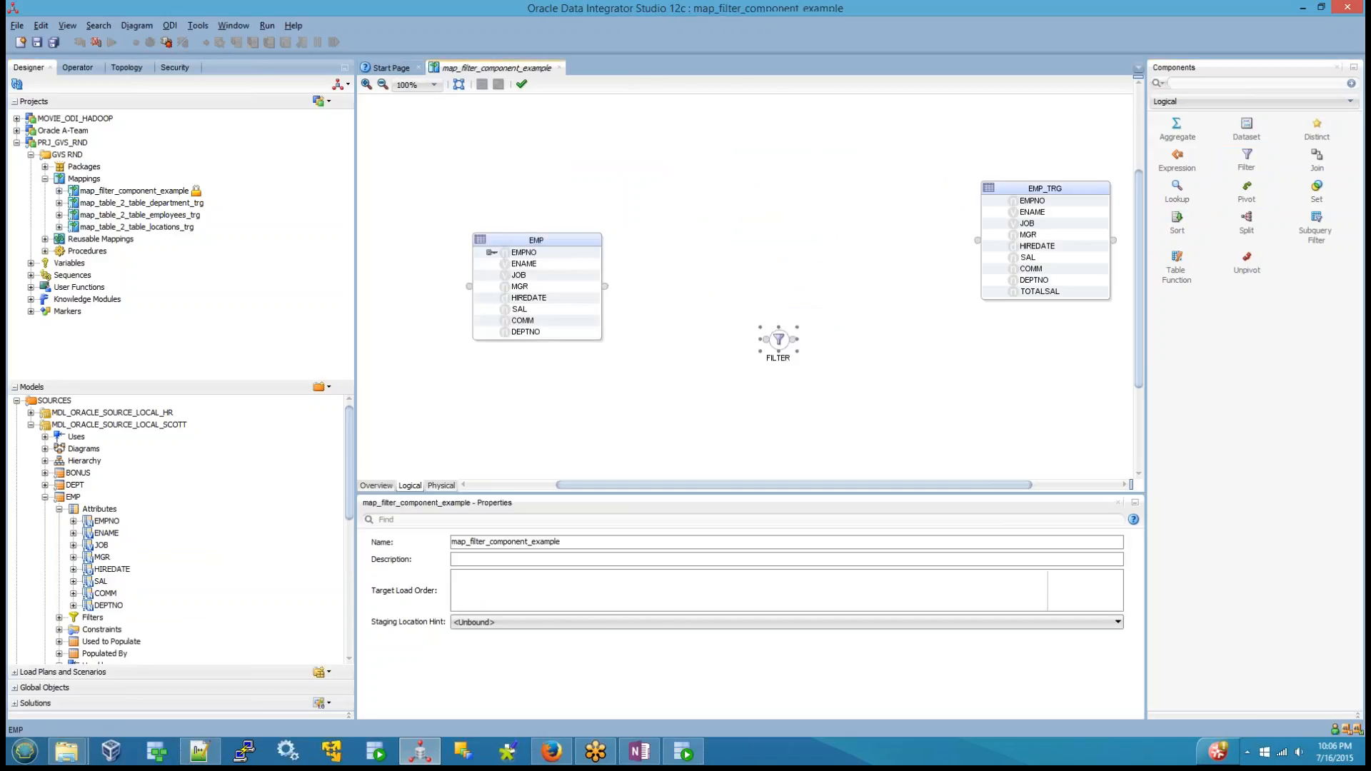
Link EMP's DEPTNO attribute to the FILTER and set the filter condition to EMP.DEPTNO=30
click(519, 332)
drag(519, 339, 779, 347)
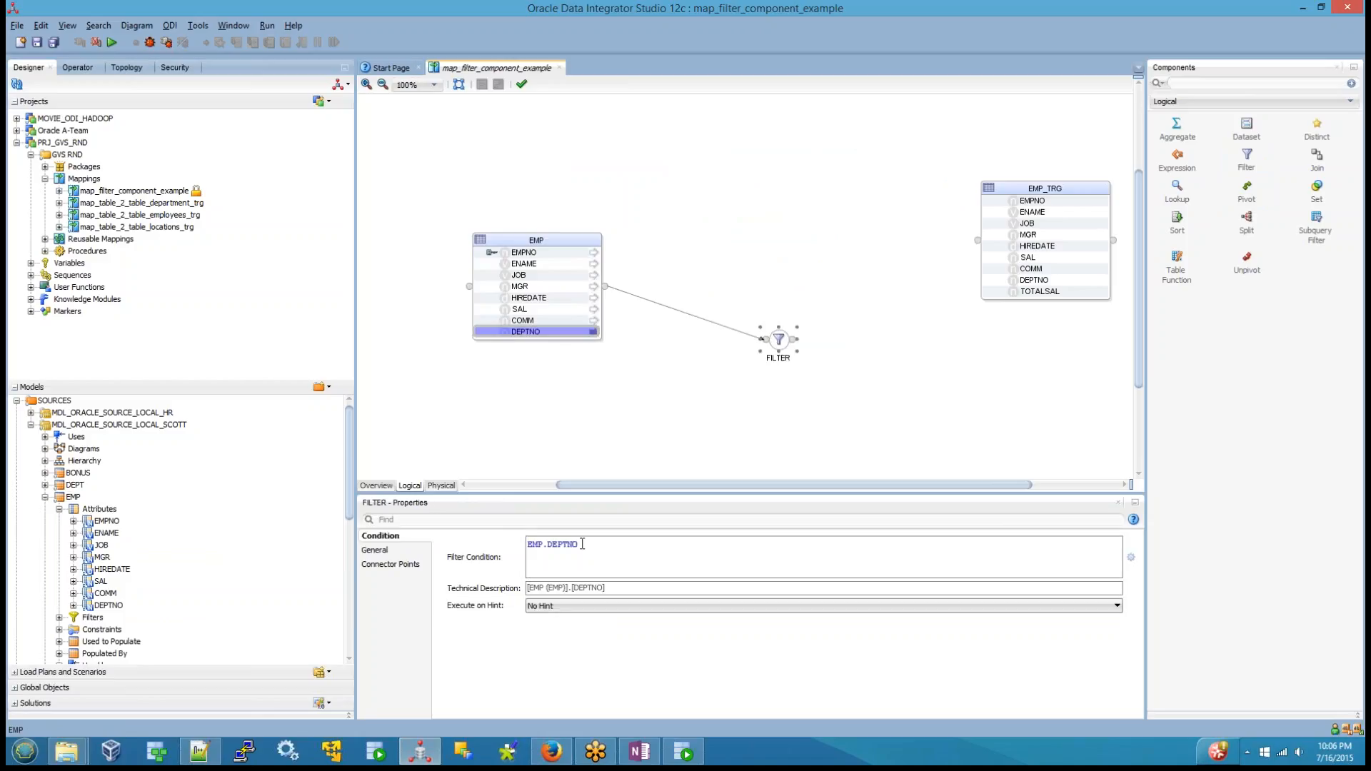
click(582, 544)
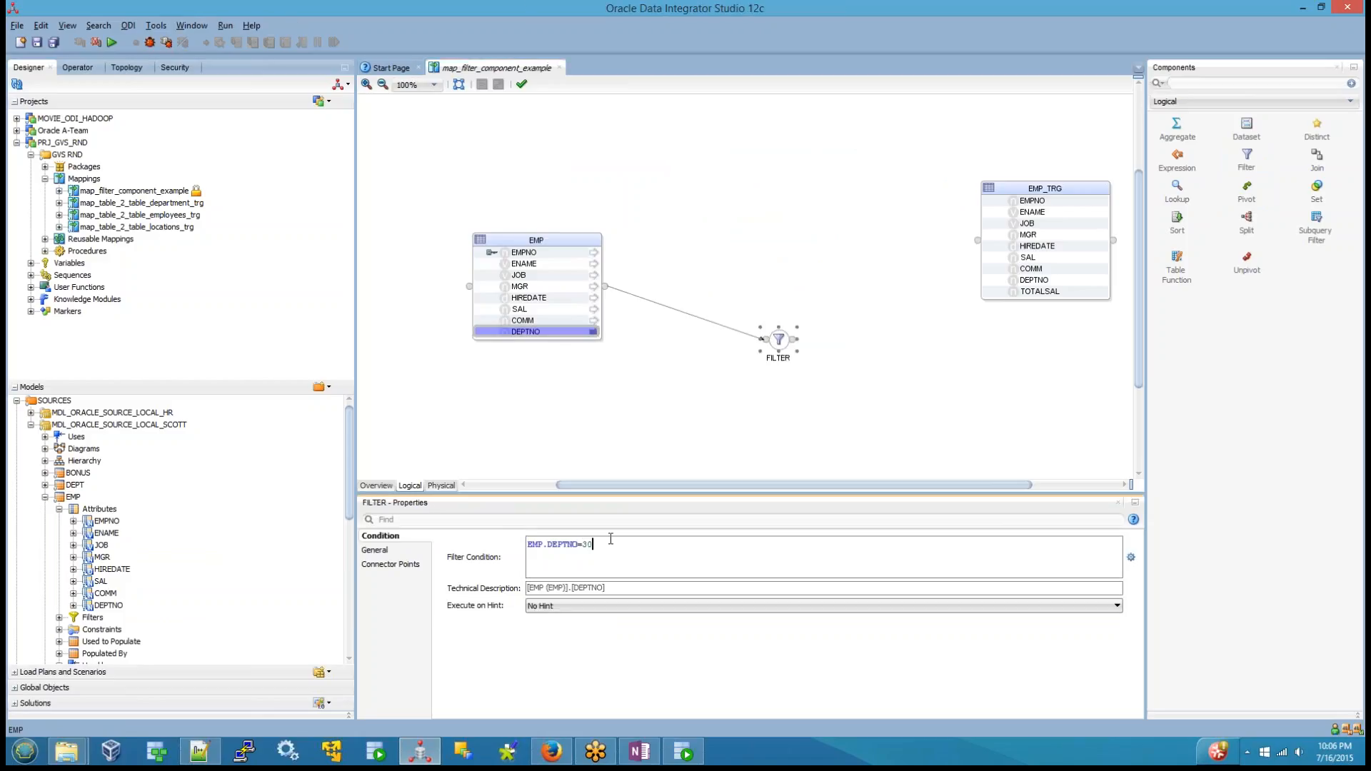
click(665, 422)
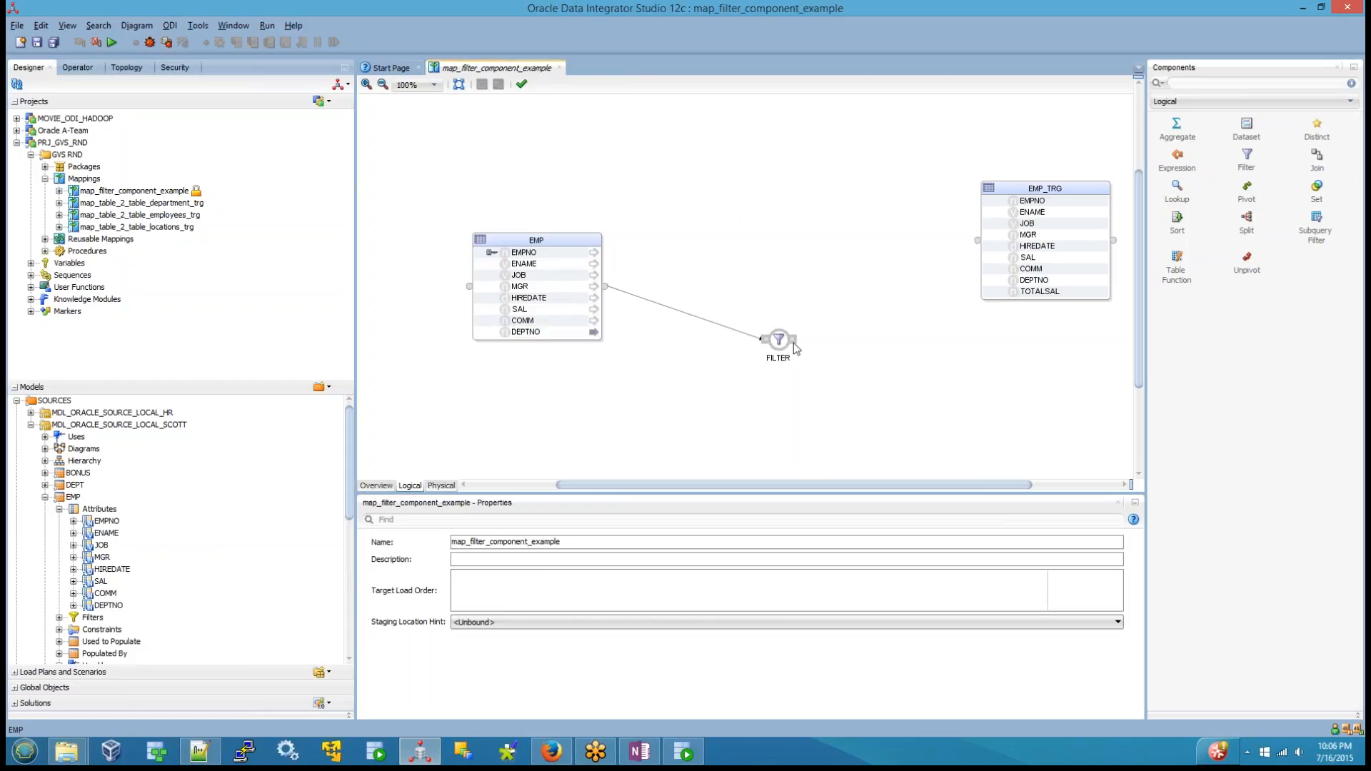
drag(795, 341, 978, 242)
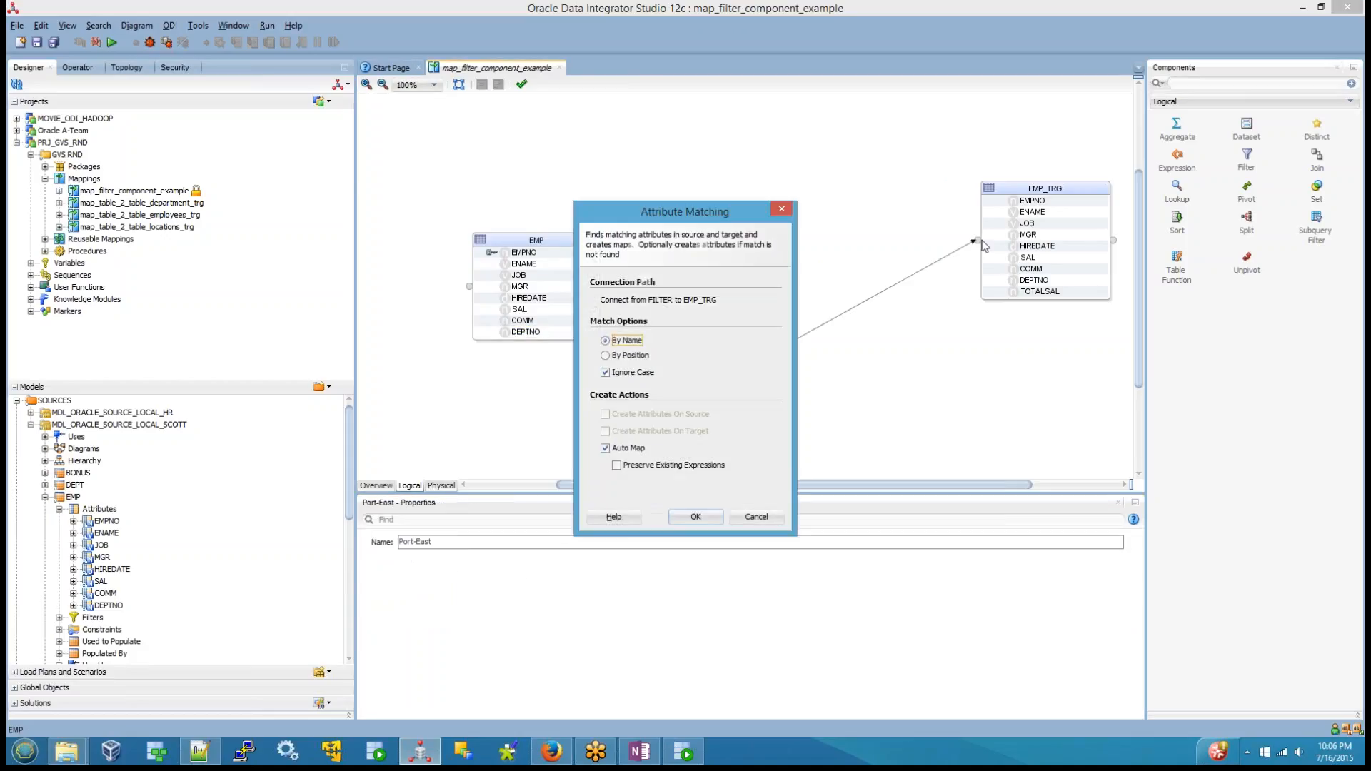
click(695, 517)
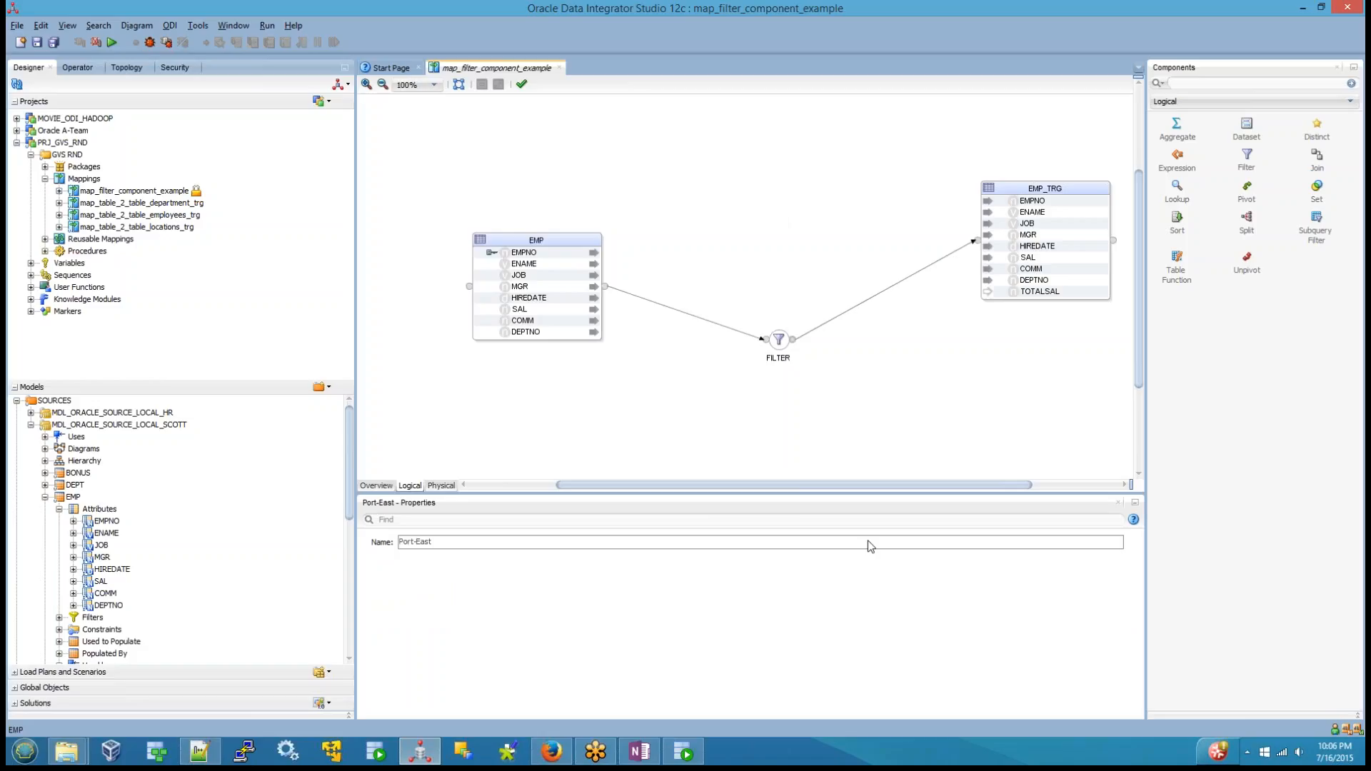
click(912, 282)
key(Delete)
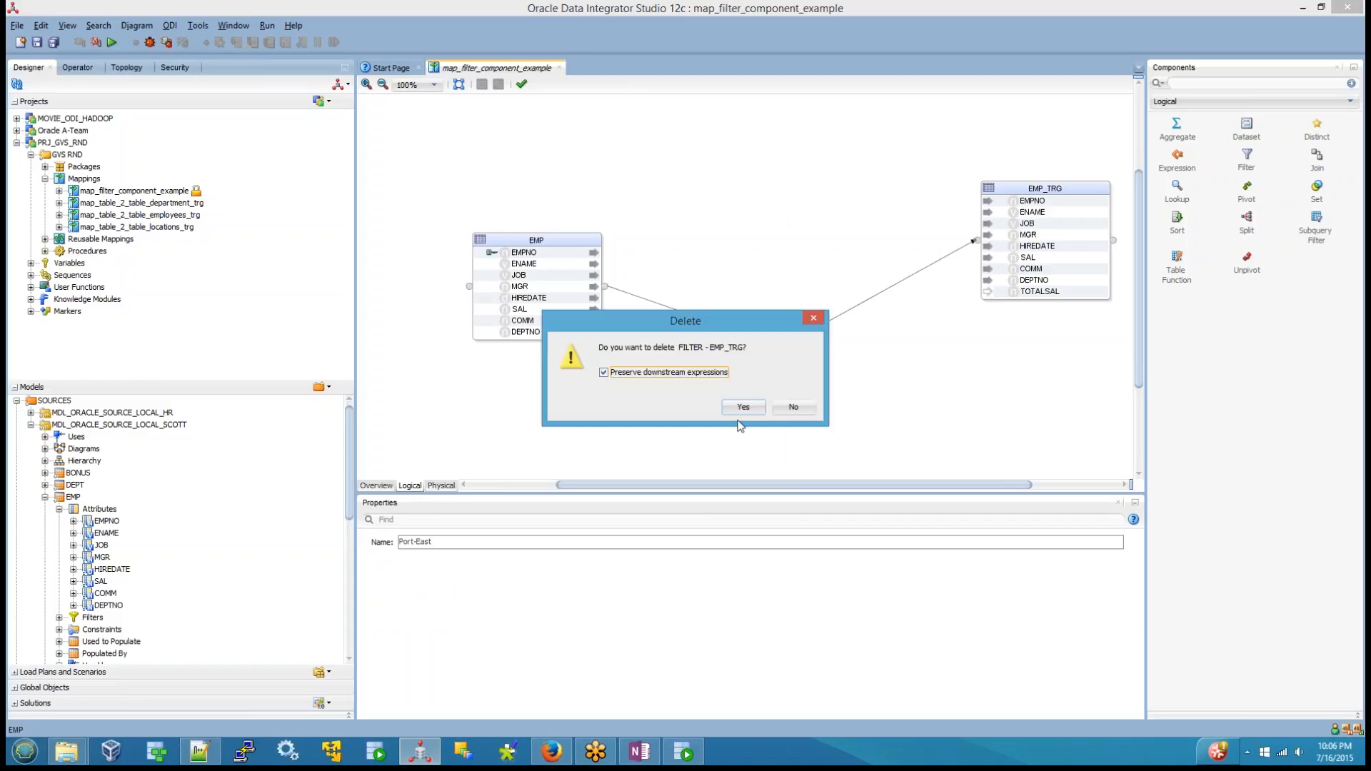
click(743, 407)
Delete EMP_TRG from the mapping and move the FILTER component closer to EMP
click(1061, 189)
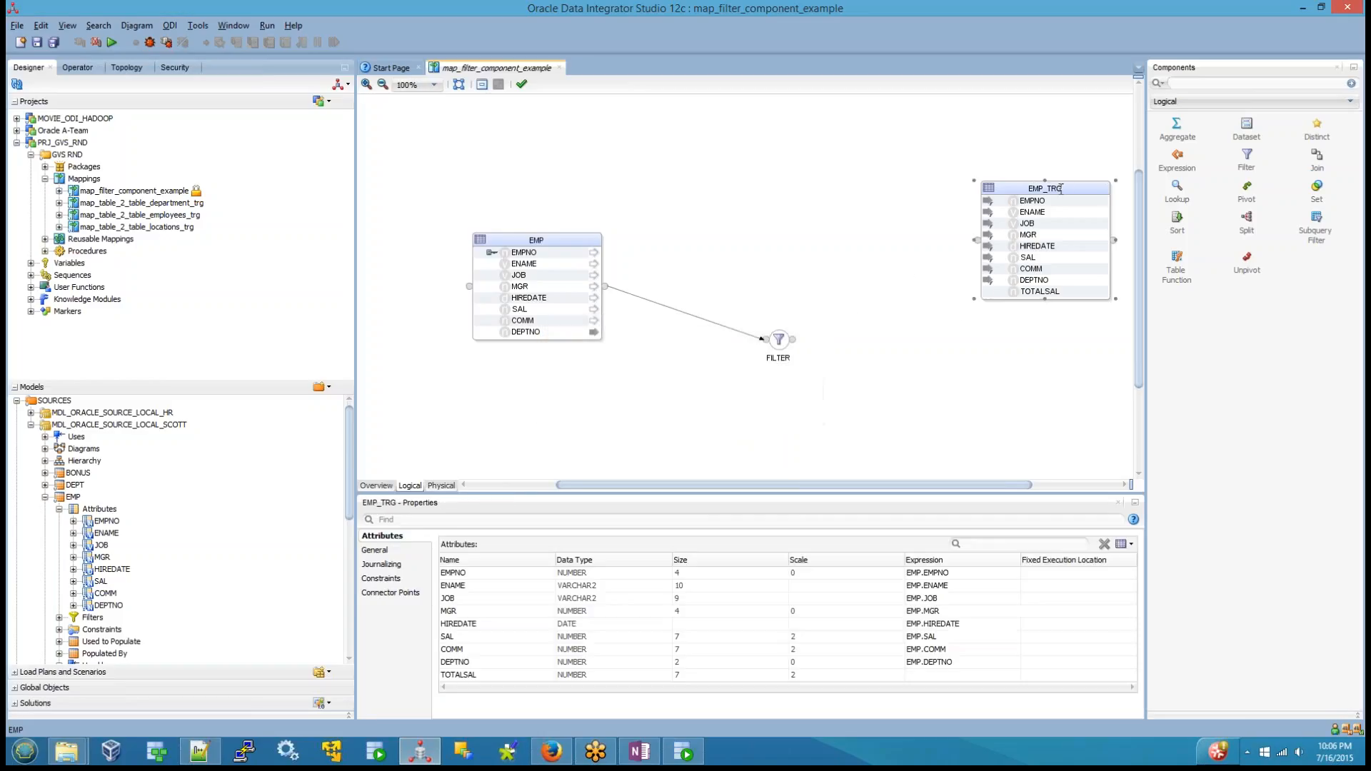
key(Delete)
click(758, 413)
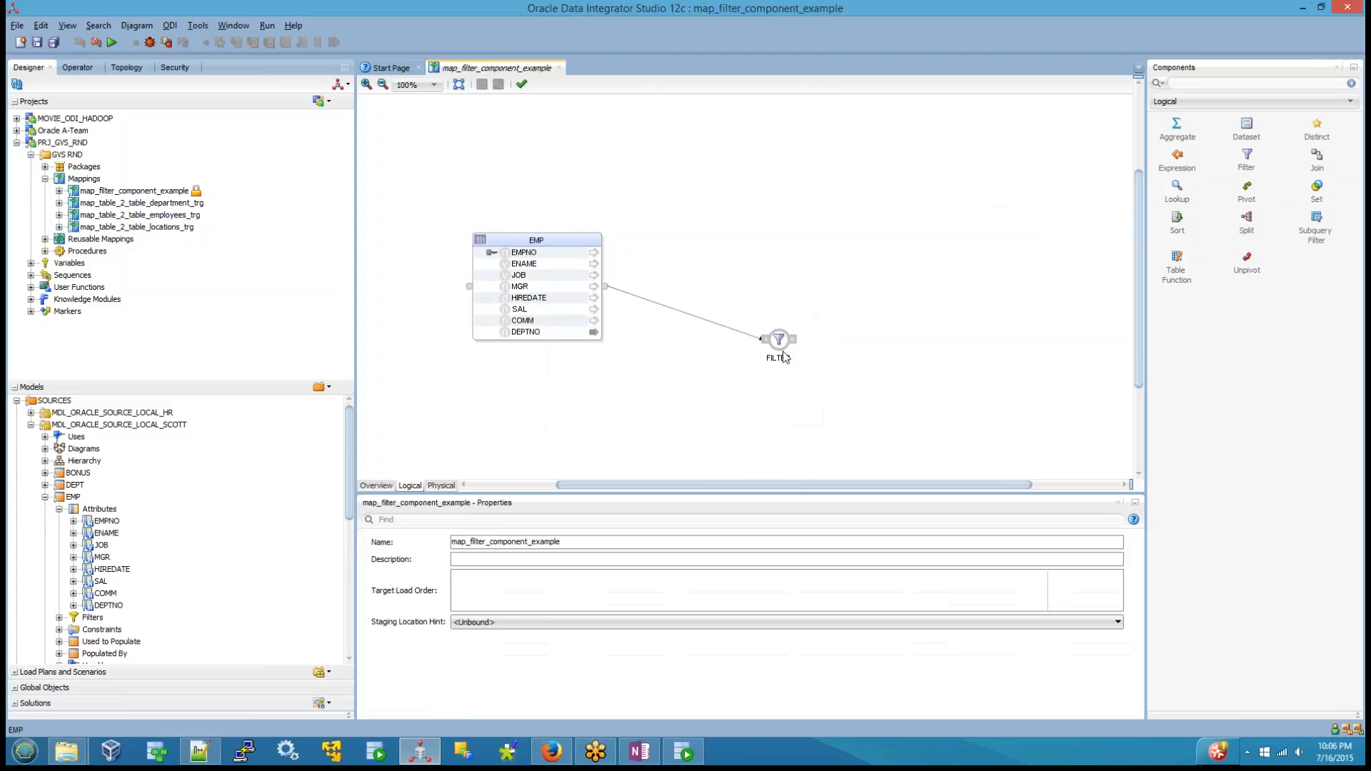
drag(784, 357, 734, 307)
click(731, 355)
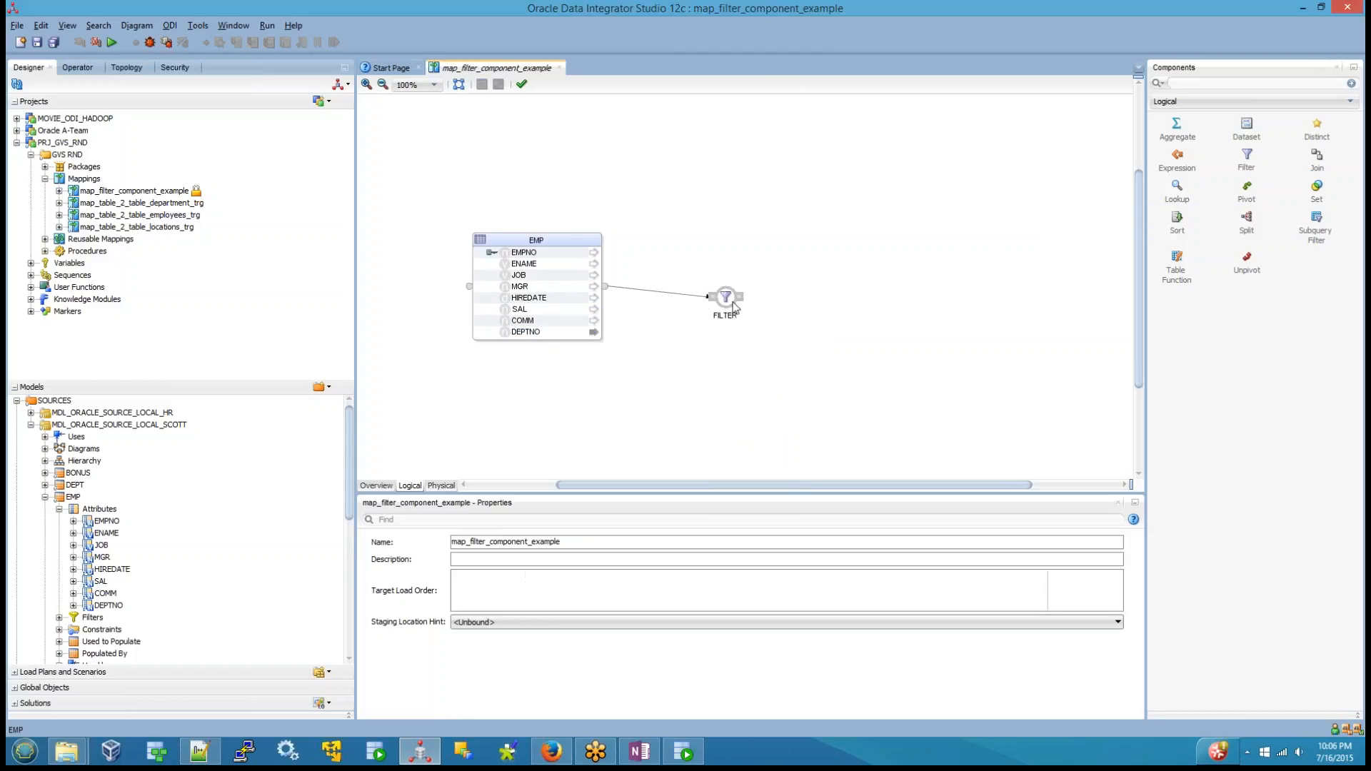
Add EMP_TRG from the MDL_ORACLE_TARGET_LOCAL_ODI12TARGET model and connect the FILTER output to it, auto-mapping attributes by name
click(30, 424)
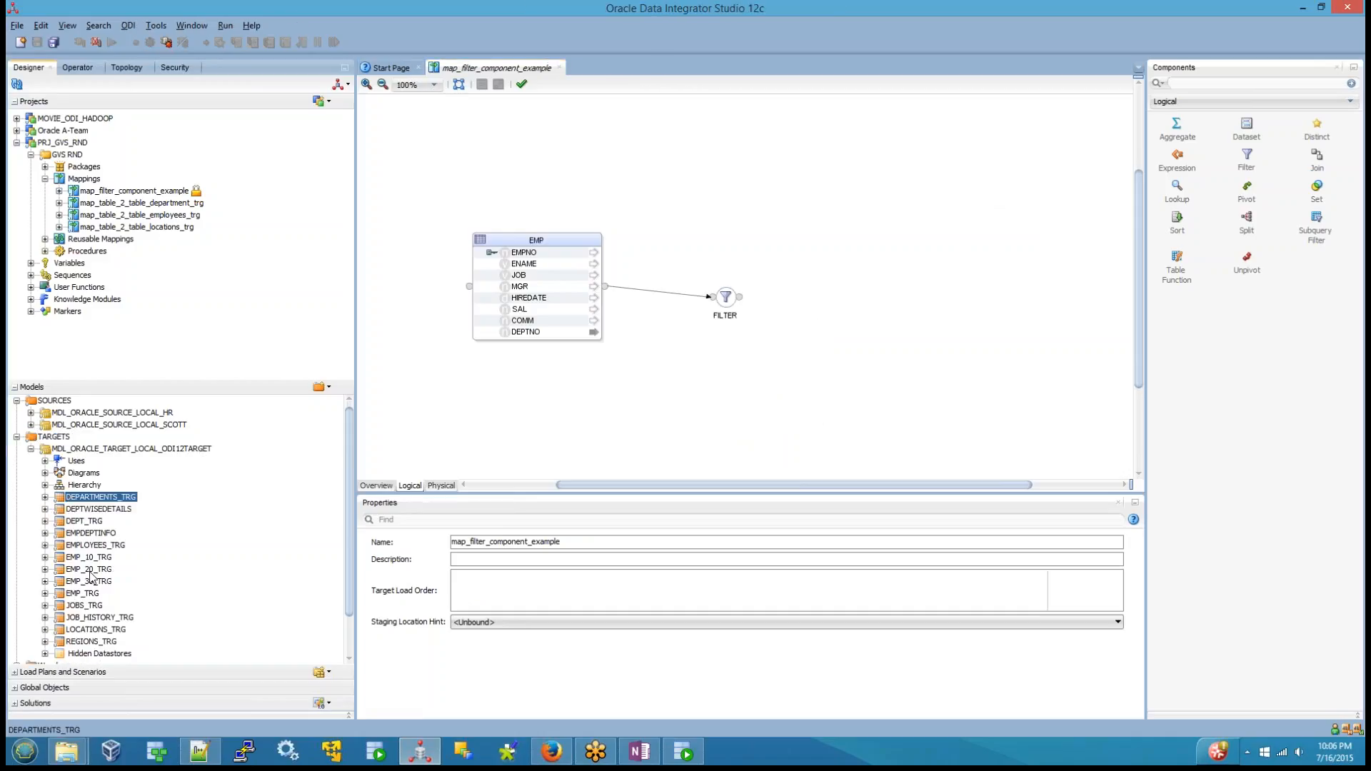
drag(90, 594, 944, 234)
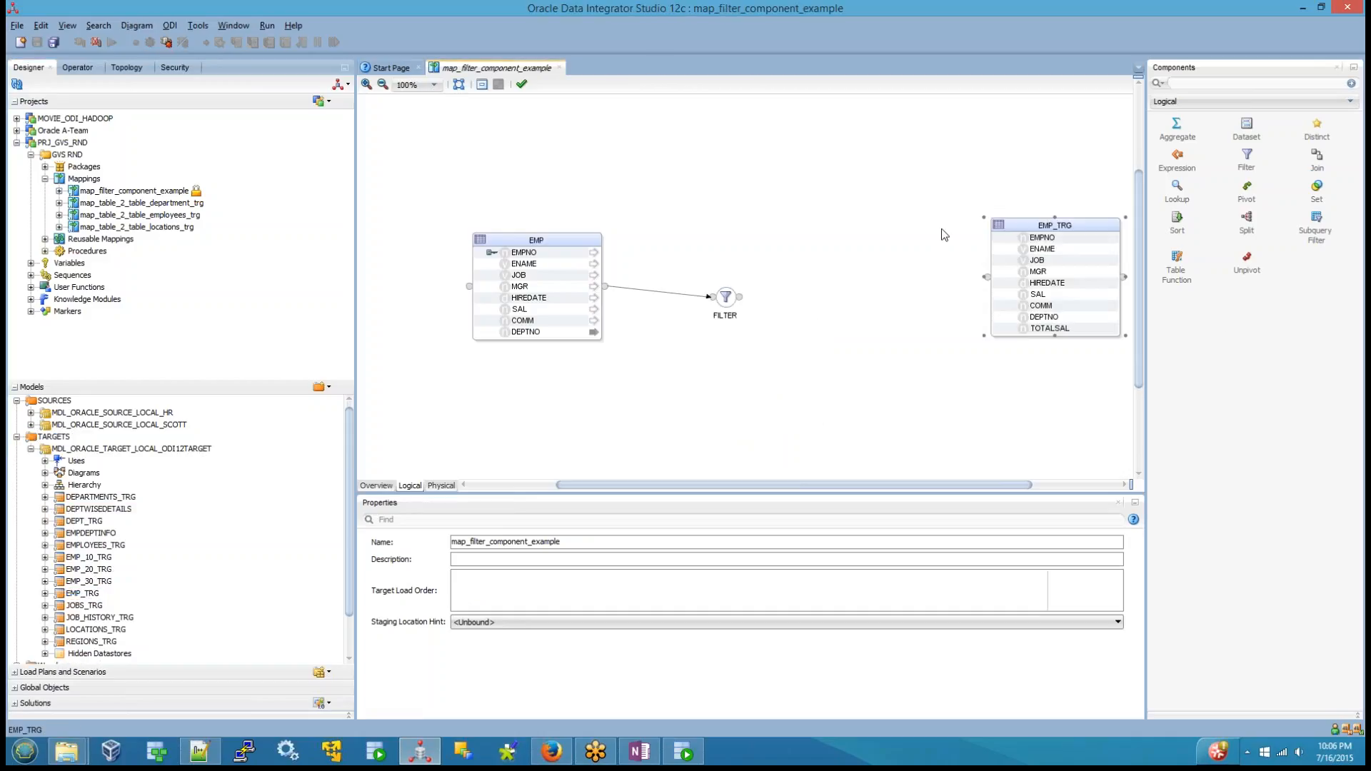
click(944, 234)
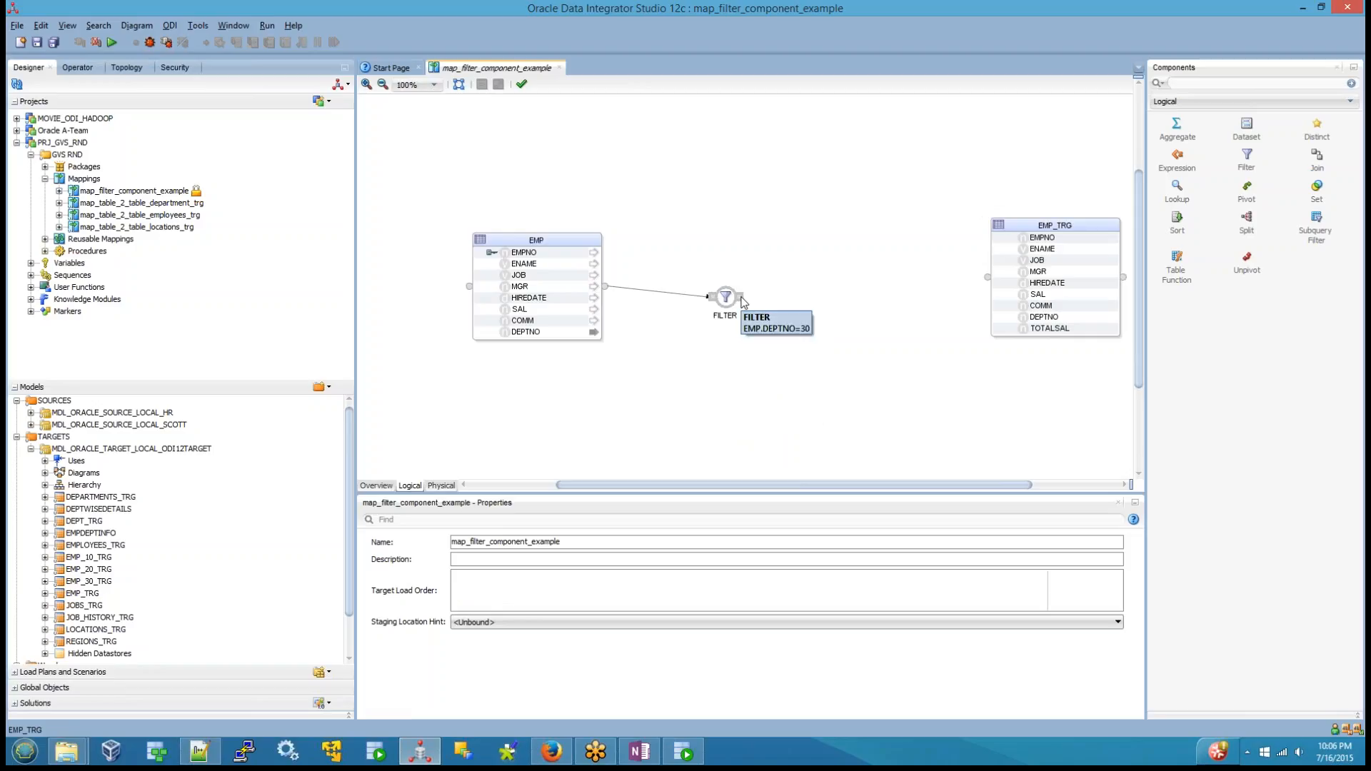
drag(741, 298, 988, 280)
drag(727, 219, 795, 359)
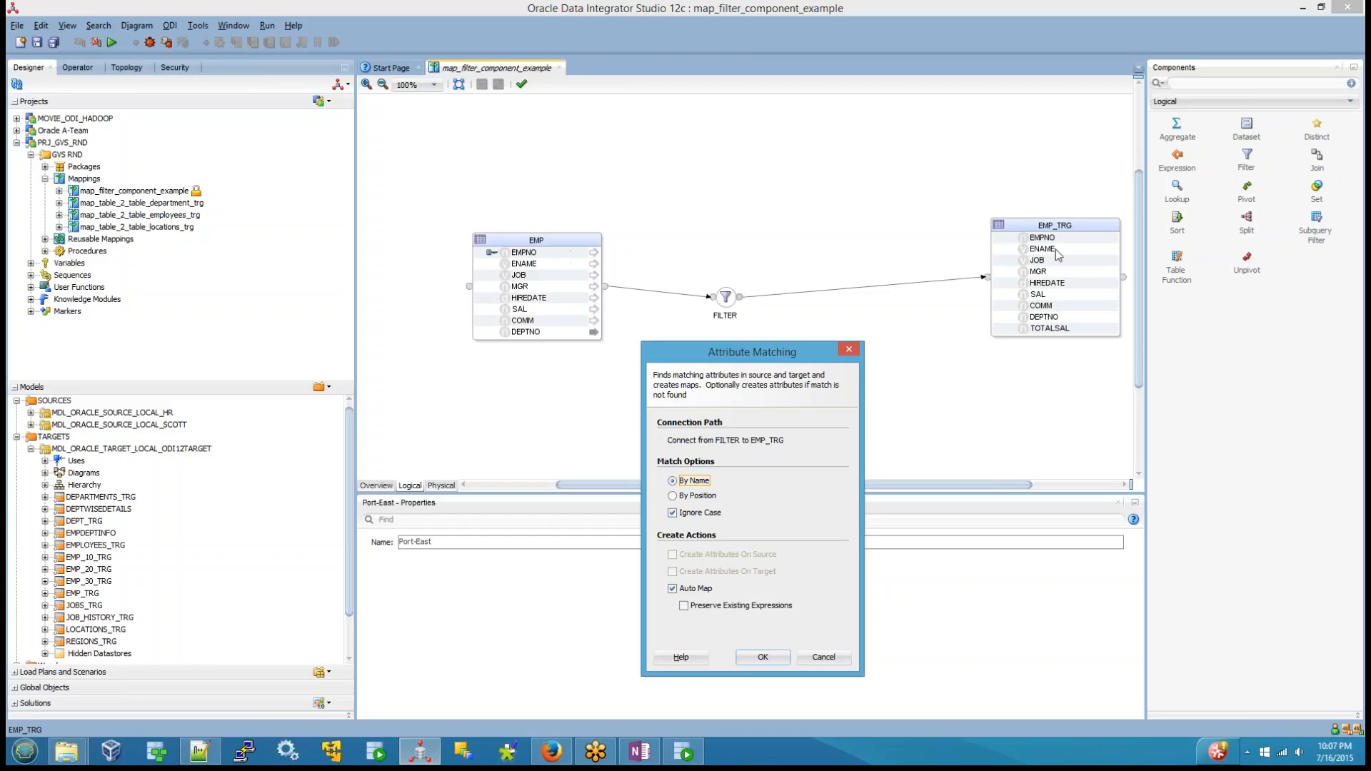
click(759, 654)
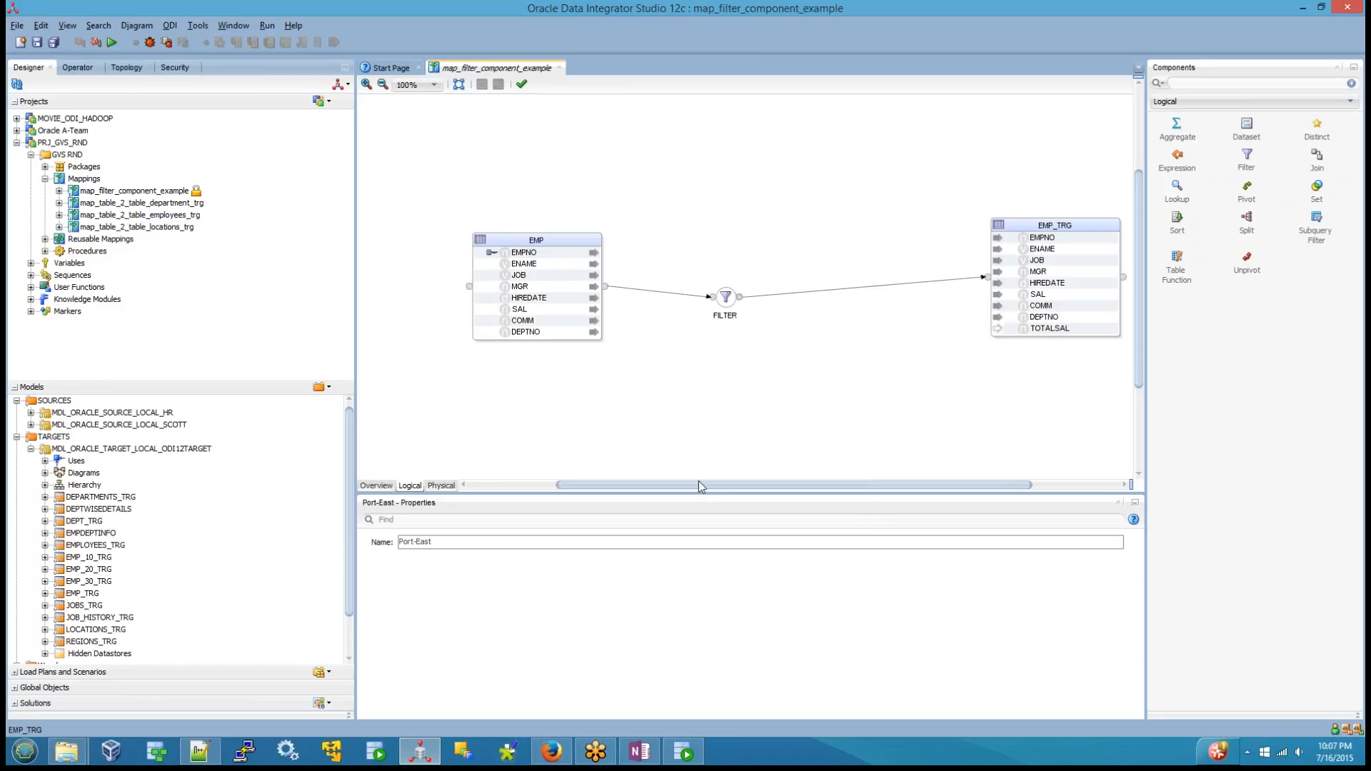
In the mapping's physical design, examine the FILTER node's general properties and FILTER_AP's loading knowledge module
click(440, 487)
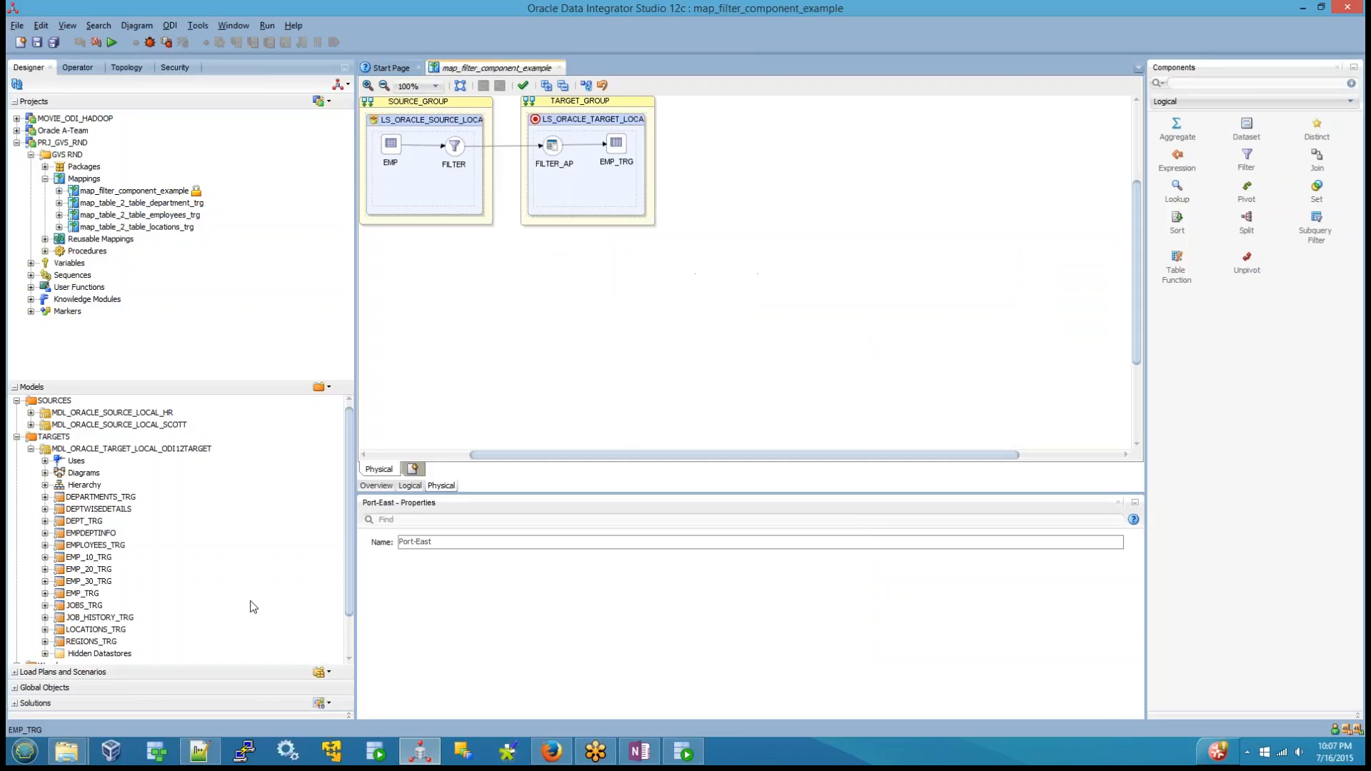
click(452, 147)
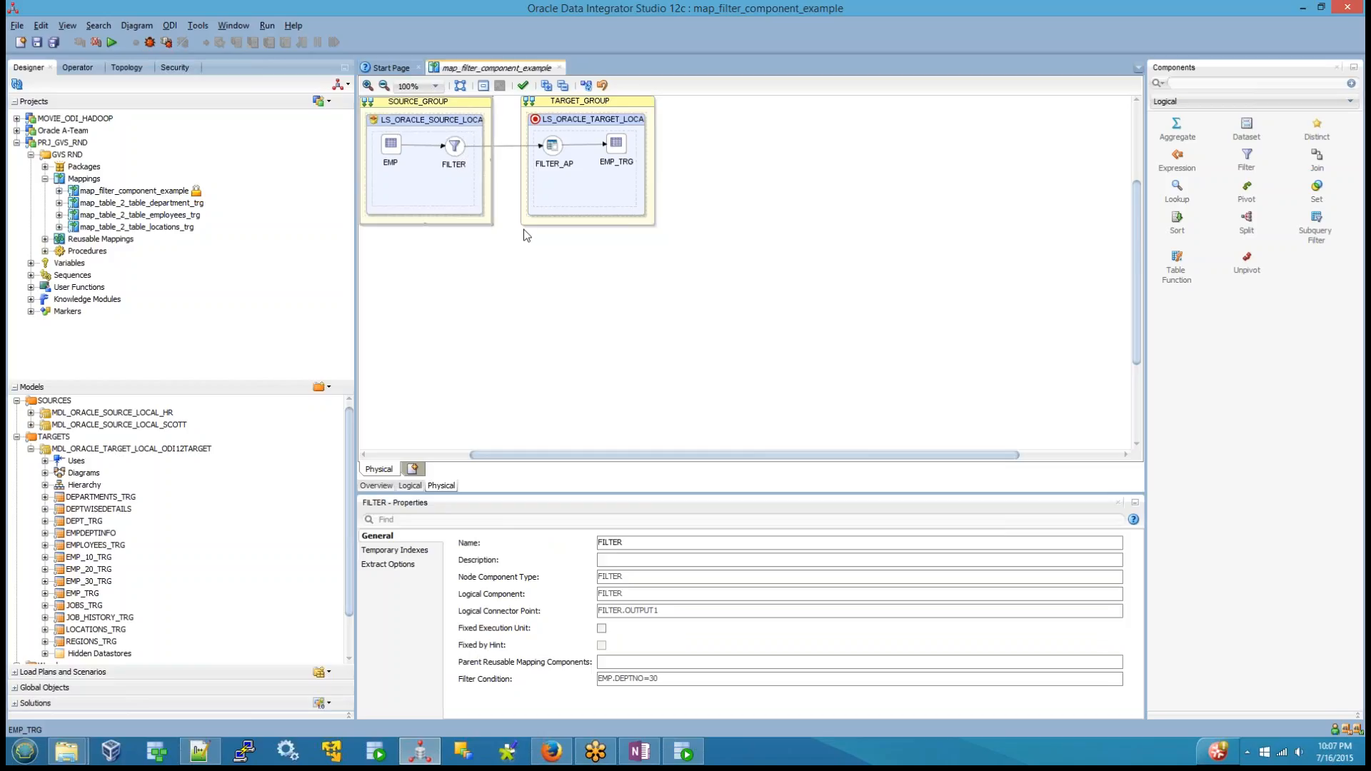
click(821, 178)
key(ctrl+a)
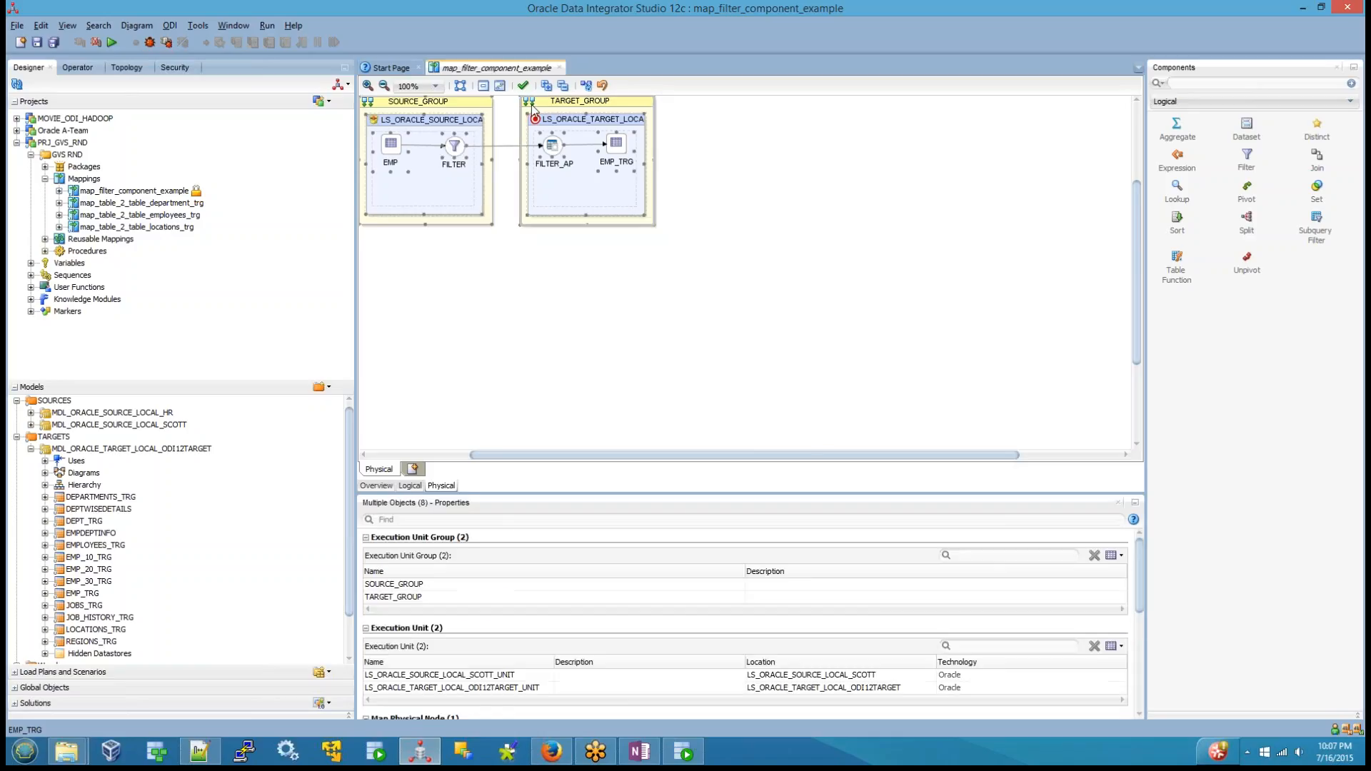
drag(539, 109, 708, 159)
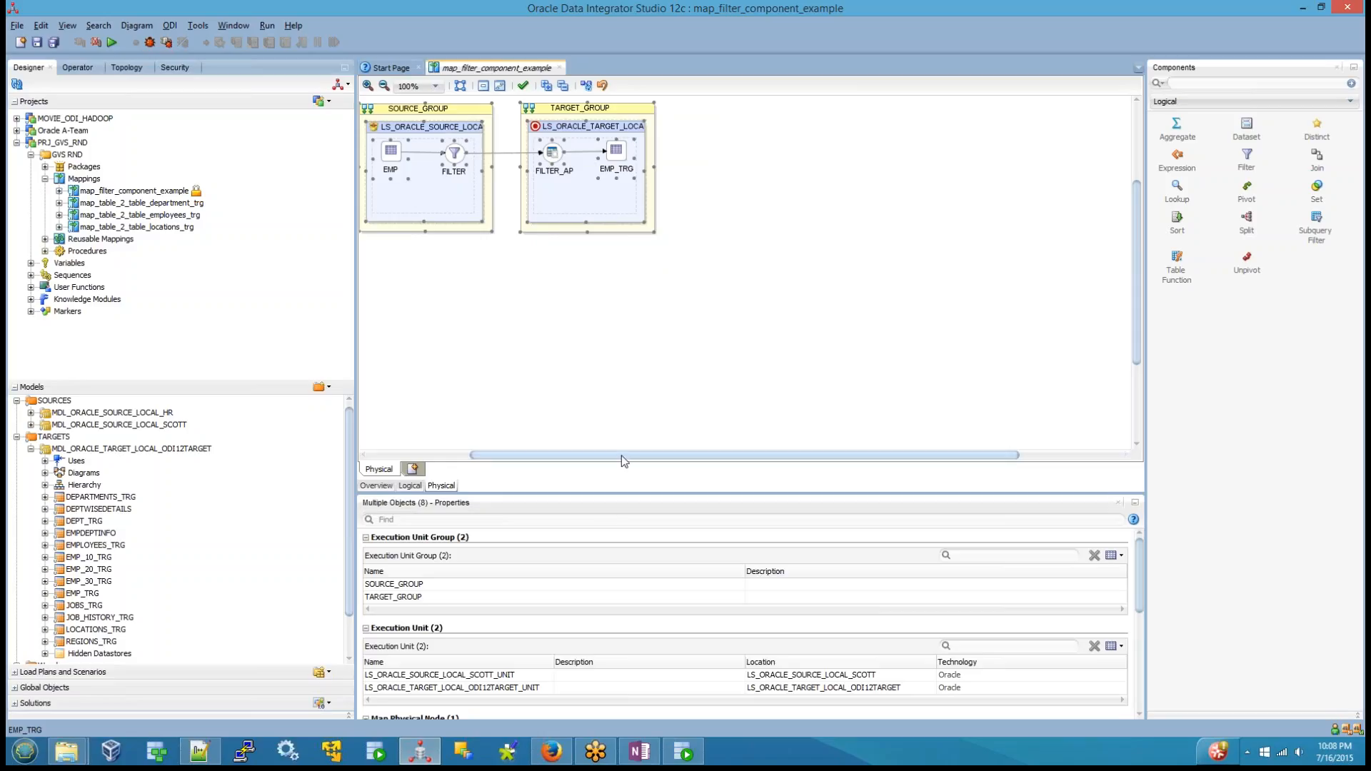
drag(524, 455, 421, 455)
click(523, 346)
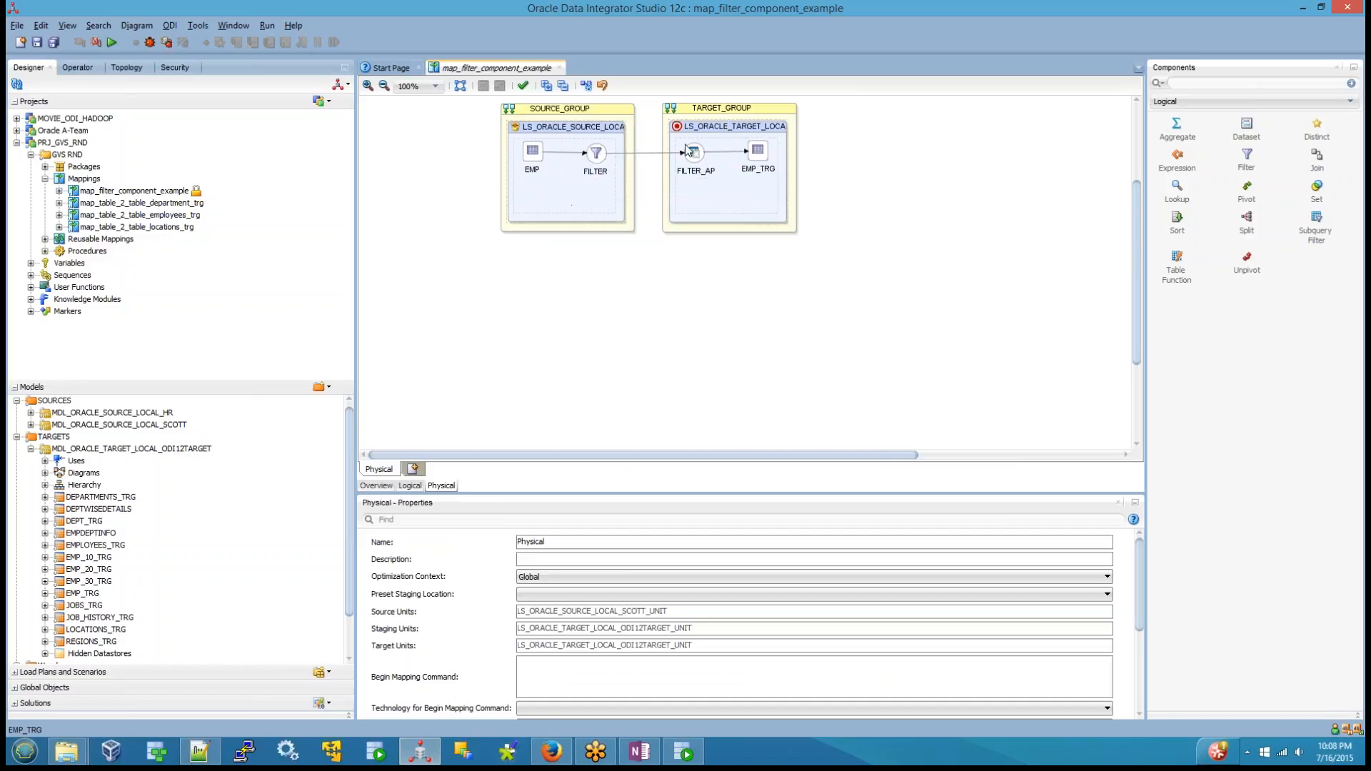
click(698, 163)
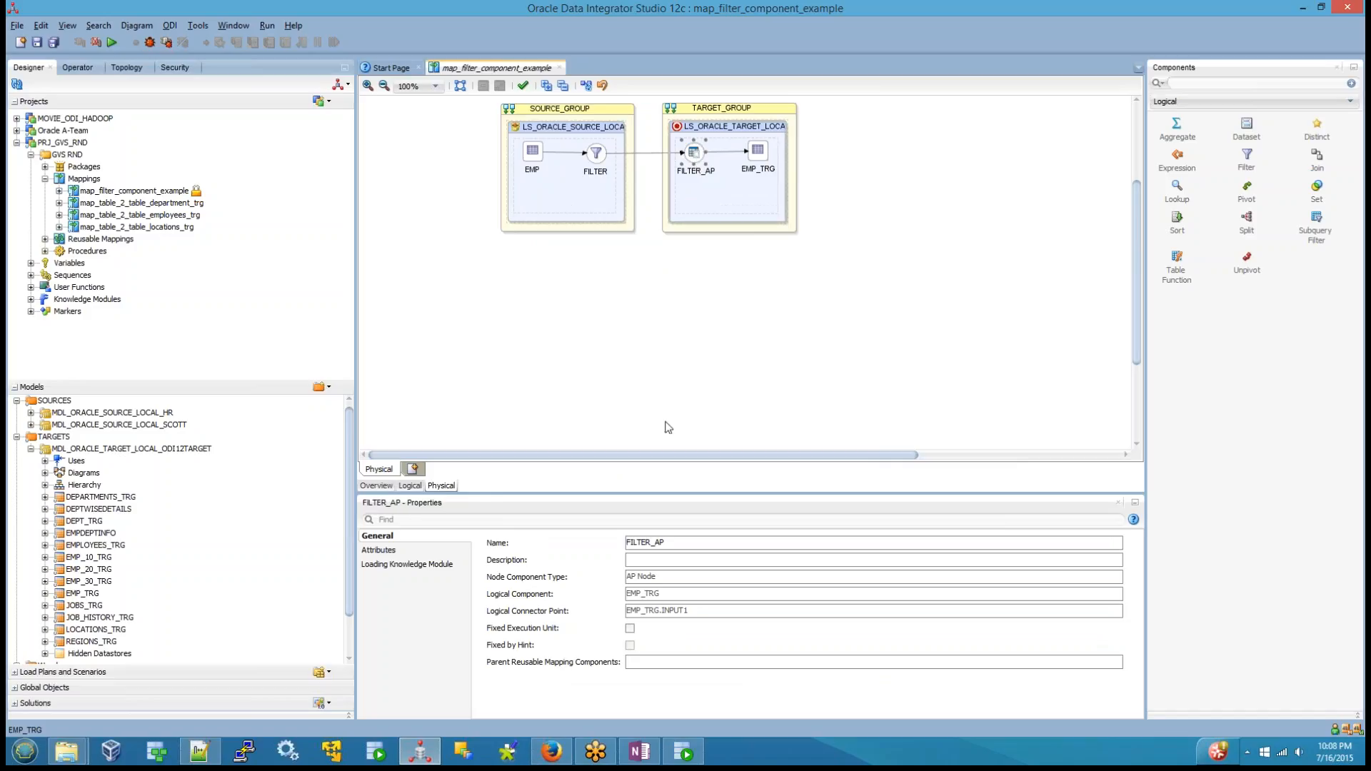
click(404, 564)
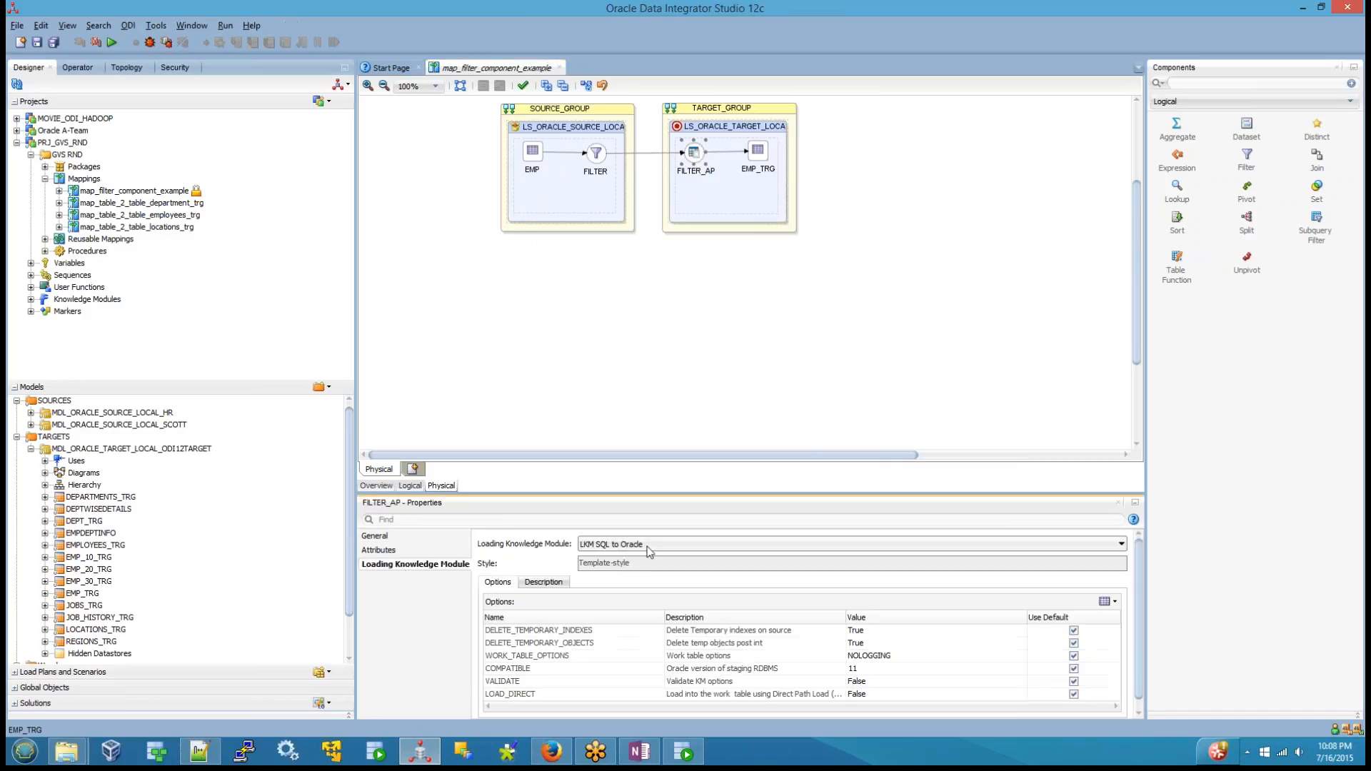
Set EMP_TRG's integration knowledge module to IKM SQL Control Append and its FLOW_CONTROL option to False
click(758, 153)
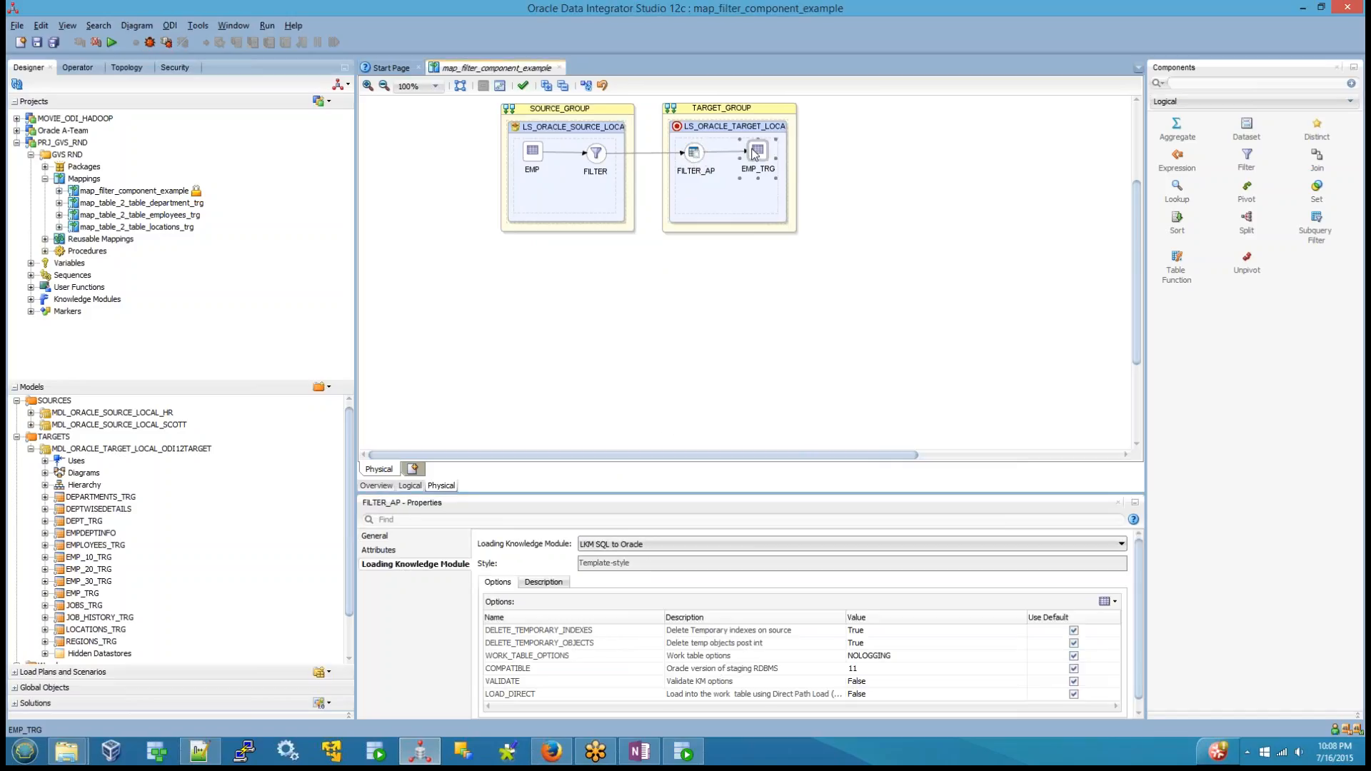
click(384, 565)
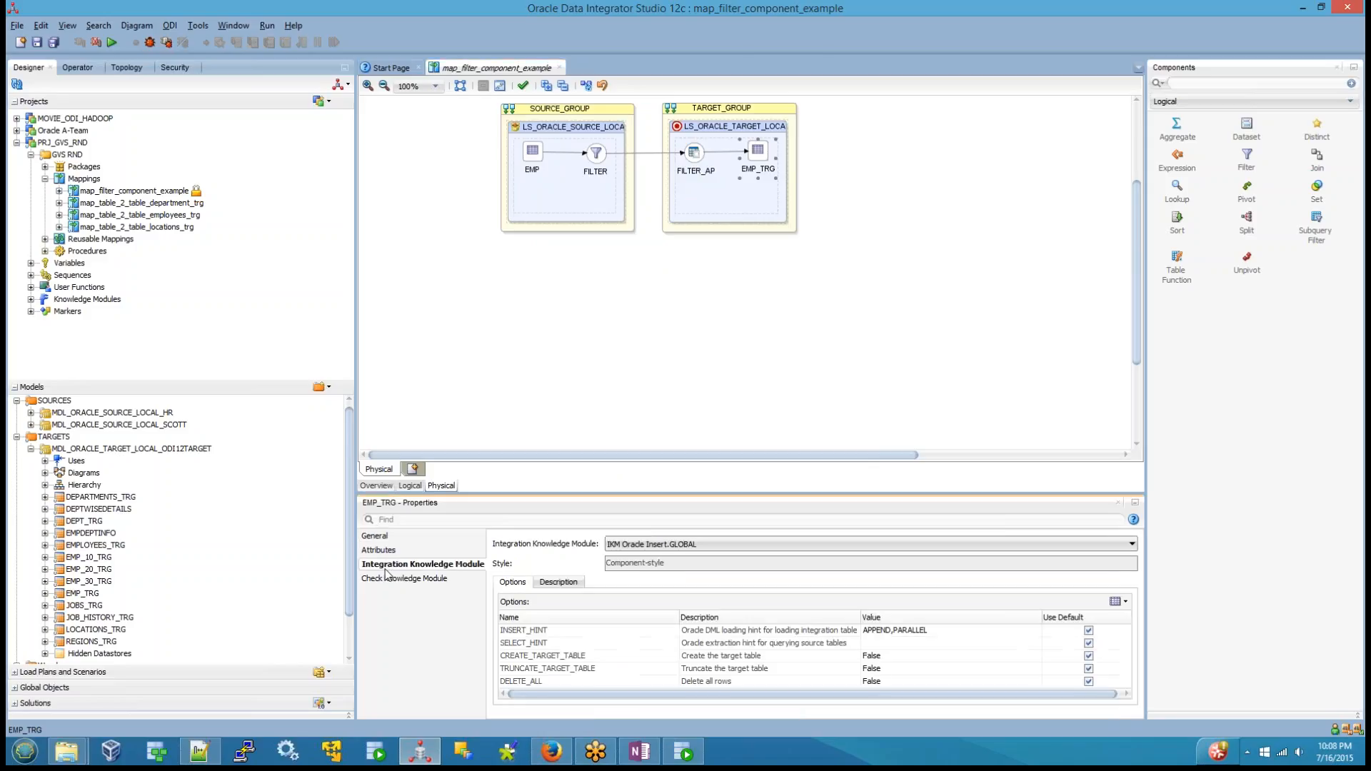
click(687, 545)
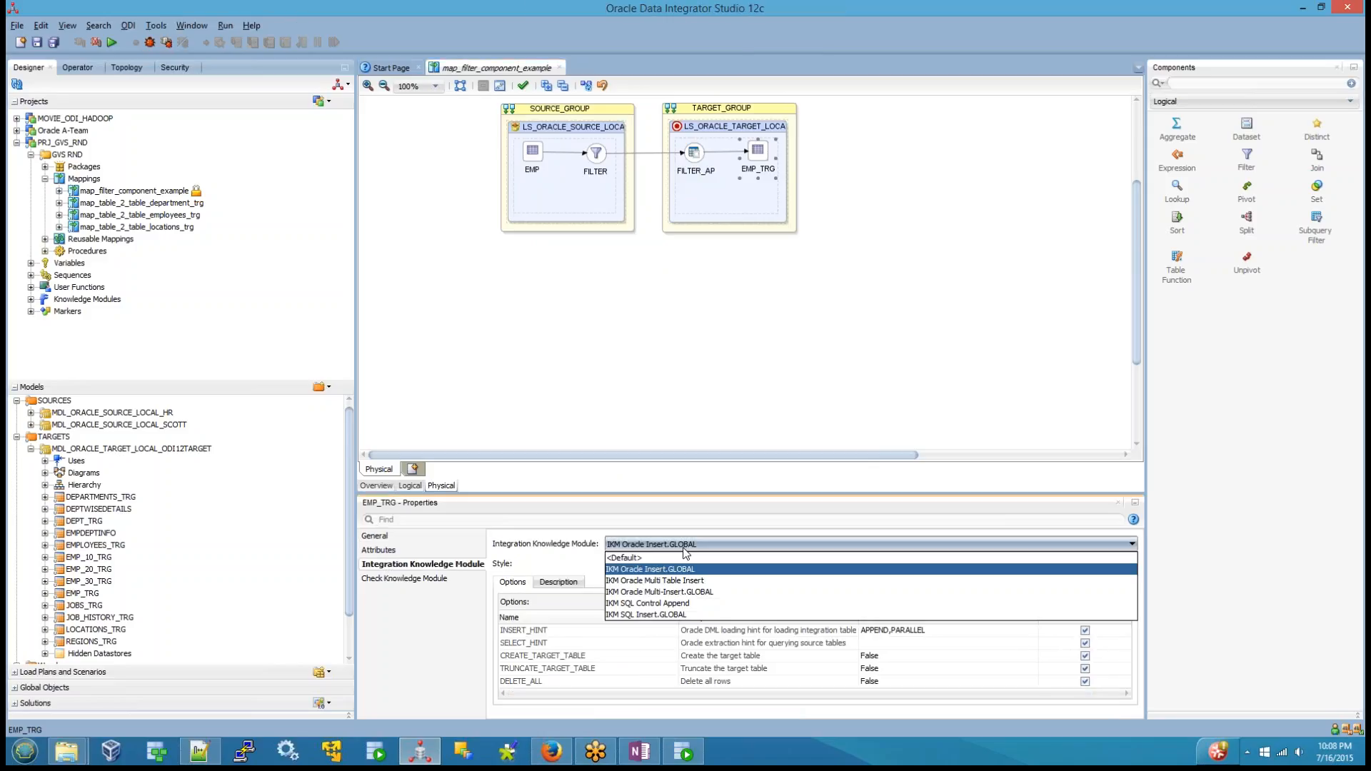
click(670, 611)
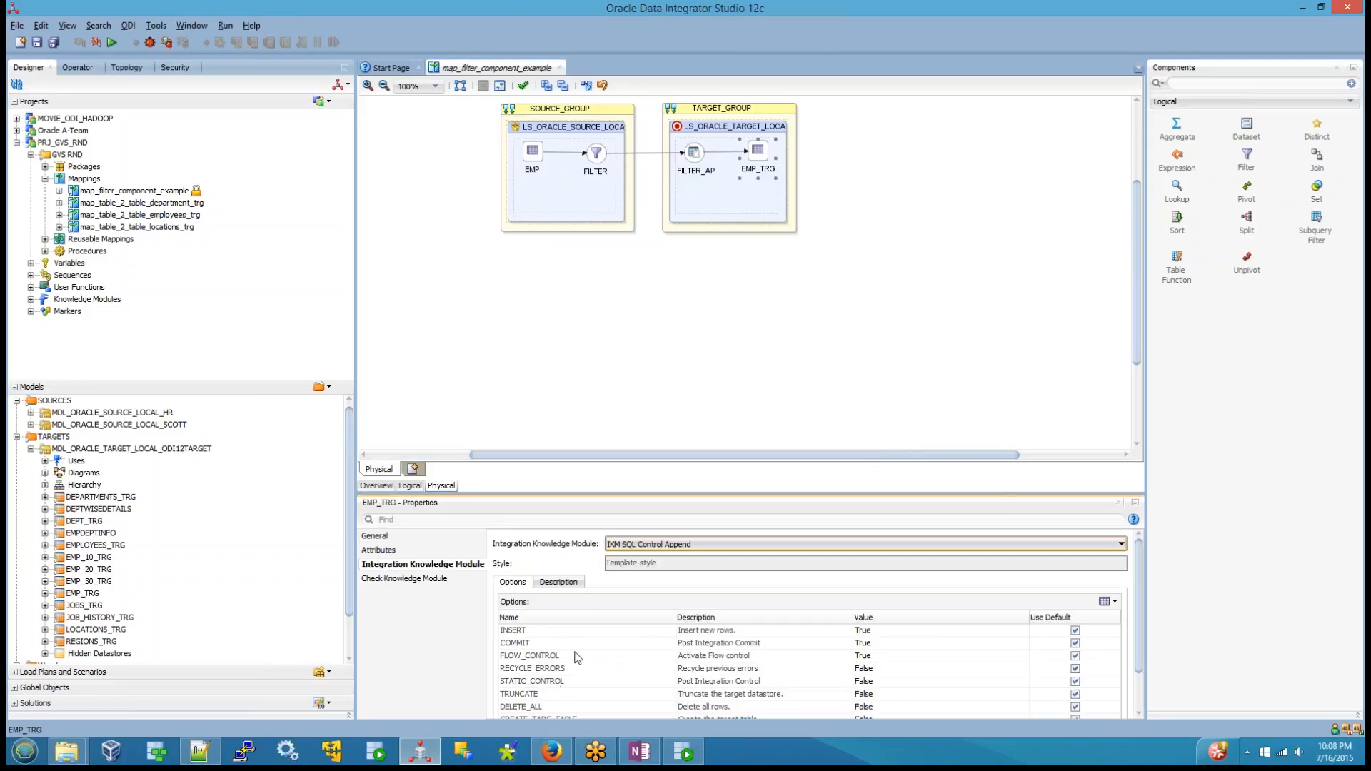
click(884, 656)
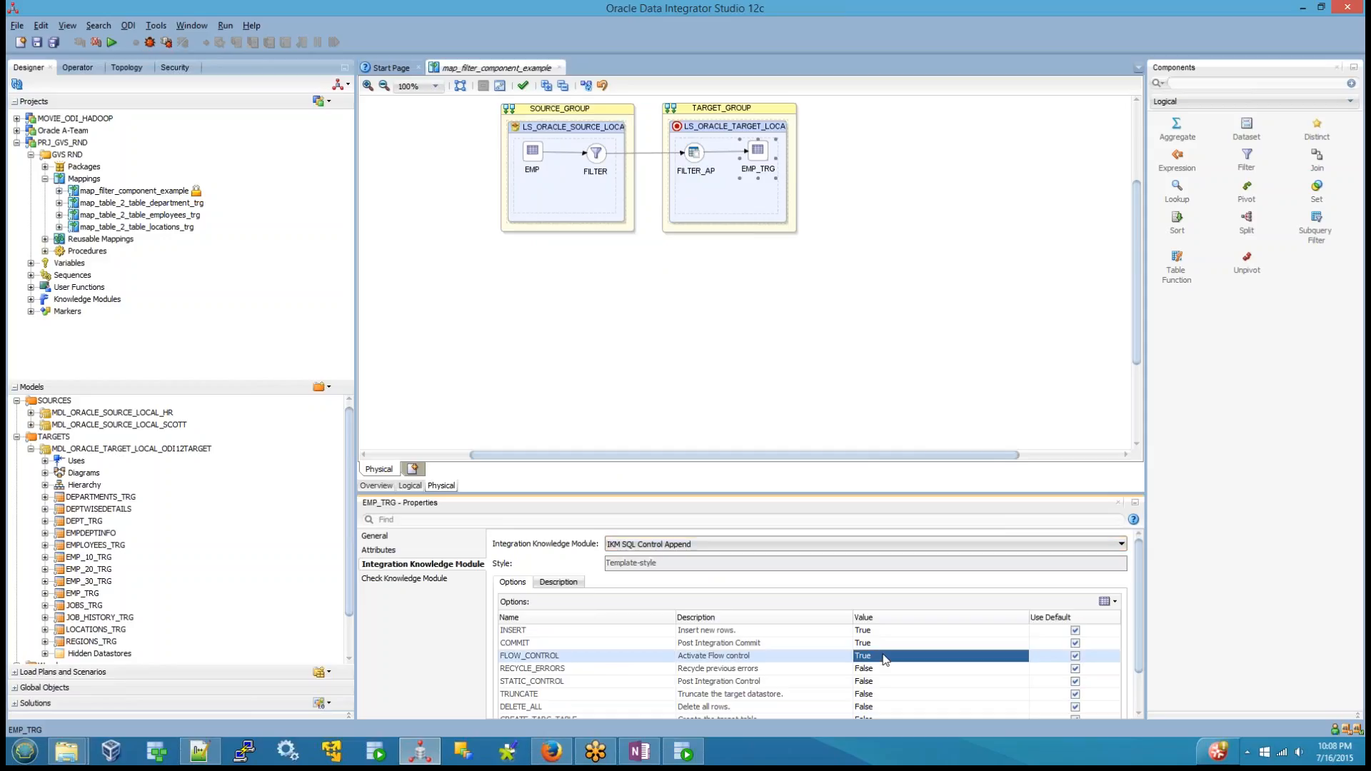
click(884, 657)
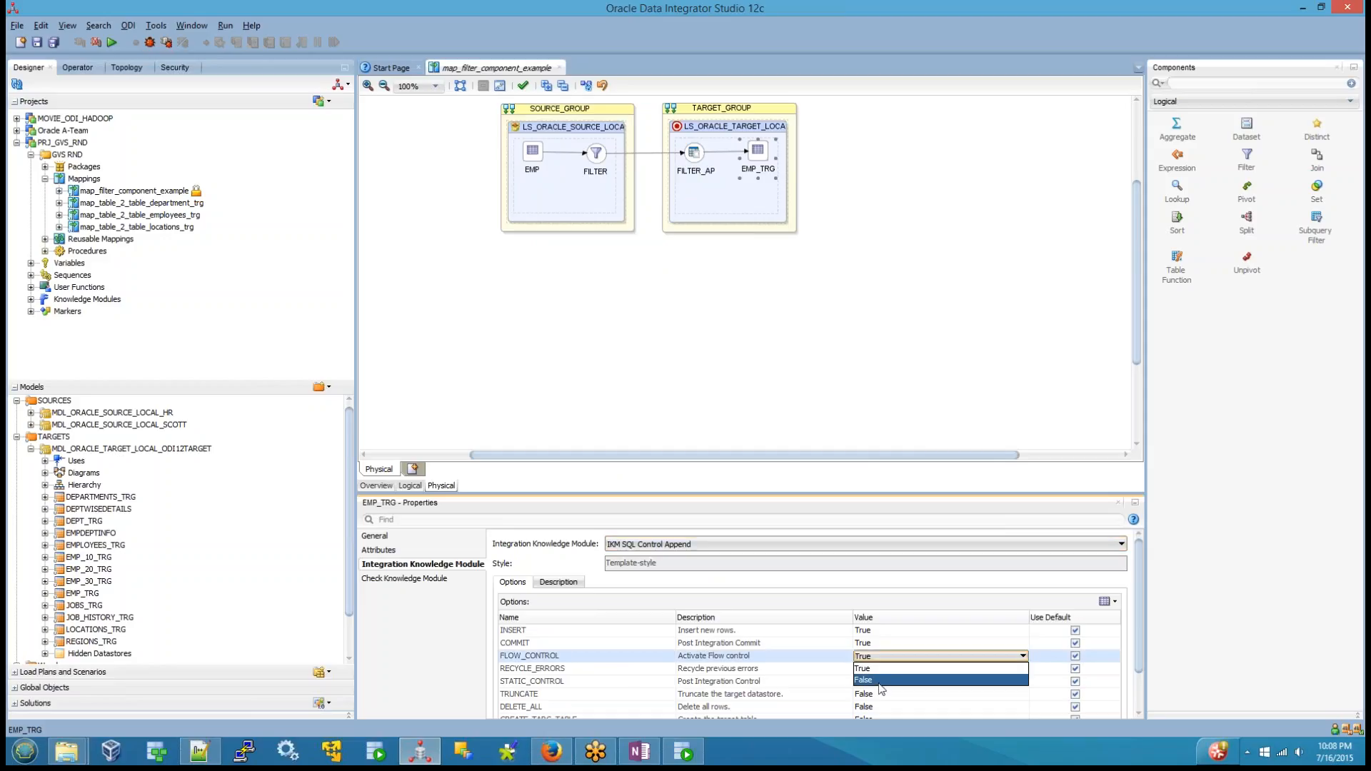
click(879, 681)
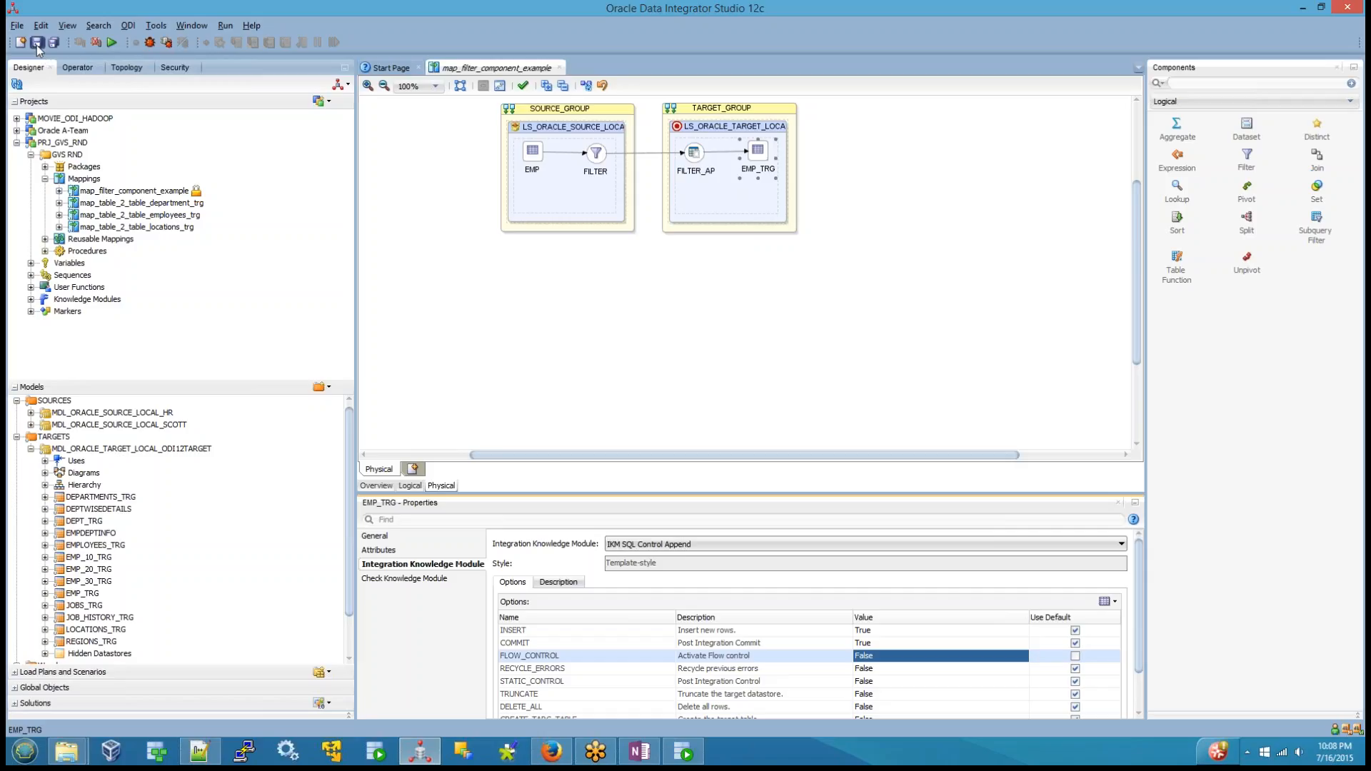
Run map_filter_component_example in the Global context with the Physical design, Local (No Agent) and log level 5
click(112, 42)
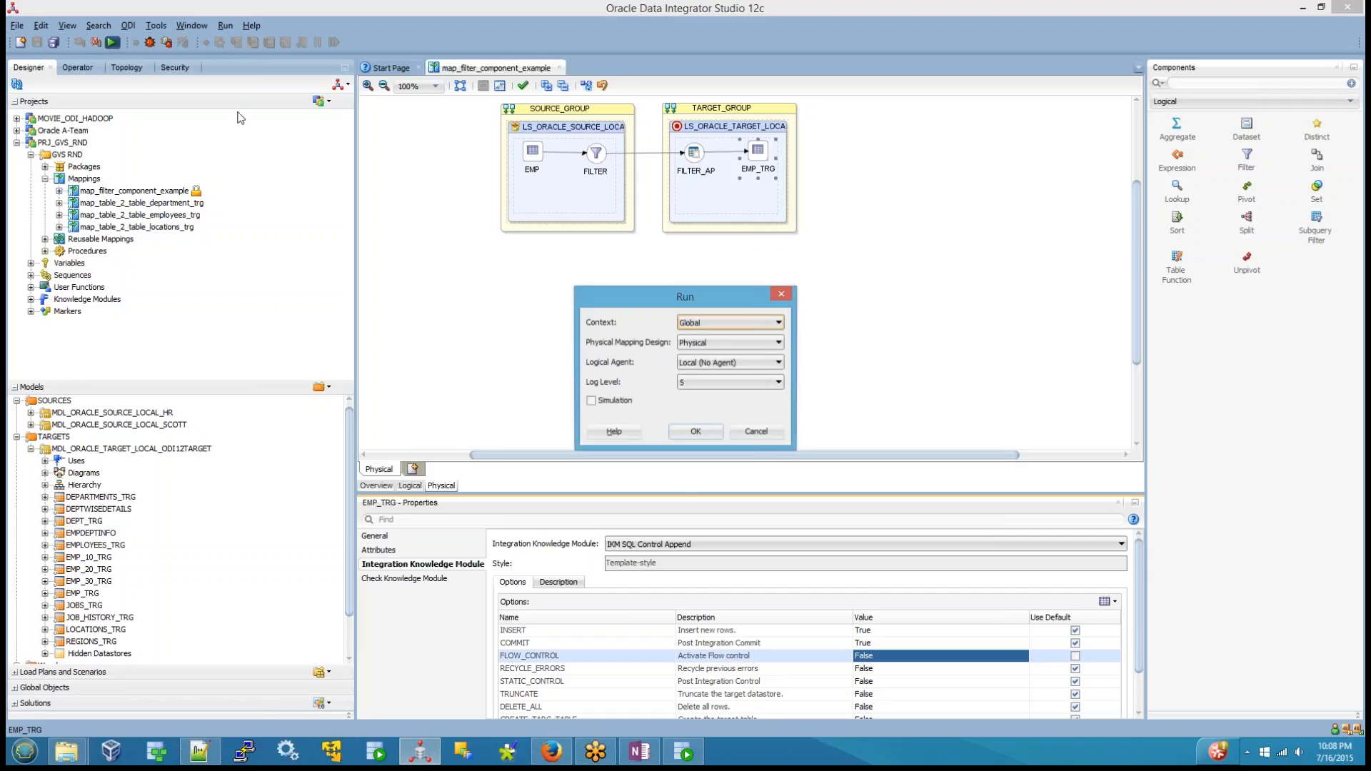
click(680, 433)
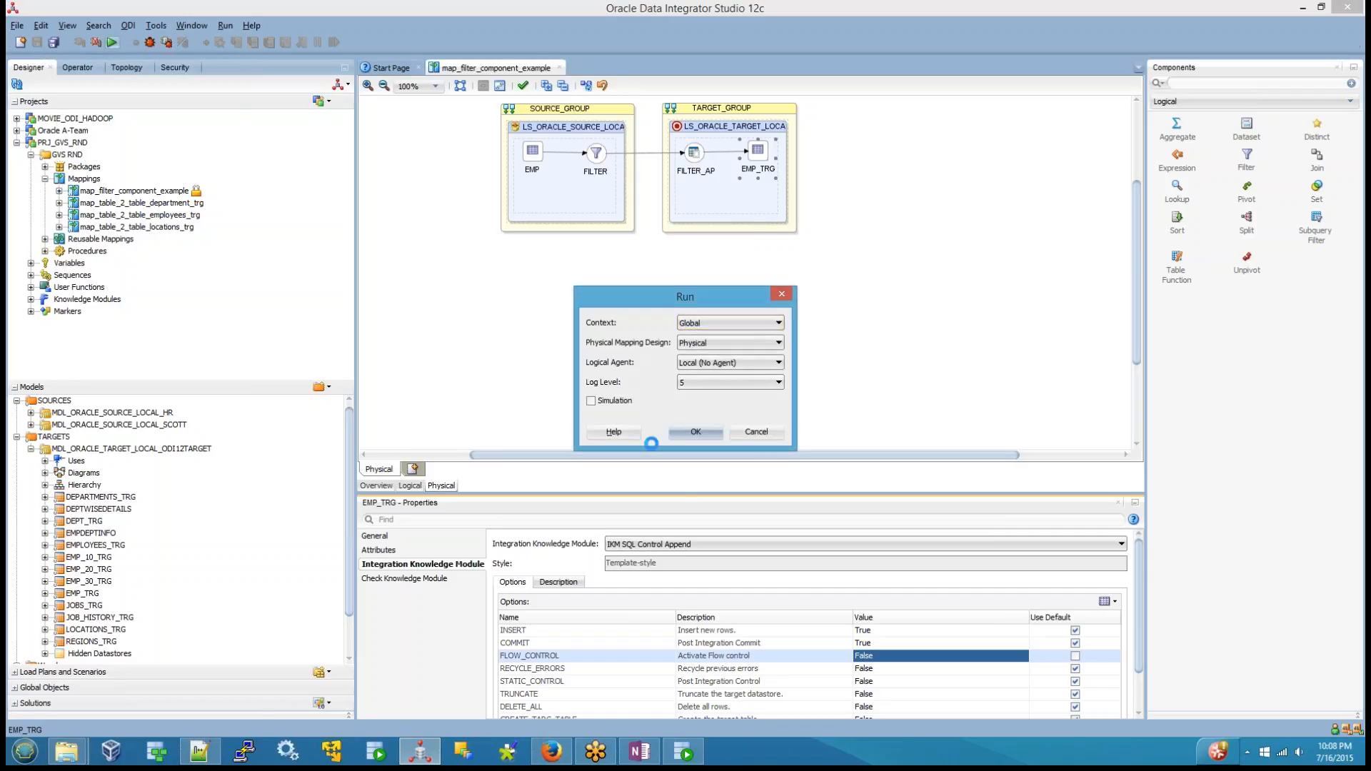
click(791, 396)
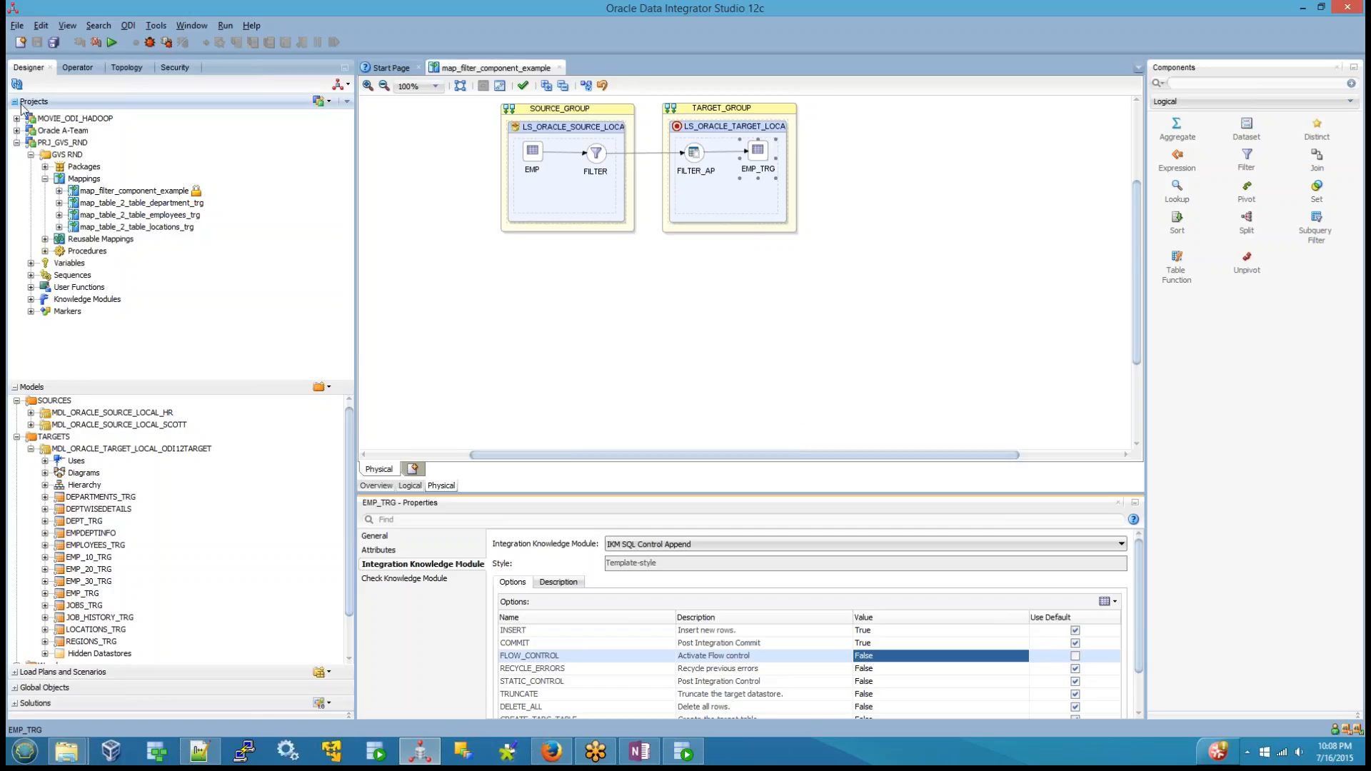
Look up the map_filter_component_example session among the SUPERVISOR user's executions in Operator and check its status
click(77, 69)
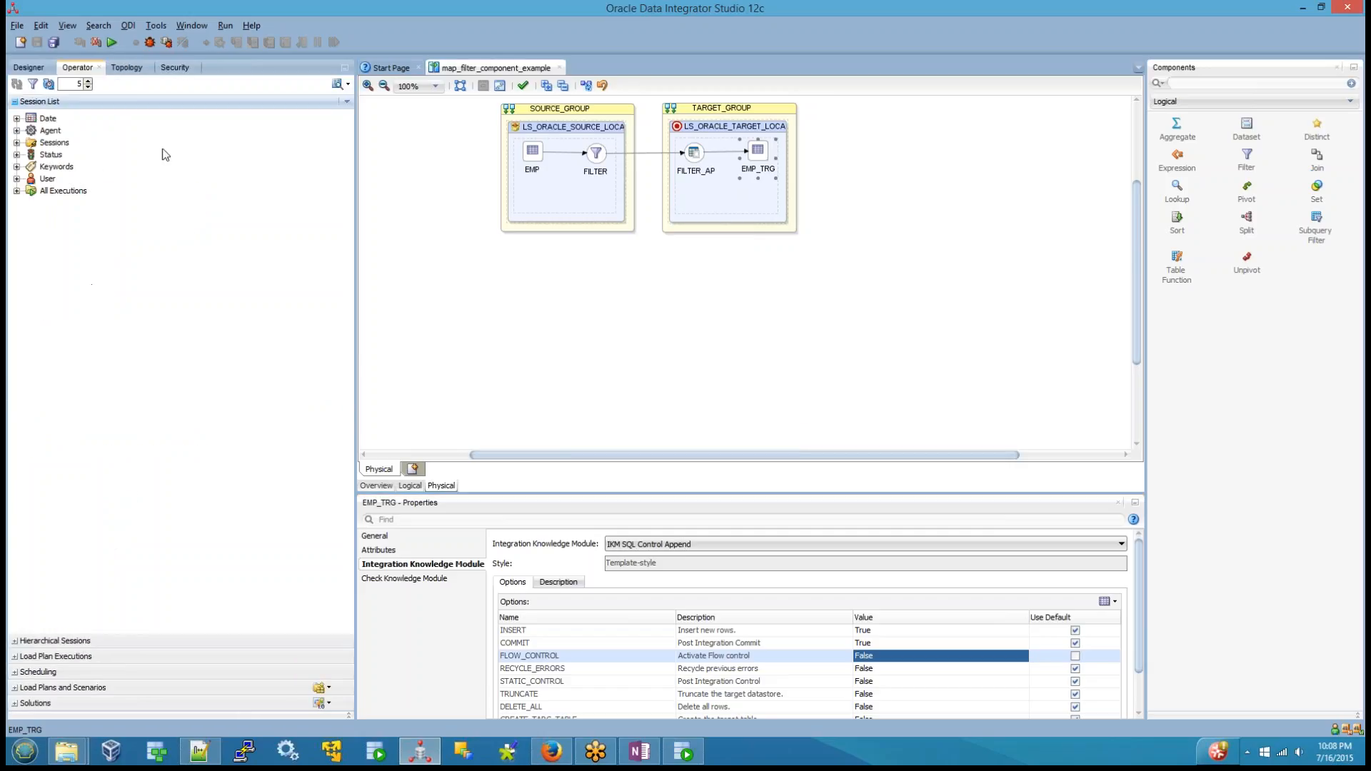
click(15, 180)
click(16, 180)
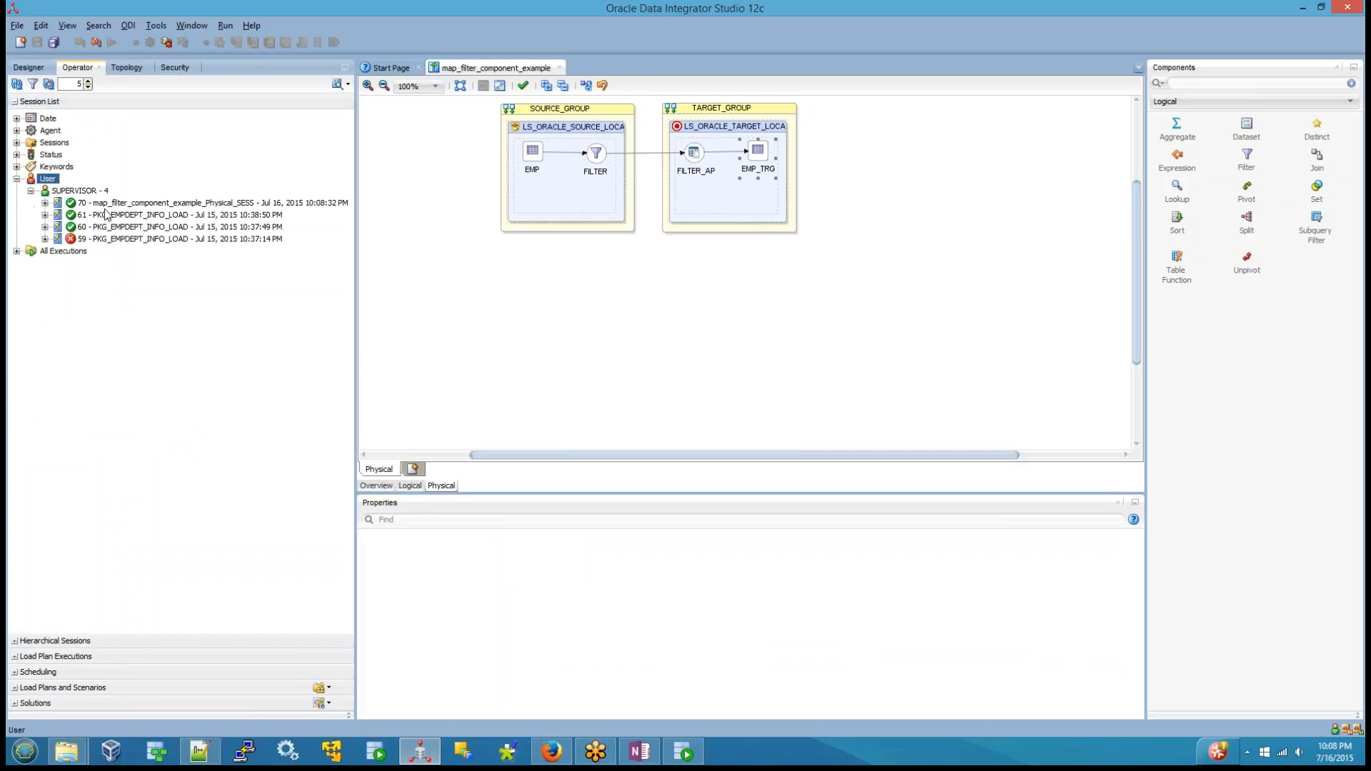
click(103, 203)
Switch to SQL Developer and check the DEPTNO values in the data of the odi12target connection's EMP_TRG table
click(682, 754)
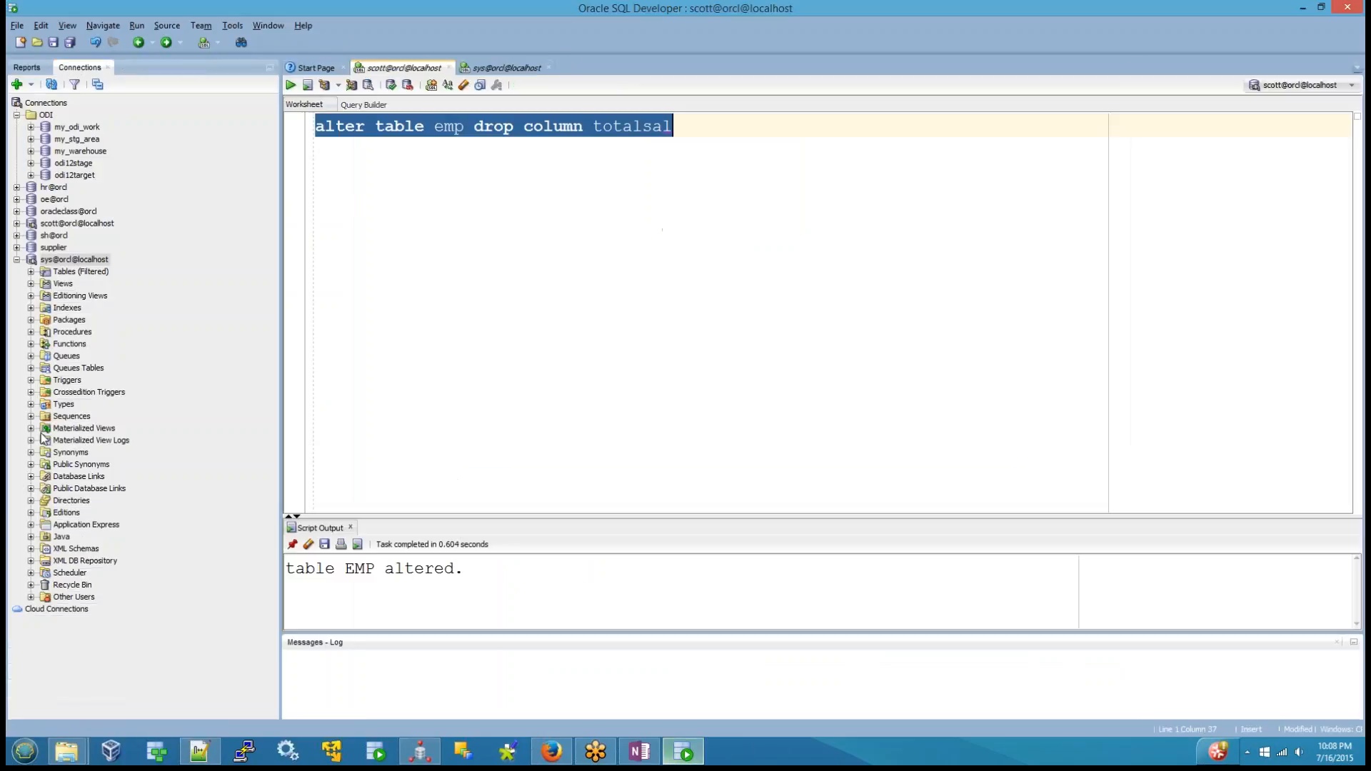
click(31, 175)
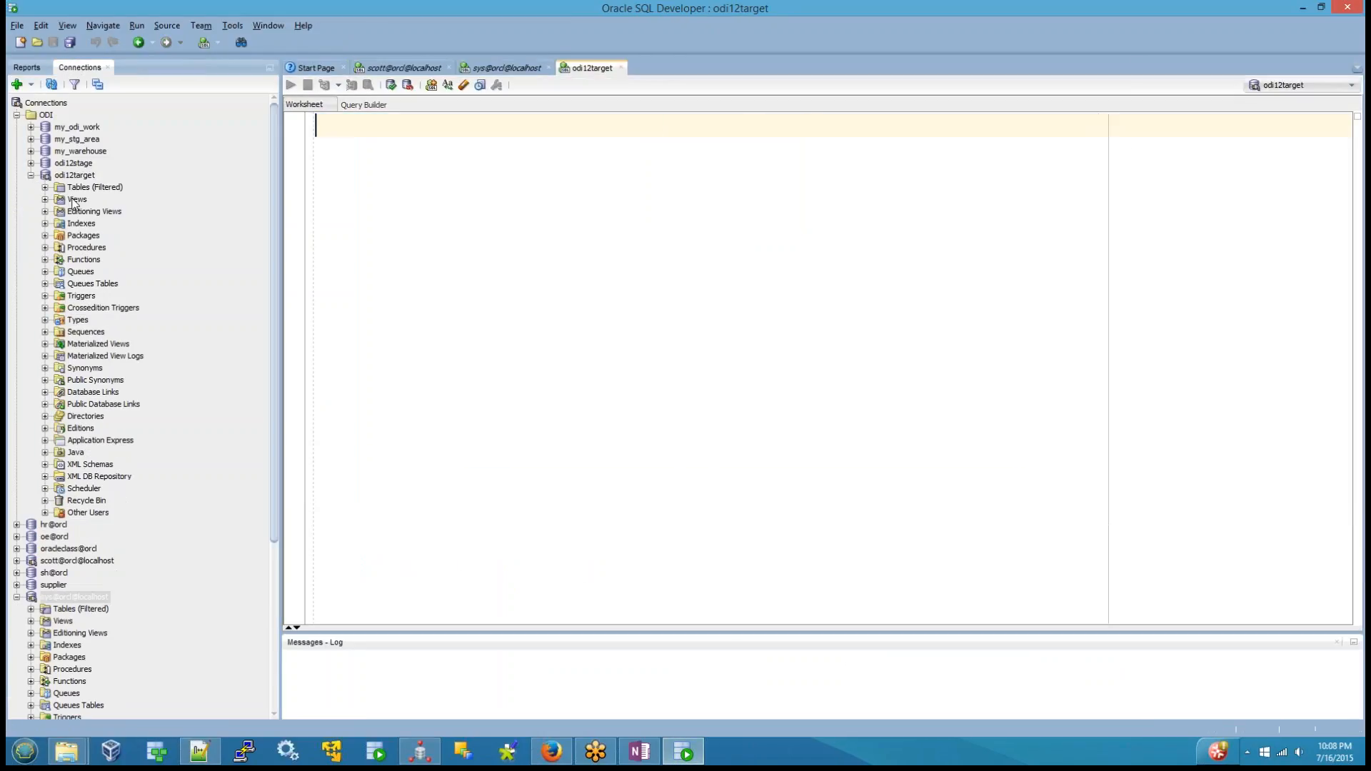
click(45, 187)
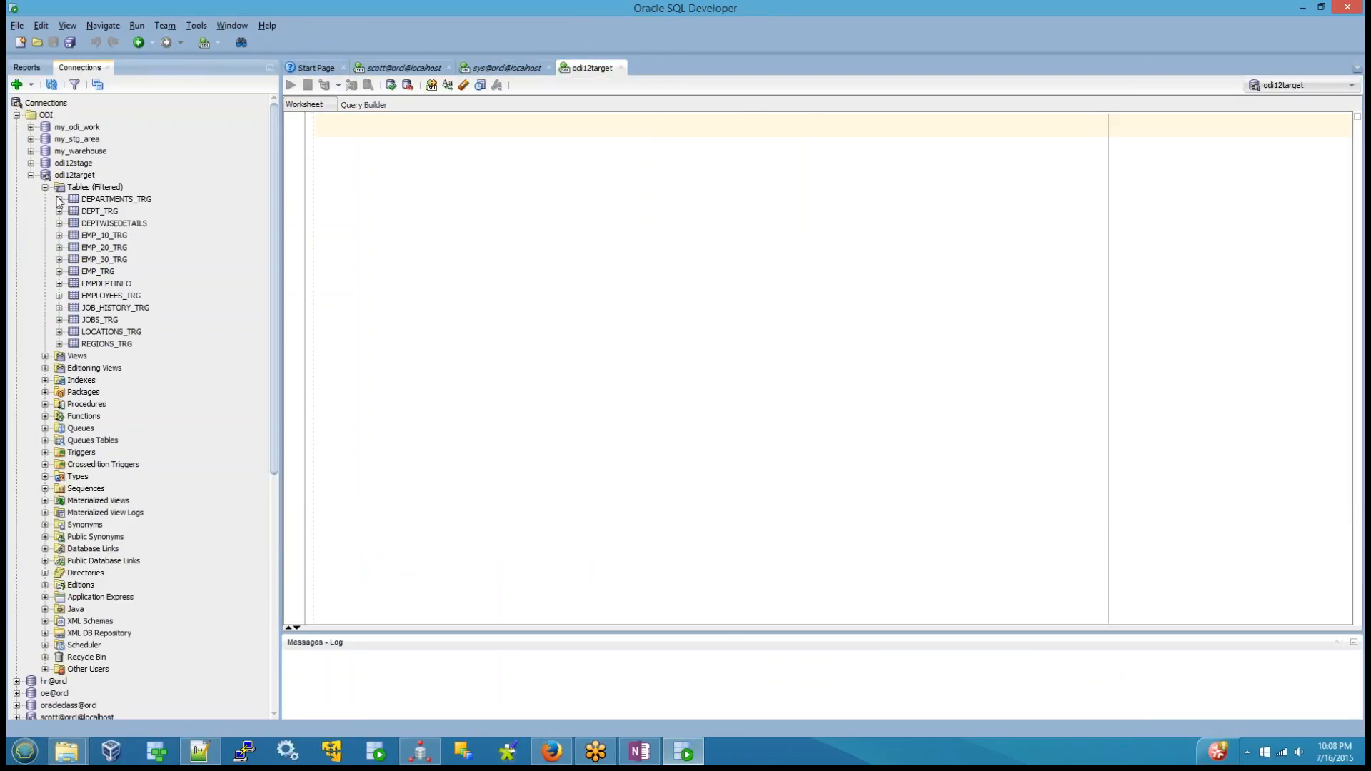
click(100, 273)
click(326, 83)
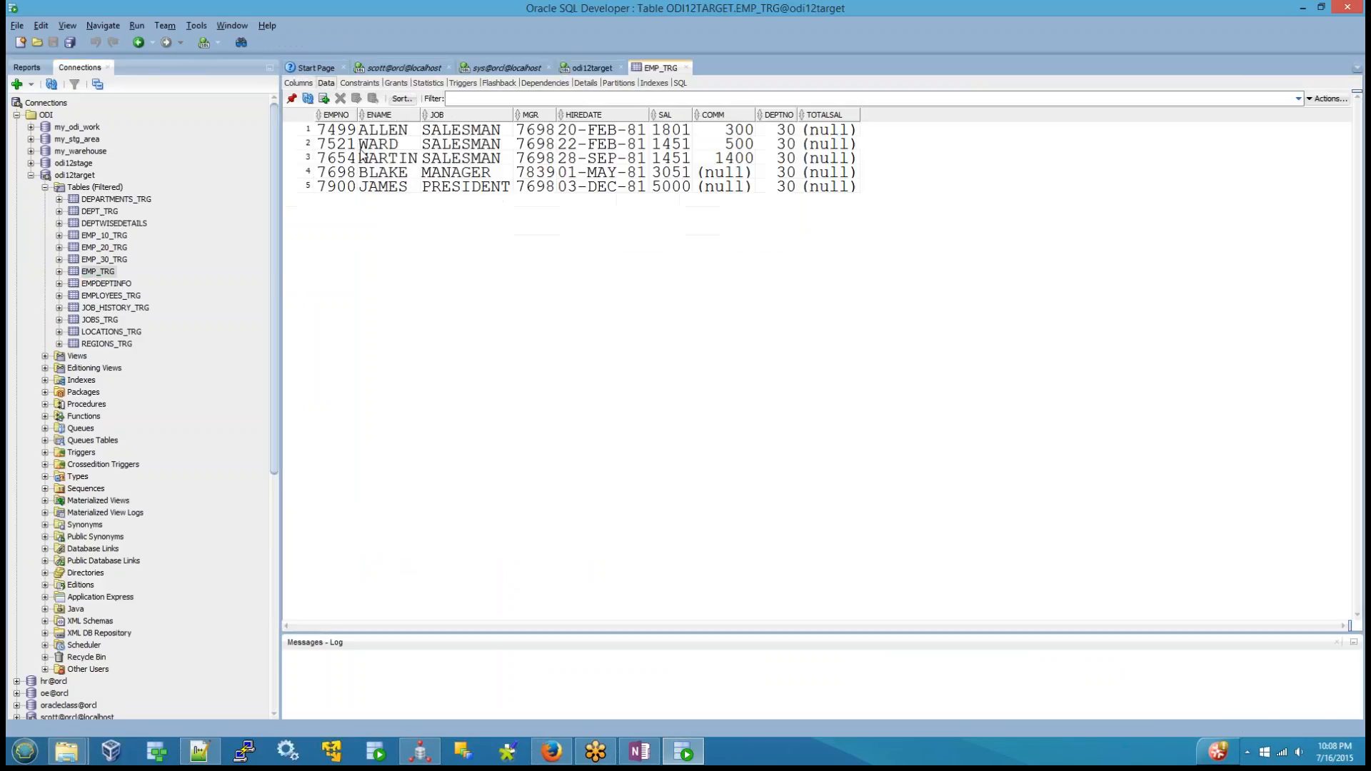
click(784, 134)
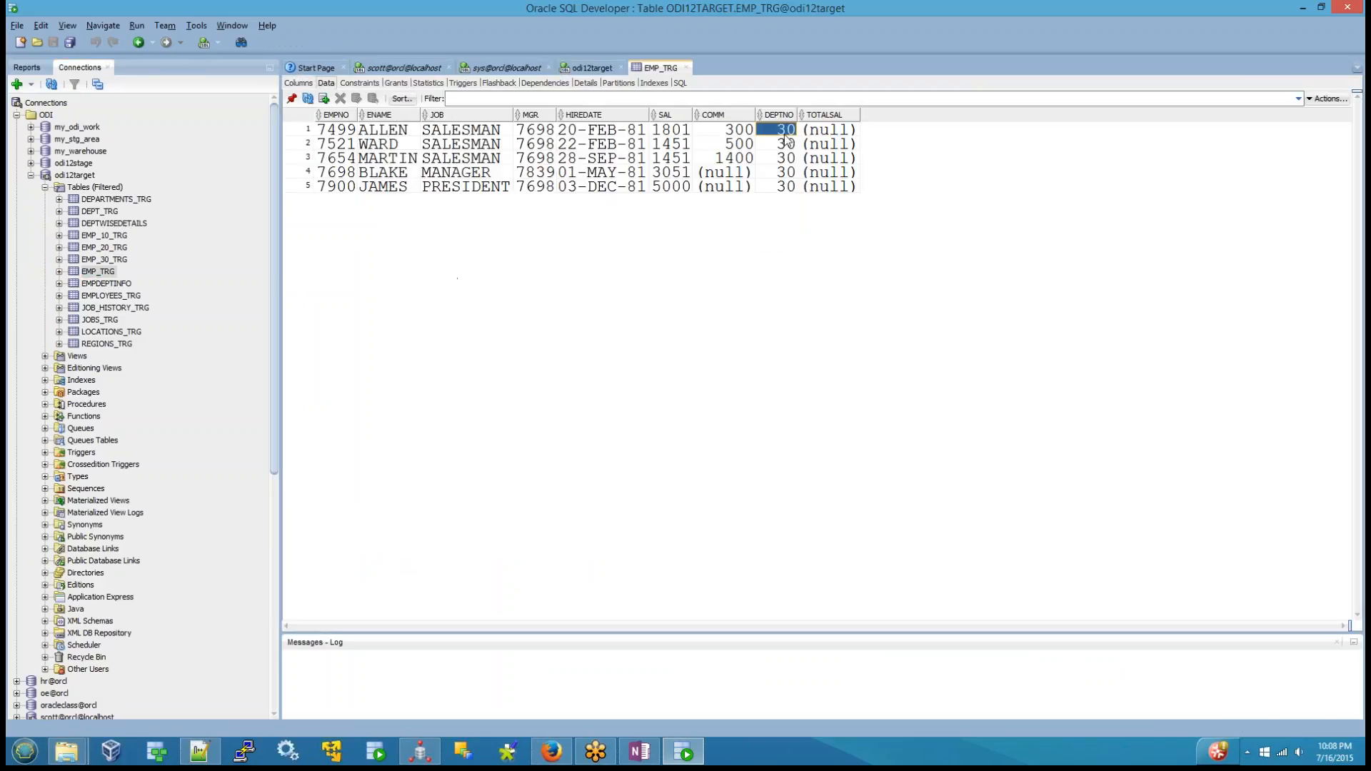
click(783, 188)
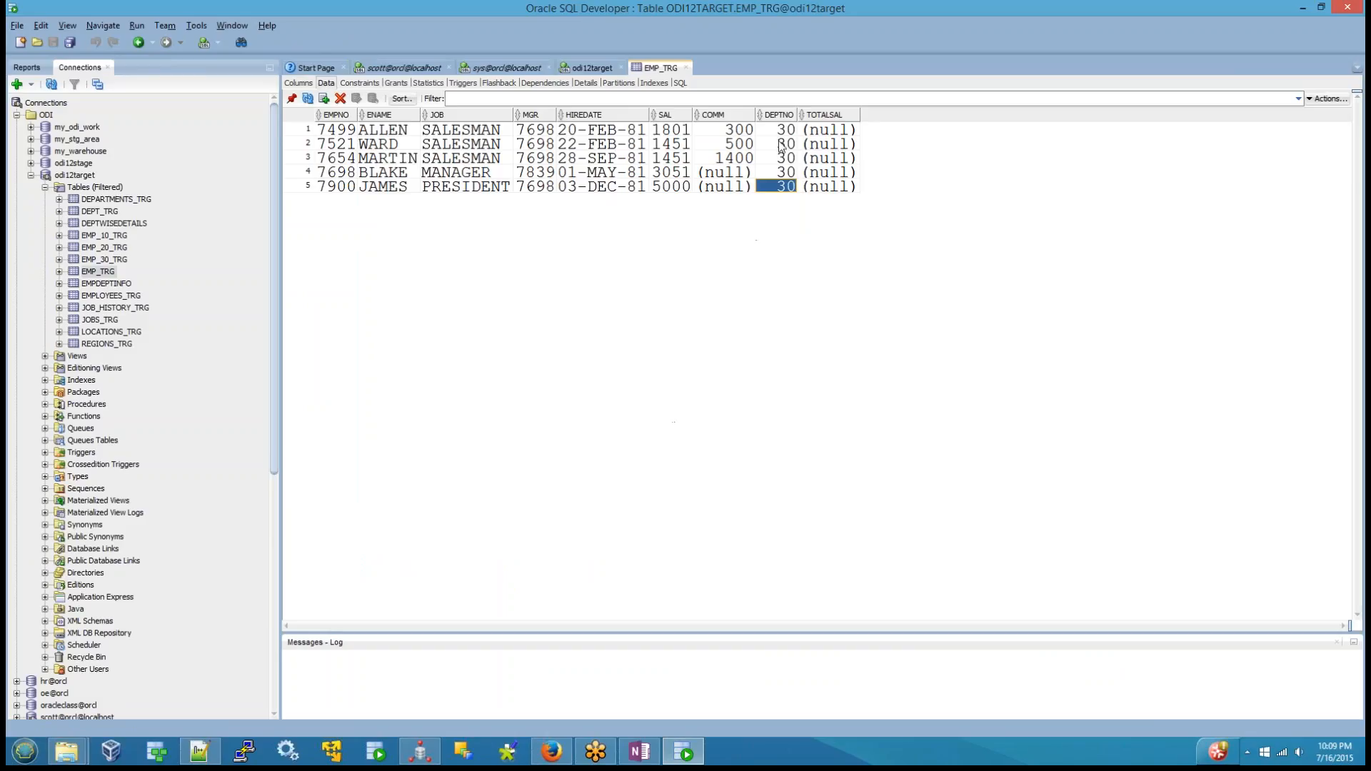
Return to ODI Studio and review the filter mapping's logical design, examining the EMP source attributes, the FILTER condition and the EMP_TRG target
click(421, 754)
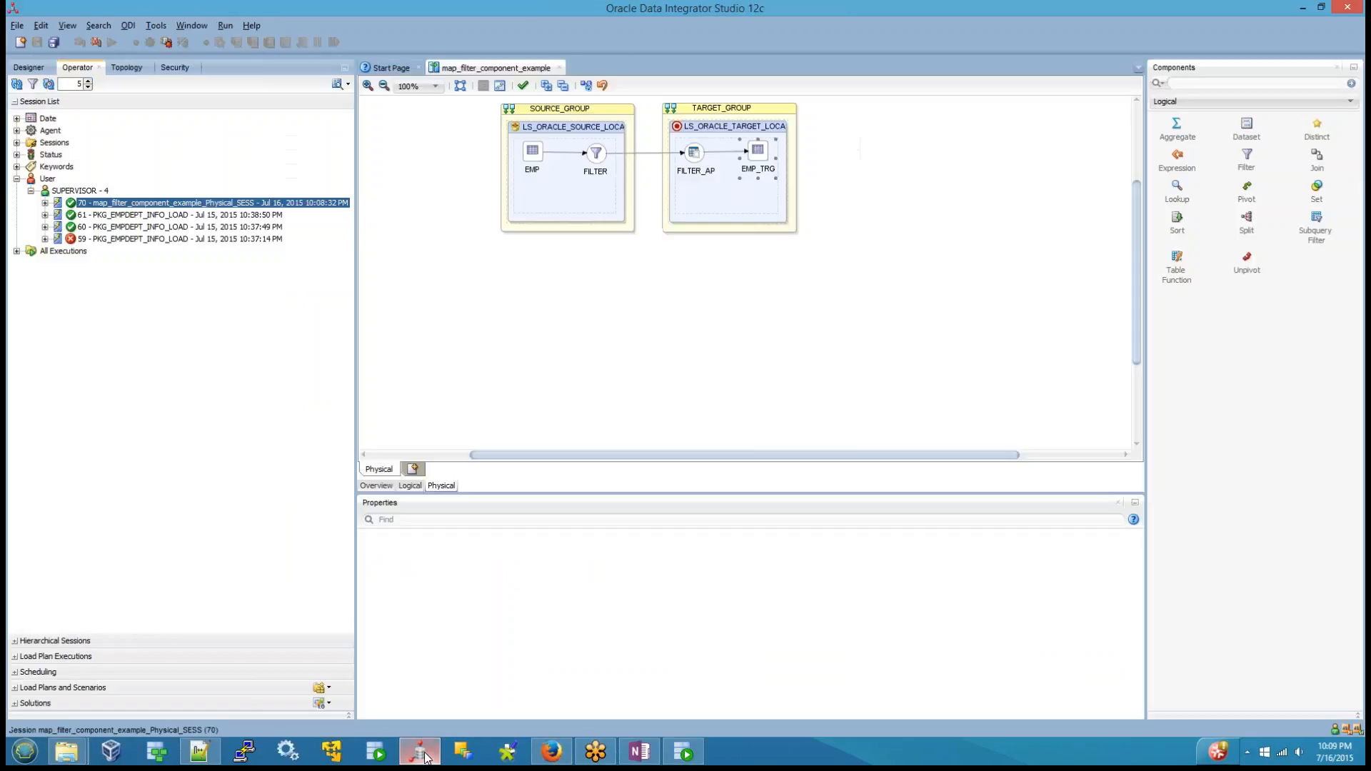
click(410, 485)
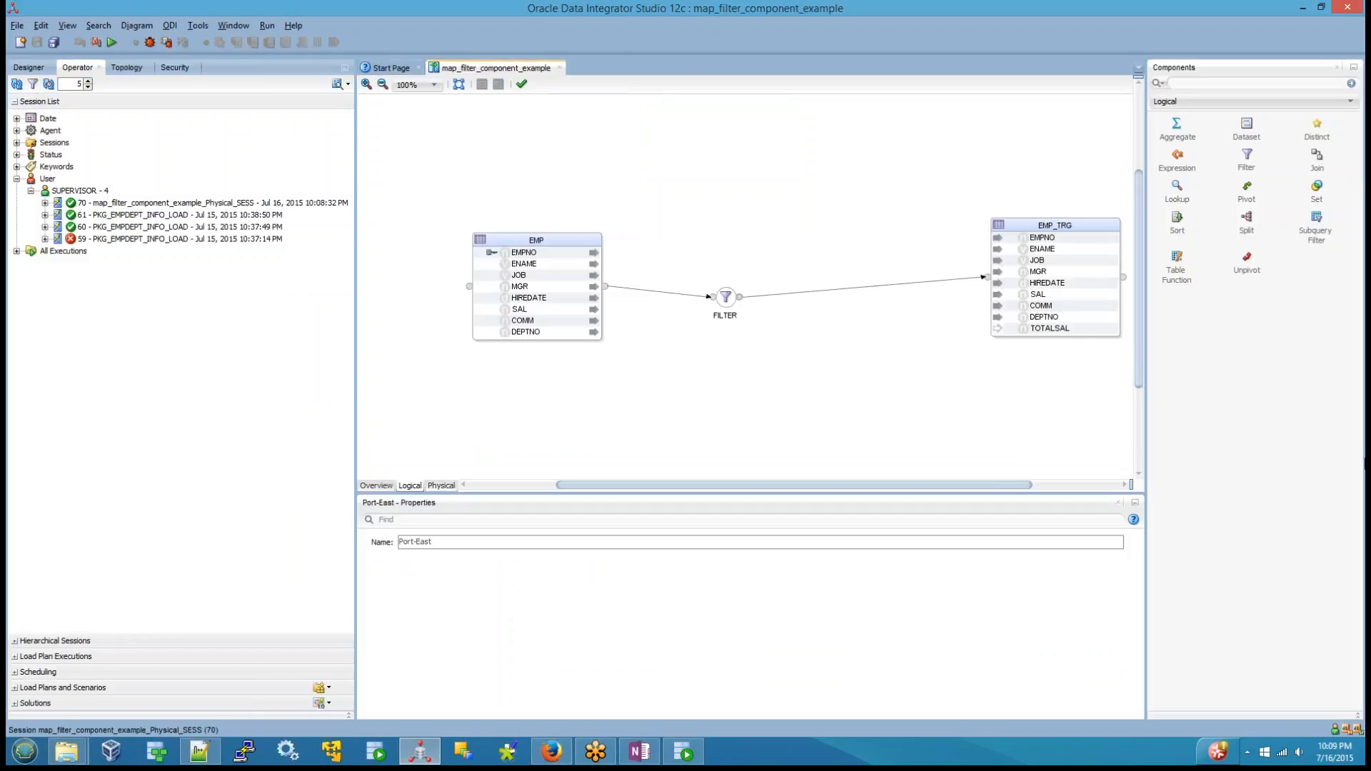
drag(688, 242, 786, 369)
click(667, 331)
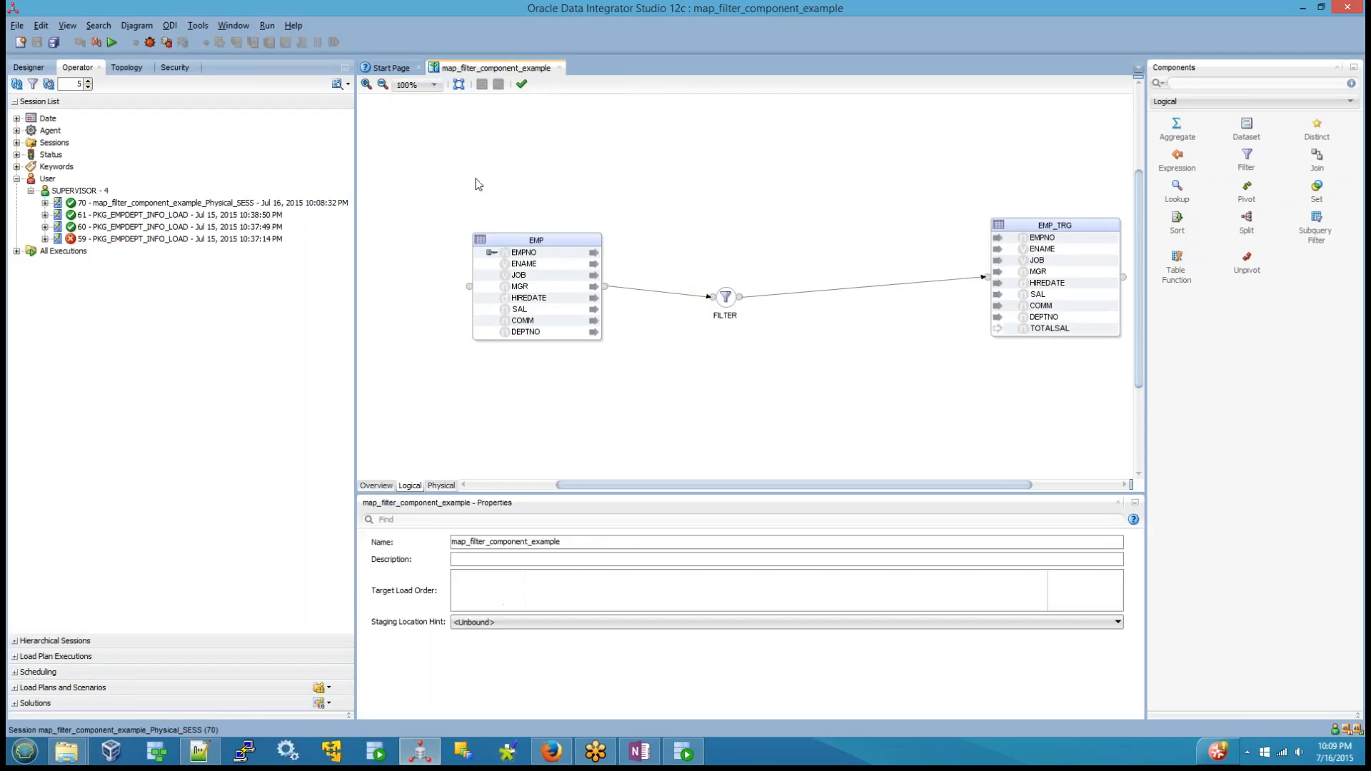
drag(416, 164, 651, 428)
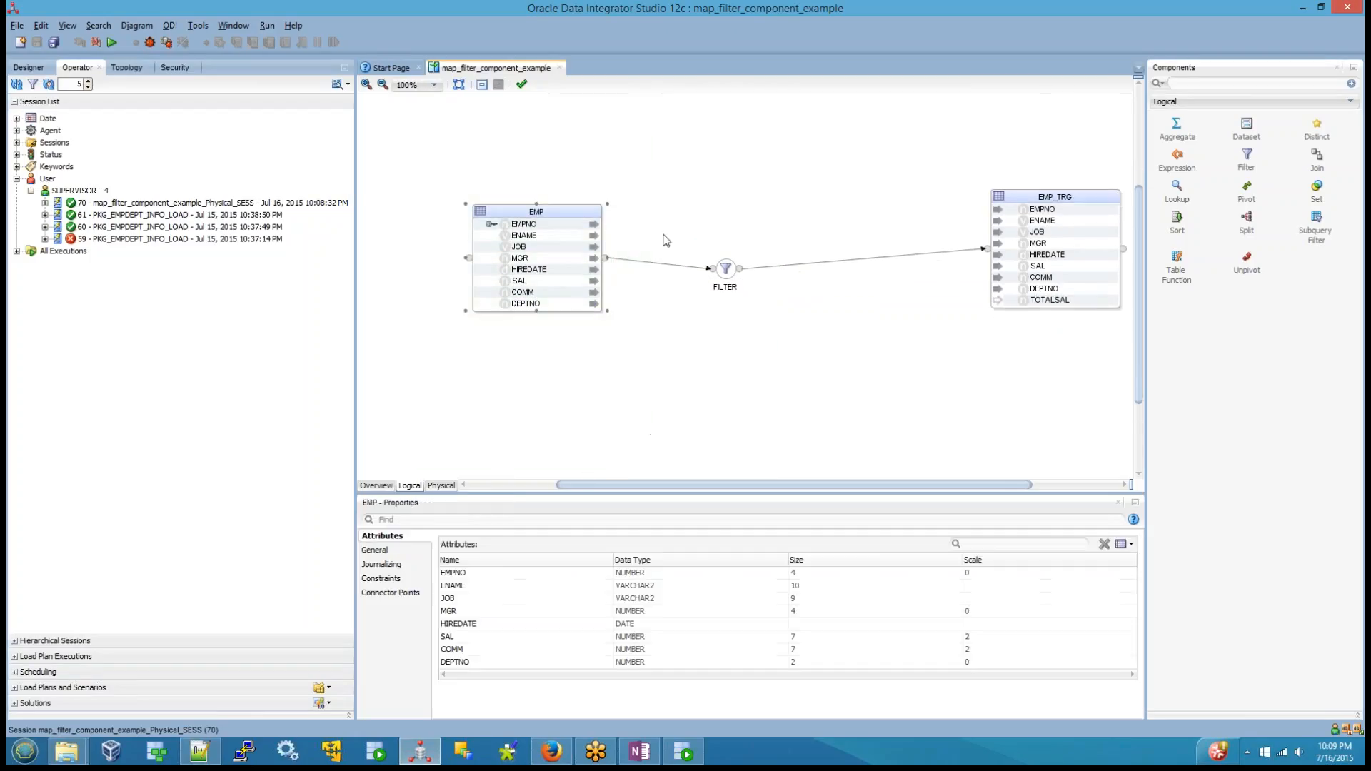
drag(696, 198, 789, 333)
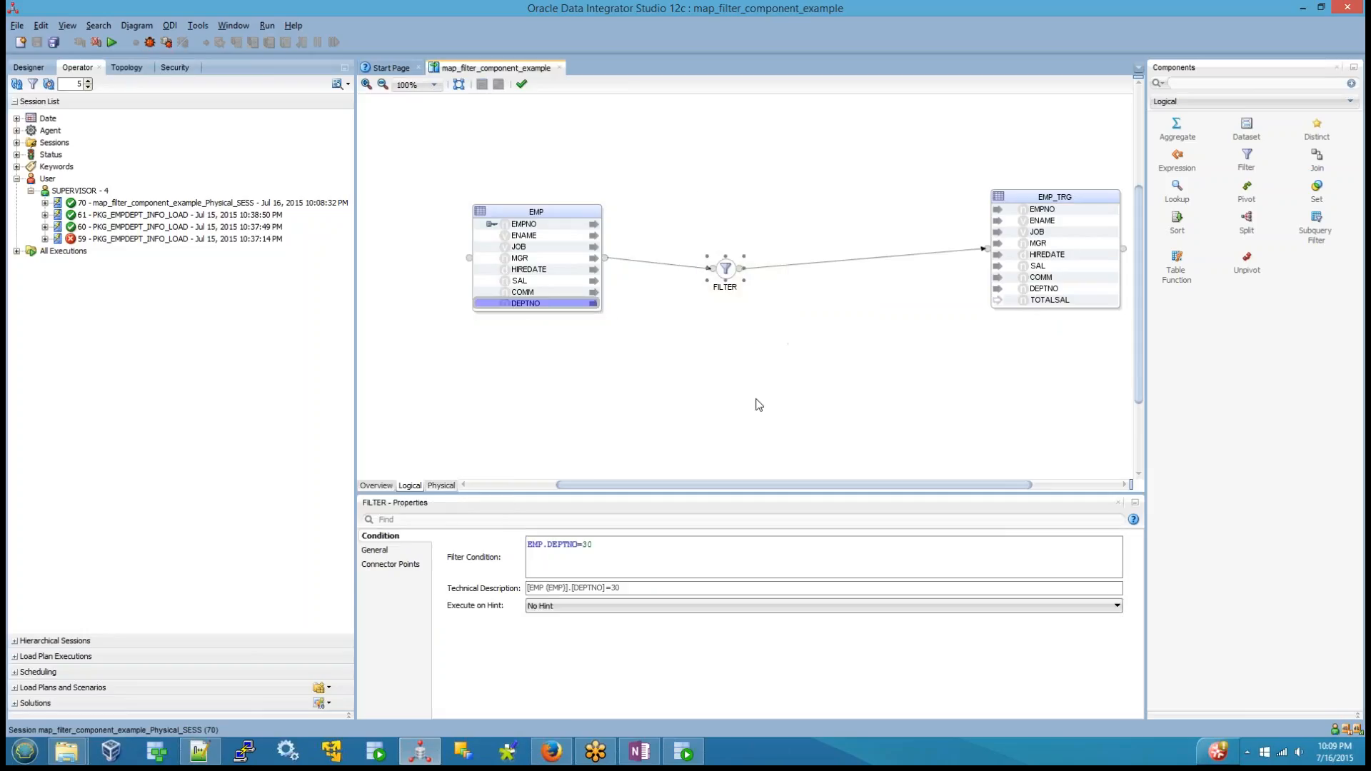
drag(696, 218, 755, 367)
drag(928, 145, 988, 364)
click(894, 470)
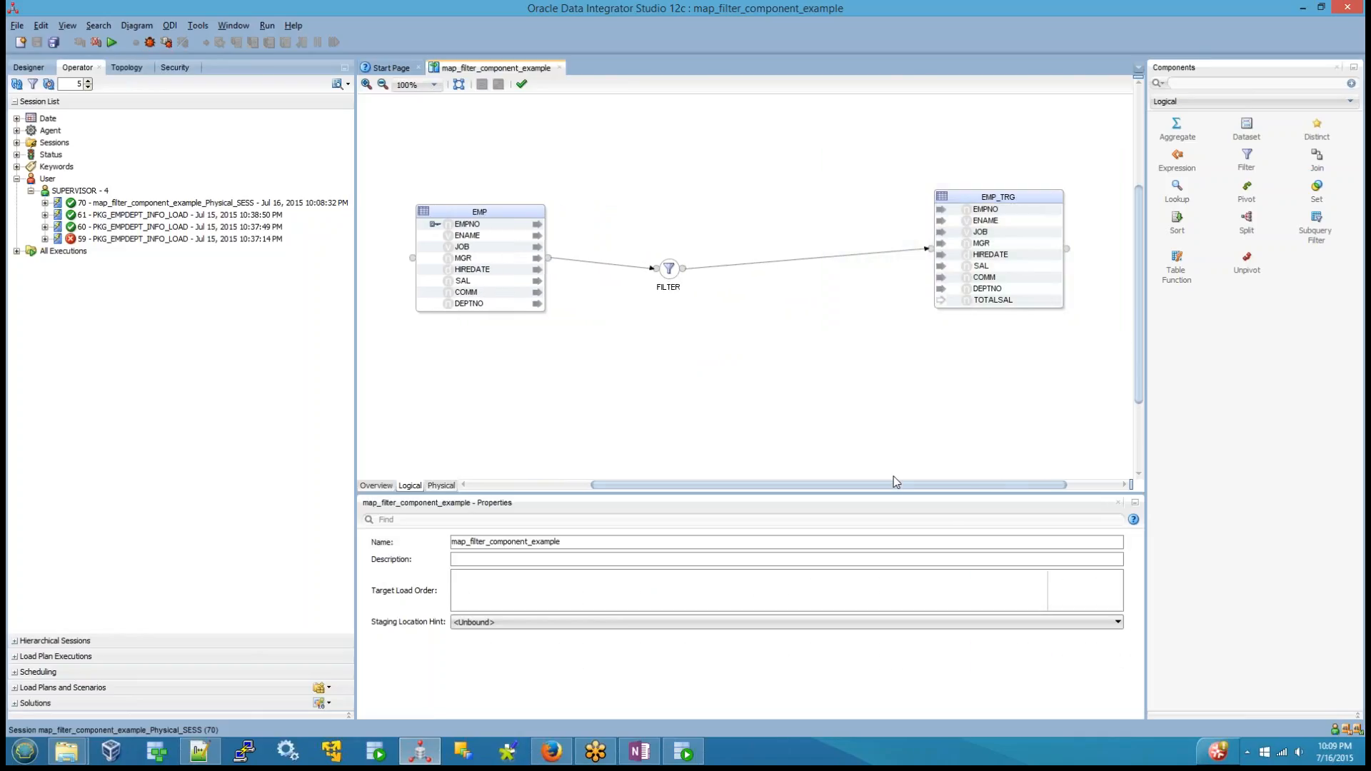
drag(894, 485, 932, 487)
drag(636, 212, 768, 344)
click(768, 346)
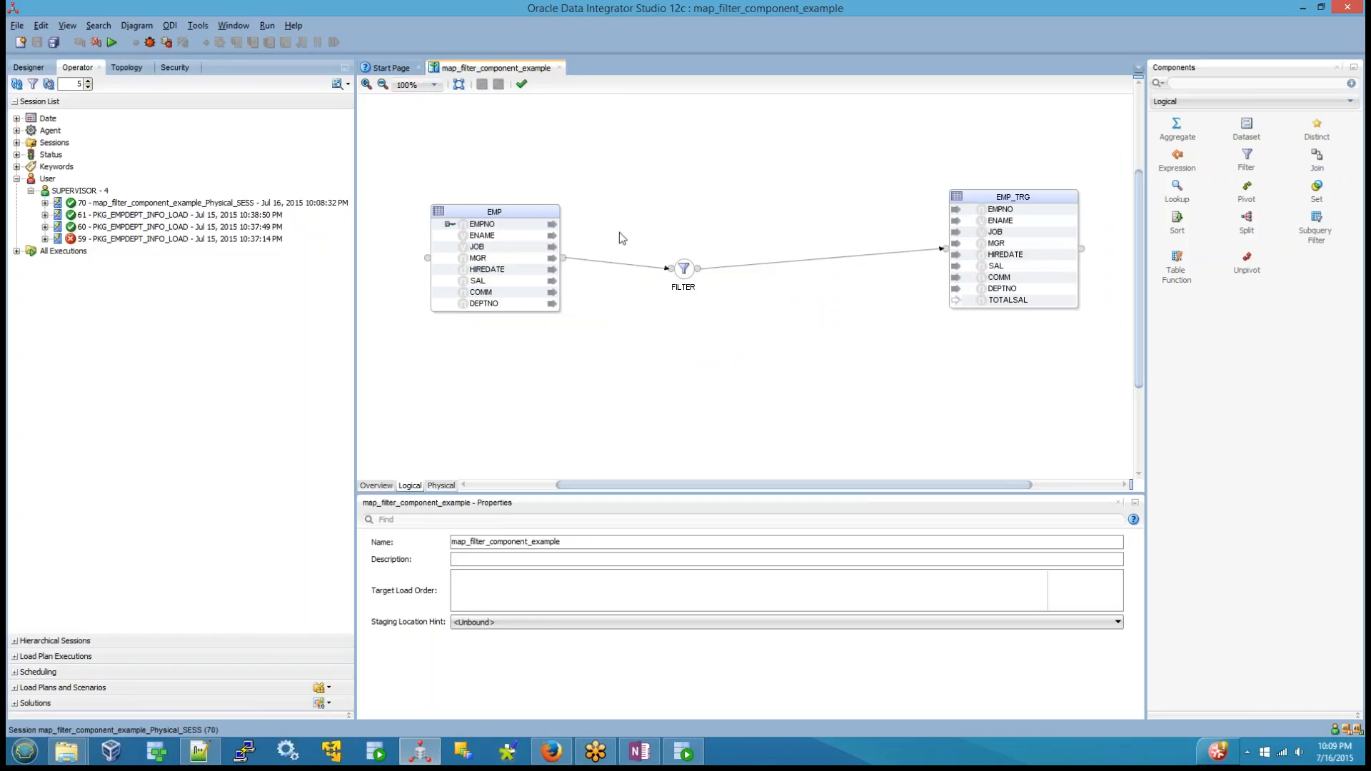
click(503, 212)
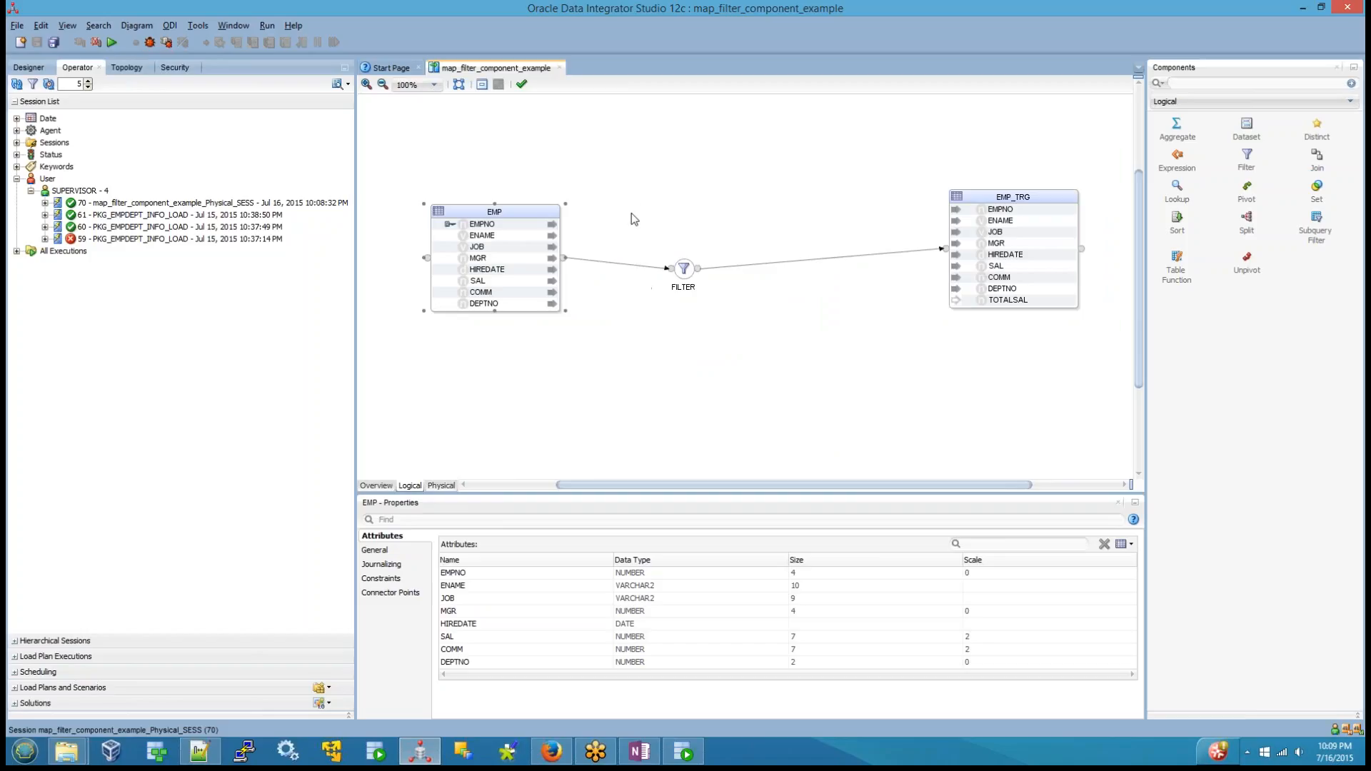
drag(629, 202, 779, 363)
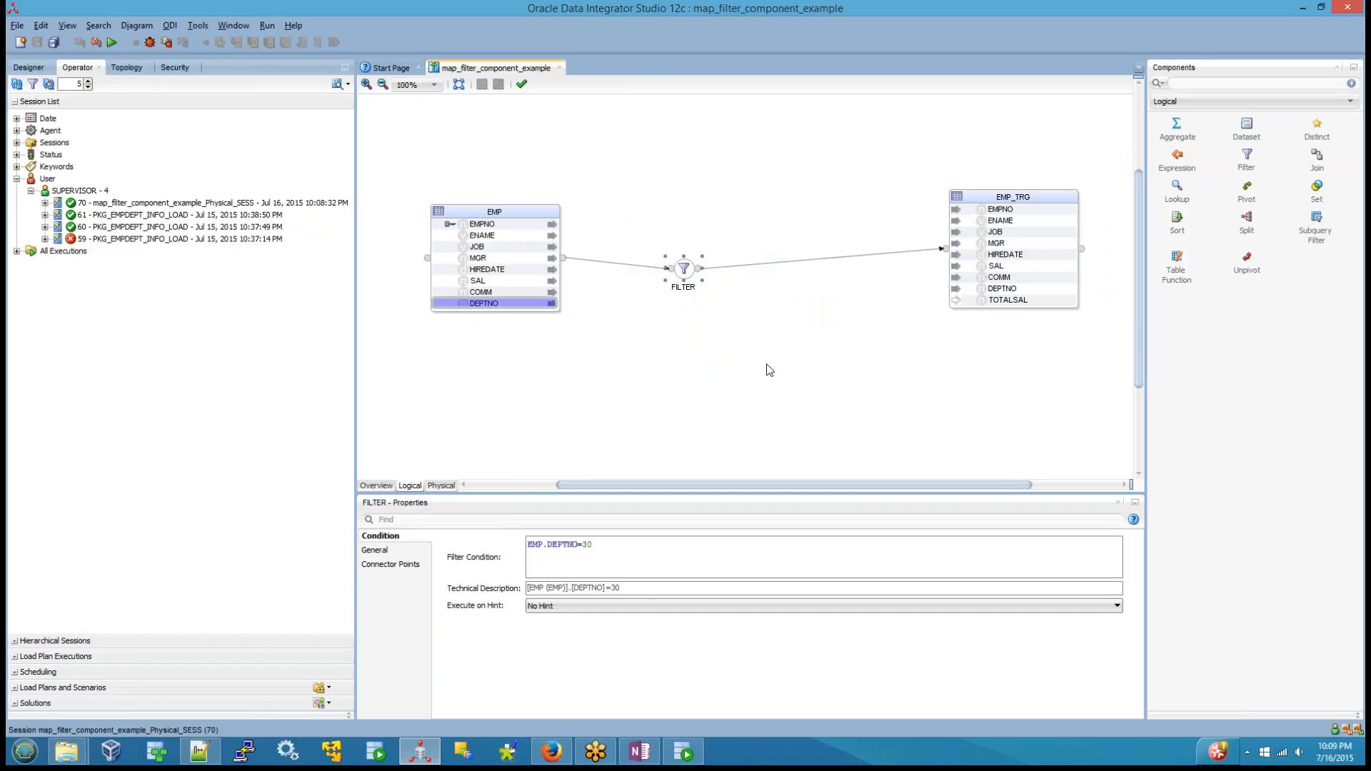
click(769, 370)
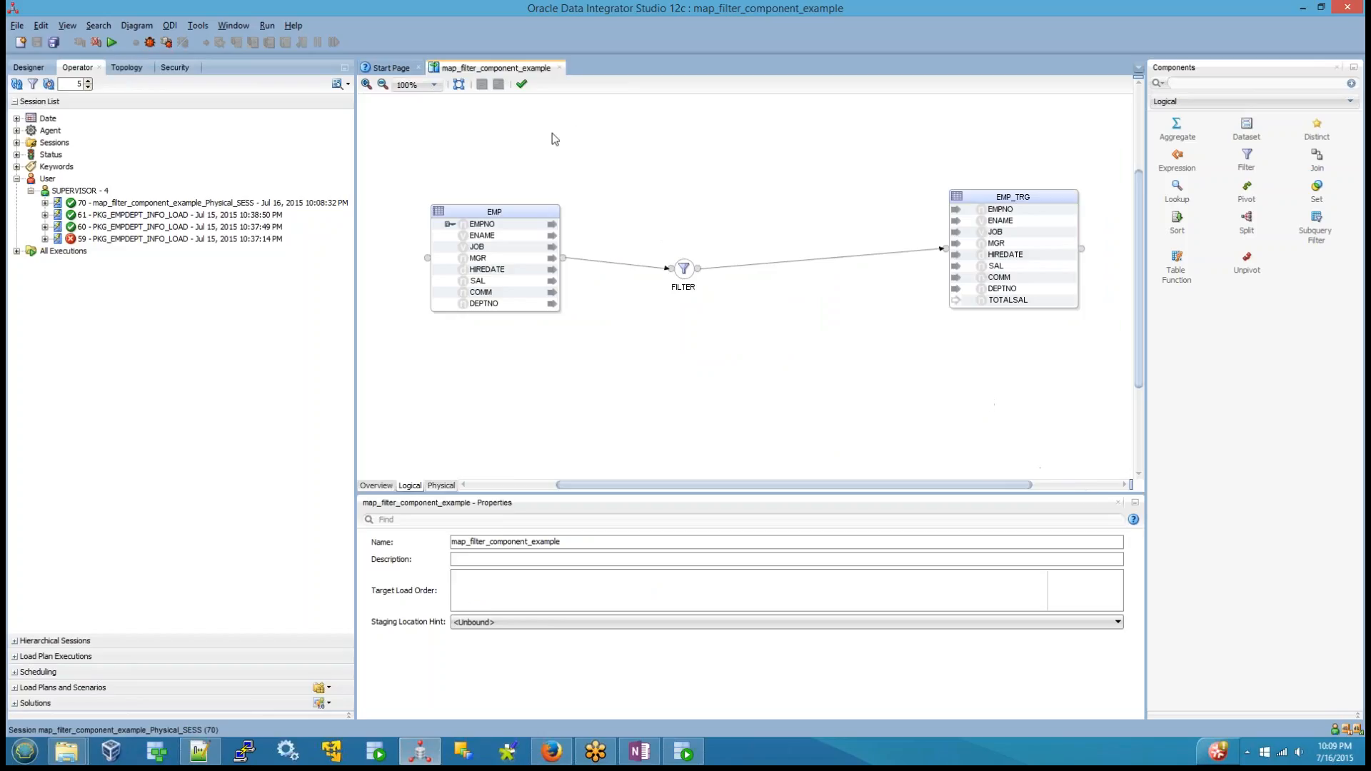
Close the filter mapping and create a mapping named map_expression_component_example under the GVS RND folder, without an empty dataset
click(559, 67)
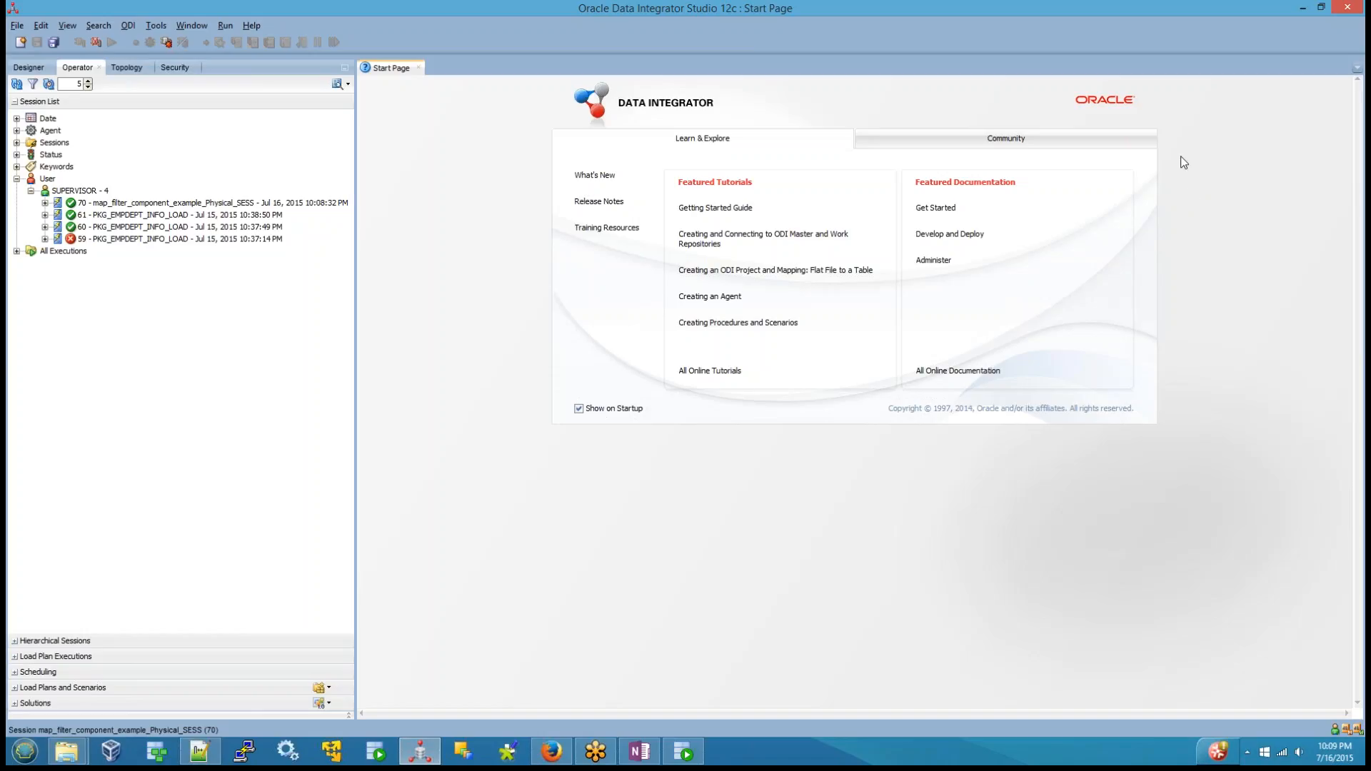
click(27, 67)
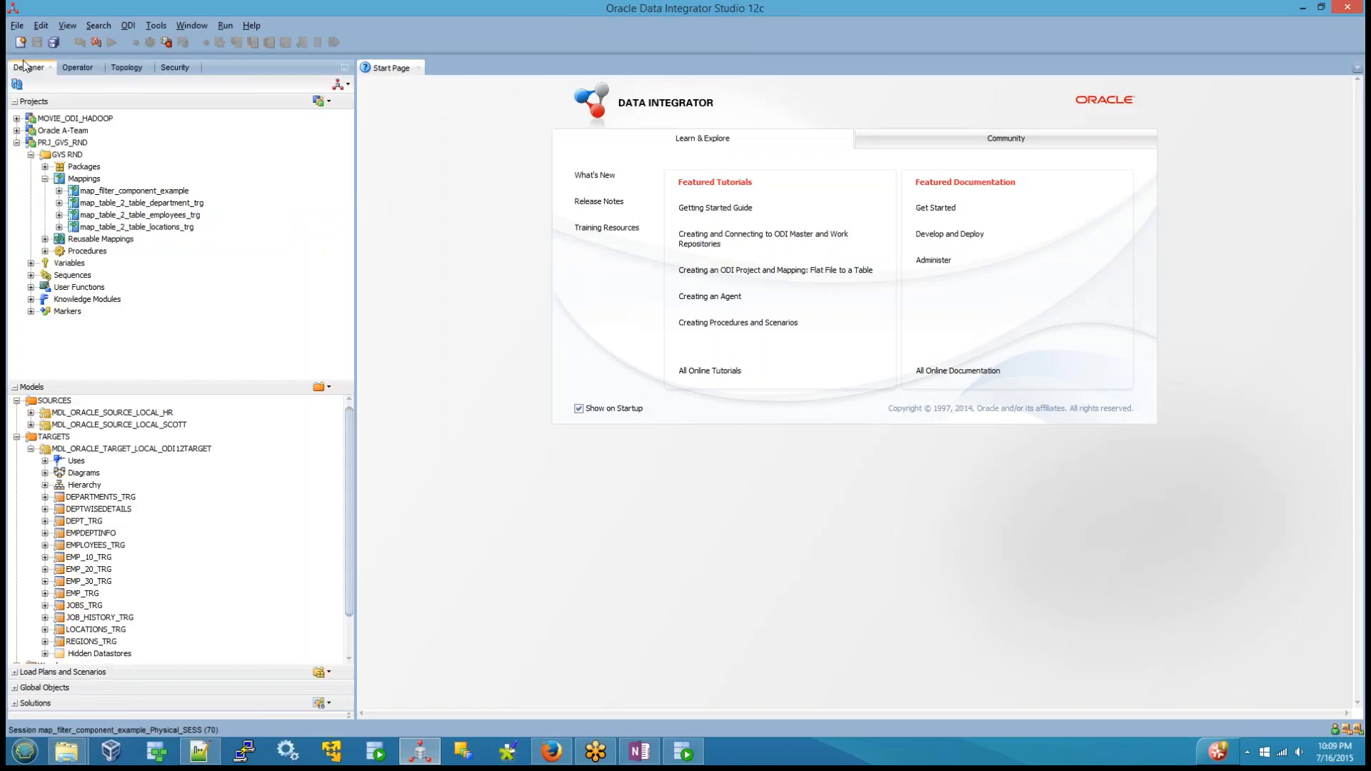
right_click(76, 179)
click(108, 187)
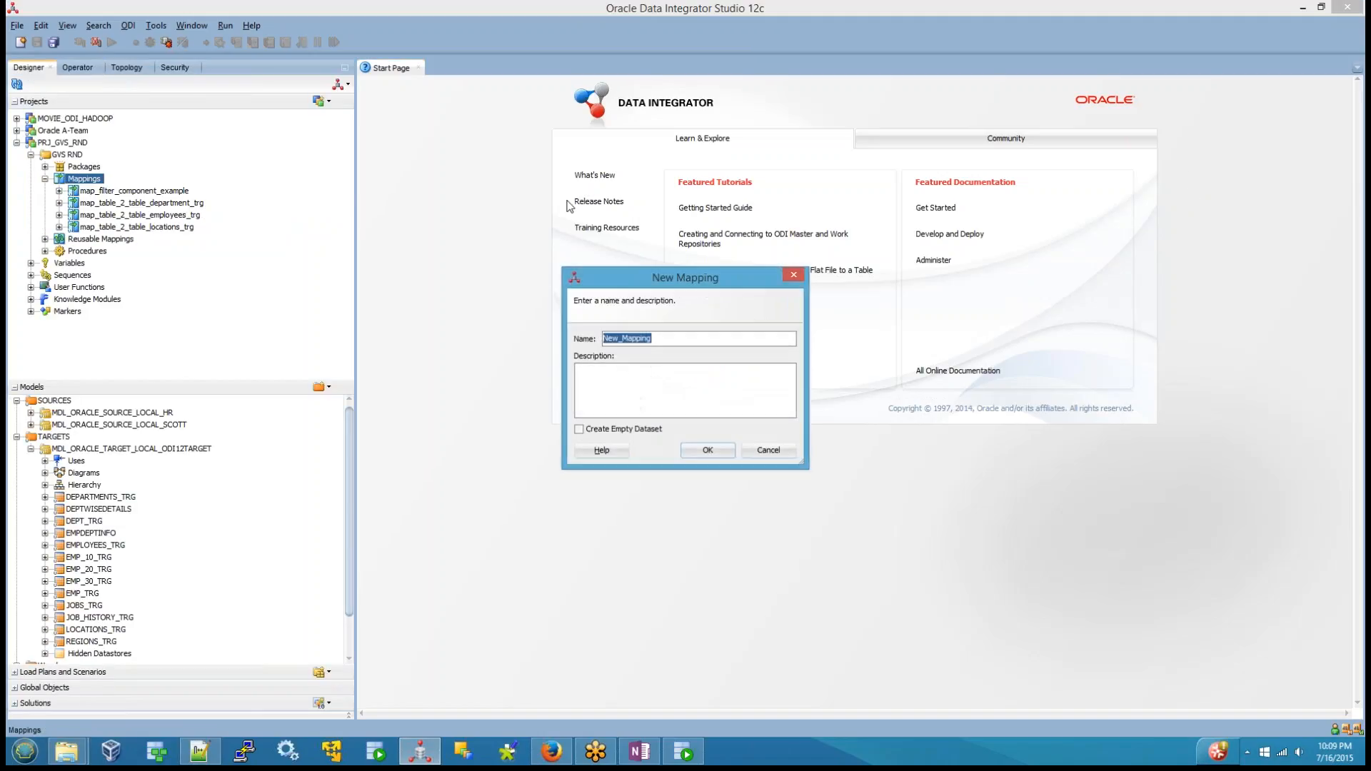
text(map_expression_component_ex)
text(ample)
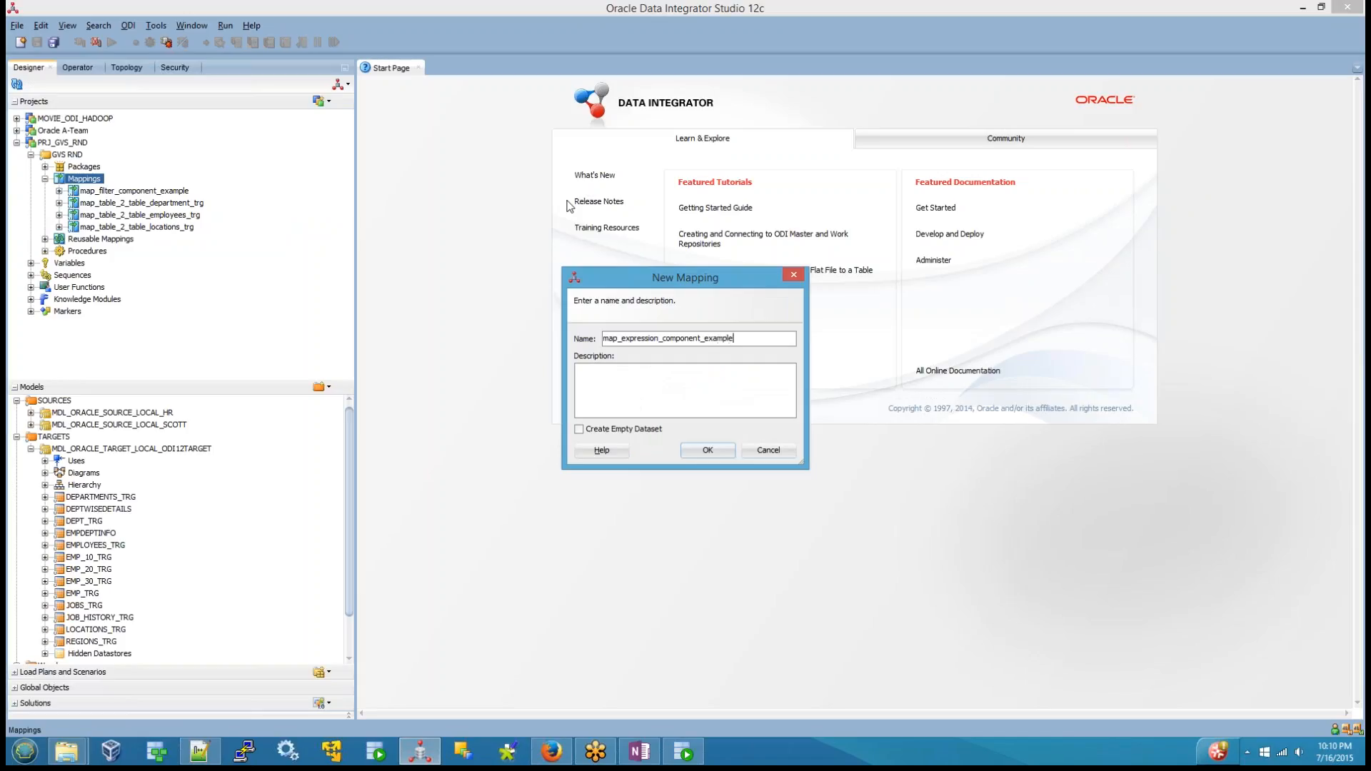
key(Return)
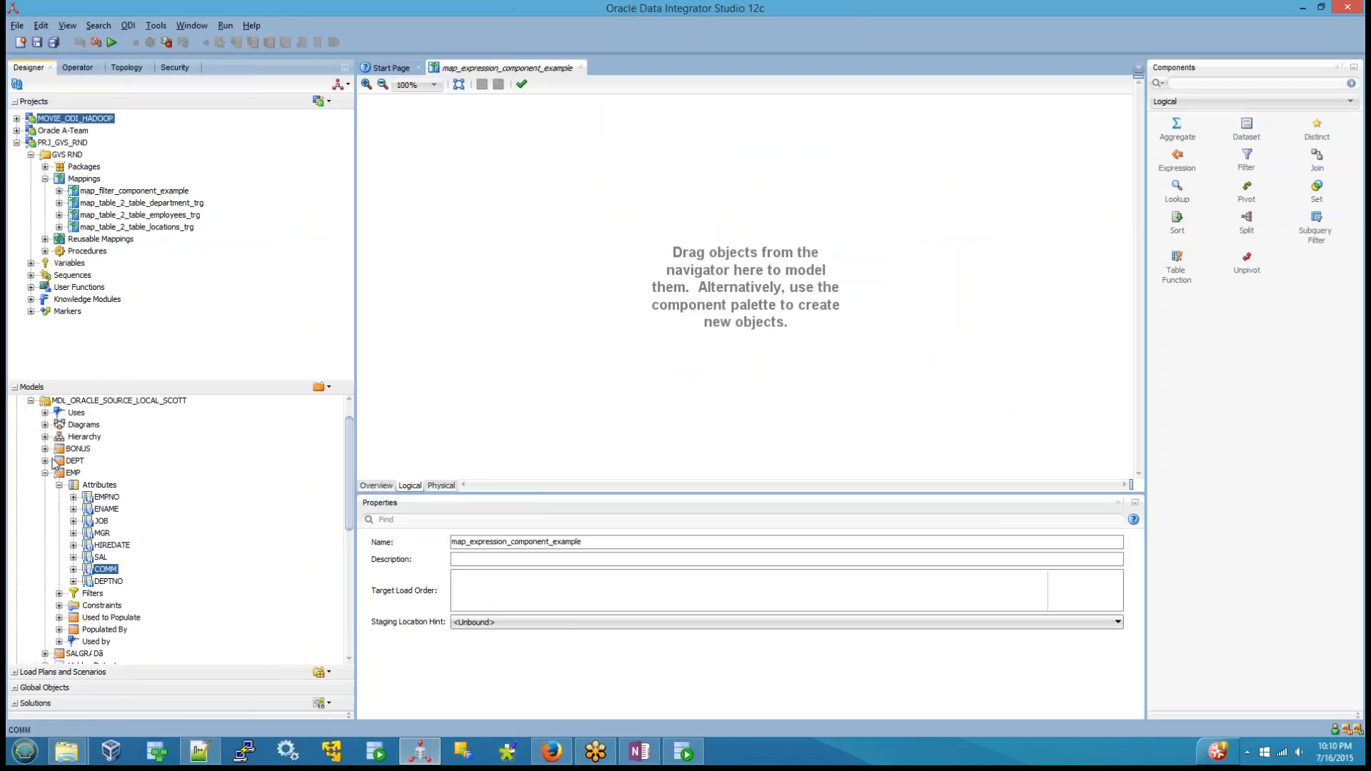
Add EMP from the MDL_ORACLE_SOURCE_LOCAL_SCOTT model and EMP_TRG from the MDL_ORACLE_TARGET_LOCAL_ODI12TARGET model to the mapping as source and target
drag(72, 473, 431, 178)
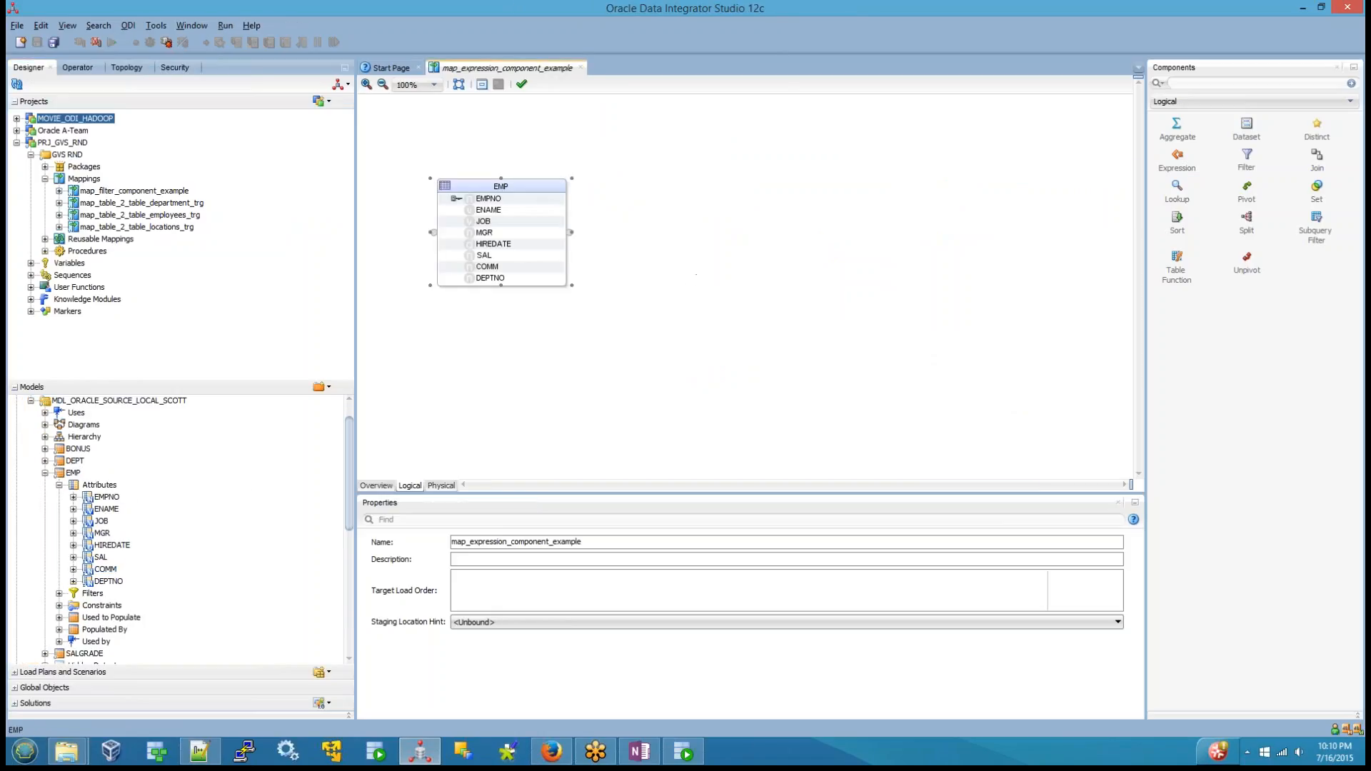
click(527, 348)
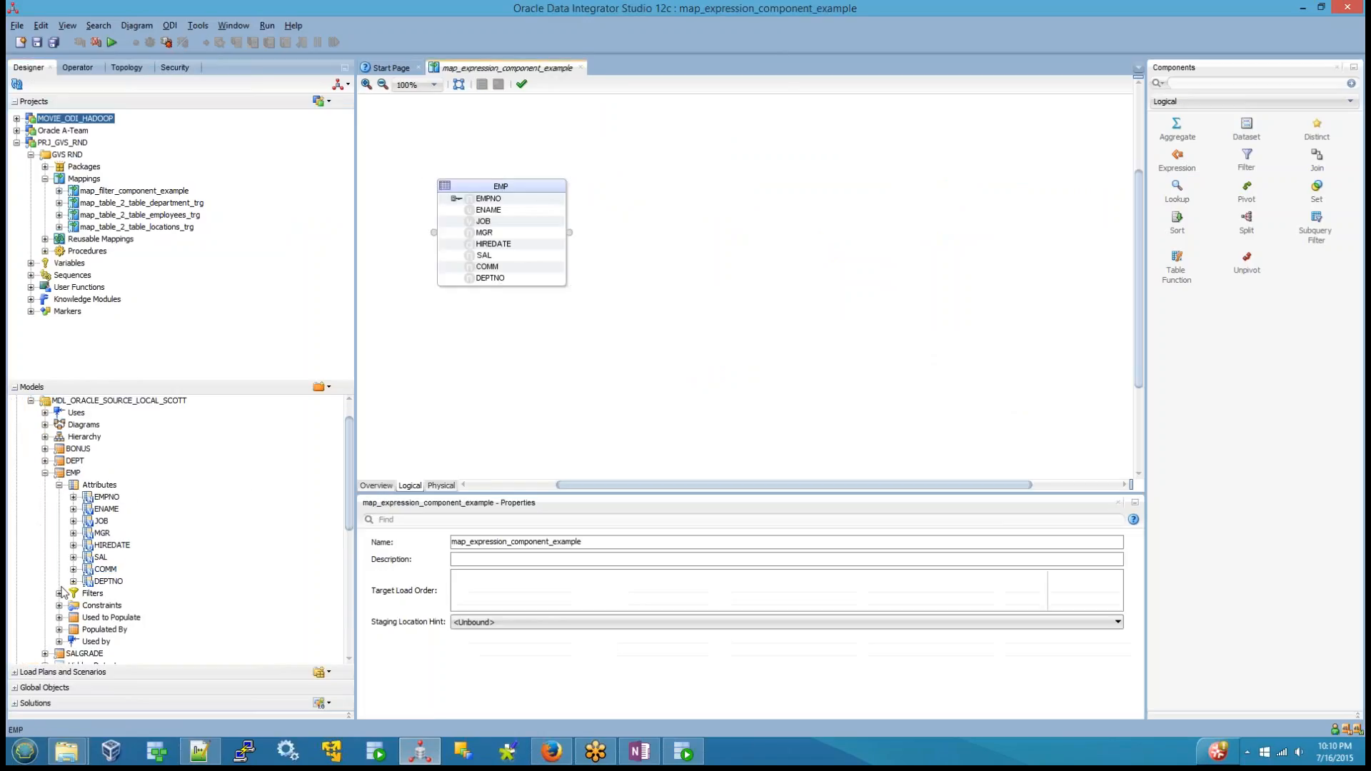
click(30, 401)
drag(80, 570, 954, 165)
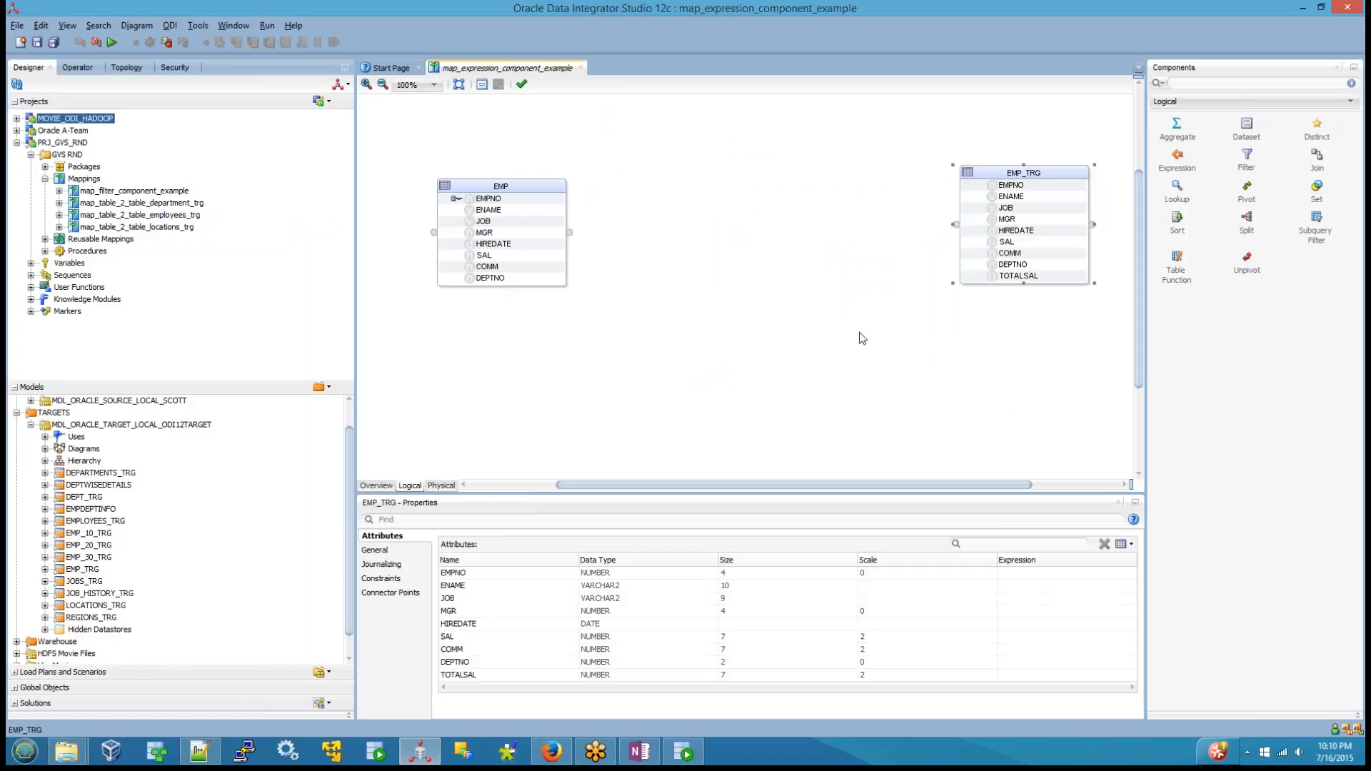
click(859, 332)
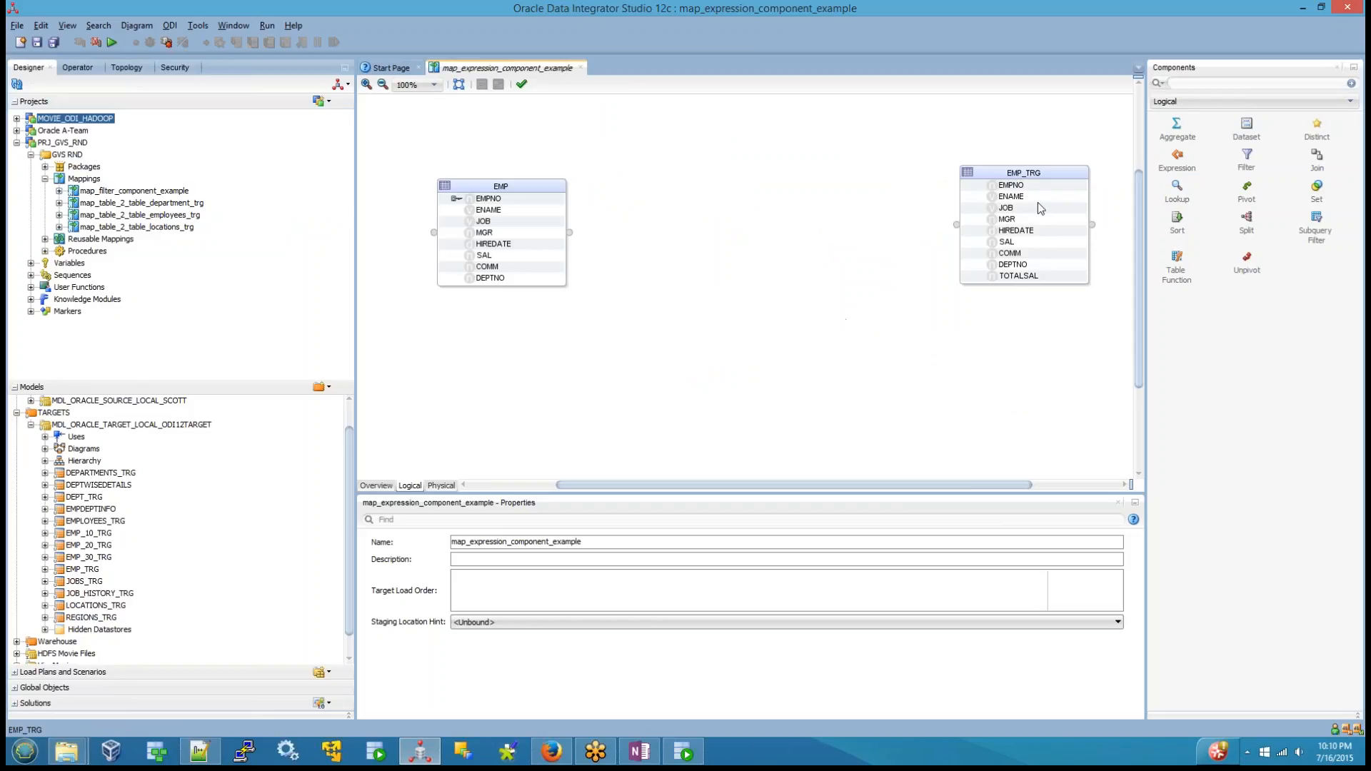
Compare the EMP source attributes with their counterparts in the EMP_TRG target, from EMPNO to DEPTNO
click(1025, 188)
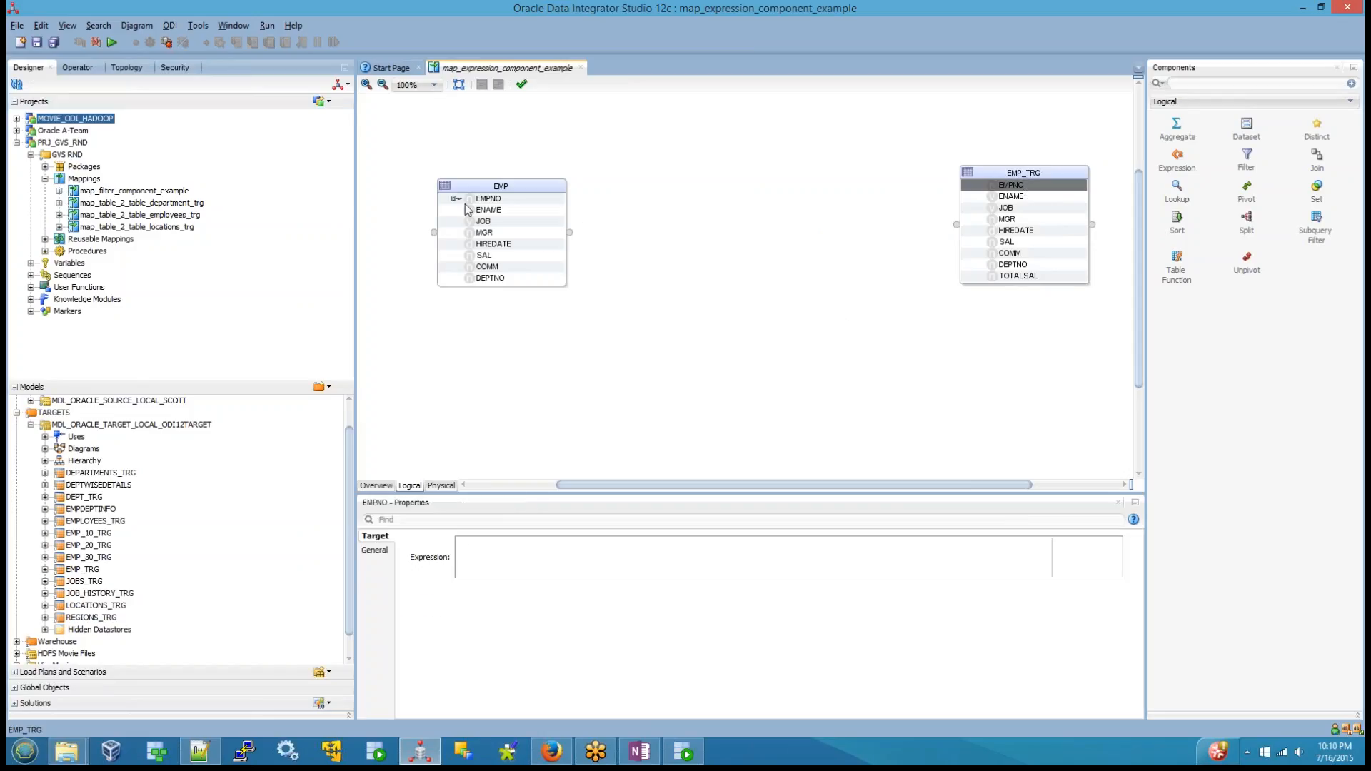
click(478, 200)
click(1010, 198)
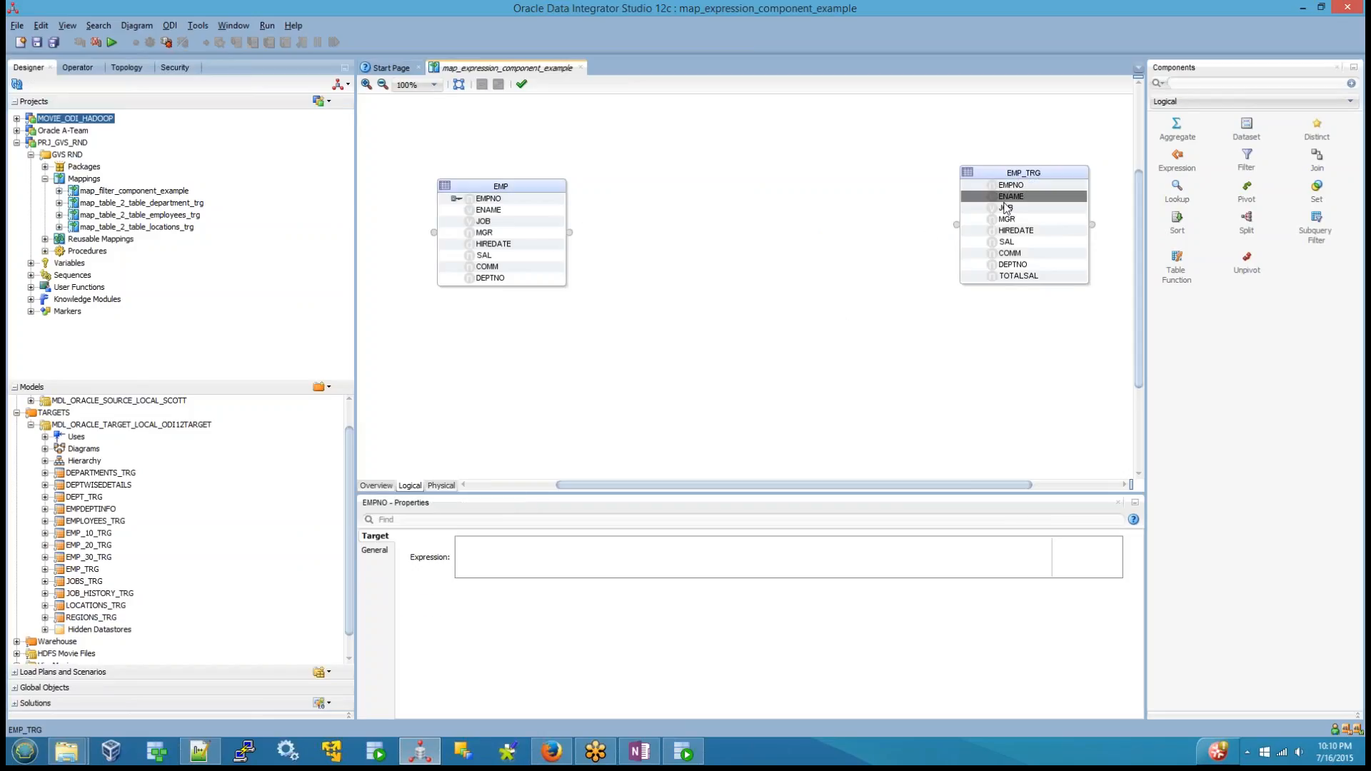
click(498, 211)
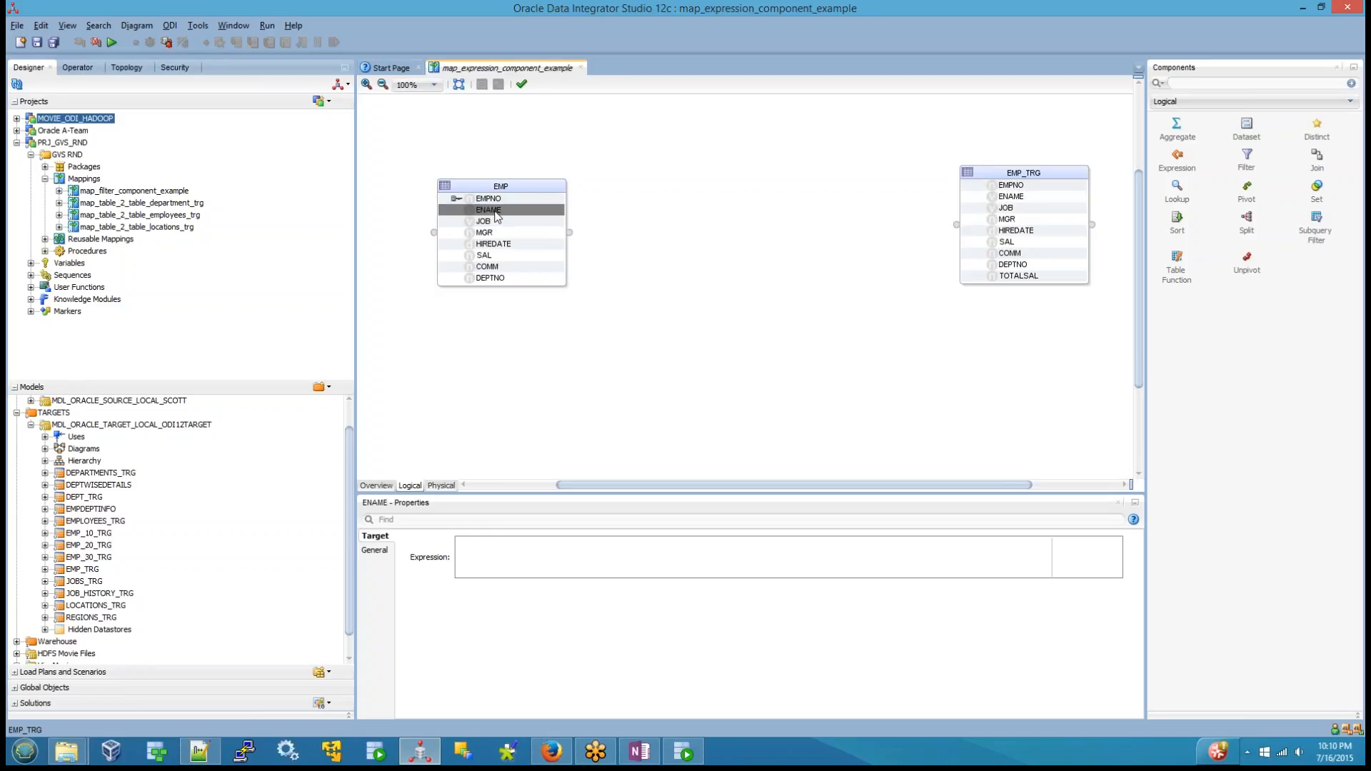
click(1011, 210)
click(483, 221)
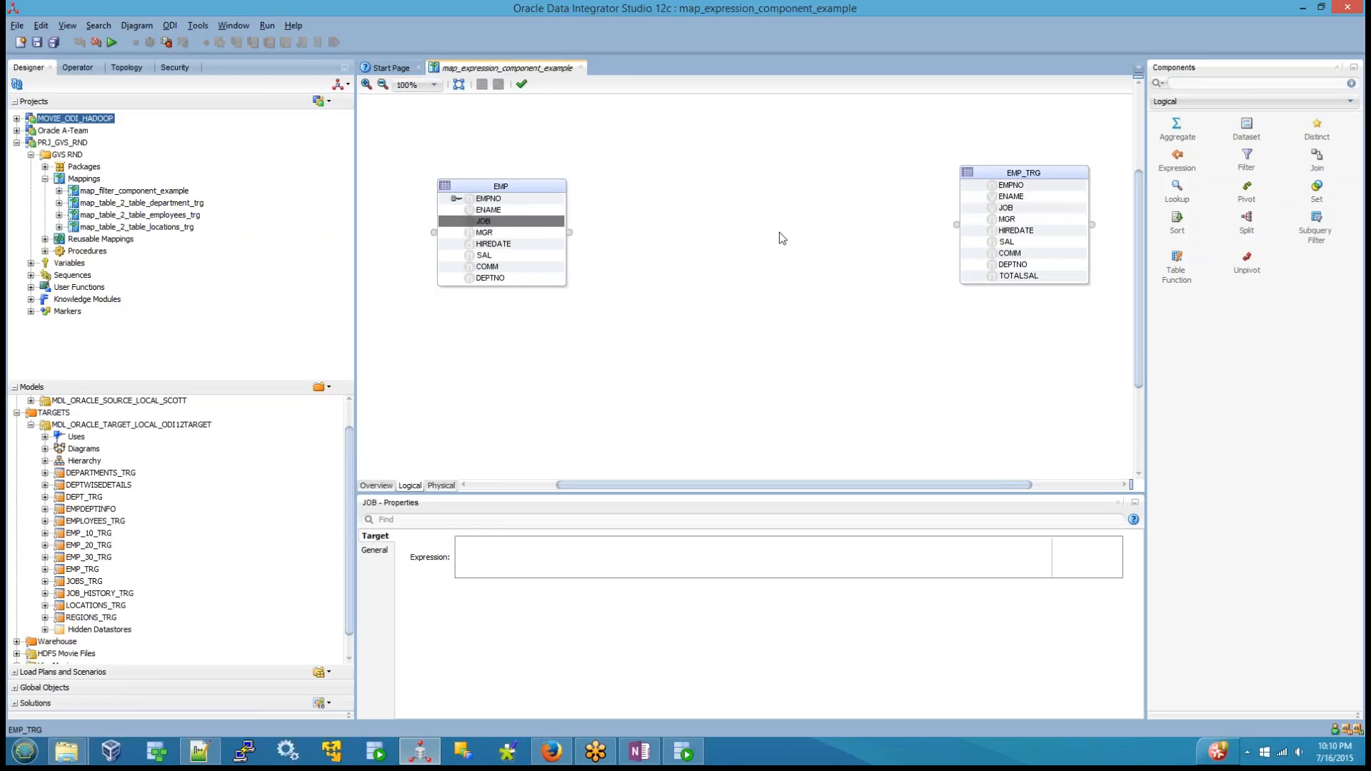
click(1018, 231)
click(492, 244)
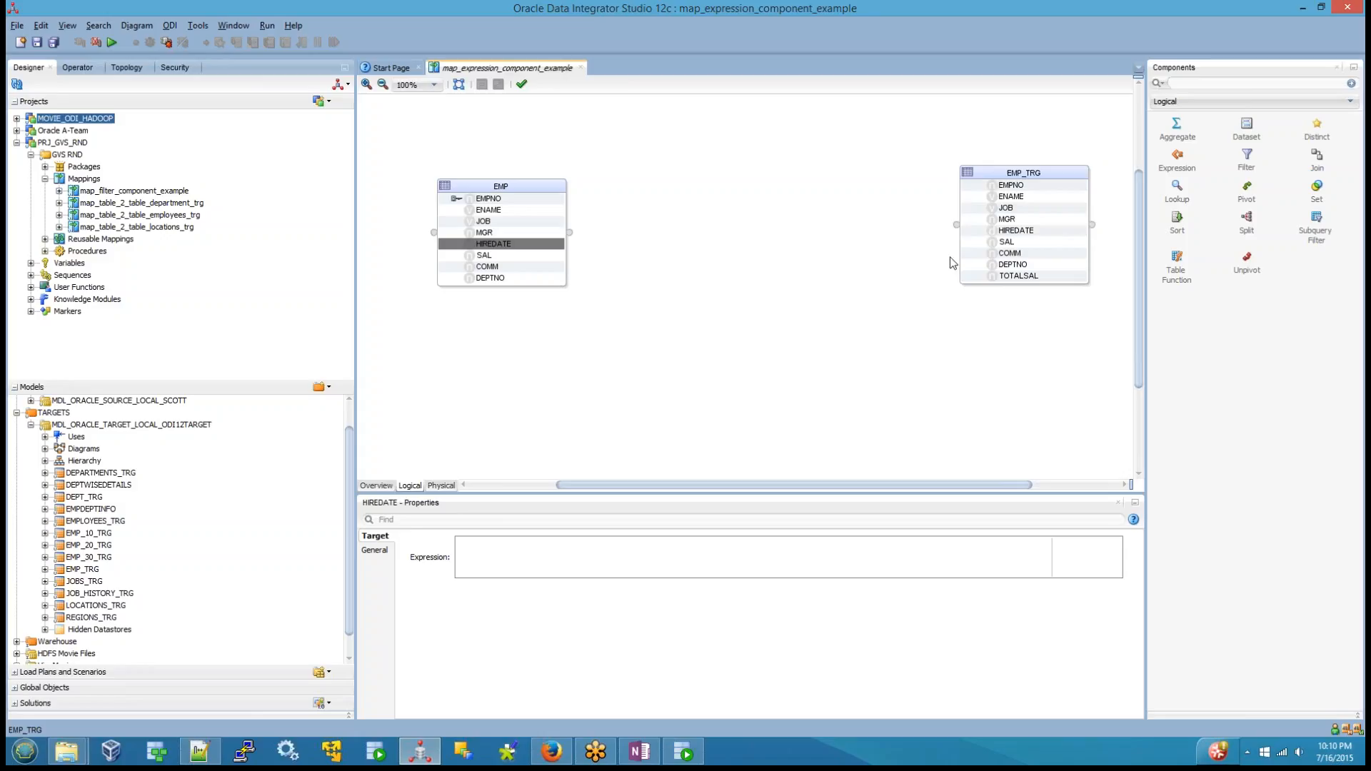
click(1005, 245)
click(490, 246)
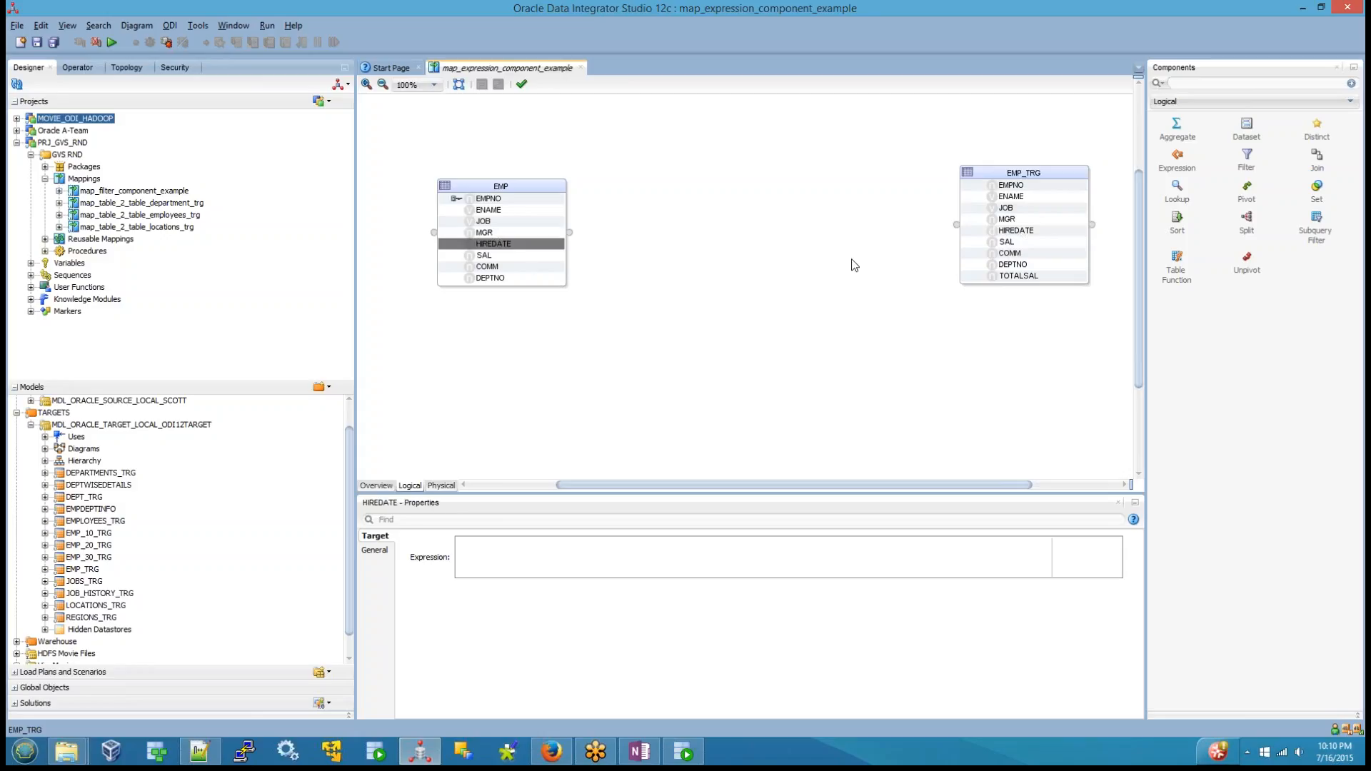
click(1005, 255)
click(497, 269)
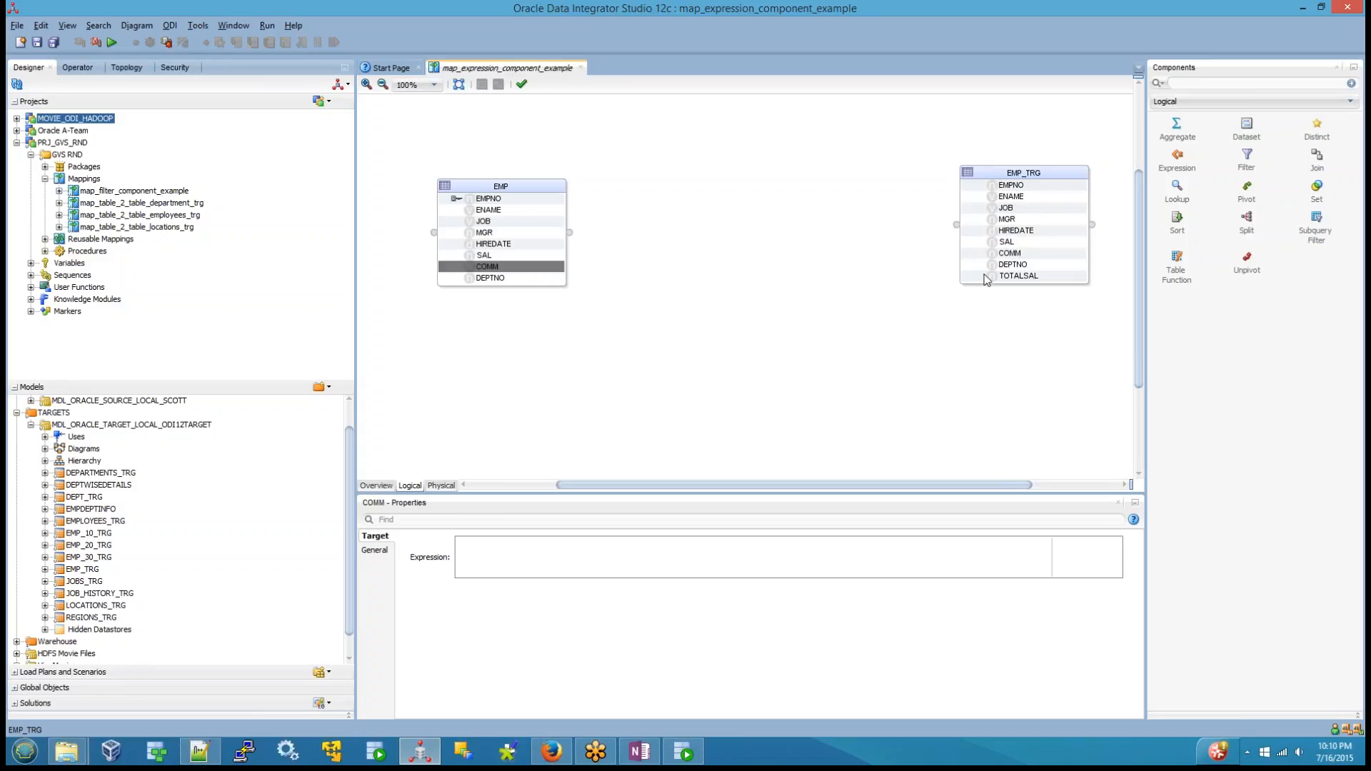
click(496, 278)
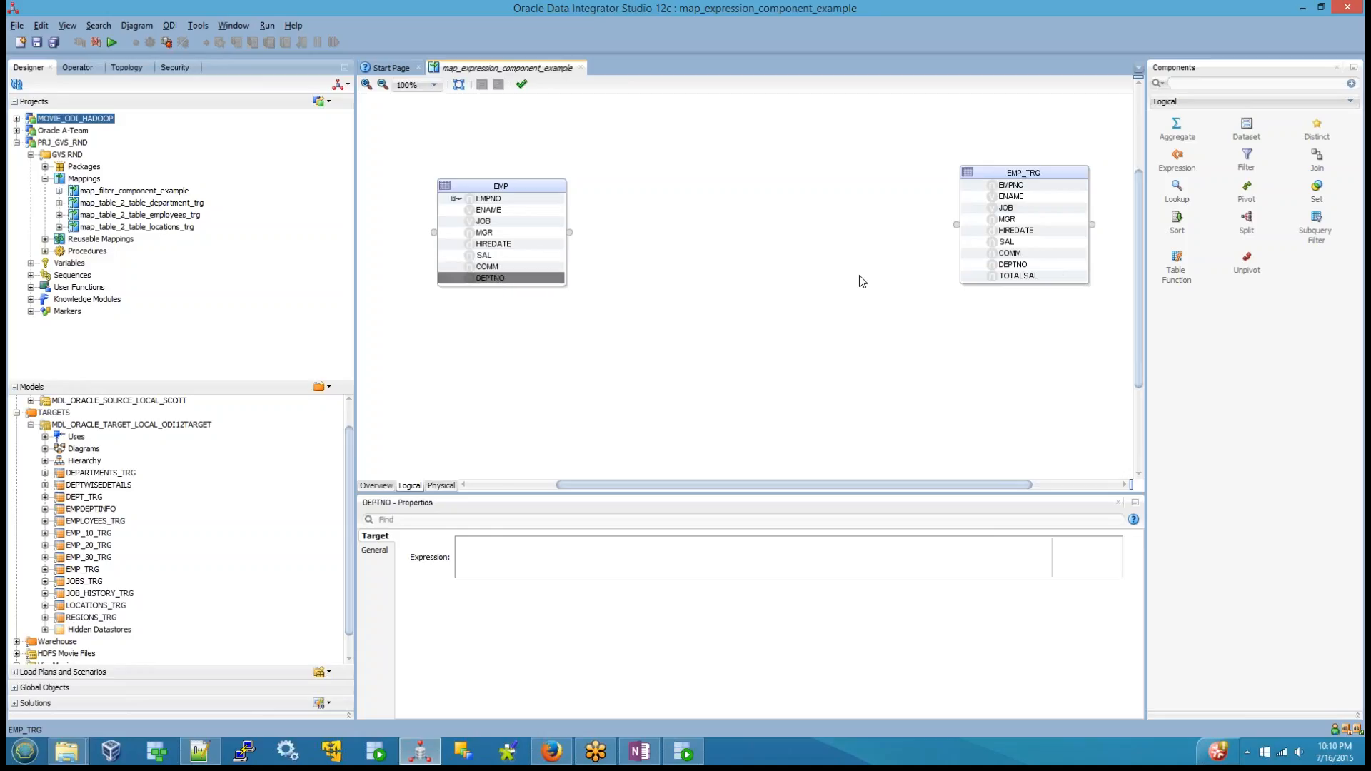
Examine the target's TOTALSAL attribute alongside the source attributes SAL and COMM
click(1011, 278)
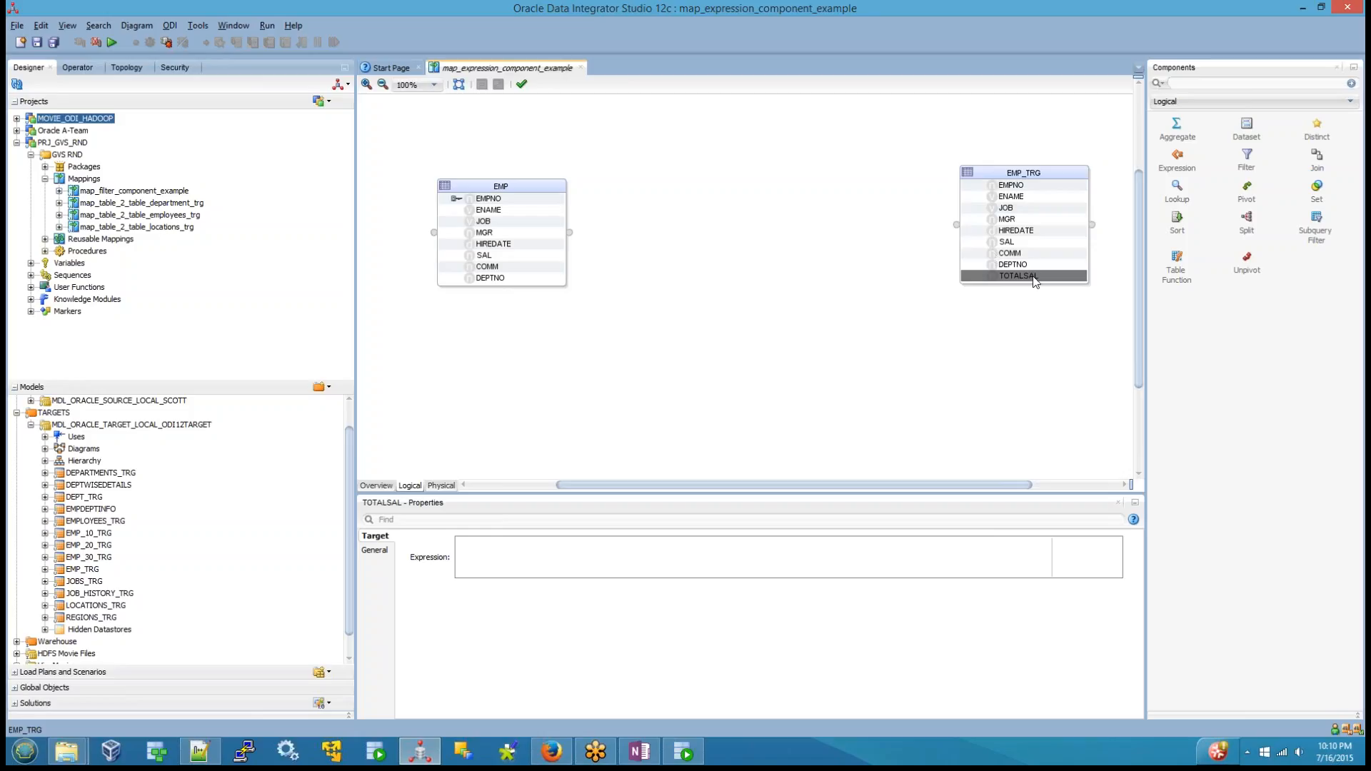
click(483, 255)
click(493, 268)
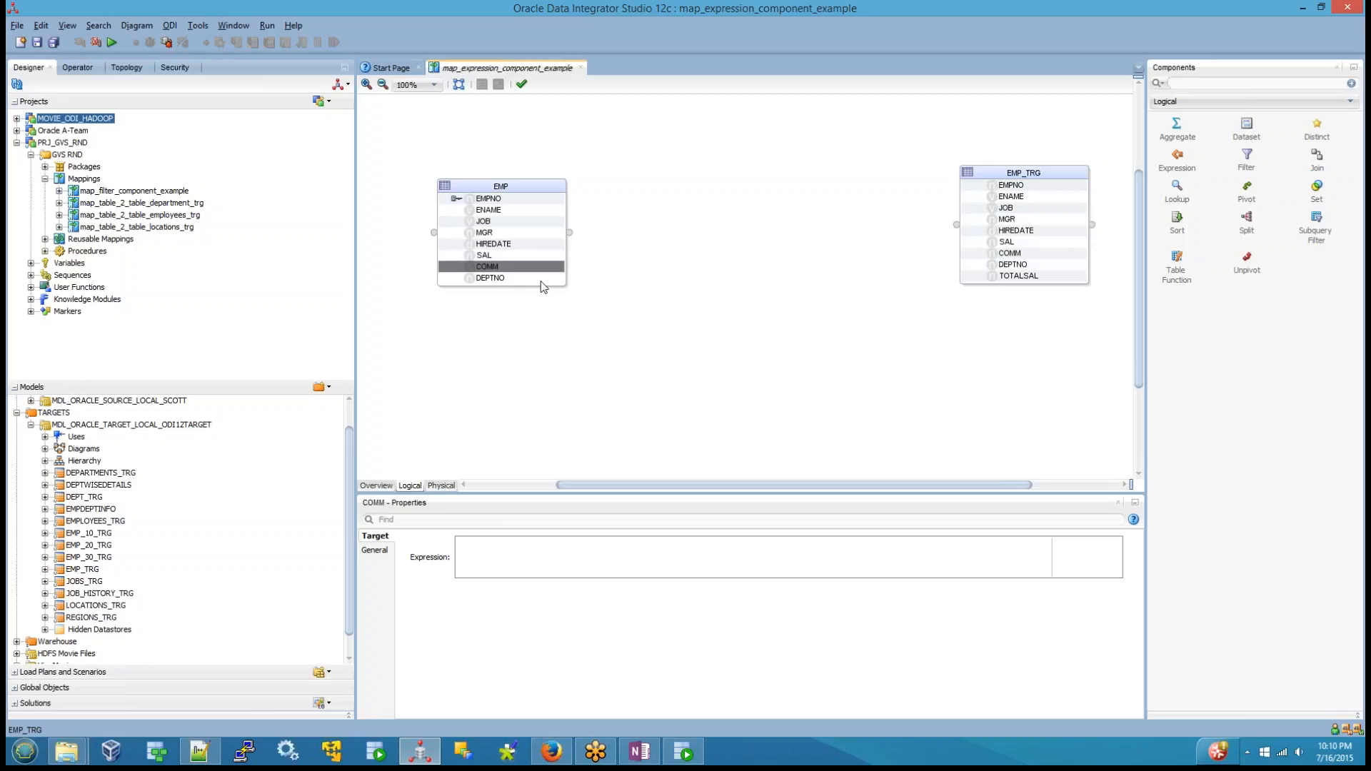
click(492, 258)
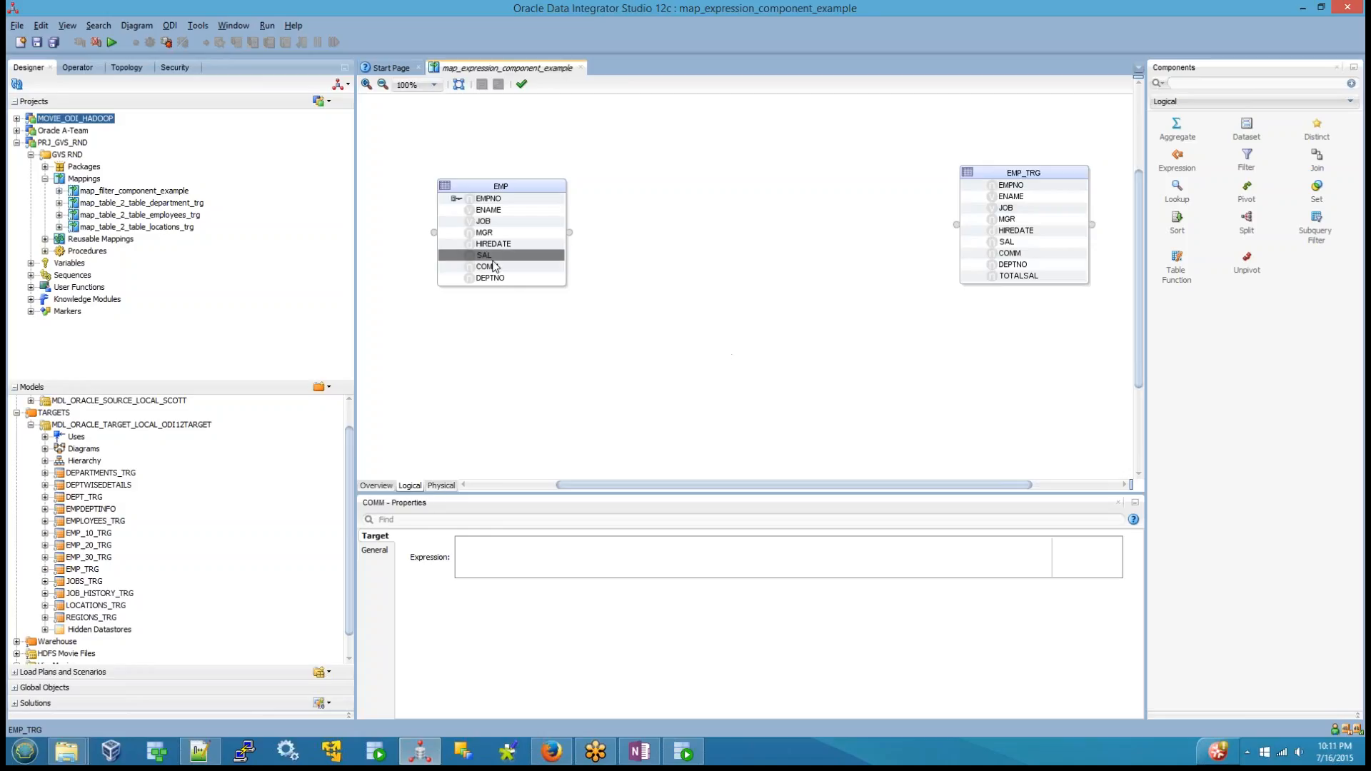
click(494, 264)
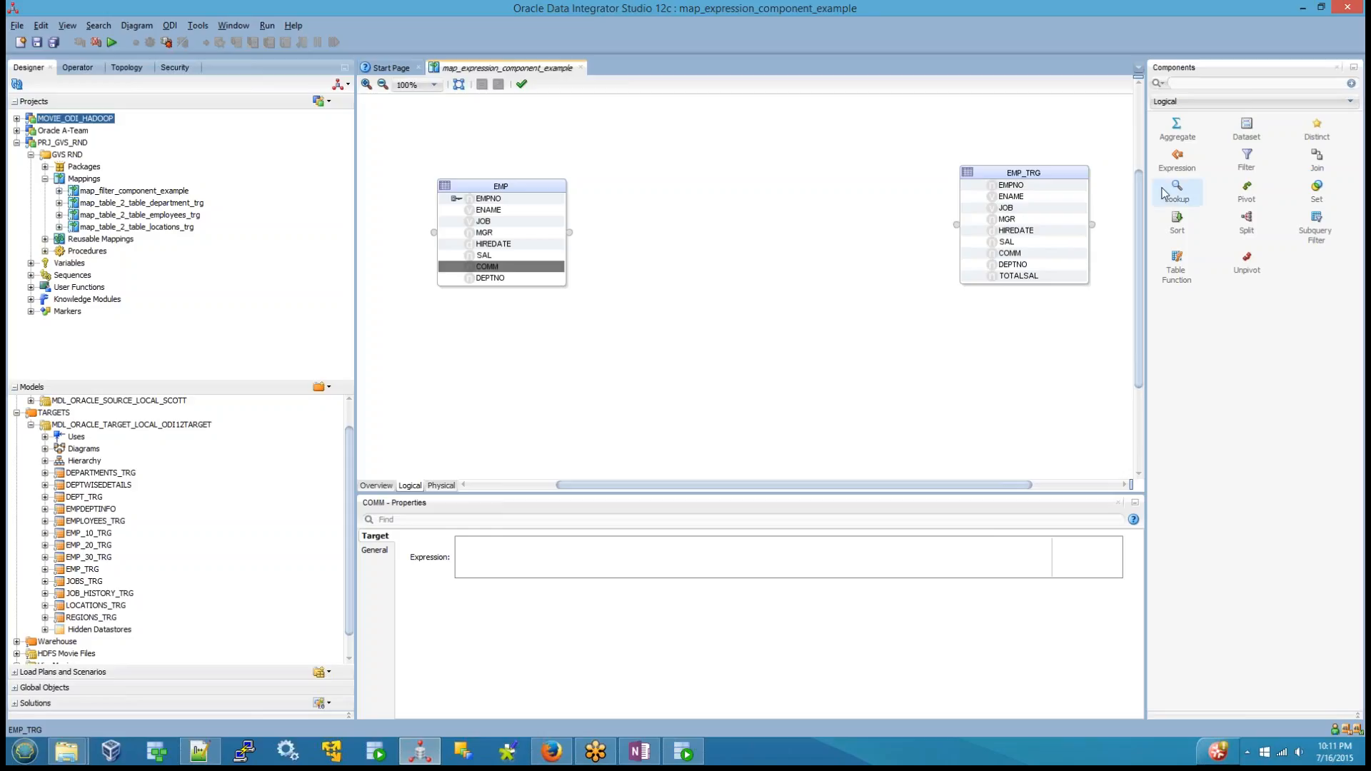
Add an Expression component to the mapping and place it midway between EMP and EMP_TRG
click(1182, 159)
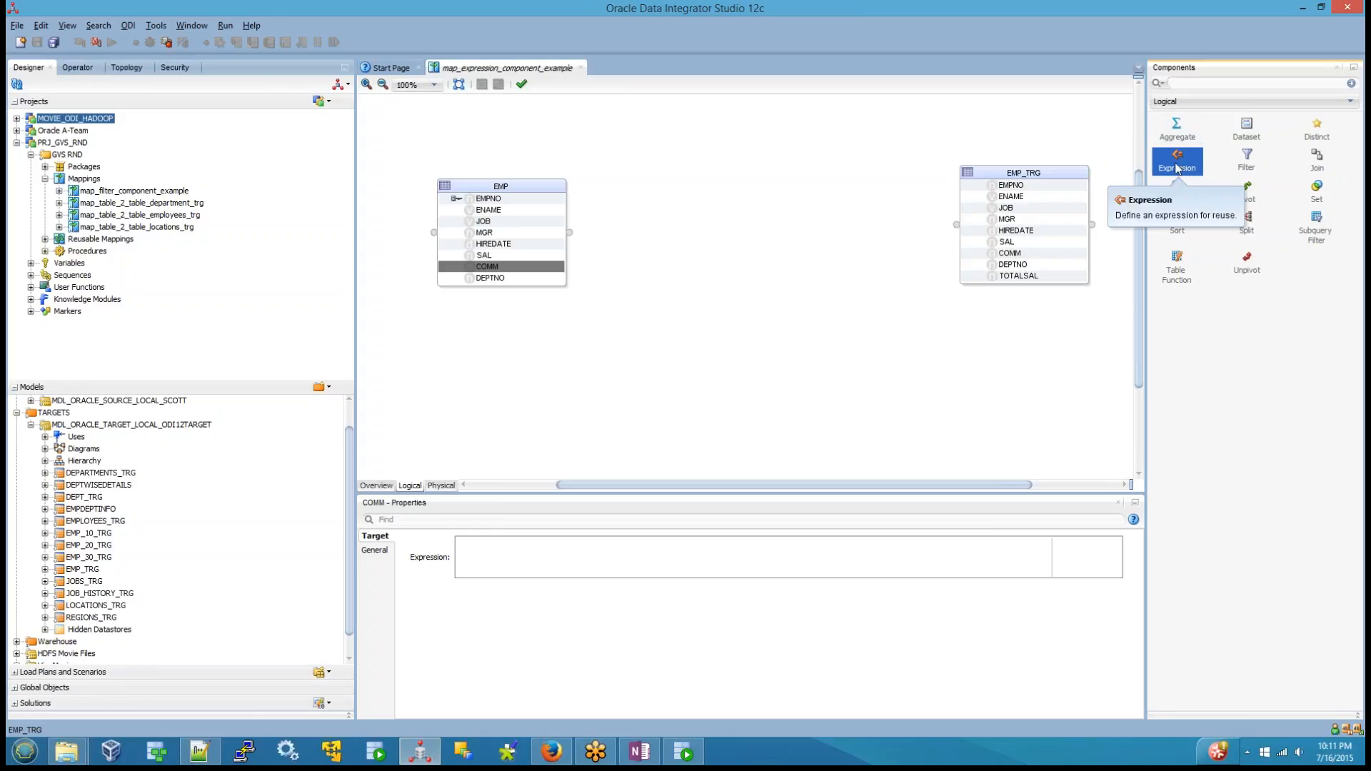
drag(1175, 161, 722, 220)
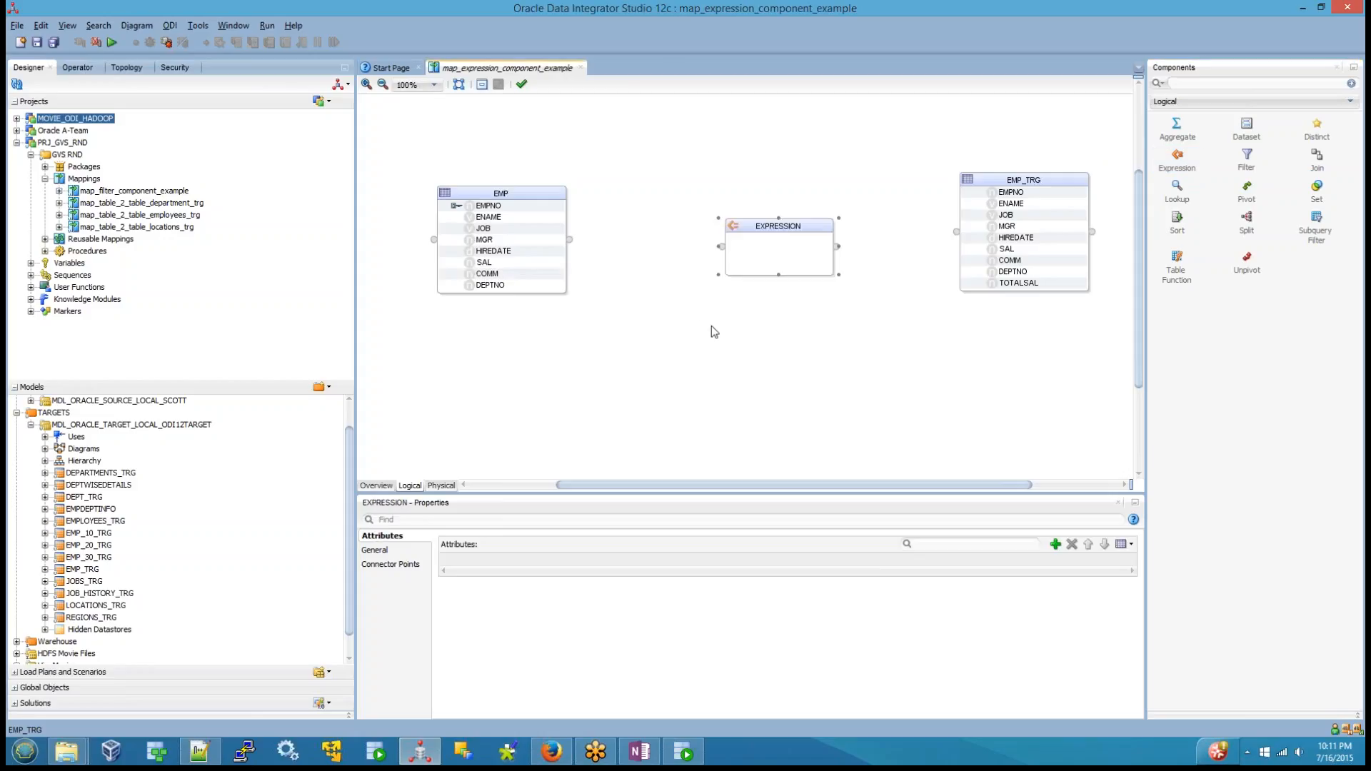
drag(785, 253, 731, 253)
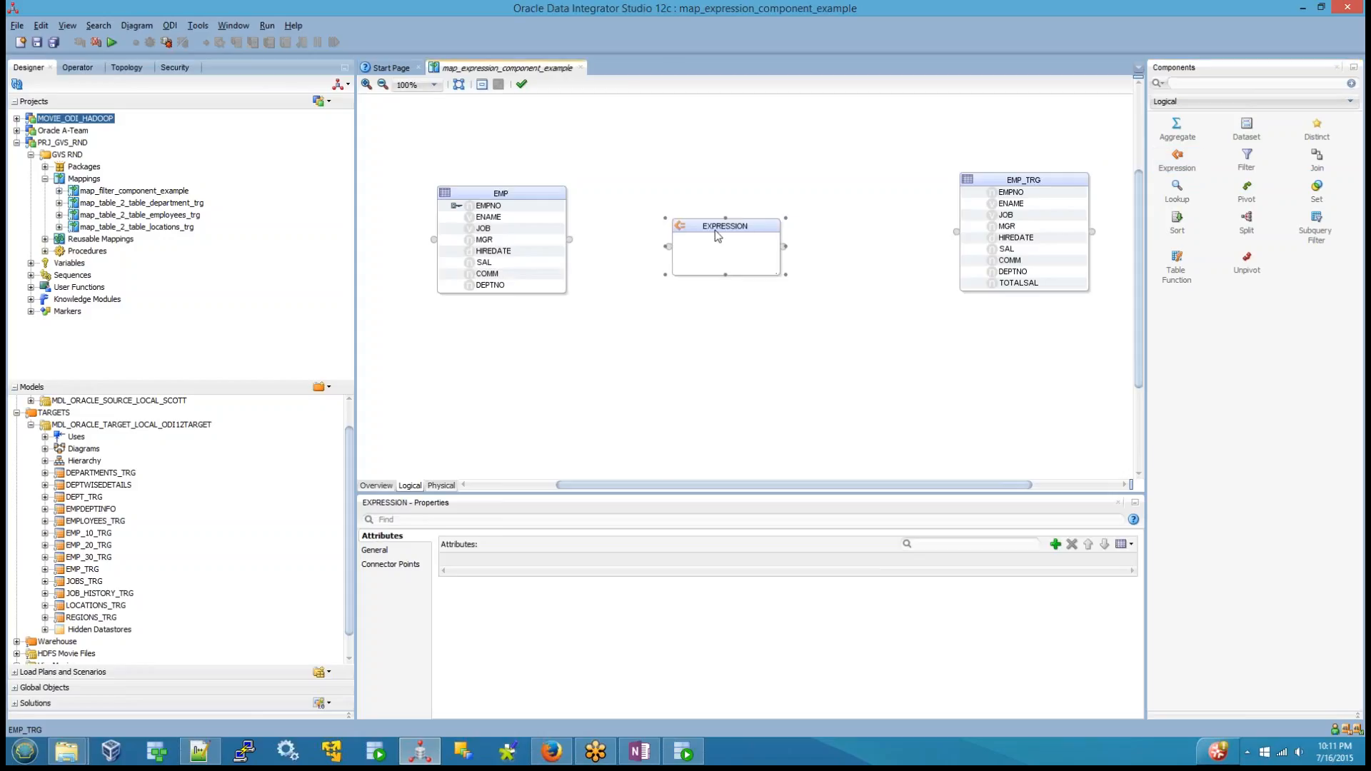
Map the SAL and COMM attributes of EMP into the EXPRESSION component
click(483, 263)
drag(483, 268, 717, 246)
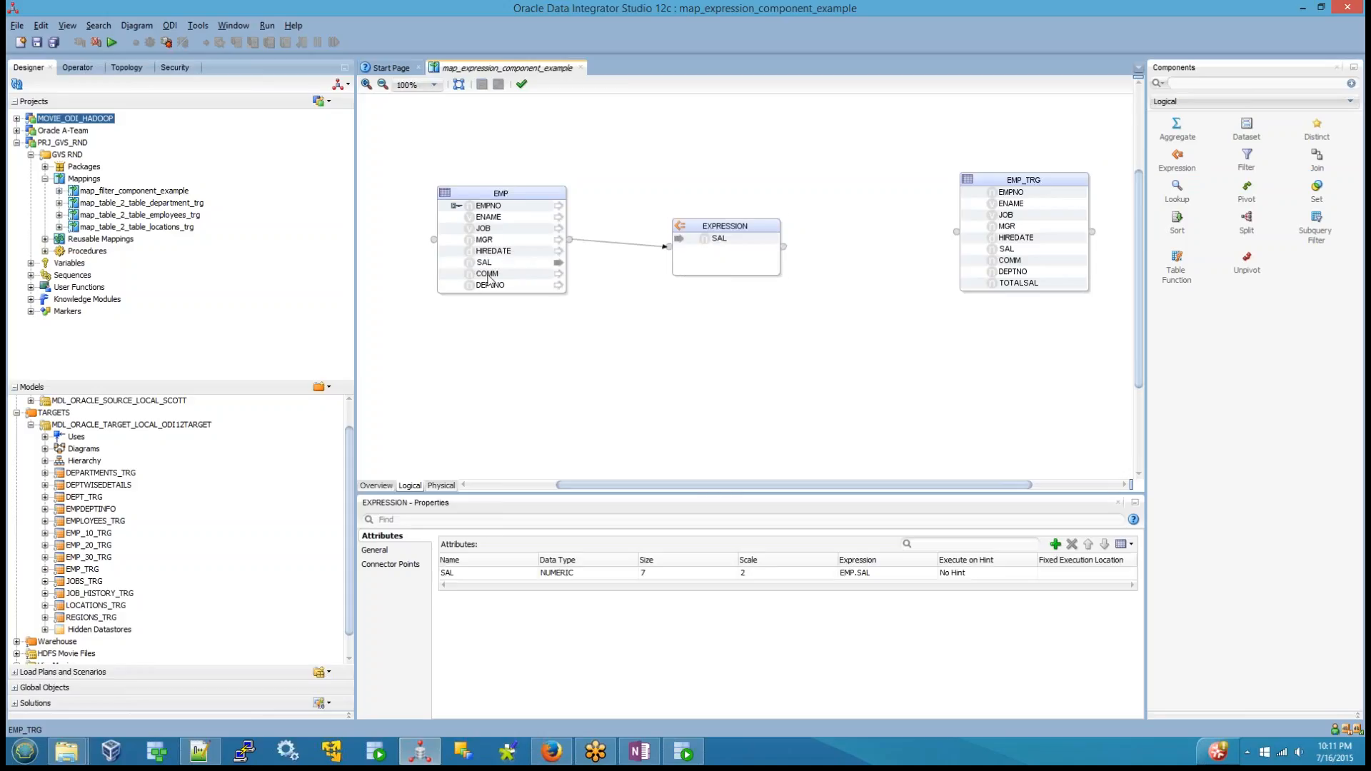
drag(488, 275, 718, 251)
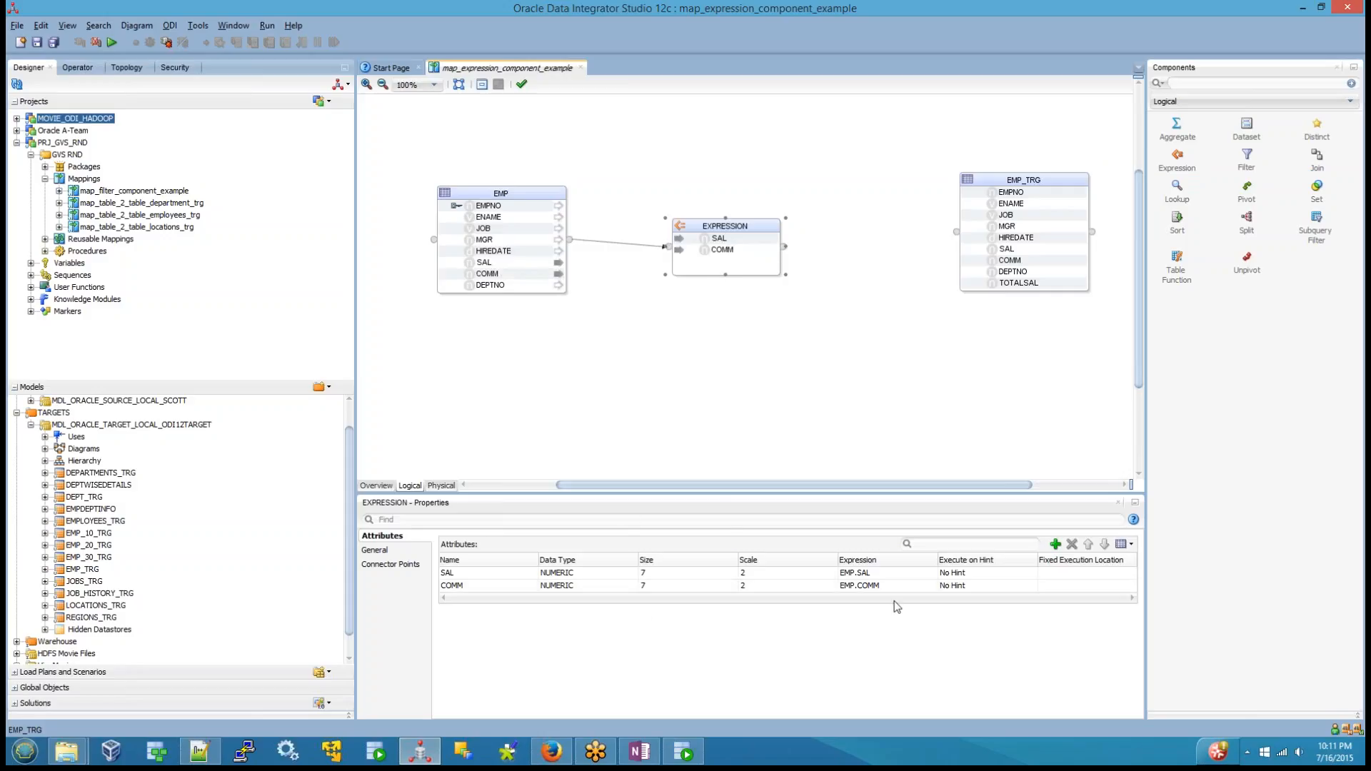
Enlarge the EXPRESSION properties area and add an attribute named TOTAL_SALARY to the component
drag(856, 492, 838, 384)
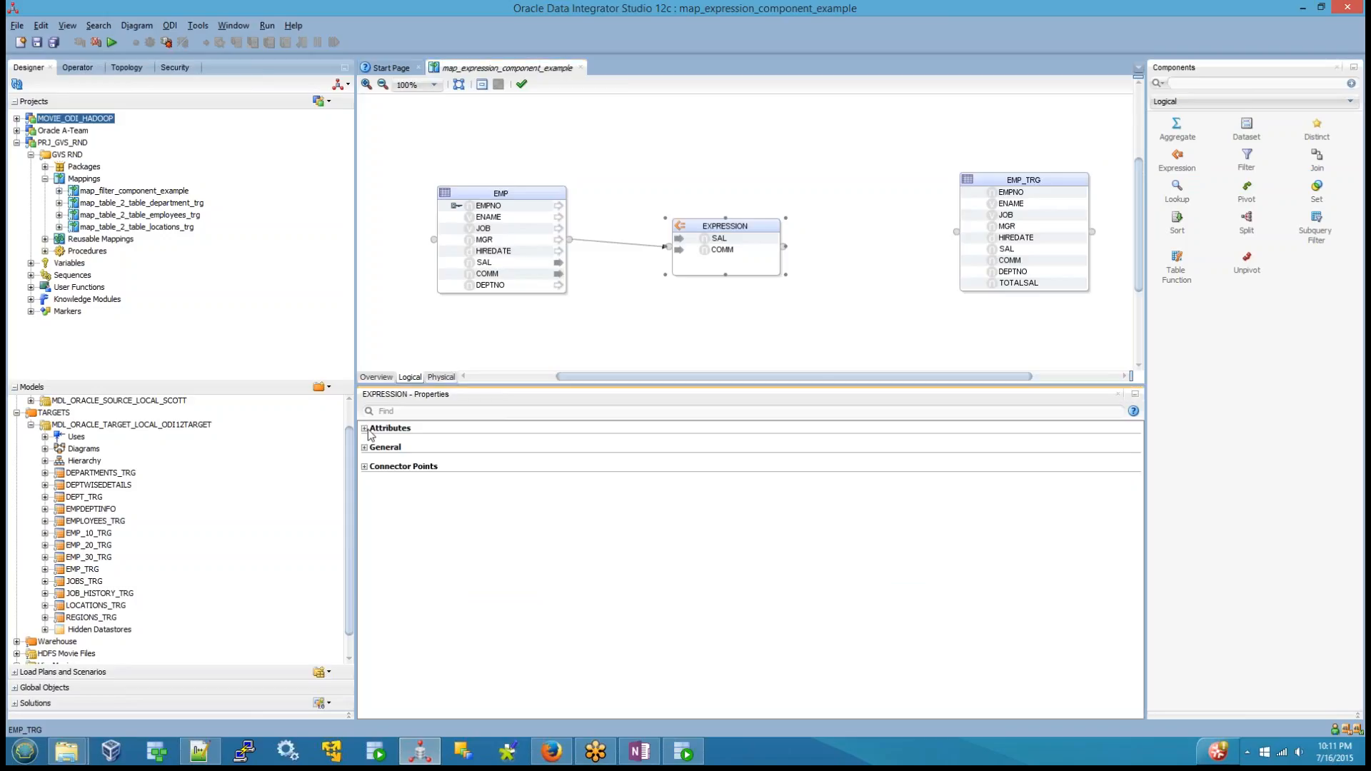
click(365, 428)
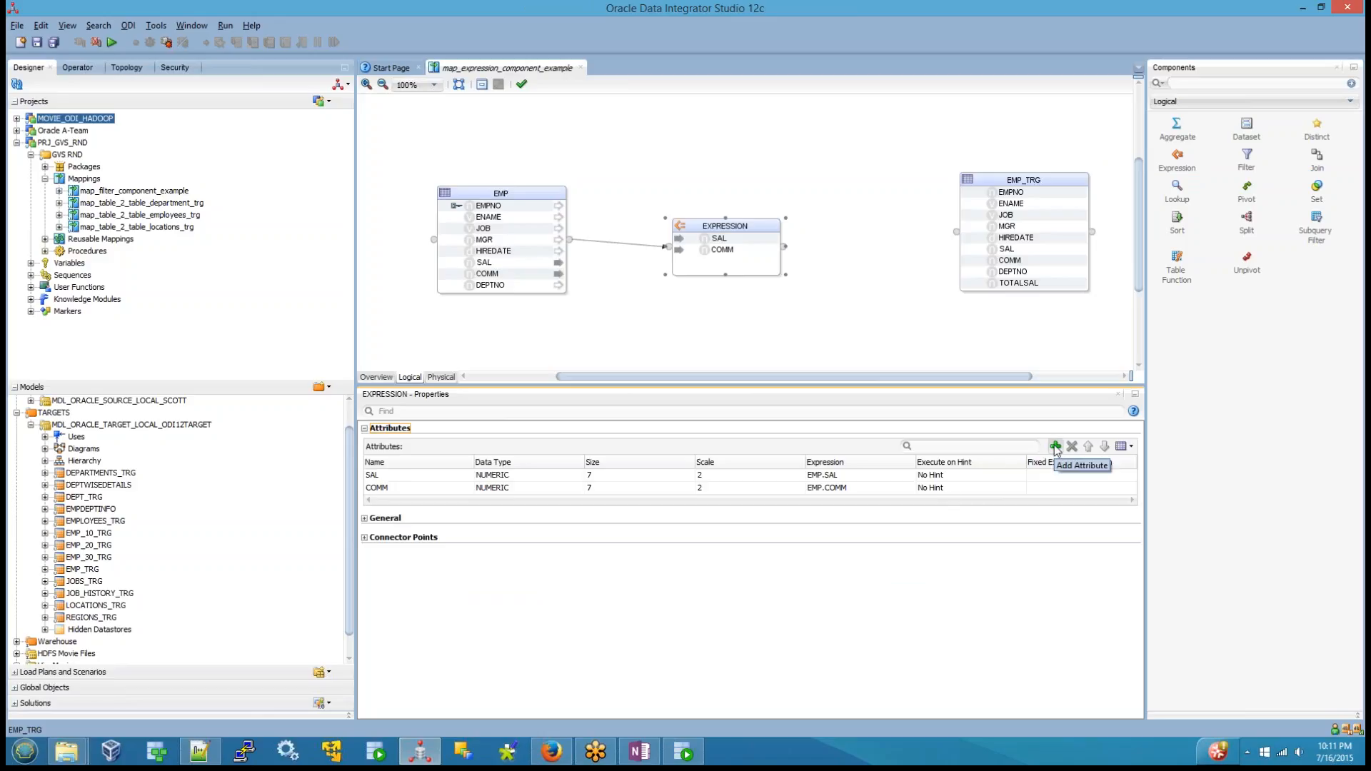
click(884, 273)
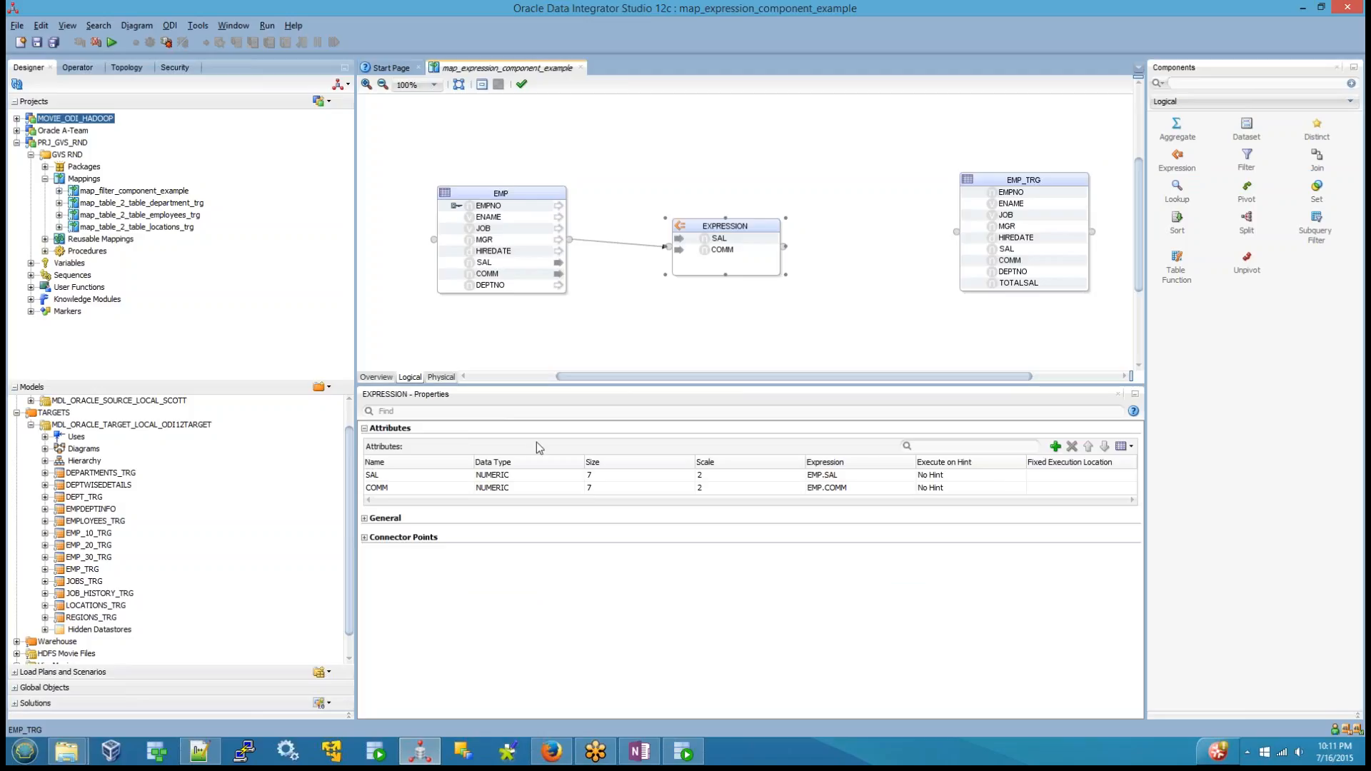
click(1055, 446)
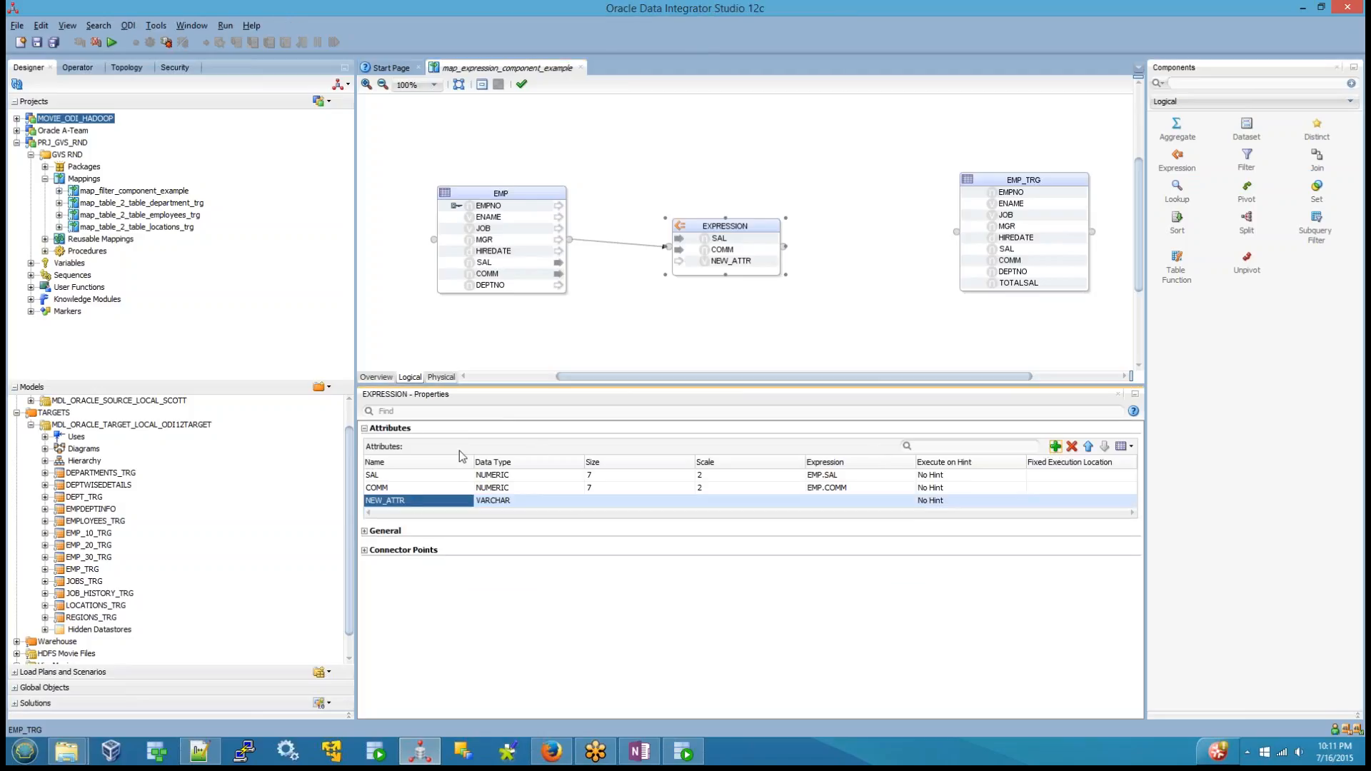
click(418, 501)
double_click(418, 500)
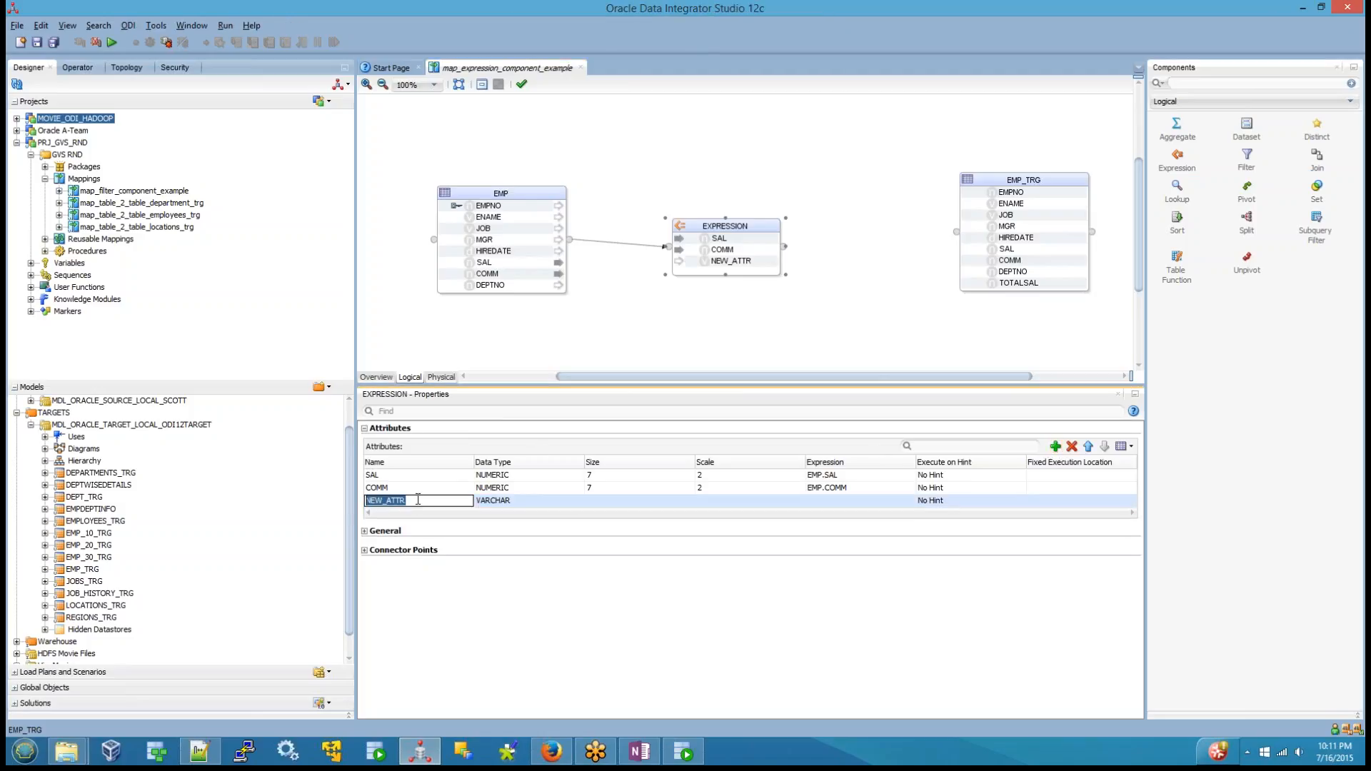
text(TOTAL_SALARY)
Set the TOTAL_SALARY attribute's data type to NUMERIC with size 8 and scale 2
click(508, 501)
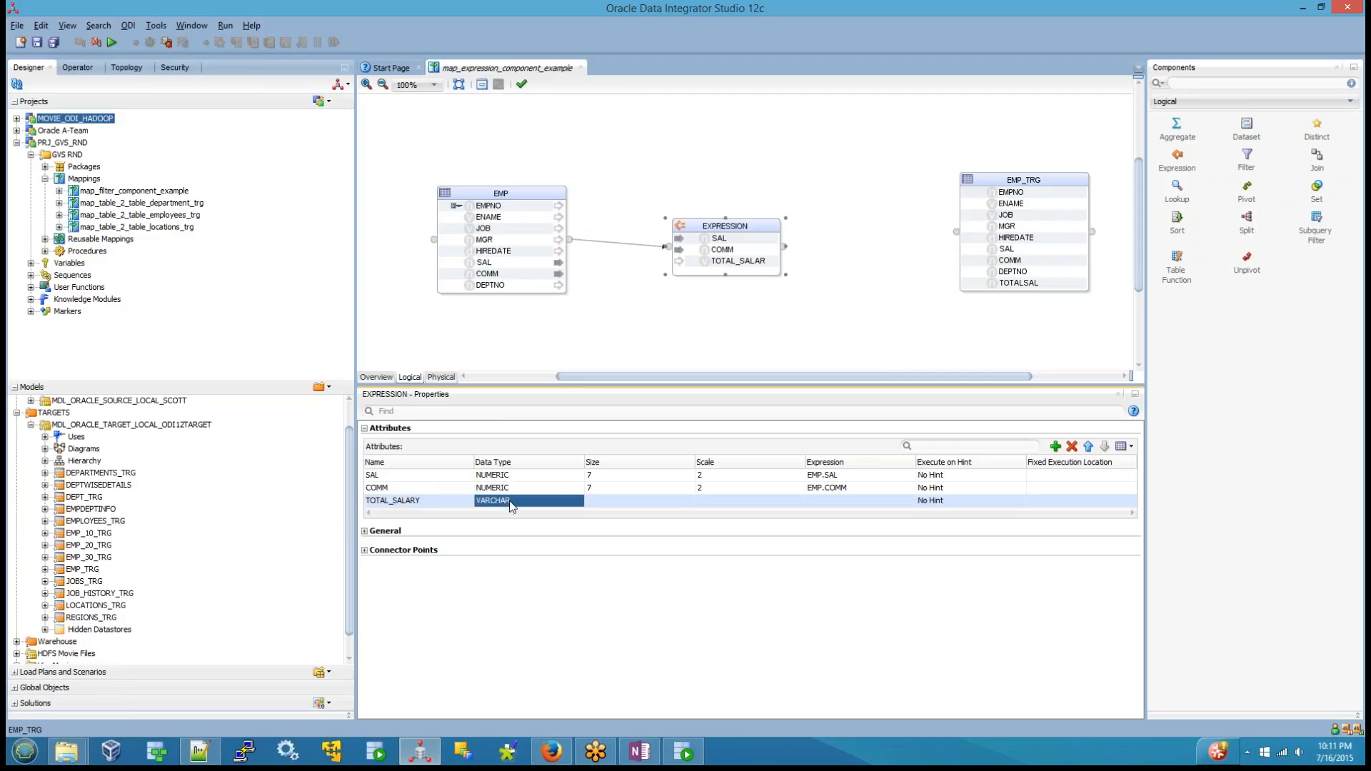
click(513, 503)
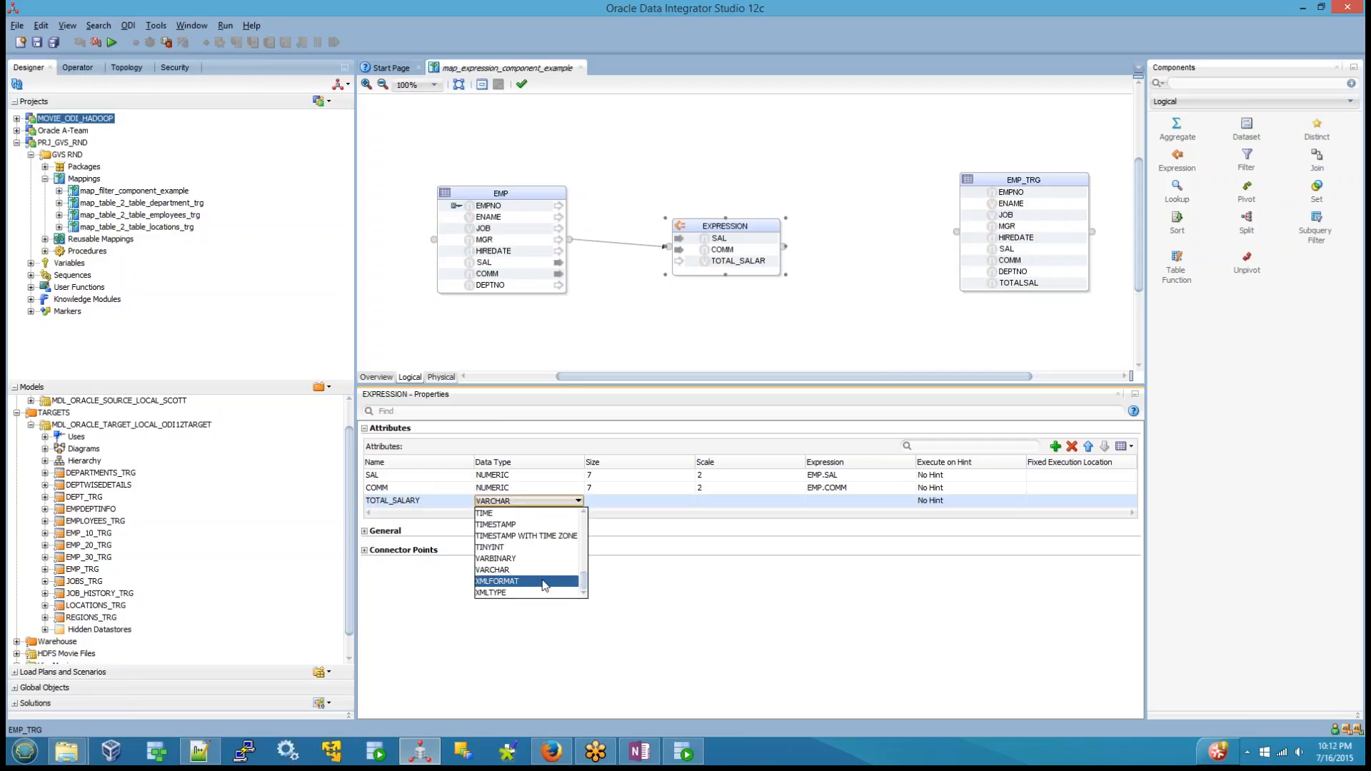
scroll(519, 570, up, 2)
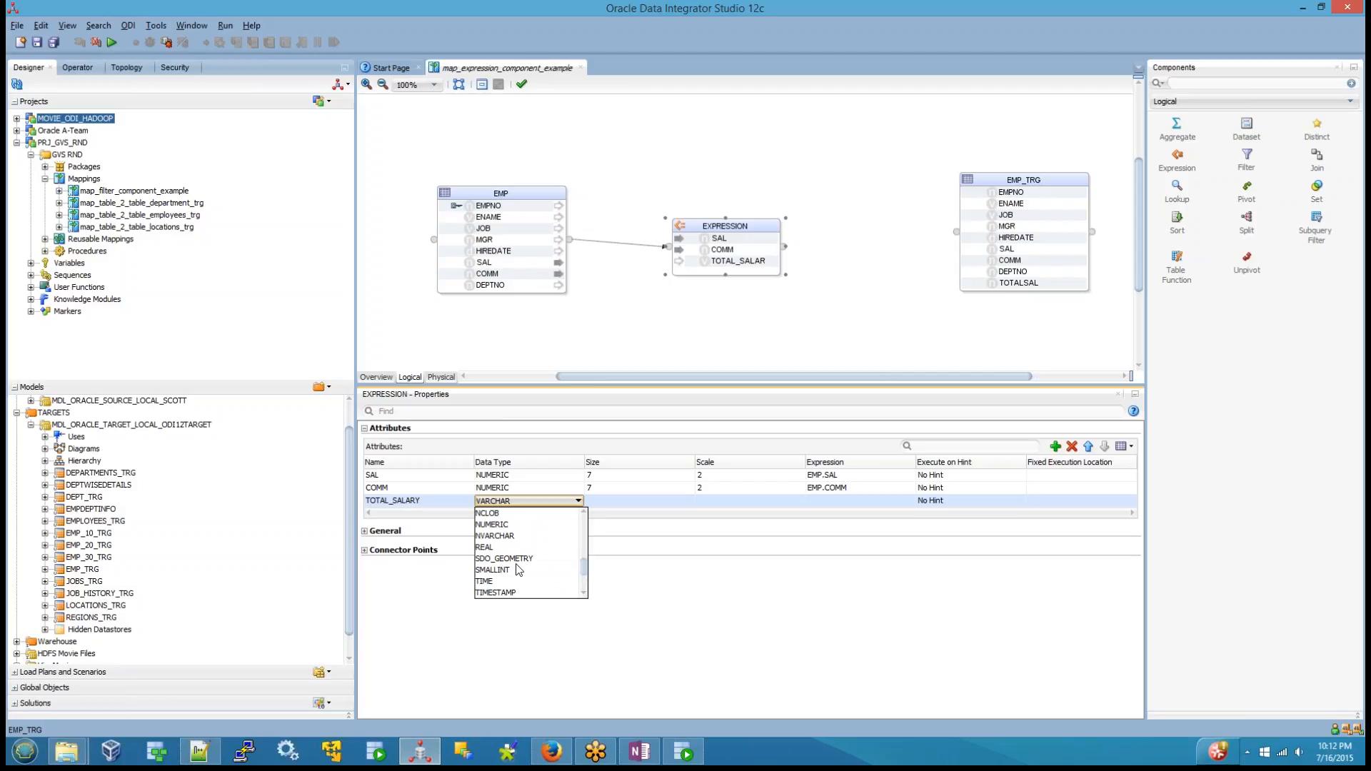
click(519, 525)
click(597, 500)
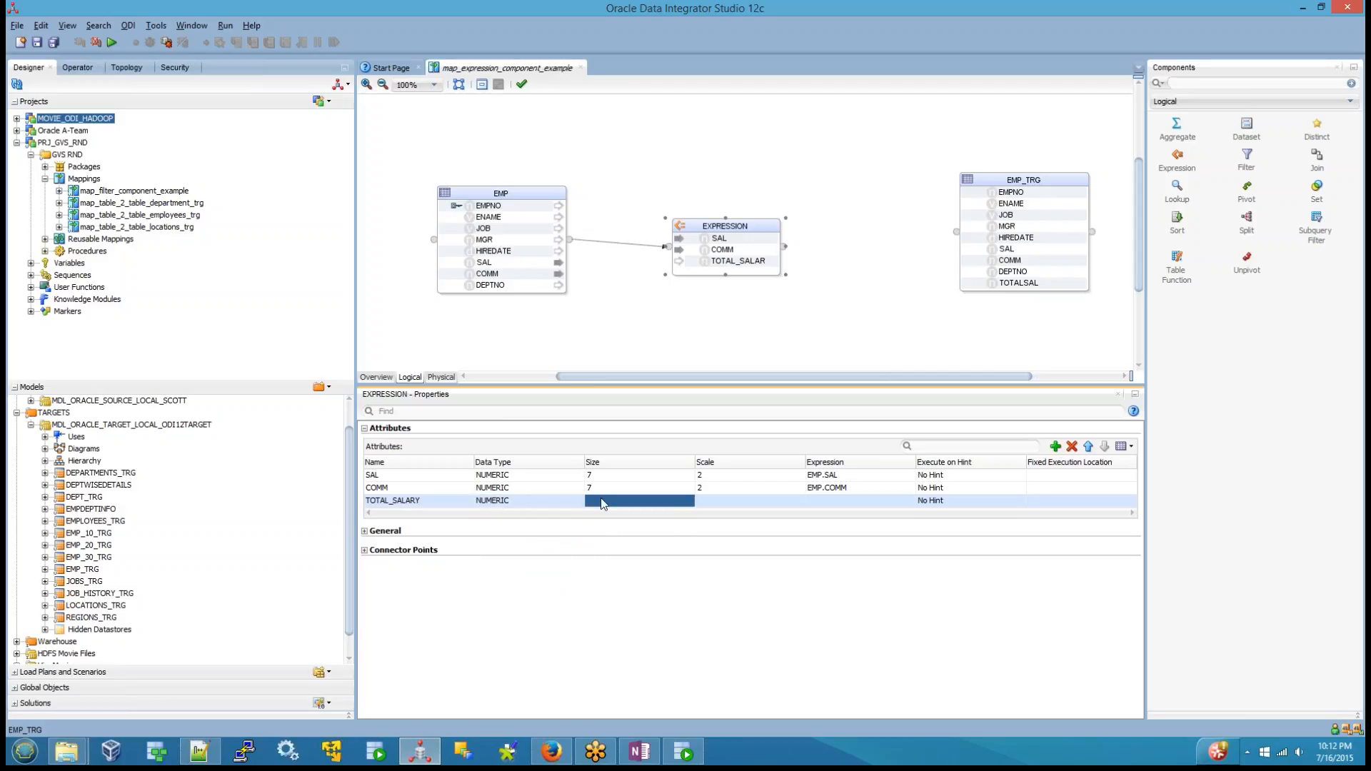
click(602, 502)
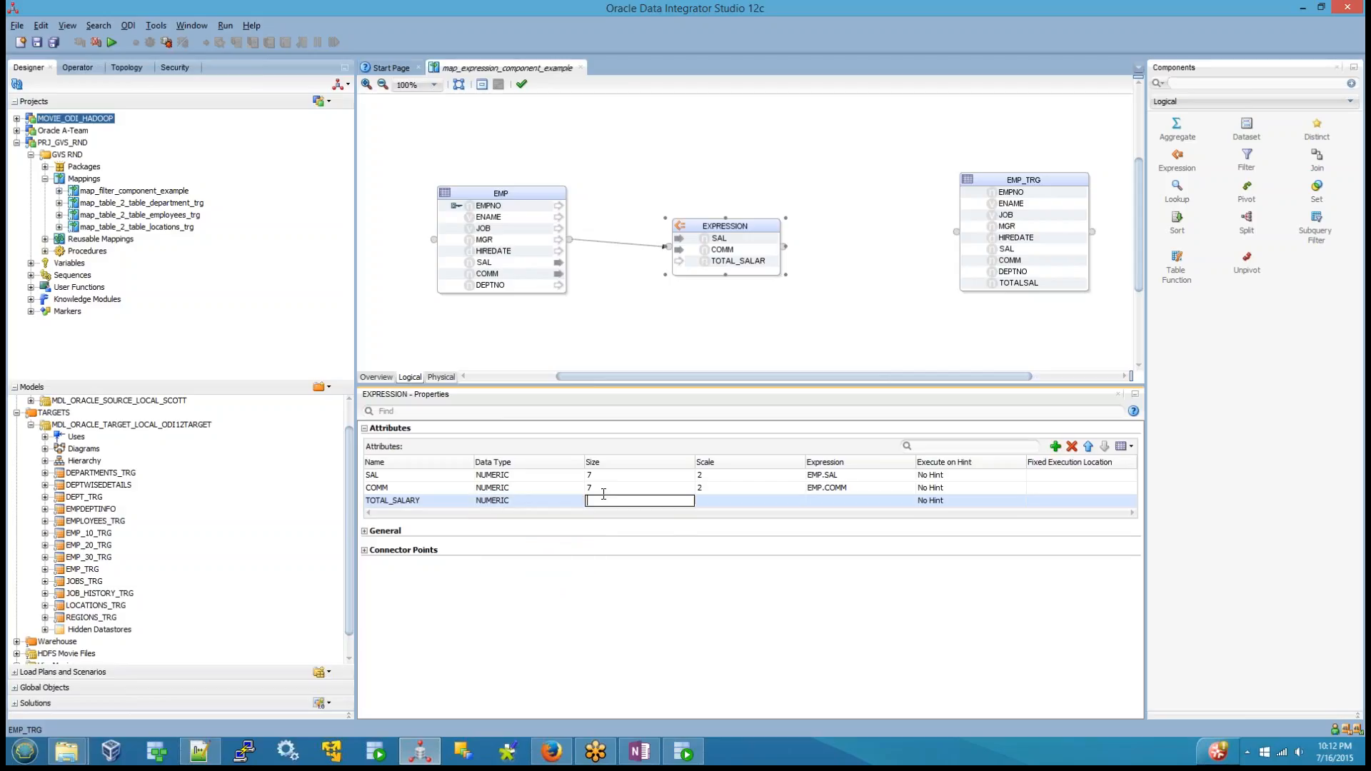
click(704, 503)
text(2)
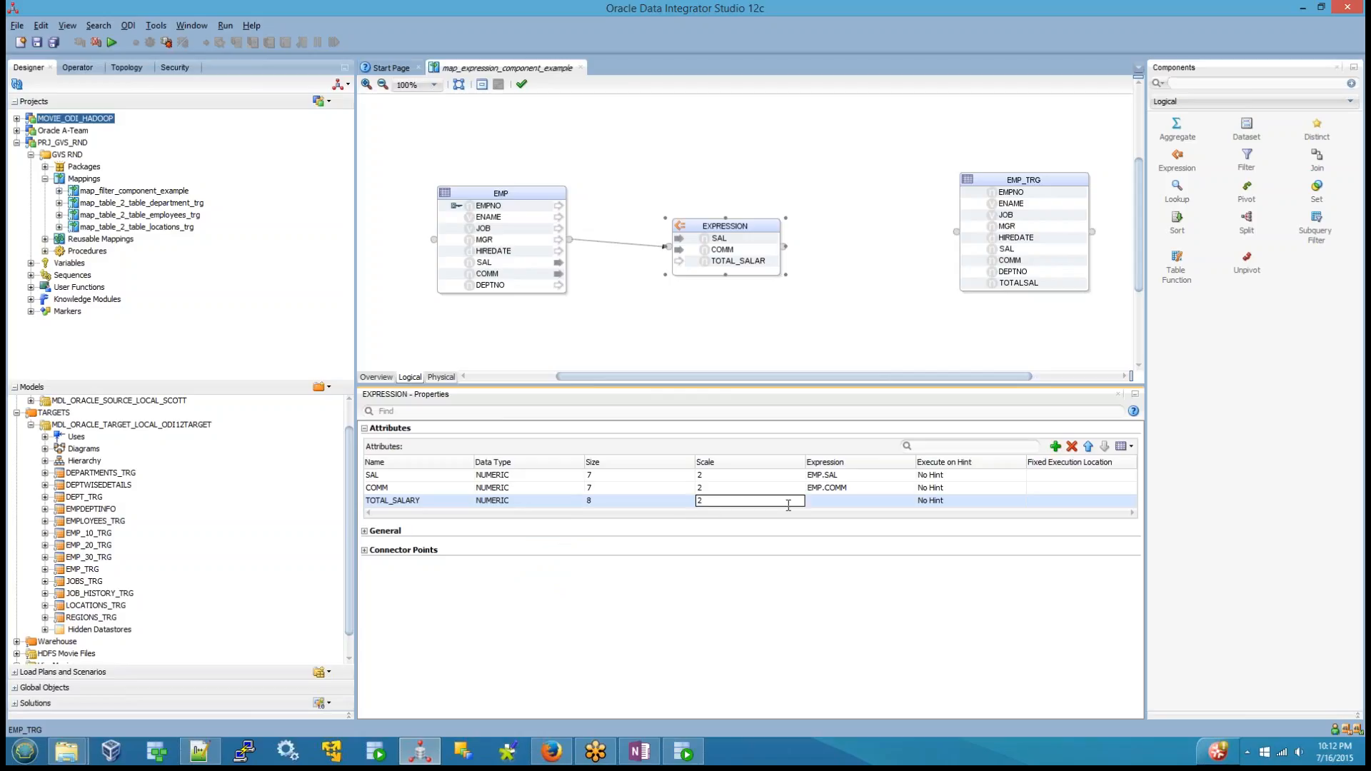
Define the TOTAL_SALARY attribute's expression as EMP.SAL + EMP.COMM in the expression editor and apply it
click(821, 505)
click(822, 504)
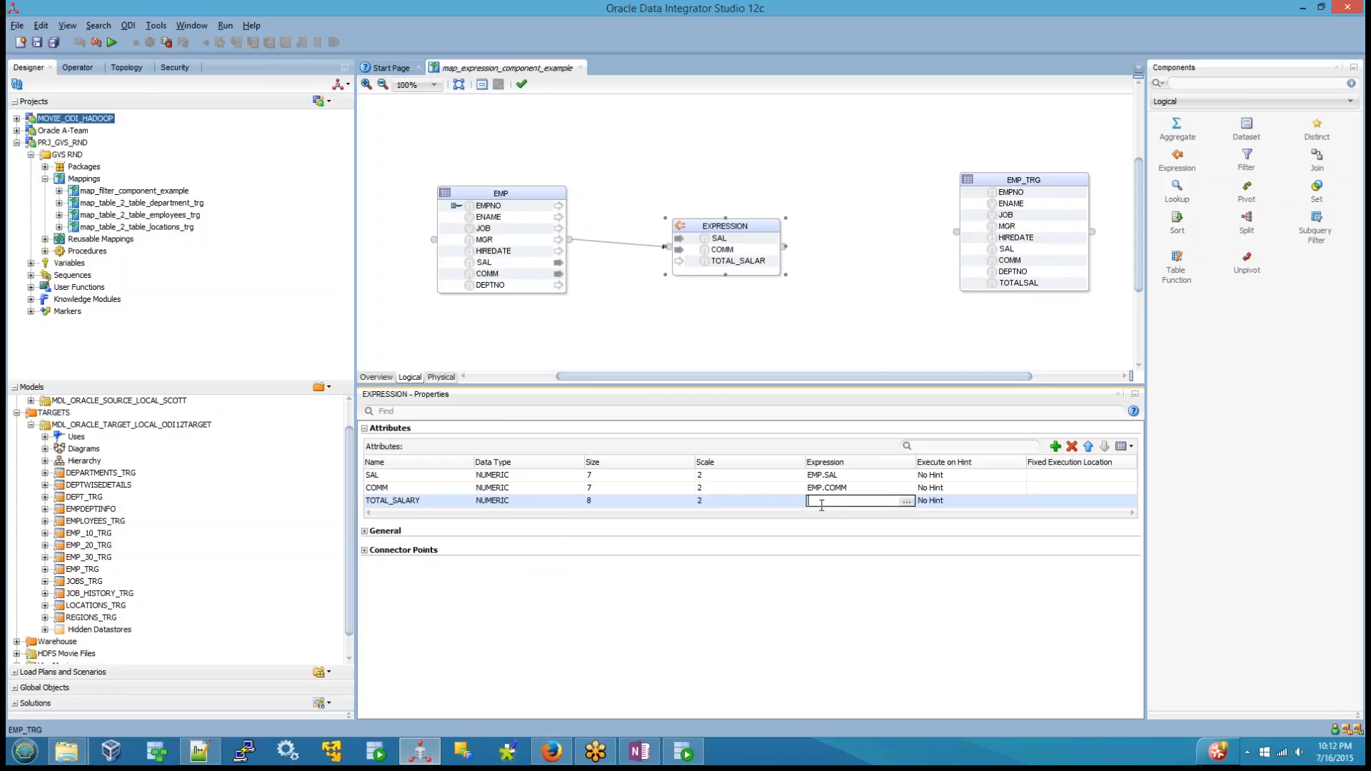
click(907, 502)
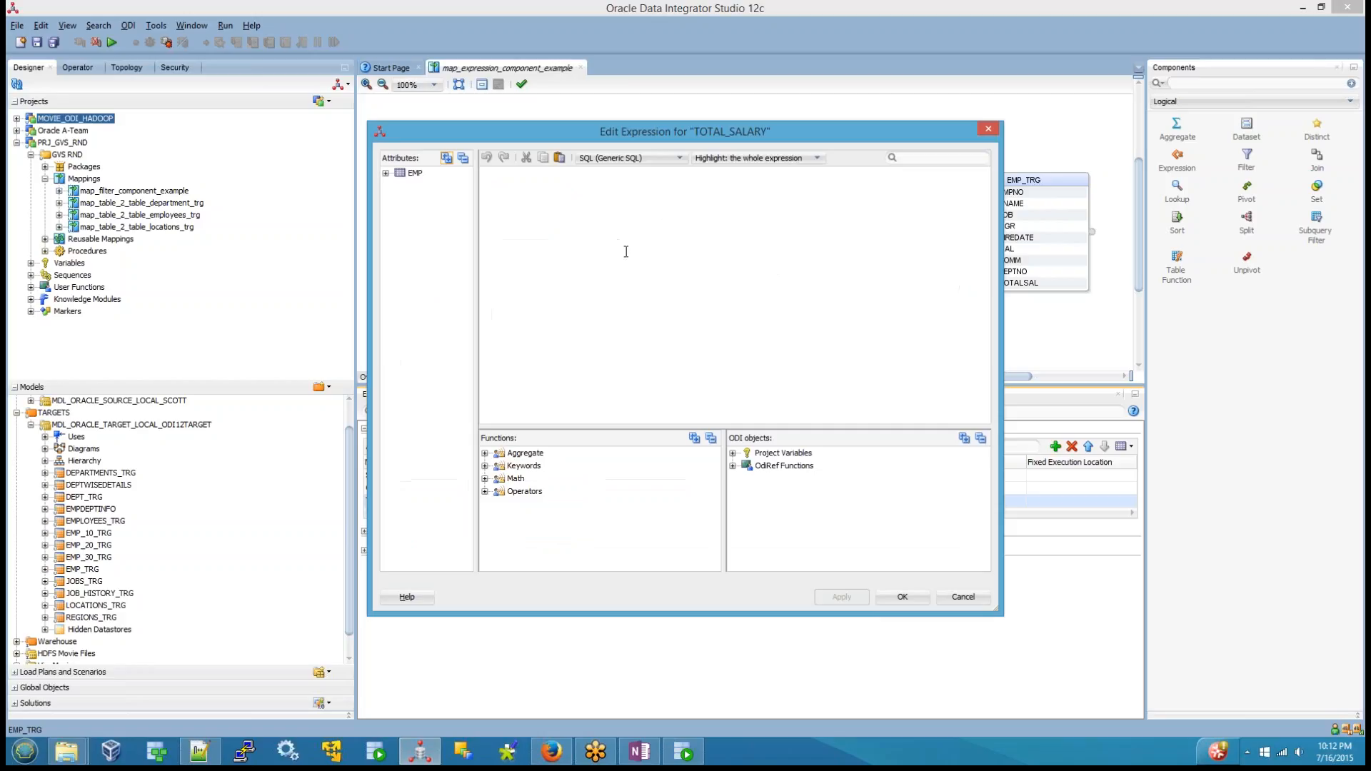
click(386, 174)
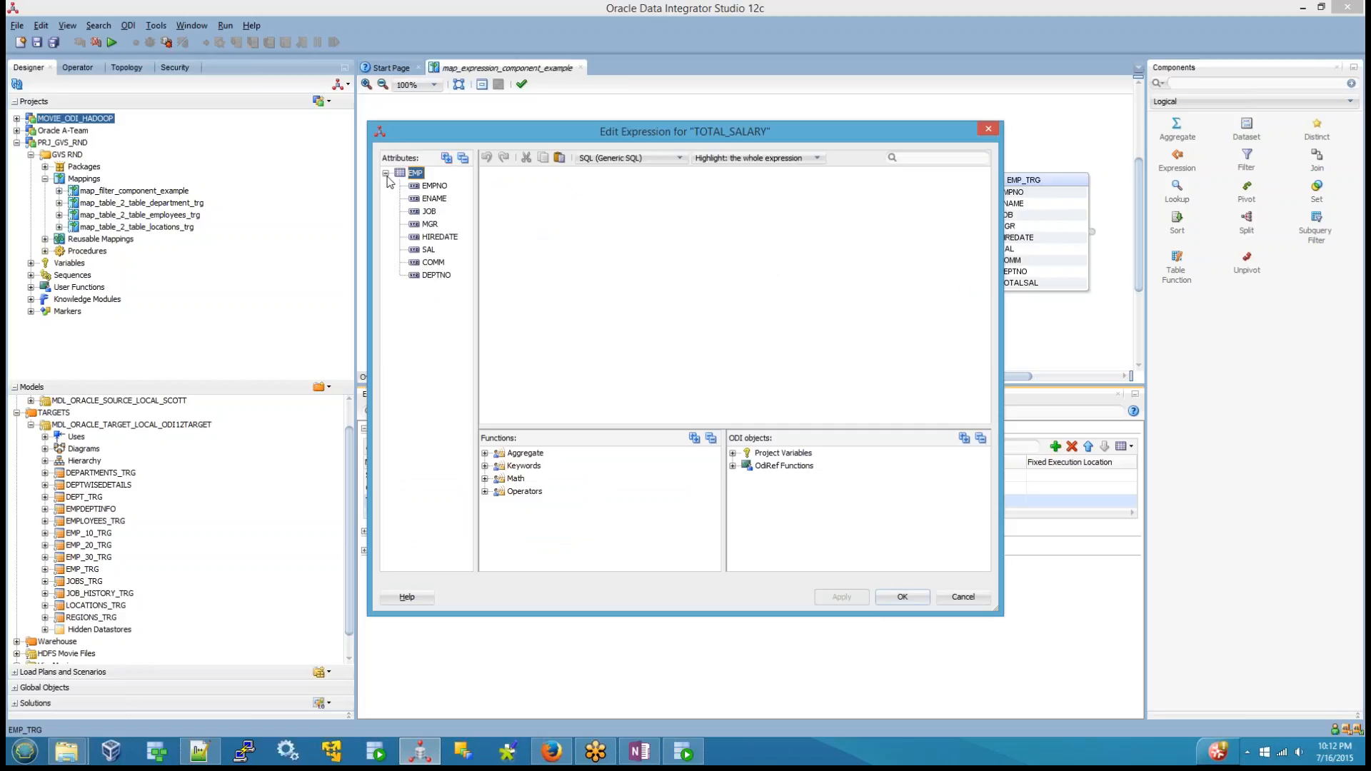
double_click(428, 249)
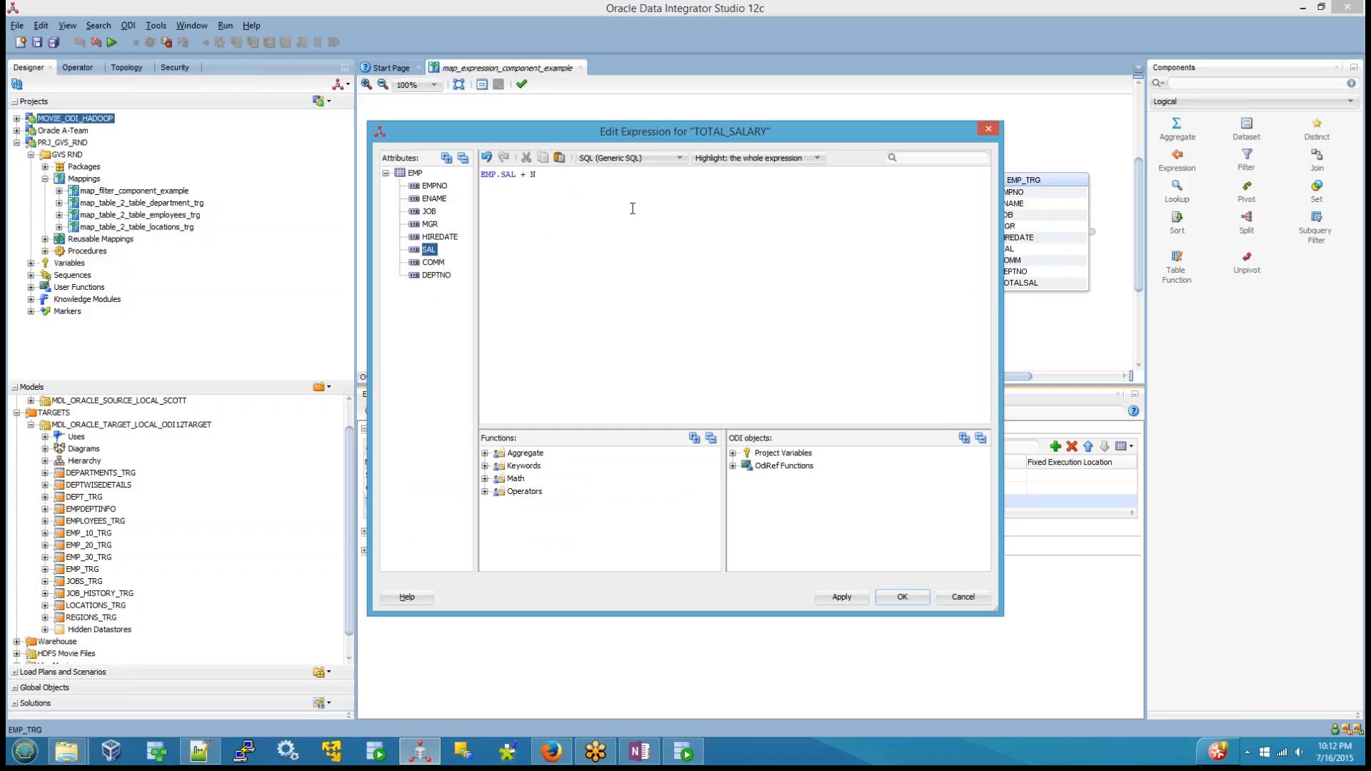
double_click(433, 262)
click(860, 598)
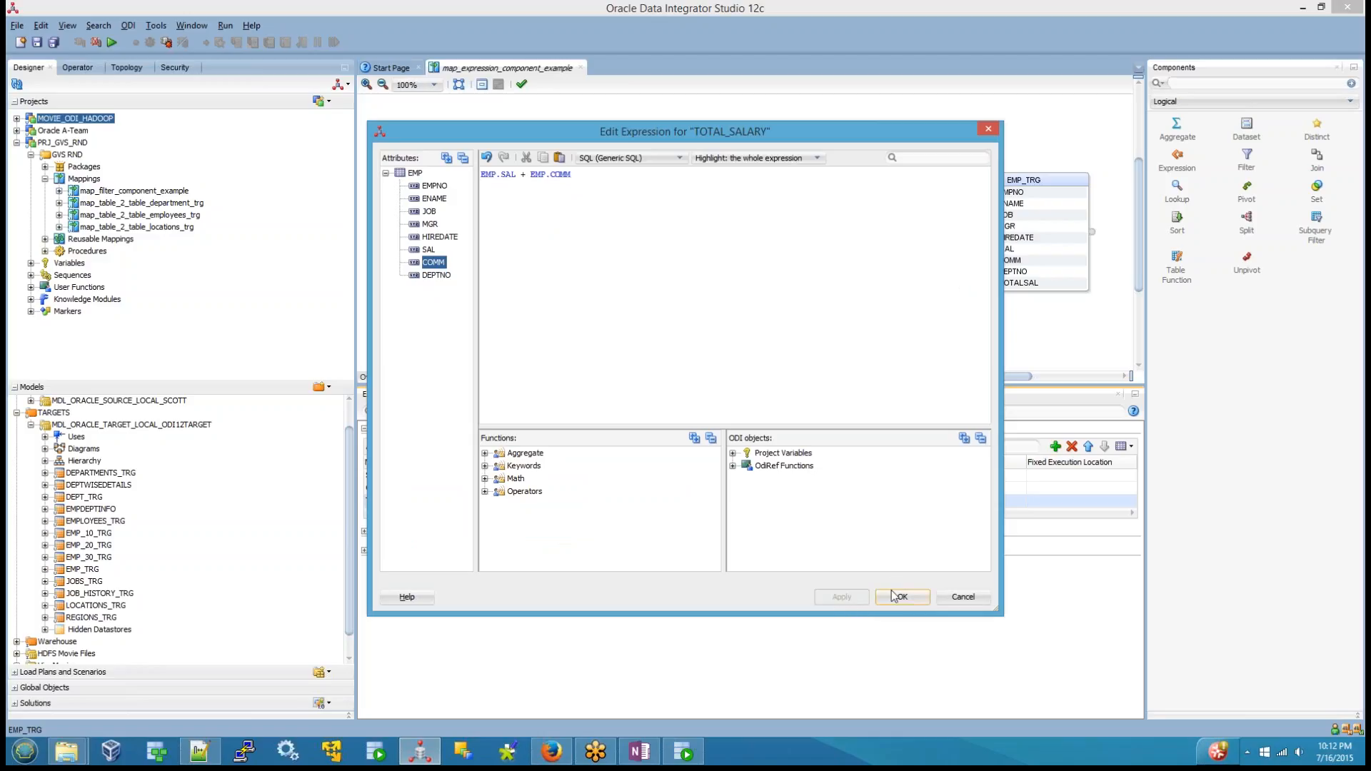
click(899, 597)
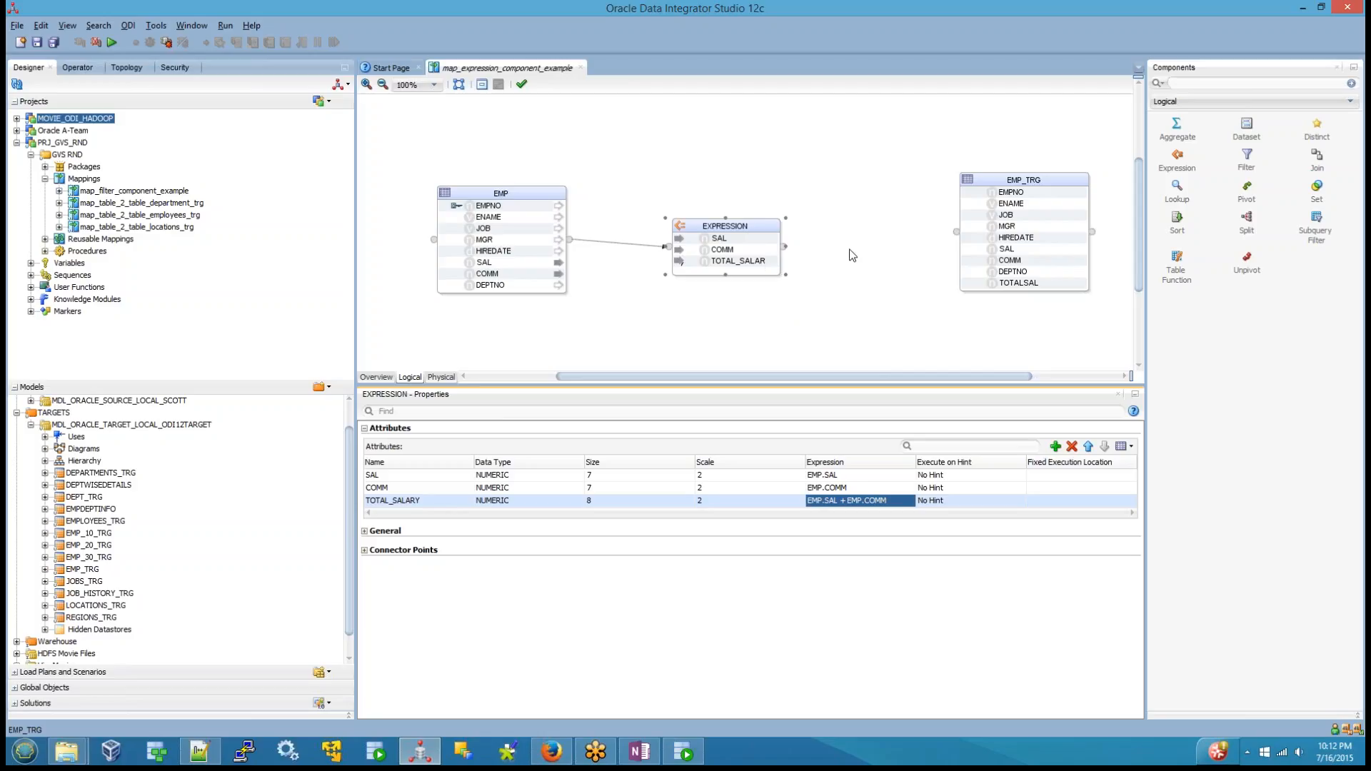
click(797, 257)
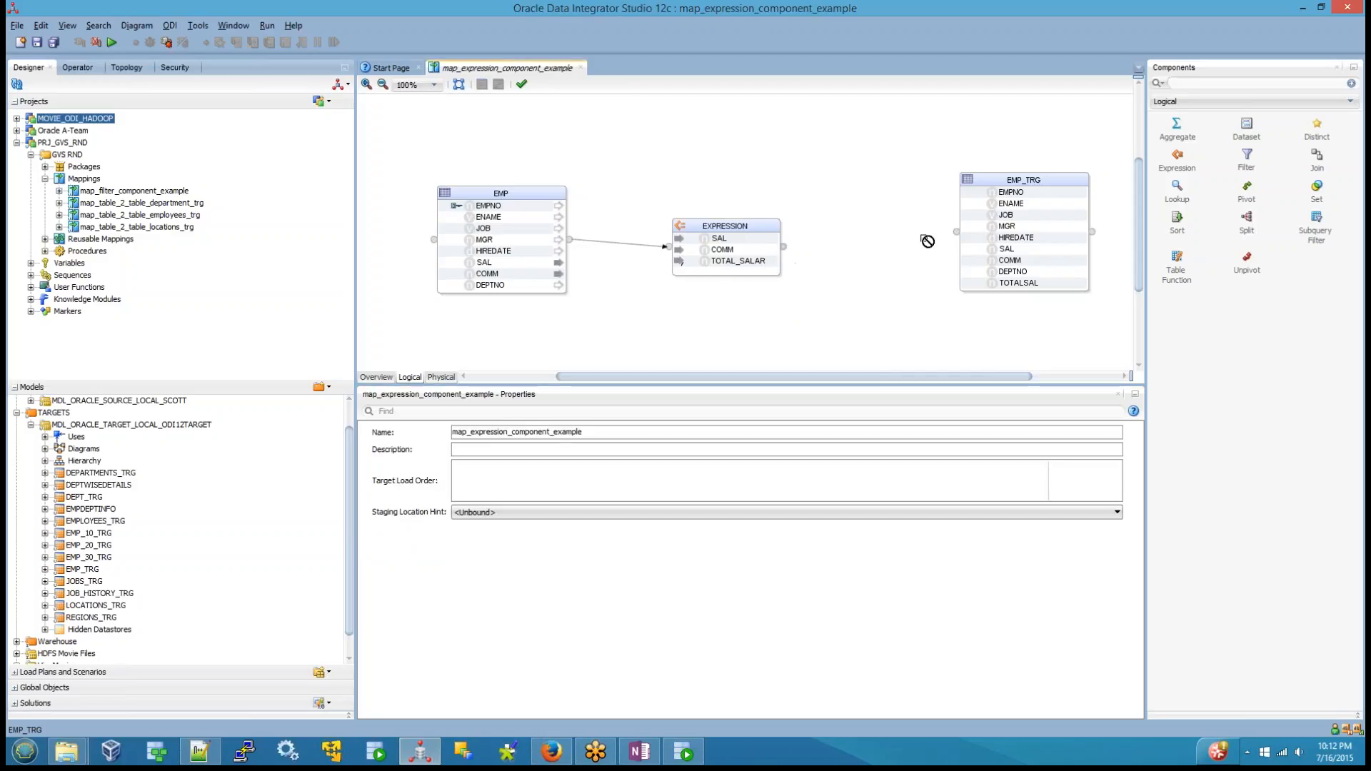
Connect the EXPRESSION component to EMP_TRG, matching attributes by name with case ignored, creating source attributes and auto-mapping
drag(954, 232, 956, 232)
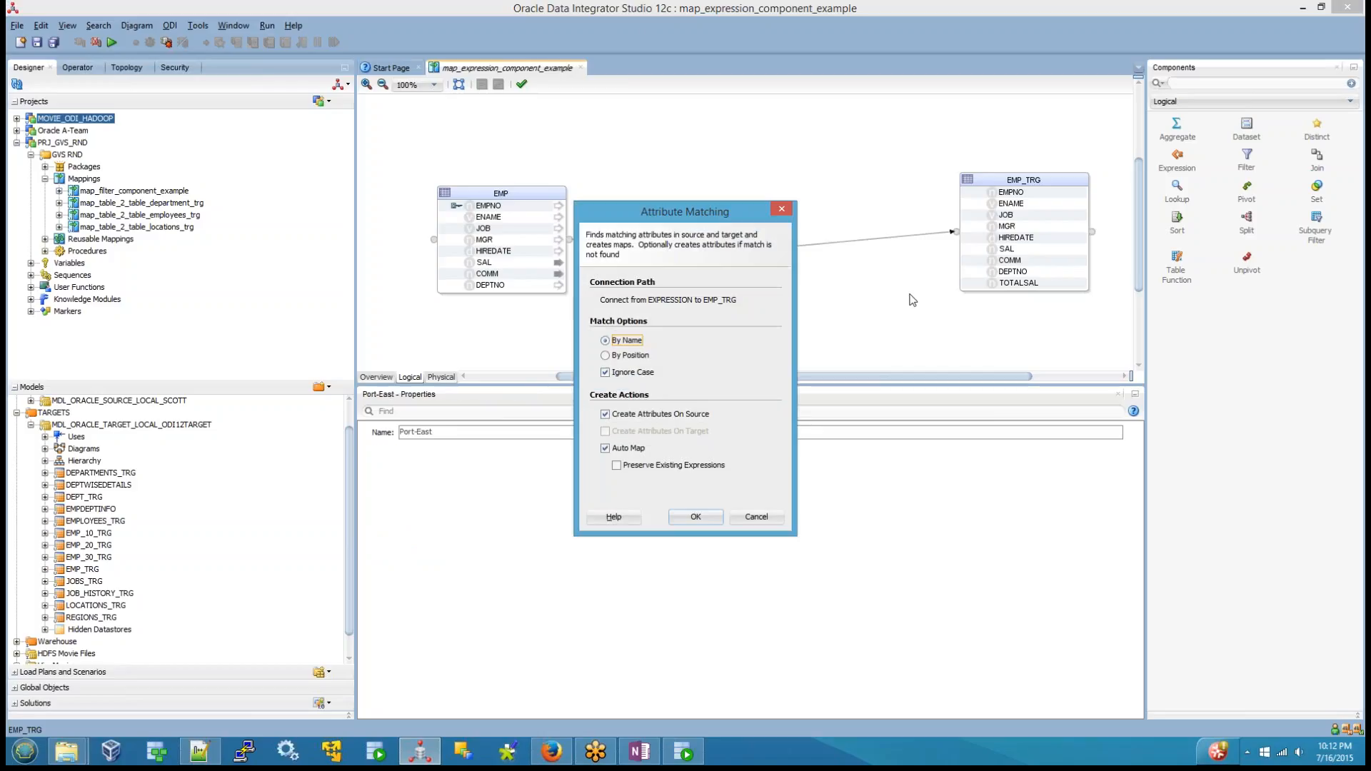
click(697, 520)
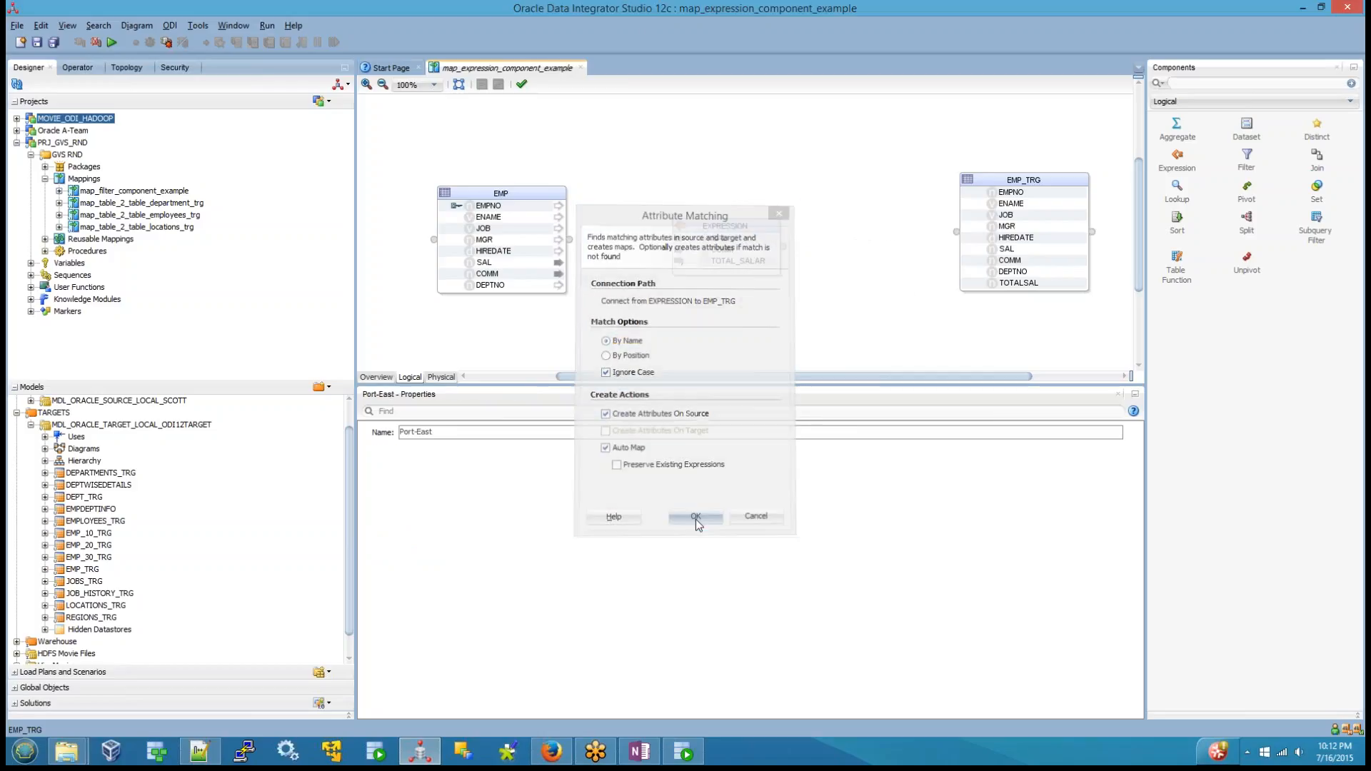
click(1020, 285)
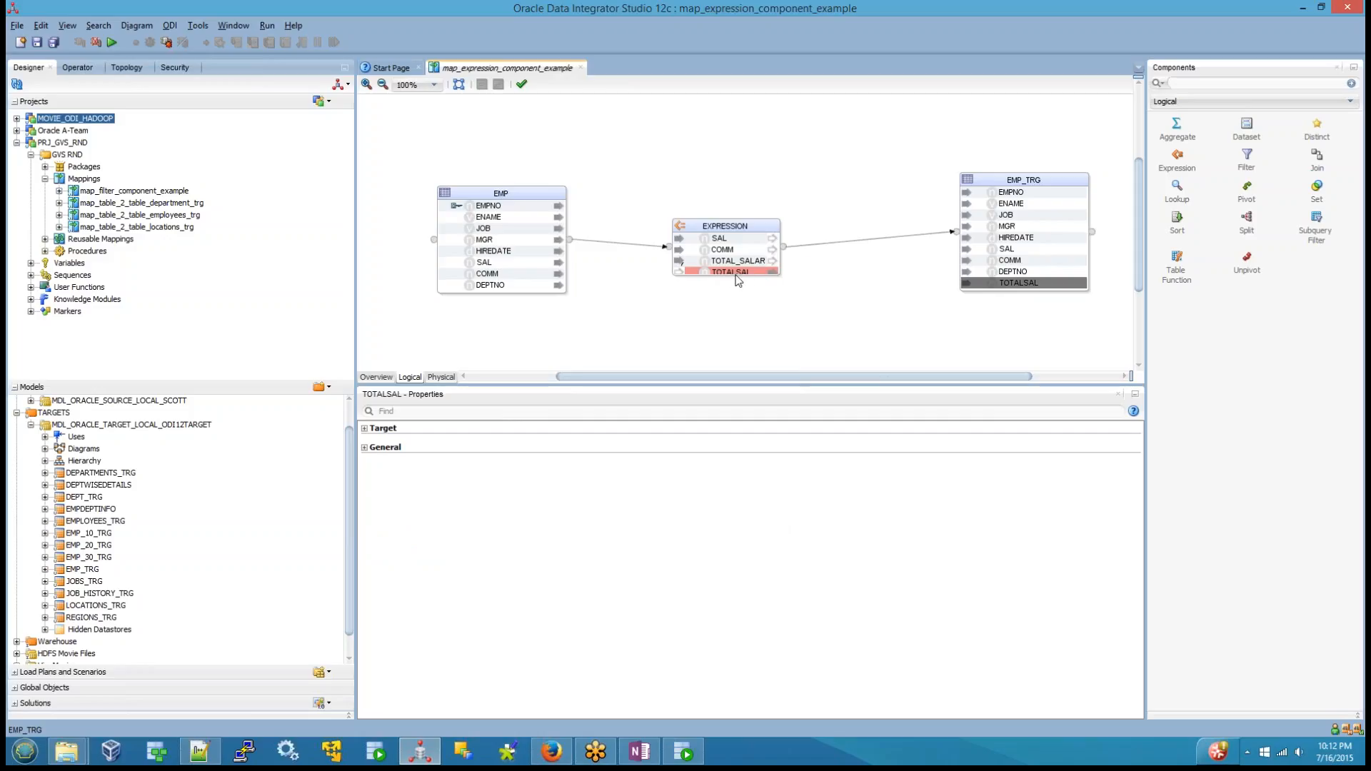
Heighten the EXPRESSION component in the diagram and delete its auto-created TOTALSAL attribute
mouse_move(773, 277)
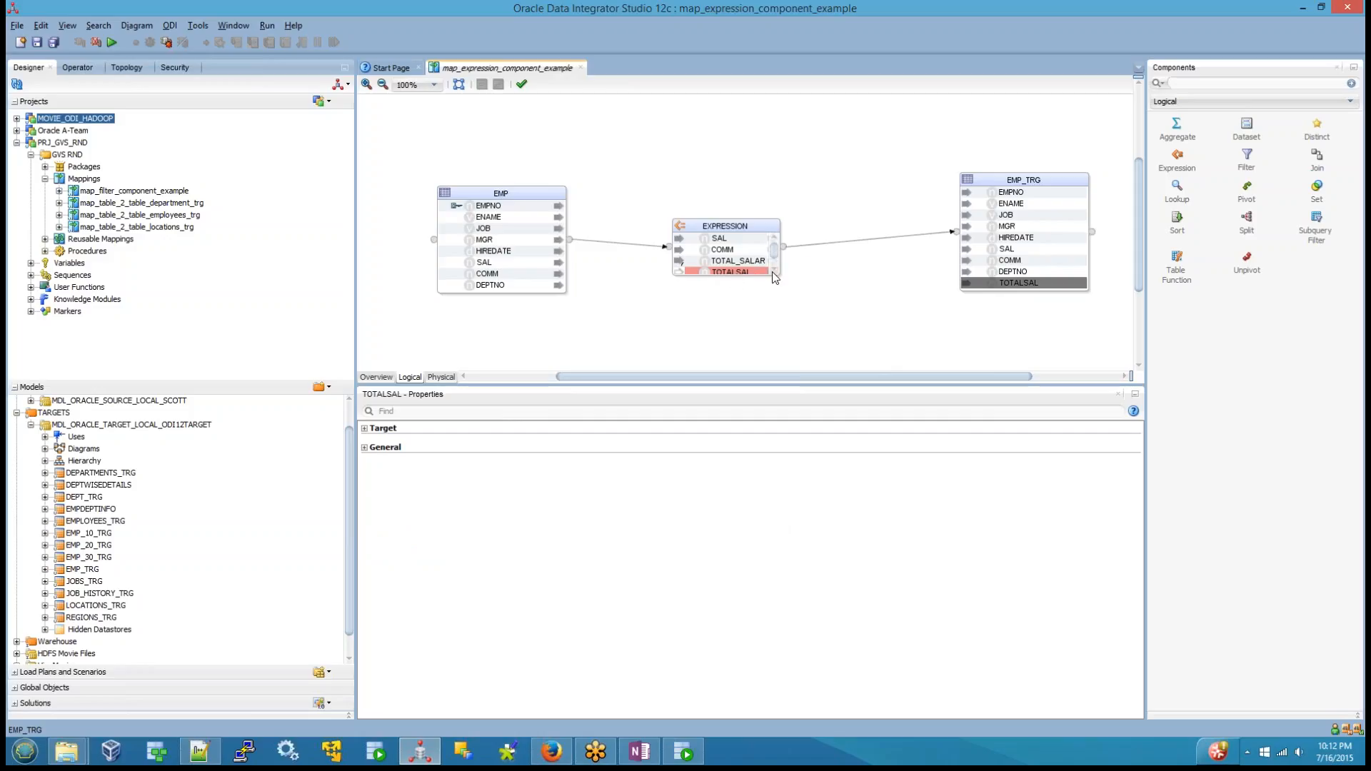
click(742, 227)
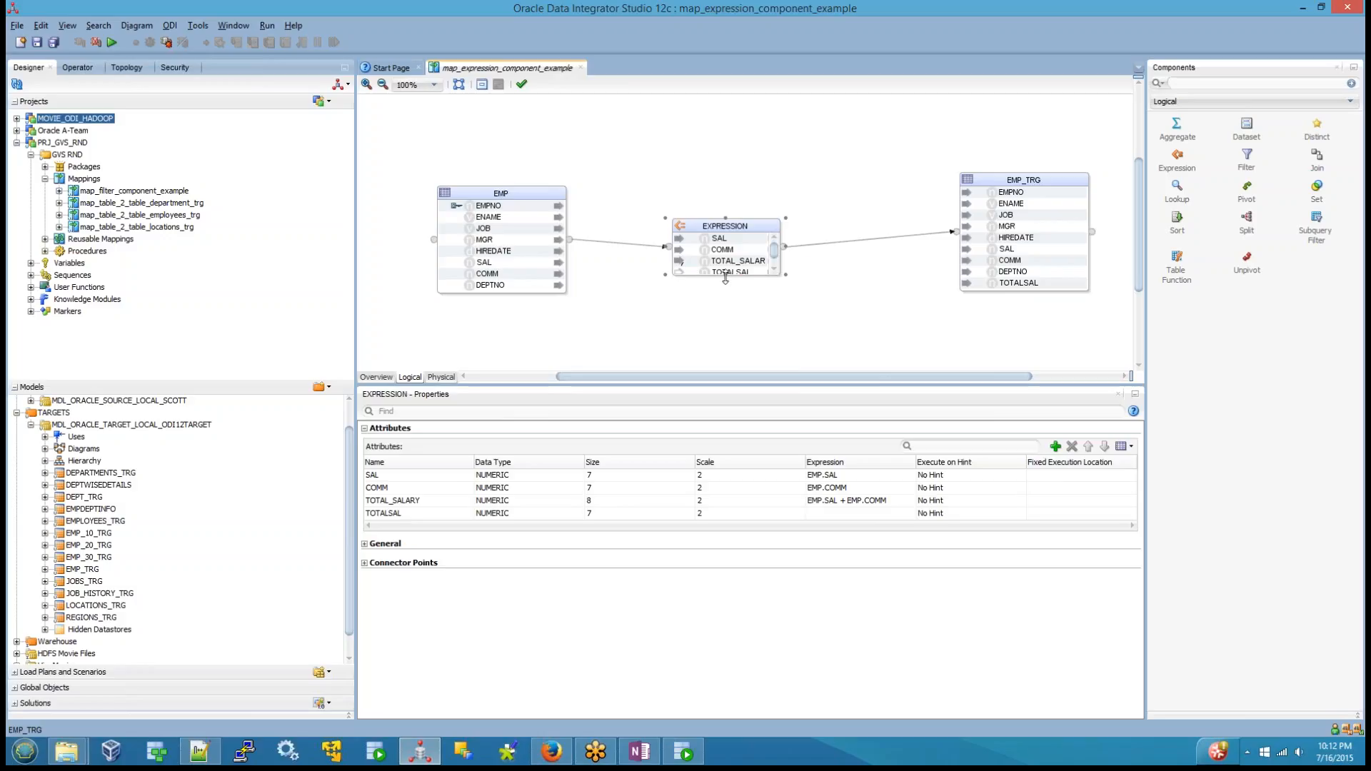
drag(734, 276, 737, 292)
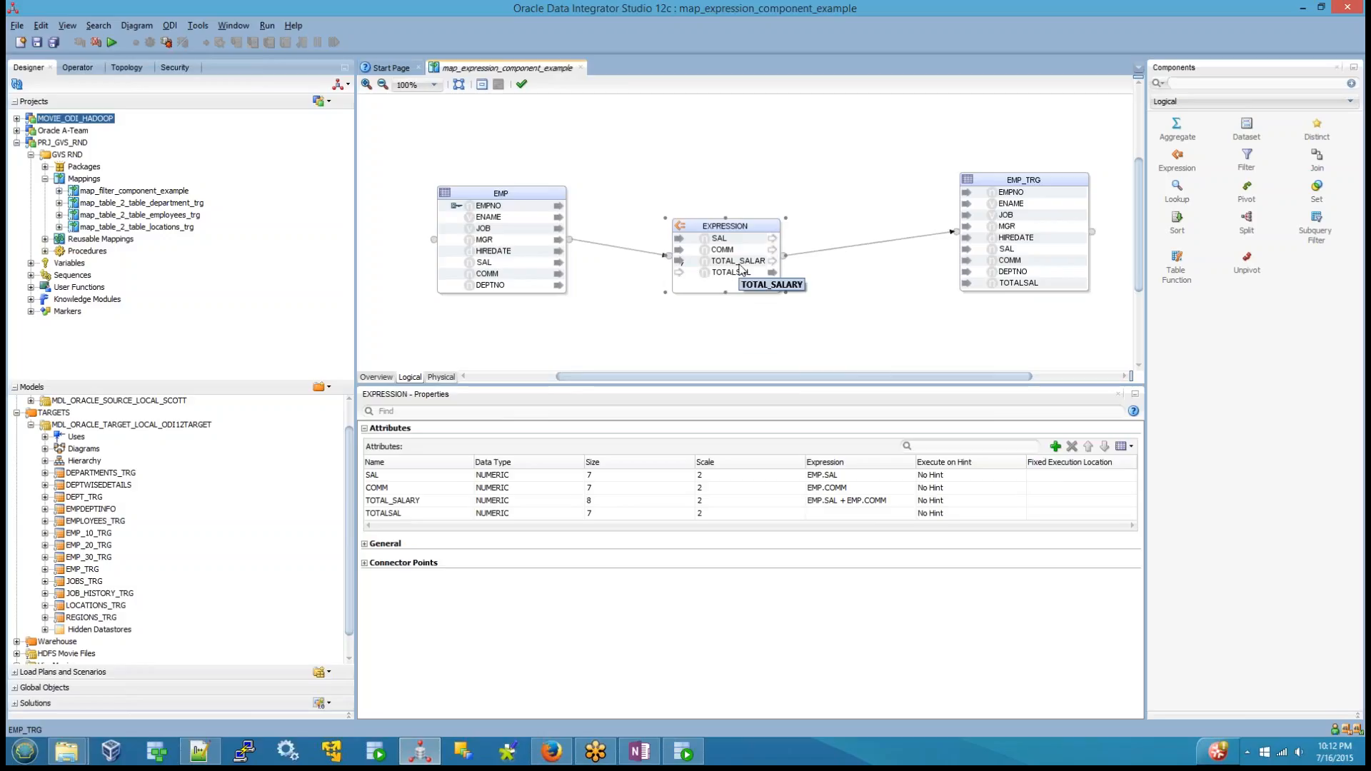
click(740, 274)
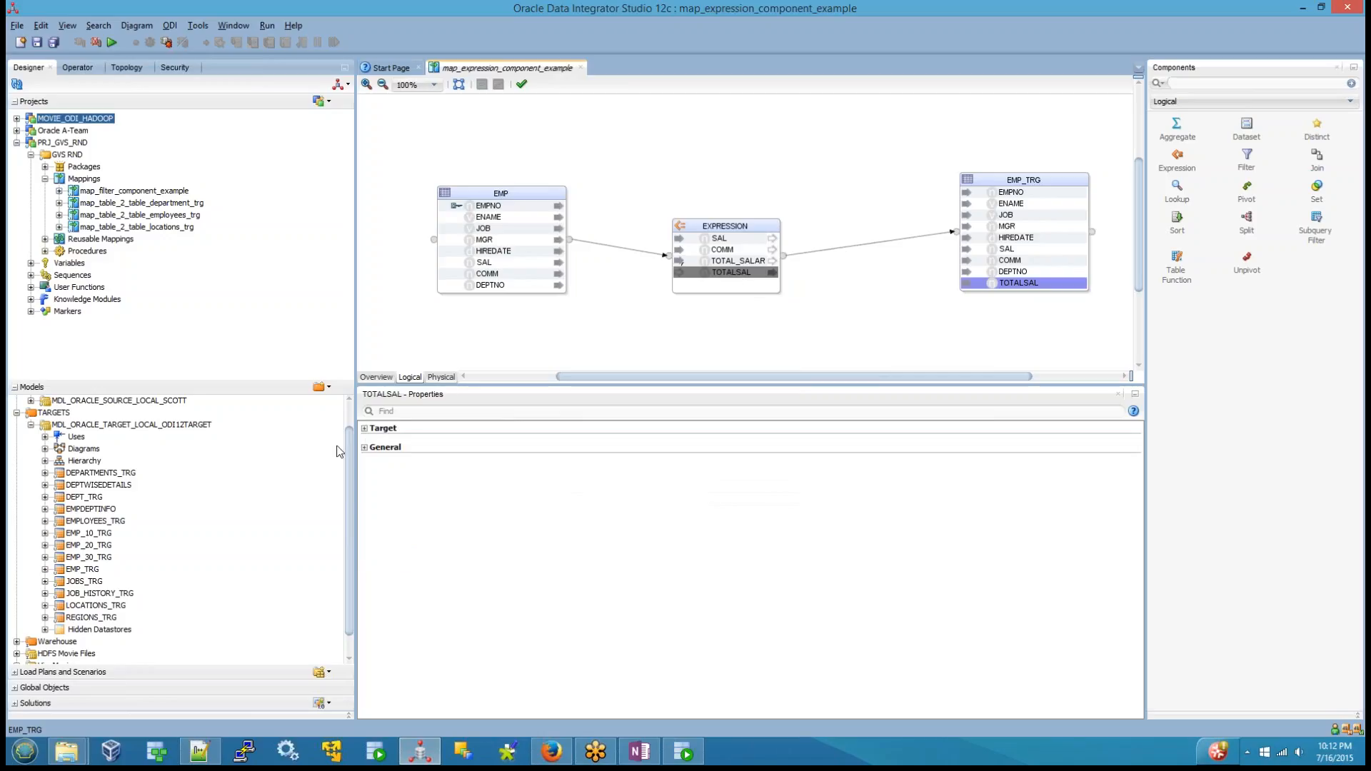
click(365, 429)
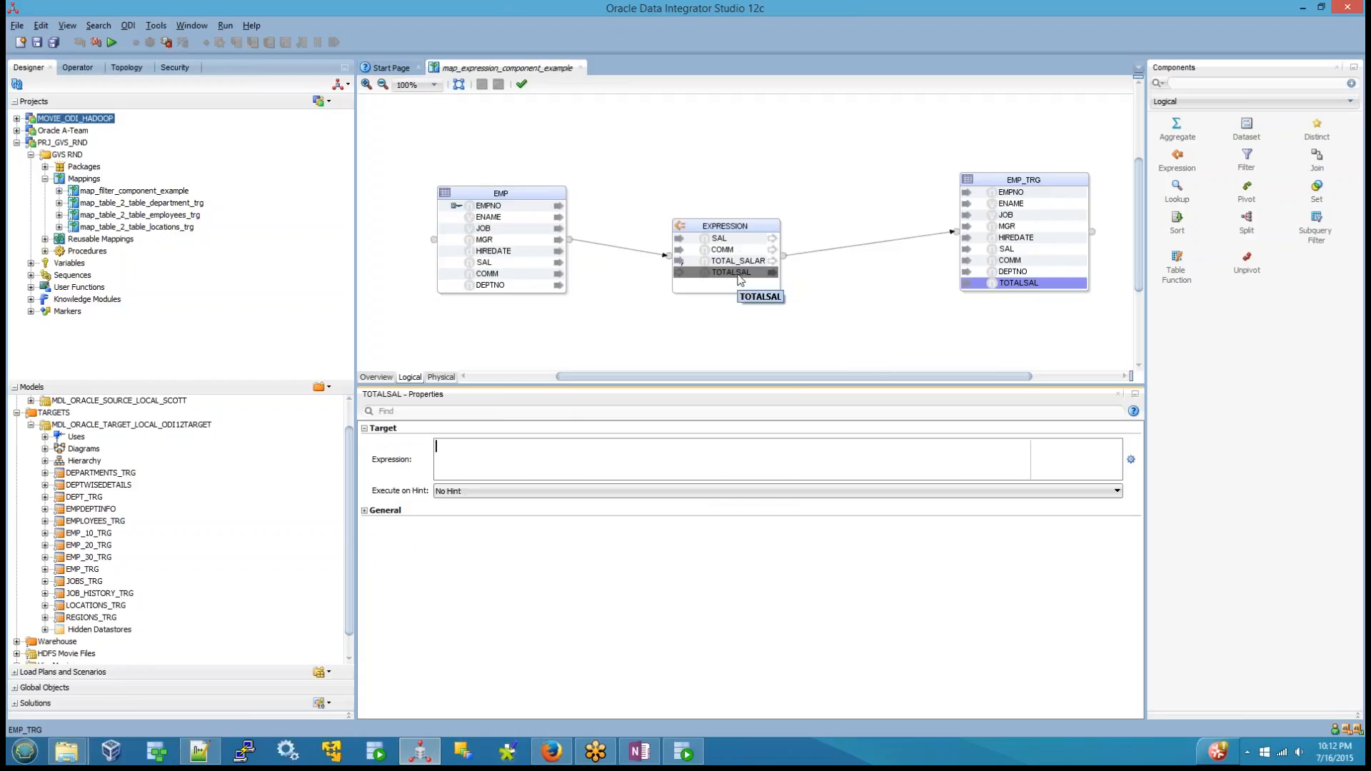
click(739, 286)
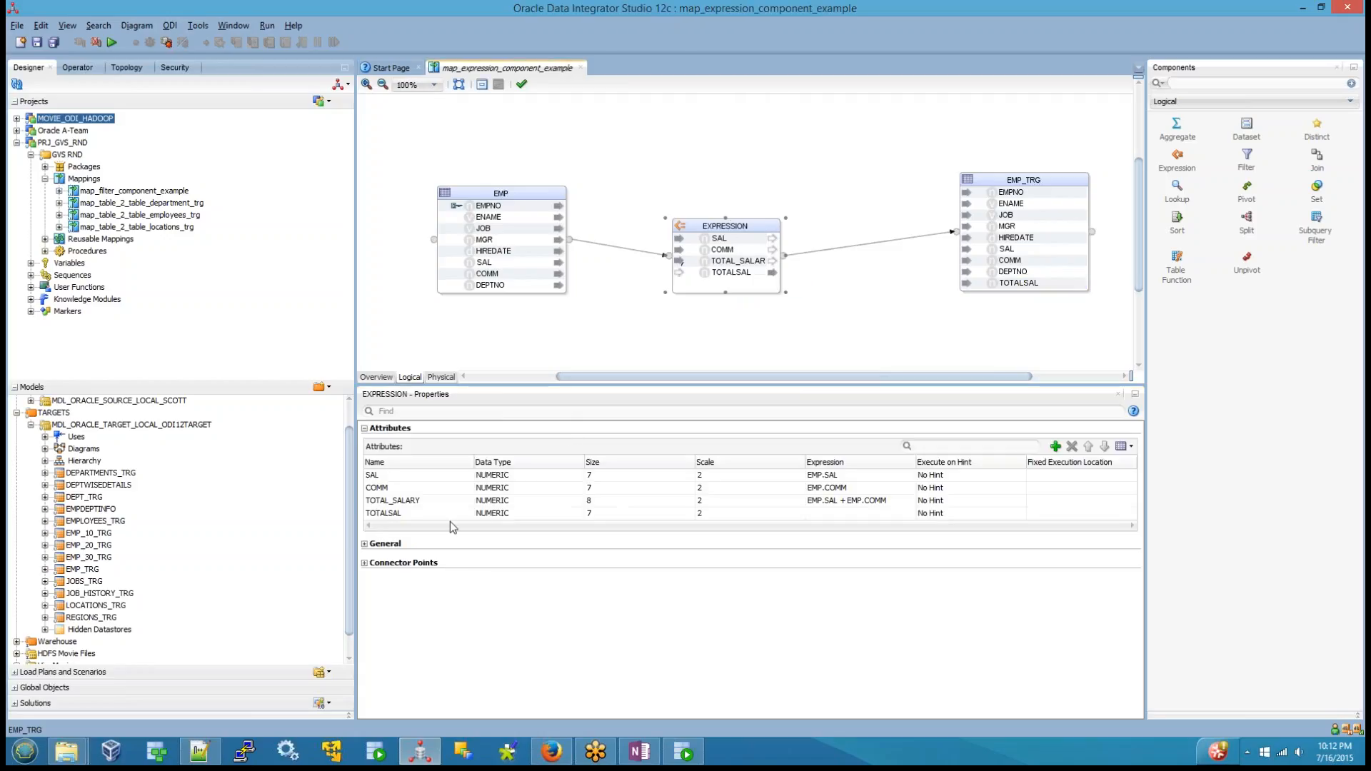
click(367, 513)
click(1072, 446)
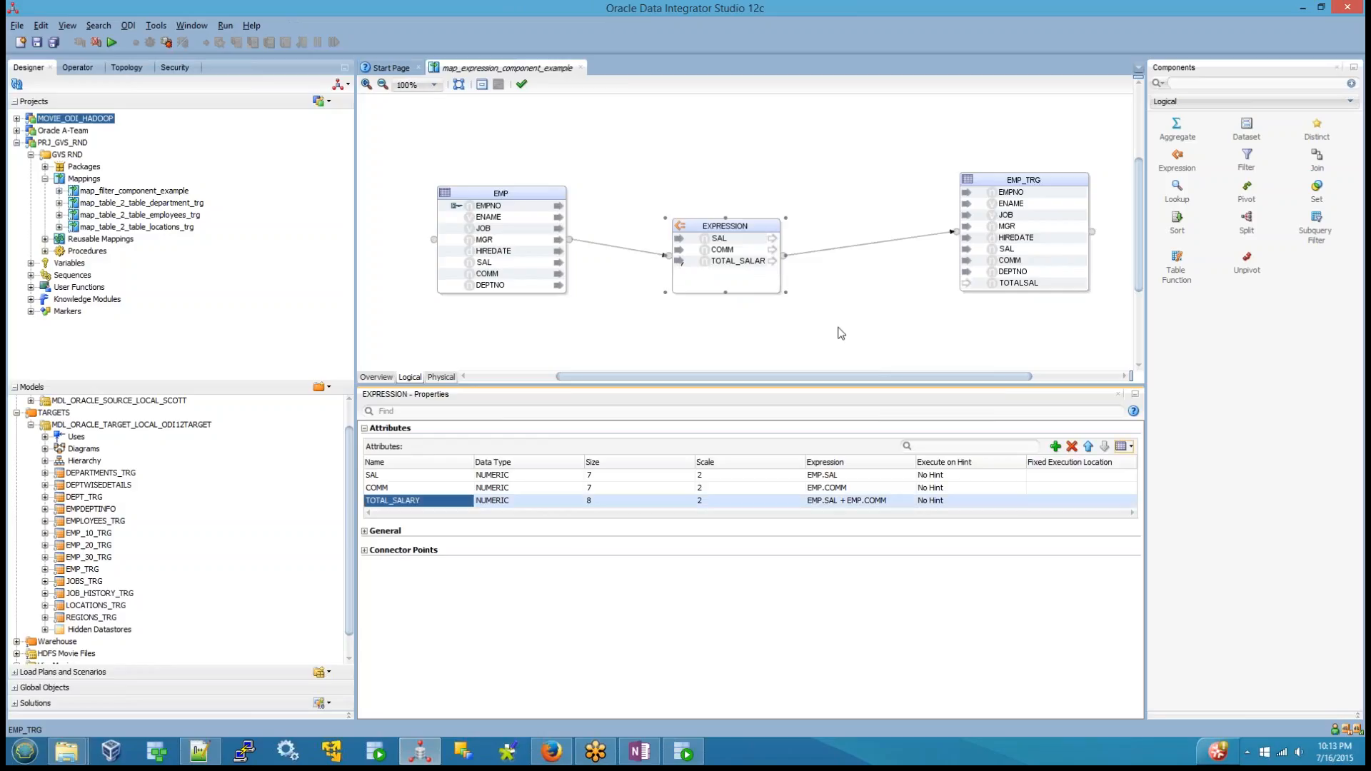
Map EXPRESSION's TOTAL_SALARY attribute to EMP_TRG's TOTALSAL attribute and save the mapping
click(1042, 283)
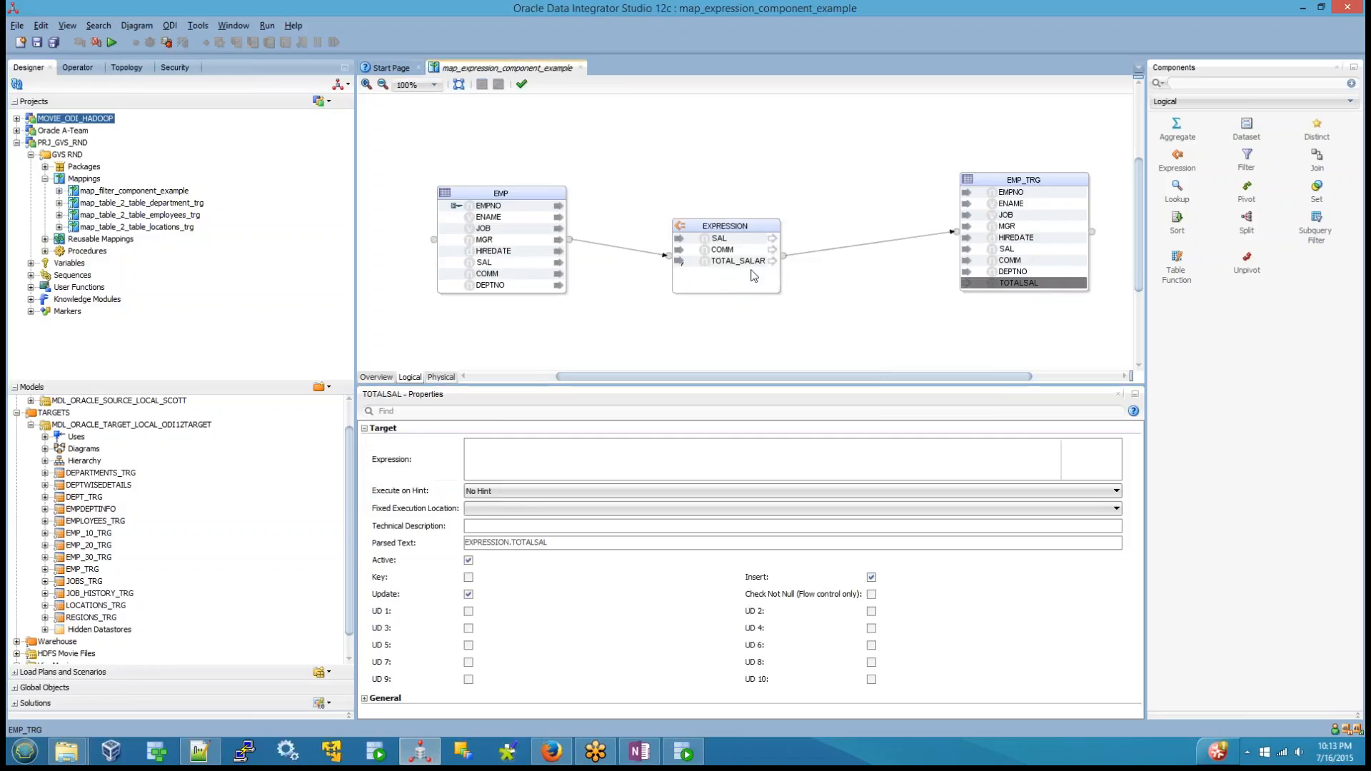
drag(750, 261, 1028, 288)
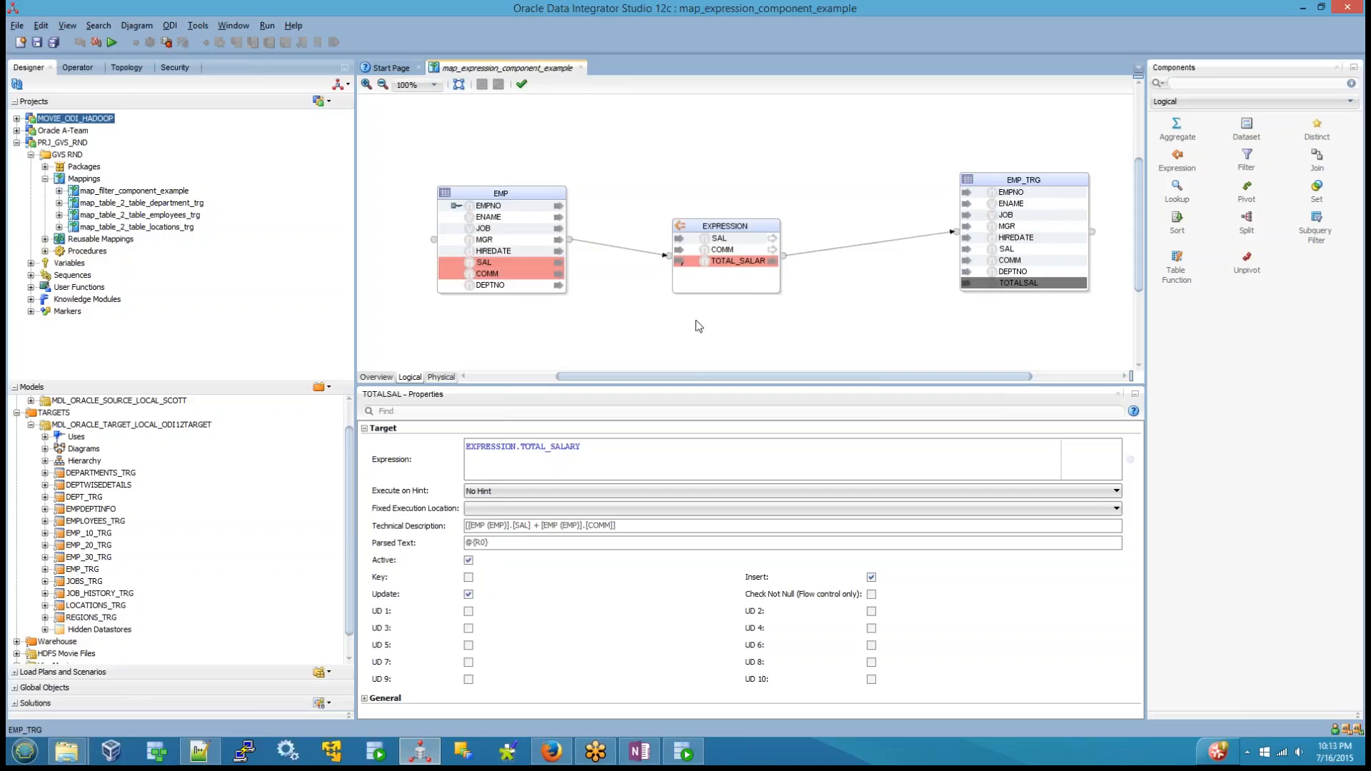
click(699, 325)
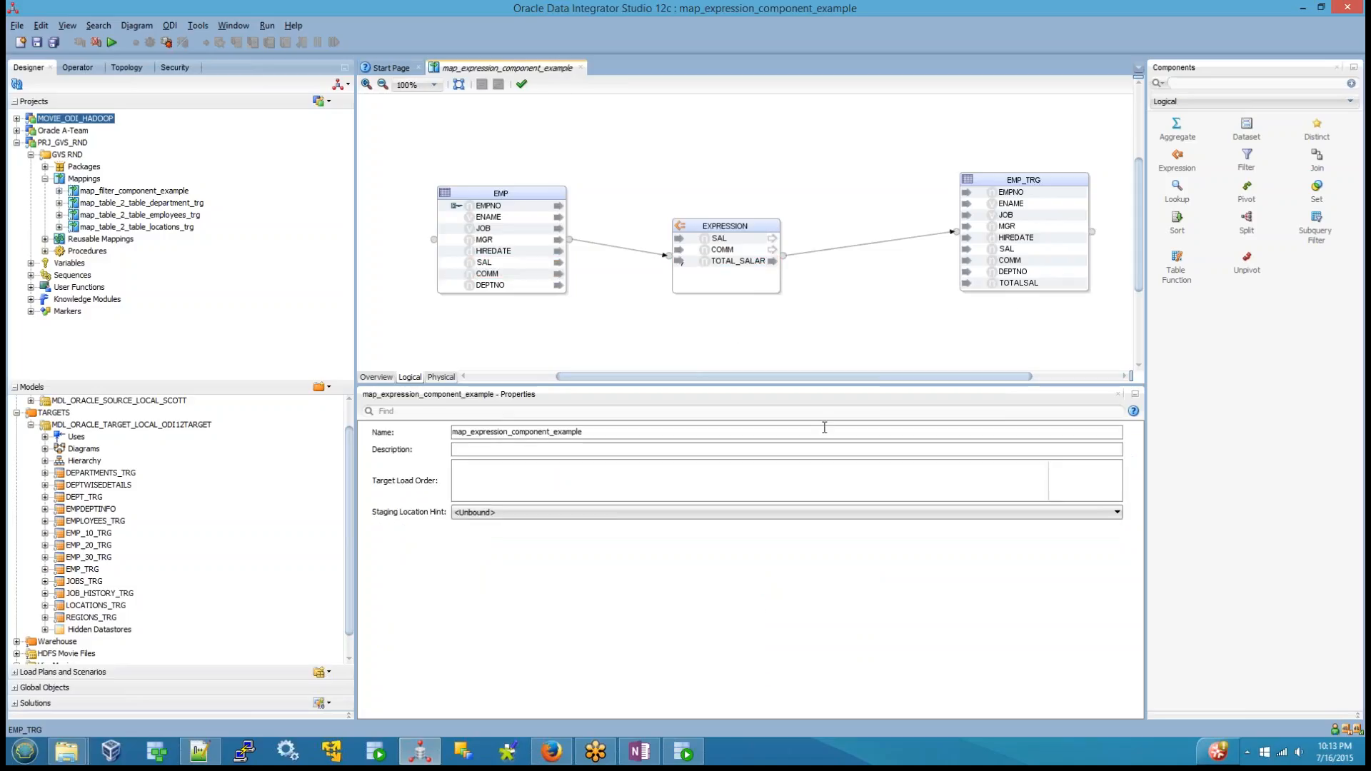
click(38, 43)
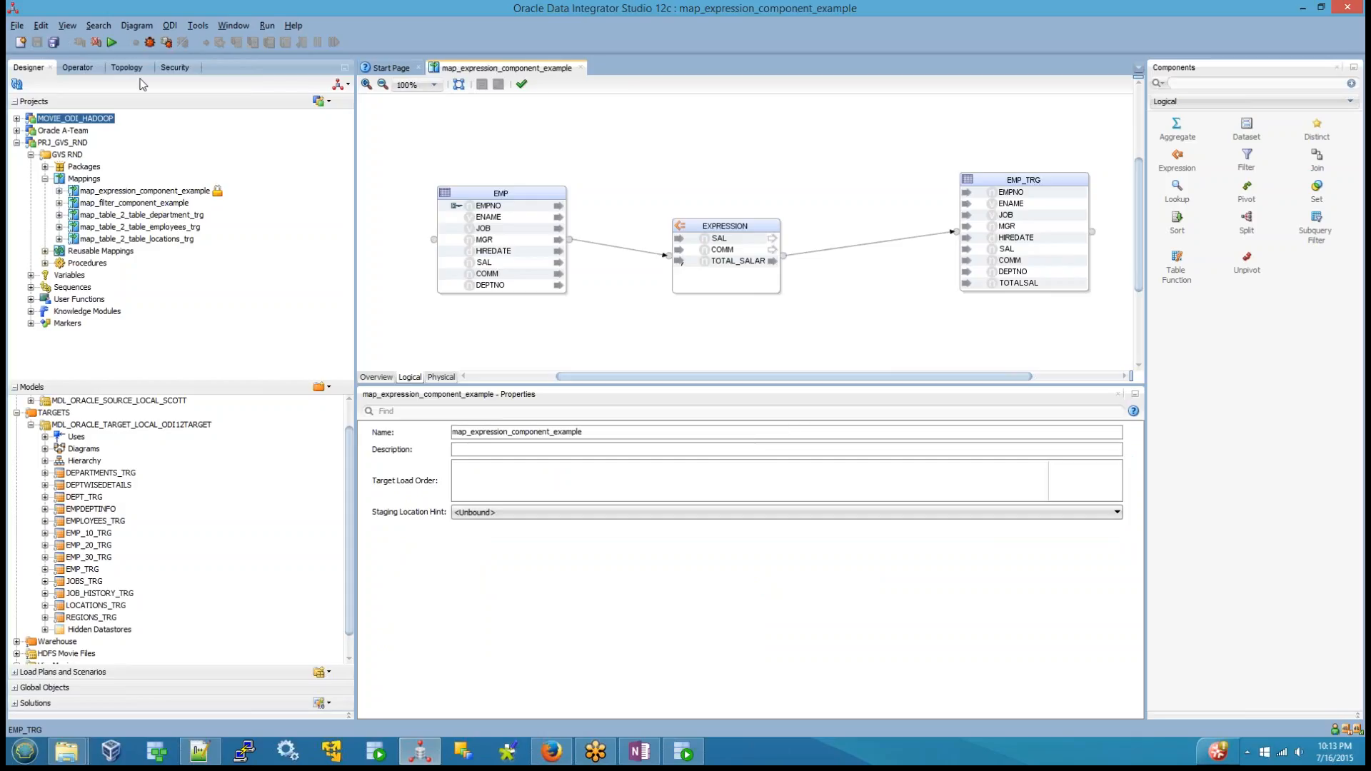
Examine the physical design, including the EXPRESSION attributes and the EXPRESSION_AP access point's loading knowledge module options
click(441, 377)
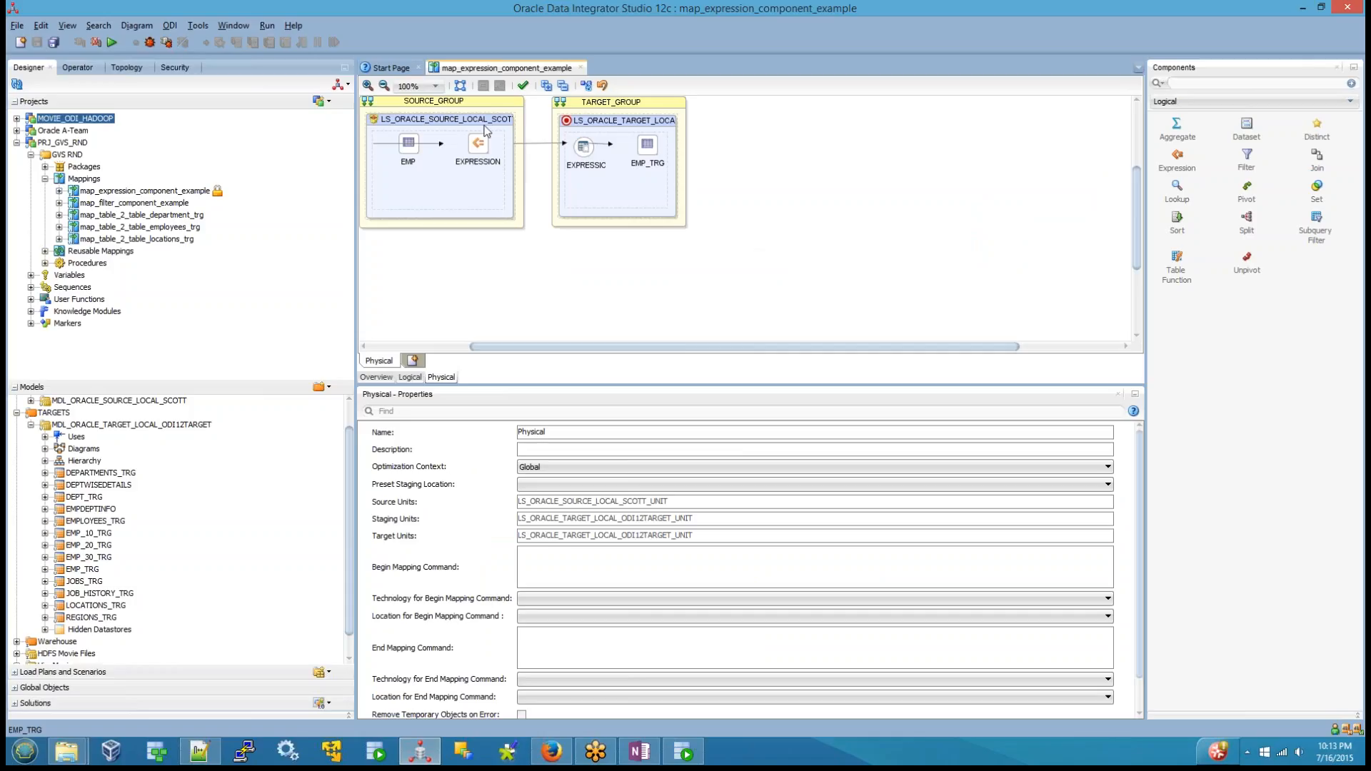
click(411, 150)
click(437, 148)
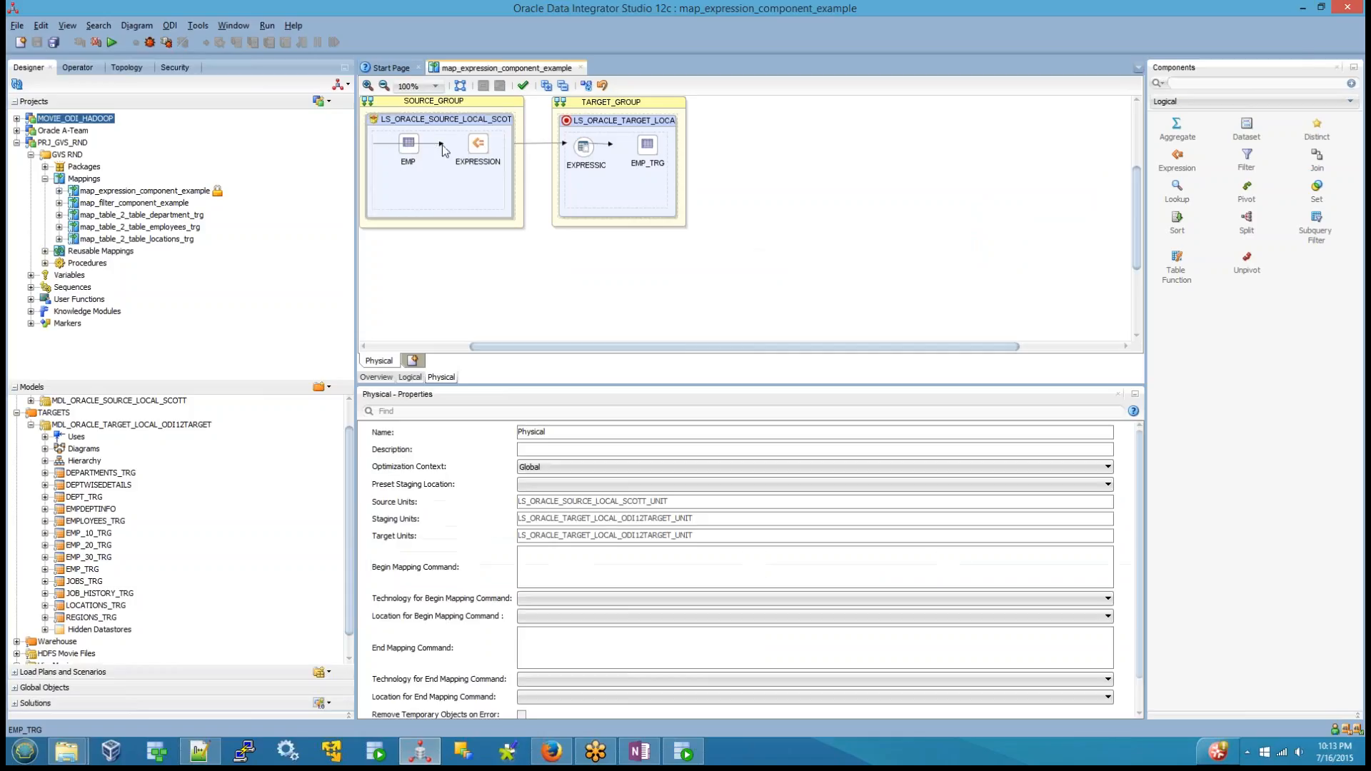
click(487, 149)
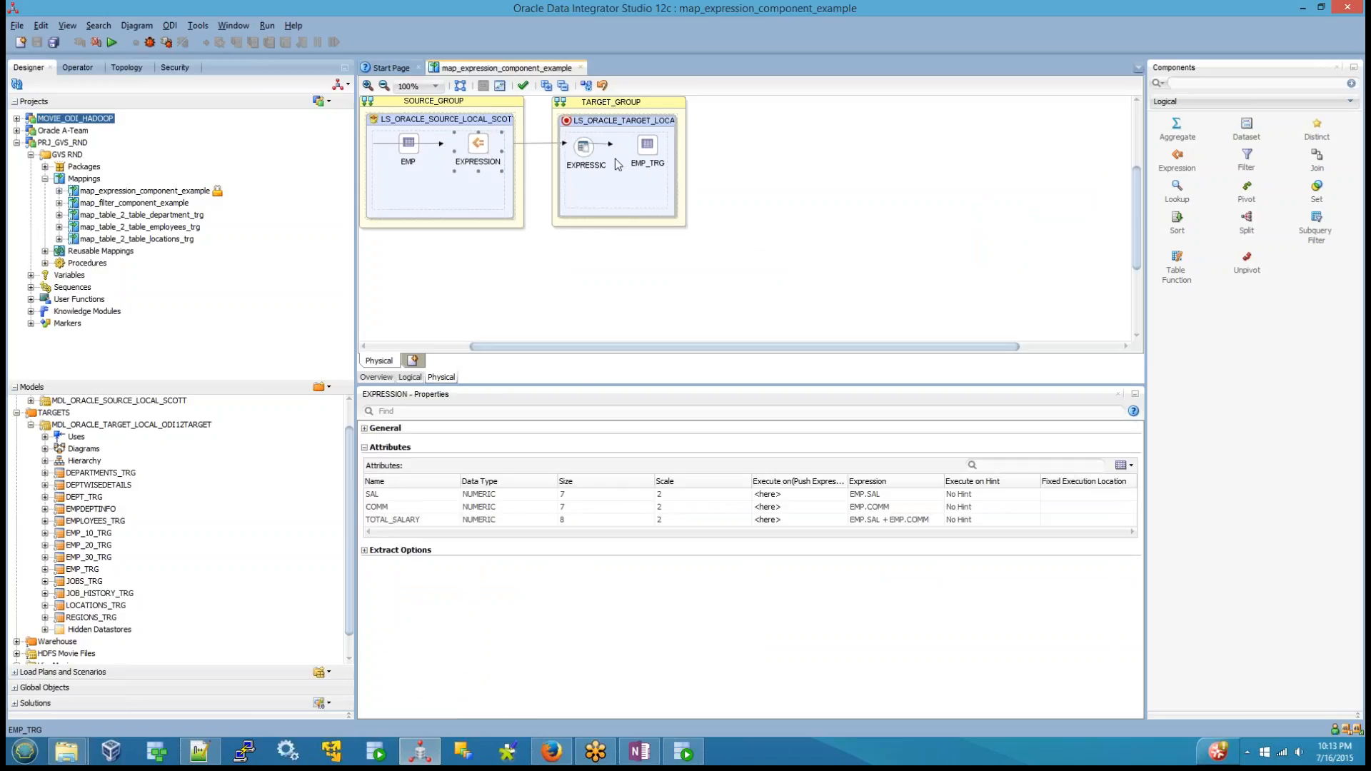
click(555, 191)
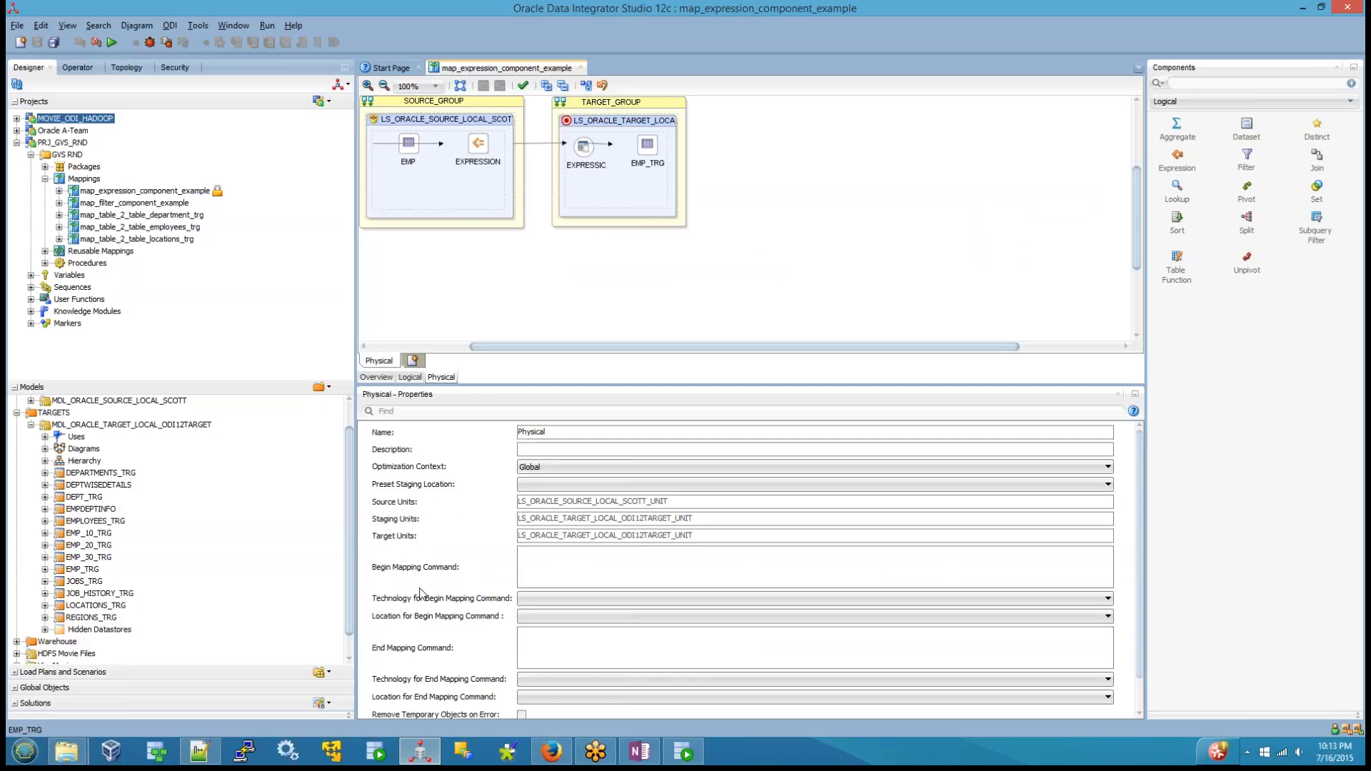
click(566, 169)
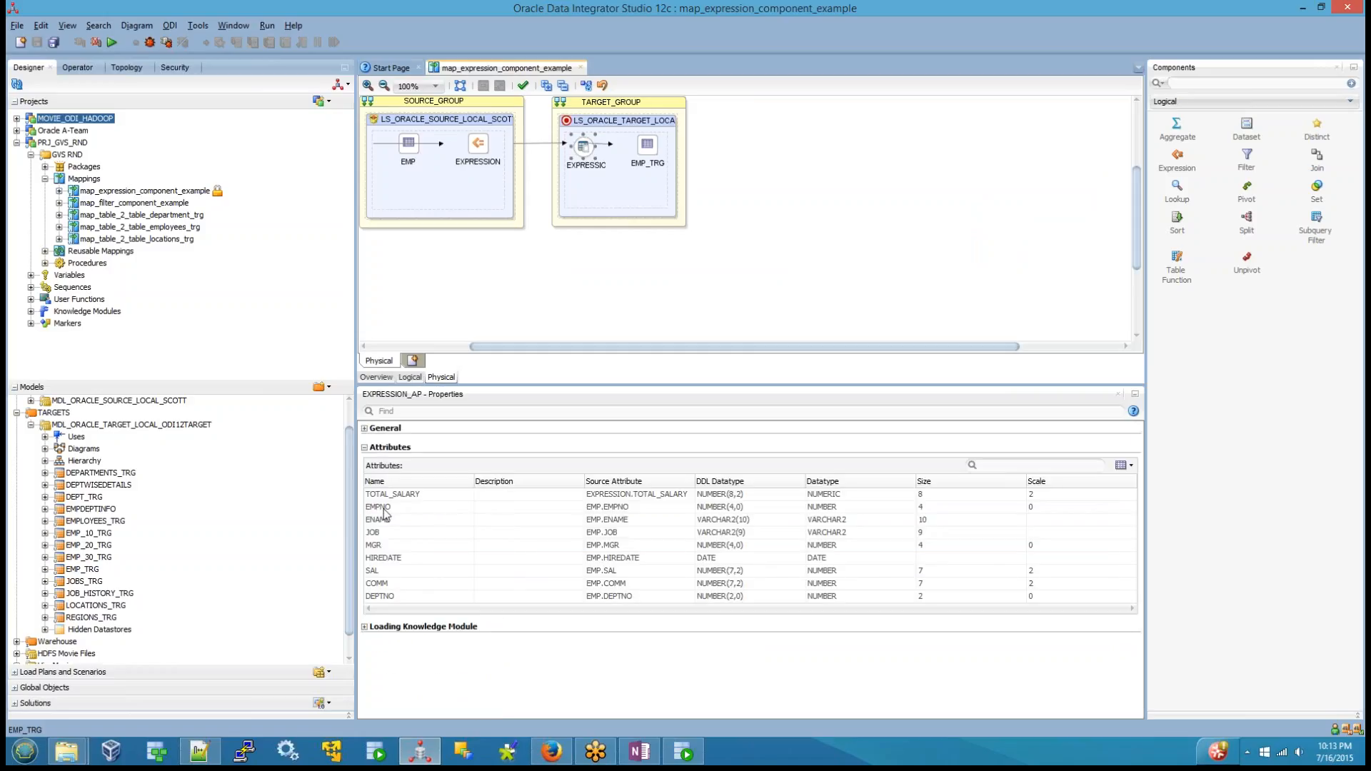
click(399, 631)
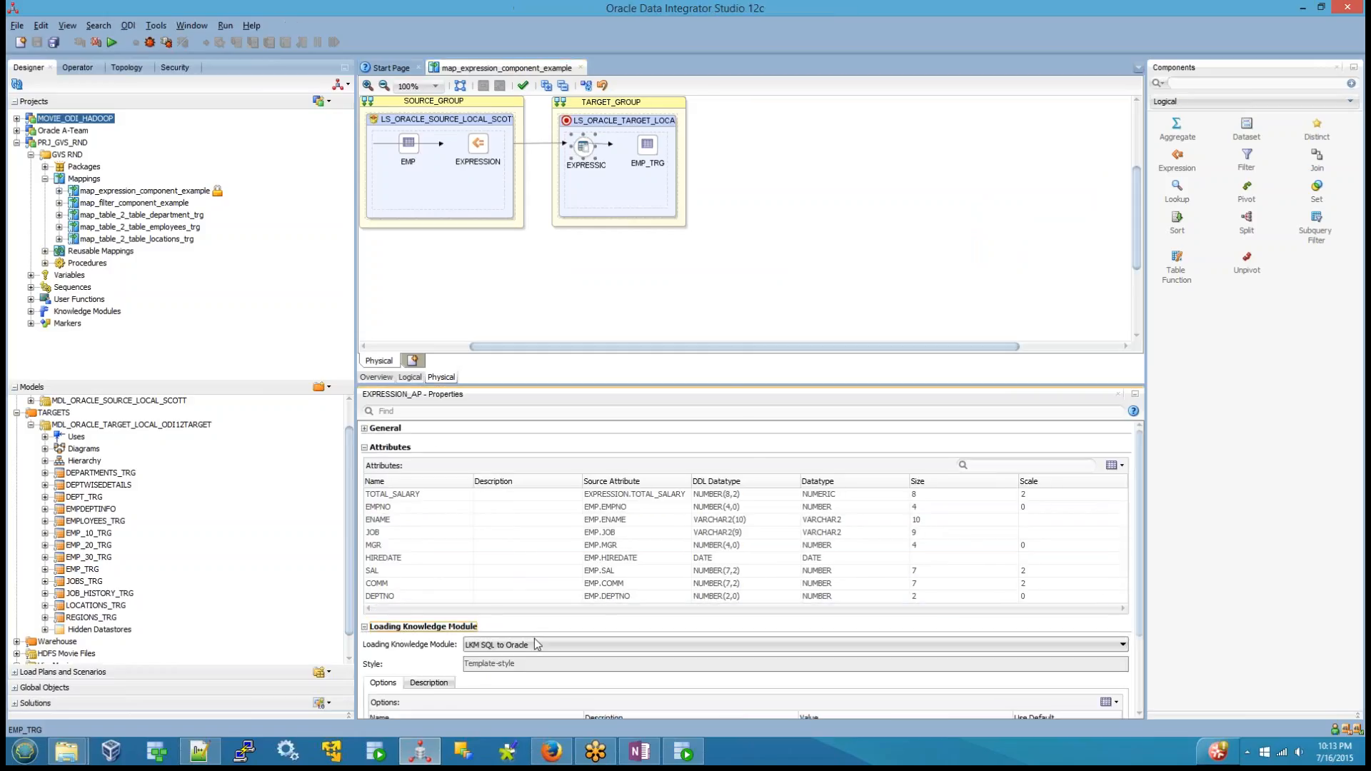
click(365, 448)
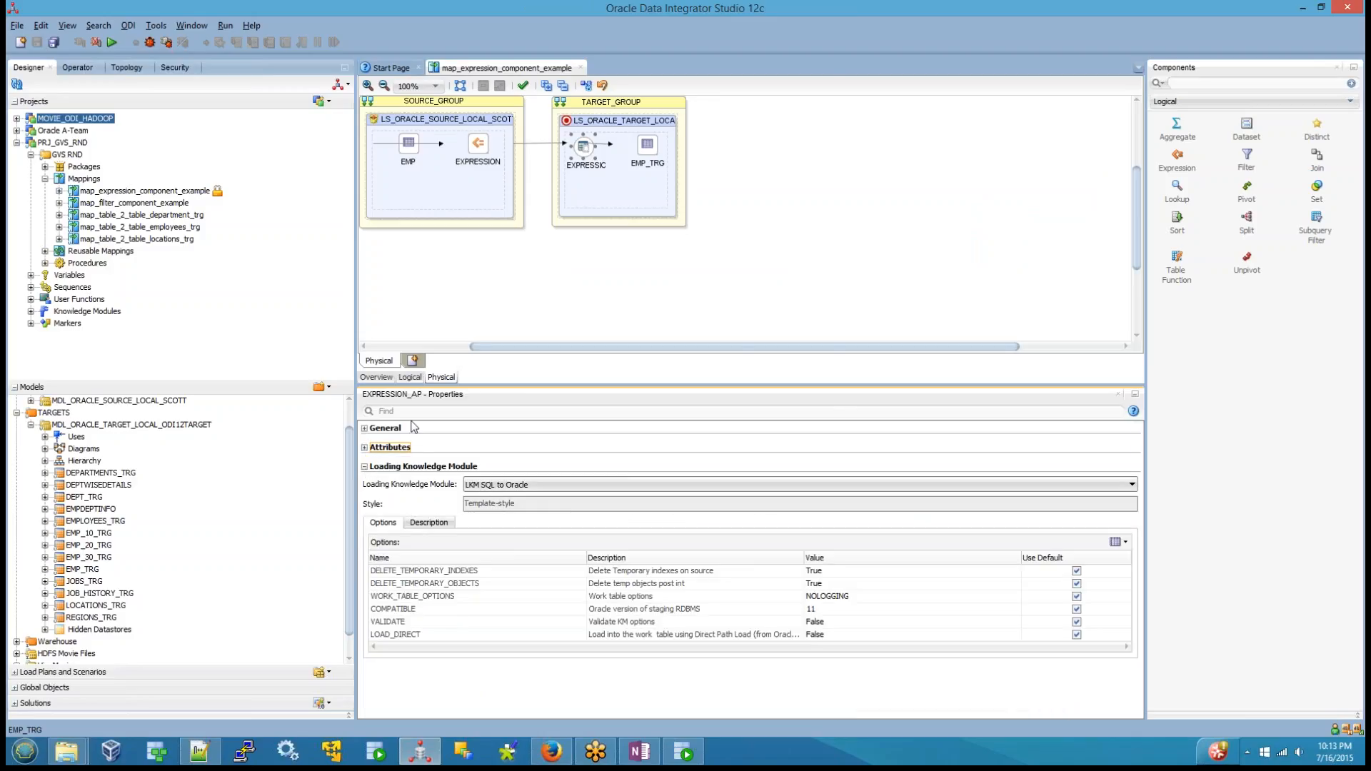
click(1118, 394)
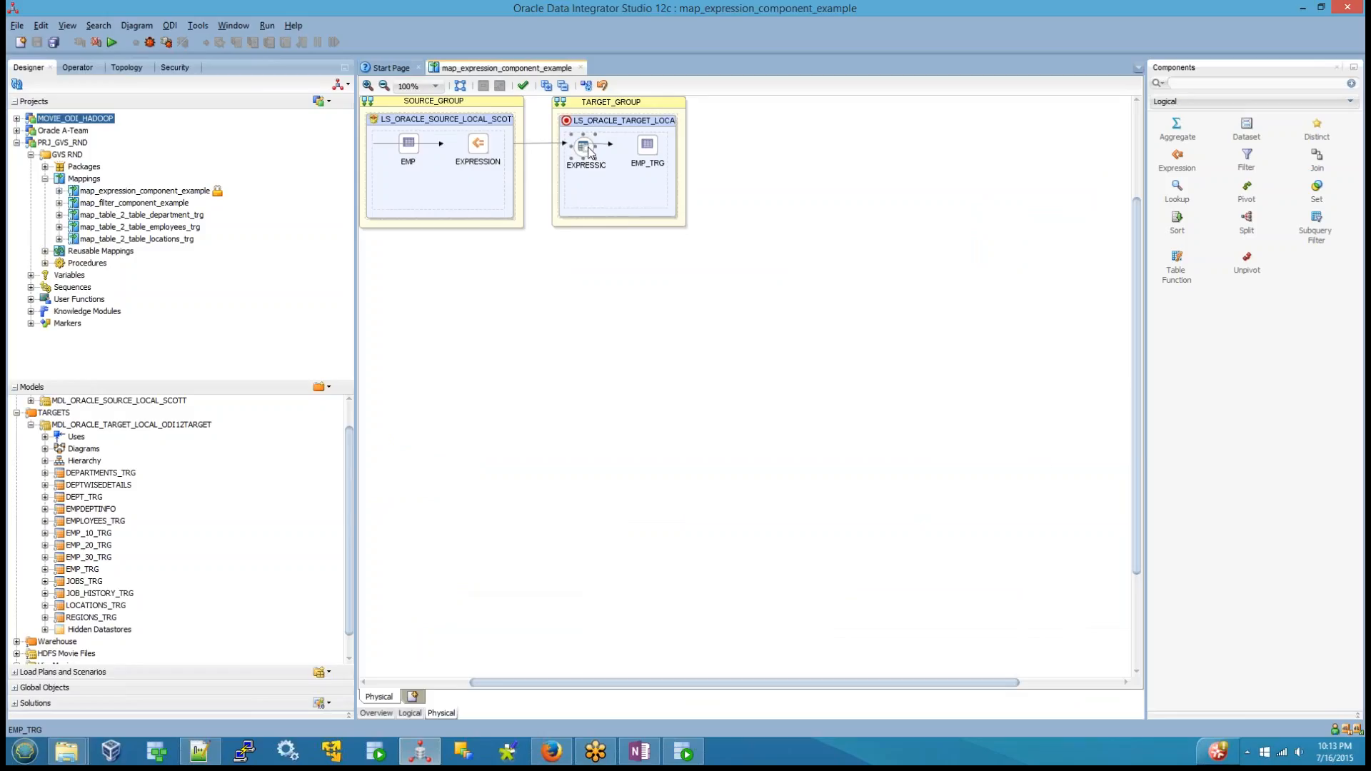
click(65, 27)
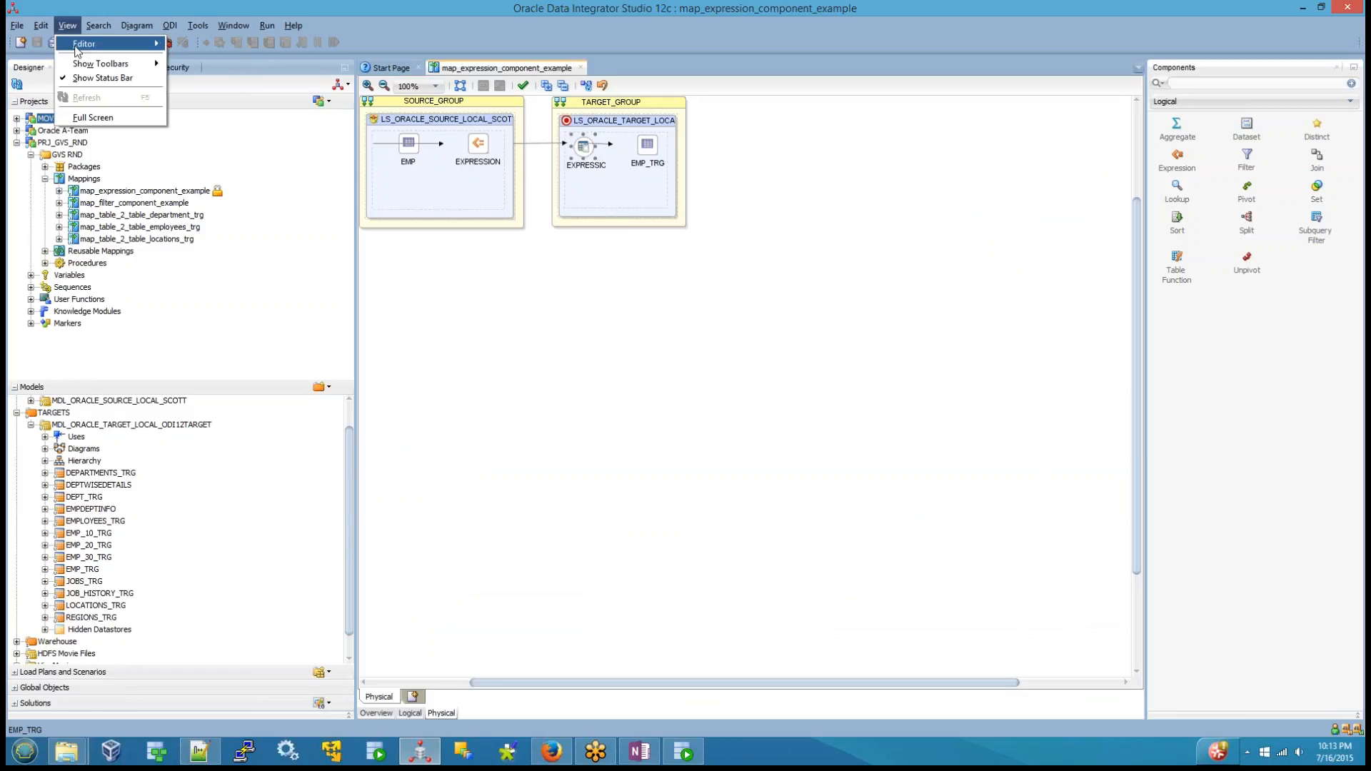
mouse_move(93, 66)
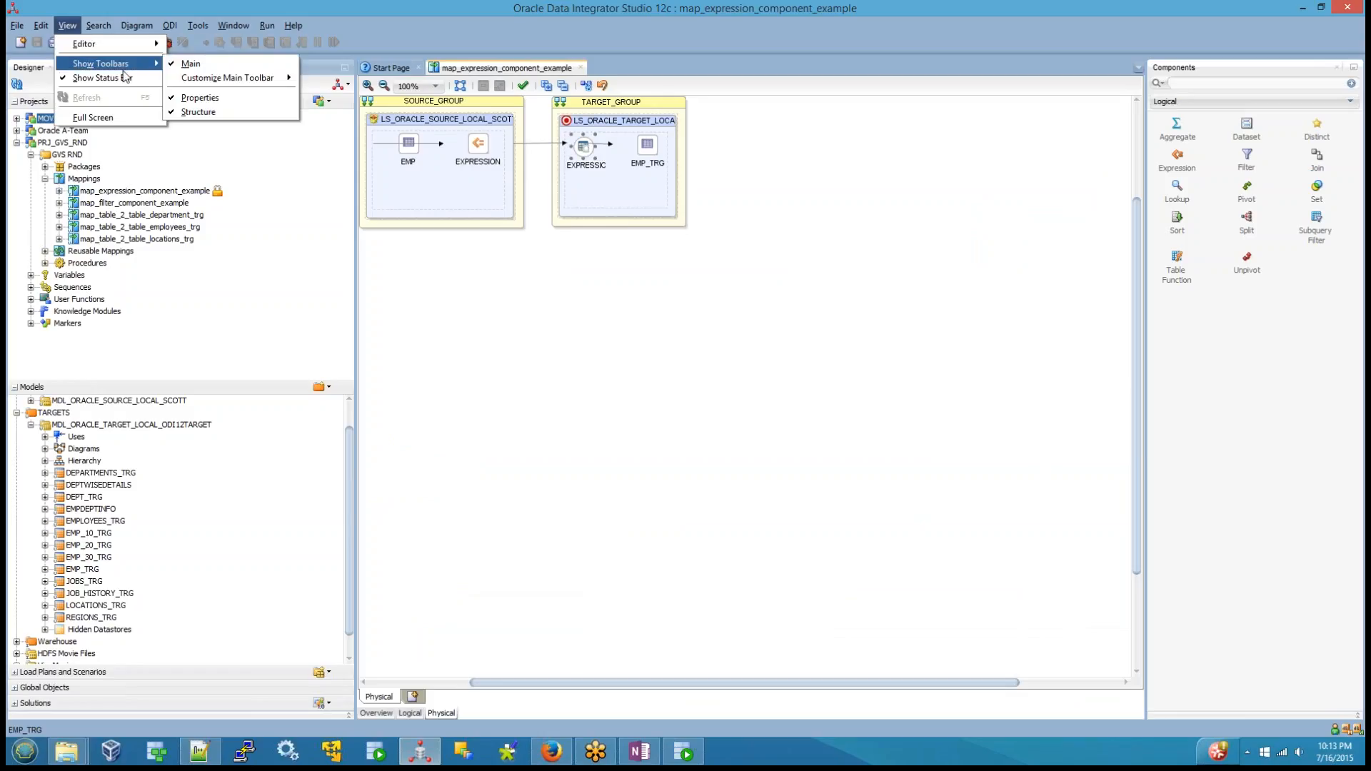
click(203, 97)
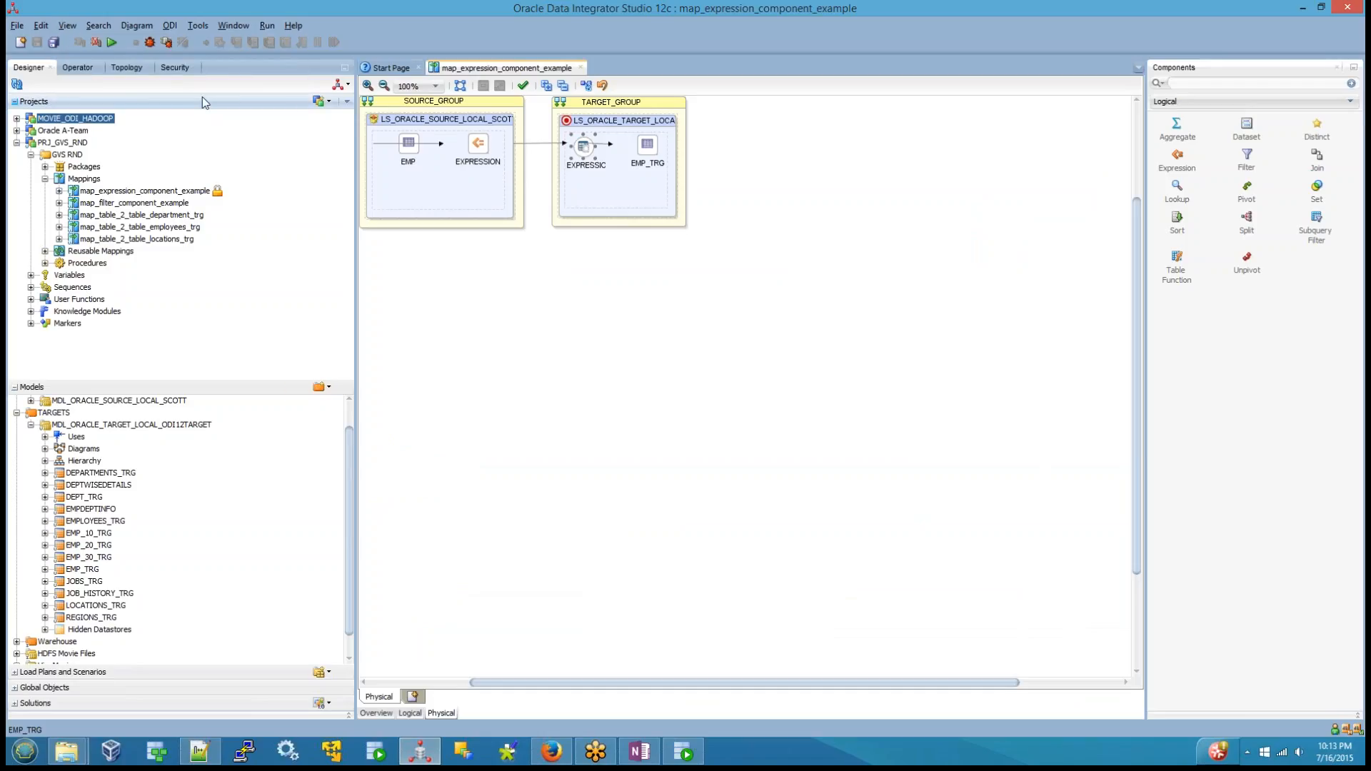
click(67, 25)
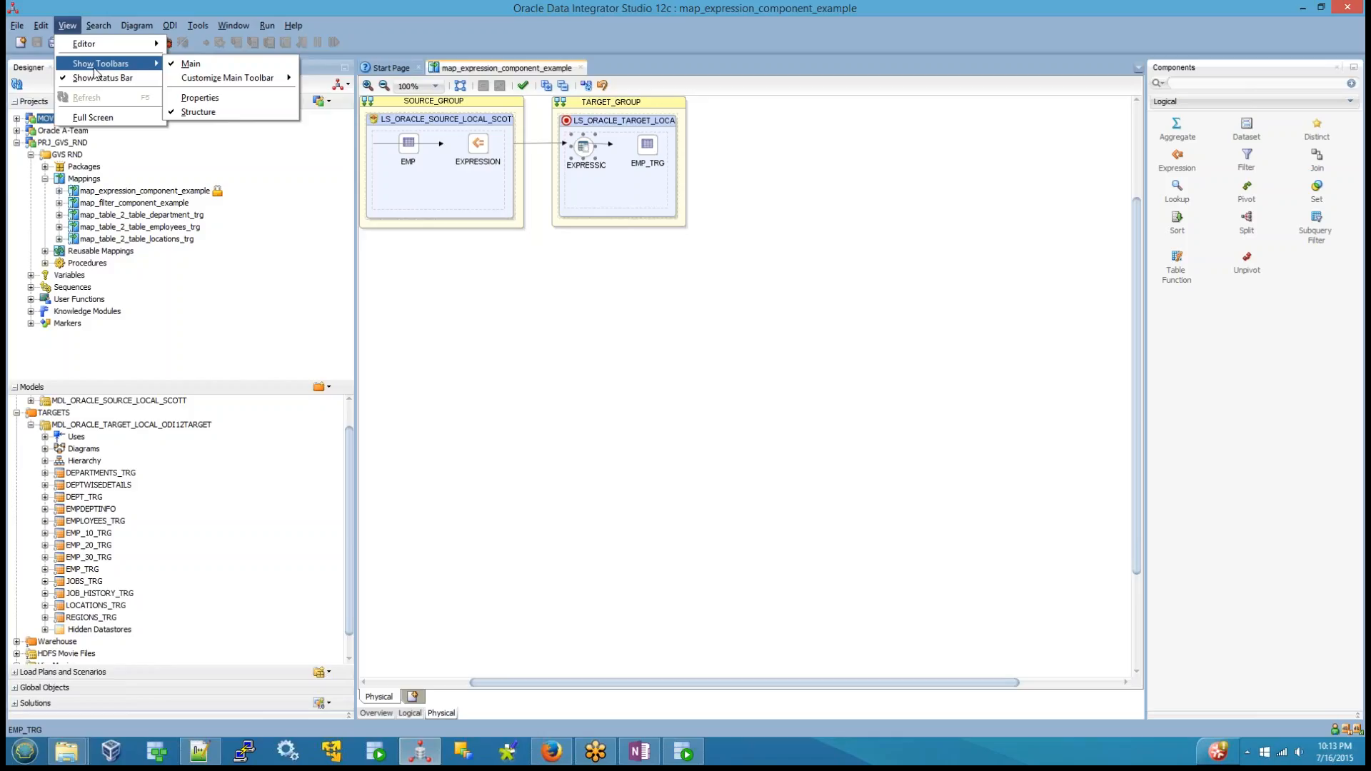
click(225, 98)
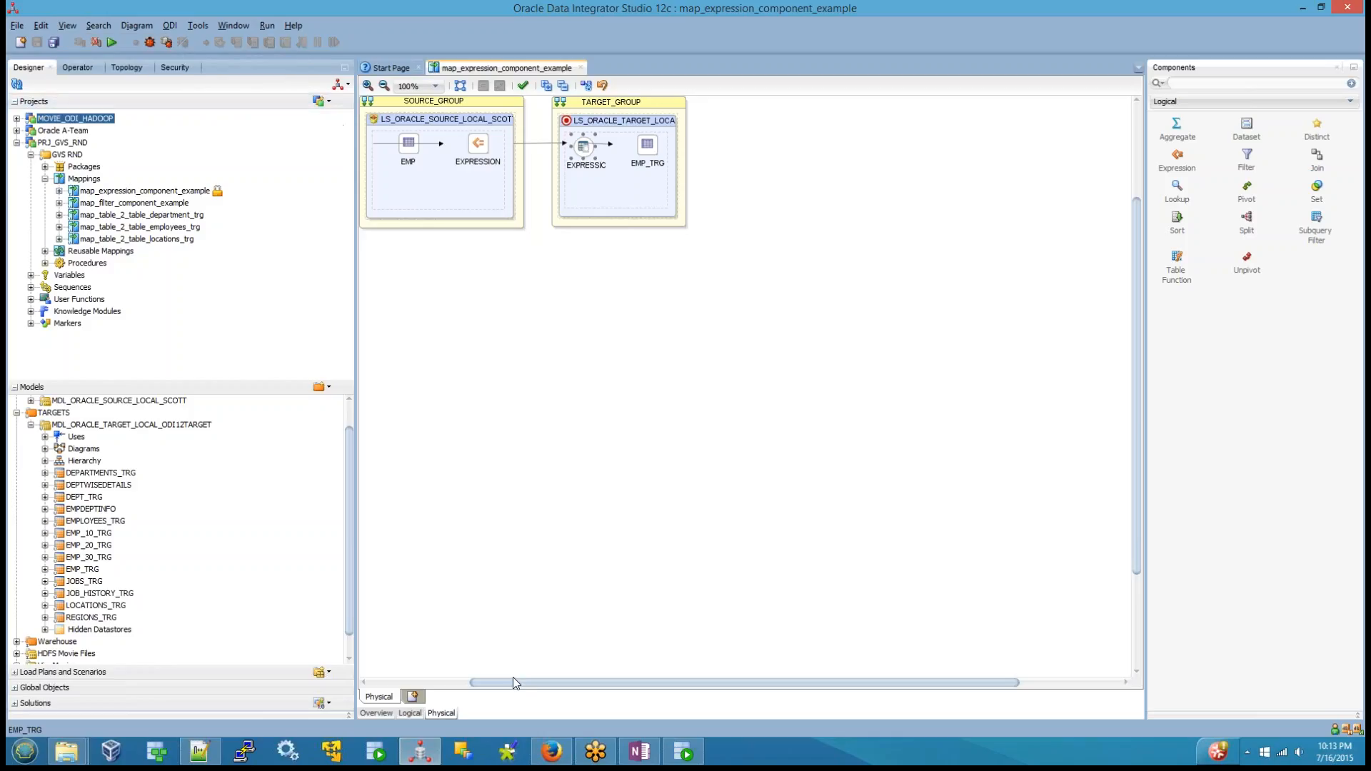
click(198, 27)
mouse_move(227, 33)
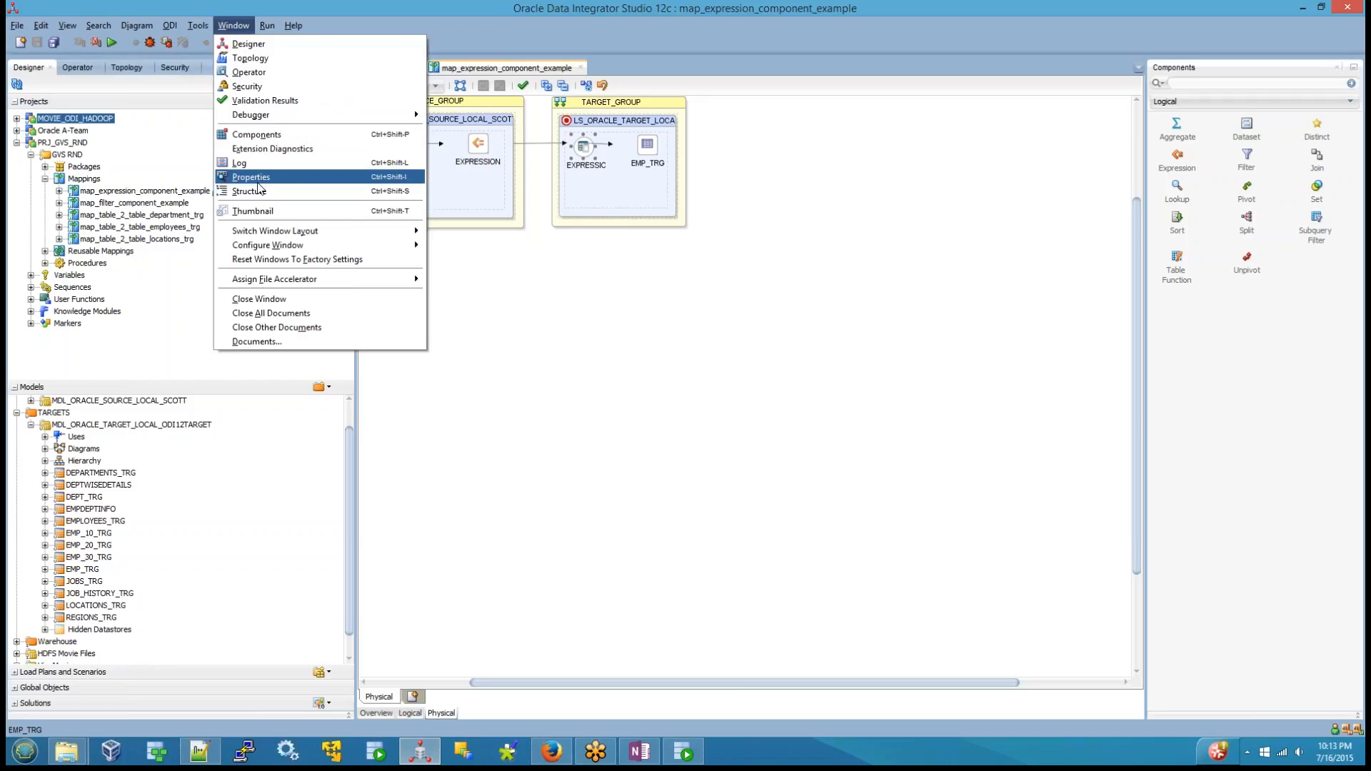
click(254, 178)
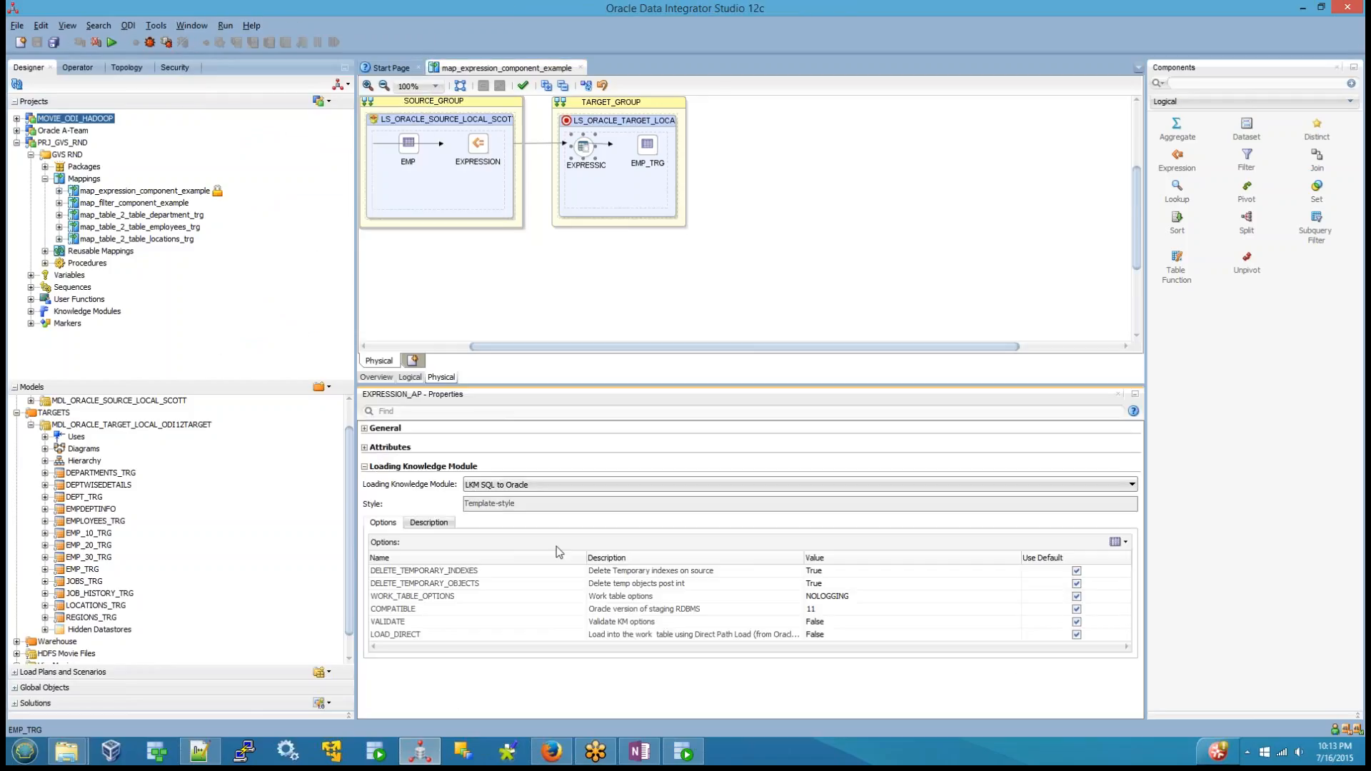
Review EMP_TRG's check knowledge module choices and set its integration knowledge module to IKM SQL Control Append
click(647, 147)
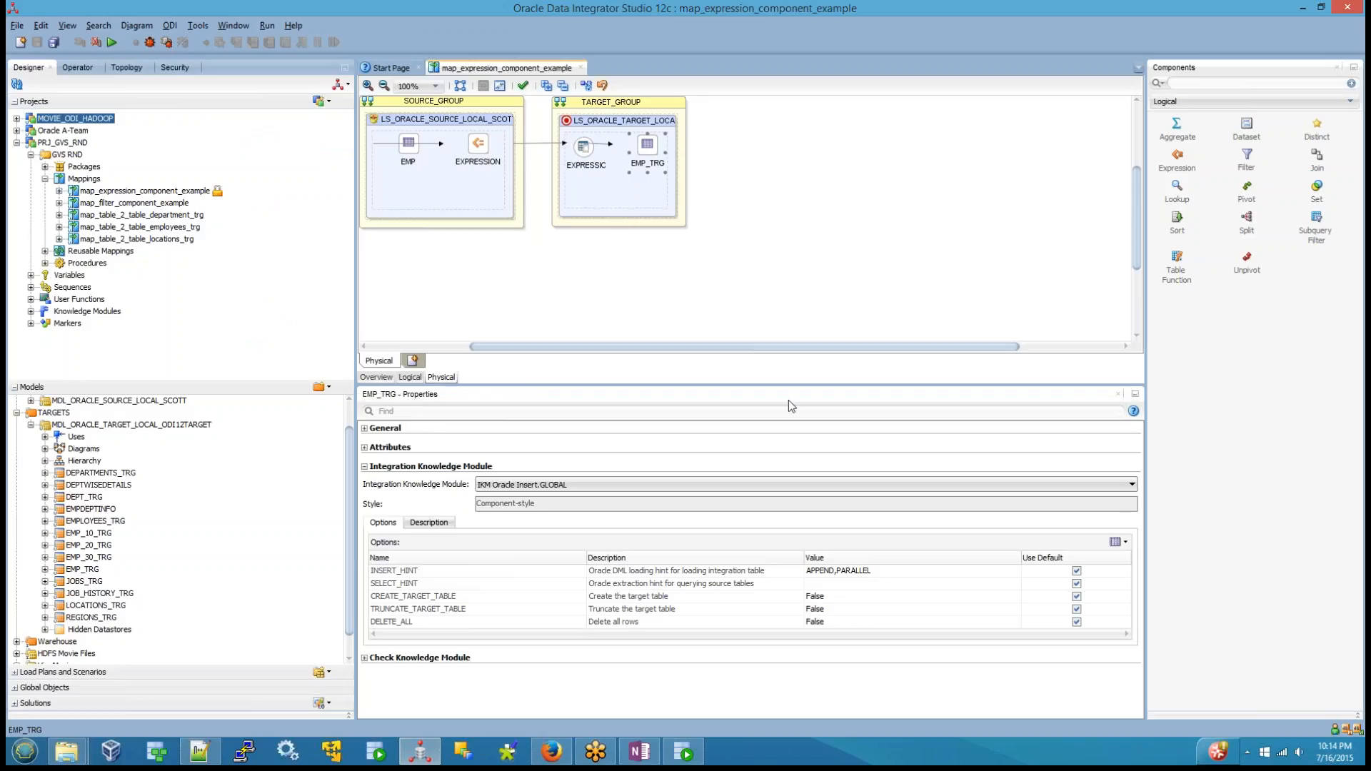
drag(572, 397, 375, 537)
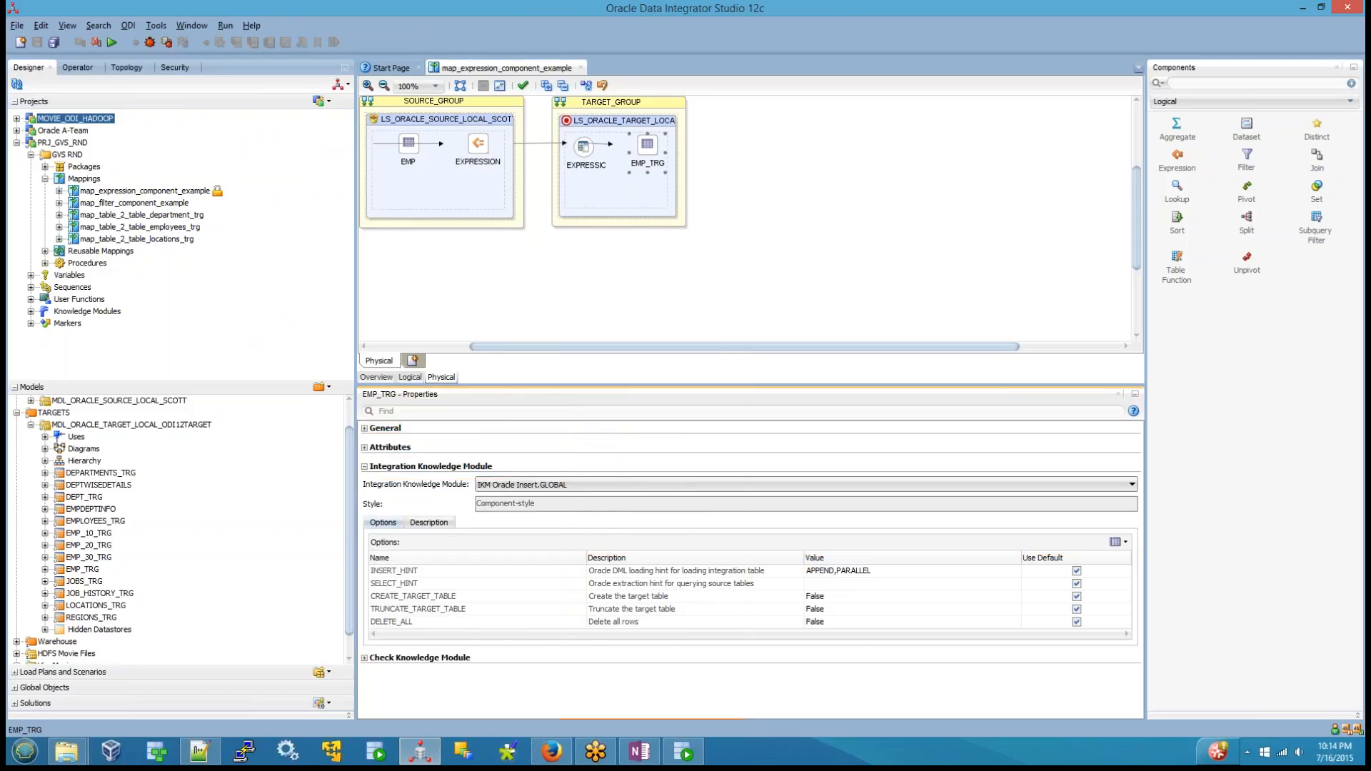
click(364, 467)
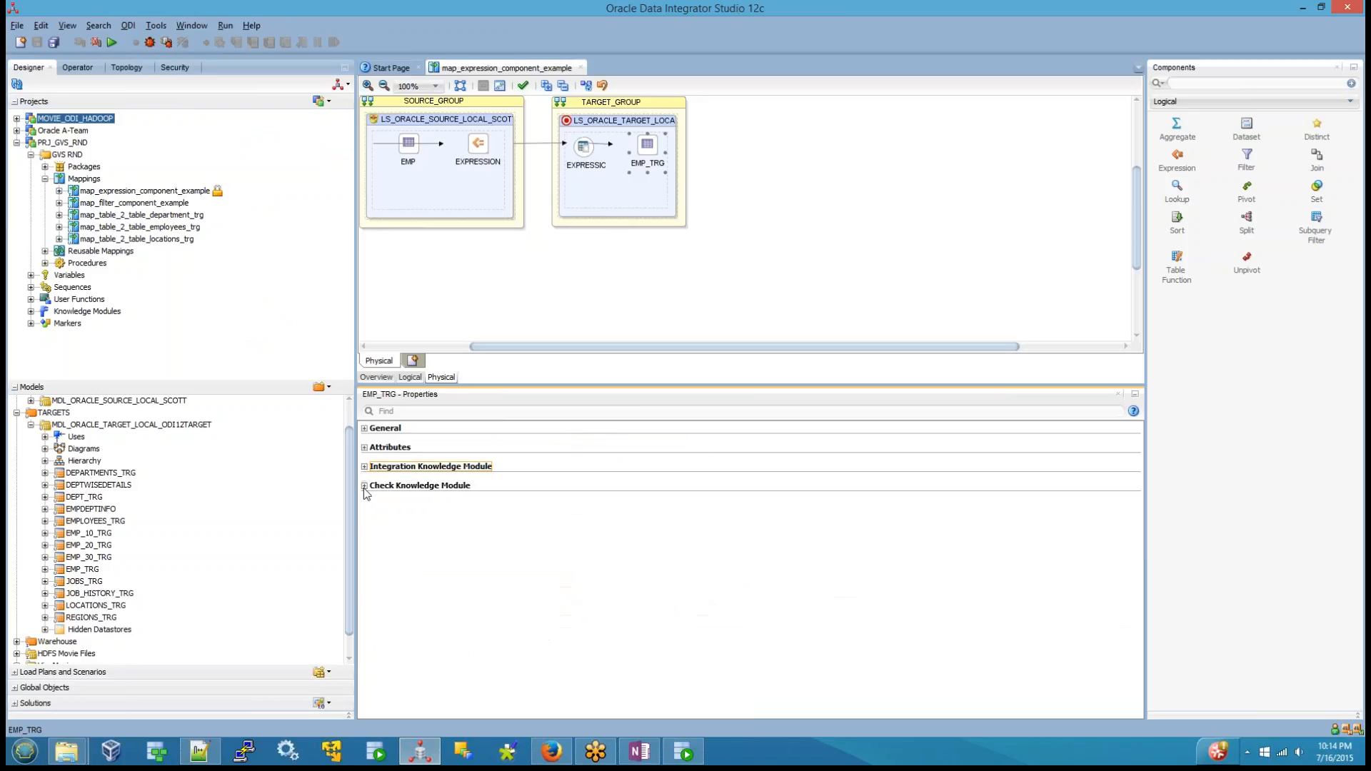
click(364, 485)
click(478, 504)
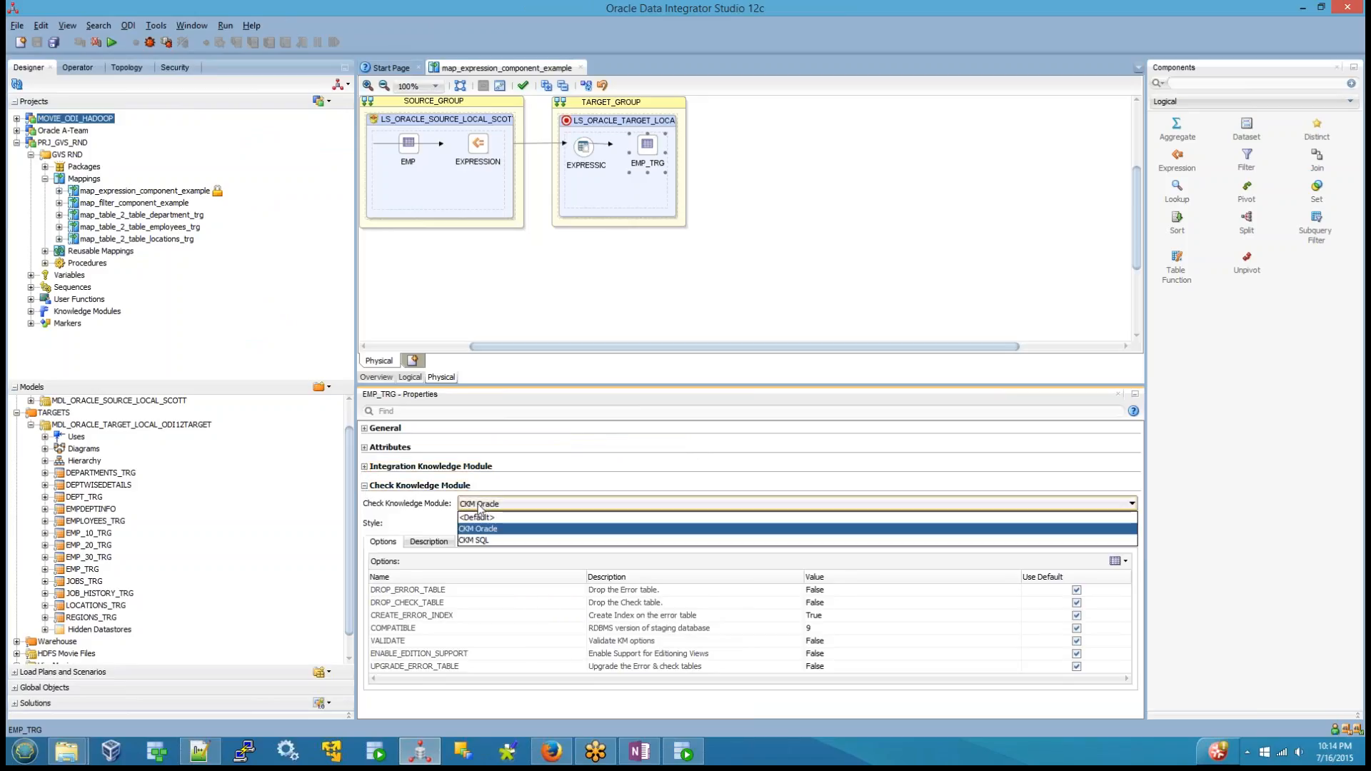
click(478, 505)
click(364, 467)
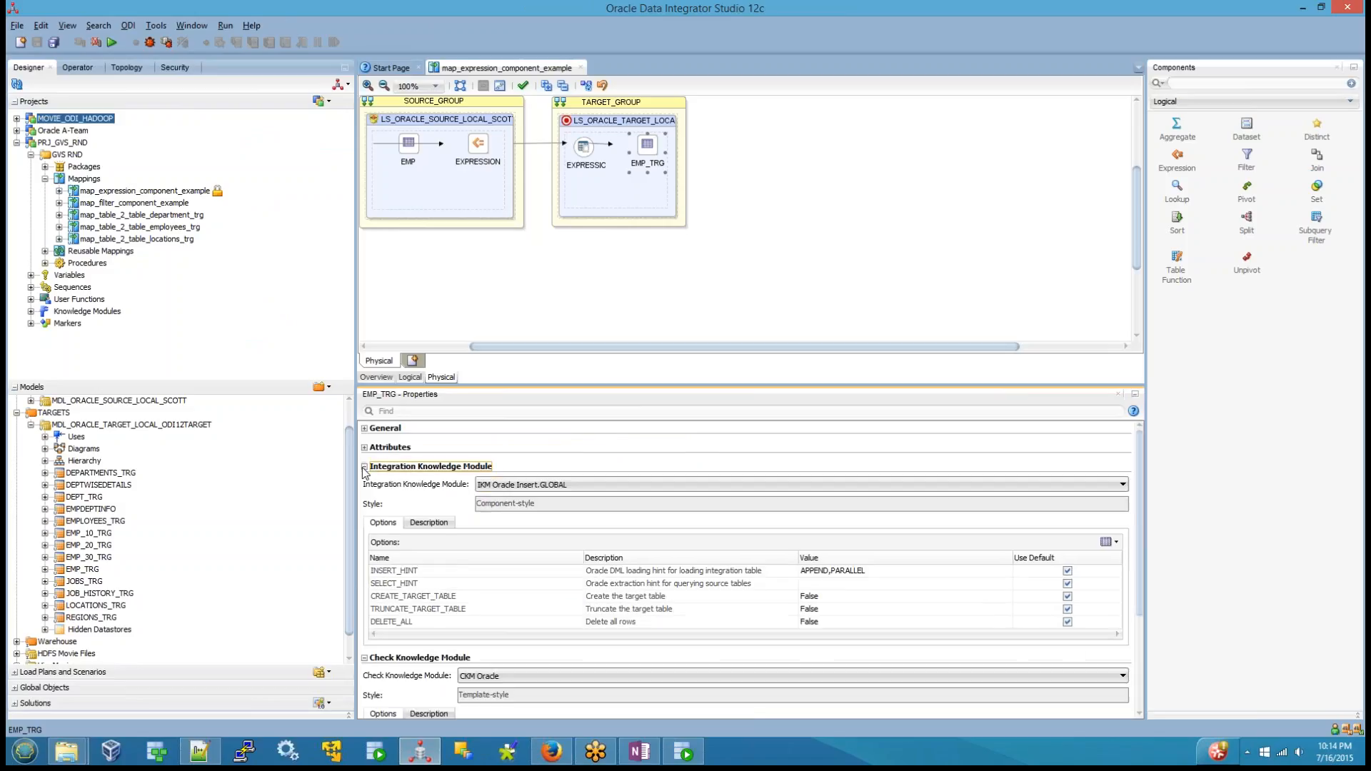
click(503, 491)
click(514, 549)
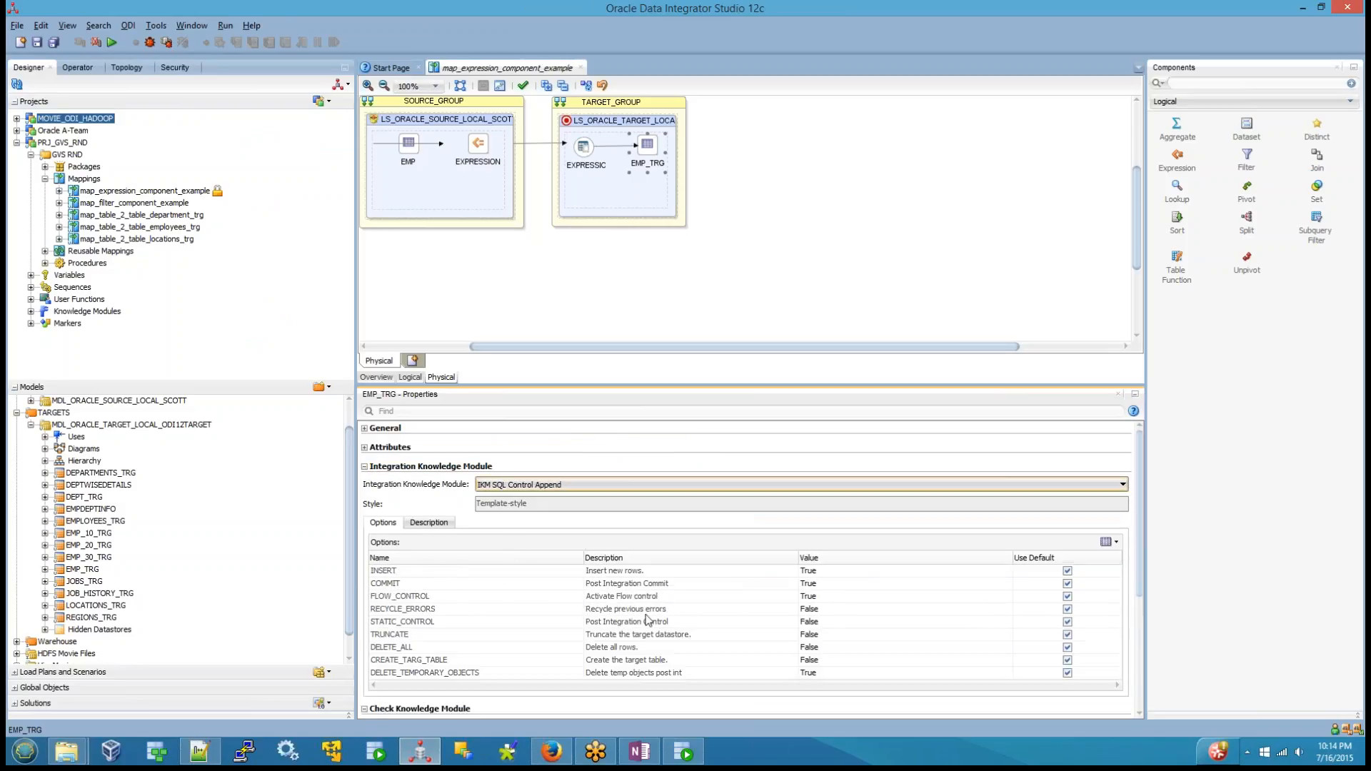
Set the FLOW_CONTROL option of EMP_TRG's integration knowledge module to False
click(857, 596)
click(836, 599)
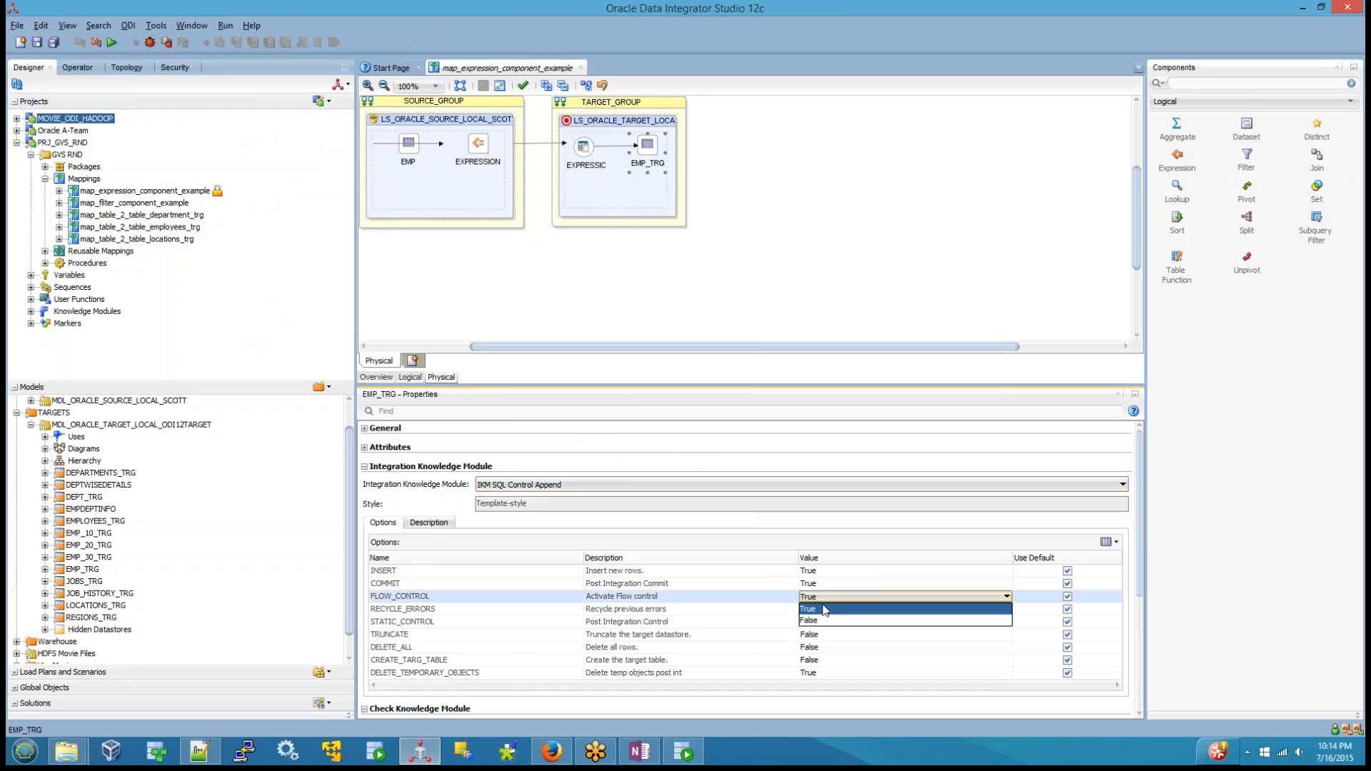
click(821, 619)
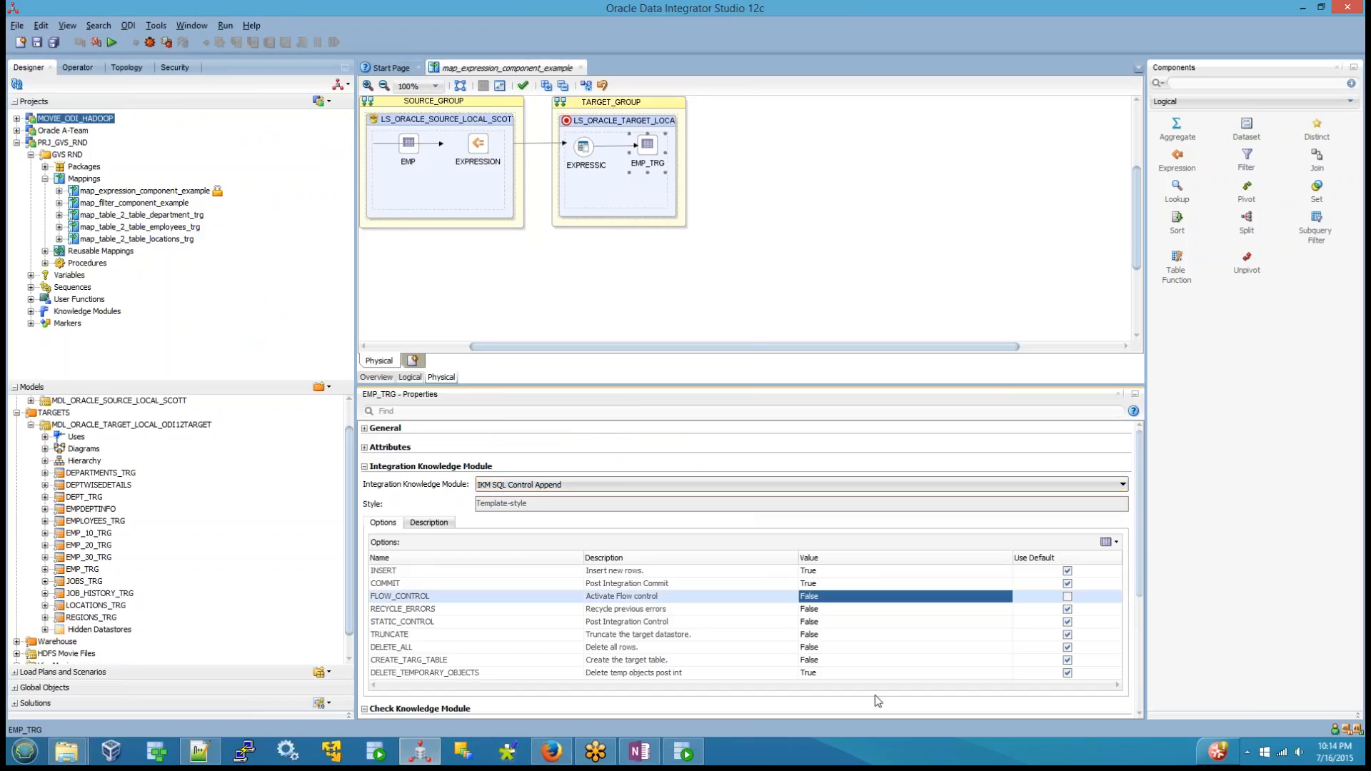
Review the TOTAL_SALARY attribute's expression in the logical design and save the mapping
click(409, 377)
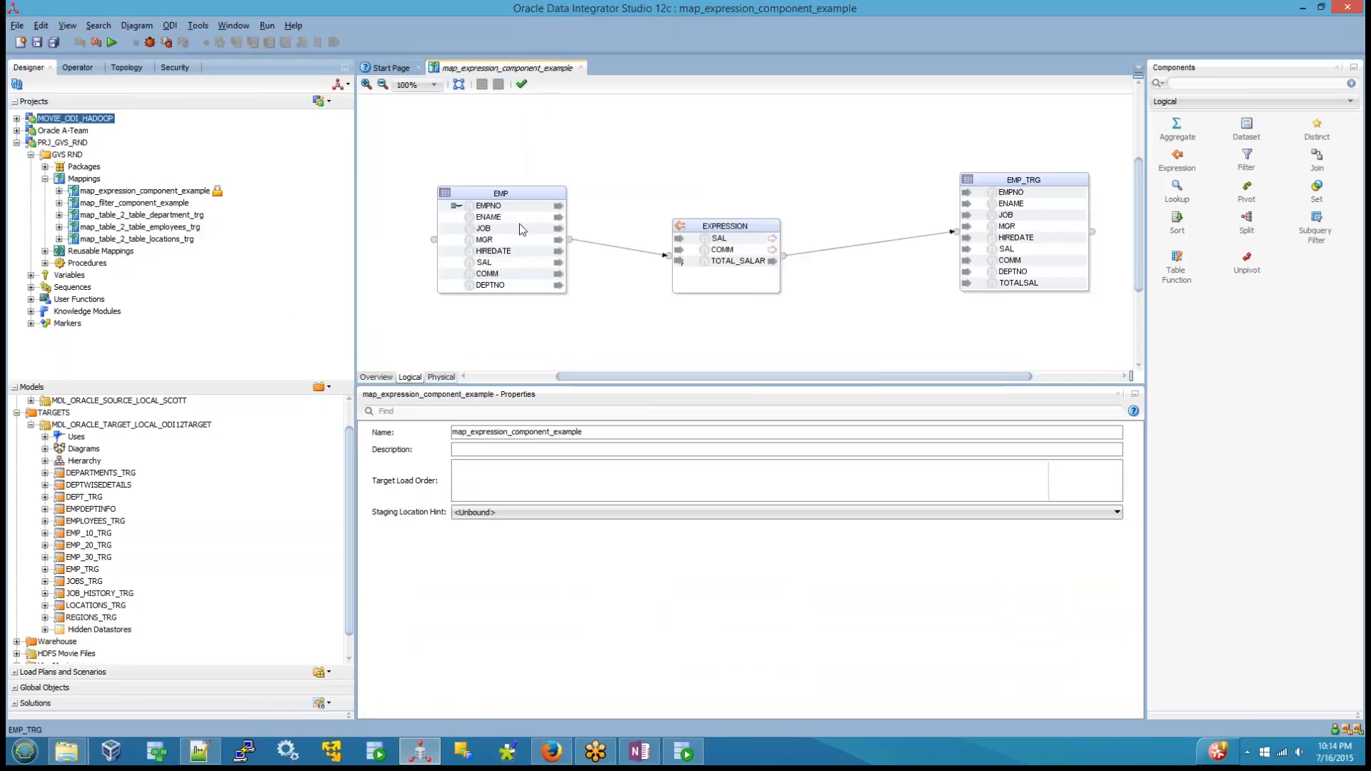
click(731, 261)
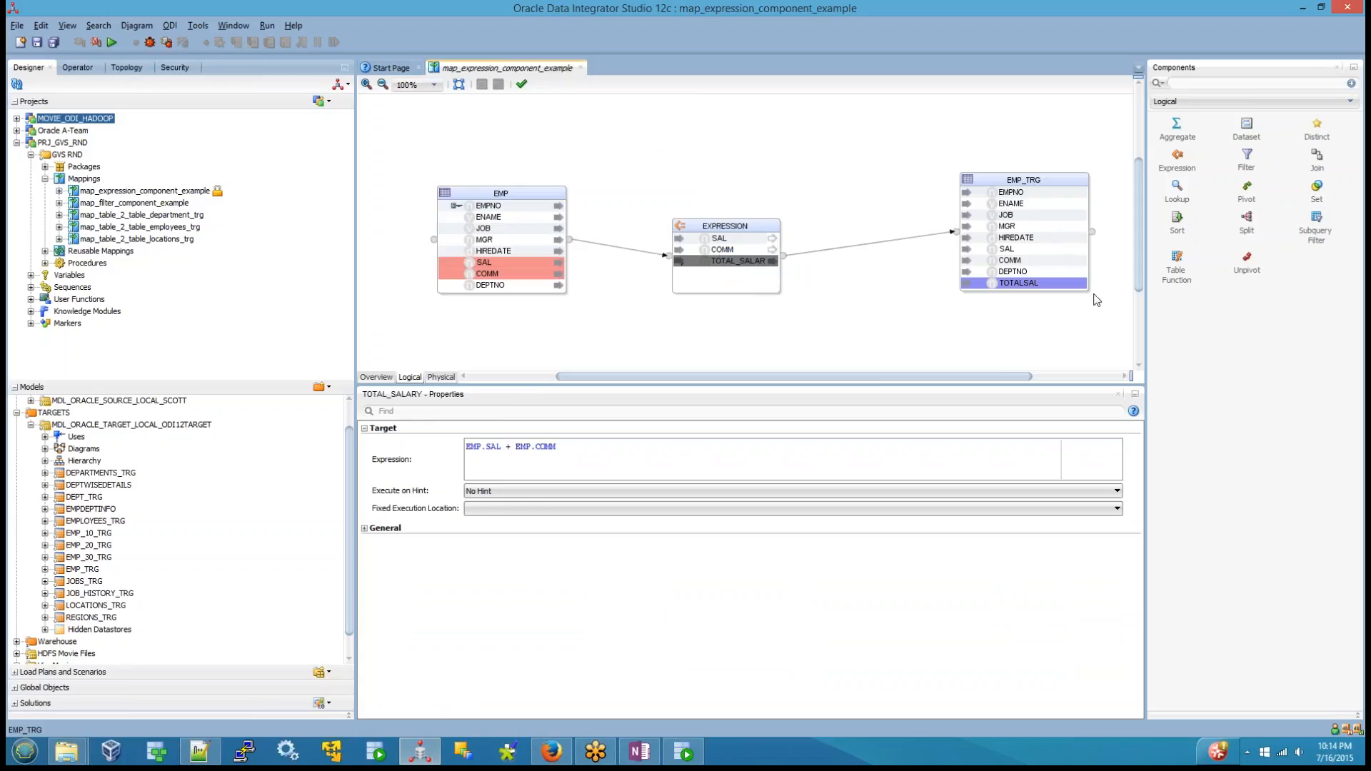
click(36, 42)
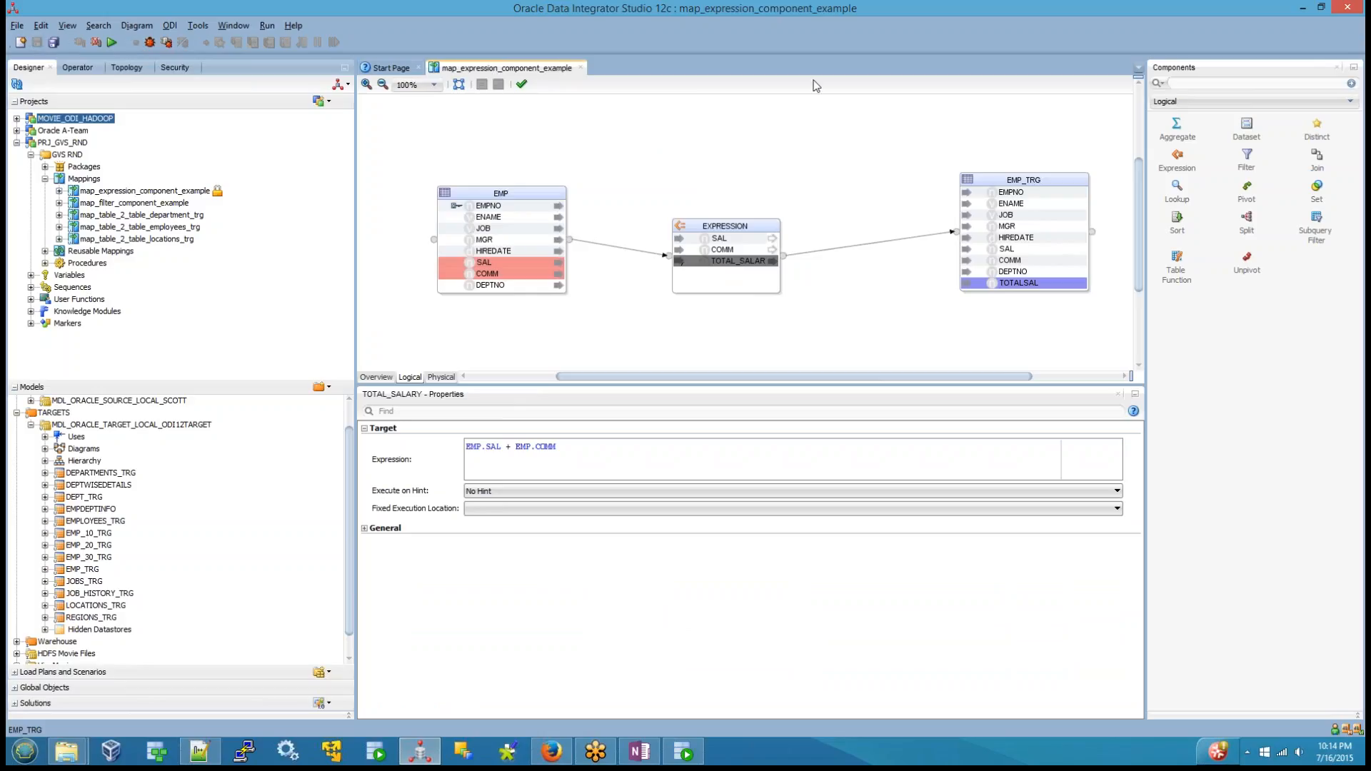
Review EMP_TRG's general properties and integration knowledge module options in the physical design
click(999, 180)
click(443, 378)
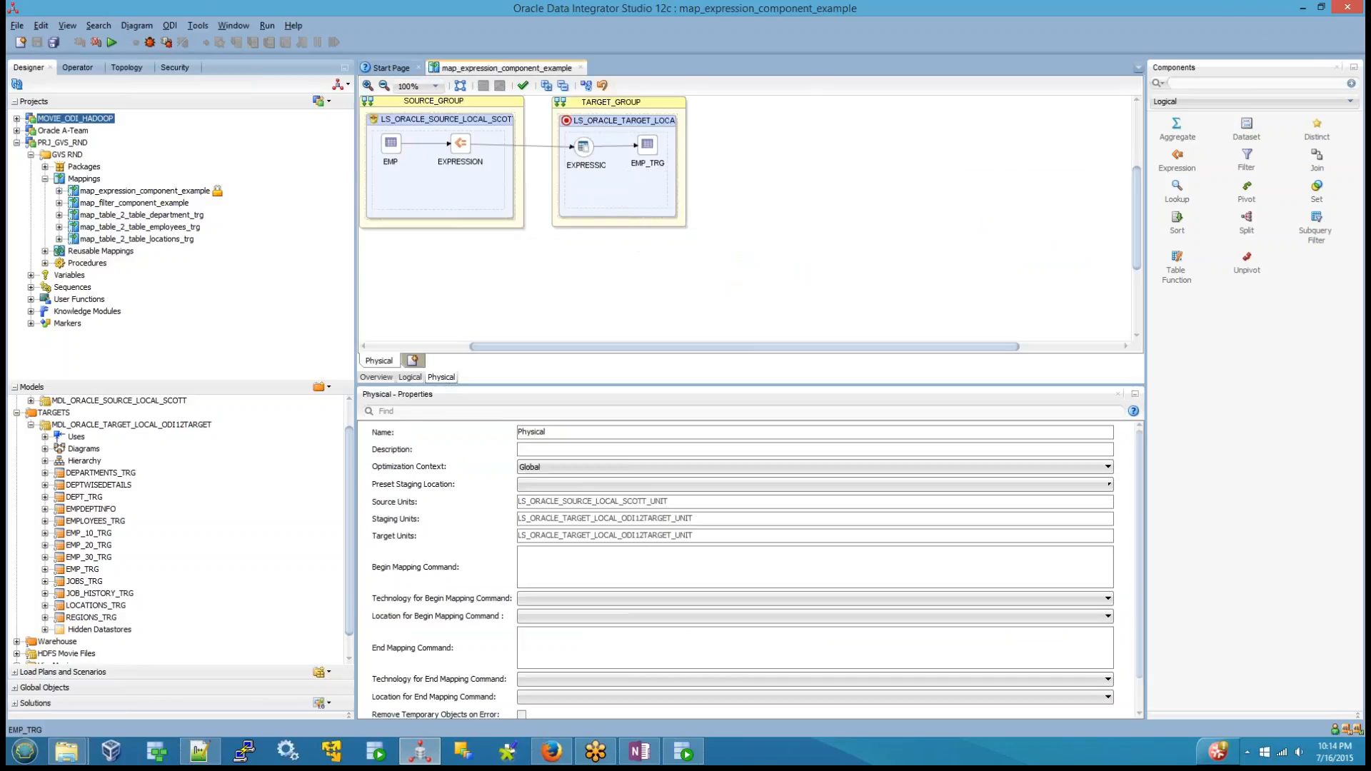
click(657, 148)
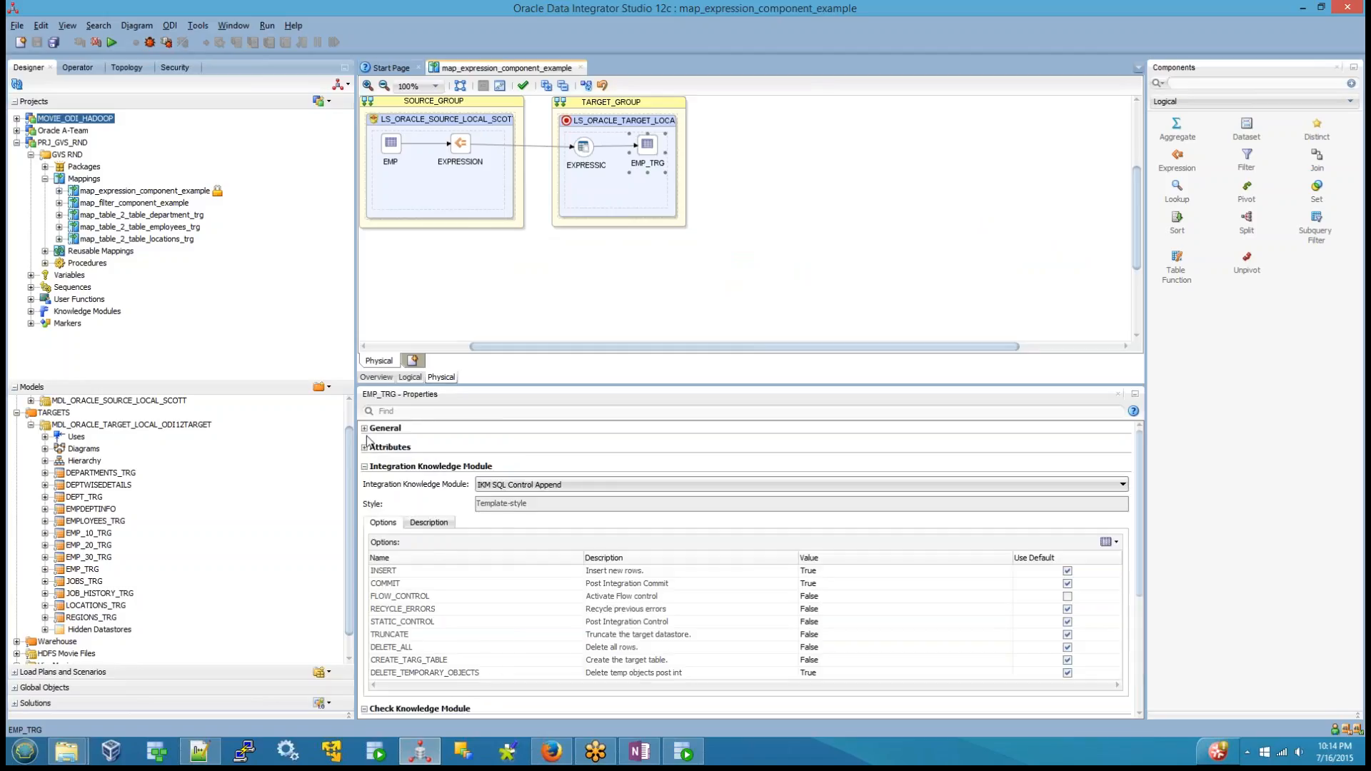
click(365, 428)
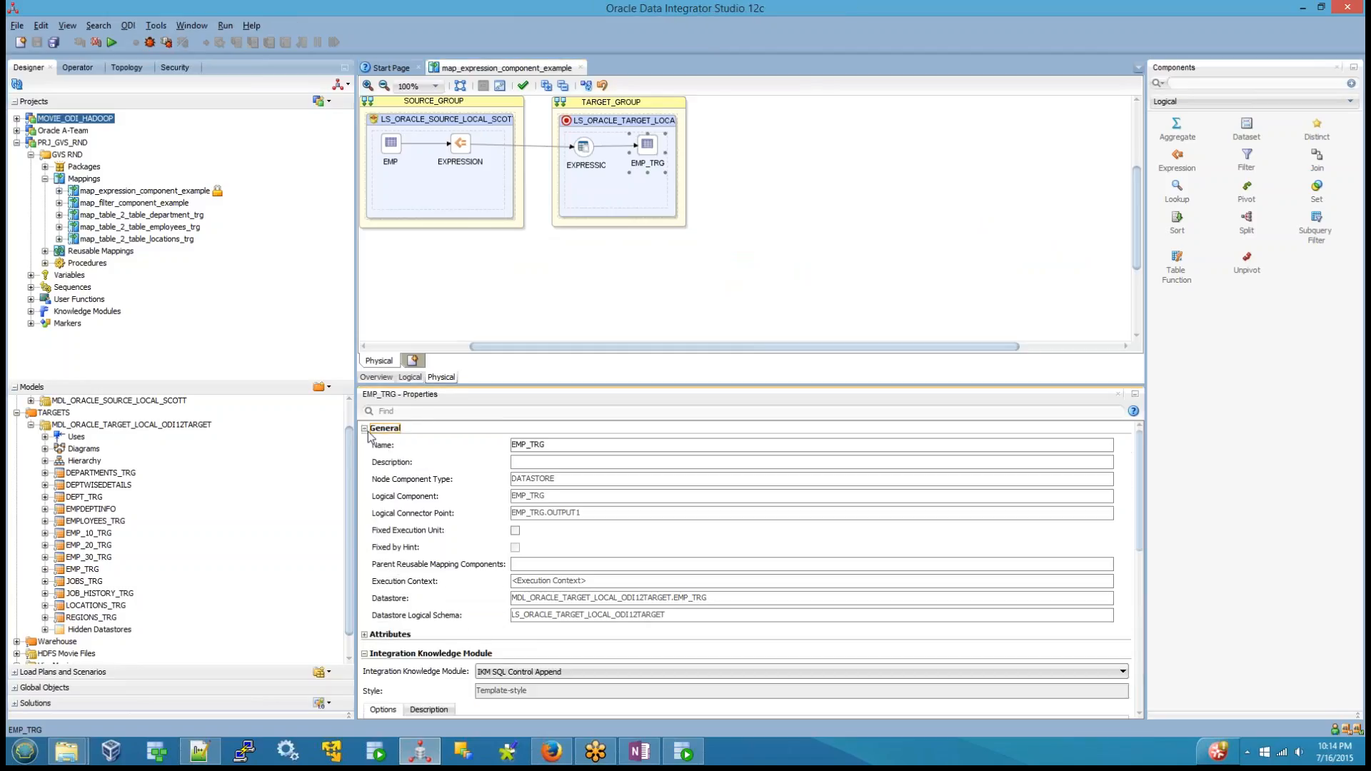
click(365, 429)
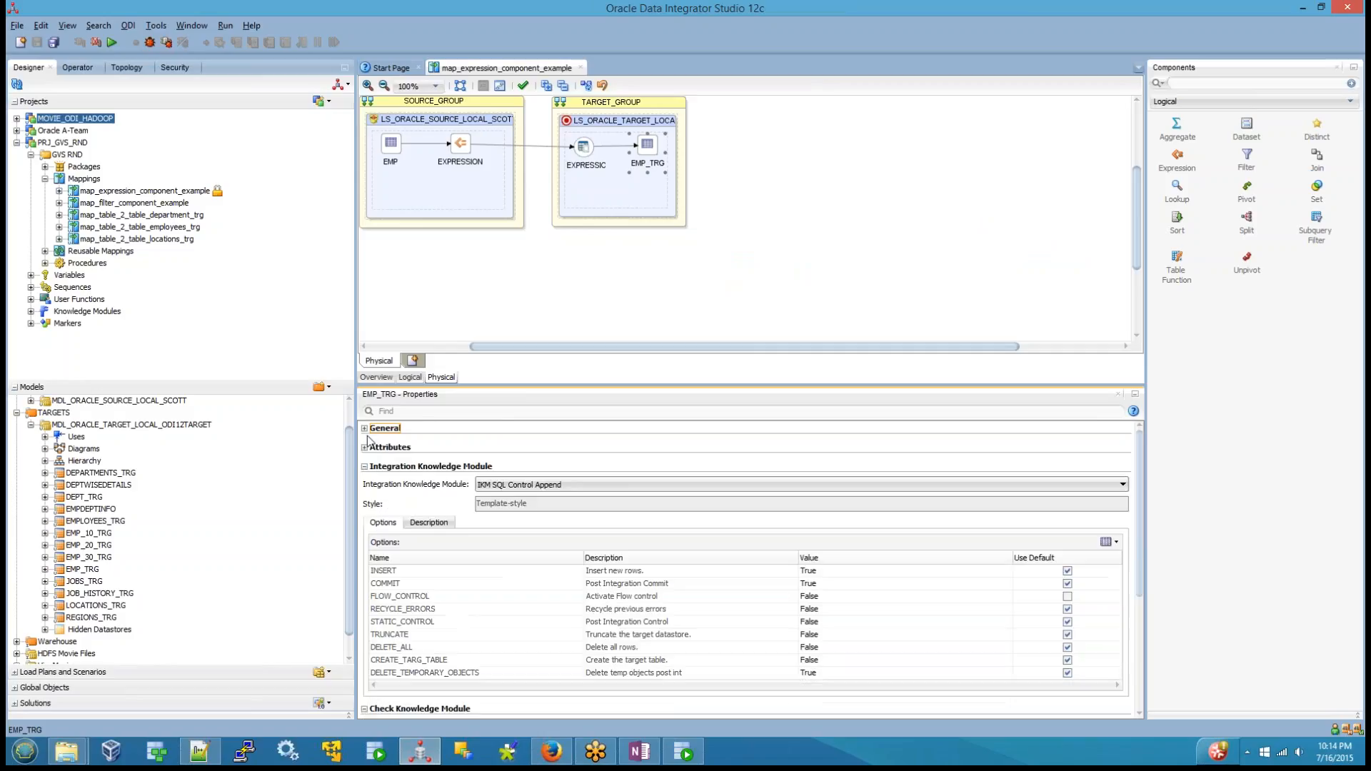
Review the attribute list of the EMP_TRG target in the physical design and collapse it again
click(364, 448)
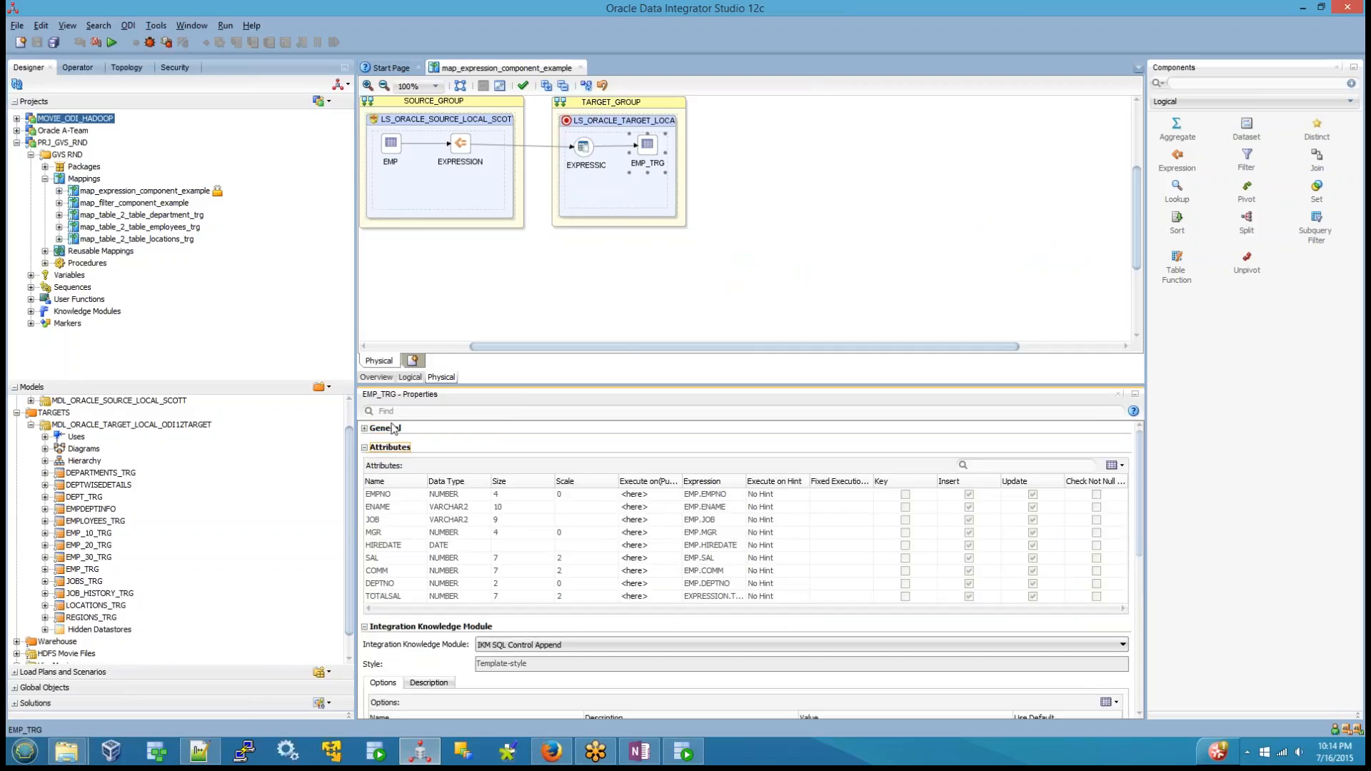
click(365, 448)
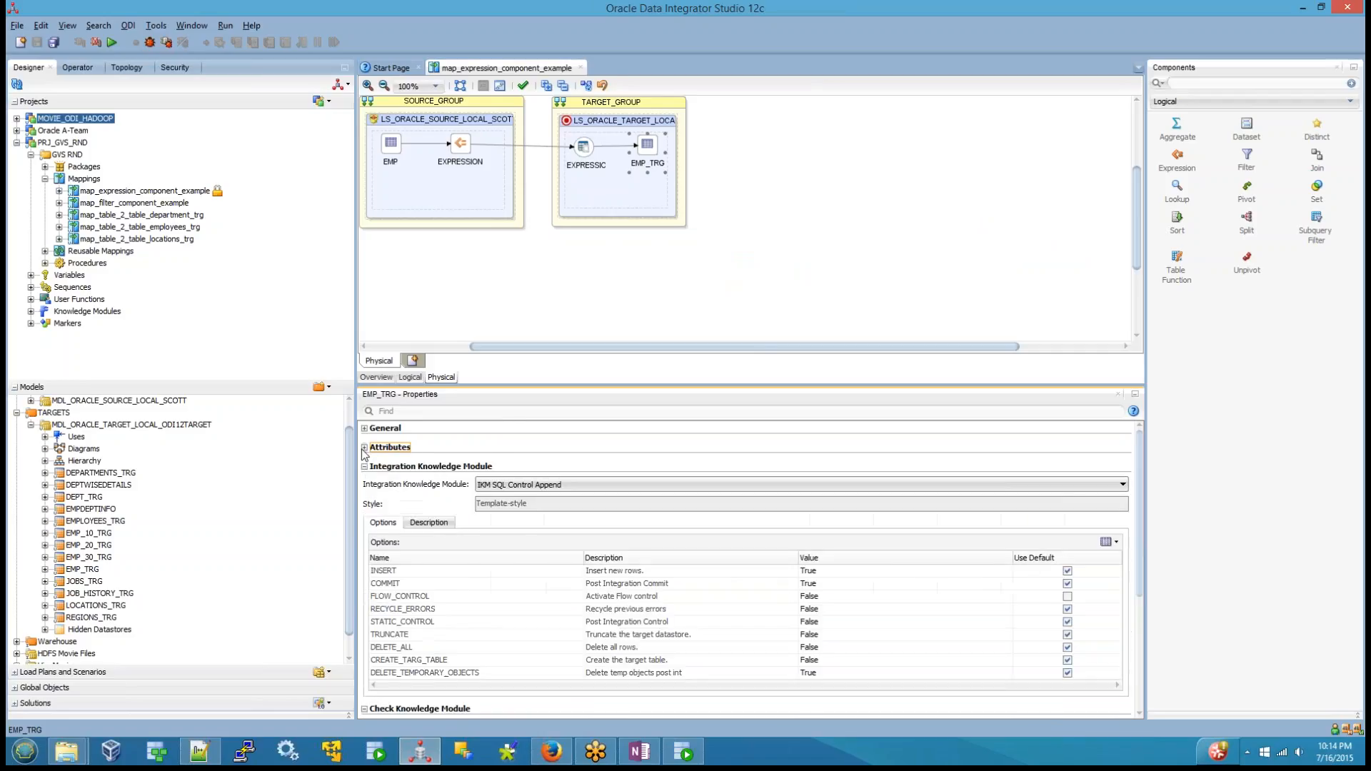
In the logical design, move the EXPRESSION component lower between EMP and EMP_TRG and check the ENAME attribute mapping
click(410, 378)
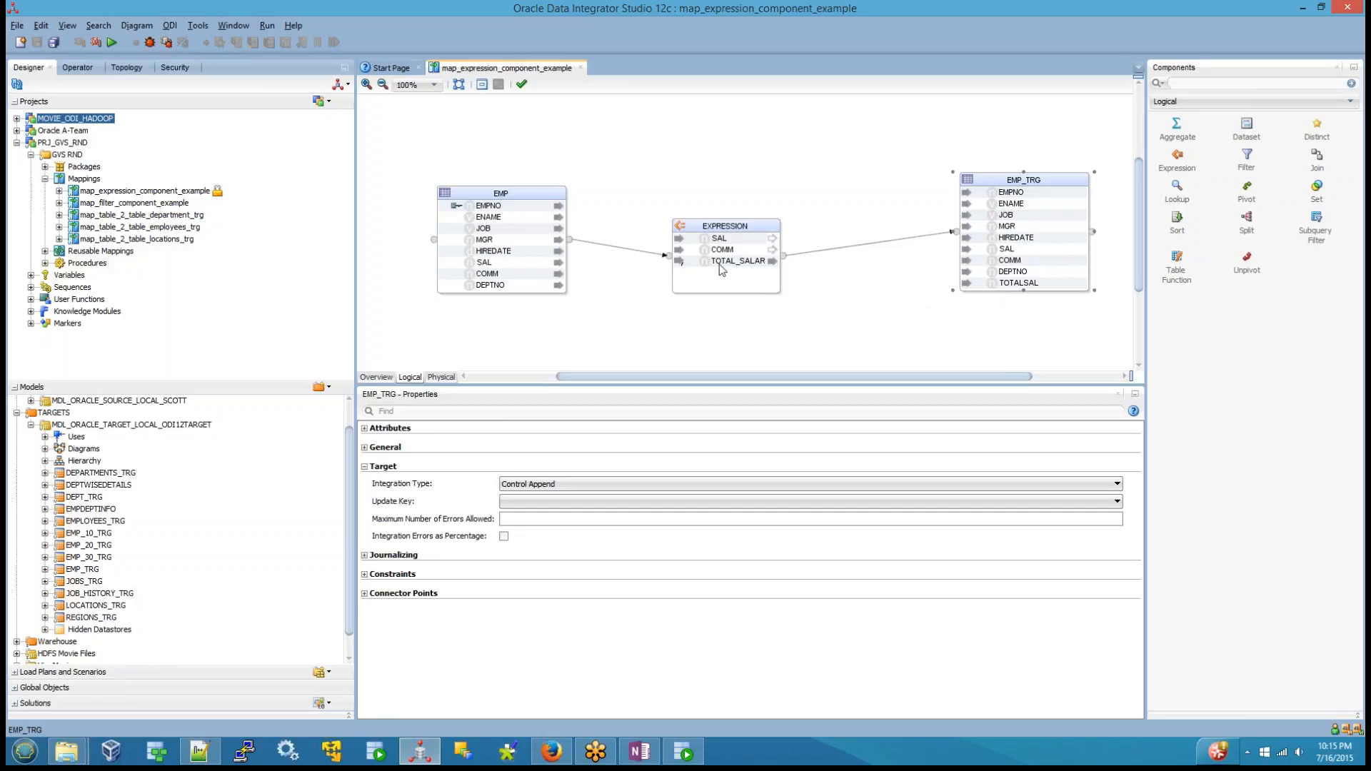
drag(720, 268, 741, 320)
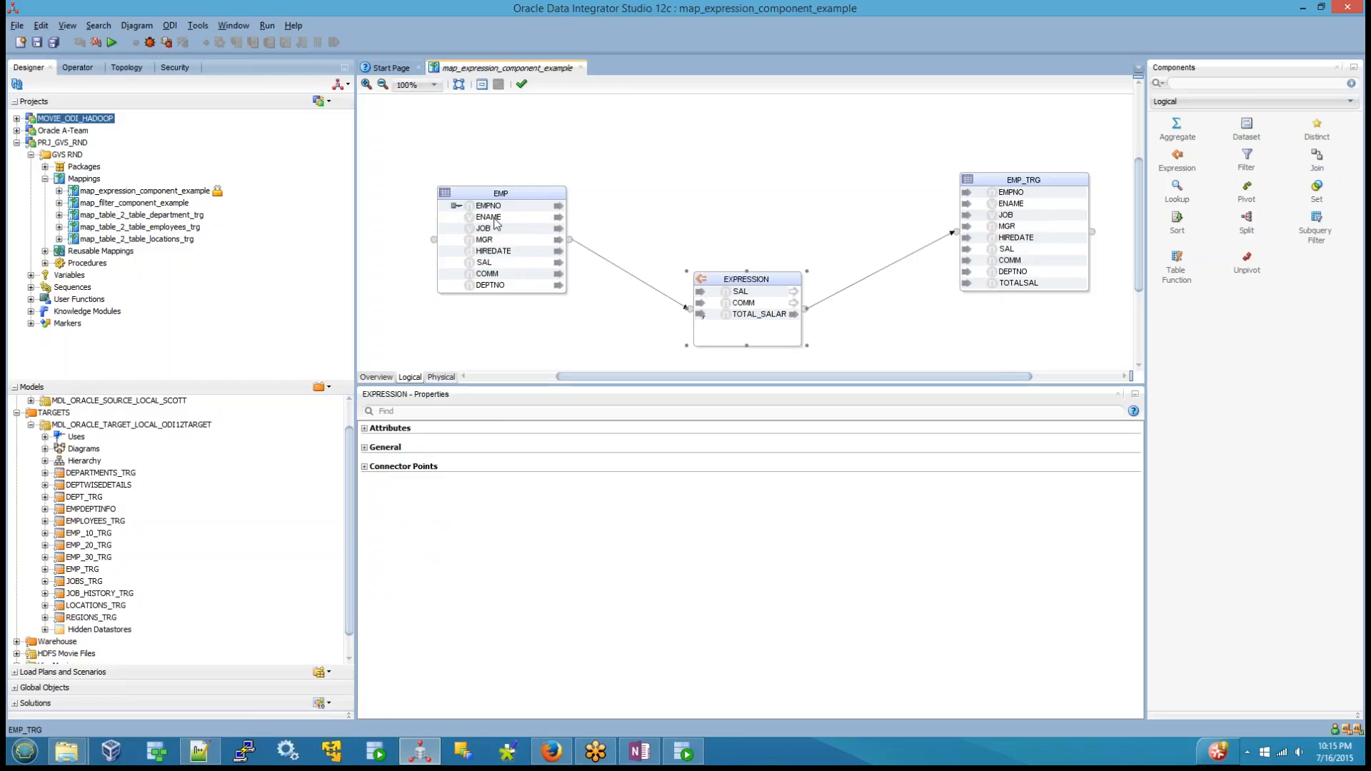
click(496, 220)
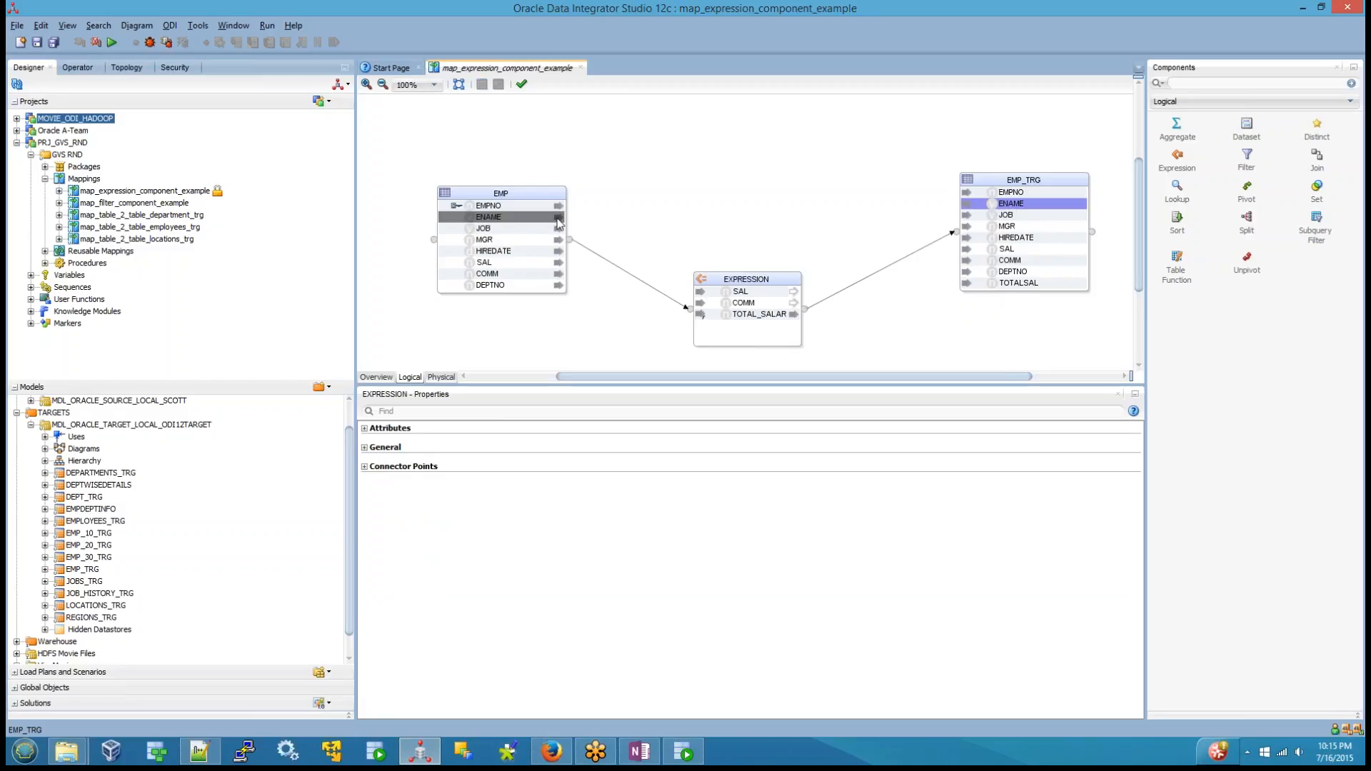
click(1019, 207)
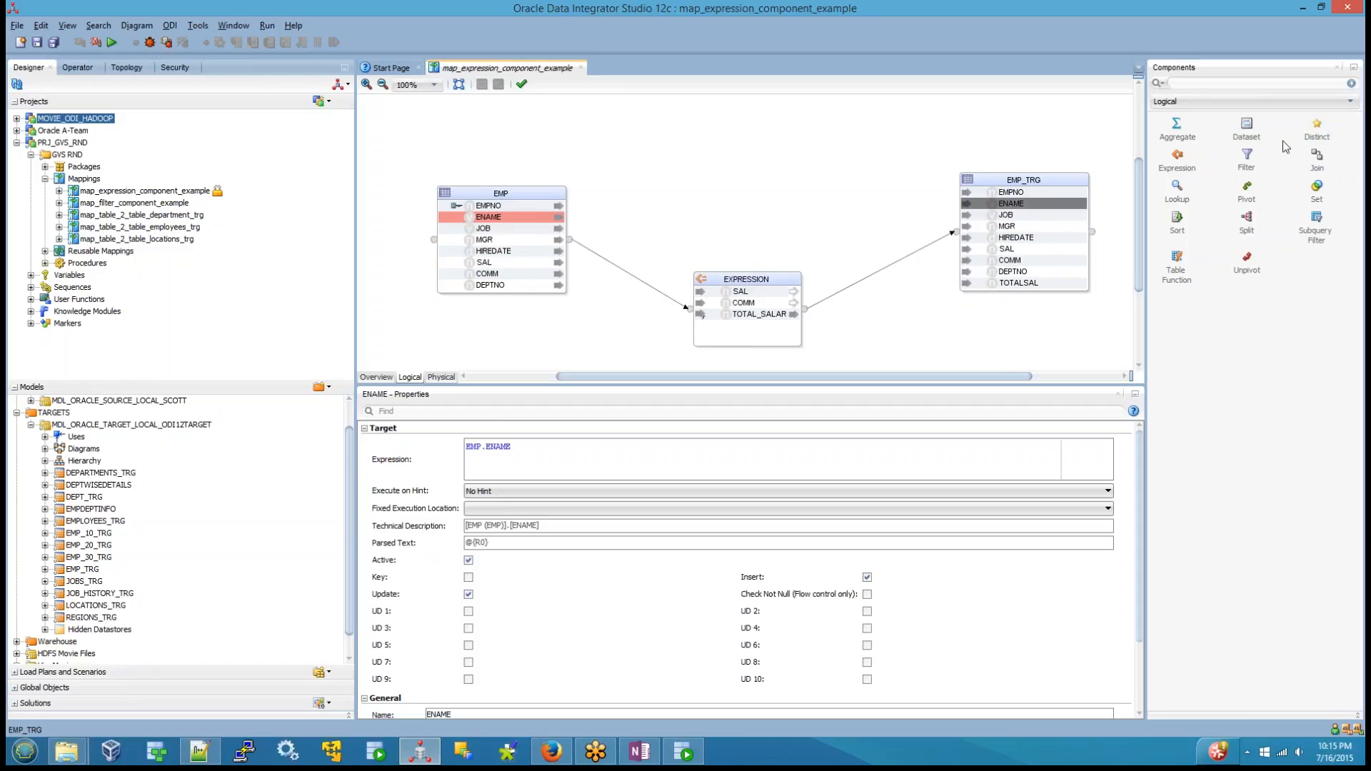
Review the integration knowledge module options of the EMP_TRG target in the physical design
click(439, 377)
click(646, 151)
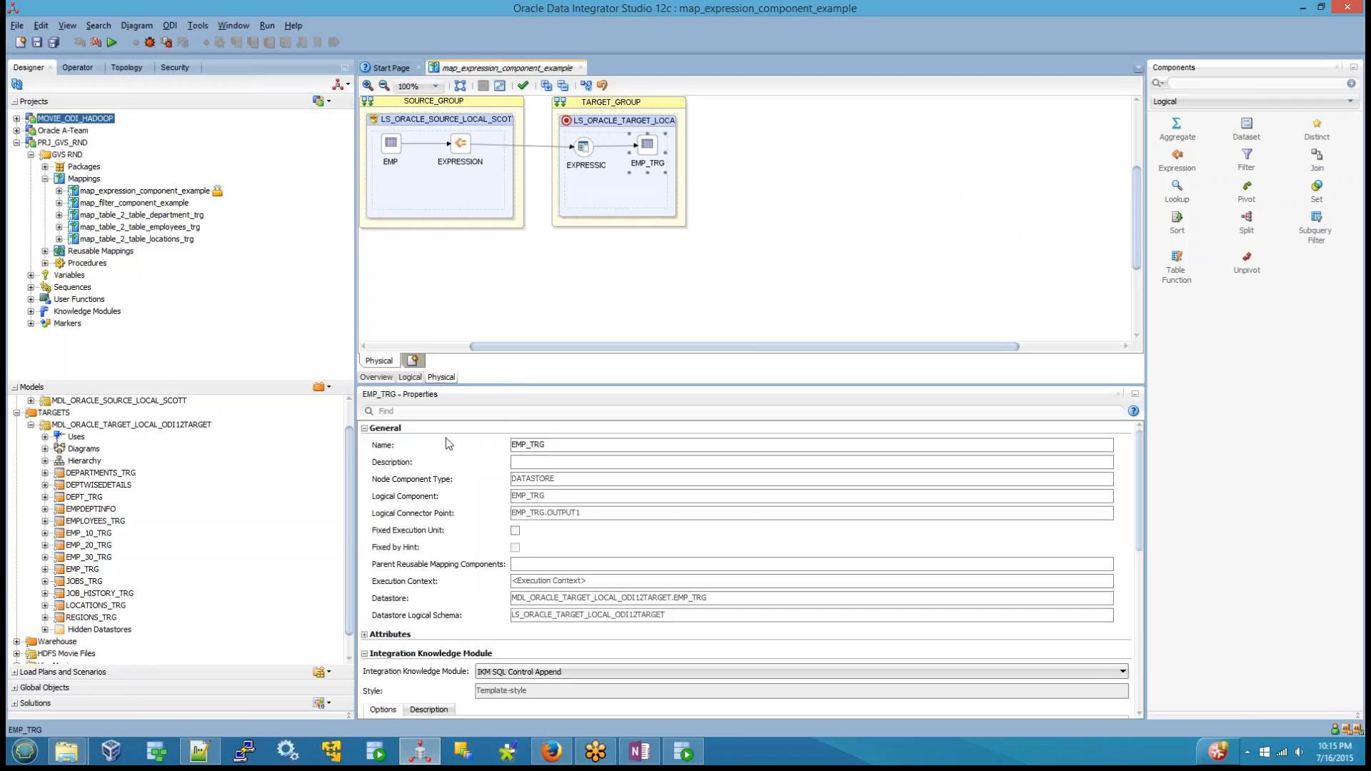
click(363, 428)
click(364, 429)
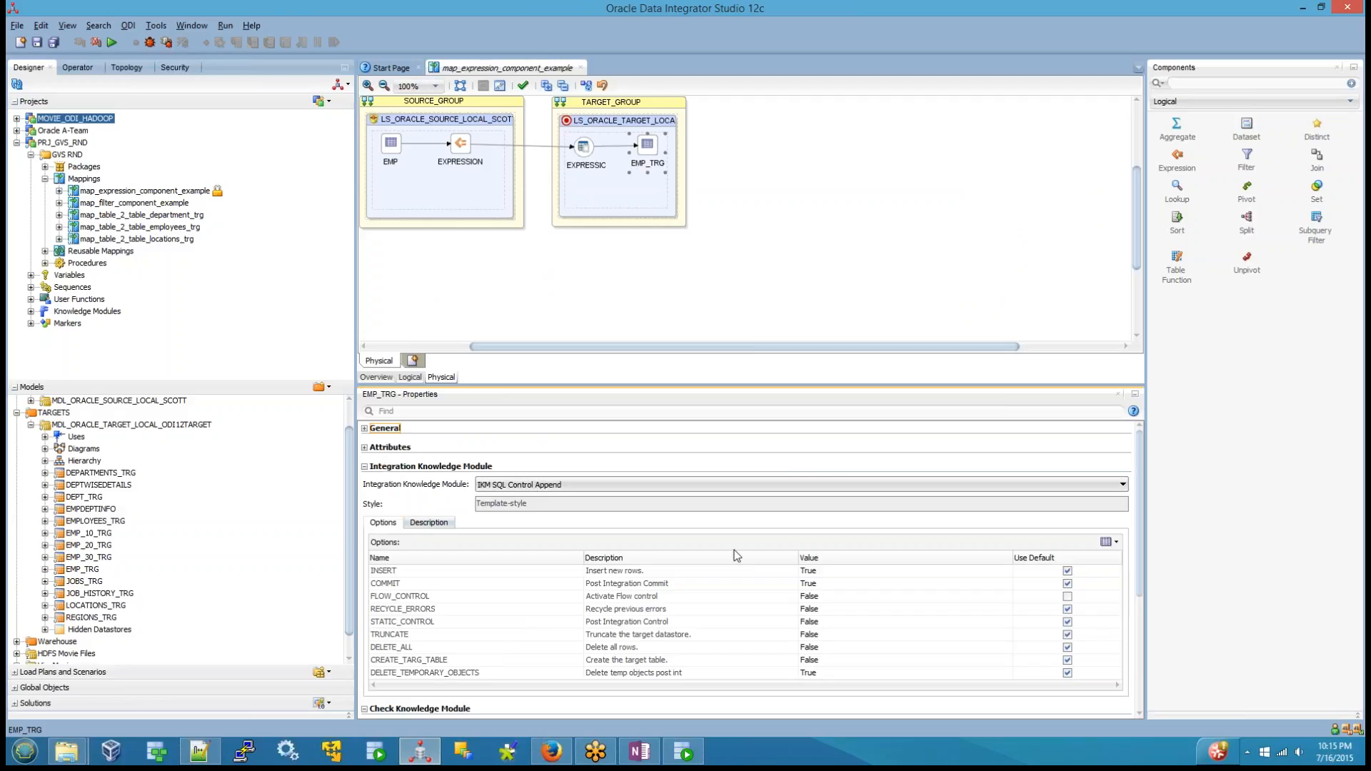
Run the mapping in the Global context with the Physical design, Local (No Agent) and log level 5
click(110, 43)
click(727, 406)
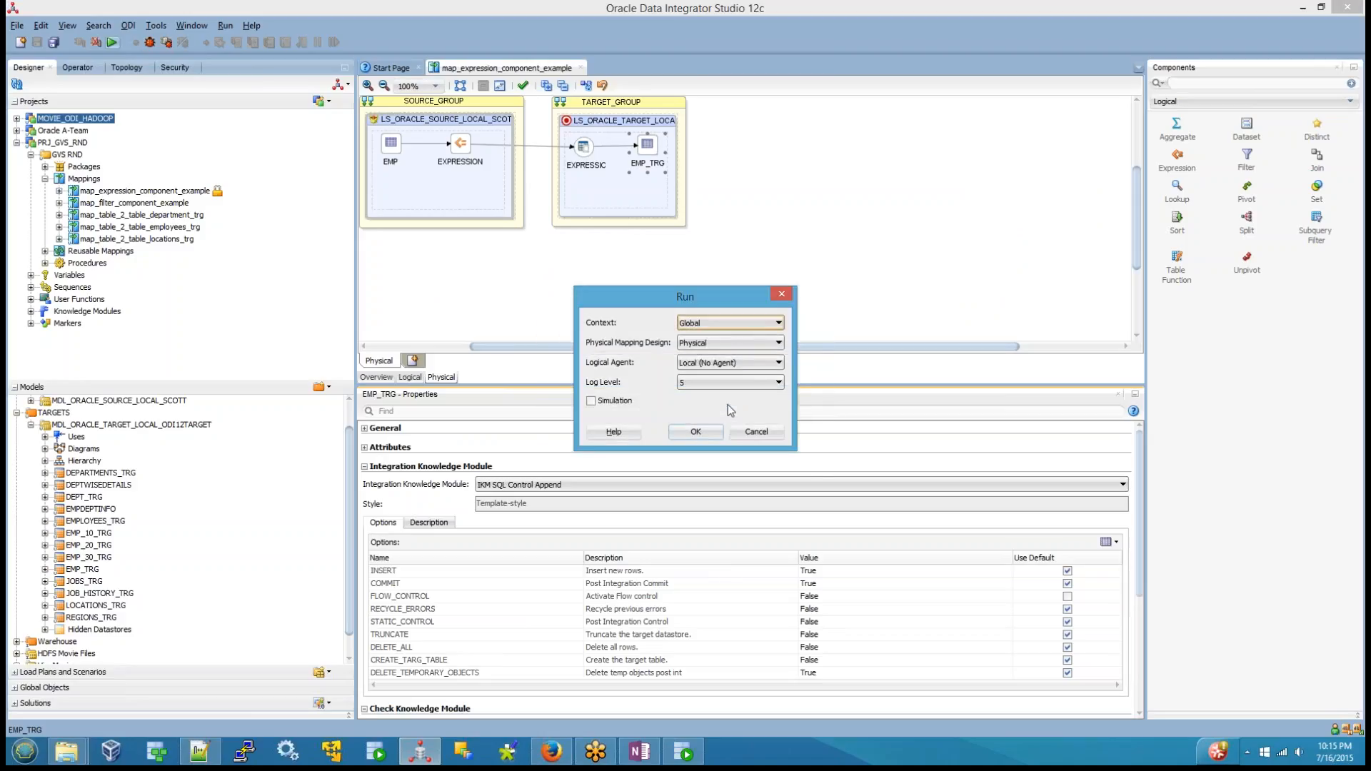
click(689, 431)
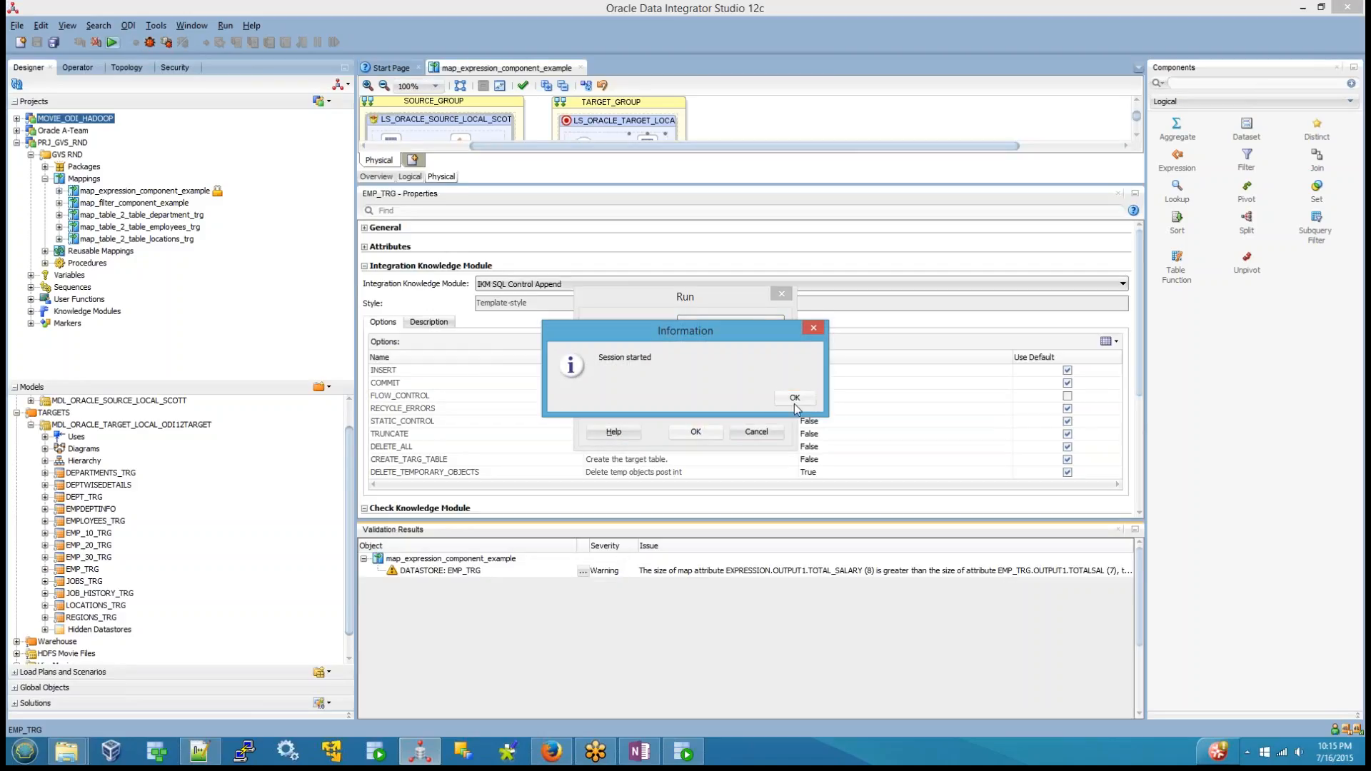
click(795, 398)
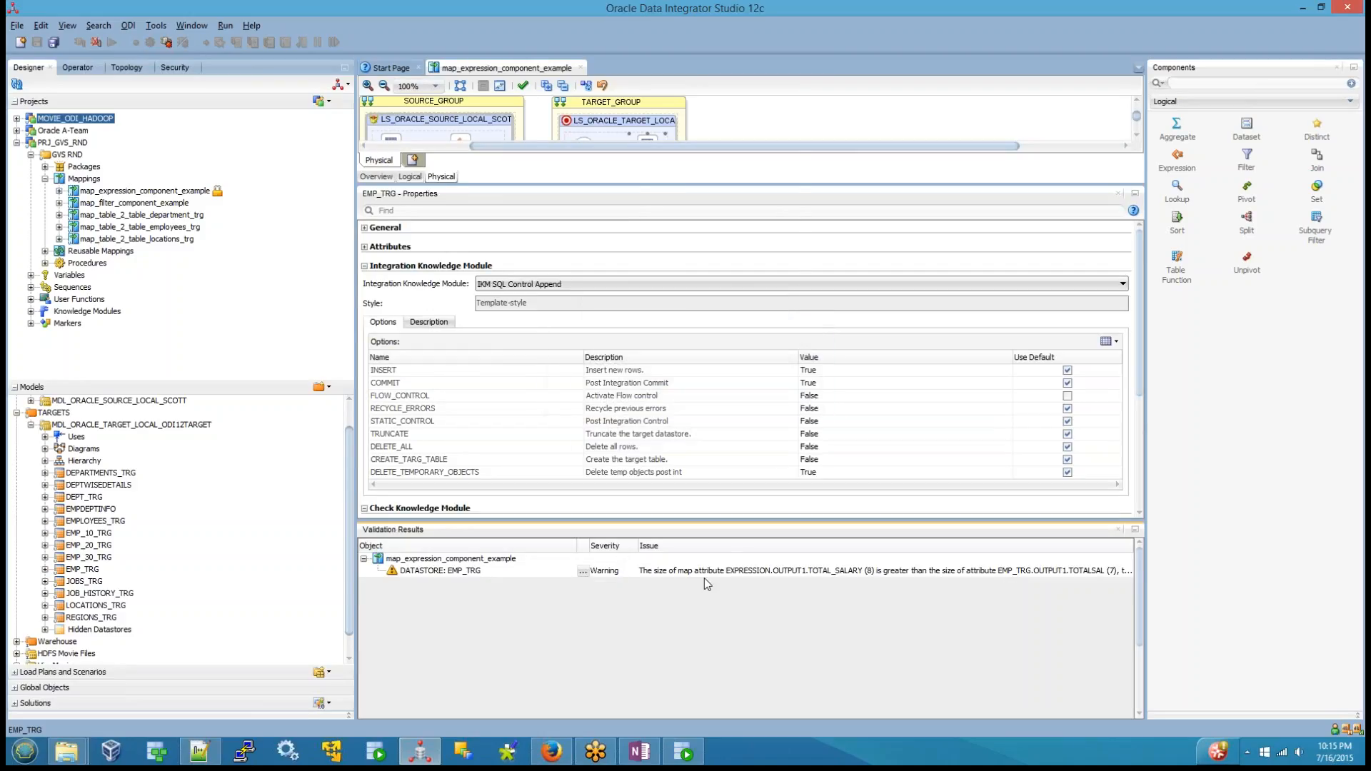
Refresh the Operator session list and select the newest map_expression_component_example session to check its status
click(85, 71)
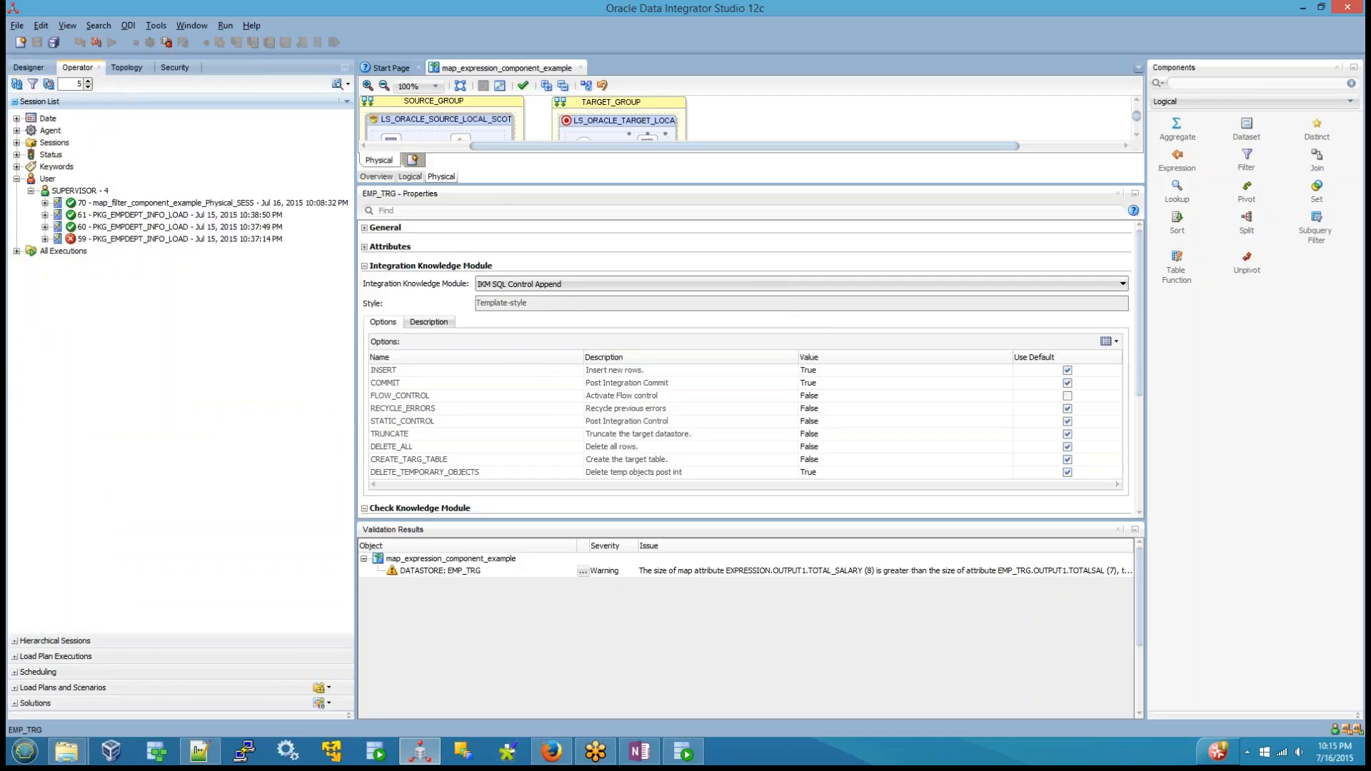
click(16, 85)
click(179, 203)
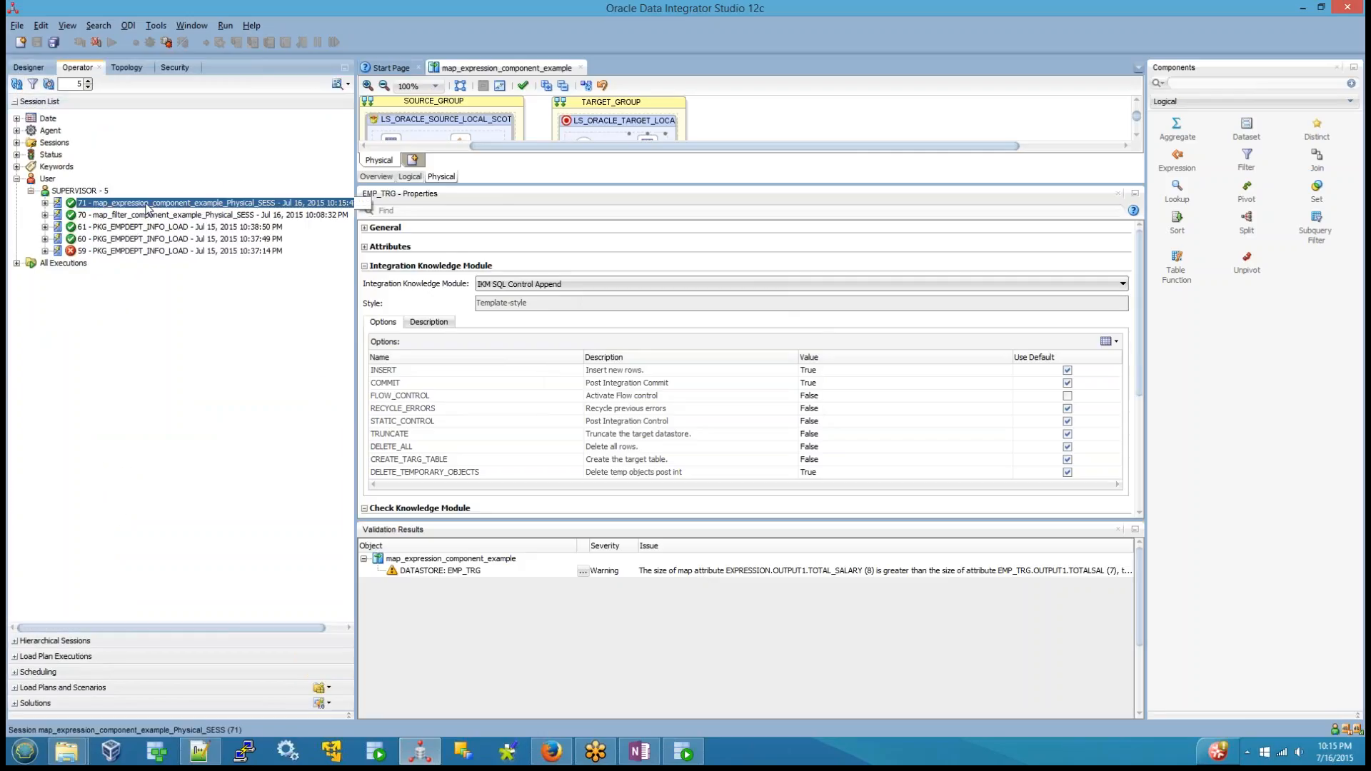
Switch to Oracle SQL Developer, refresh the EMP_TRG table data and examine the filled TOTALSAL values
click(682, 752)
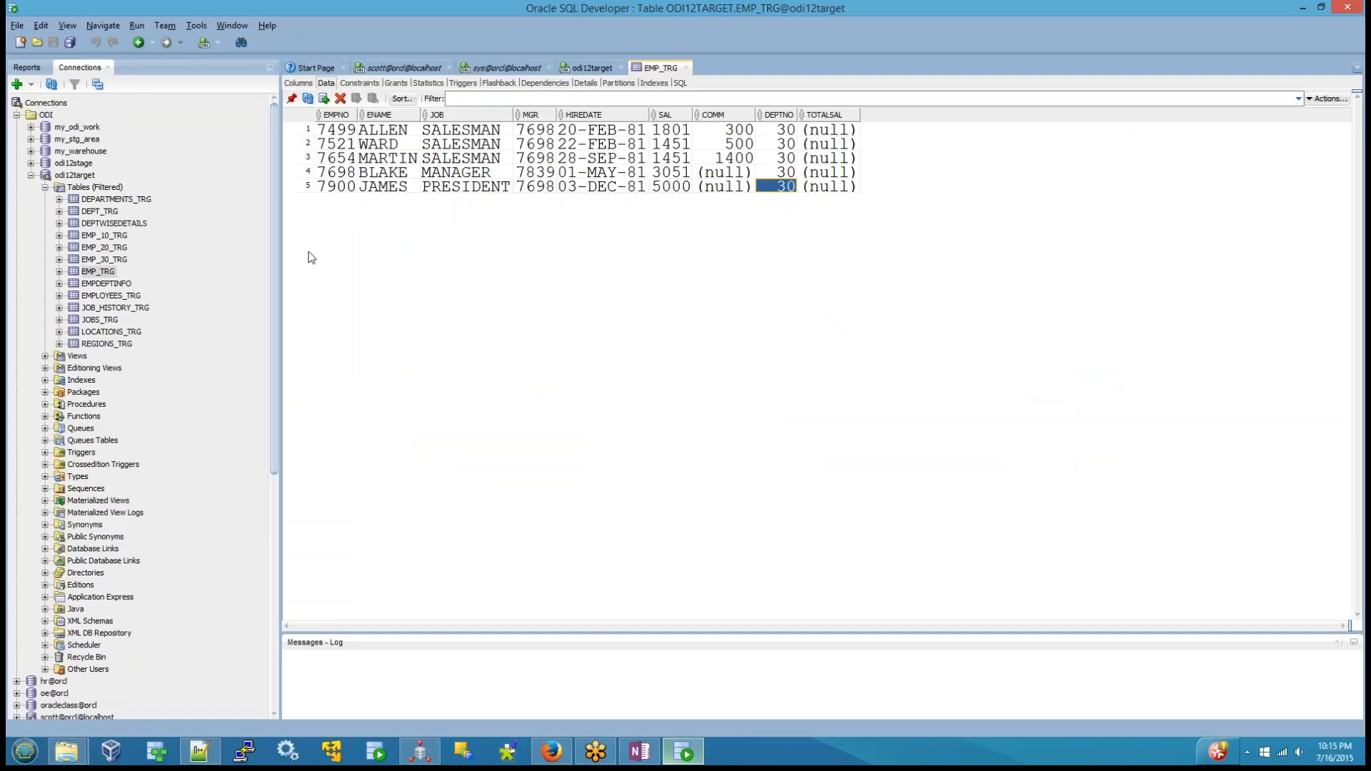
click(307, 99)
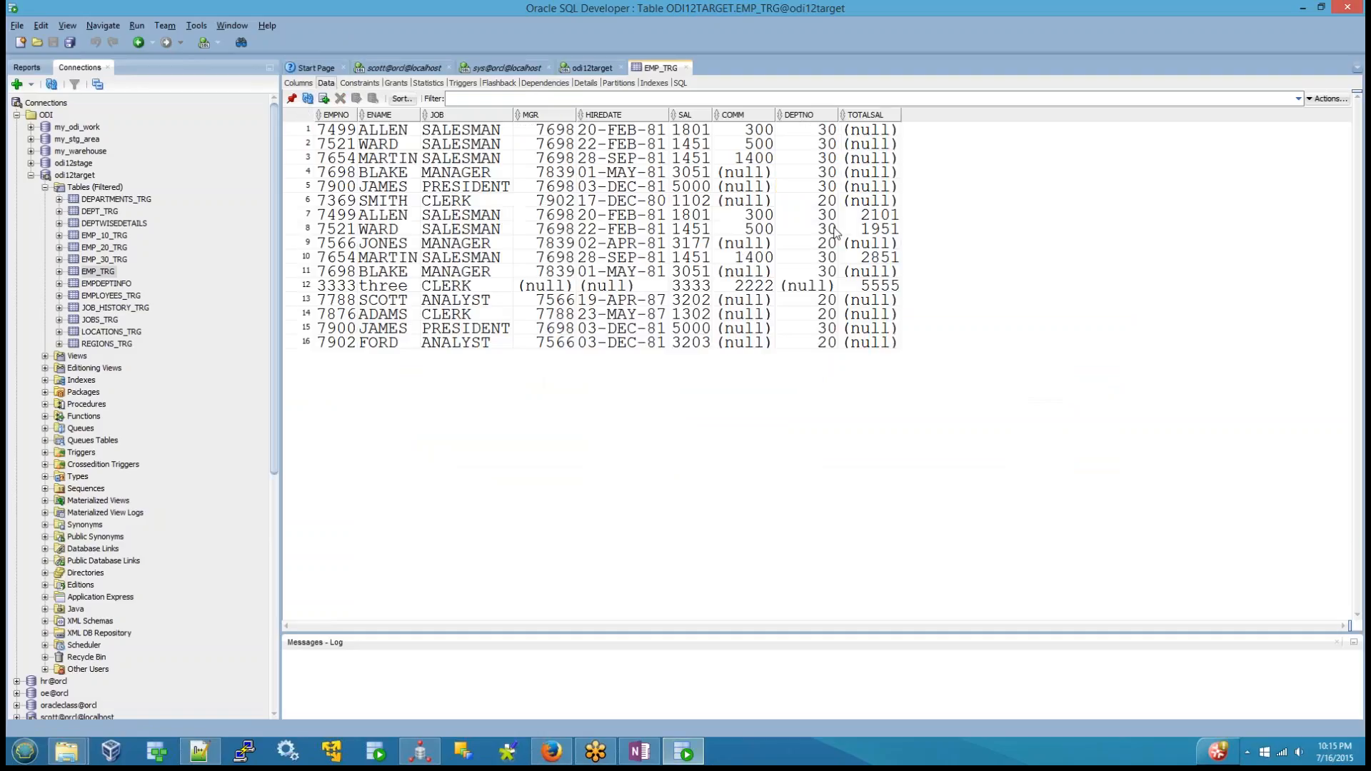
click(857, 216)
ctrl+click(875, 230)
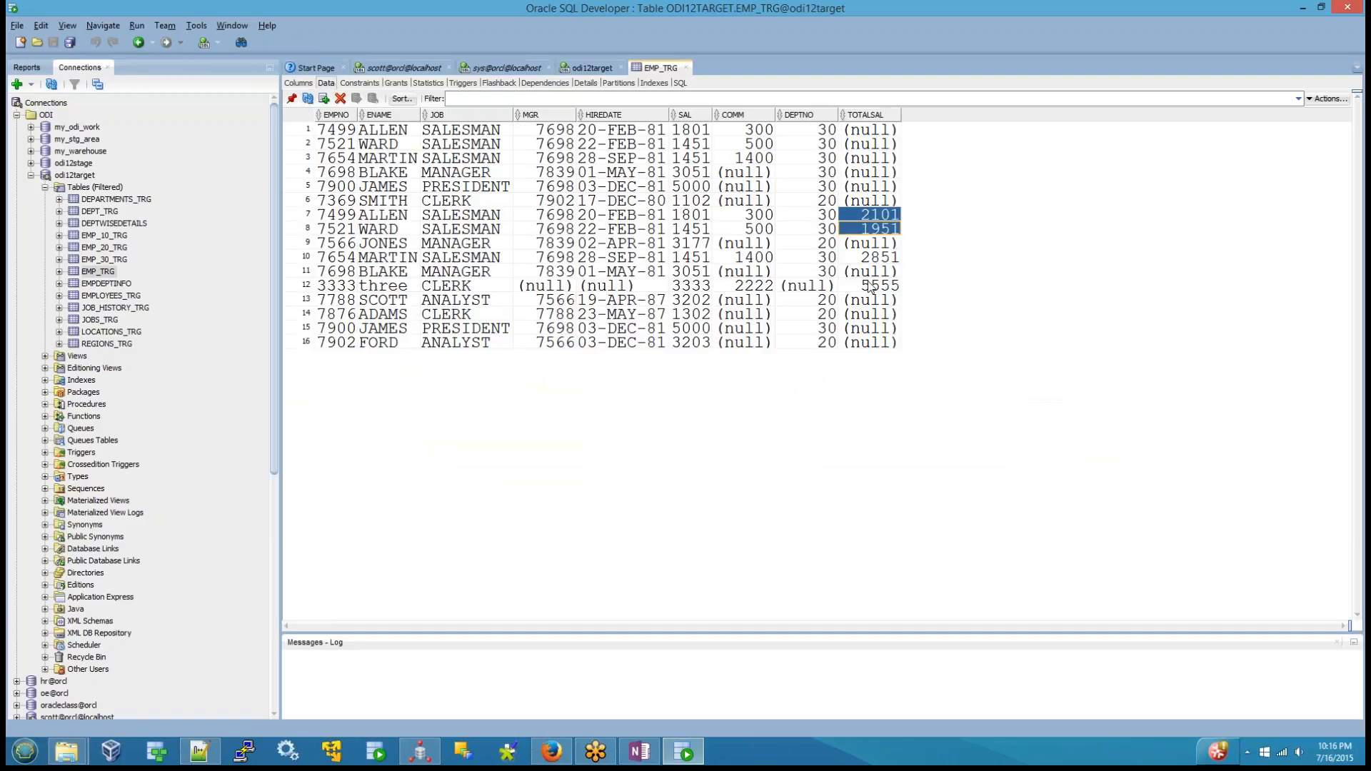
ctrl+click(868, 286)
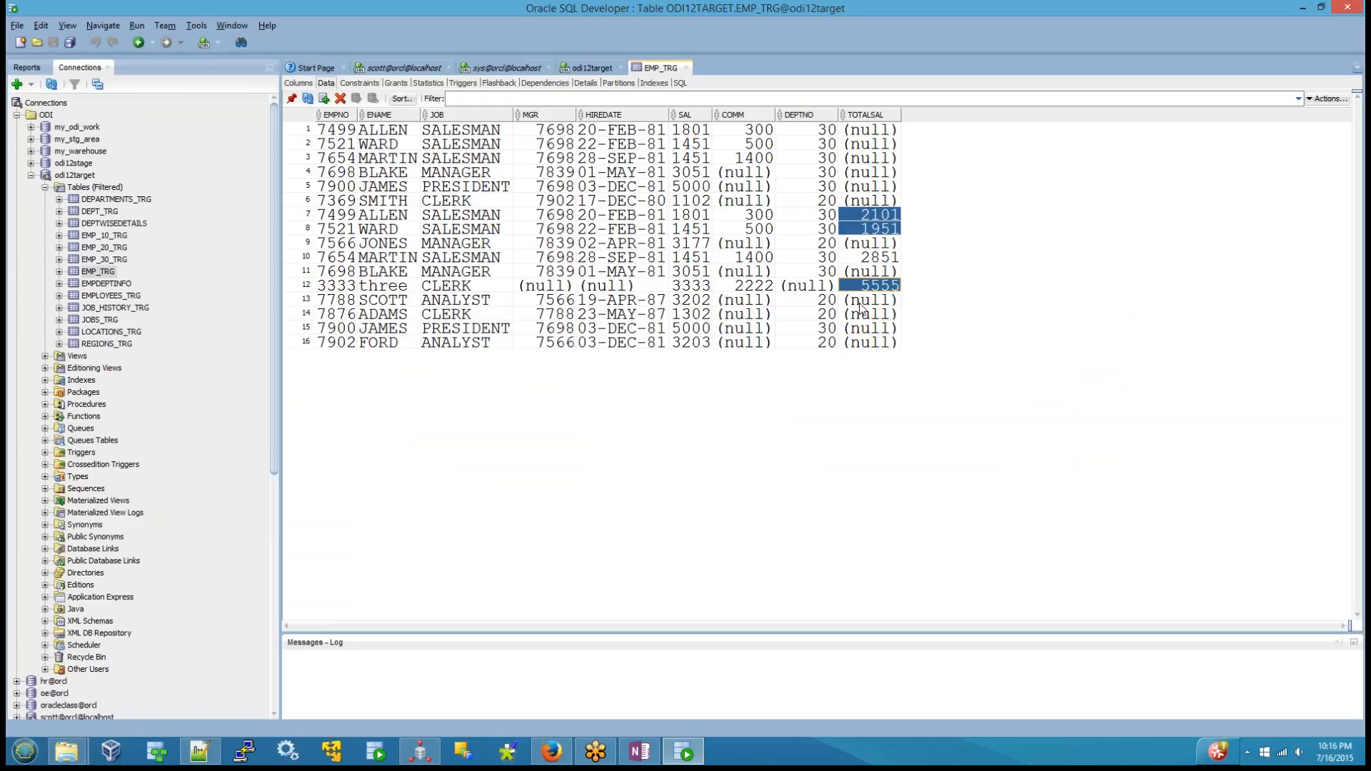
Compare the SAL and COMM values with TOTALSAL in the fourth row of the EMP_TRG data
click(690, 176)
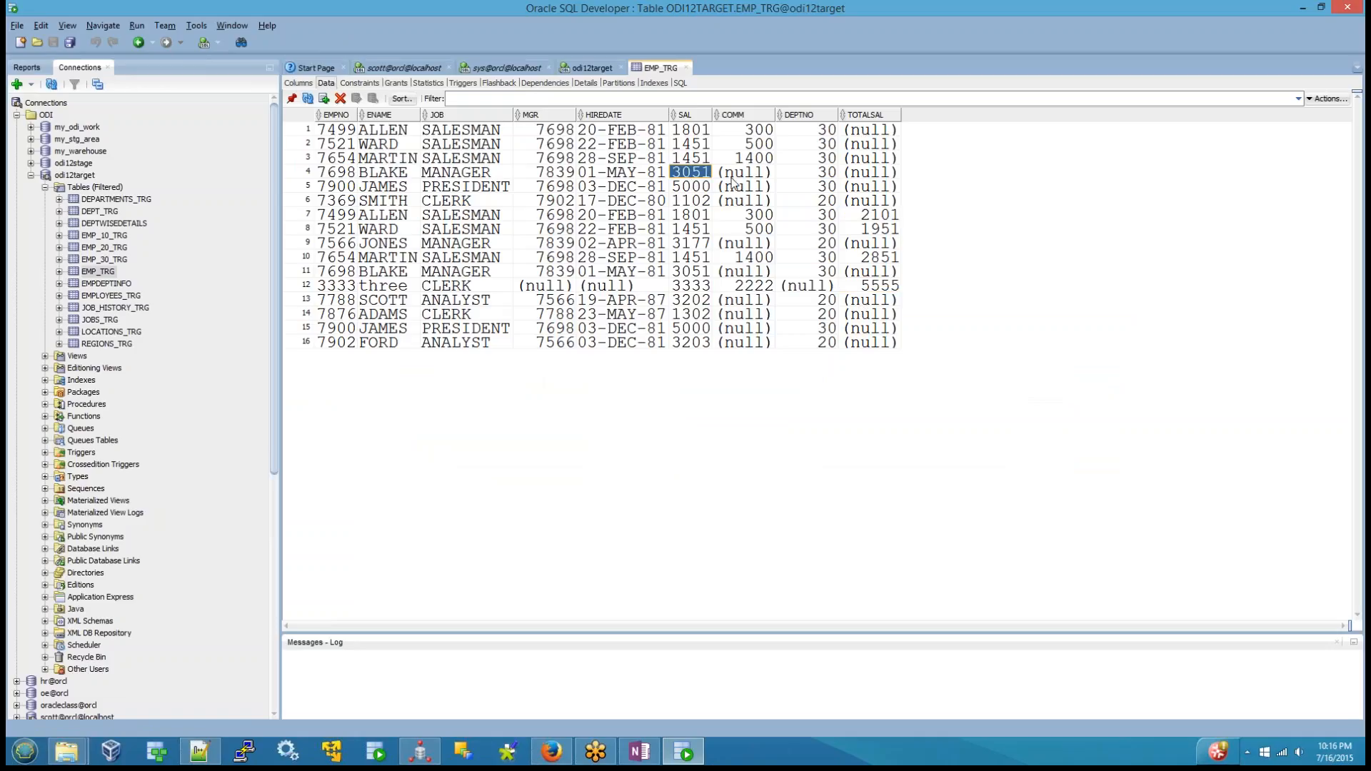
drag(731, 178, 687, 175)
shift+click(746, 179)
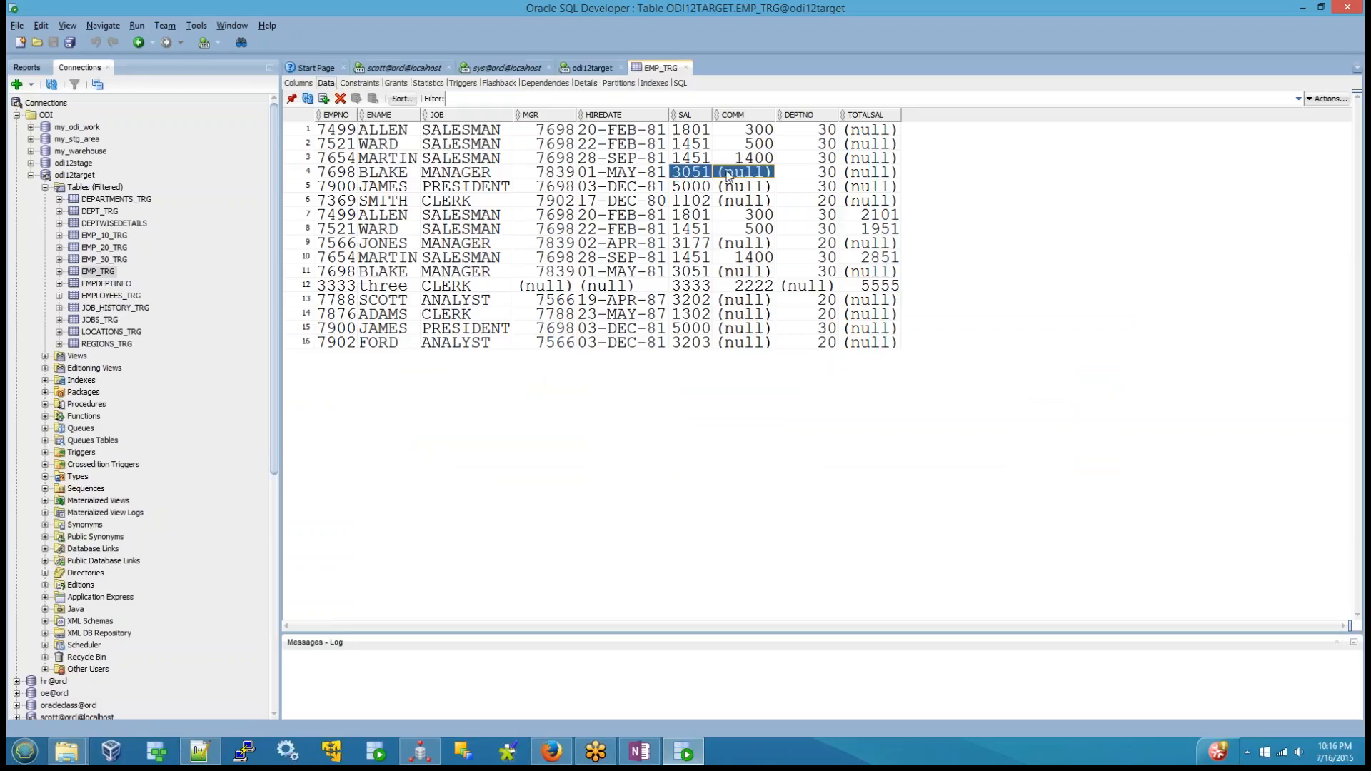
click(698, 175)
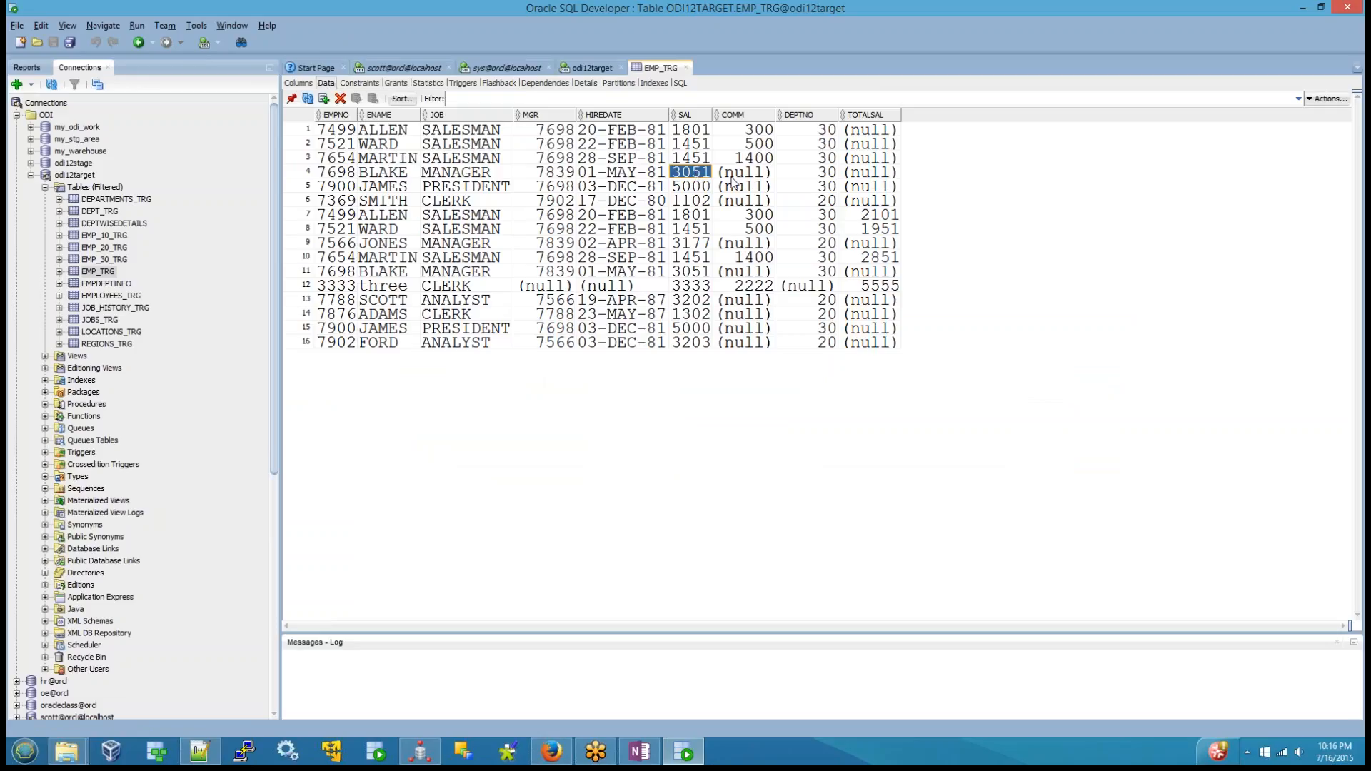
click(860, 179)
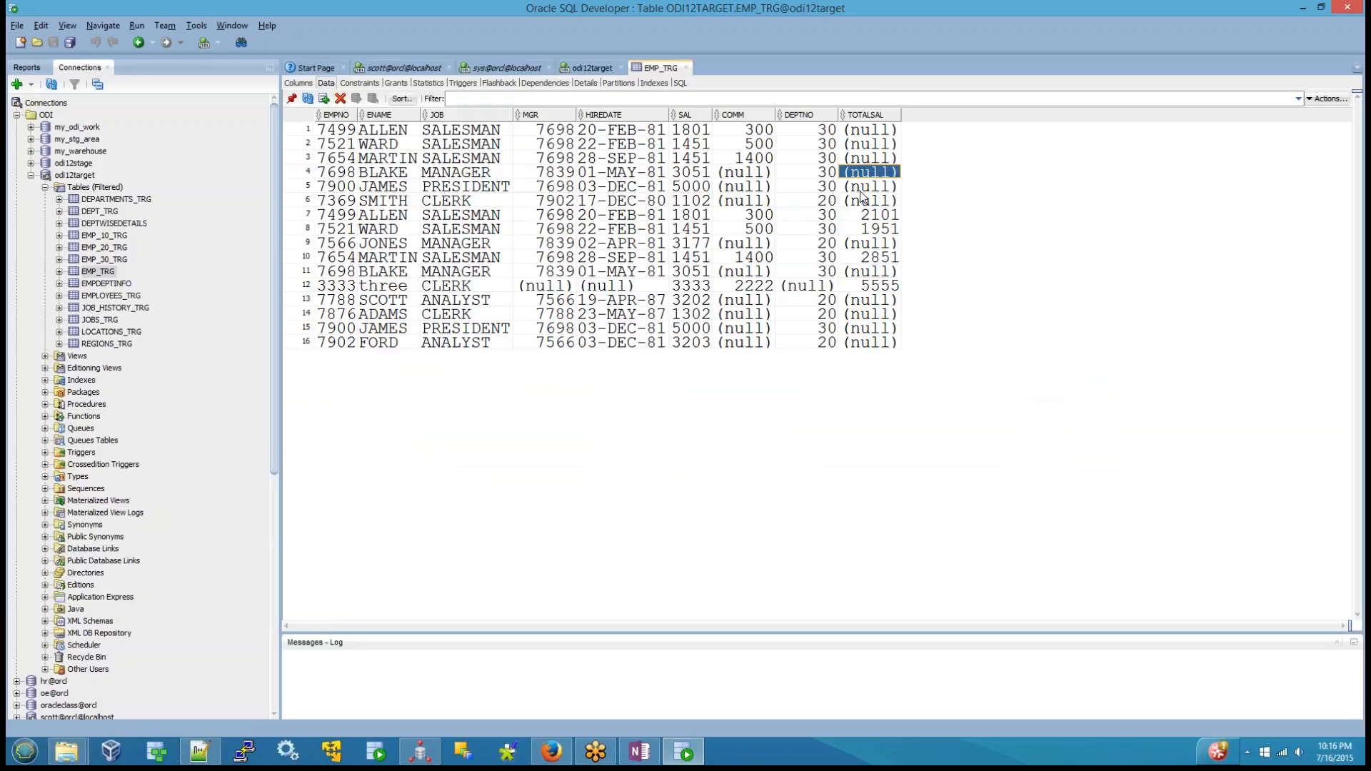
click(702, 178)
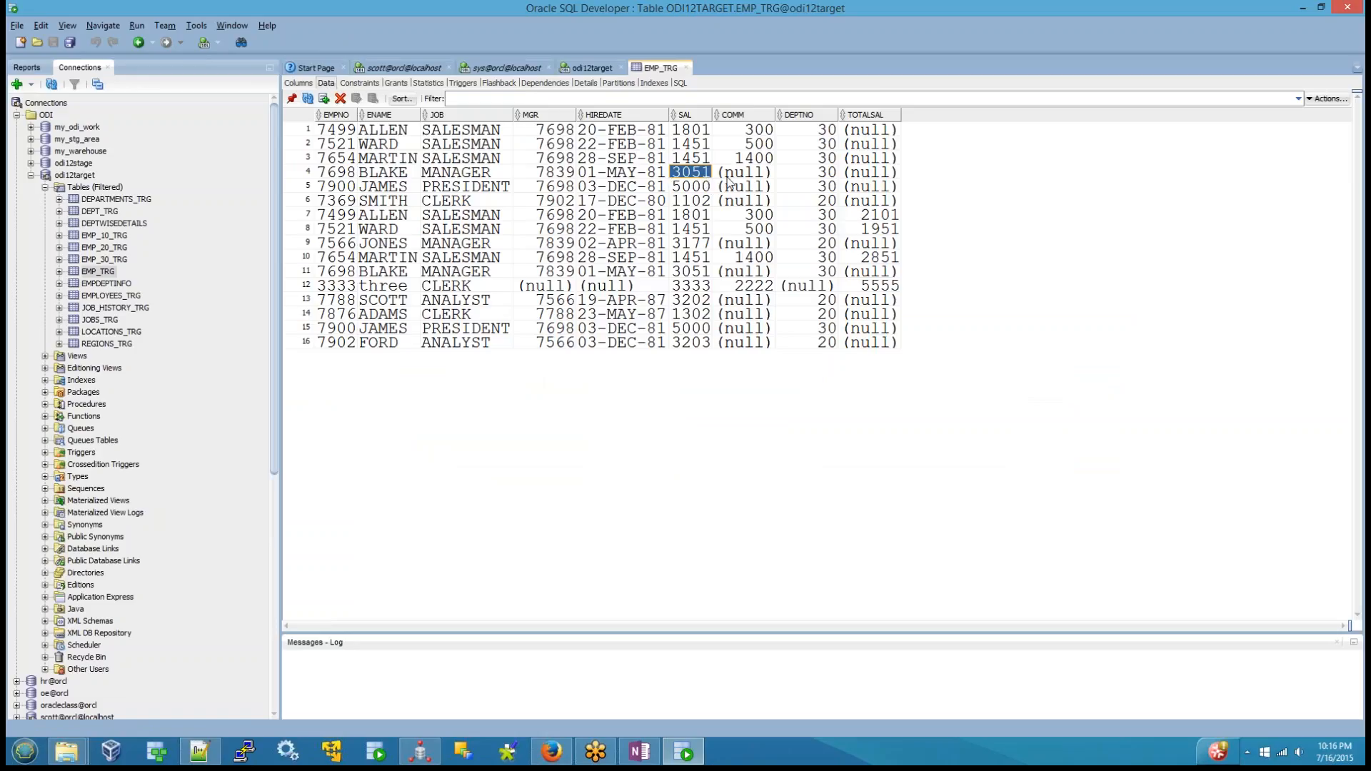
key(shift+Right)
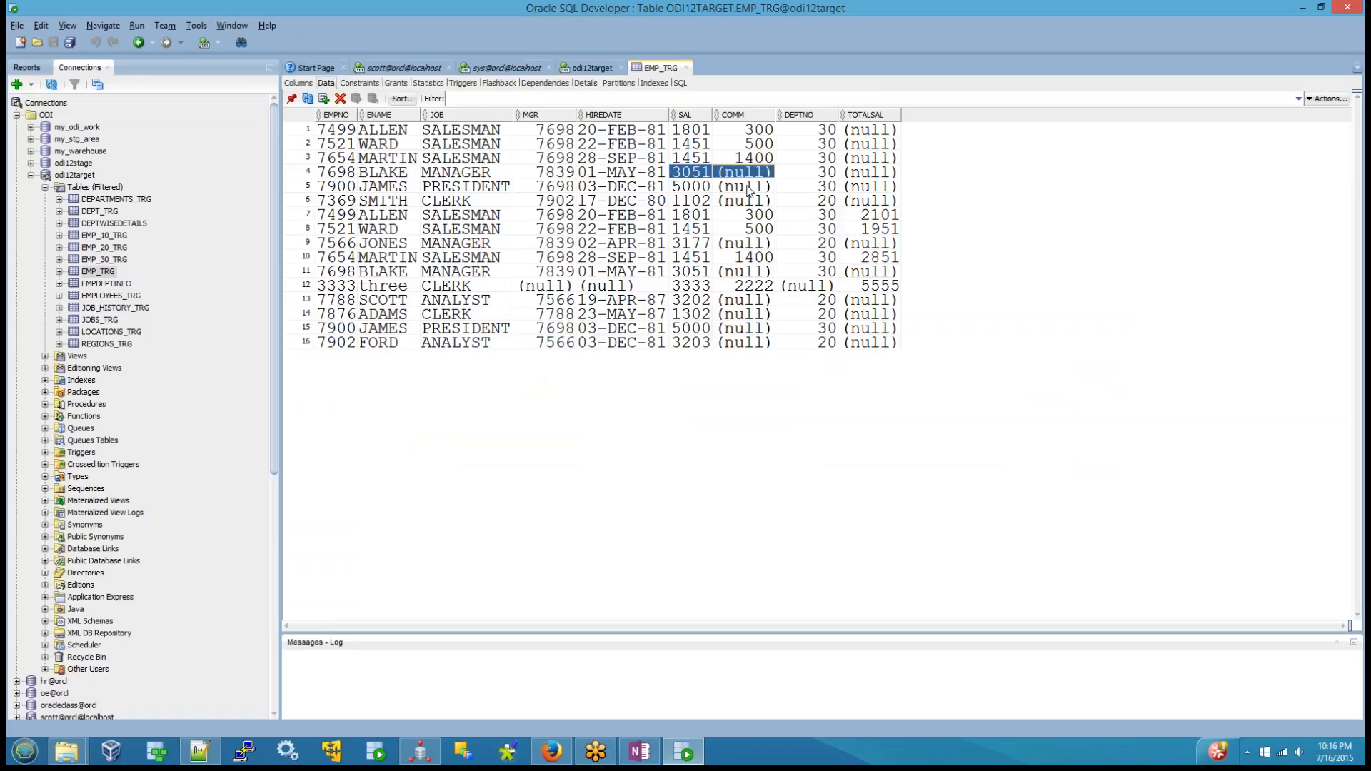
Delete all rows from the EMP_TRG table and commit the deletion
click(297, 129)
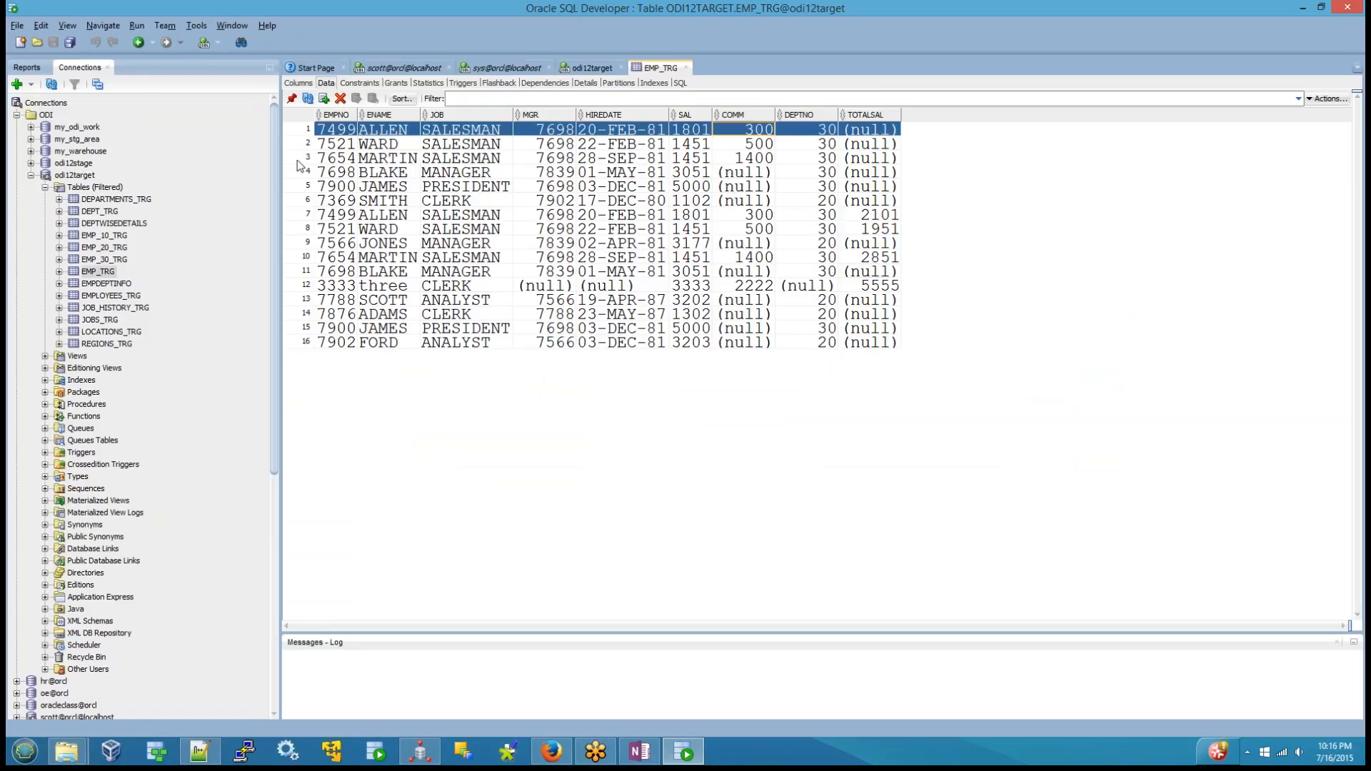
shift+click(295, 348)
click(340, 98)
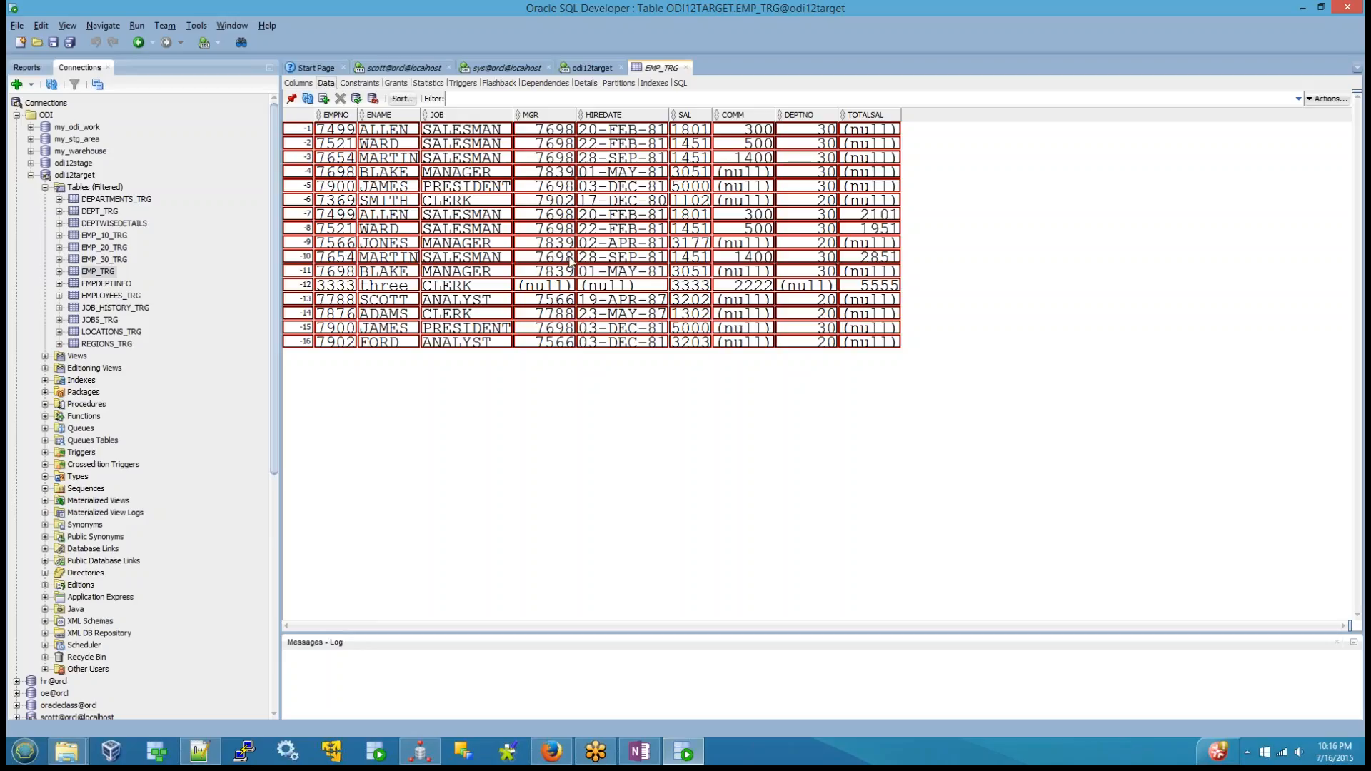
click(356, 98)
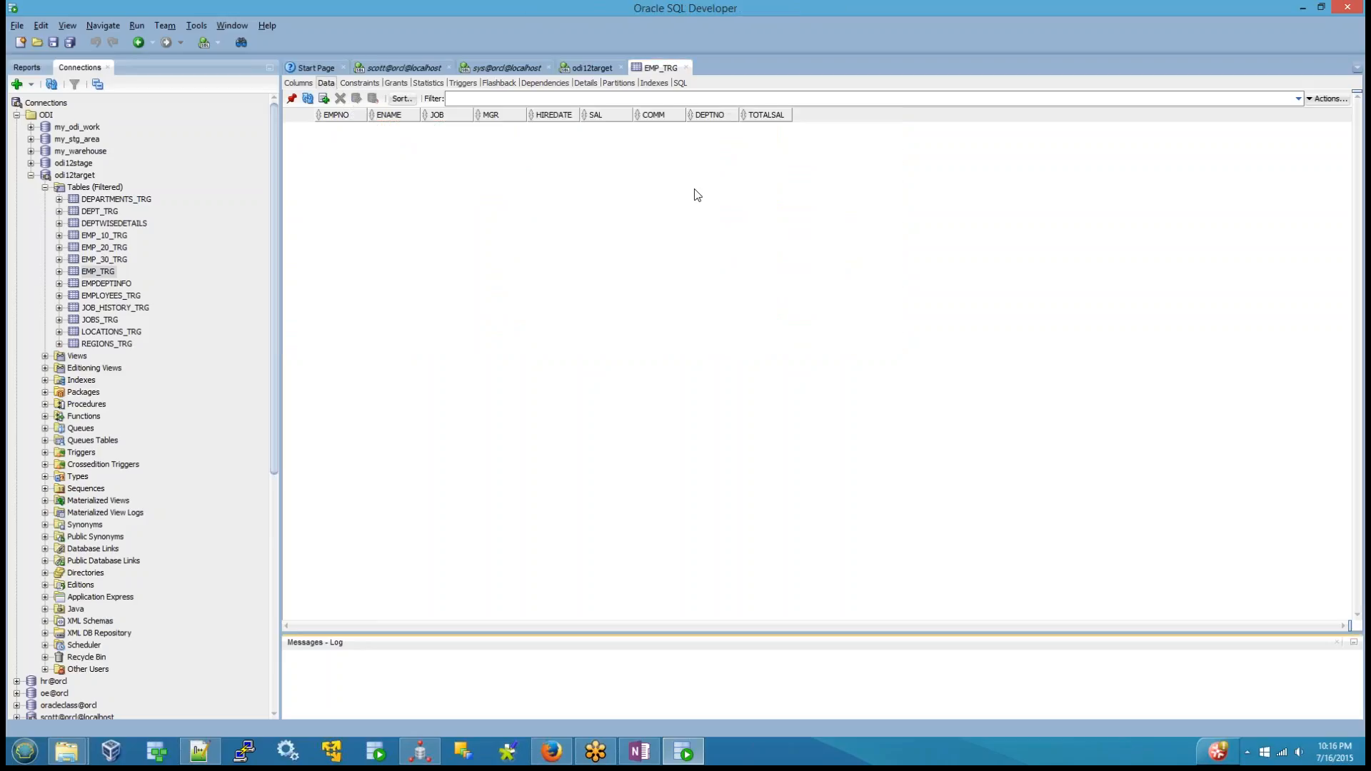
Switch back to Oracle Data Integrator Studio and show the mapping's logical design with the properties and validation results minimized
click(410, 759)
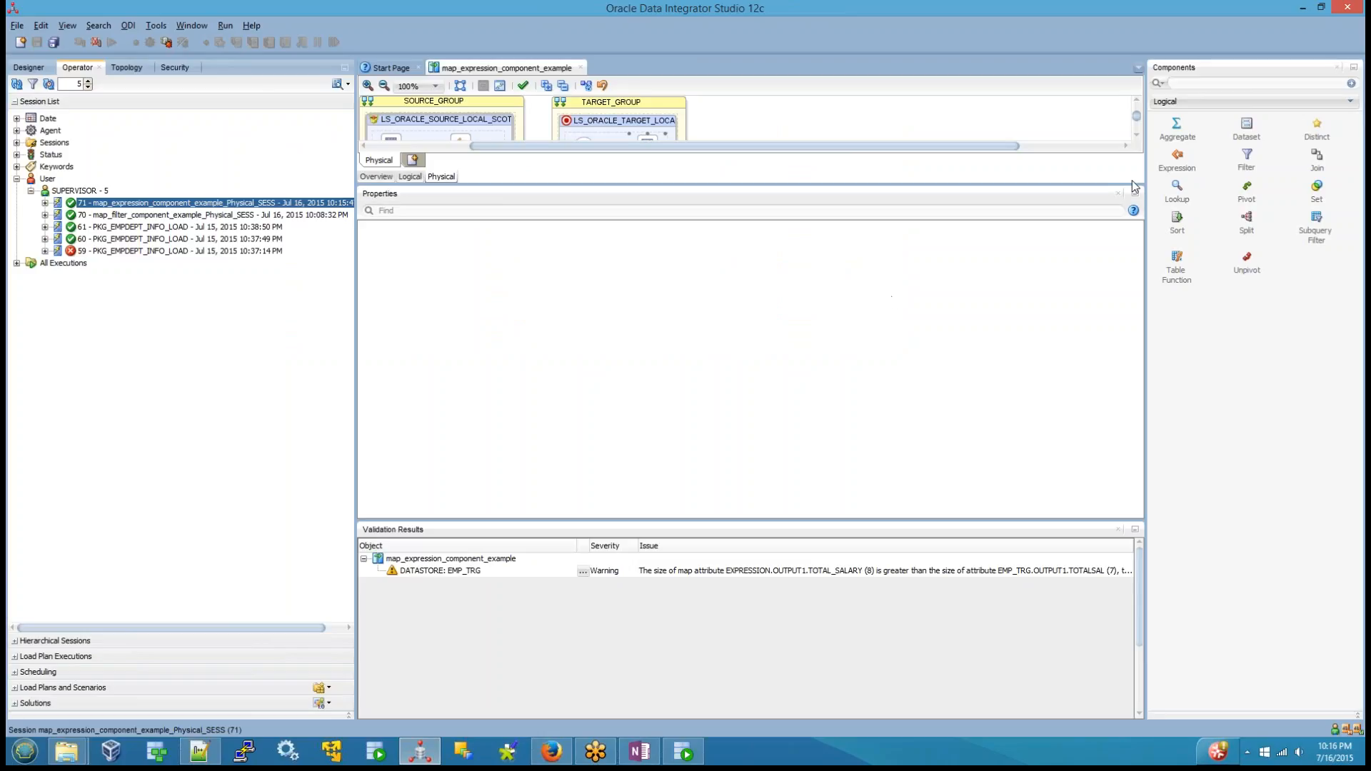
click(1118, 194)
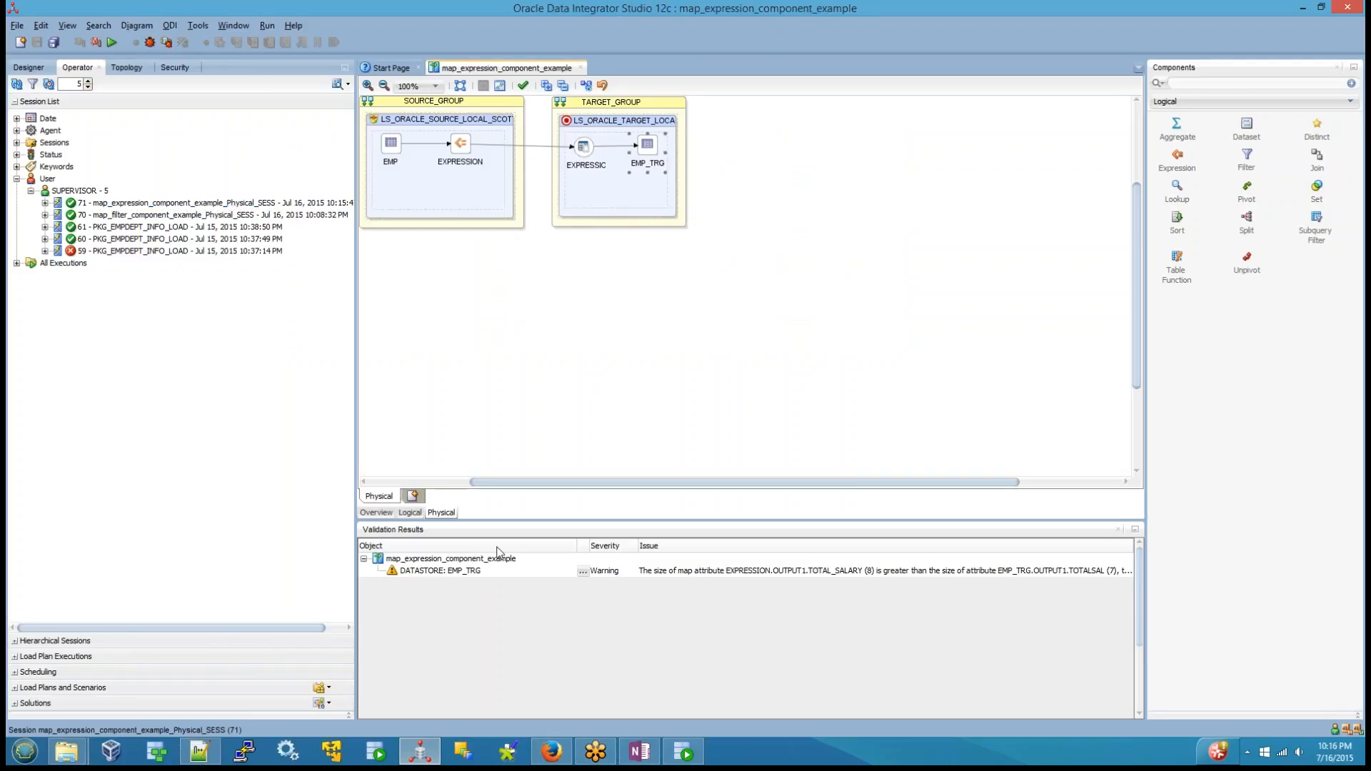
click(1117, 529)
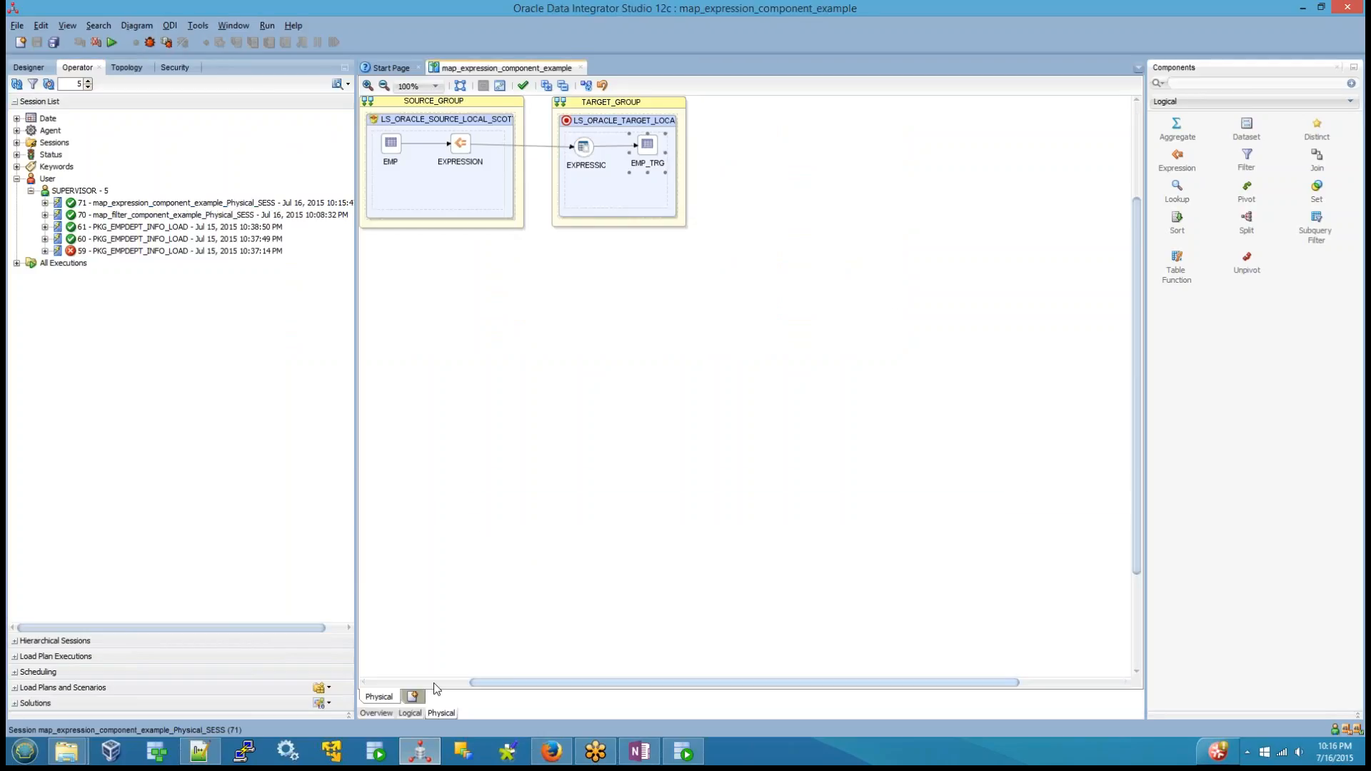
click(409, 713)
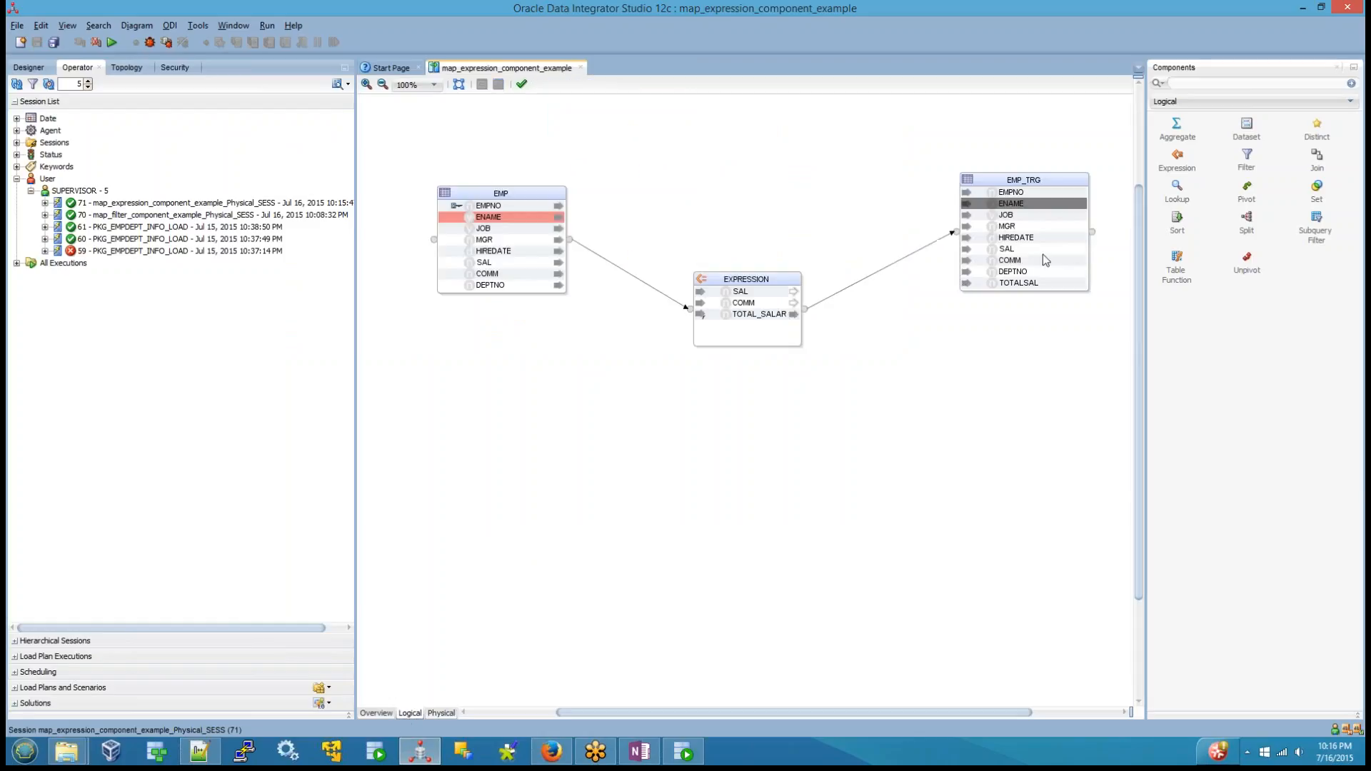
Change the TOTAL_SALARY attribute's expression to EMP.SAL + nvl(EMP.COMM,0) in its properties and save the mapping
click(716, 316)
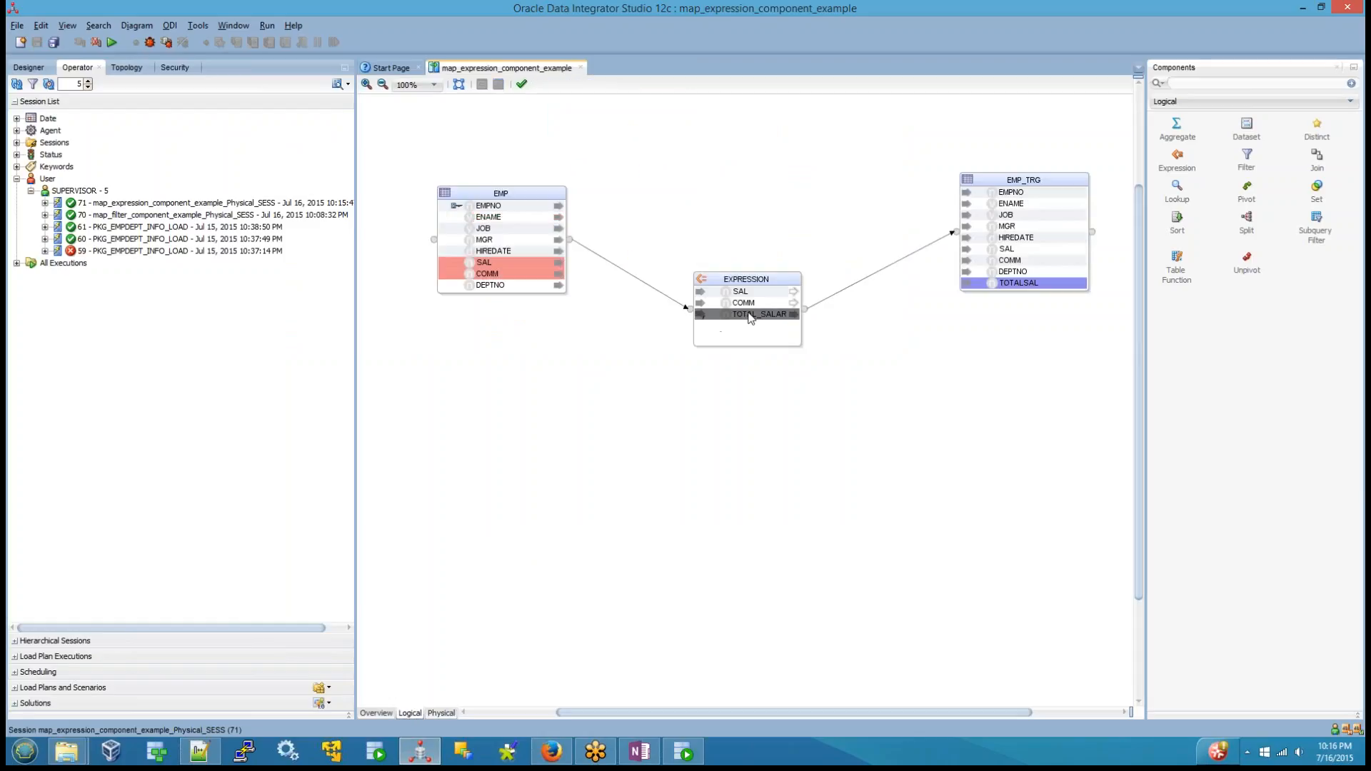
click(194, 27)
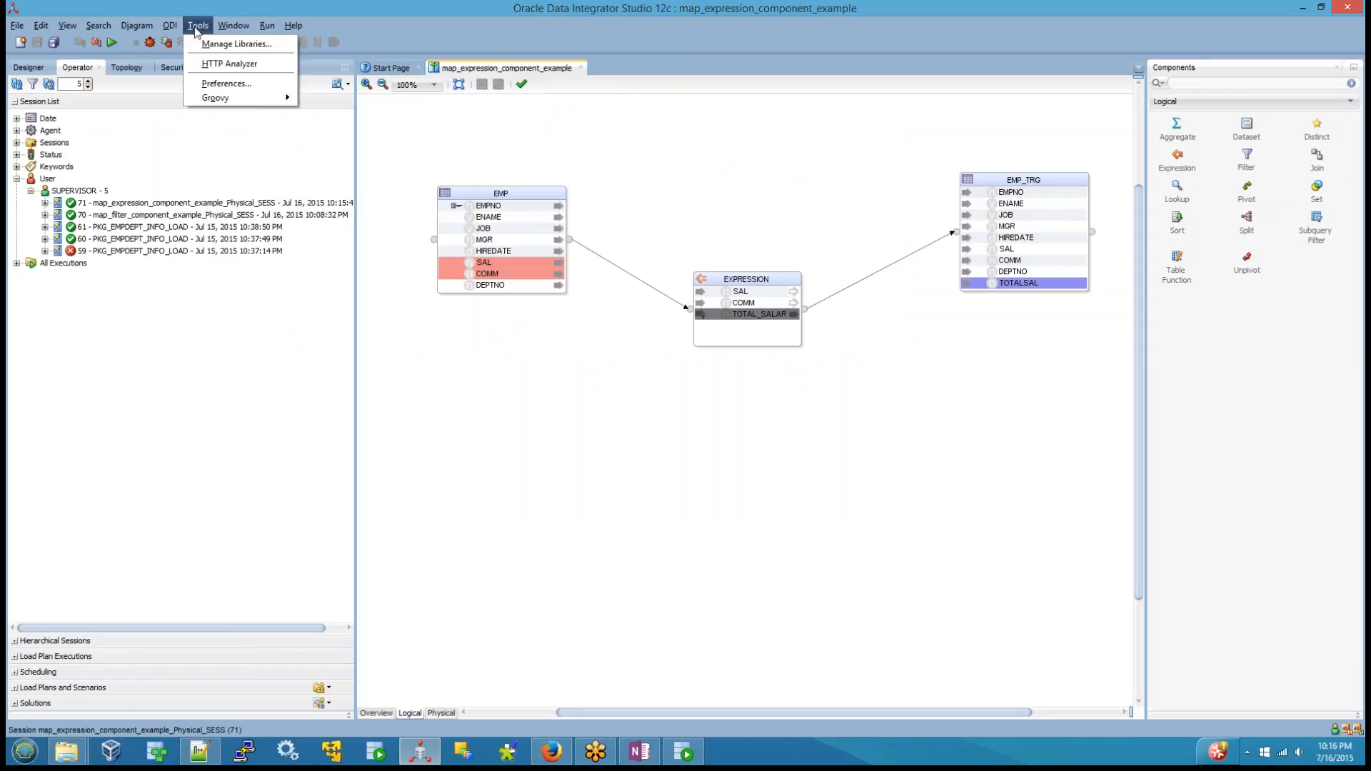
mouse_move(234, 29)
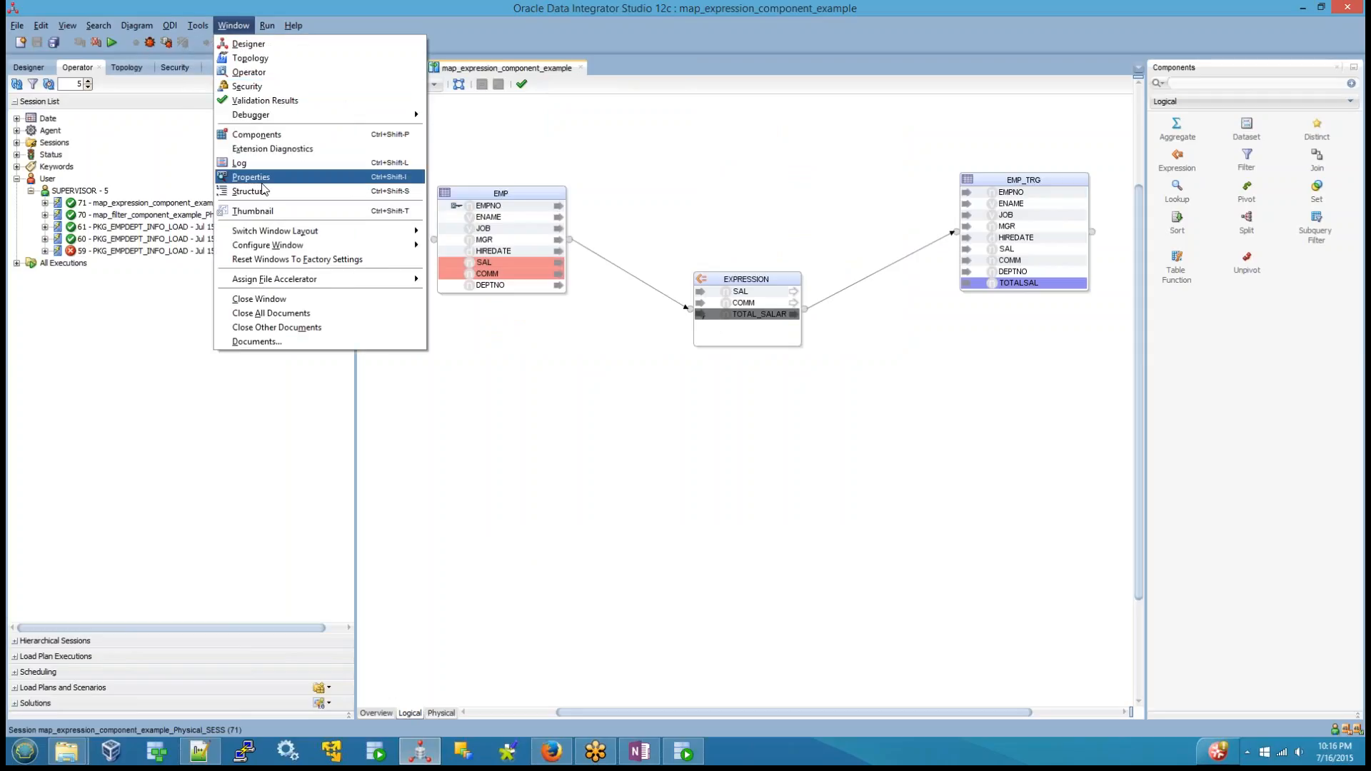
click(262, 181)
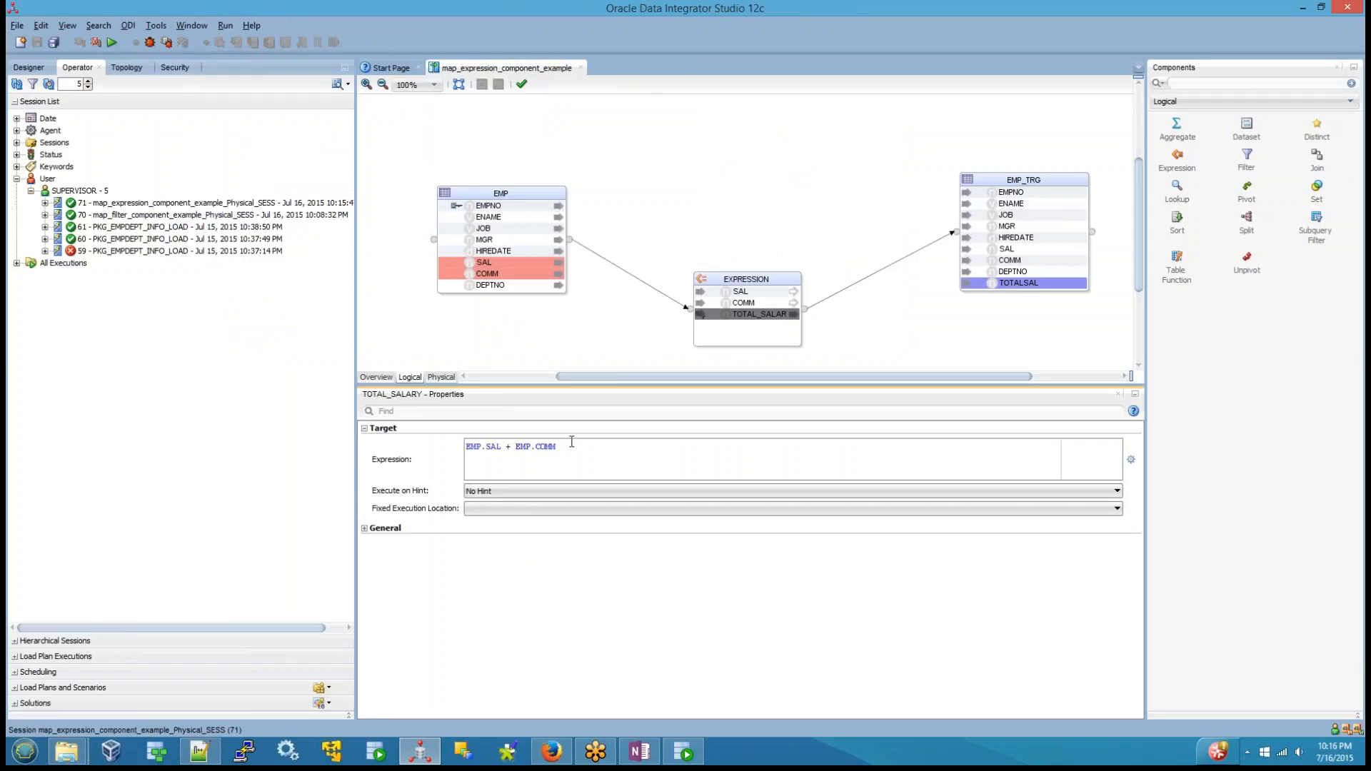
click(517, 447)
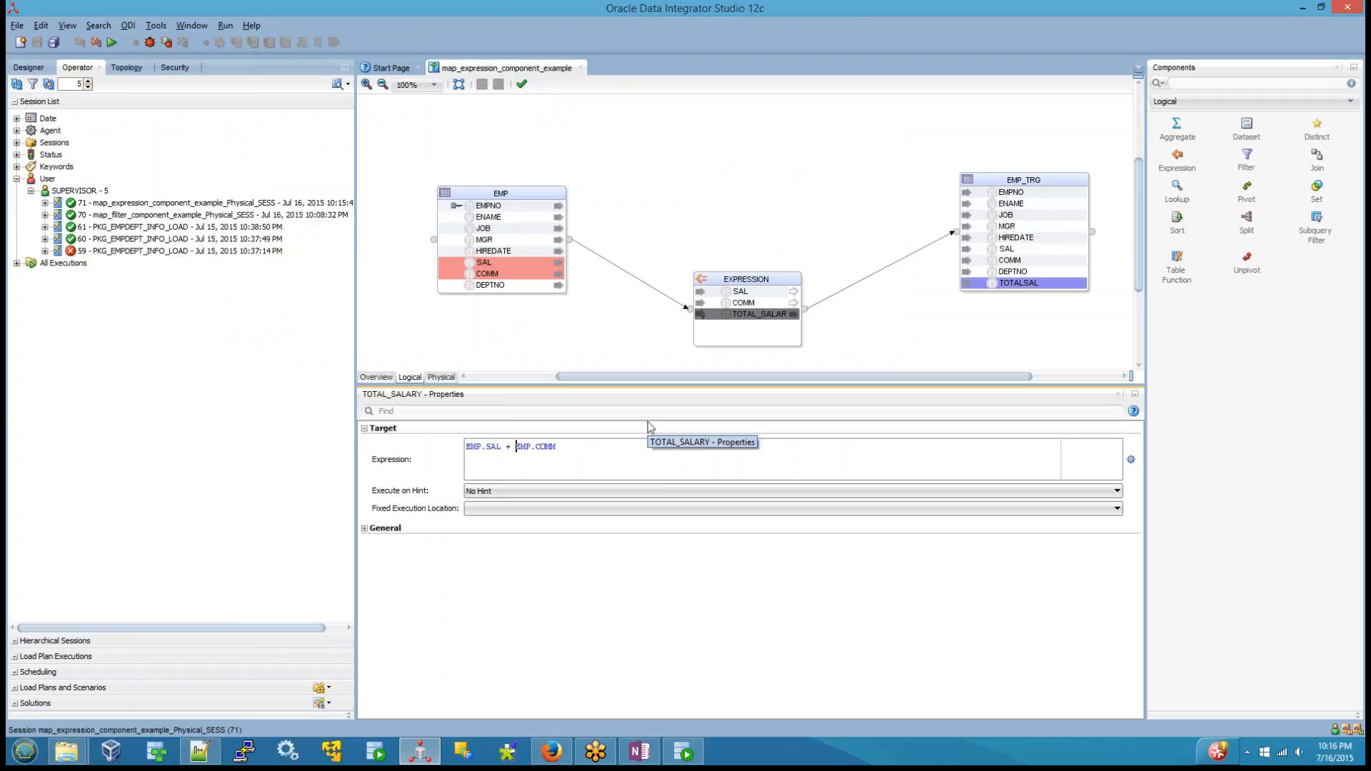
text(nvl()
key(End)
text(,0))
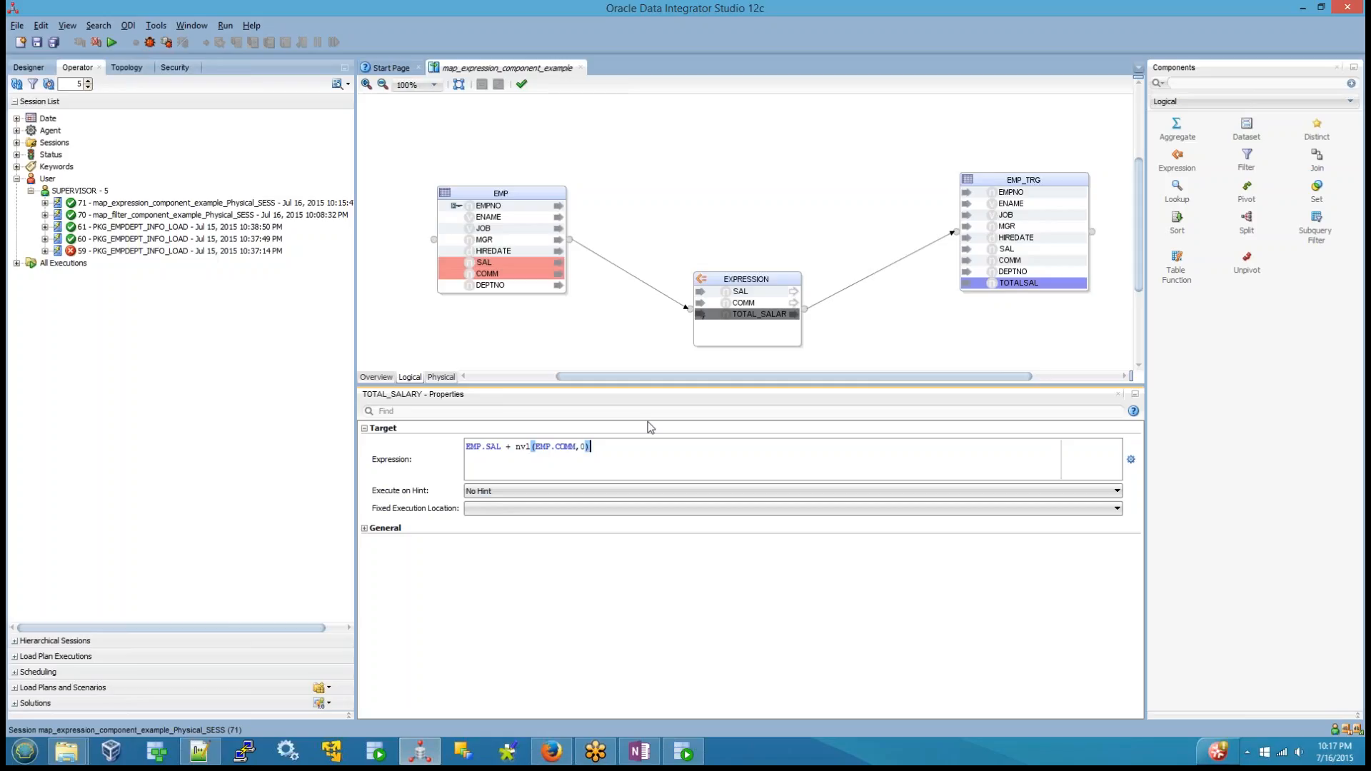
click(38, 43)
Run the mapping with the default run settings, minimize the validation results and refresh the Operator session list
click(111, 42)
click(704, 431)
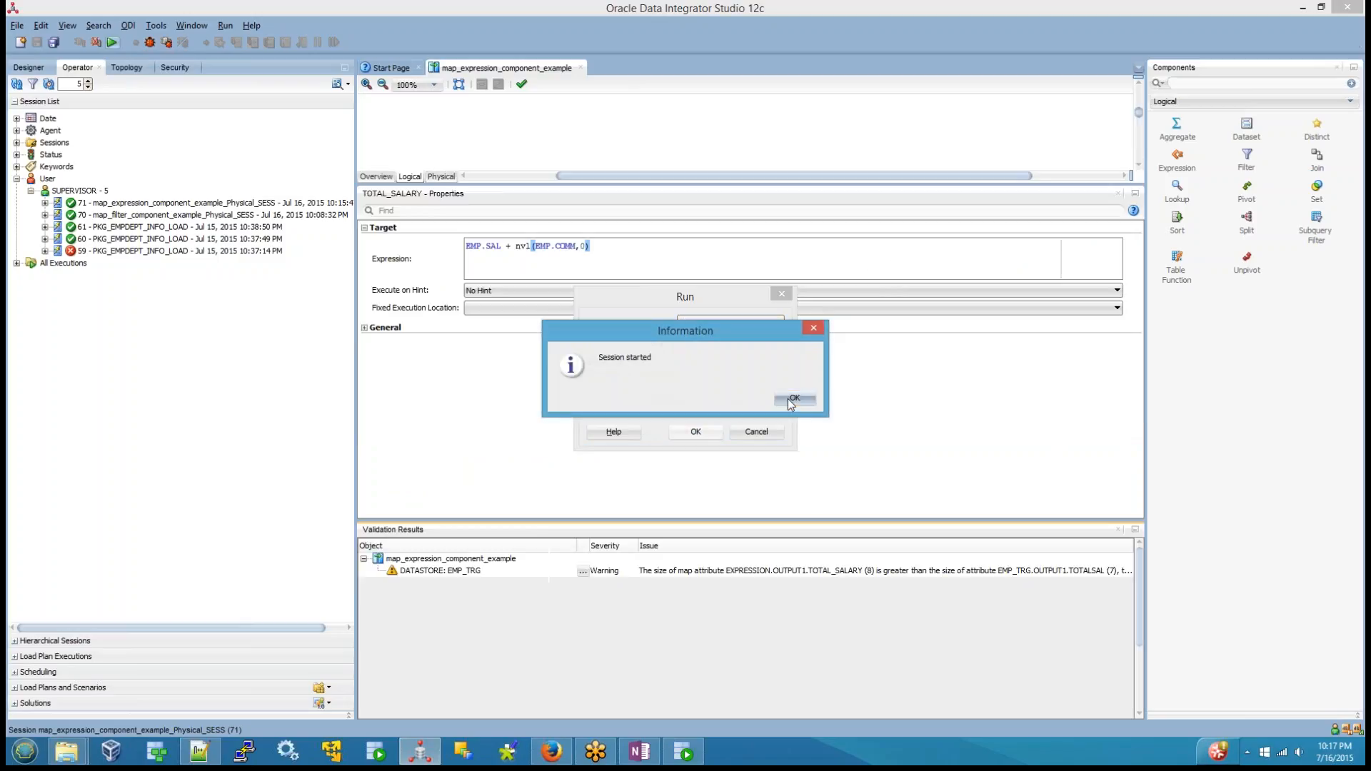
click(794, 399)
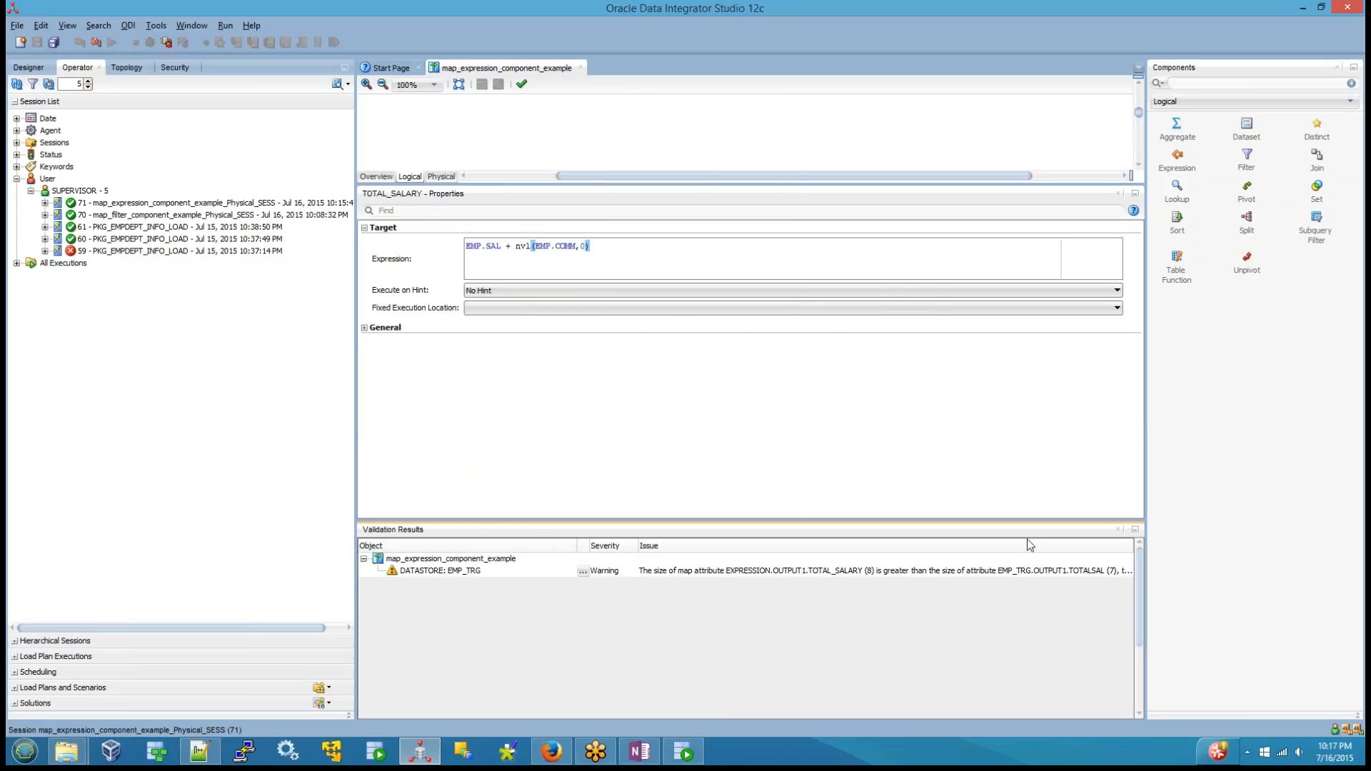
click(1118, 530)
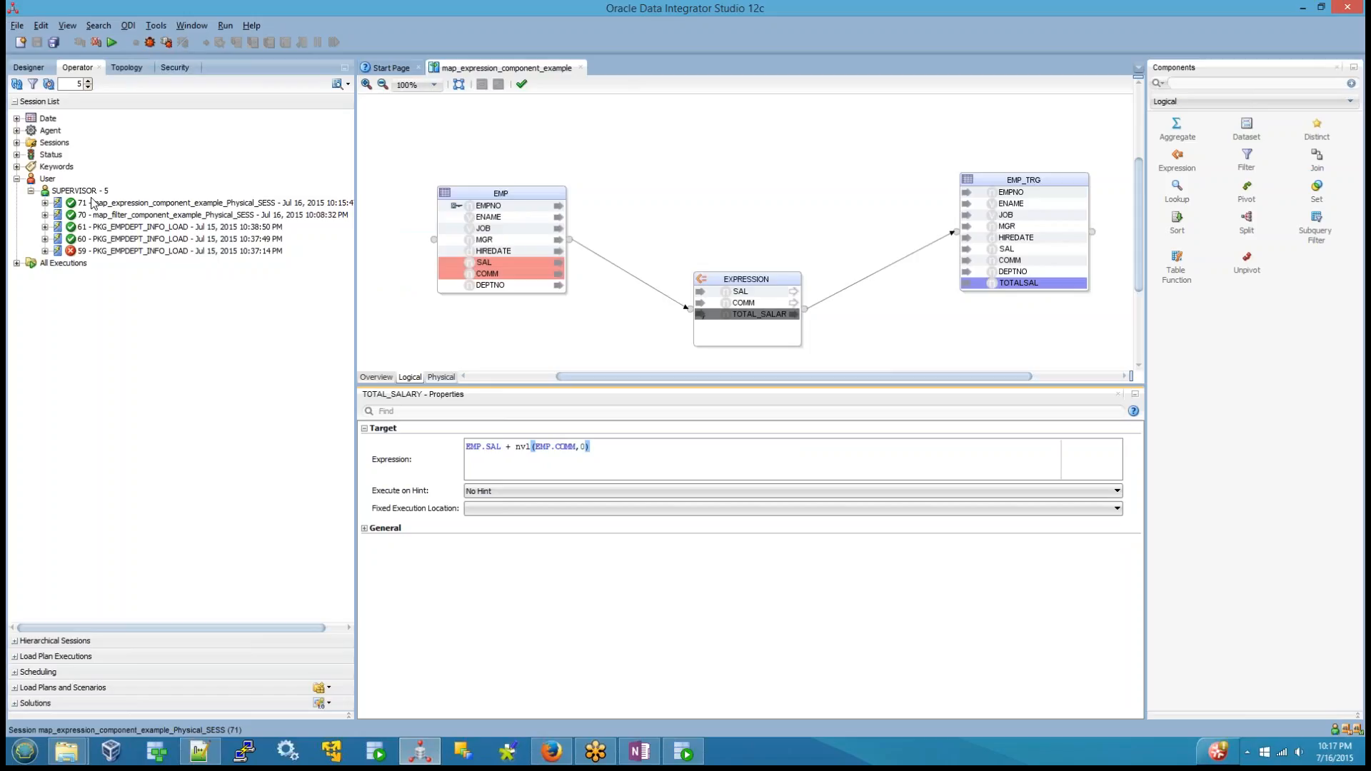
click(16, 83)
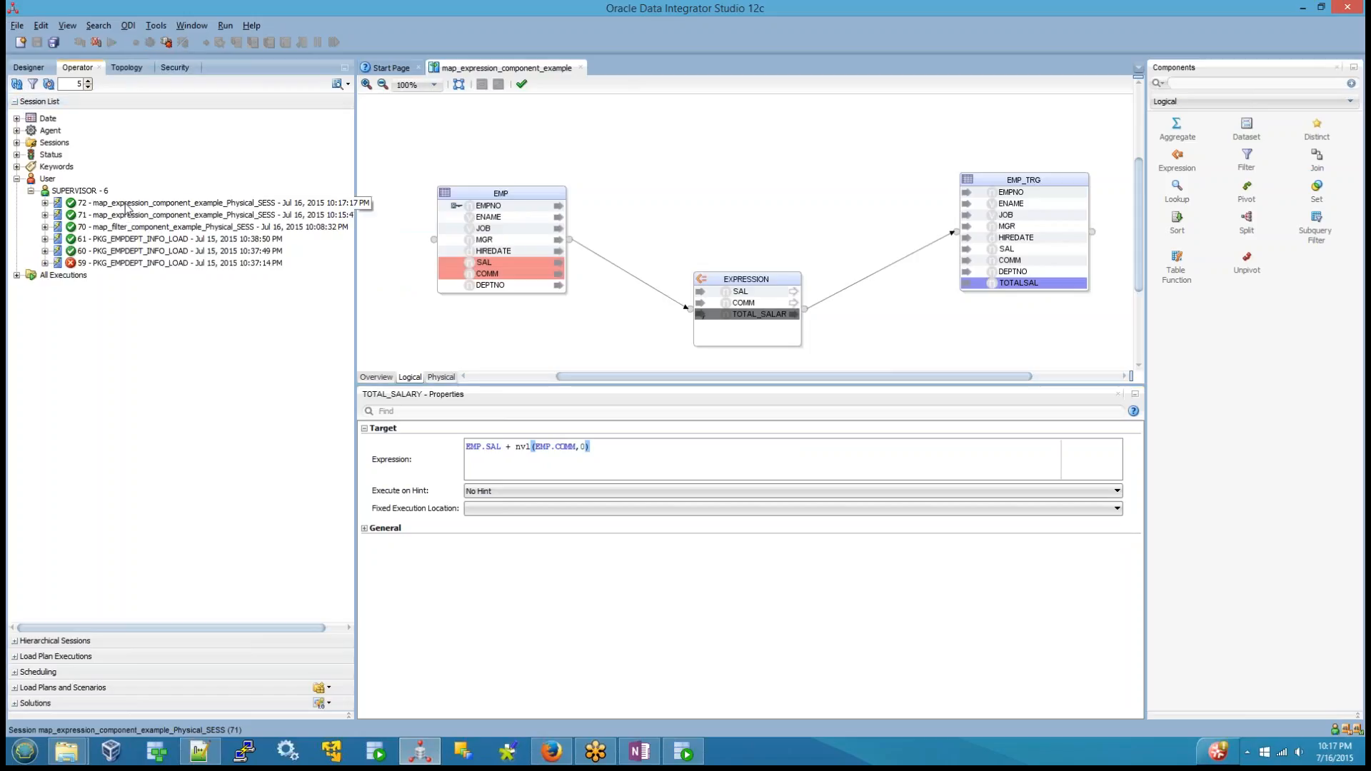
Switch to Oracle SQL Developer, refresh the EMP_TRG data and compare SAL, COMM and TOTALSAL in the first row
click(683, 751)
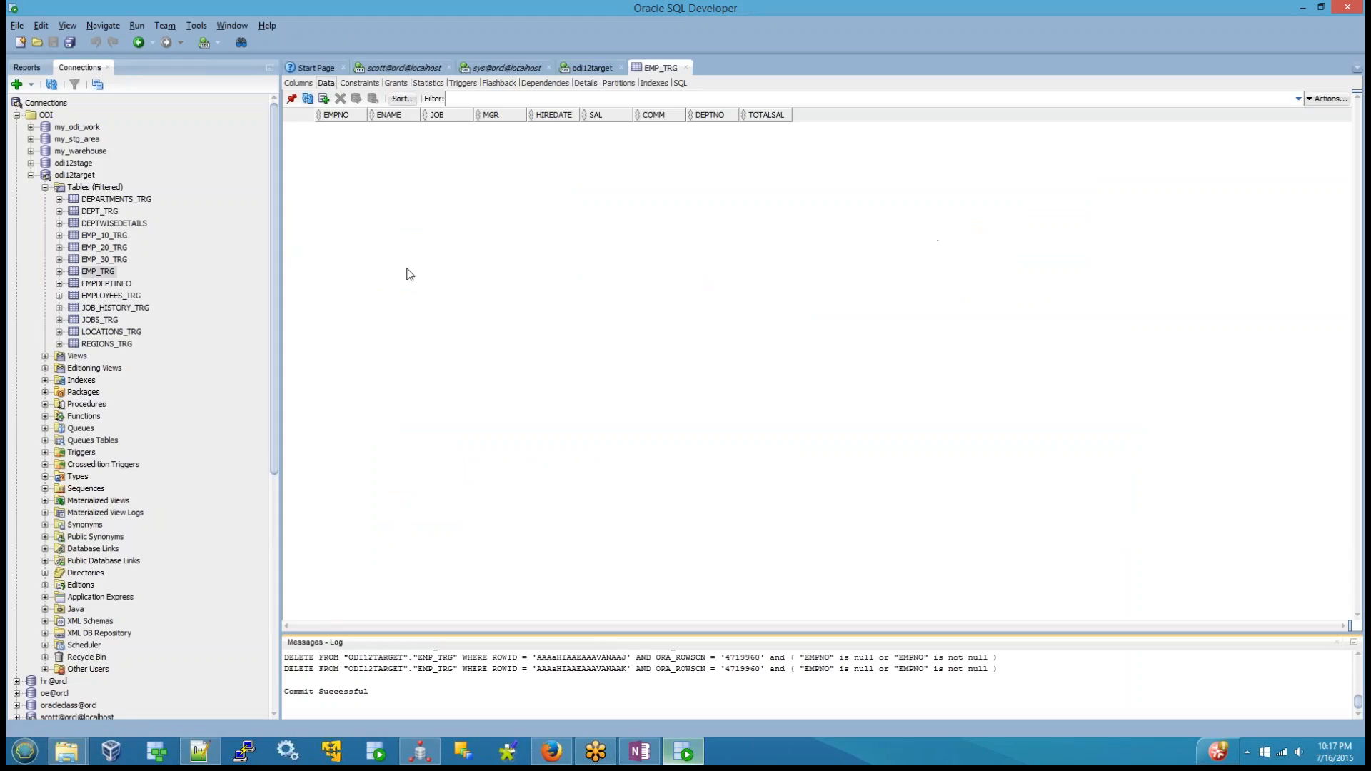
click(307, 98)
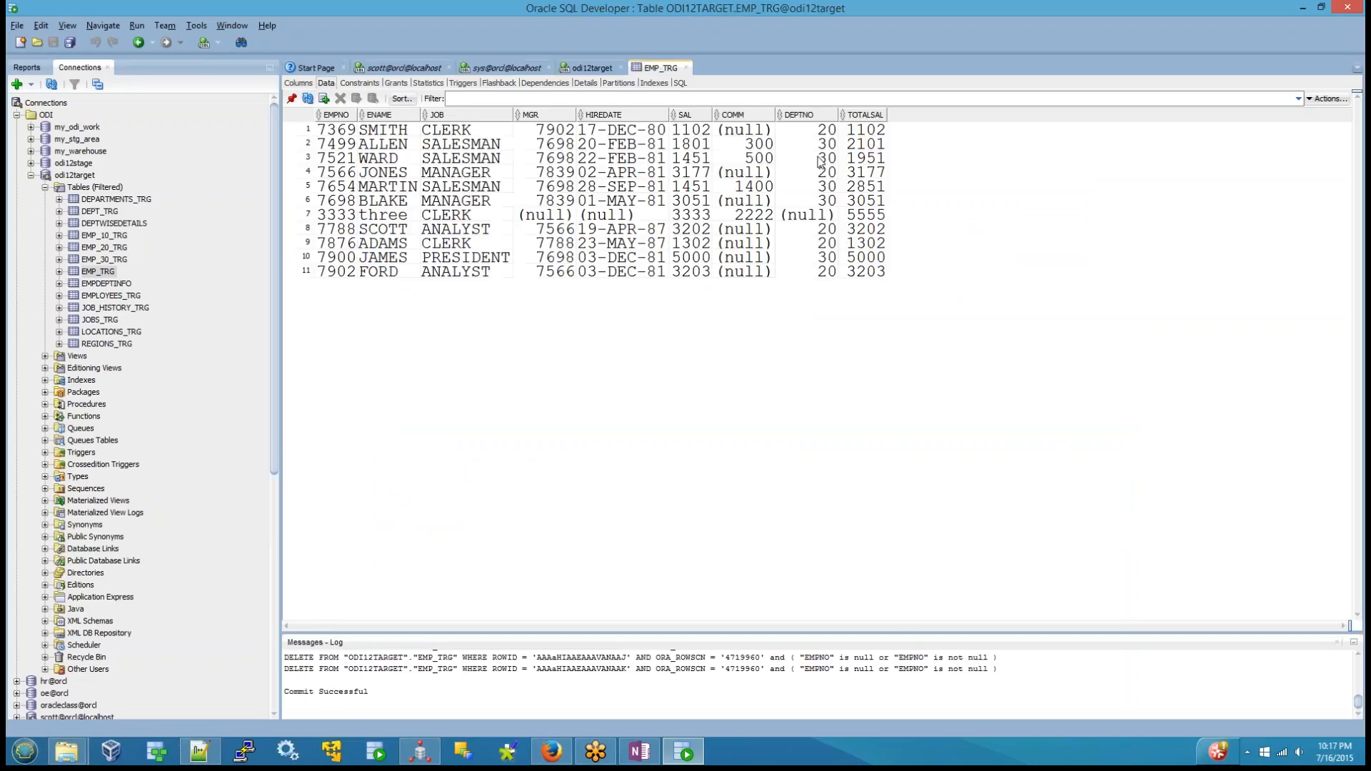
click(675, 133)
click(726, 134)
click(851, 130)
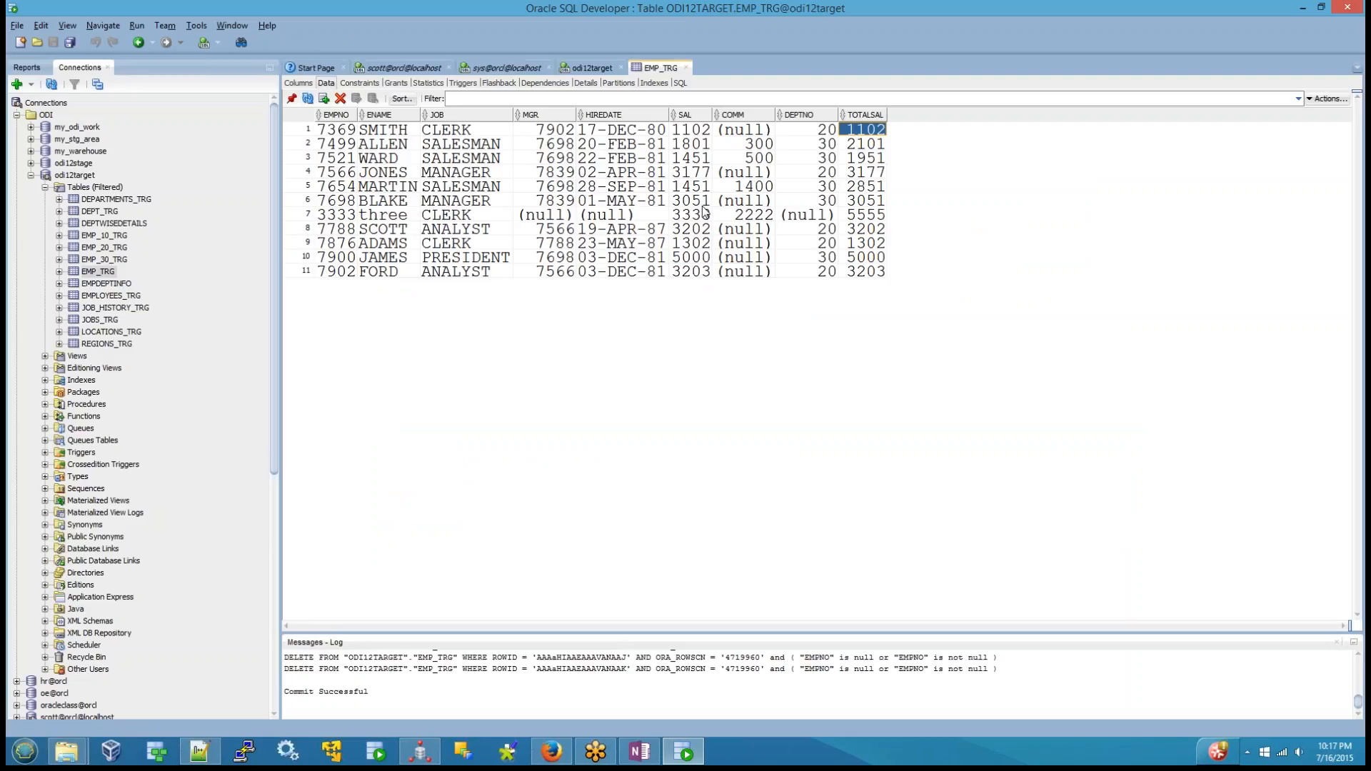
Switch back to Oracle Data Integrator Studio and reconnect to the repository using the odi123_work_repository login
click(416, 759)
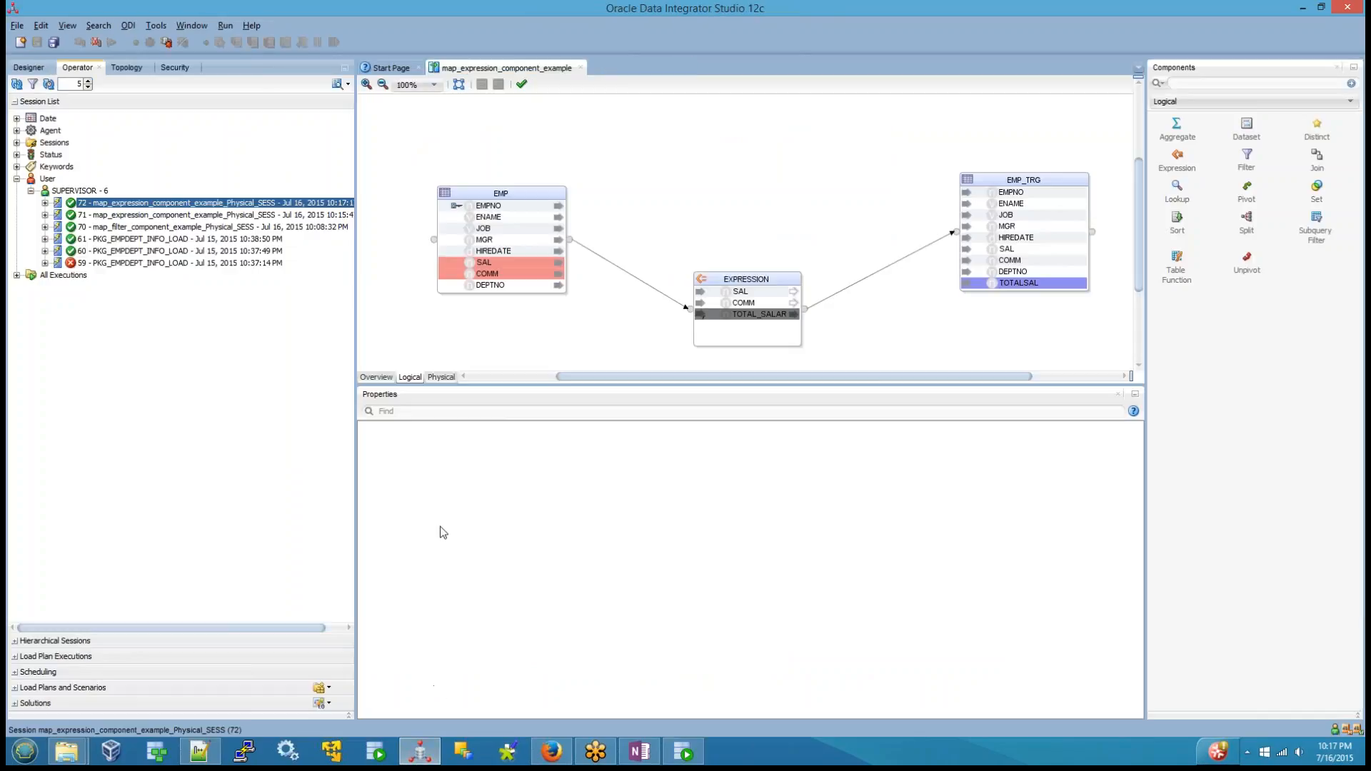
drag(575, 389, 597, 443)
click(16, 27)
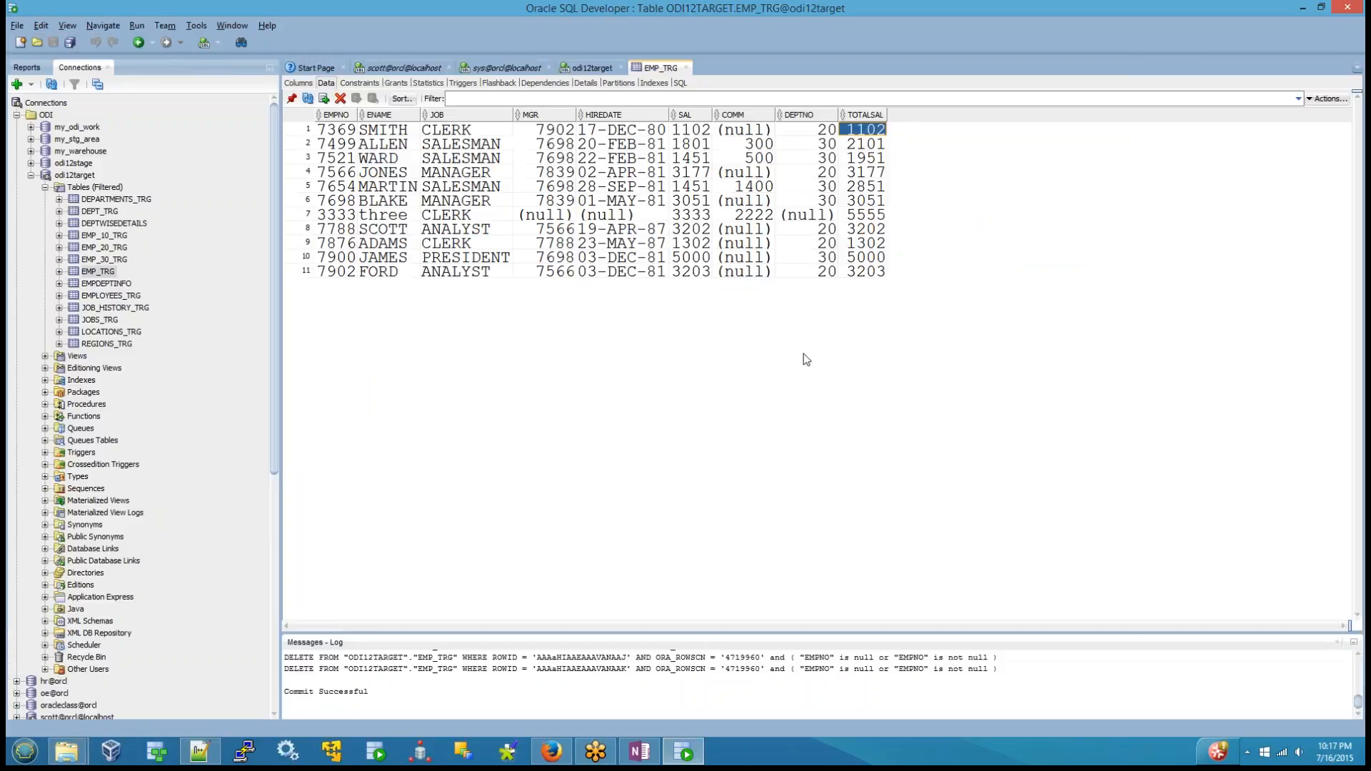
click(420, 752)
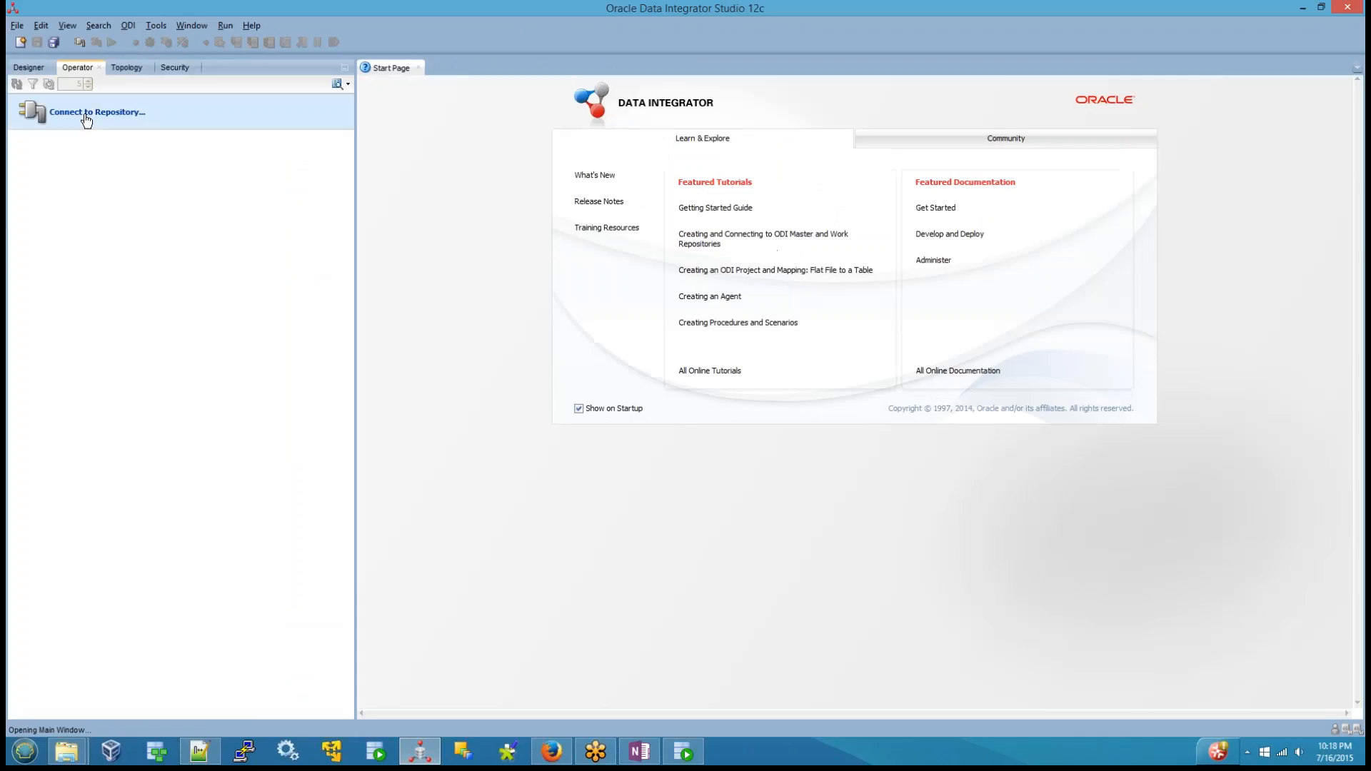
click(87, 120)
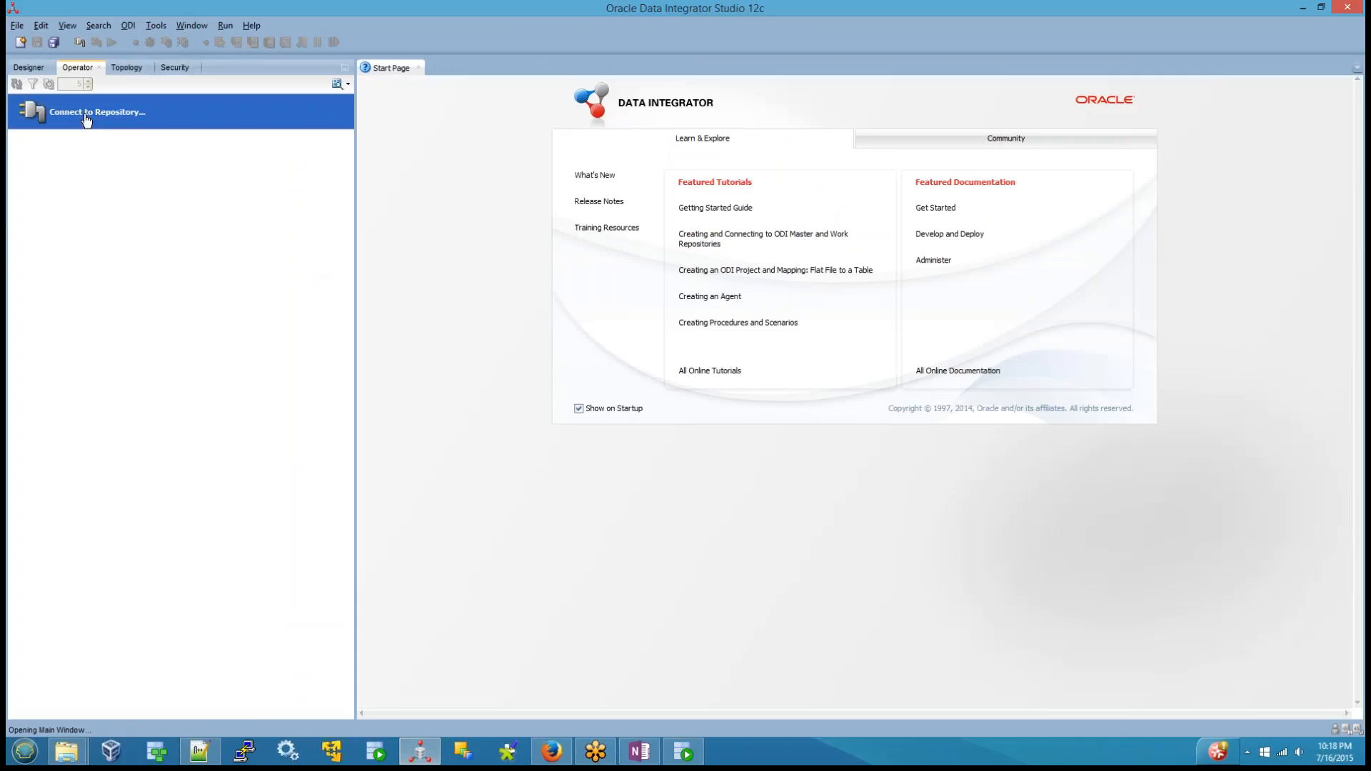
click(726, 341)
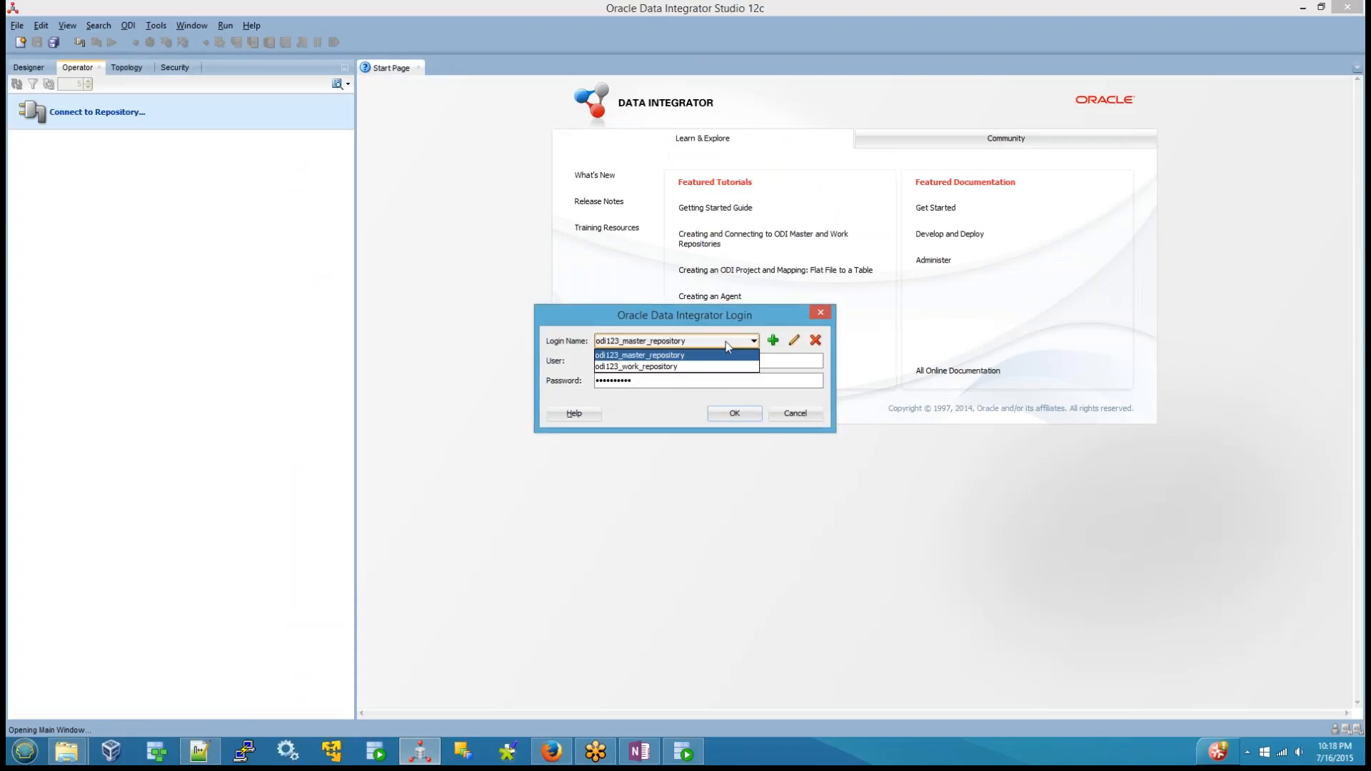
click(664, 367)
click(725, 408)
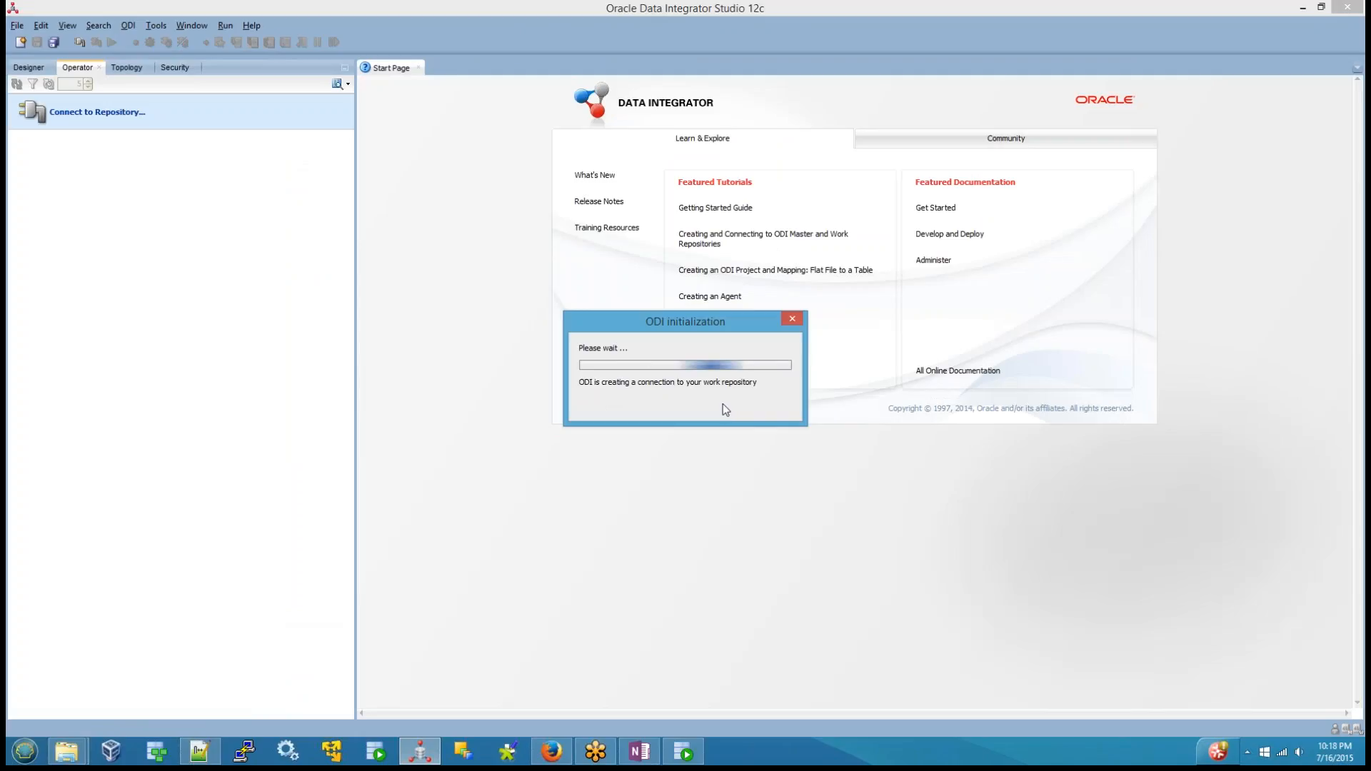
Open the map_expression_component_example mapping from the GVS RND folder of the PRJ_GVS_RND project in the Designer
click(29, 67)
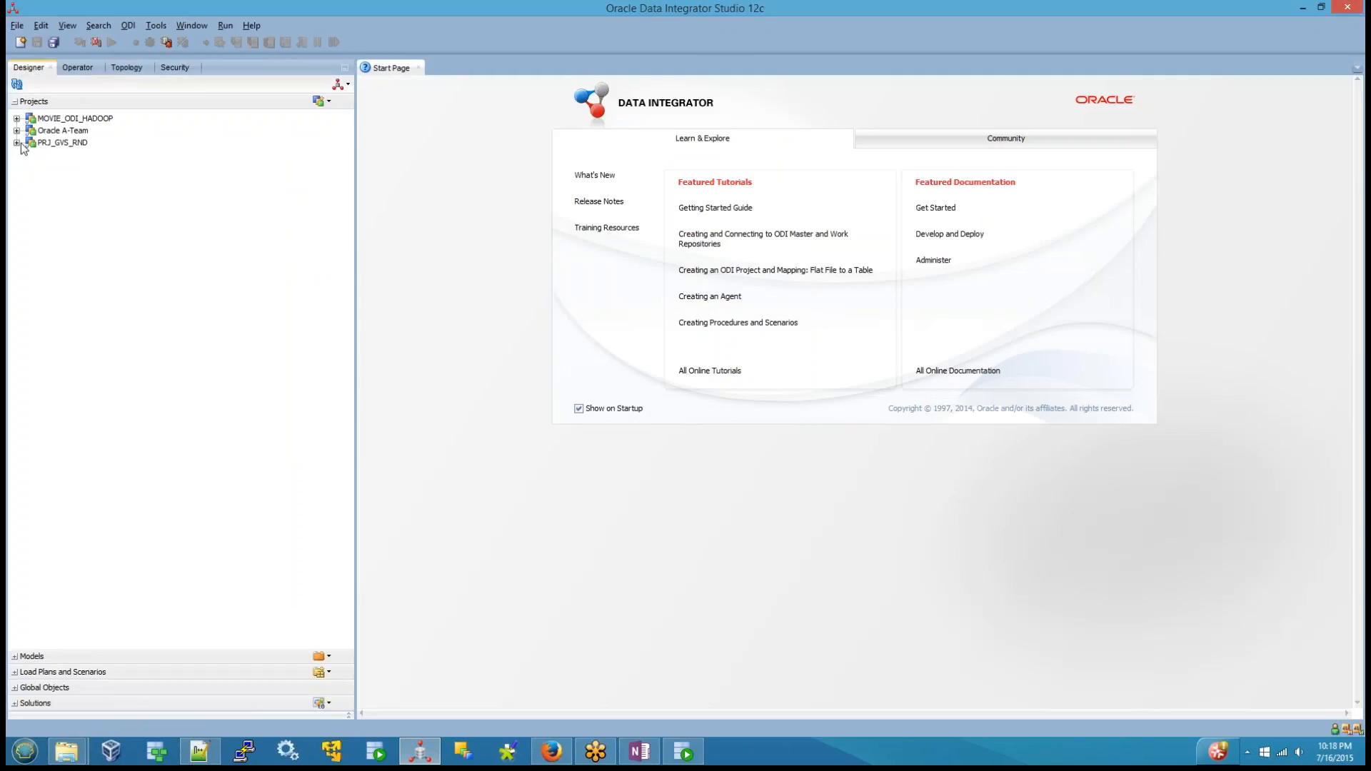
click(16, 142)
click(31, 154)
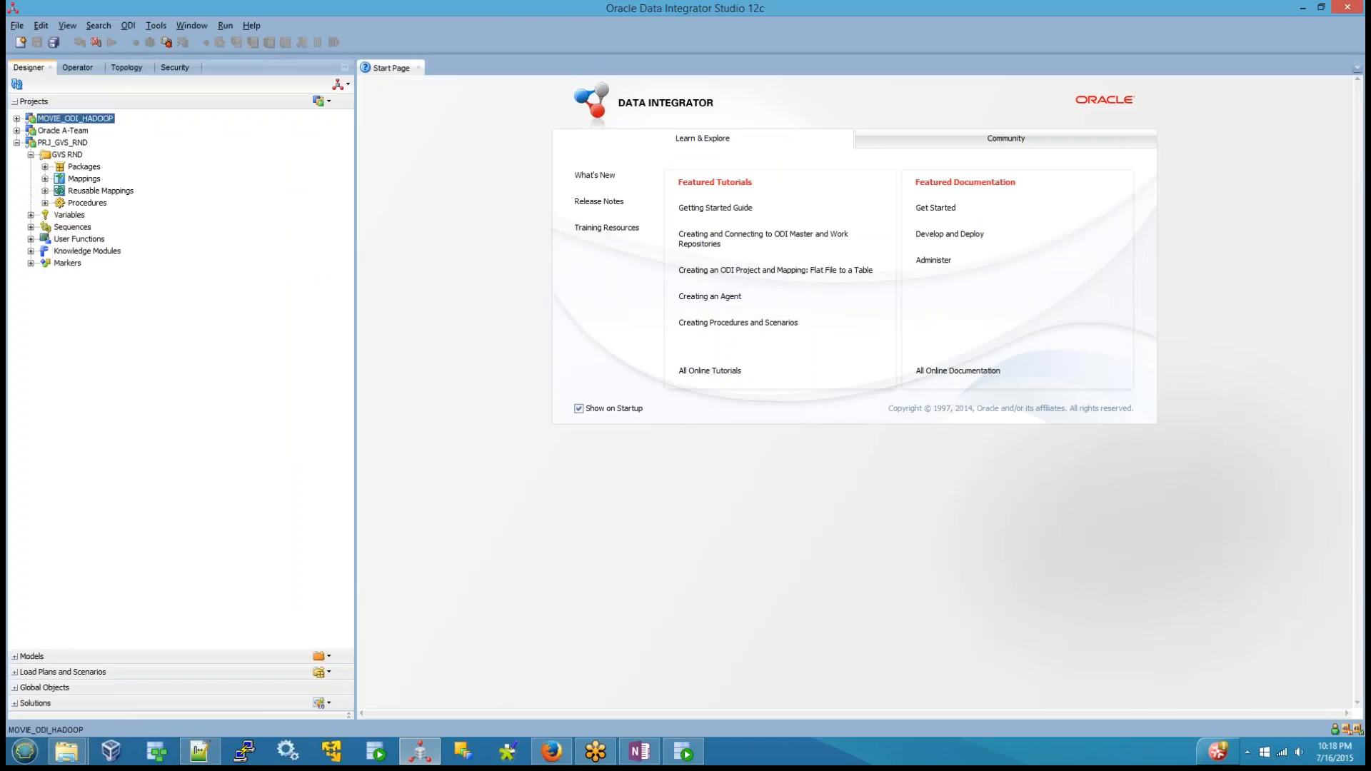
click(45, 178)
double_click(113, 191)
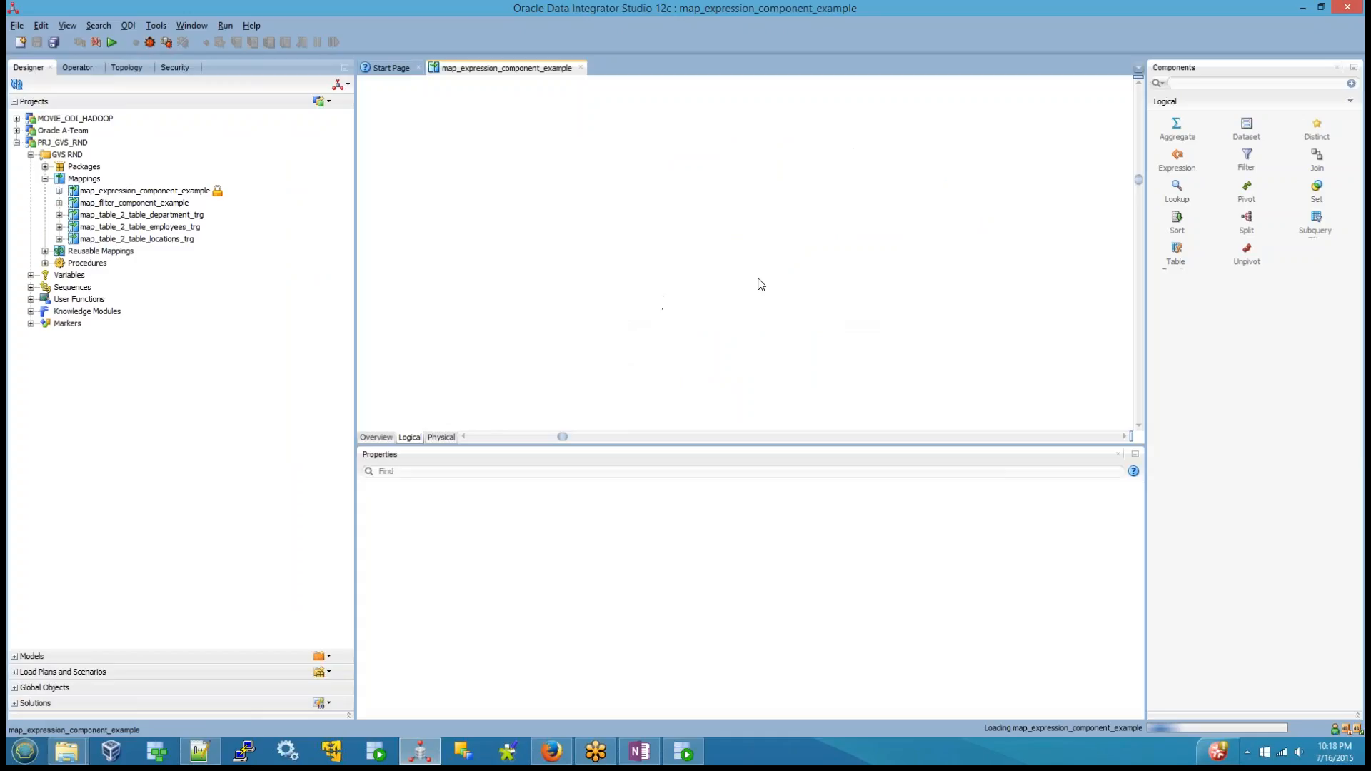
Switch to the OneNote class notes and highlight the definition text of the selector components
click(639, 751)
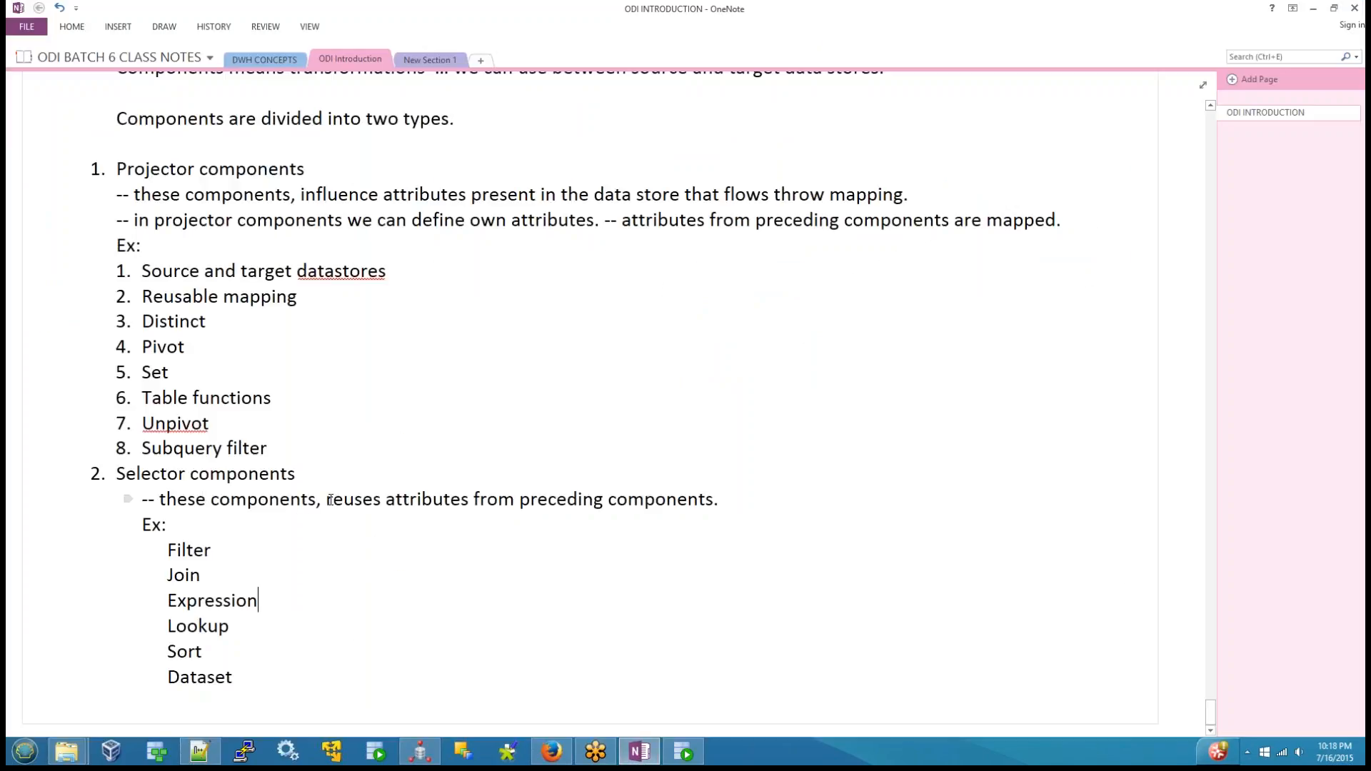
drag(330, 499, 722, 500)
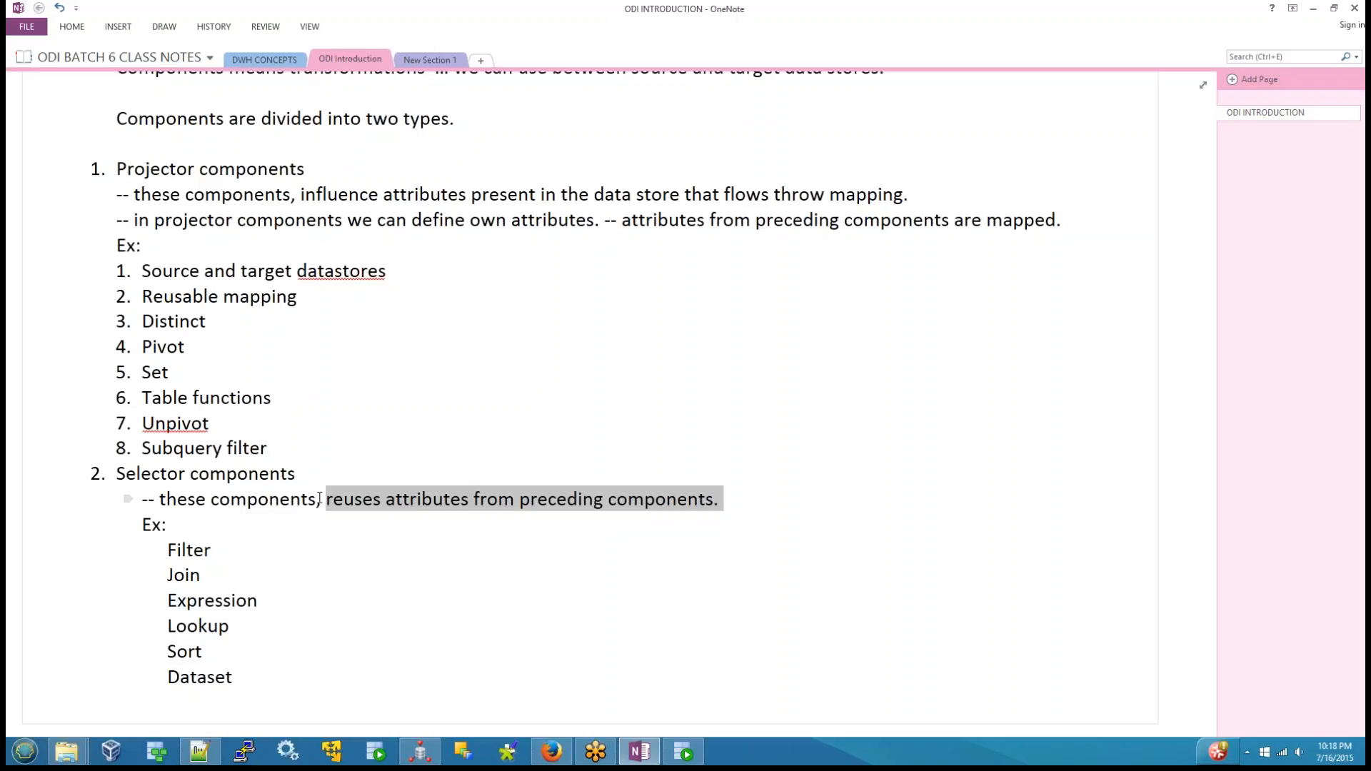
Switch to Oracle SQL Developer, run "select * from emp" in the scott connection's worksheet and minimize the message log
click(682, 752)
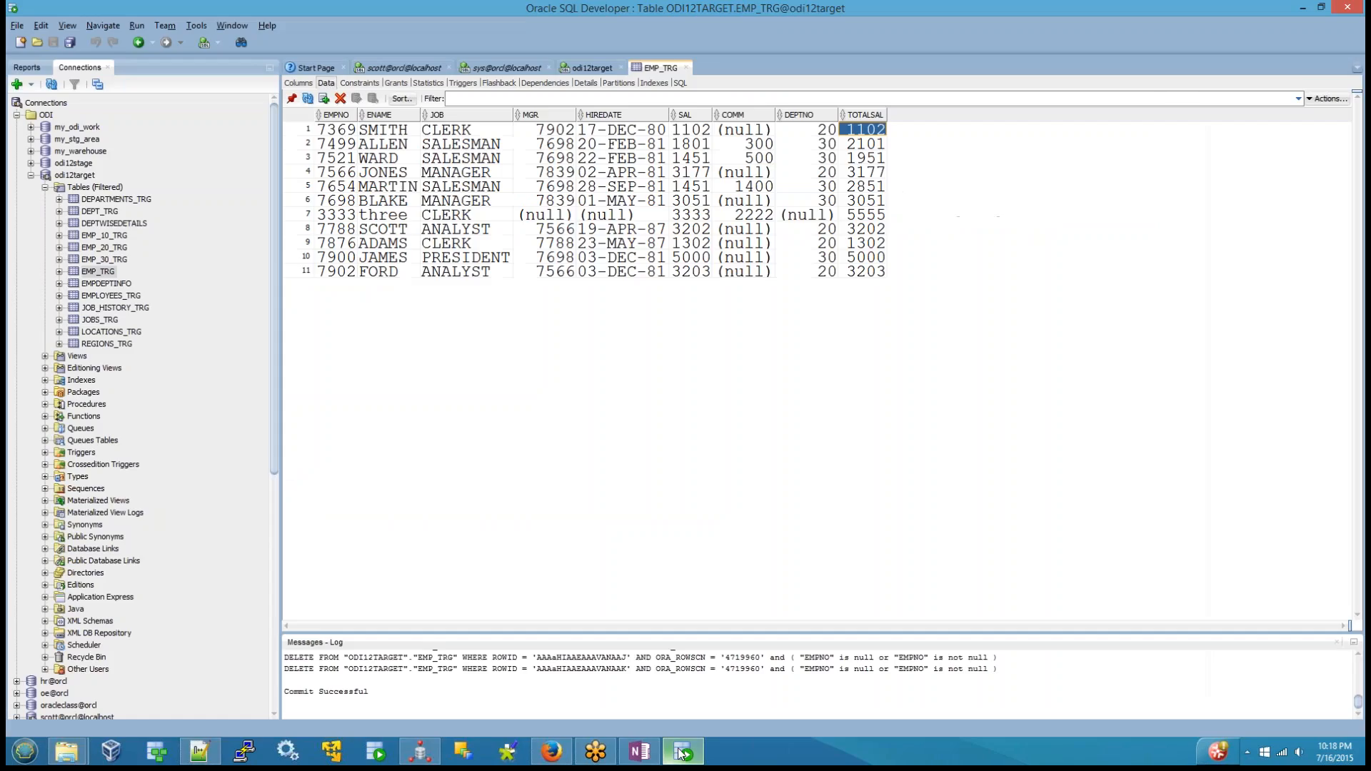
click(427, 66)
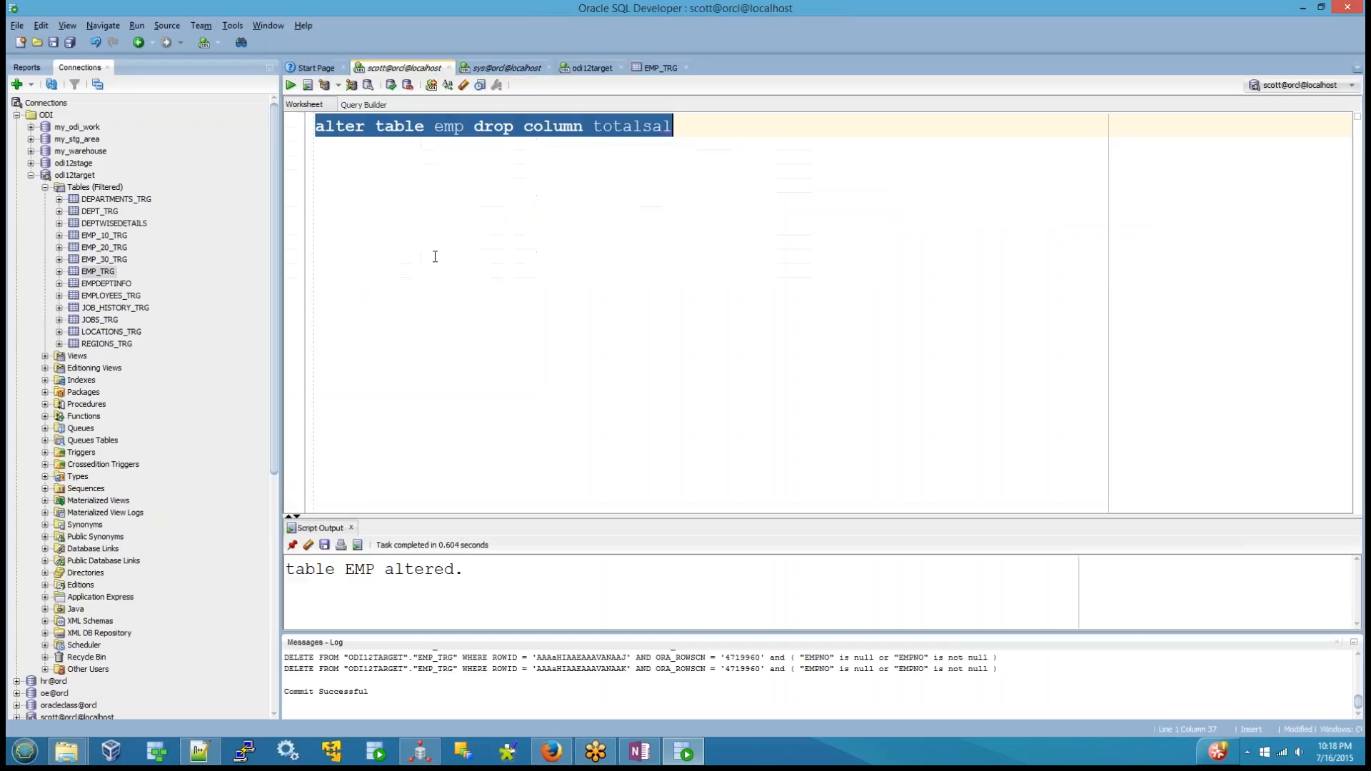
click(463, 259)
key(Return)
key(Return)
text(select )
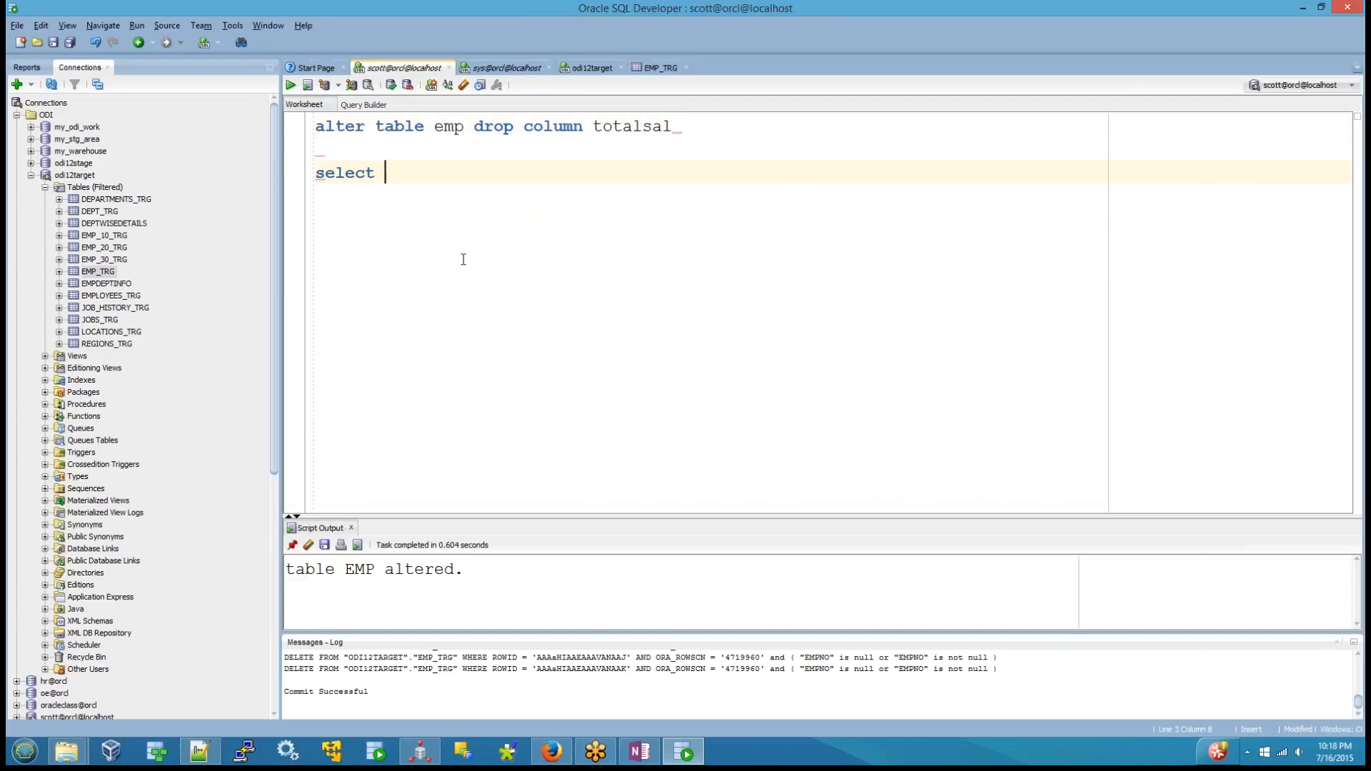
text(* from emp)
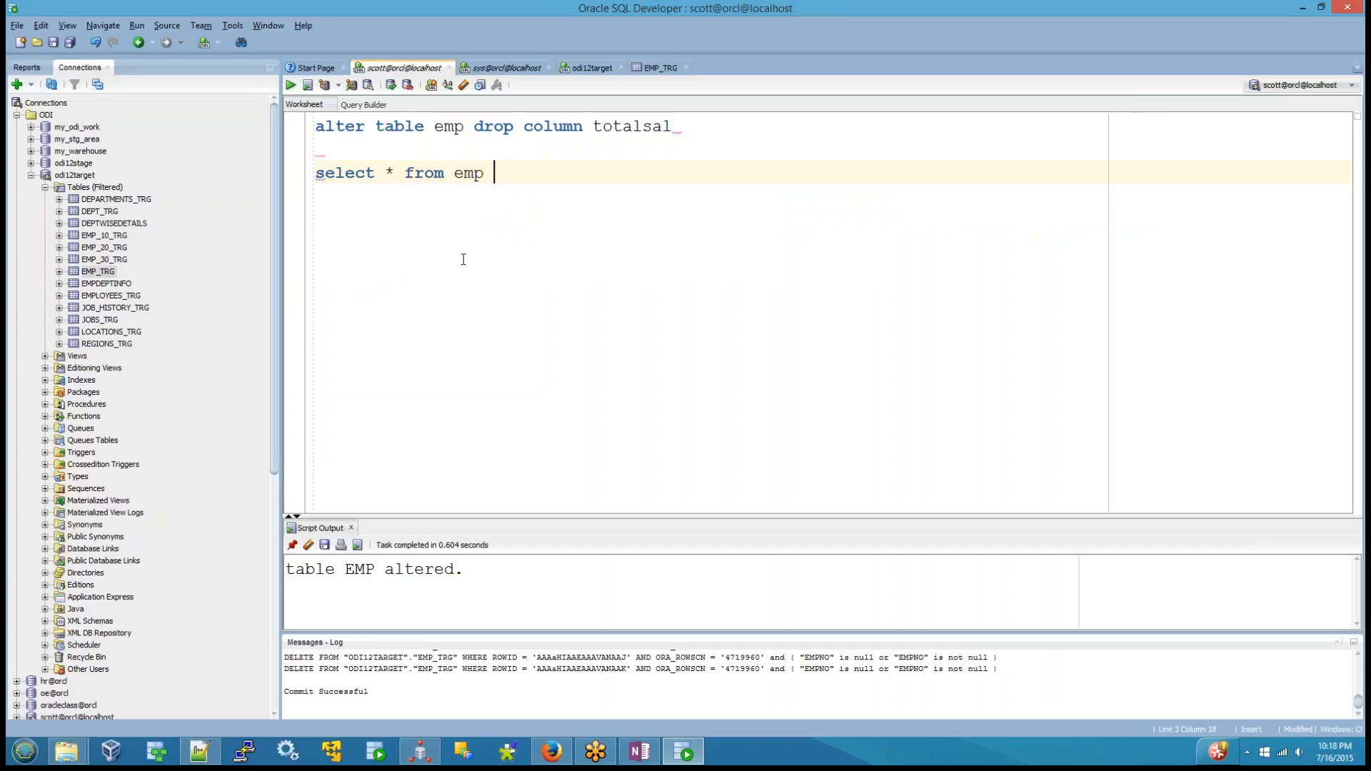
key(shift+Home)
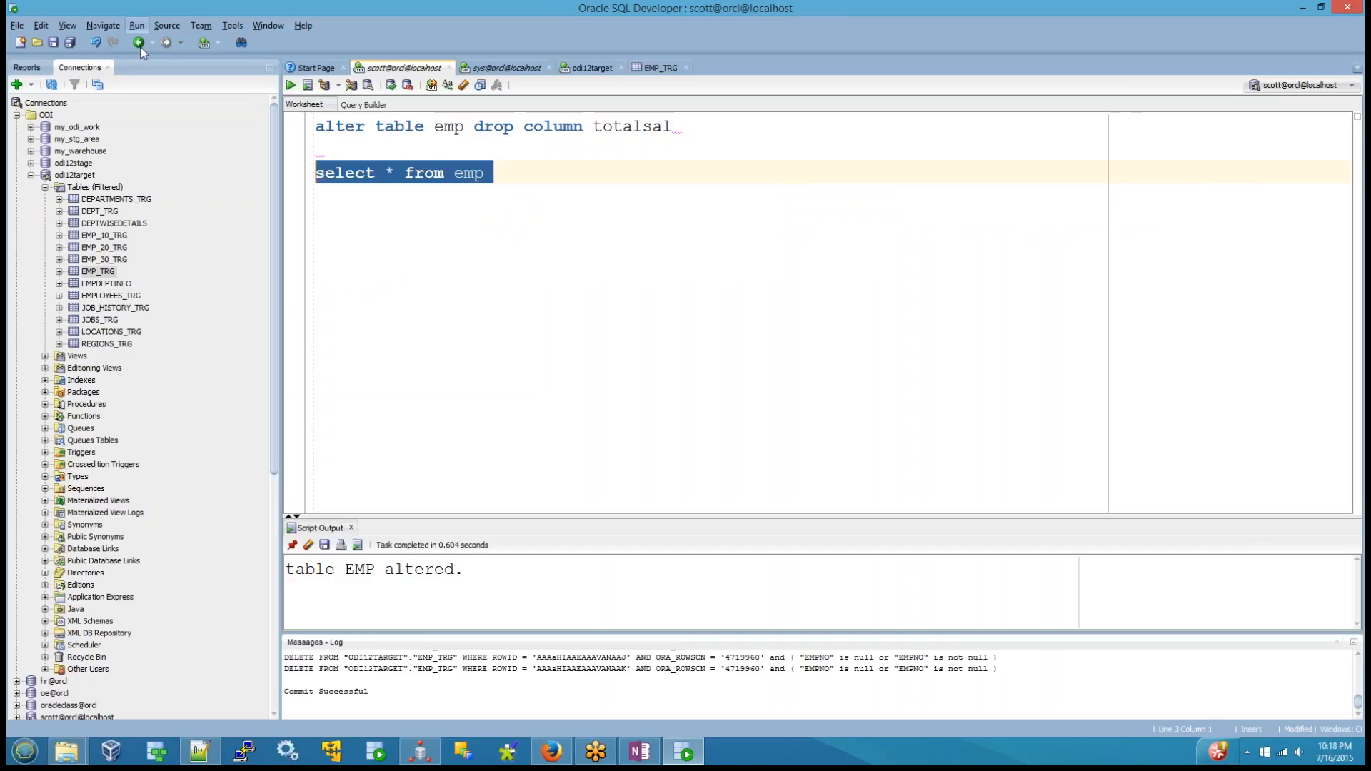
click(291, 85)
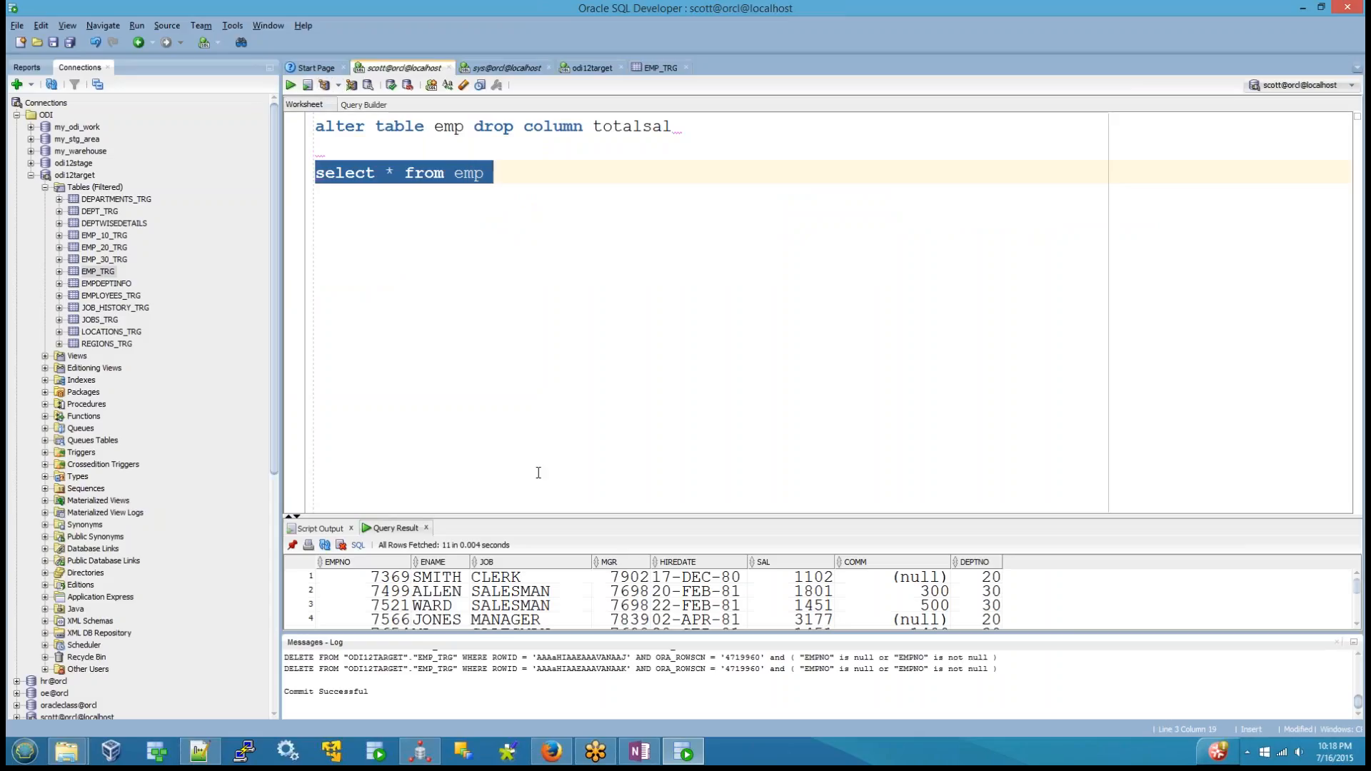
click(1338, 645)
Extend the emp query with the condition "where deptno=20" and run it
click(706, 381)
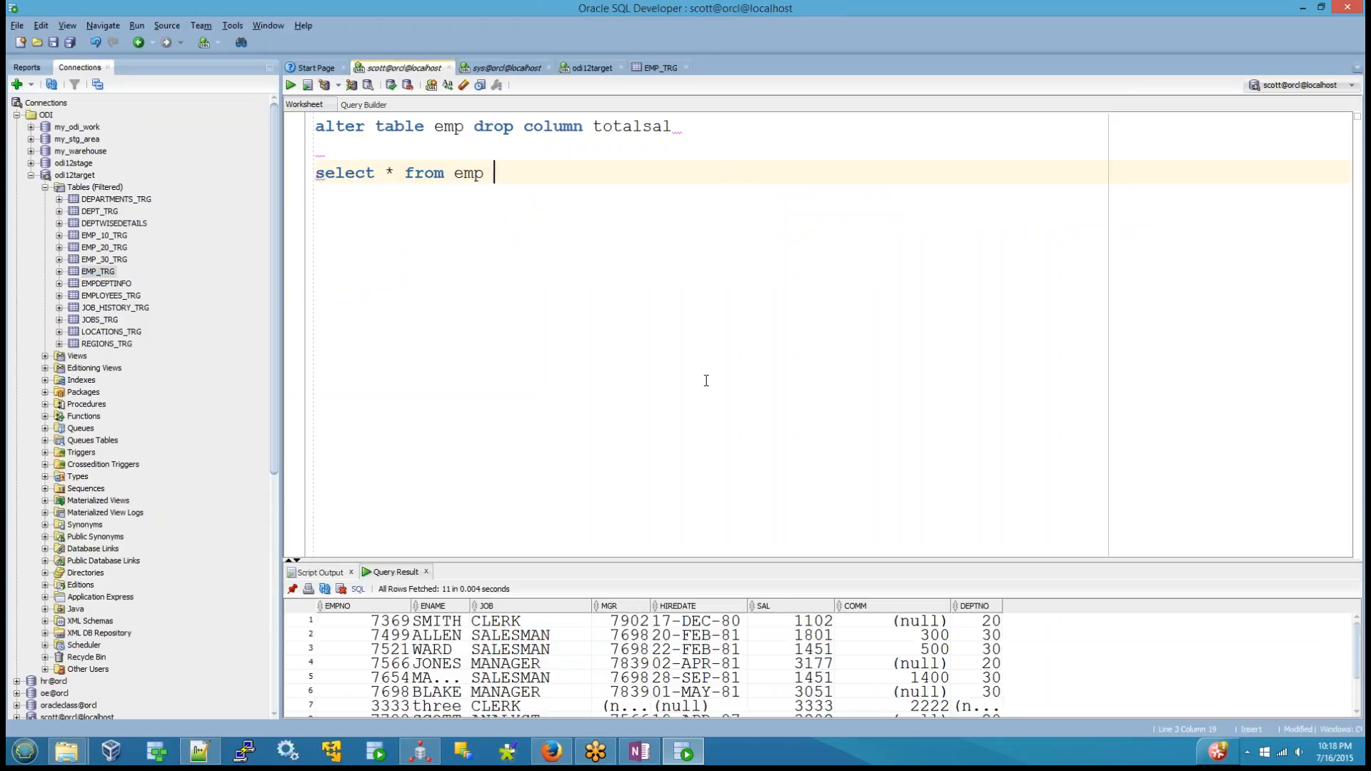
text(wehre)
key(BackSpace)
key(BackSpace)
key(BackSpace)
key(BackSpace)
key(BackSpace)
text(here deptno=20)
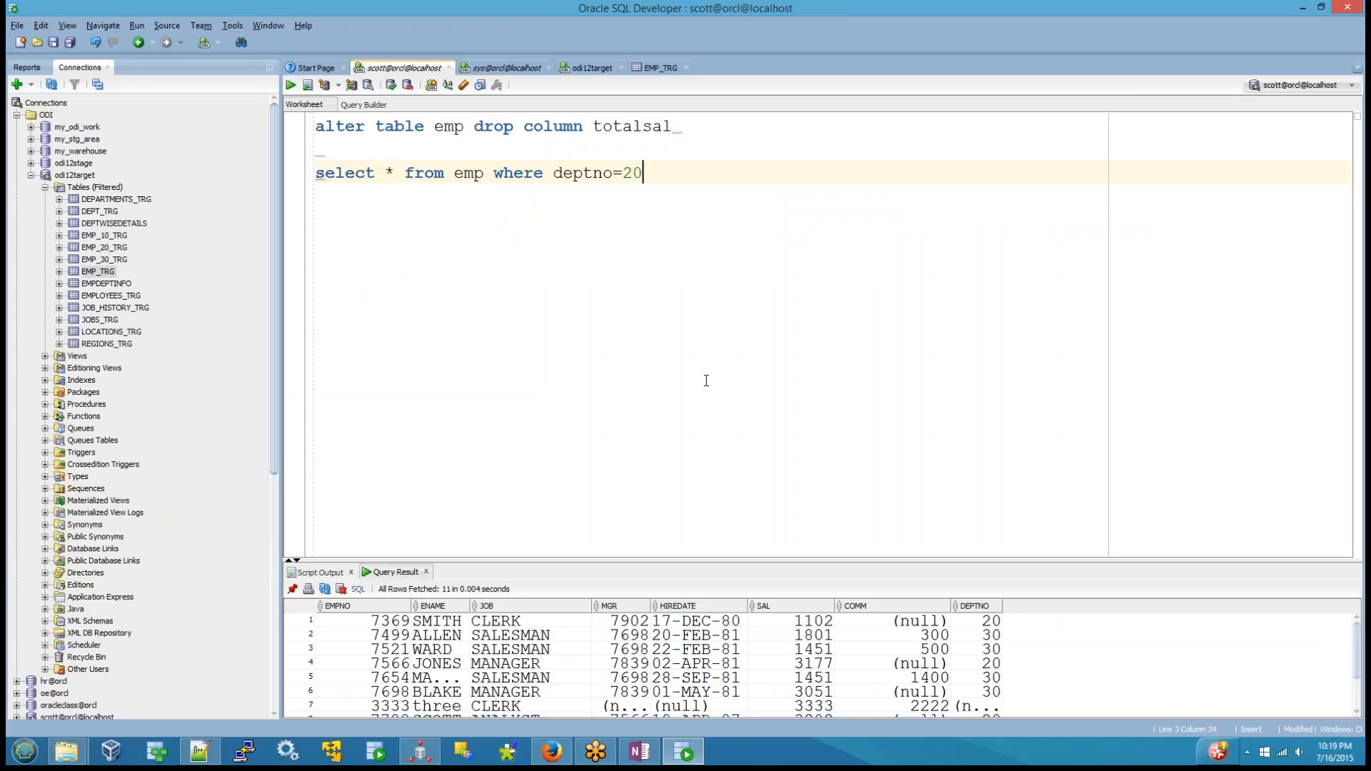
key(shift+Home)
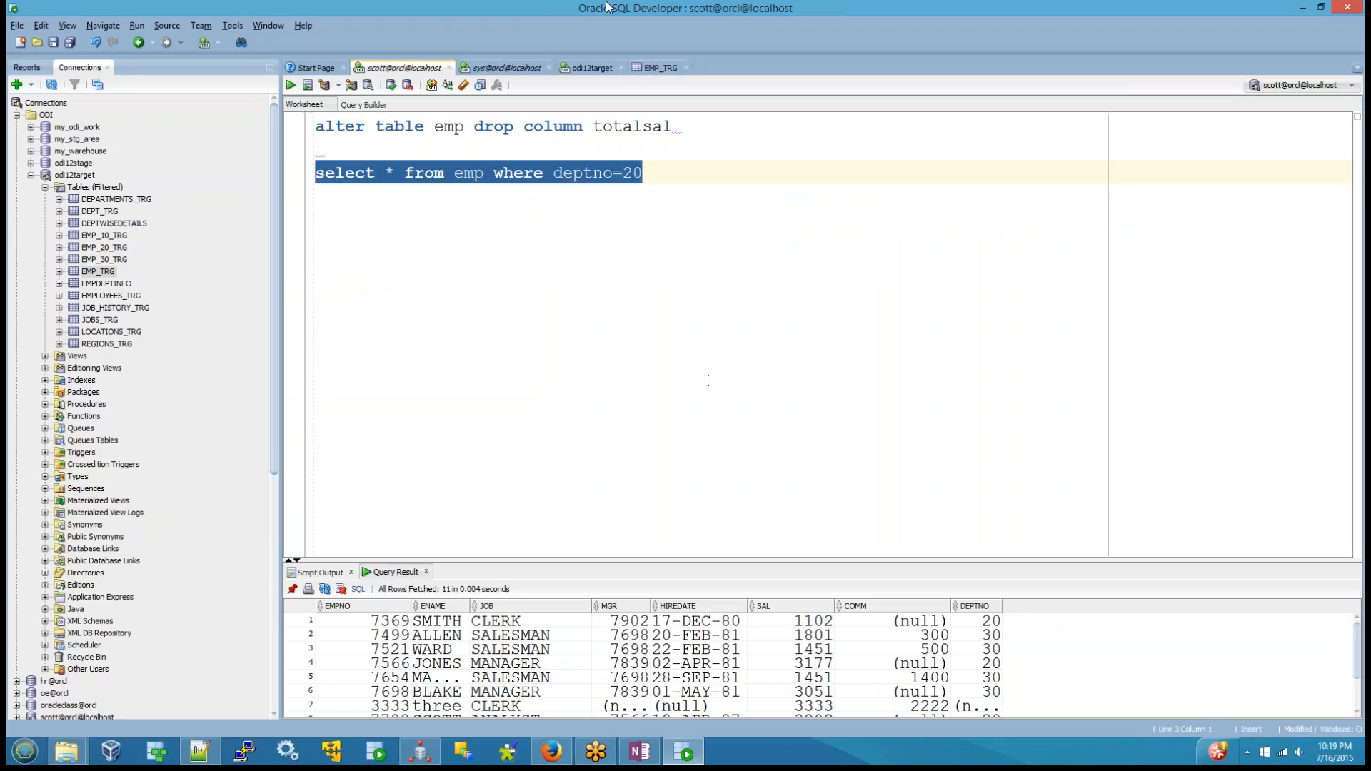
click(294, 88)
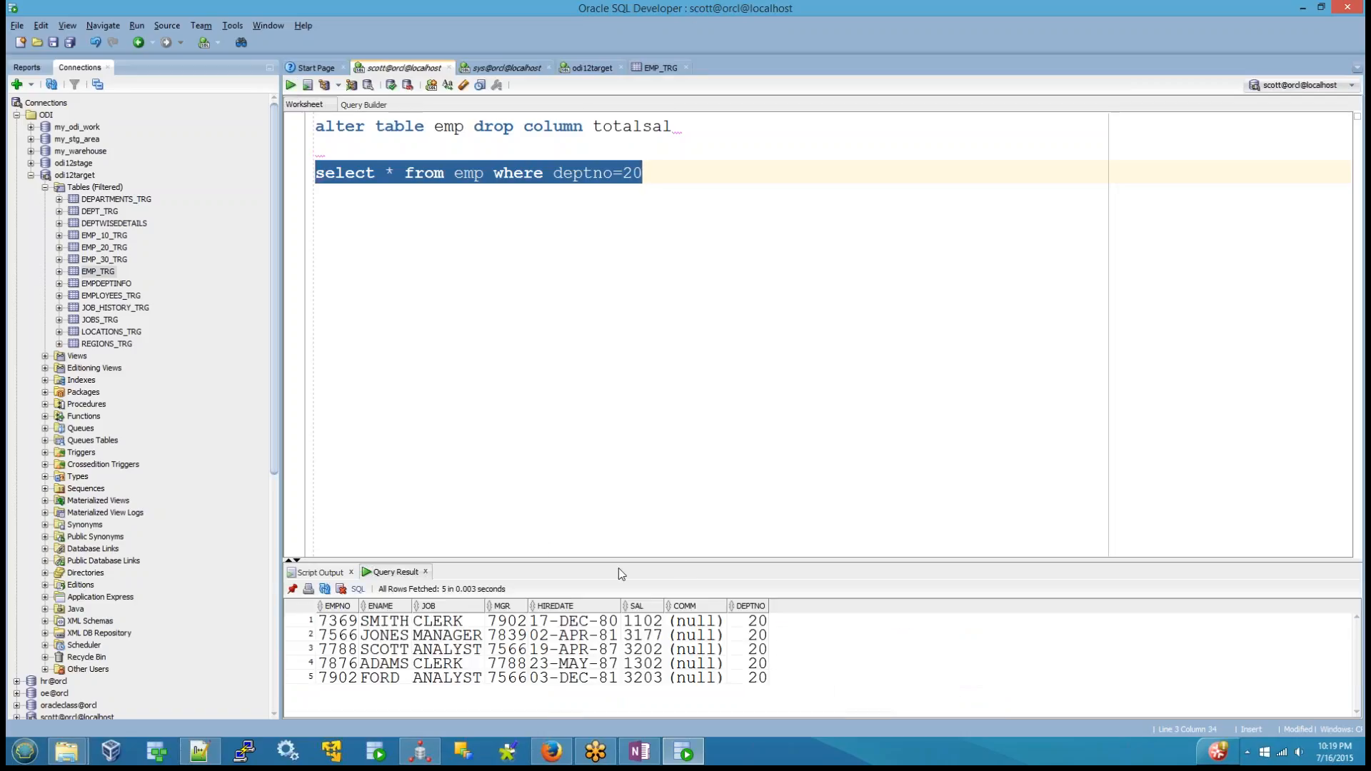
Append the comment "-- selection" to the emp query filtered on deptno=20
click(690, 171)
text(--)
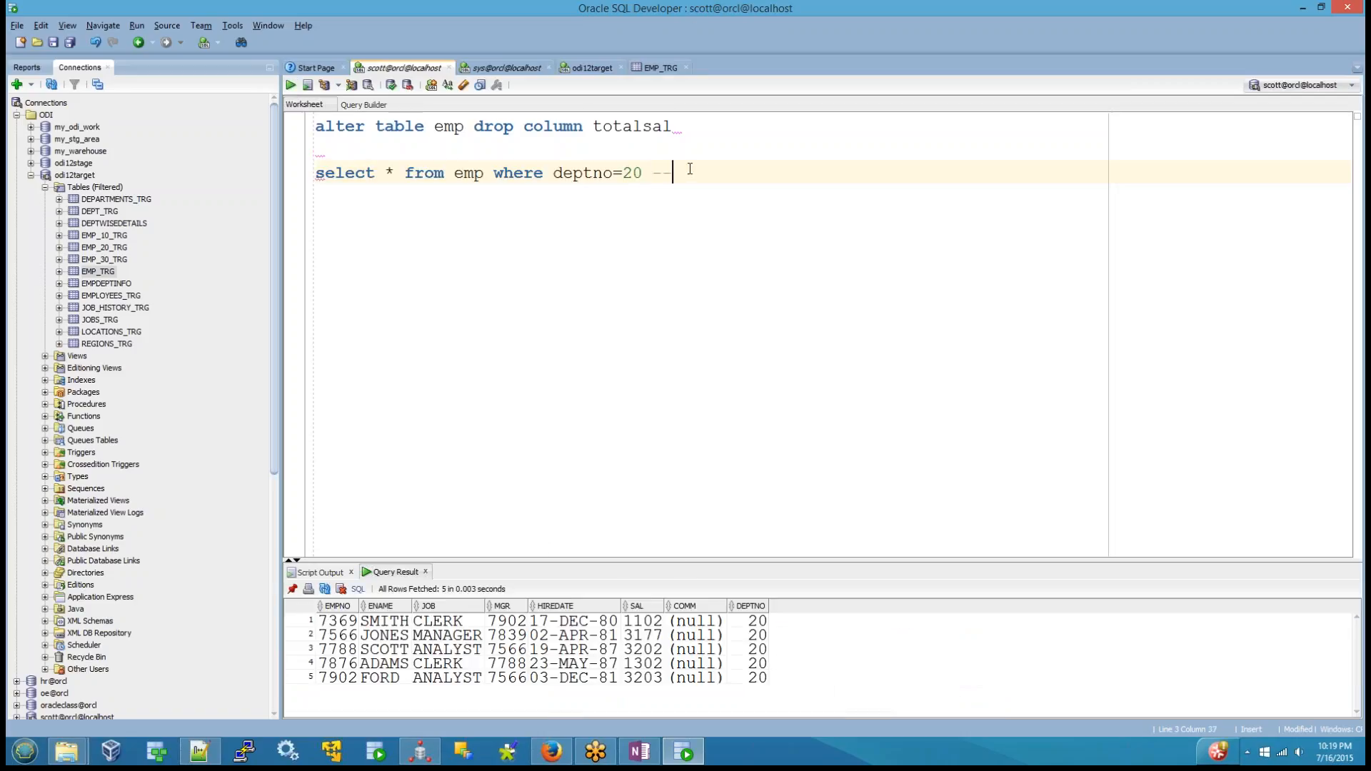
text( selection)
Add the query "select ename,sal from emp;" below the selection query and append the comment "-- projection" to it
key(Return)
key(Return)
text(select )
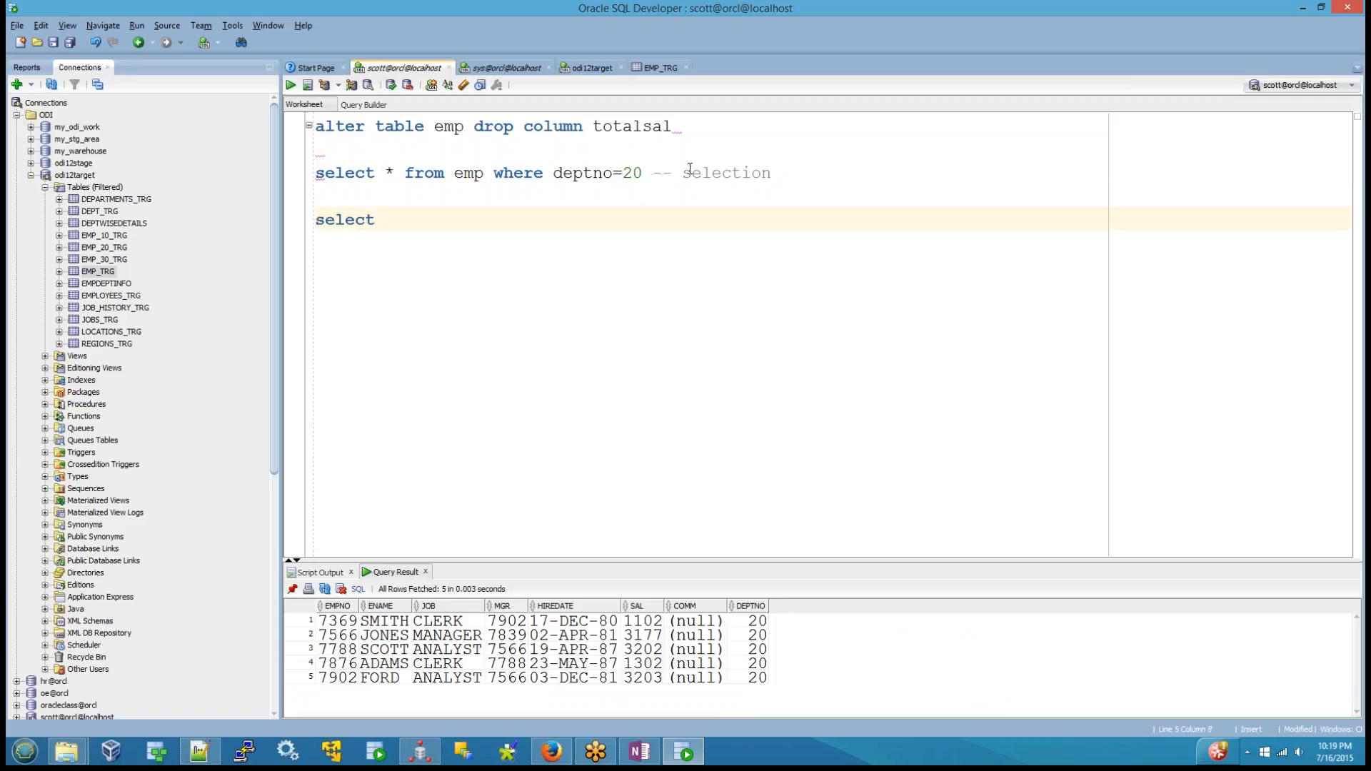
text(ename,sal )
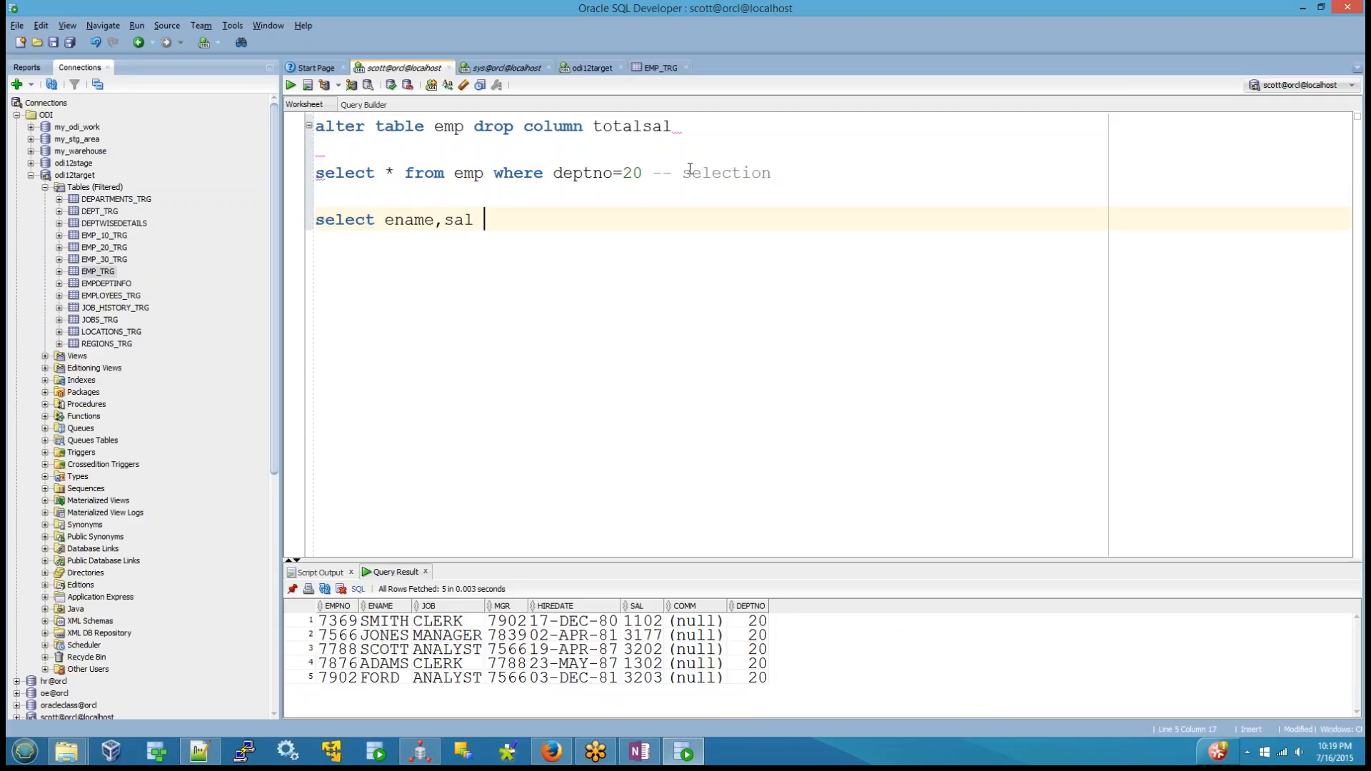
text(from em)
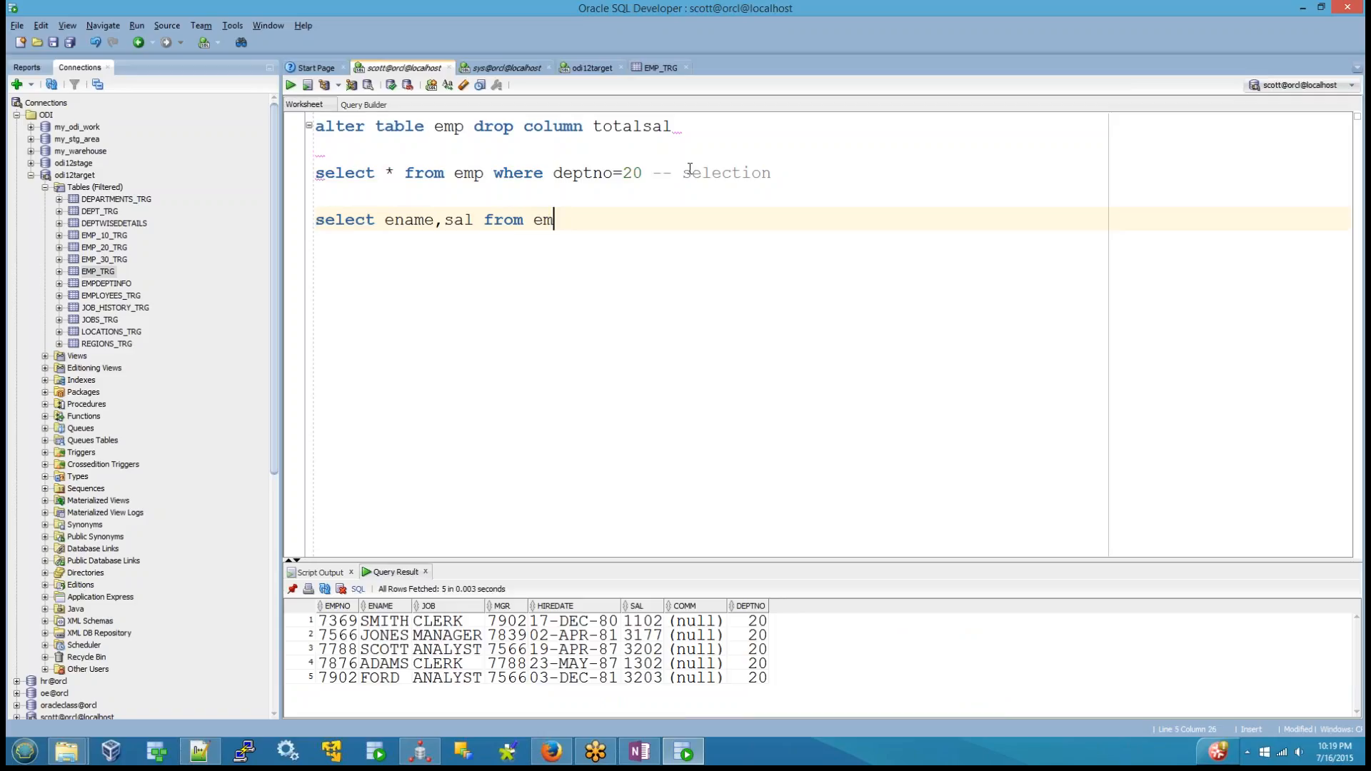
text(op;)
key(shift+Home)
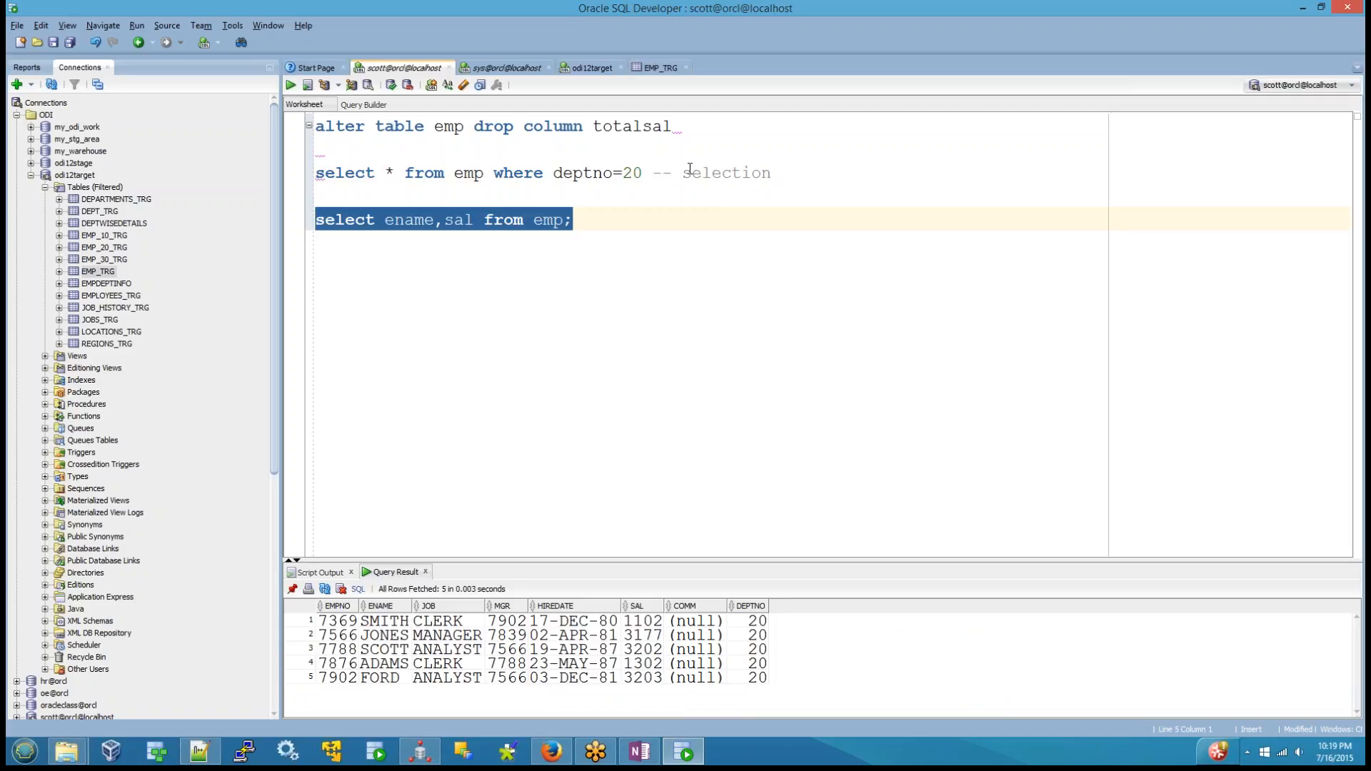
key(End)
text(-- proj)
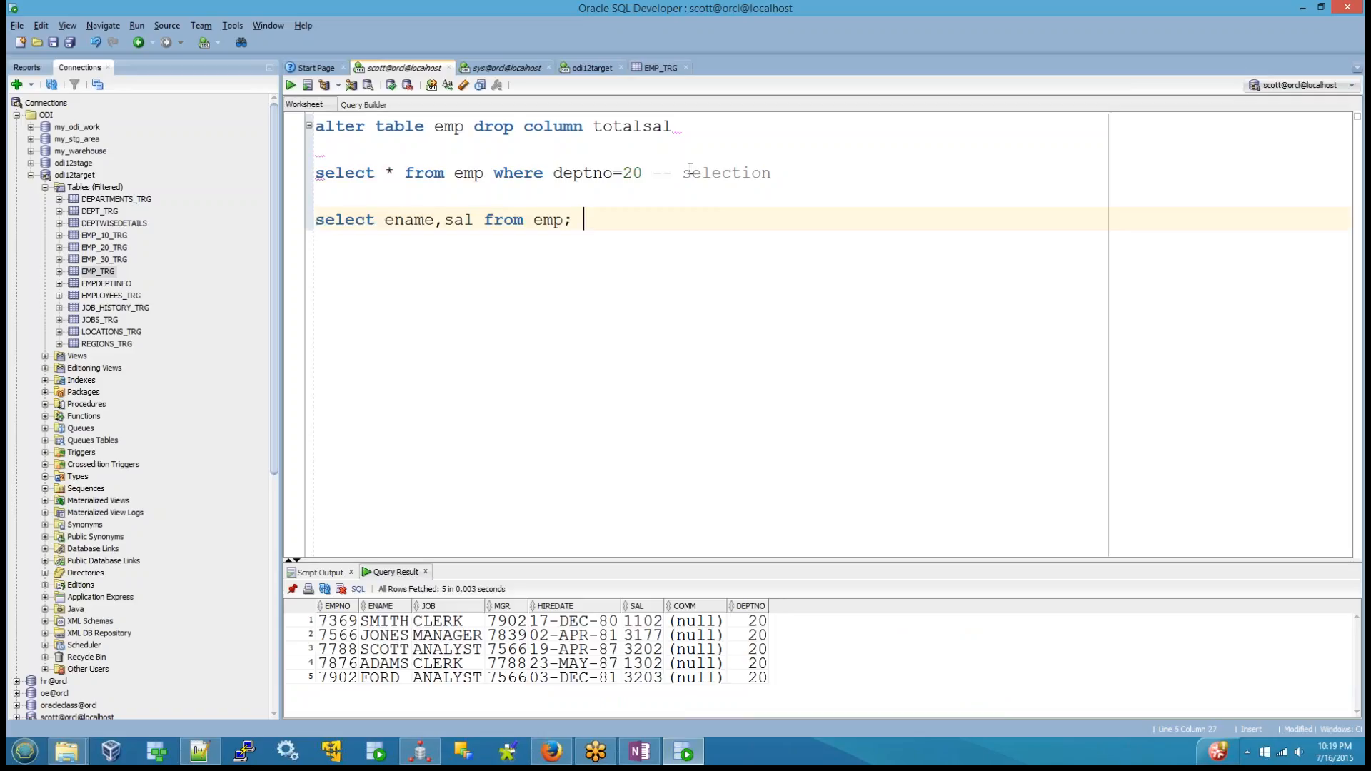
text(ection)
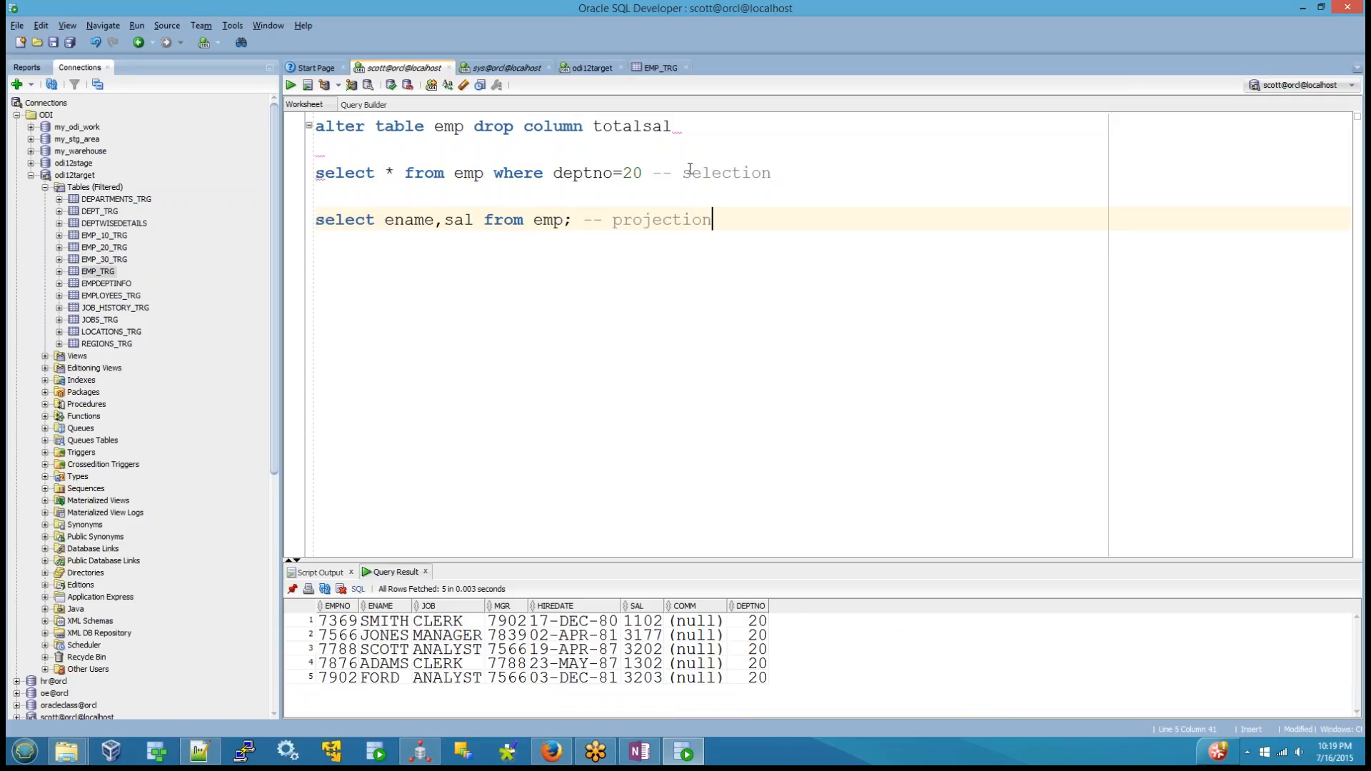
key(Up)
key(Up)
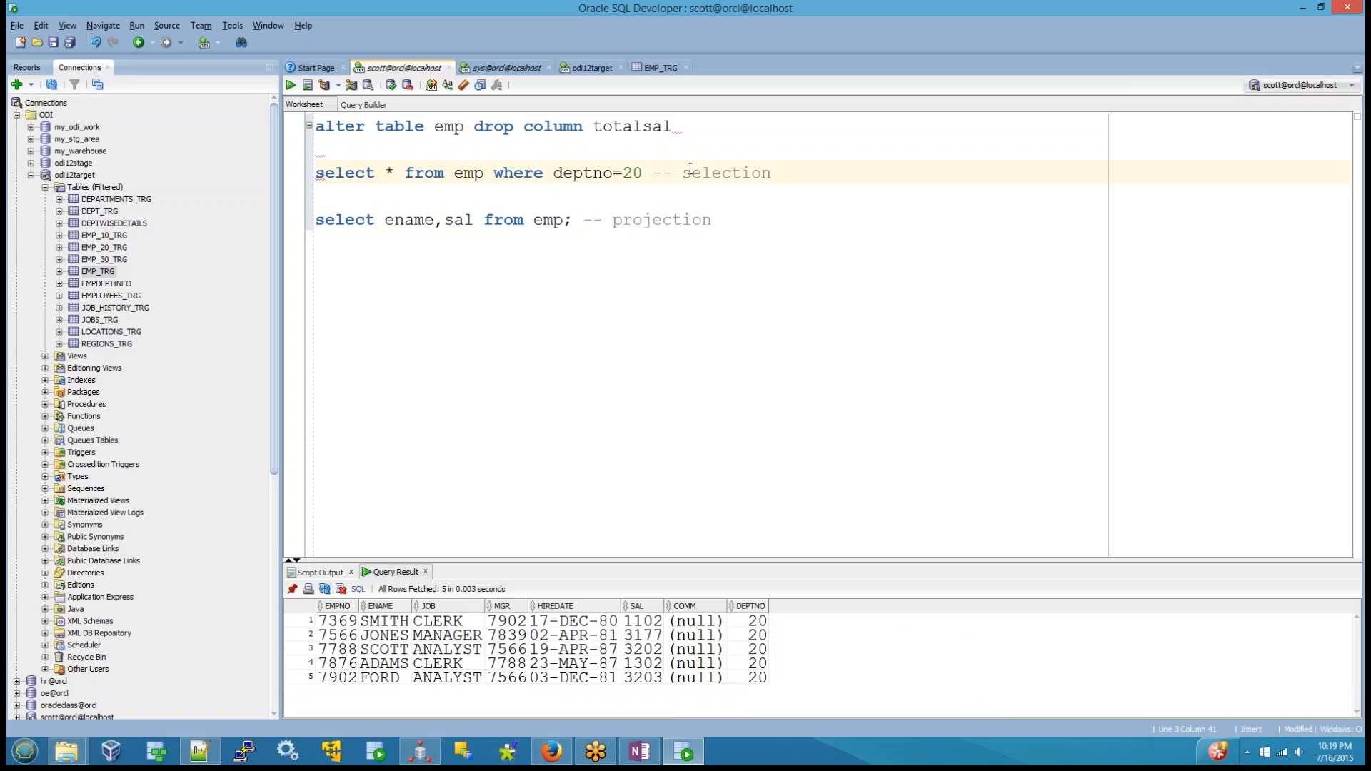
Switch to Oracle Data Integrator Studio and examine the expression mapping's physical design and the logical source of EMP_TRG's TOTALSAL attribute
click(417, 753)
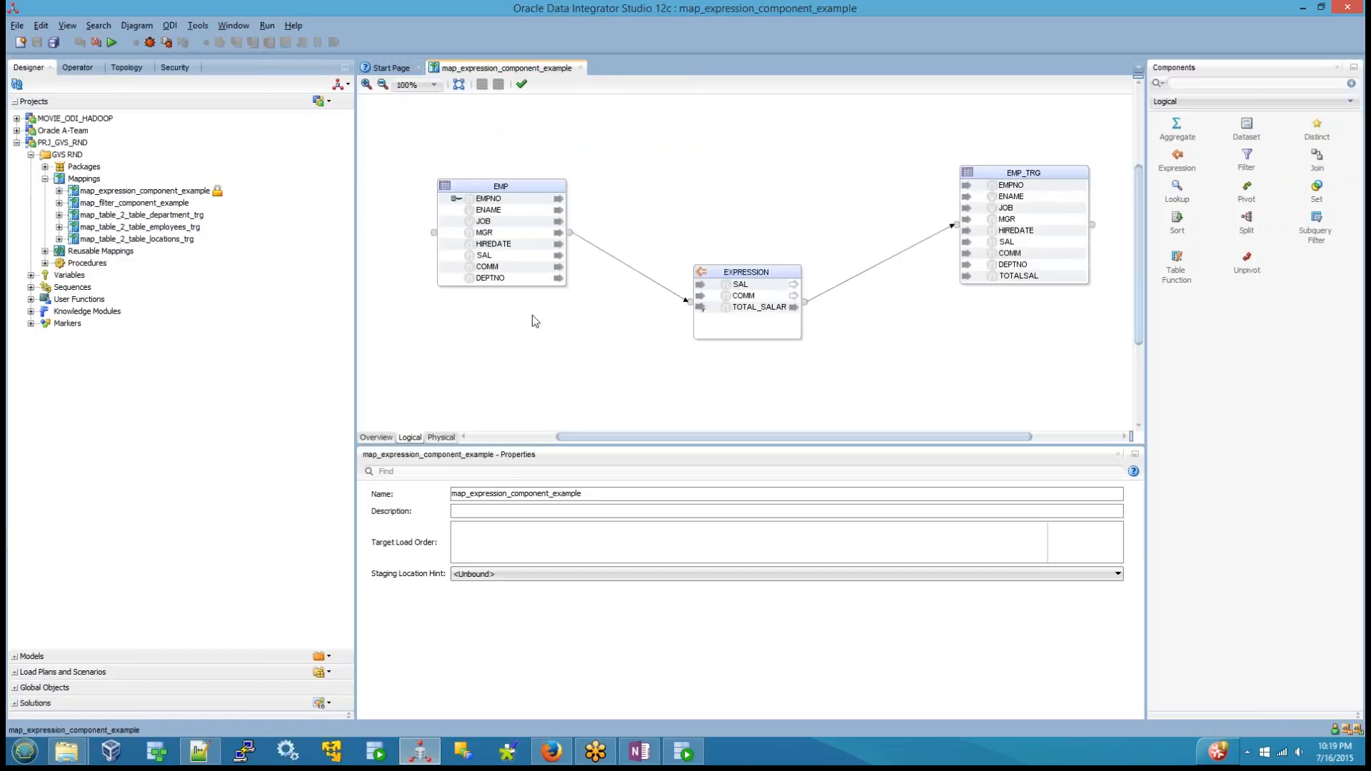
click(441, 437)
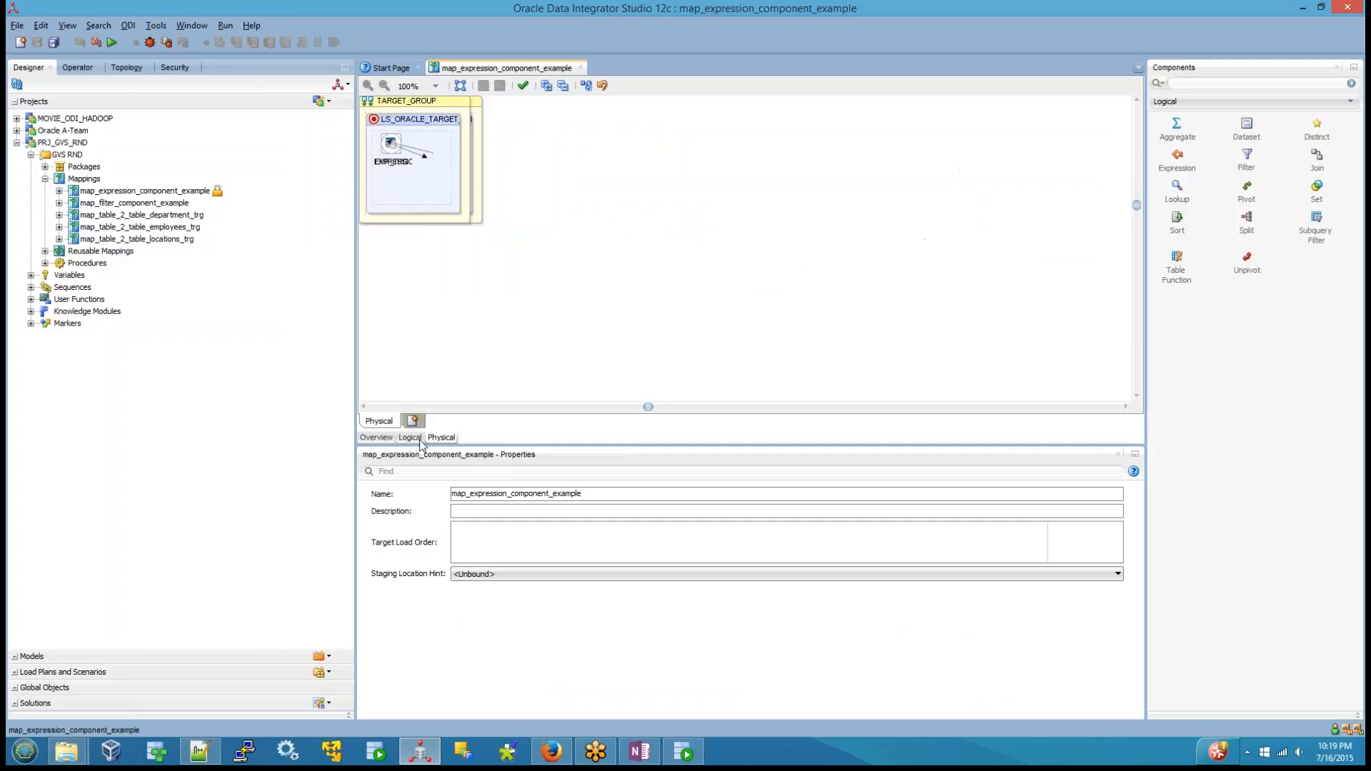
click(629, 143)
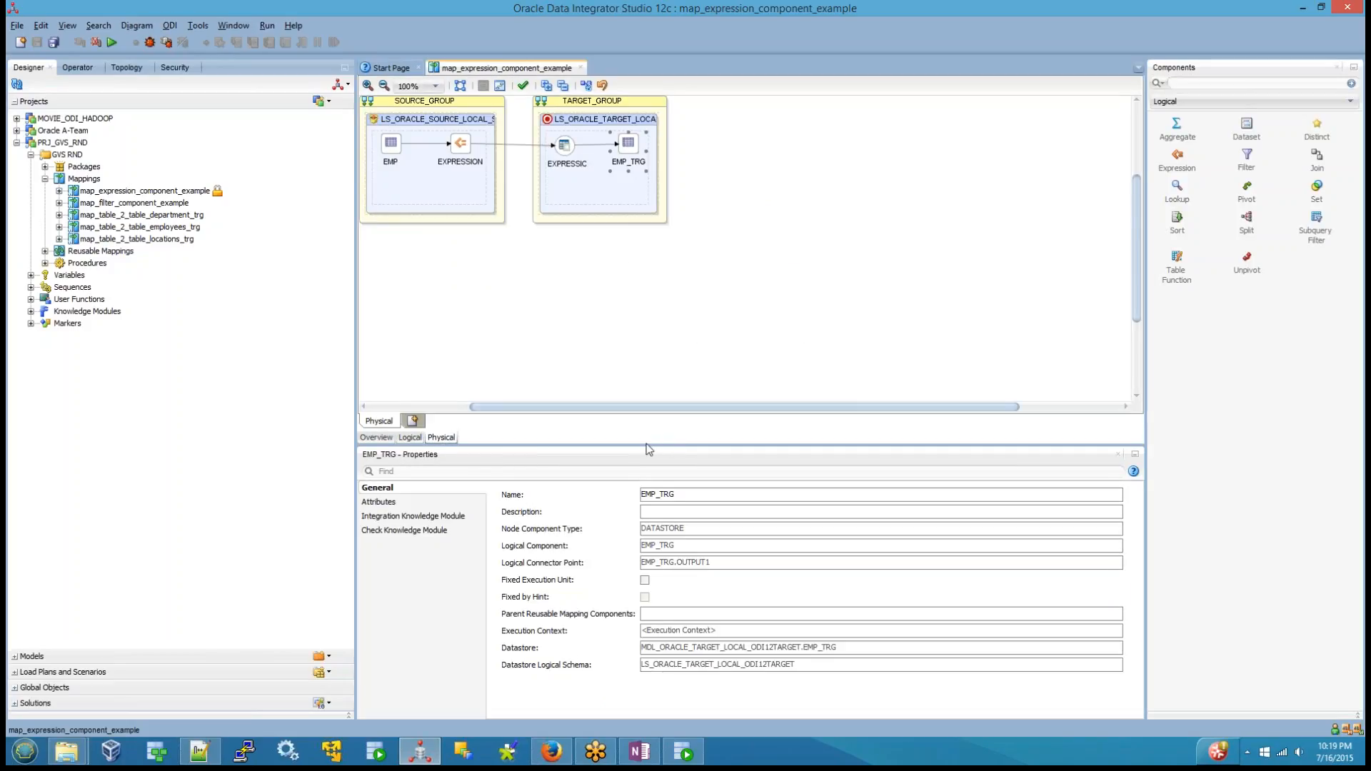
click(410, 437)
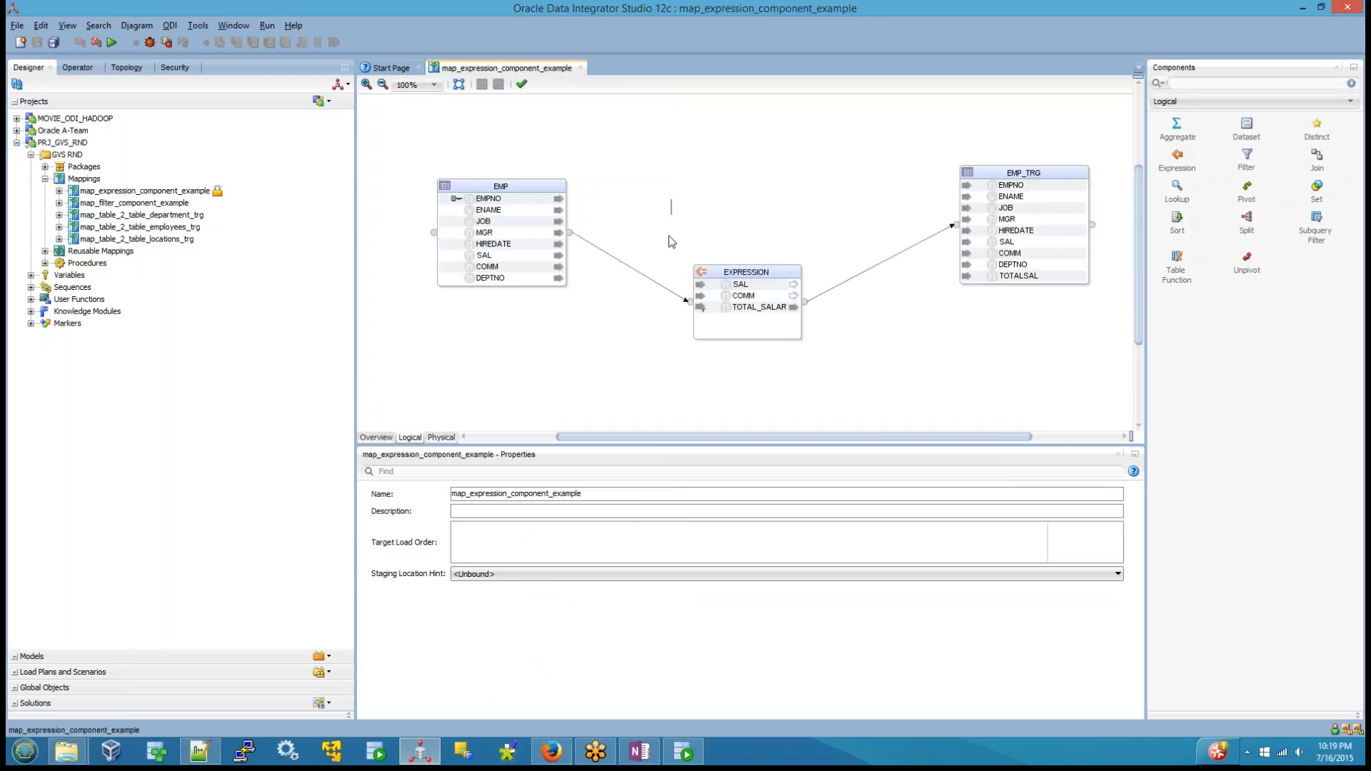
drag(673, 203, 883, 423)
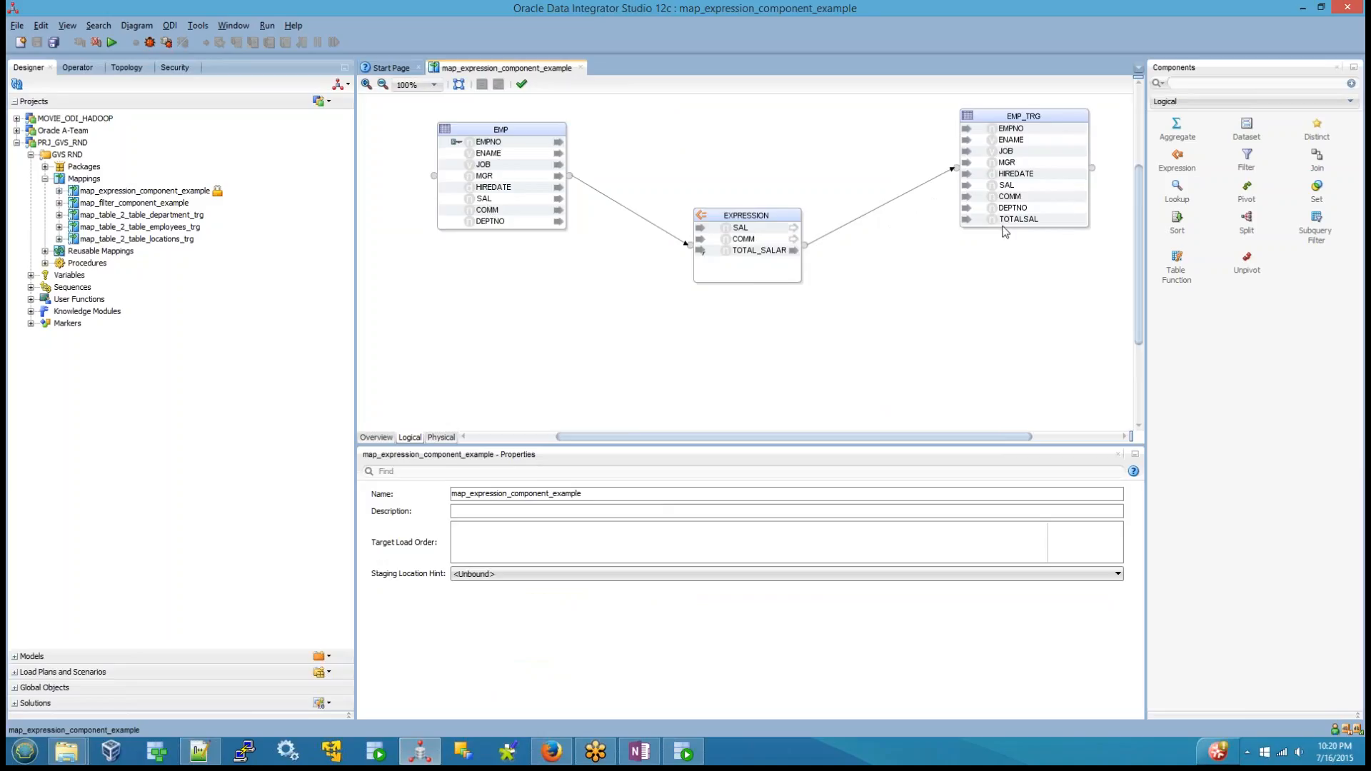
click(1028, 220)
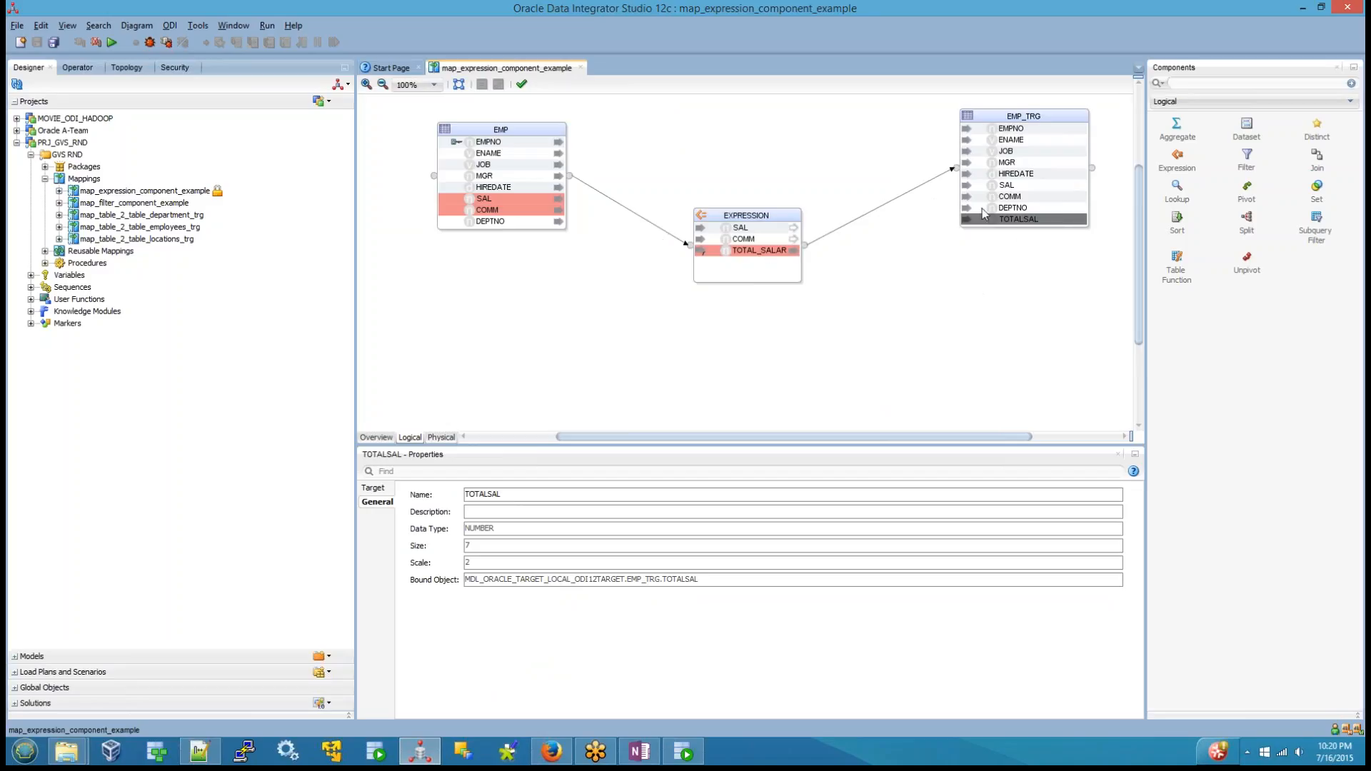
click(702, 337)
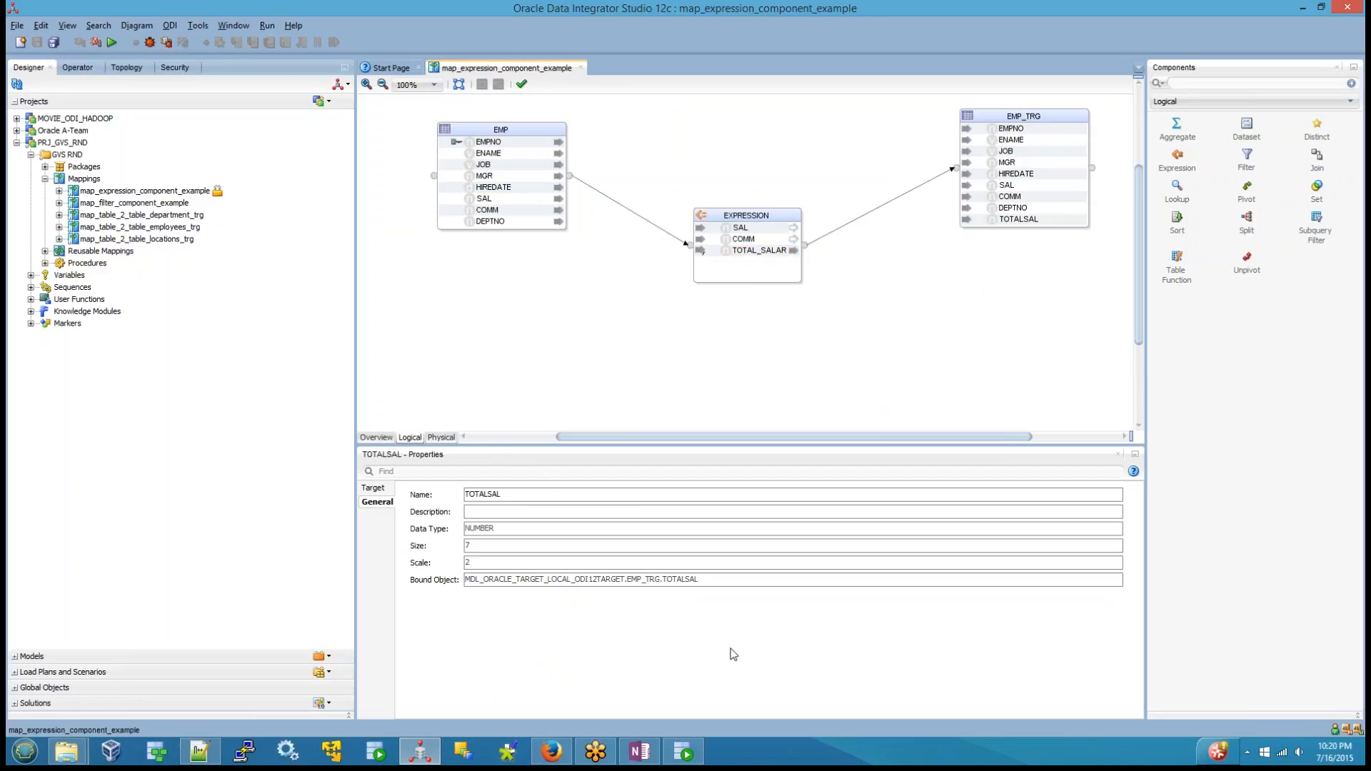
Switch to Oracle SQL Developer and highlight the selection and projection queries in turn to compare them
click(684, 751)
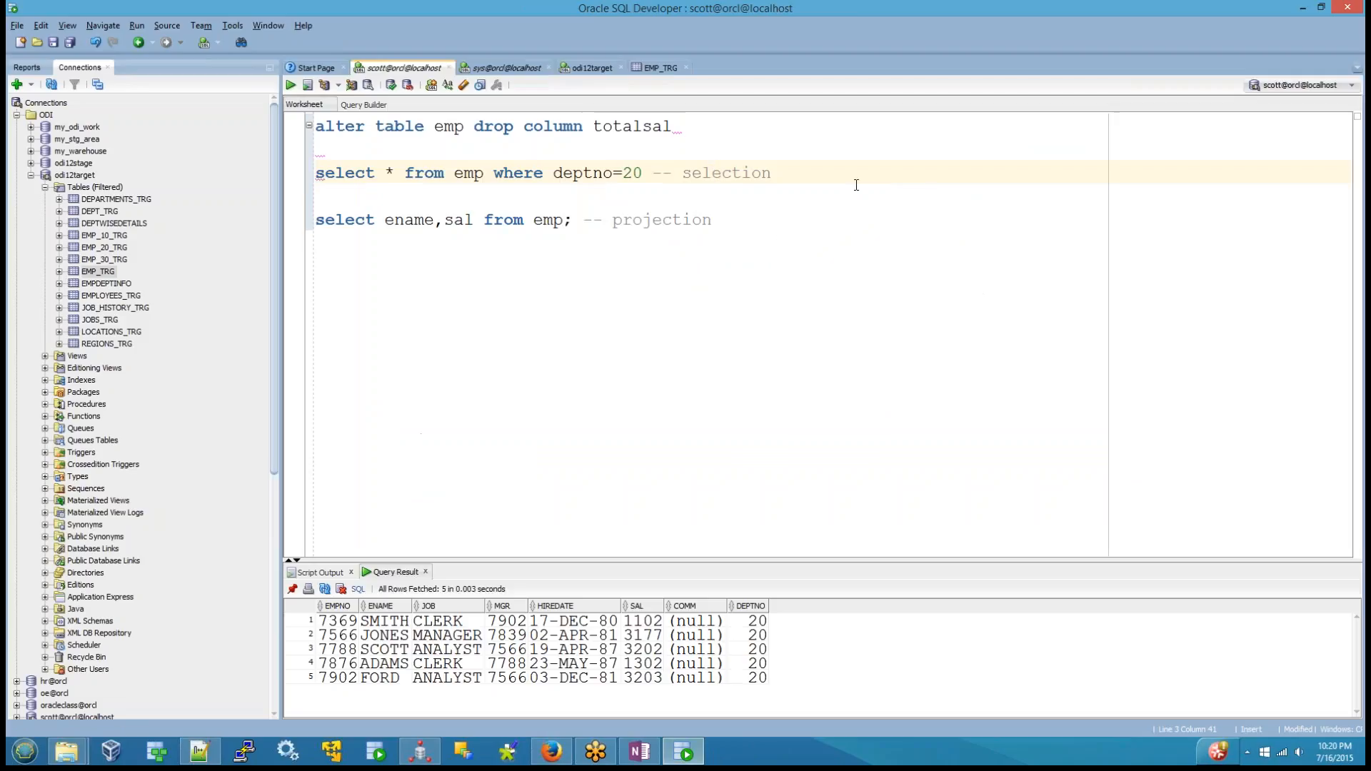
drag(856, 185, 315, 181)
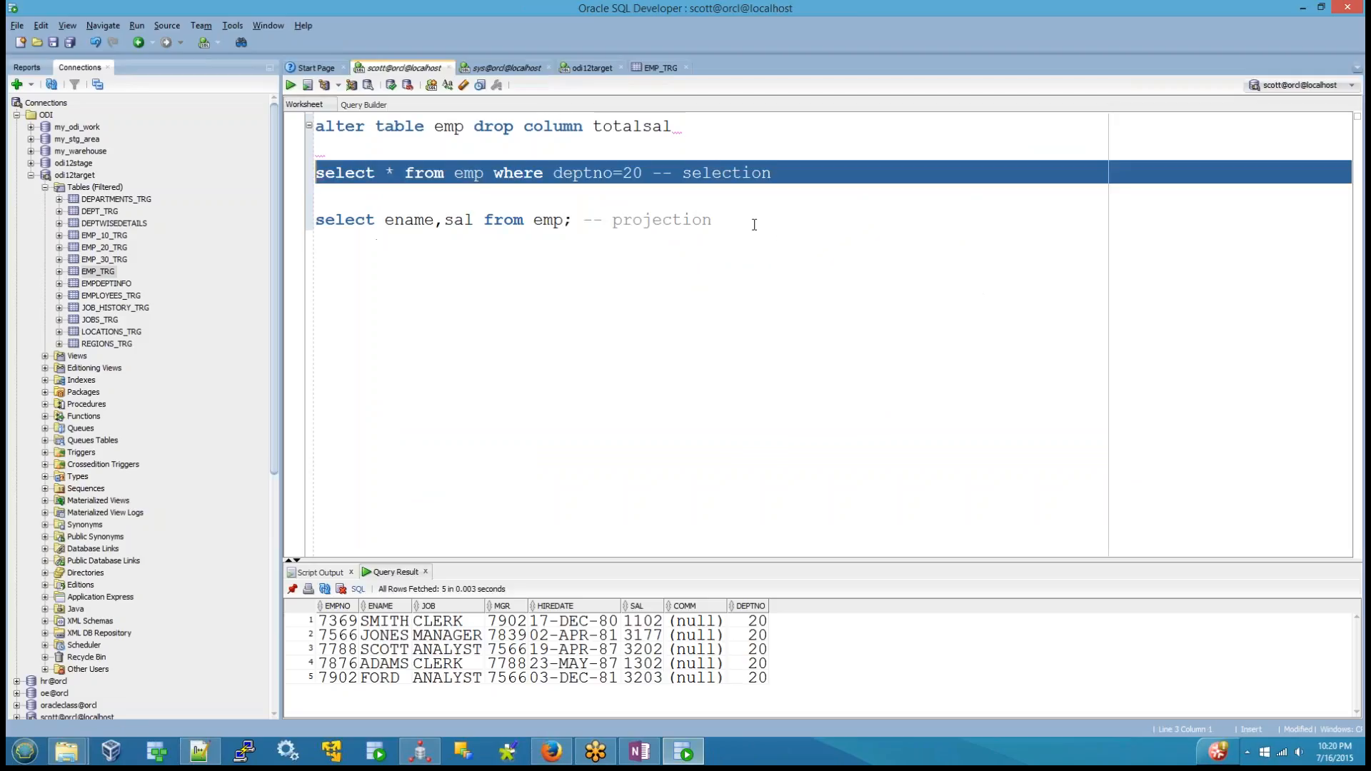
drag(754, 224, 247, 217)
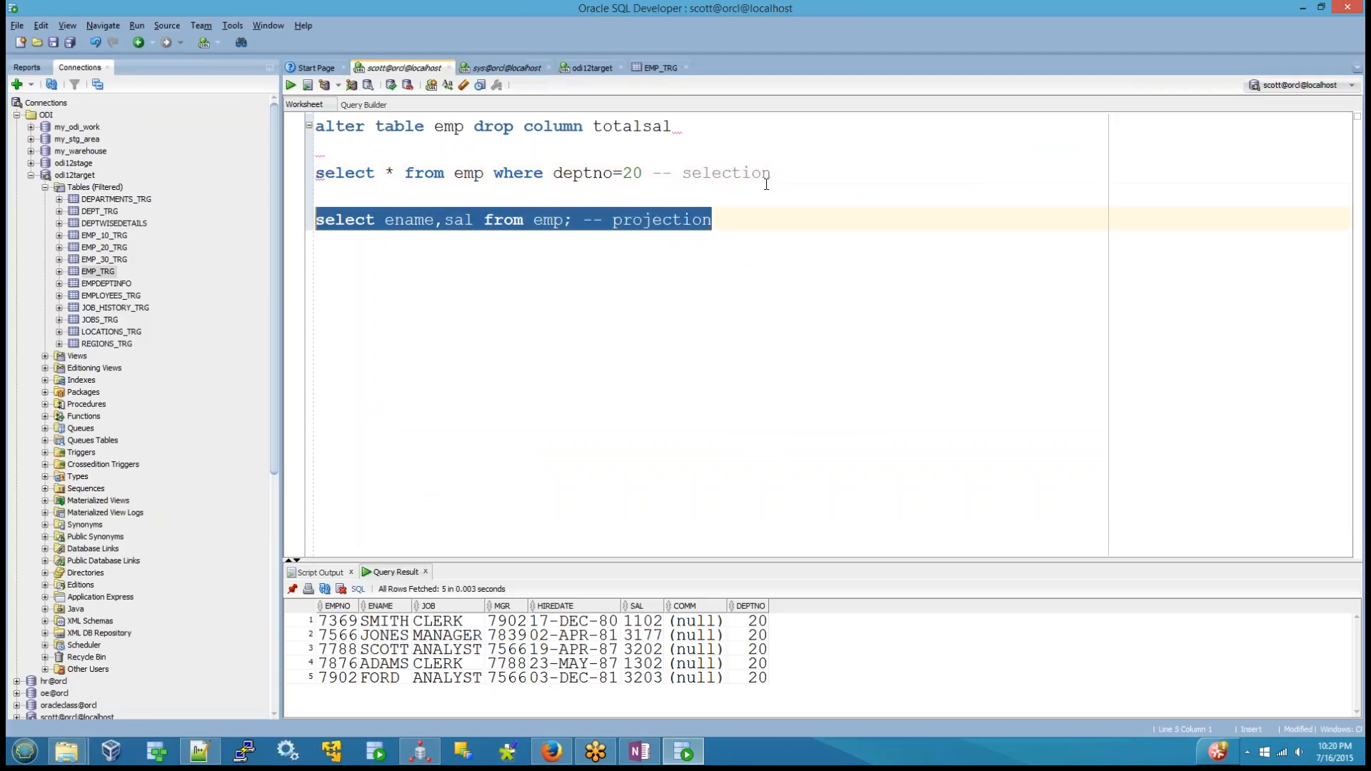
drag(765, 184, 315, 178)
click(676, 317)
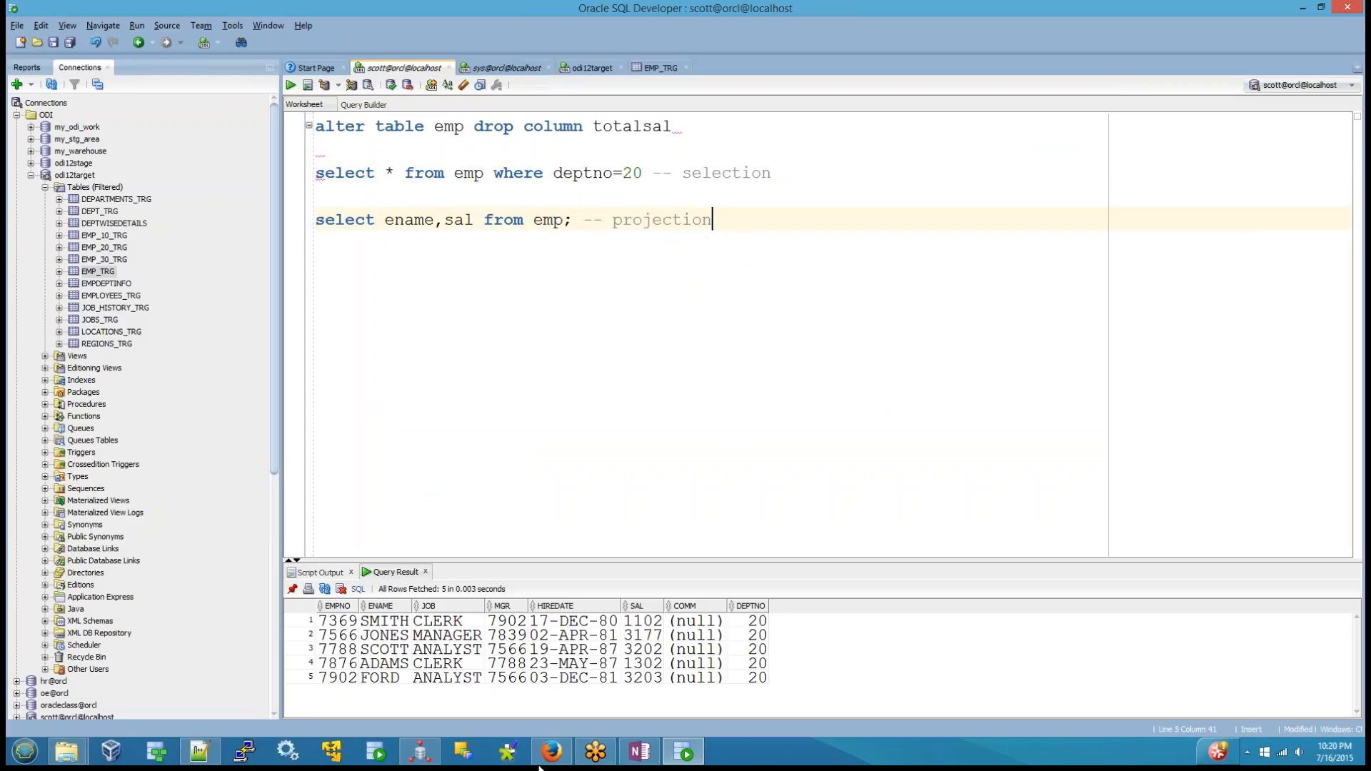
In Oracle Data Integrator Studio, close the expression mapping and create a mapping named map_join_component_example in the GVS RND folder
click(421, 754)
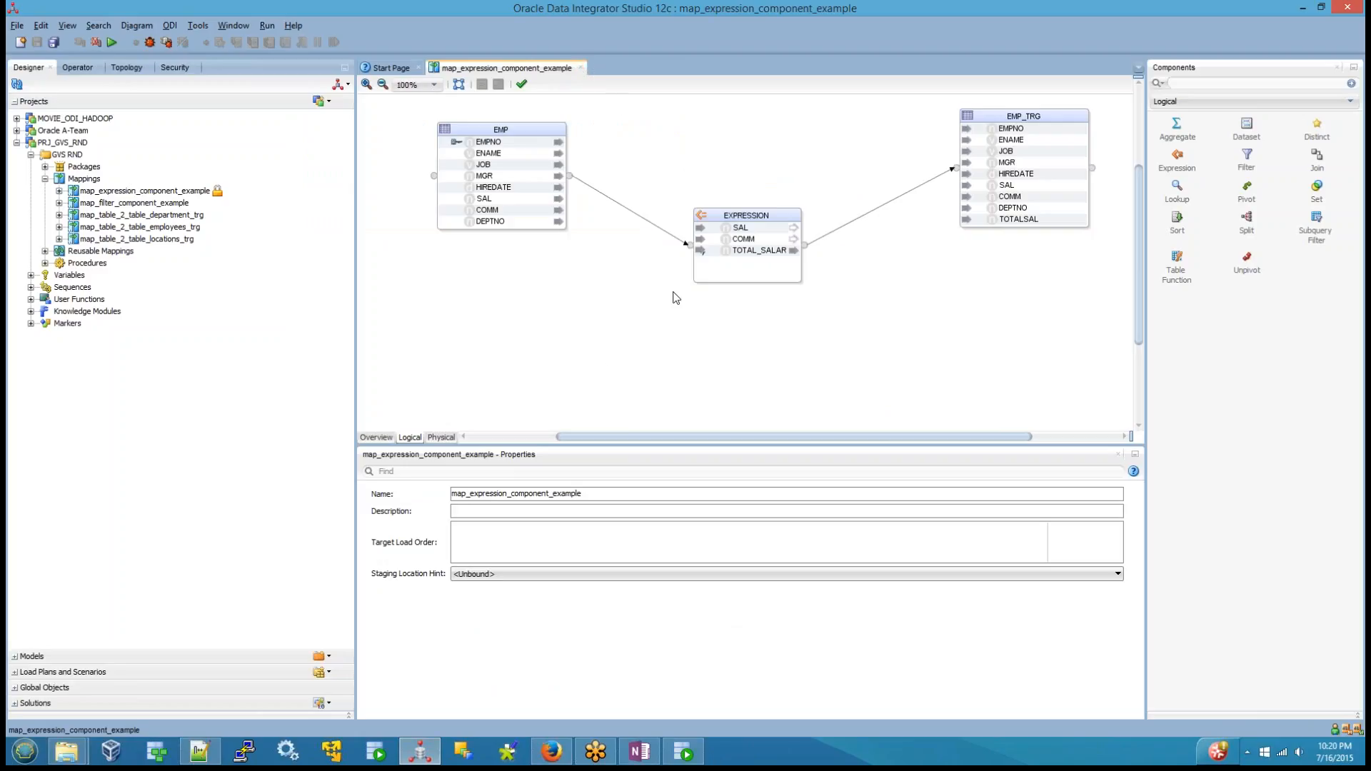
click(580, 69)
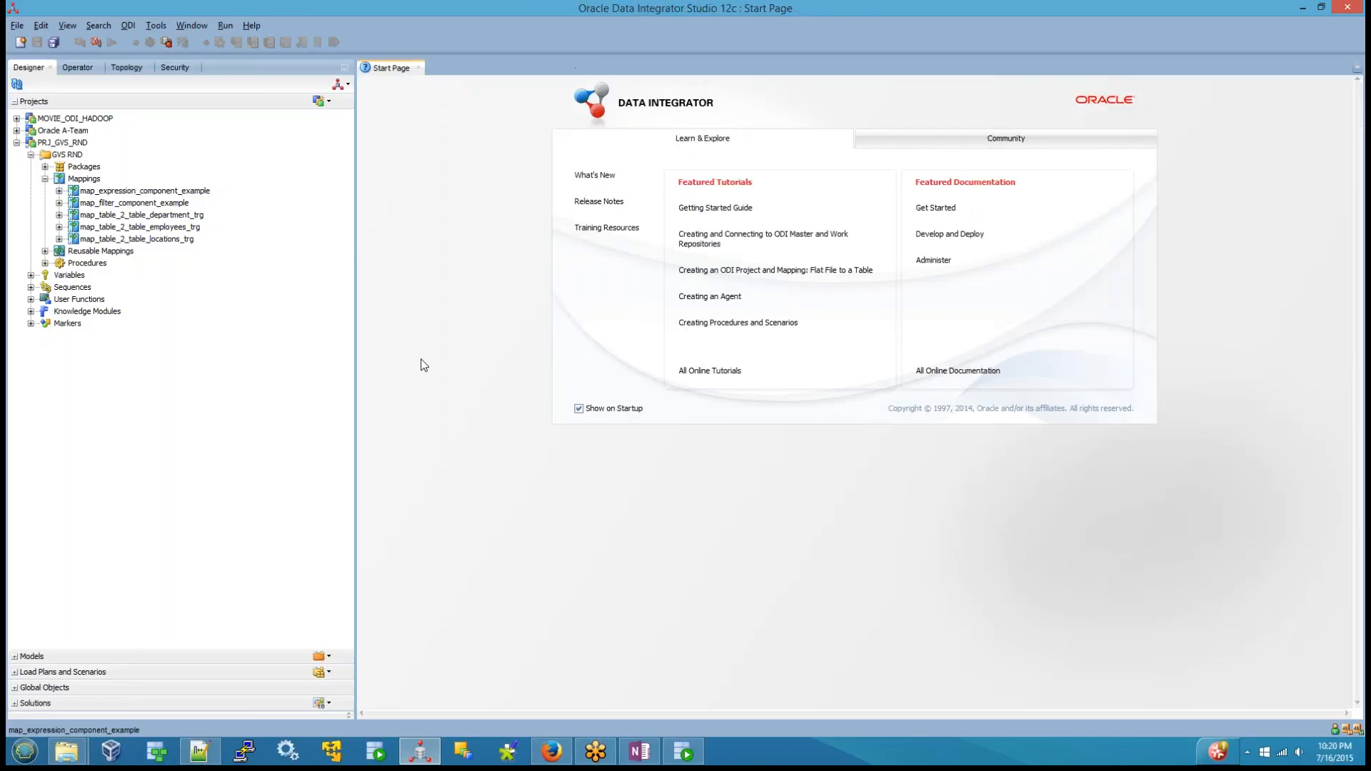
right_click(93, 180)
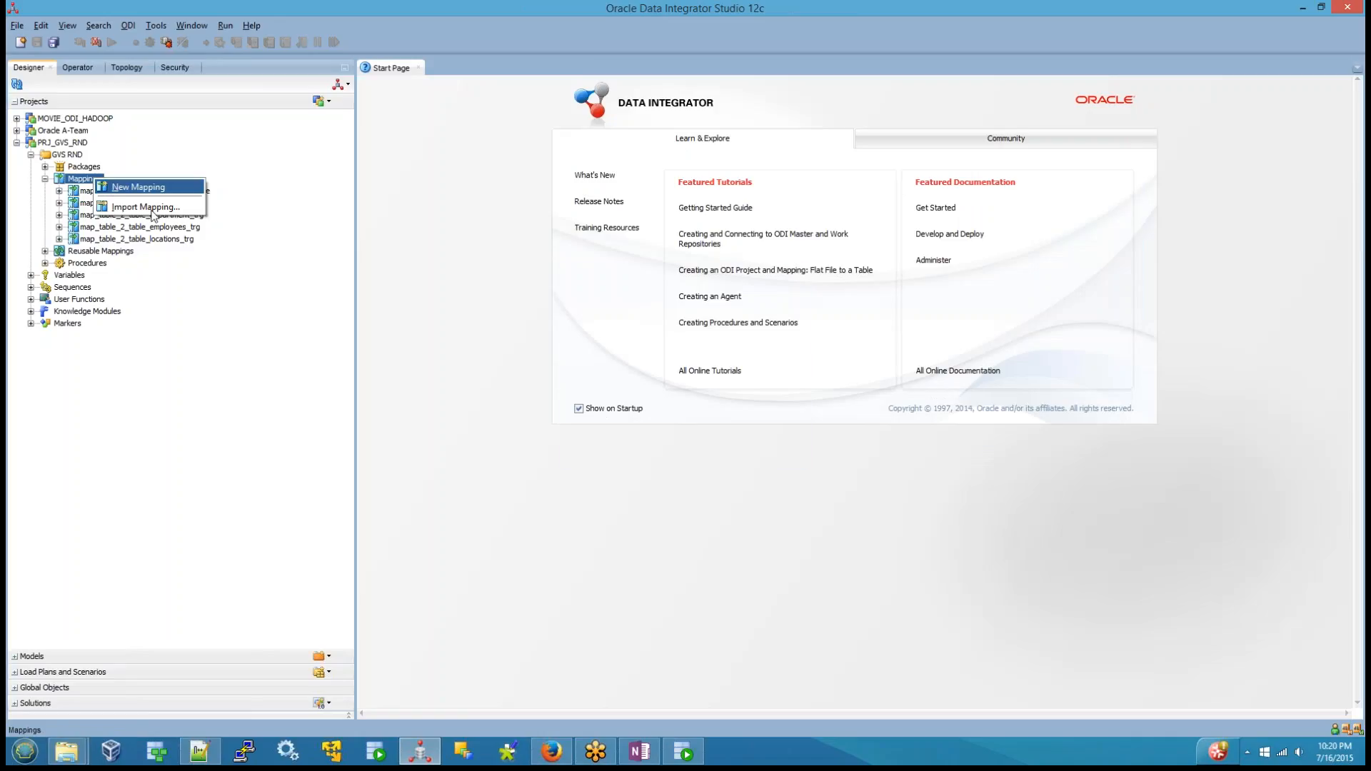
click(138, 187)
text(map_jo)
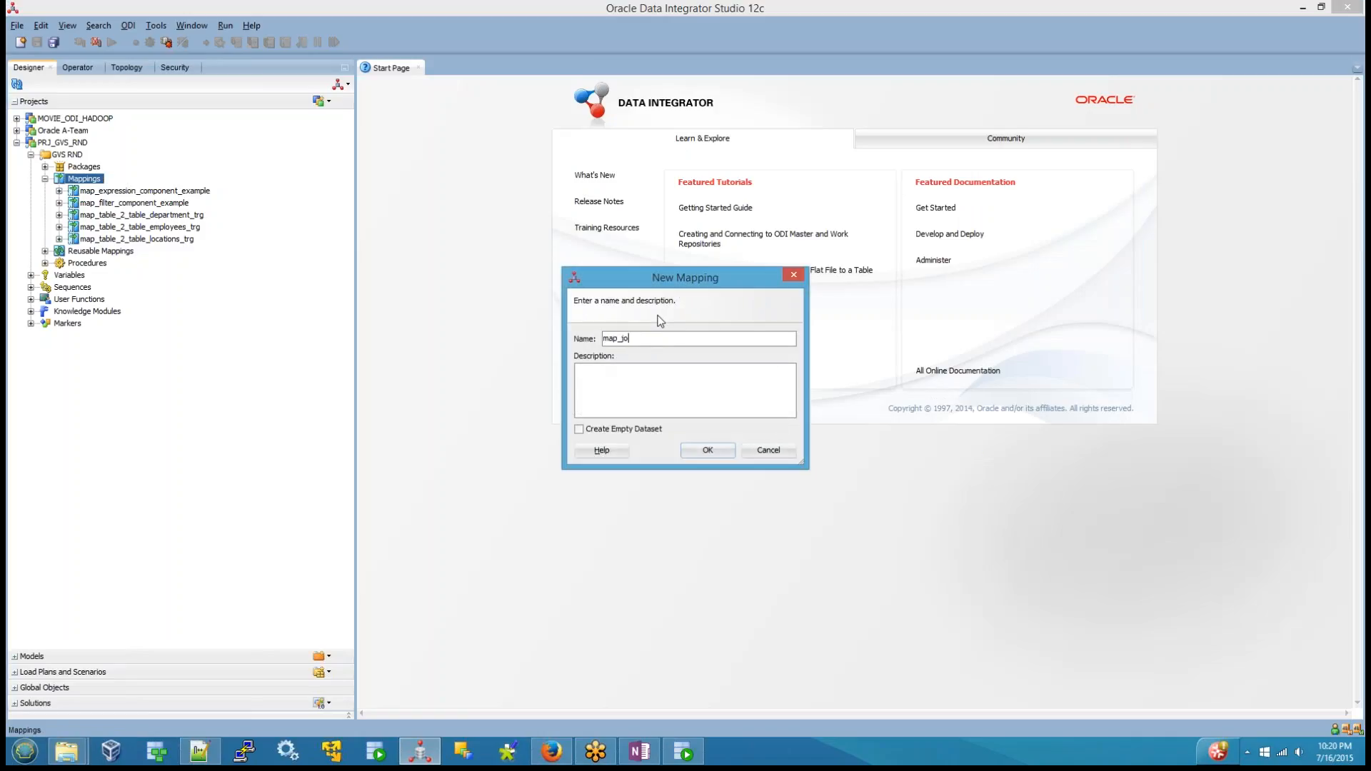
text(in_component_exam)
click(709, 452)
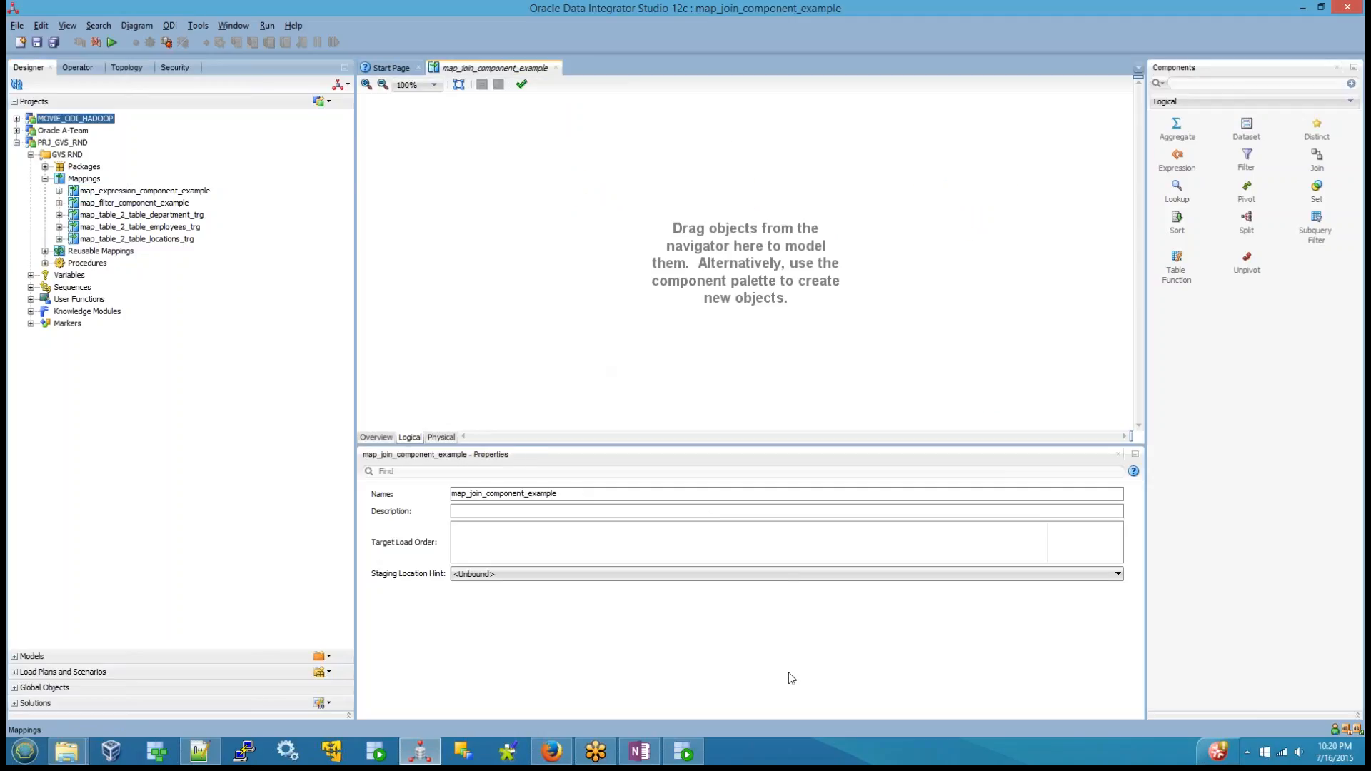
Place the DEPT and EMP source datastores from the MDL_ORACLE_SOURCE_LOCAL_SCOTT model in the join mapping, with EMP below DEPT
click(38, 657)
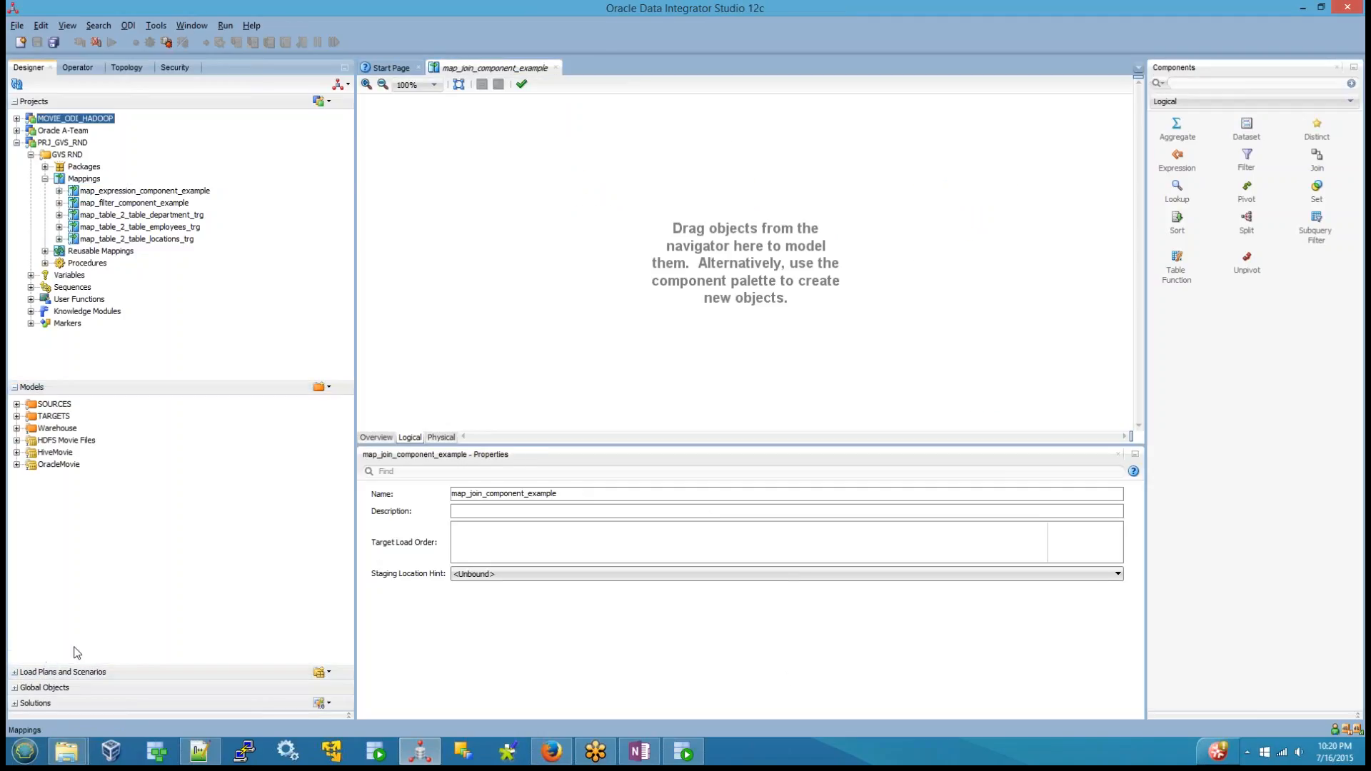
click(17, 405)
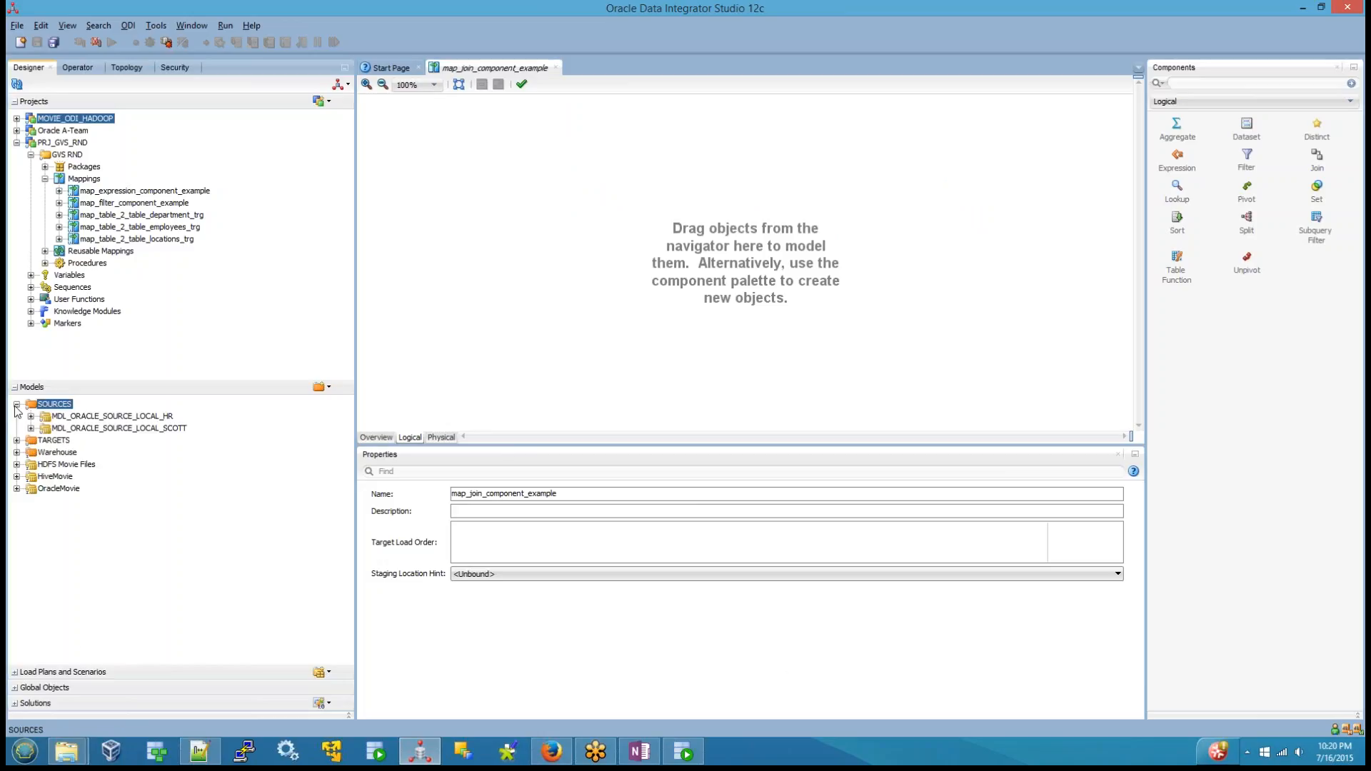
click(30, 429)
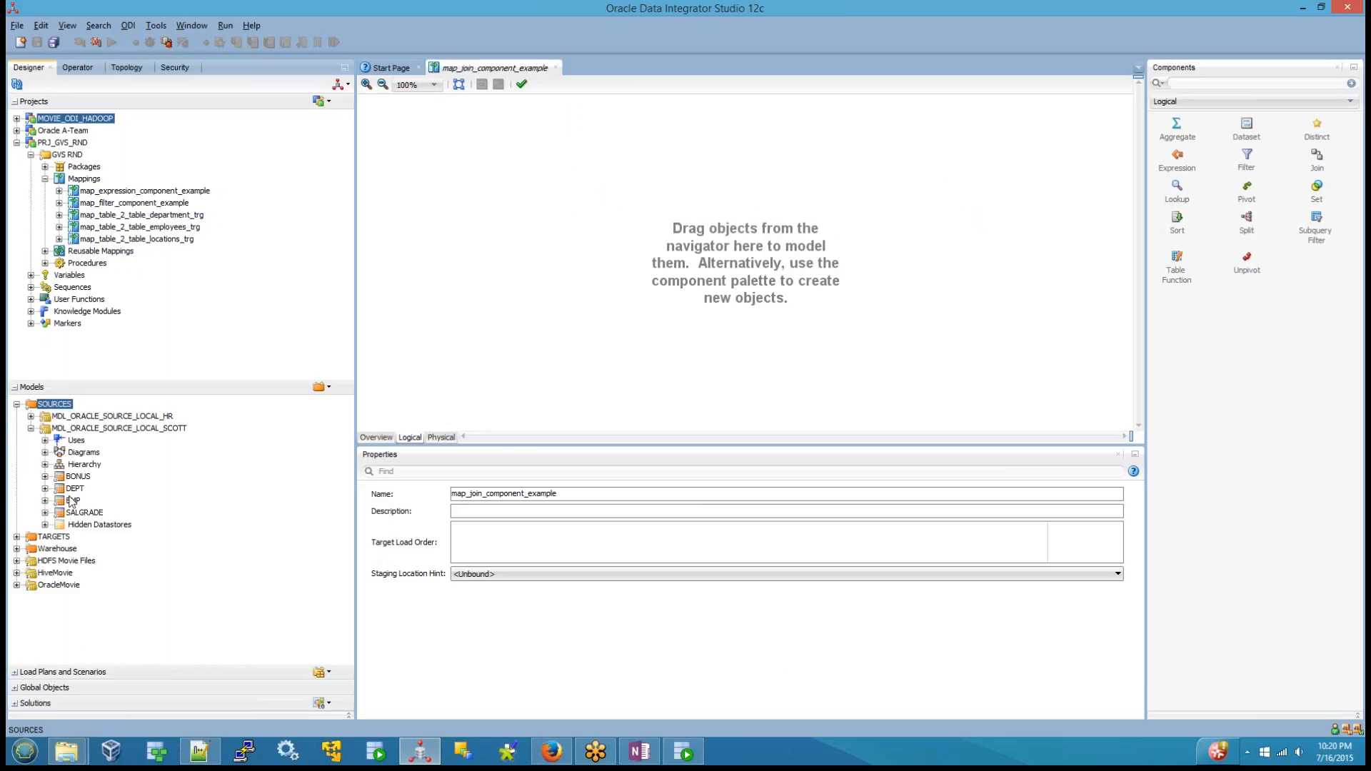
drag(75, 489, 443, 361)
drag(427, 147, 427, 148)
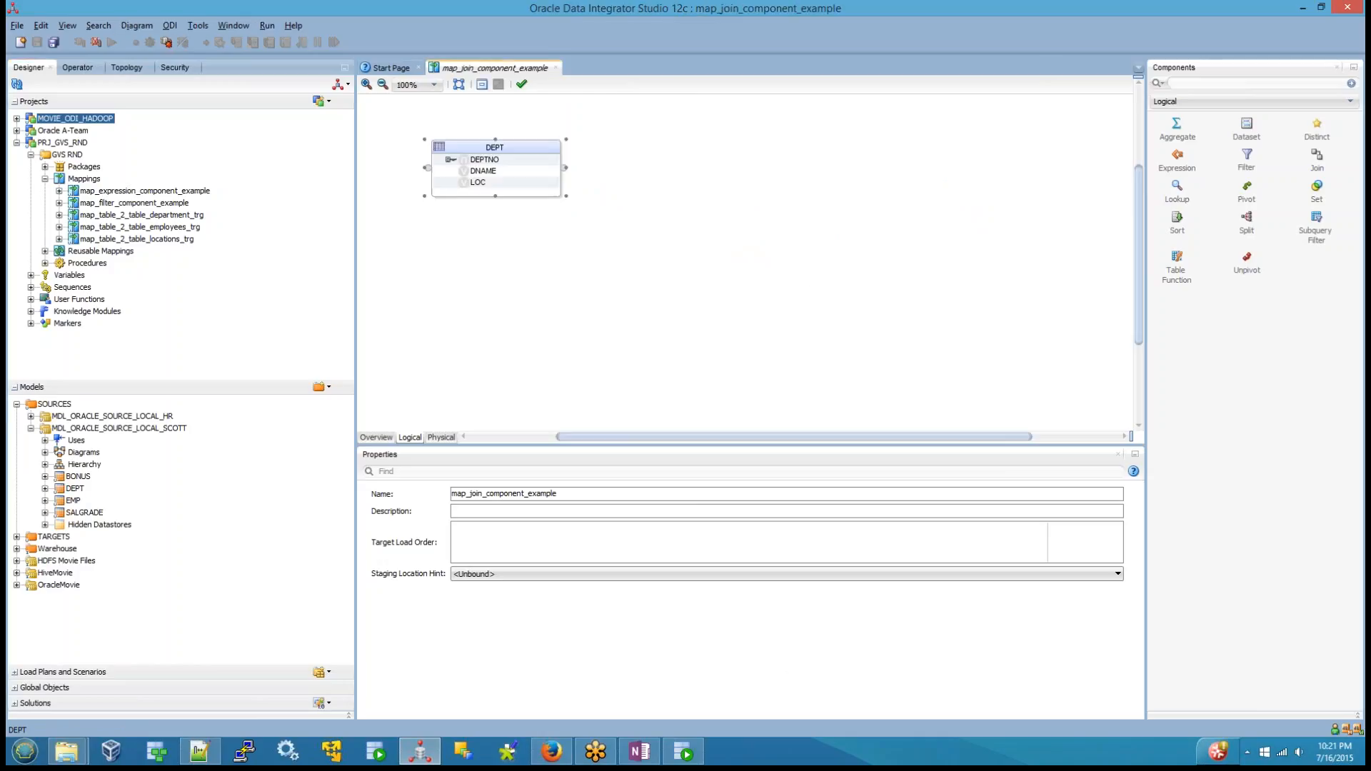
click(73, 501)
drag(74, 500, 482, 289)
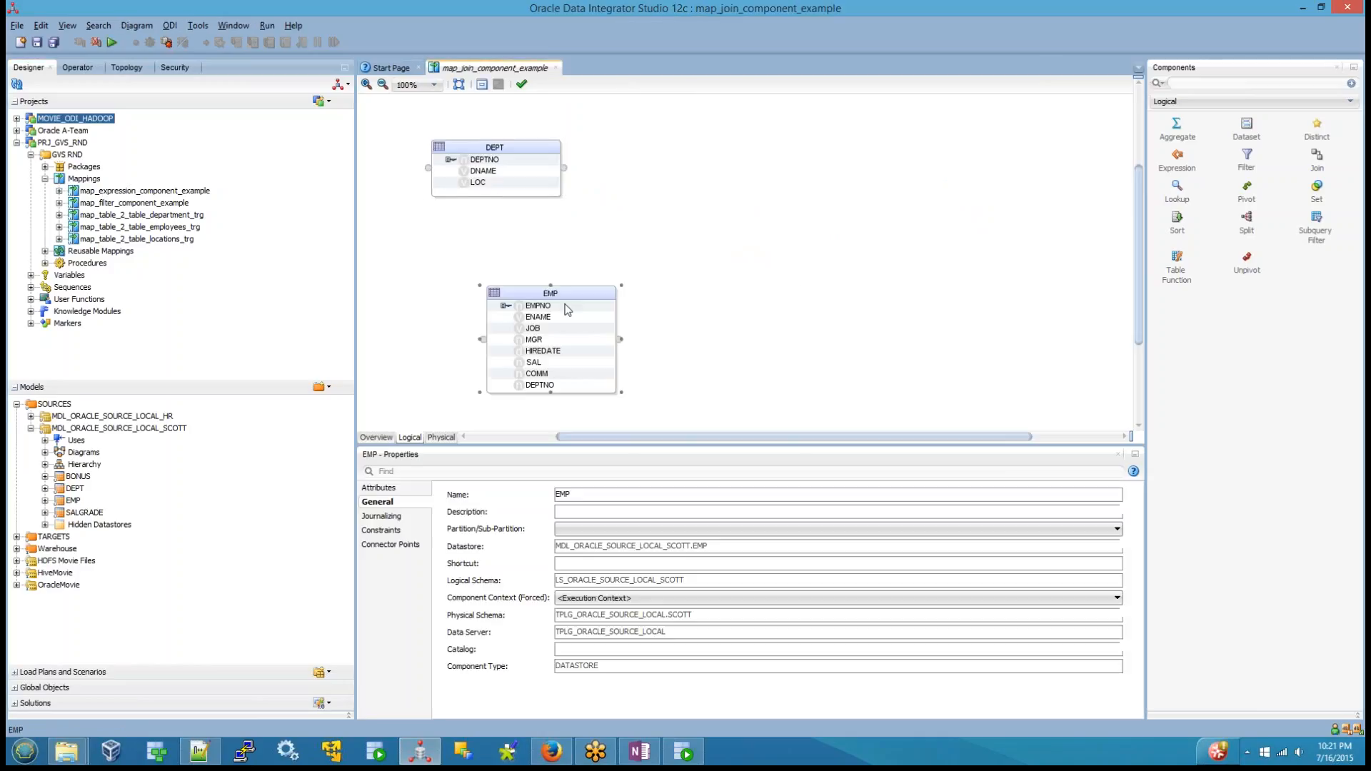
click(745, 315)
Place the EMPDEPTINFO target datastore from the MDL_ORACLE_TARGET_LOCAL_ODI12TARGET model in the join mapping, opposite the two sources
click(16, 536)
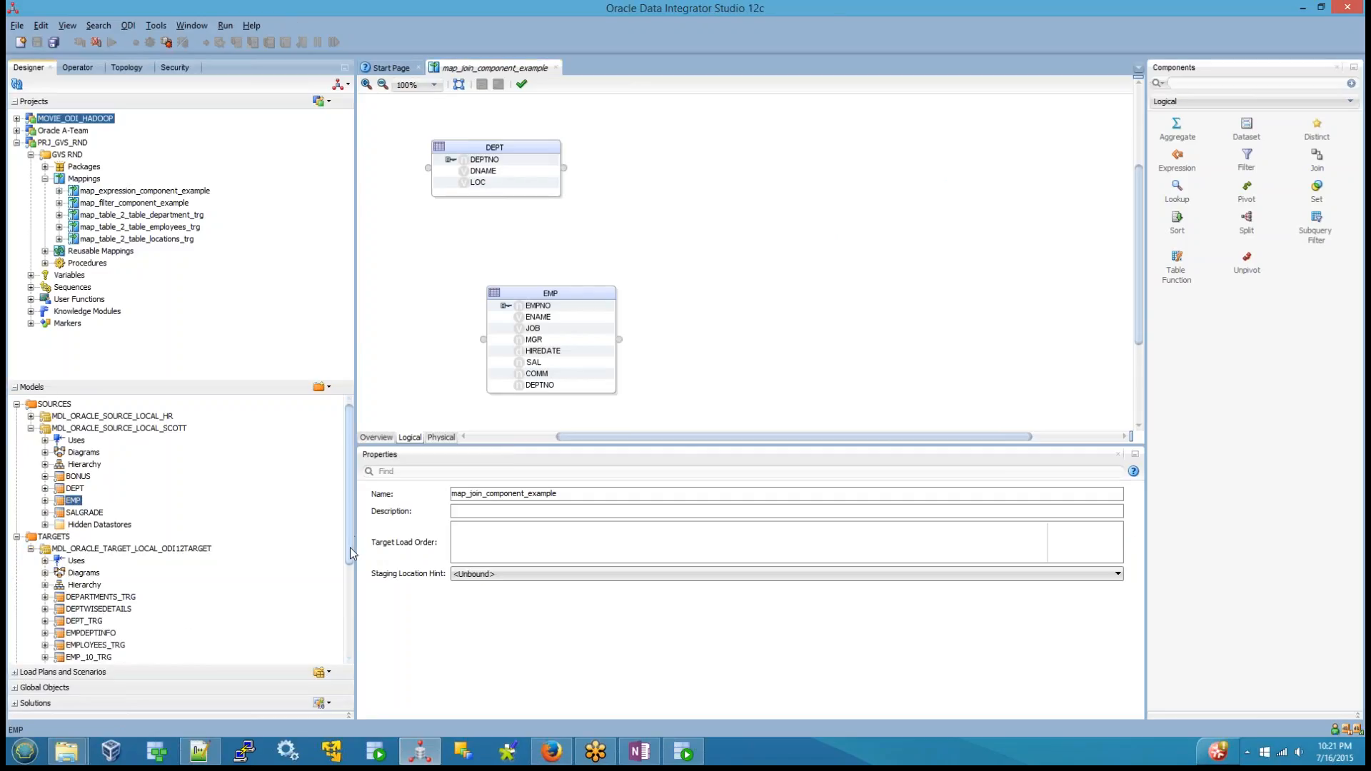
drag(349, 547, 350, 588)
click(90, 563)
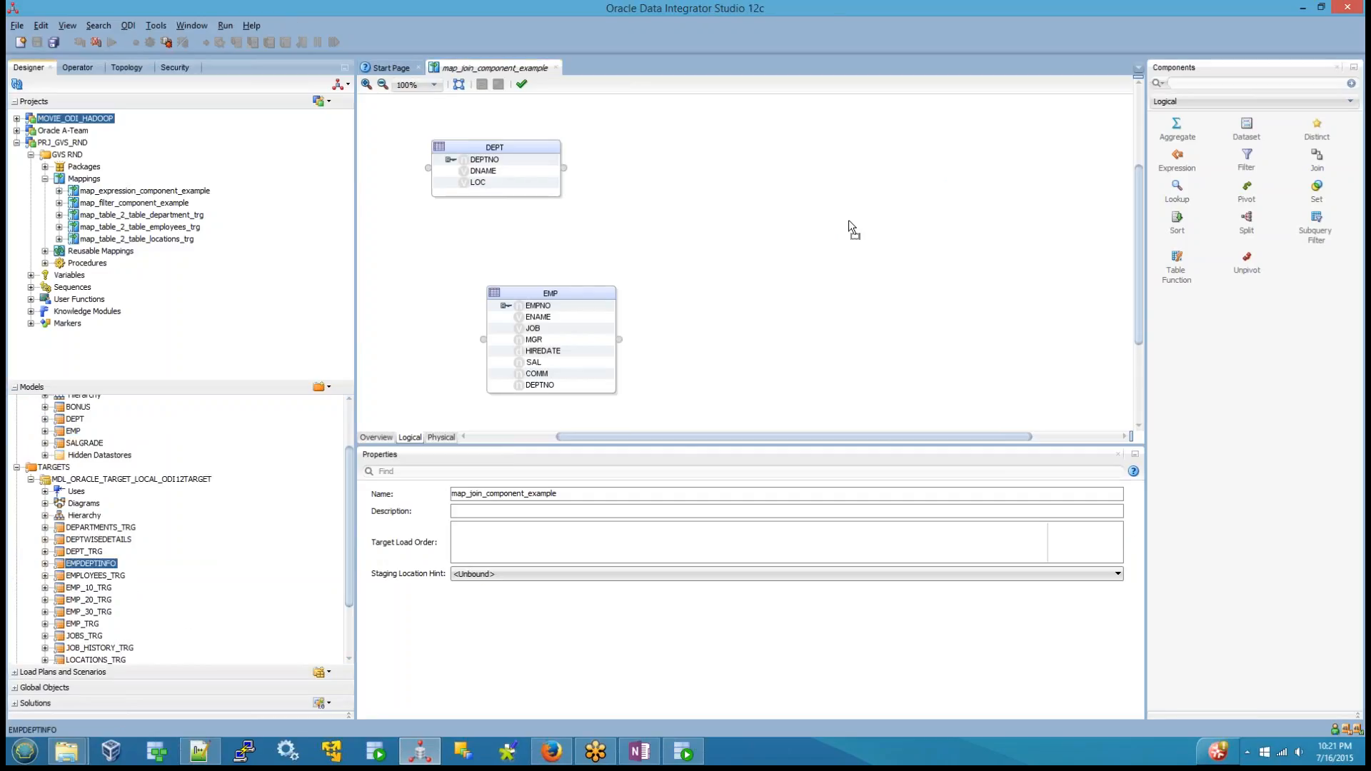
drag(849, 219, 941, 179)
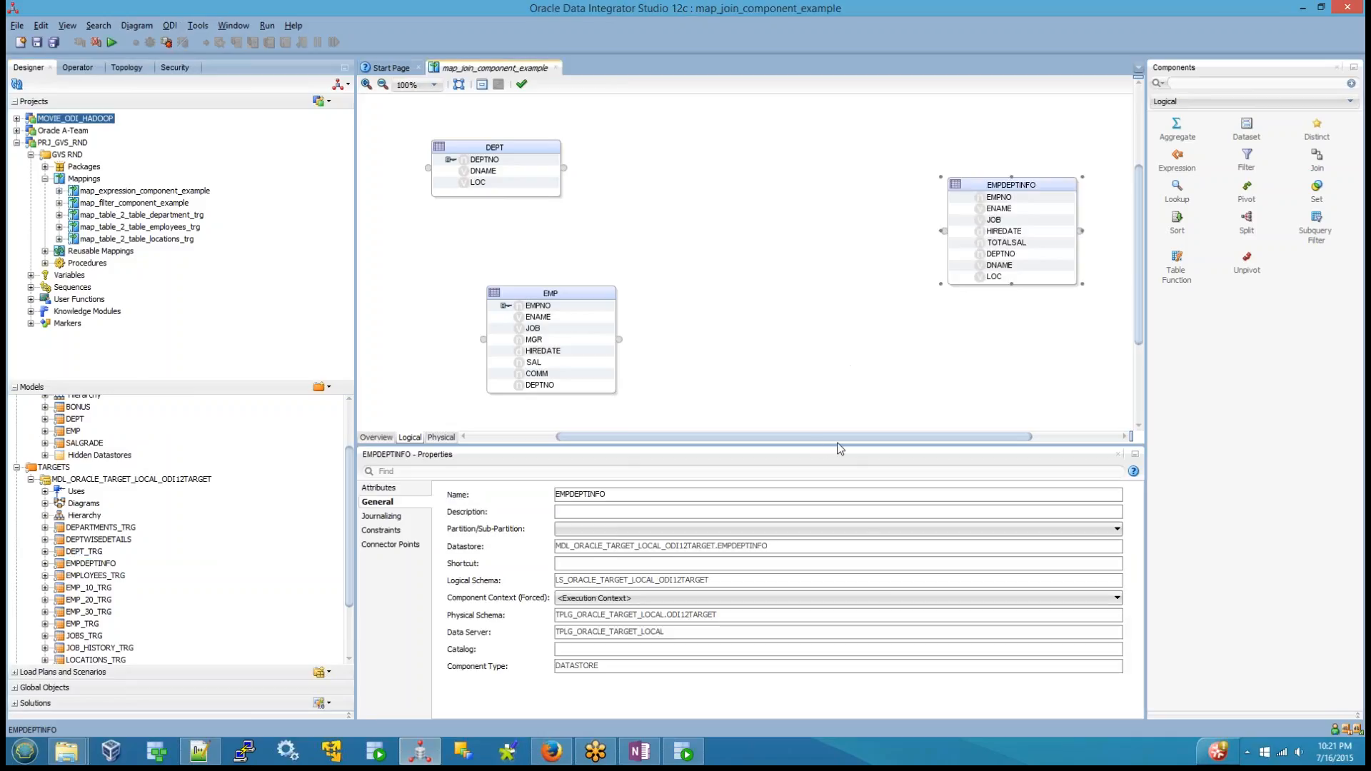
Examine the ENAME, JOB, HIREDATE and TOTALSAL attributes of the EMPDEPTINFO target
click(998, 208)
click(994, 222)
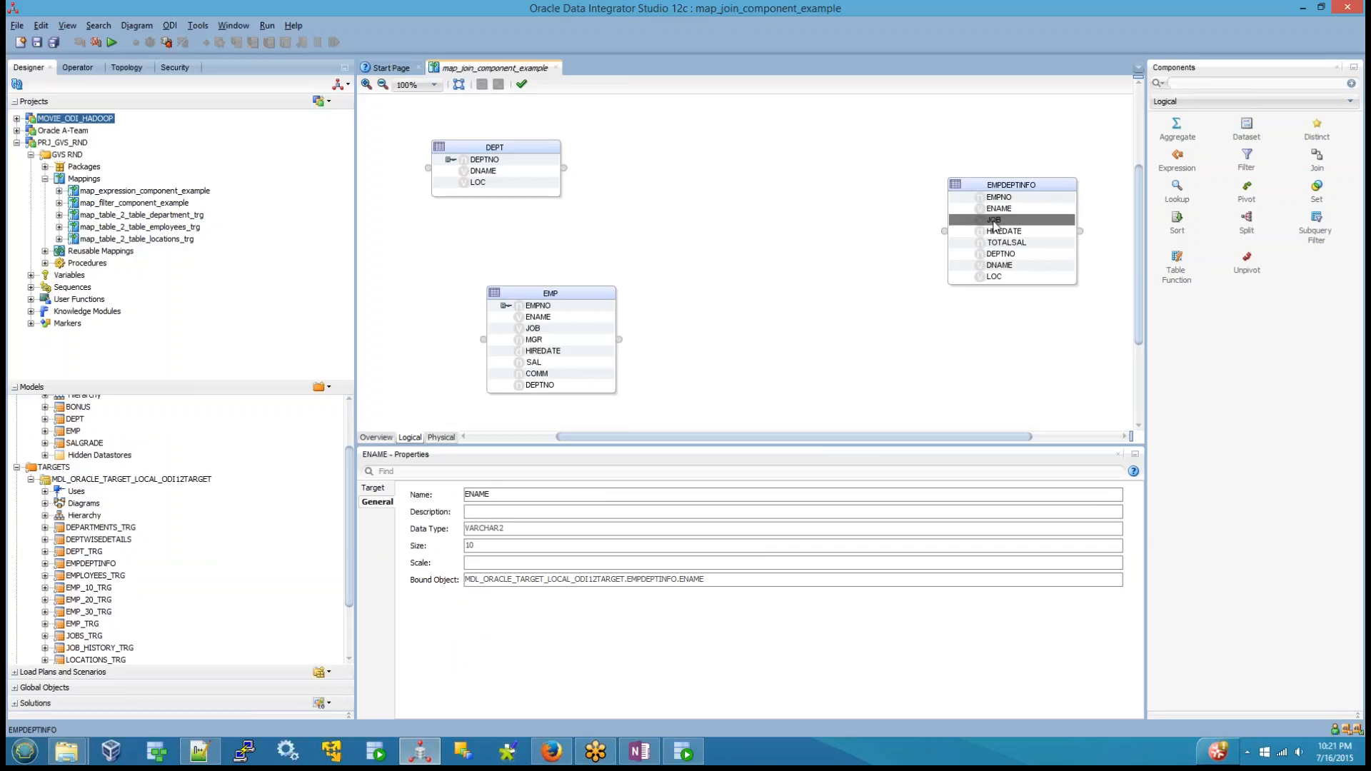
click(996, 230)
click(999, 242)
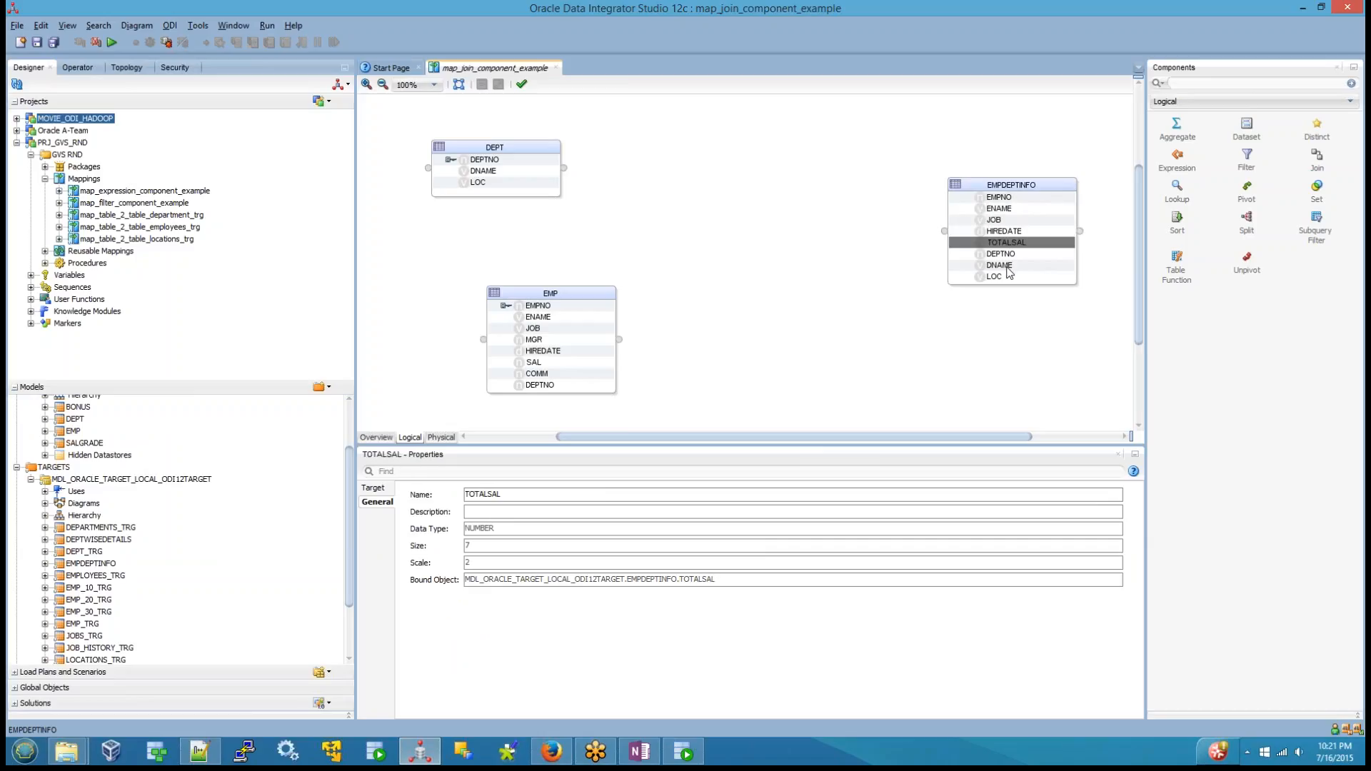
click(1007, 233)
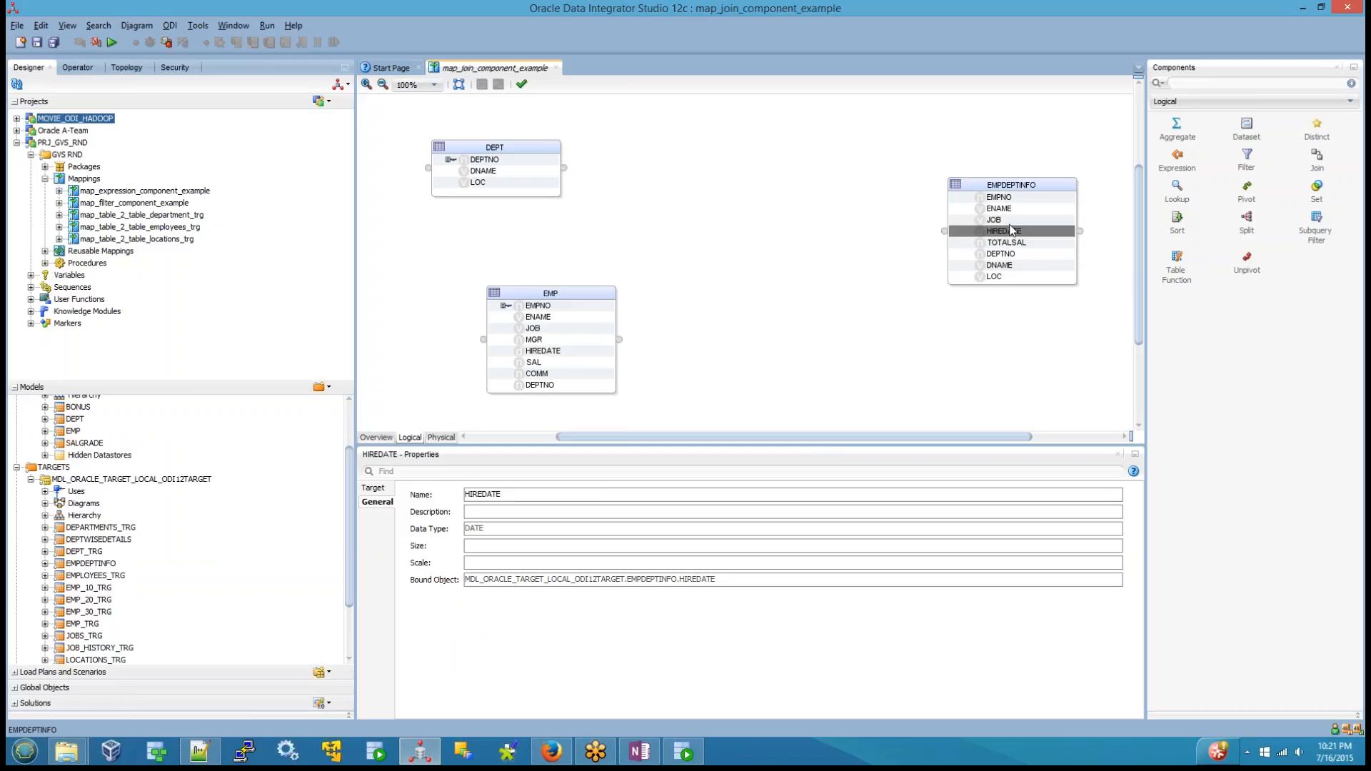
Examine the JOB, ENAME, EMPNO, TOTALSAL, DEPTNO, DNAME and LOC attributes of the EMPDEPTINFO target against the source columns
click(1009, 224)
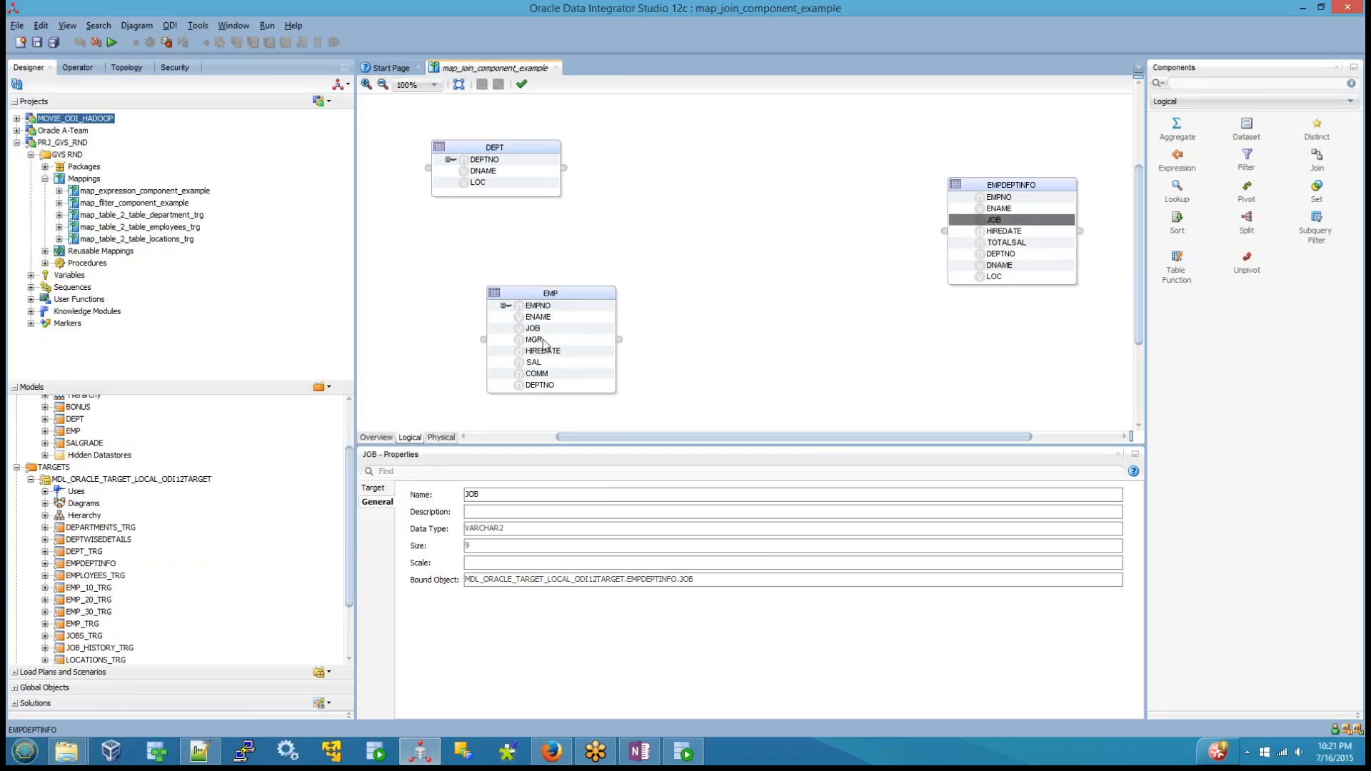
click(1008, 208)
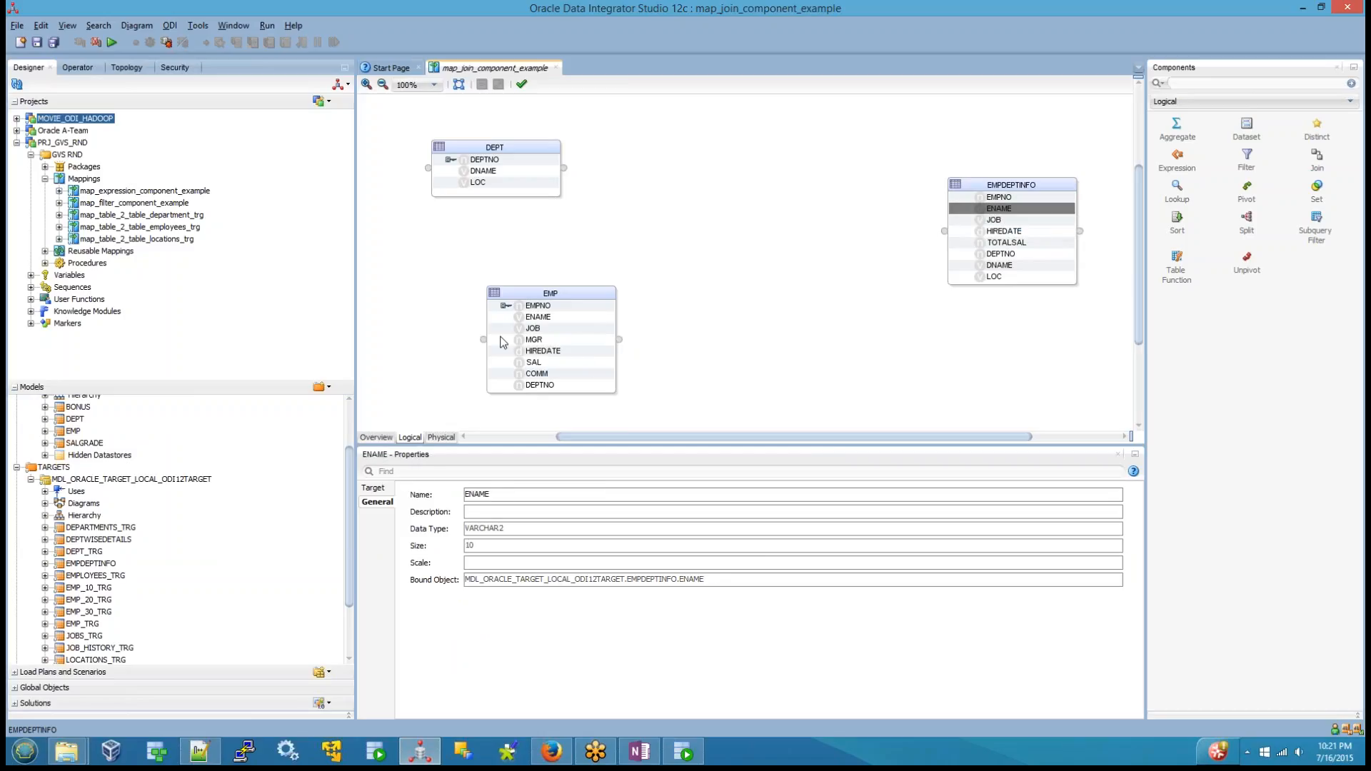
click(1003, 200)
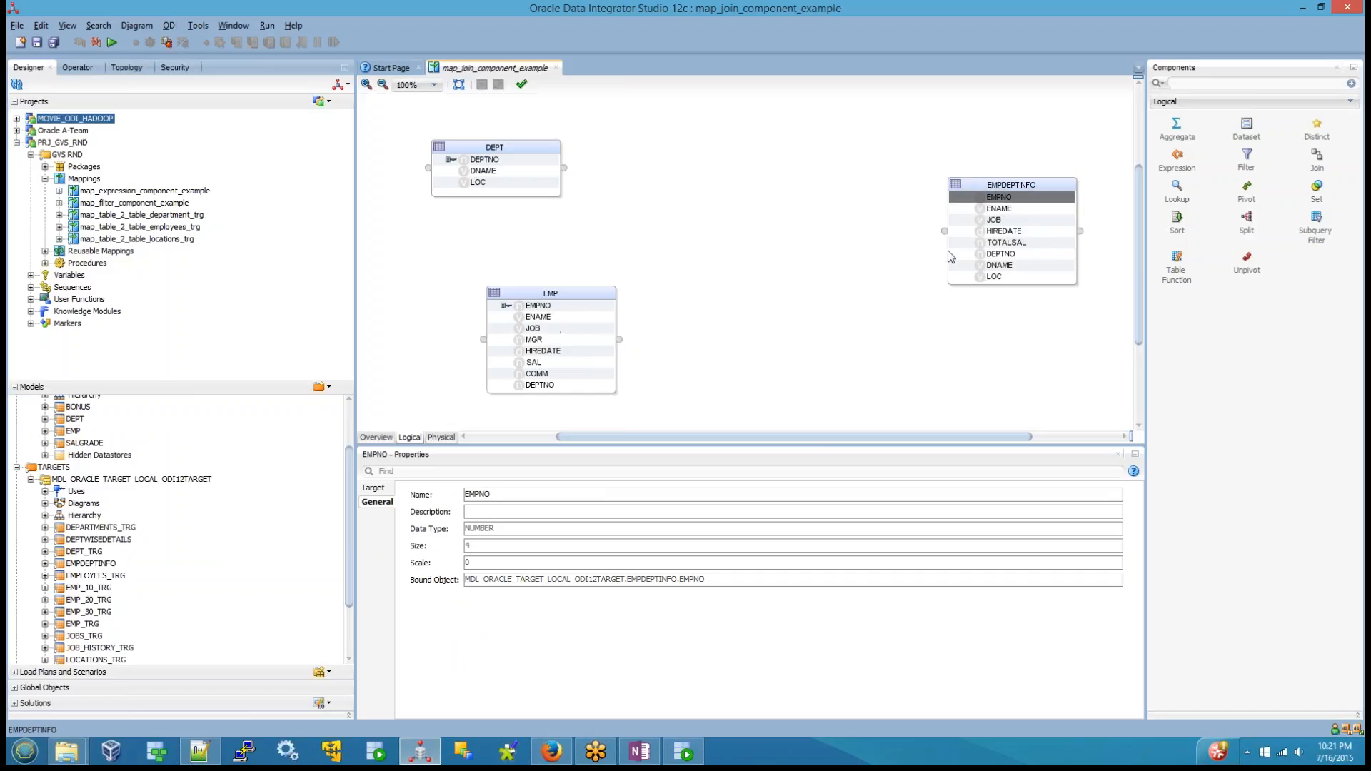
click(1006, 243)
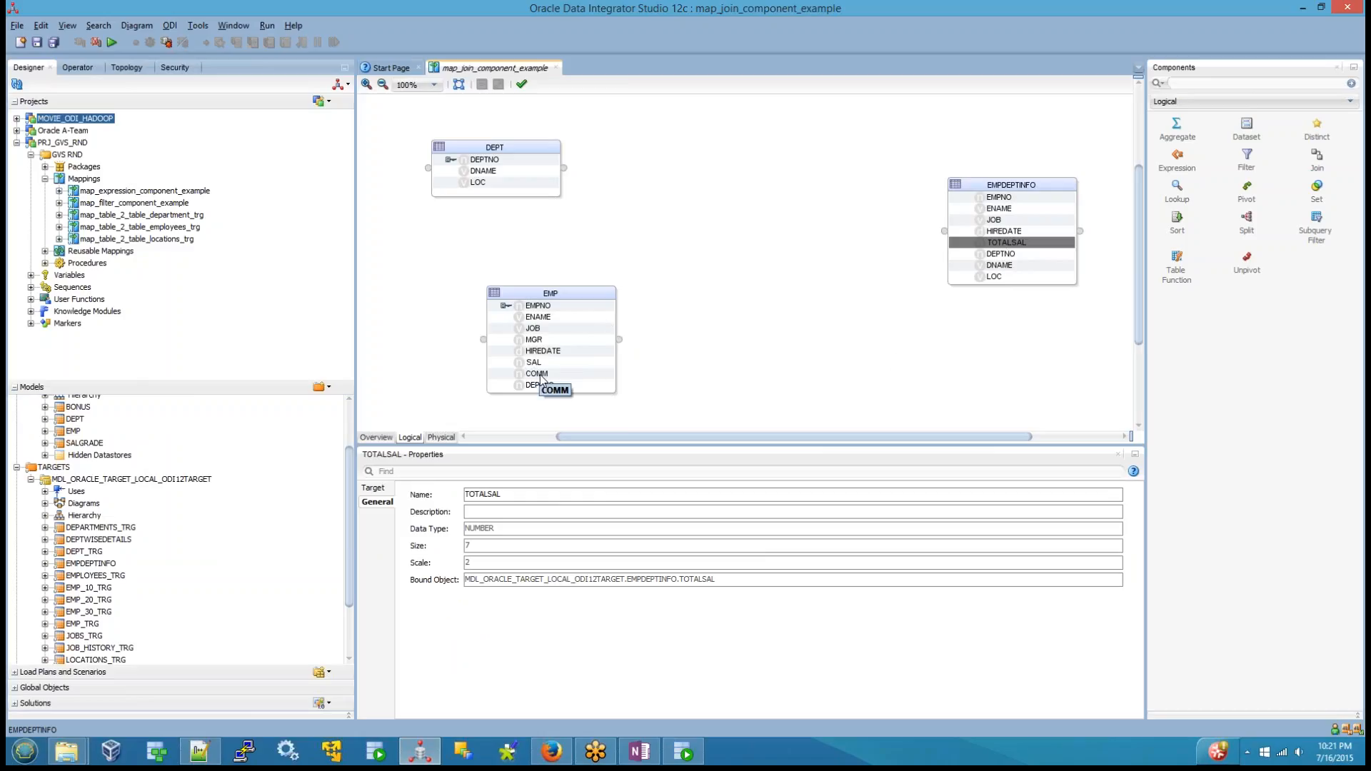
click(996, 255)
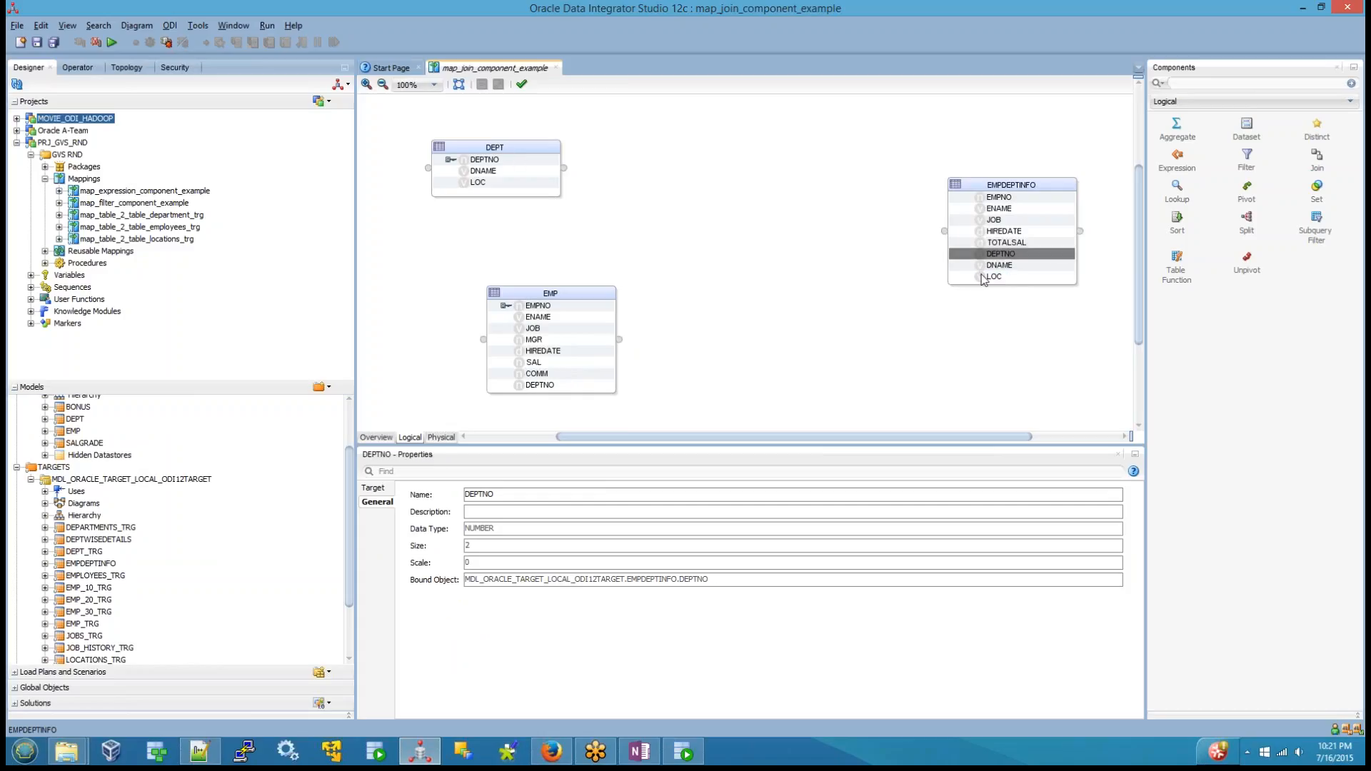
click(998, 265)
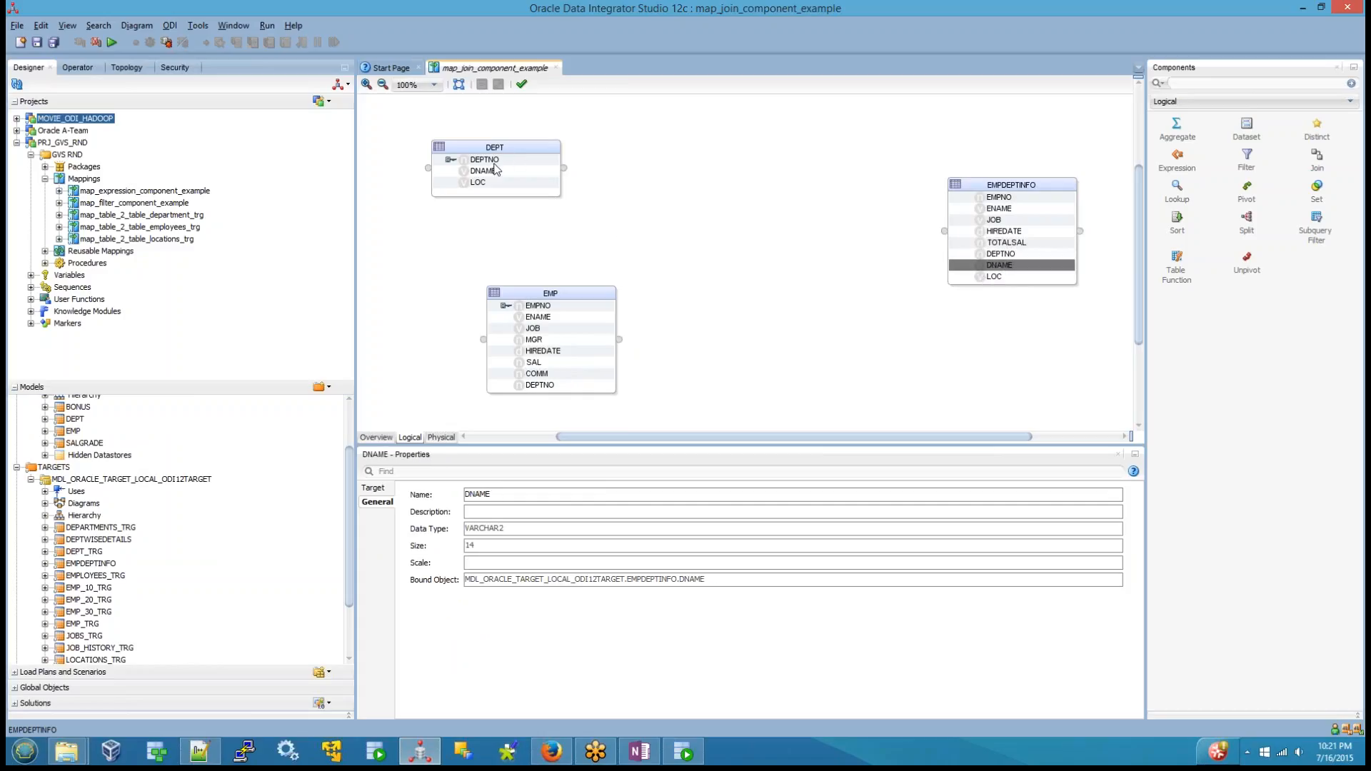
click(1000, 277)
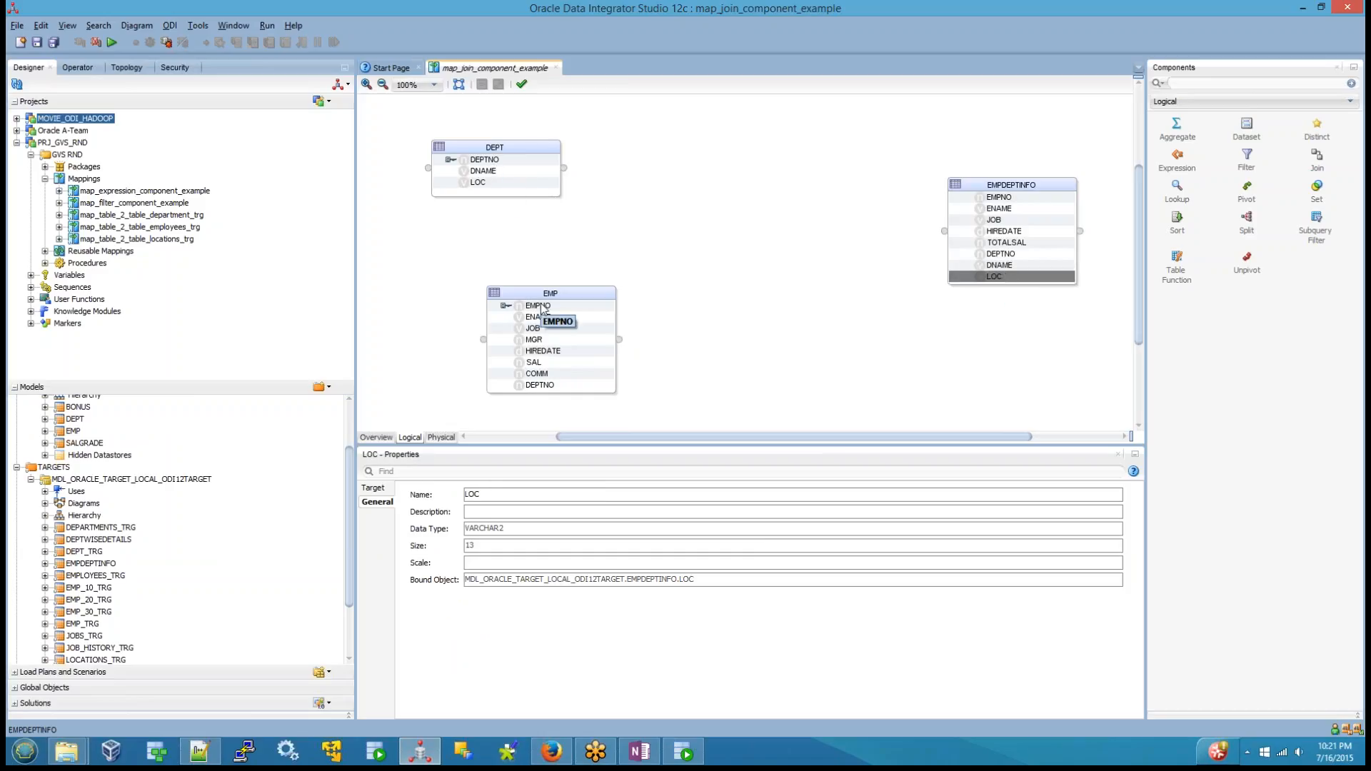
Move the EMP source datastore closer beneath DEPT so the two sources are roughly aligned in the mapping
drag(544, 290, 476, 258)
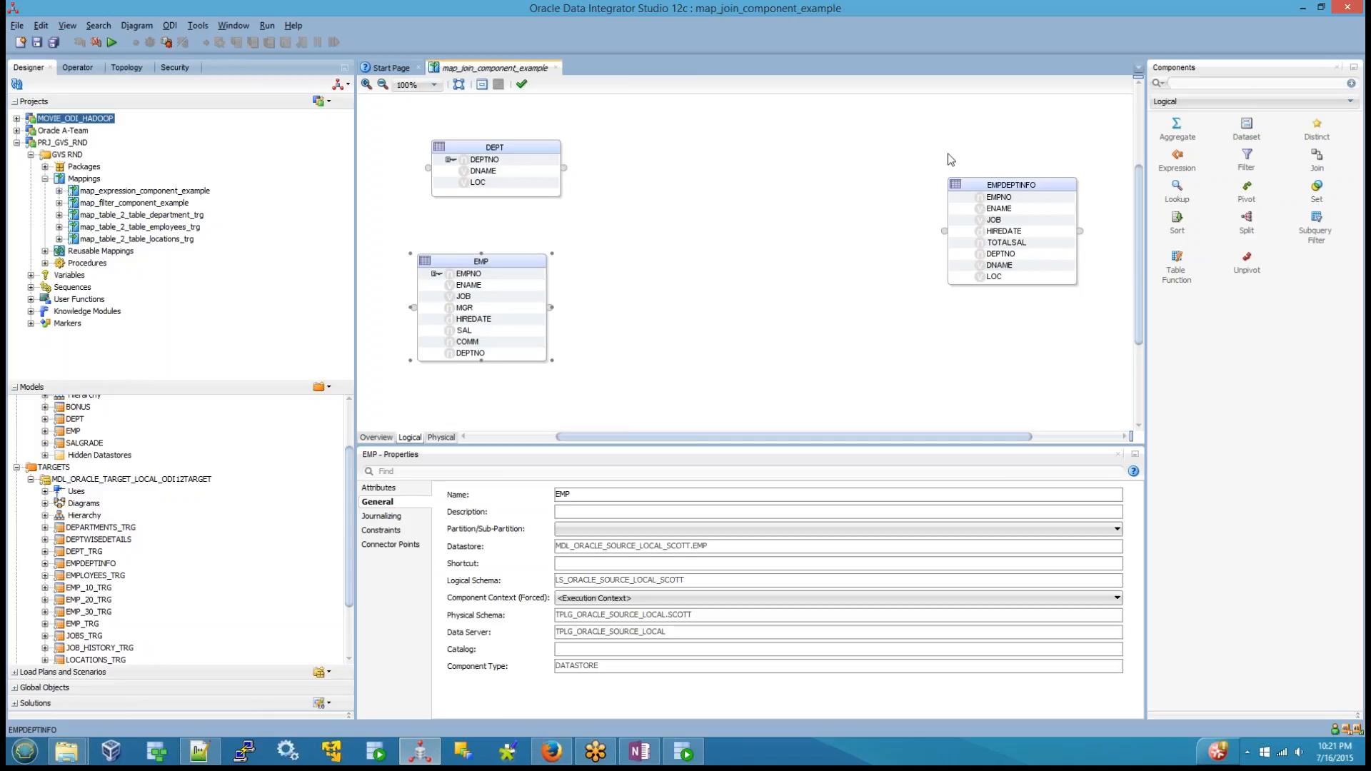
drag(893, 146, 1139, 357)
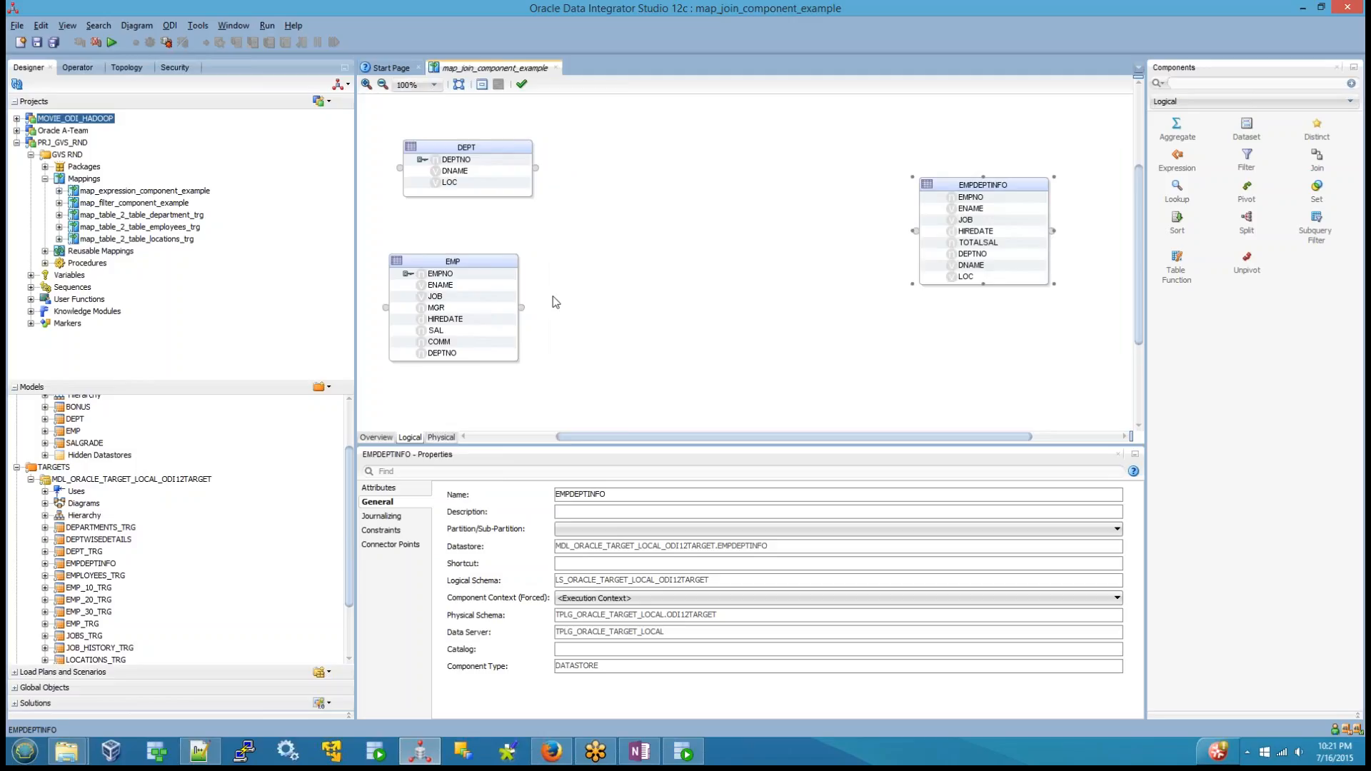
click(577, 308)
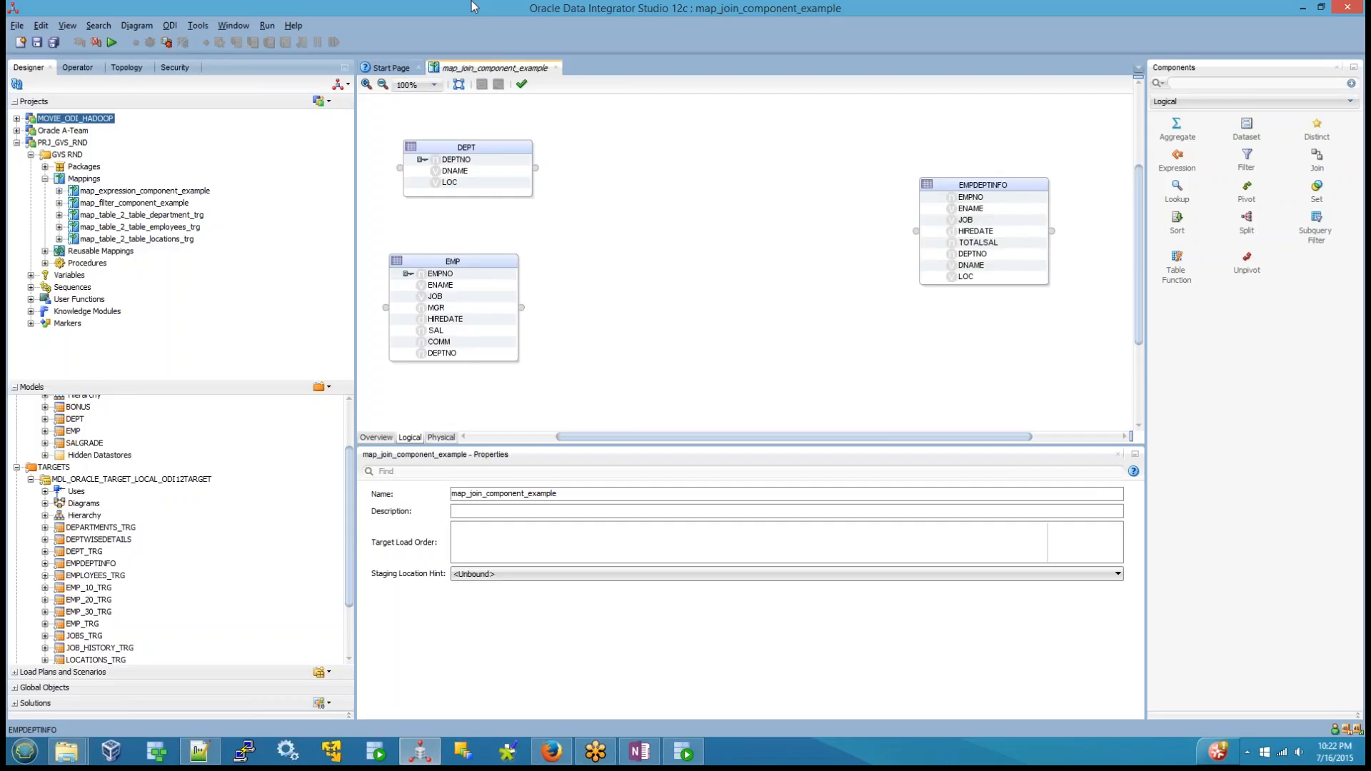
Place a Join component between the sources and EMPDEPTINFO, and connect both the DEPT and EMP outputs to it
click(1317, 161)
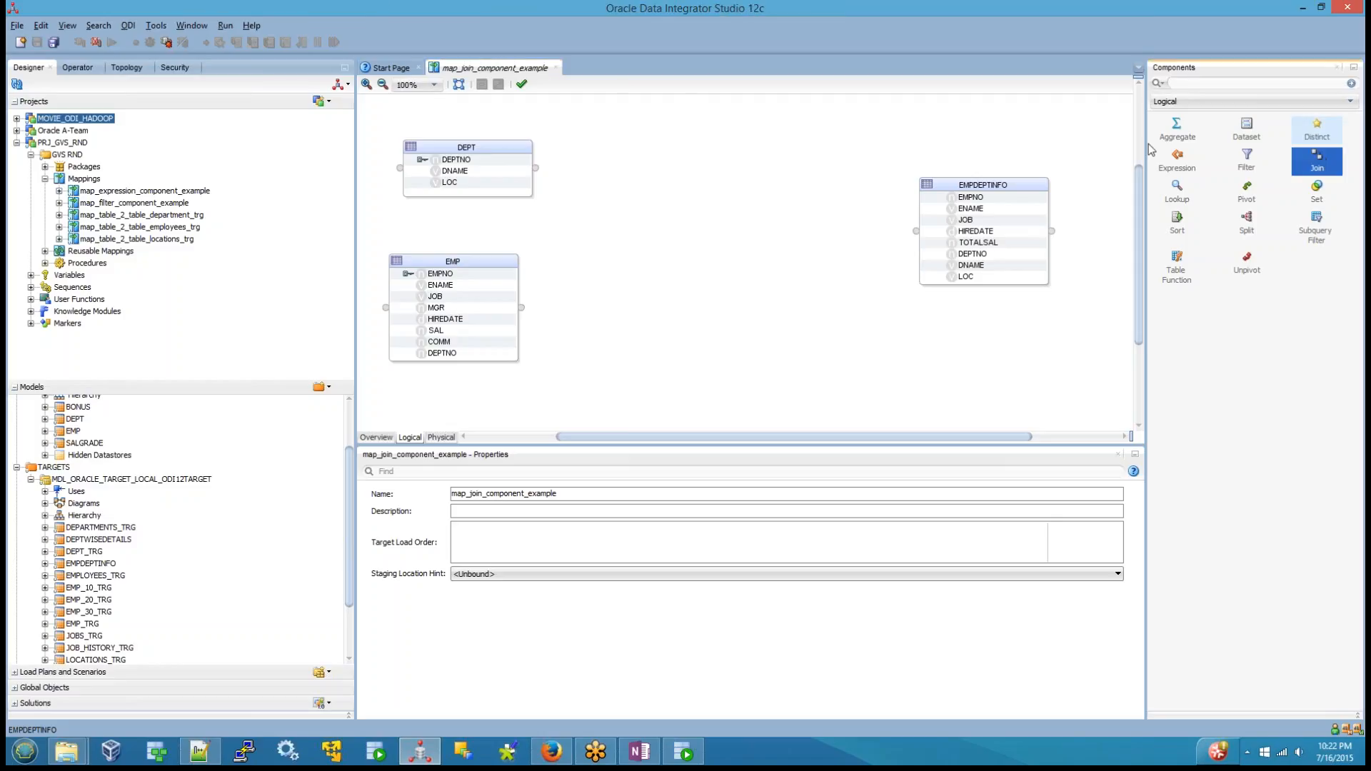
click(641, 203)
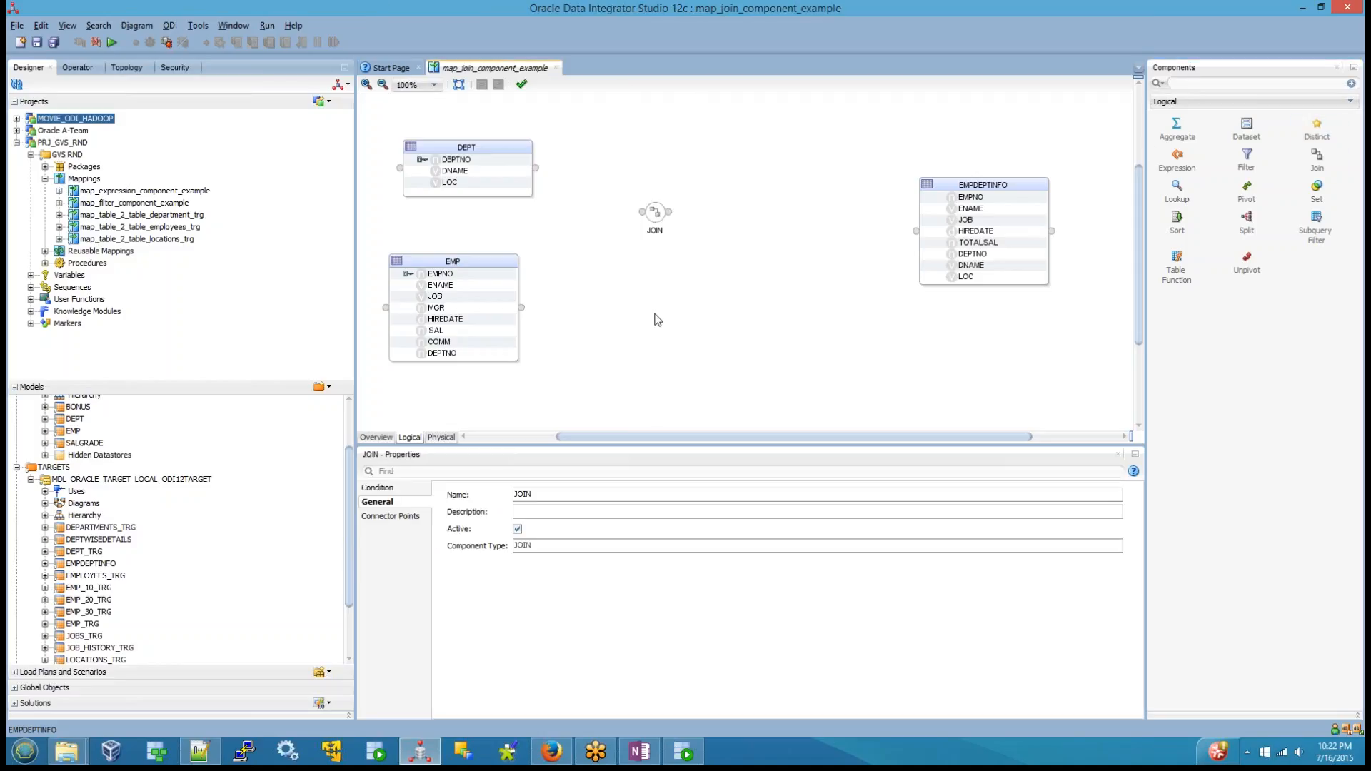
click(657, 320)
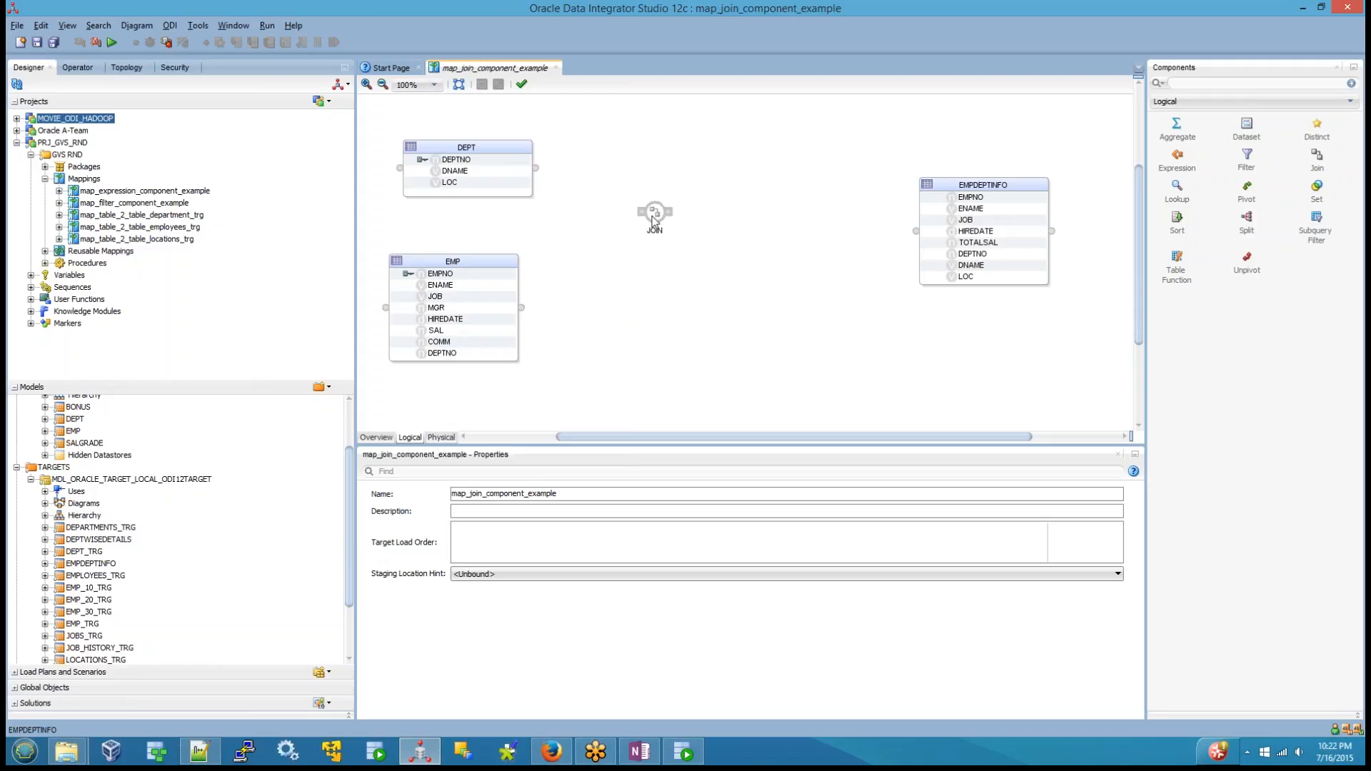
click(652, 221)
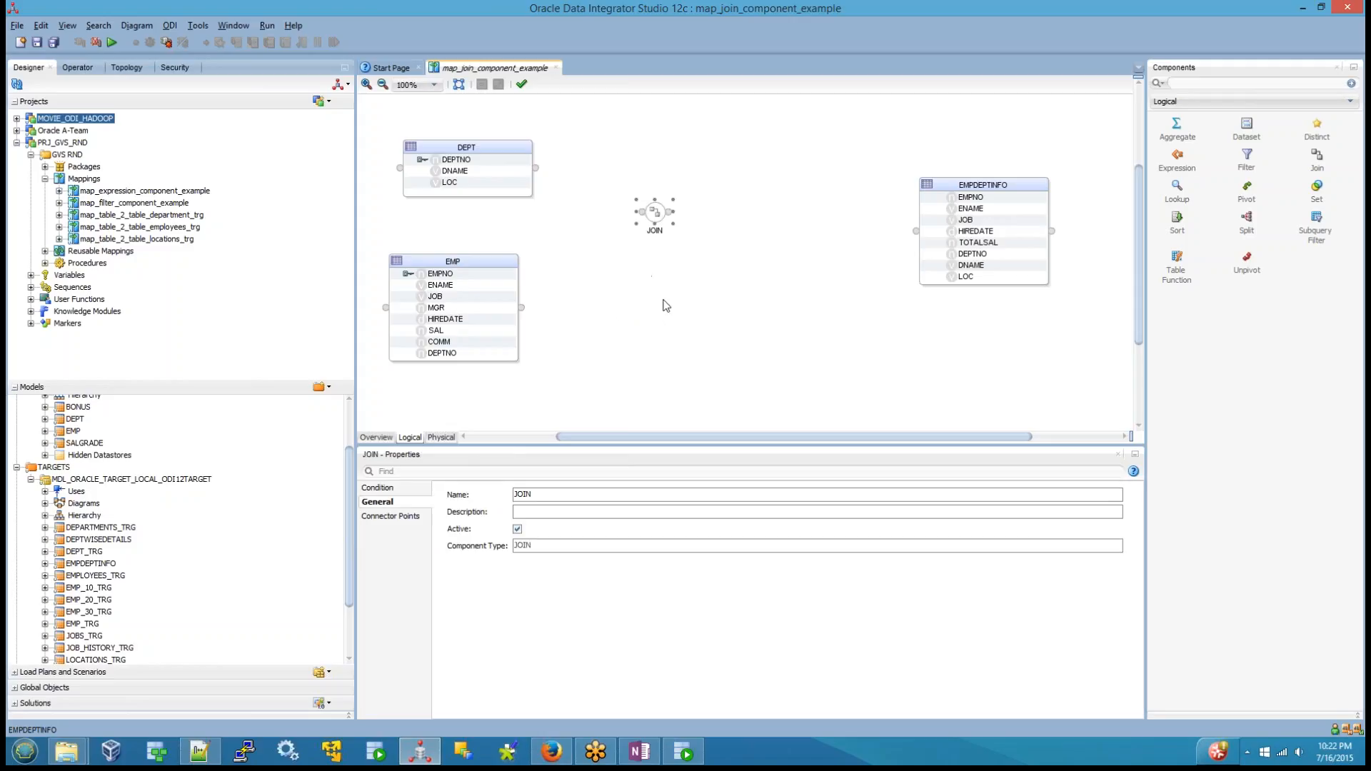
drag(537, 170, 646, 218)
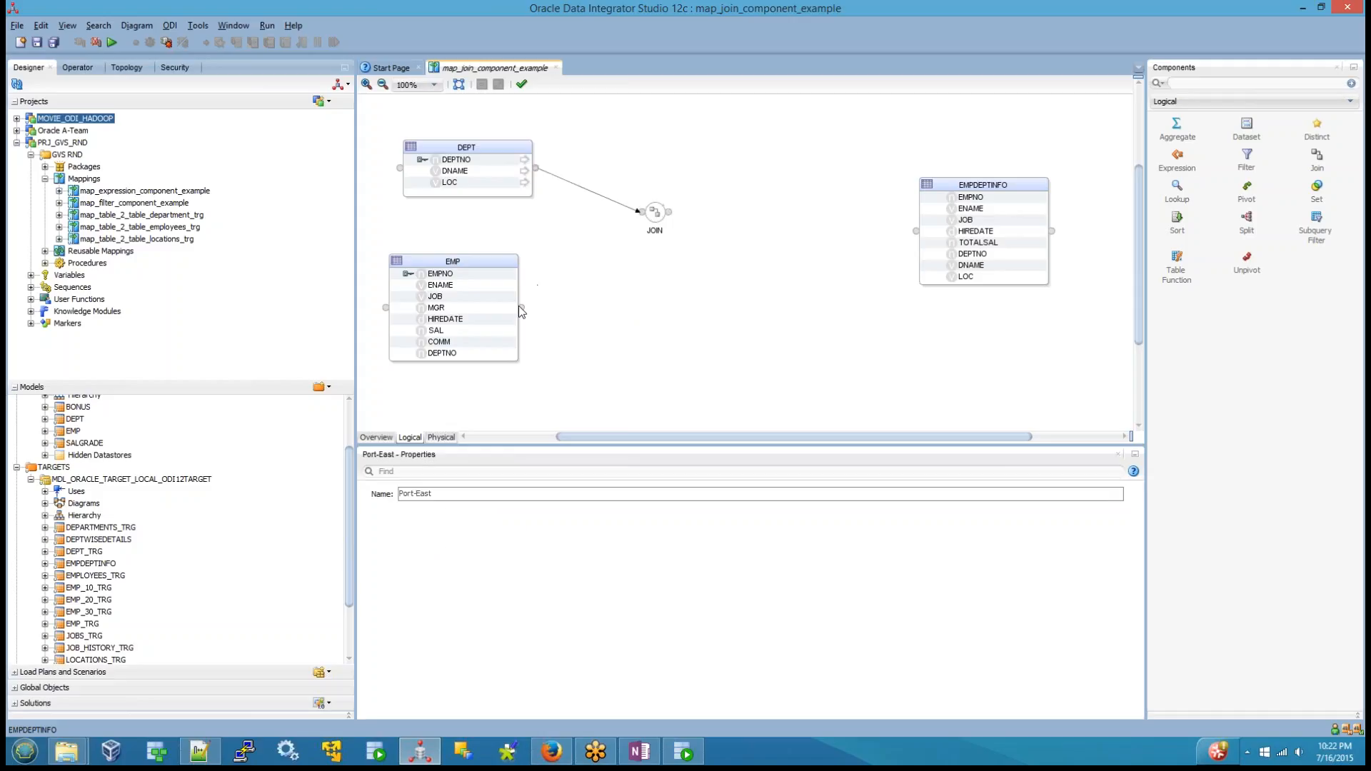
drag(522, 308, 641, 213)
Set the JOIN component's join condition to DEPT.DEPTNO=EMP.DEPTNO
click(654, 220)
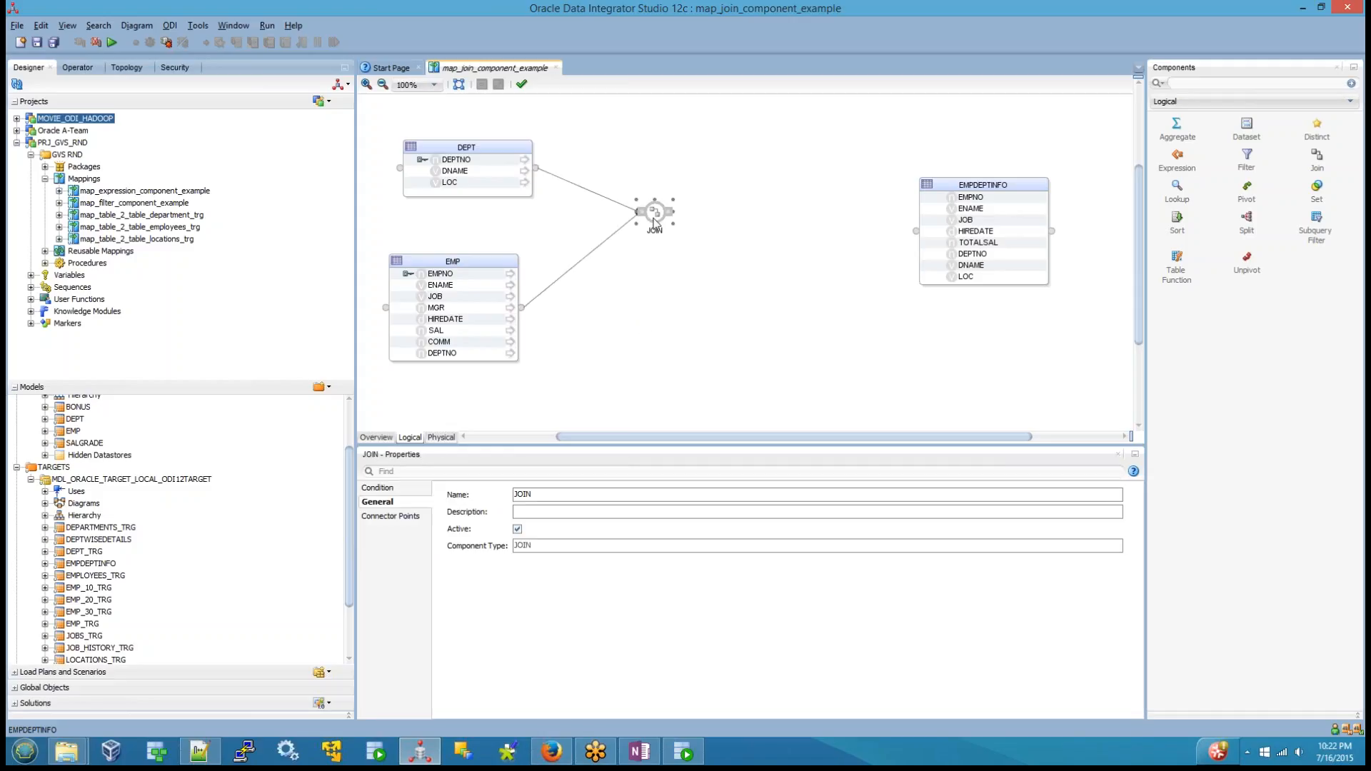
click(379, 488)
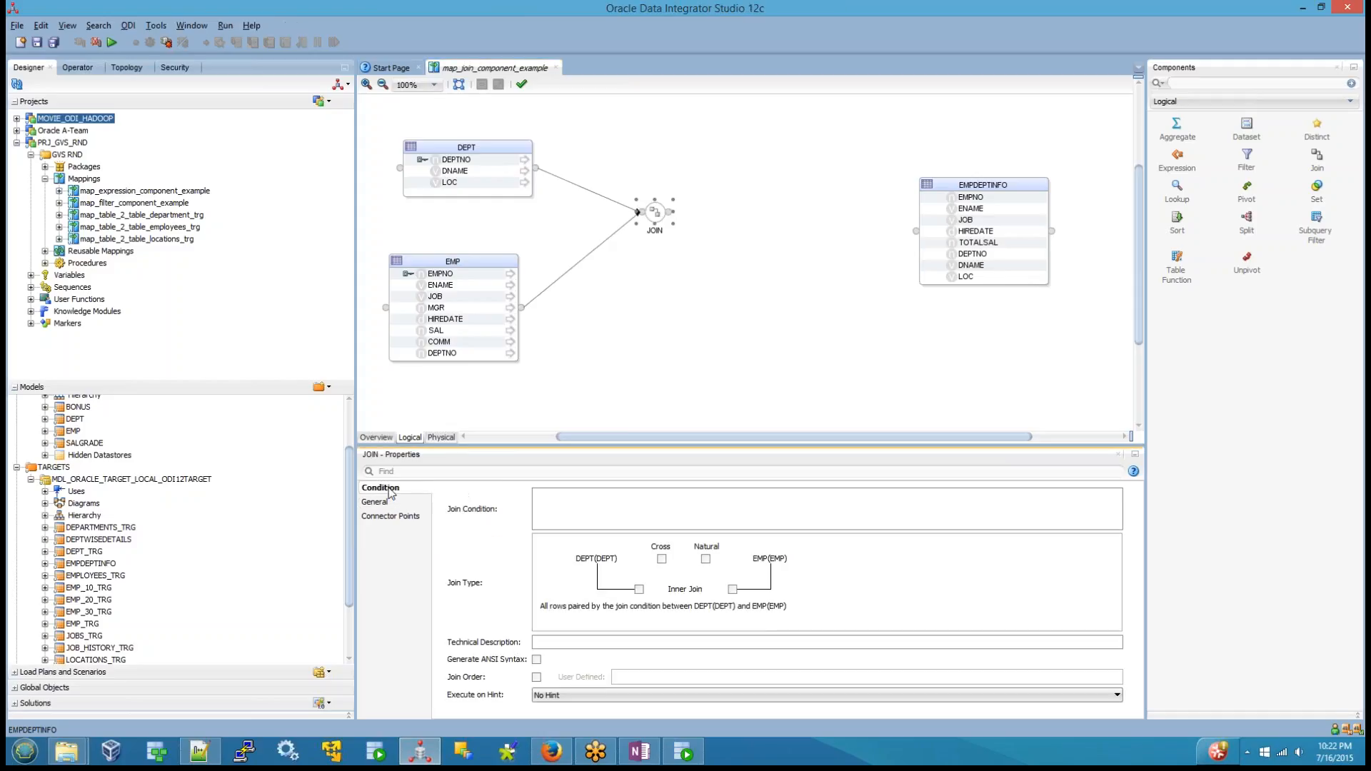
click(600, 512)
click(1131, 510)
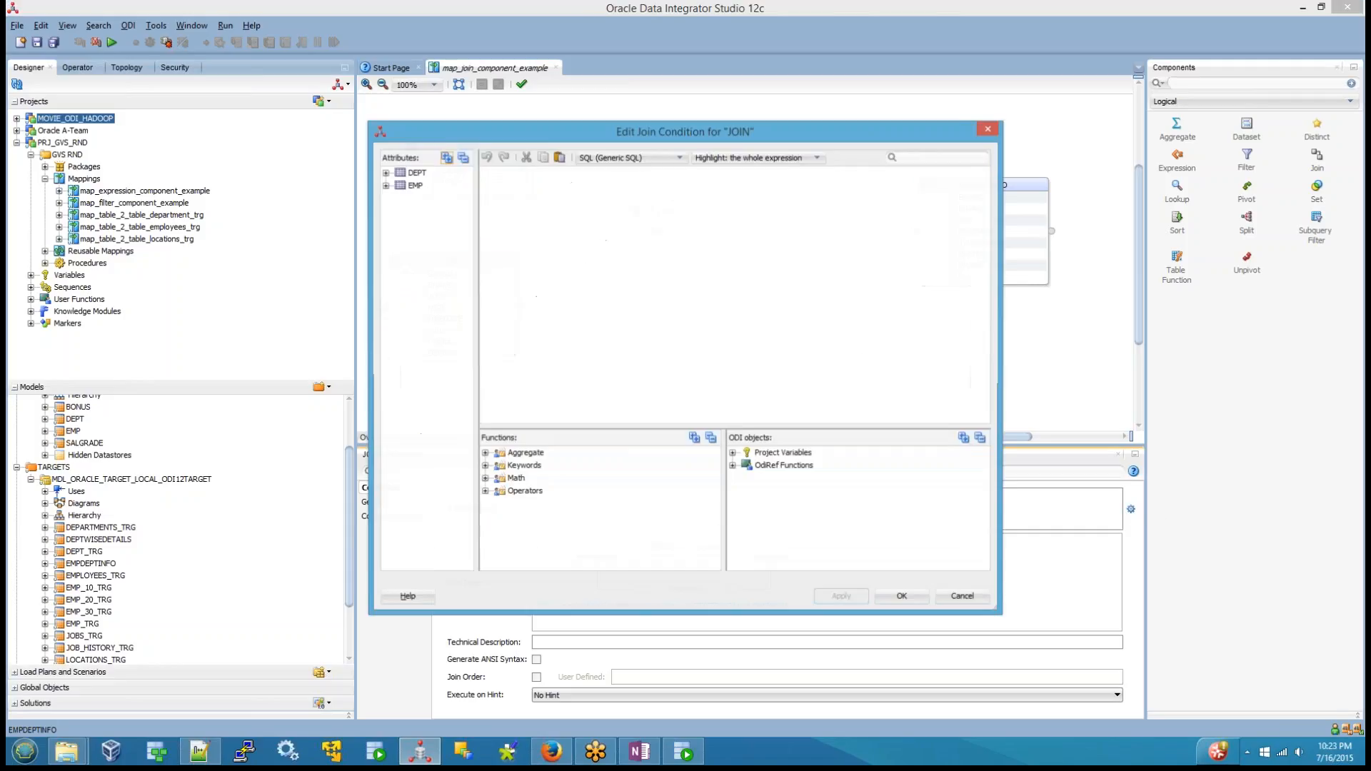
click(386, 174)
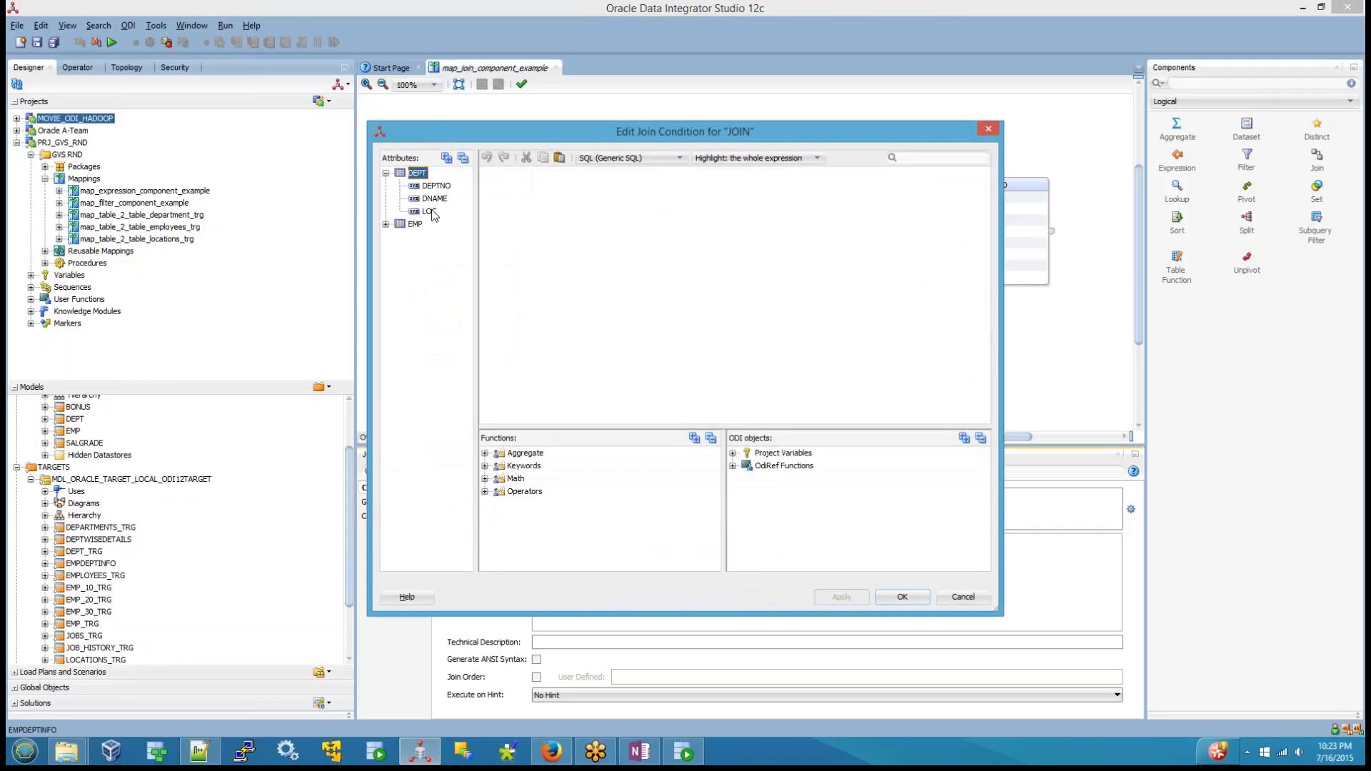
double_click(437, 186)
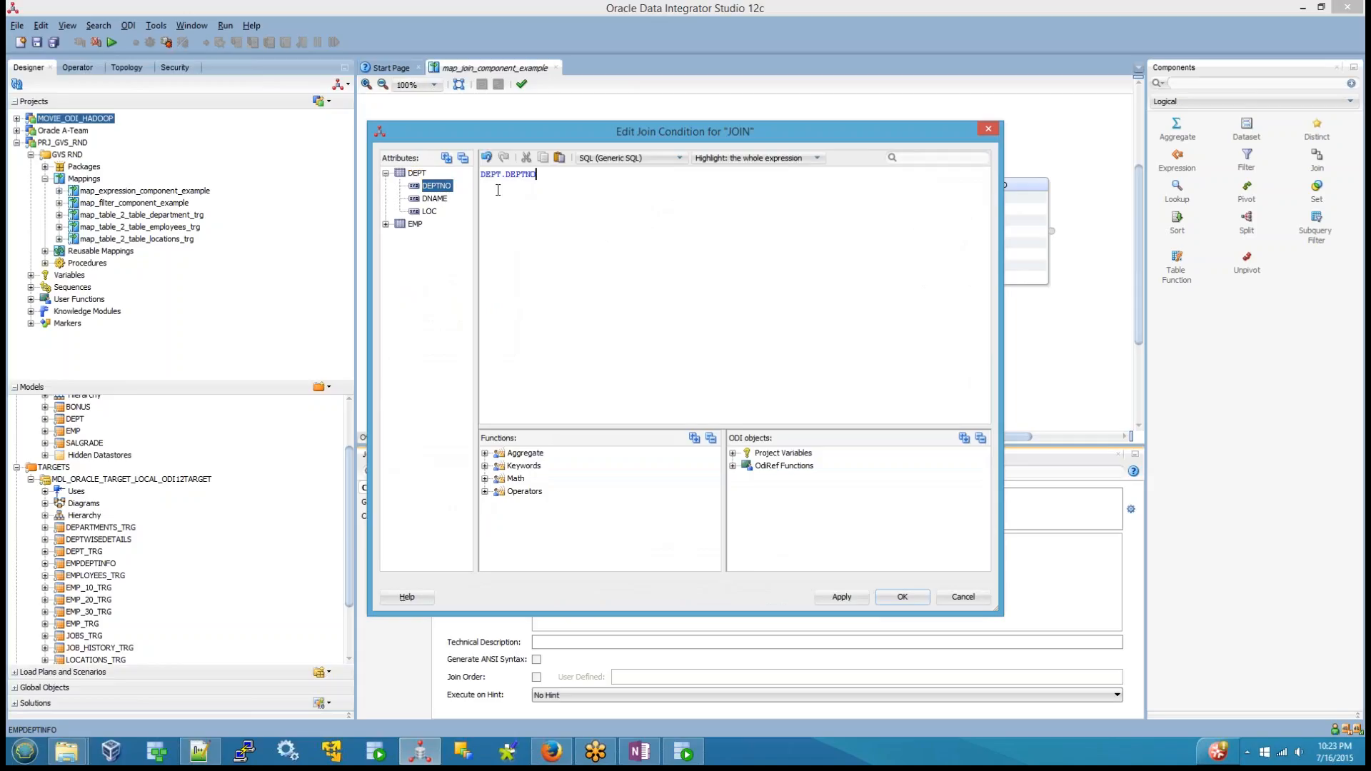
click(386, 224)
double_click(437, 326)
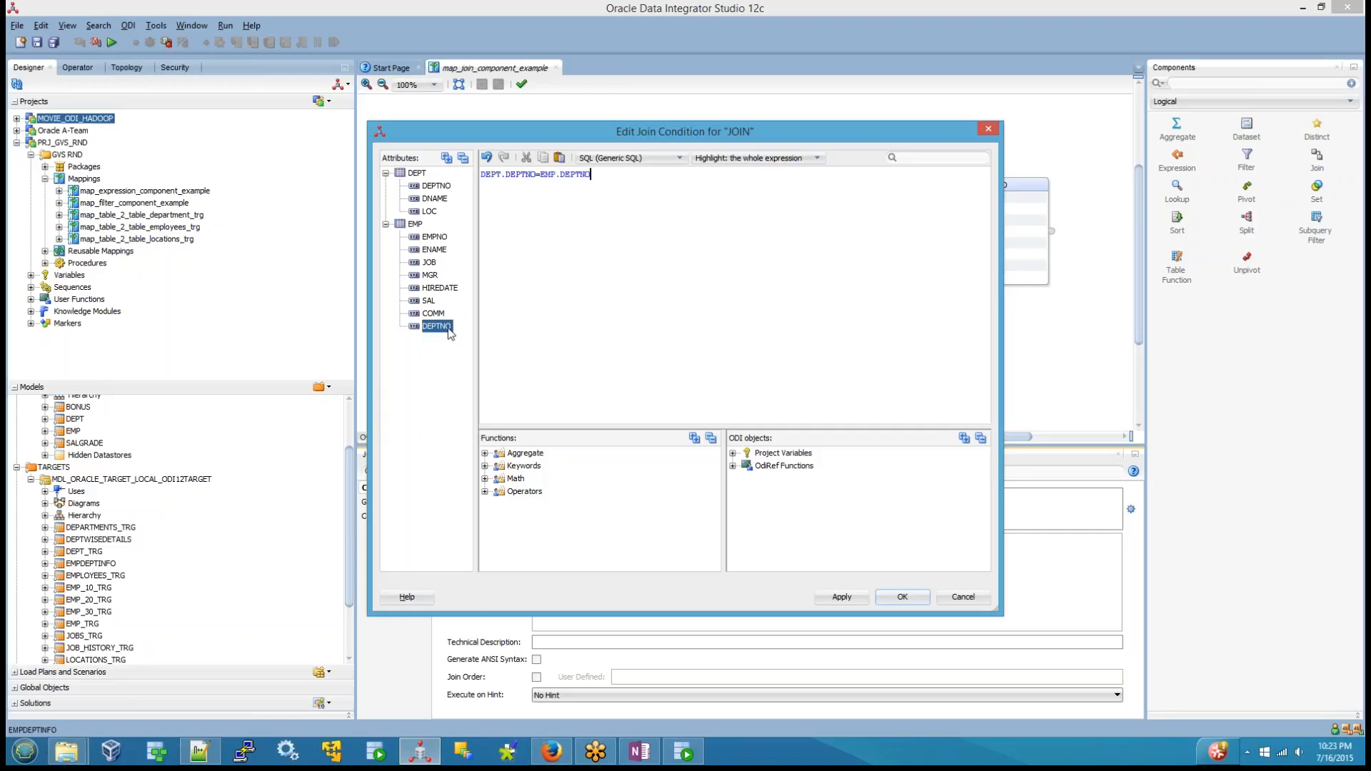
click(901, 597)
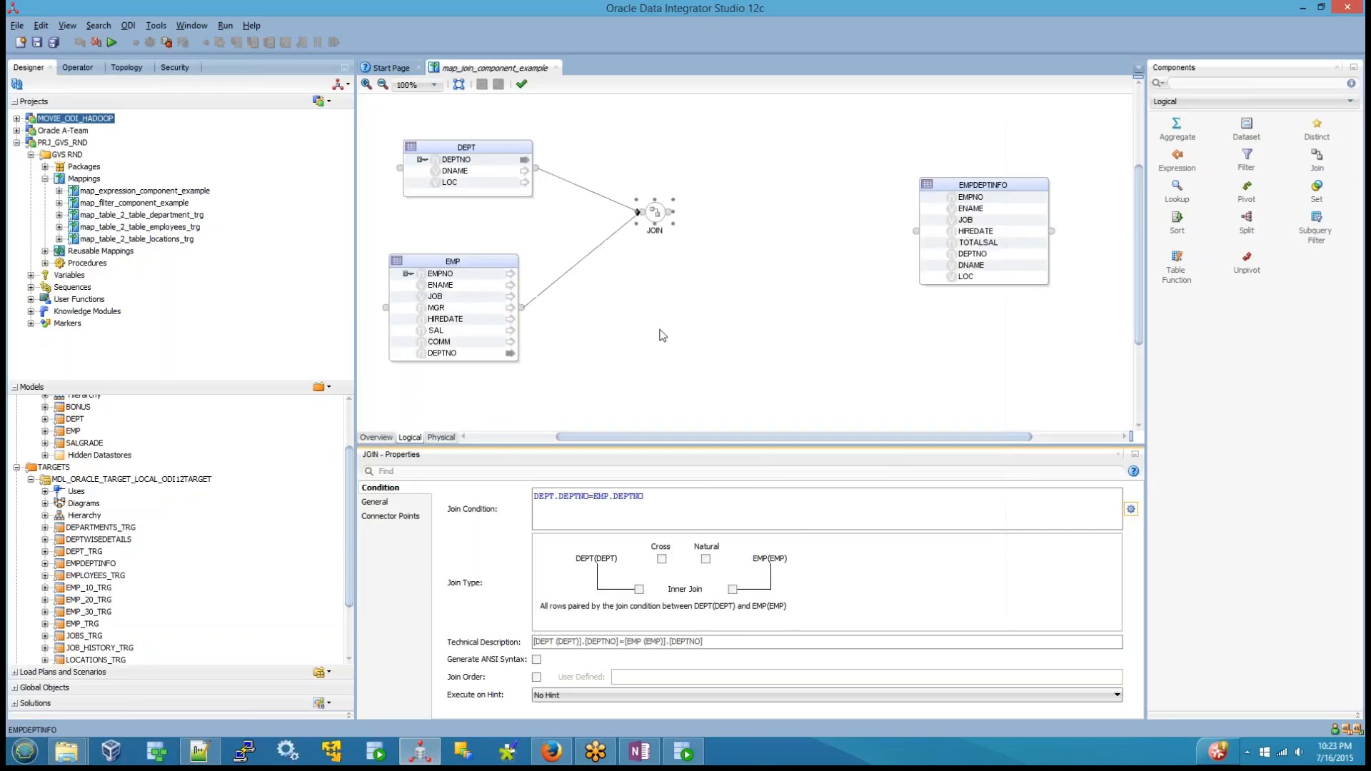
click(700, 310)
Try the left outer, right outer and full outer join types on the JOIN component, returning it to an inner join
click(654, 212)
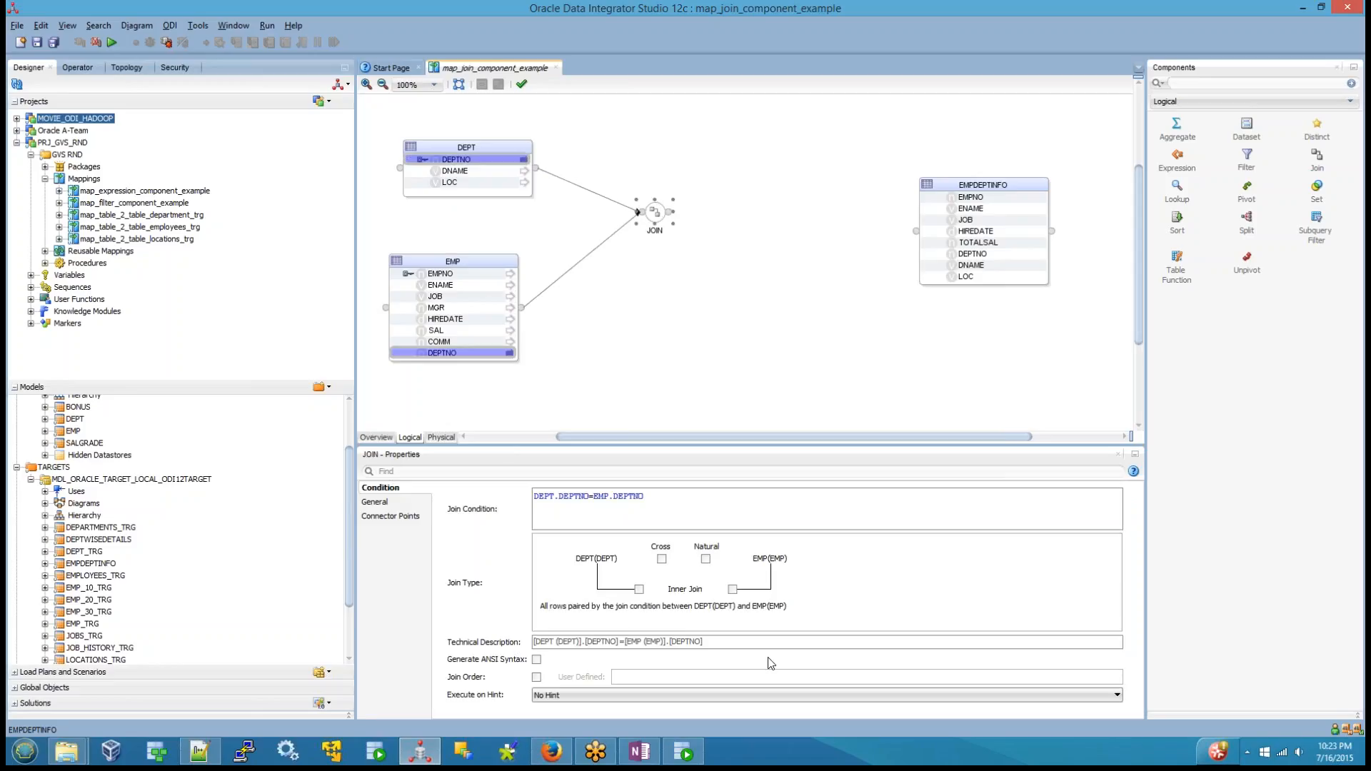
click(639, 589)
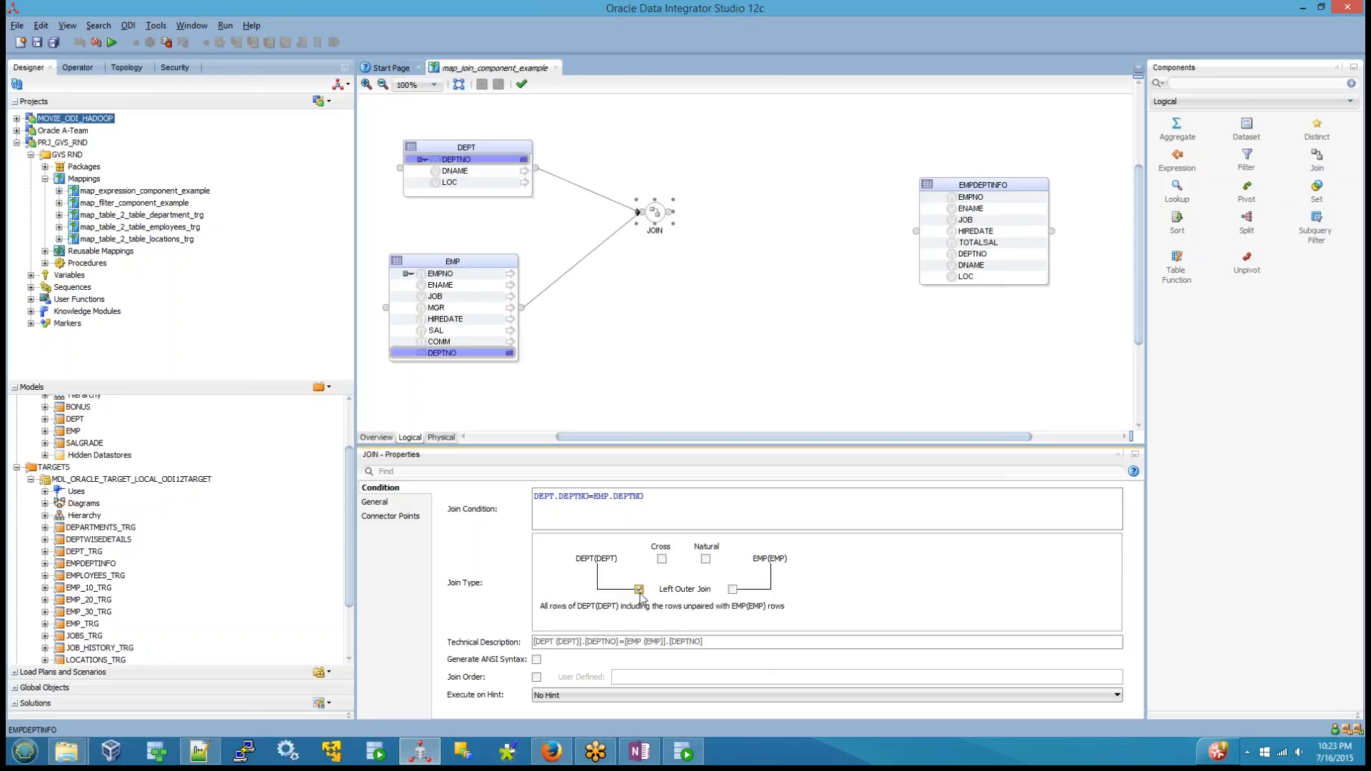
click(639, 591)
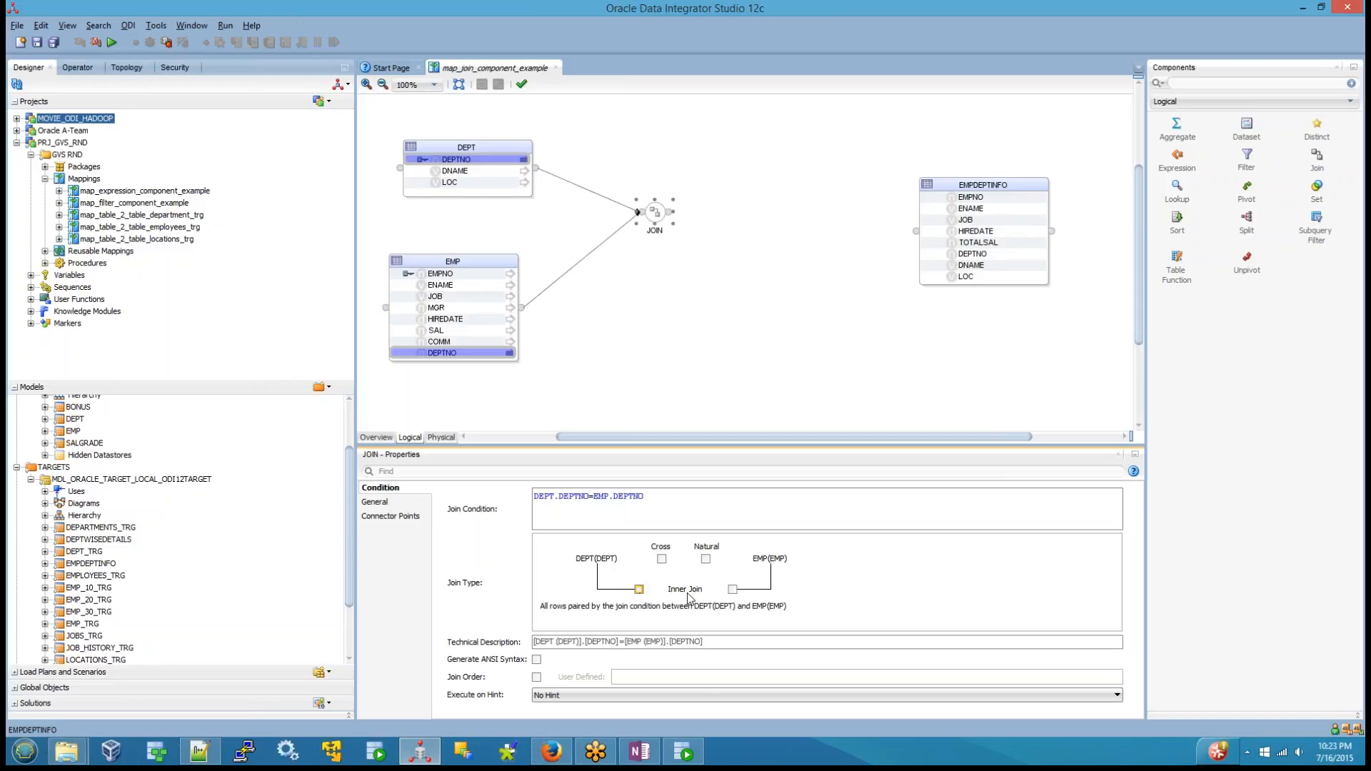
click(733, 590)
click(733, 592)
click(733, 590)
click(639, 590)
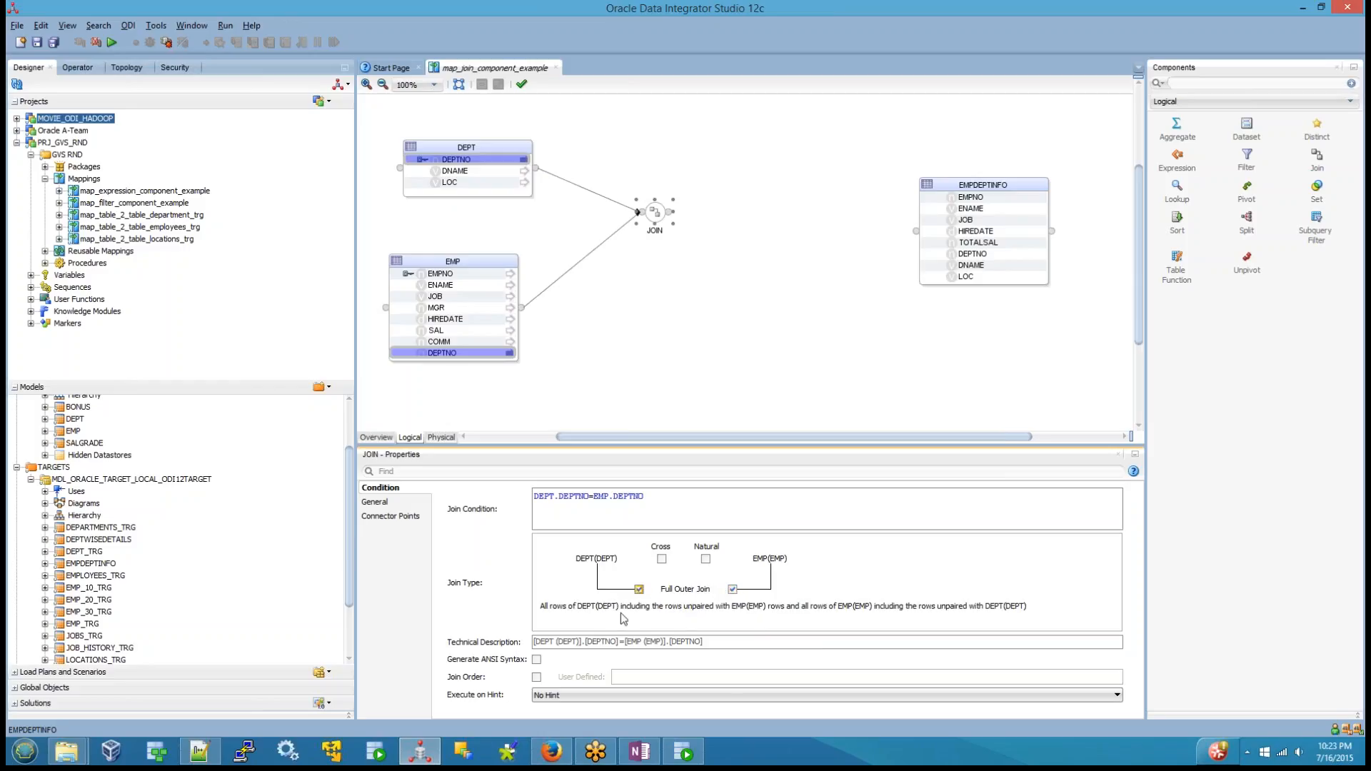
click(639, 590)
click(732, 590)
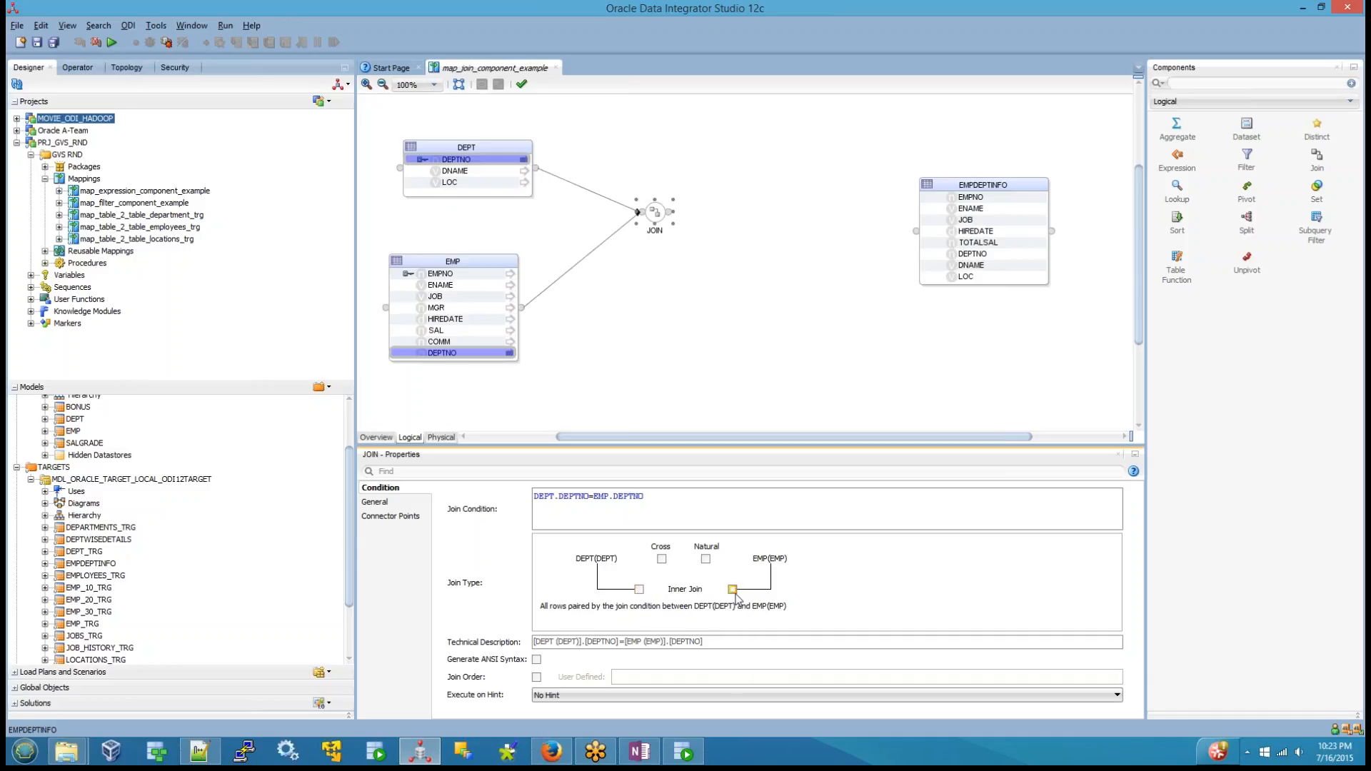
click(797, 325)
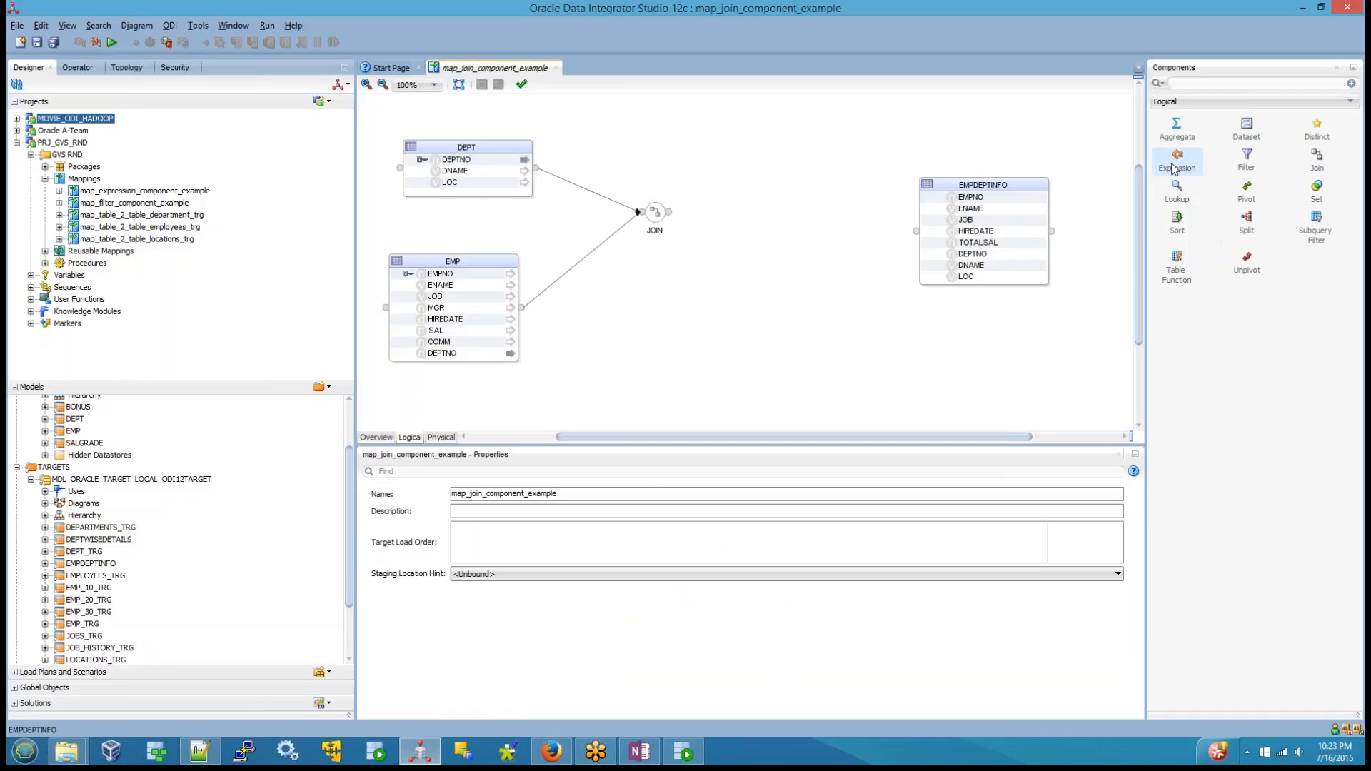
Place an Expression component between JOIN and EMPDEPTINFO and add an attribute named TOTAL_SALARY to it
drag(1174, 170, 715, 250)
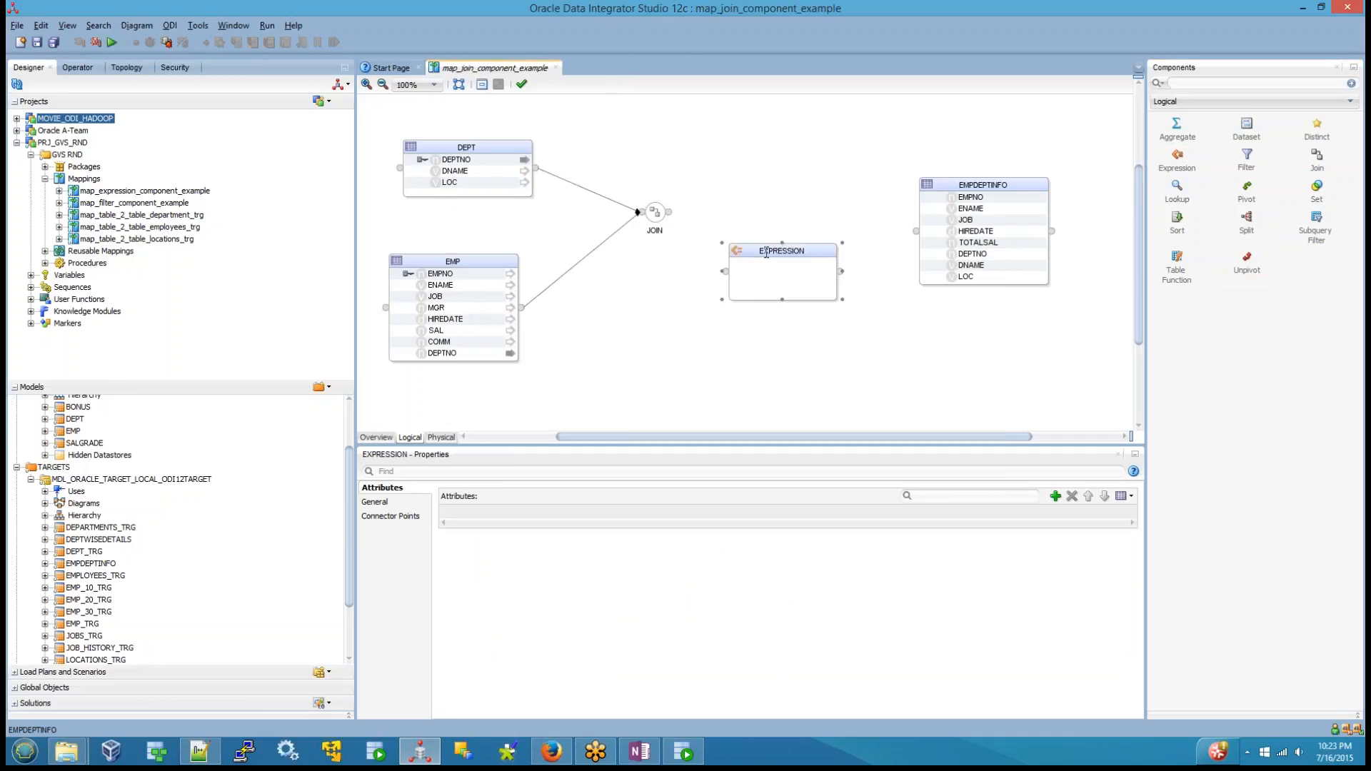
click(1056, 496)
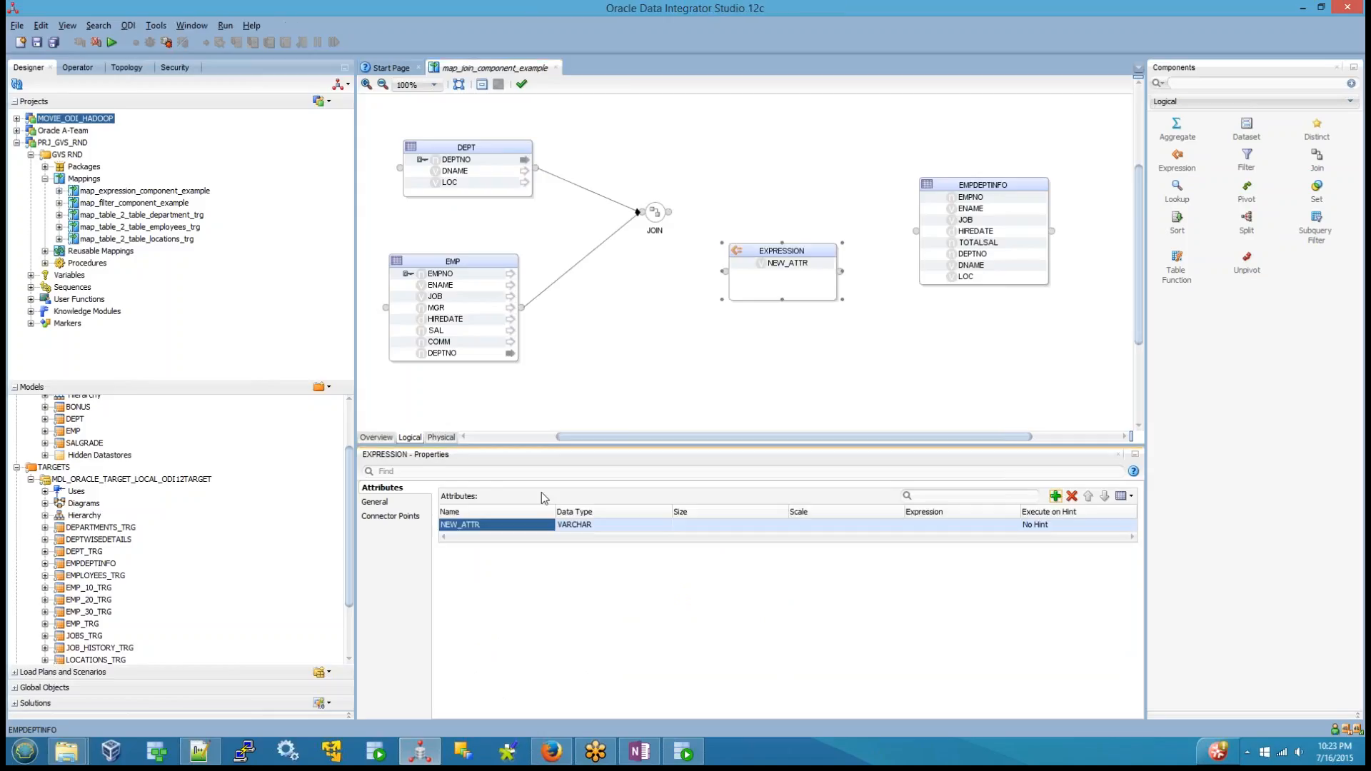
double_click(519, 527)
key(BackSpace)
key(BackSpace)
key(BackSpace)
key(BackSpace)
key(BackSpace)
key(BackSpace)
key(BackSpace)
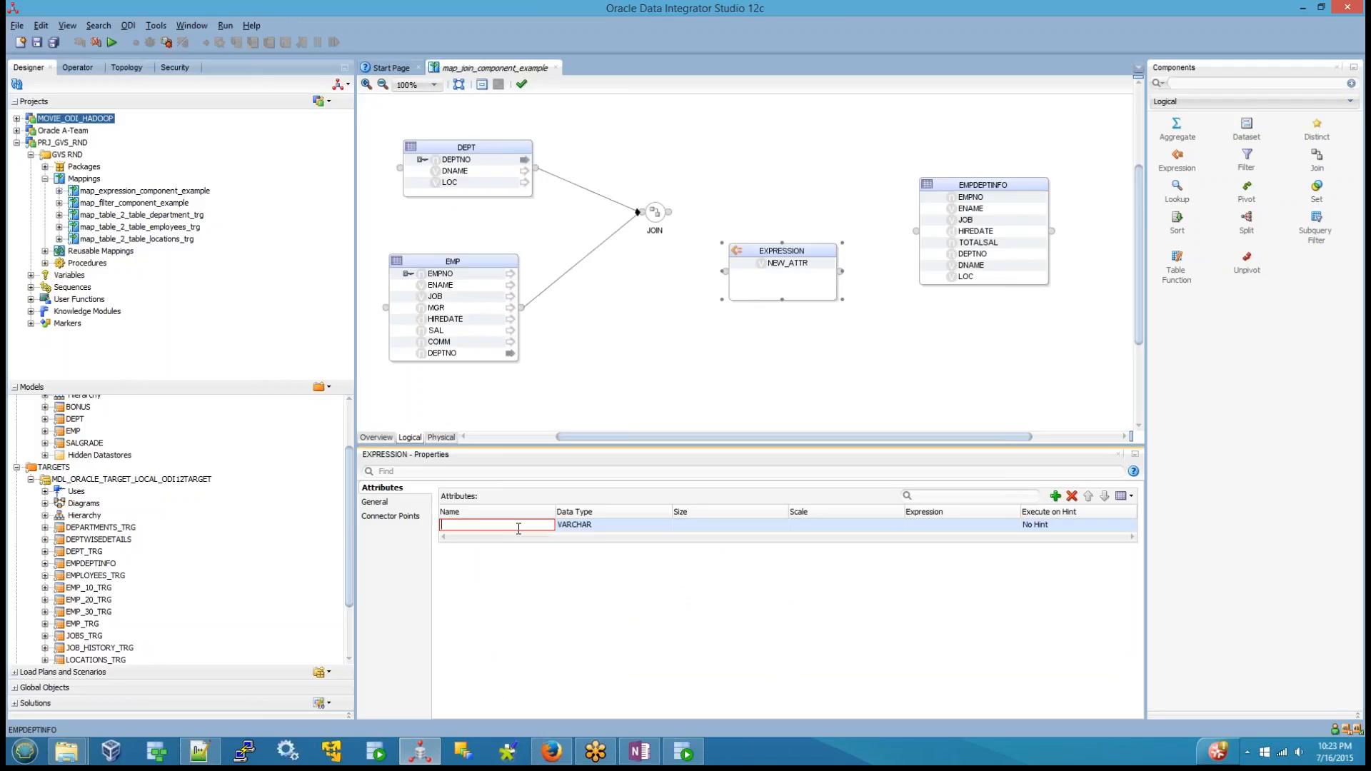
text(TOTAL_SALARY)
Give the TOTAL_SALARY attribute the NUMERIC data type with size 7 and scale 2
click(602, 528)
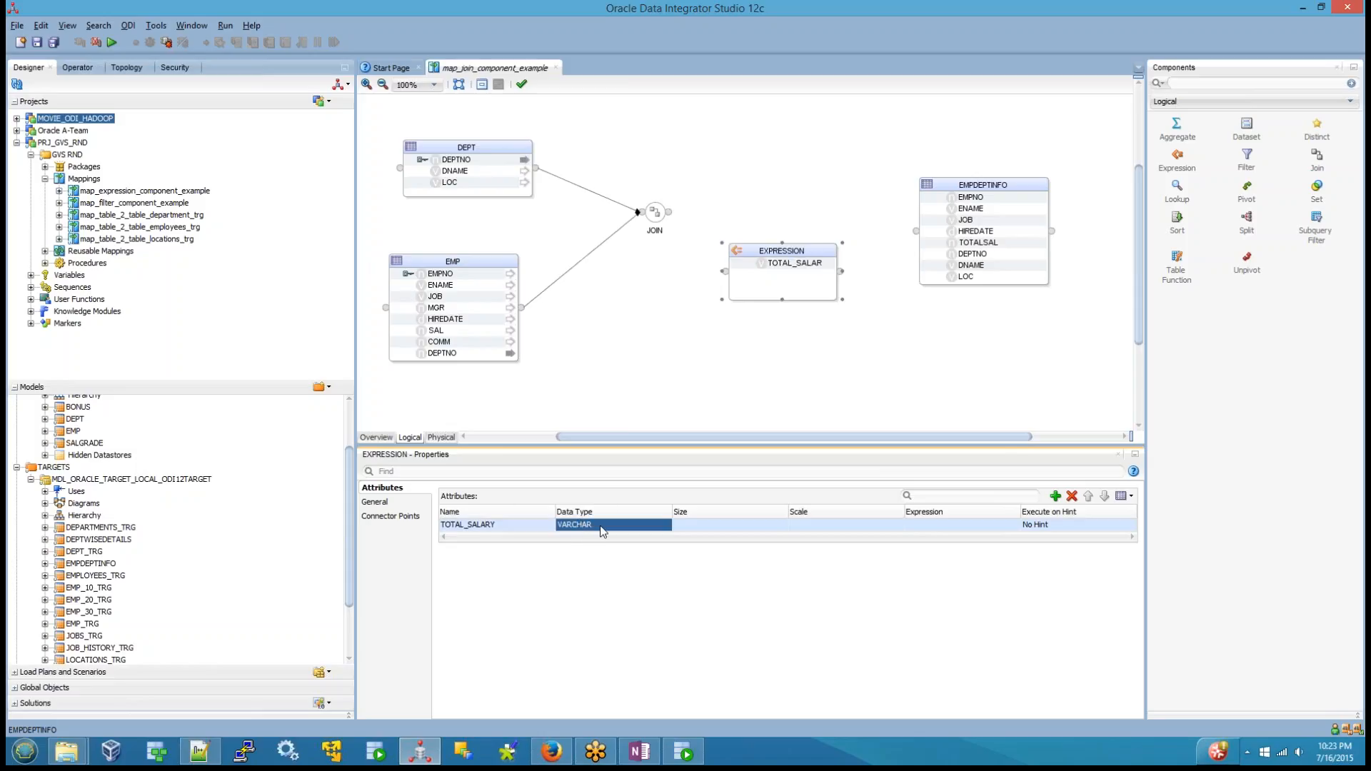
click(605, 528)
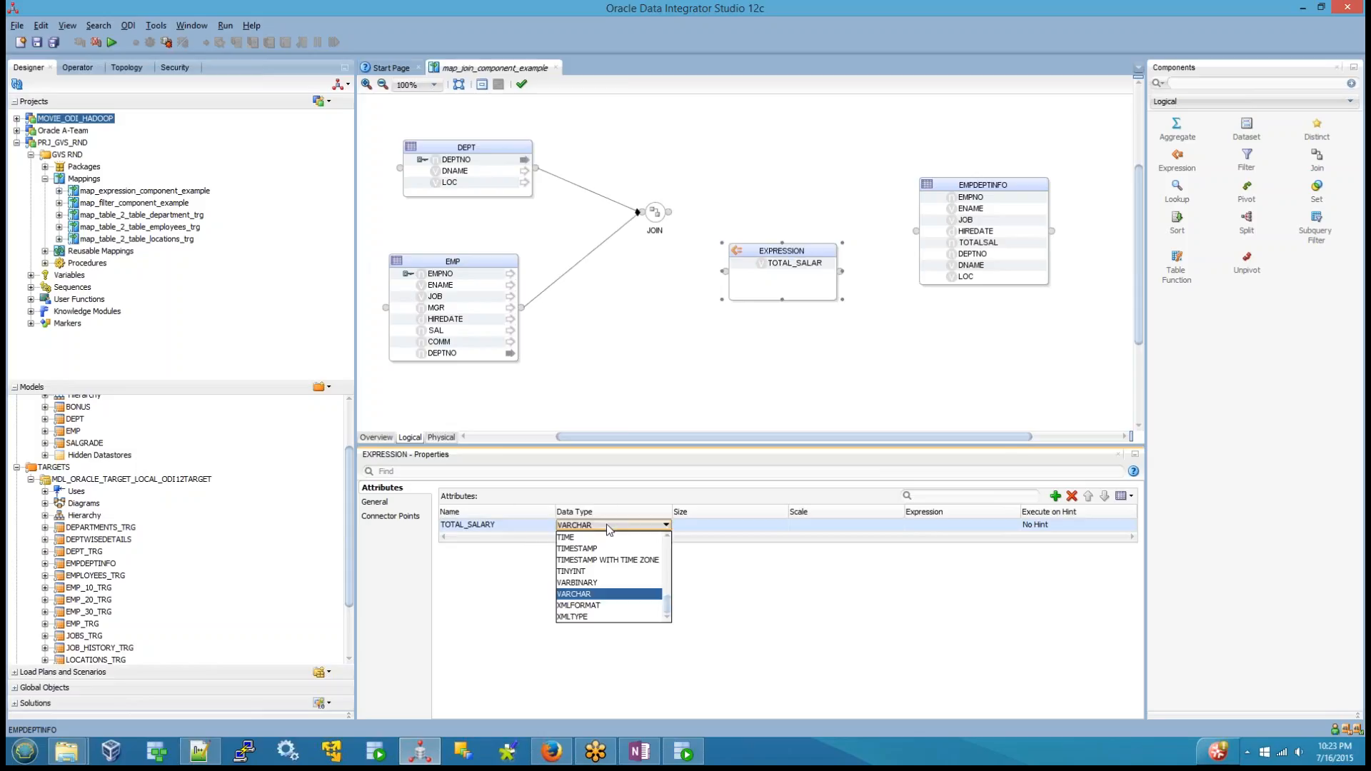
mouse_move(669, 610)
mouse_down()
mouse_move(672, 575)
mouse_move(672, 590)
mouse_up()
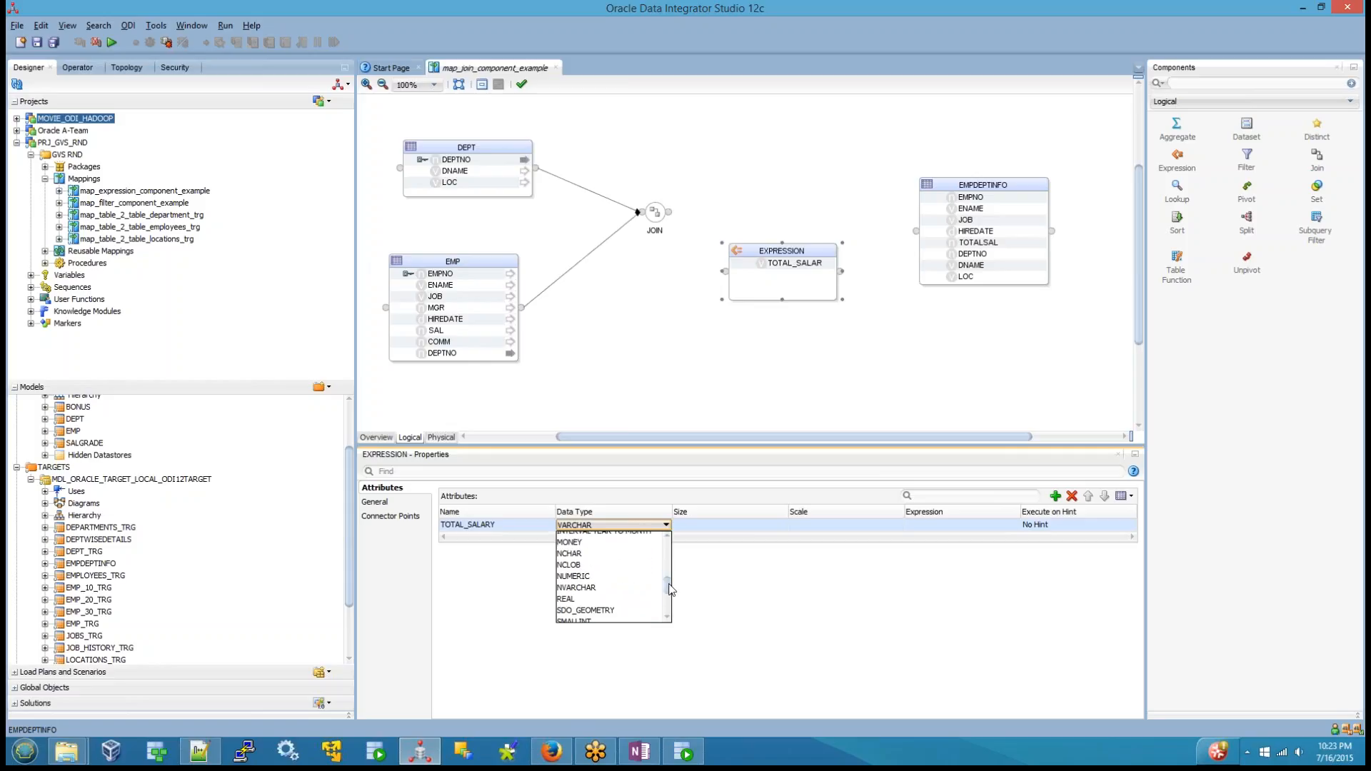
click(606, 575)
click(689, 528)
click(690, 528)
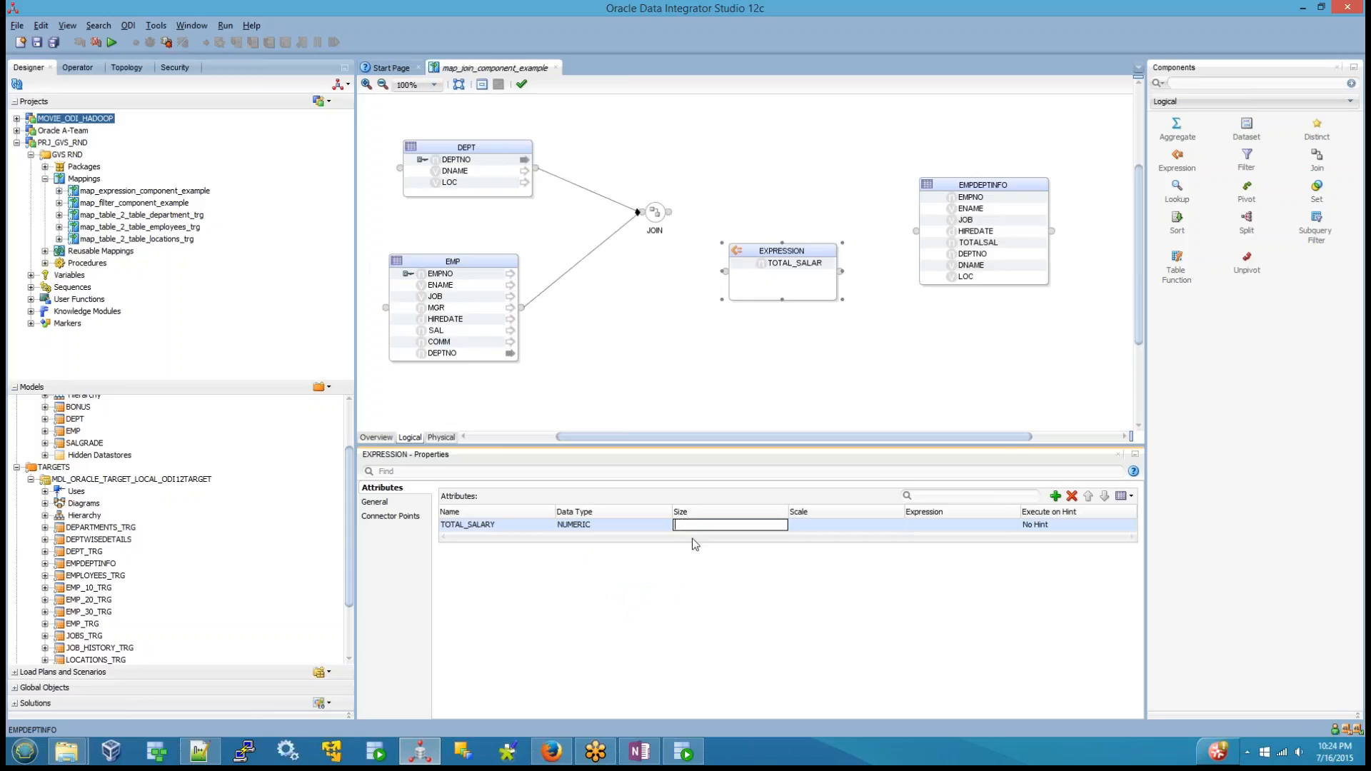
text(7)
click(812, 529)
text(2)
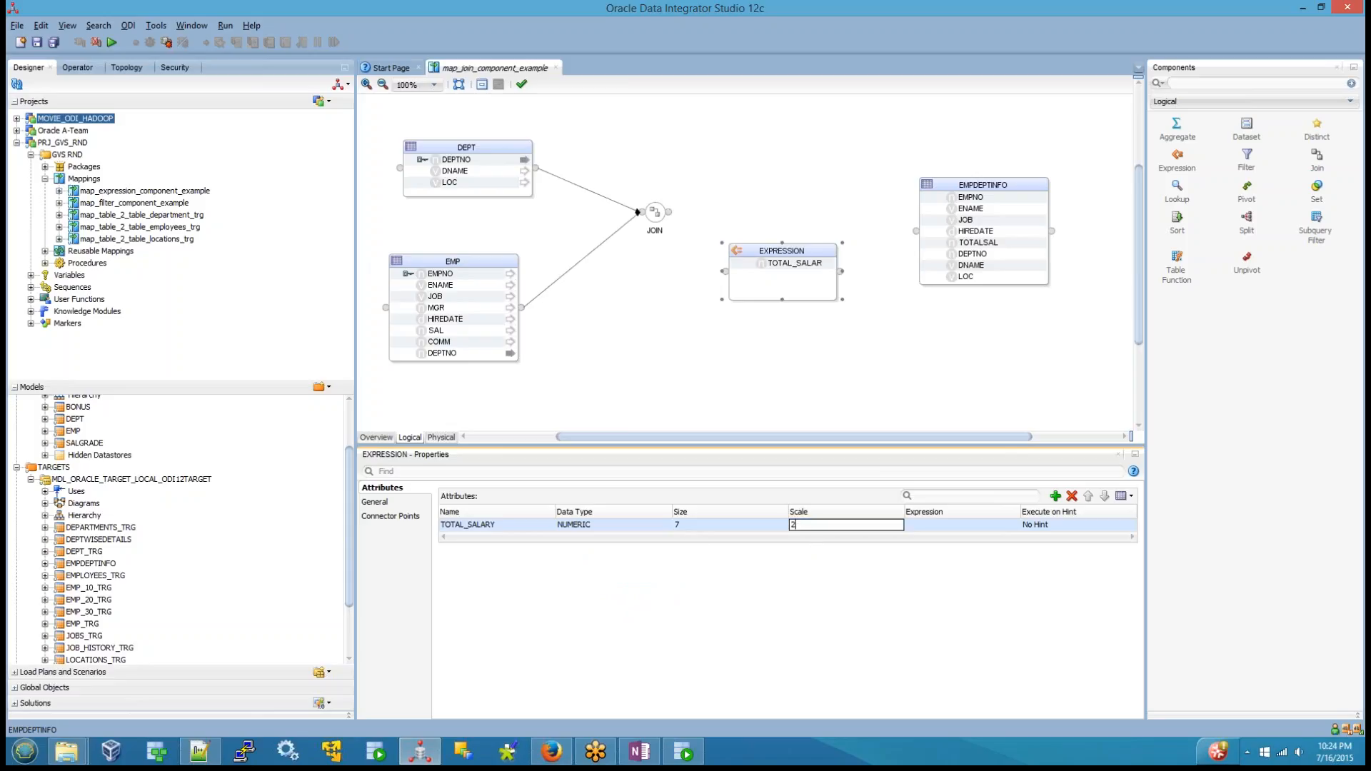
click(763, 396)
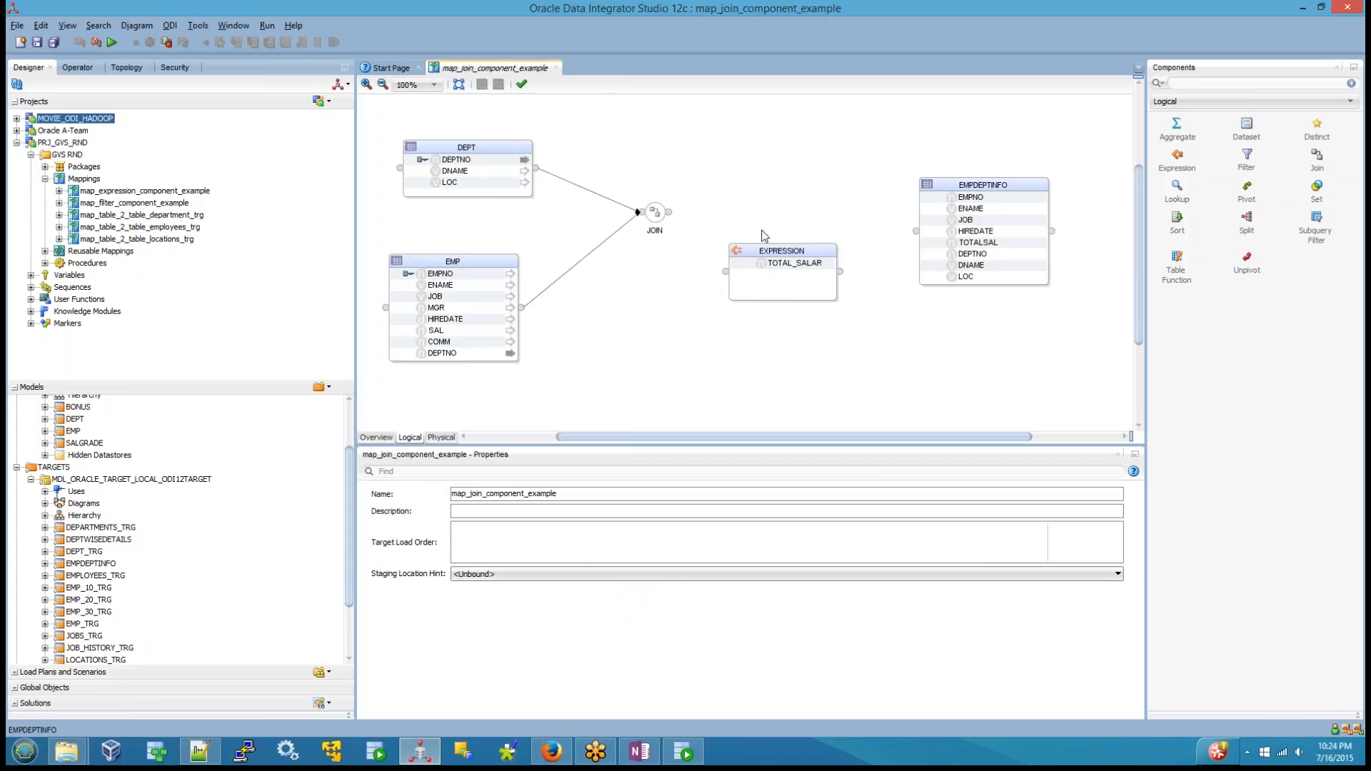
Connect the JOIN output to the EXPRESSION component and accept the attribute matching
click(781, 266)
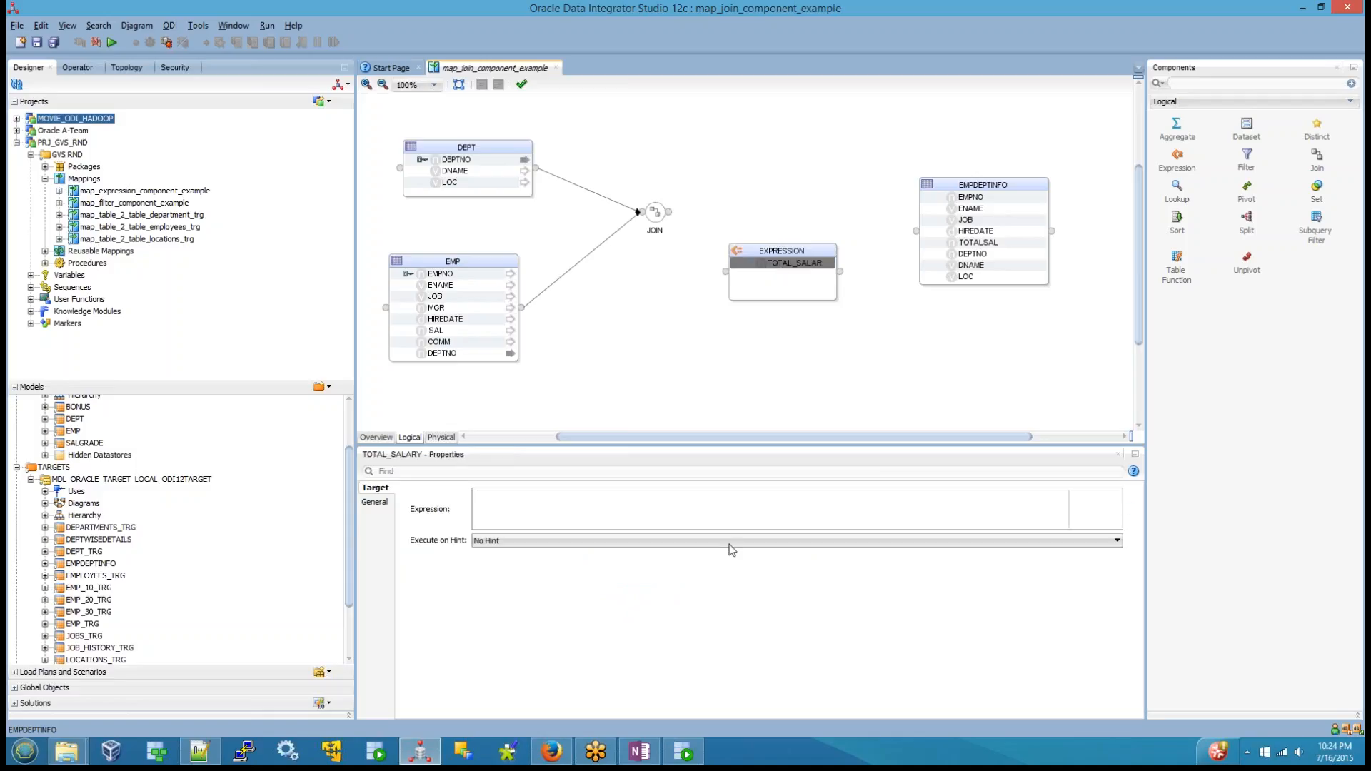
click(616, 512)
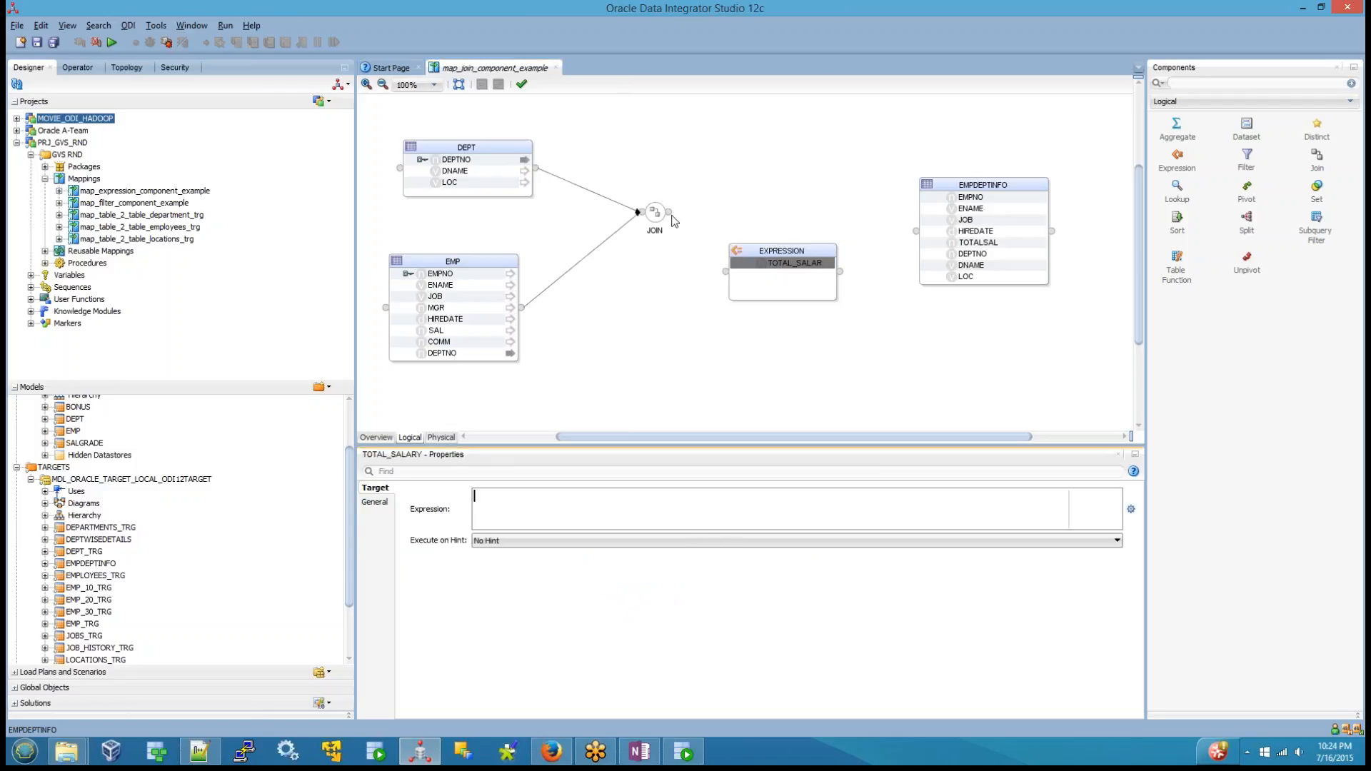
drag(668, 212, 730, 278)
click(695, 517)
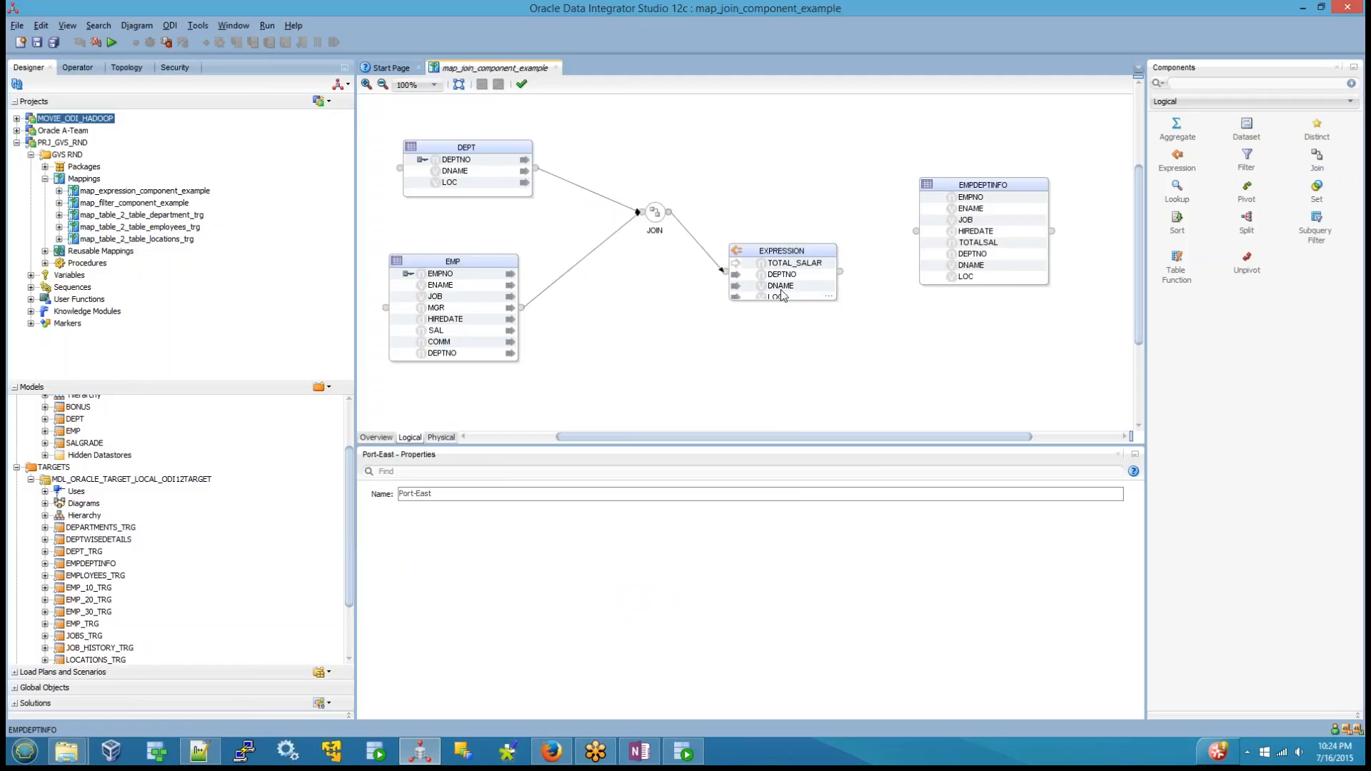
Set the expression of the TOTAL_SALARY attribute to EMP.SAL + nvl(EMP.COMM,0) in the expression editor
mouse_move(831, 272)
mouse_down()
mouse_move(831, 285)
mouse_move(832, 267)
mouse_up()
click(794, 263)
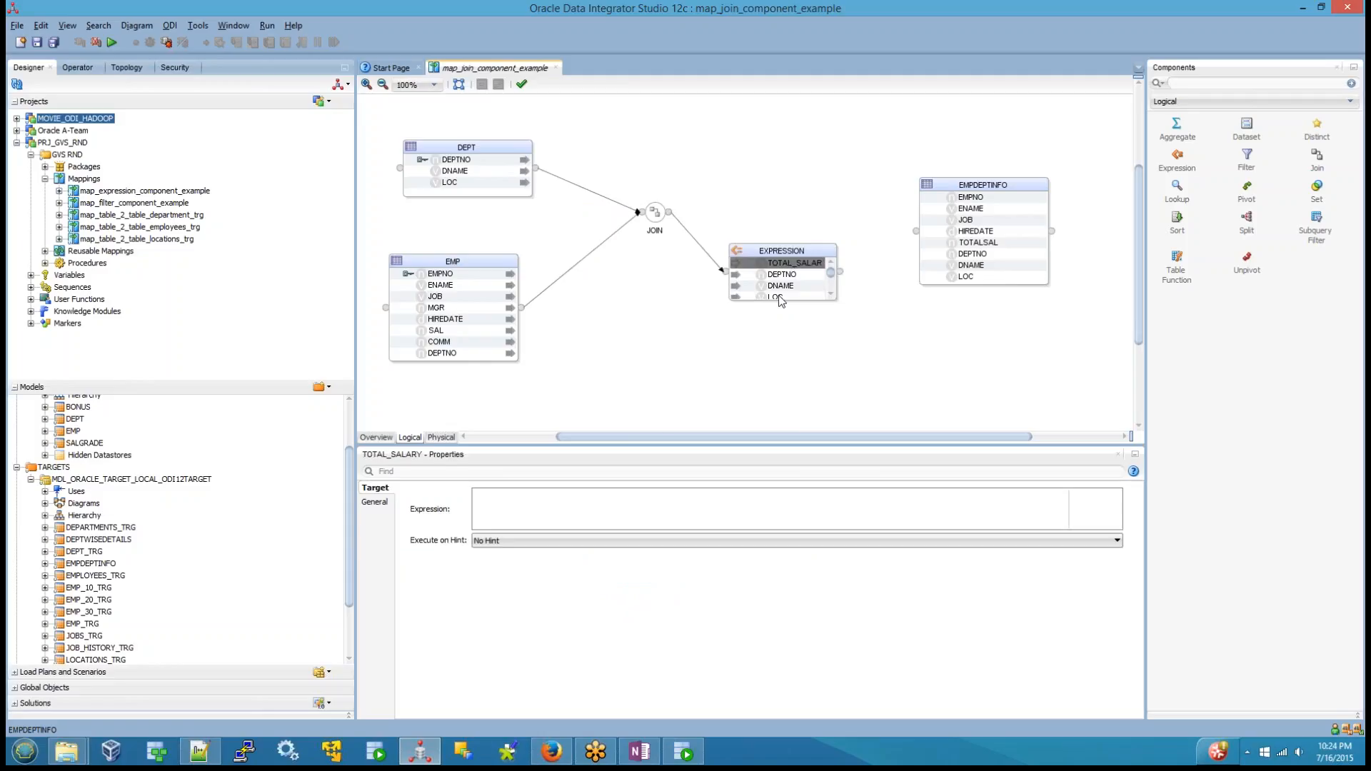
click(695, 510)
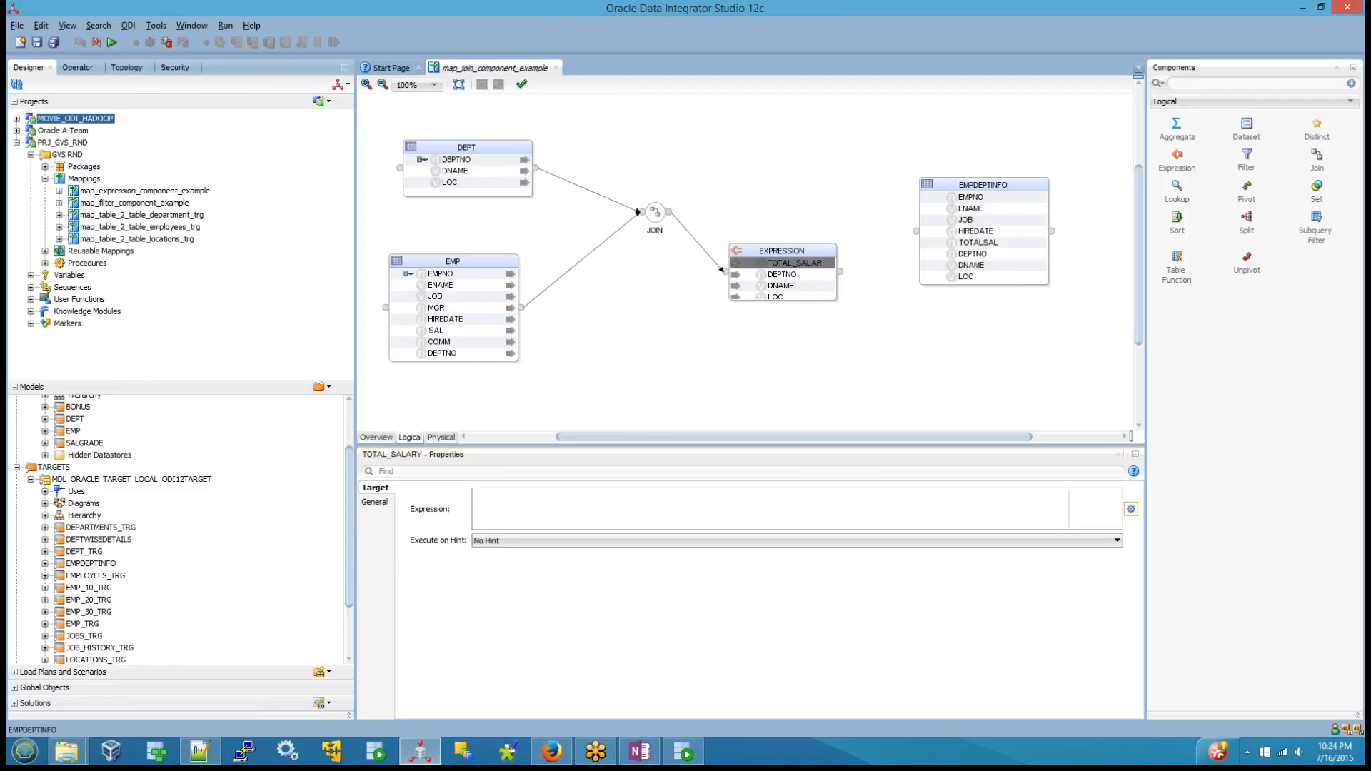
click(1131, 509)
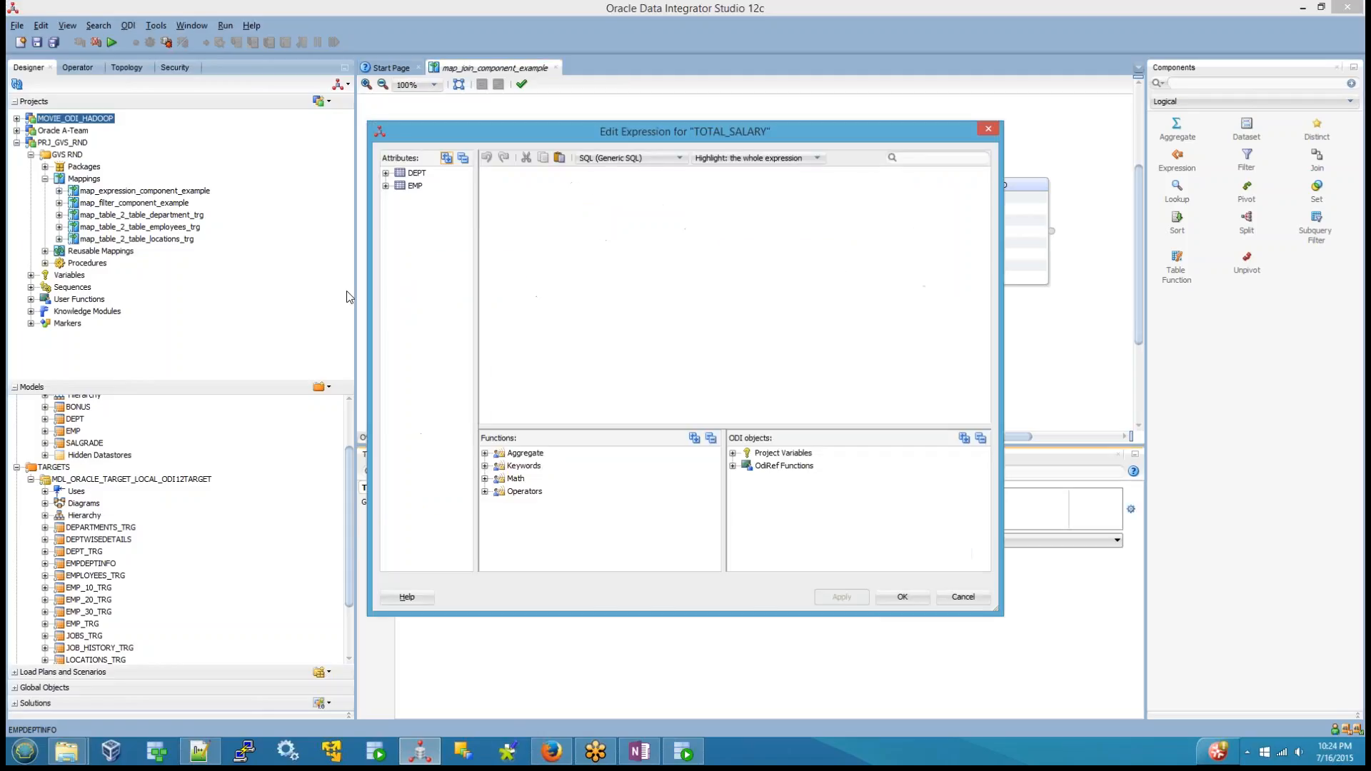
click(386, 186)
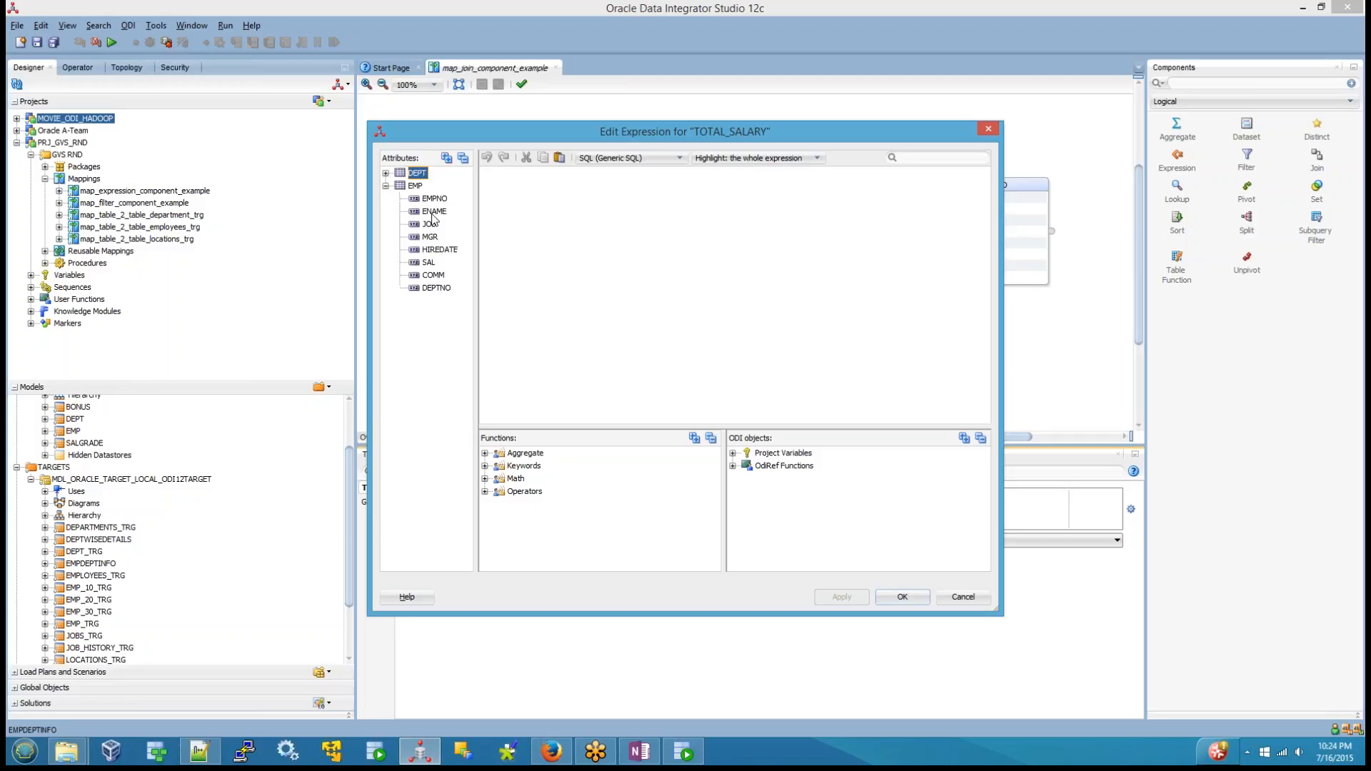
double_click(429, 263)
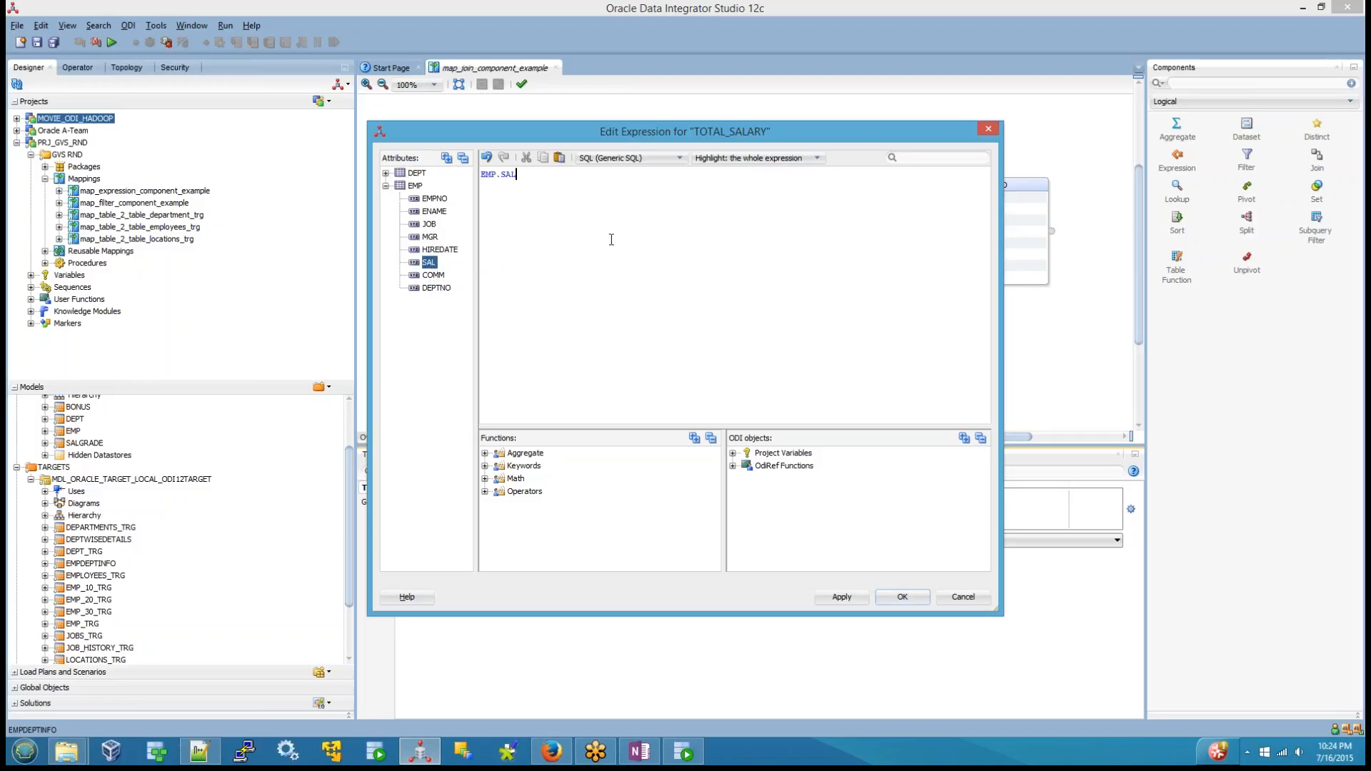
text(+)
double_click(433, 275)
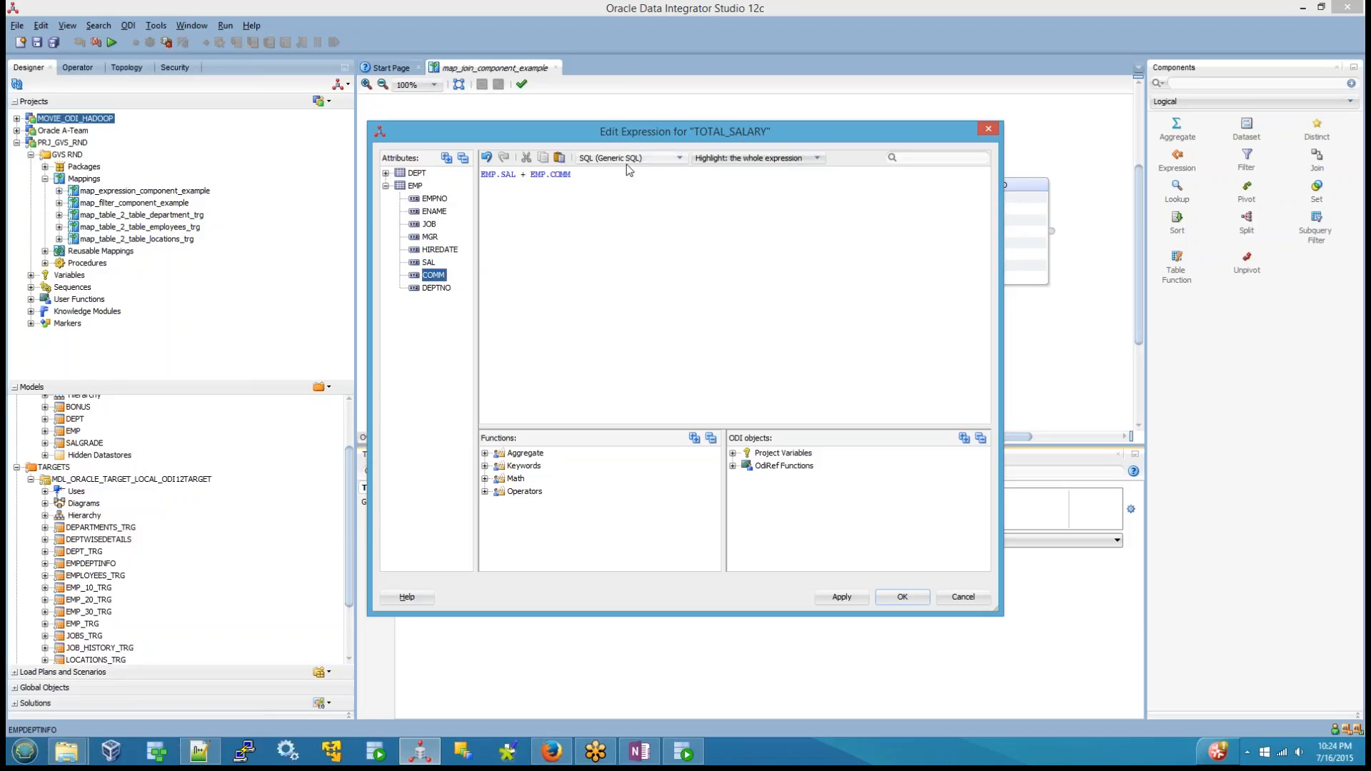
text(nvl()
key(End)
text(,0))
click(903, 598)
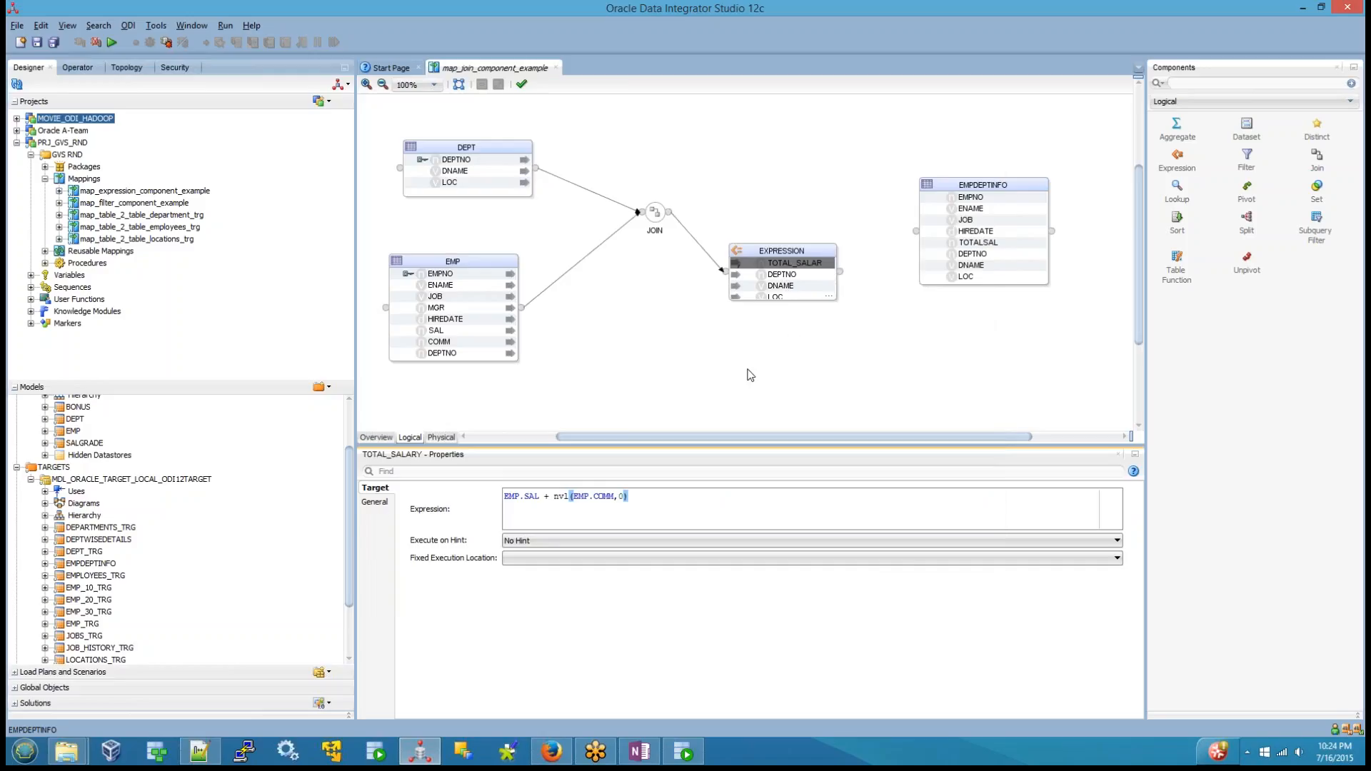
Delete every attribute except TOTAL_SALARY from the EXPRESSION component, from DEPTNO through DEPTNO_1
click(796, 250)
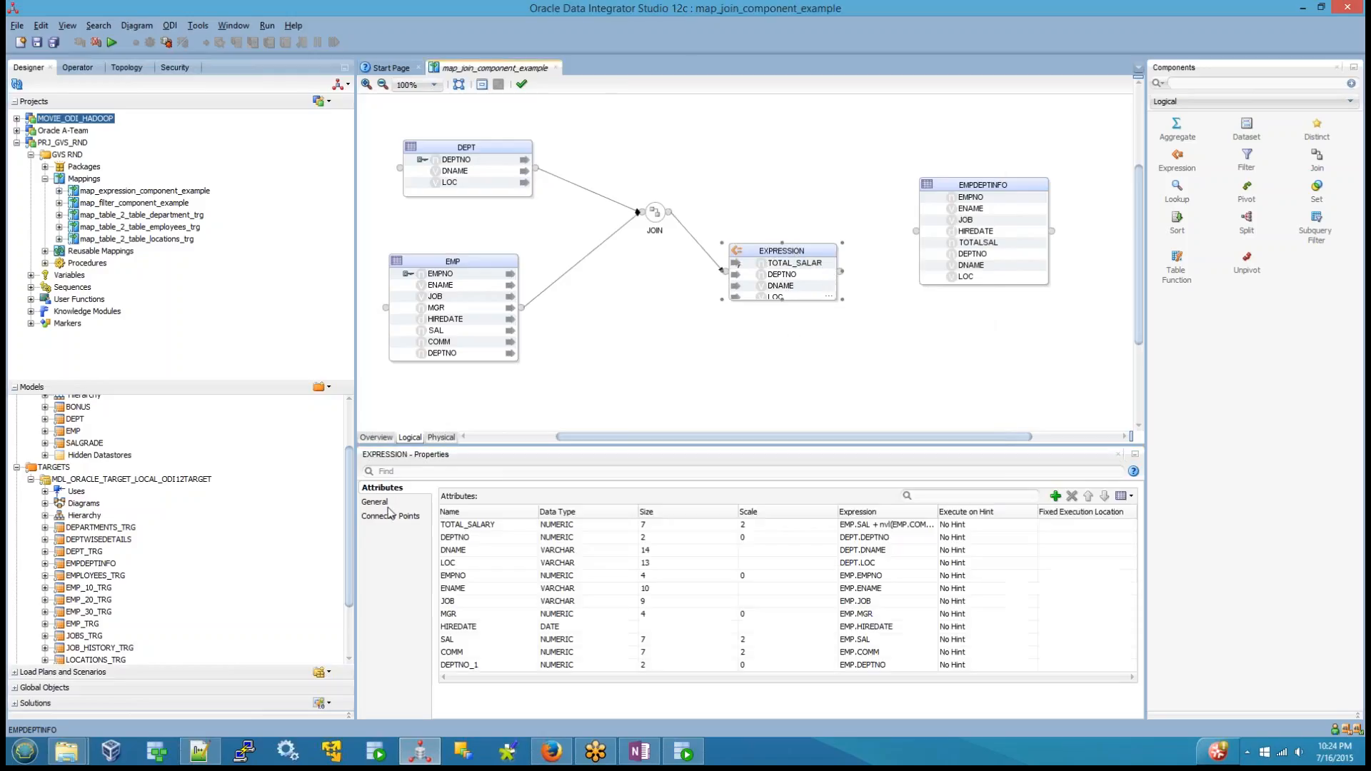
click(450, 539)
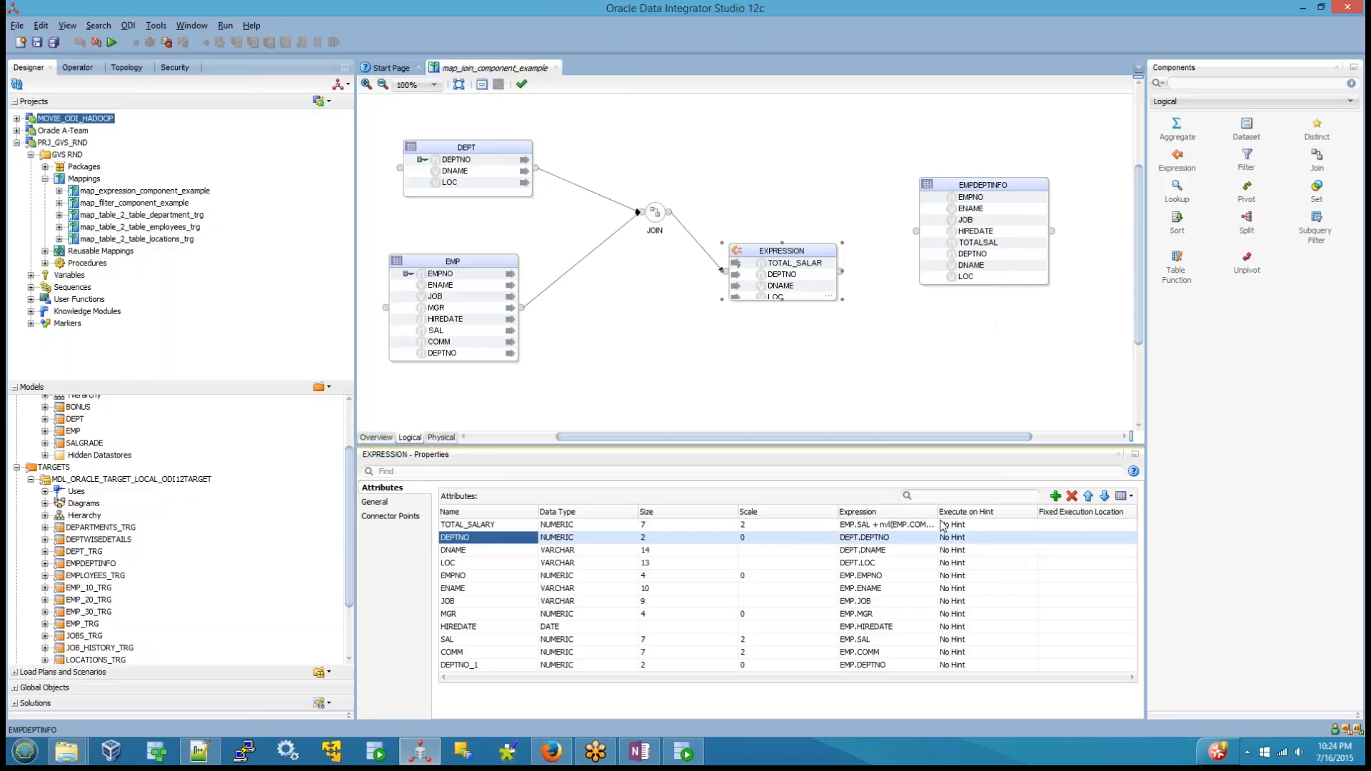
click(1072, 496)
click(1072, 495)
click(1072, 495)
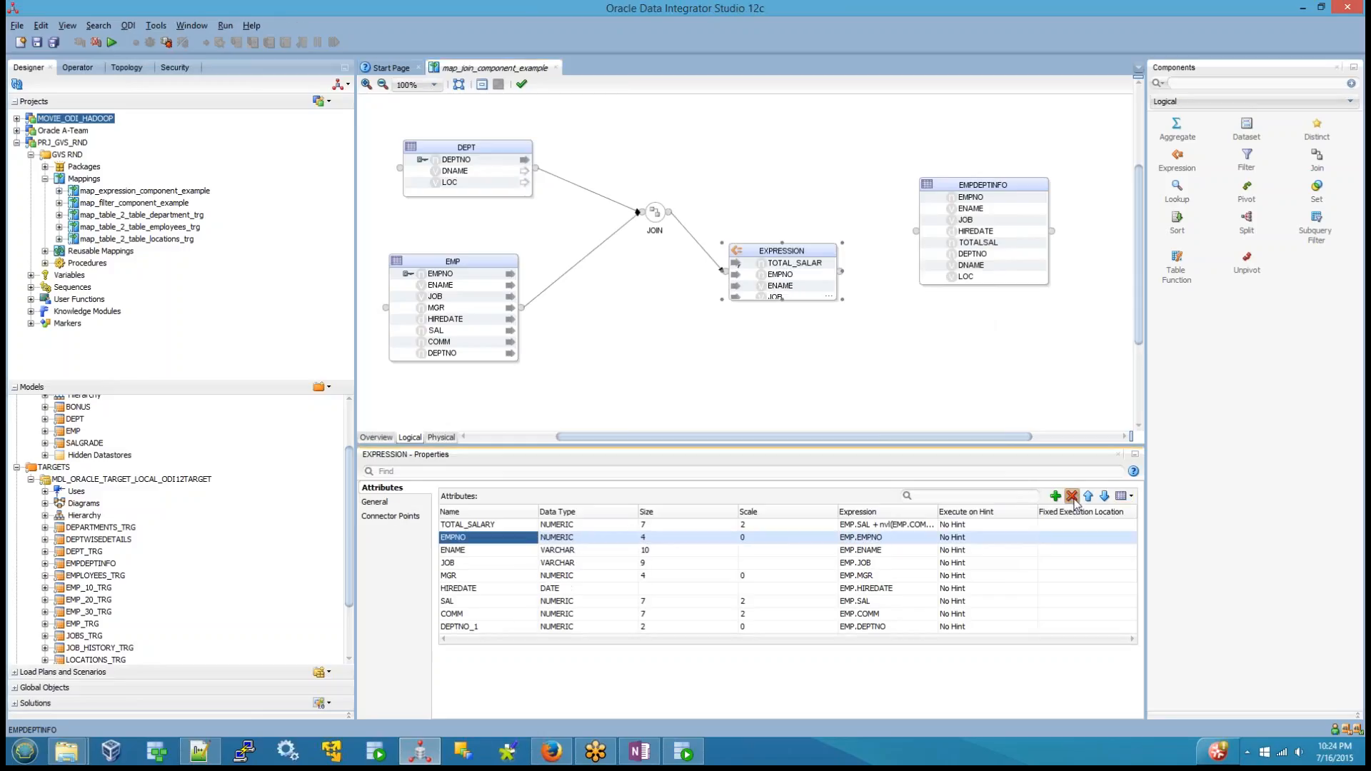
click(1071, 495)
click(1072, 495)
click(1072, 496)
click(1072, 496)
click(1072, 496)
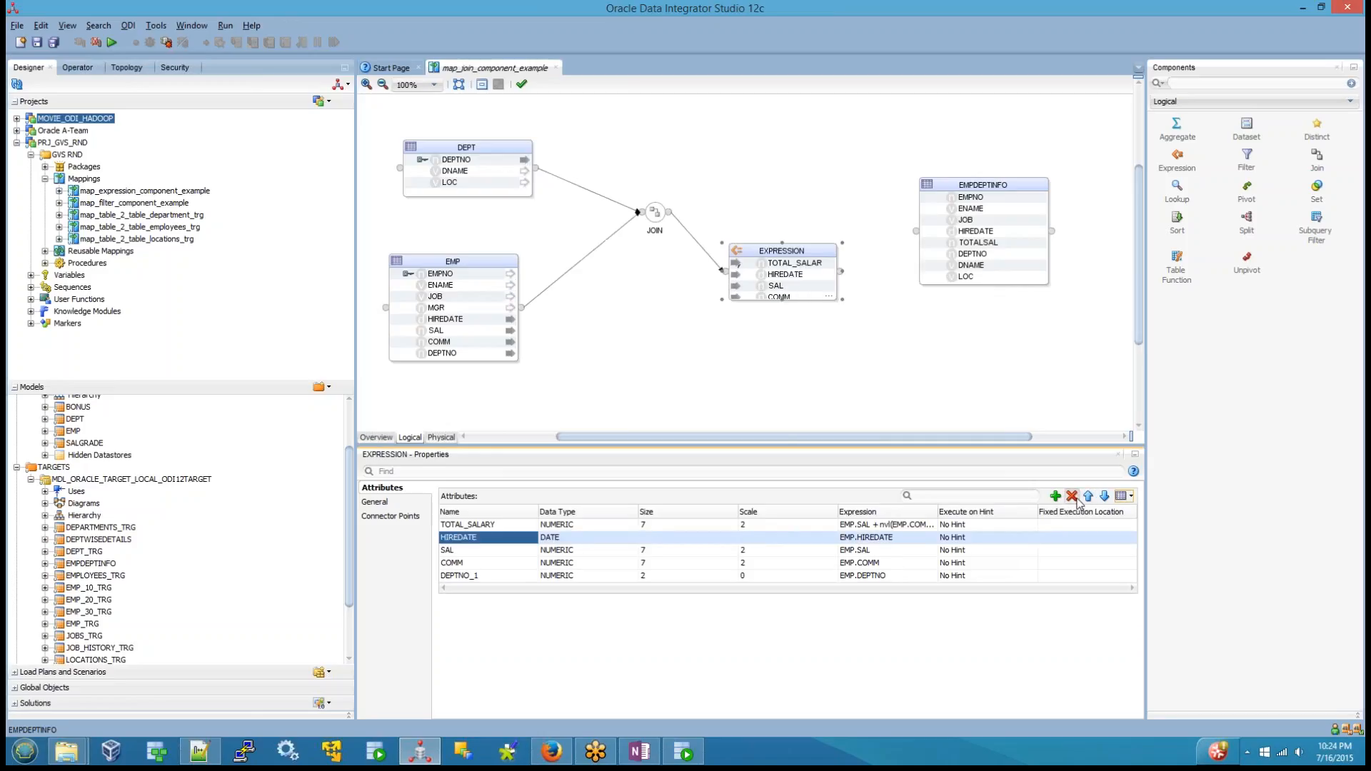
click(1072, 495)
click(1073, 497)
click(1074, 497)
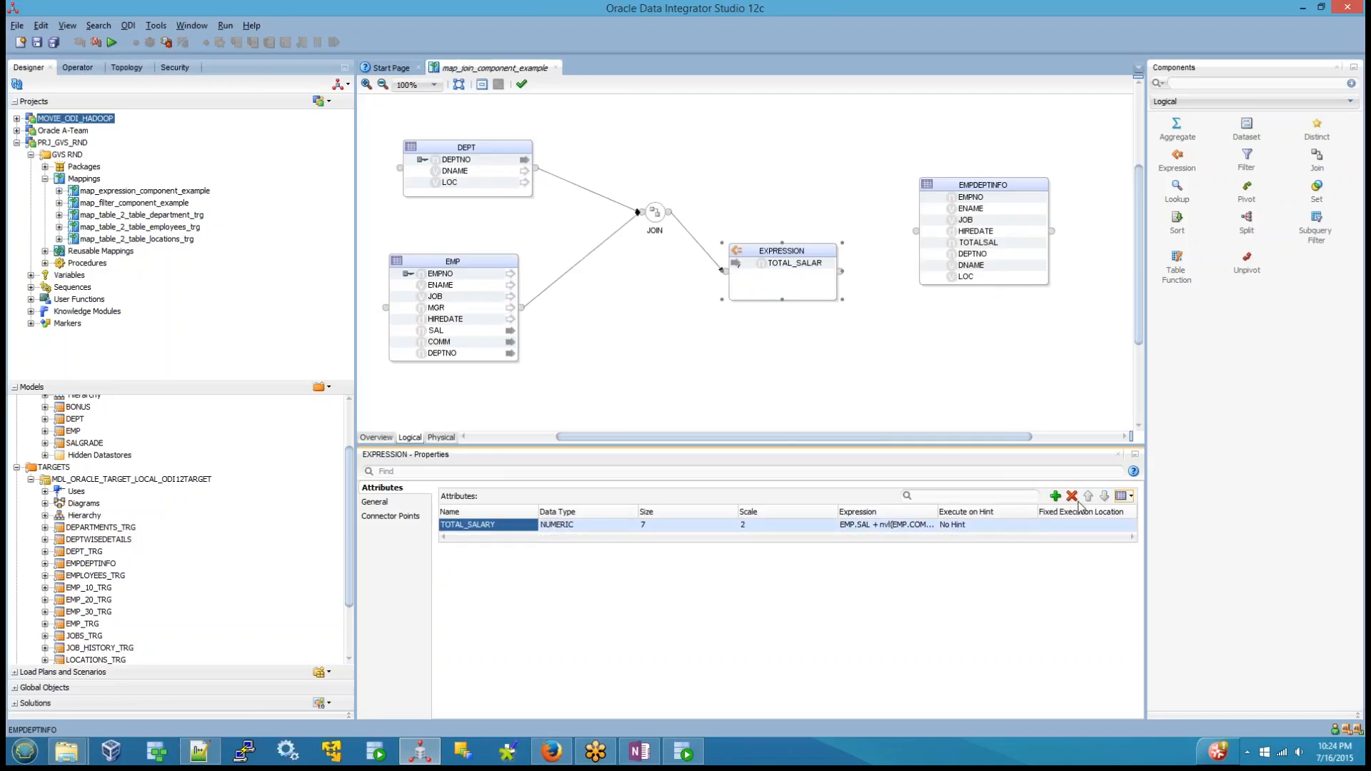
Connect EXPRESSION to EMPDEPTINFO, matching attributes by name with Create Attributes On Source and Auto Map enabled
click(819, 369)
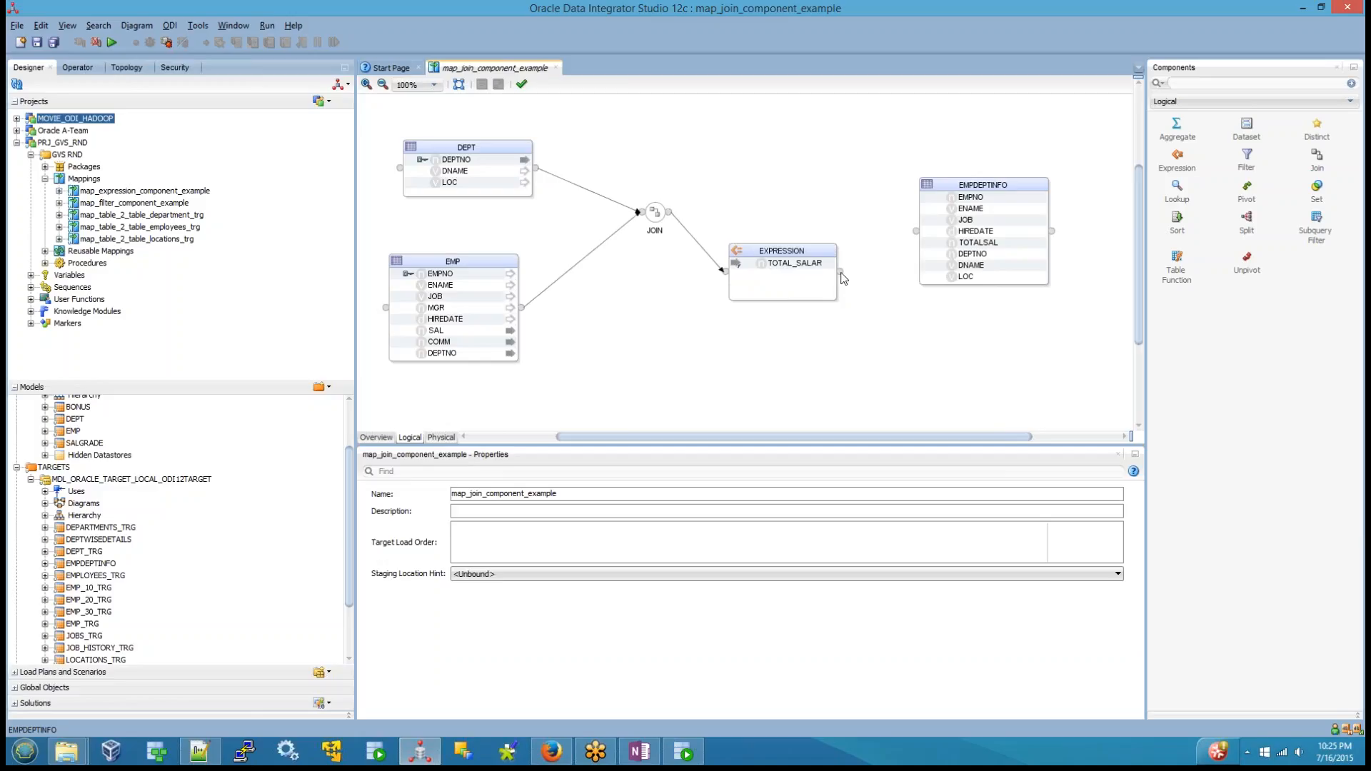
drag(841, 273, 916, 232)
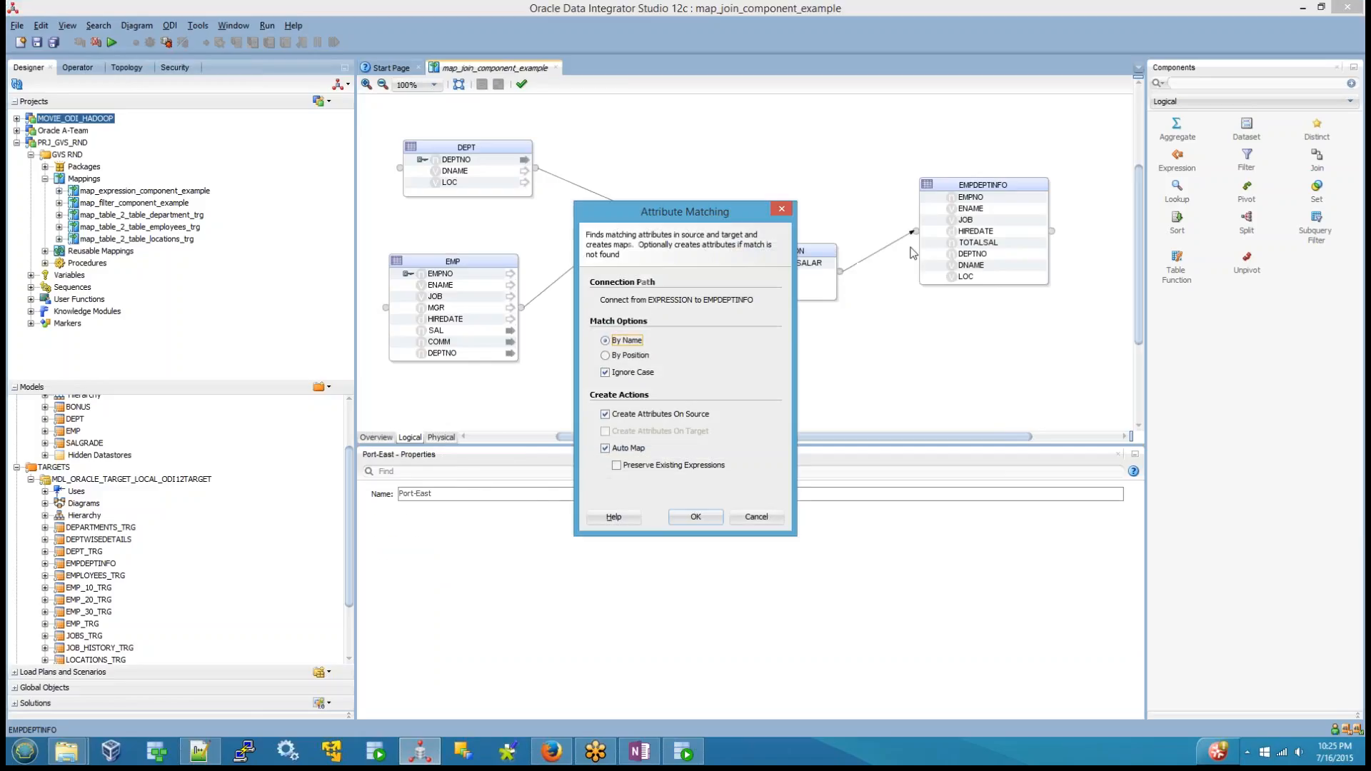
click(676, 516)
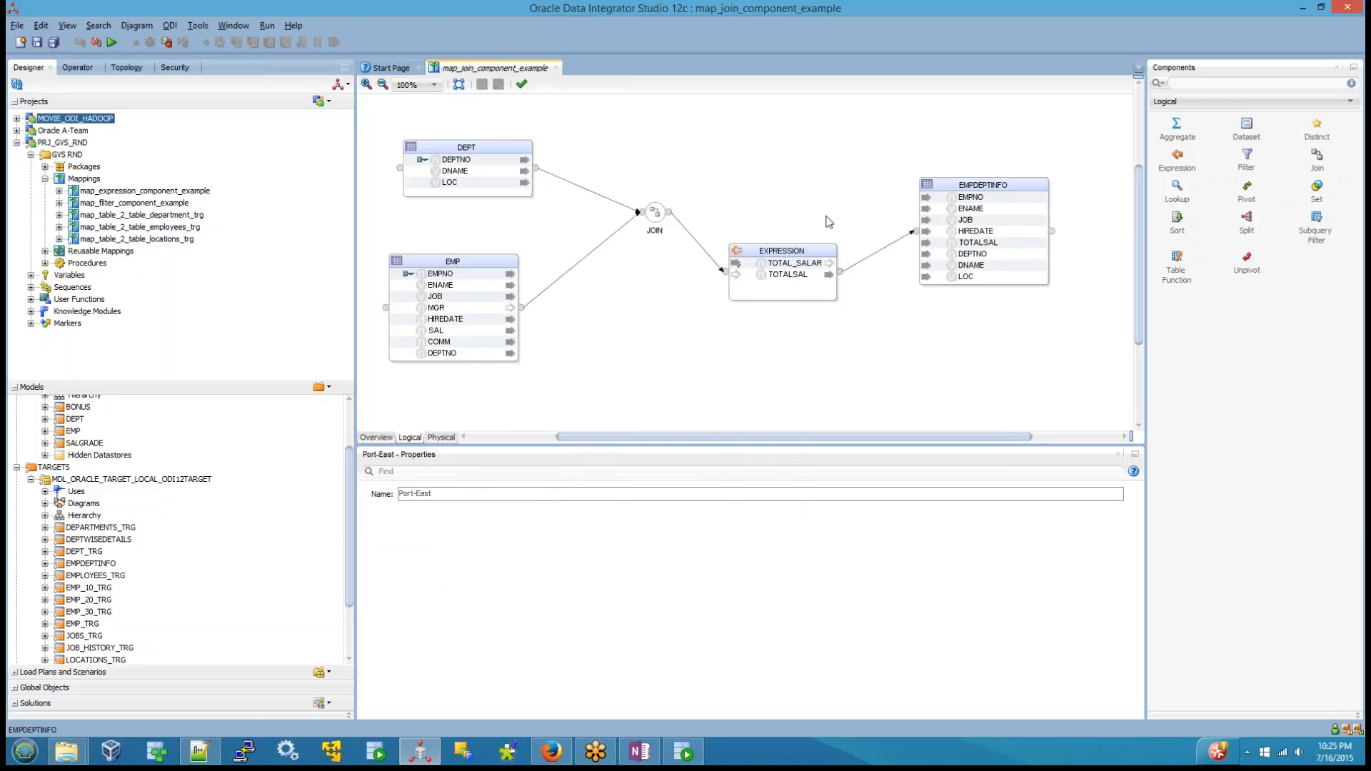
Delete the extra TOTALSAL attribute from the EXPRESSION component
click(790, 279)
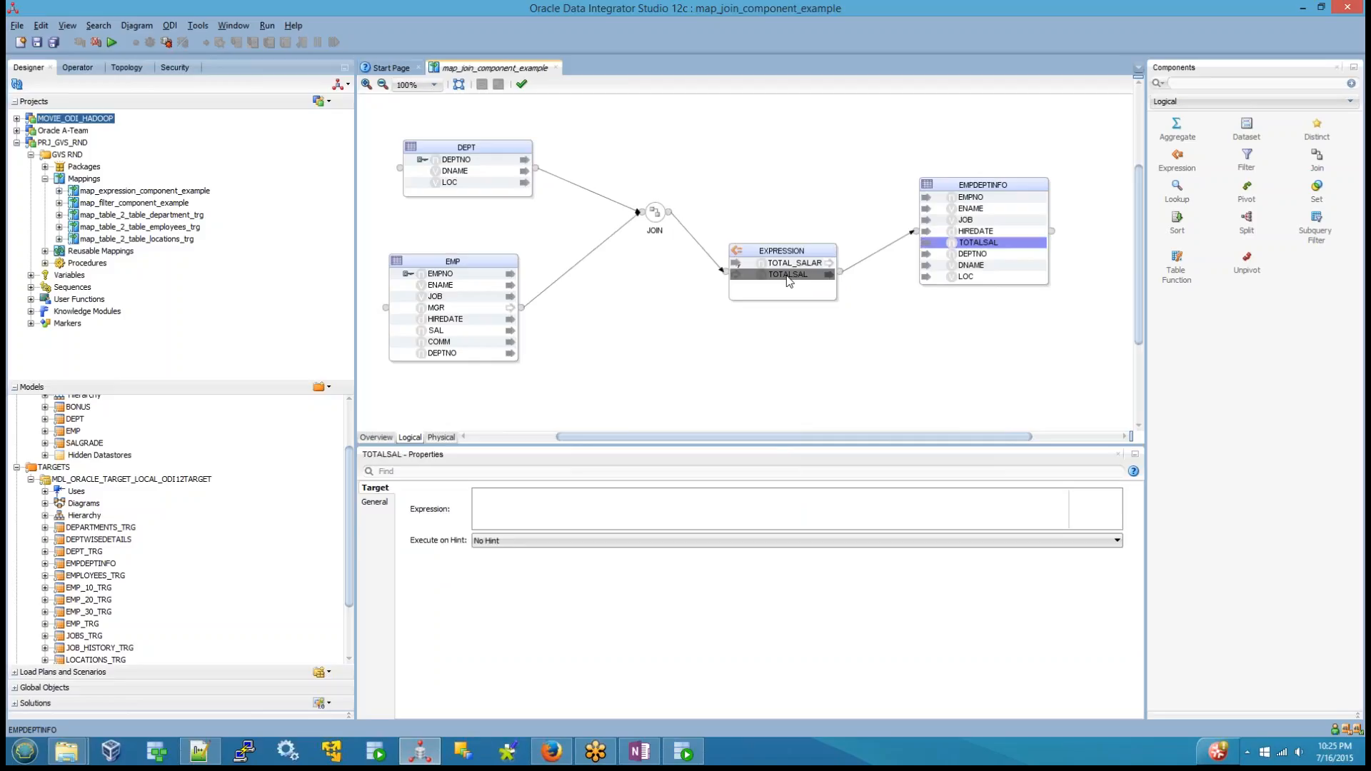
click(826, 252)
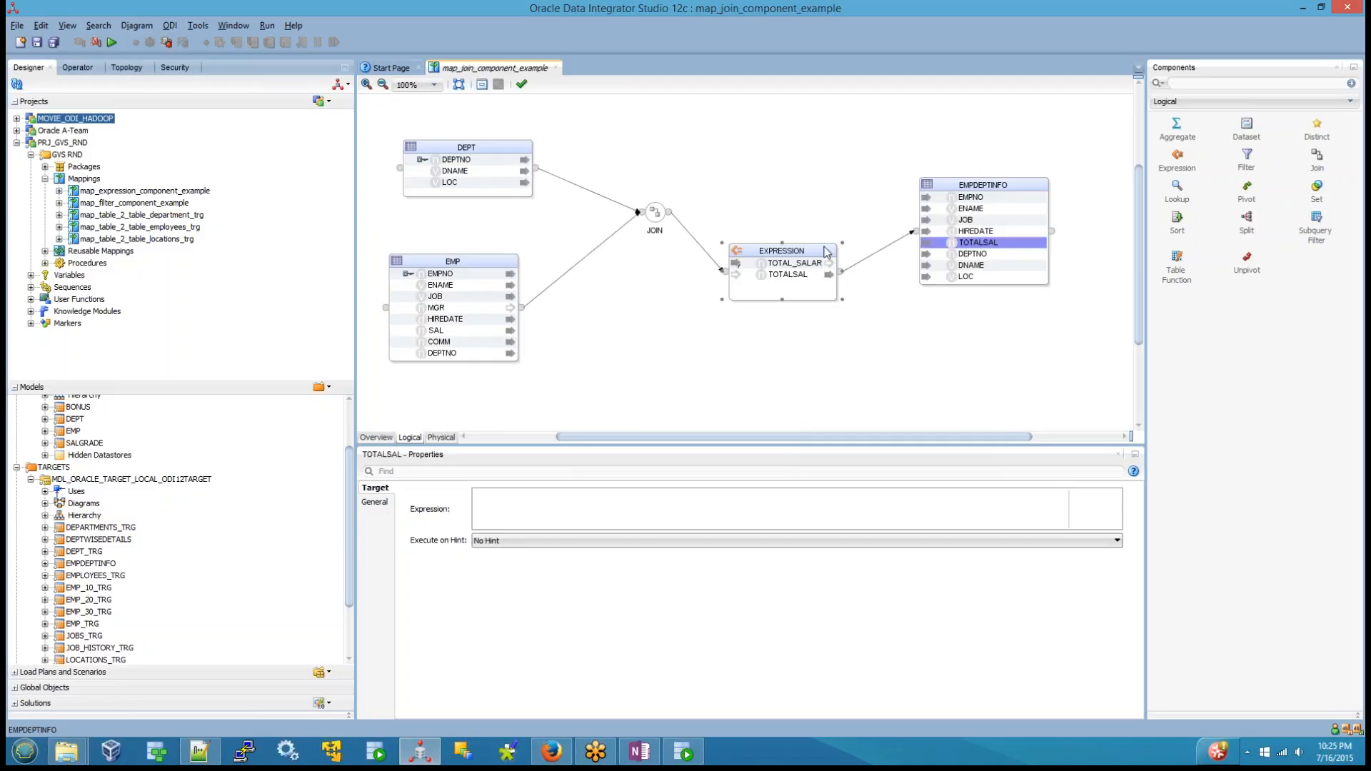
click(474, 539)
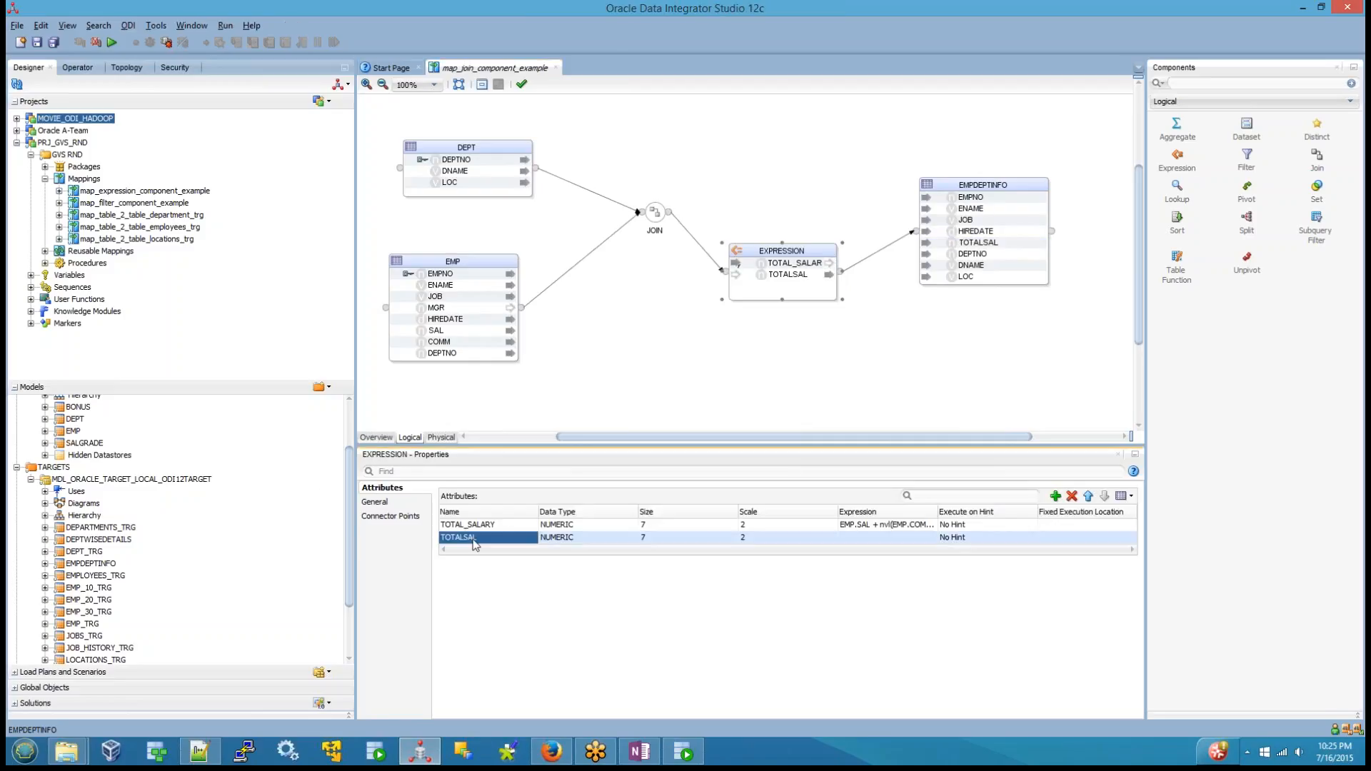
click(1071, 495)
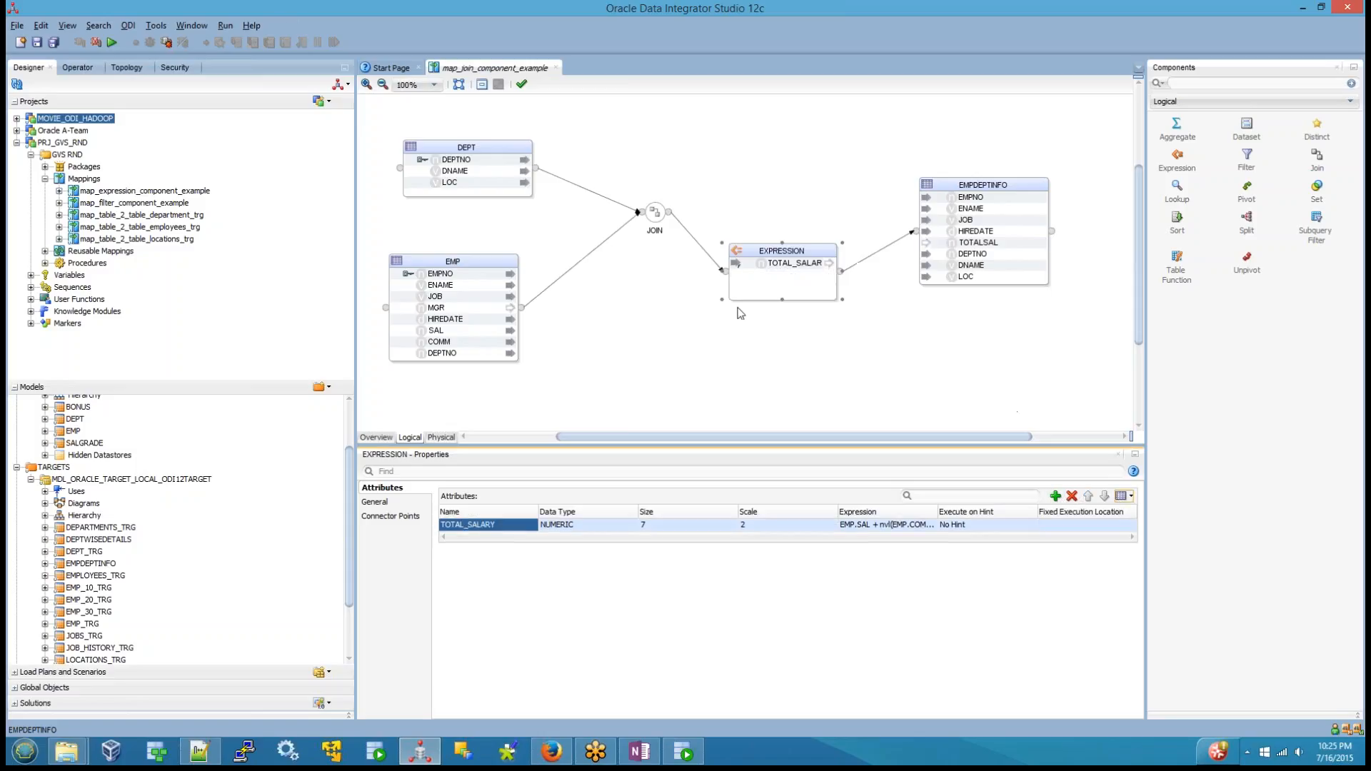
Map TOTAL_SALARY from EXPRESSION to the TOTALSAL column of EMPDEPTINFO and validate the mapping
click(789, 264)
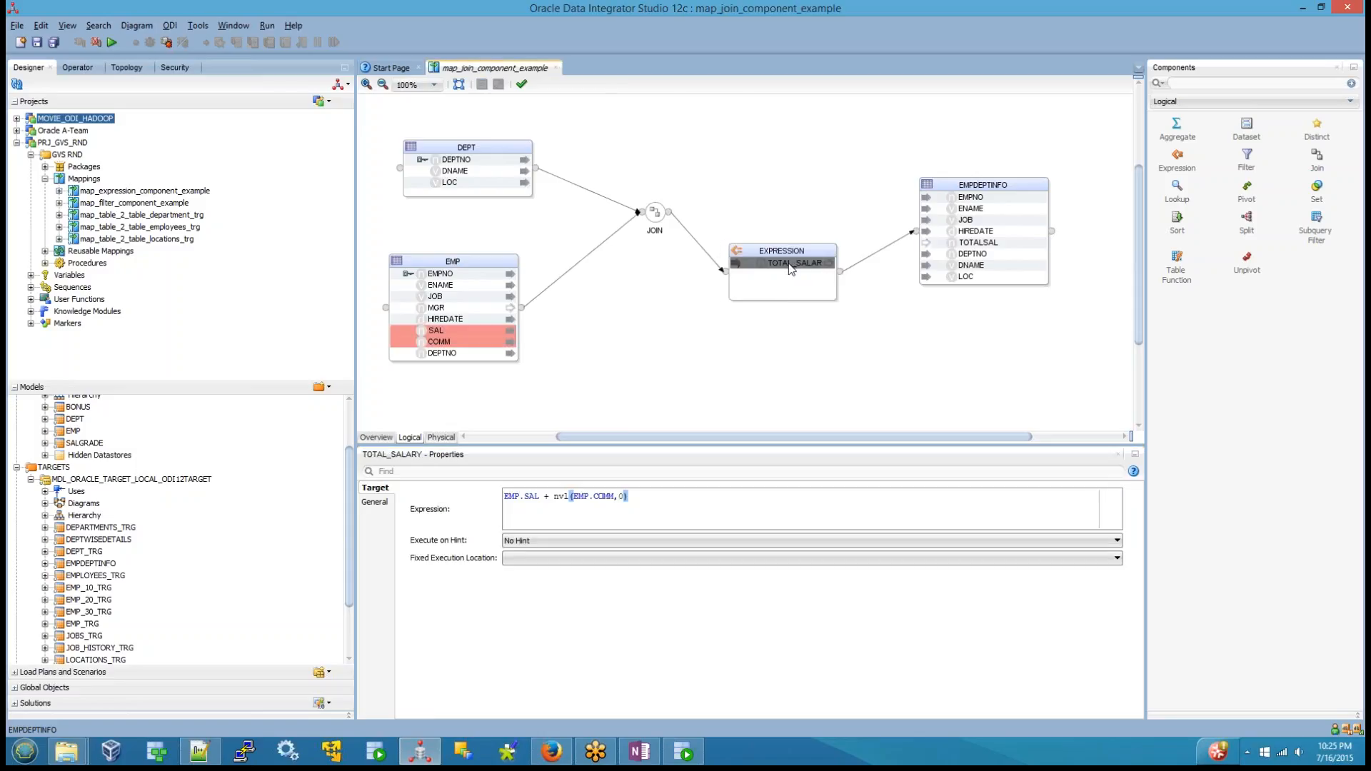
drag(789, 265, 978, 243)
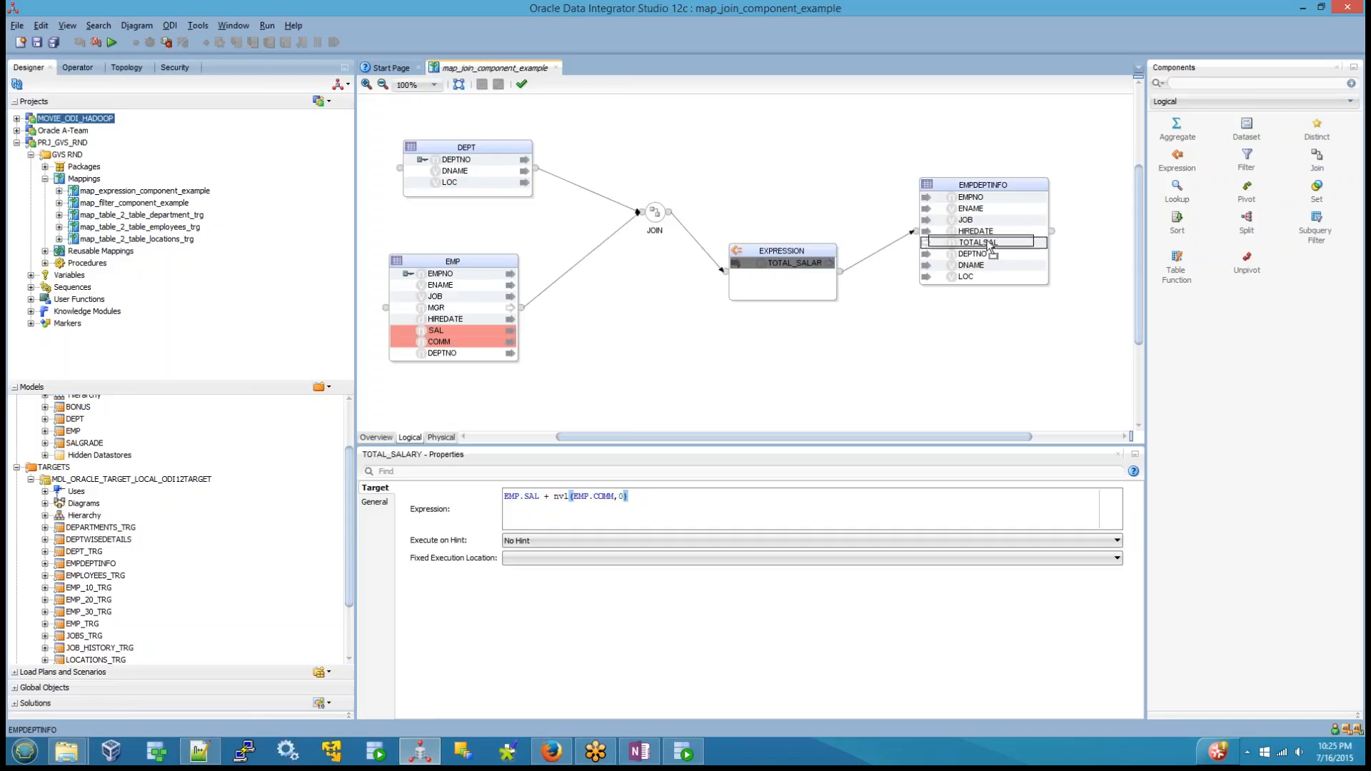
click(921, 336)
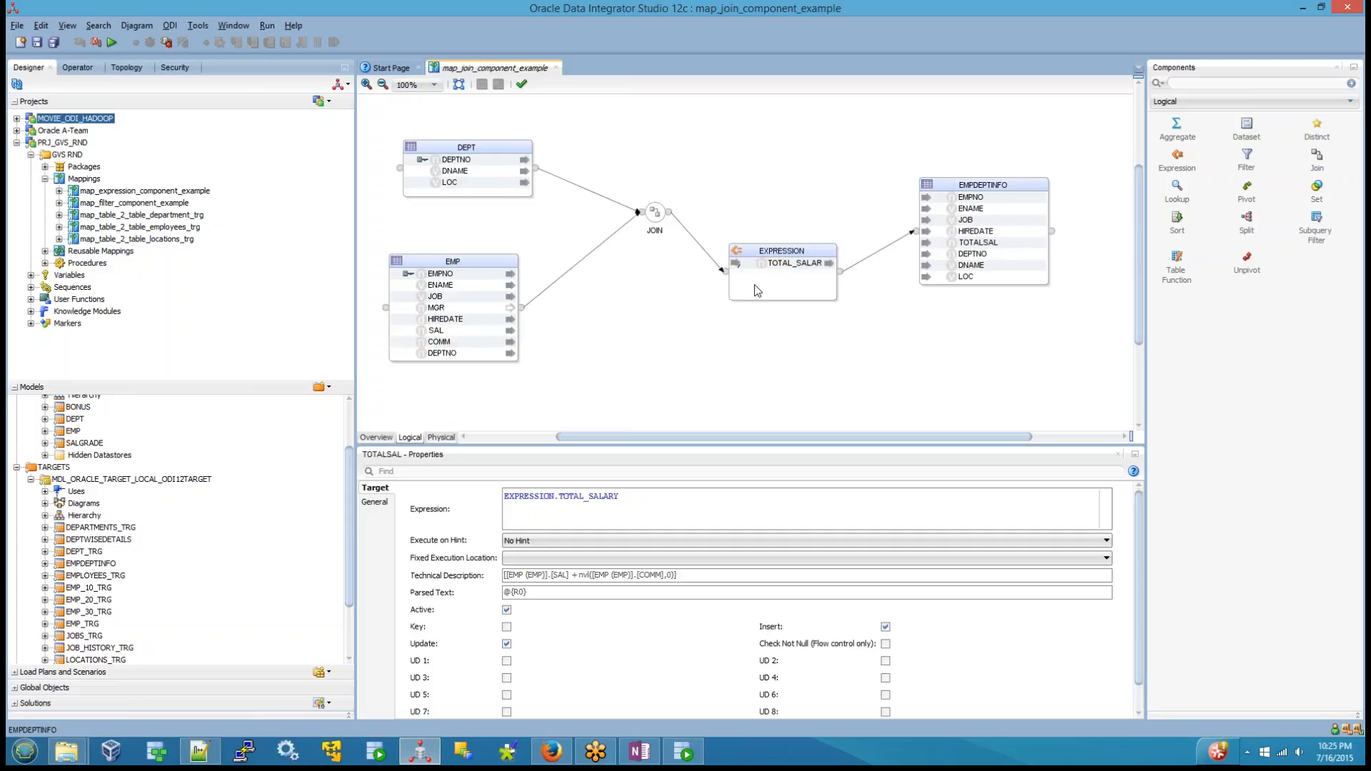
click(523, 84)
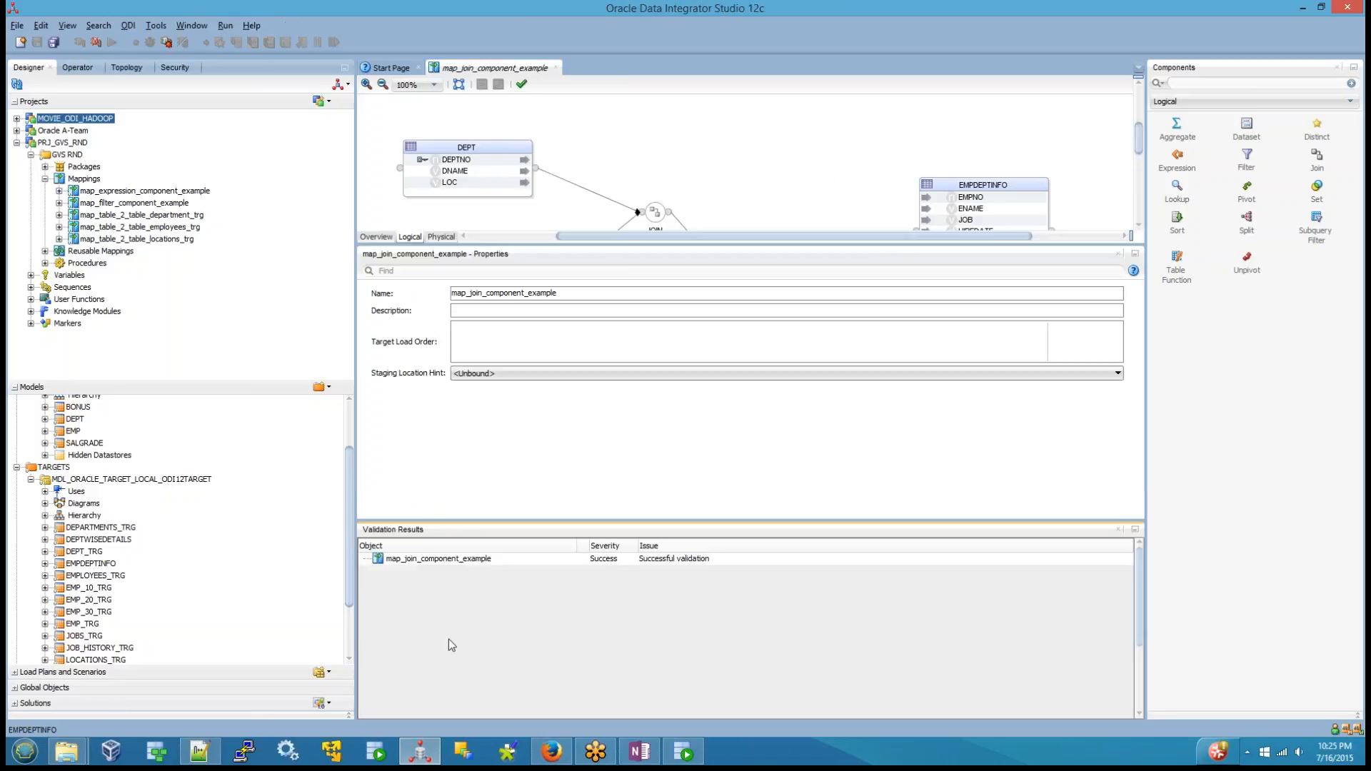
click(1118, 530)
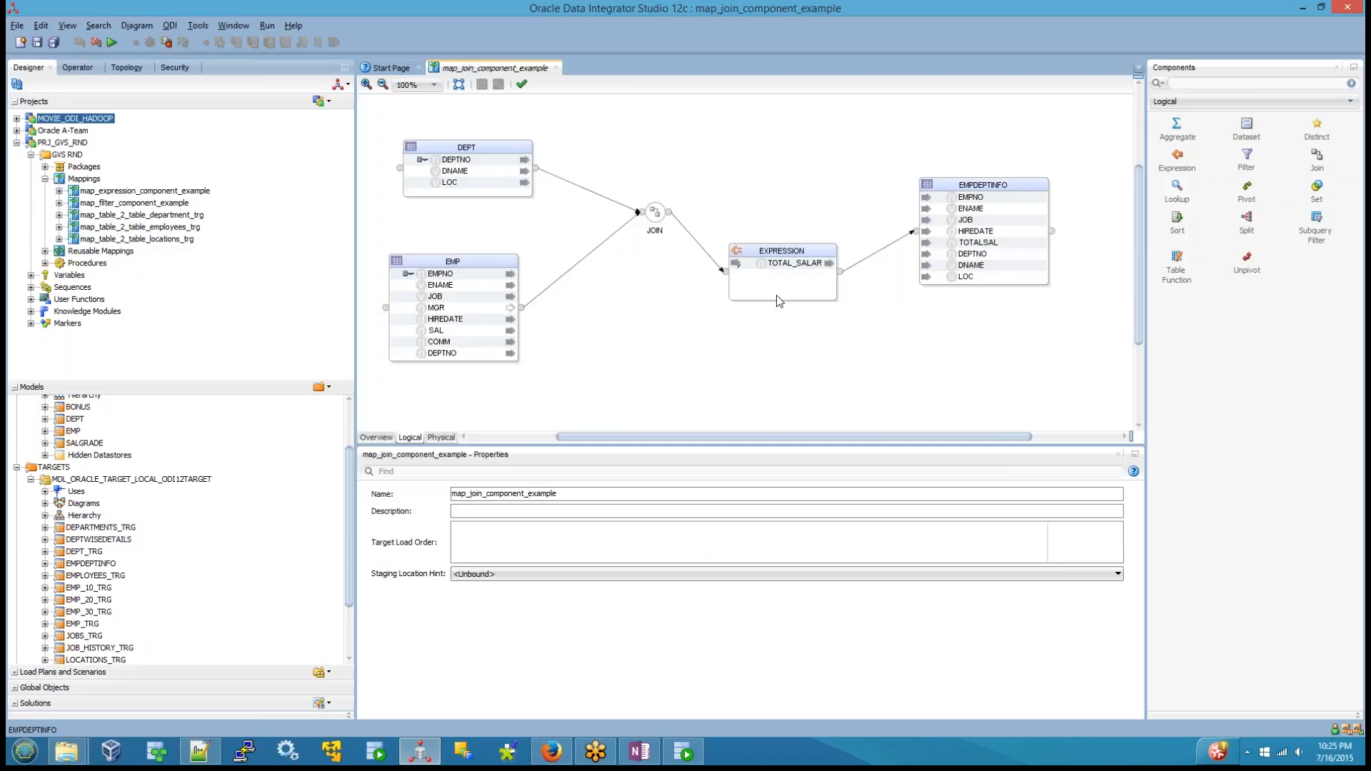
Review the JOIN component's join condition and its input connector points
click(636, 218)
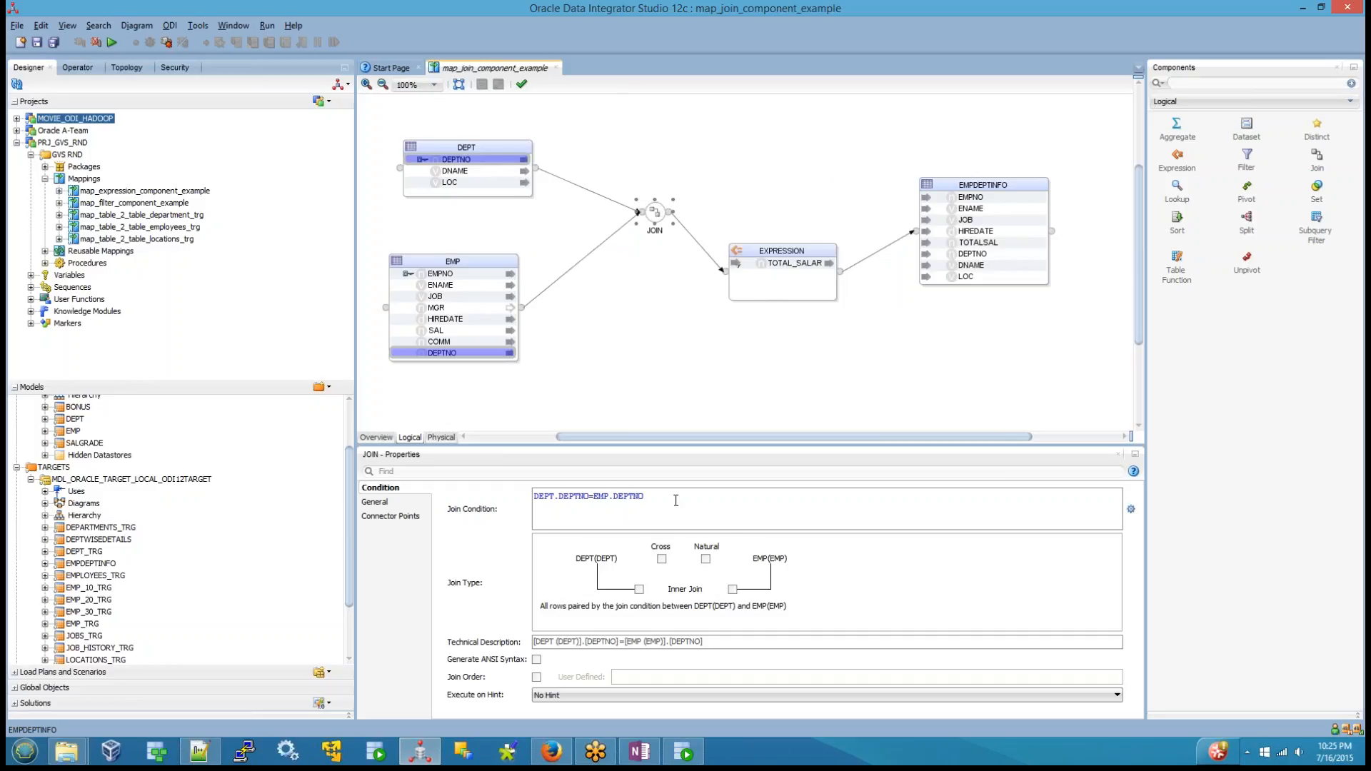
drag(676, 500, 508, 501)
click(406, 520)
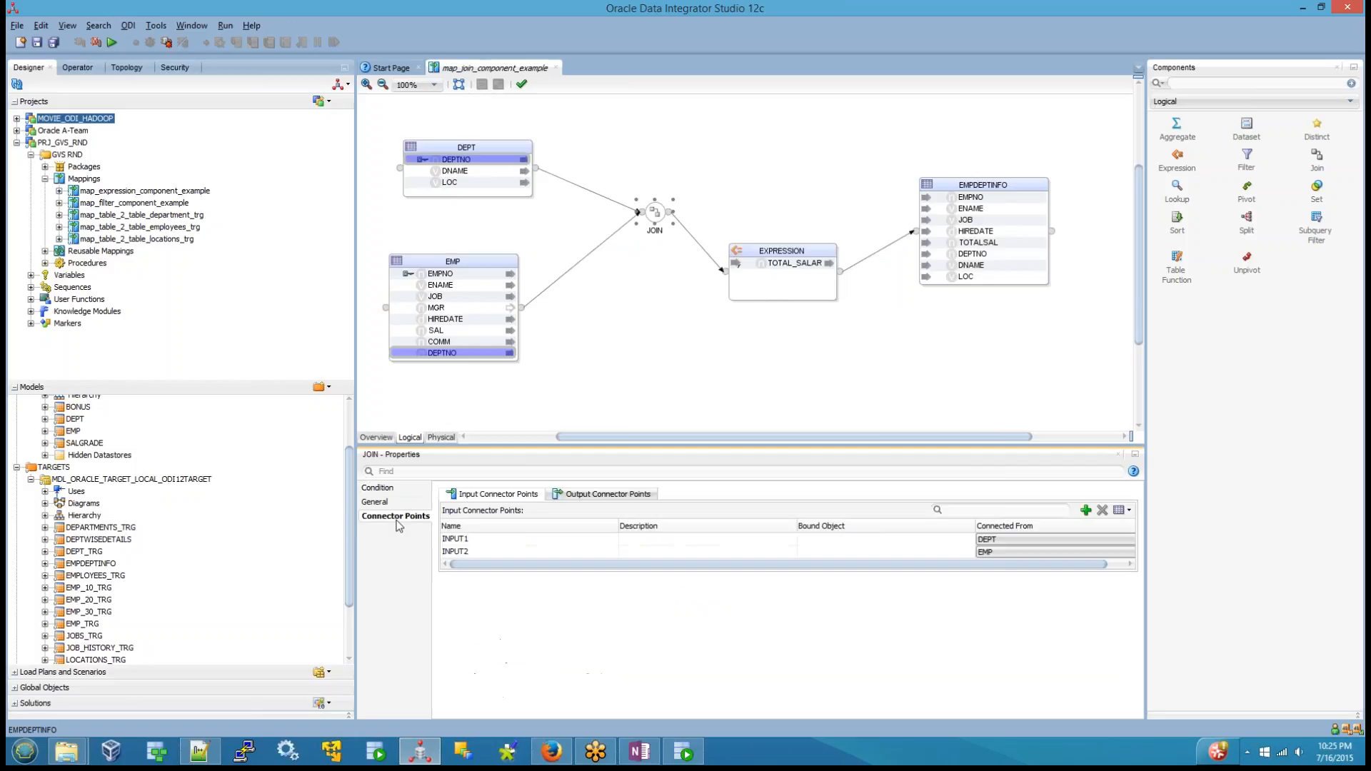
Review the input and output connector points of the JOIN component
click(660, 218)
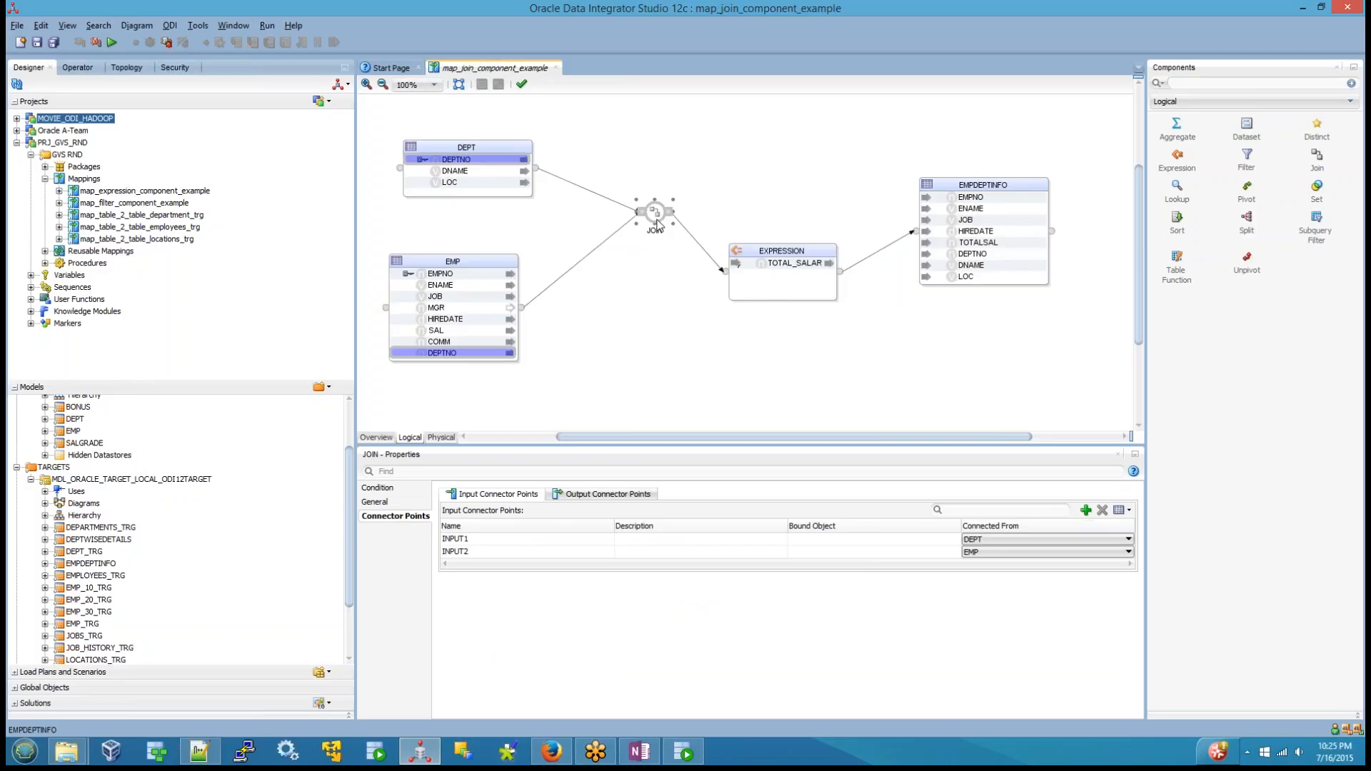
click(514, 495)
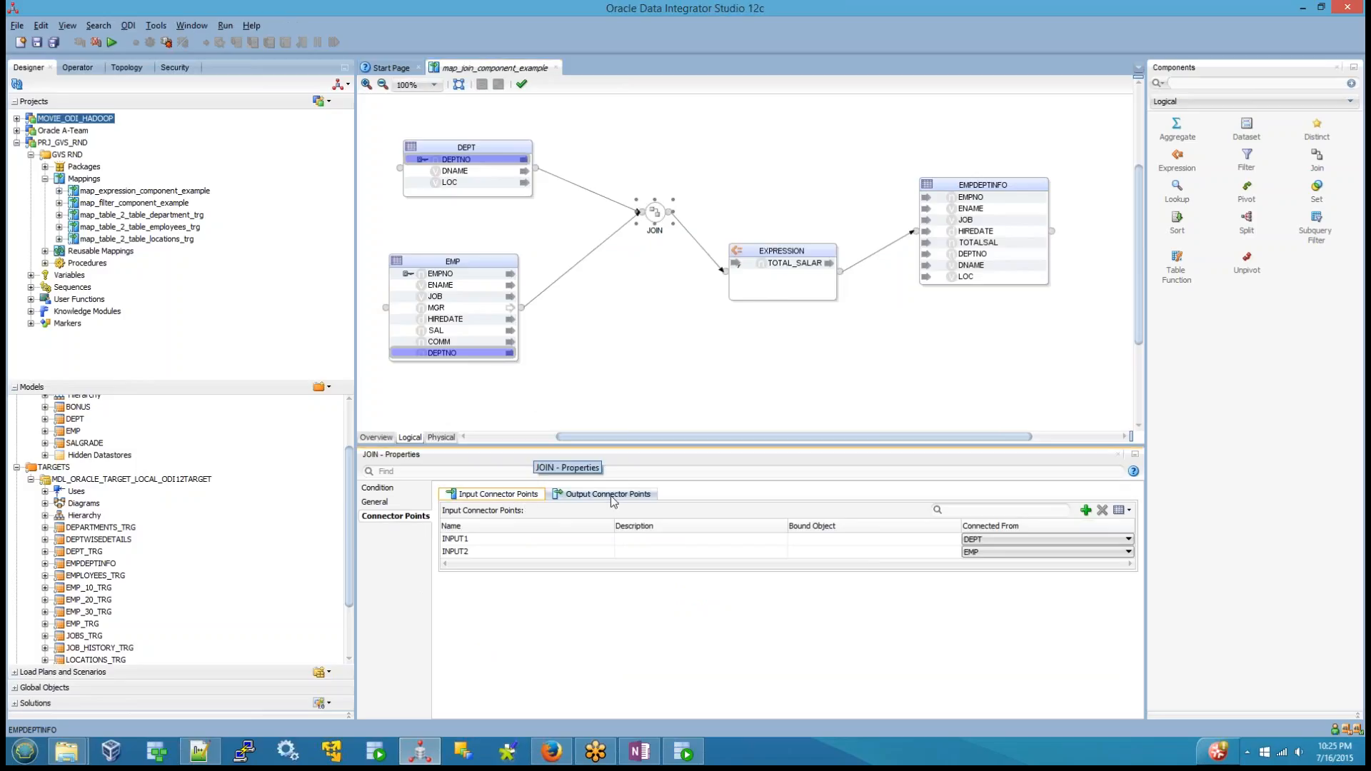
click(614, 501)
click(498, 494)
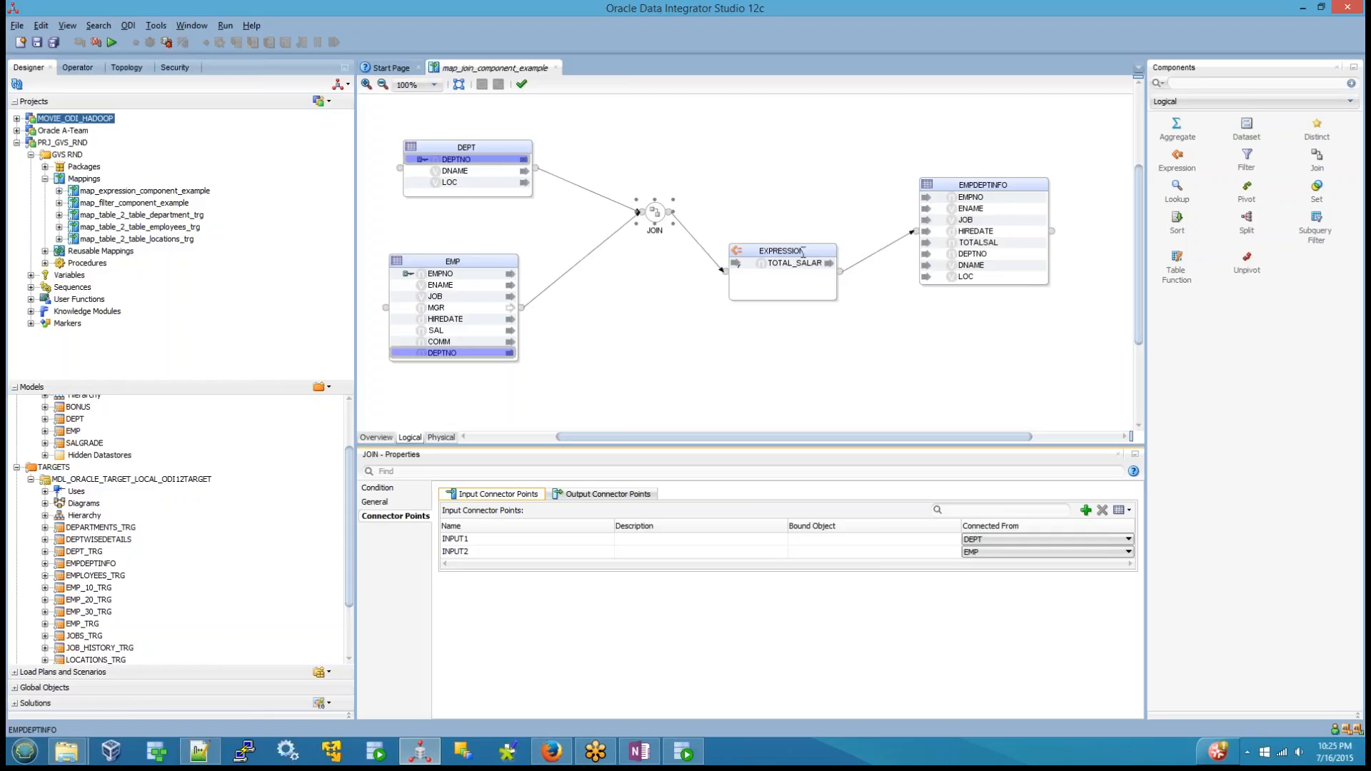
click(588, 495)
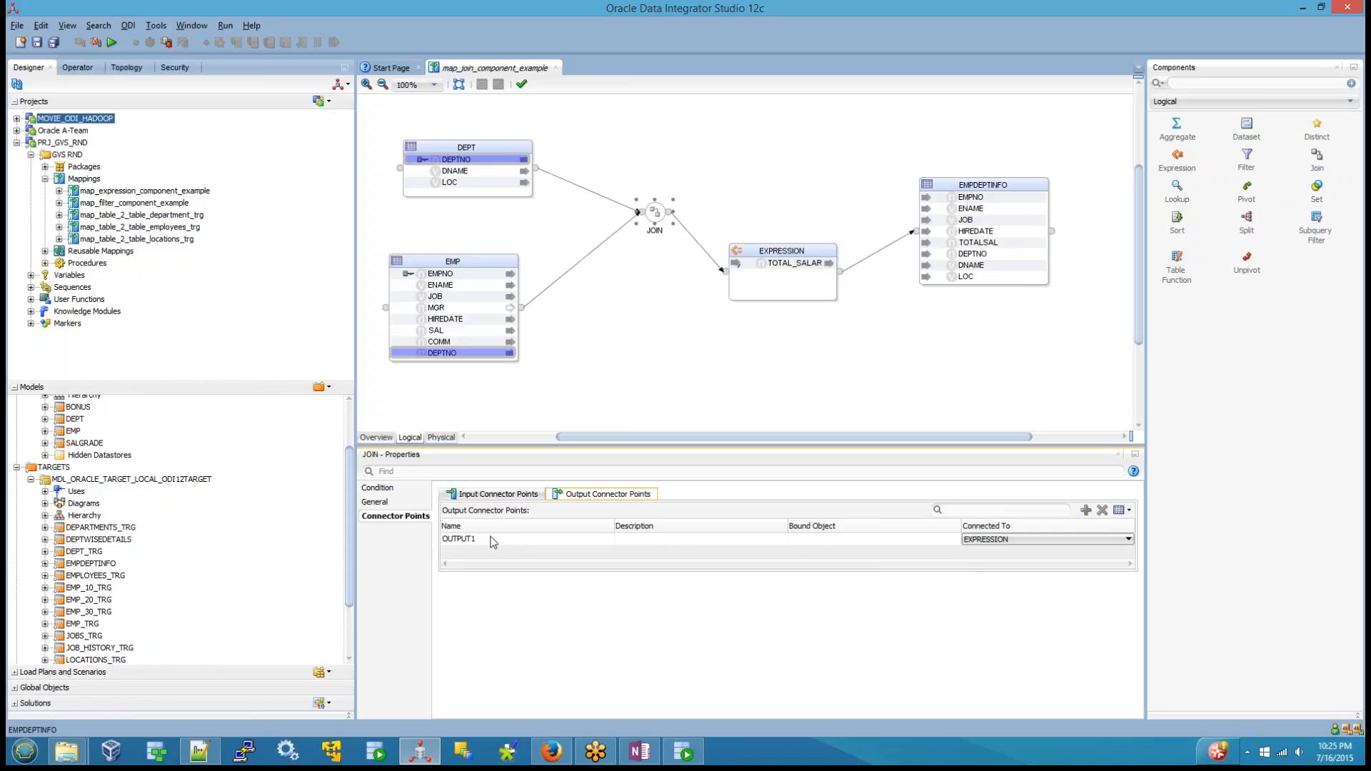
Check the input and output connector points of the EXPRESSION component and the EMPDEPTINFO target
click(797, 252)
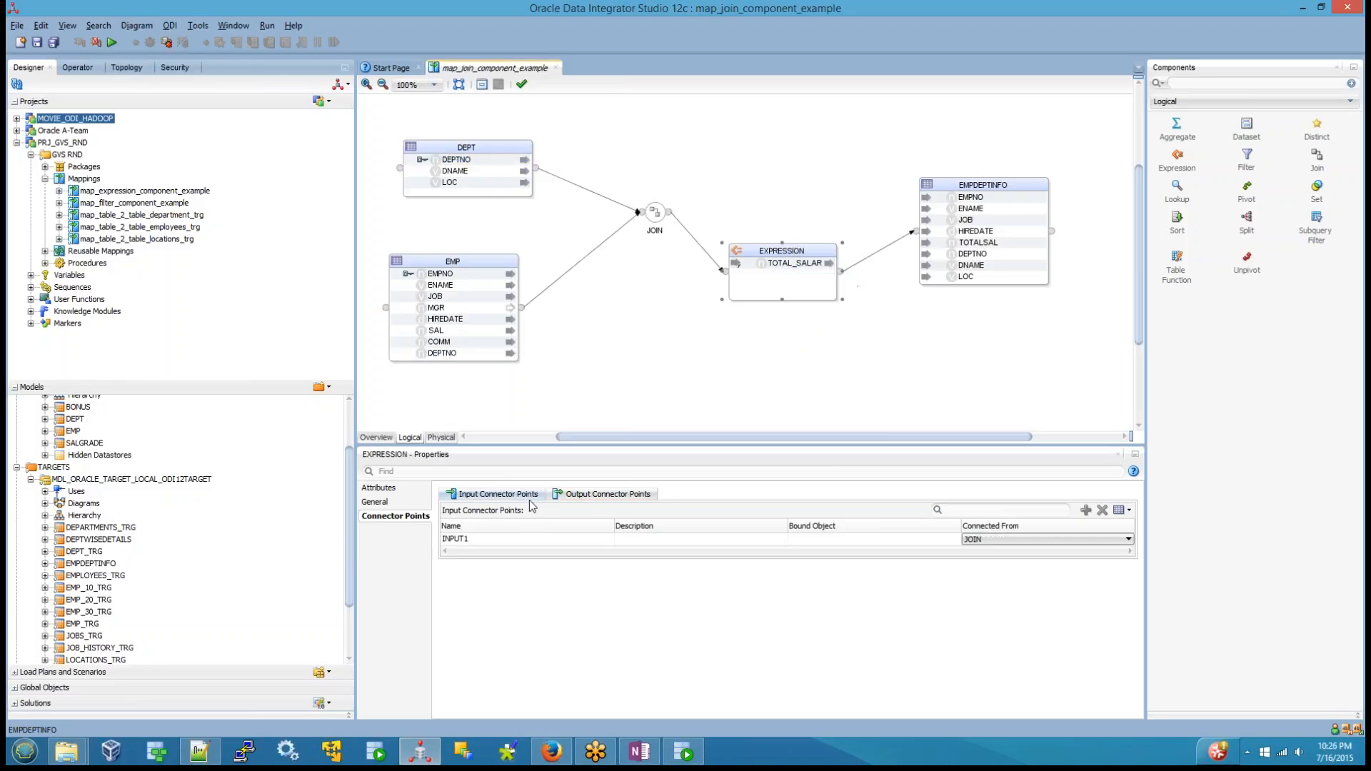
click(611, 498)
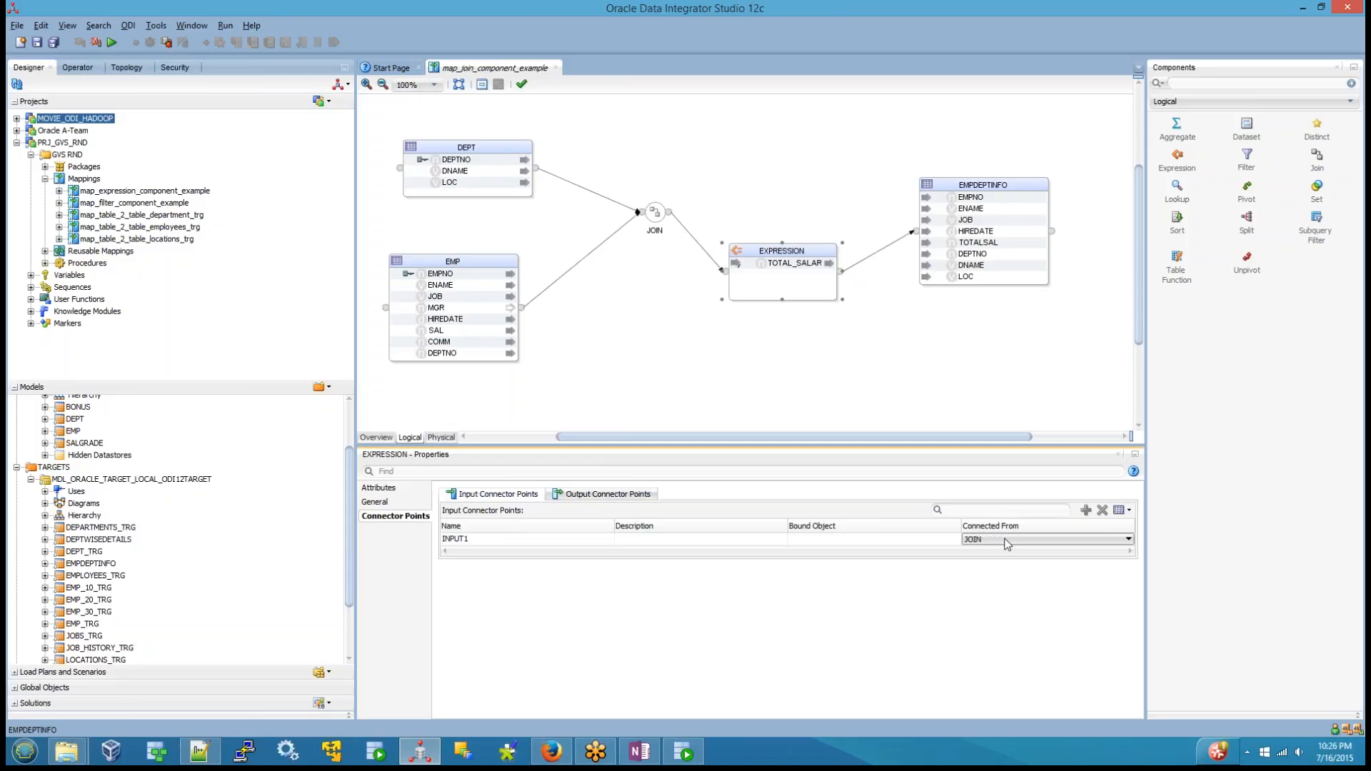
click(612, 494)
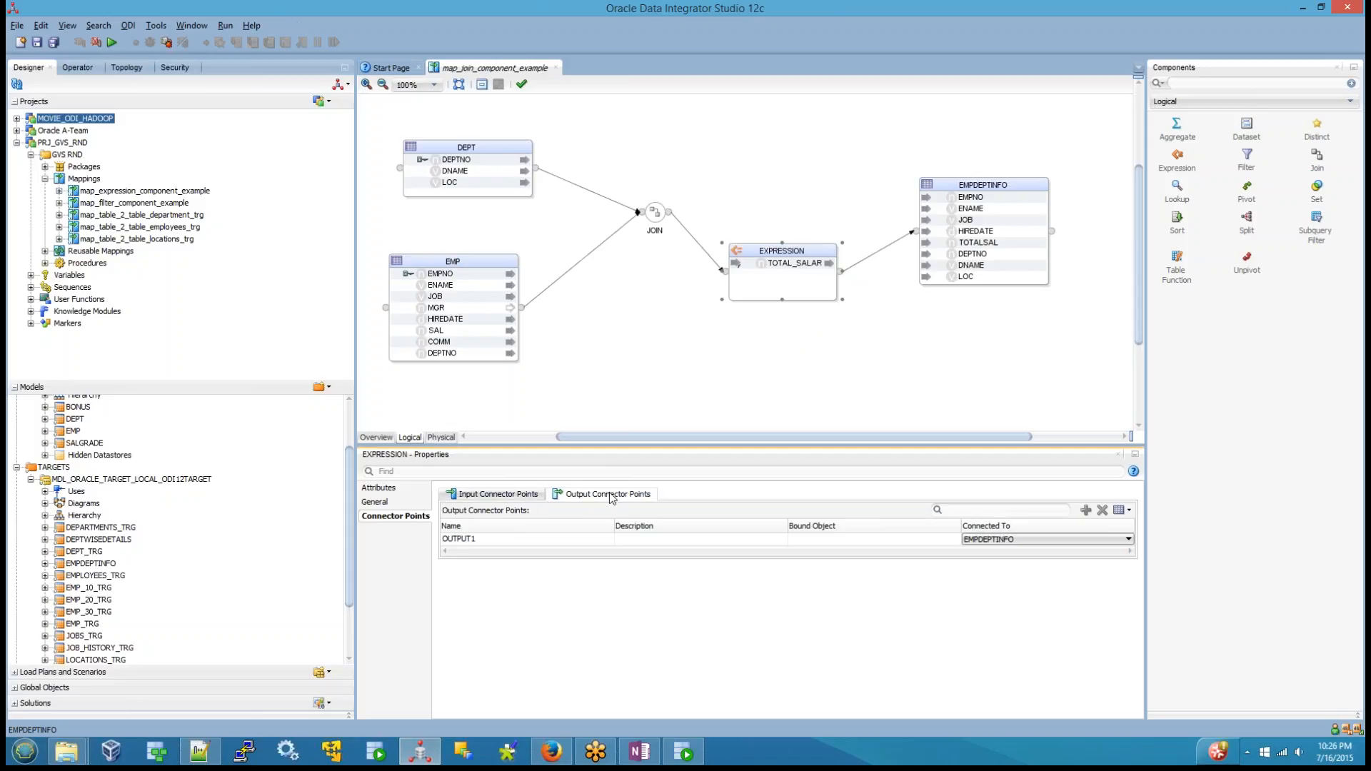
click(982, 183)
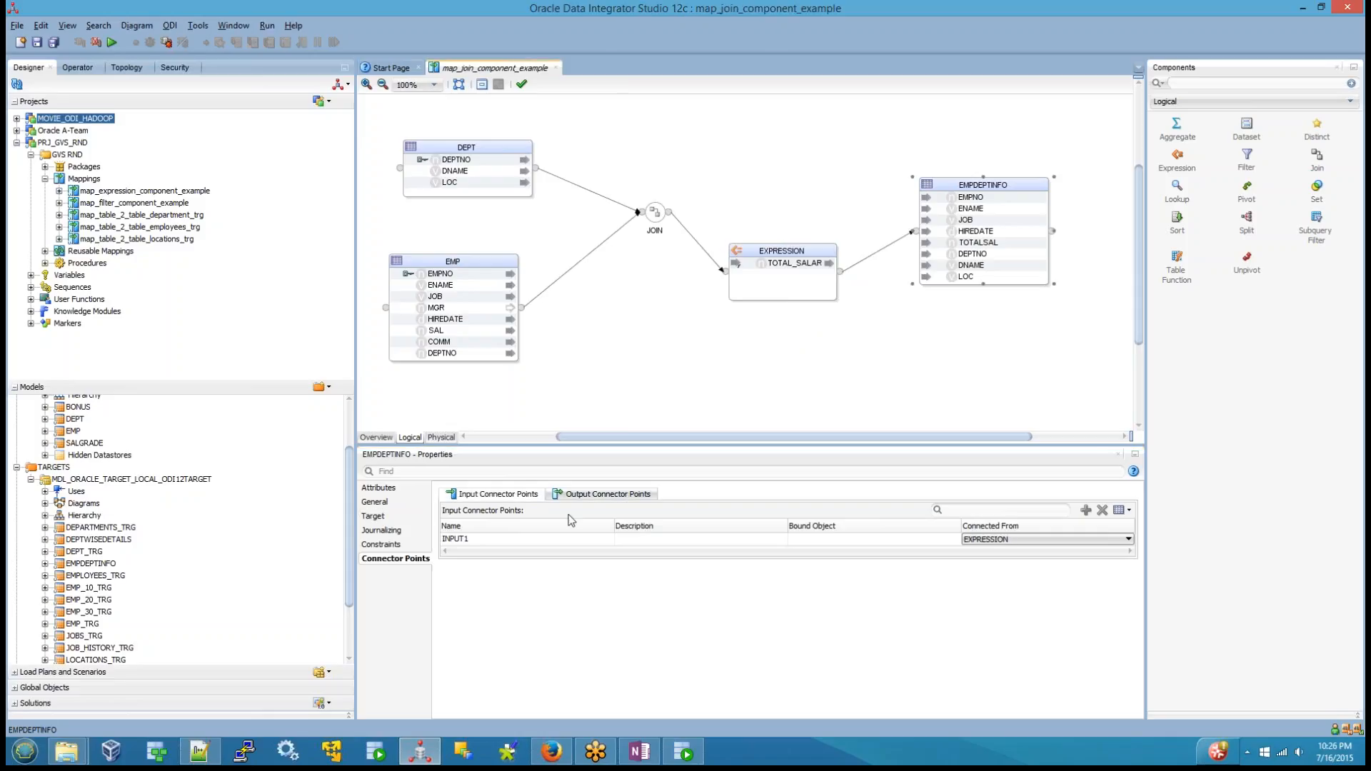
click(589, 497)
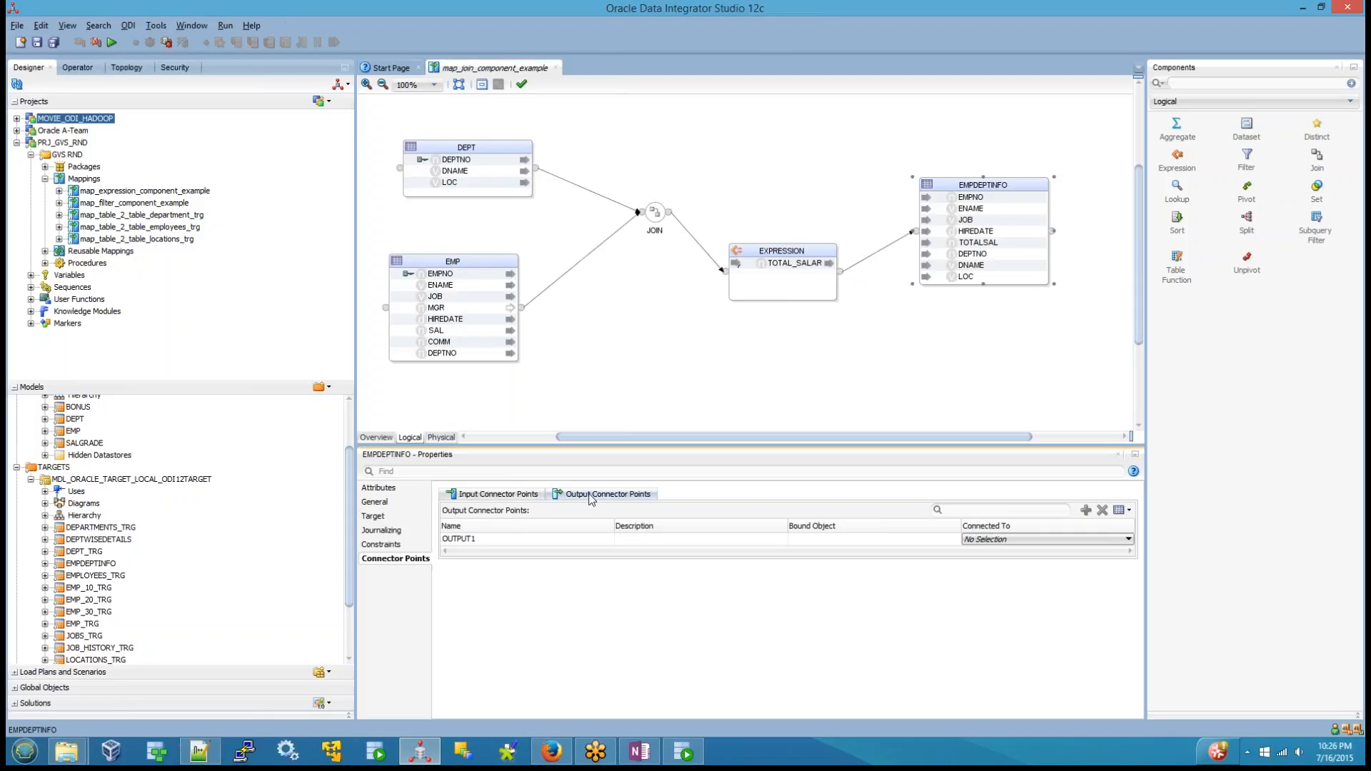
click(523, 496)
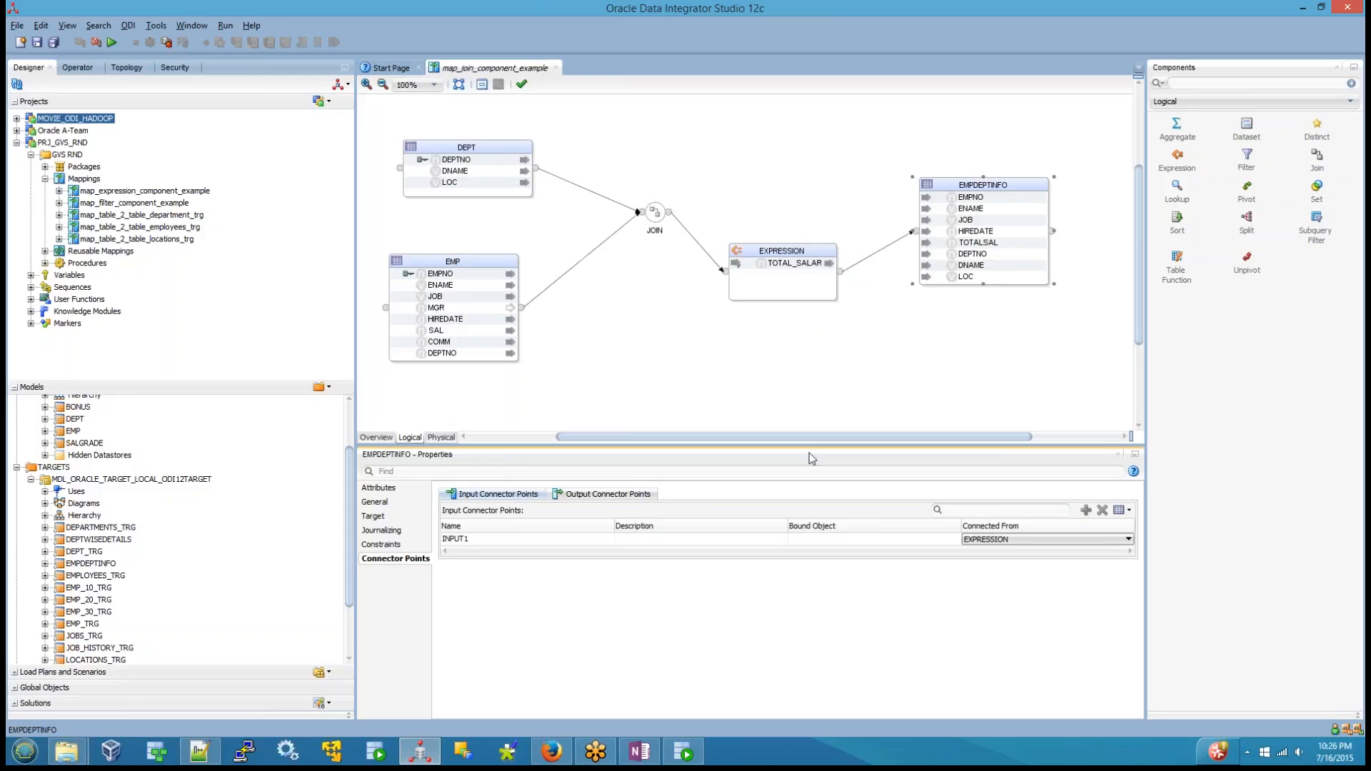
click(964, 355)
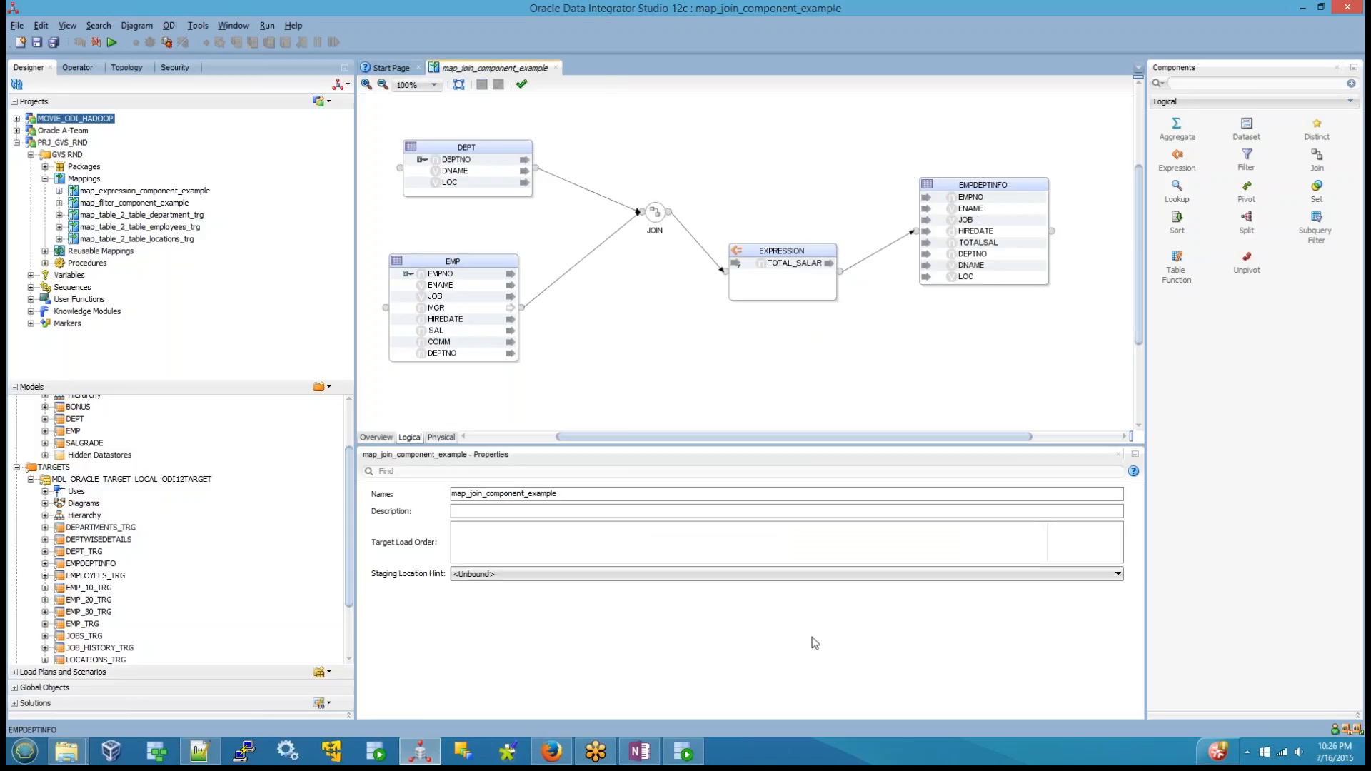
Save the mapping and set the EMPDEPTINFO target's integration knowledge module to IKM SQL Control Append in the physical design
click(37, 44)
click(997, 184)
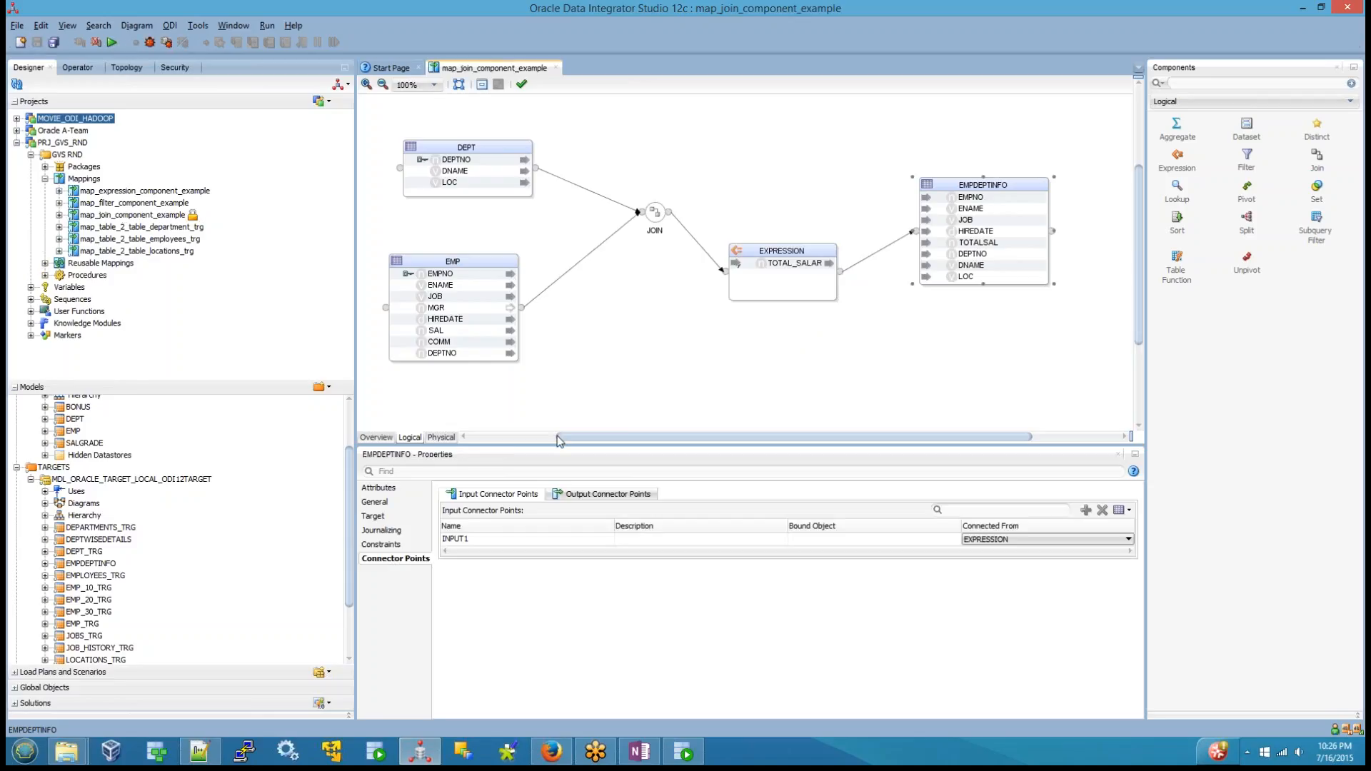
click(441, 438)
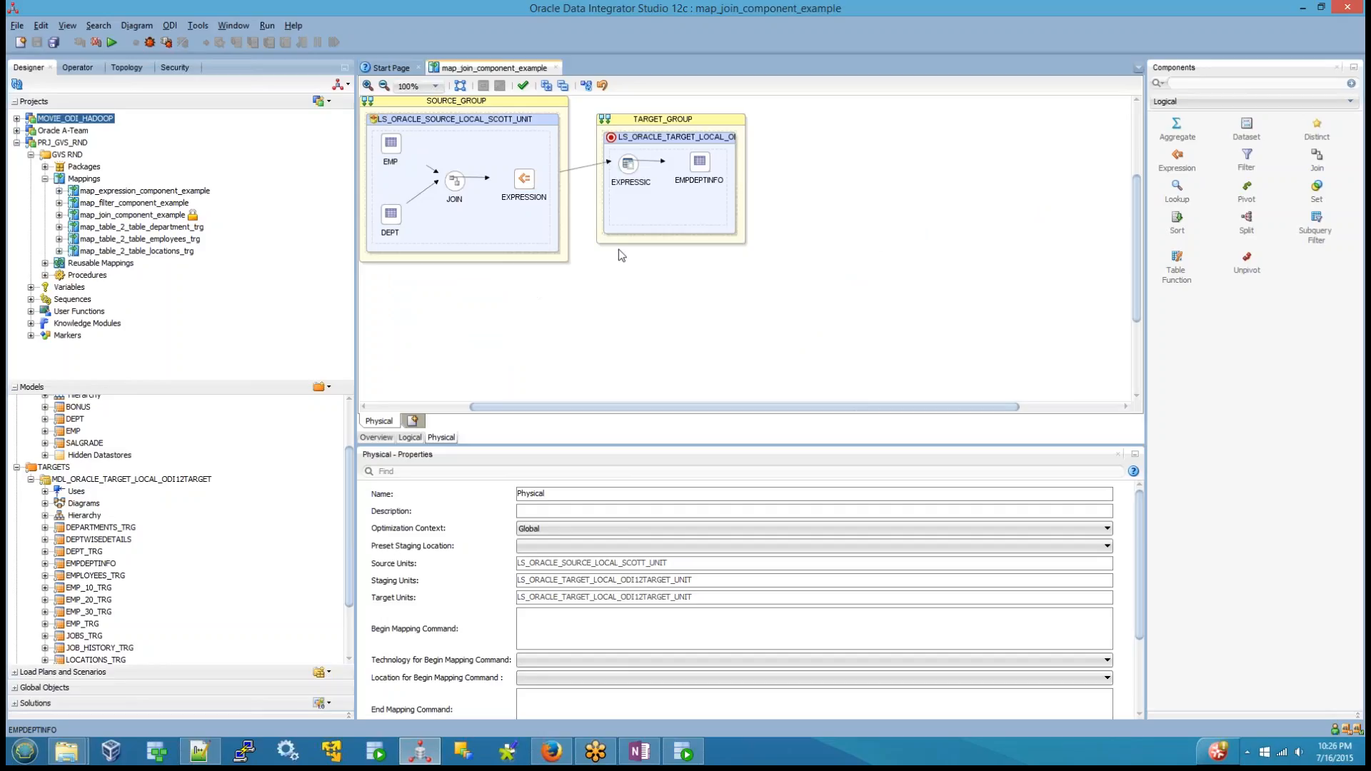
click(700, 163)
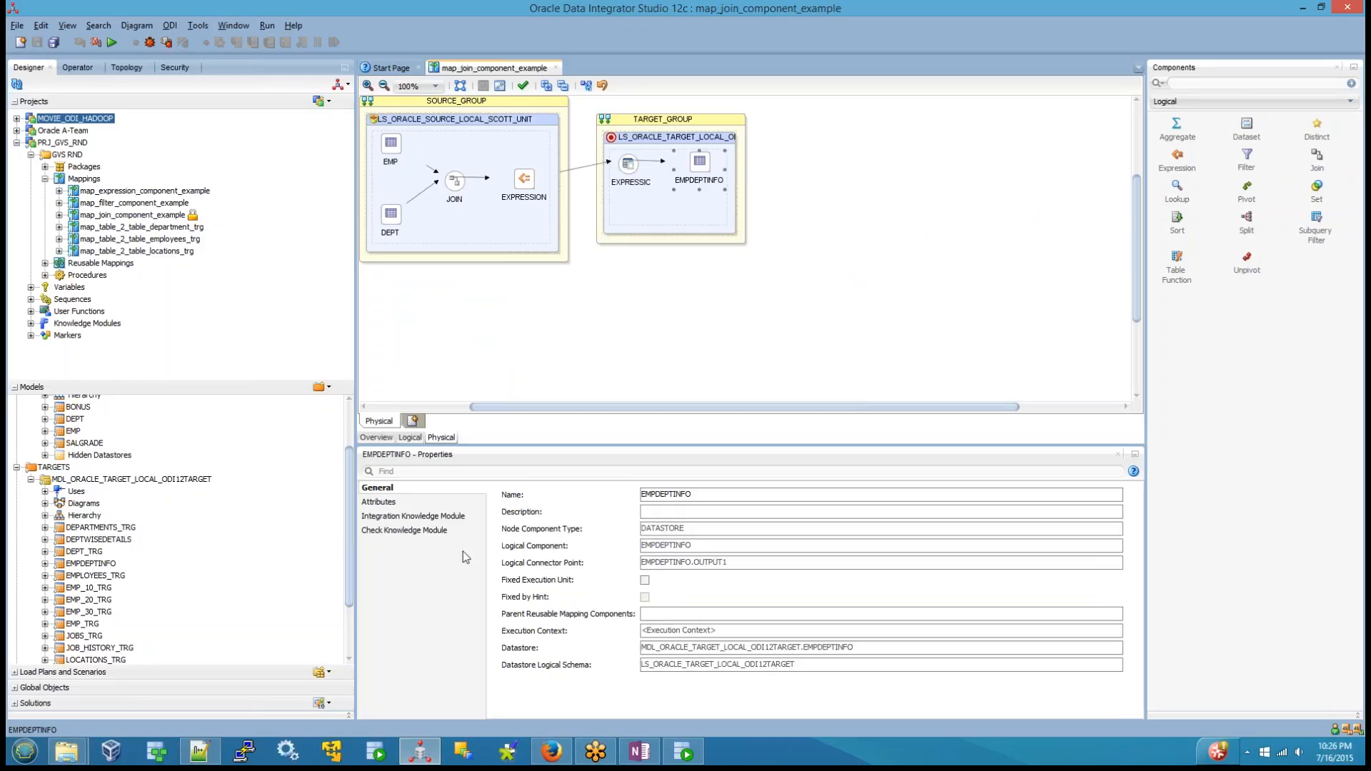
click(412, 517)
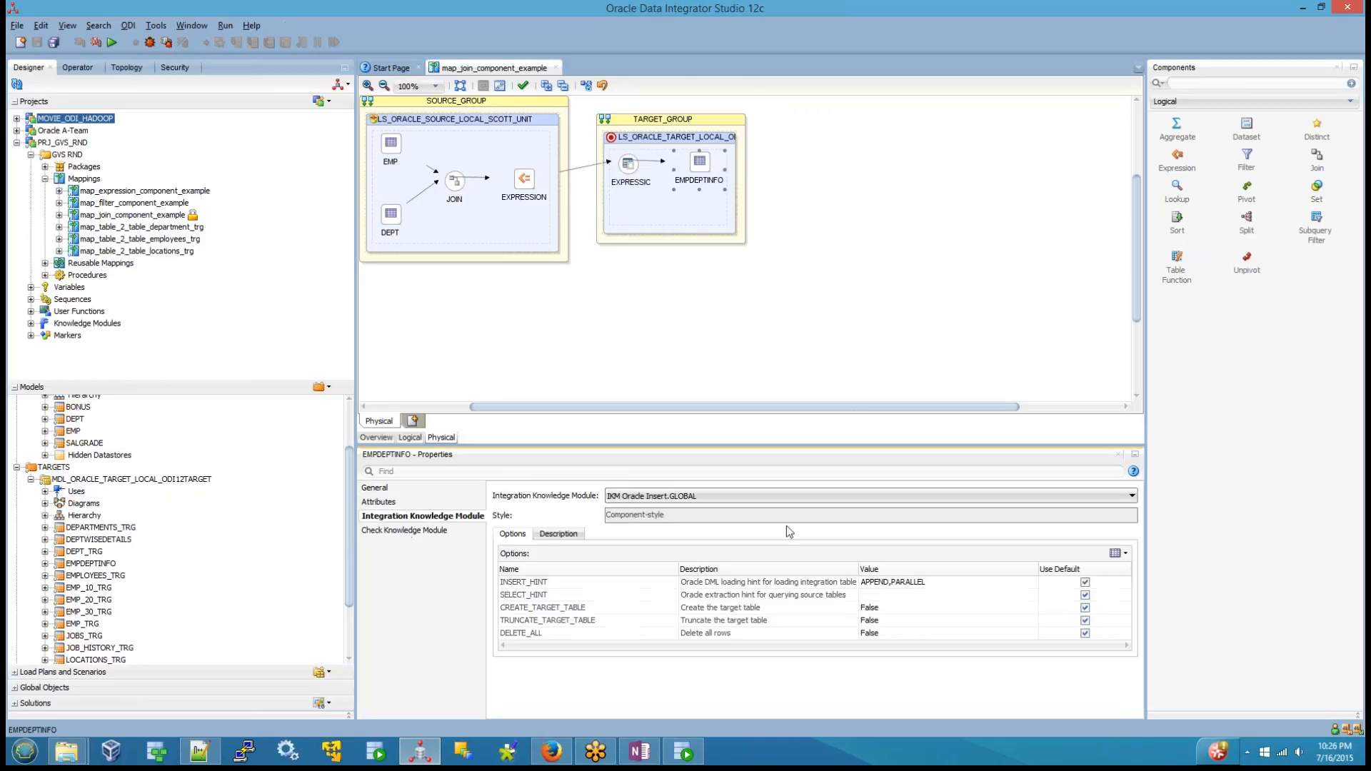
click(671, 496)
click(671, 564)
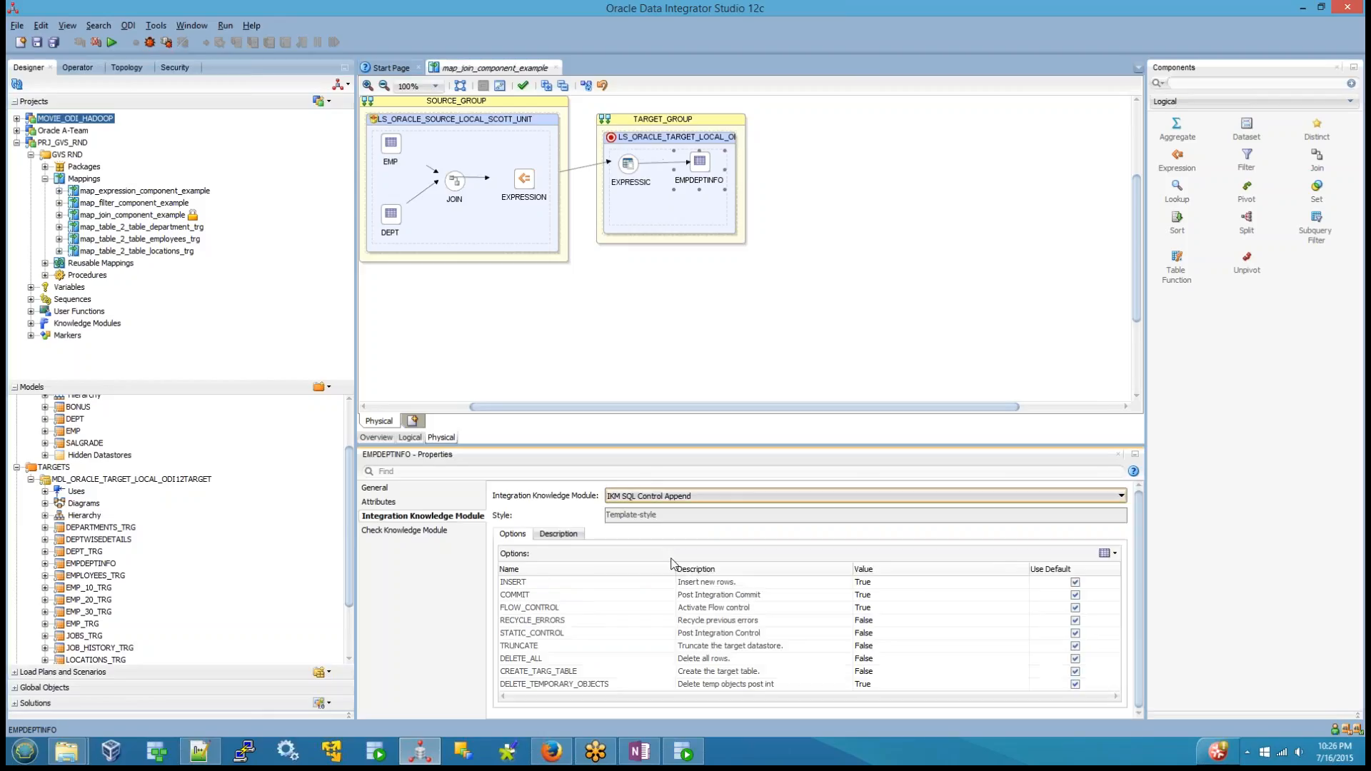
Set the FLOW_CONTROL option of EMPDEPTINFO's integration knowledge module to False and save the mapping
click(564, 609)
click(848, 609)
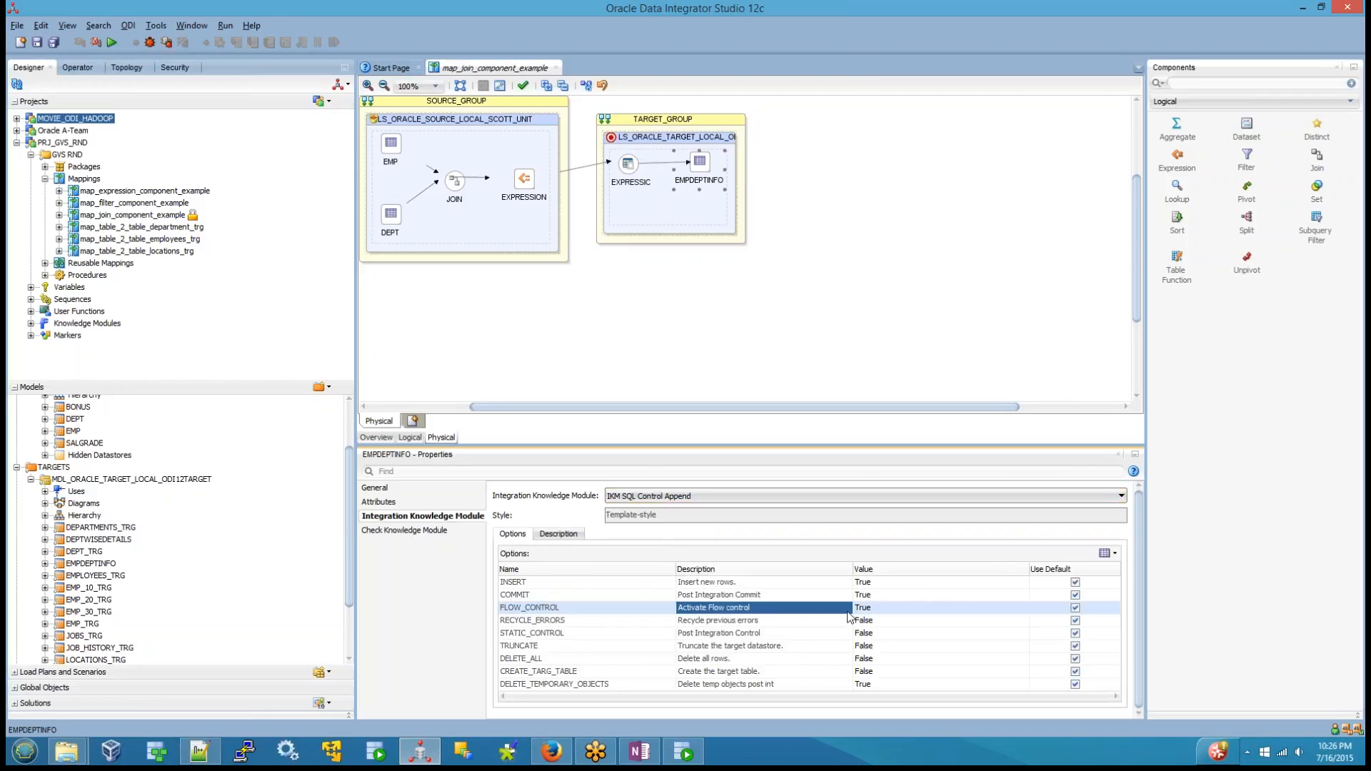
click(905, 608)
click(874, 634)
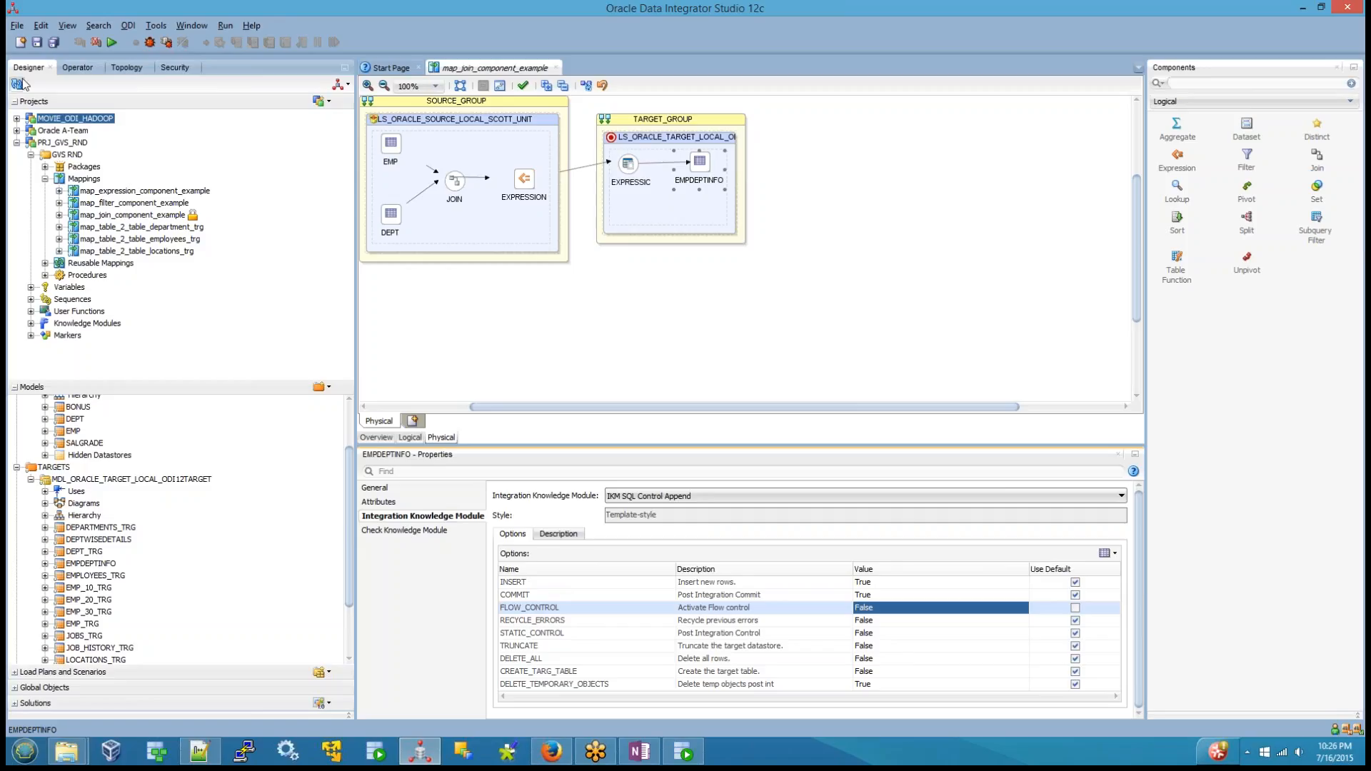
click(36, 43)
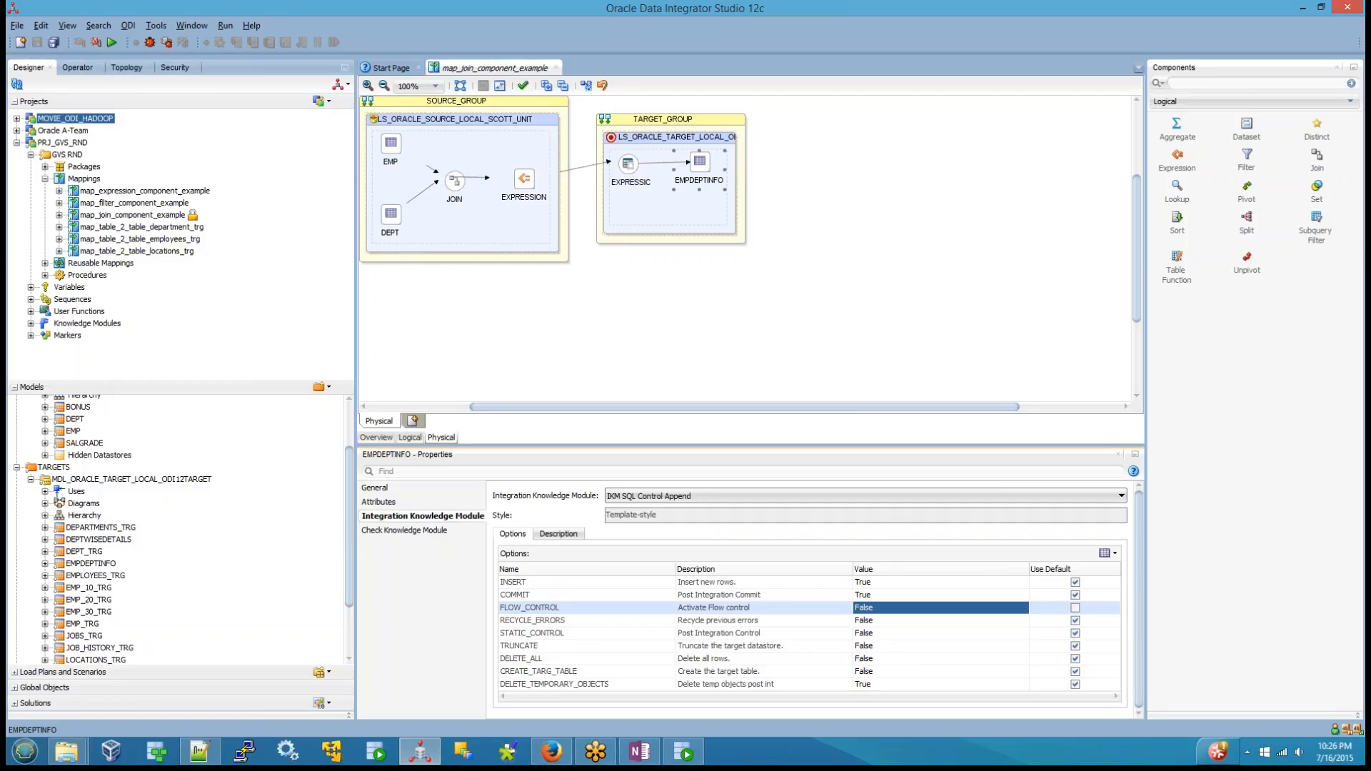
Run the mapping's Physical design in the Global context with Local (No Agent) and log level 5
click(113, 43)
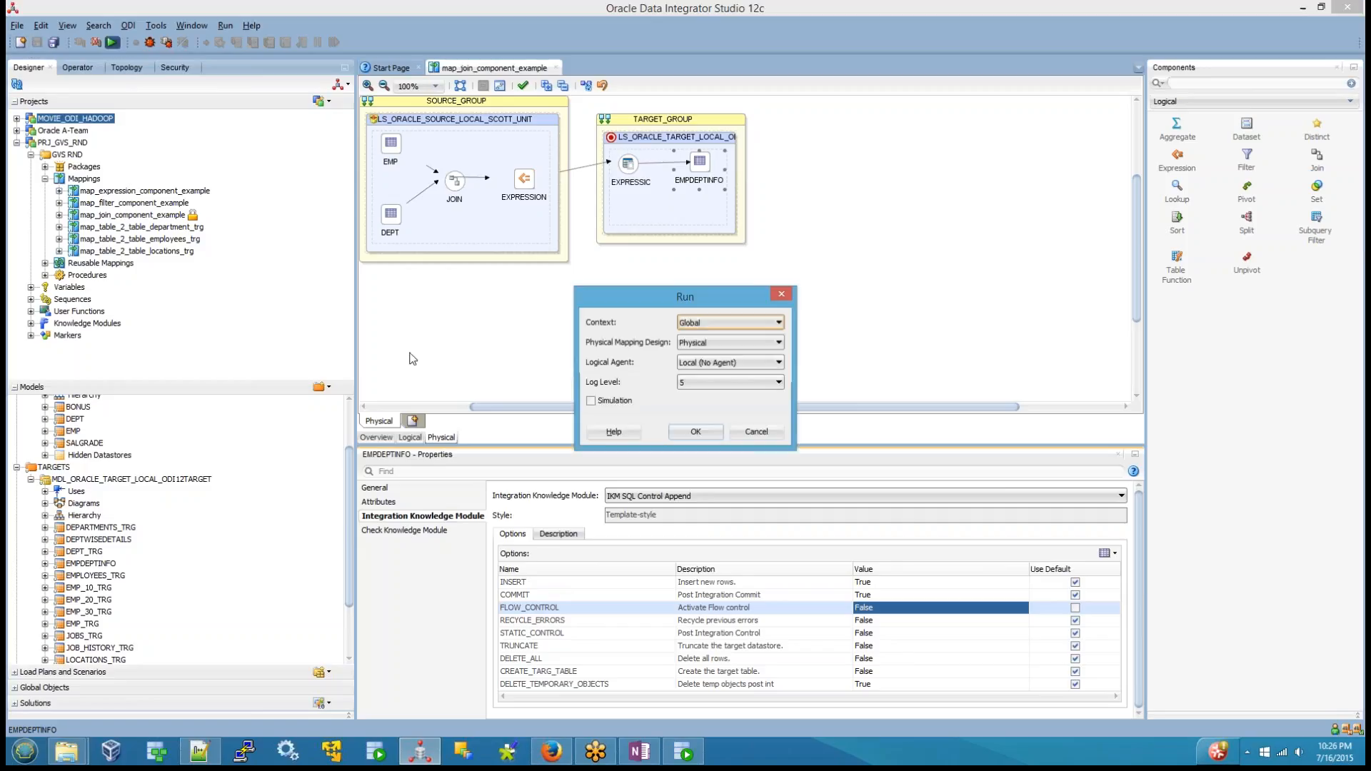
click(693, 433)
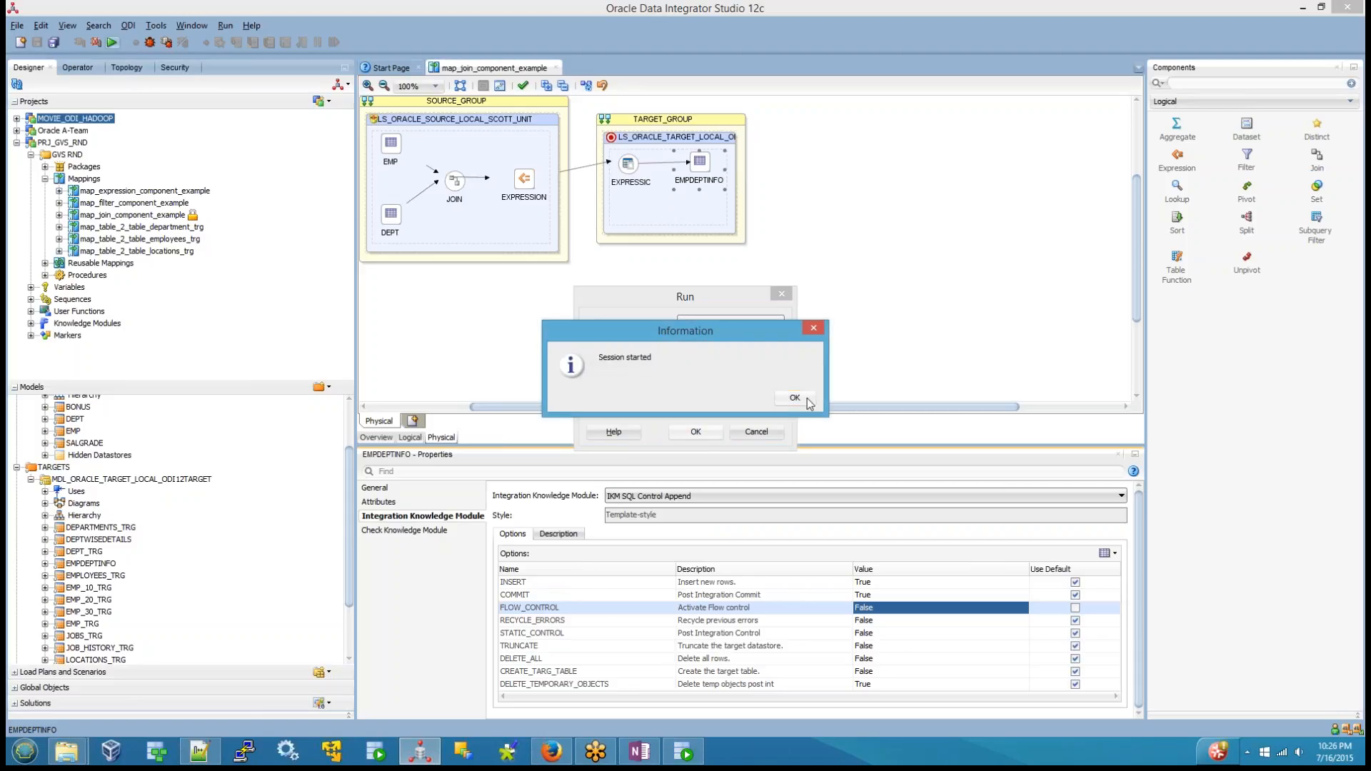
click(794, 398)
Check the status of the latest map_join_component_example session in Operator, browsing the session list by user
click(77, 68)
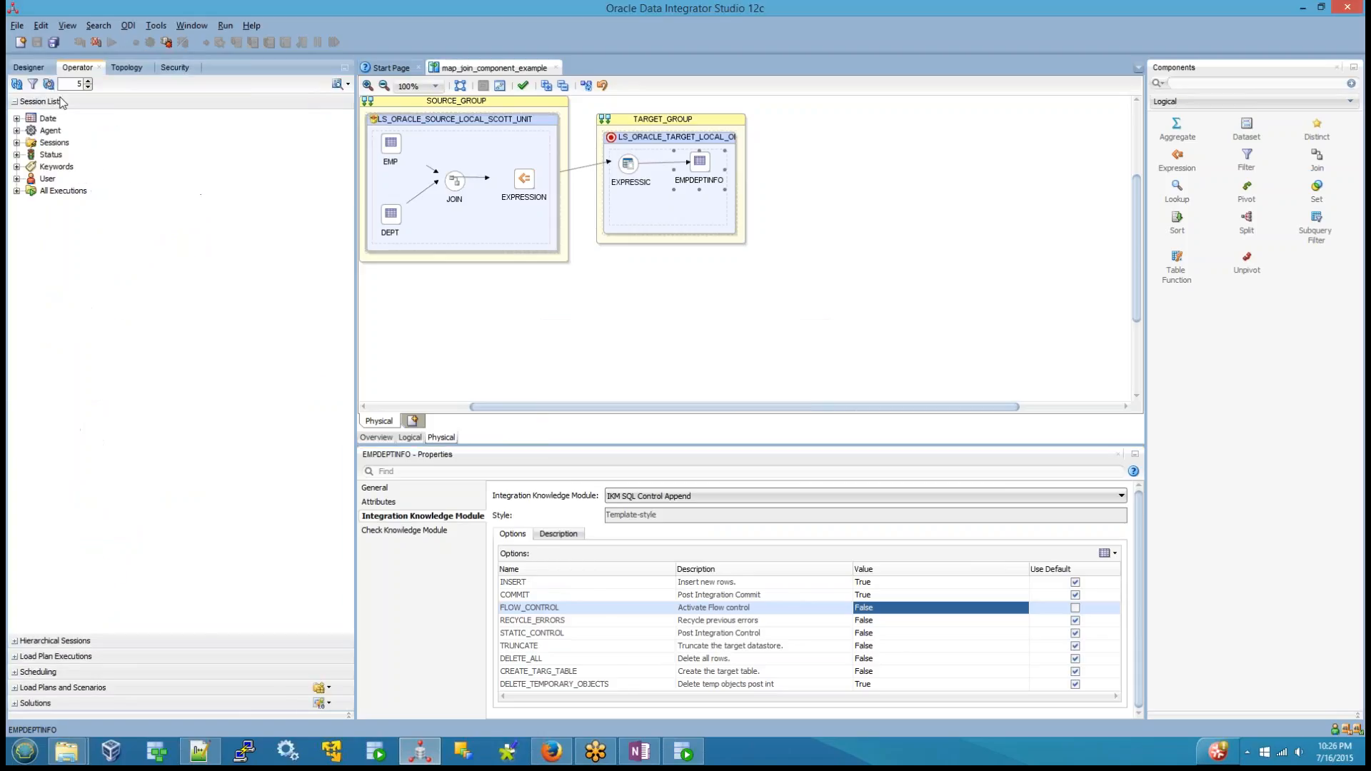
click(17, 179)
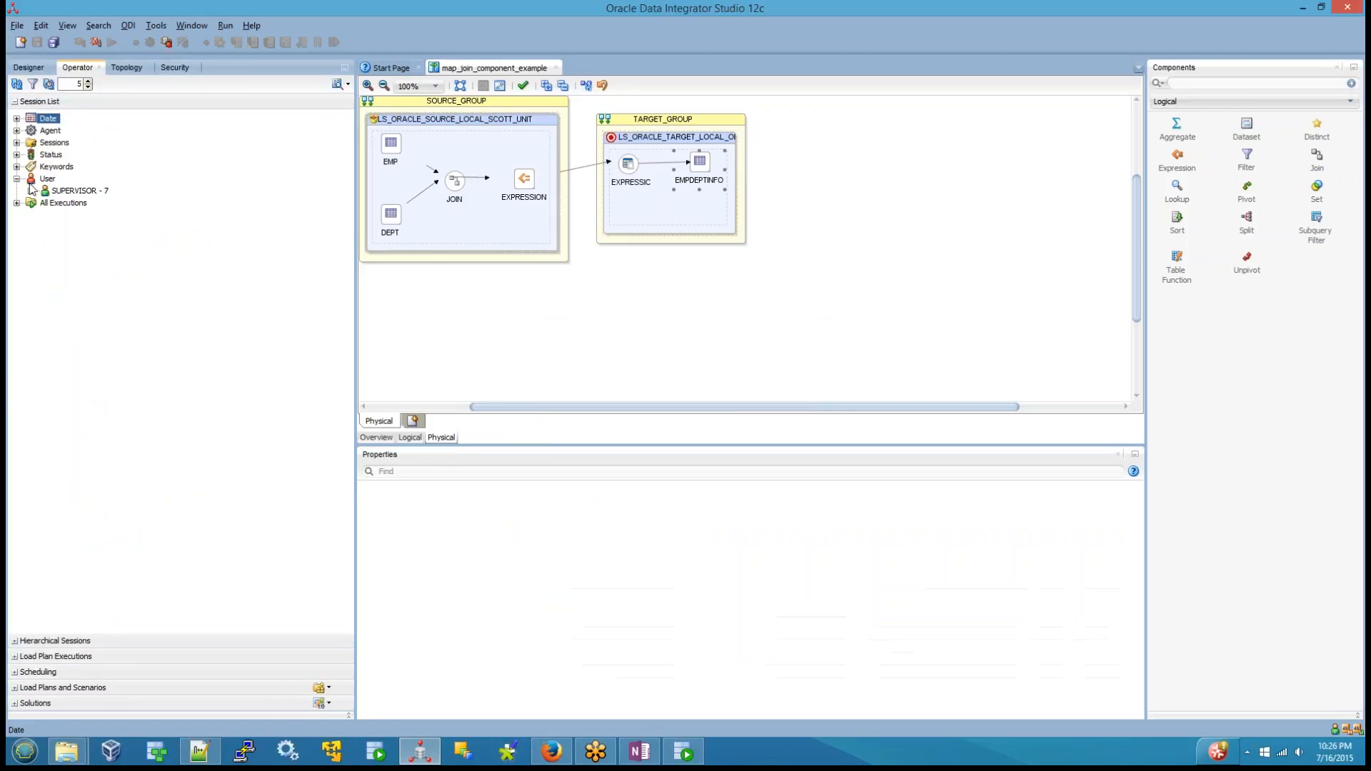
click(31, 190)
click(113, 203)
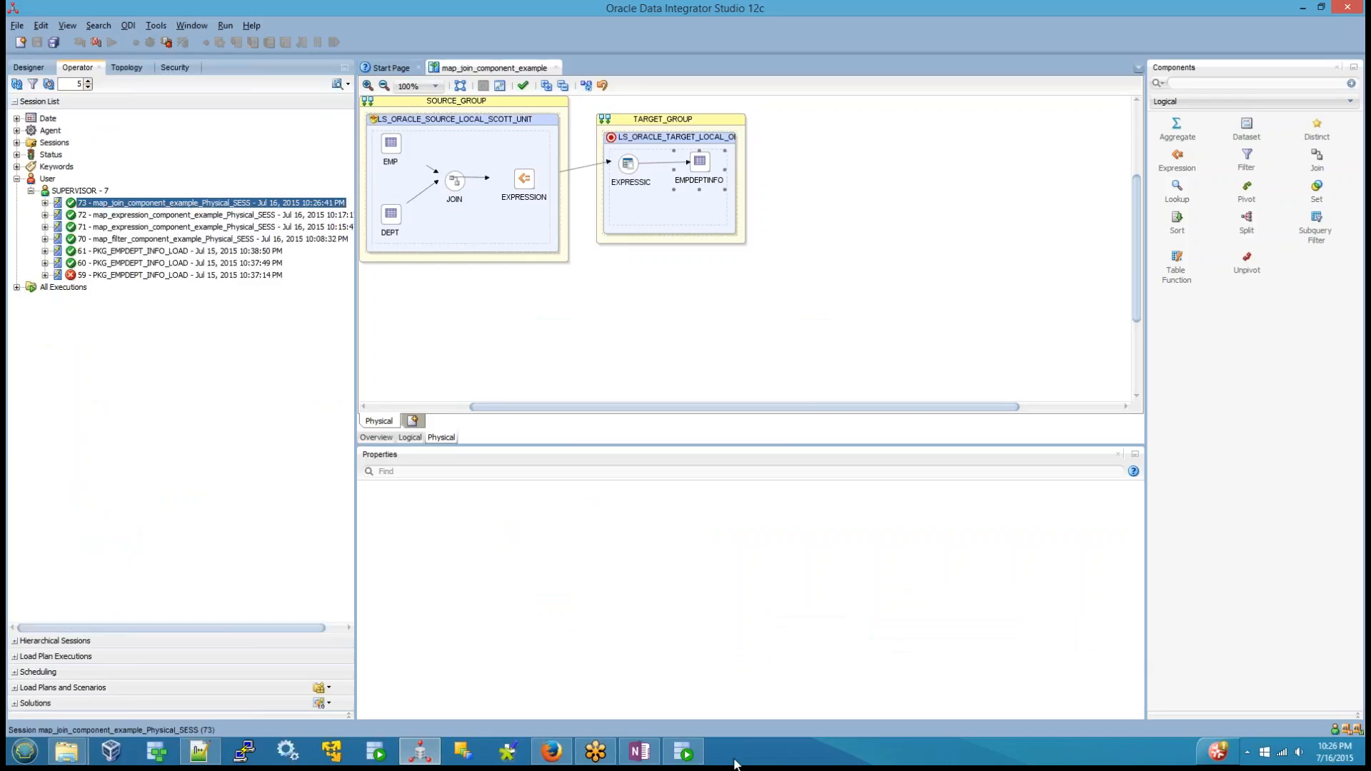
Switch to SQL Developer and view the data of the EMPDEPTINFO table in the odi12target connection
click(684, 751)
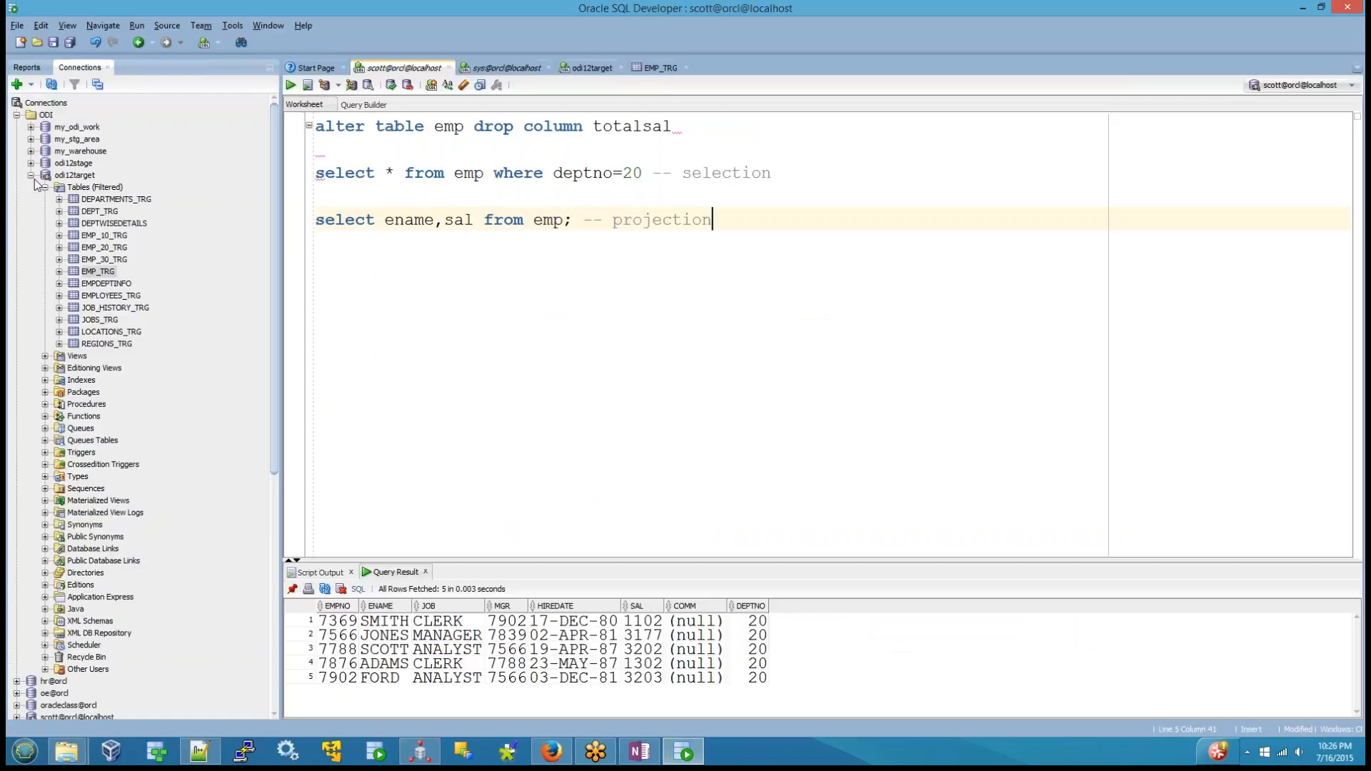
click(101, 286)
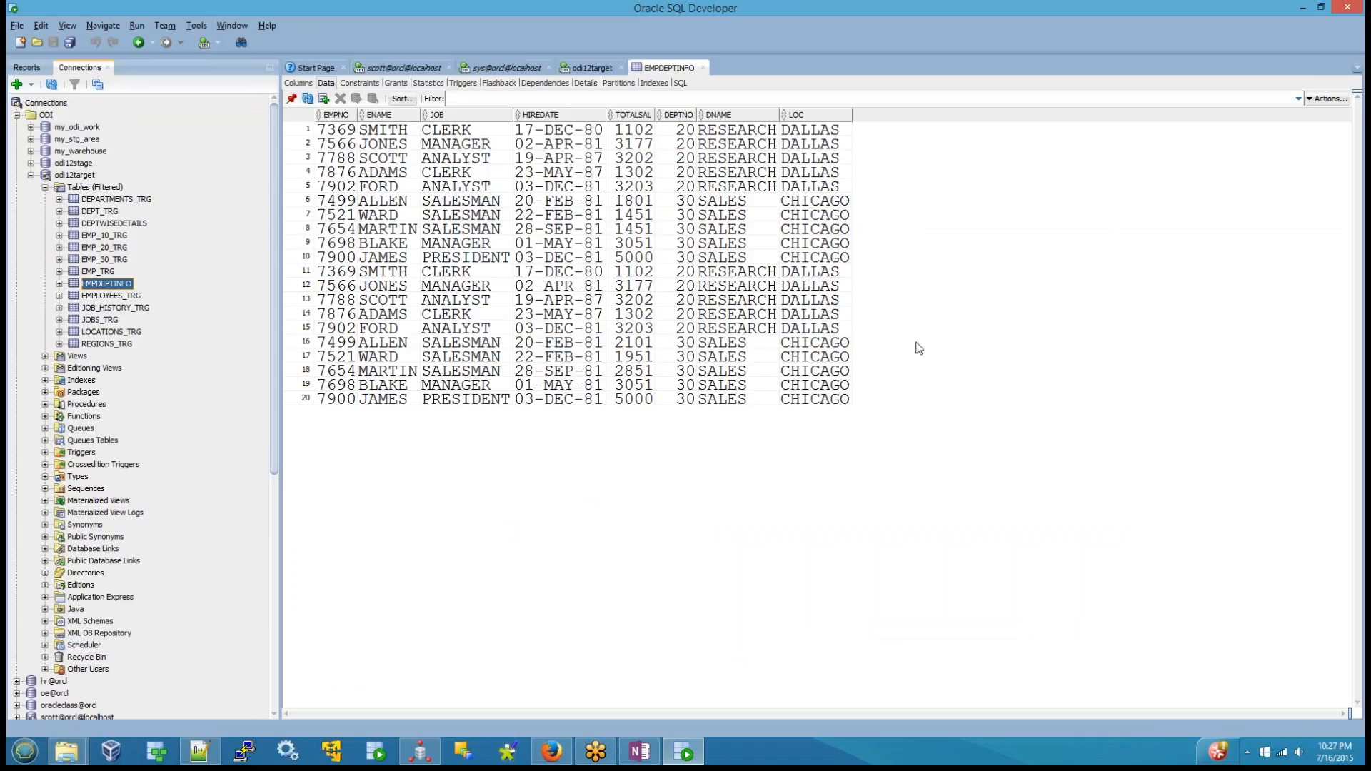
Switch back to Oracle Data Integrator and move the DEPT datastore slightly left and up in the logical diagram
click(420, 752)
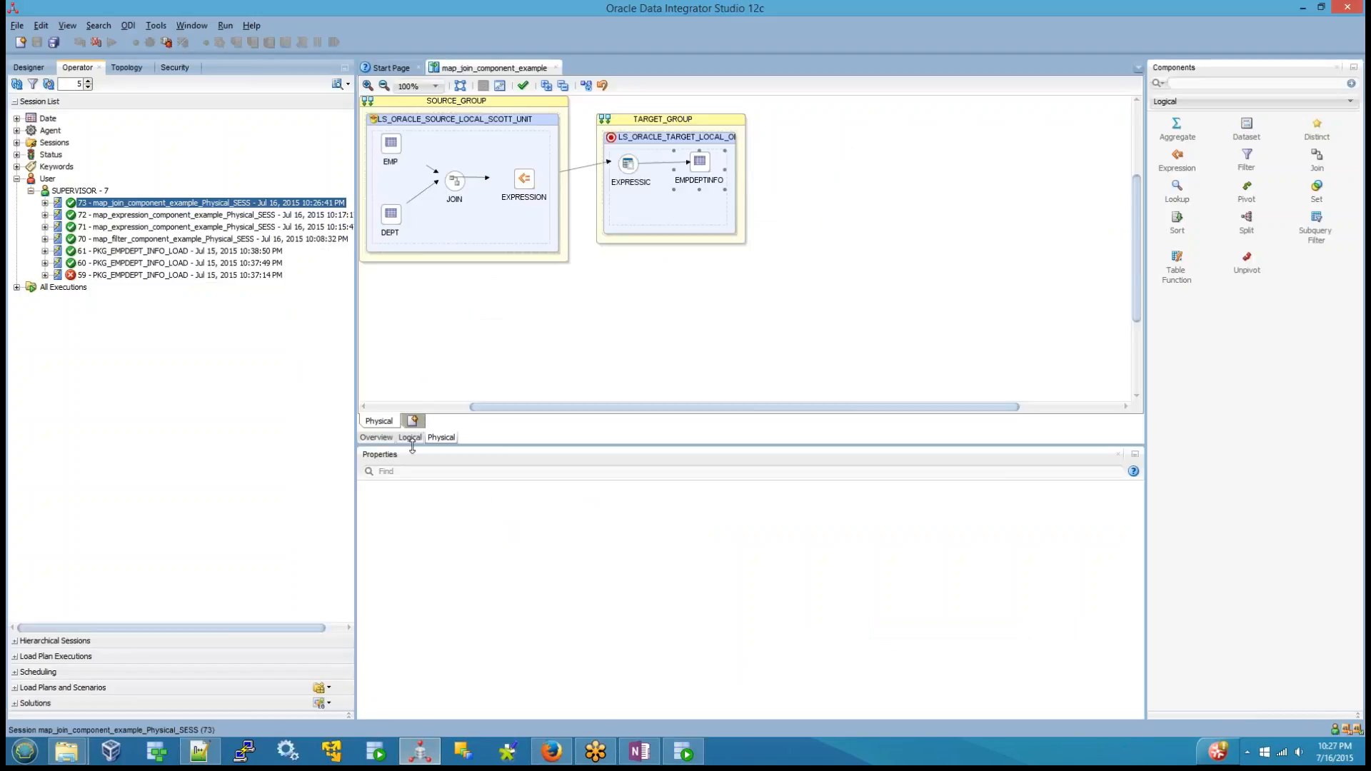
click(410, 438)
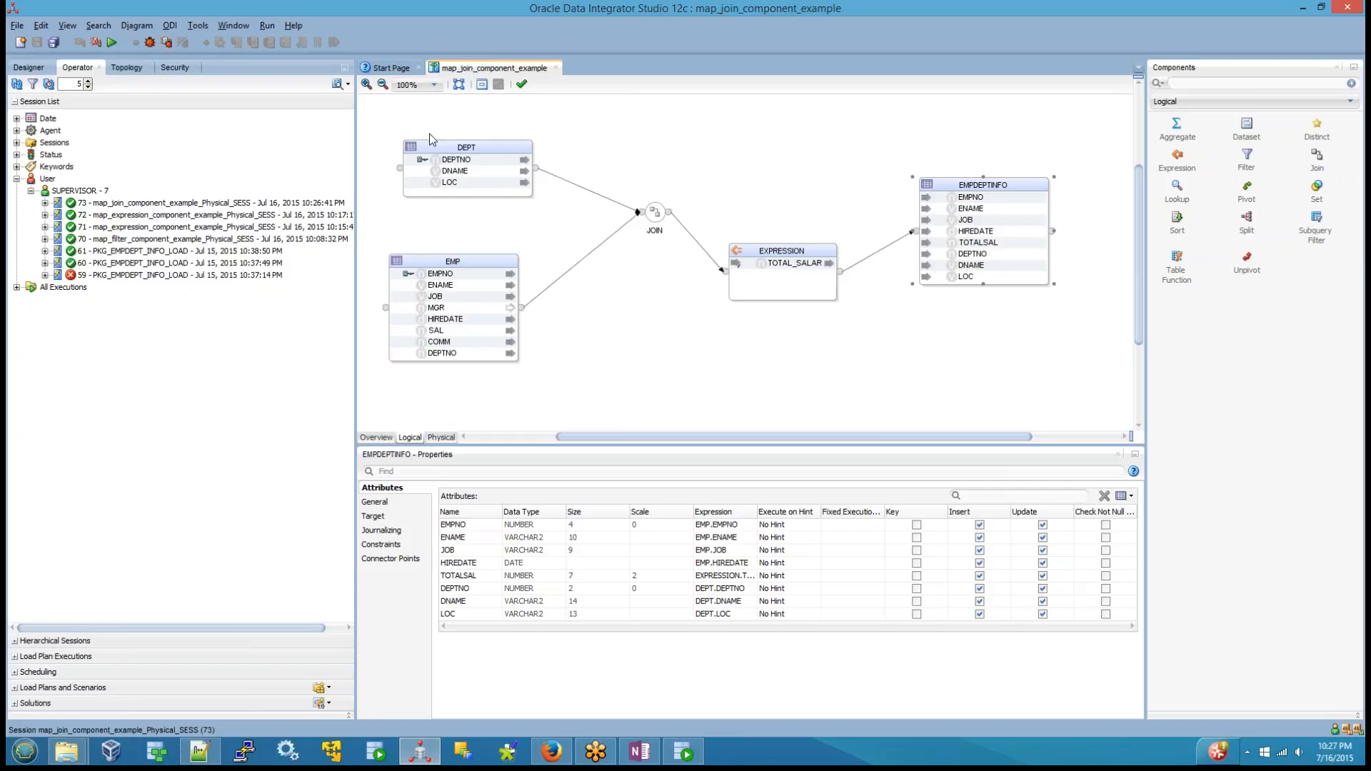
drag(437, 153, 412, 150)
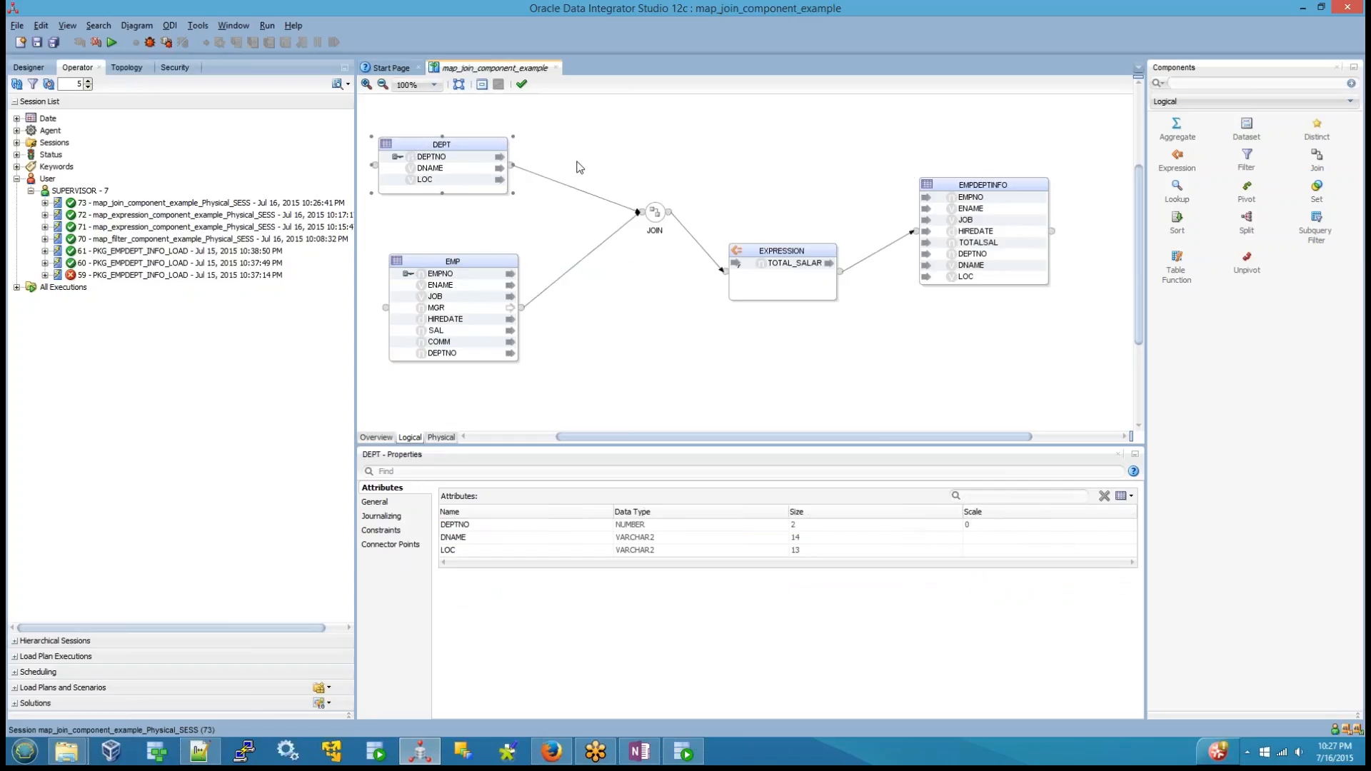
Review the JOIN component's join condition and the EXPRESSION component's attributes in the logical diagram
drag(587, 142, 678, 288)
click(674, 289)
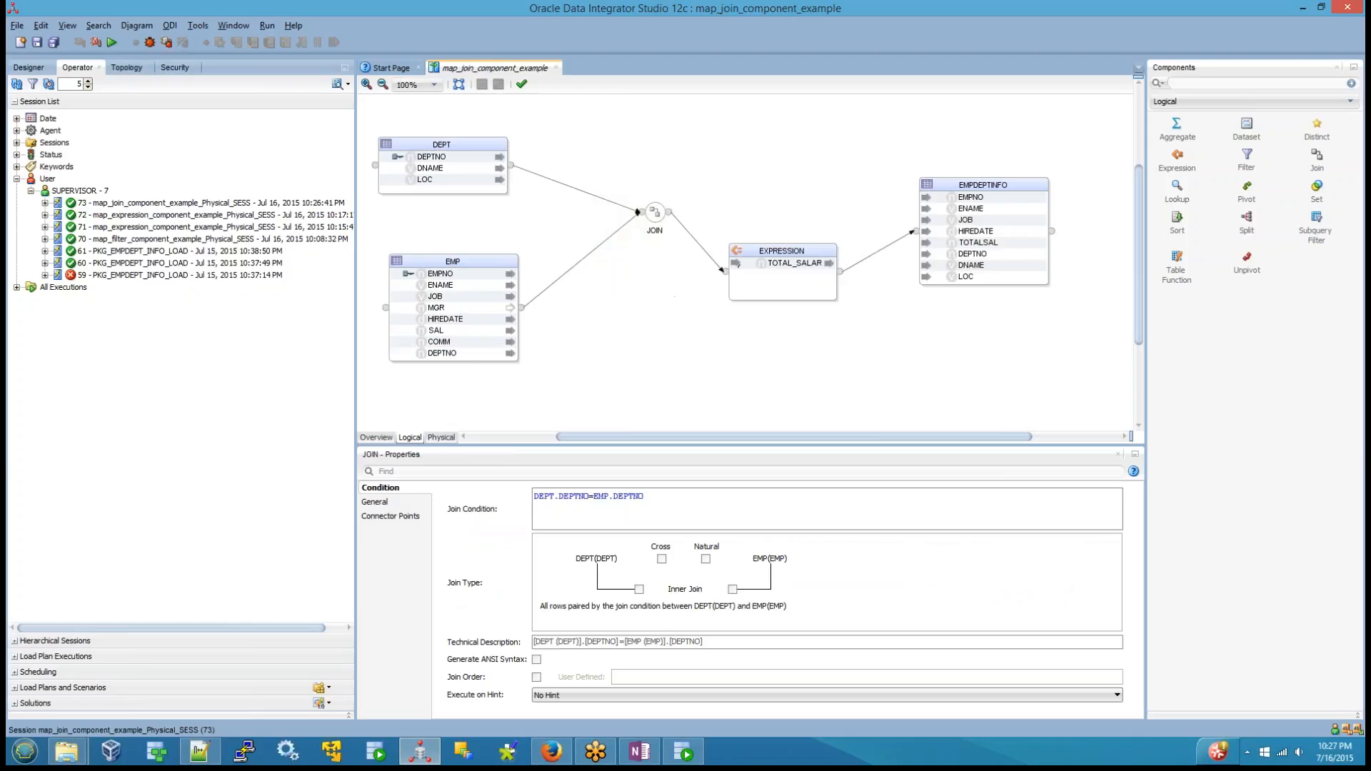
drag(637, 203, 671, 281)
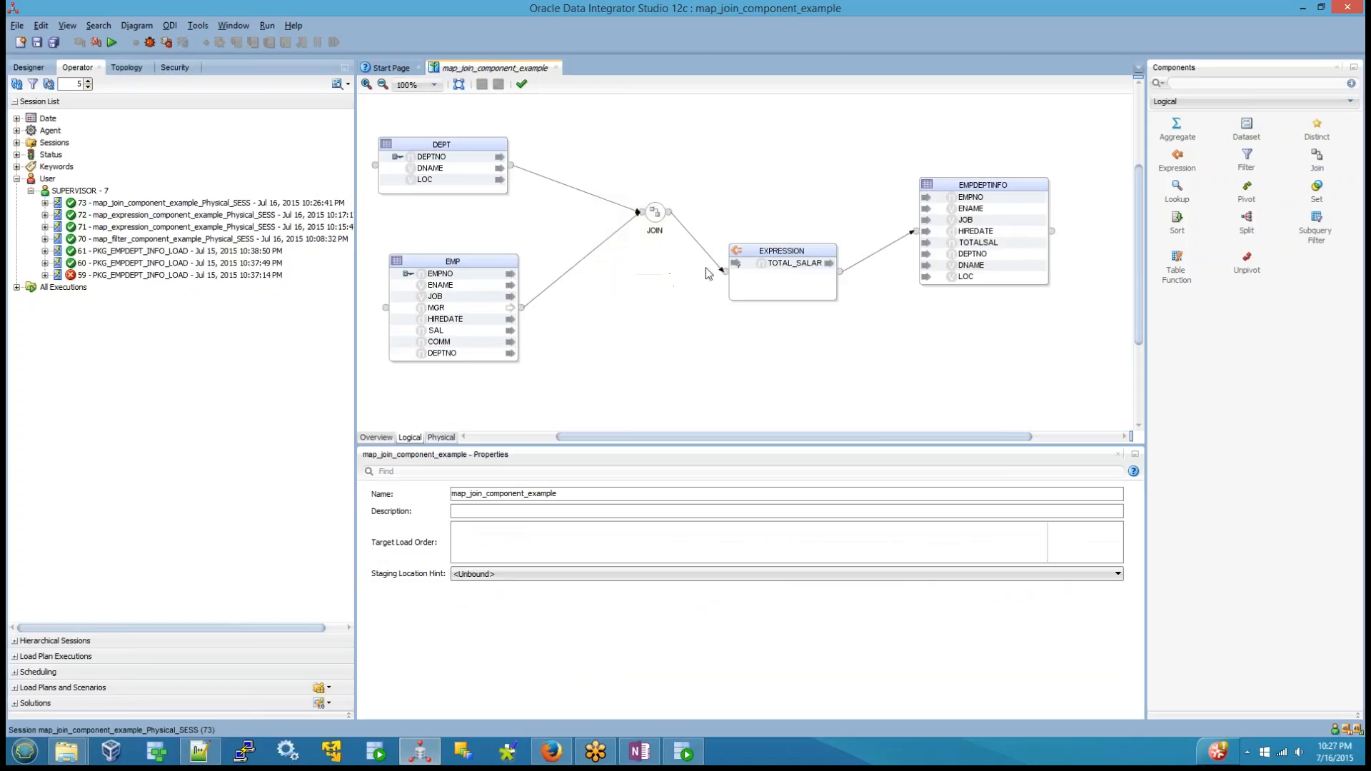
click(763, 247)
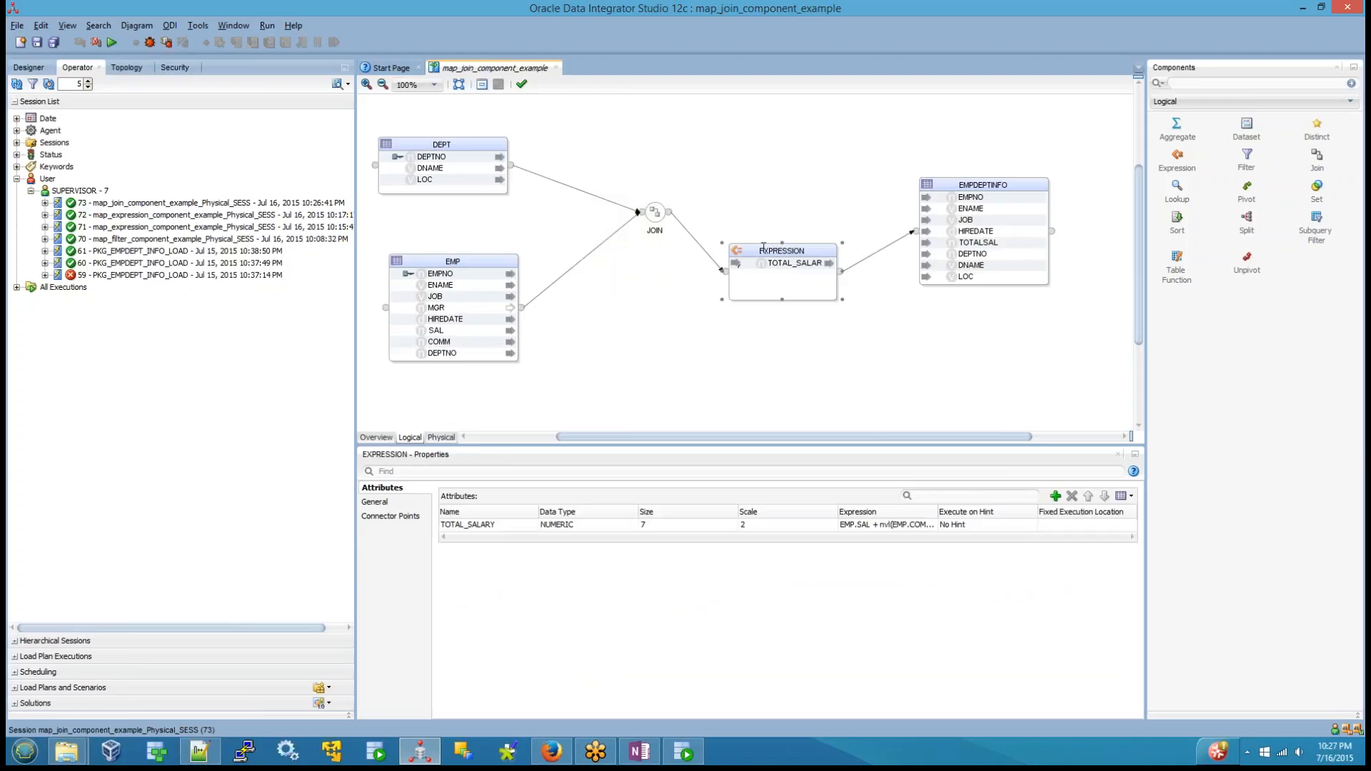
click(799, 372)
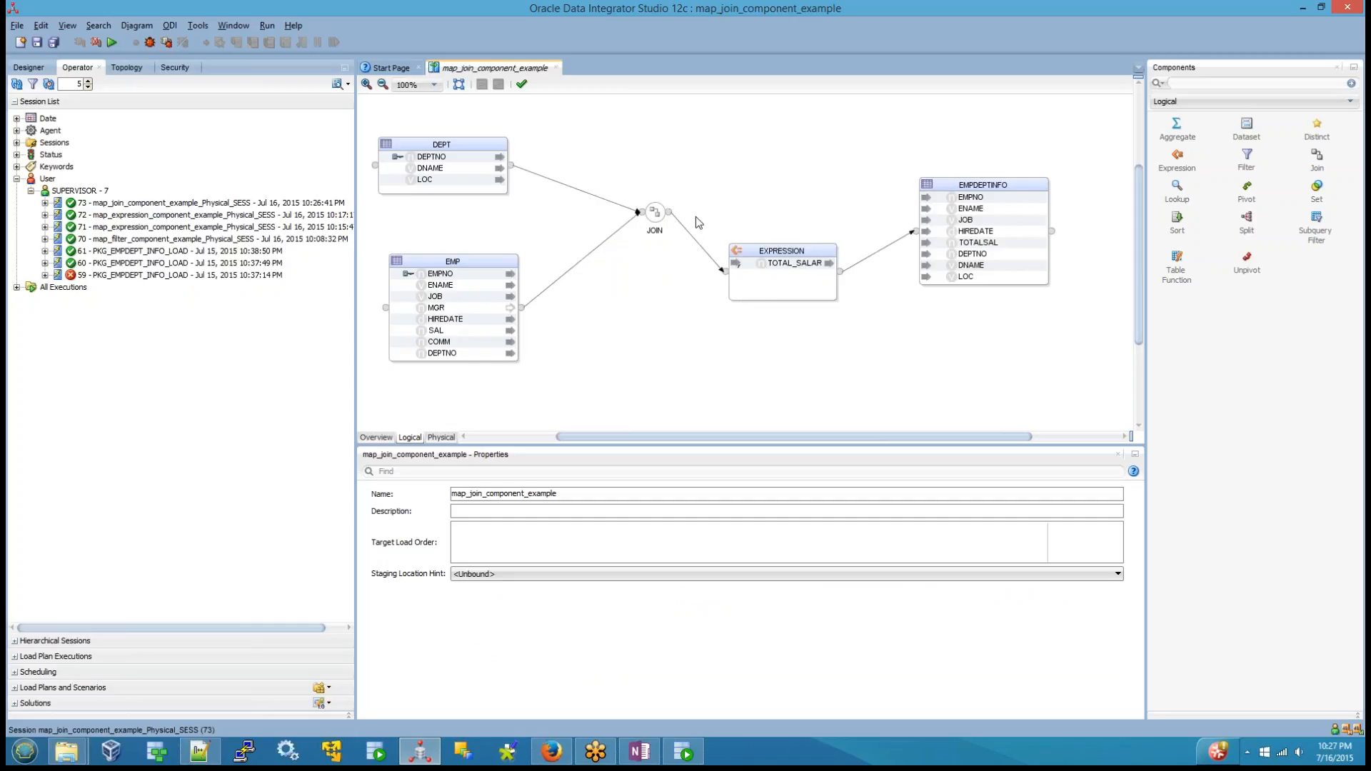
drag(699, 186, 859, 348)
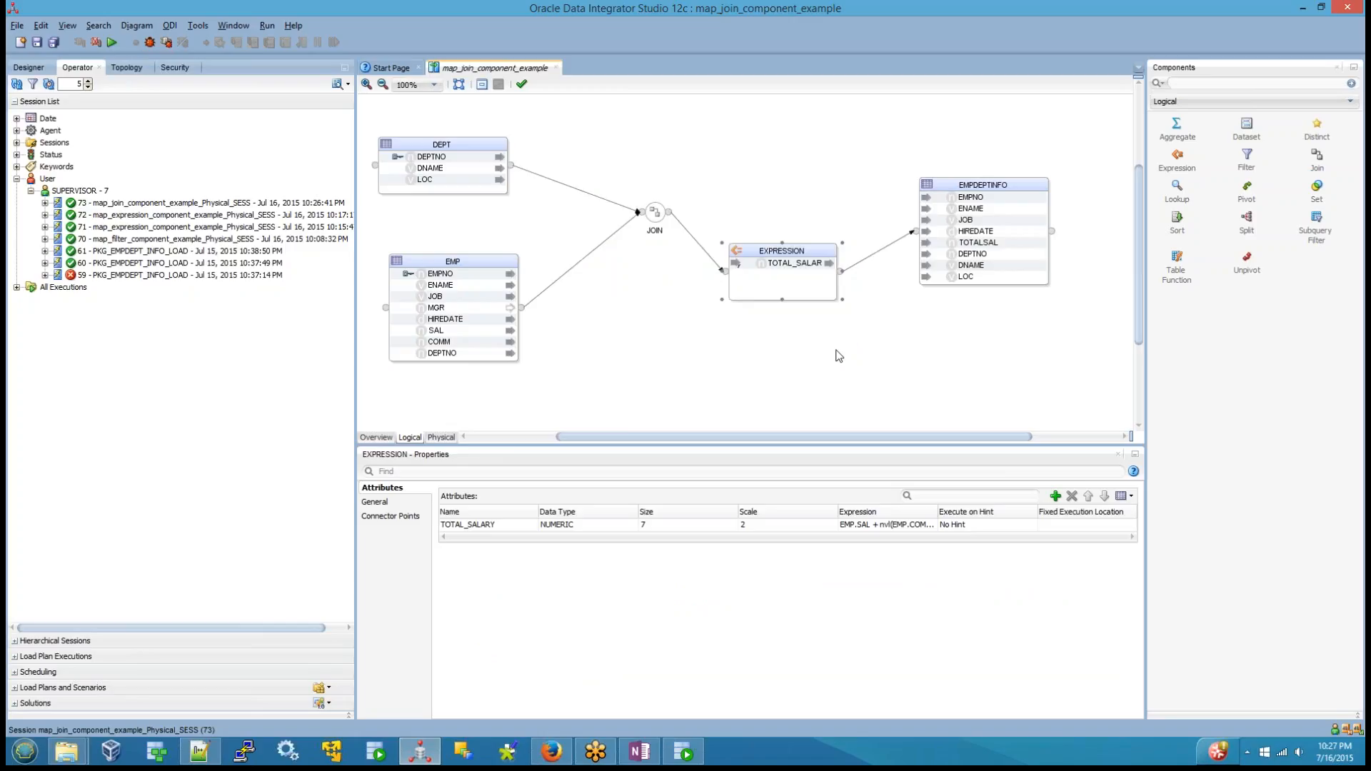
click(787, 347)
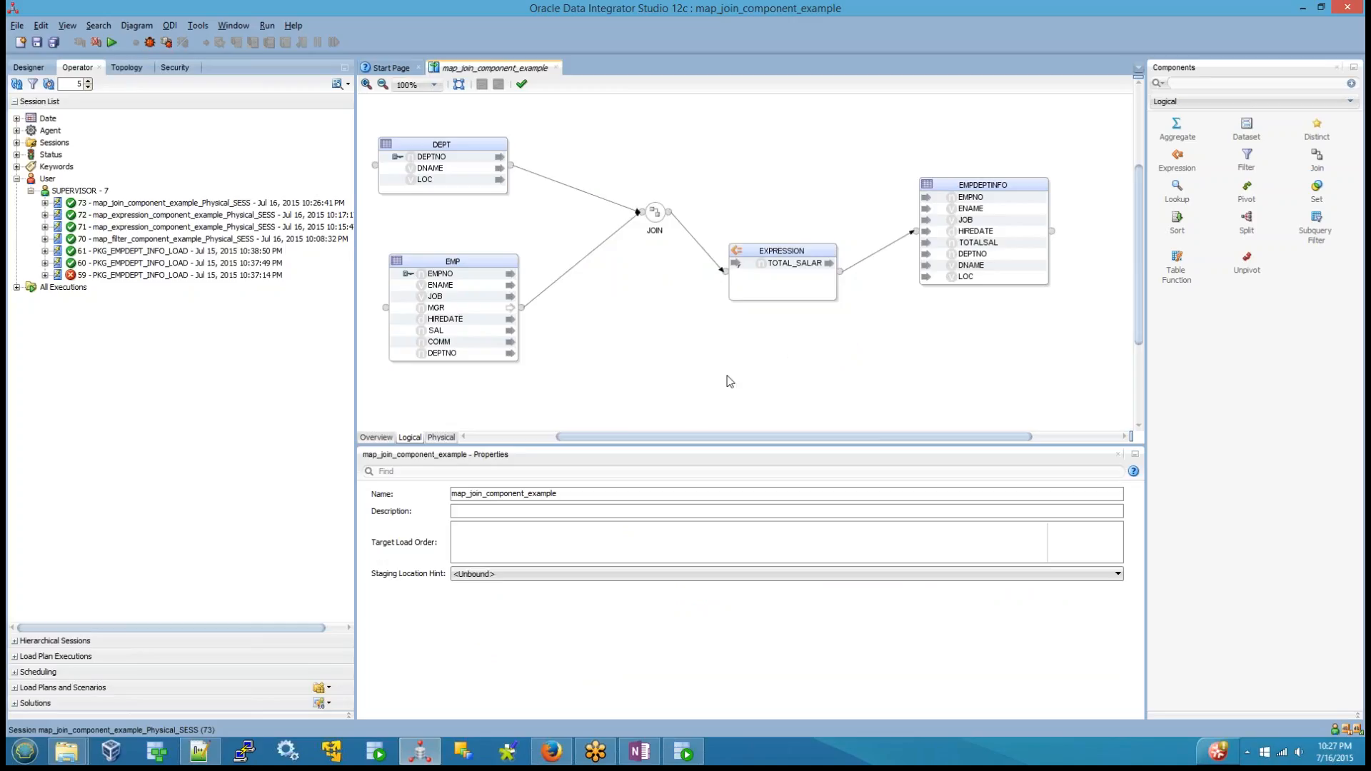
Move the EMPDEPTINFO datastore slightly right, close the map_join_component_example mapping with its changes saved, and return to Designer
drag(970, 192, 1003, 194)
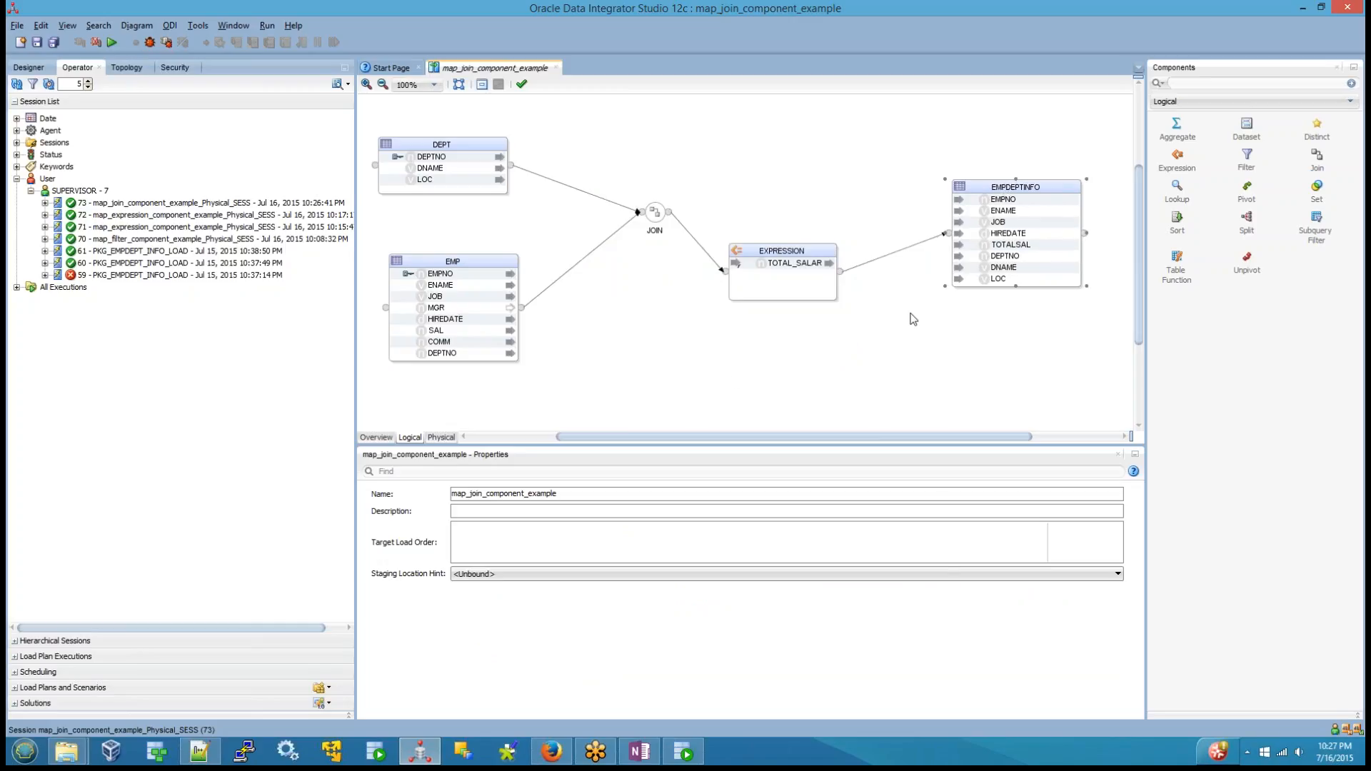
click(556, 67)
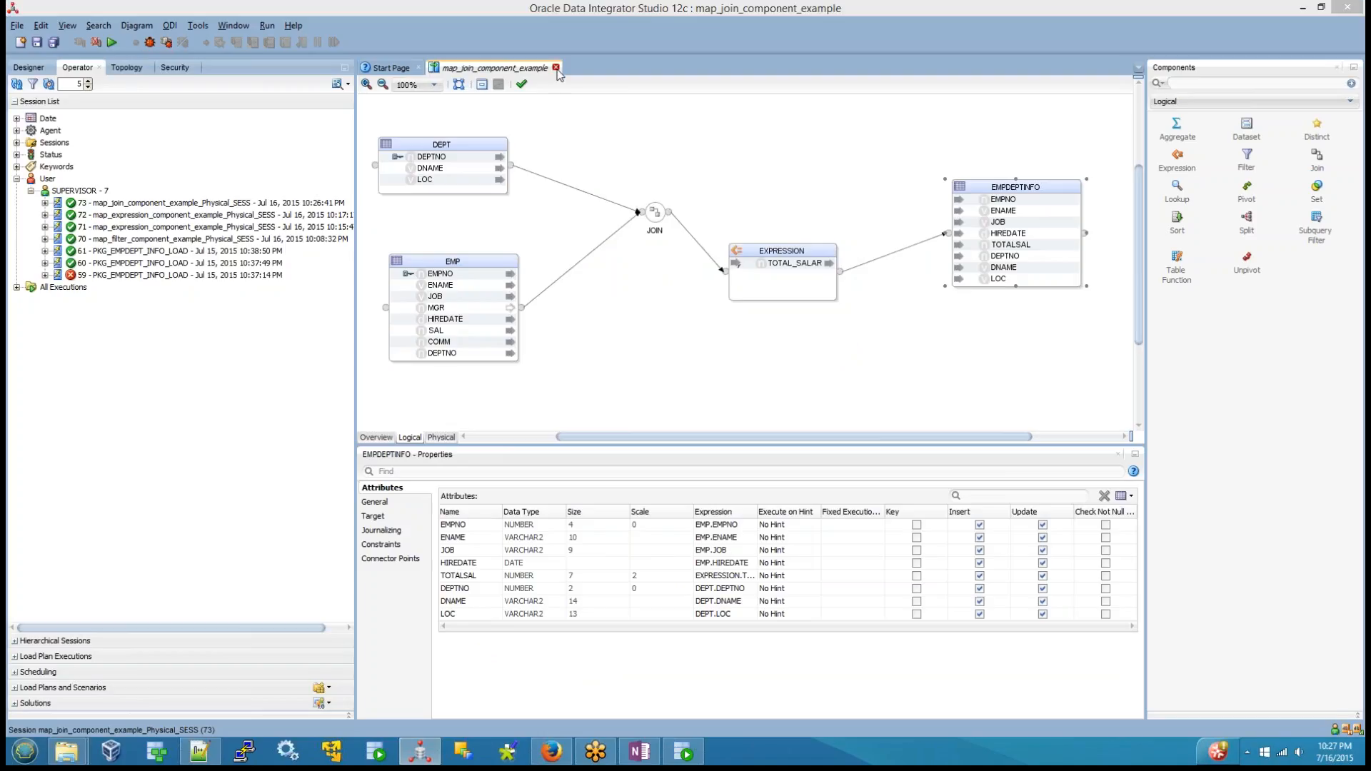
click(667, 400)
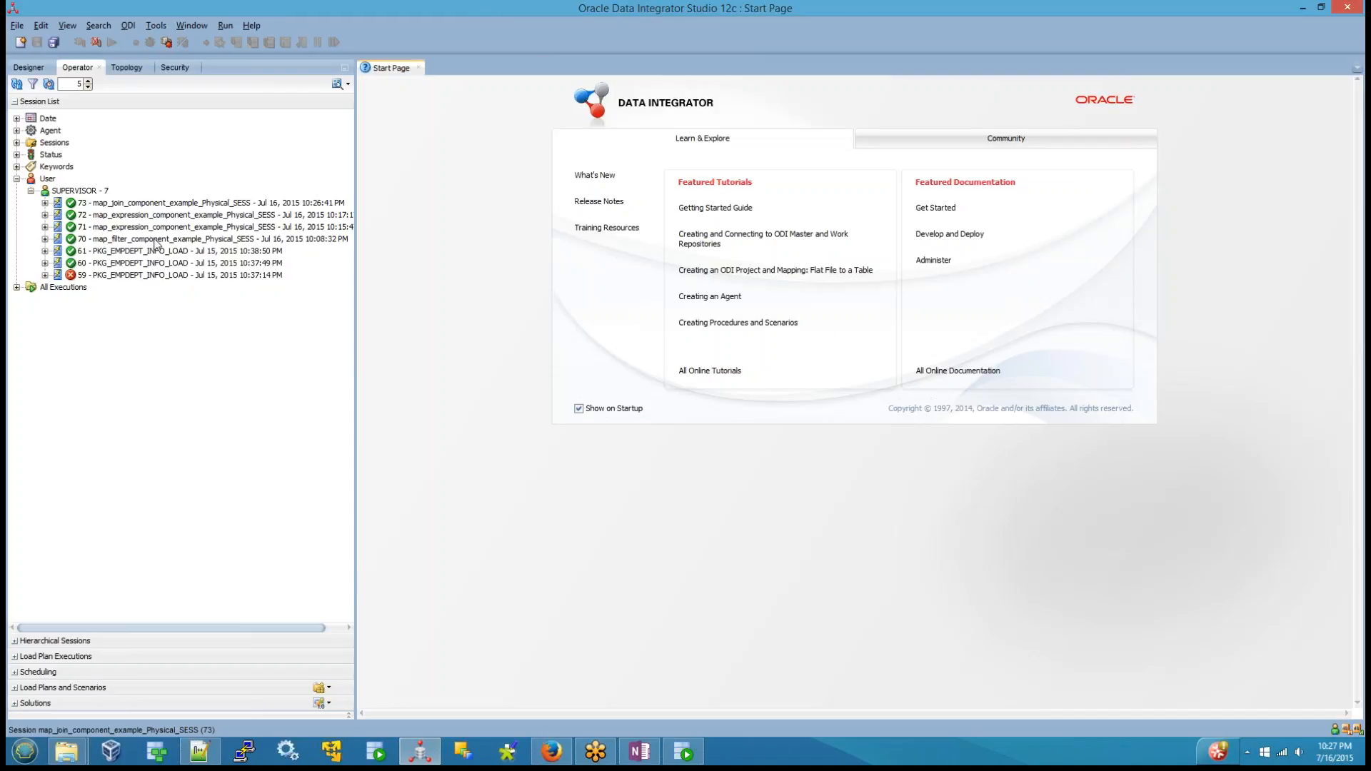
click(38, 70)
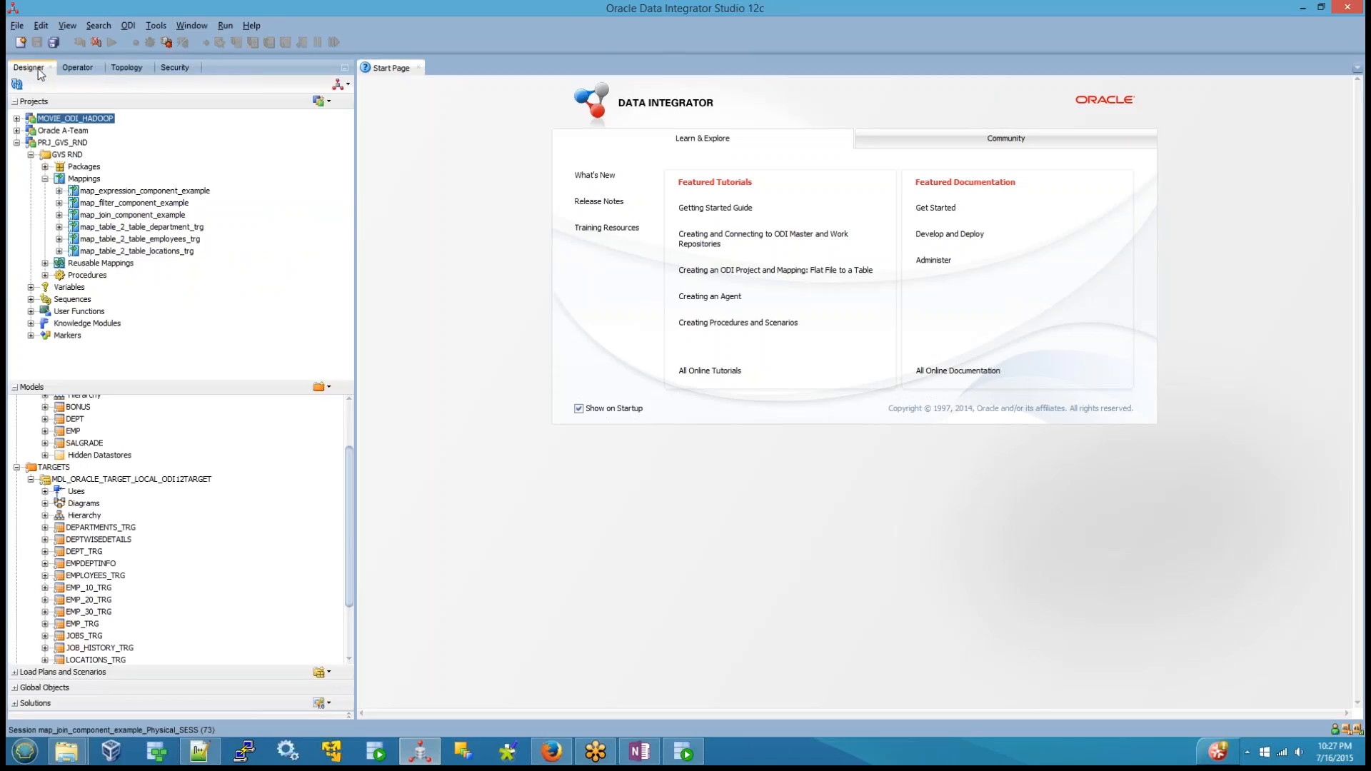
click(117, 193)
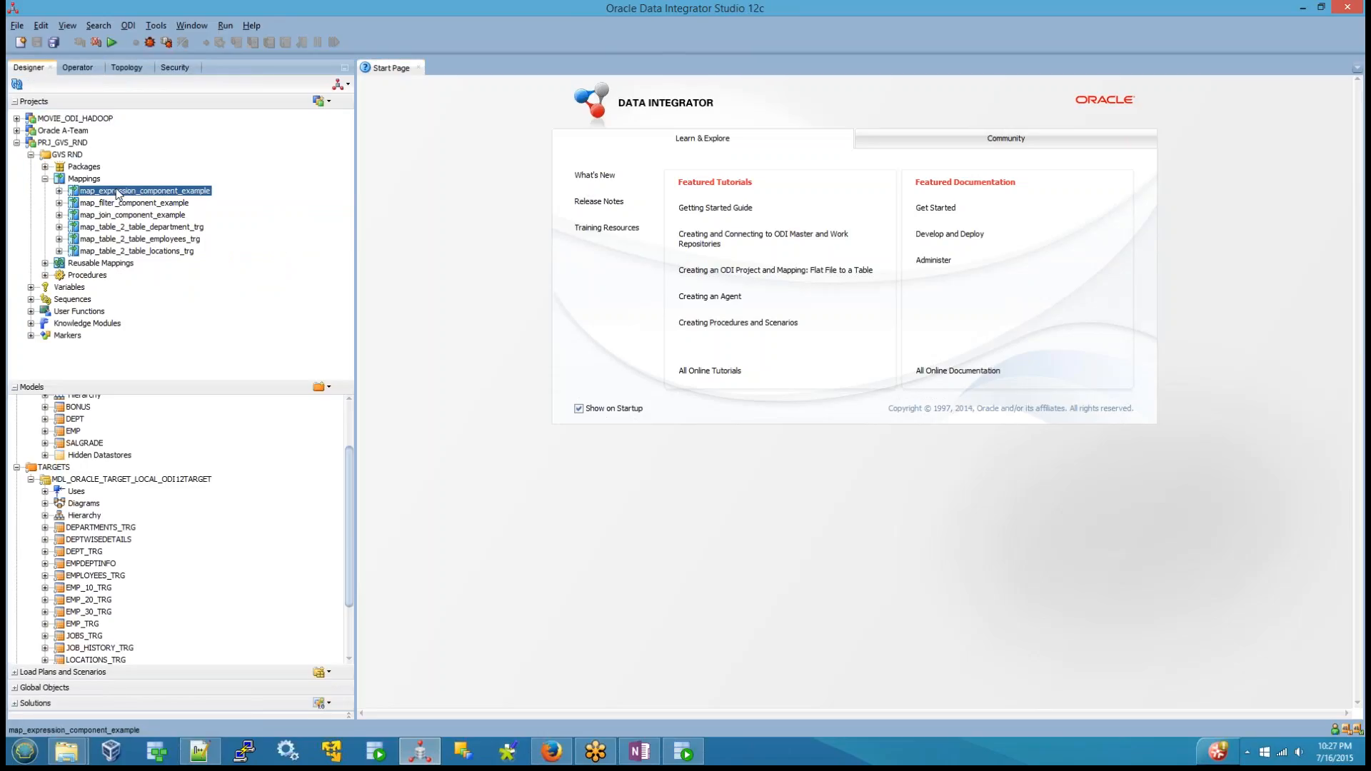
double_click(124, 194)
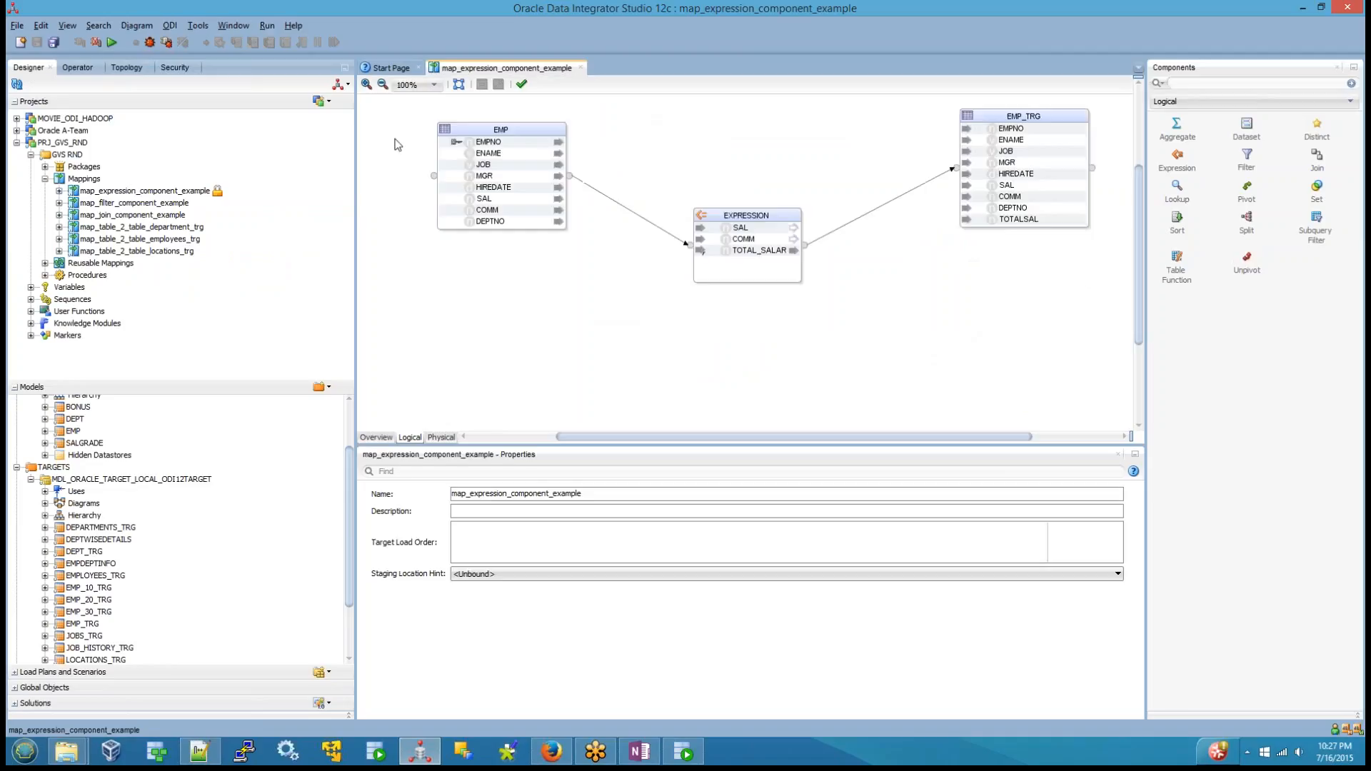
click(375, 437)
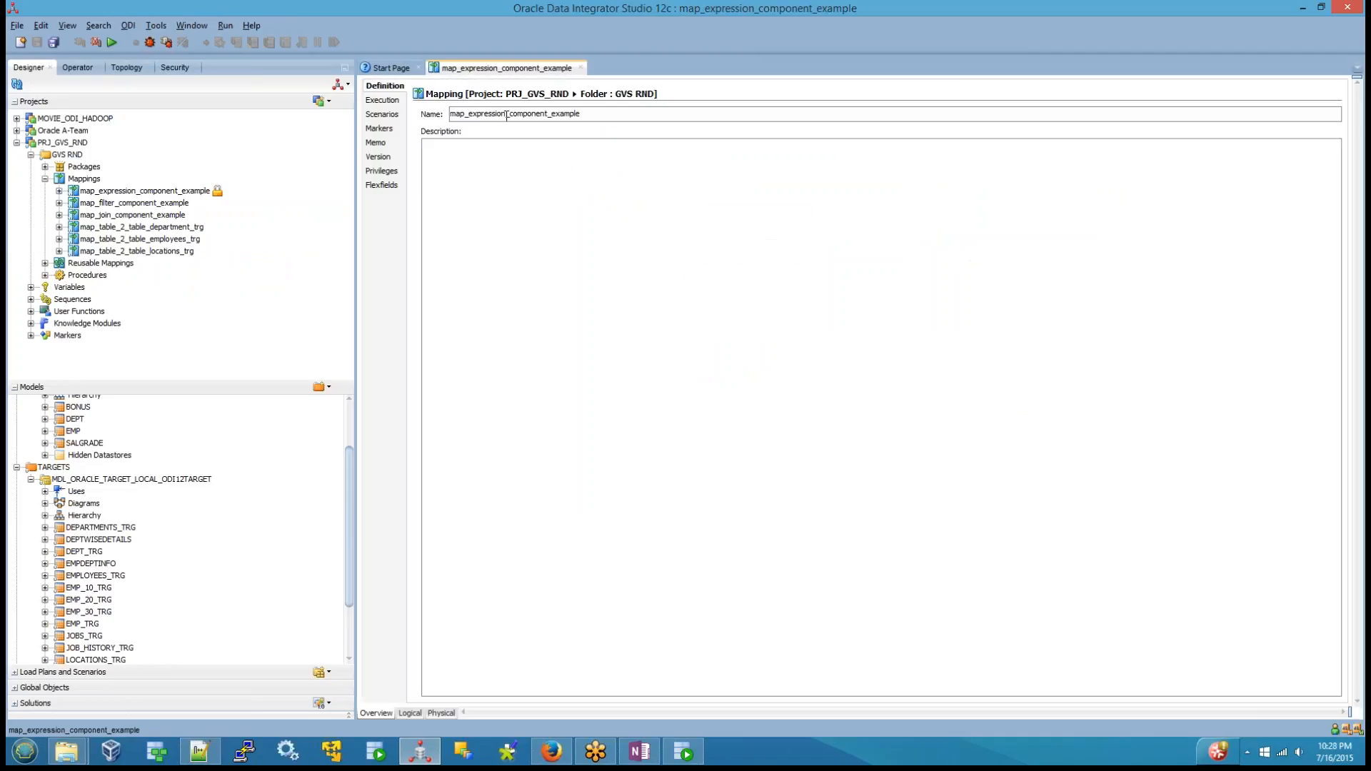
text(_sort)
click(409, 713)
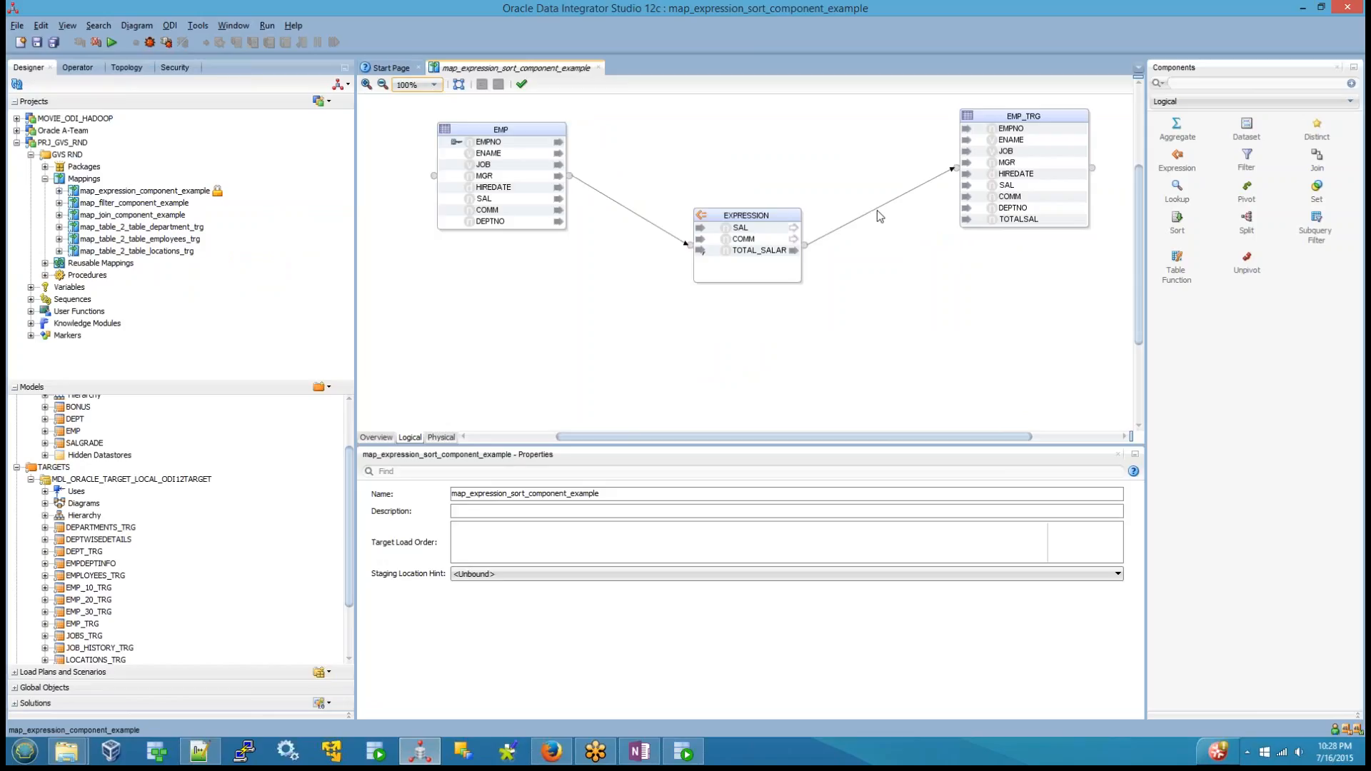
click(600, 68)
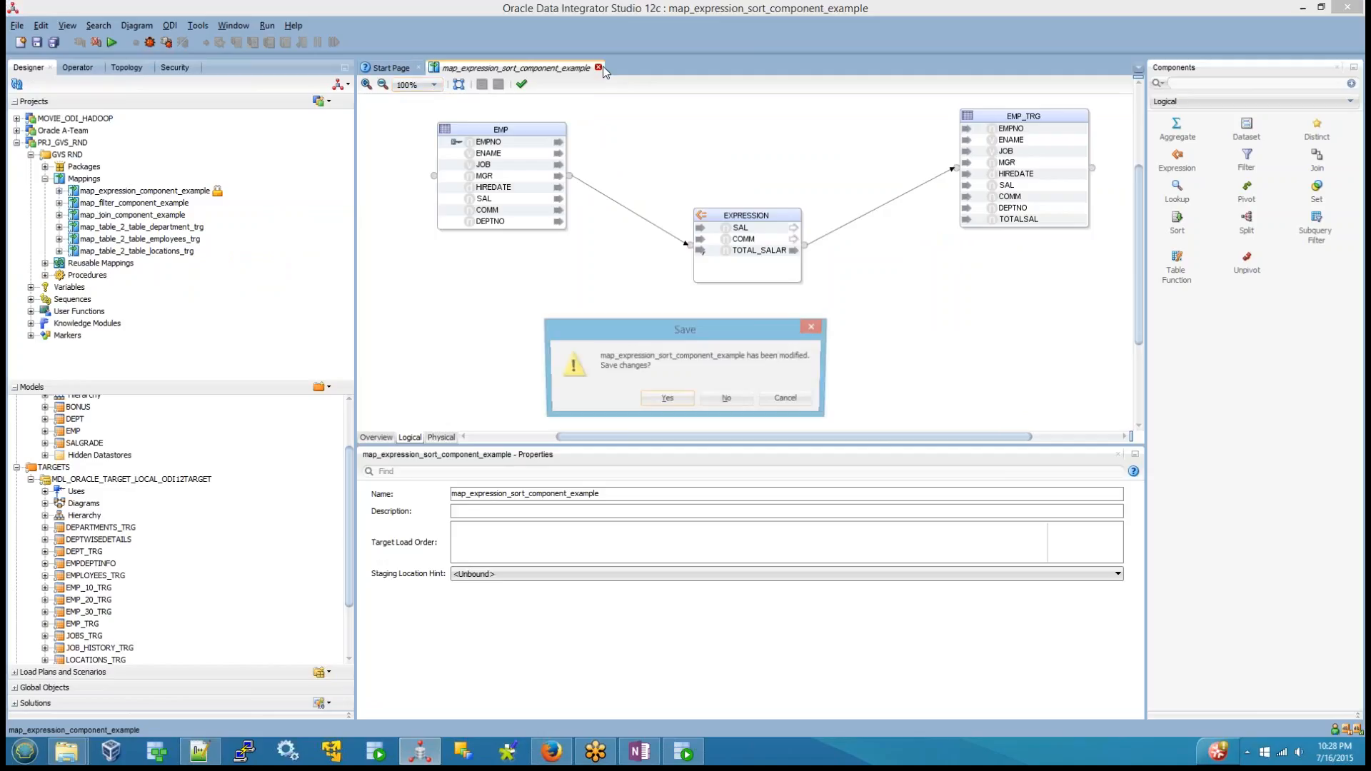
click(724, 402)
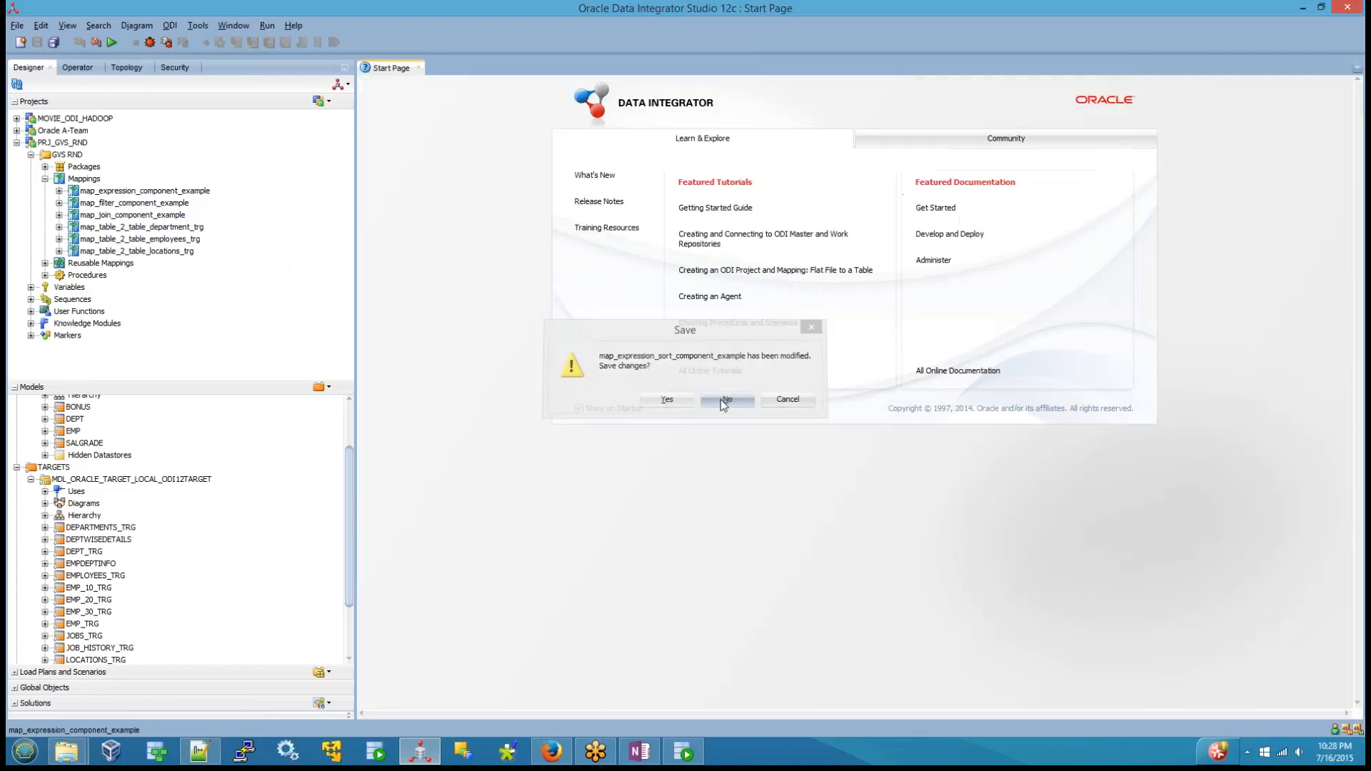
Open the map_join_component_example mapping, rename it map_join_sort_component_example, and return to its logical diagram
double_click(158, 216)
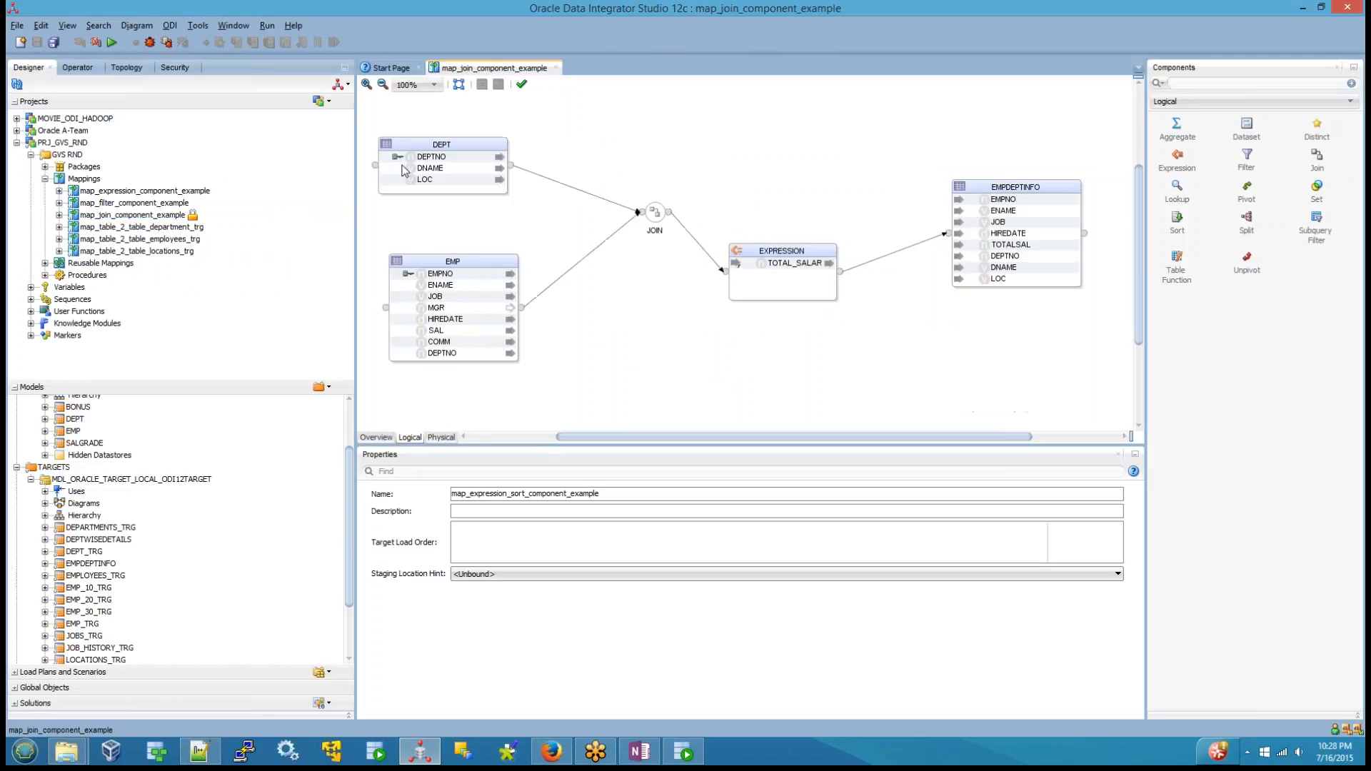
click(376, 437)
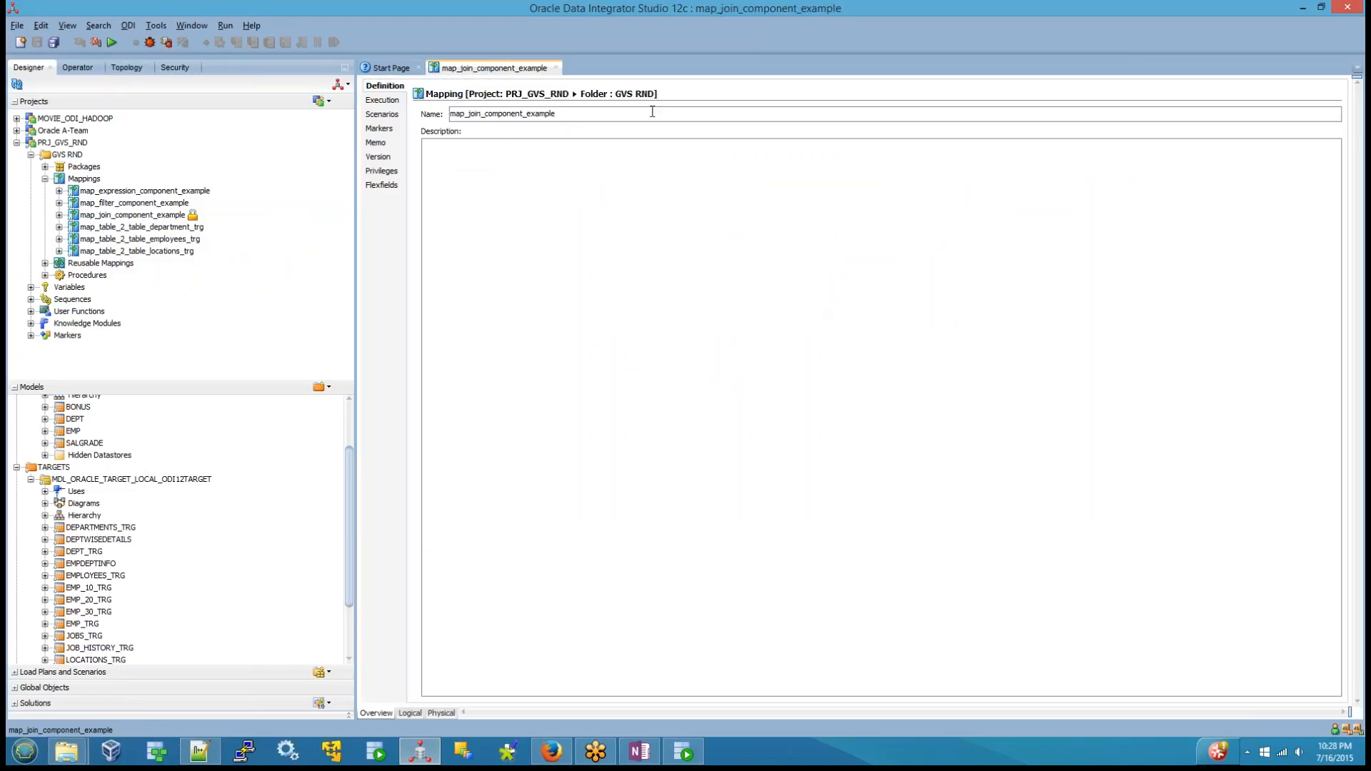
text(_sort)
click(405, 714)
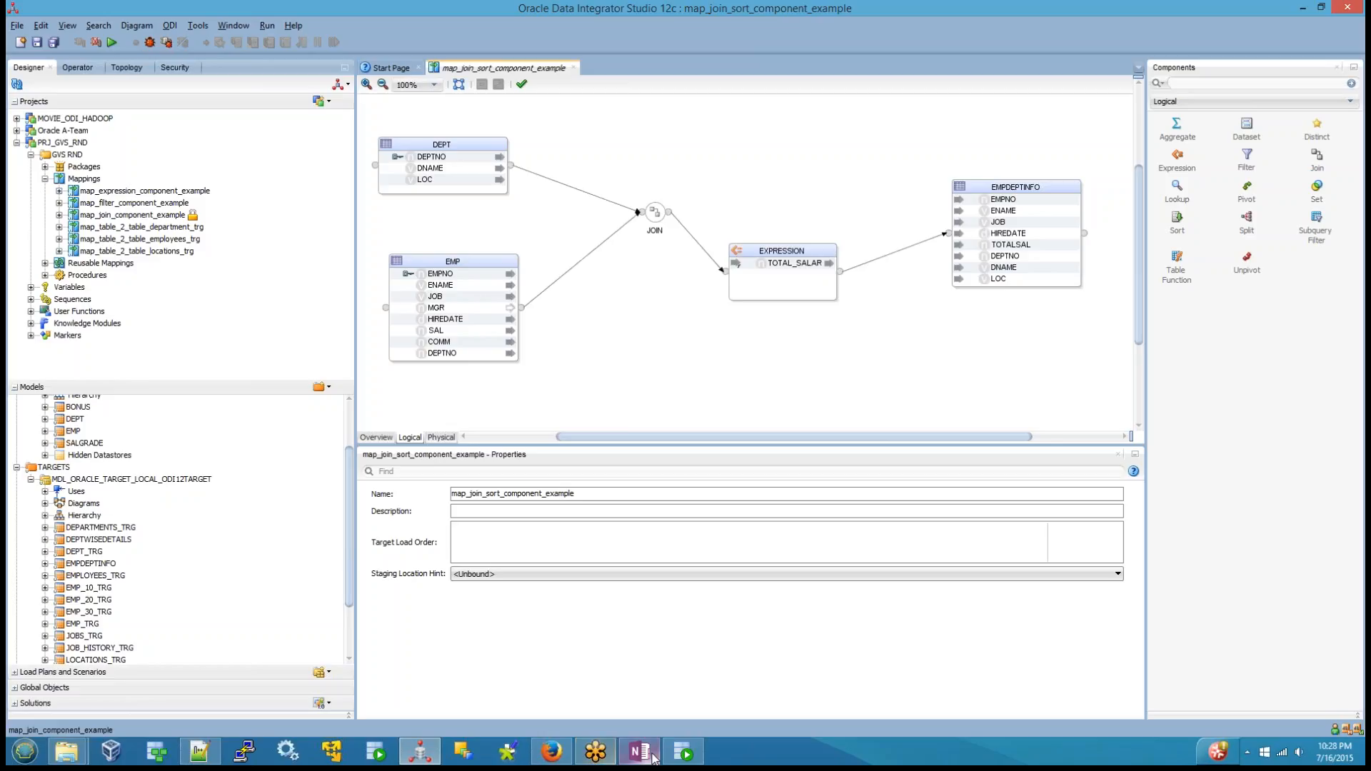
Switch to SQL Developer and truncate the EMPDEPTINFO table in the odi12target connection
click(684, 751)
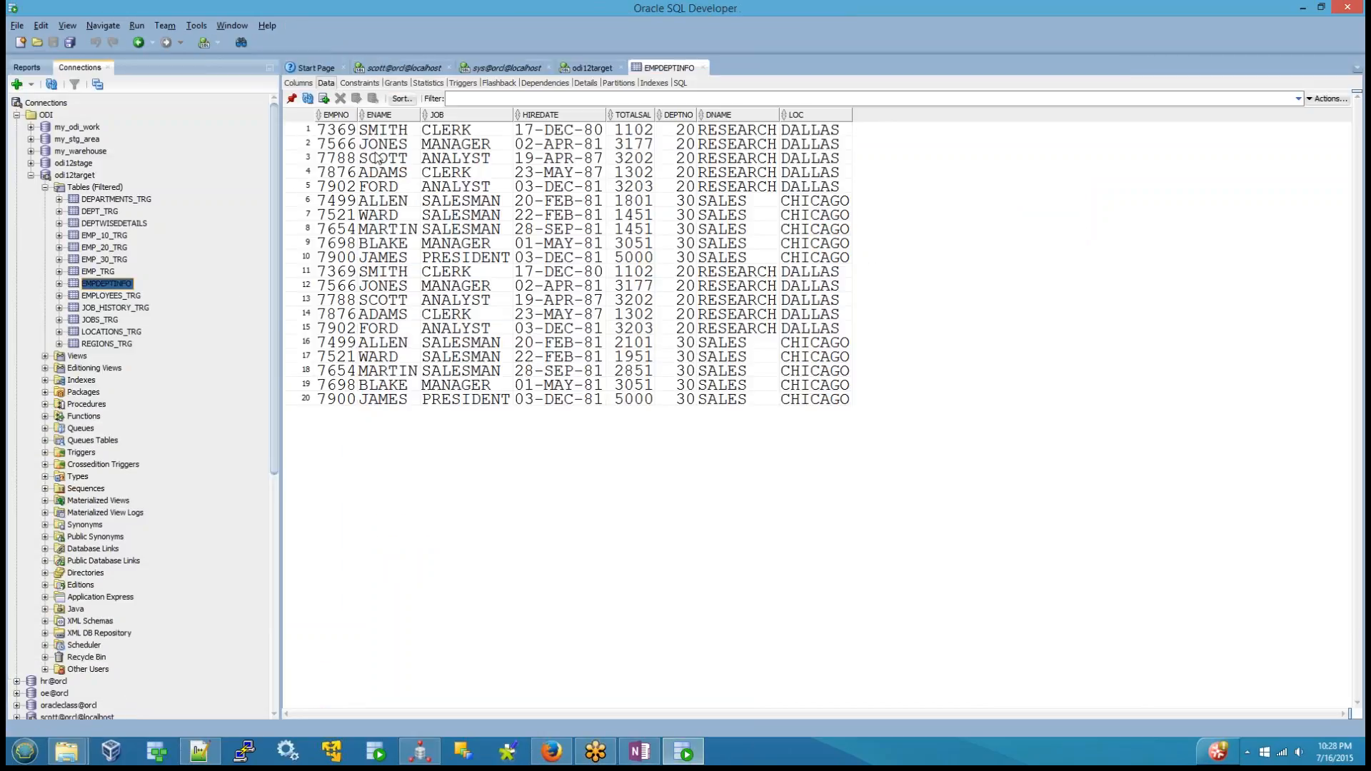
right_click(129, 286)
mouse_move(175, 360)
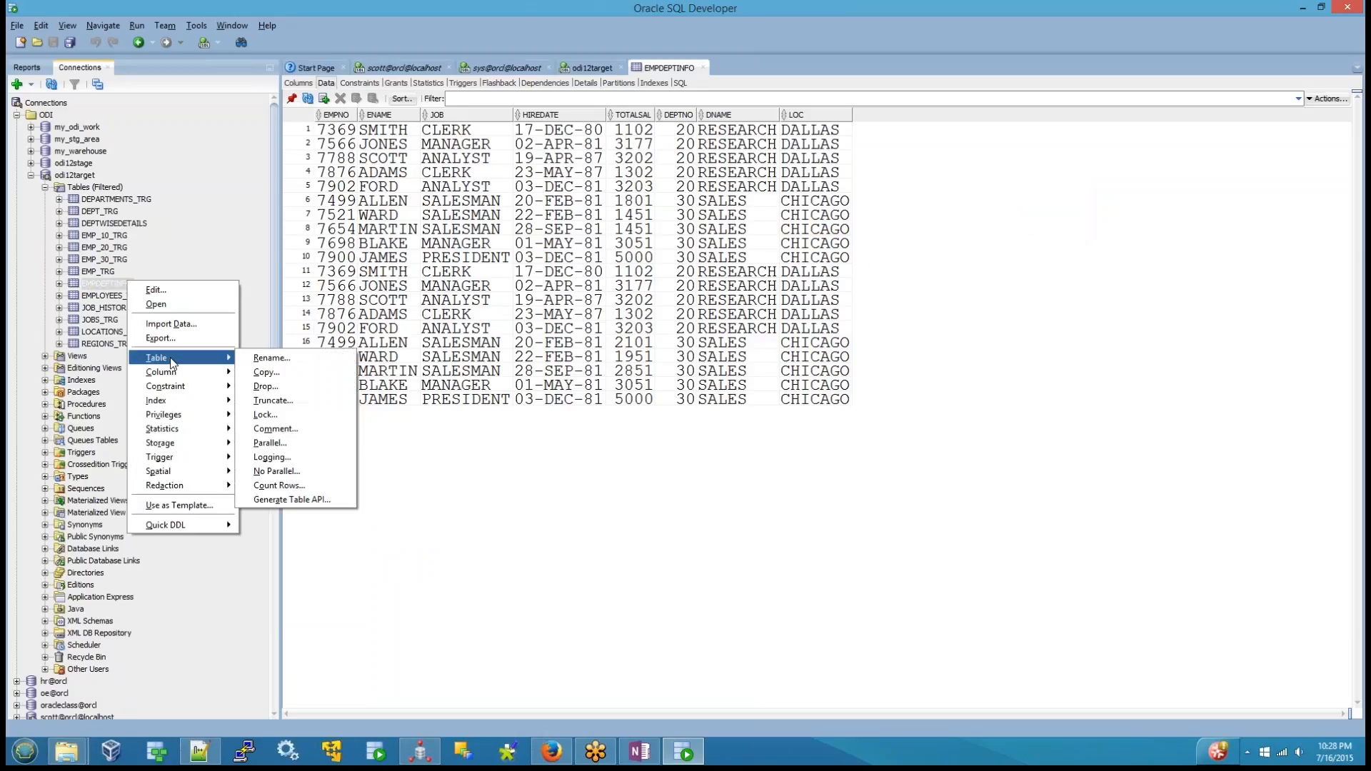
click(284, 401)
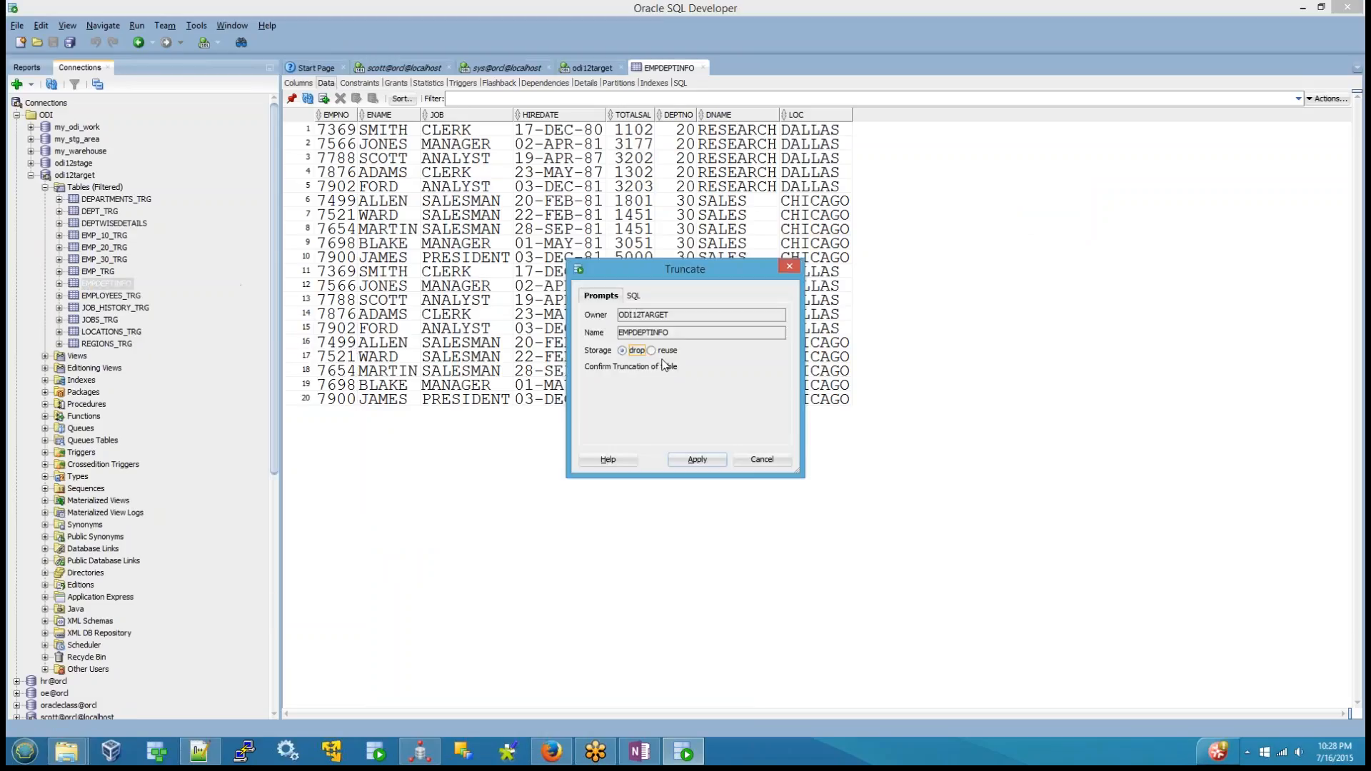
click(699, 461)
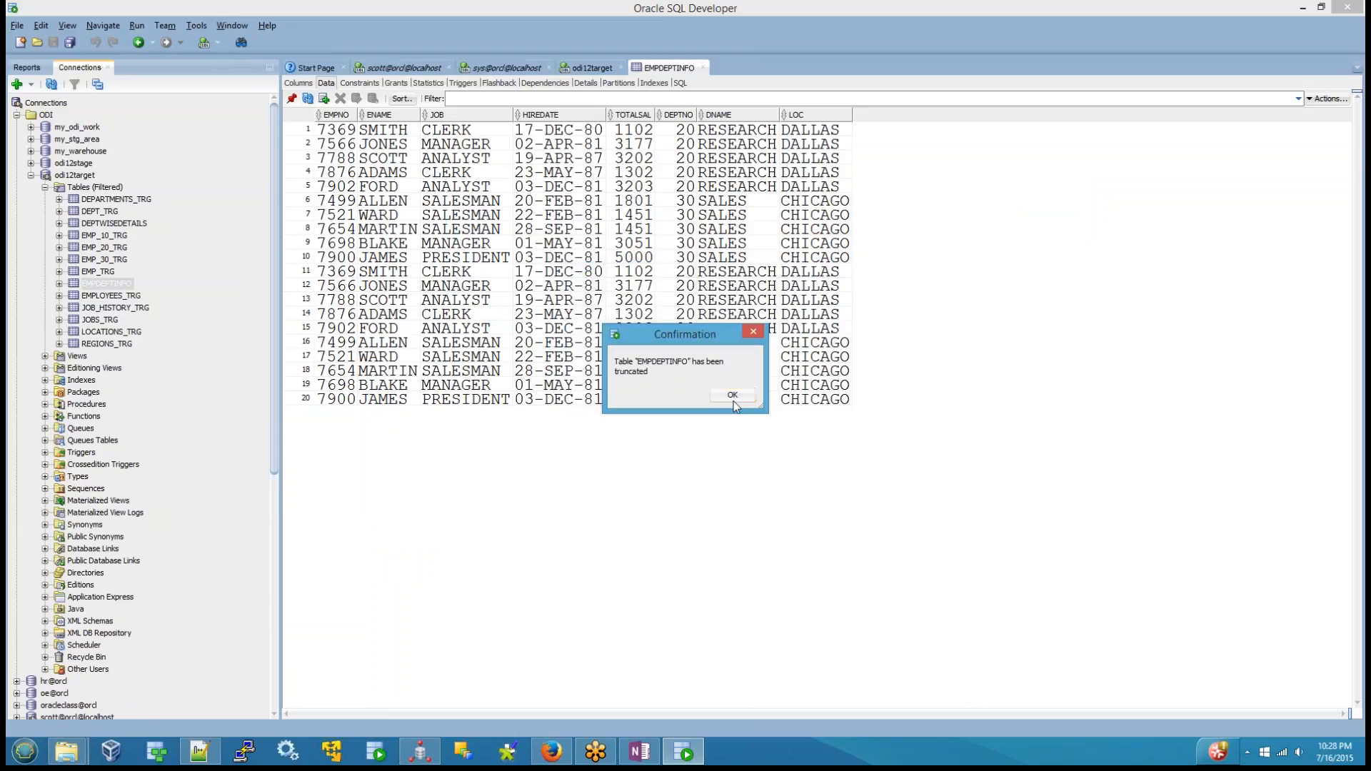
click(732, 395)
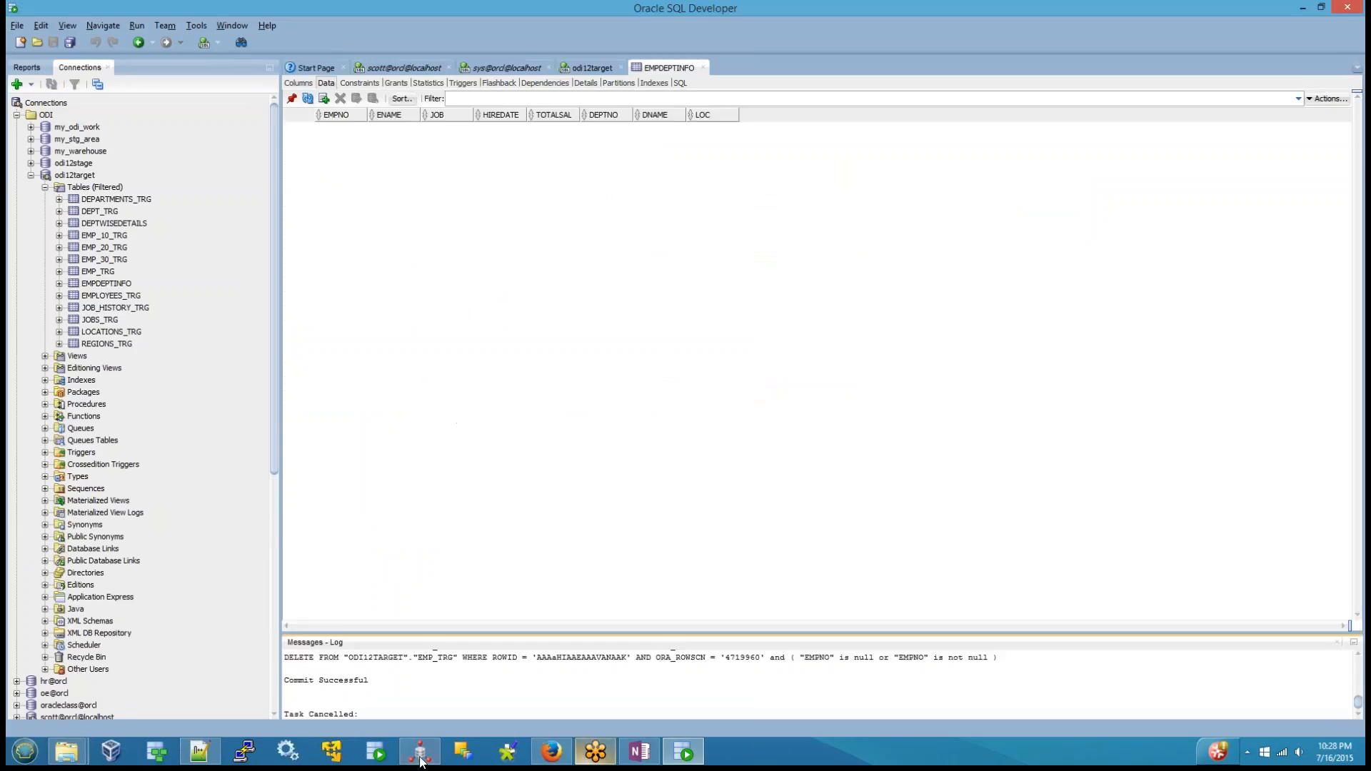
Switch back to Oracle Data Integrator, add a Sort component, and delete the EXPRESSION to EMPDEPTINFO connection without preserving downstream expressions
click(422, 761)
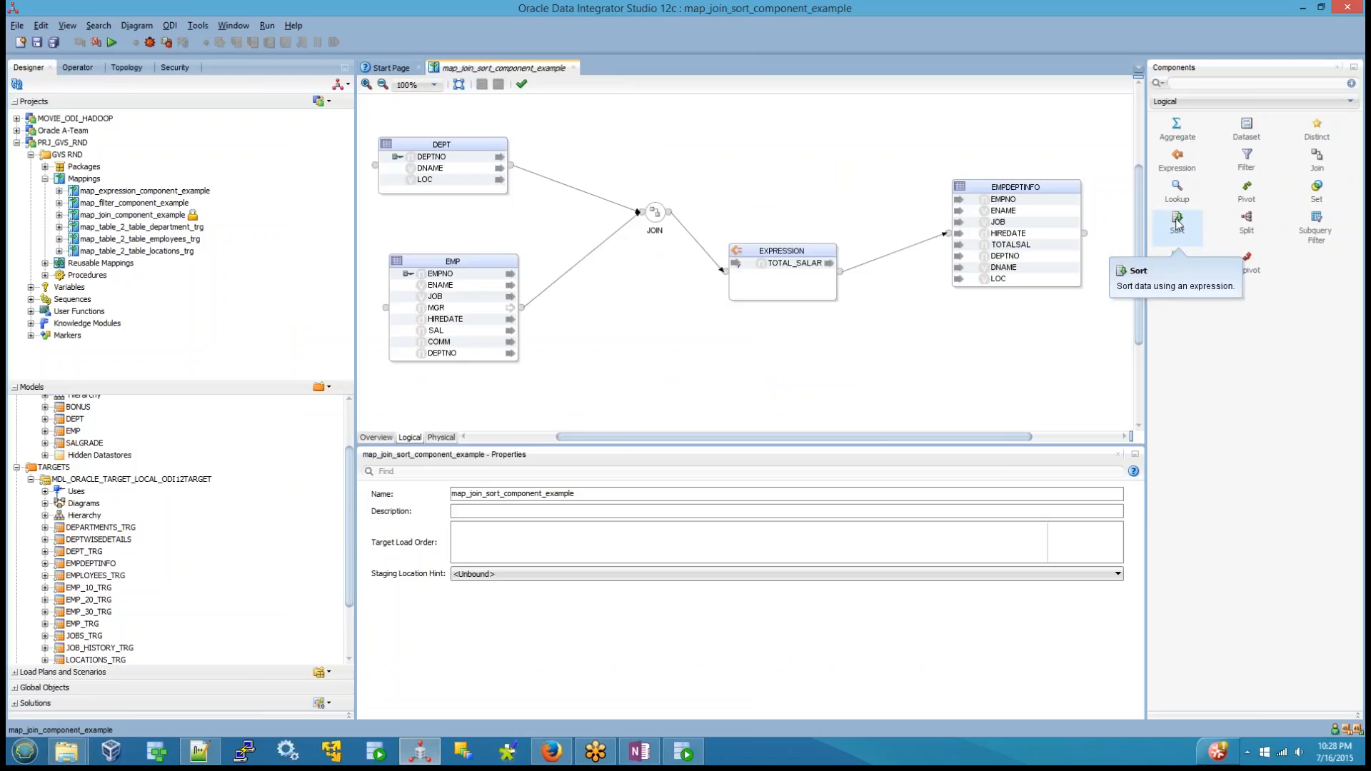
drag(1178, 224, 877, 148)
click(893, 277)
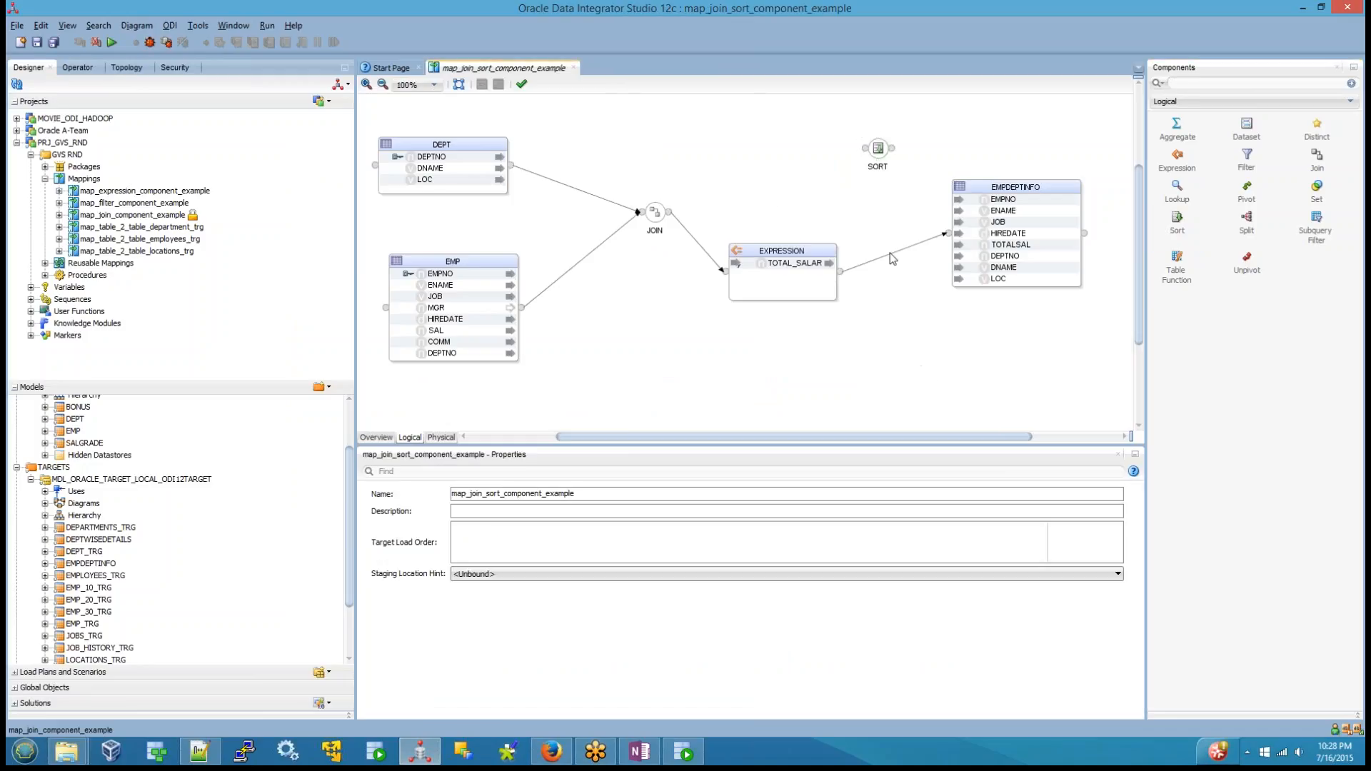
key(Delete)
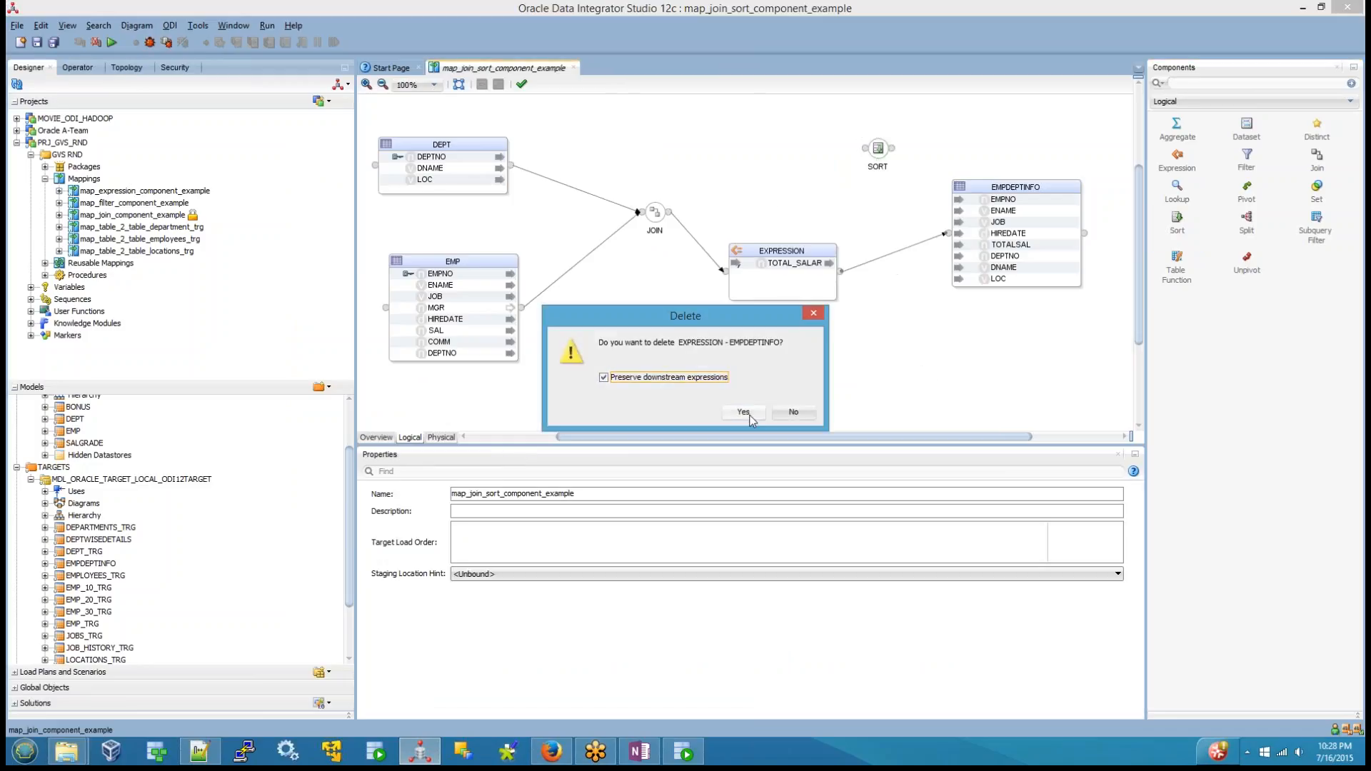
click(793, 412)
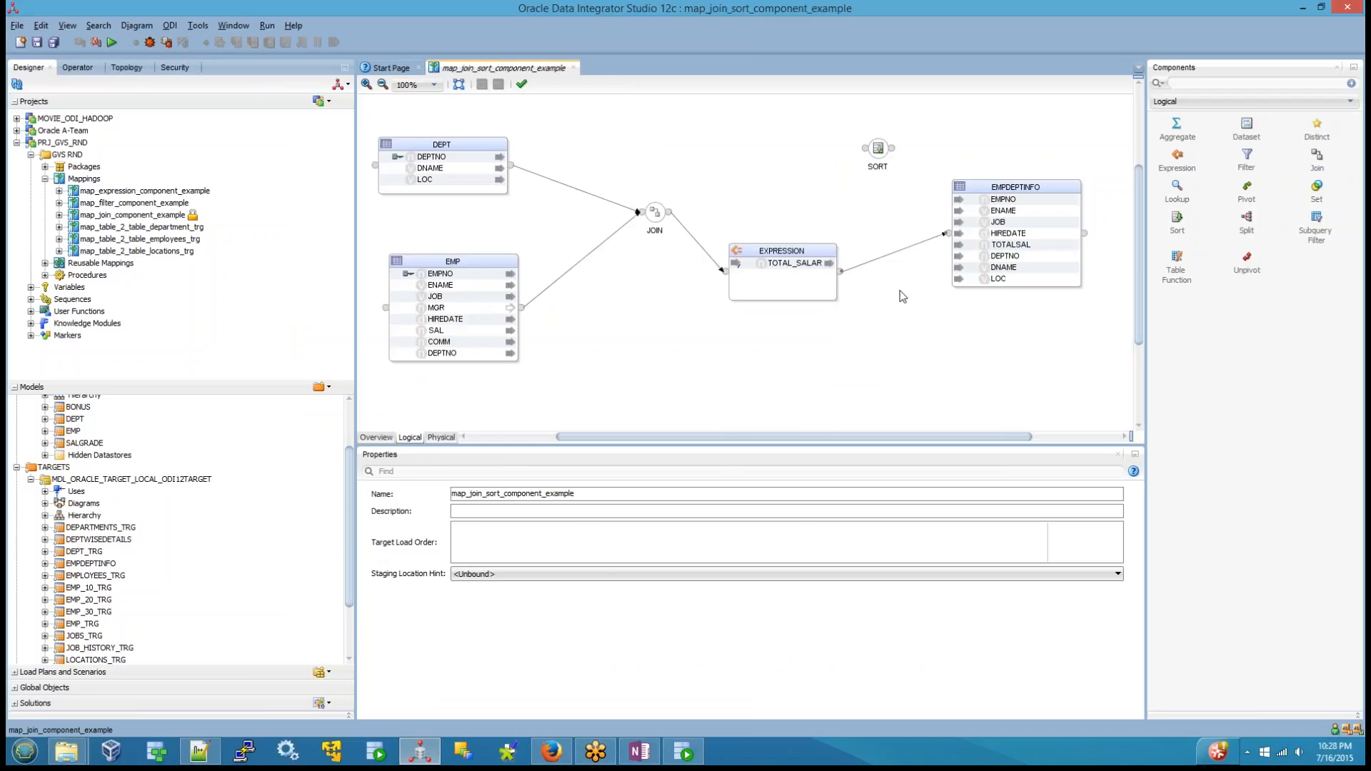
key(Delete)
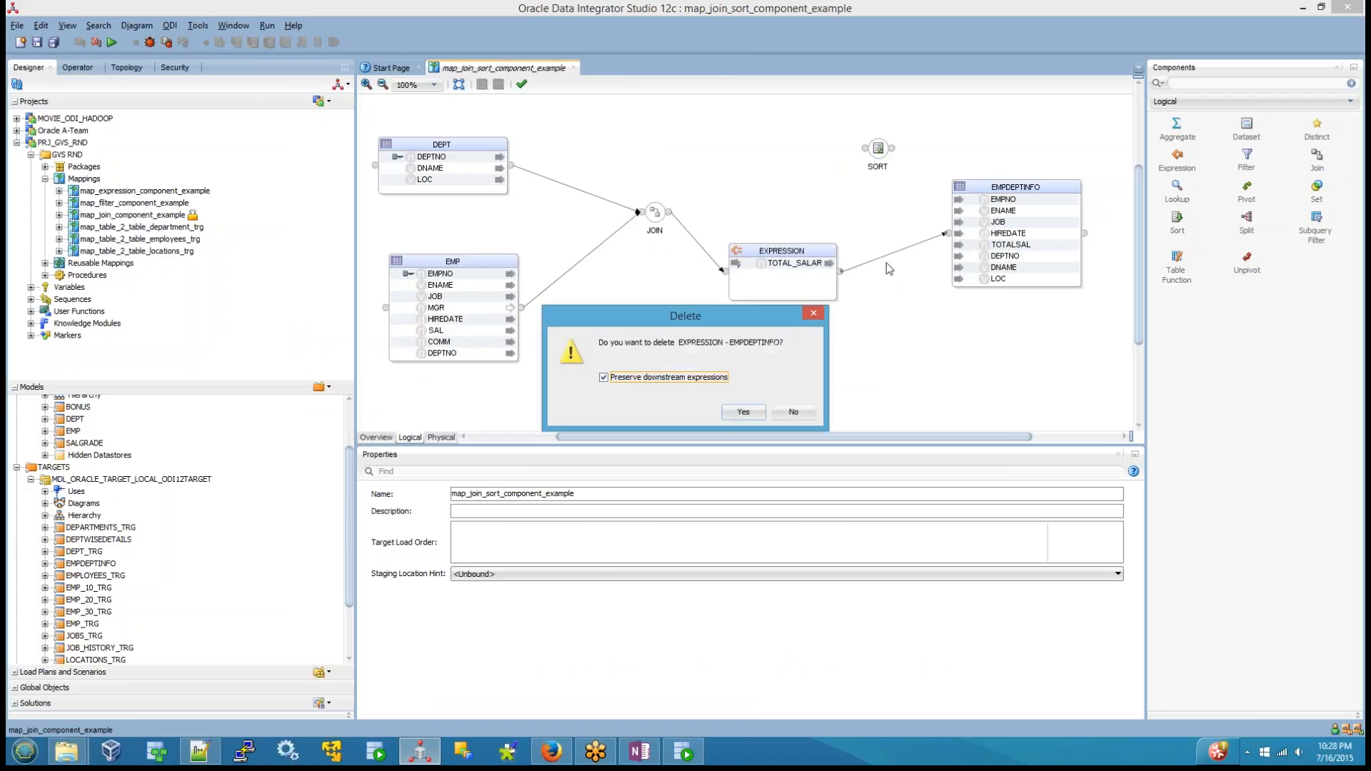
click(743, 412)
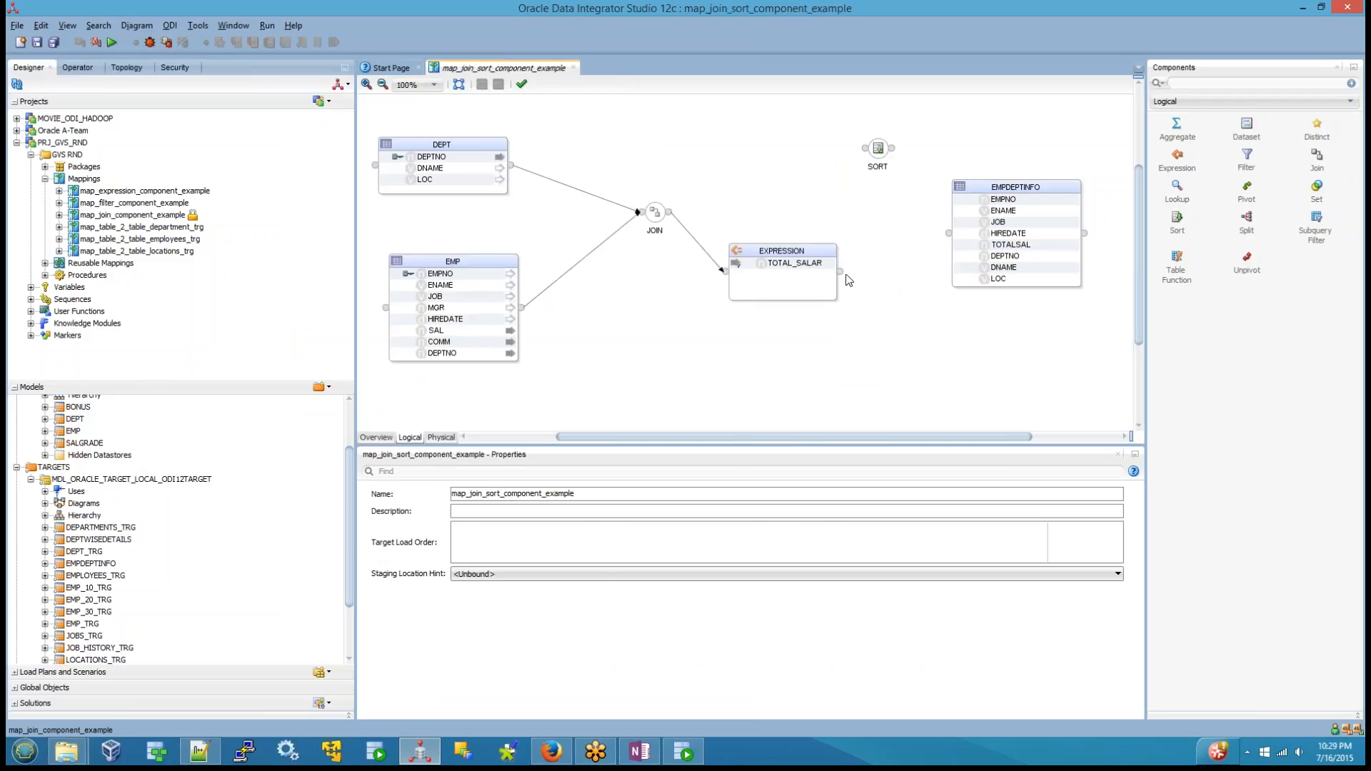
Connect the EXPRESSION component's output to the SORT component and set its sorter condition to EMP.ENAME
drag(841, 278, 868, 151)
click(880, 157)
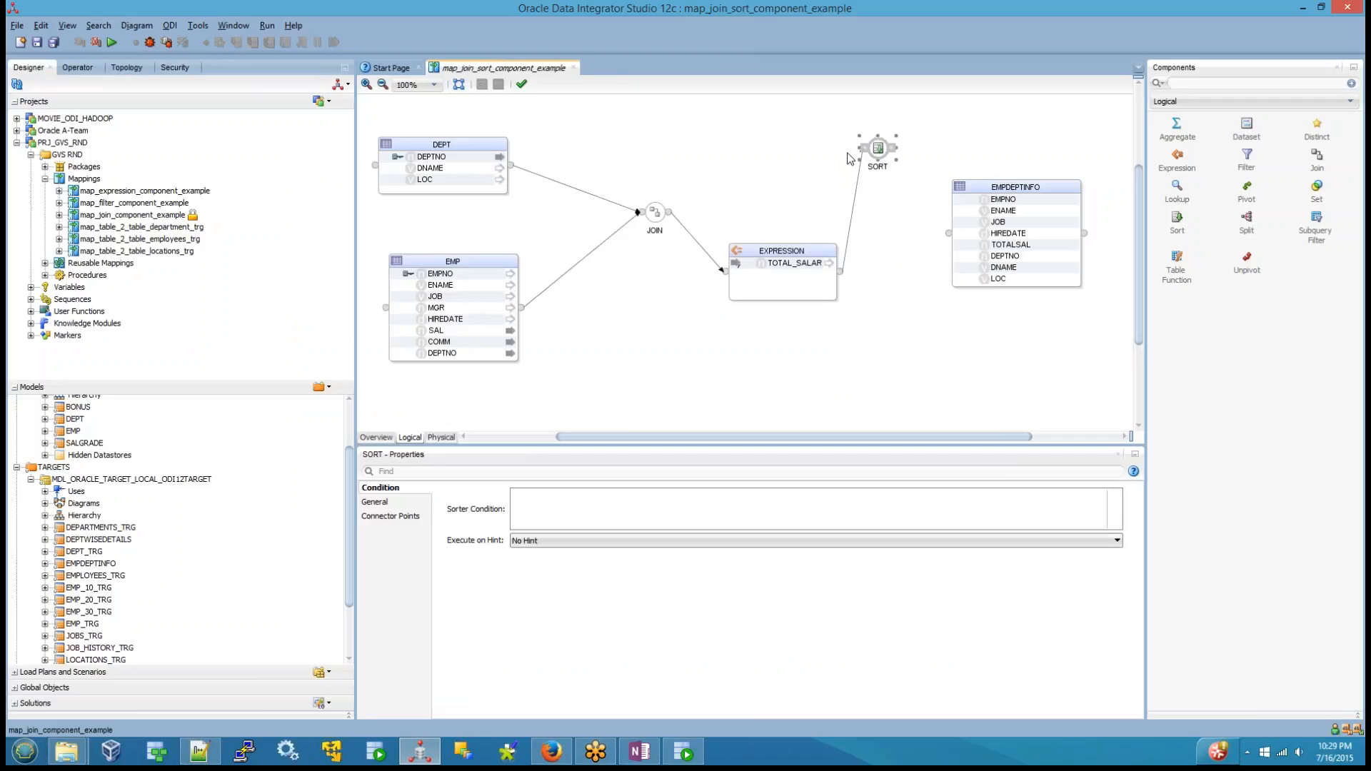
click(596, 514)
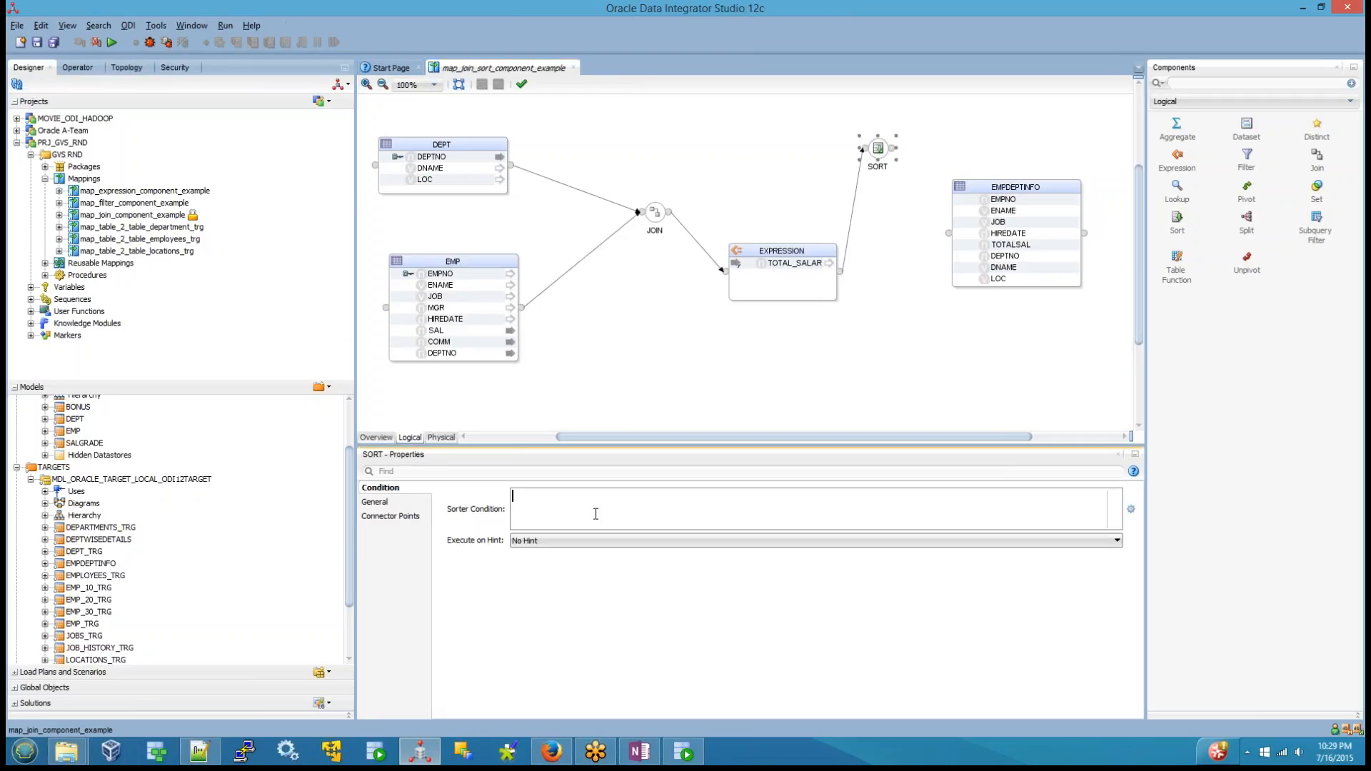
click(1130, 510)
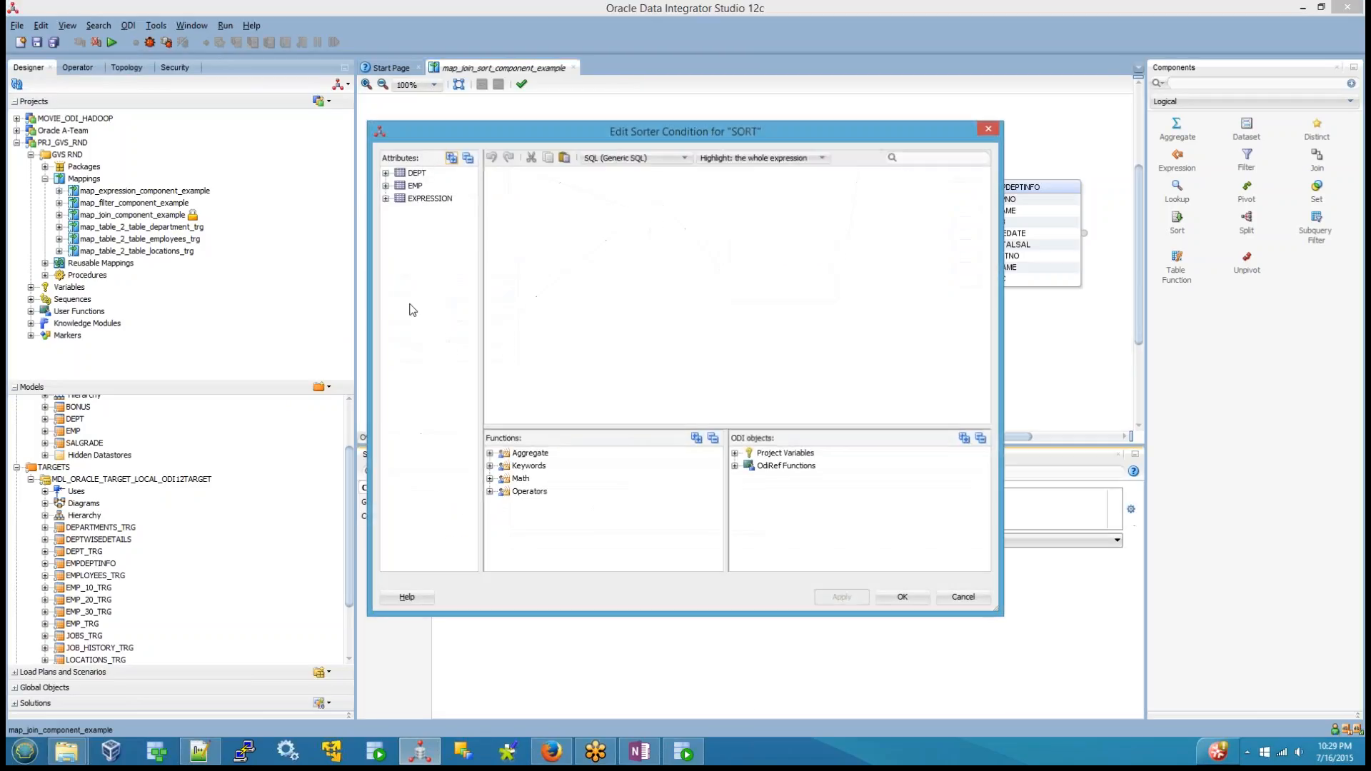
click(386, 186)
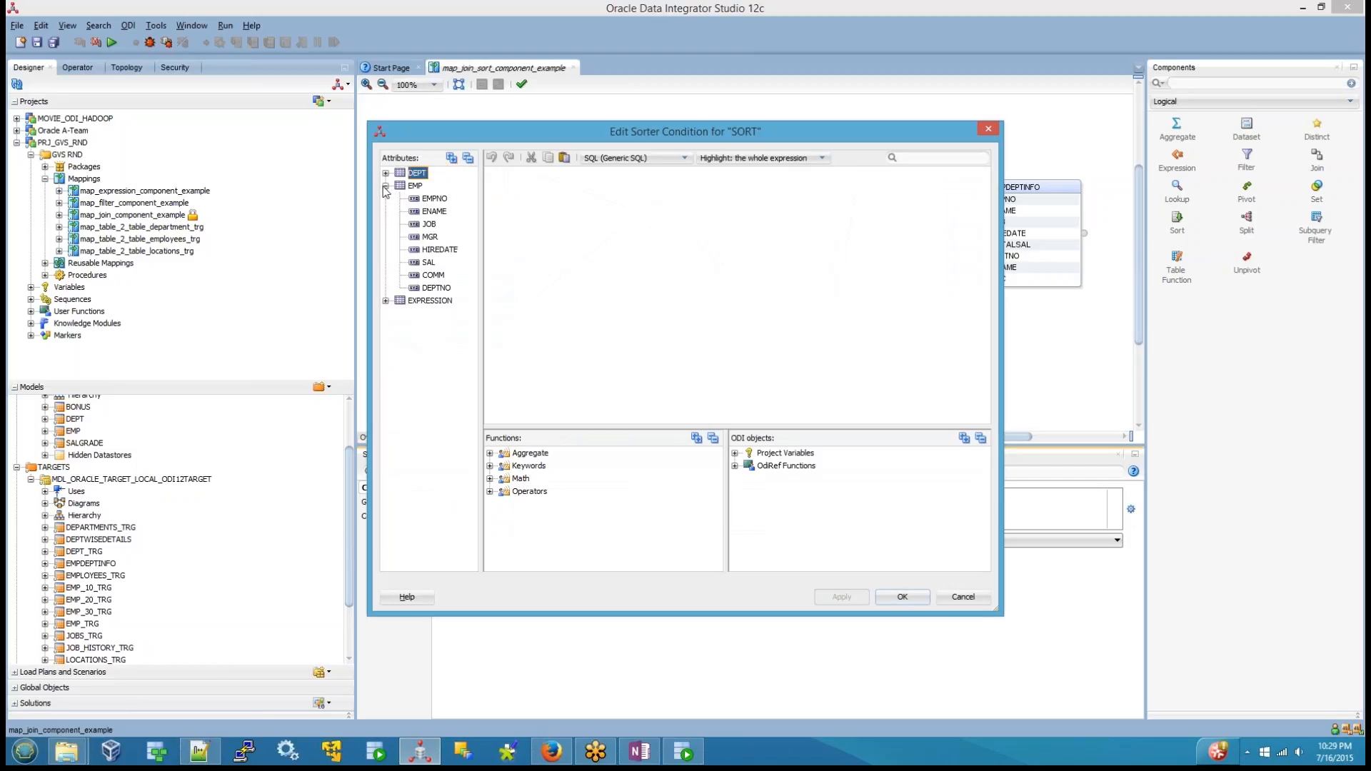
double_click(433, 212)
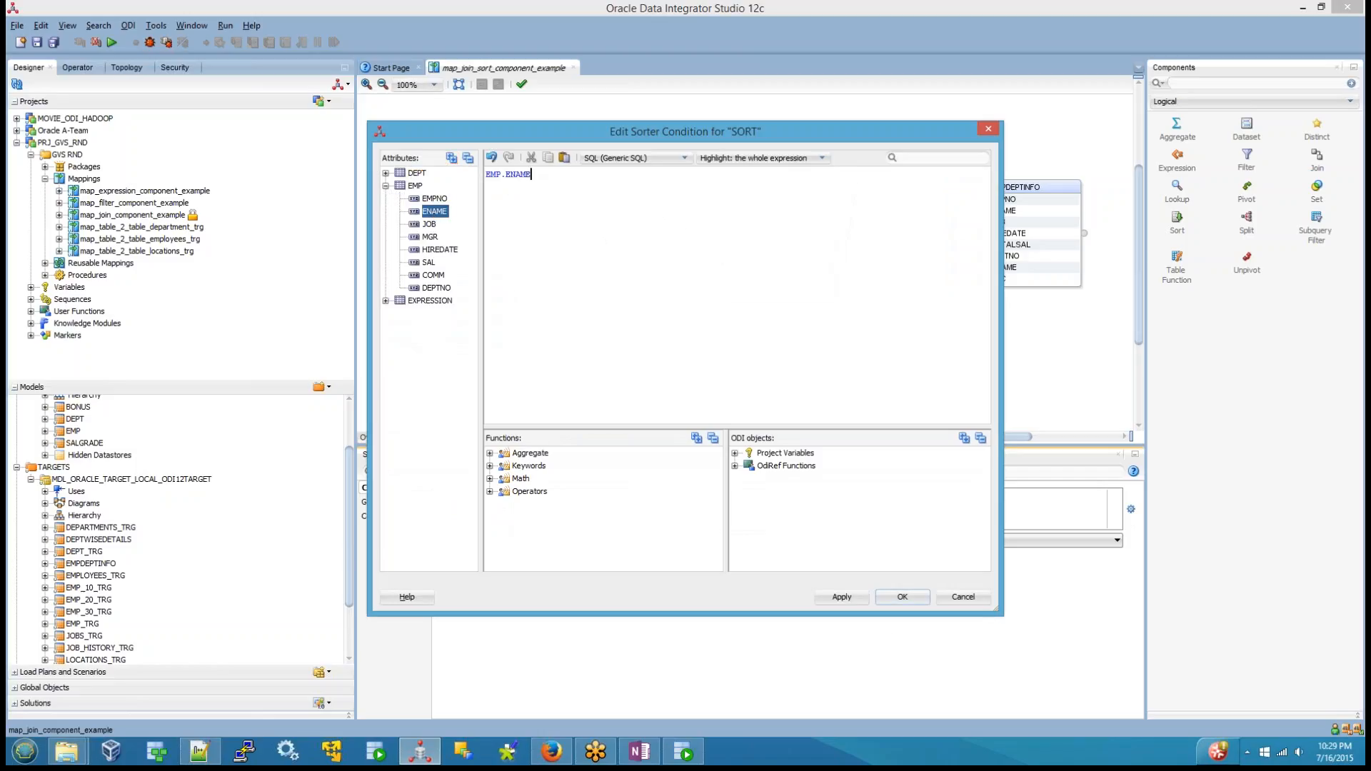
click(894, 602)
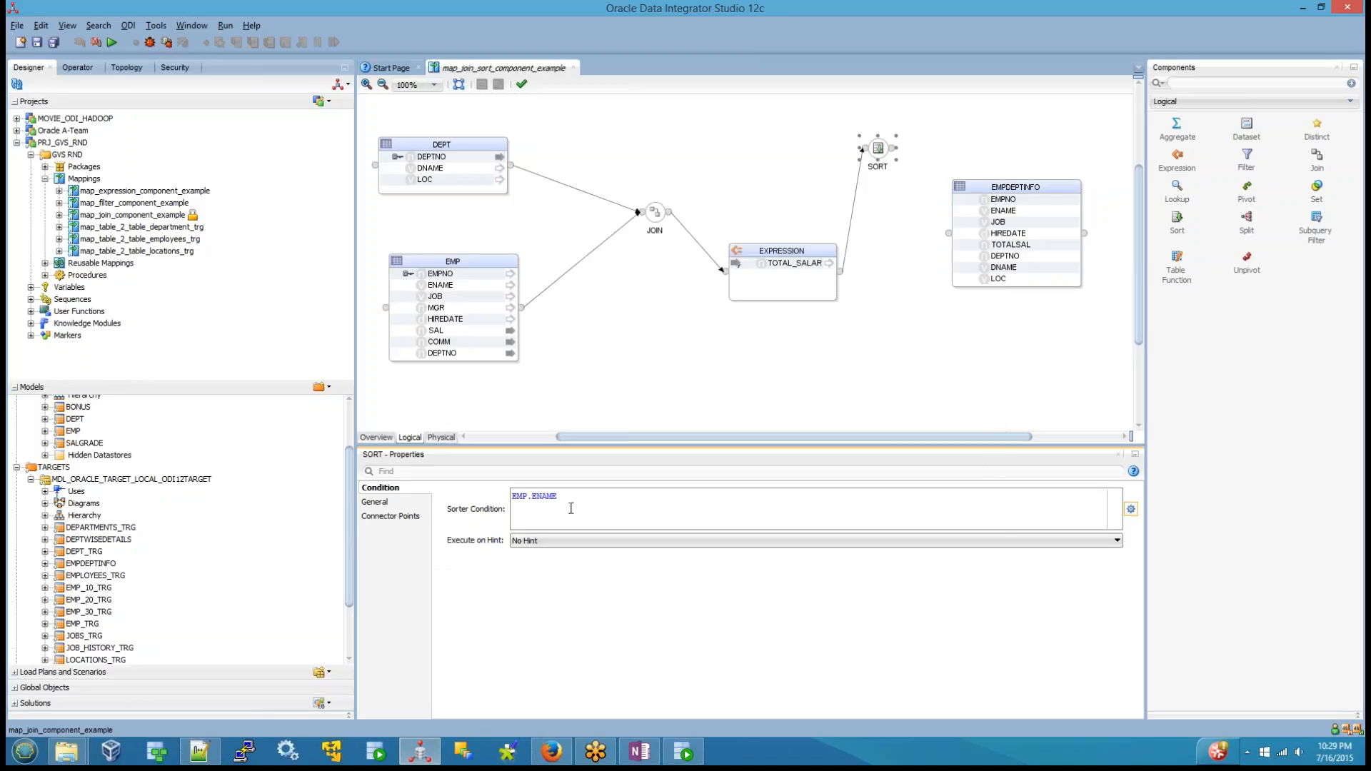
Connect the SORT component to the EMPDEPTINFO target and accept the automatic attribute matching
click(898, 155)
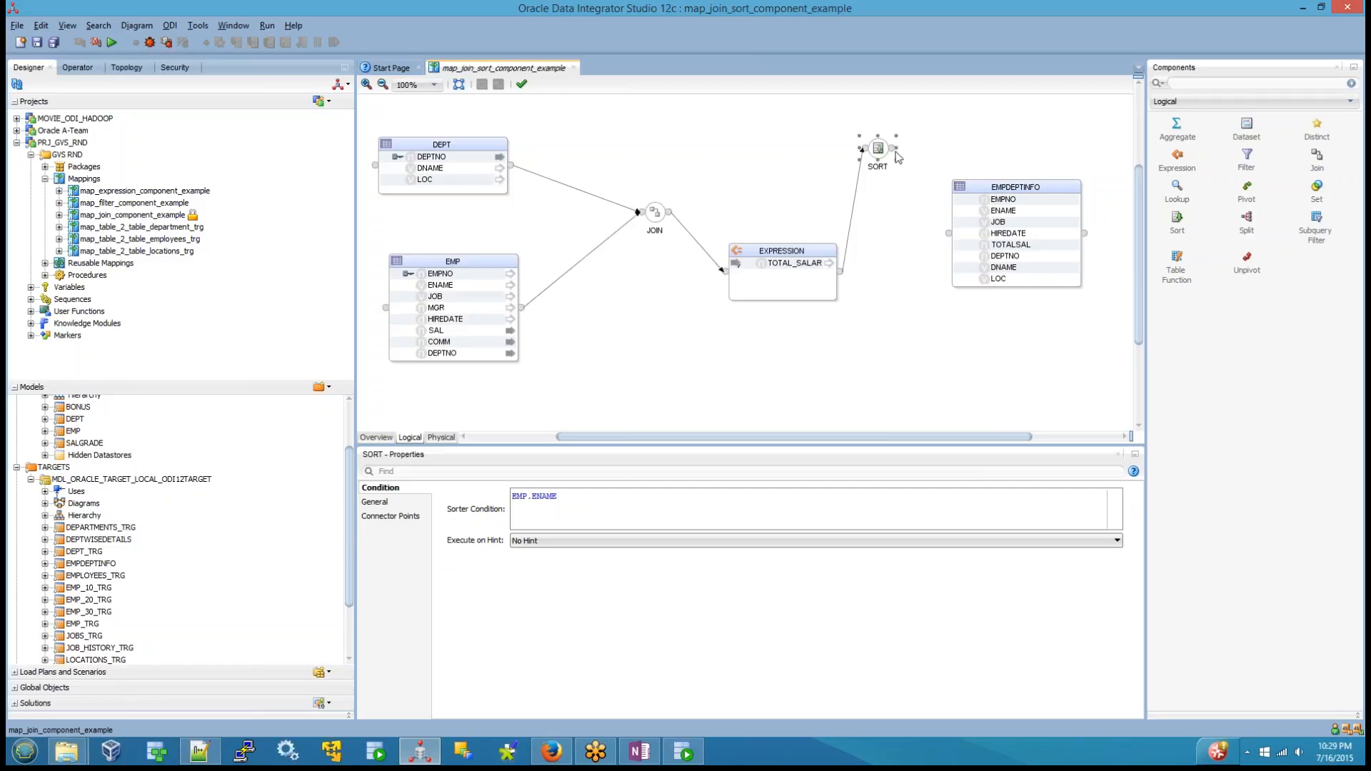
drag(894, 149, 946, 233)
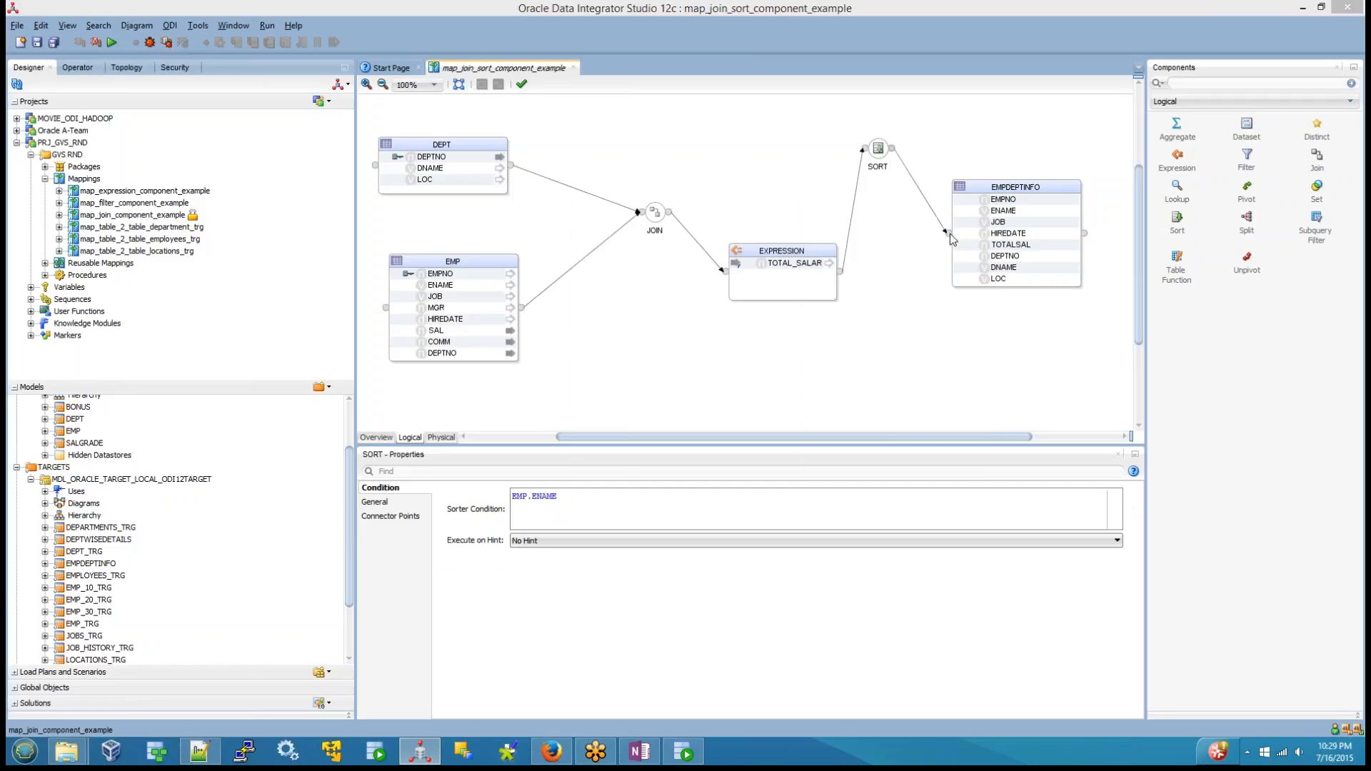
click(692, 522)
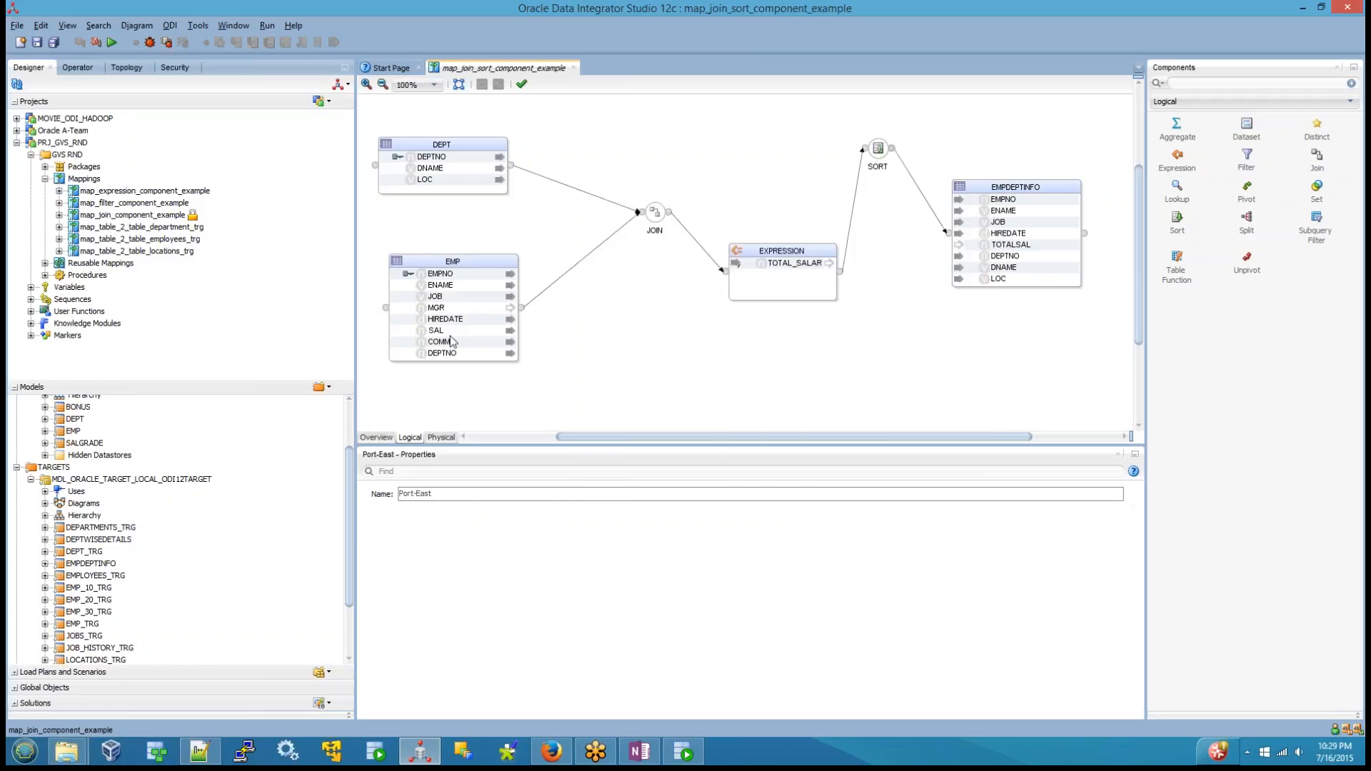
Map TOTAL_SALARY from the EXPRESSION component to the TOTALSAL attribute of EMPDEPTINFO
click(1028, 246)
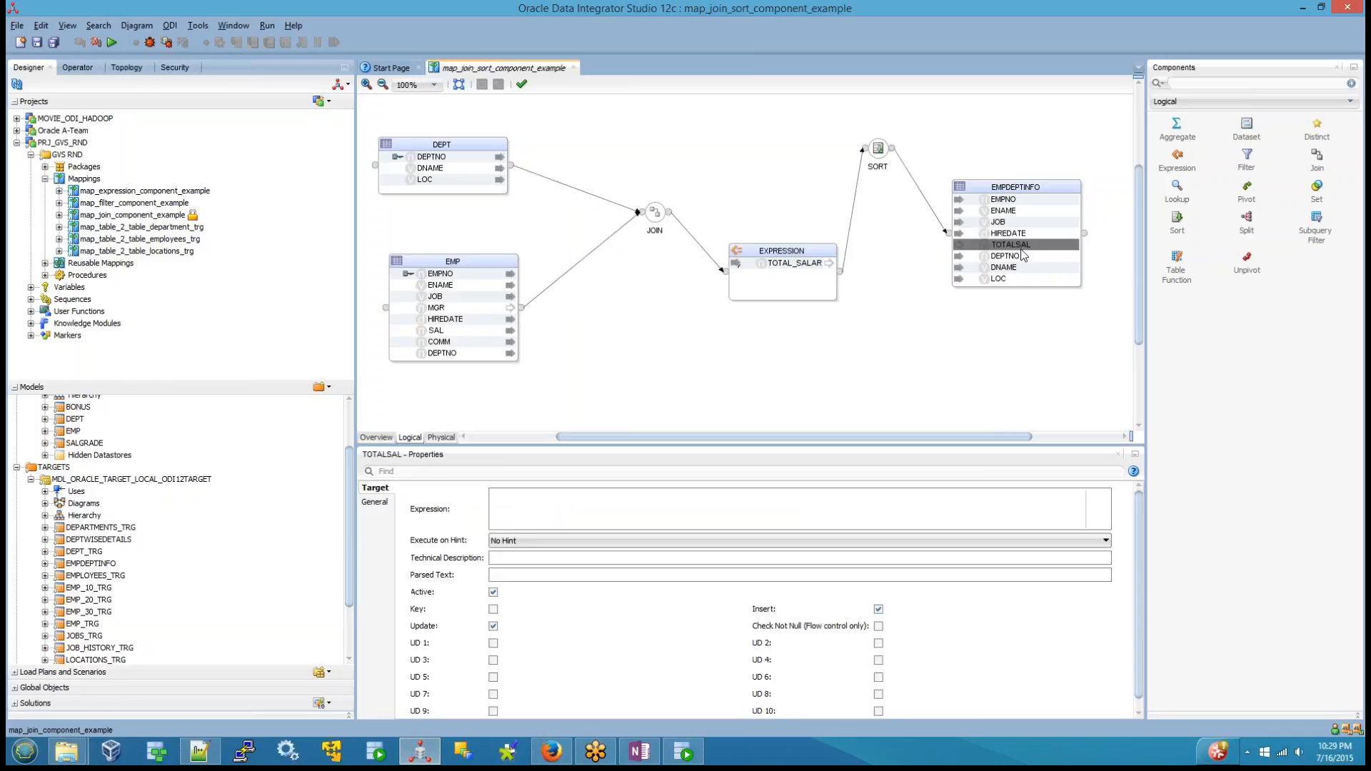
click(773, 268)
drag(773, 268, 997, 258)
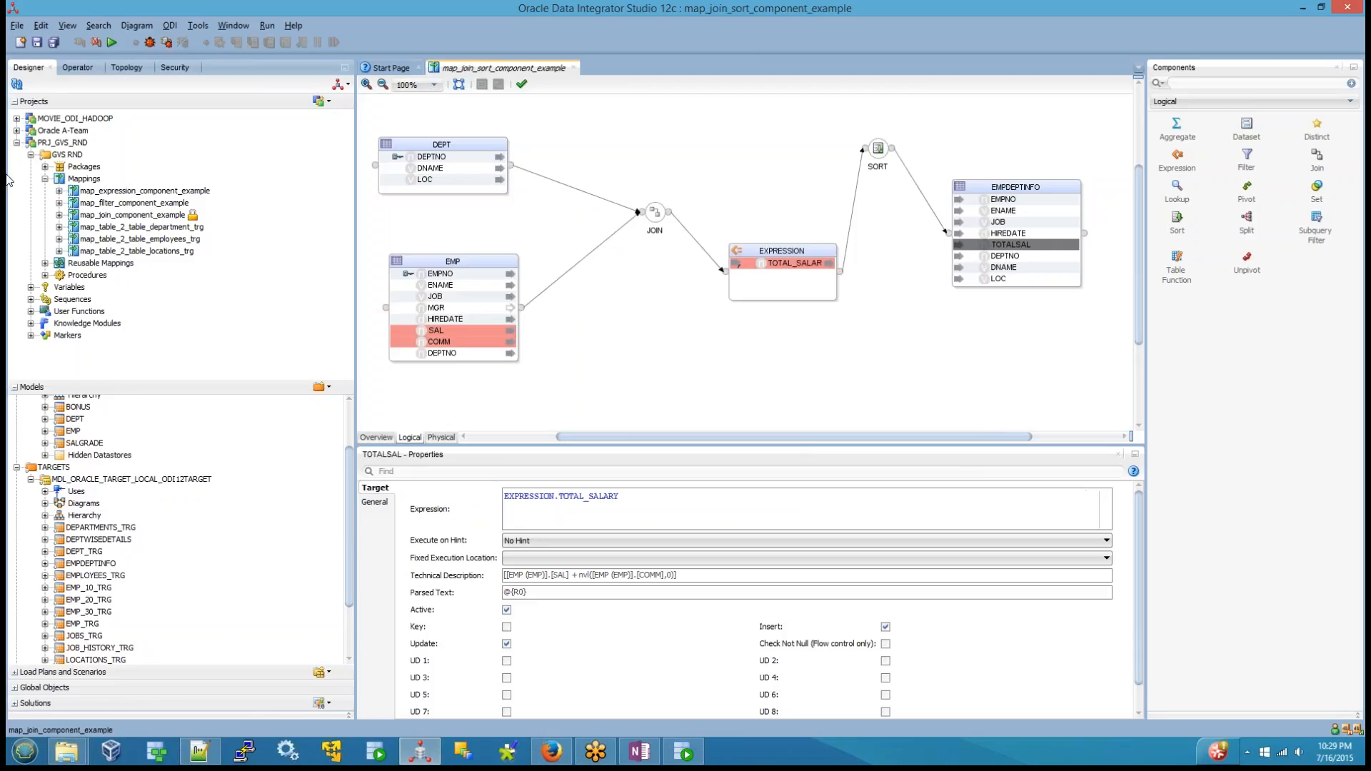
Save the mapping and run it in the Global context with Local (No Agent), then check its session in Operator
click(43, 43)
click(885, 151)
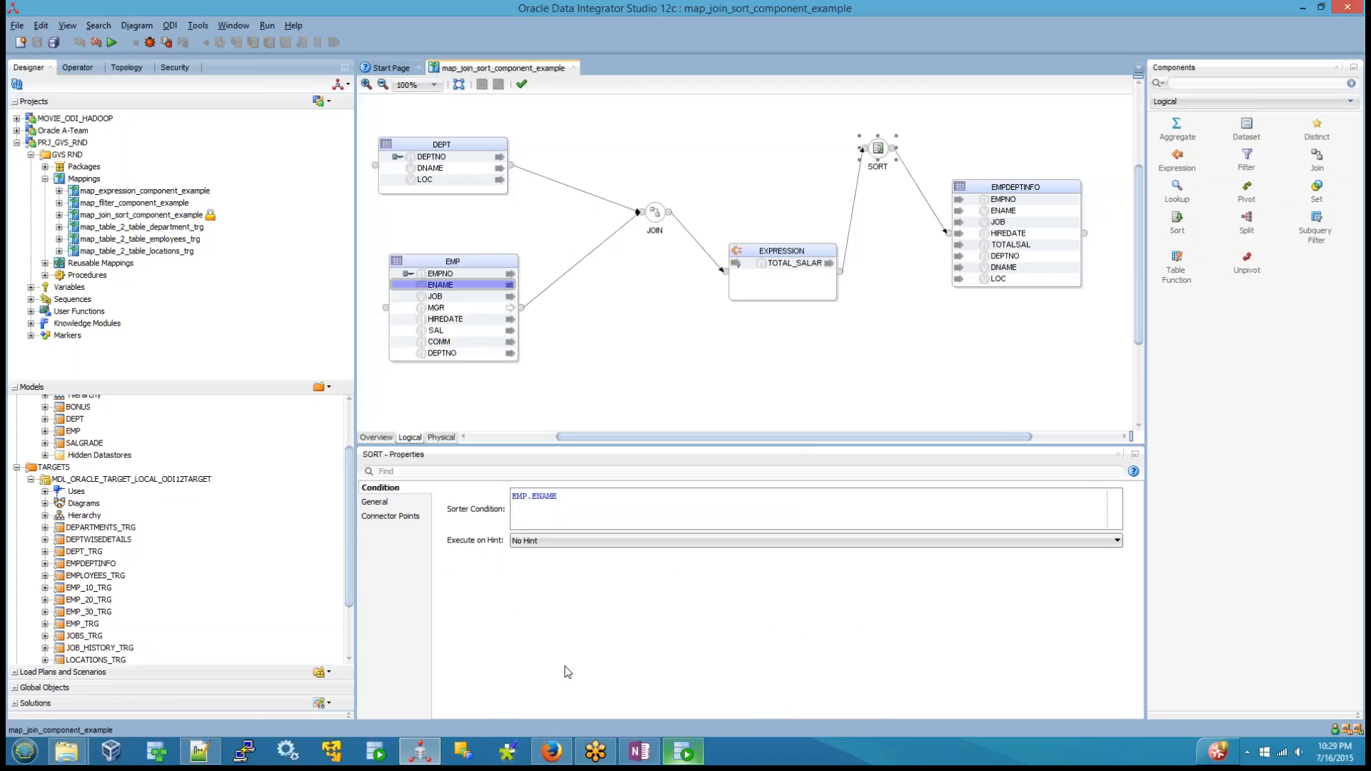
click(114, 44)
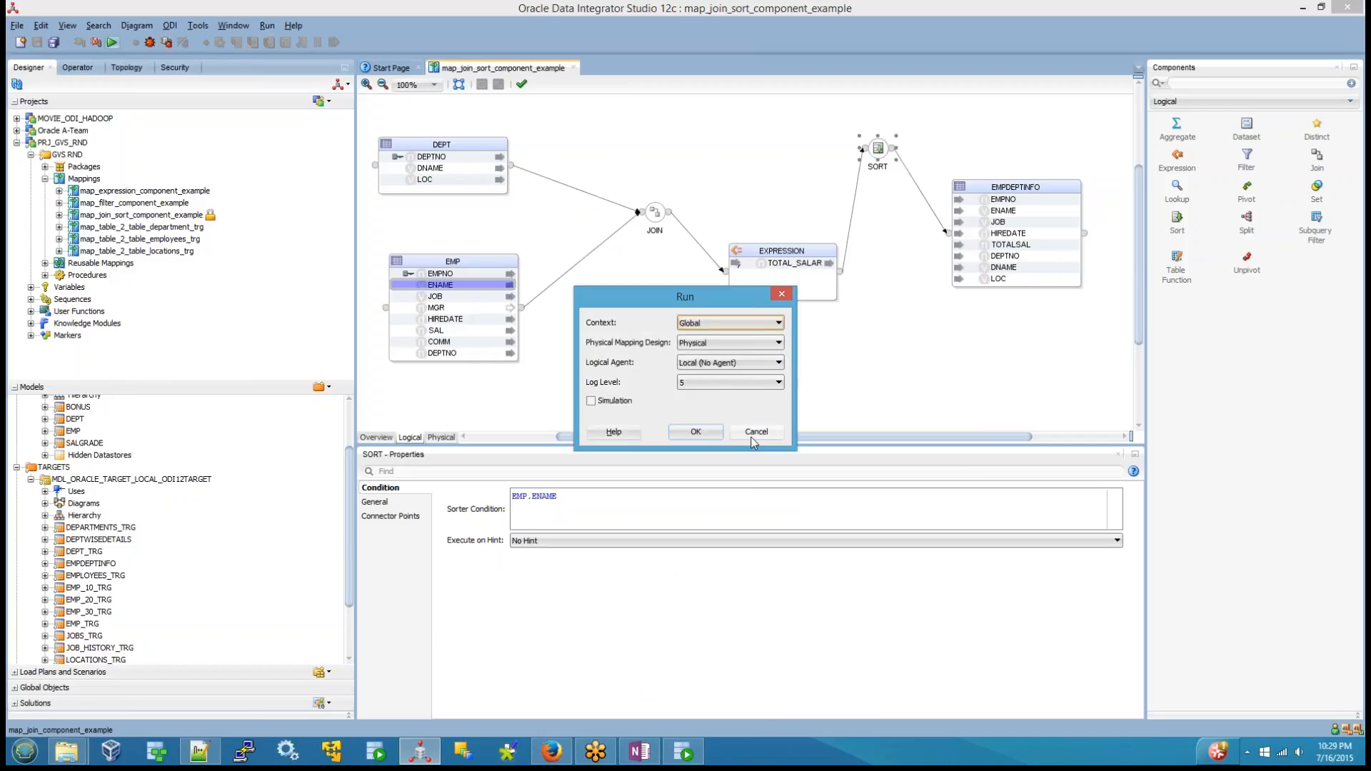
click(691, 428)
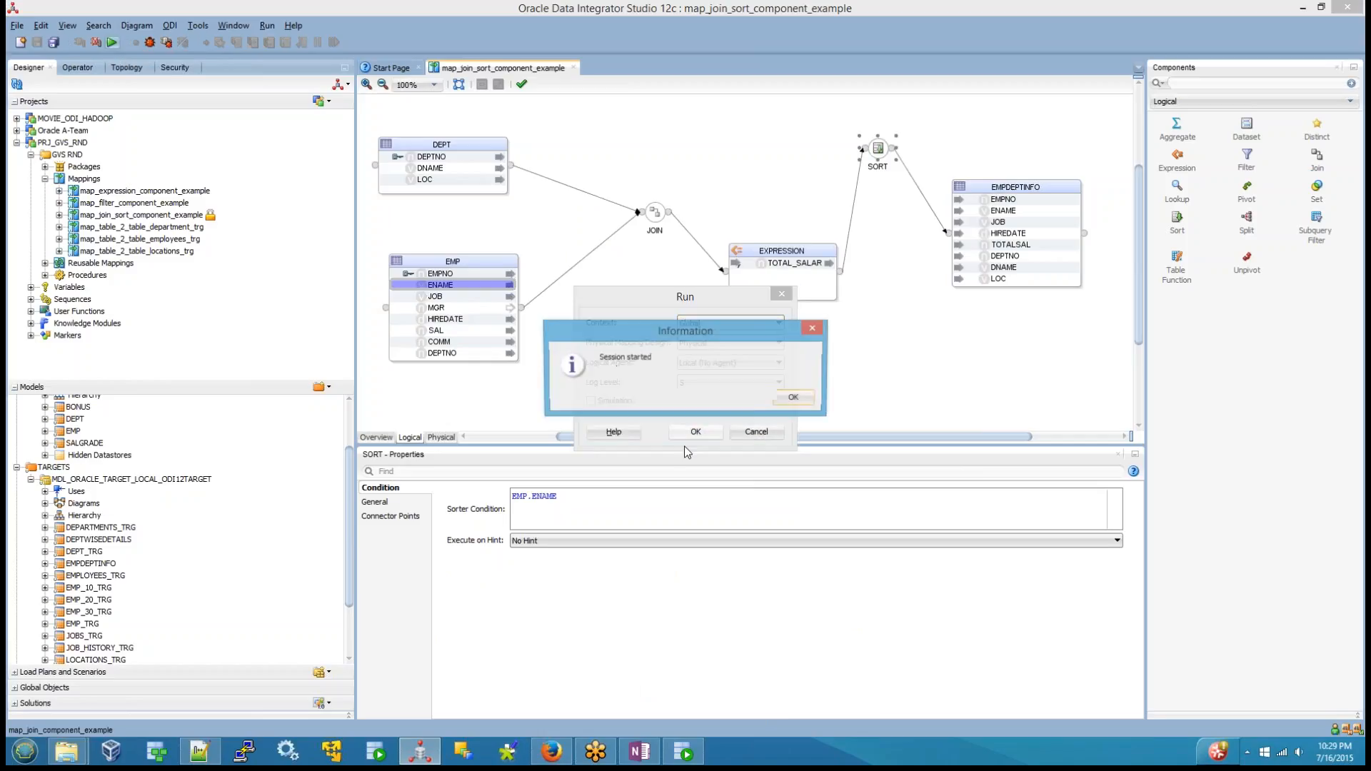
click(791, 403)
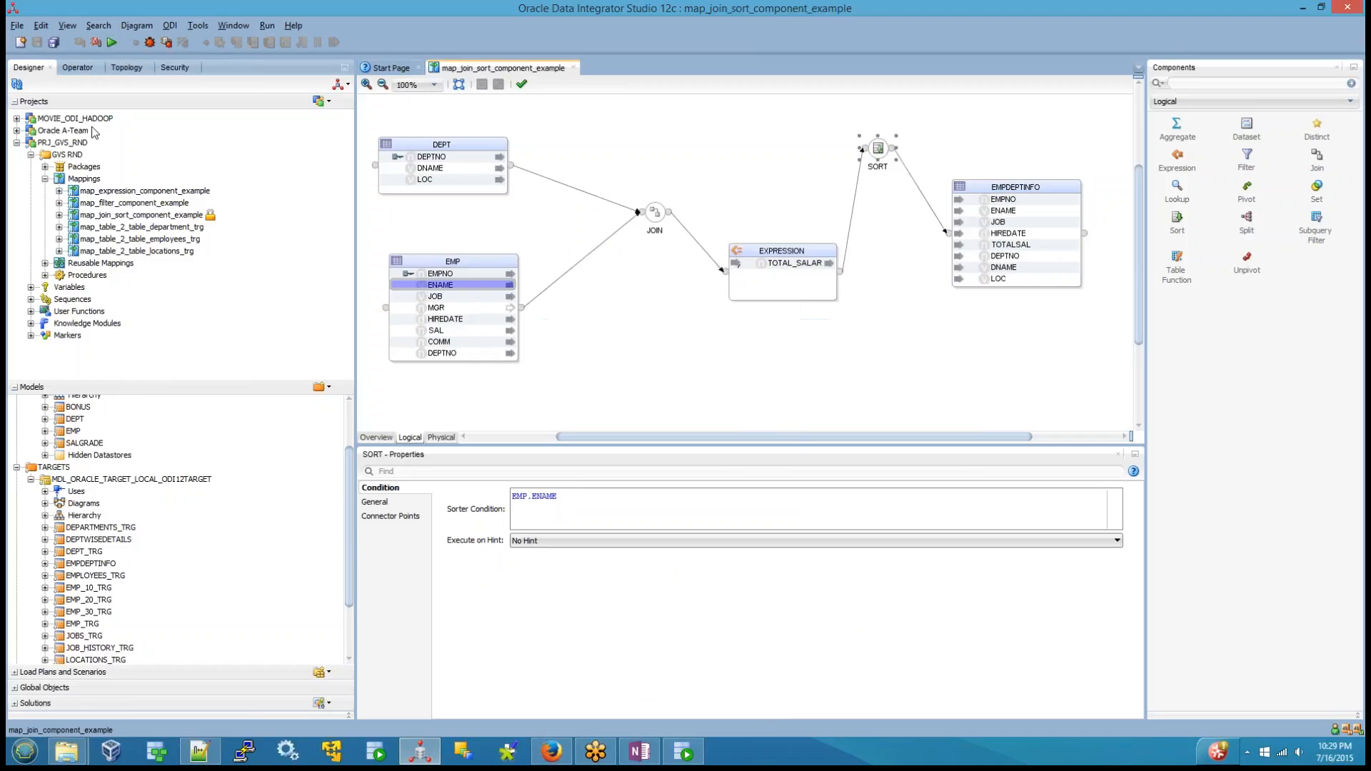
click(78, 72)
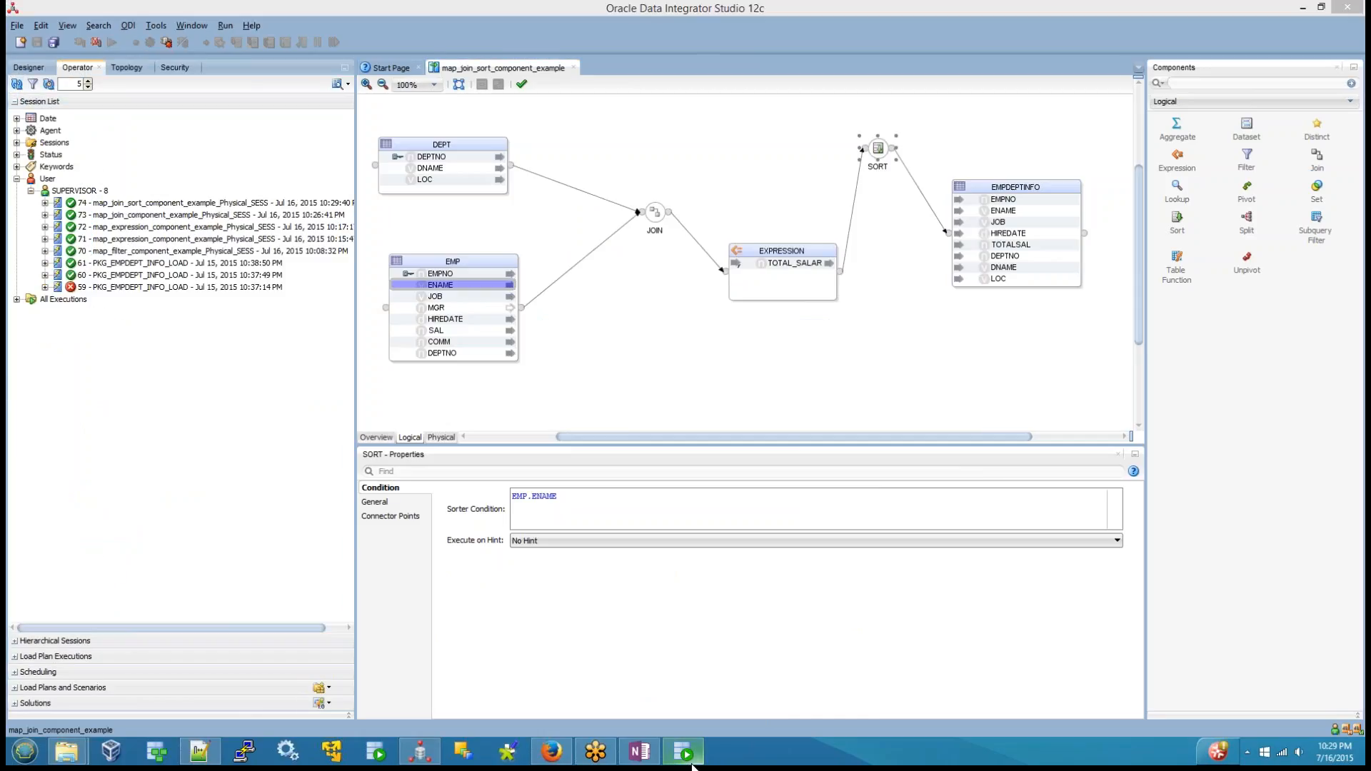
Switch to Oracle SQL Developer, refresh the EMPDEPTINFO table data, and check the row order by ENAME
click(686, 754)
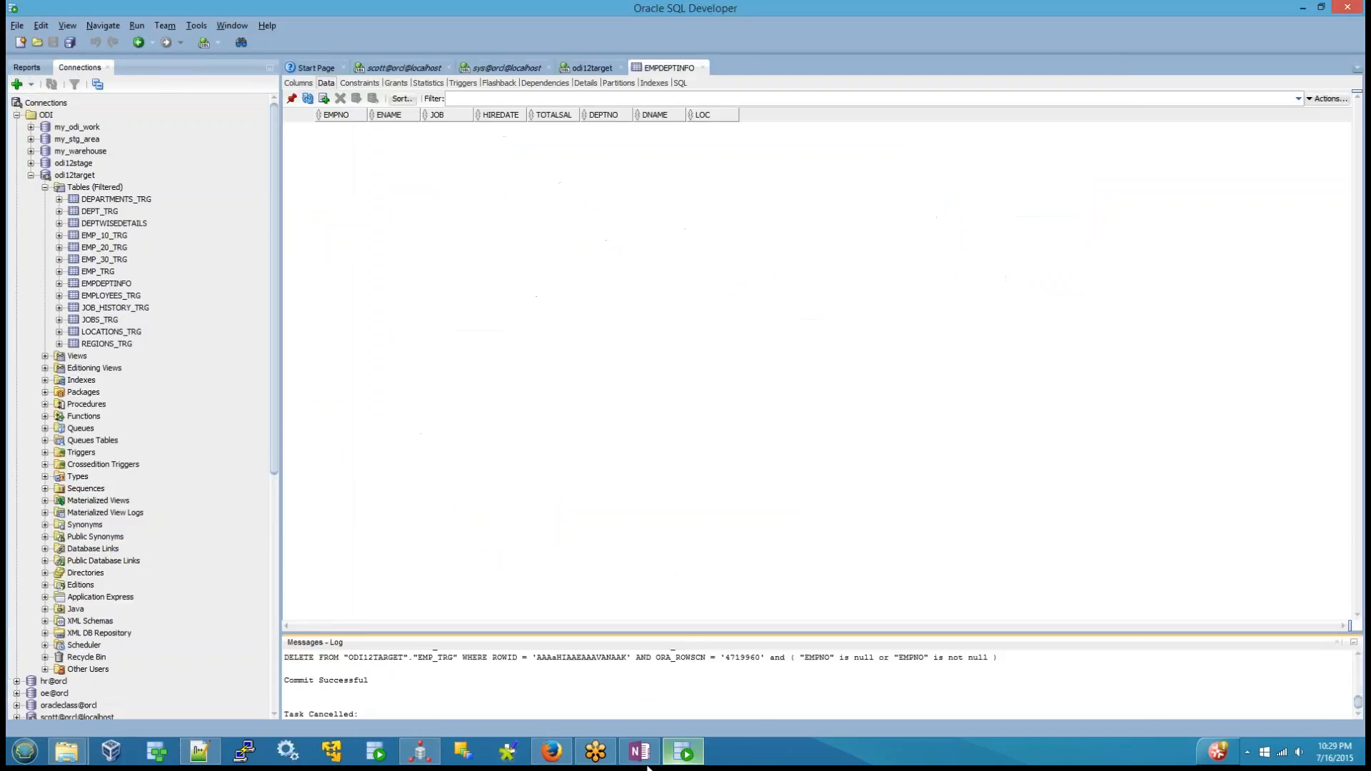
click(306, 100)
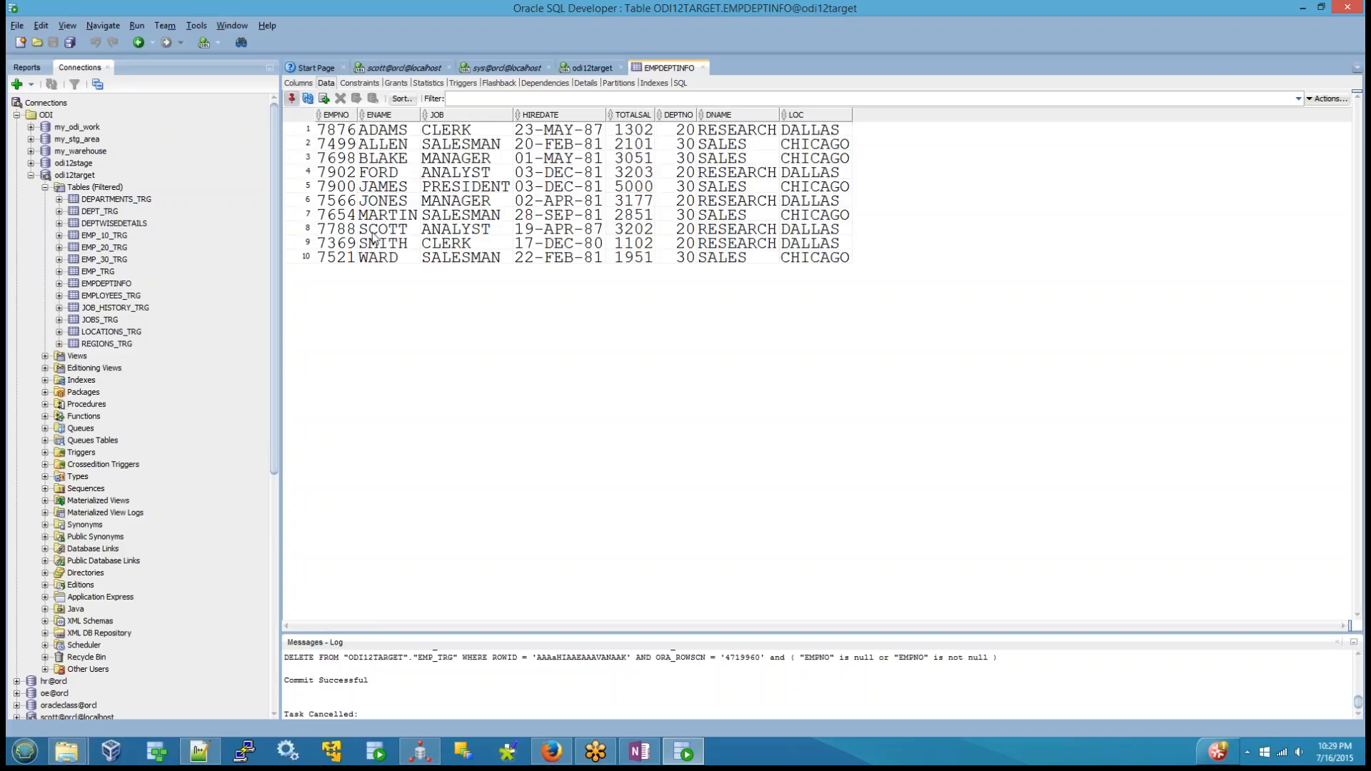
click(370, 133)
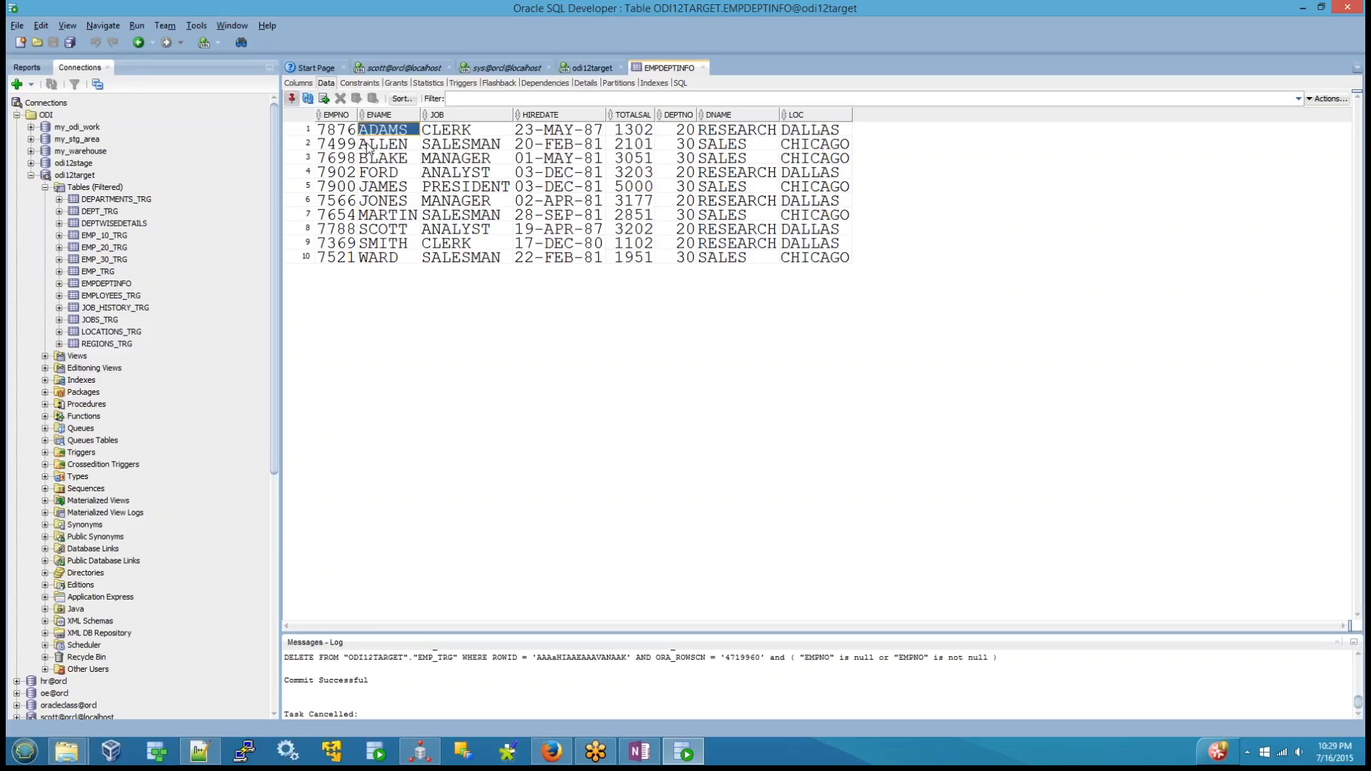
click(397, 264)
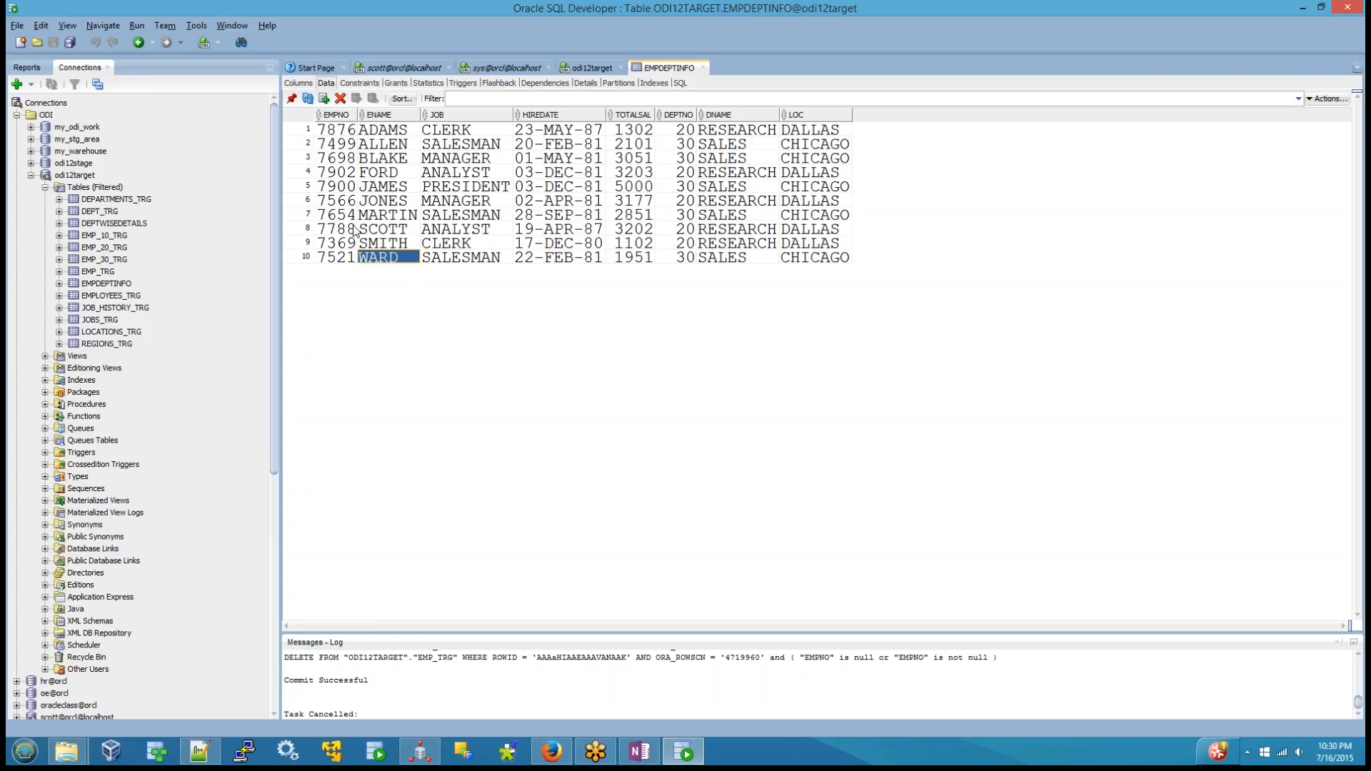
Switch back to Oracle Data Integrator and expand the MAP_MAIN and MAP_CLEANUP tasks of the newest map_join_sort_component_example session
click(420, 751)
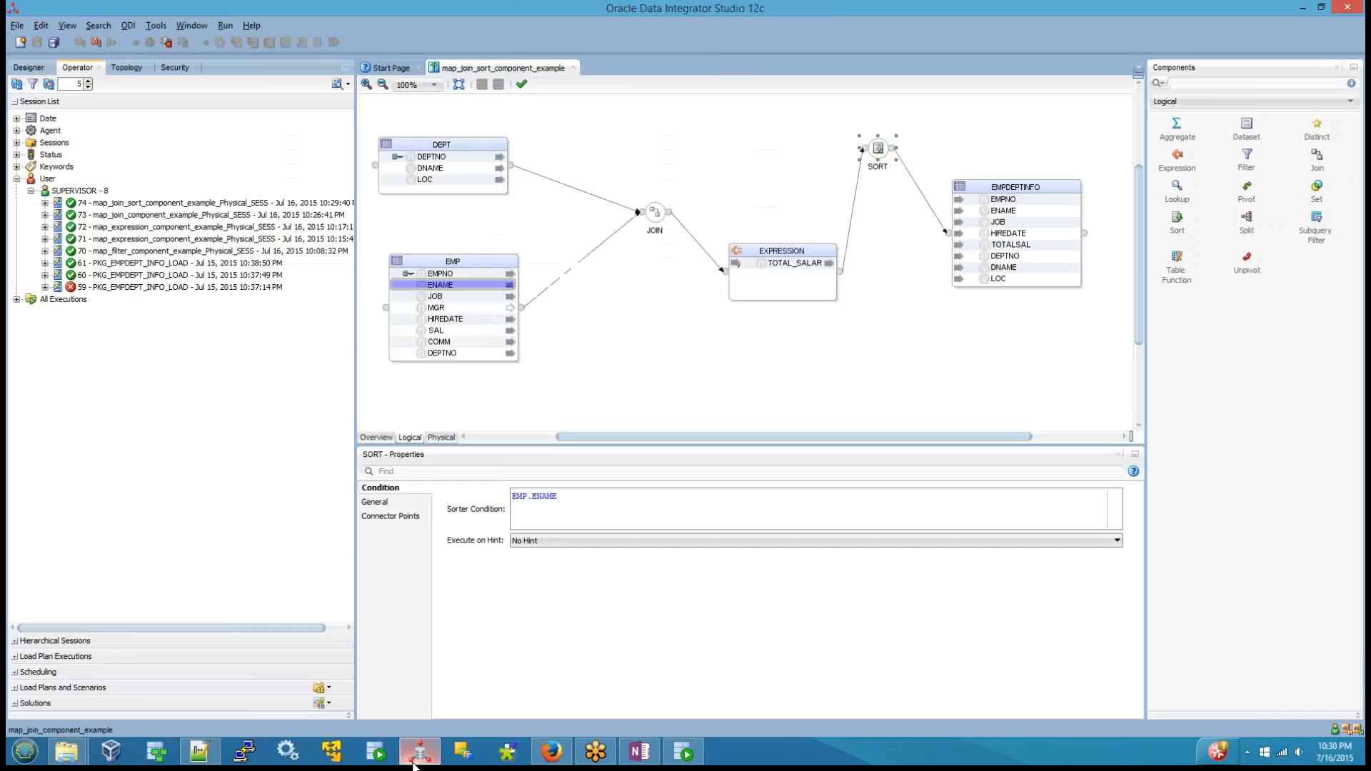
click(47, 203)
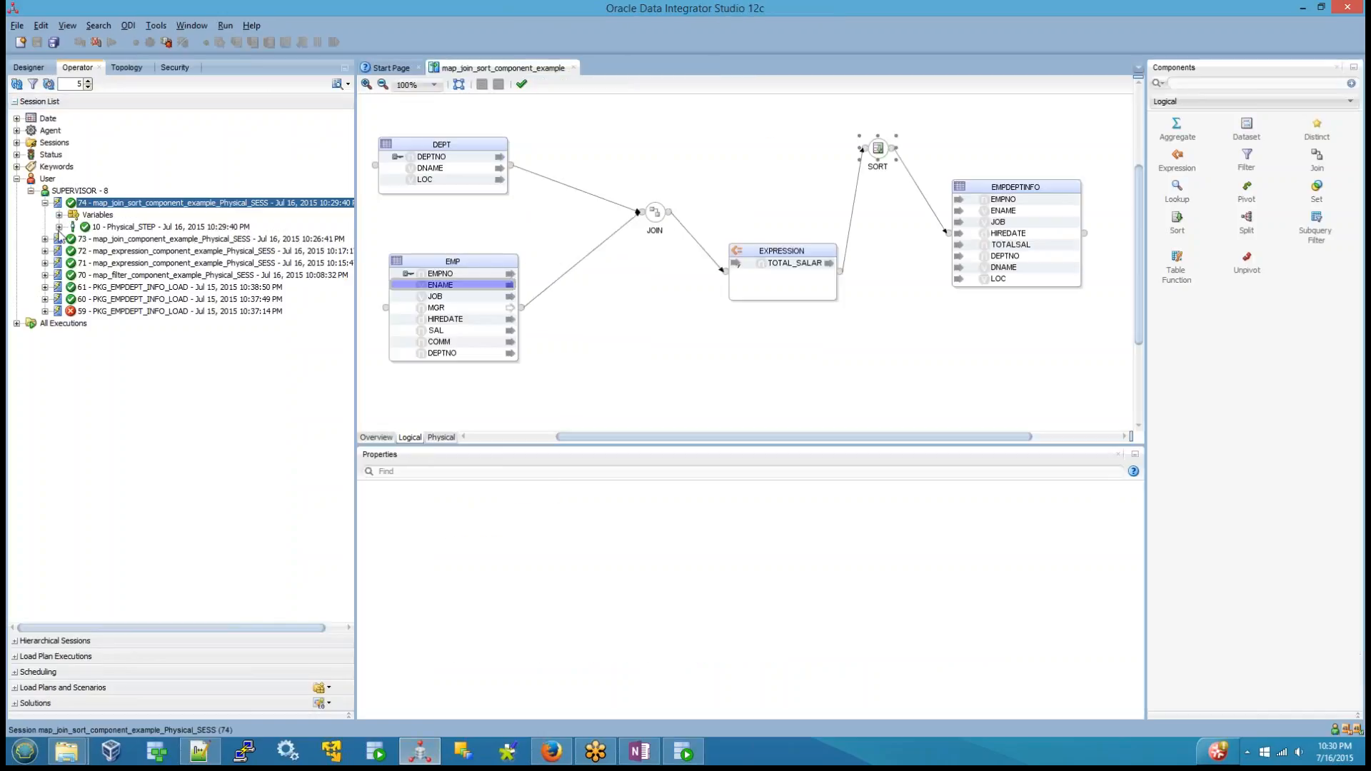
click(59, 227)
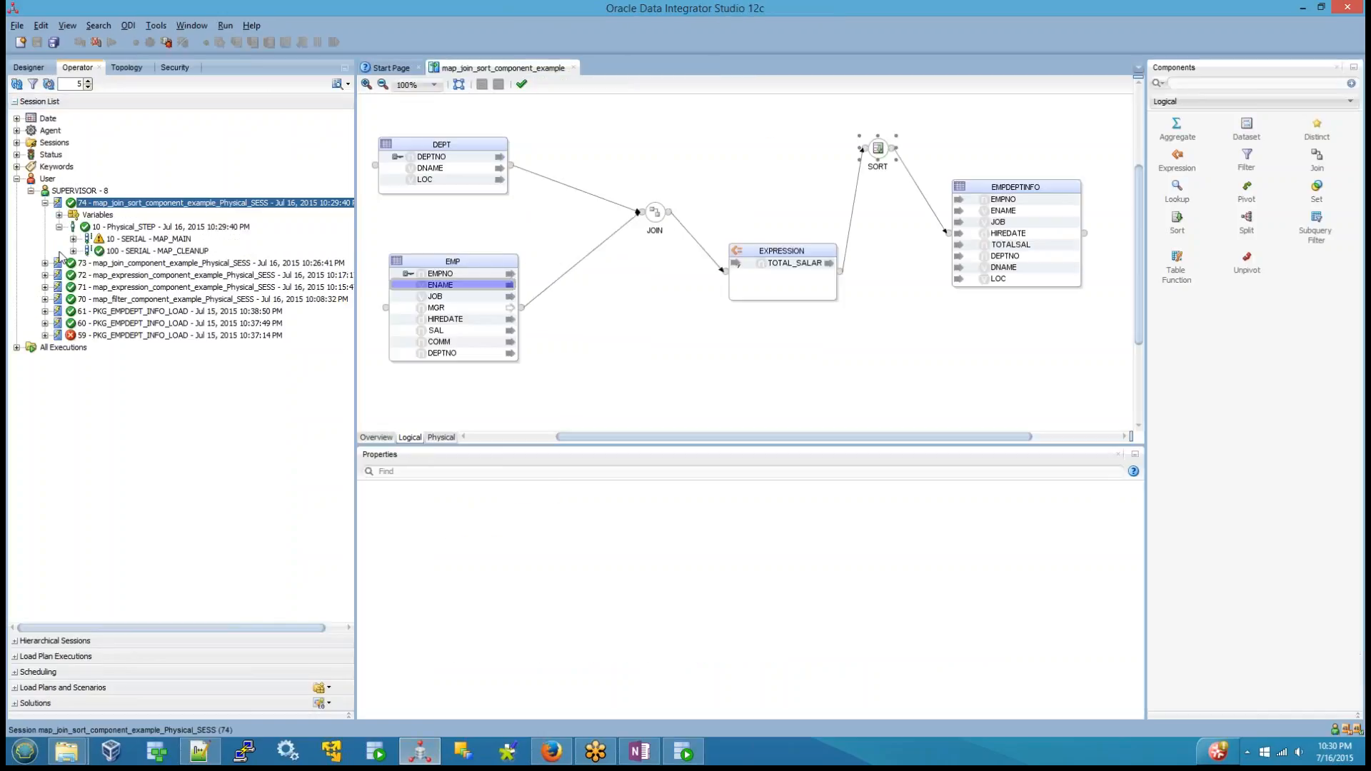
click(78, 252)
click(74, 251)
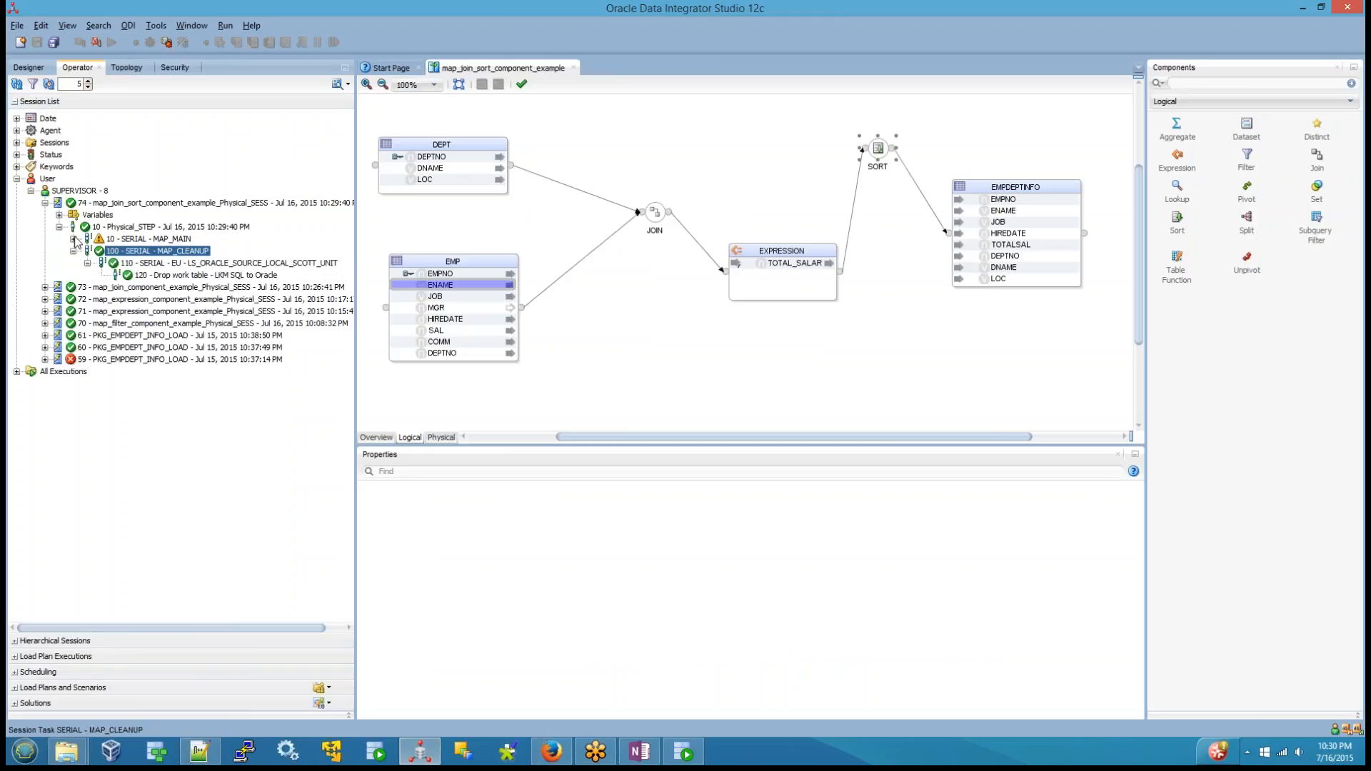
click(74, 239)
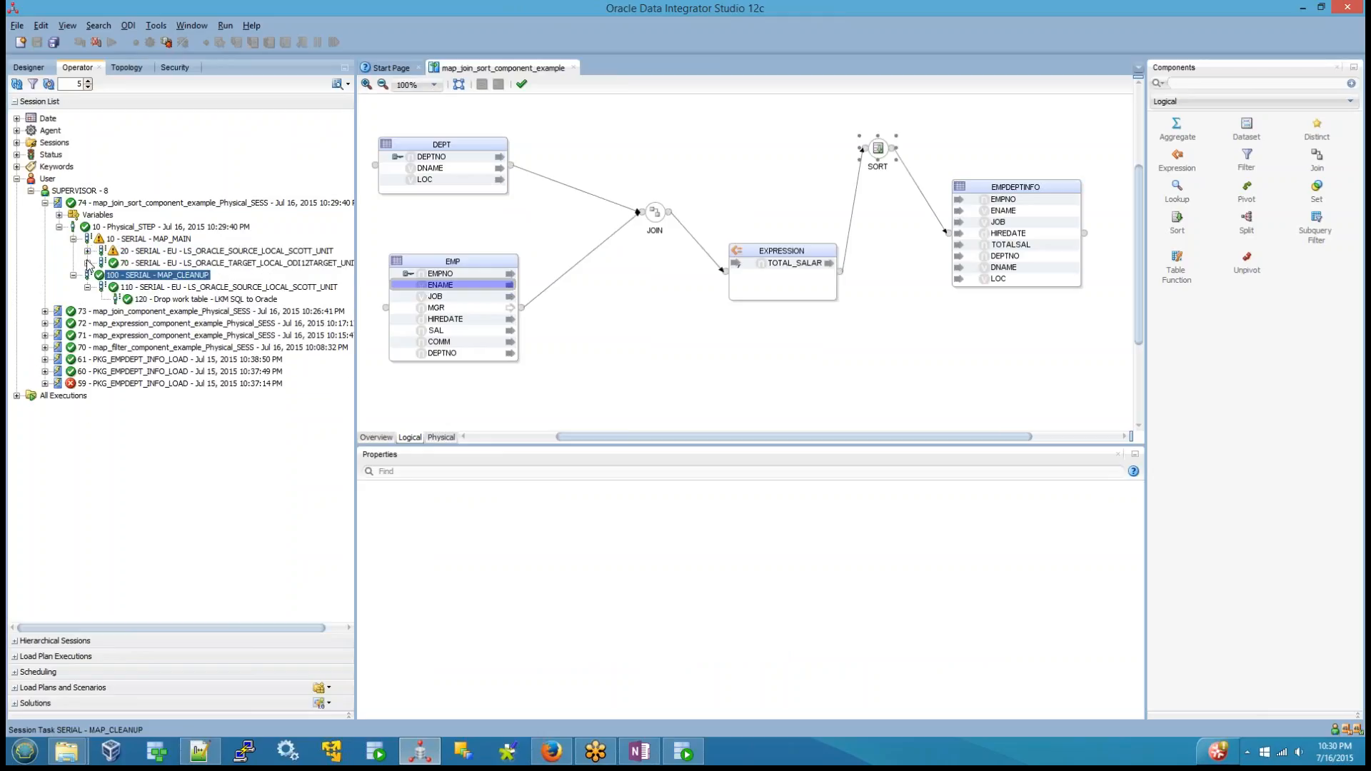
click(87, 263)
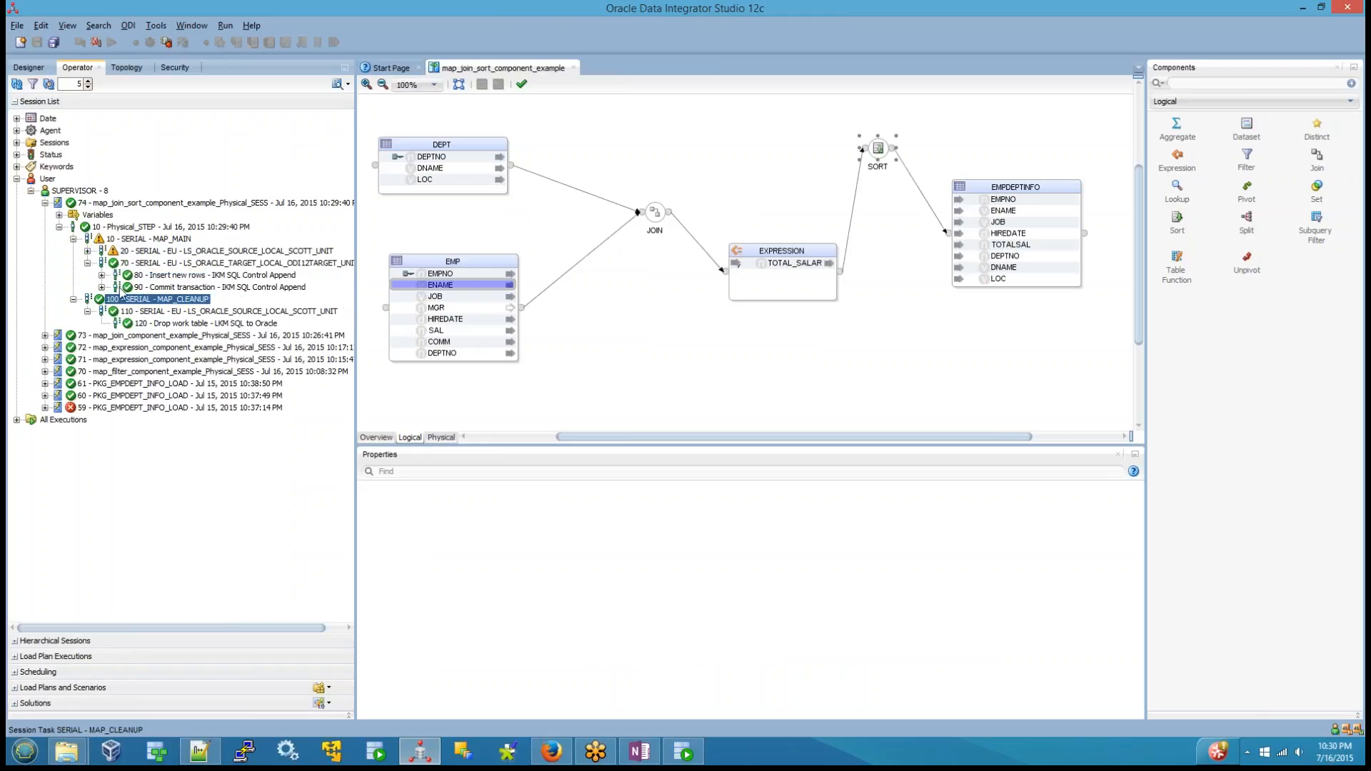
click(87, 251)
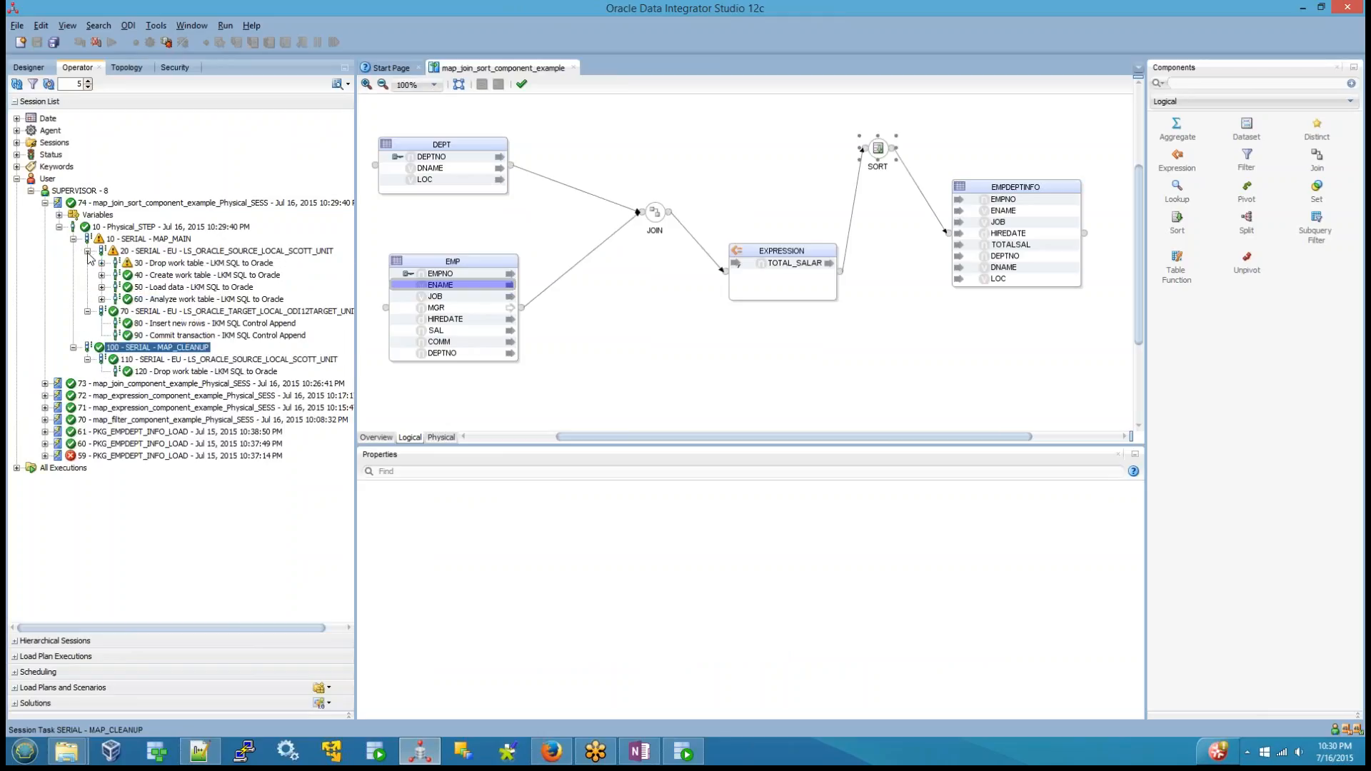
Open the Load data - LKM SQL to Oracle session task and examine the insert target and ORDER BY clause in its executed code
click(173, 290)
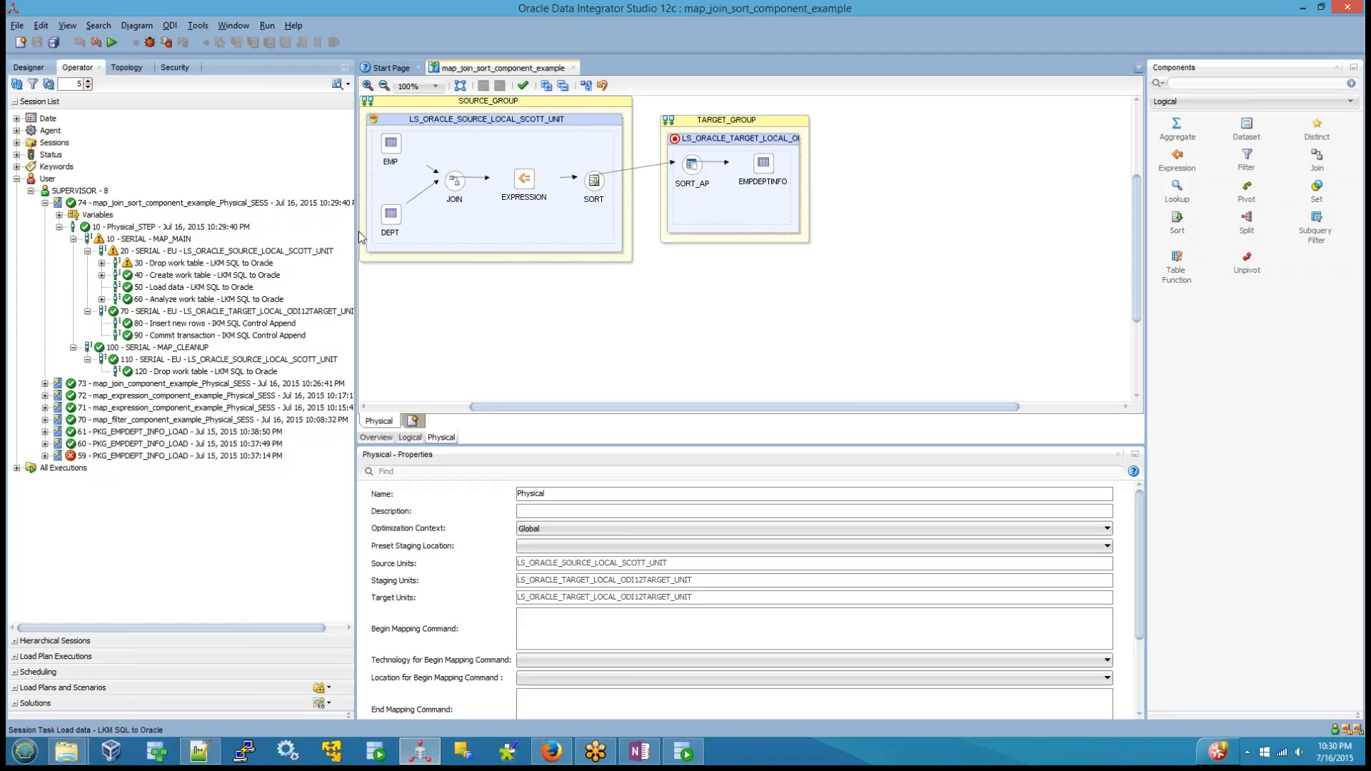
click(202, 288)
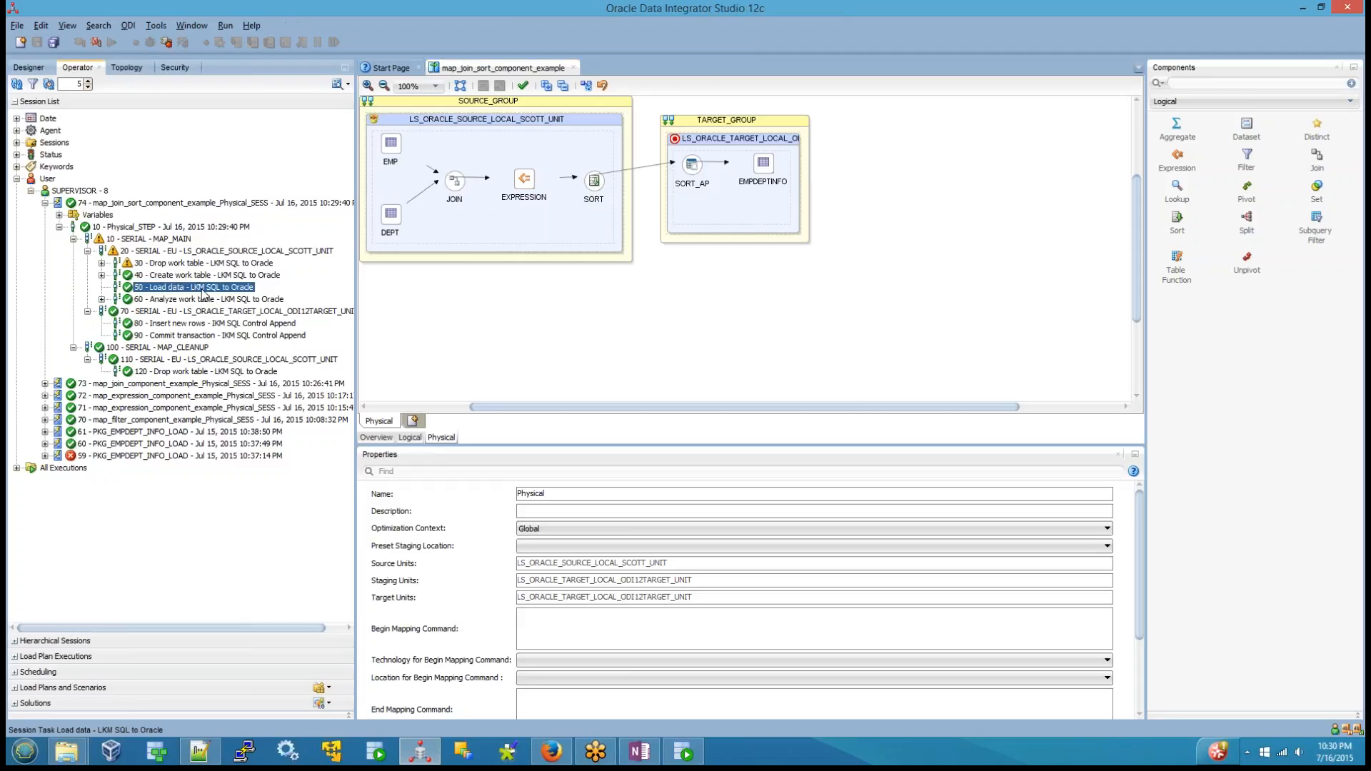
double_click(202, 288)
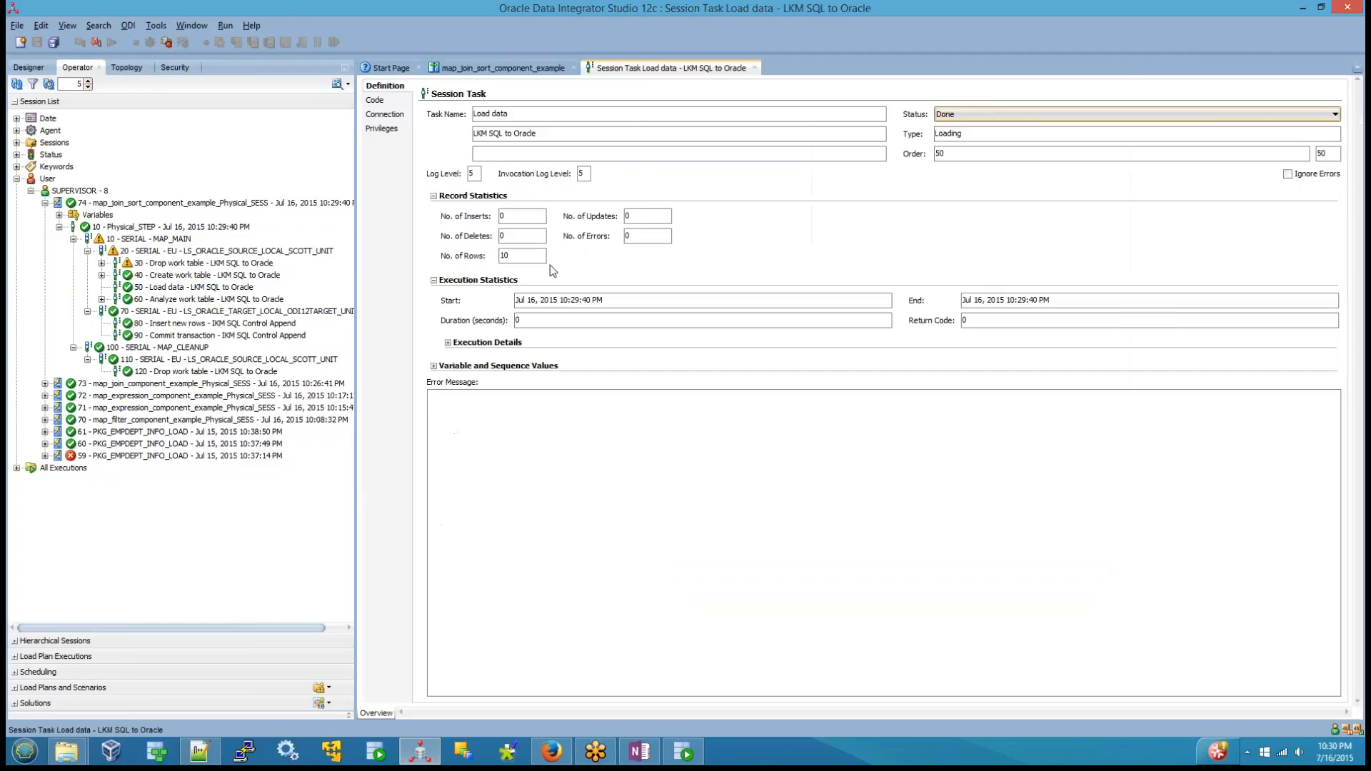
click(377, 100)
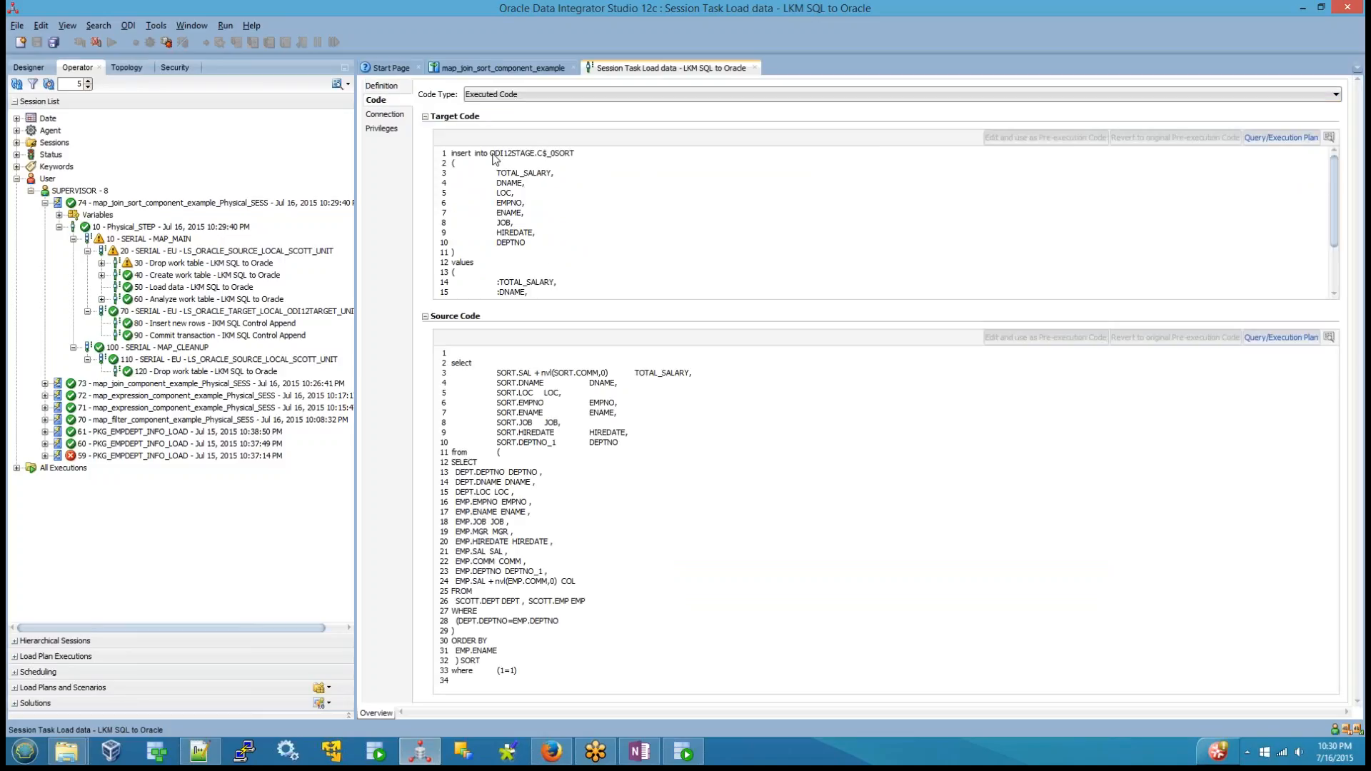
drag(490, 154, 580, 164)
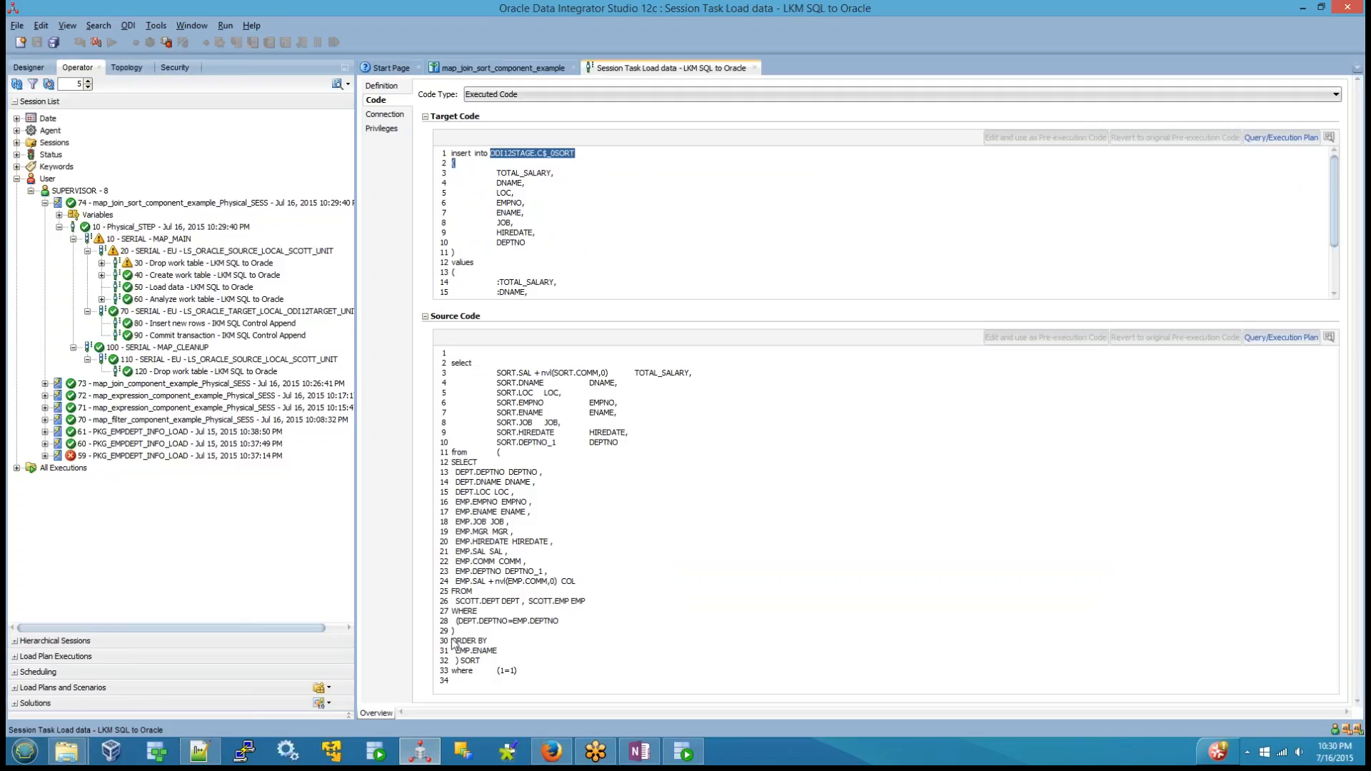
drag(452, 641, 514, 655)
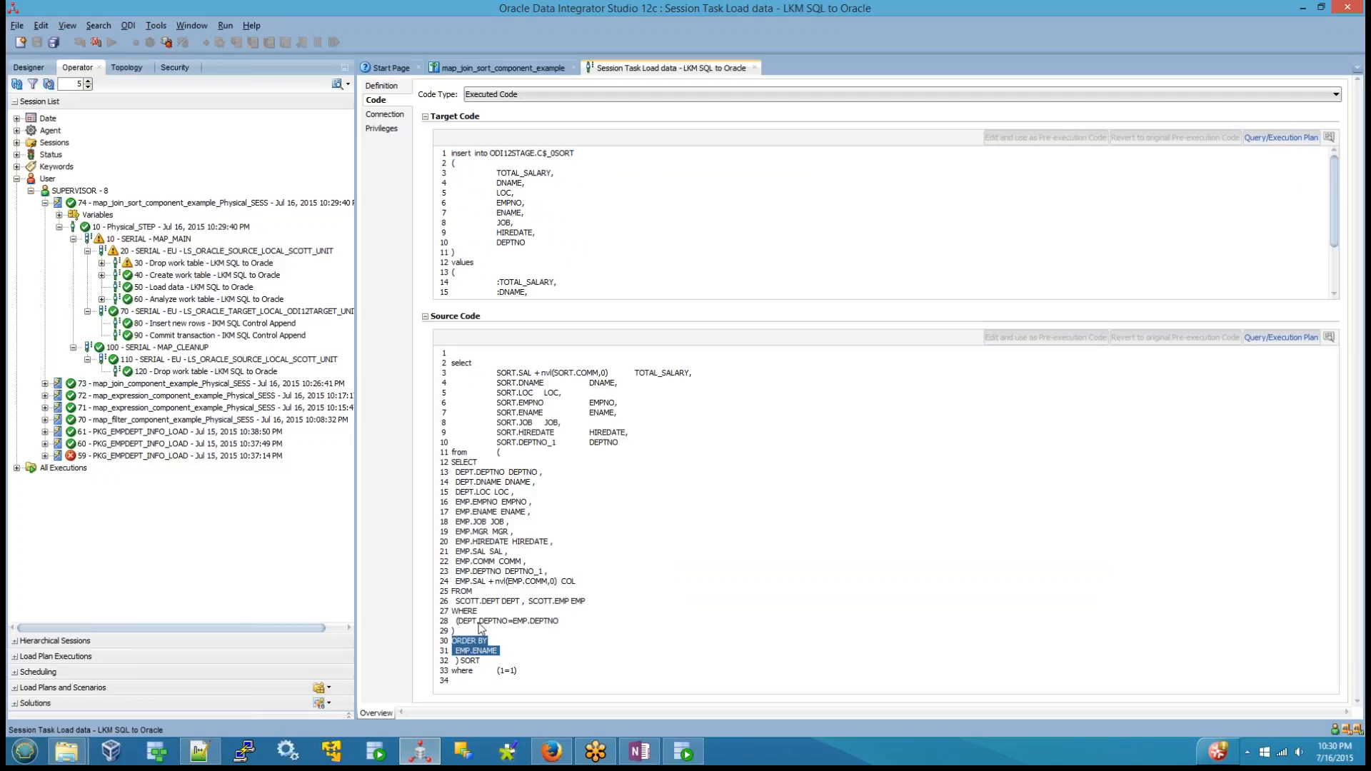
Compare the mapping's physical design with the Load data task's target insert statement and full source query
click(471, 68)
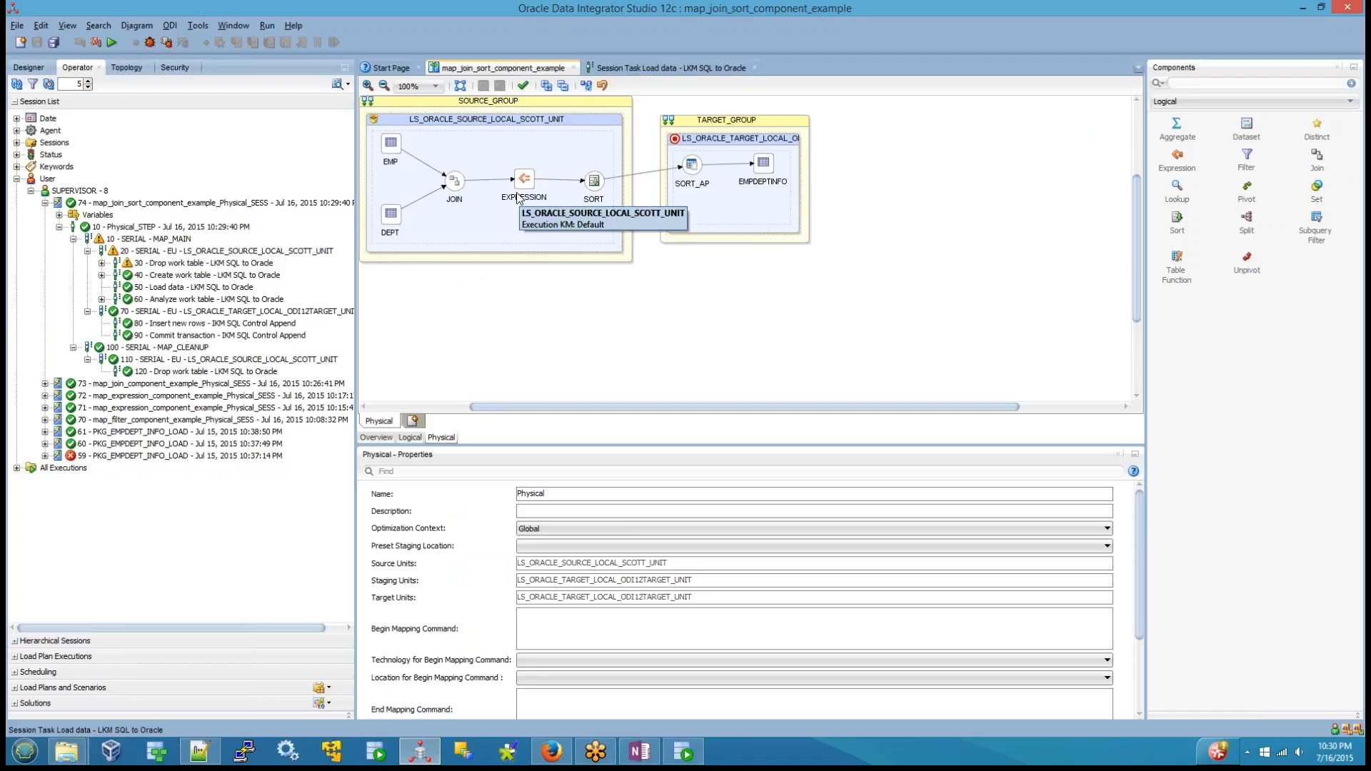
click(605, 66)
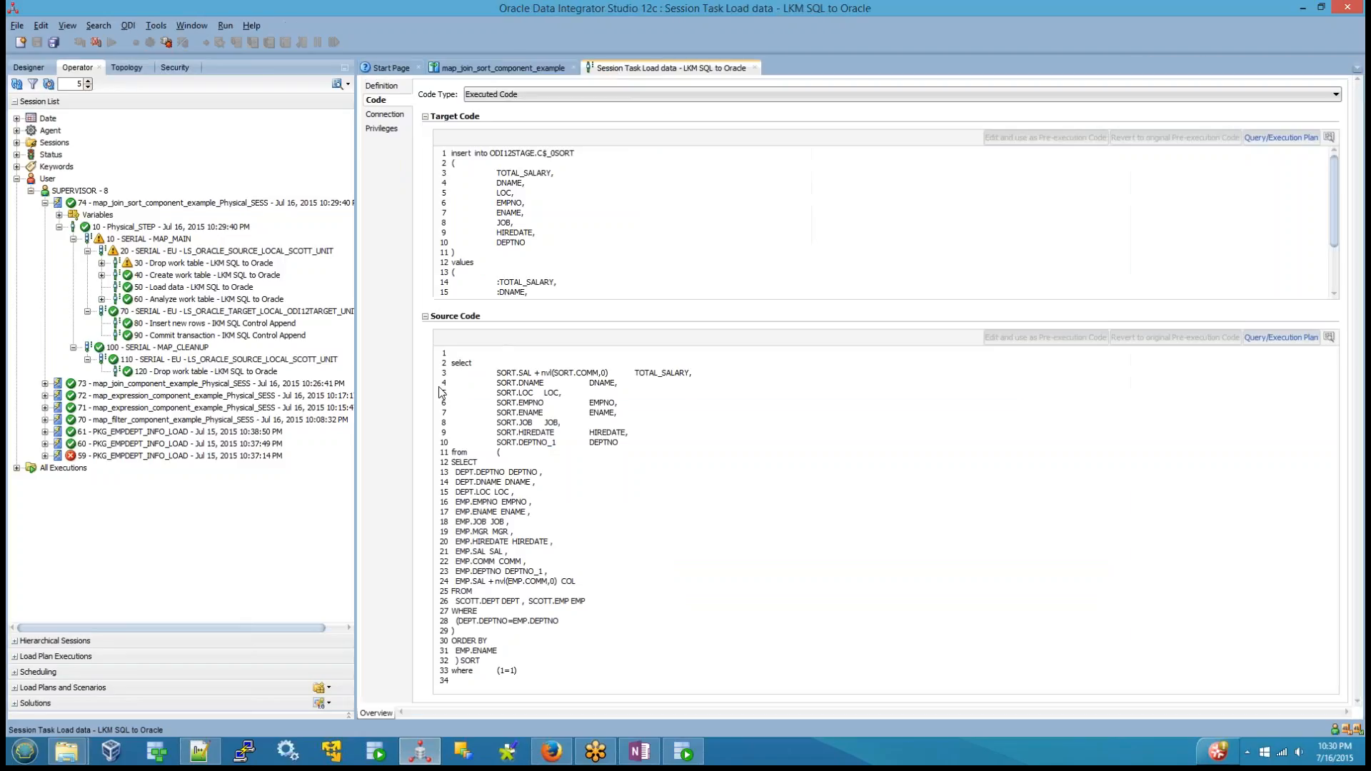
drag(491, 153, 590, 163)
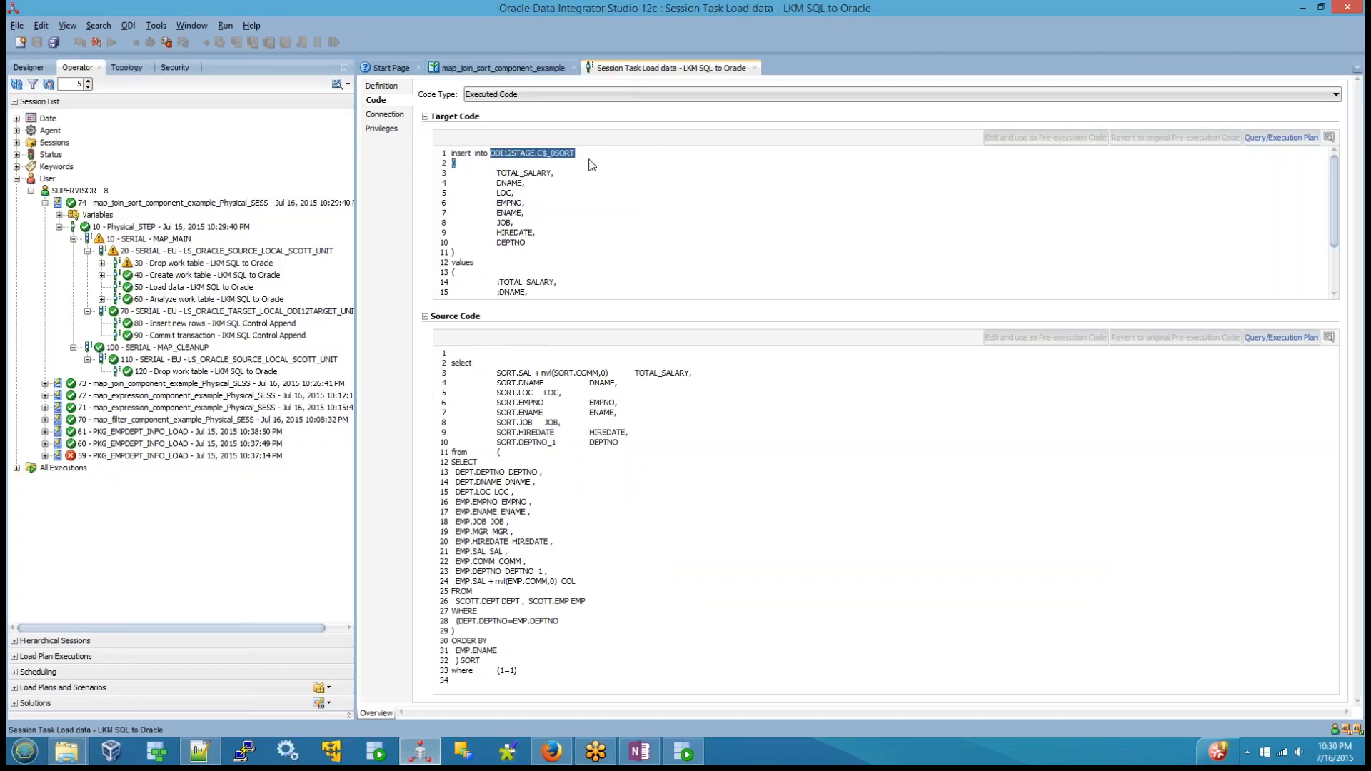
drag(454, 362, 533, 713)
click(603, 663)
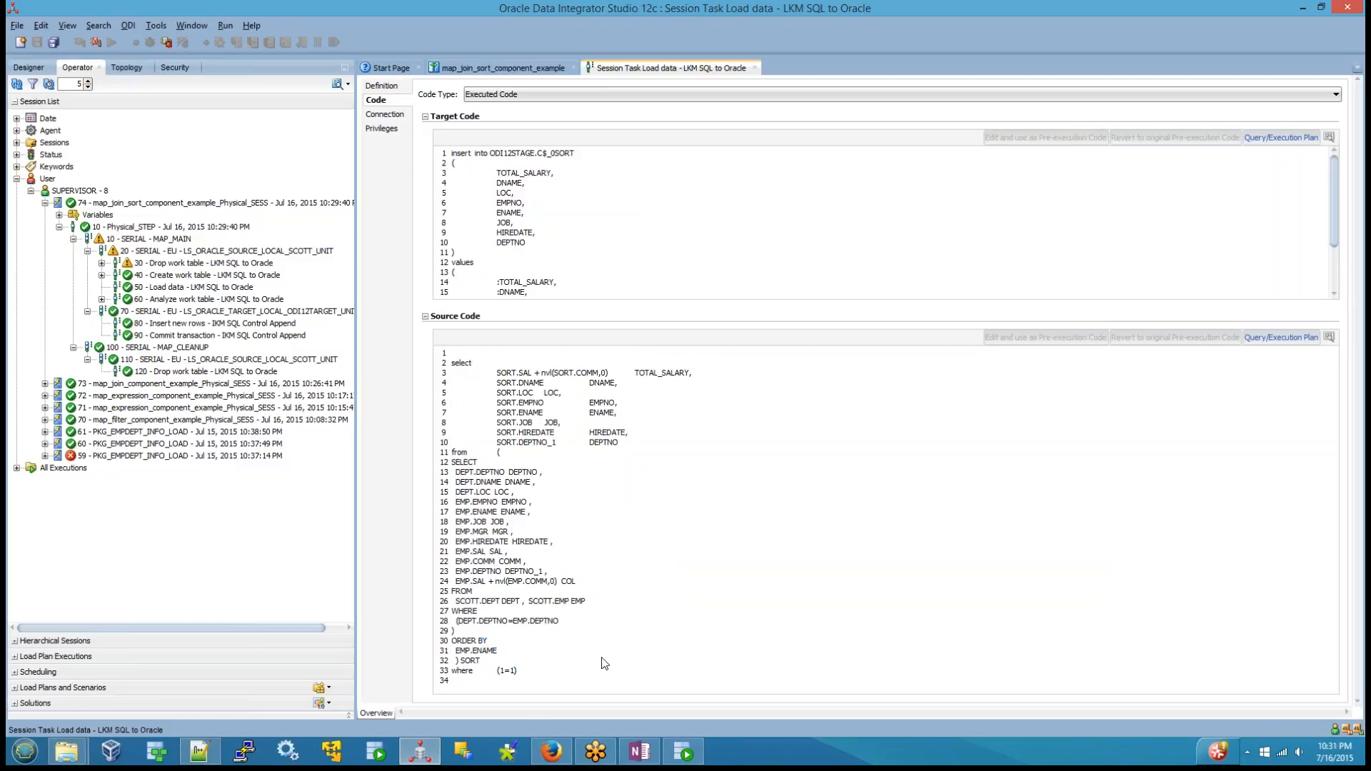
mouse_move(449, 647)
mouse_down()
mouse_move(539, 648)
mouse_move(457, 644)
mouse_up()
click(500, 650)
Close the Load data session task and return to the logical design of map_join_sort_component_example
click(754, 68)
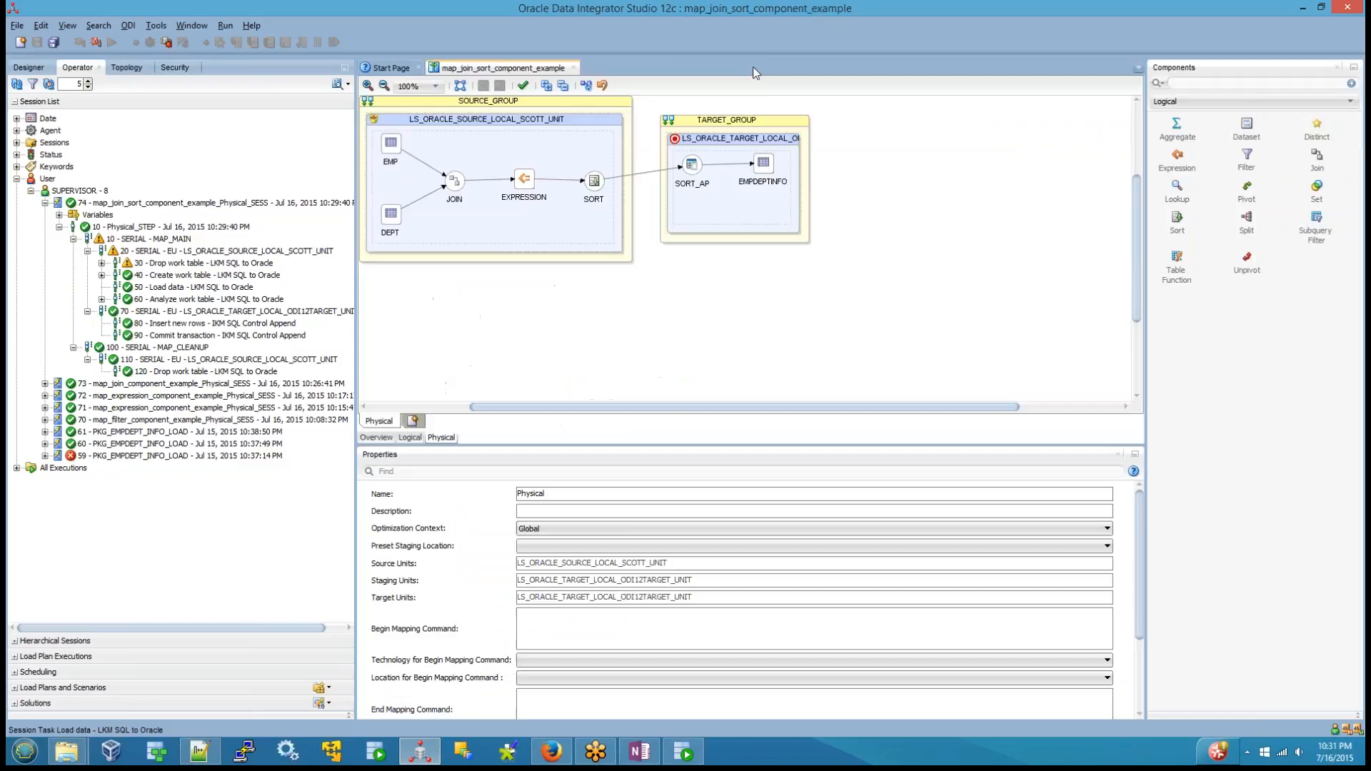
click(410, 437)
click(787, 353)
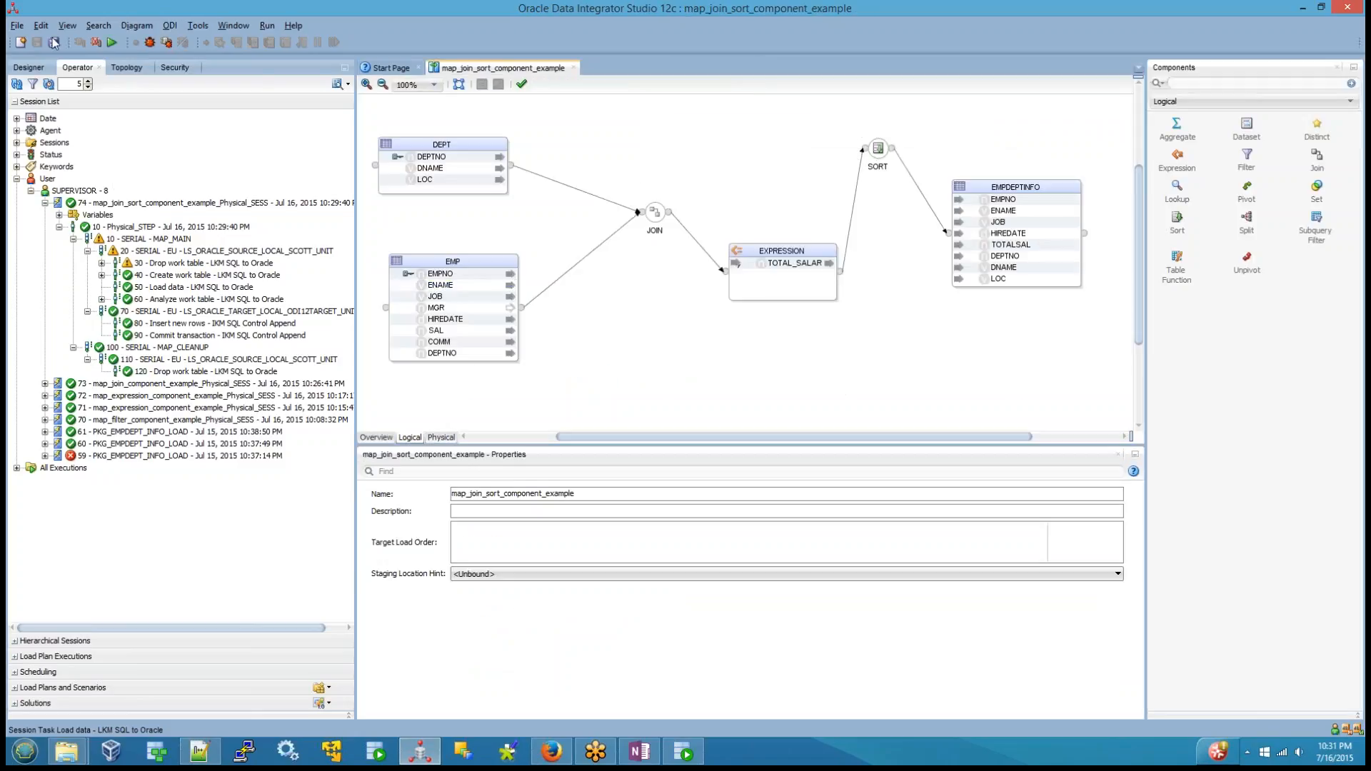
Switch to Oracle SQL Developer and select the entire table creation script in the sys@orcl@localhost worksheet
click(683, 751)
click(403, 67)
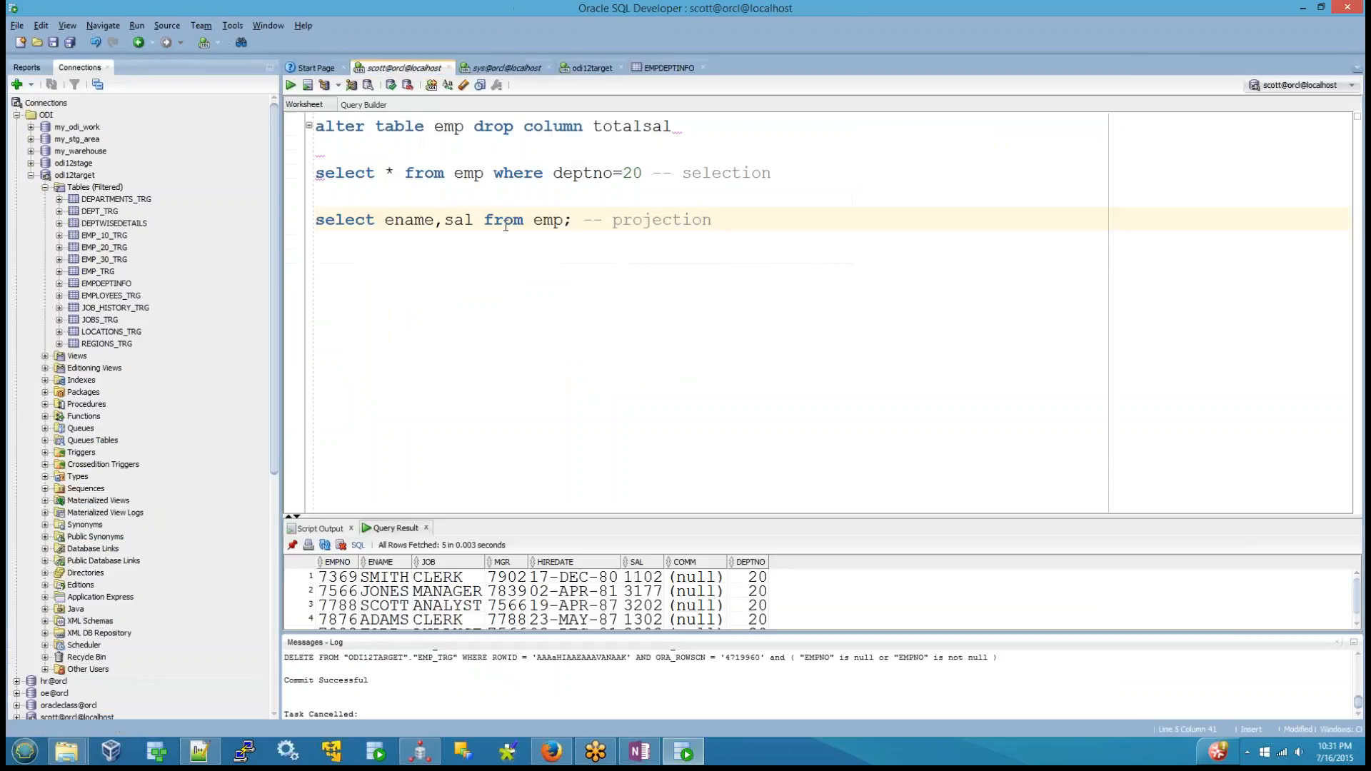
click(507, 68)
click(436, 418)
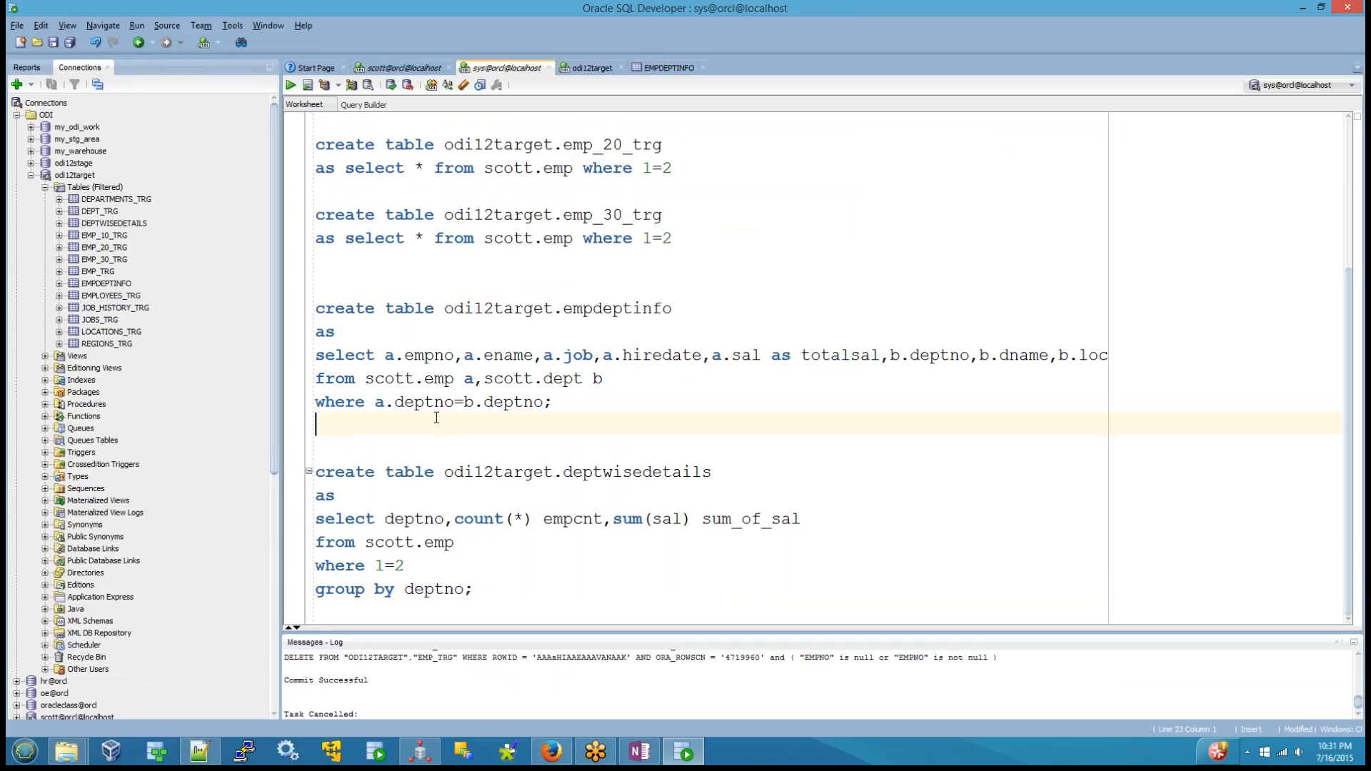
click(513, 585)
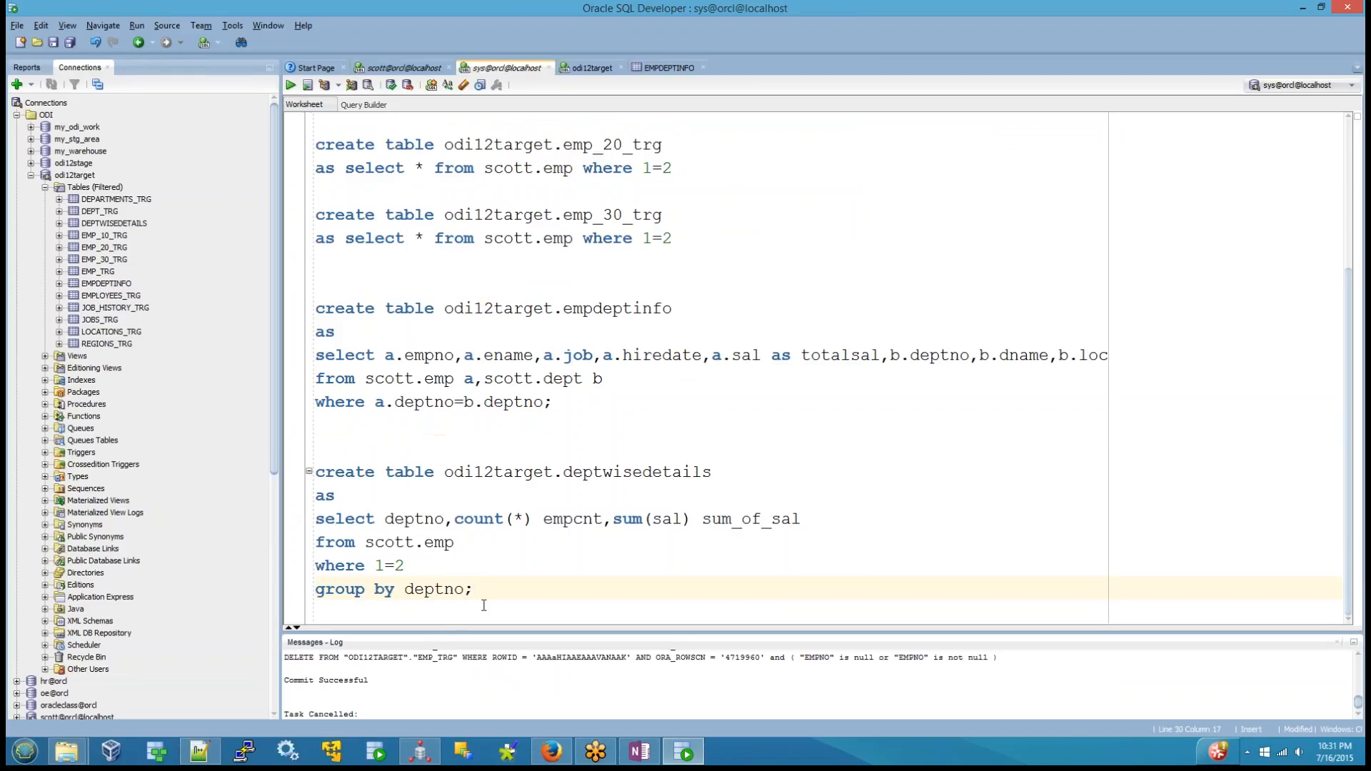
key(ctrl+a)
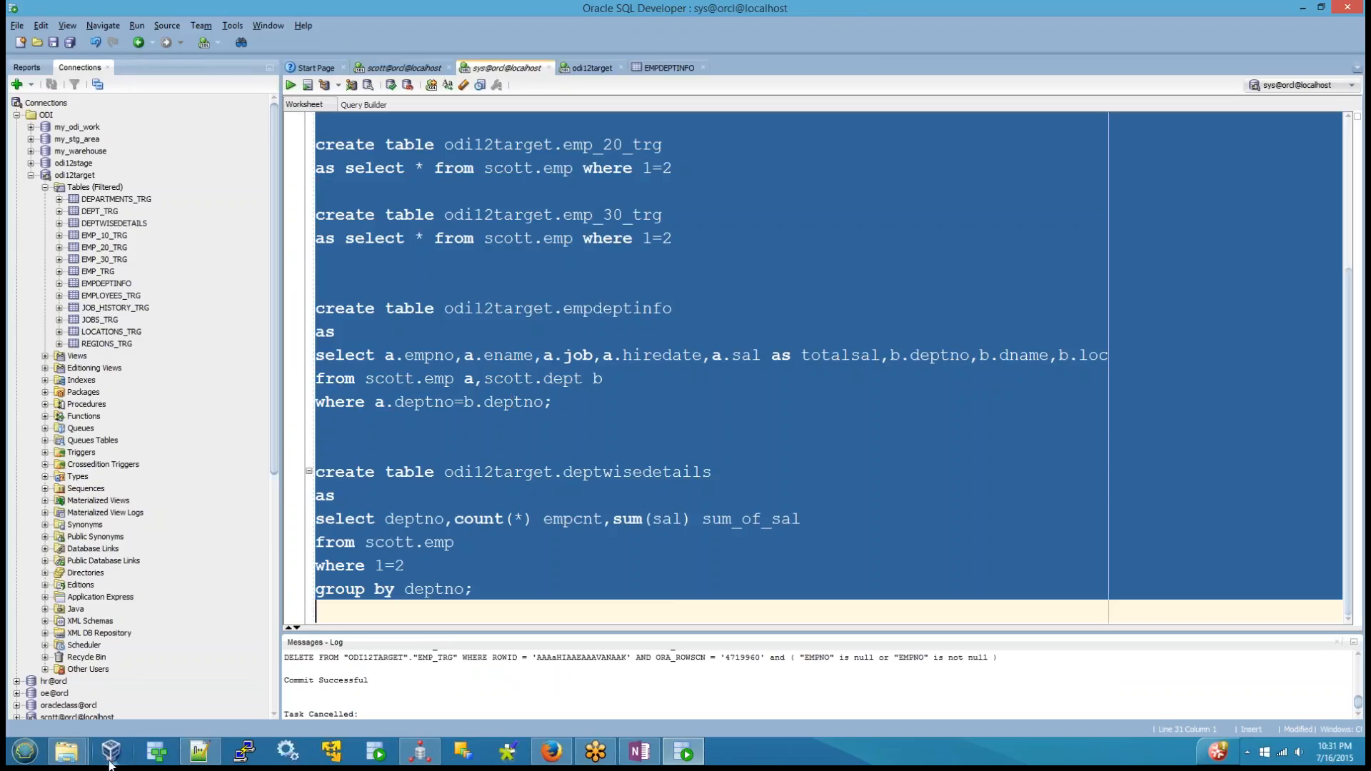
Switch to Firefox and open the mailbox at gmail.com
click(551, 752)
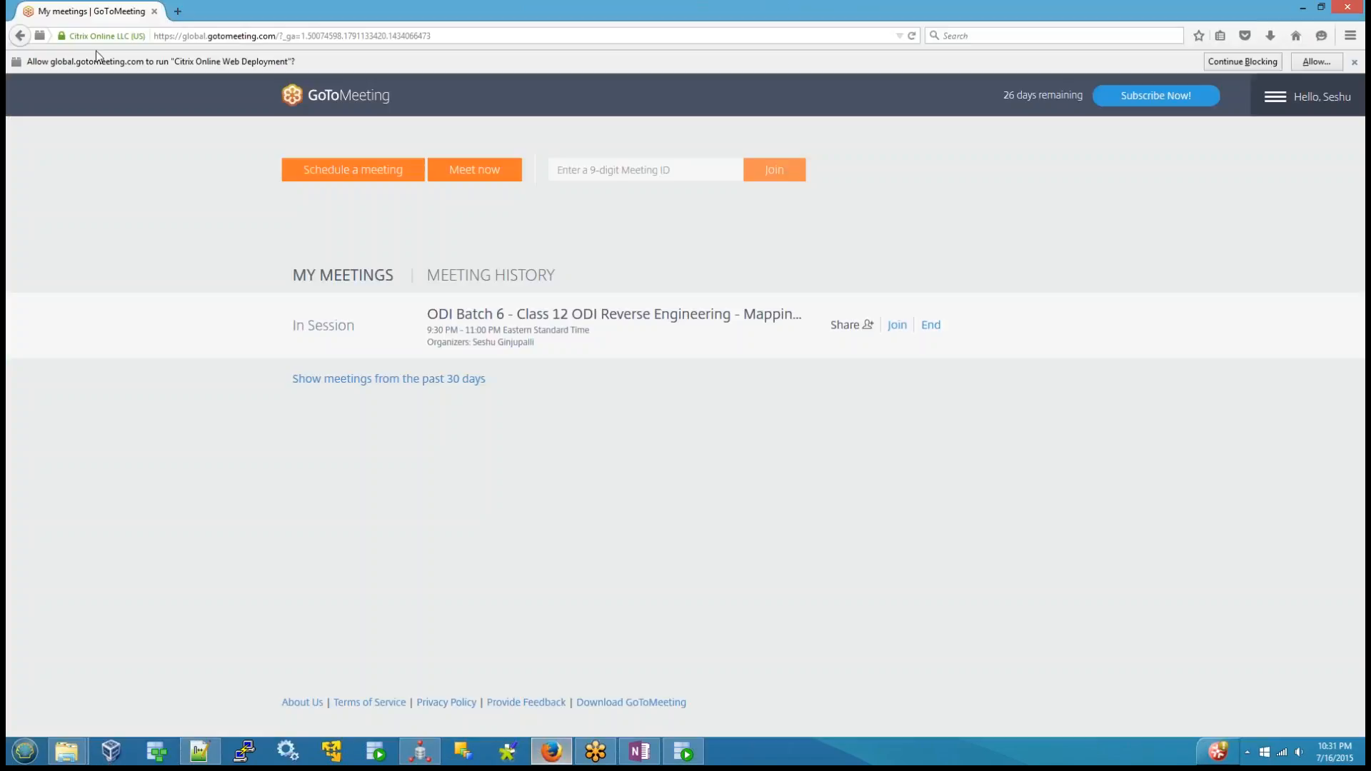
click(161, 38)
text(gmail.com/)
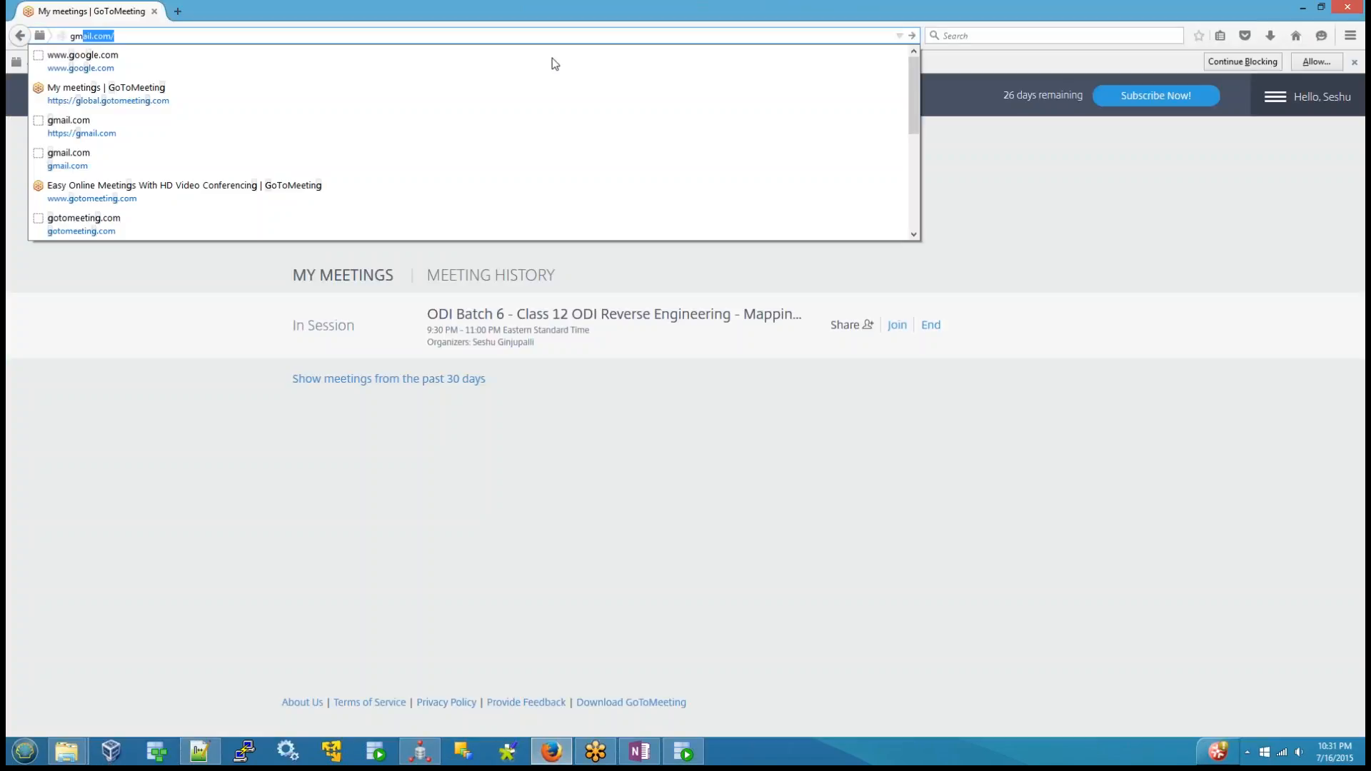
key(Return)
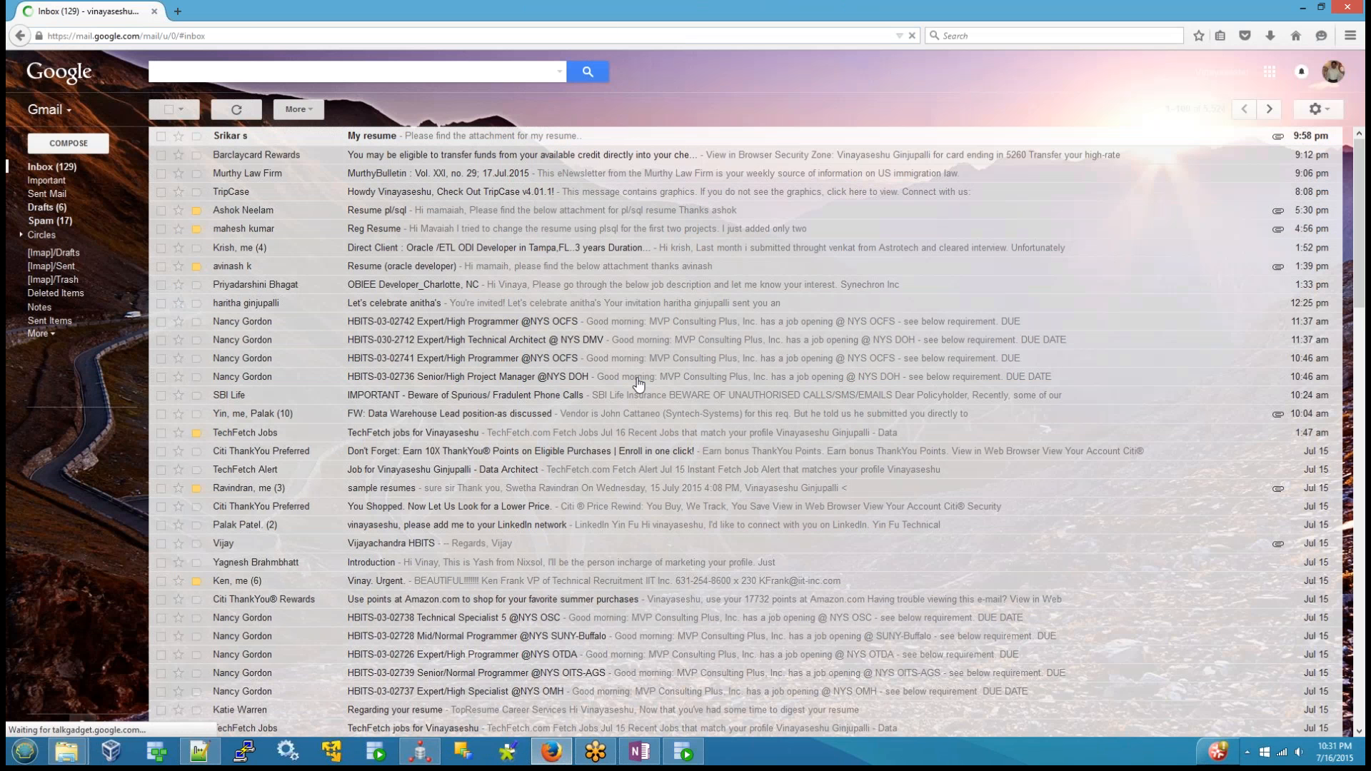
Switch to OneNote and review the Mapping using components notes on the ODI INTRODUCTION page
click(640, 751)
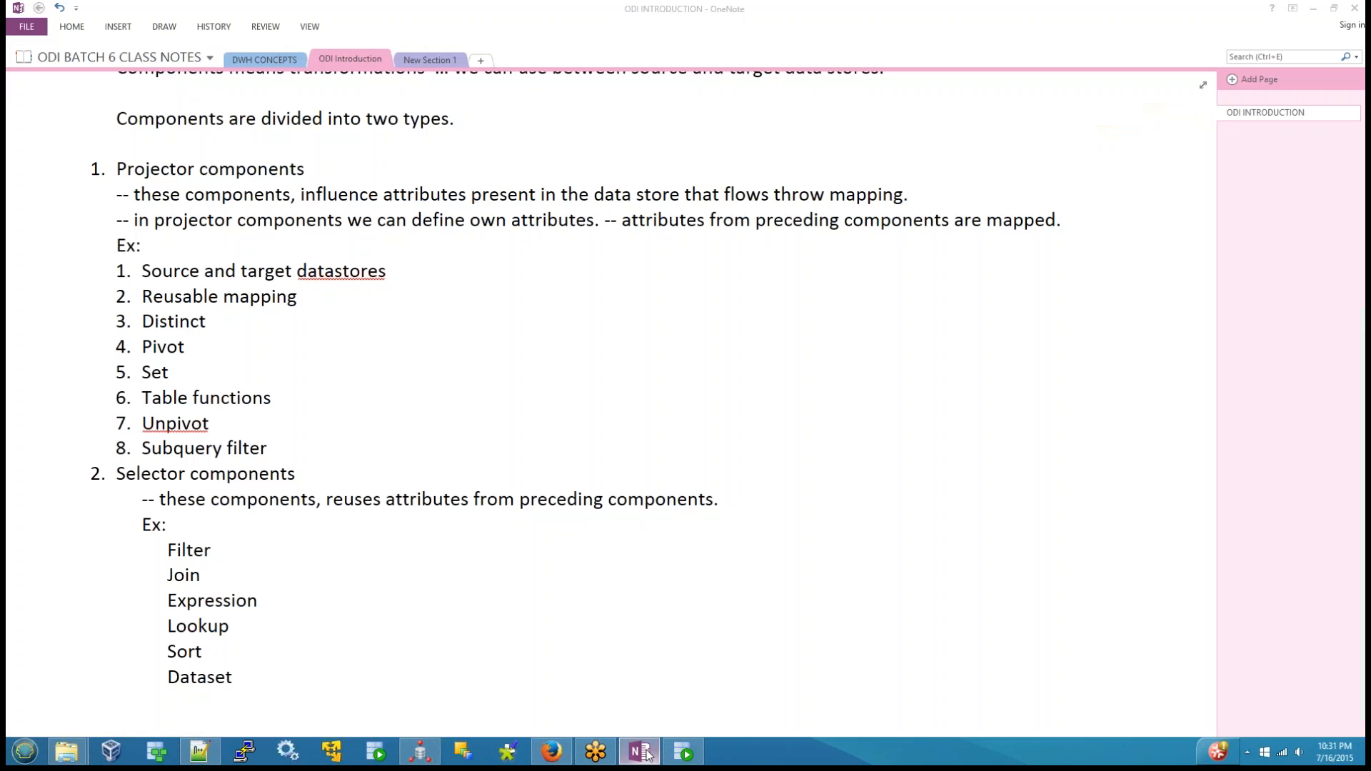
scroll(341, 433, up, 3)
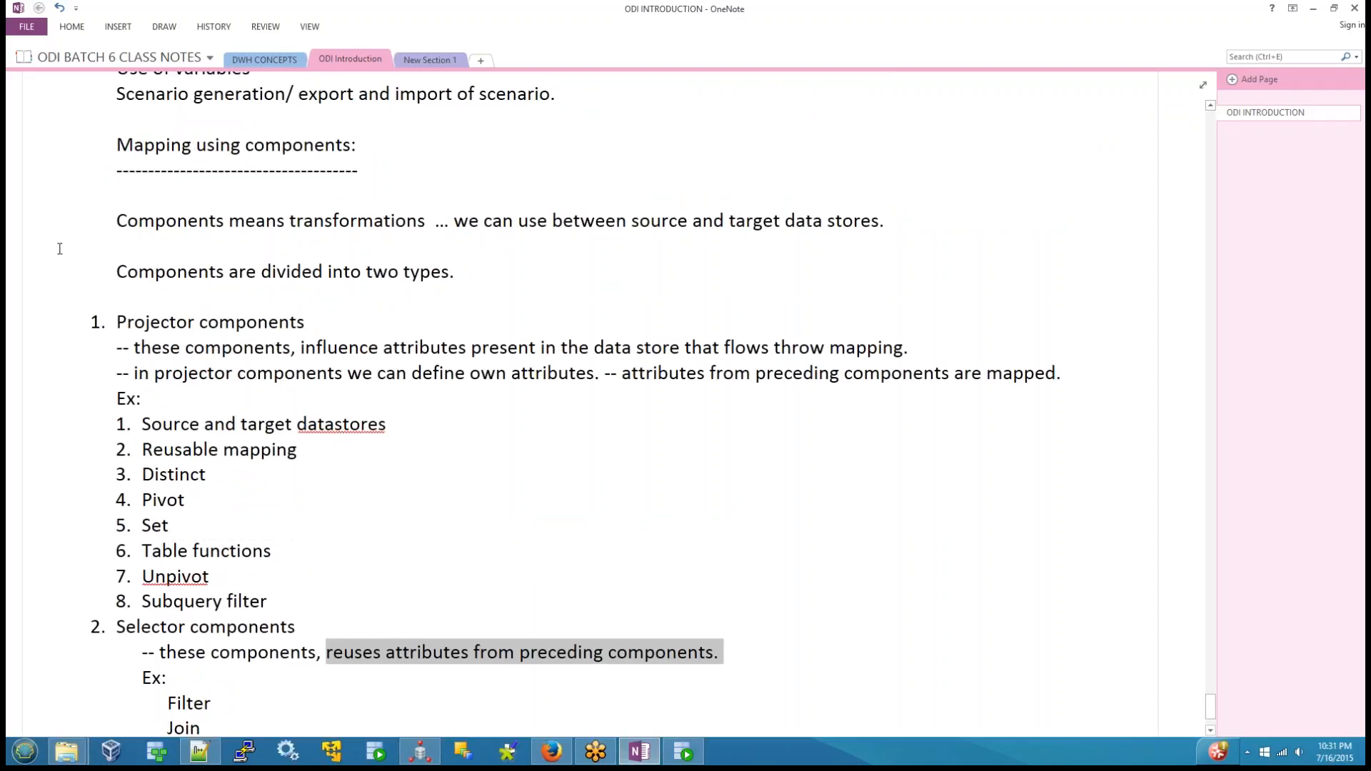
drag(117, 145, 240, 578)
click(387, 517)
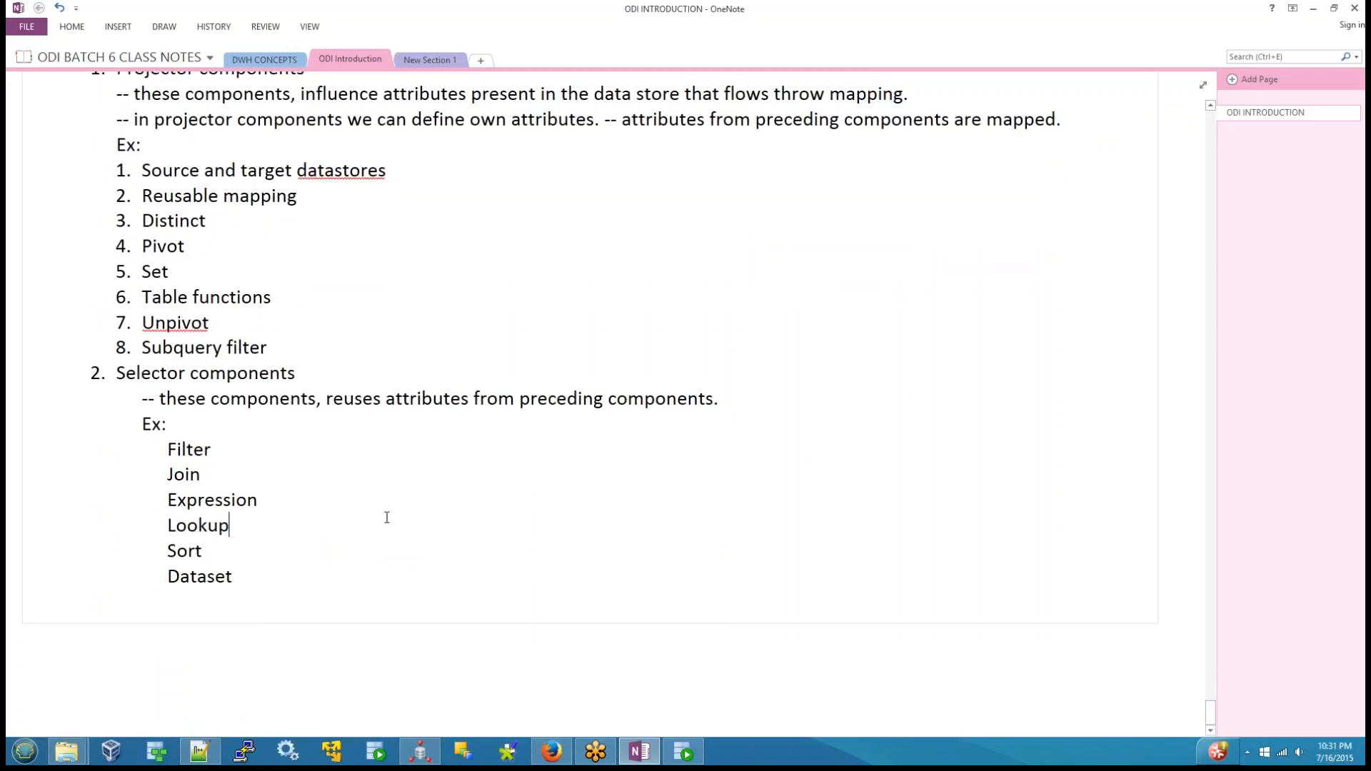
Select all notes on the ODI INTRODUCTION page and go back to the start of the page
double_click(386, 517)
click(379, 535)
double_click(379, 535)
key(ctrl+a)
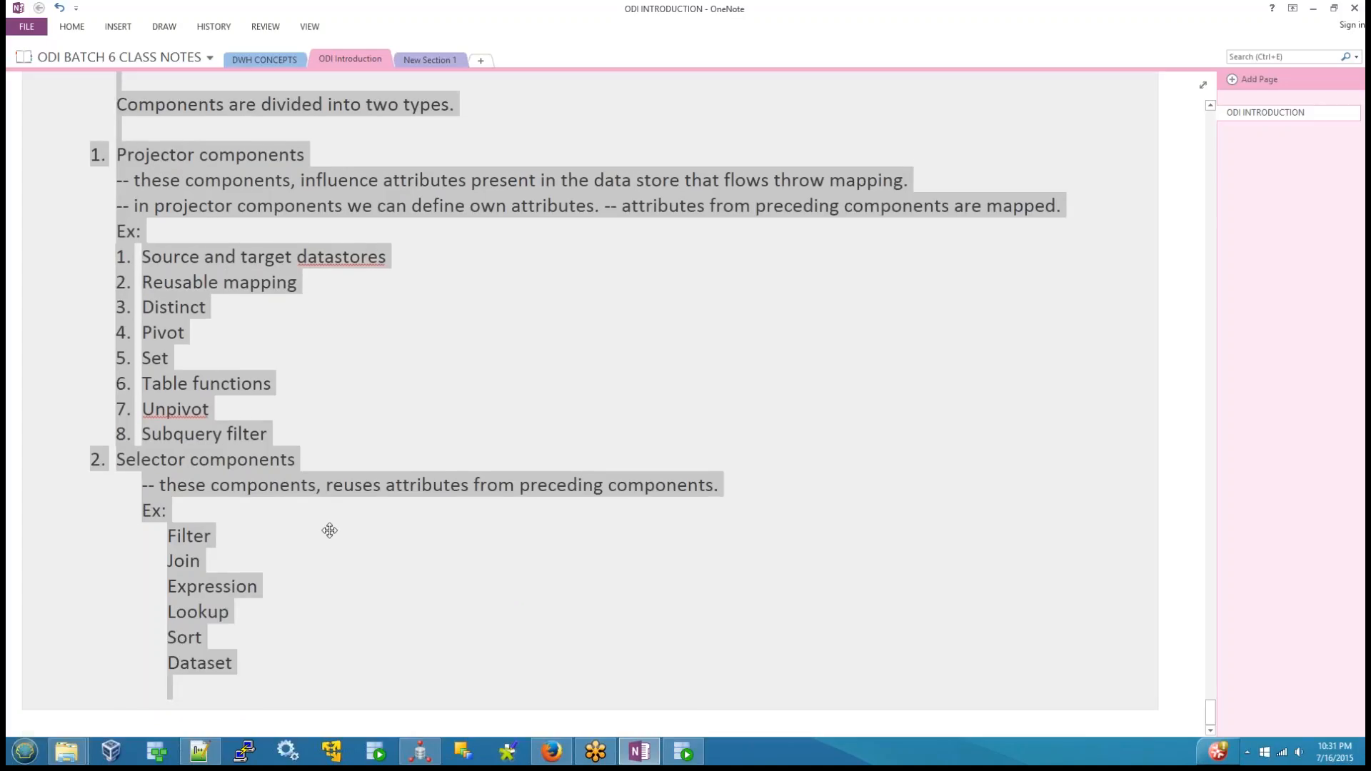
scroll(329, 530, up, 5)
drag(1209, 707, 1210, 118)
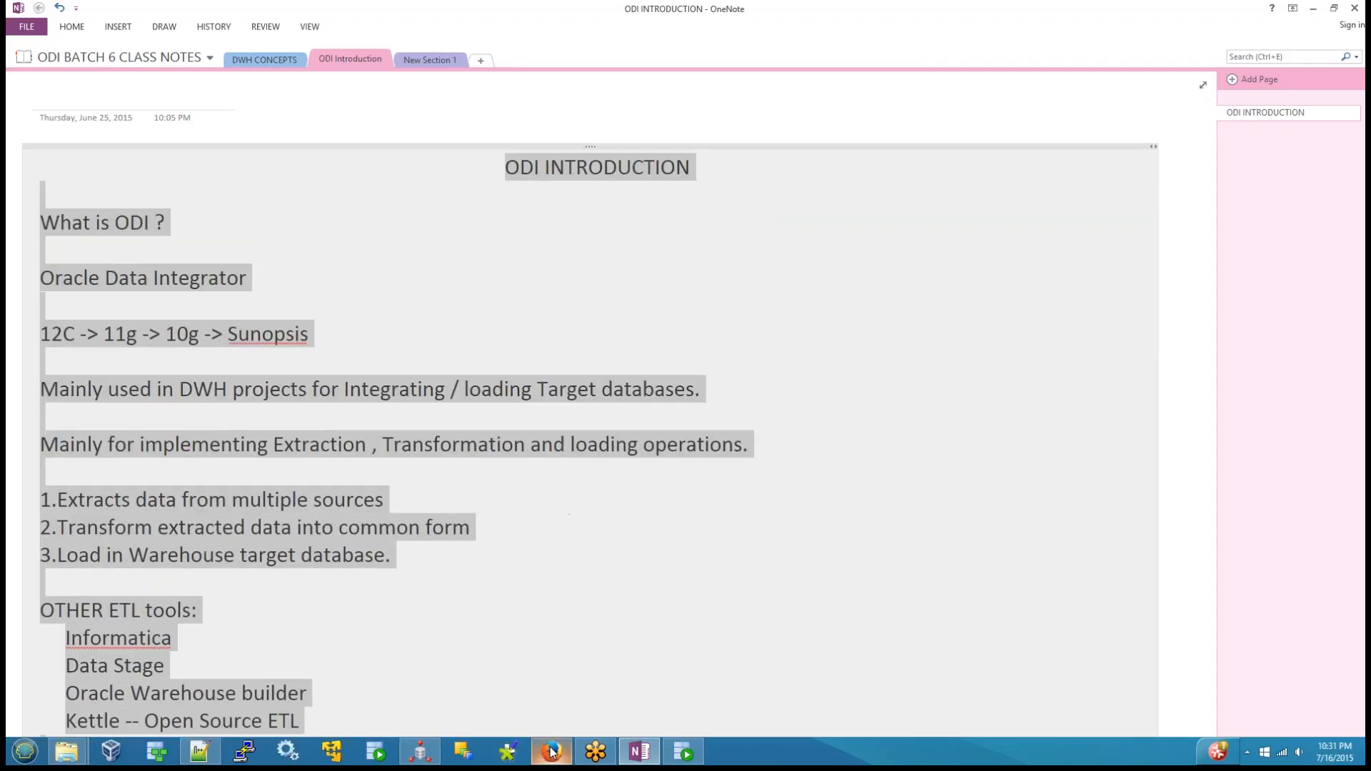
Switch to Notepad++ and place the cursor in the blank lines below the last note of ODI BATCH 6 - 06202015.txt
mouse_move(202, 764)
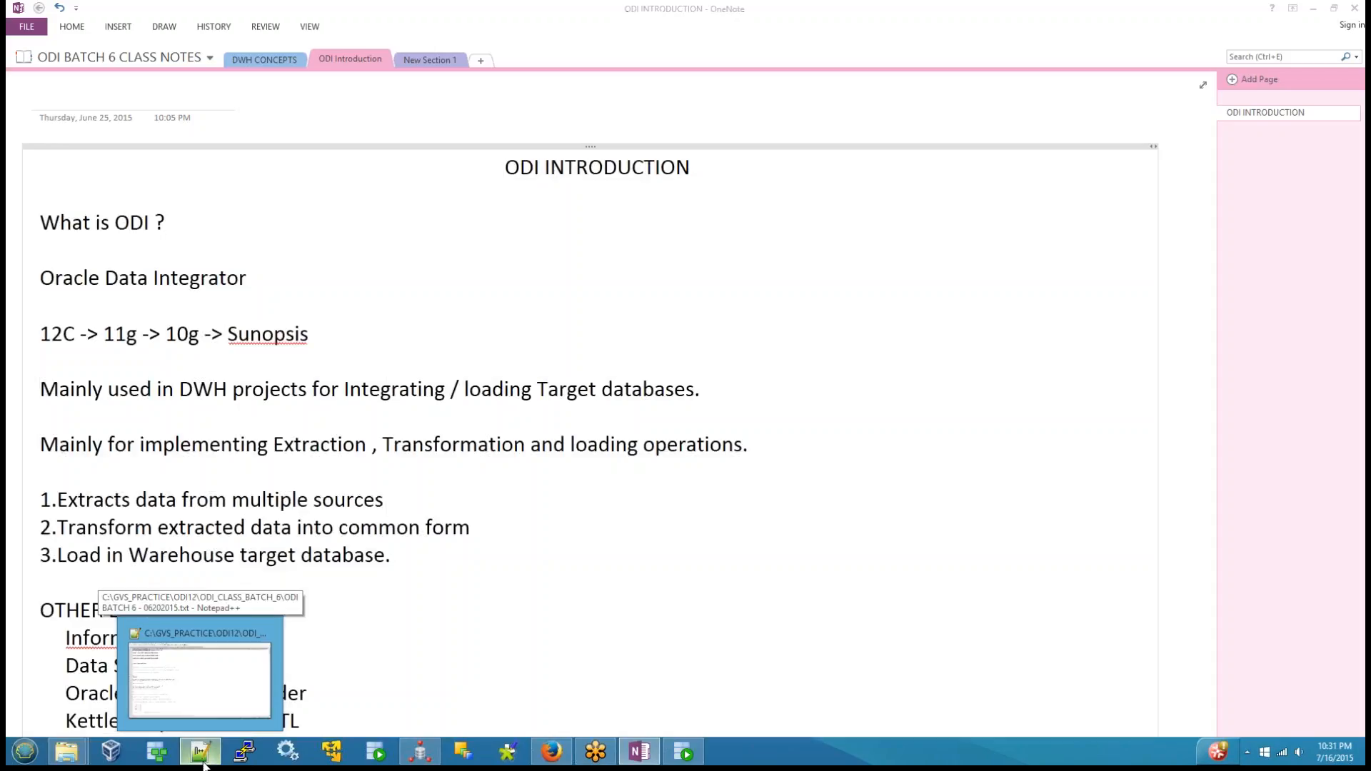
click(202, 763)
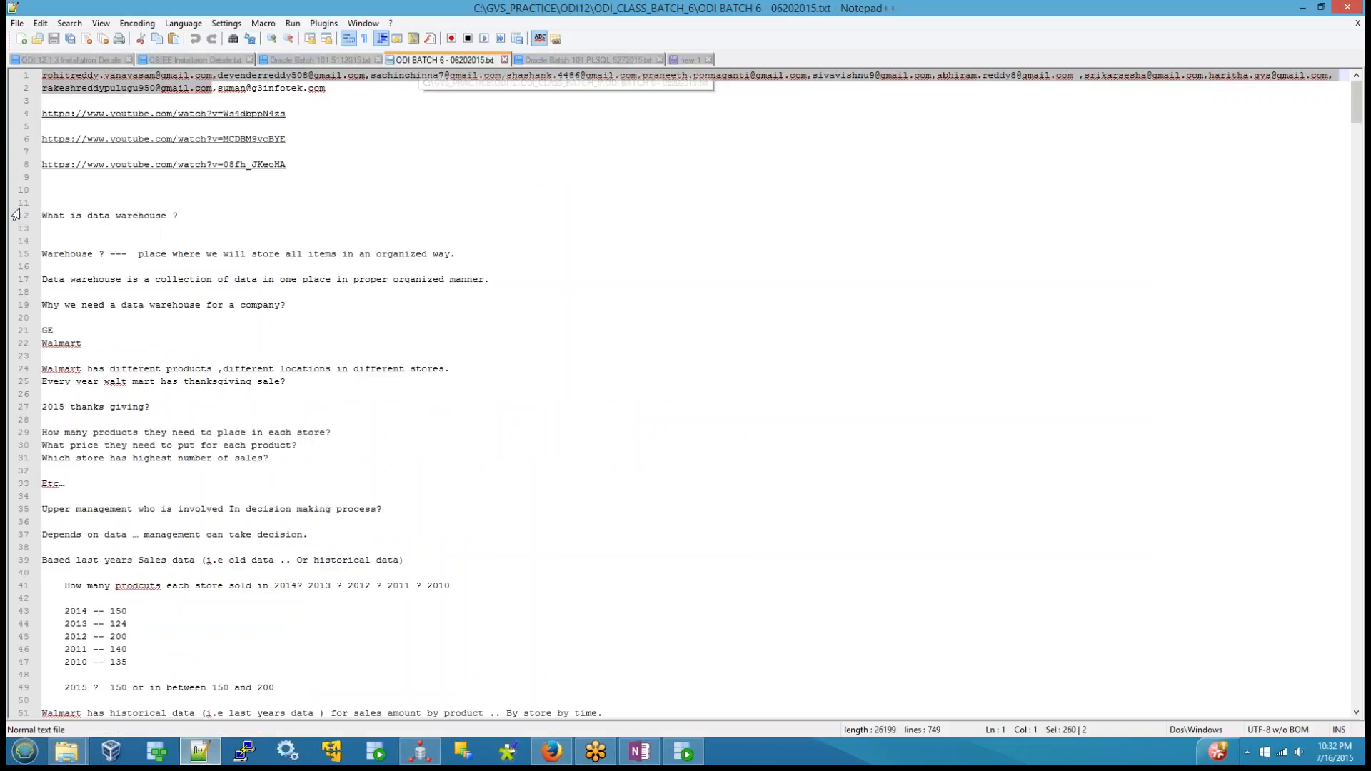
scroll(267, 519, down, 20)
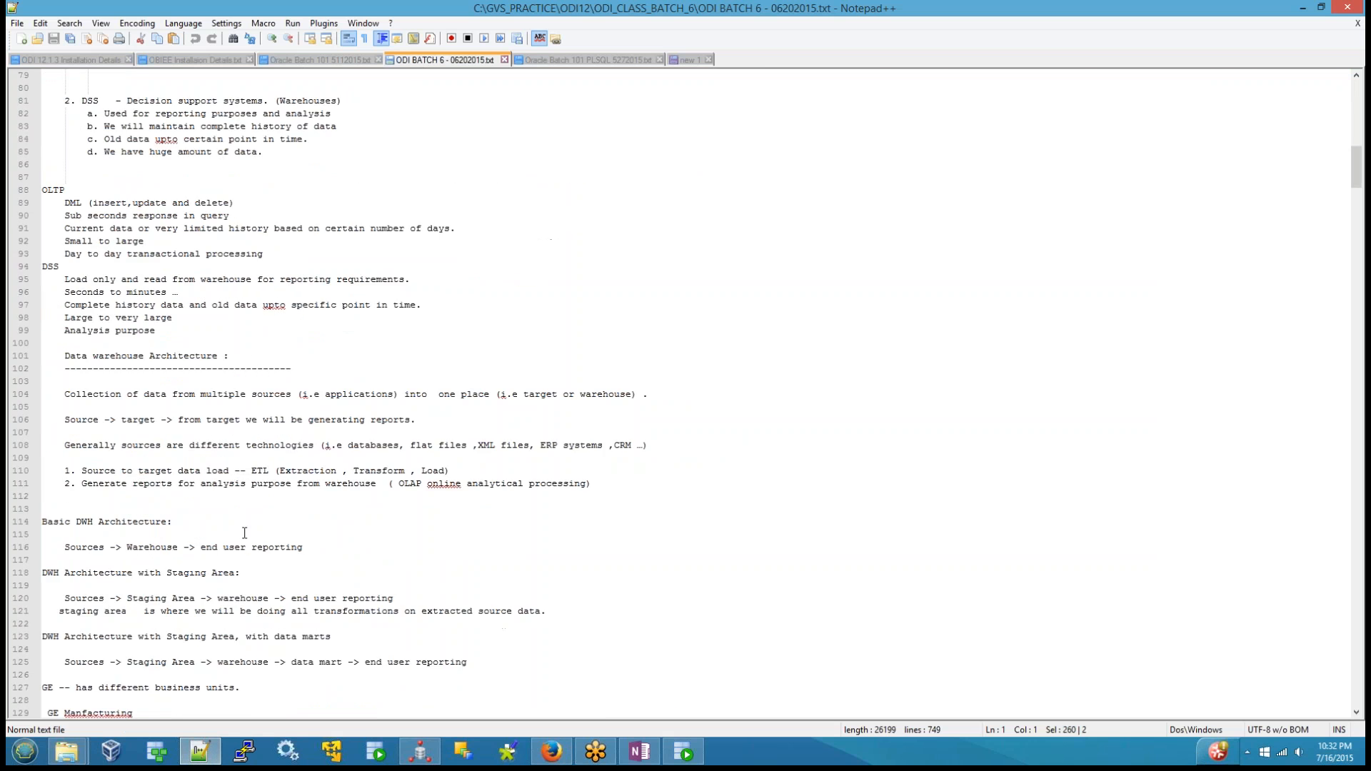
drag(1350, 204, 1323, 627)
scroll(1321, 628, down, 20)
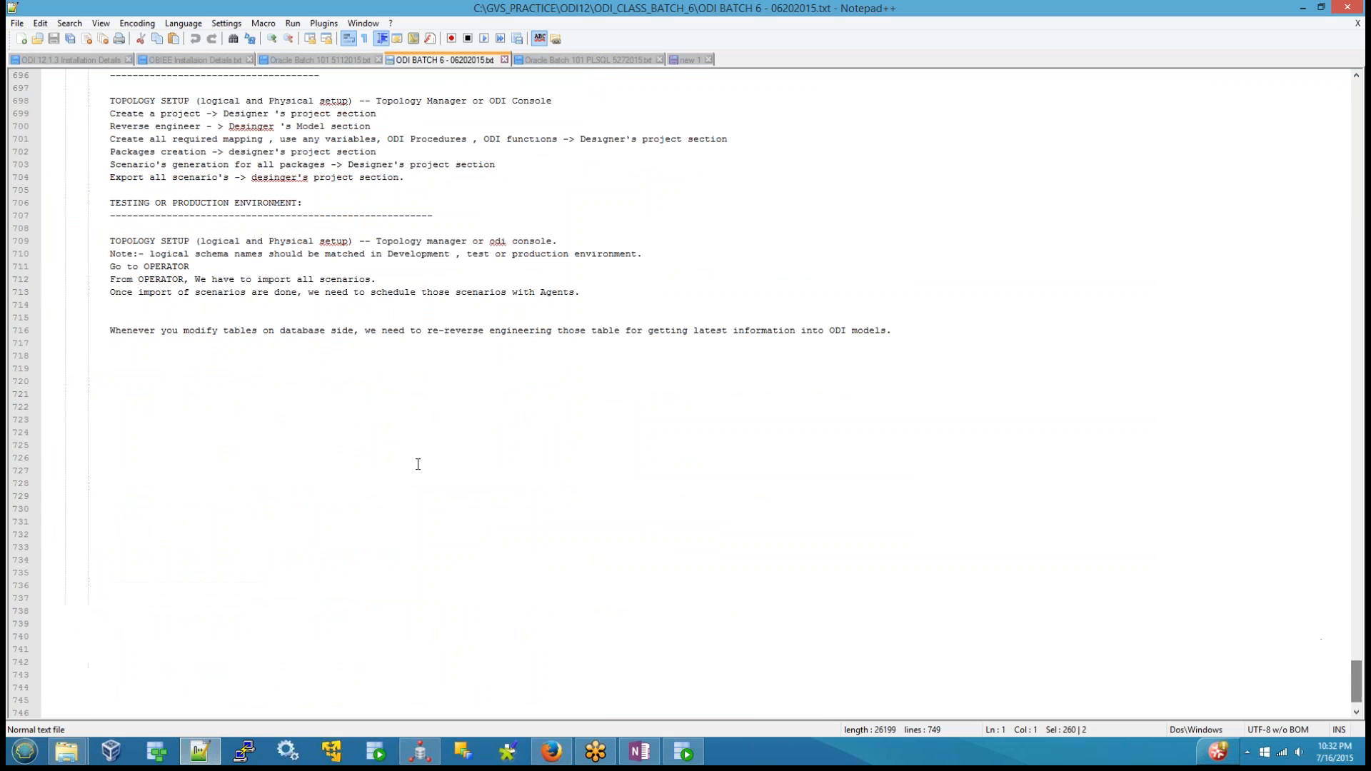
click(129, 393)
click(136, 379)
Examine the text file's earlier notes on deployment, packages, knowledge modules, mappings, reverse engineering and Designer
scroll(147, 368, up, 13)
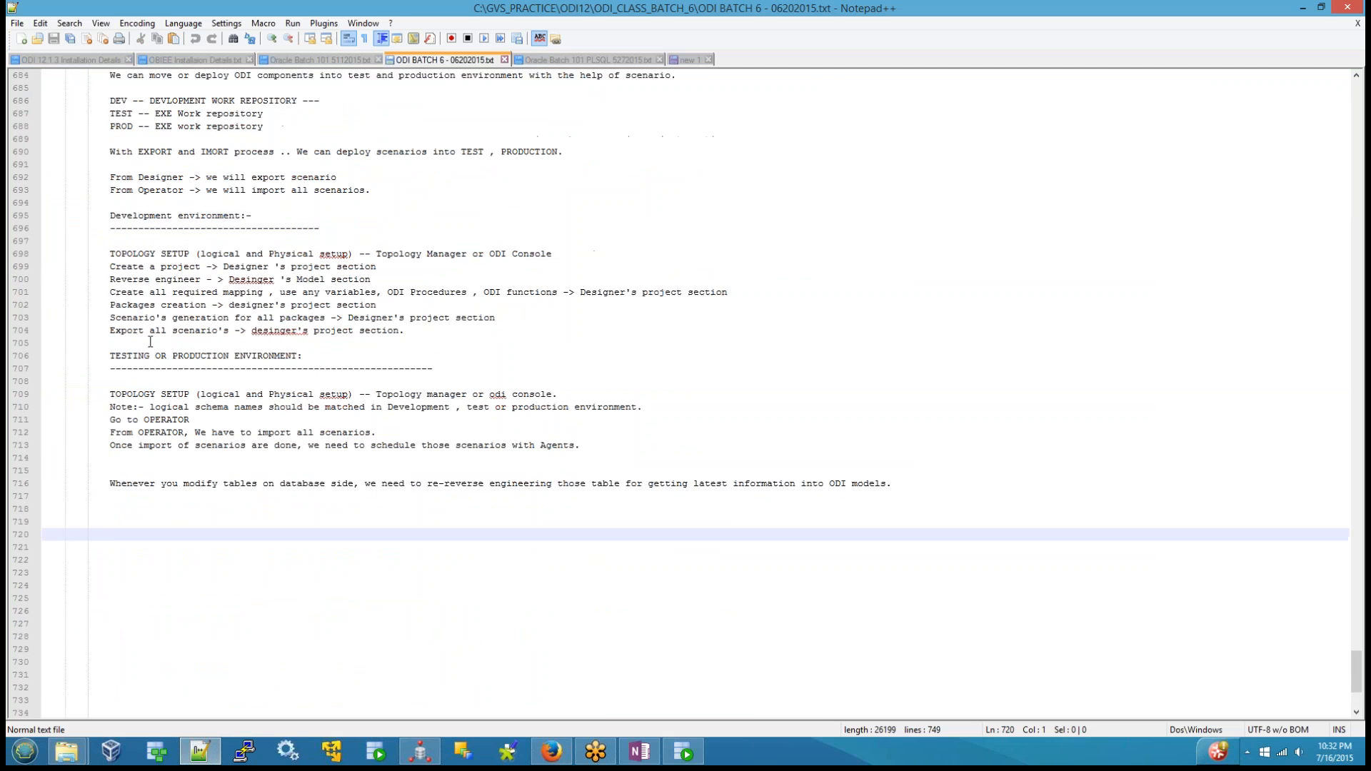
scroll(152, 338, up, 8)
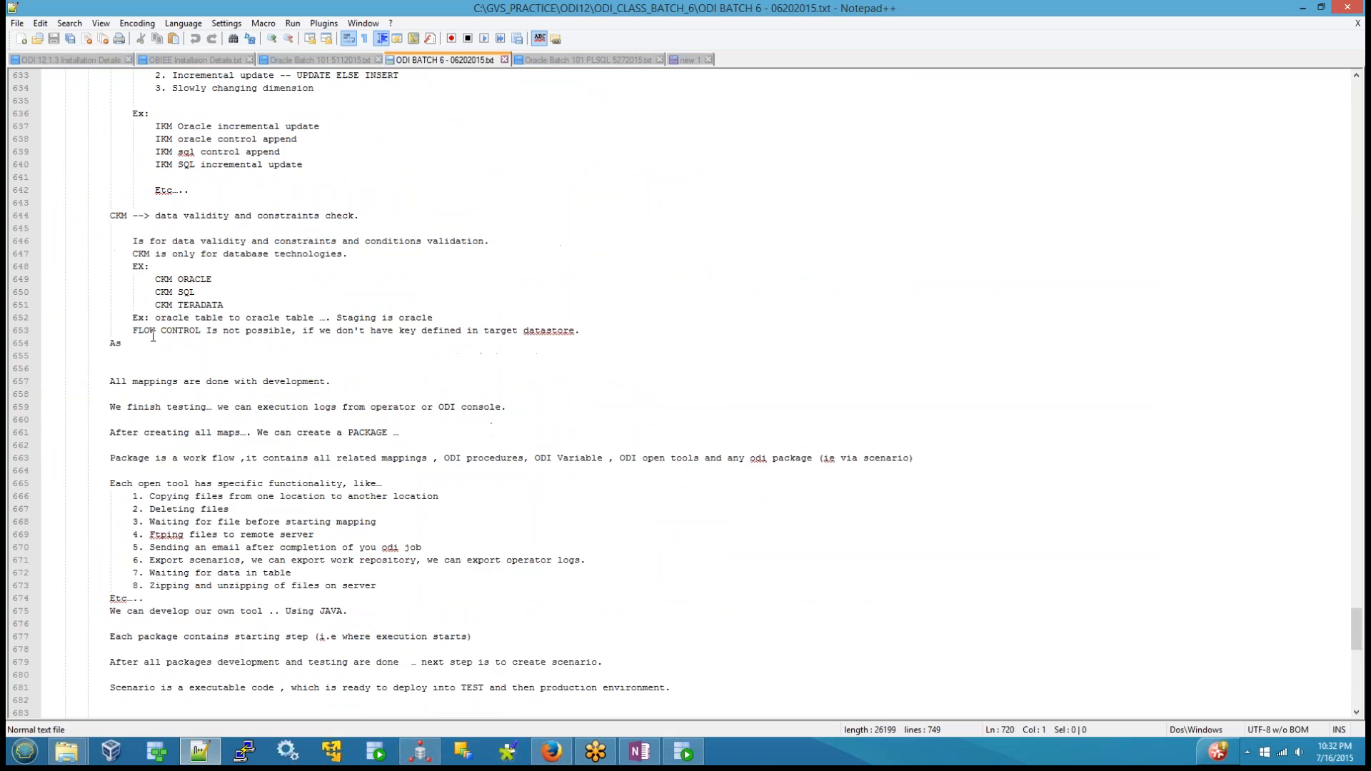
scroll(153, 335, up, 20)
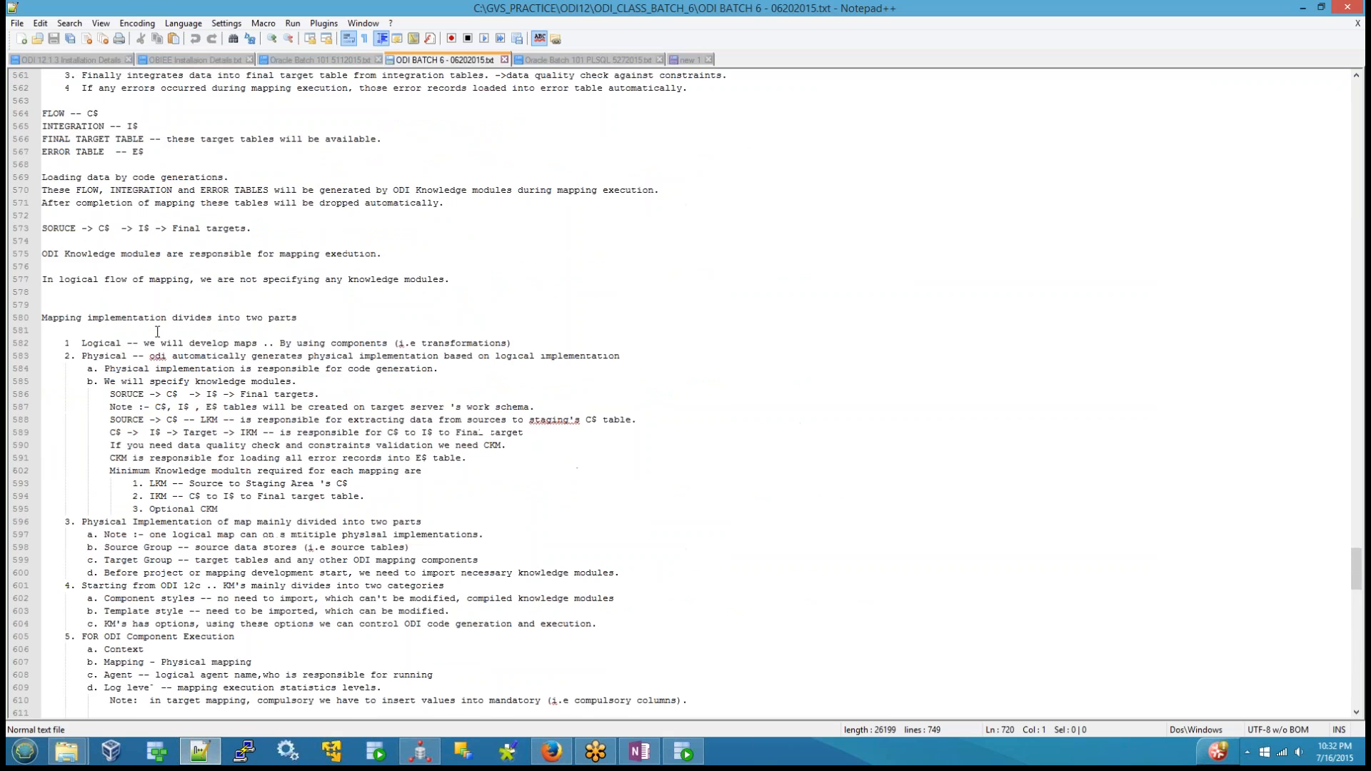
scroll(157, 332, up, 16)
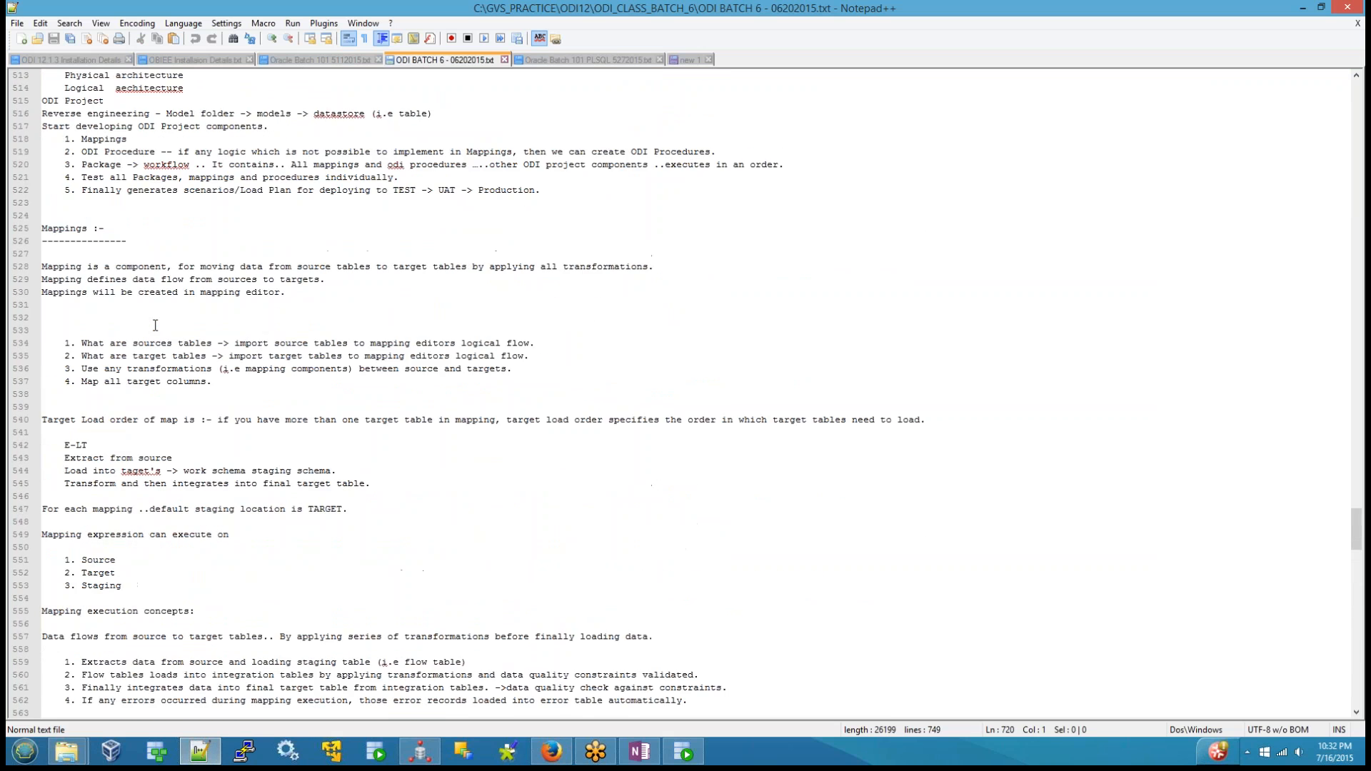
scroll(155, 325, up, 13)
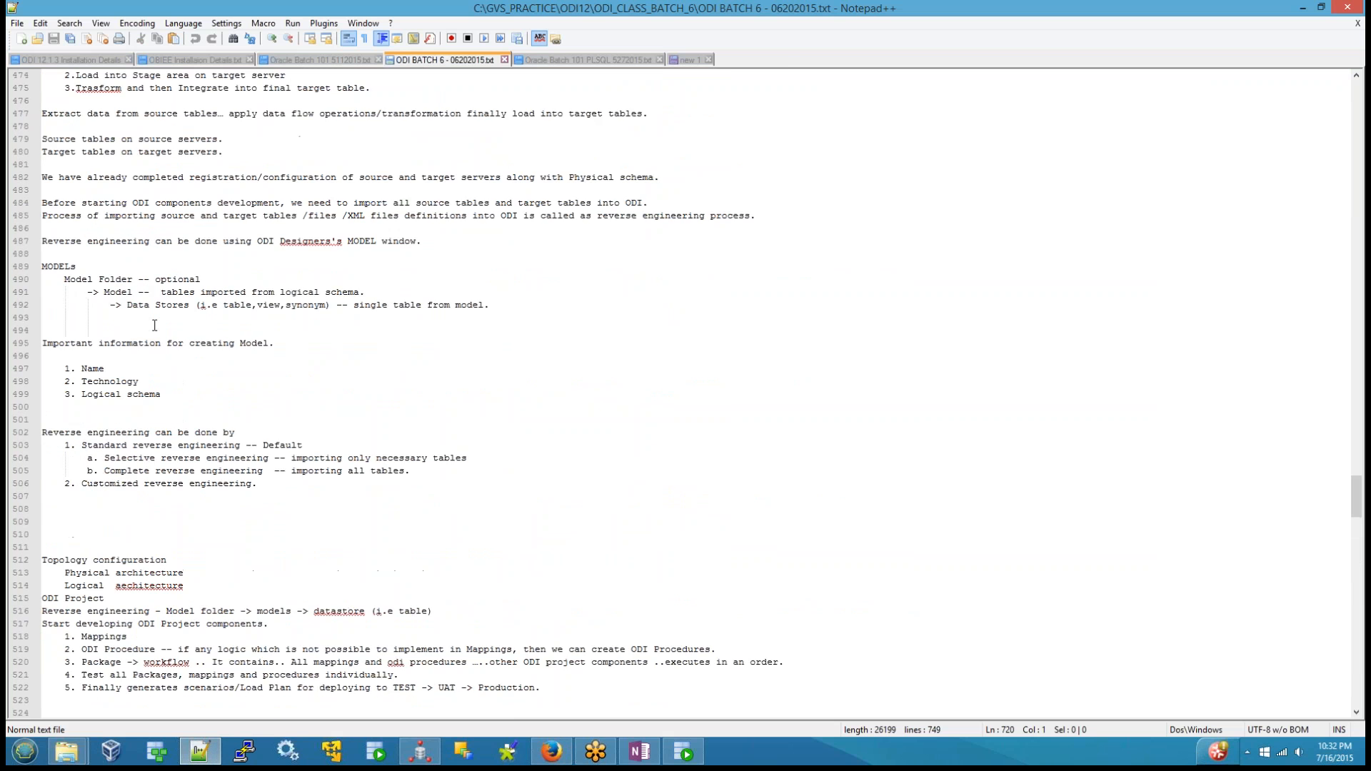
scroll(155, 325, up, 18)
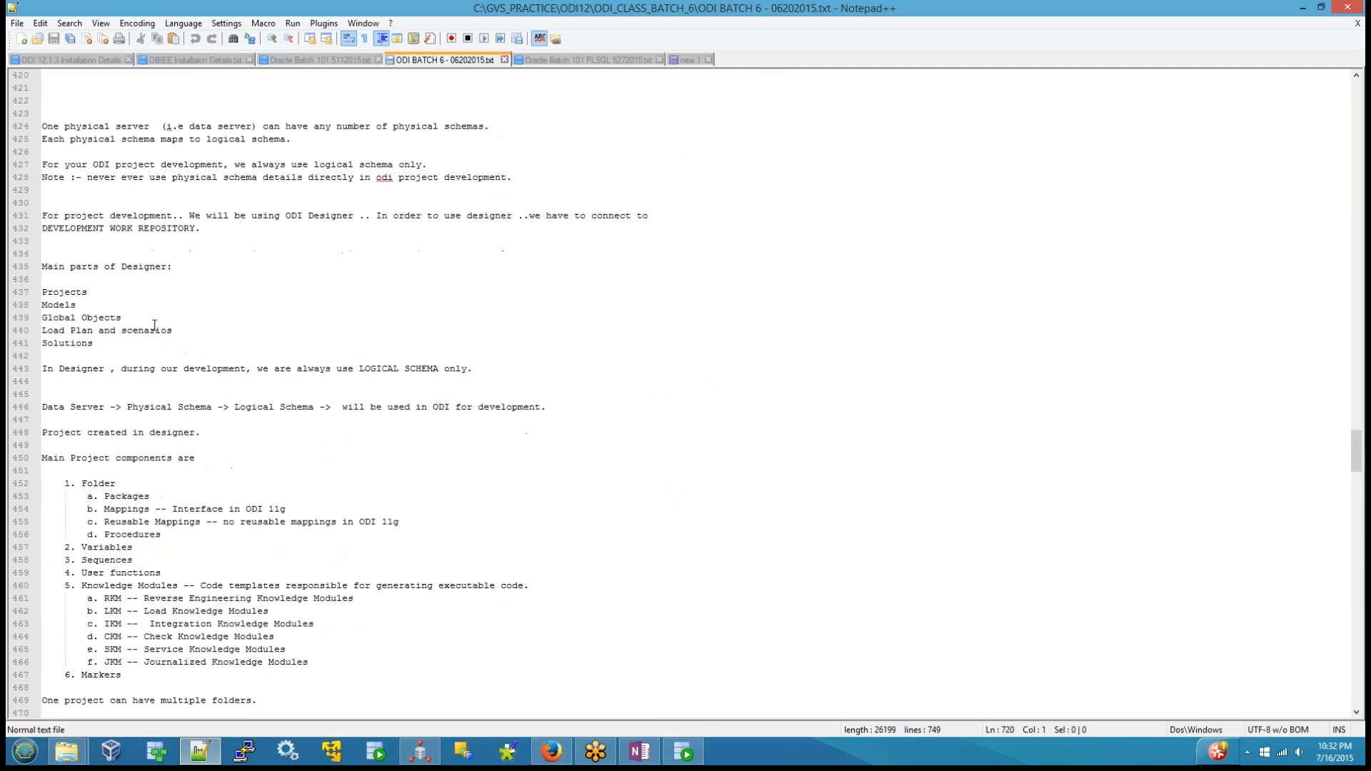
Switch to OneNote and copy the heading ODI PROJECT DEVELOPMENT from the page in New Section 1
click(639, 752)
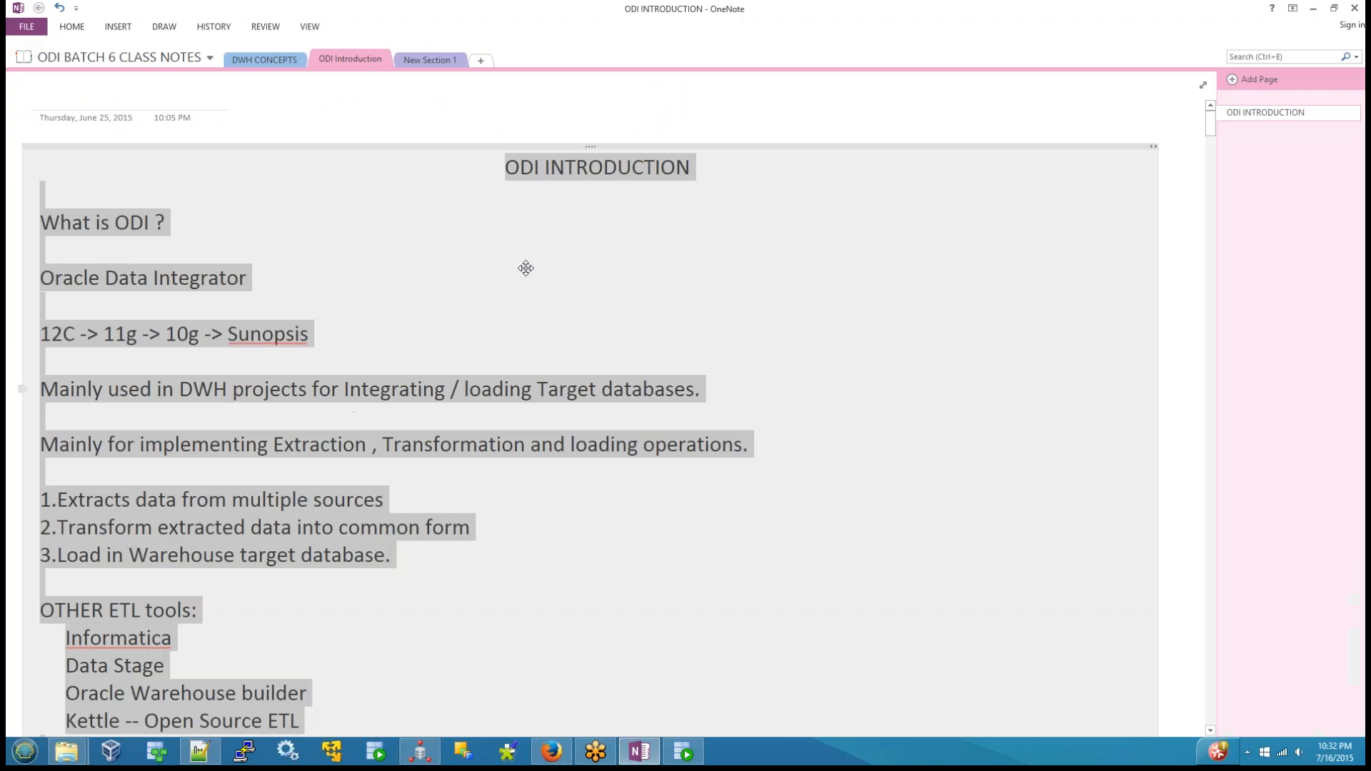
click(440, 60)
scroll(100, 354, up, 5)
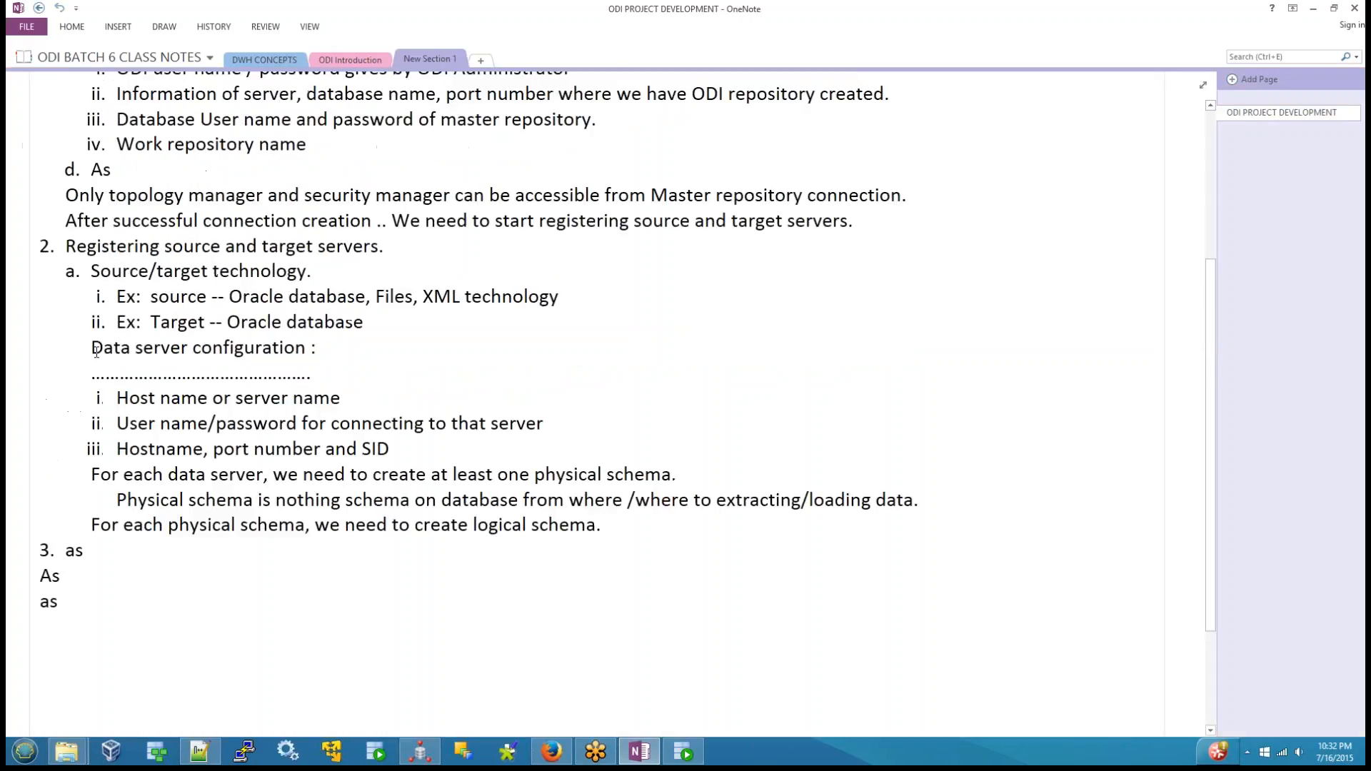
scroll(118, 357, up, 1)
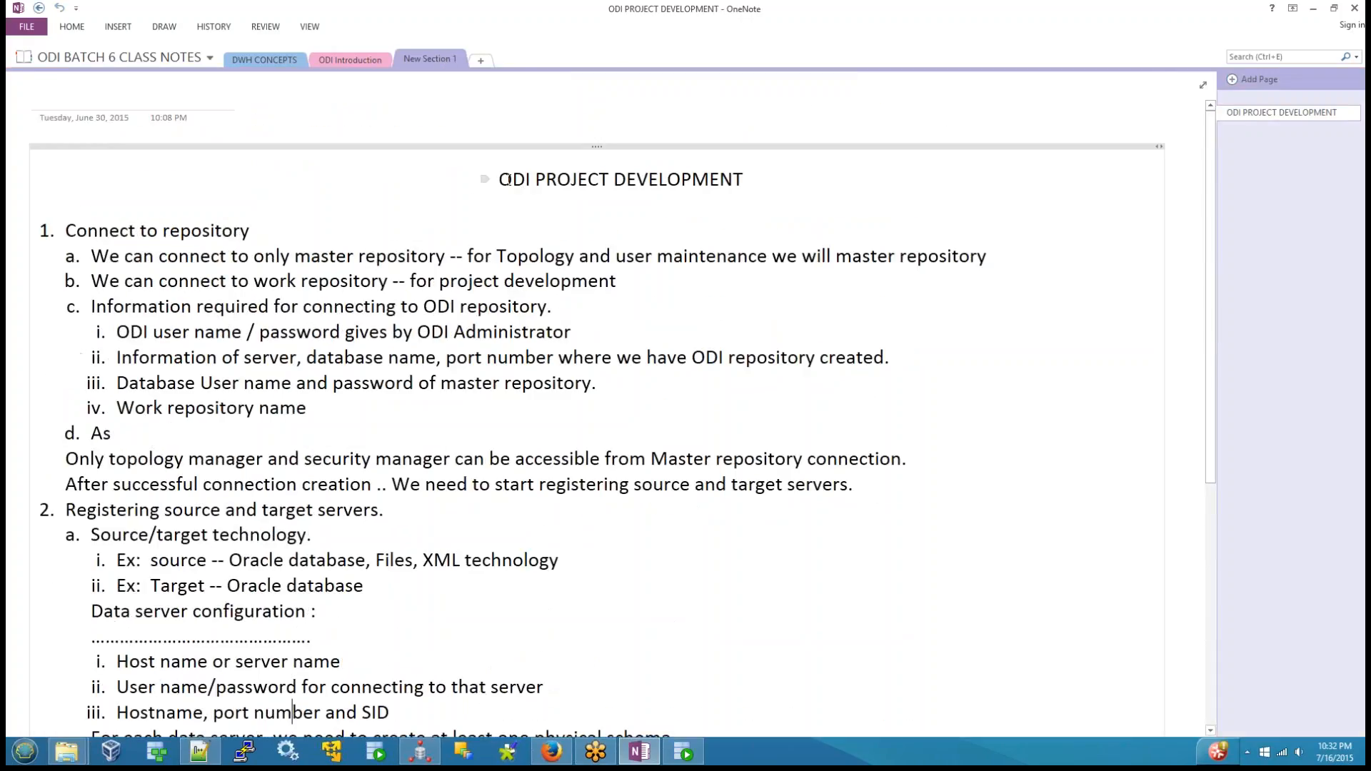
drag(497, 180, 789, 175)
key(ctrl+c)
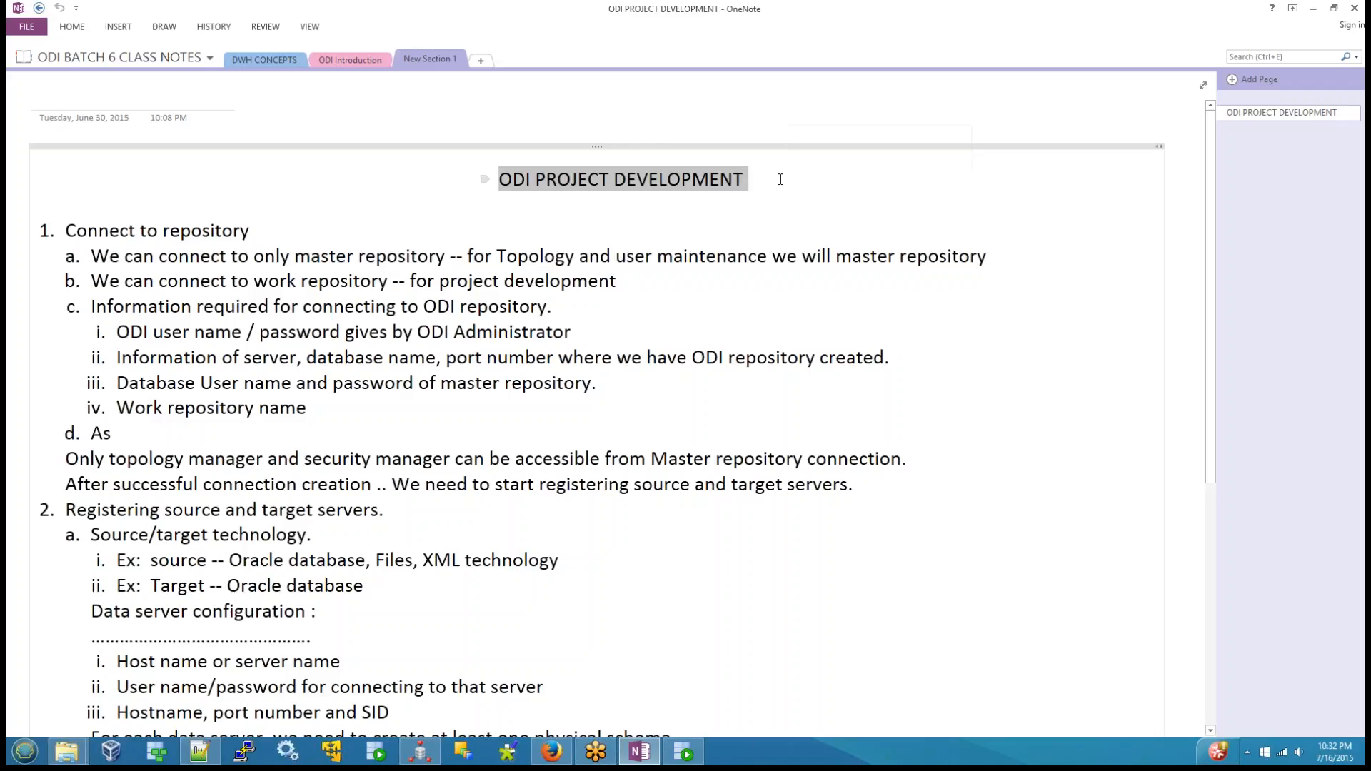
Switch to Notepad++ and search the text file for ODI PROJECT DEVELOPMENT up to its heading above Connect to repository
click(200, 749)
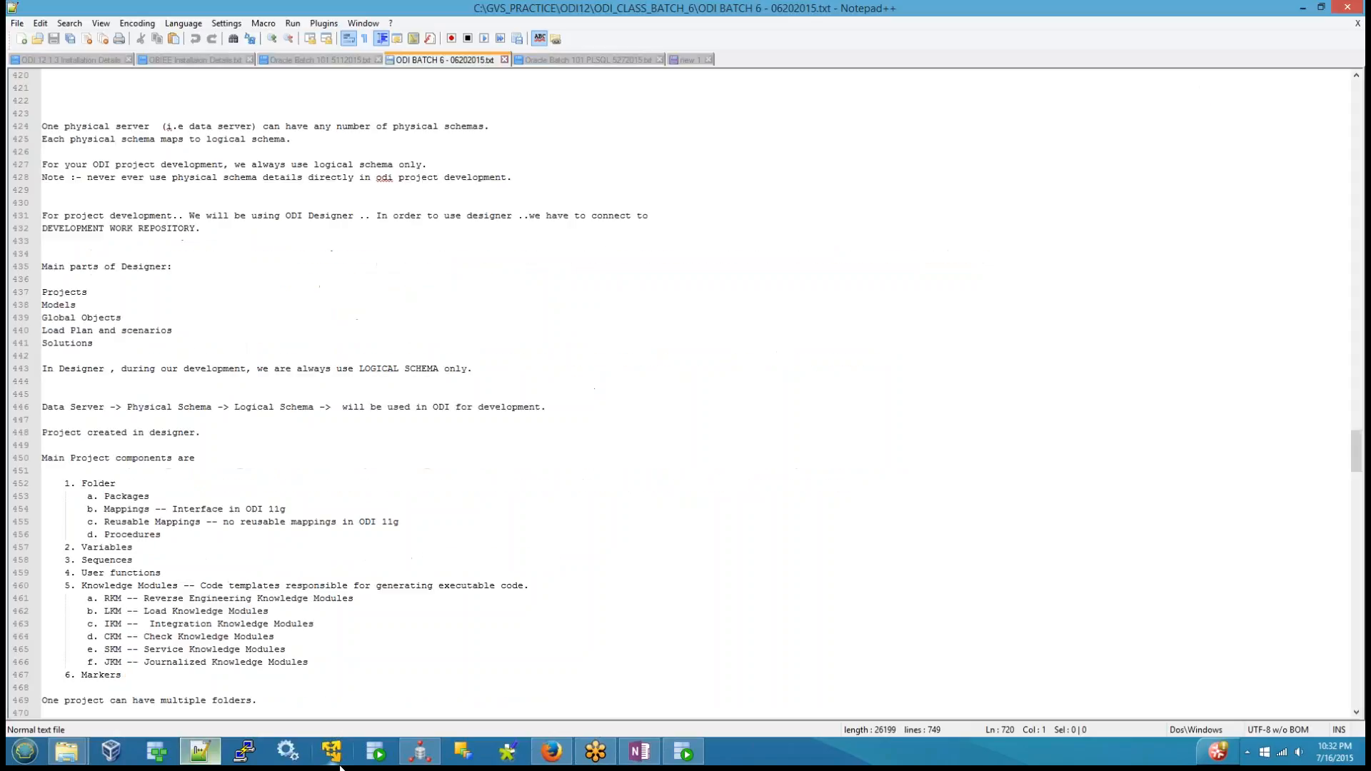
key(ctrl+f)
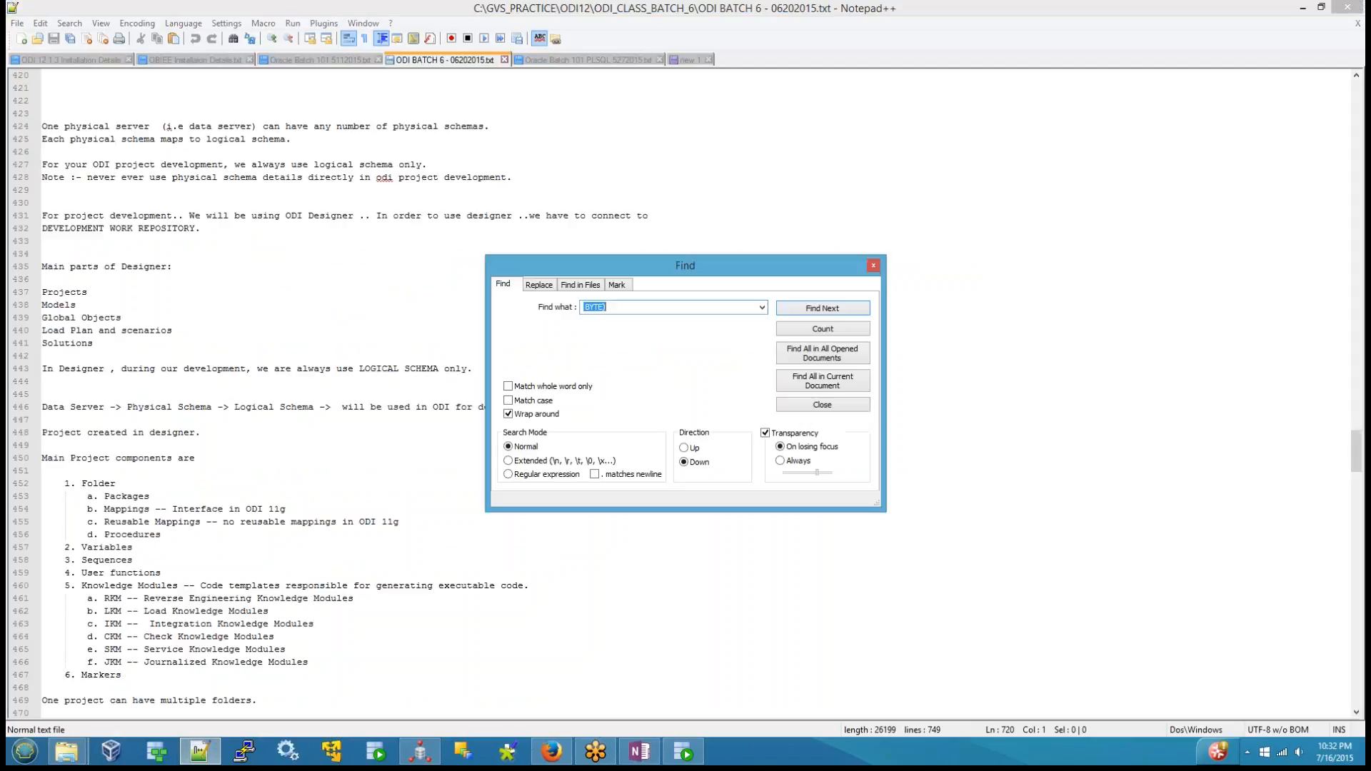
key(ctrl+v)
drag(651, 306, 554, 307)
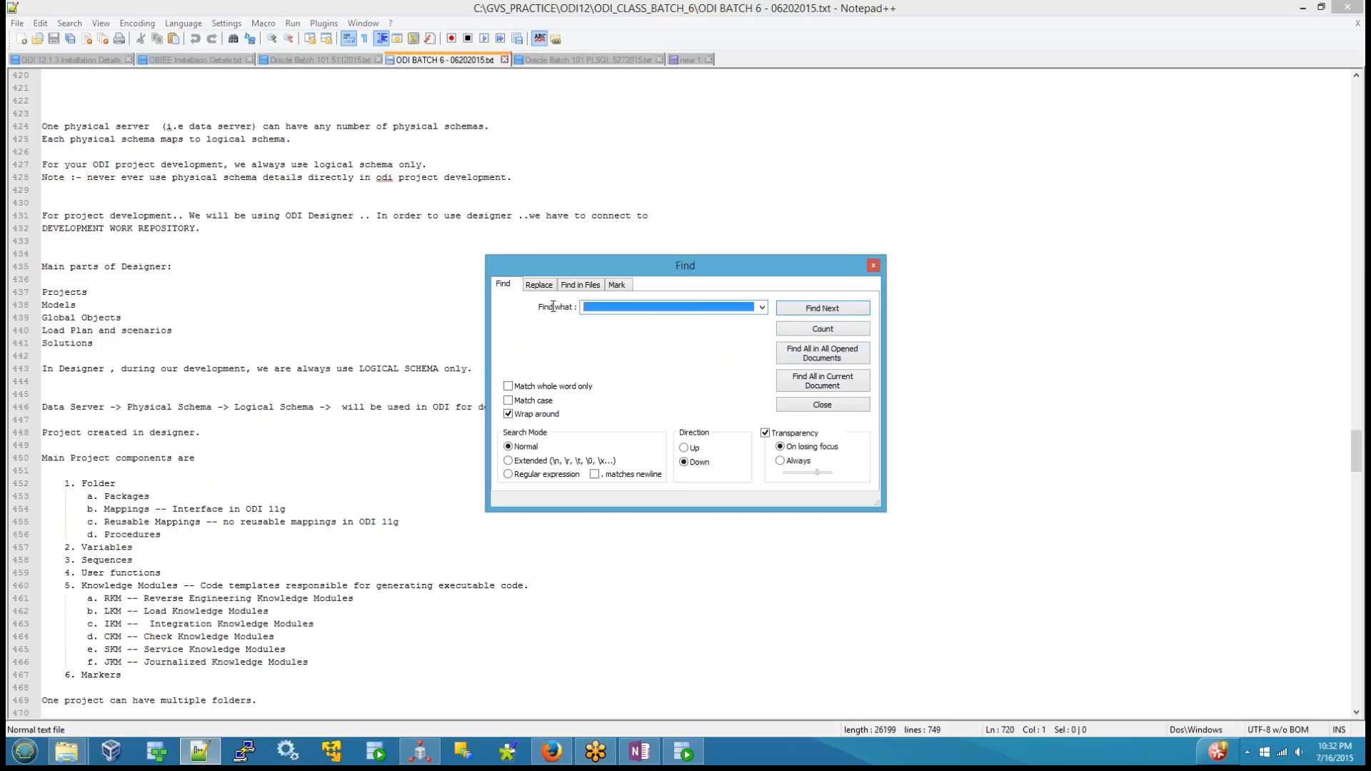
key(ctrl+v)
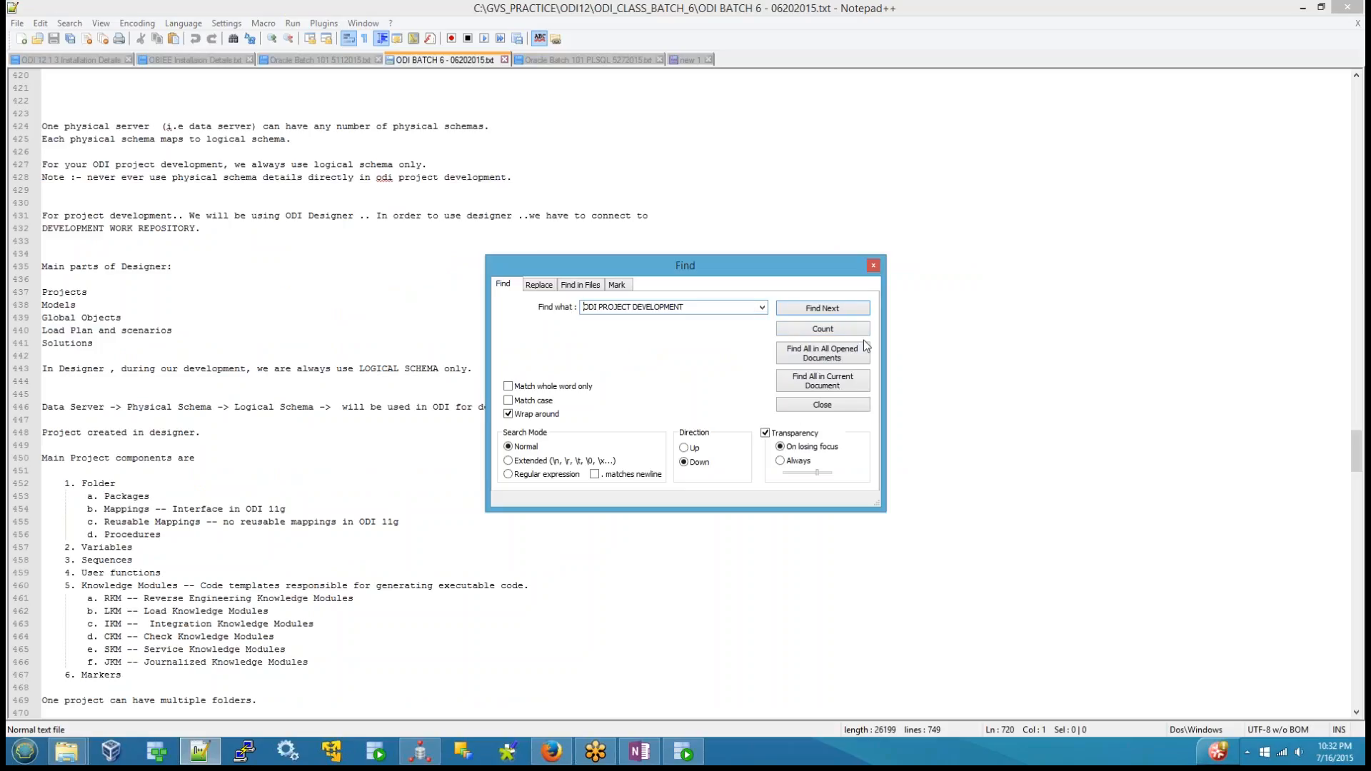
click(827, 309)
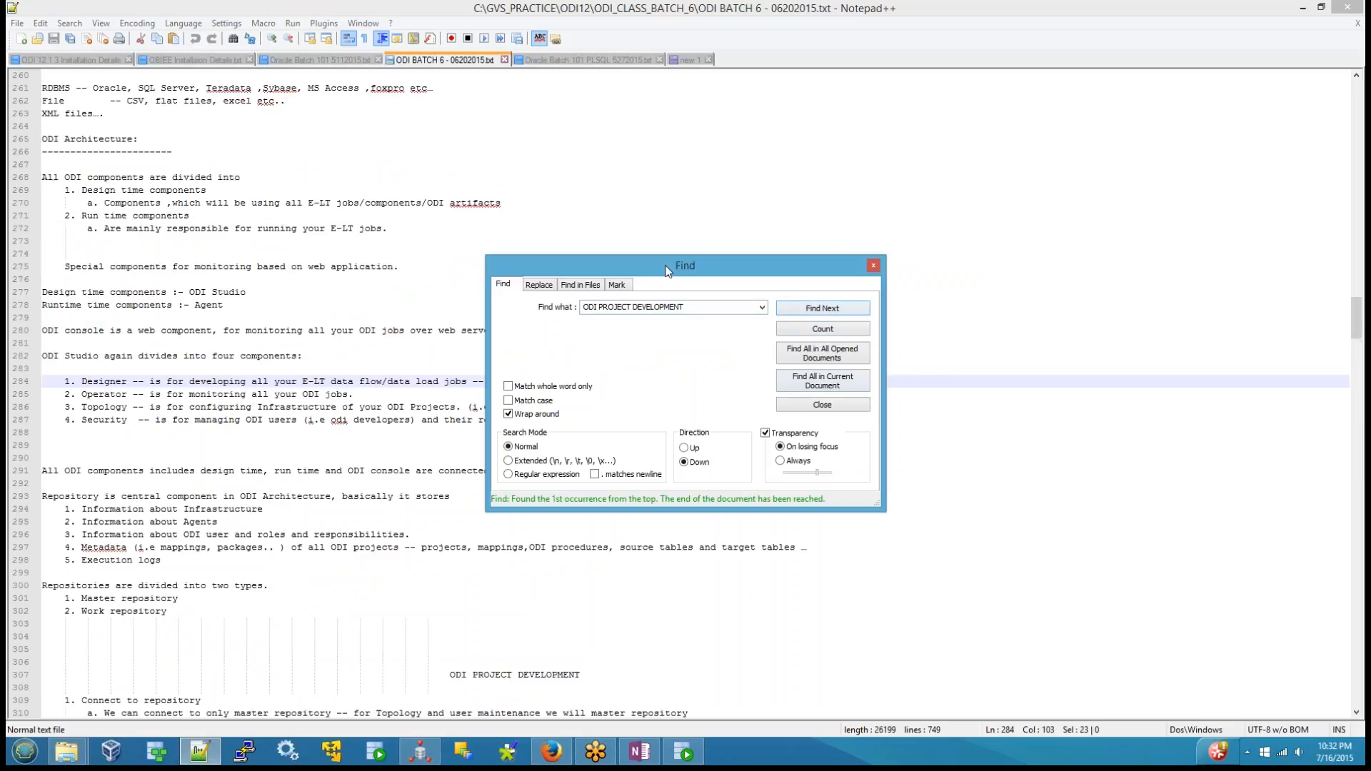
drag(667, 270, 961, 222)
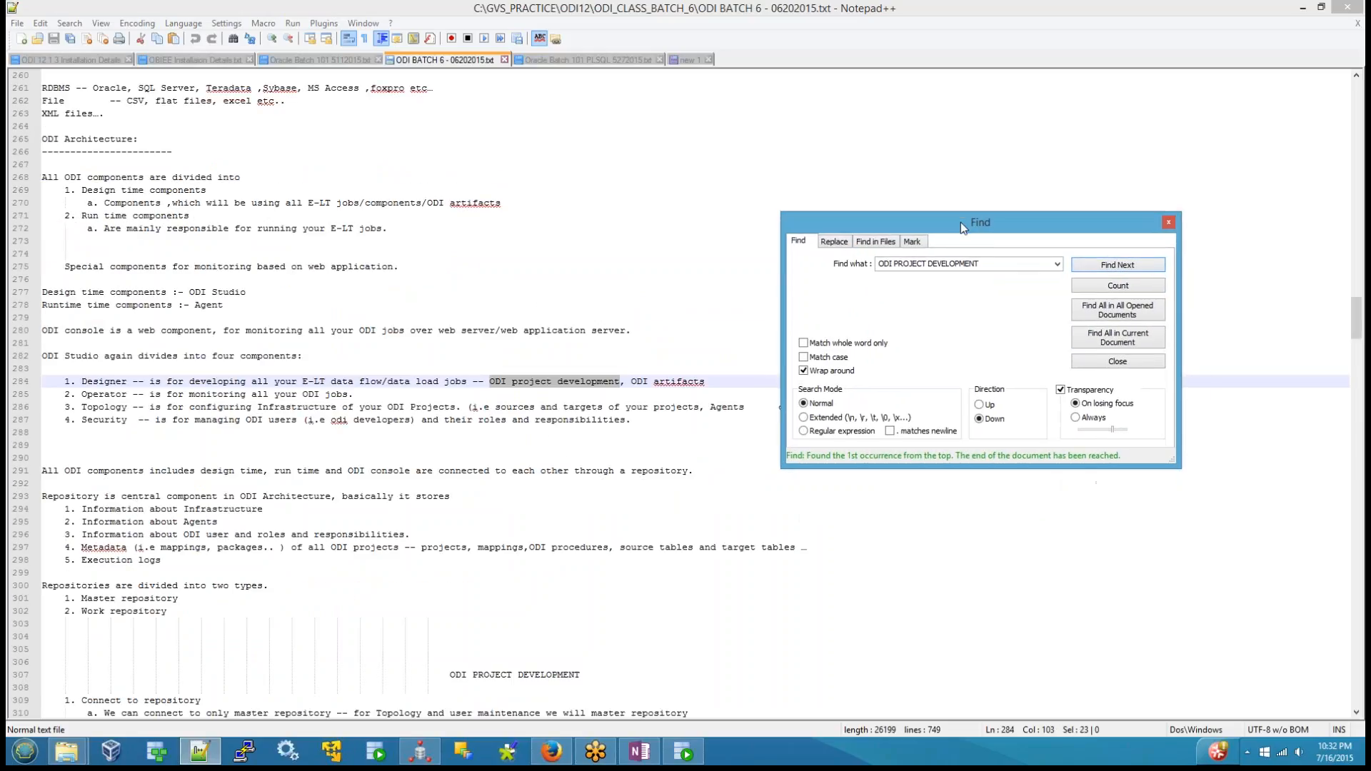
click(1106, 266)
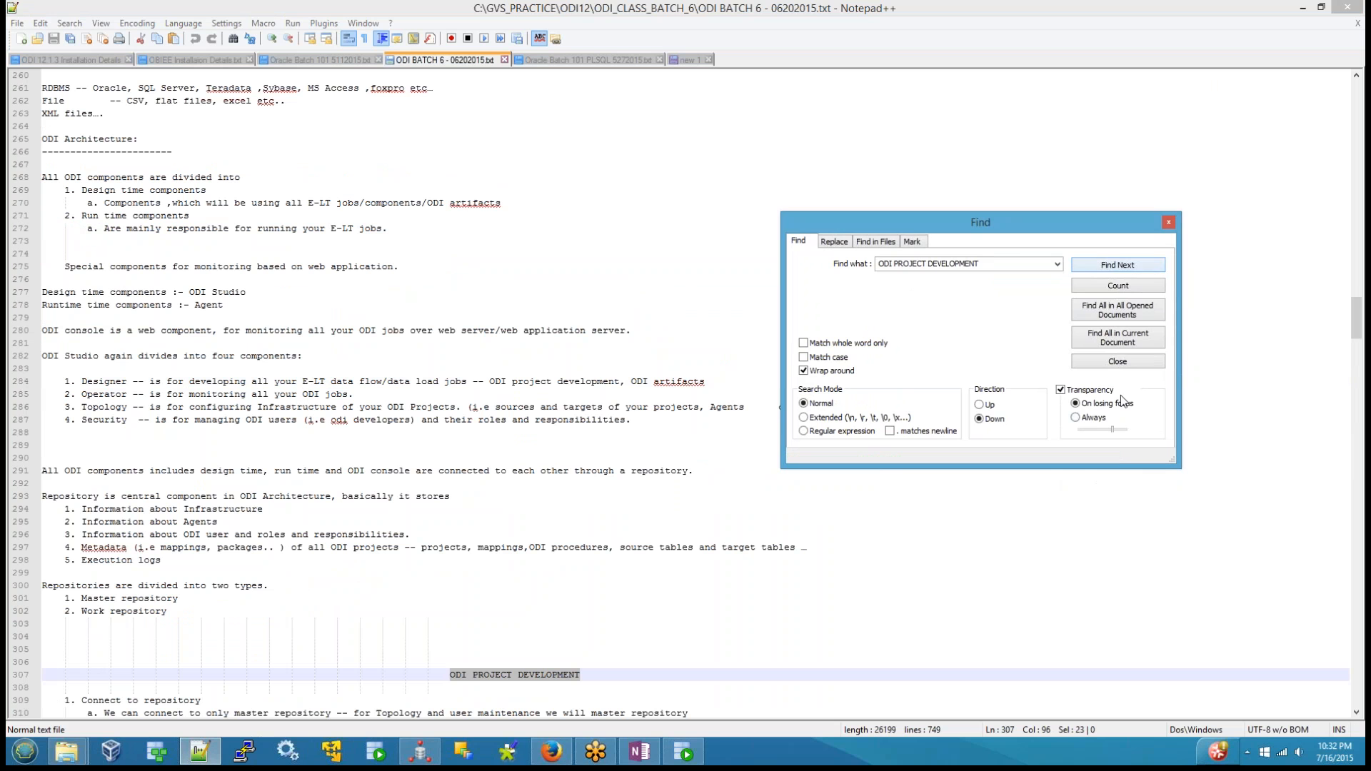
click(1118, 361)
Review the notes following the heading and place the cursor on blank line 724 near the end of the file
scroll(372, 694, down, 9)
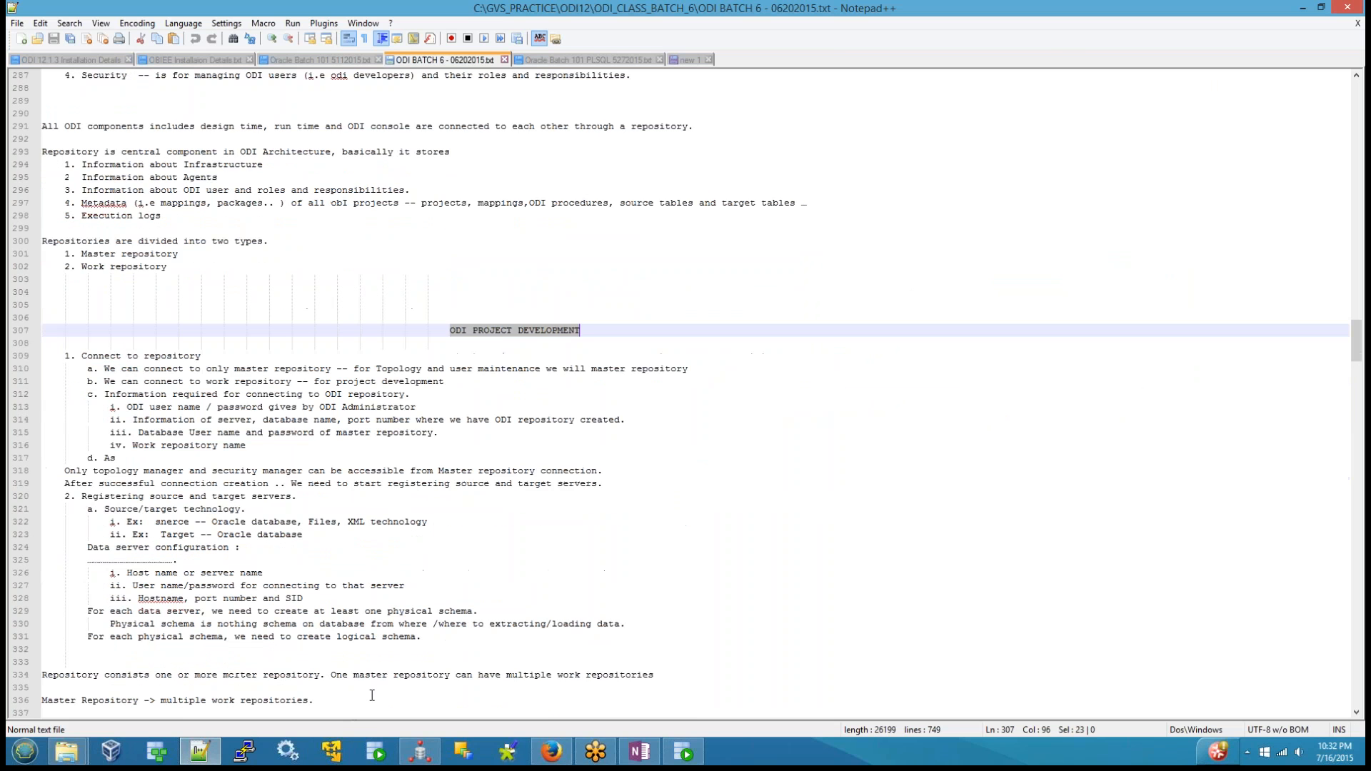
scroll(372, 695, down, 16)
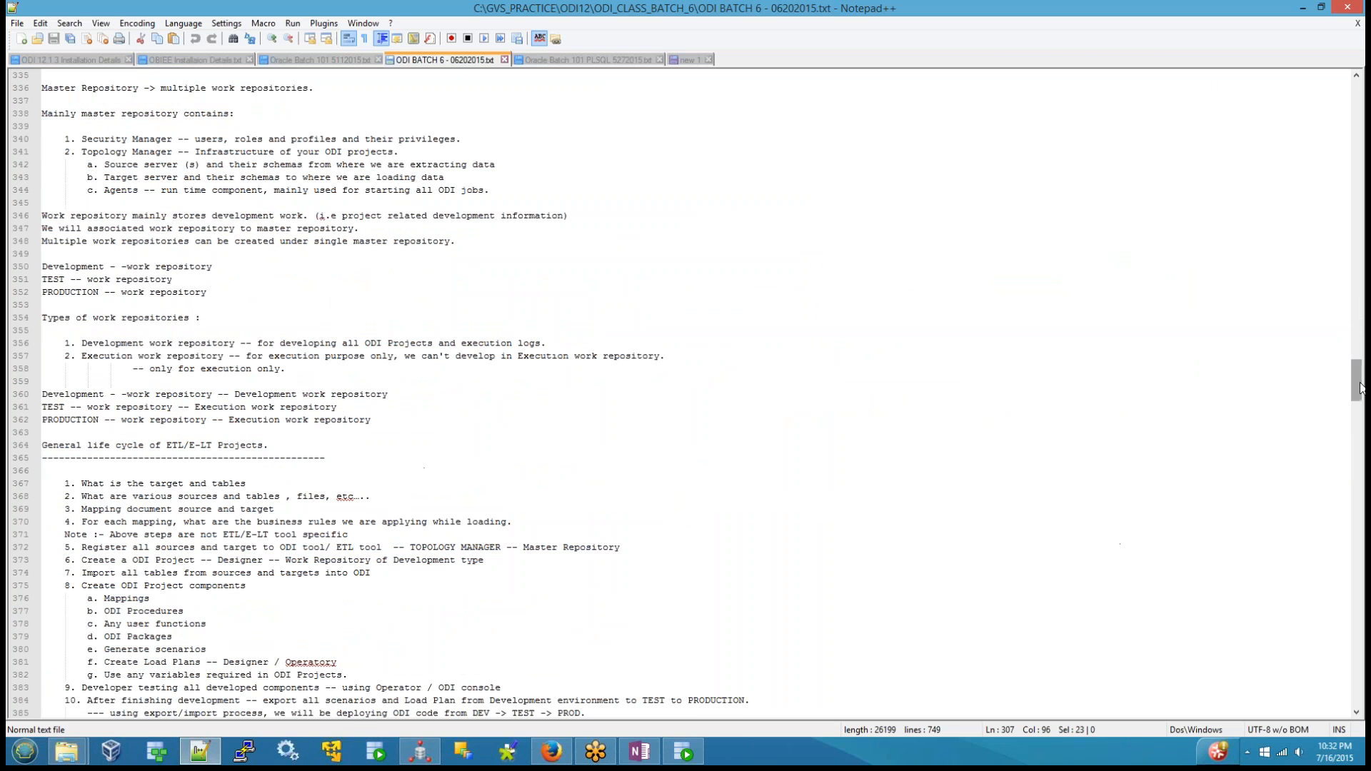
drag(1361, 388, 1359, 696)
click(409, 384)
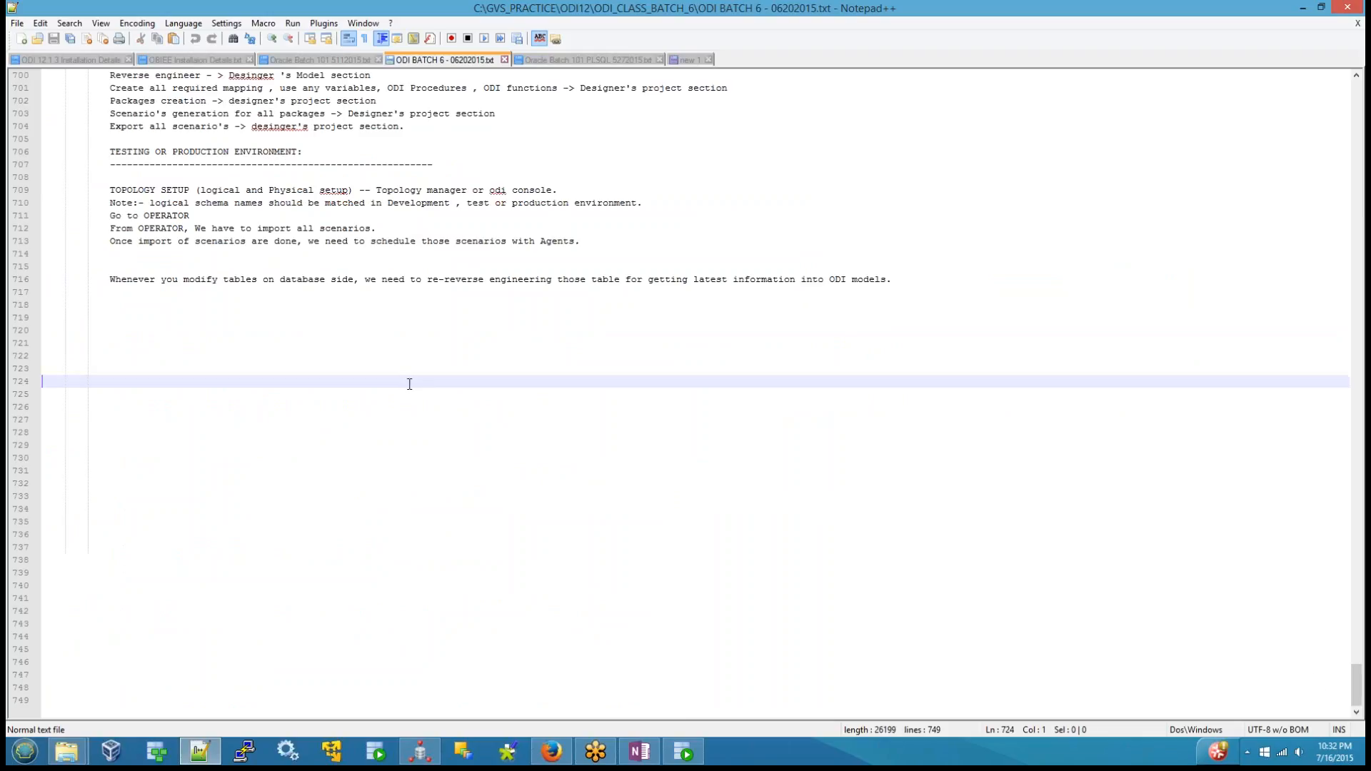
Switch to OneNote's ODI Introduction section and locate the note about re-reverse engineering modified tables
click(639, 751)
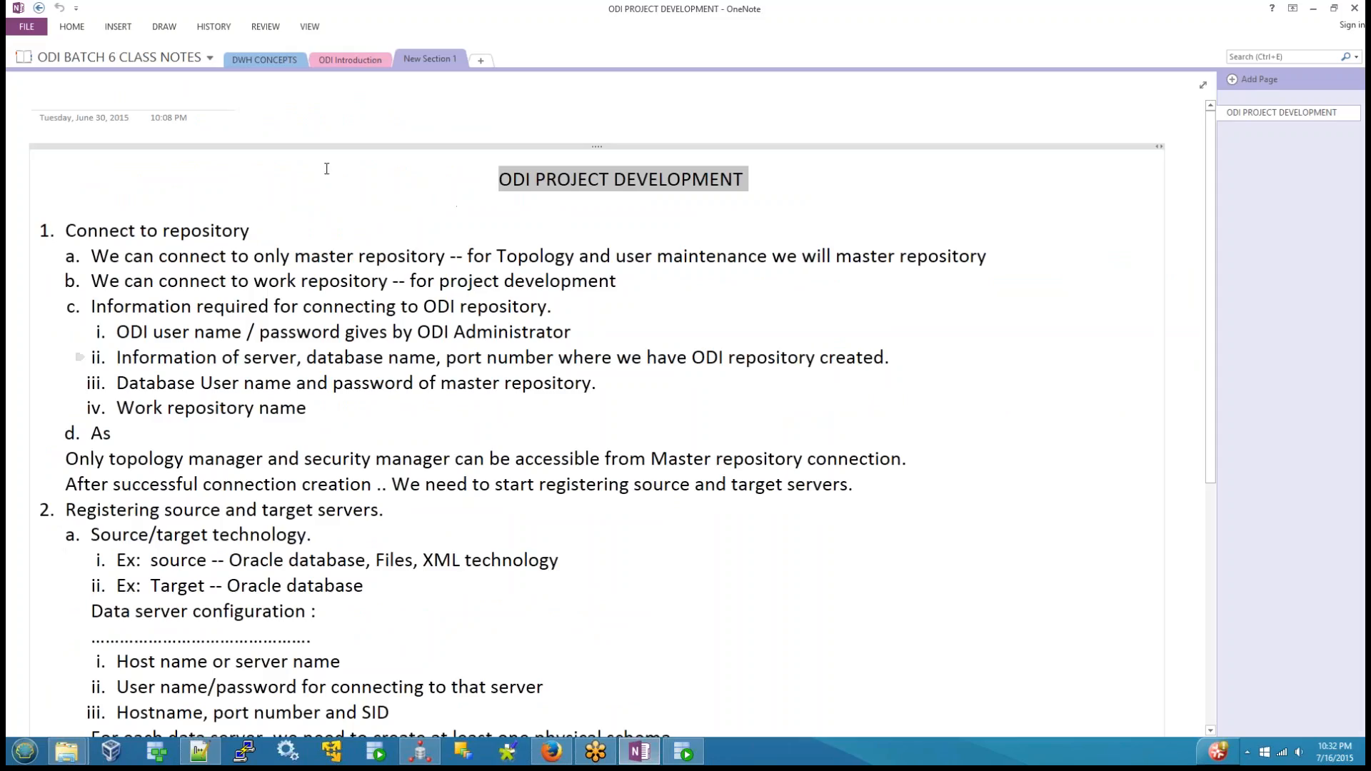
click(323, 69)
scroll(269, 456, down, 5)
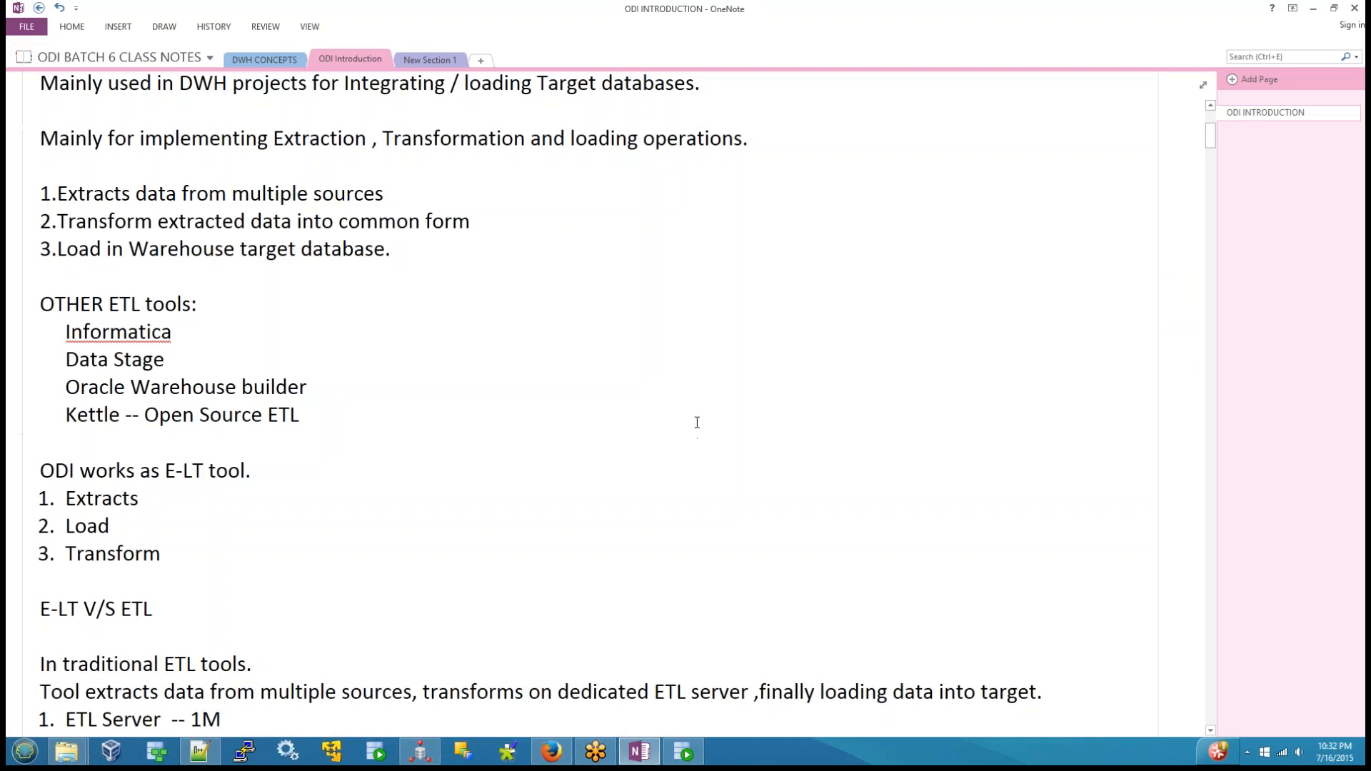
drag(1213, 136, 1218, 698)
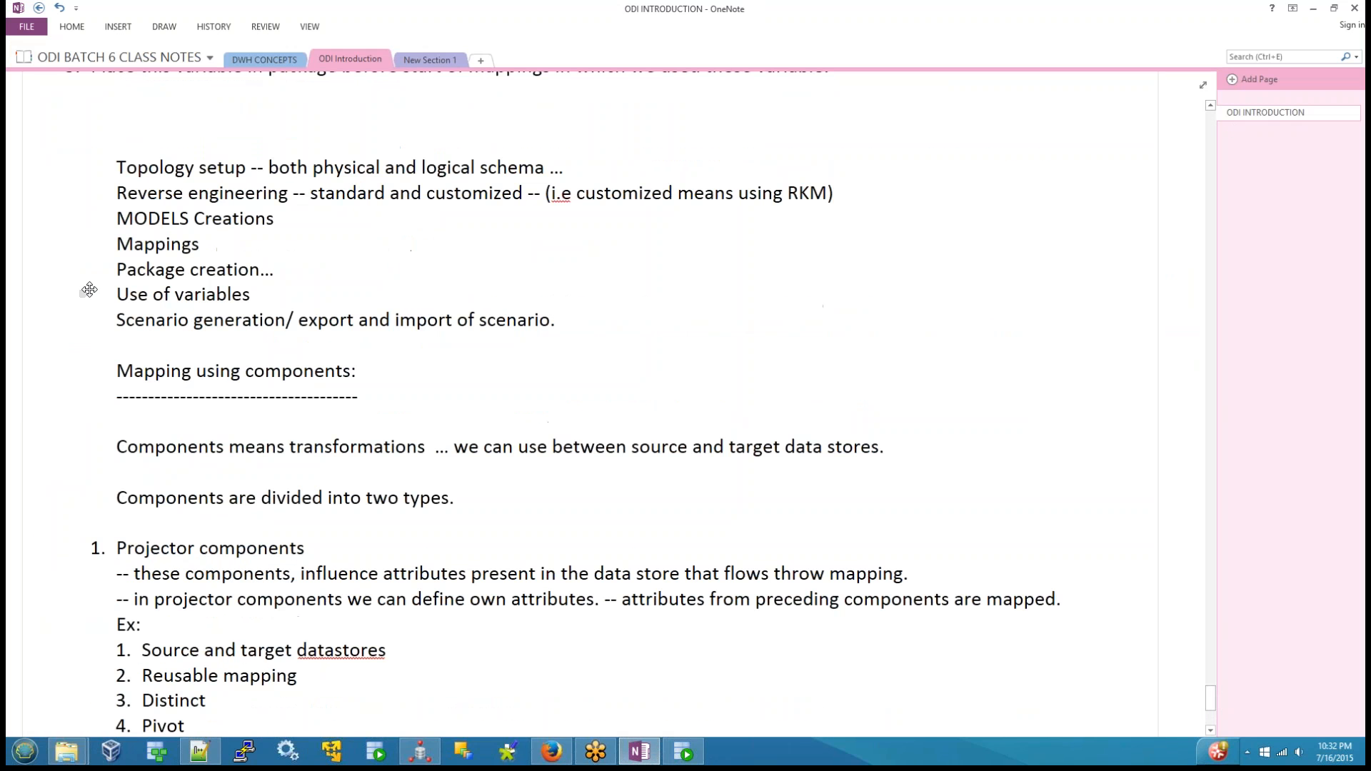
scroll(89, 289, up, 10)
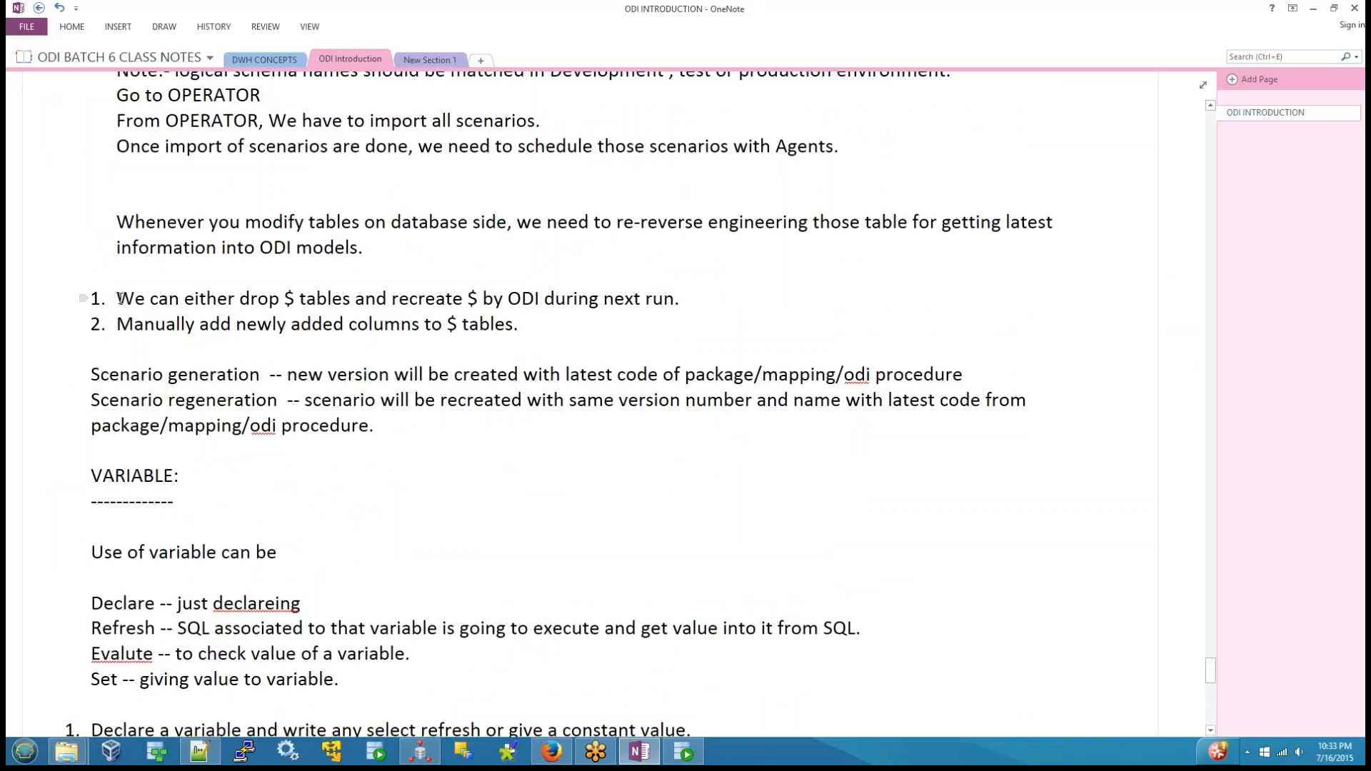
Copy the OneNote notes that follow the re-reverse engineering paragraph, through the Selector components list ending with Dataset
drag(120, 298, 400, 730)
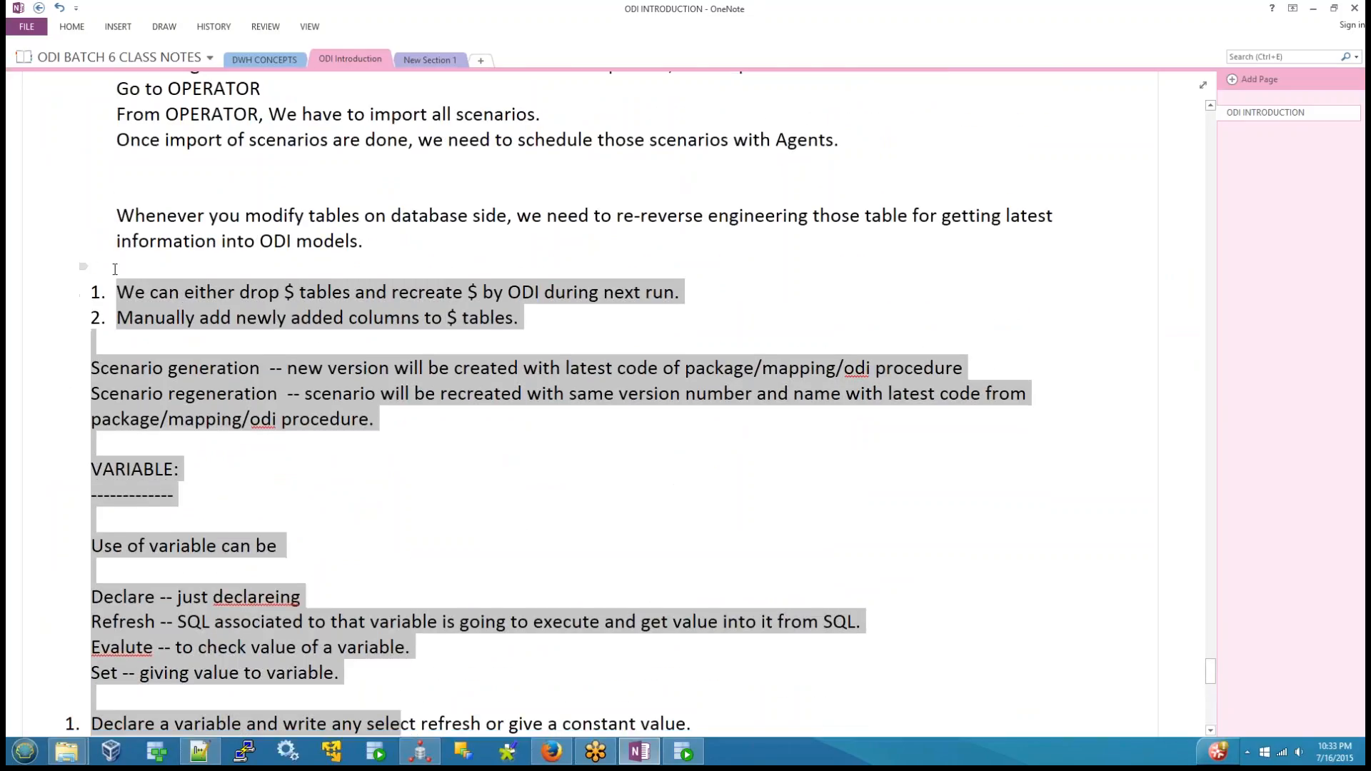
click(115, 269)
scroll(186, 325, down, 3)
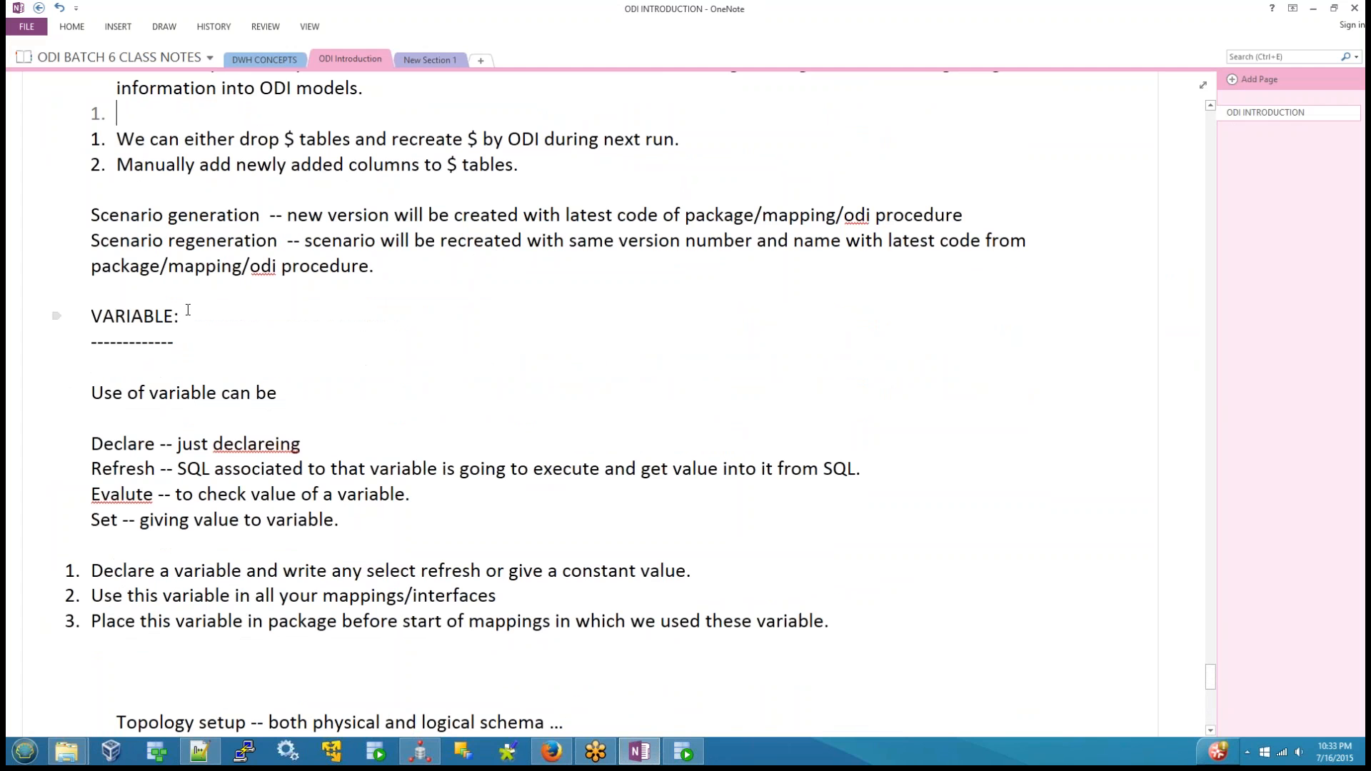
scroll(254, 389, down, 15)
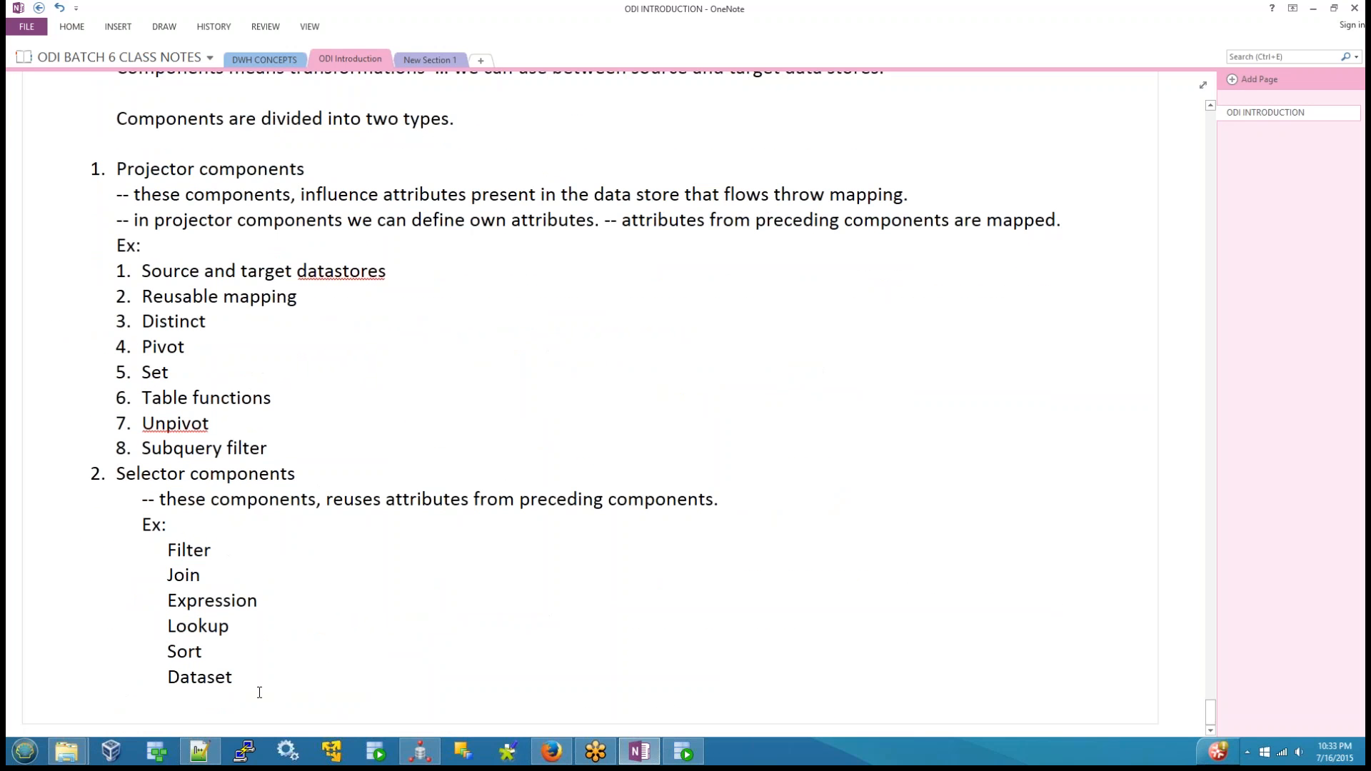
key(ctrl+a)
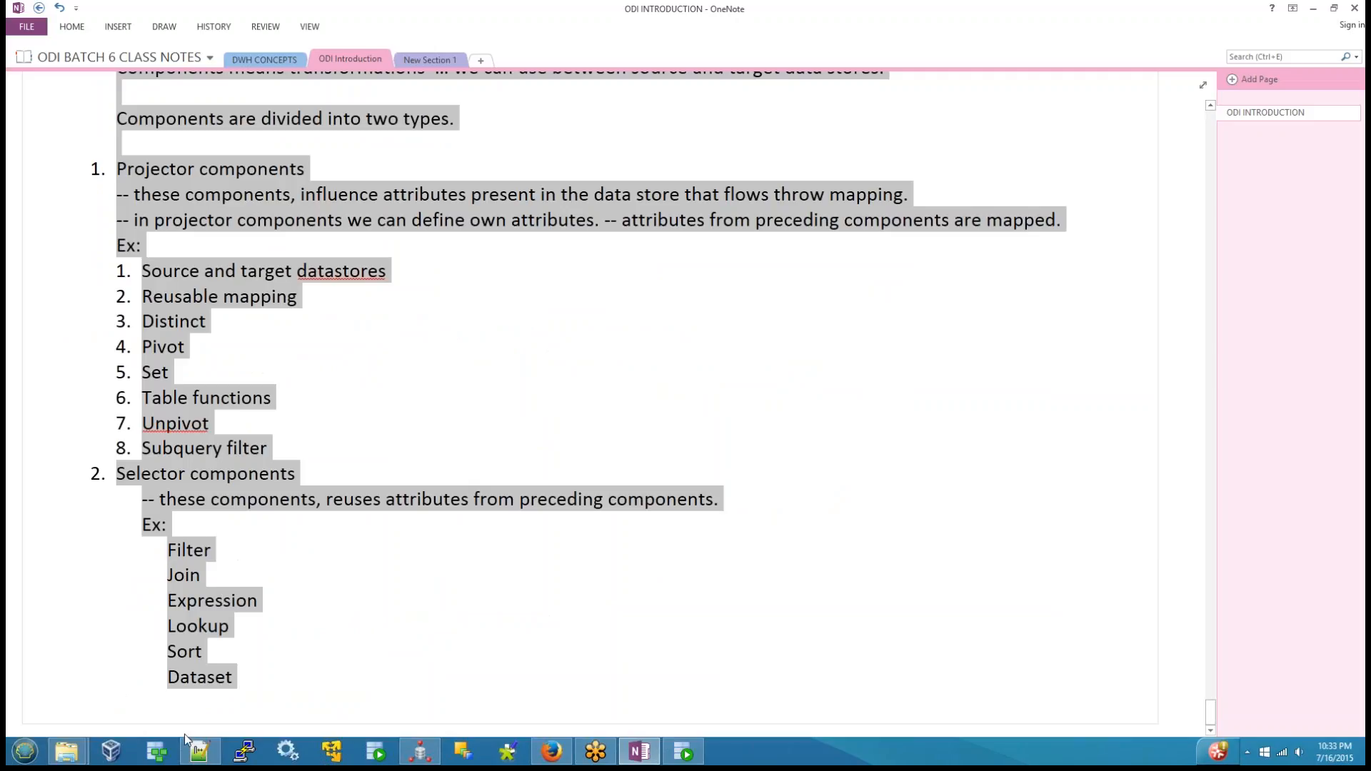
Switch to Notepad++, paste the copied notes at blank line 721 of ODI BATCH 6 - 06202015.txt, and save the file
click(199, 752)
click(143, 341)
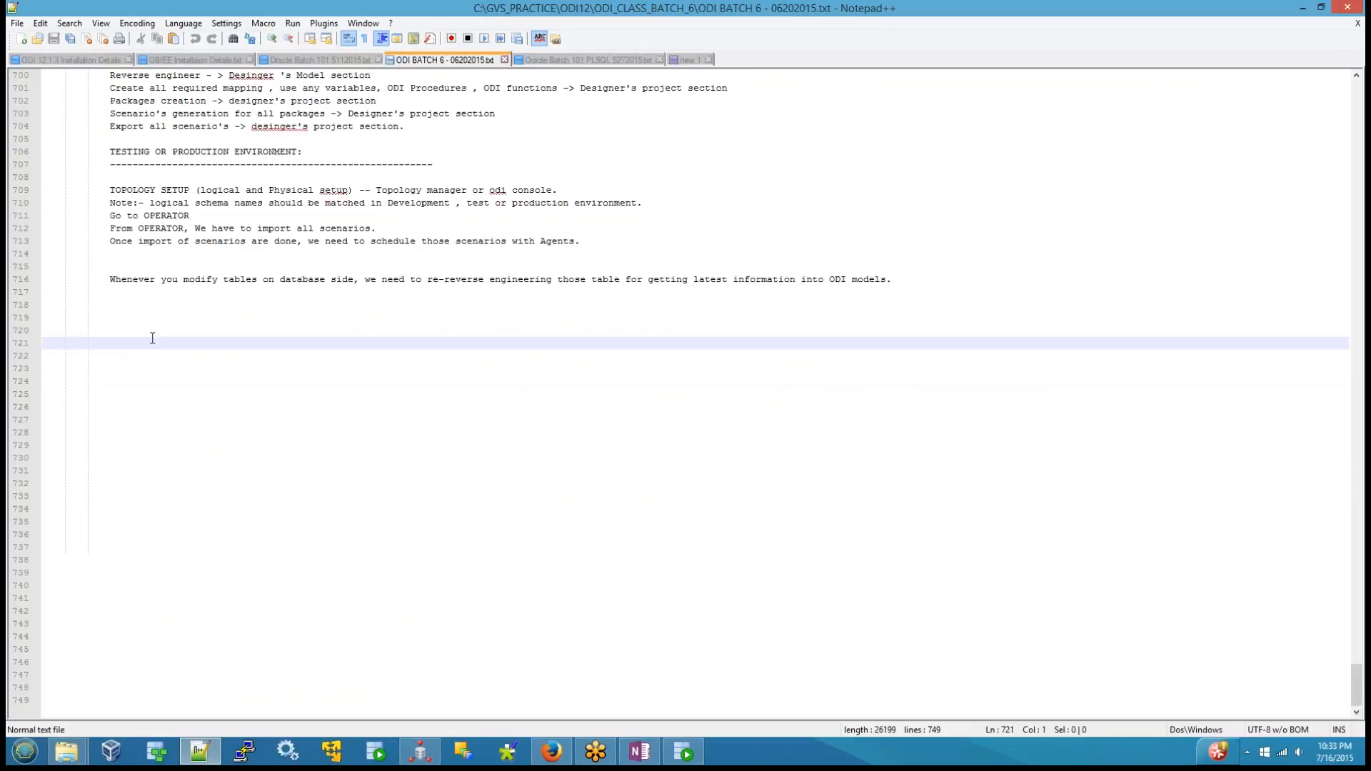
key(ctrl+v)
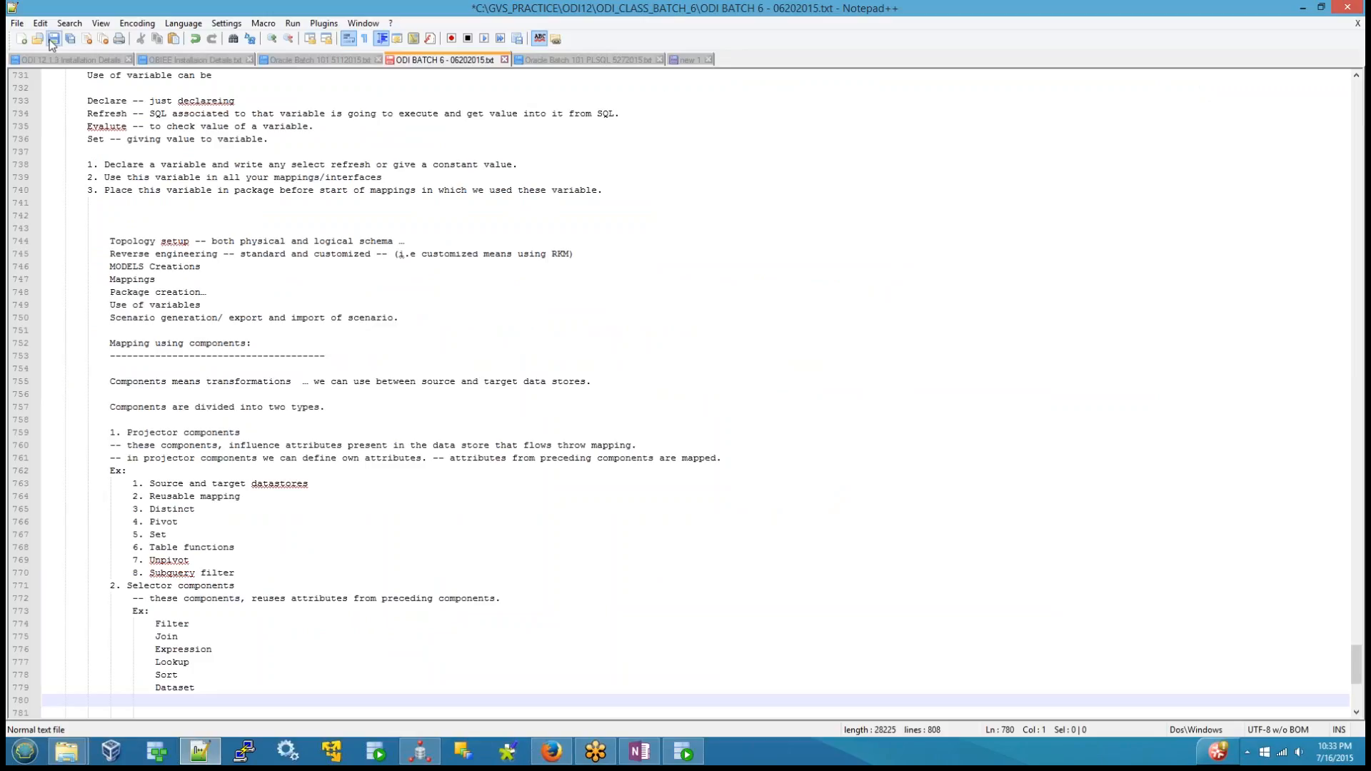
click(50, 40)
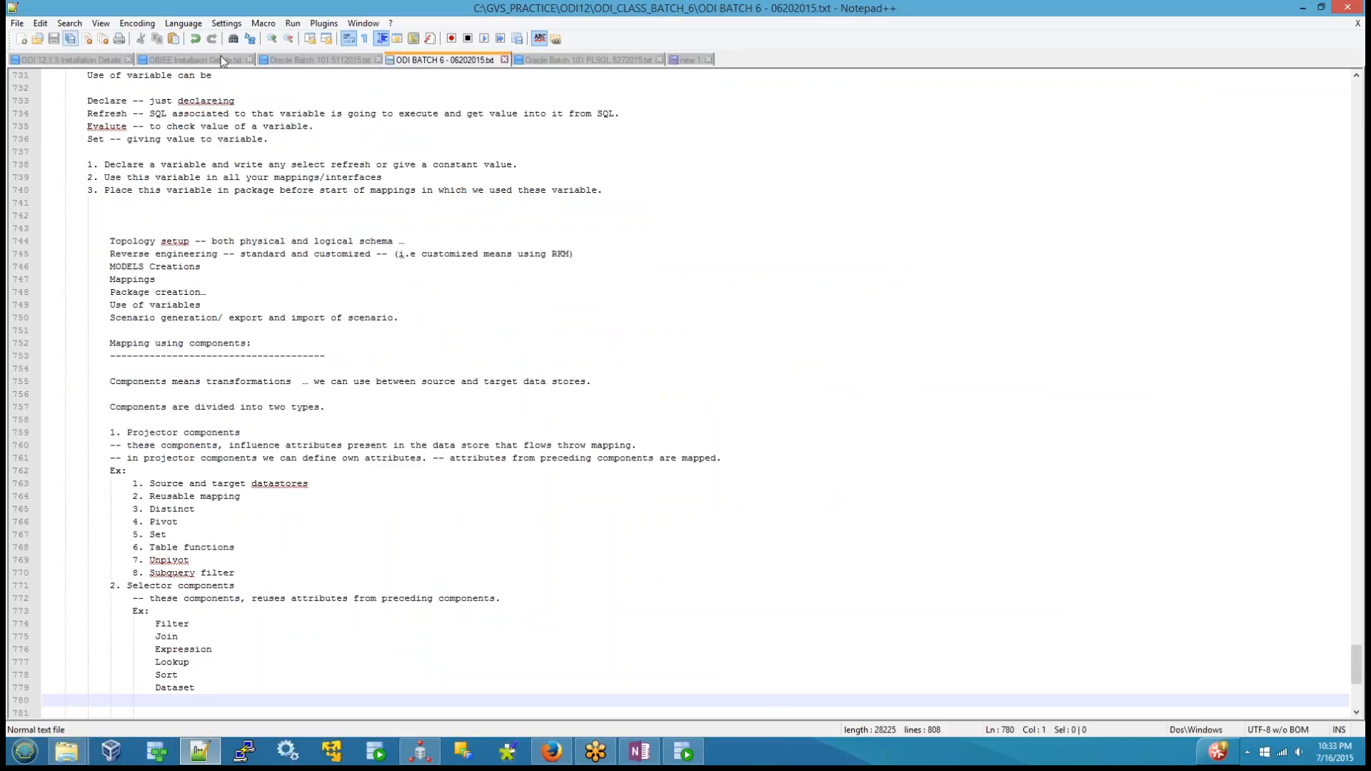
Switch to Gmail and reply to all on the sent ODI Batch 6 - Class 12 email with only "Please see attached notes."
click(569, 754)
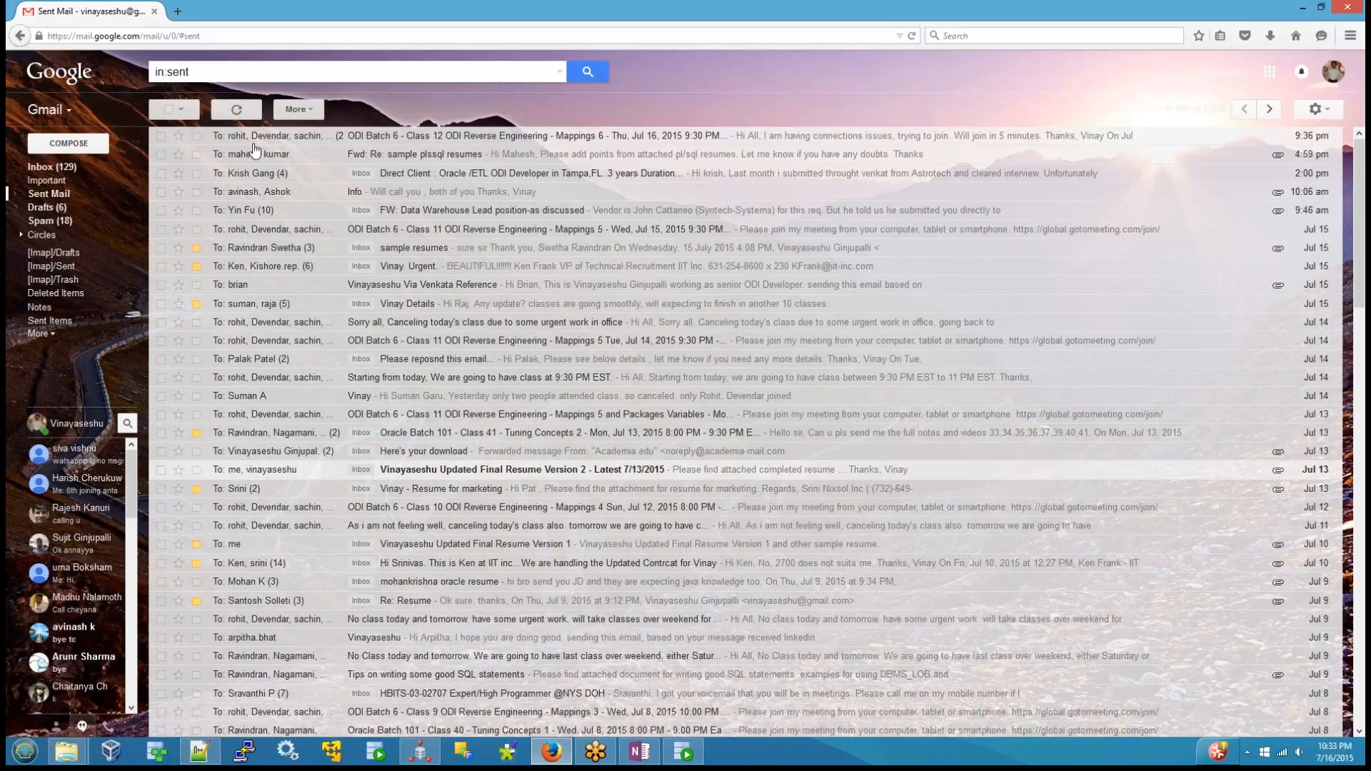
click(277, 137)
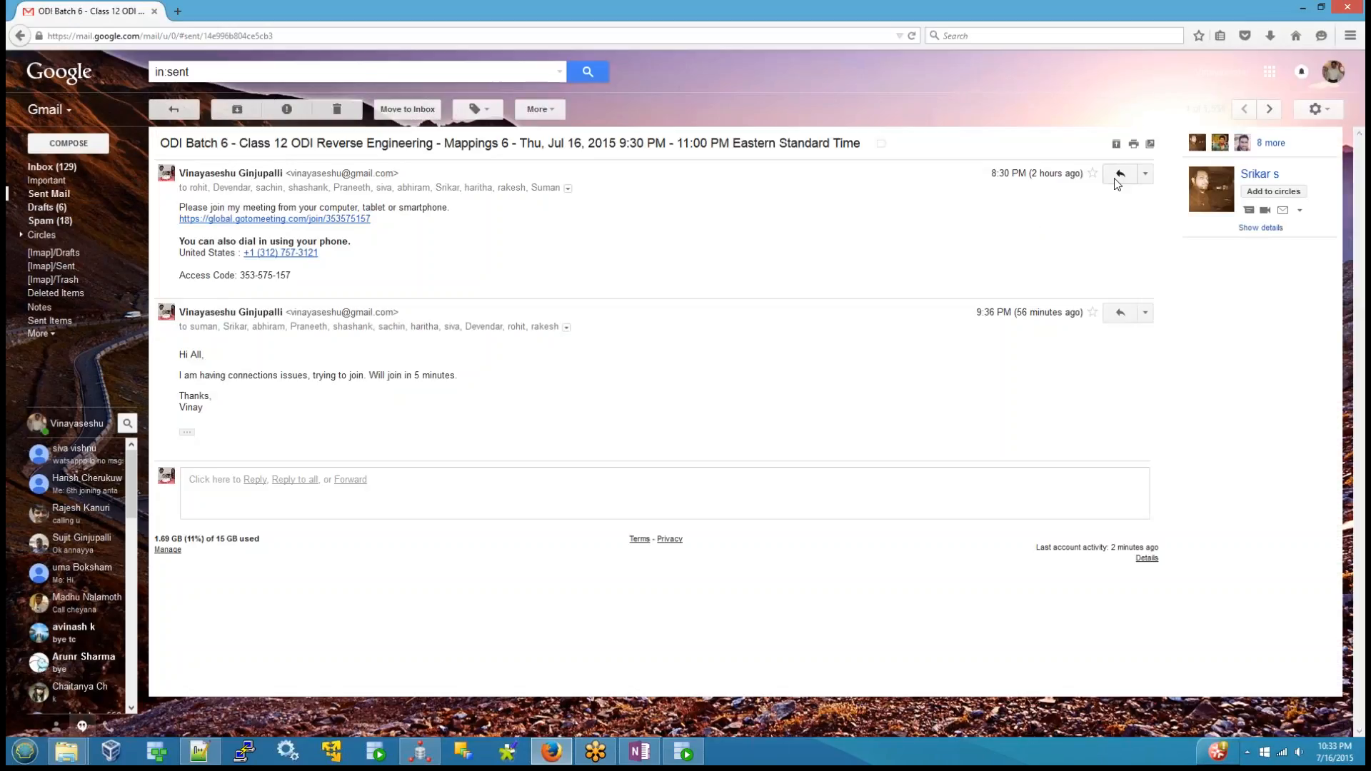
click(1146, 174)
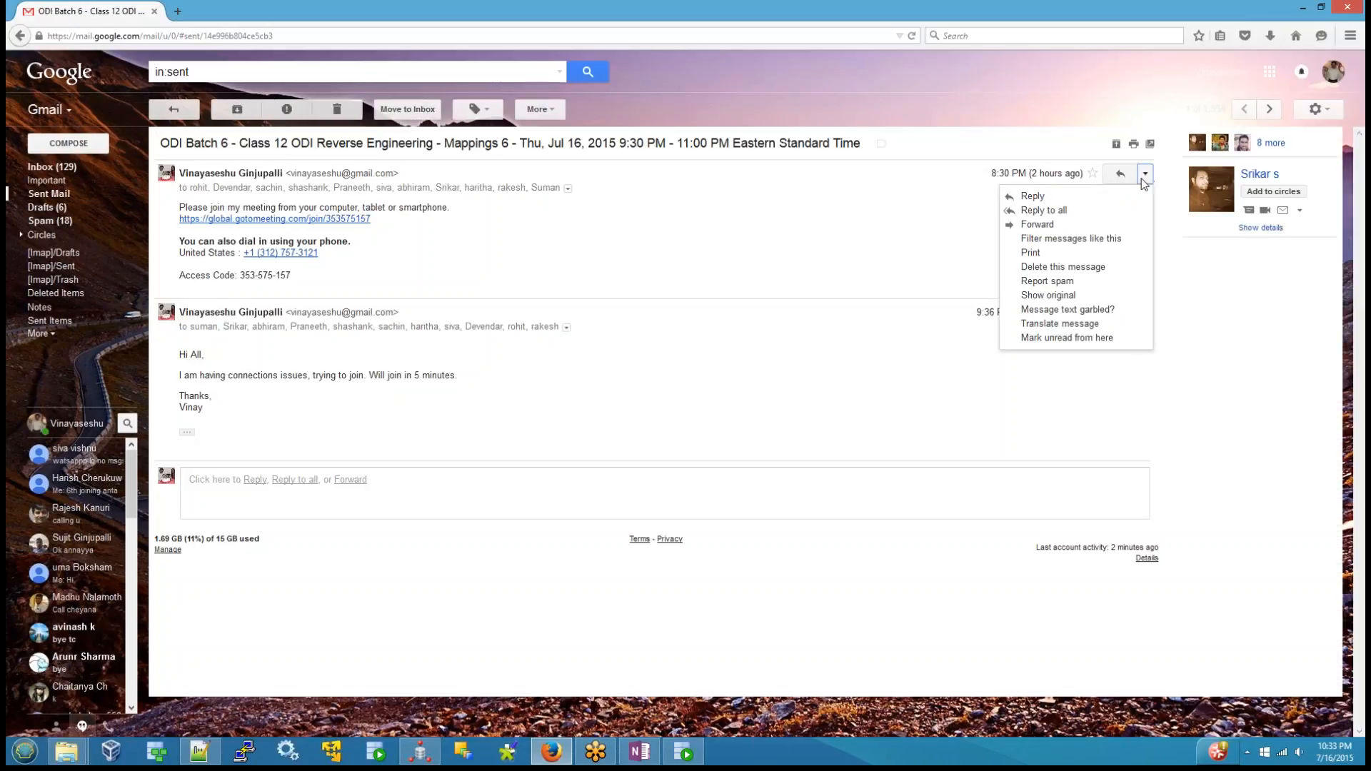
click(1043, 211)
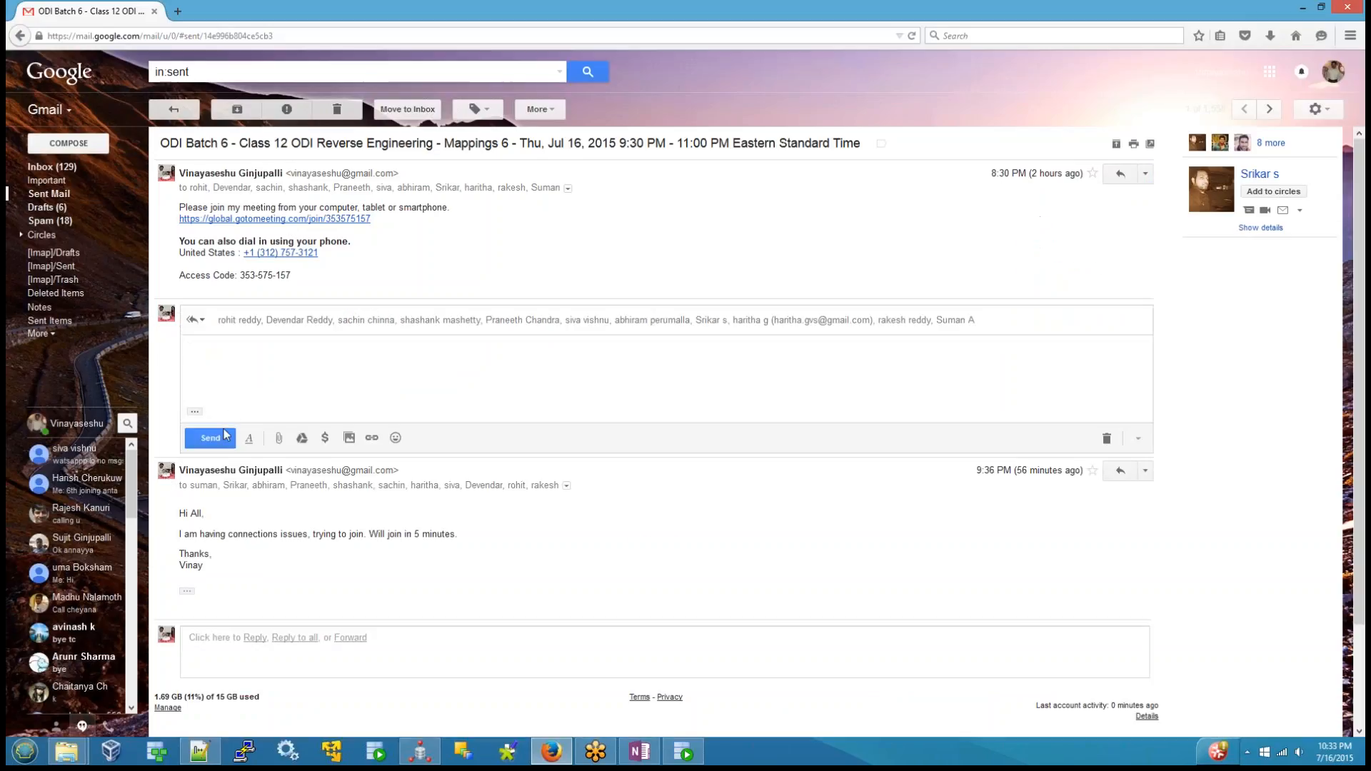
key(ctrl+a)
key(Delete)
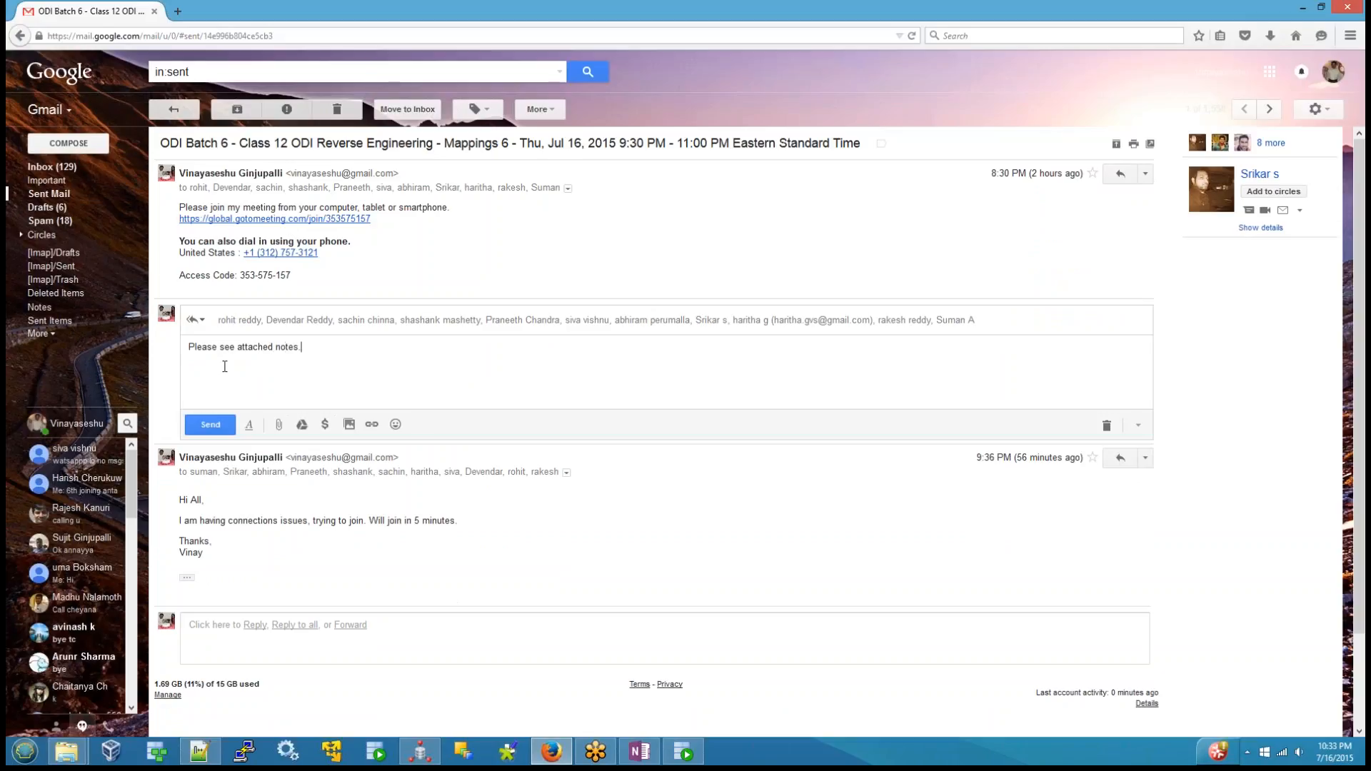
Attach ODI BATCH 6 - 06202015.txt from C:\GVS_PRACTICE\ODI12\ODI_CLASS_BATCH_6 to the reply
click(278, 425)
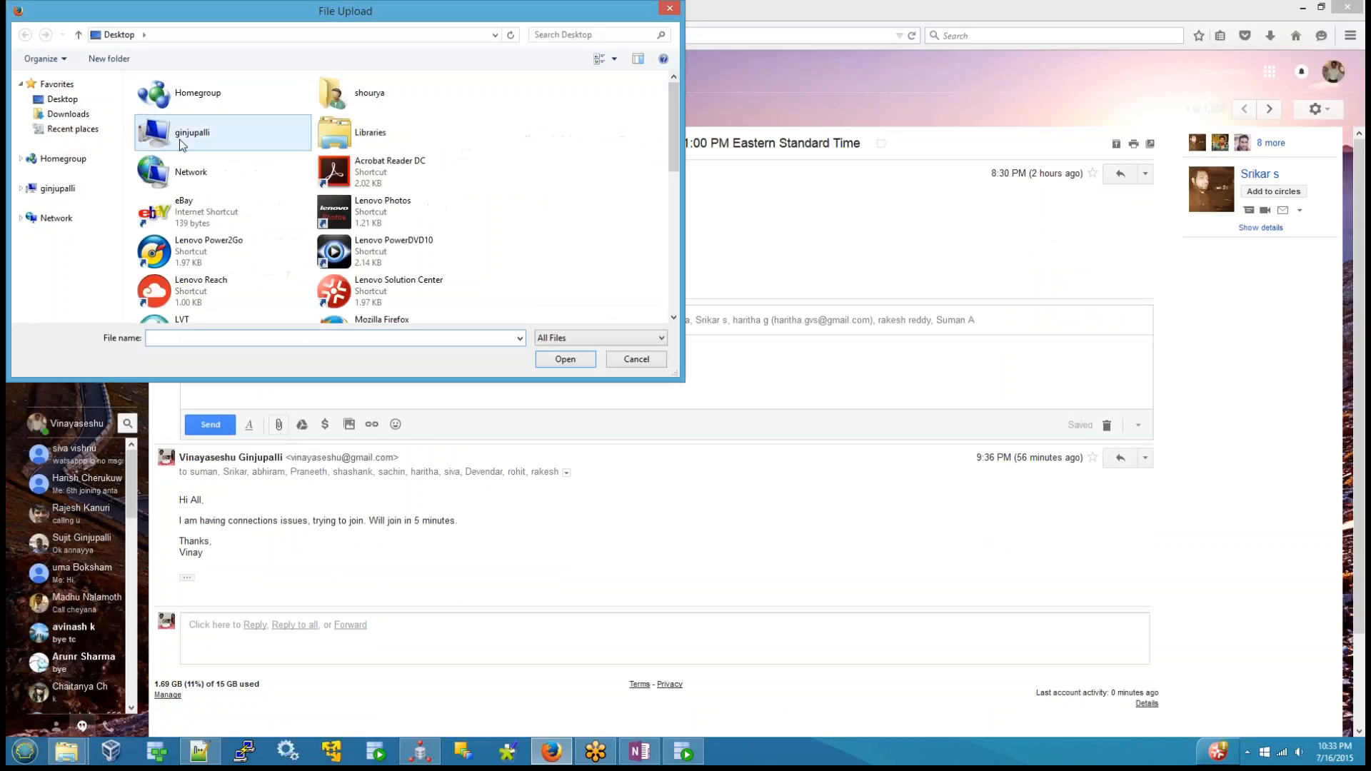
double_click(178, 139)
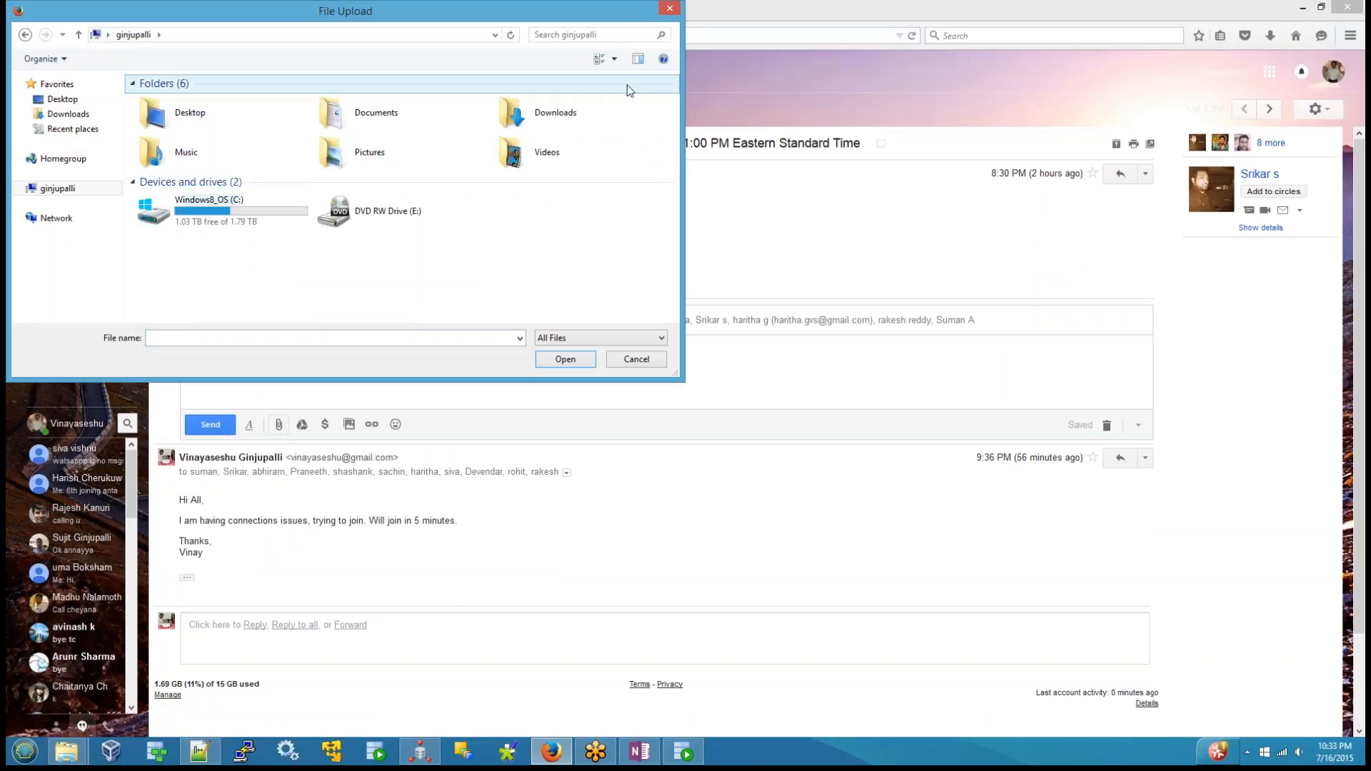
double_click(248, 210)
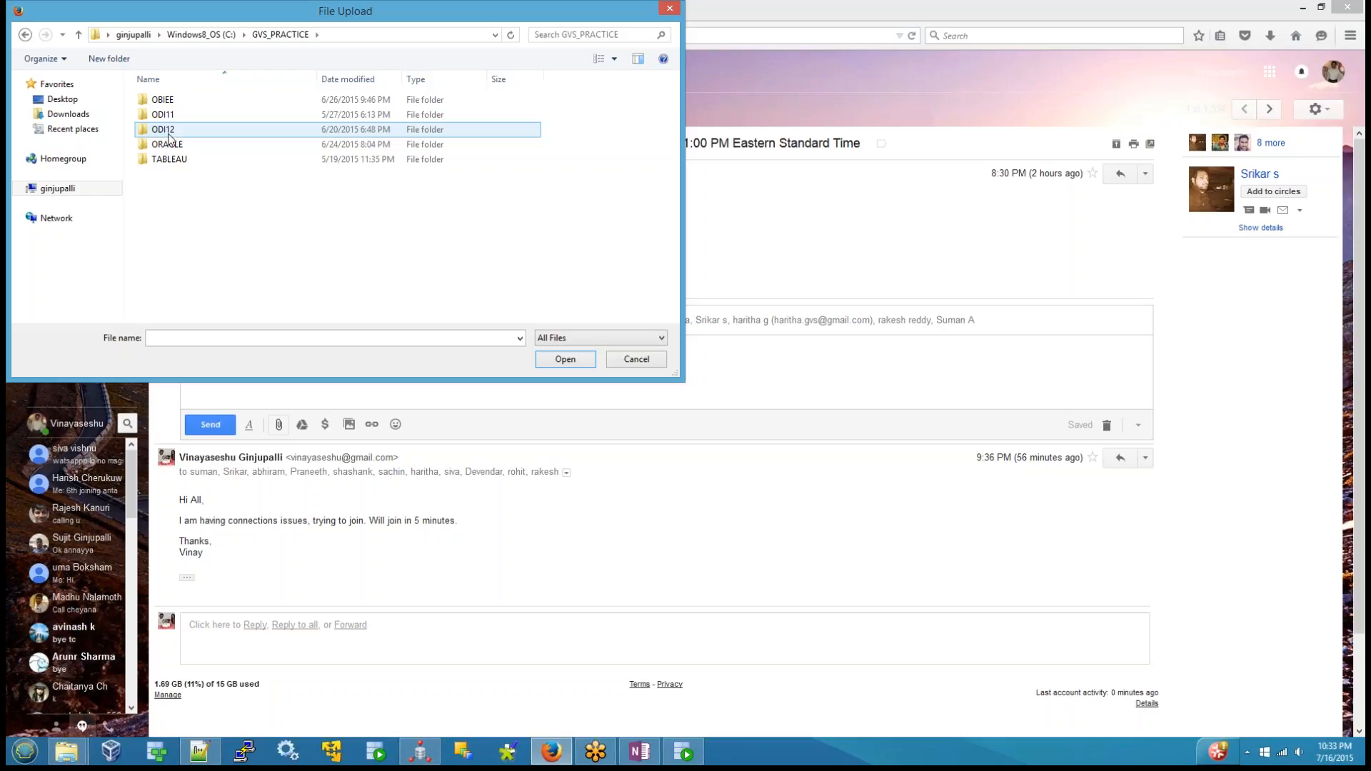
double_click(172, 132)
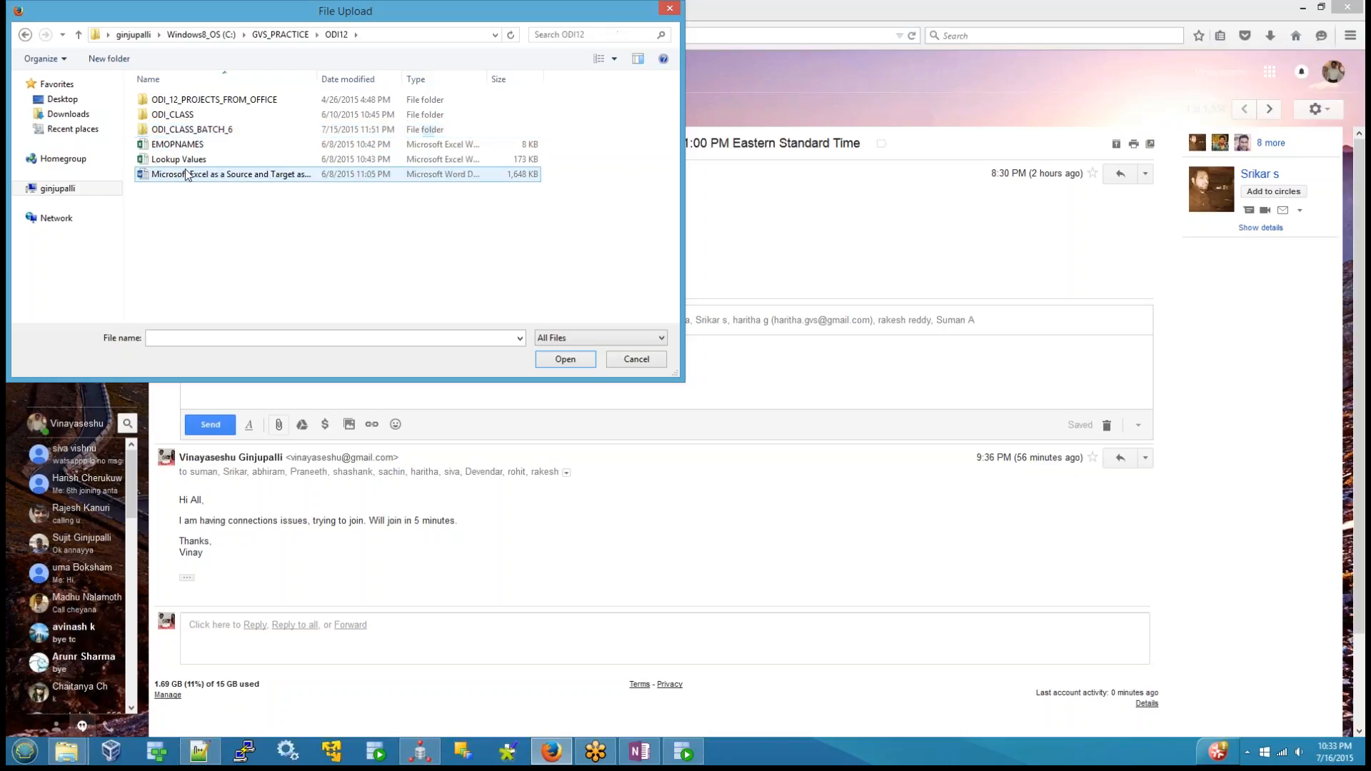
double_click(201, 133)
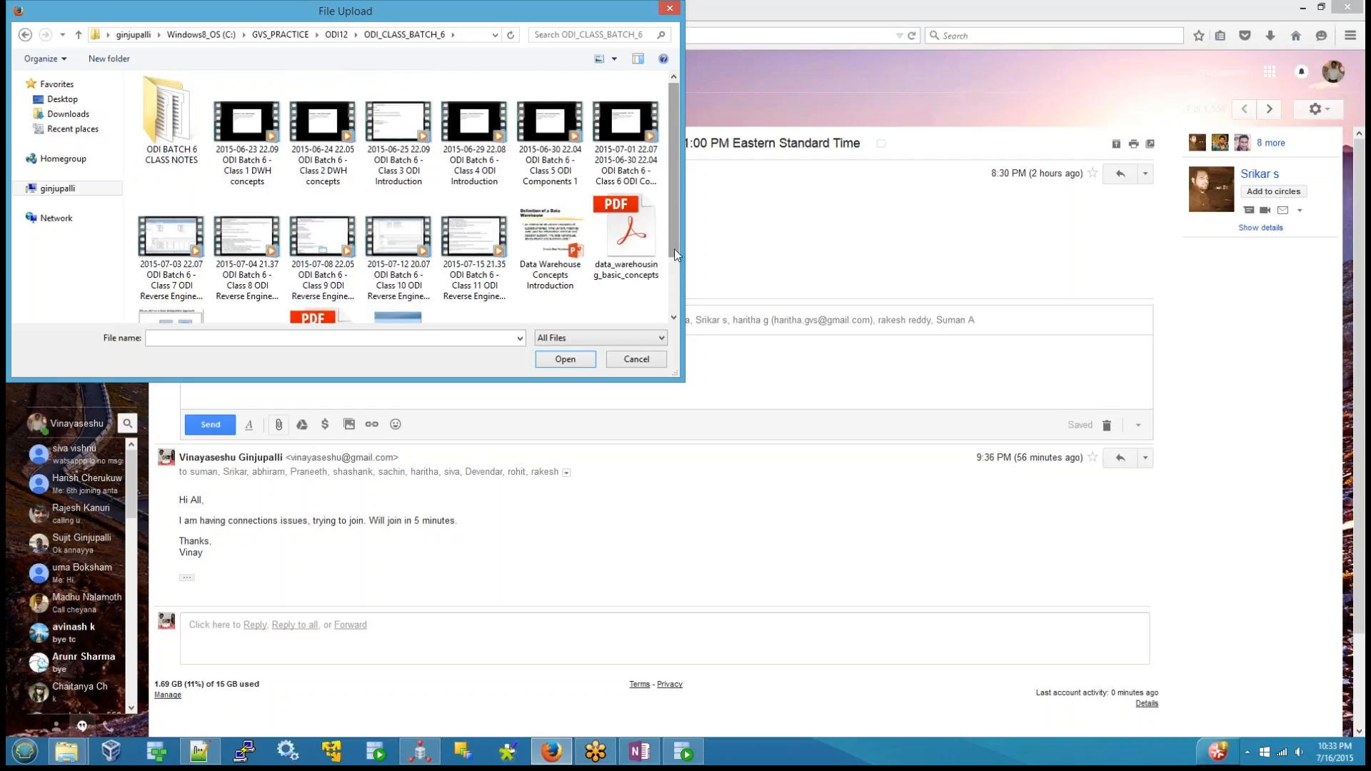
scroll(675, 249, down, 2)
click(380, 255)
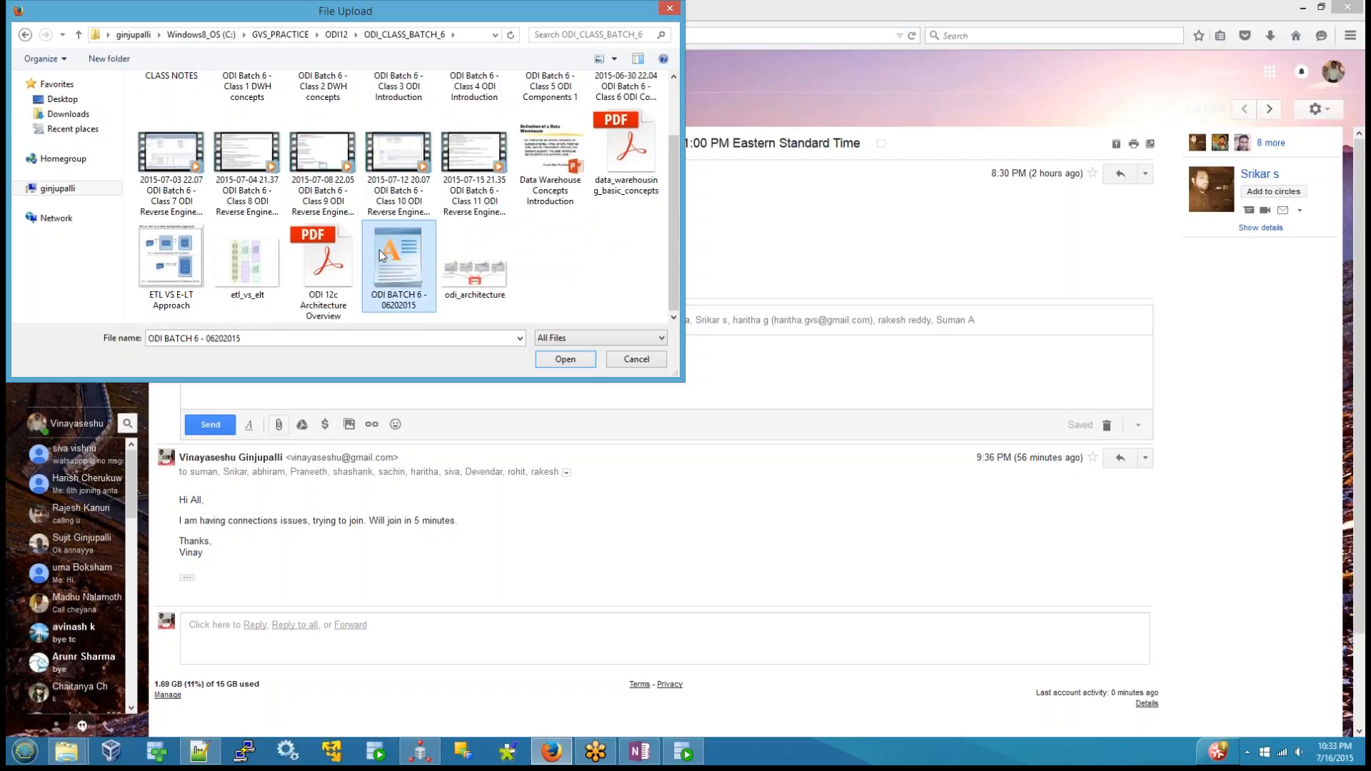
click(566, 361)
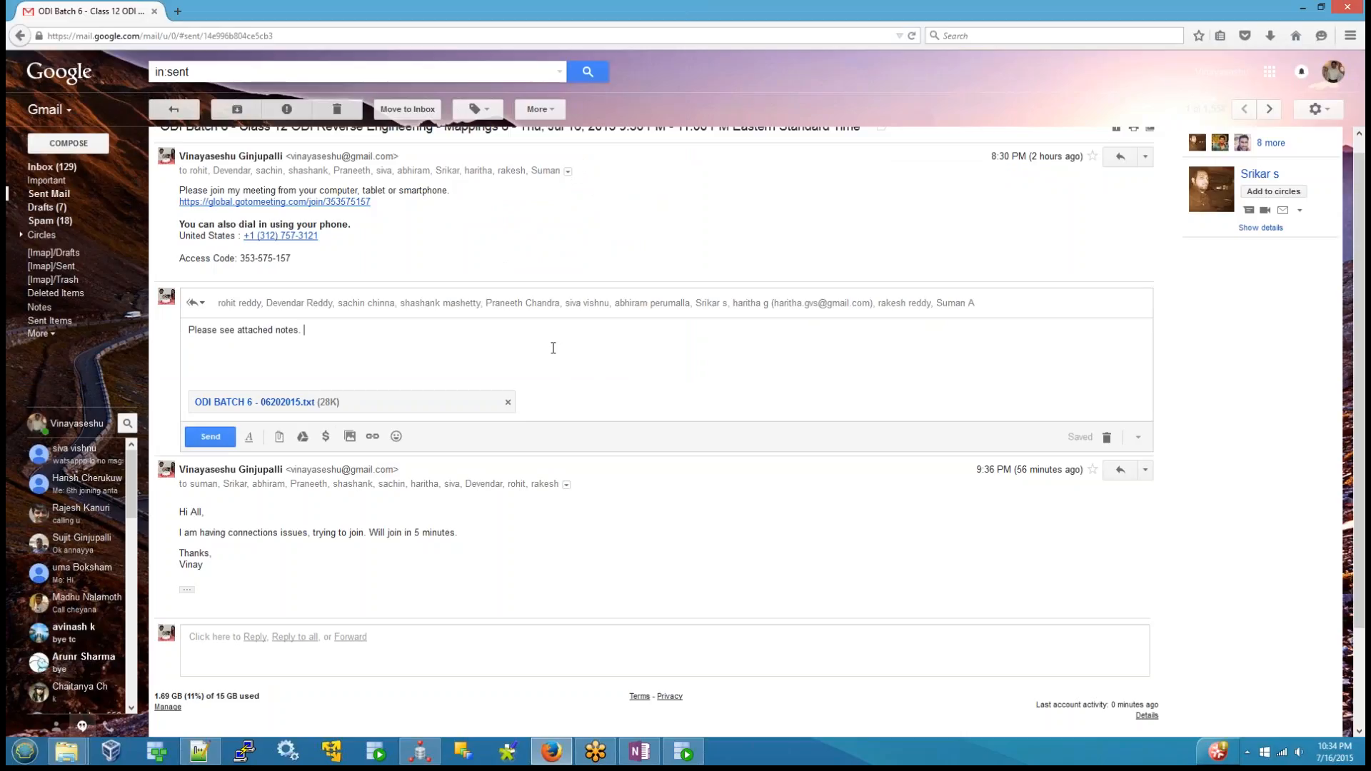
key(BackSpace)
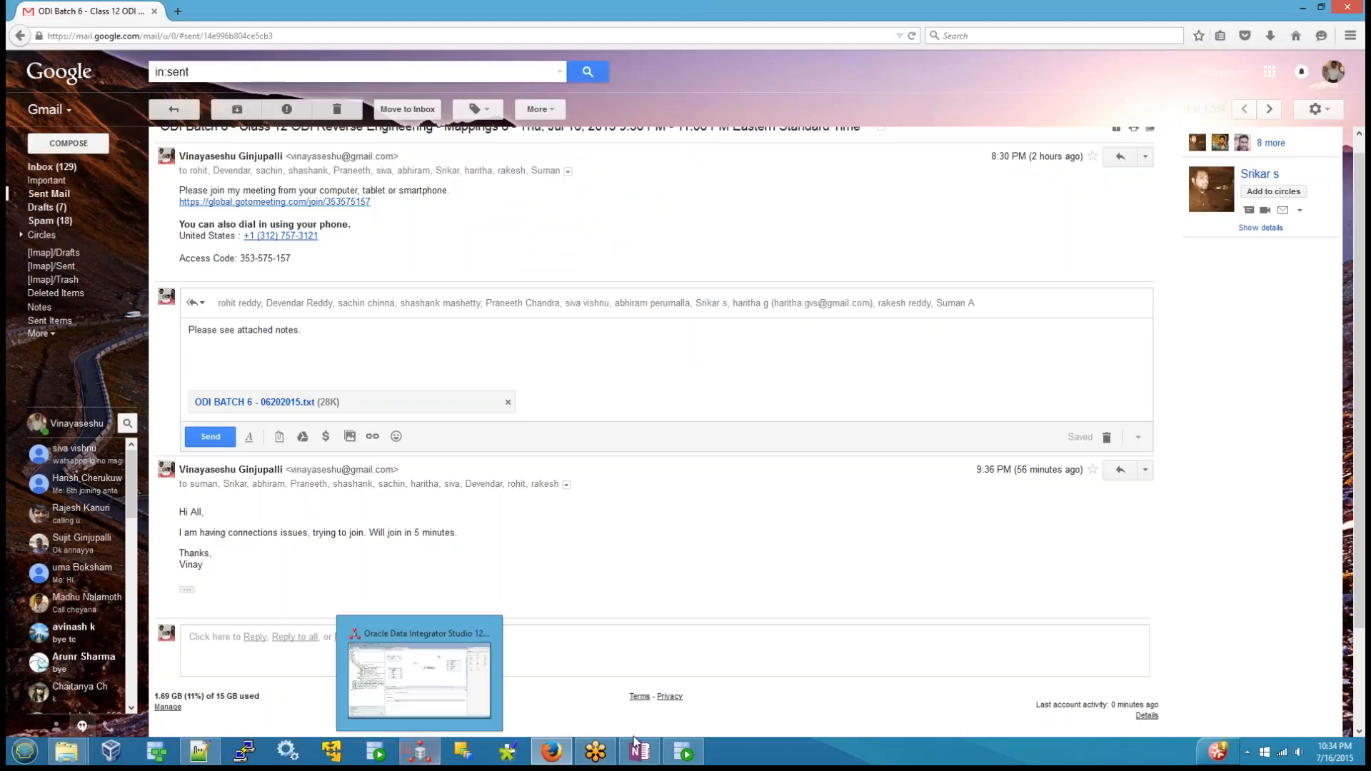
Switch to SQL Developer, copy all create table statements from the sys@orcl@localhost worksheet, and paste them below the reply text in Gmail
click(682, 751)
scroll(409, 488, up, 3)
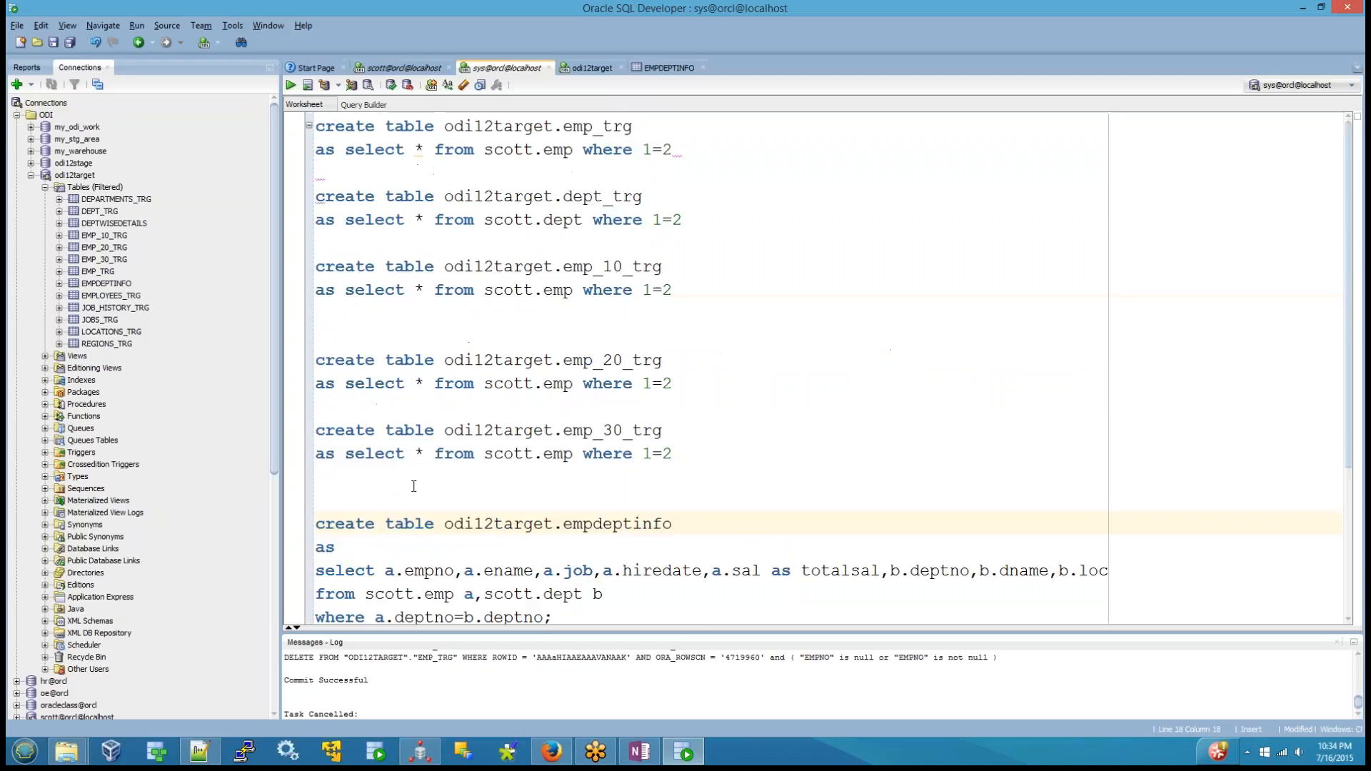
click(30, 176)
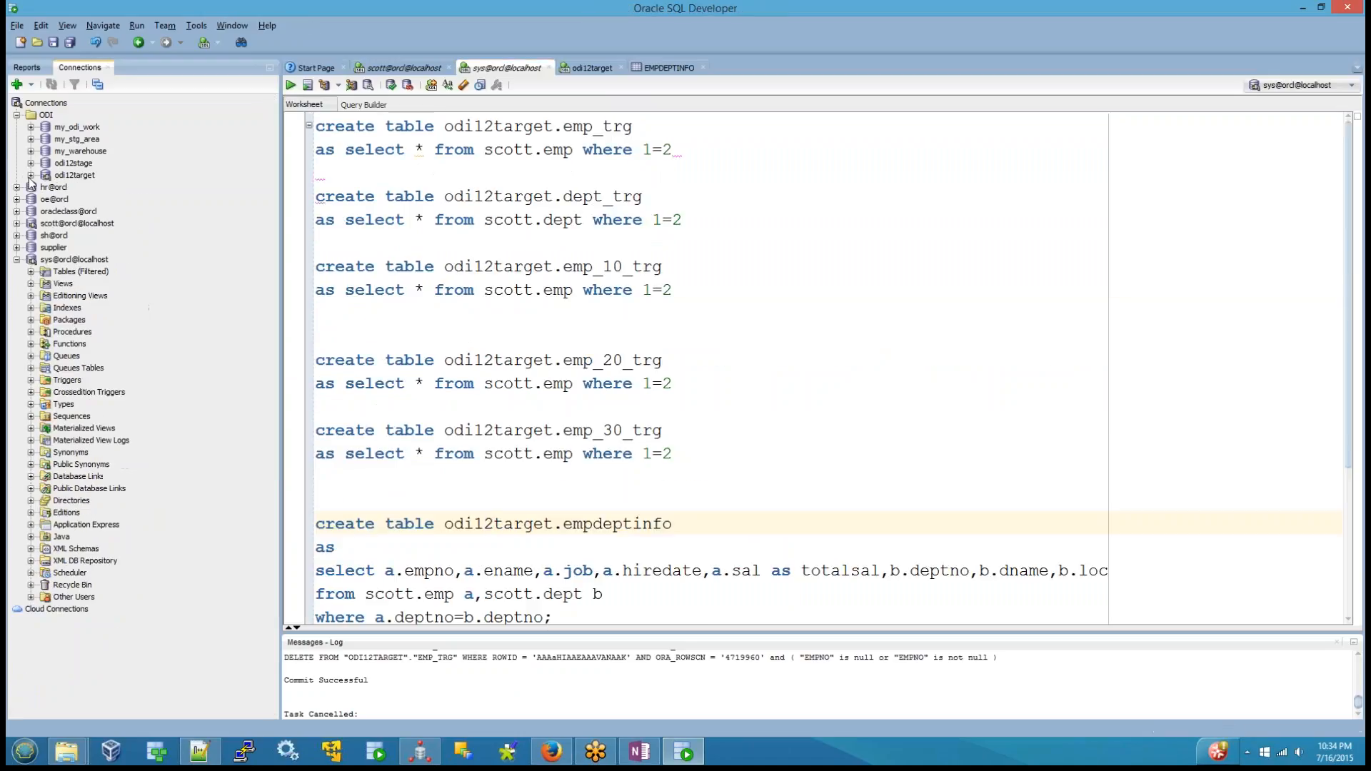
click(525, 289)
key(ctrl+a)
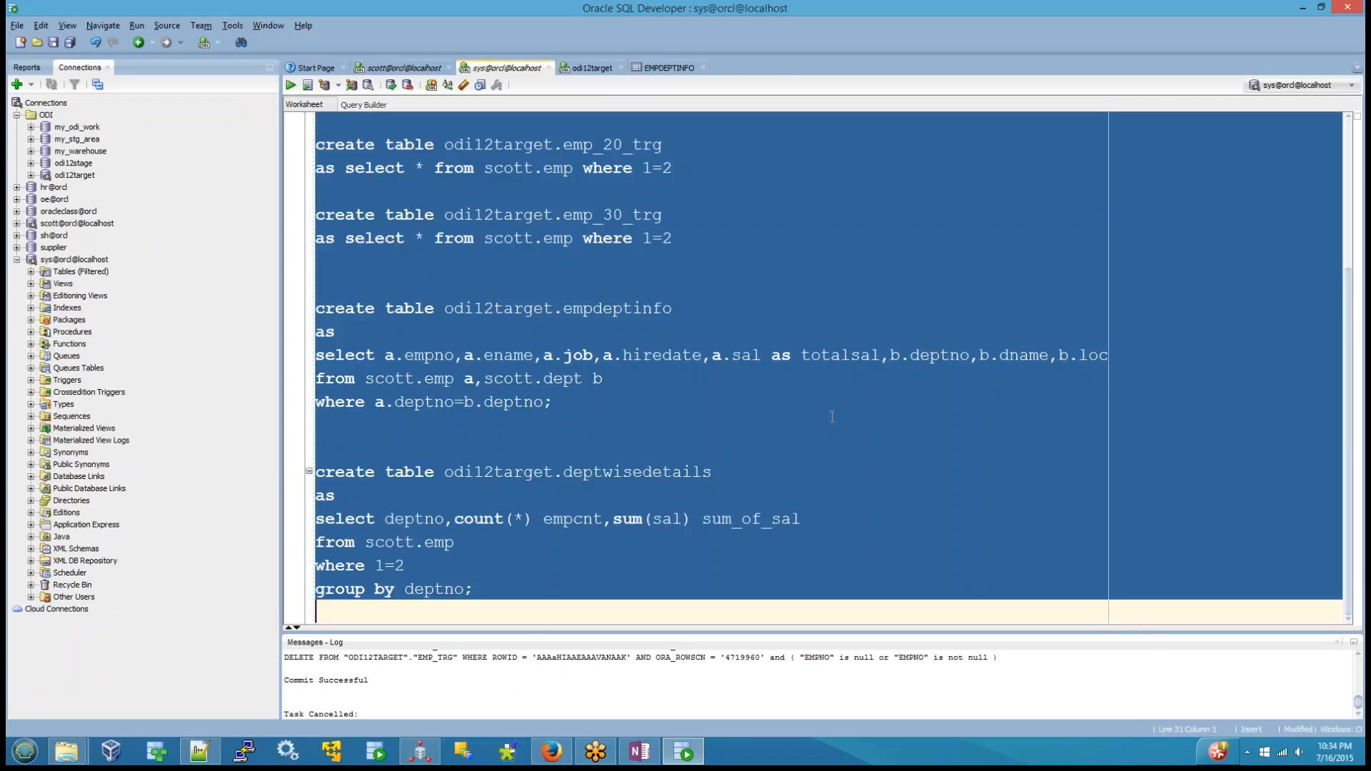
click(549, 750)
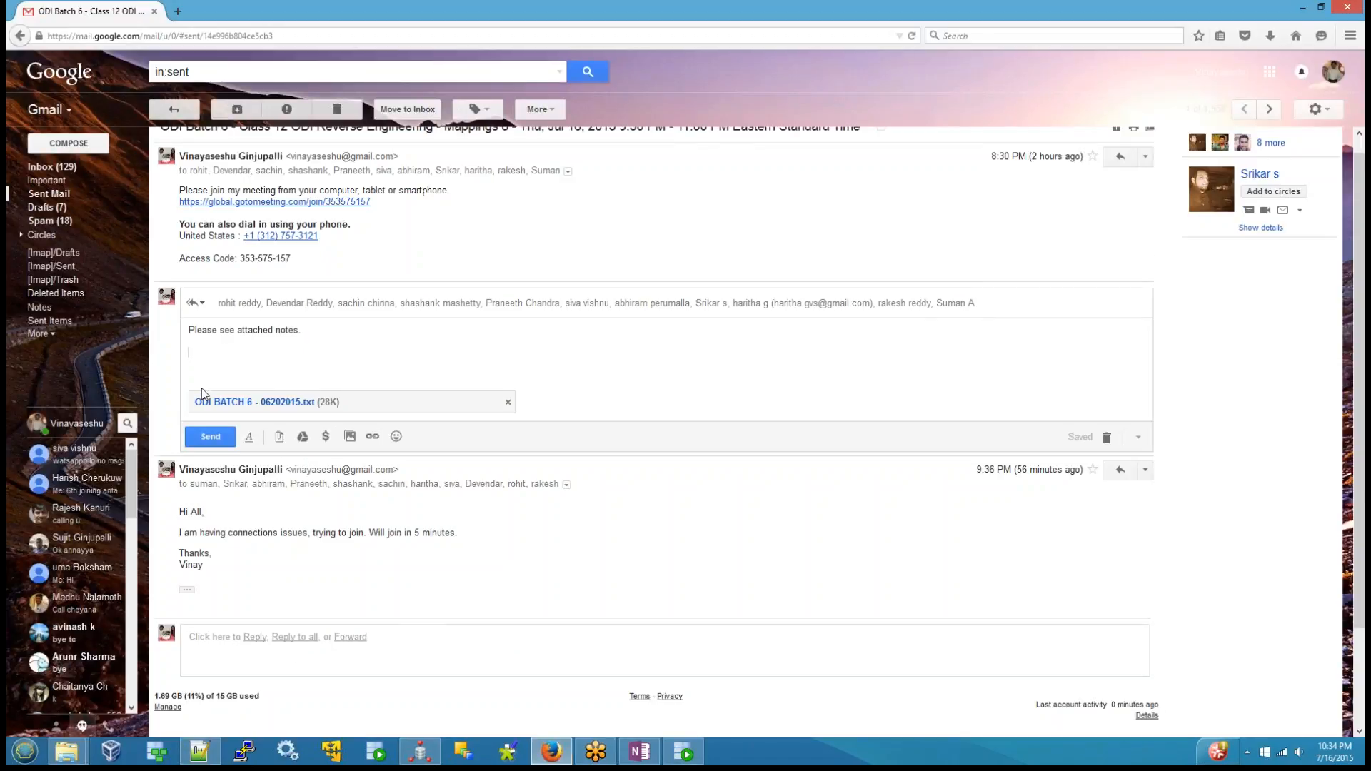
key(ctrl+v)
Change the reply's subject to "Notes and sample tables."
click(201, 279)
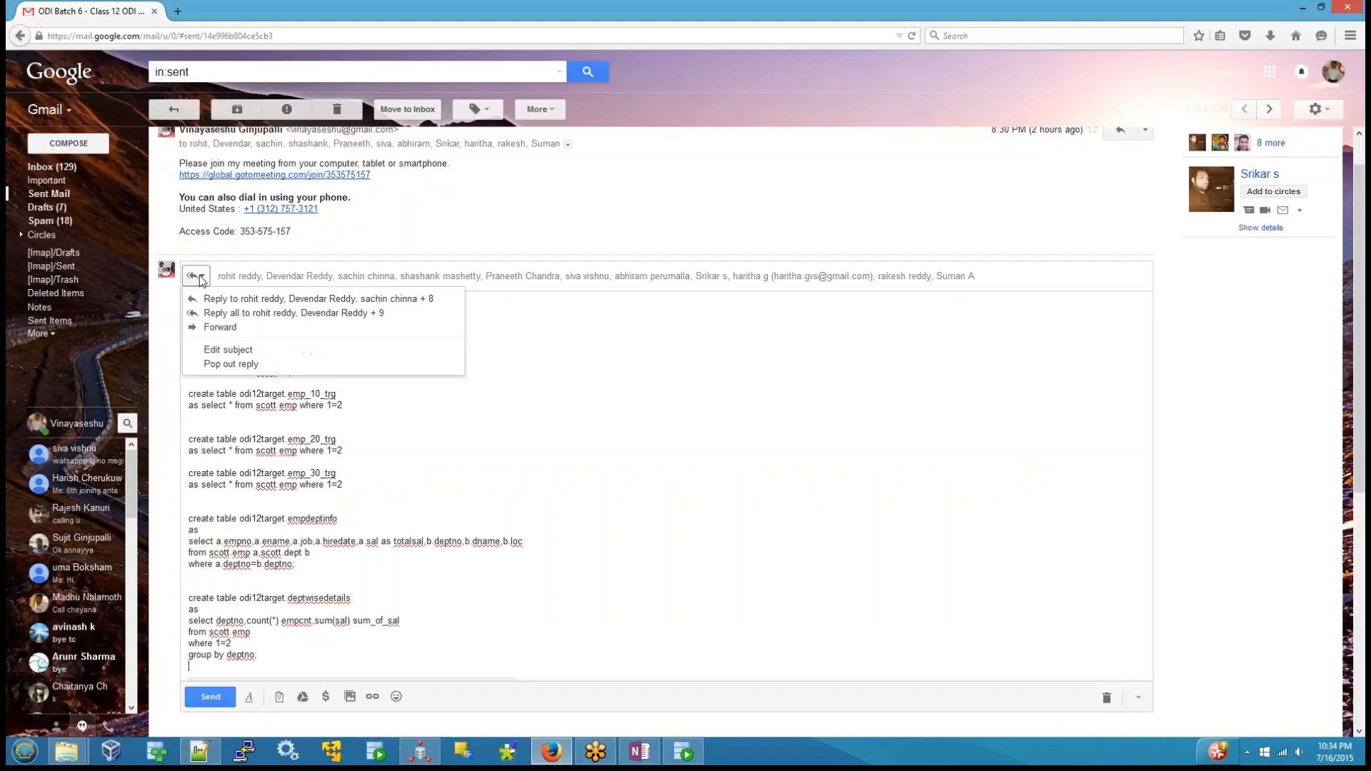
click(217, 350)
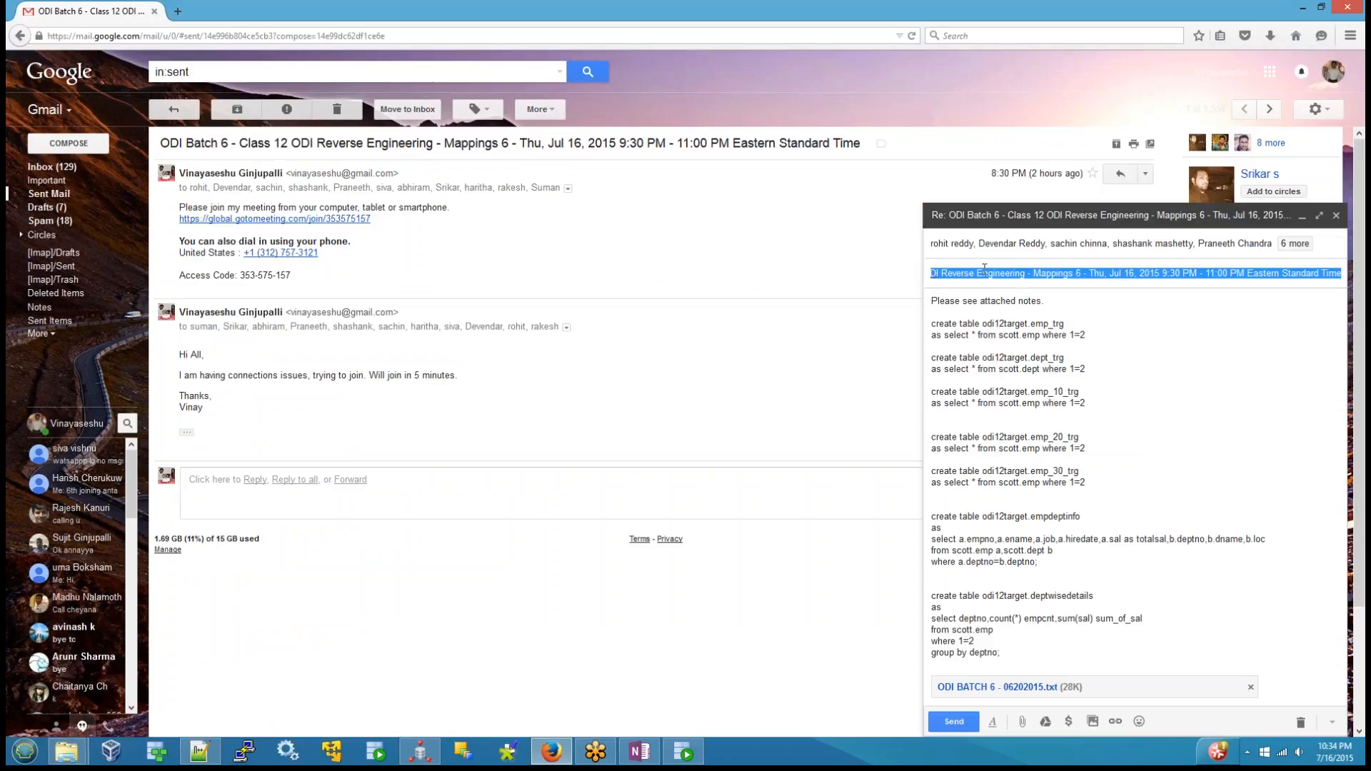
text(Notes a)
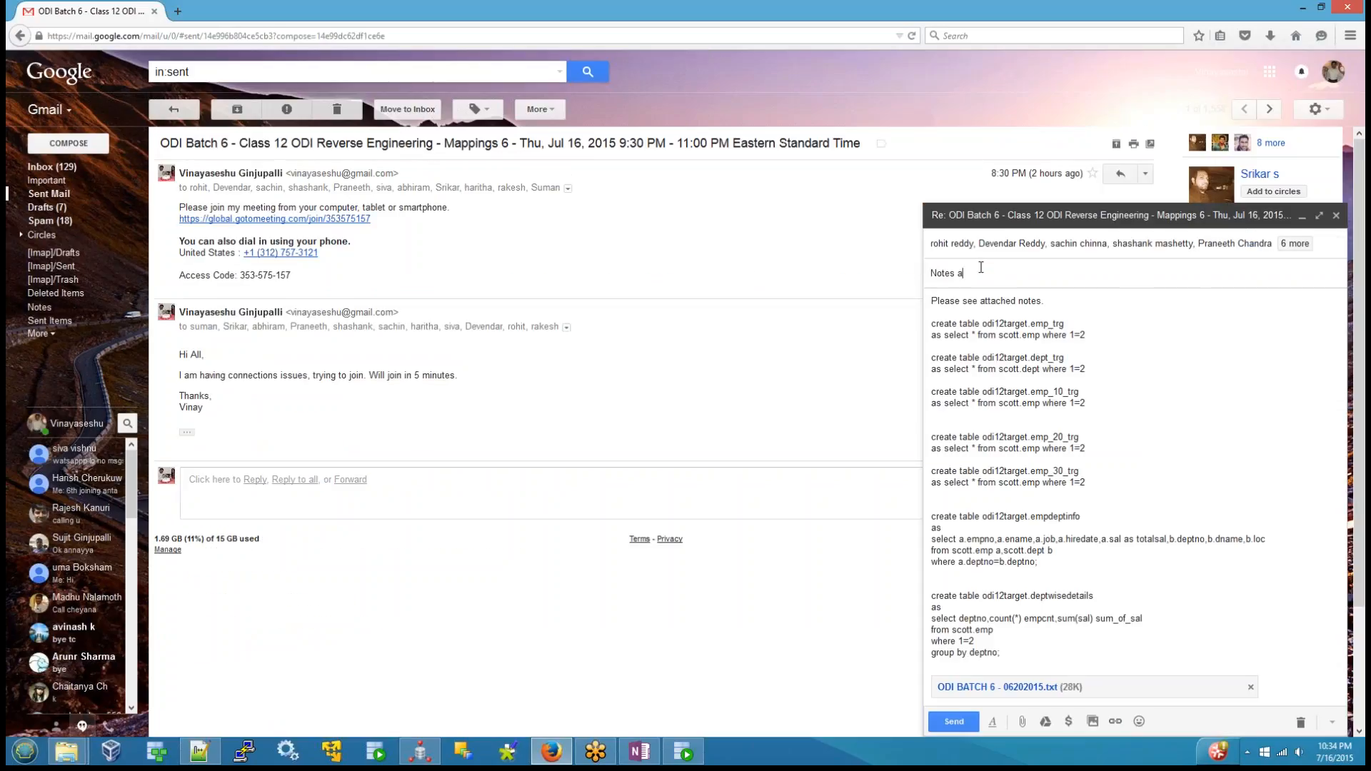
text(dns)
key(BackSpace)
key(BackSpace)
key(BackSpace)
Start adding a second attachment and browse through drive C's app folder to the Oracle product\11.2.0\dbhome_1 folder
click(1022, 722)
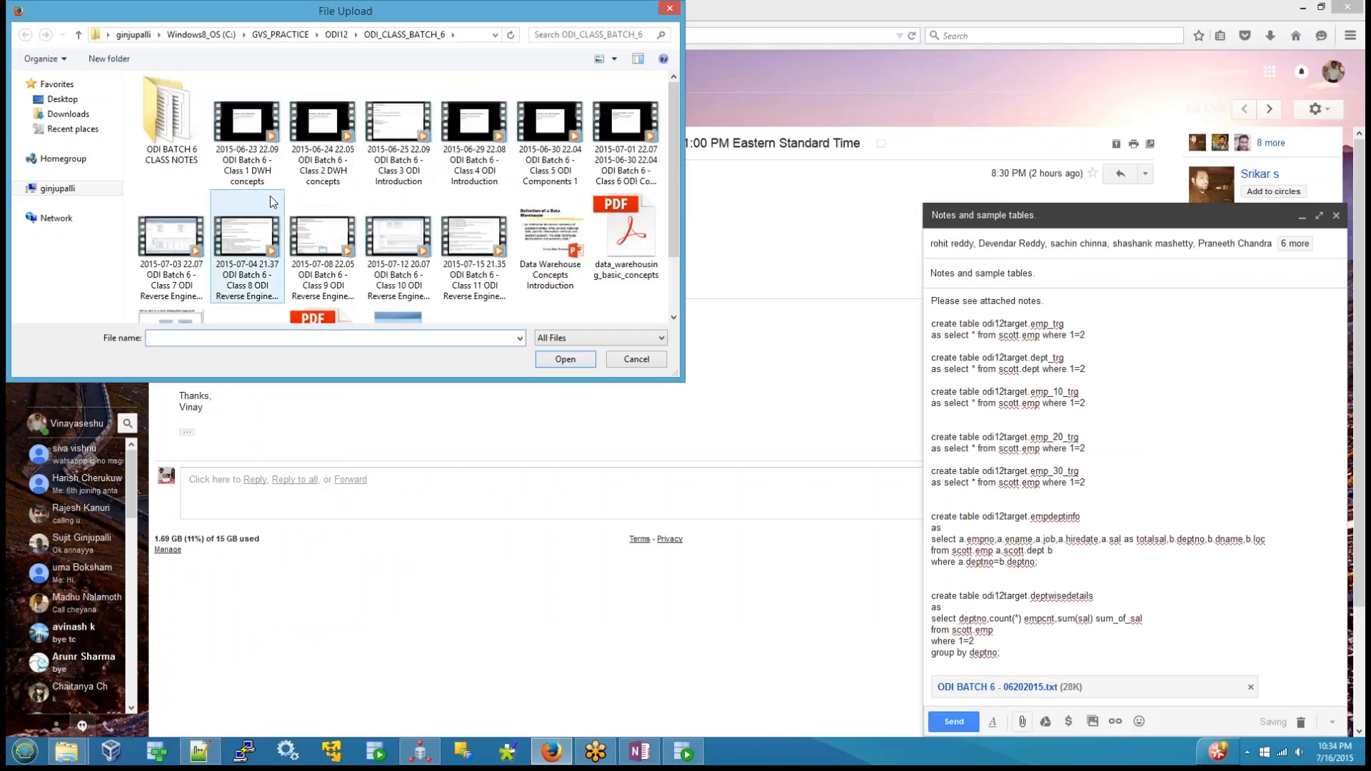
click(61, 101)
double_click(211, 132)
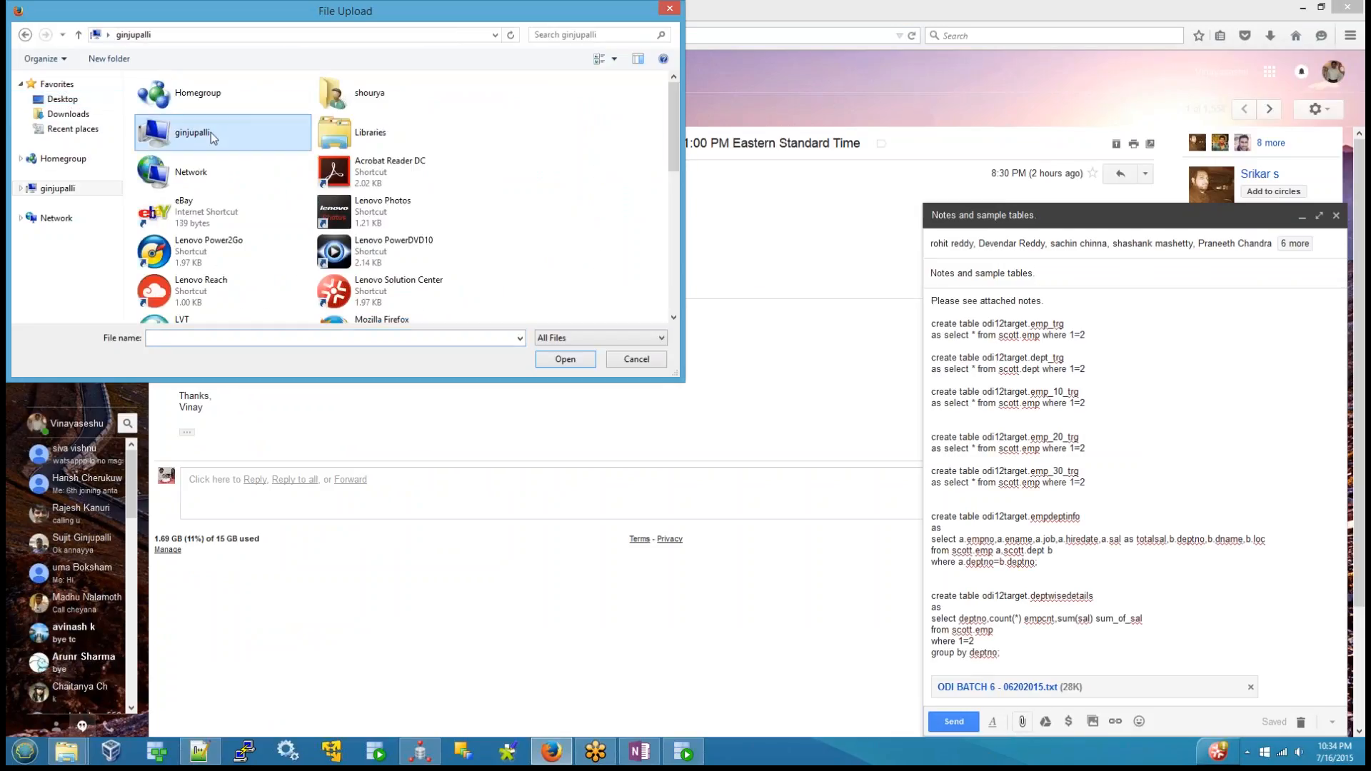
double_click(225, 214)
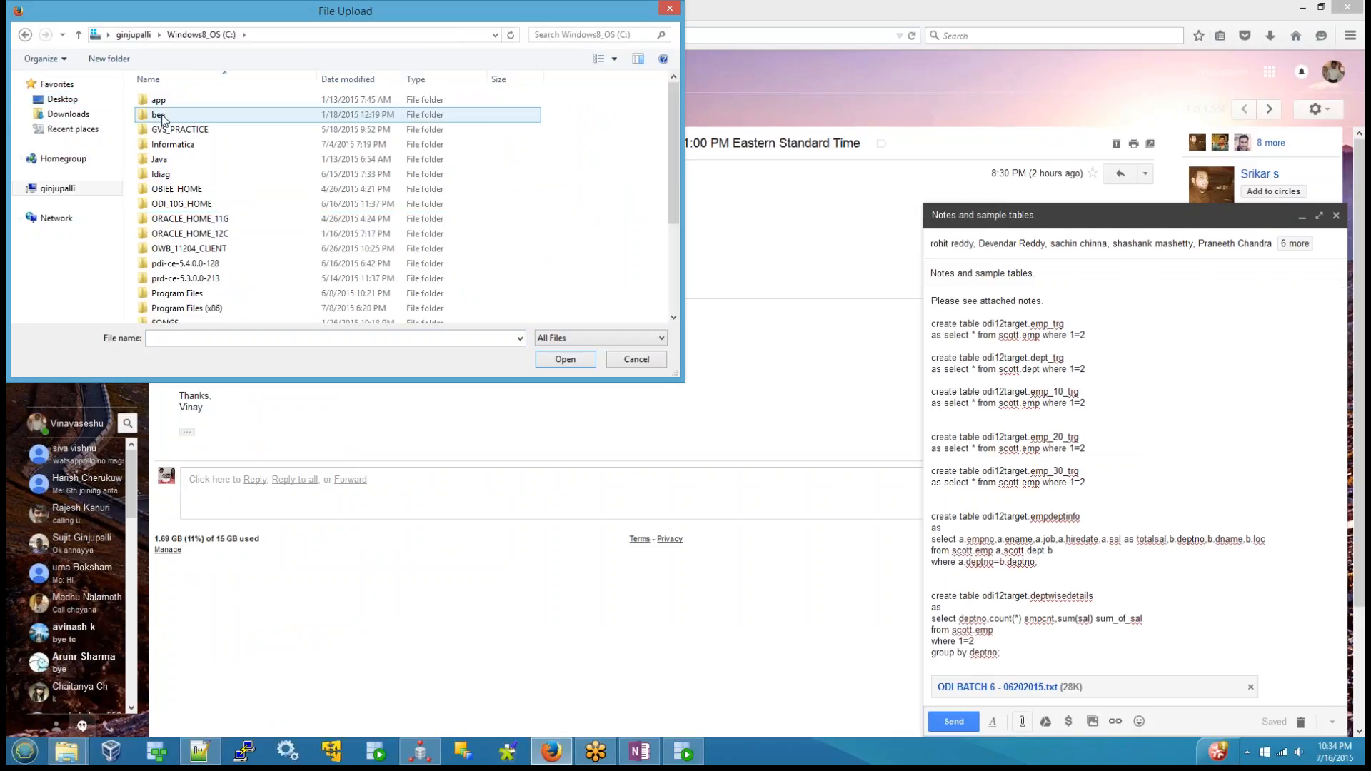
double_click(160, 100)
double_click(160, 99)
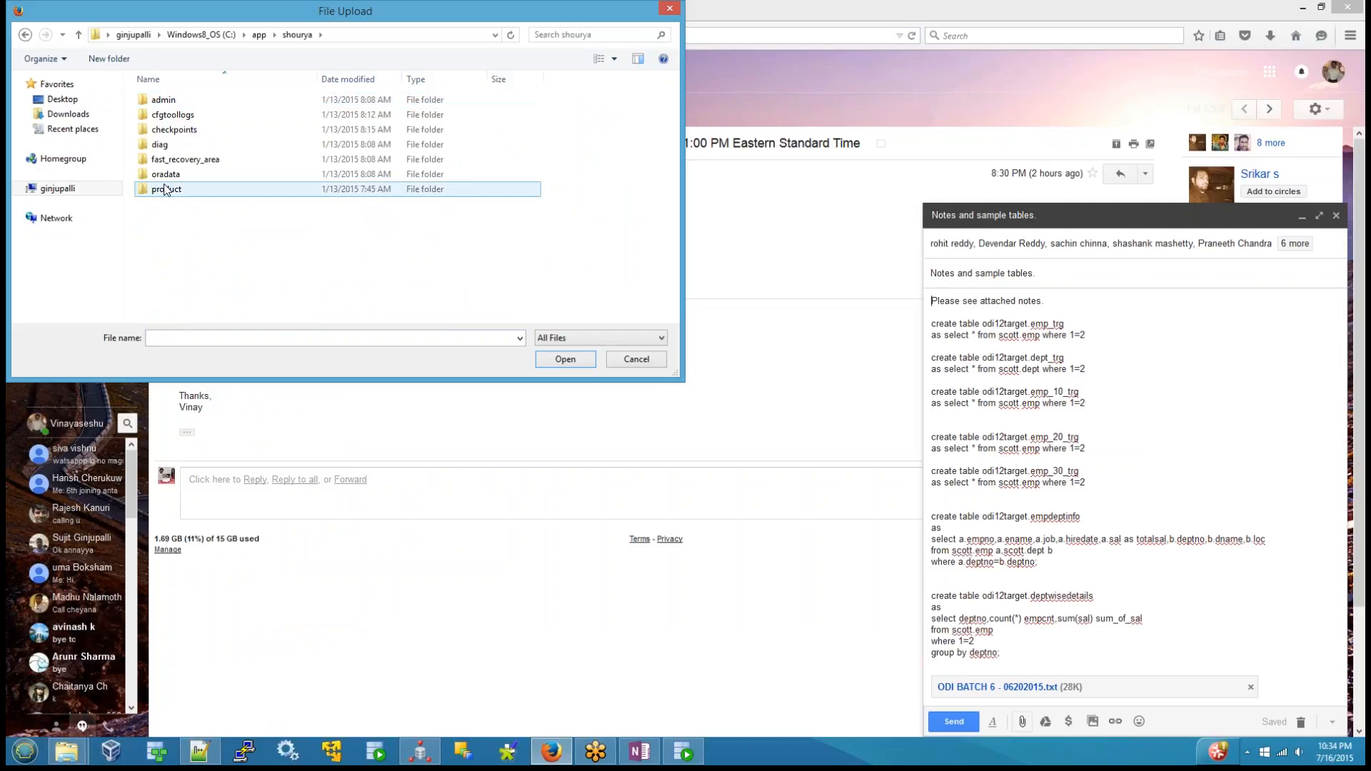
double_click(168, 189)
double_click(163, 100)
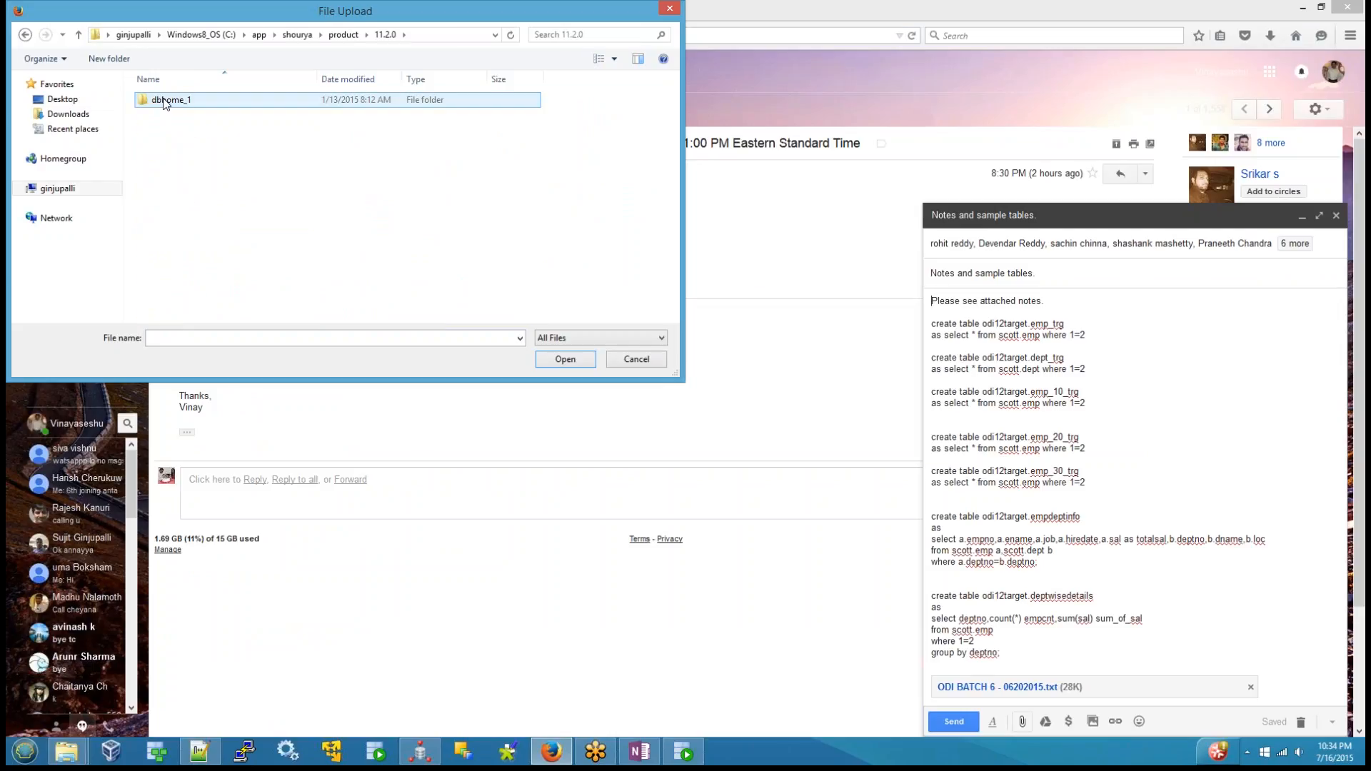
double_click(164, 102)
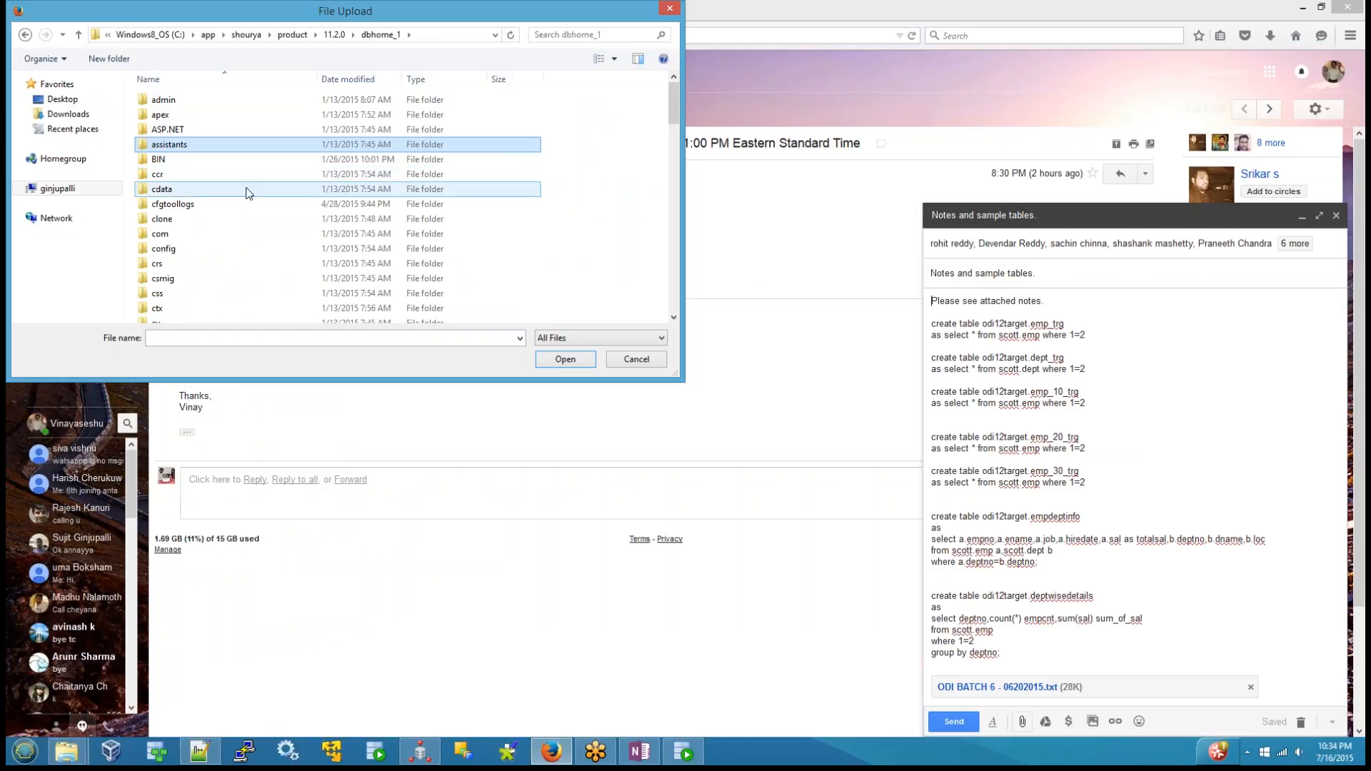
Browse from dbhome_1 to the RDBMS\ADMIN folder and attach the scott SQL script to the reply
scroll(248, 193, down, 10)
double_click(175, 116)
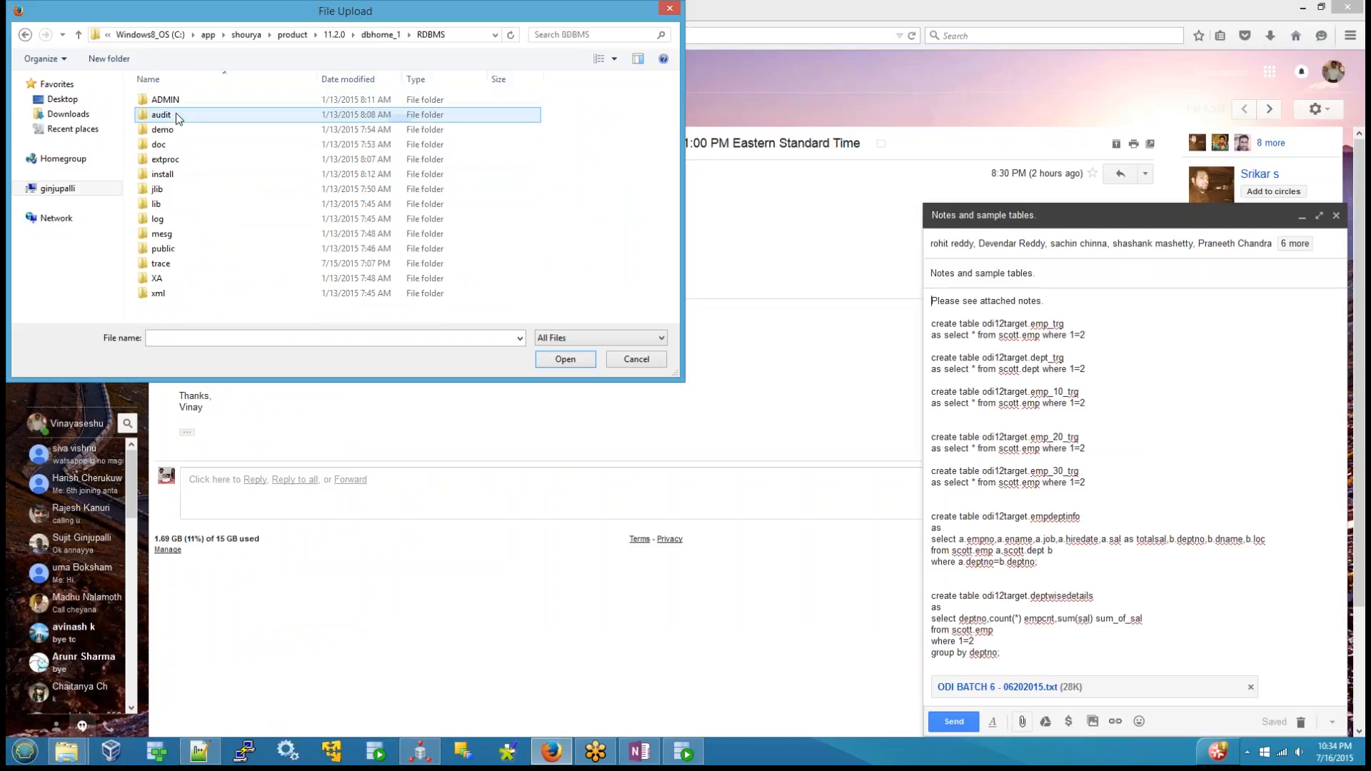
double_click(165, 101)
click(170, 145)
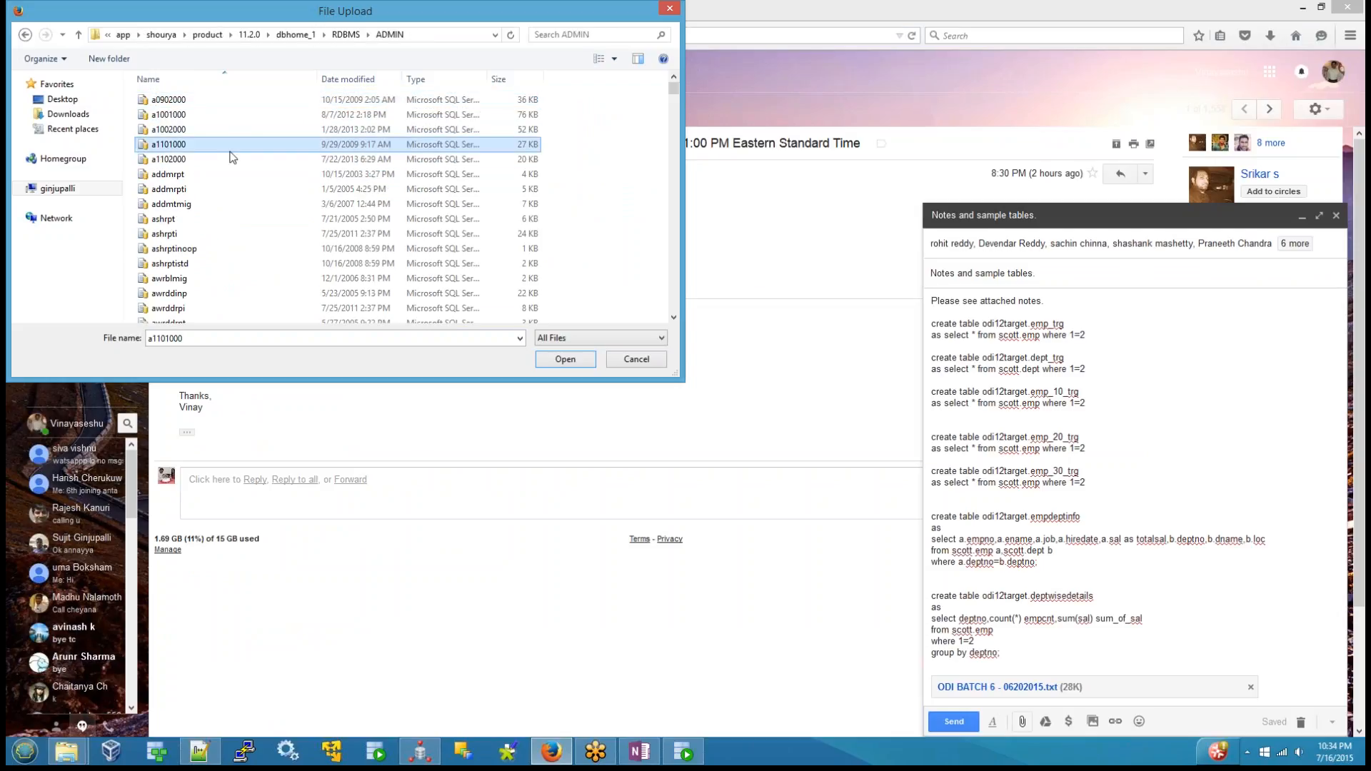
text(sbaddins)
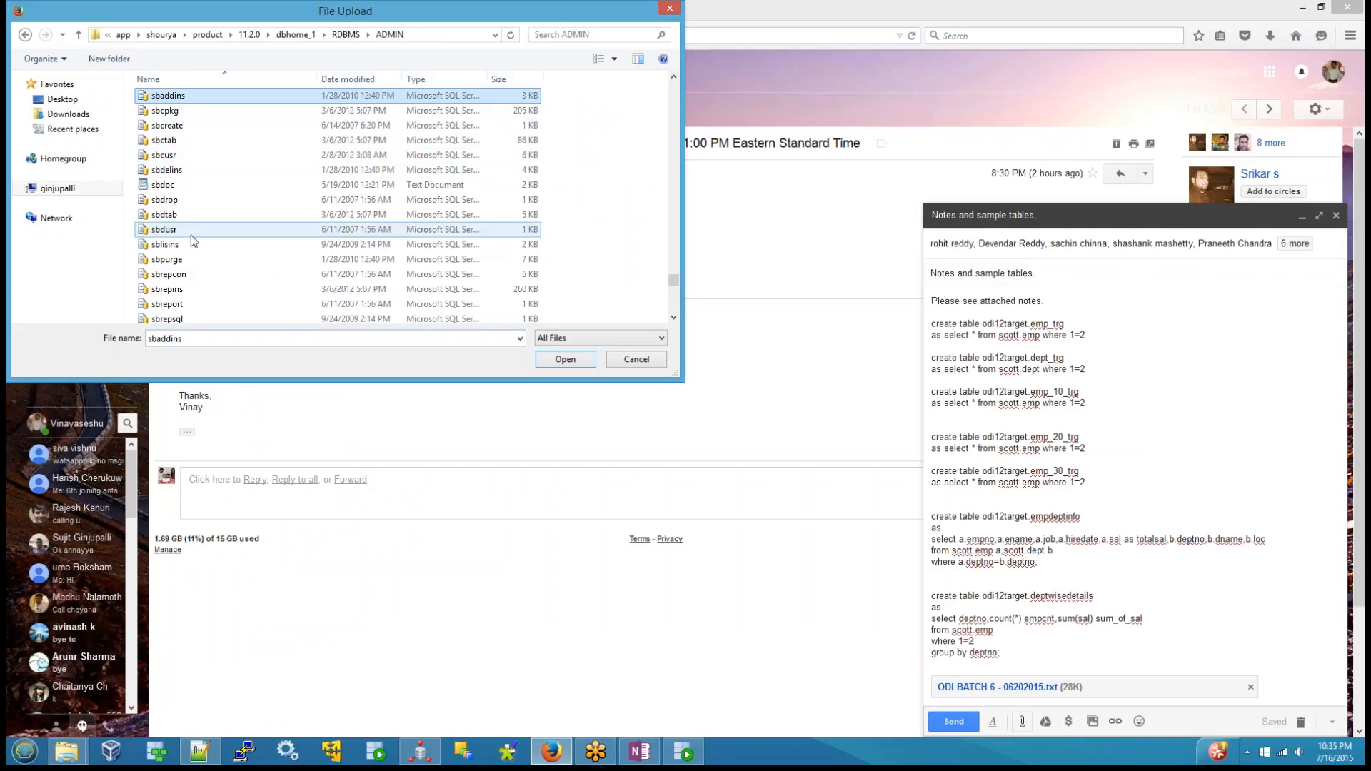
scroll(190, 234, down, 10)
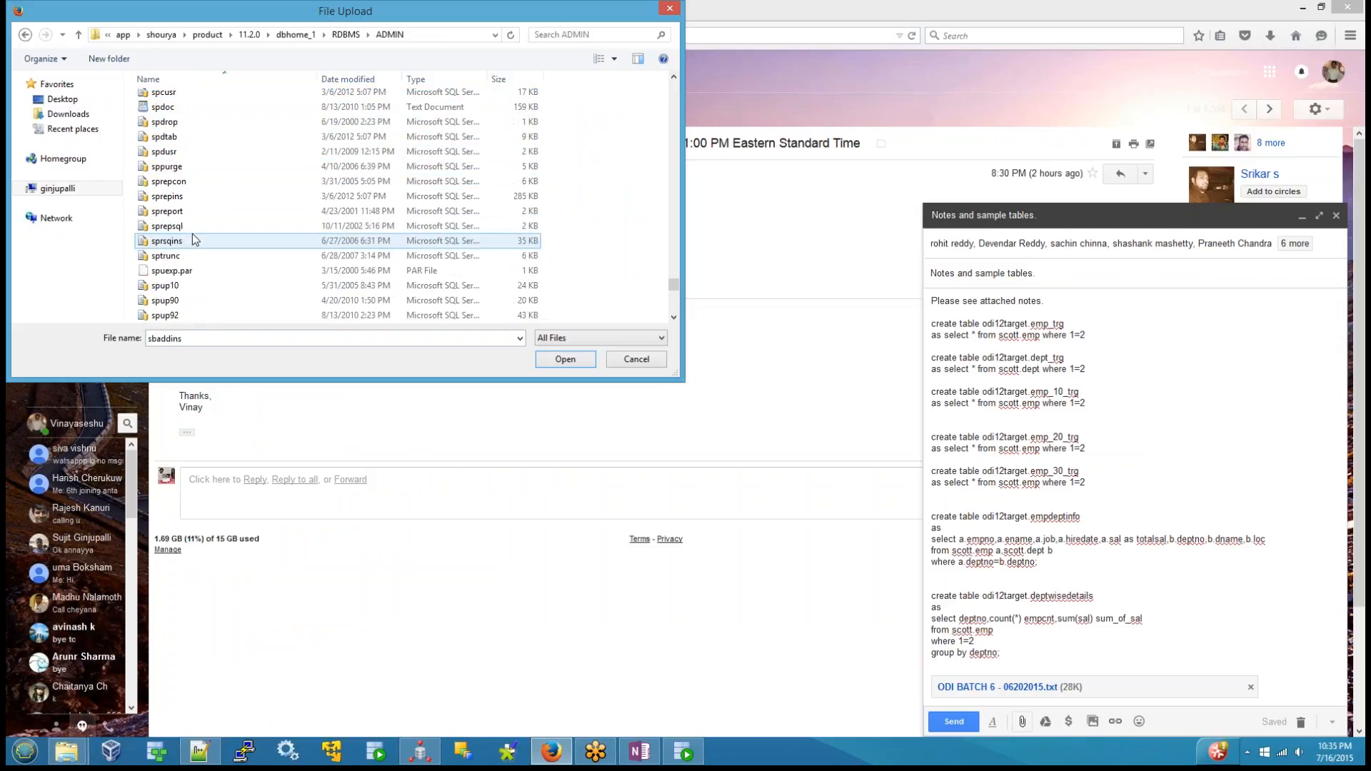
scroll(191, 233, up, 4)
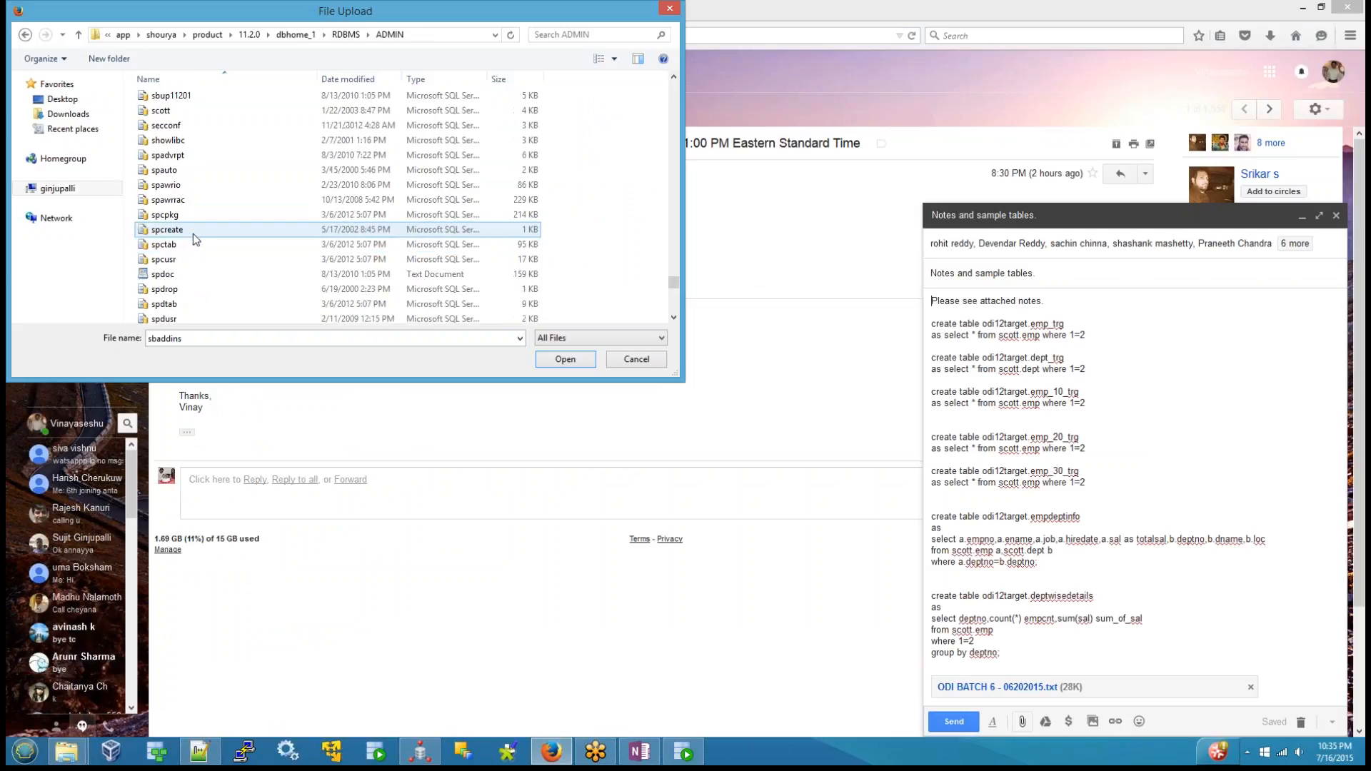
click(171, 111)
click(565, 360)
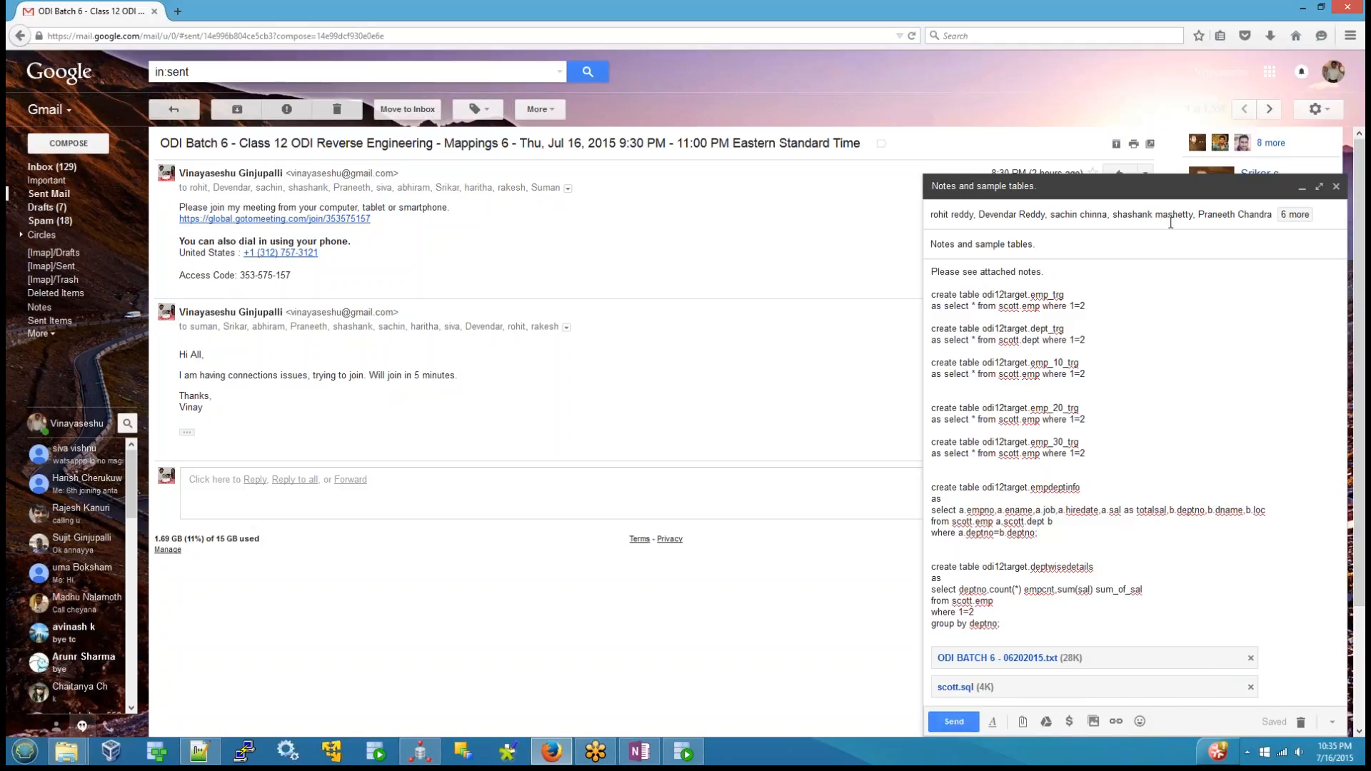
Add the sender's own Gmail address to the reply's recipients and send the message
click(1345, 215)
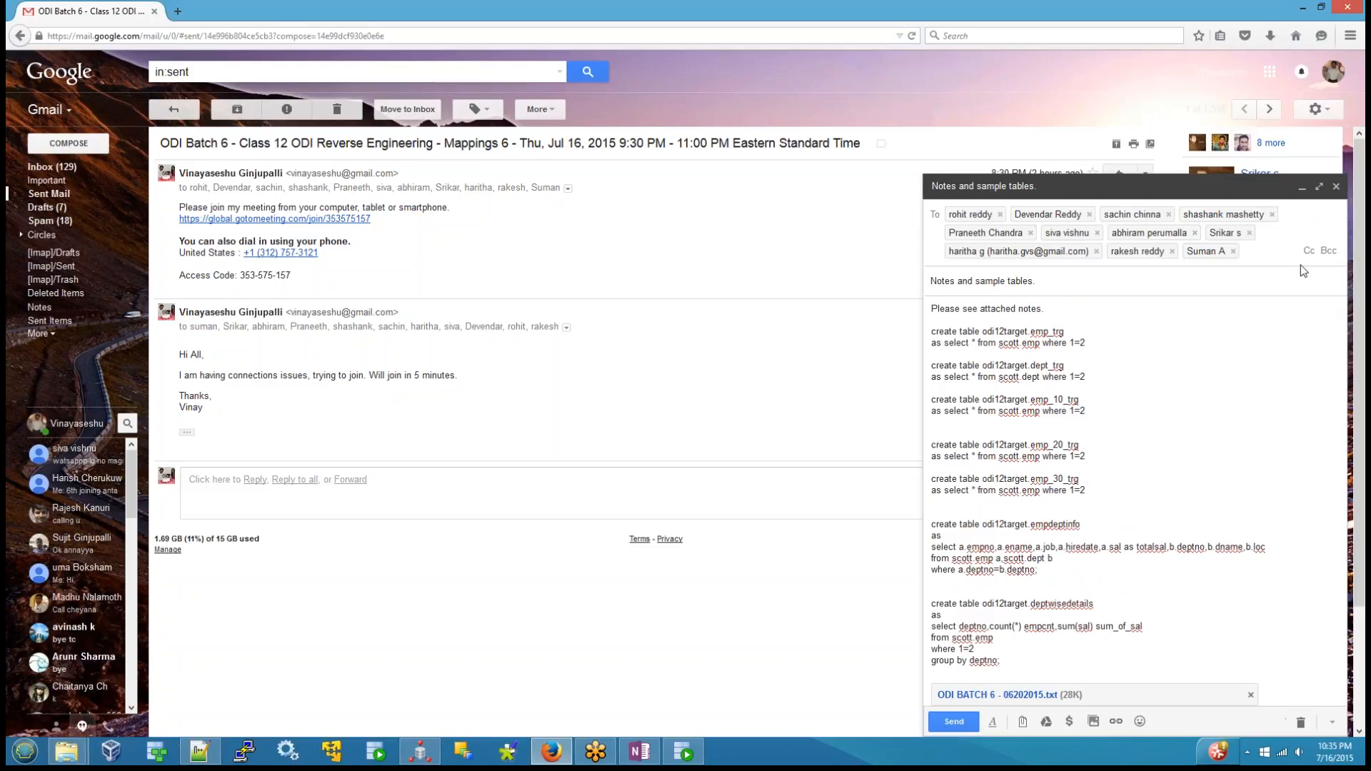
text(vinaa)
key(BackSpace)
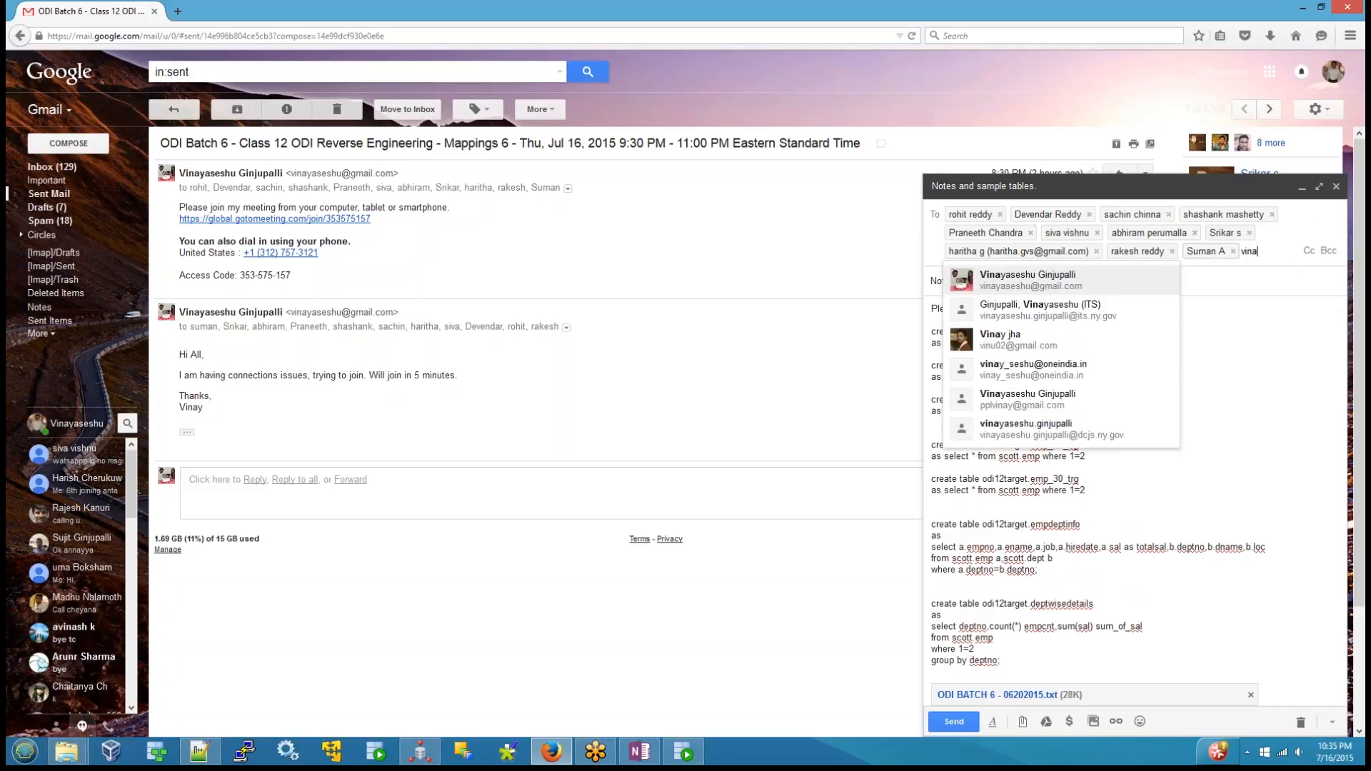
click(1028, 280)
click(954, 721)
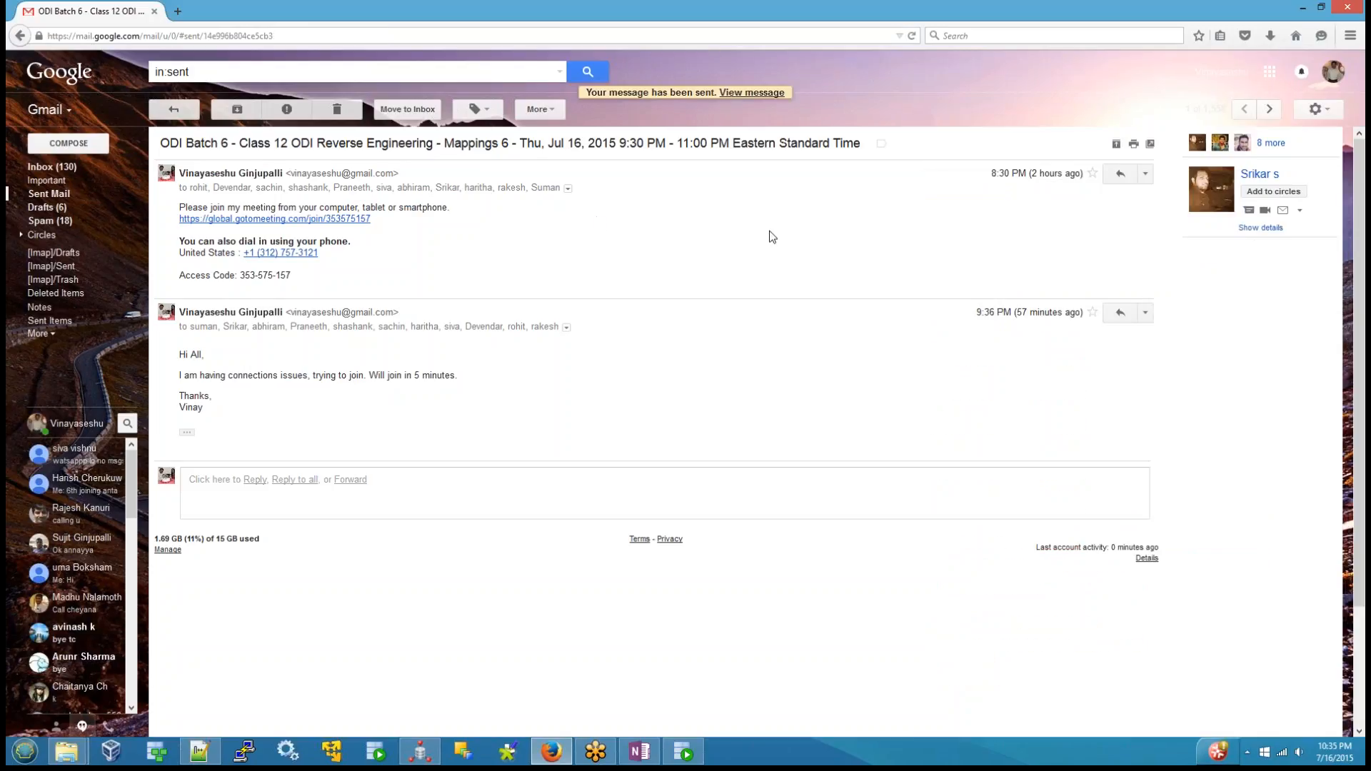
Switch to Oracle Data Integrator Studio and exit the application
click(426, 754)
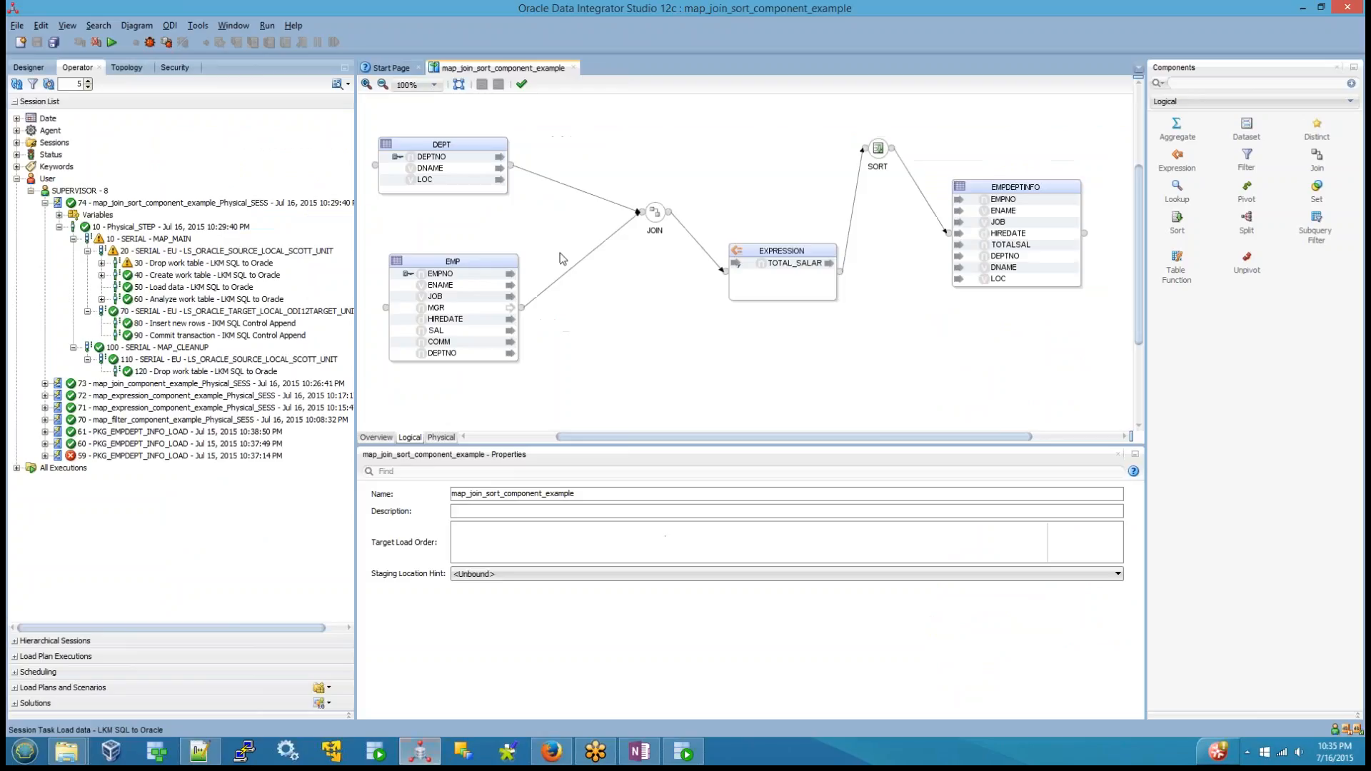
click(17, 26)
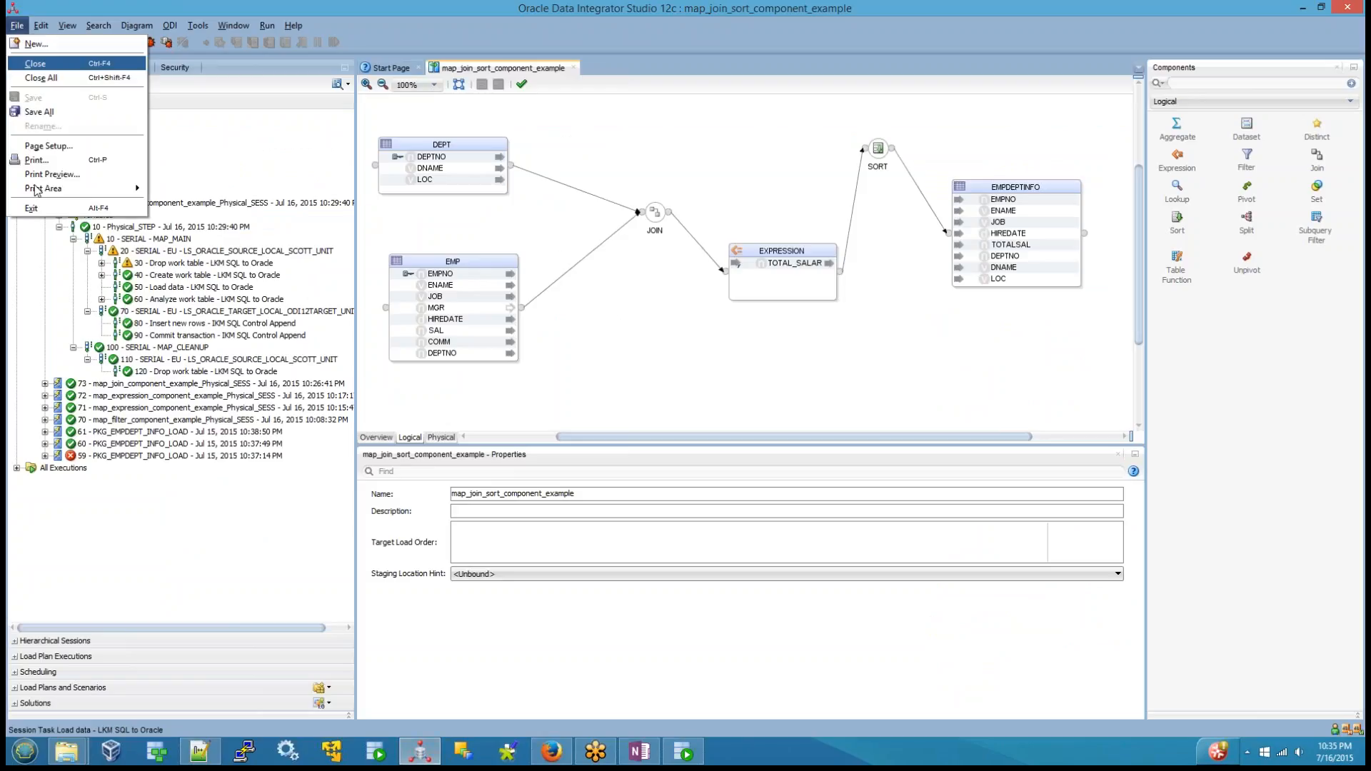
click(31, 209)
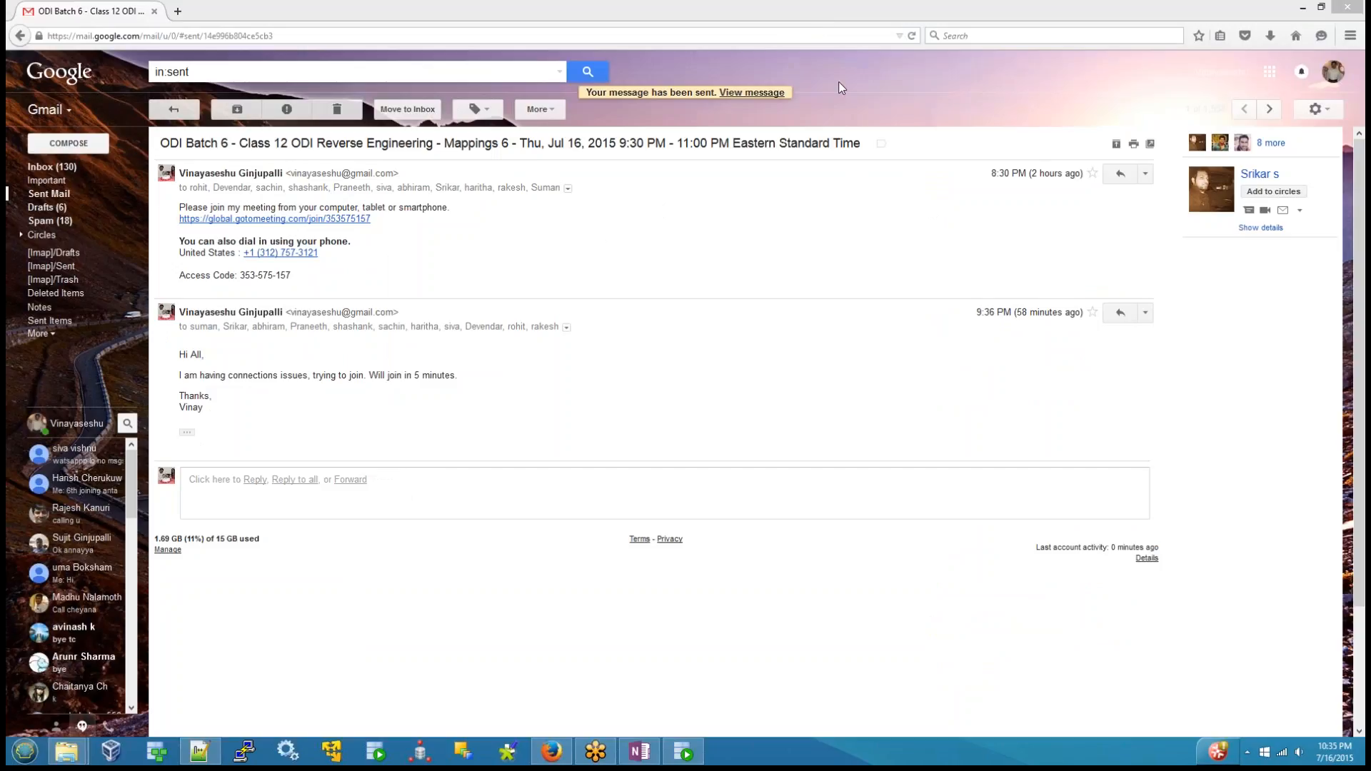
Switch to Oracle VM VirtualBox Manager and start the ODI 12c Getting Started virtual machine
click(112, 751)
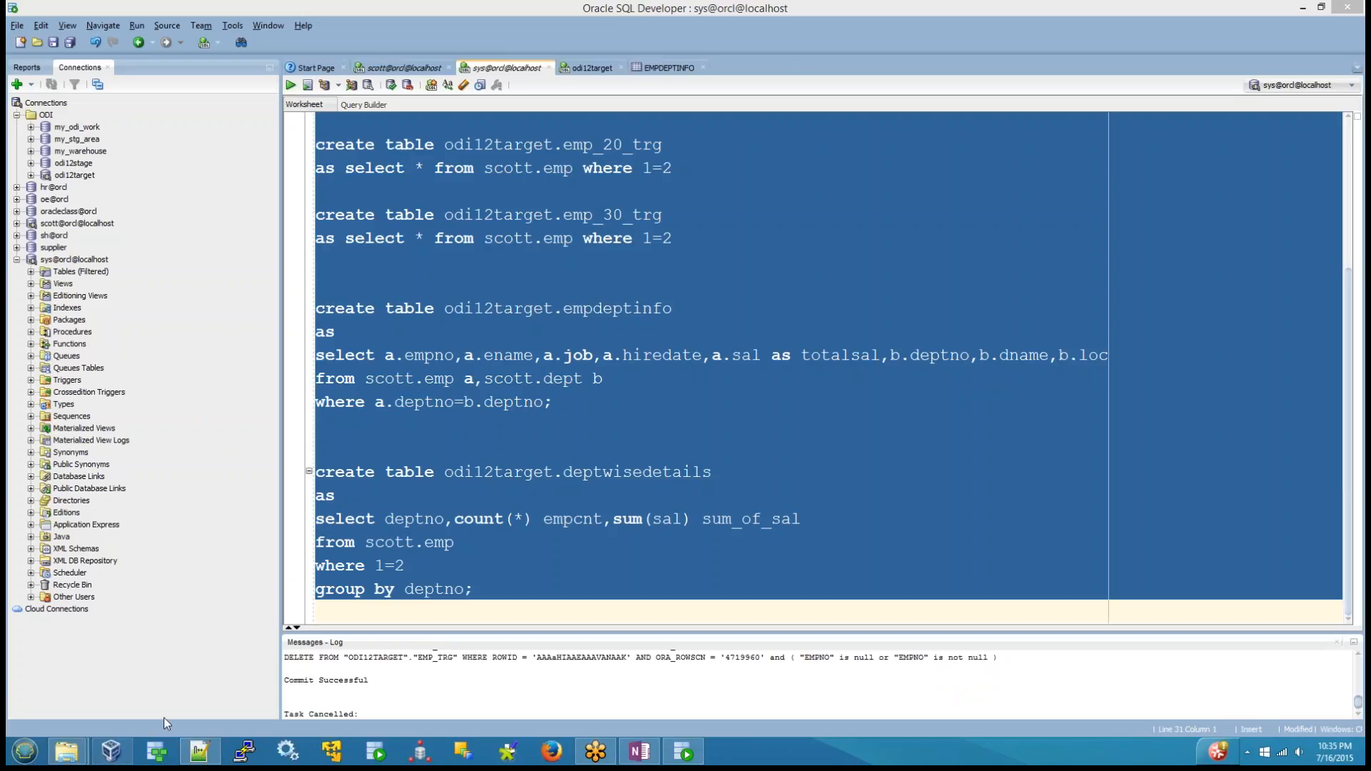
click(114, 754)
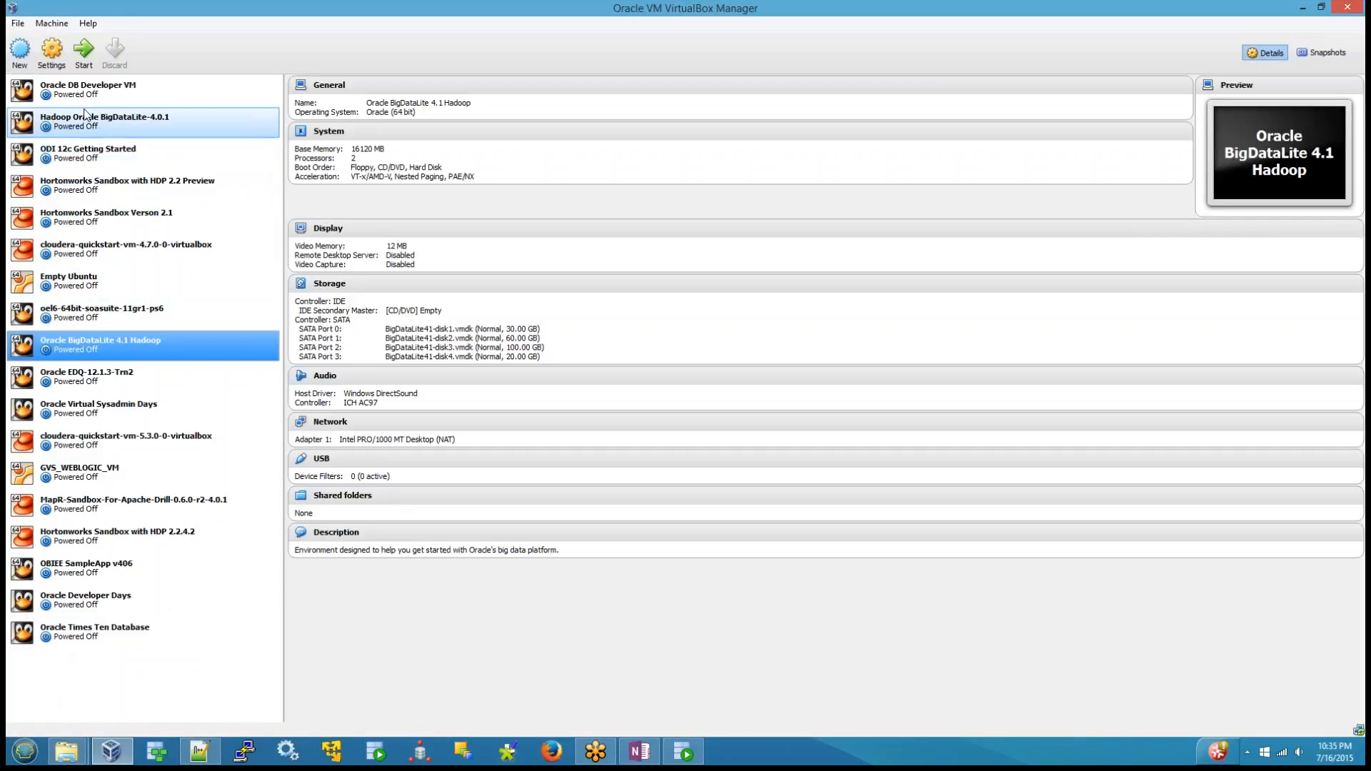
click(692, 414)
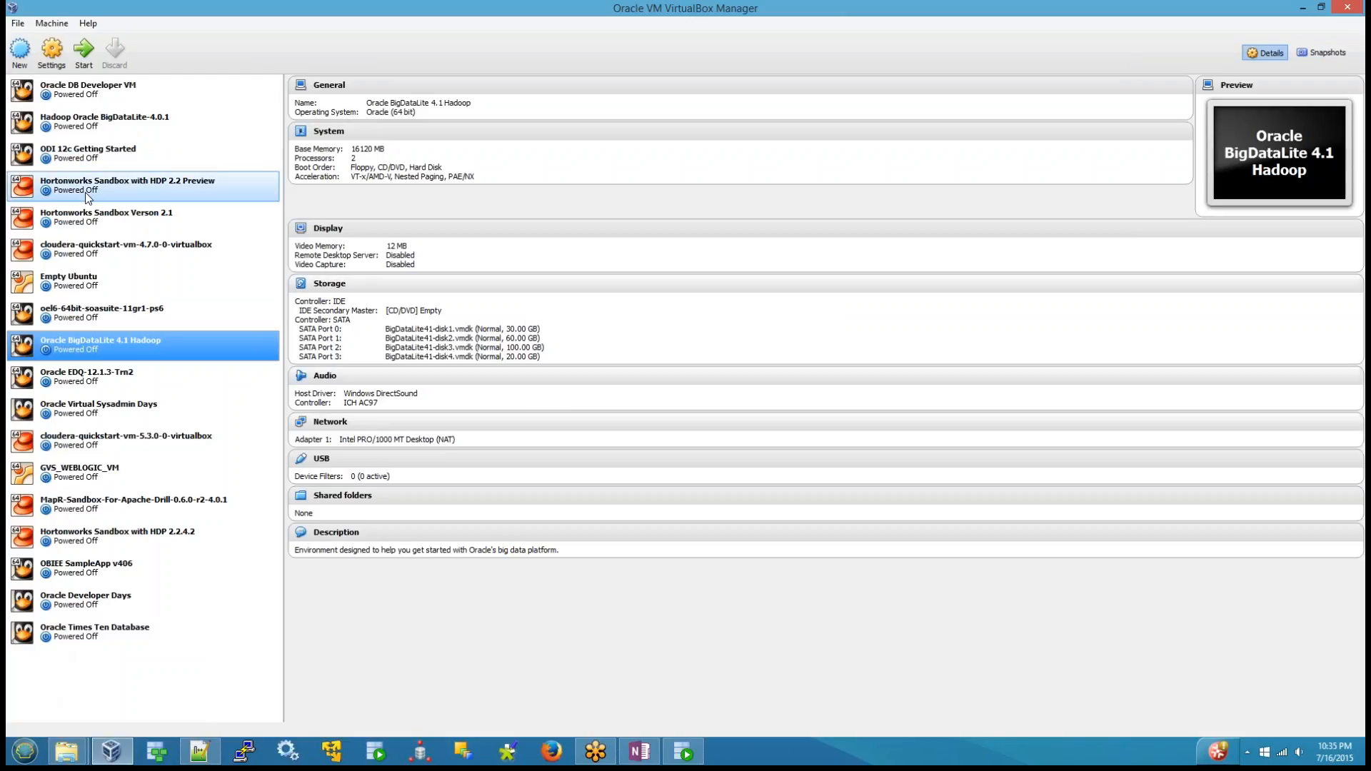
click(85, 153)
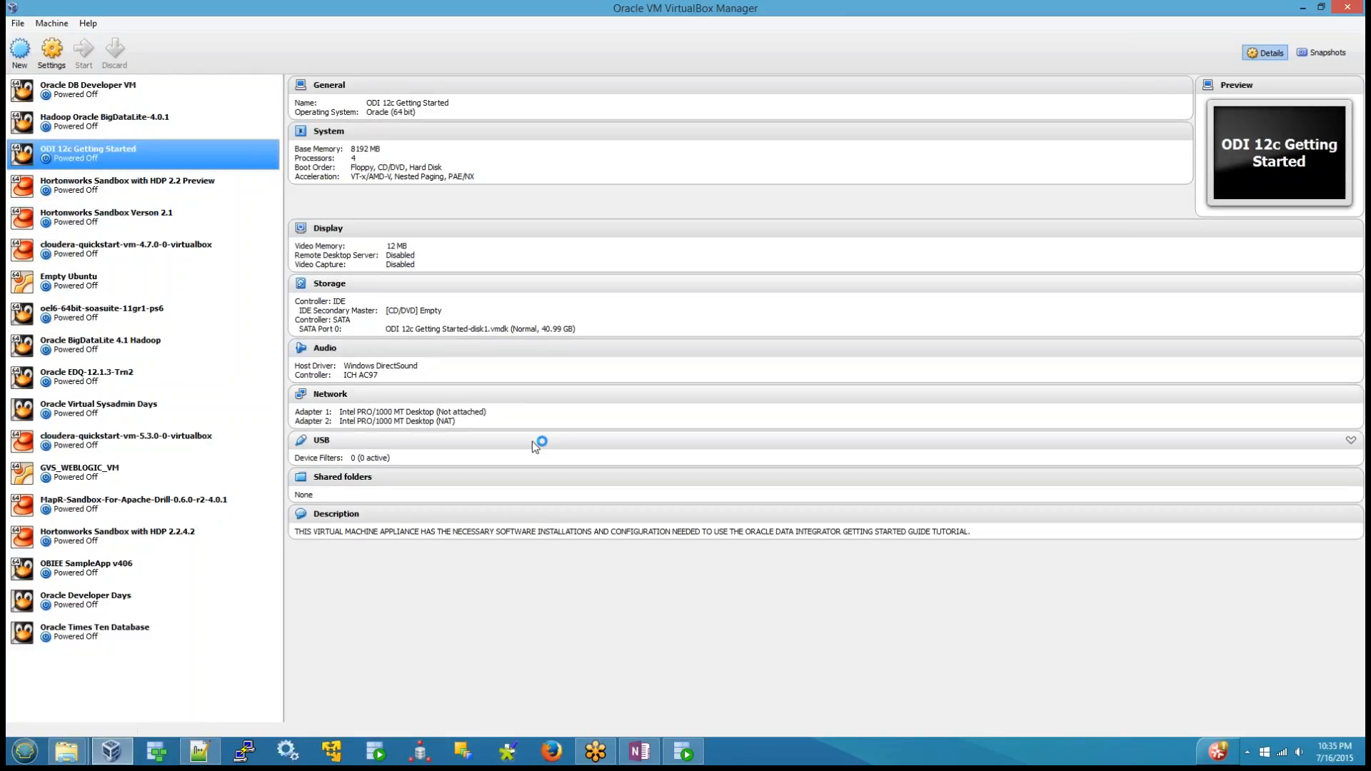